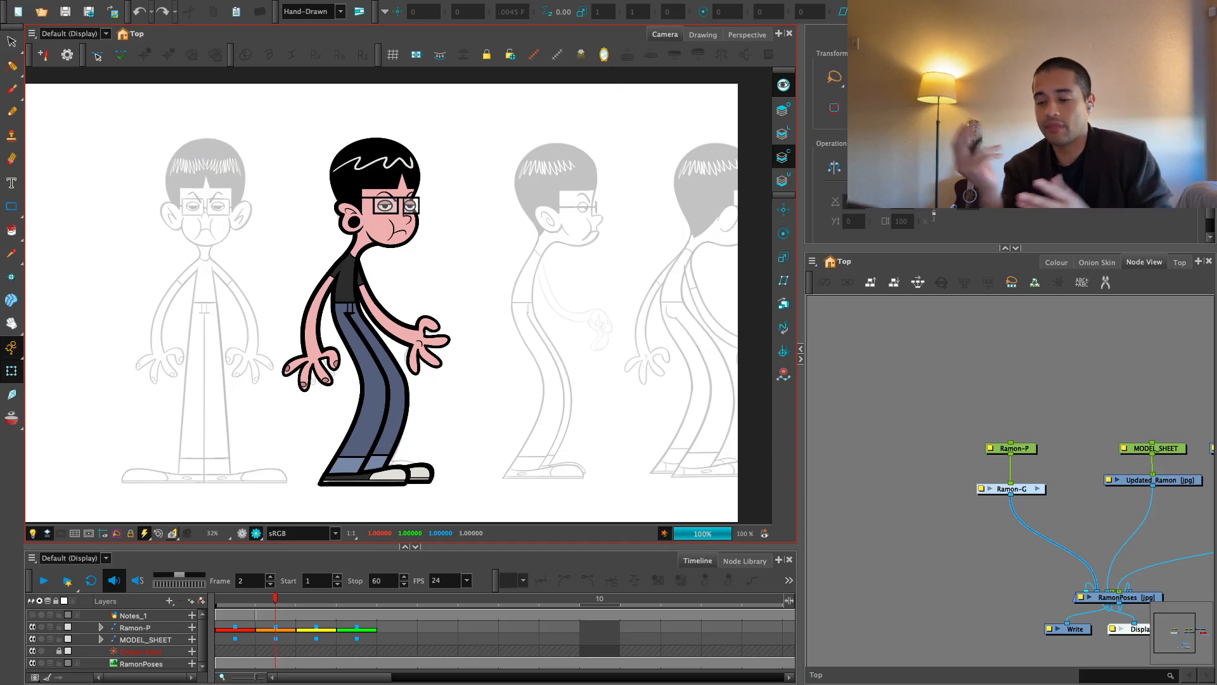
Select the Ramon-P character at frame 3 and compare its full-body poses on frames 2 and 3 against the model sheet
{"action": "left_click", "coordinate": [315, 627]}
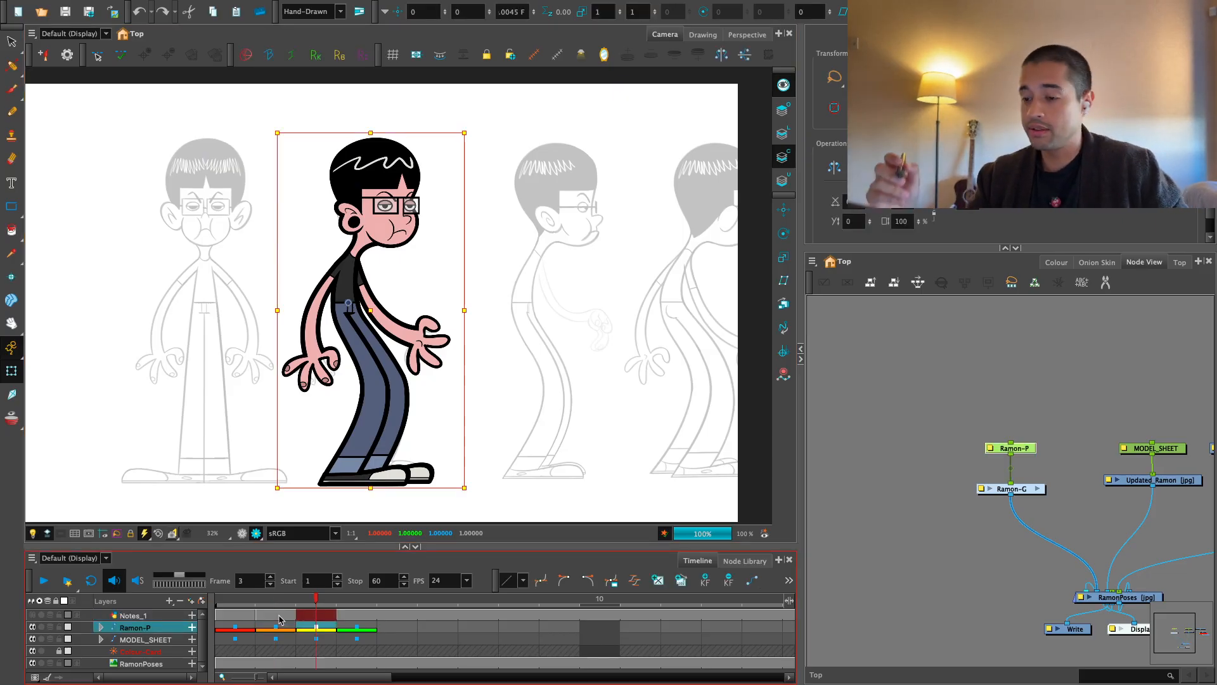
{"action": "scroll", "coordinate": [520, 306], "scroll_direction": "up", "scroll_amount": 1}
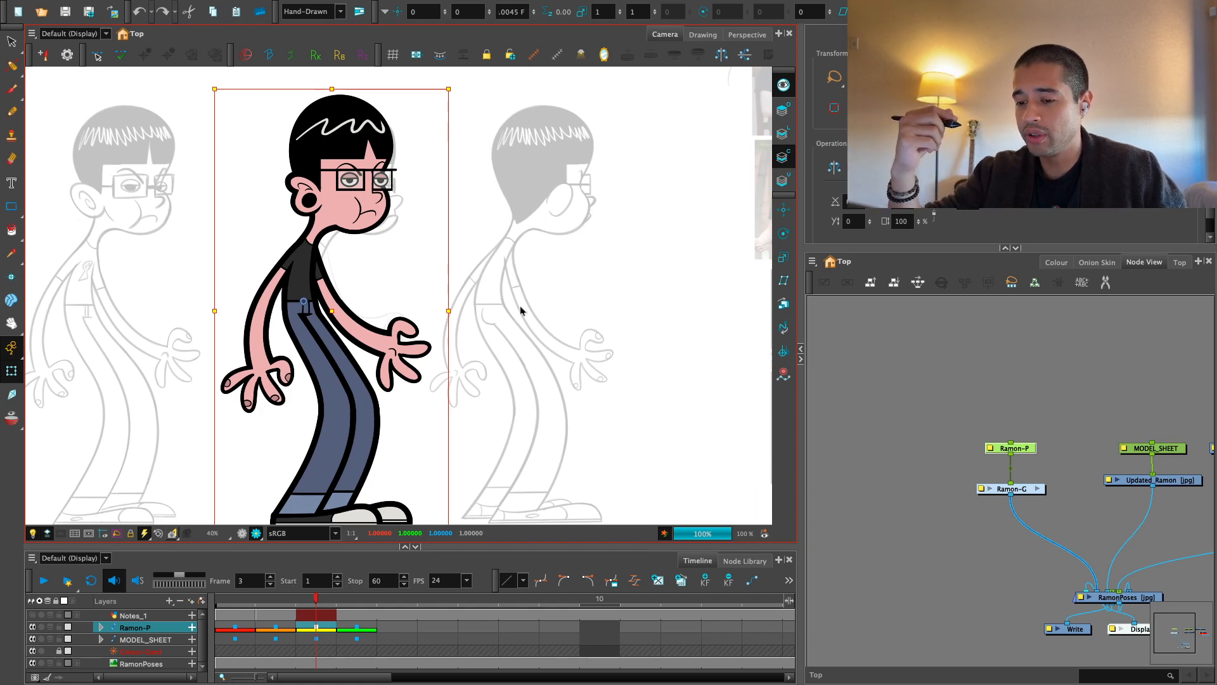
{"action": "key", "text": "comma"}
{"action": "key", "text": "comma"}
{"action": "key", "text": "period"}
{"action": "key", "text": "period"}
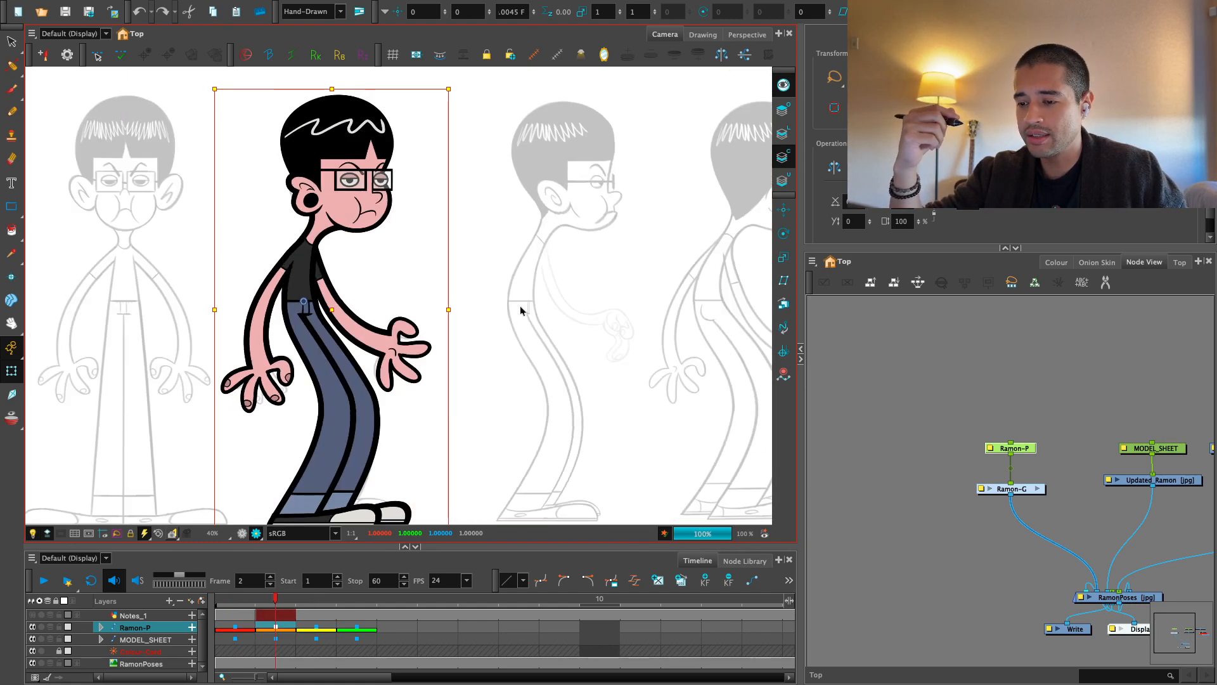
{"action": "key", "text": "comma"}
{"action": "key", "text": "period"}
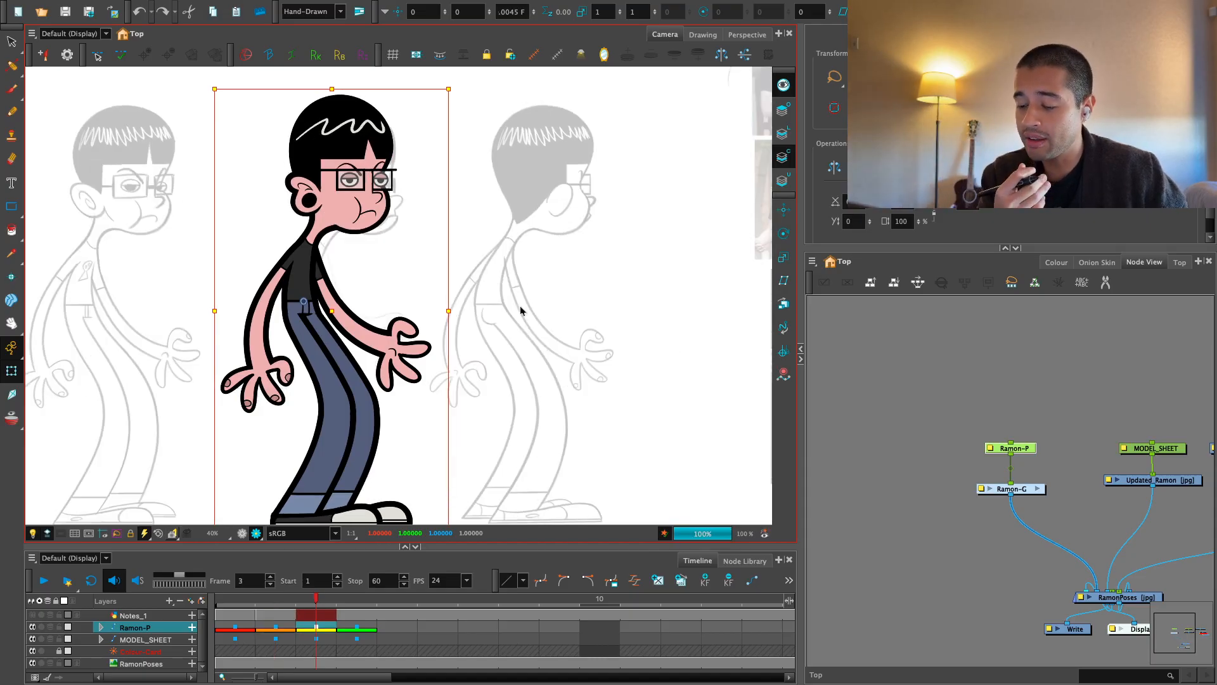
{"action": "key", "text": "comma"}
{"action": "key", "text": "period"}
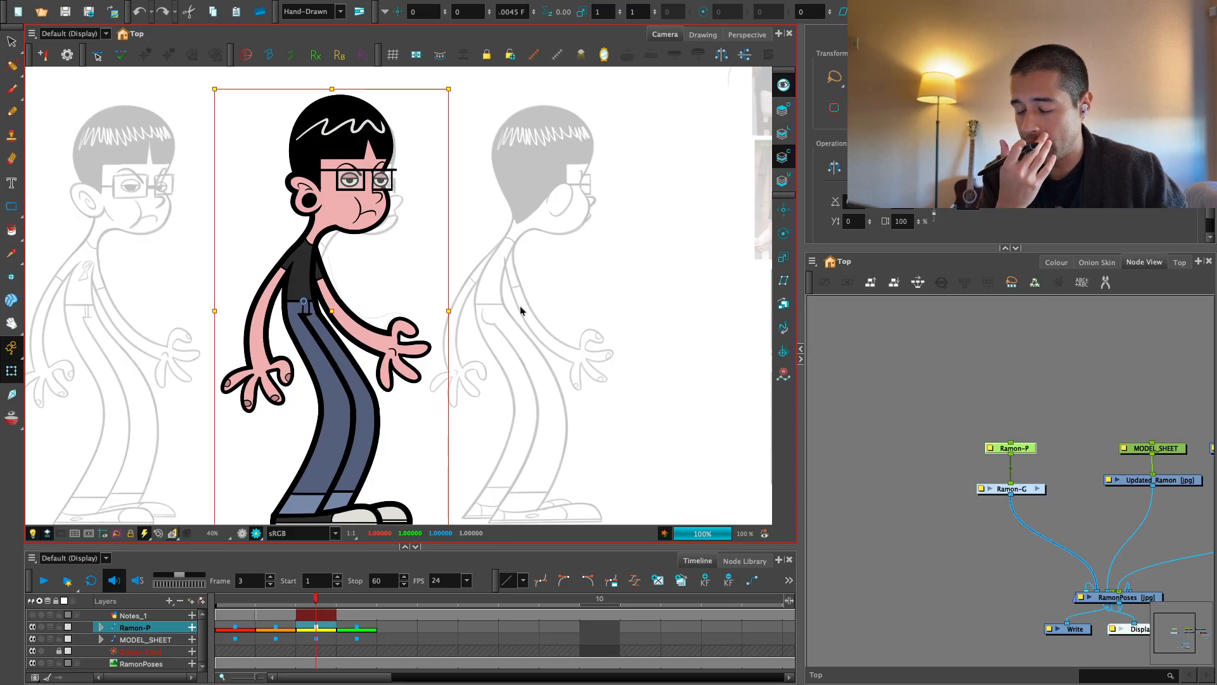
{"action": "key", "text": "comma"}
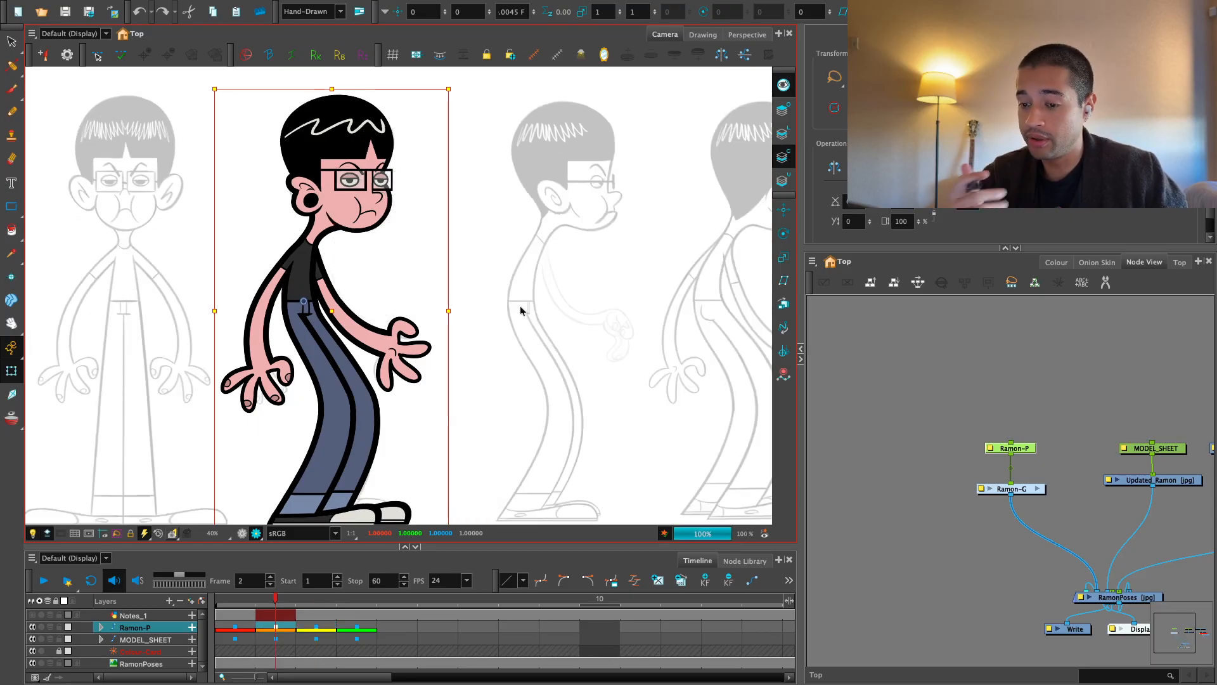
Skew the side hair piece above the ear slightly backward on the frame 2 head, working in the OpenGL view
{"action": "key", "text": "space"}
{"action": "key", "text": "2"}
{"action": "key", "text": "2"}
{"action": "key", "text": "2"}
{"action": "key", "text": "2"}
{"action": "key", "text": "2"}
{"action": "left_click_drag", "start_coordinate": [487, 345], "coordinate": [556, 442]}
{"action": "left_click_drag", "start_coordinate": [515, 392], "coordinate": [499, 439]}
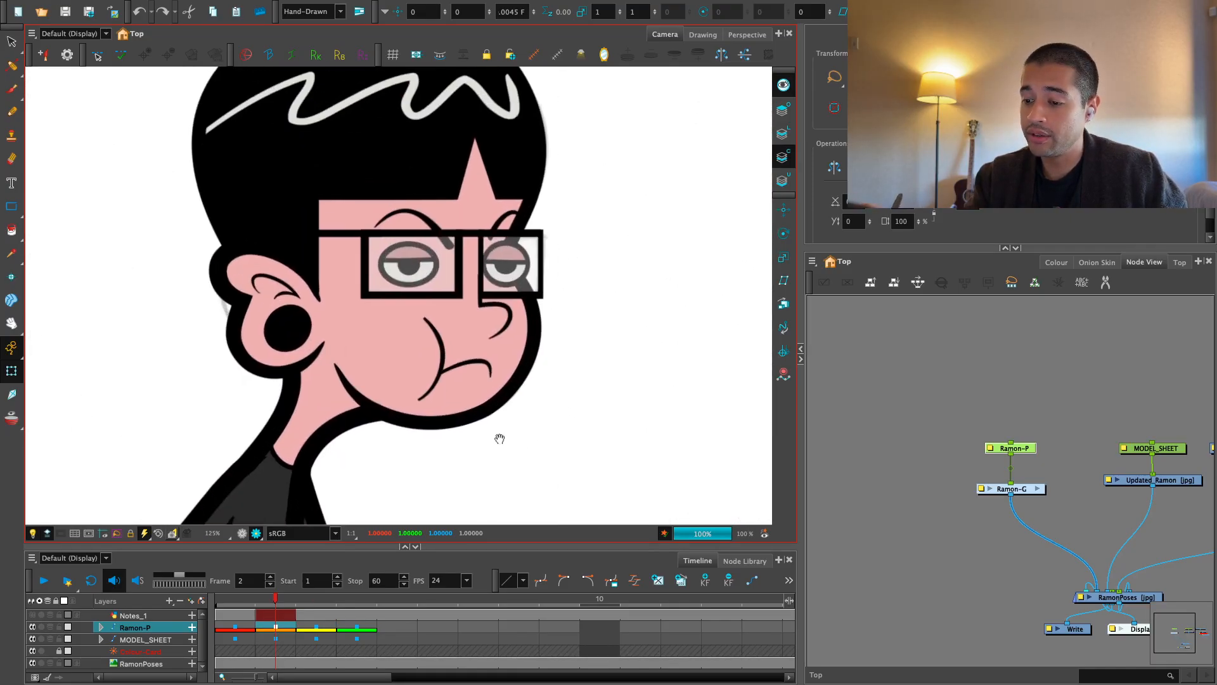
{"action": "key", "text": "1"}
{"action": "key", "text": "1"}
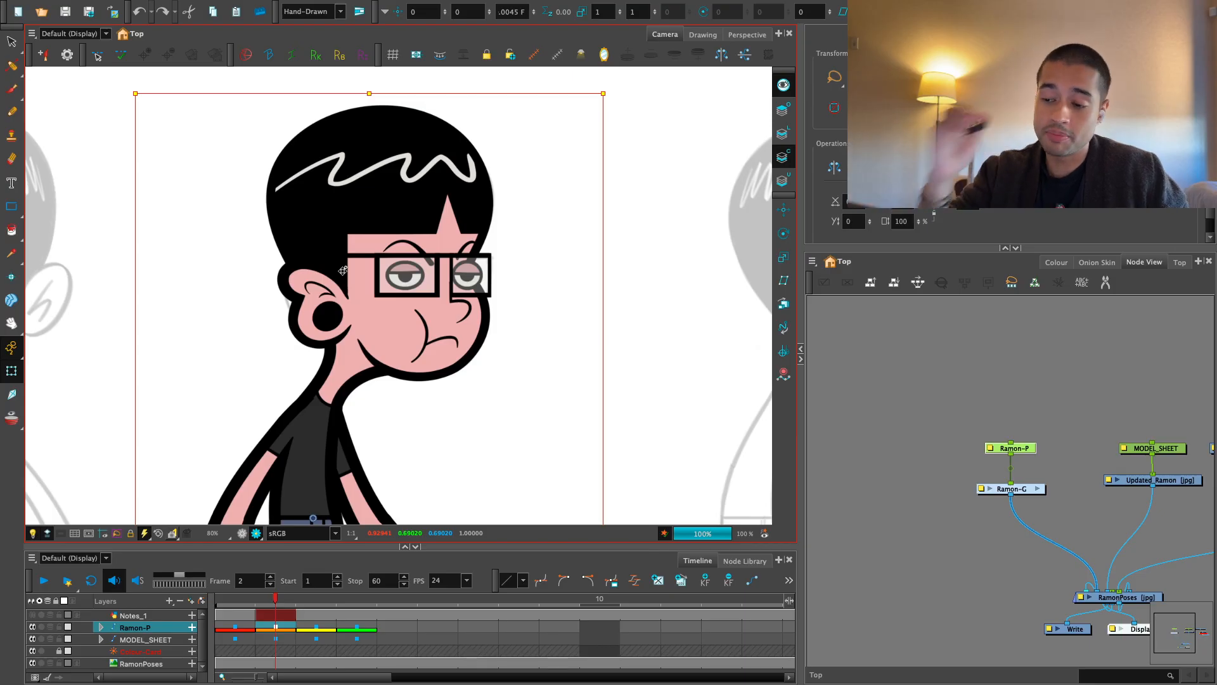
{"action": "key", "text": "2"}
{"action": "left_click", "coordinate": [242, 533]}
{"action": "key", "text": "2"}
{"action": "left_click", "coordinate": [311, 255]}
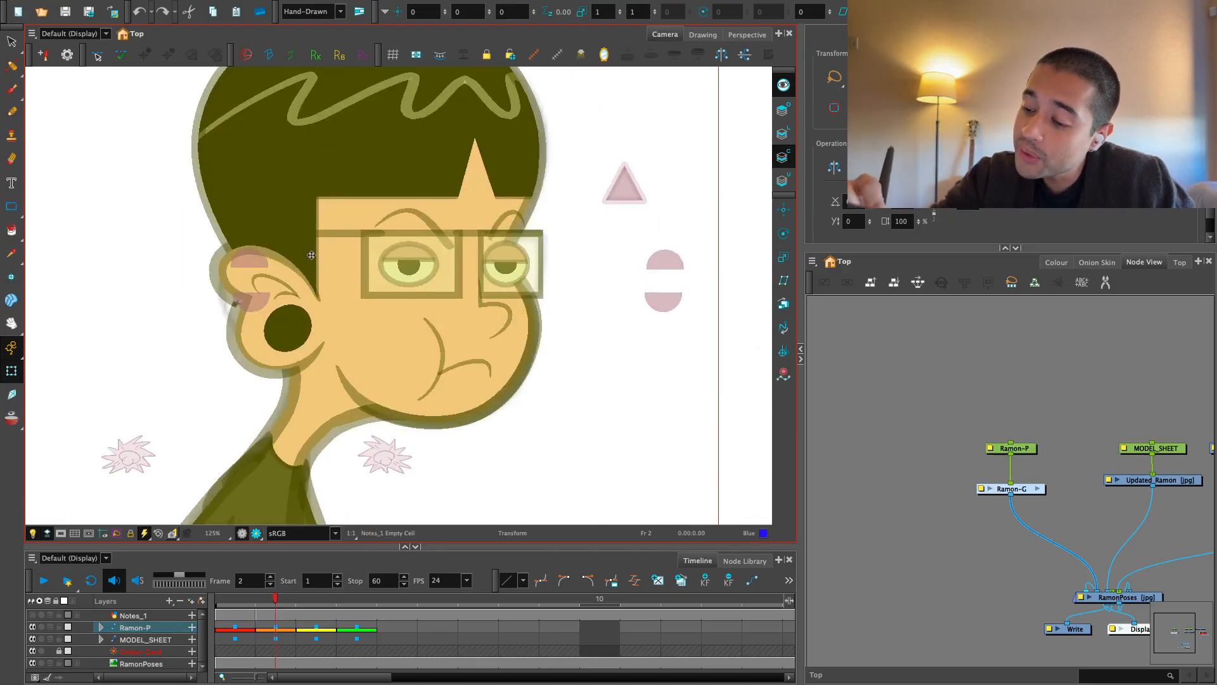
{"action": "key", "text": "b"}
{"action": "left_click_drag", "start_coordinate": [298, 90], "coordinate": [289, 90]}
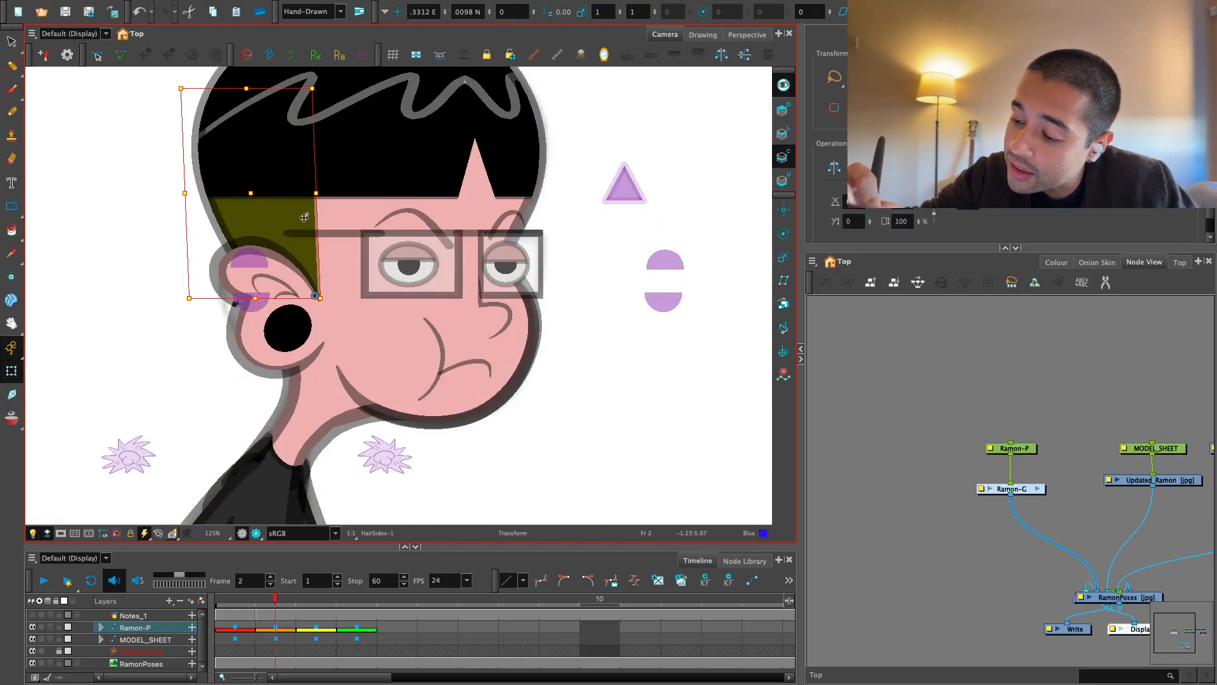
{"action": "left_click_drag", "start_coordinate": [305, 218], "coordinate": [308, 218]}
Go to frame 1 with the front pose and show the character's head in render view
{"action": "key", "text": "1"}
{"action": "key", "text": "1"}
{"action": "left_click_drag", "start_coordinate": [462, 372], "coordinate": [483, 338]}
{"action": "key", "text": "comma"}
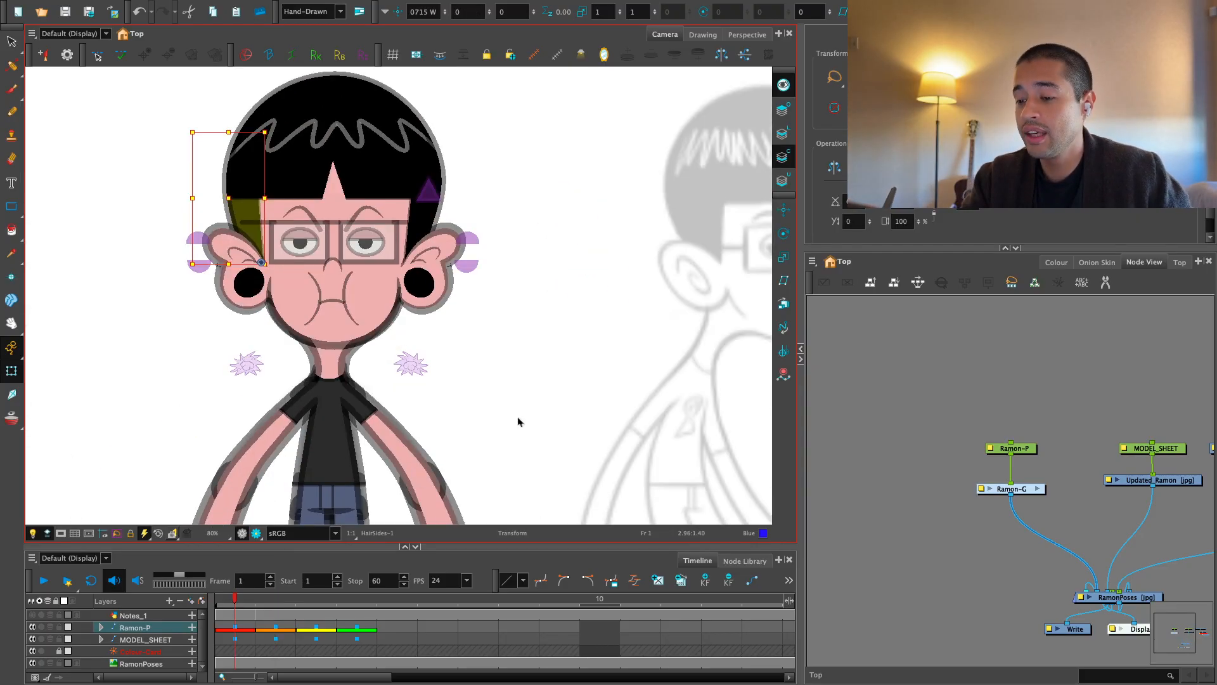
{"action": "key", "text": "1"}
{"action": "left_click_drag", "start_coordinate": [518, 417], "coordinate": [576, 415]}
{"action": "left_click", "coordinate": [256, 533]}
{"action": "key", "text": "1"}
{"action": "key", "text": "2"}
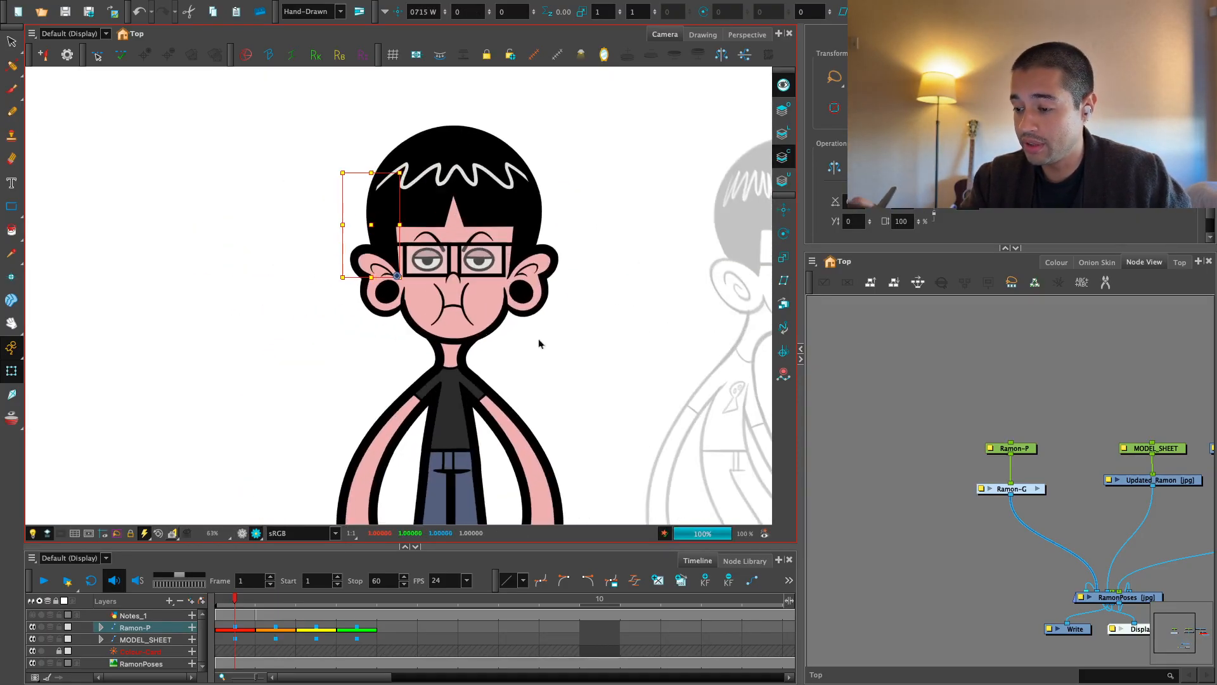
Try to skew the selected side hair piece inward over the temple on the frame 1 head
{"action": "key", "text": "2"}
{"action": "key", "text": "2"}
{"action": "key", "text": "2"}
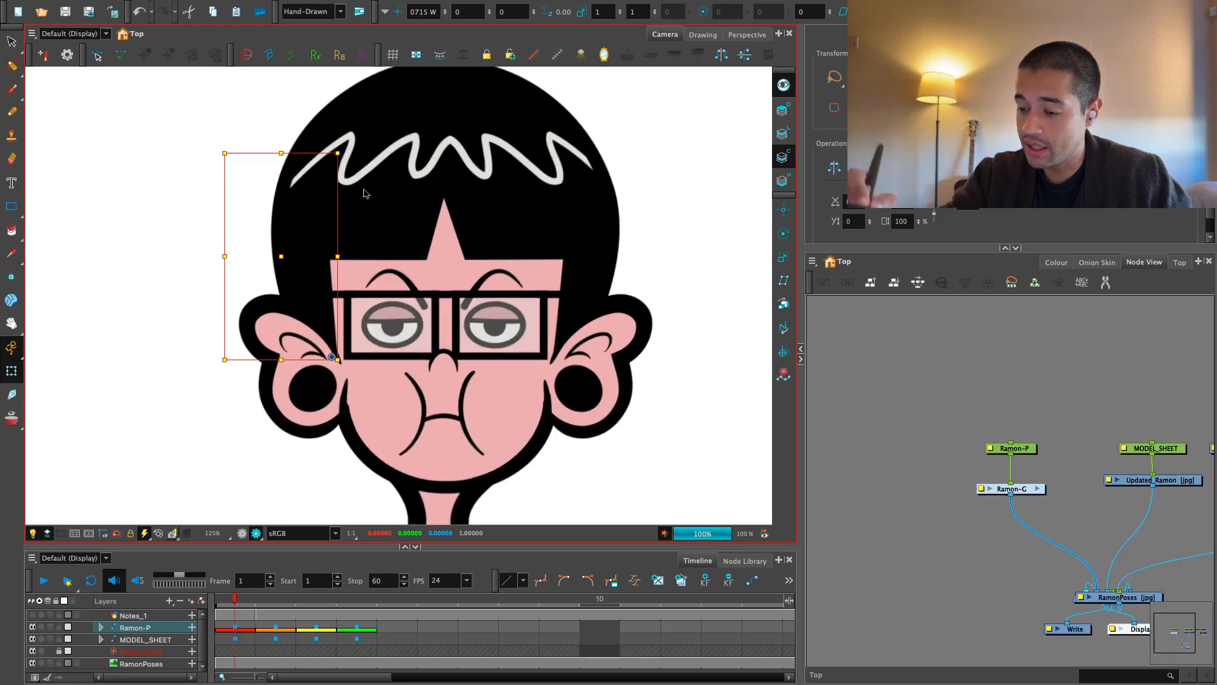
{"action": "left_click_drag", "start_coordinate": [322, 154], "coordinate": [340, 159]}
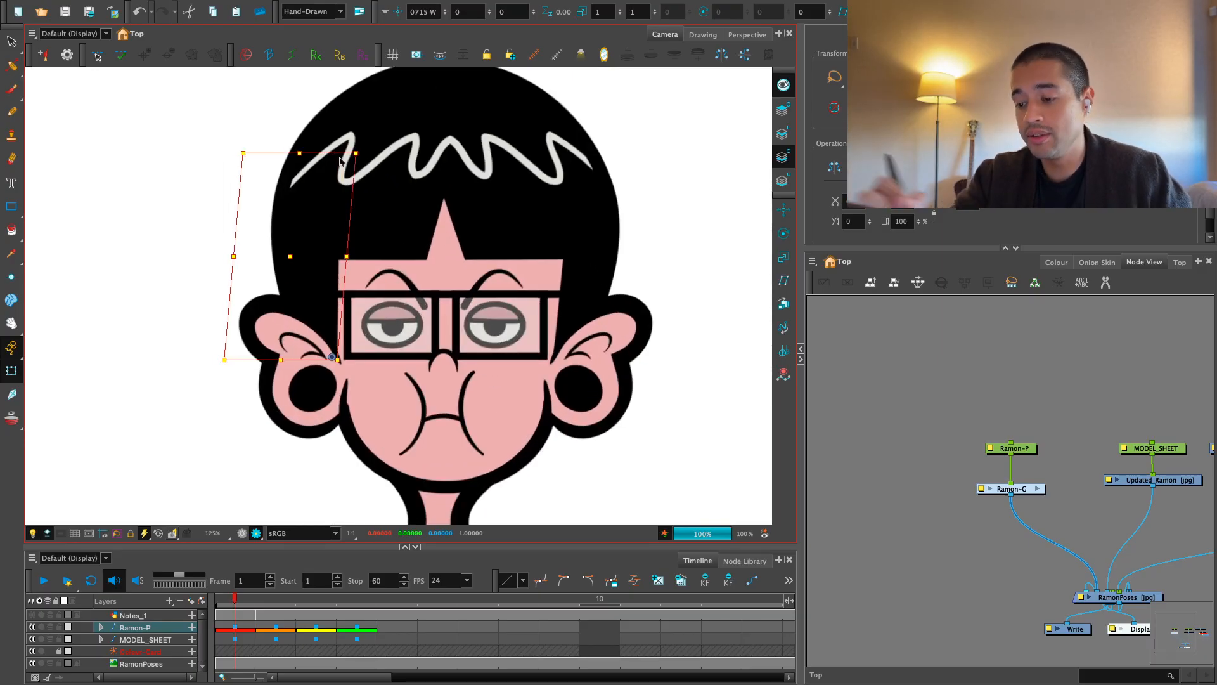
{"action": "key", "text": "ctrl+z"}
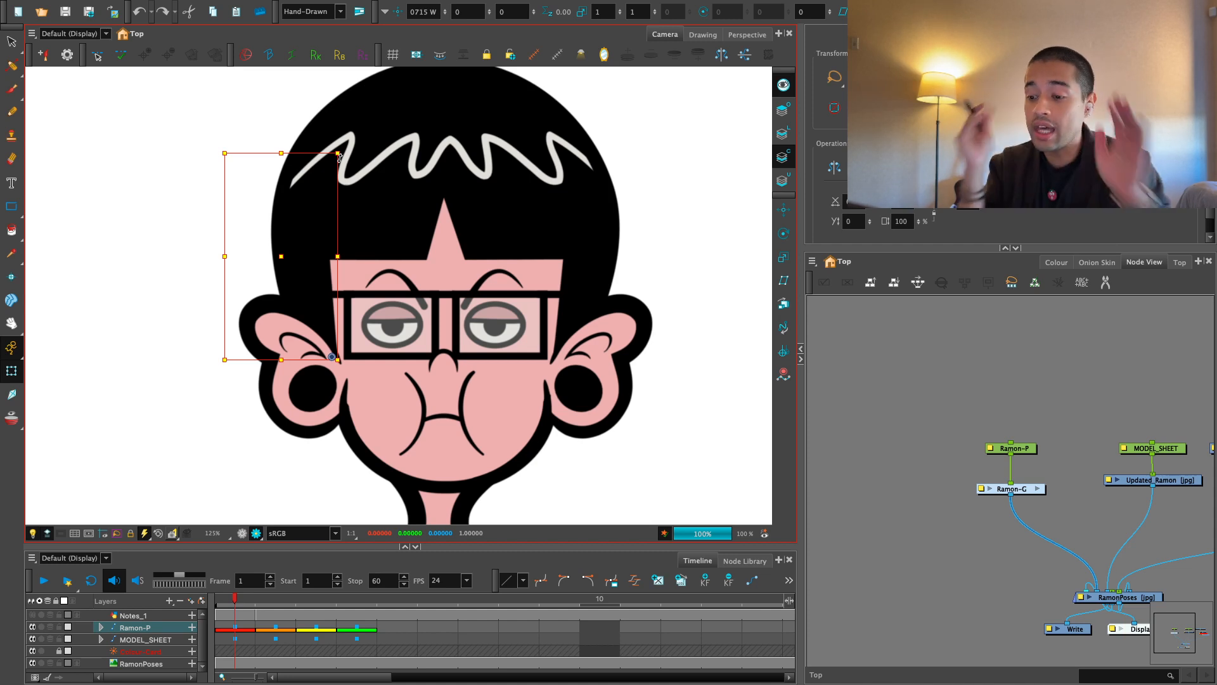
Deselect the hair piece and examine the front-view head's hairline, temples and glasses on frame 1
{"action": "left_click", "coordinate": [899, 394]}
{"action": "key", "text": "2"}
{"action": "key", "text": "2"}
{"action": "mouse_move", "coordinate": [289, 237]}
{"action": "left_mouse_down"}
{"action": "mouse_move", "coordinate": [315, 323]}
{"action": "mouse_move", "coordinate": [307, 409]}
{"action": "mouse_move", "coordinate": [290, 236]}
{"action": "left_mouse_up"}
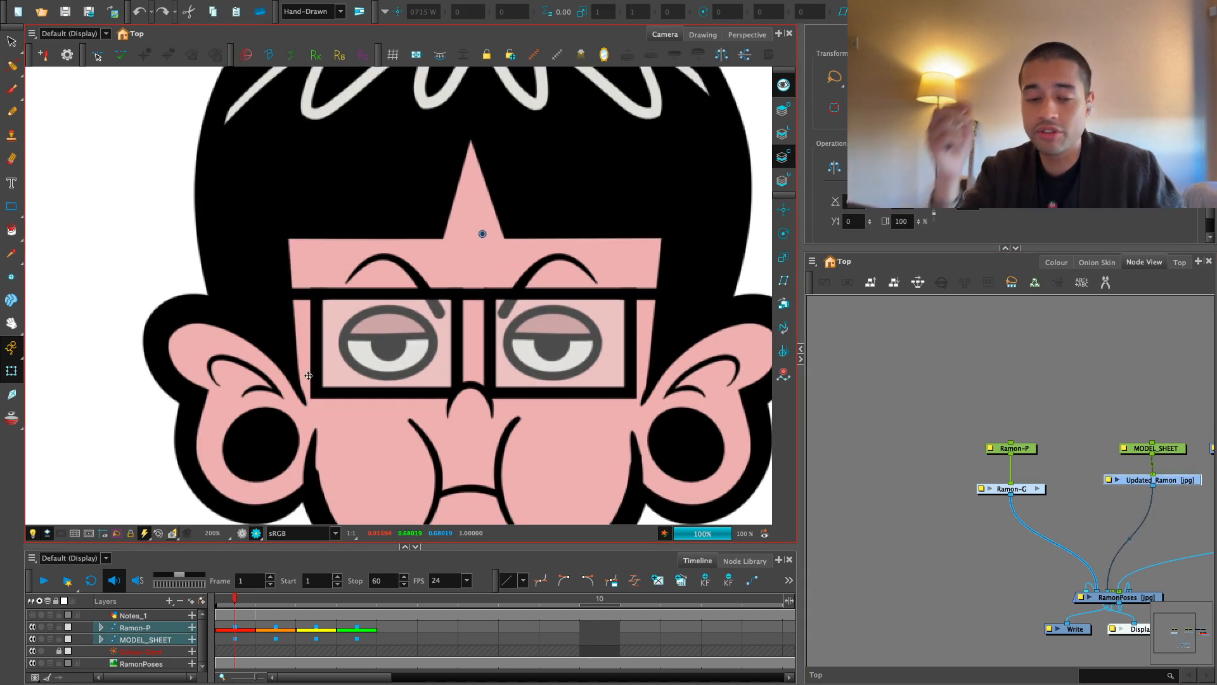
{"action": "left_click", "coordinate": [888, 383]}
{"action": "key", "text": "1"}
{"action": "key", "text": "1"}
{"action": "key", "text": "1"}
{"action": "left_click_drag", "start_coordinate": [523, 381], "coordinate": [530, 427]}
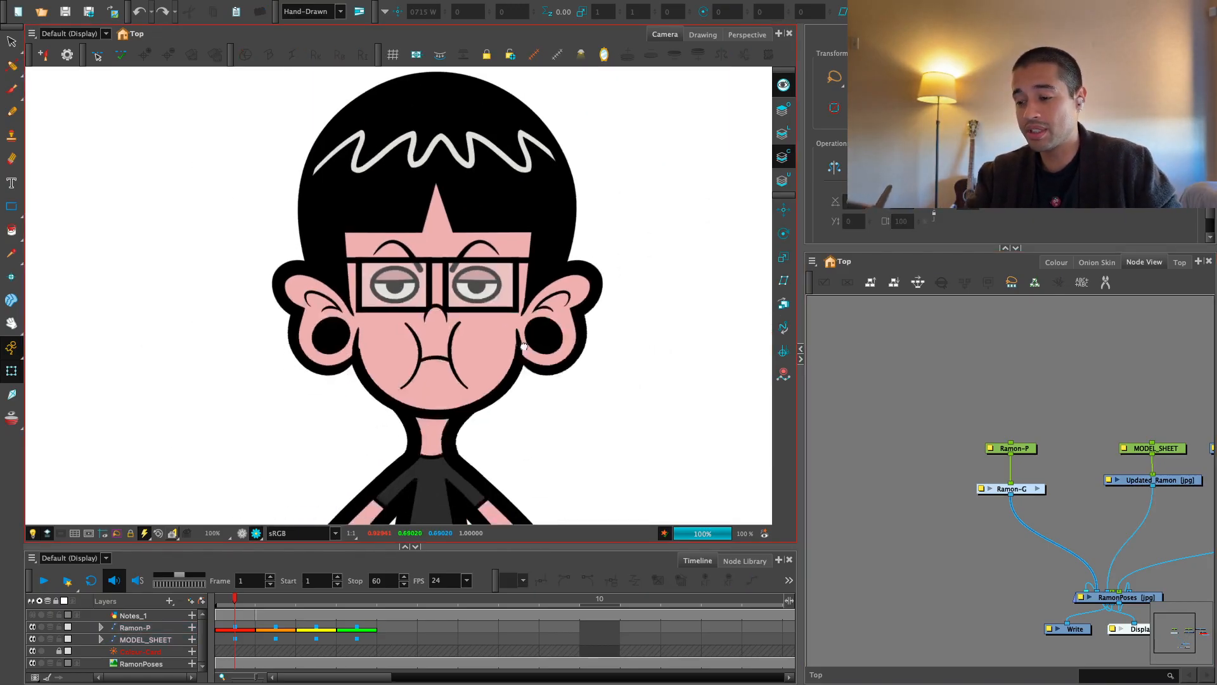
{"action": "key", "text": "1"}
{"action": "key", "text": "1"}
{"action": "key", "text": "2"}
{"action": "key", "text": "2"}
{"action": "key", "text": "1"}
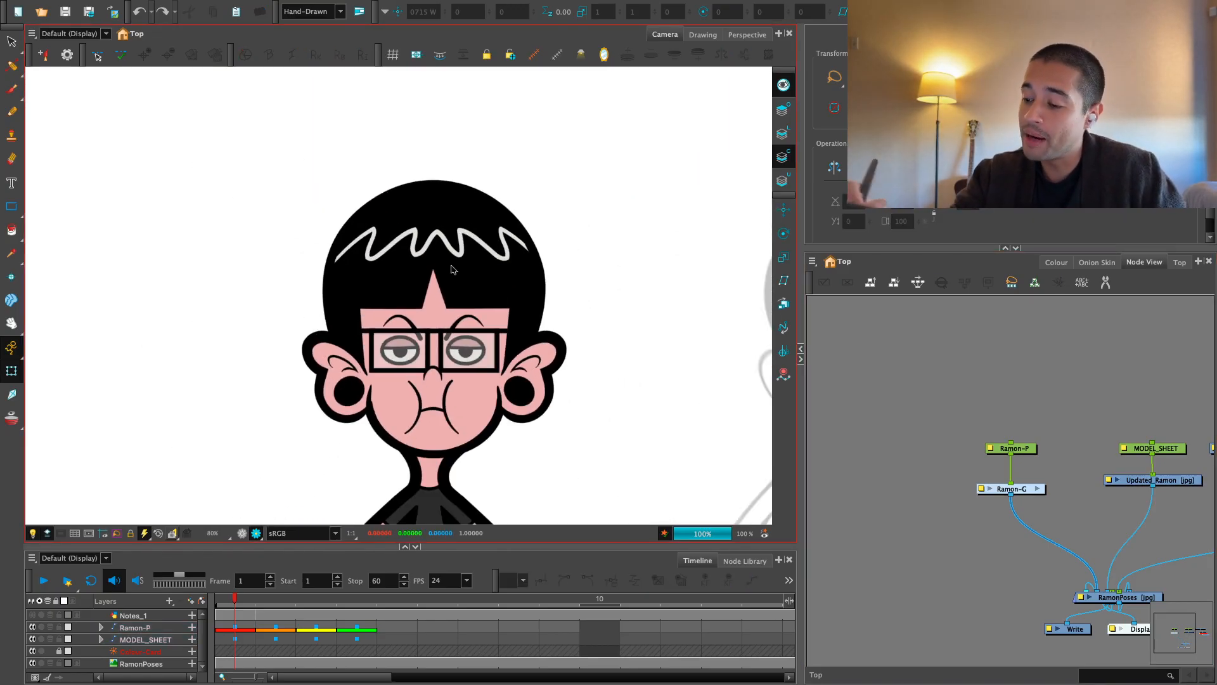
Pull the skull deformer's lower and side points slightly inward on the frame 1 head
{"action": "key", "text": "ctrl+a"}
{"action": "key", "text": "2"}
{"action": "key", "text": "2"}
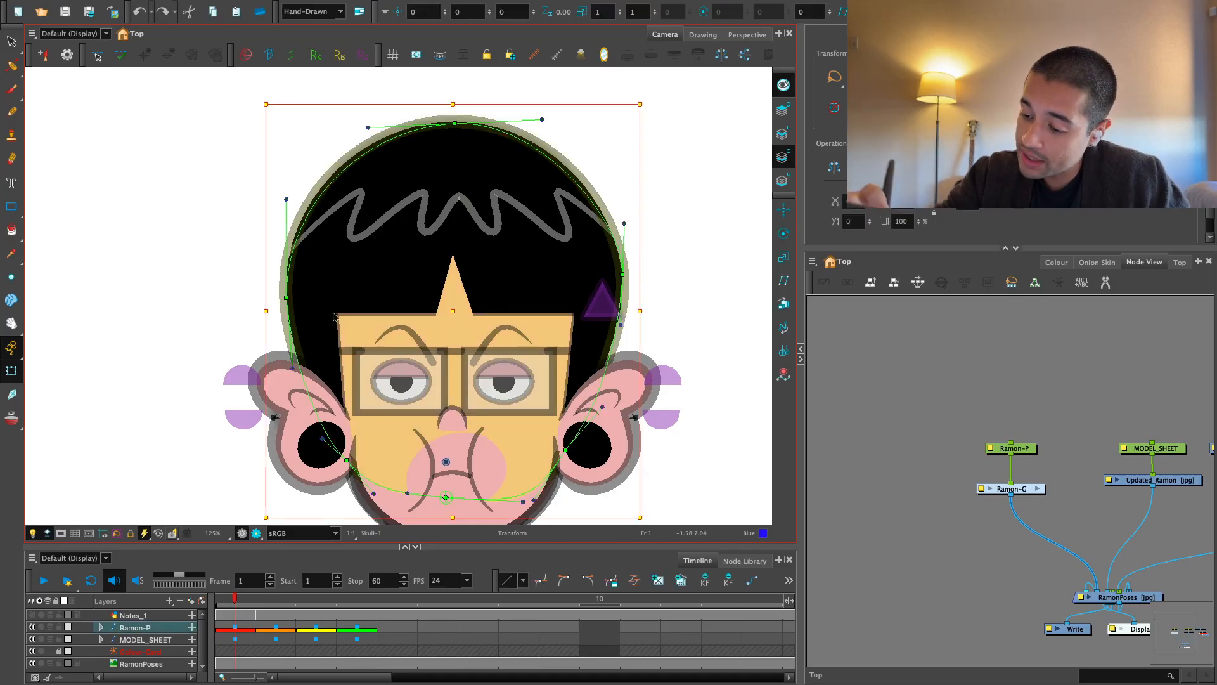
{"action": "left_click_drag", "start_coordinate": [346, 460], "coordinate": [358, 461]}
{"action": "left_click_drag", "start_coordinate": [565, 450], "coordinate": [555, 454]}
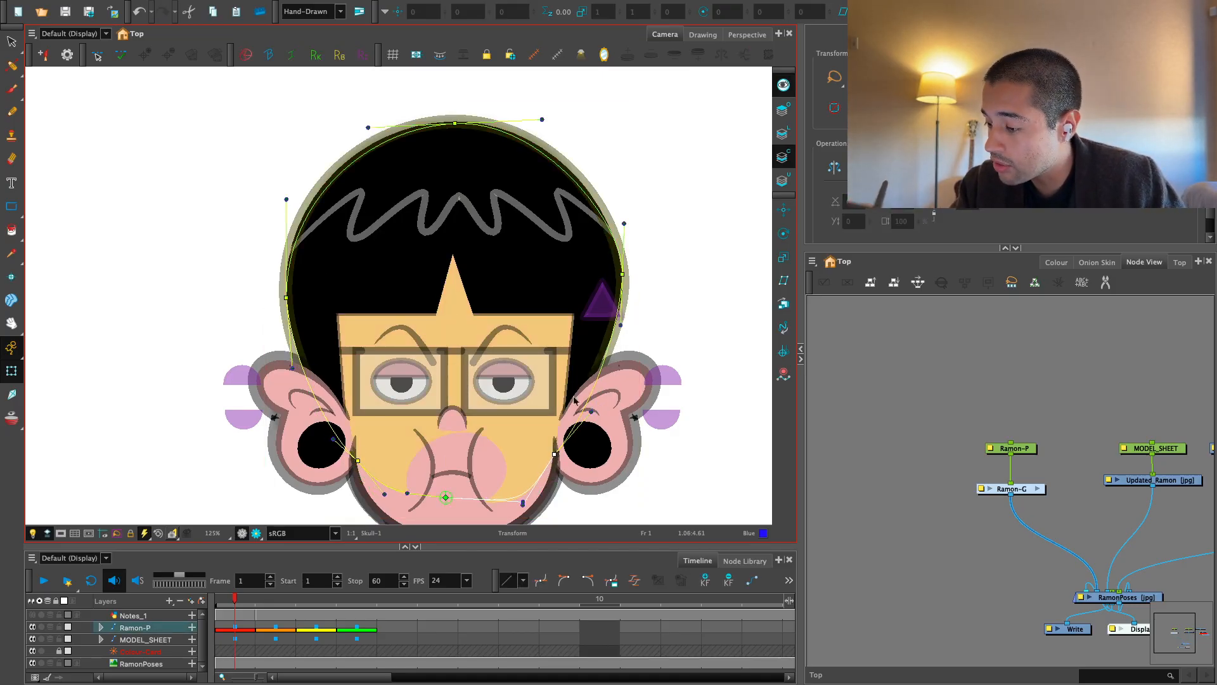
{"action": "left_click_drag", "start_coordinate": [624, 272], "coordinate": [619, 273]}
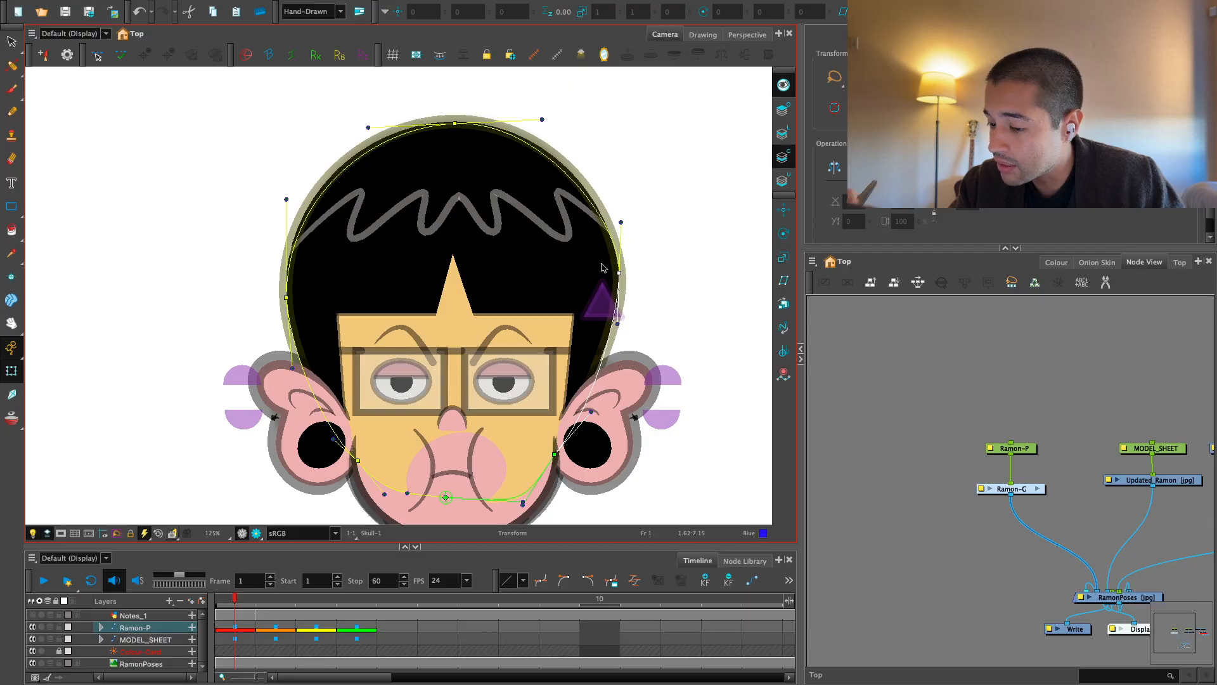
{"action": "left_click_drag", "start_coordinate": [287, 297], "coordinate": [287, 298]}
{"action": "left_click", "coordinate": [283, 297]}
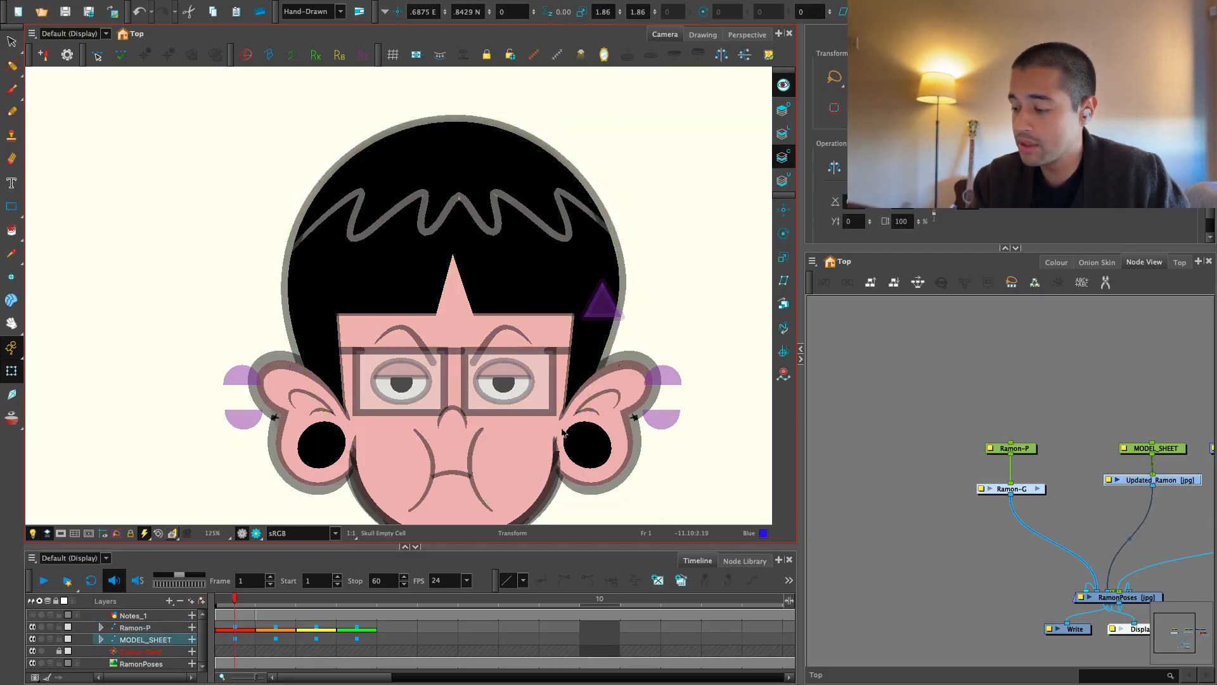
Restore render view, select the whole Ramon-P character and go to frame 2
{"action": "left_click", "coordinate": [881, 437]}
{"action": "left_click", "coordinate": [257, 534]}
{"action": "key", "text": "1"}
{"action": "key", "text": "1"}
{"action": "key", "text": "1"}
{"action": "key", "text": "1"}
{"action": "key", "text": "1"}
{"action": "left_click_drag", "start_coordinate": [542, 438], "coordinate": [546, 402]}
{"action": "left_click", "coordinate": [246, 627]}
{"action": "key", "text": "period"}
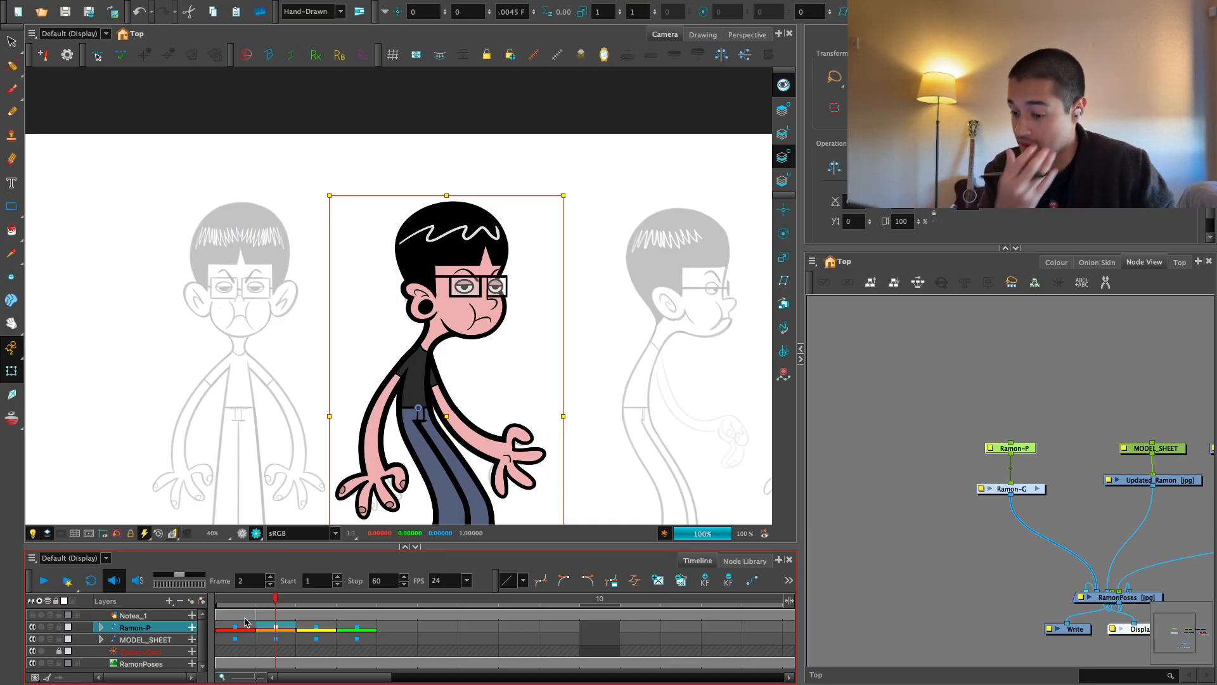
Reselect the Ramon-P layer and flip between frames 2 and 3 to compare the whole-body poses
{"action": "key", "text": "Escape"}
{"action": "scroll", "coordinate": [602, 375], "scroll_direction": "down", "scroll_amount": 2}
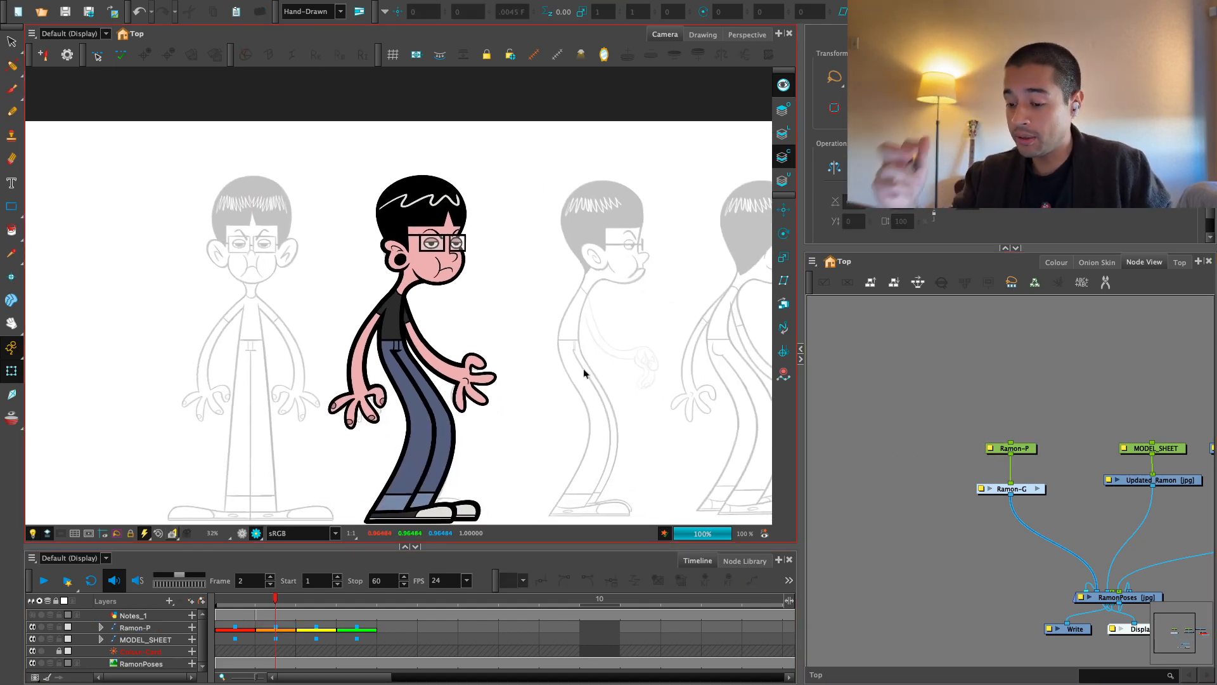
{"action": "left_click", "coordinate": [280, 628]}
{"action": "left_click", "coordinate": [280, 628]}
{"action": "key", "text": "."}
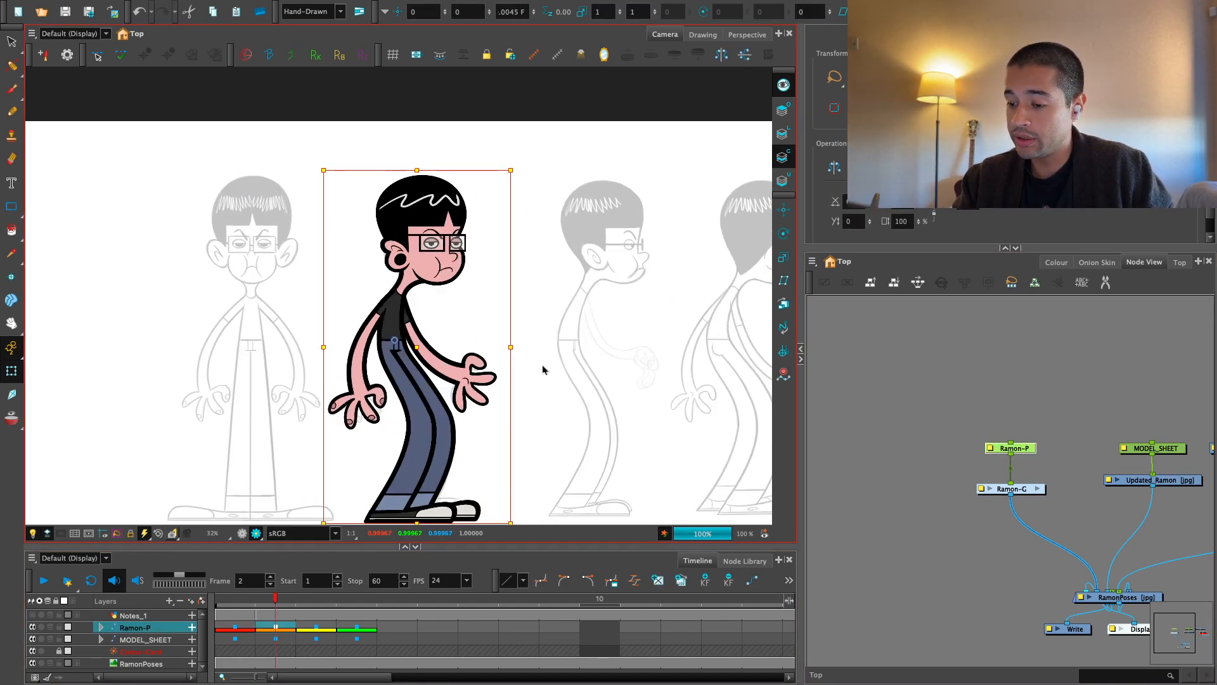
{"action": "key", "text": "."}
{"action": "scroll", "coordinate": [456, 243], "scroll_direction": "up", "scroll_amount": 2}
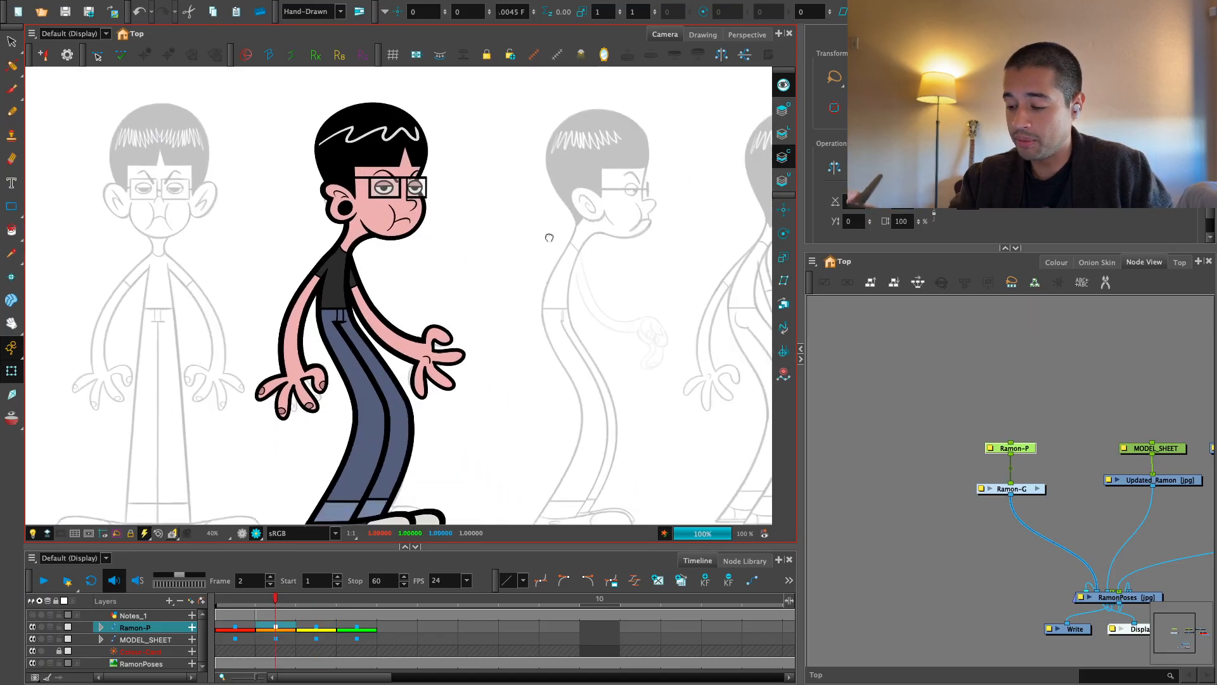
{"action": "key", "text": "."}
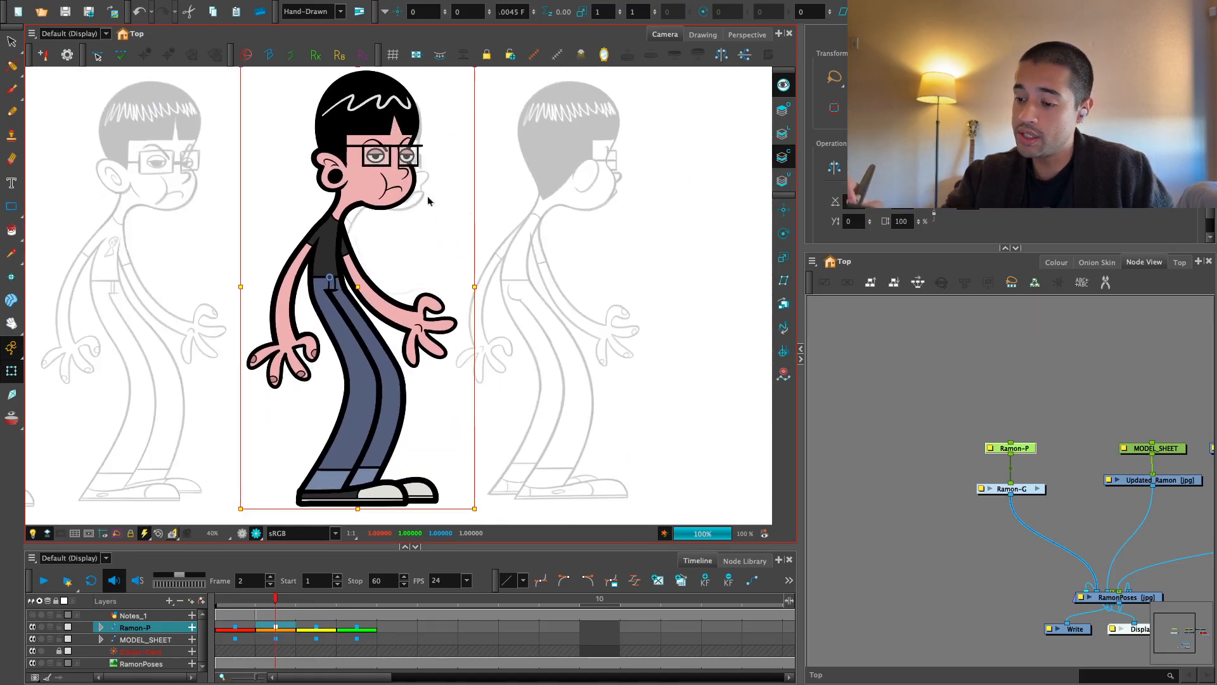
{"action": "key", "text": "."}
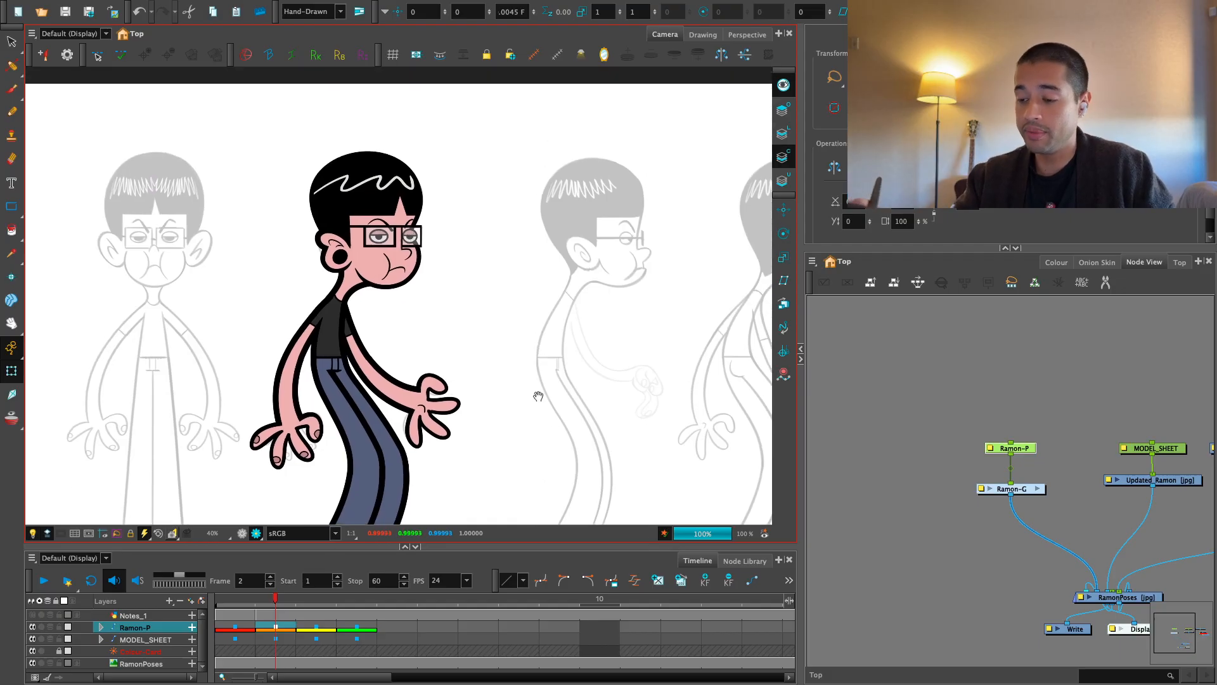
Compare the head, trouser cuffs and shoes up close between the poses on frames 2 and 3
{"action": "scroll", "coordinate": [544, 462], "scroll_direction": "up", "scroll_amount": 2}
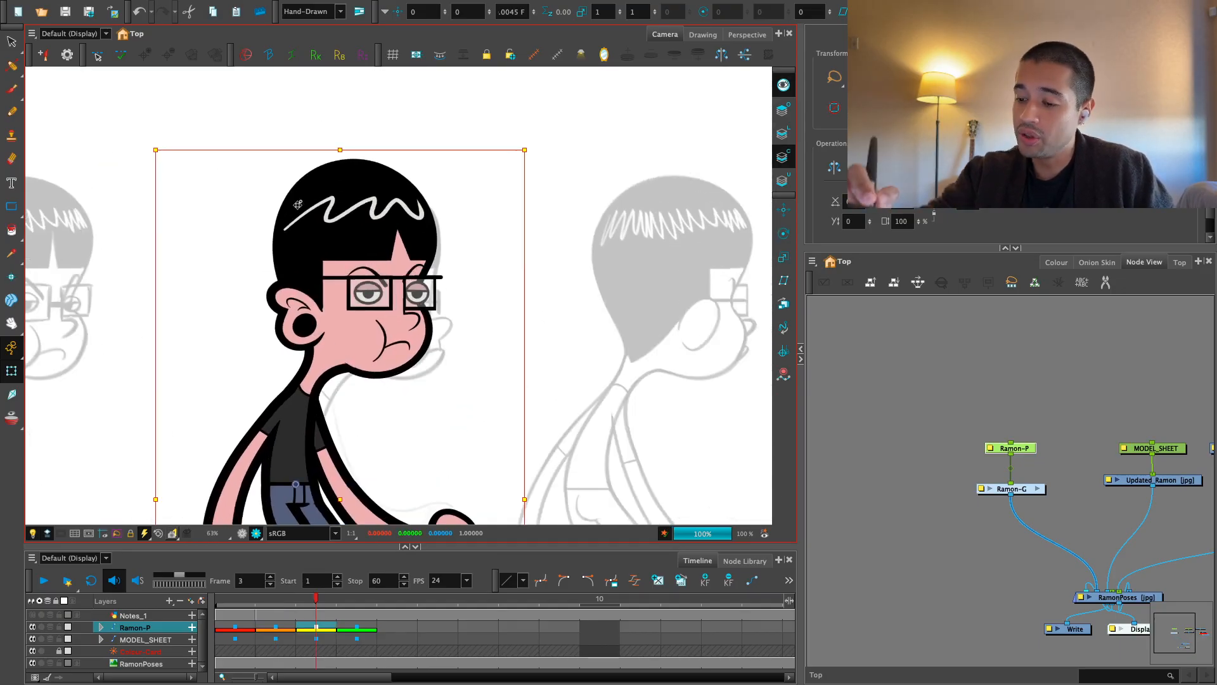
{"action": "scroll", "coordinate": [493, 371], "scroll_direction": "down", "scroll_amount": 2}
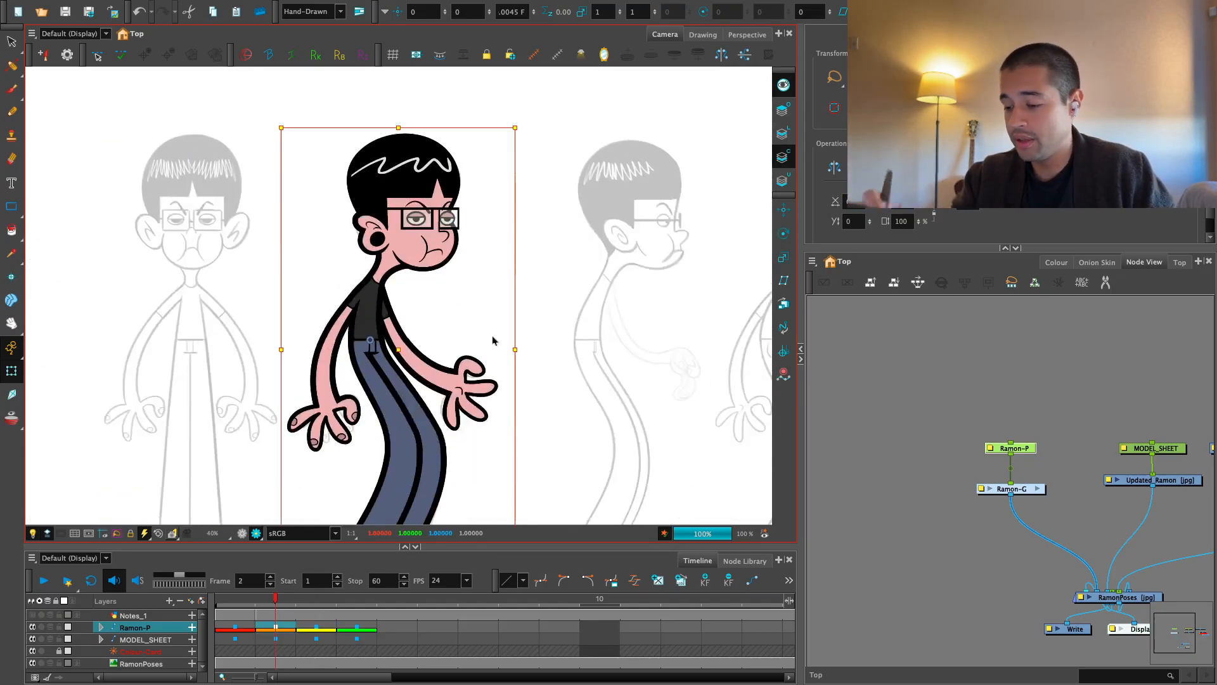
{"action": "key", "text": "."}
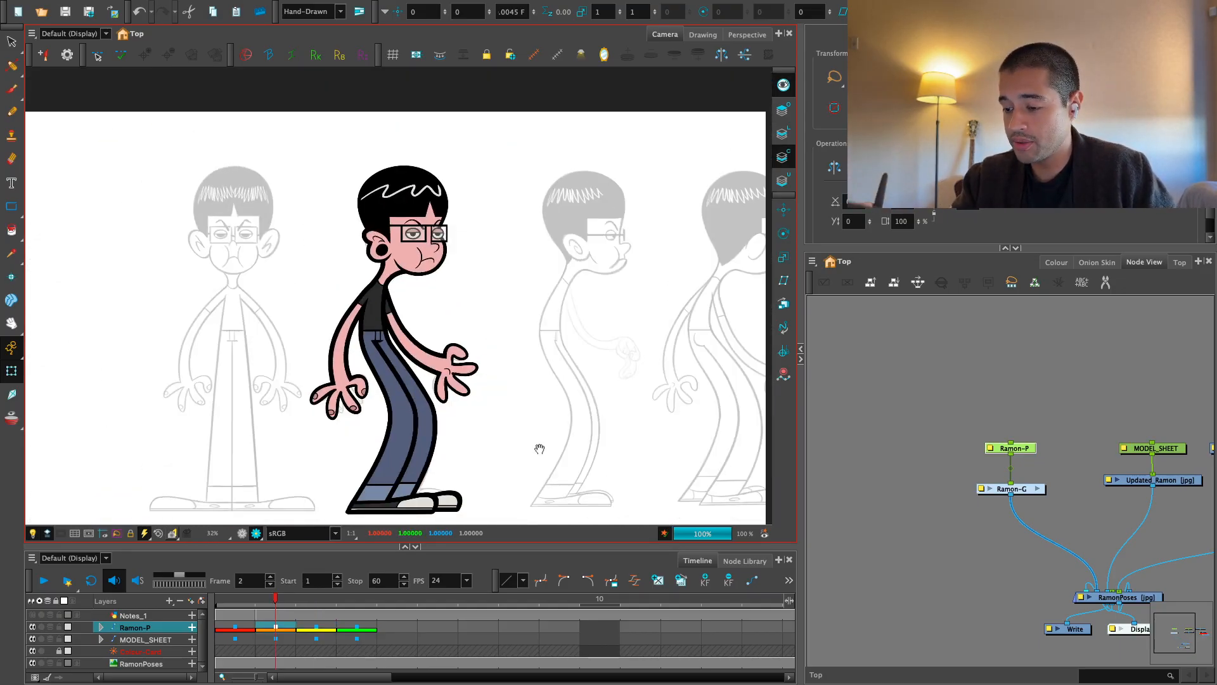
{"action": "scroll", "coordinate": [525, 462], "scroll_direction": "up", "scroll_amount": 2}
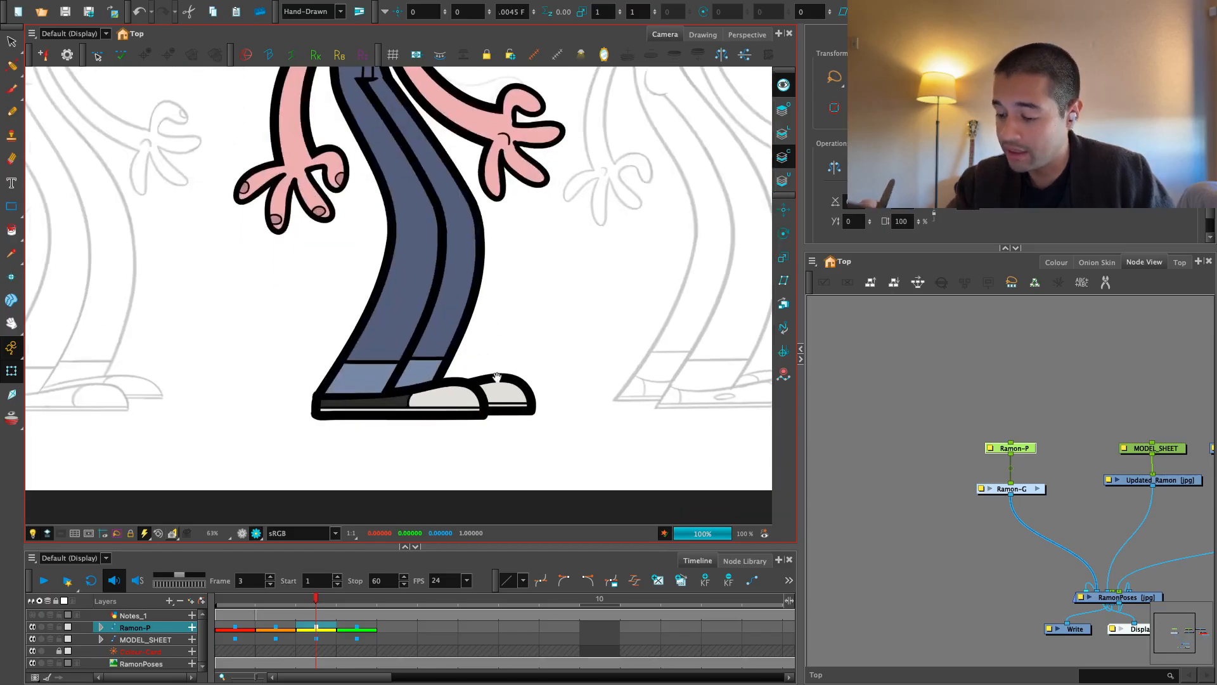
{"action": "scroll", "coordinate": [497, 377], "scroll_direction": "up", "scroll_amount": 3}
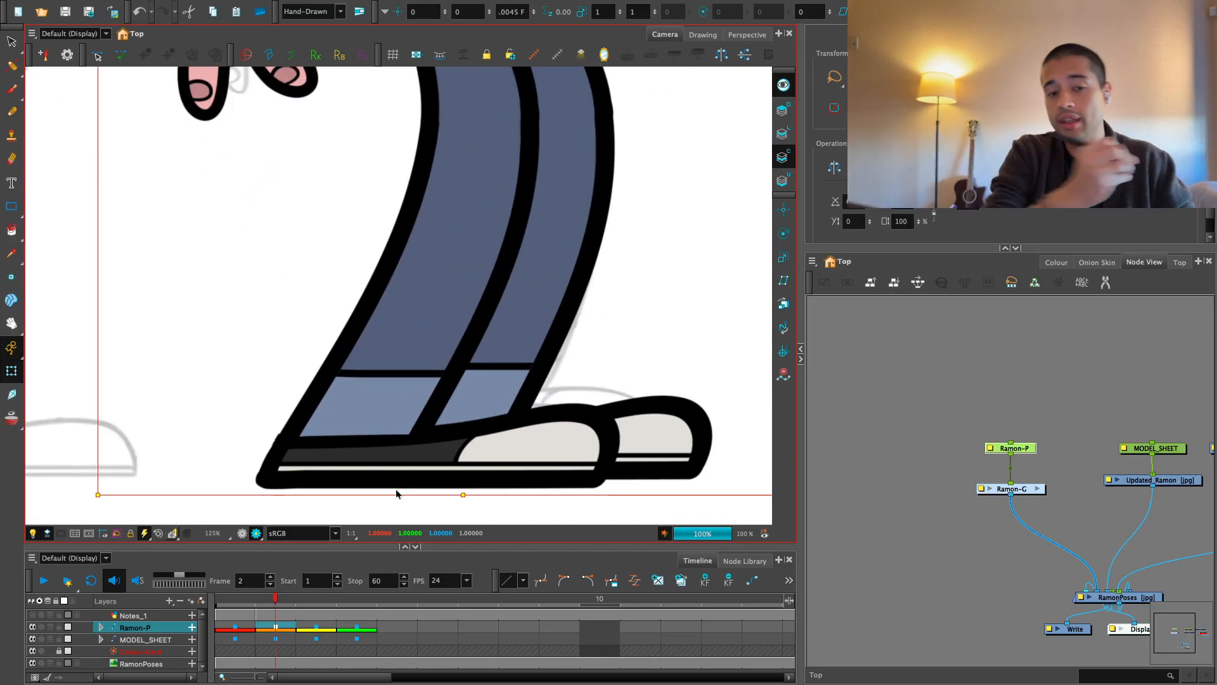
{"action": "scroll", "coordinate": [396, 489], "scroll_direction": "down", "scroll_amount": 6}
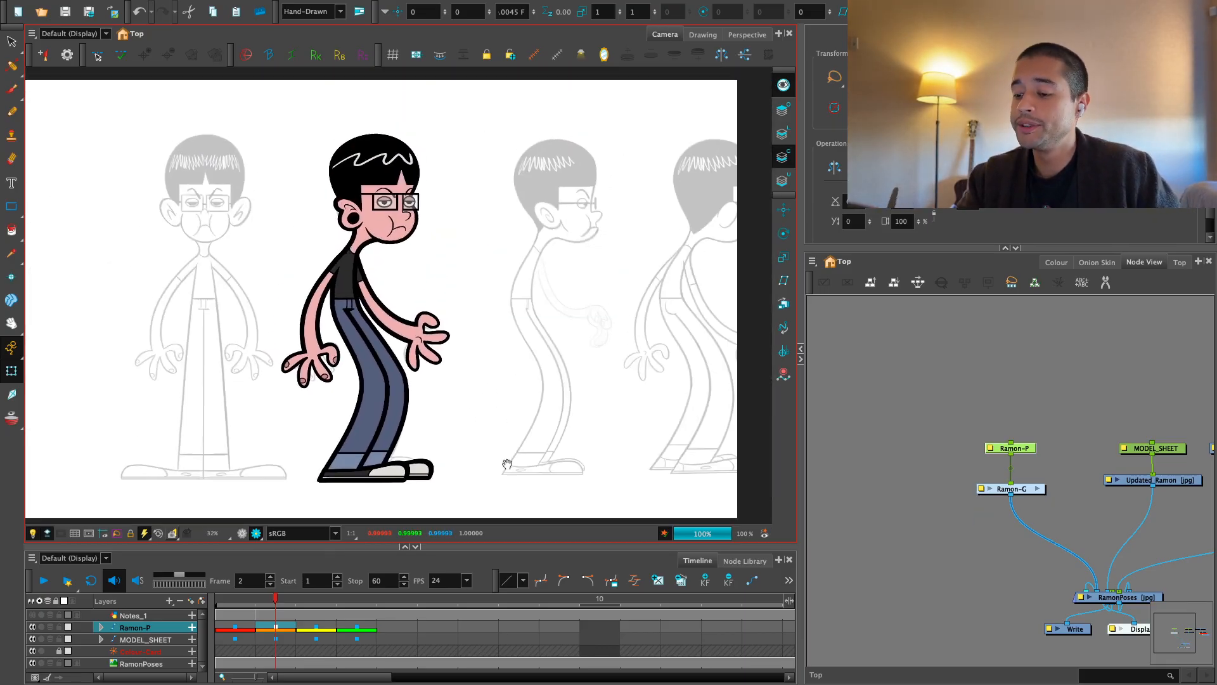
{"action": "left_click_drag", "start_coordinate": [524, 479], "coordinate": [526, 489]}
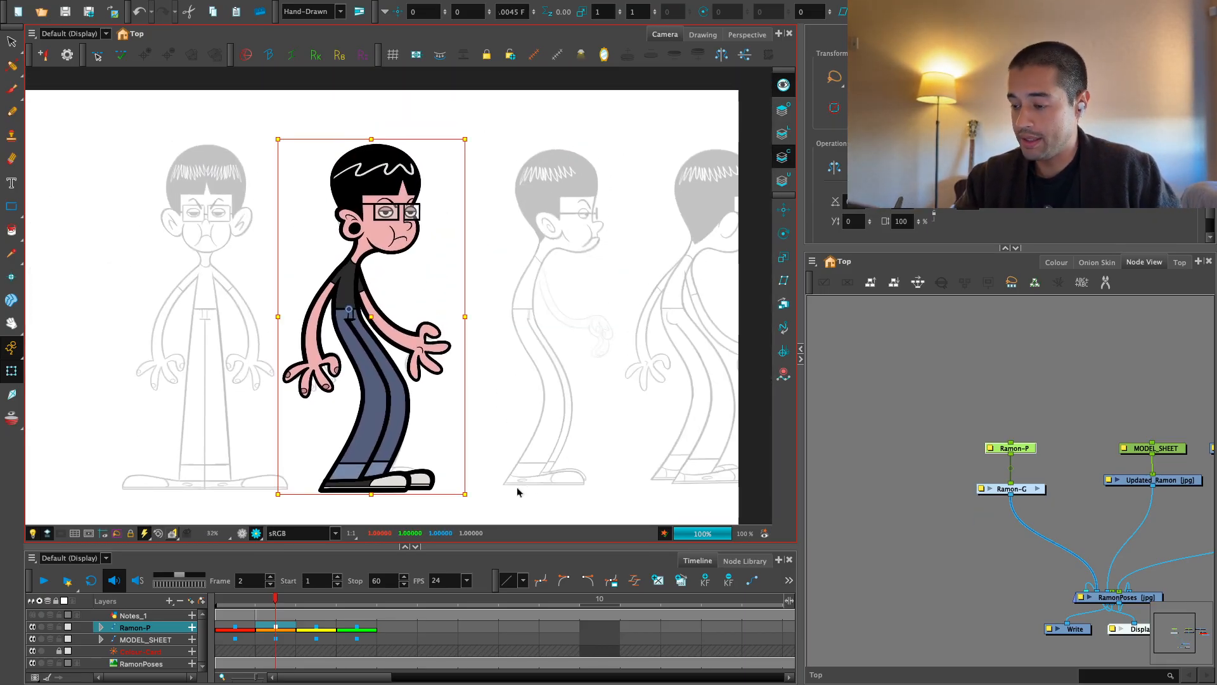
On frame 3, turn animate mode off and nudge the MODEL_SHEET layer forward in depth to overlay the character
{"action": "key", "text": "period"}
{"action": "key", "text": "comma"}
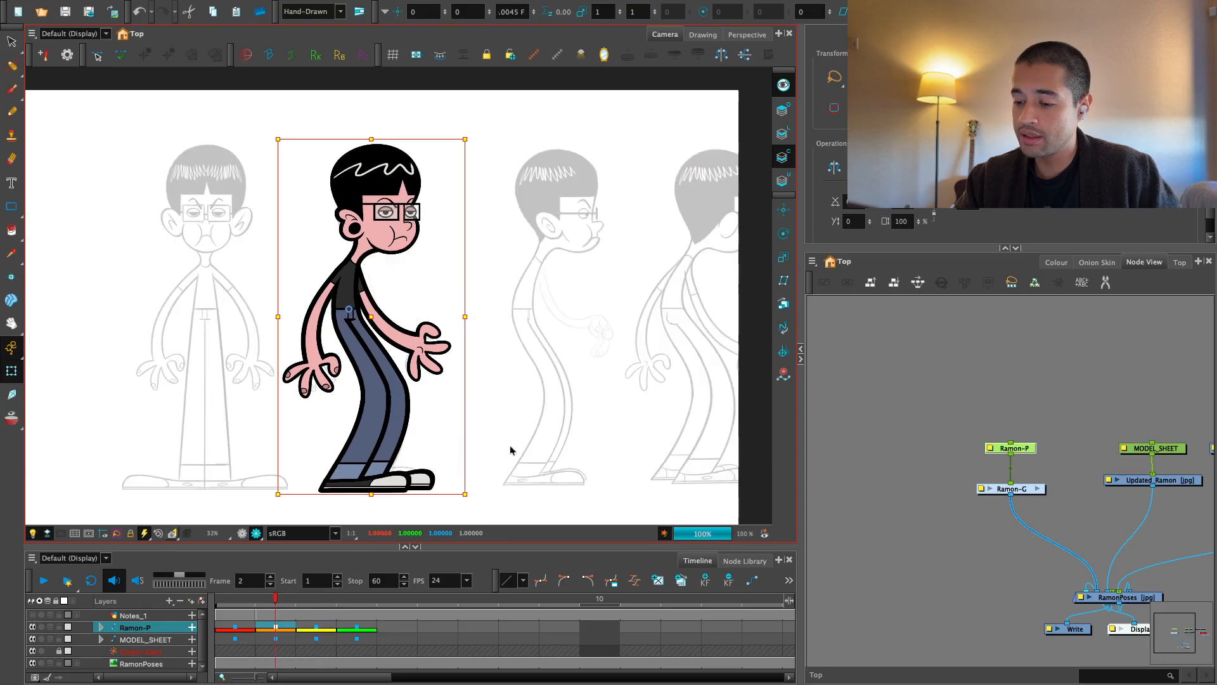
{"action": "scroll", "coordinate": [527, 444], "scroll_direction": "up", "scroll_amount": 2}
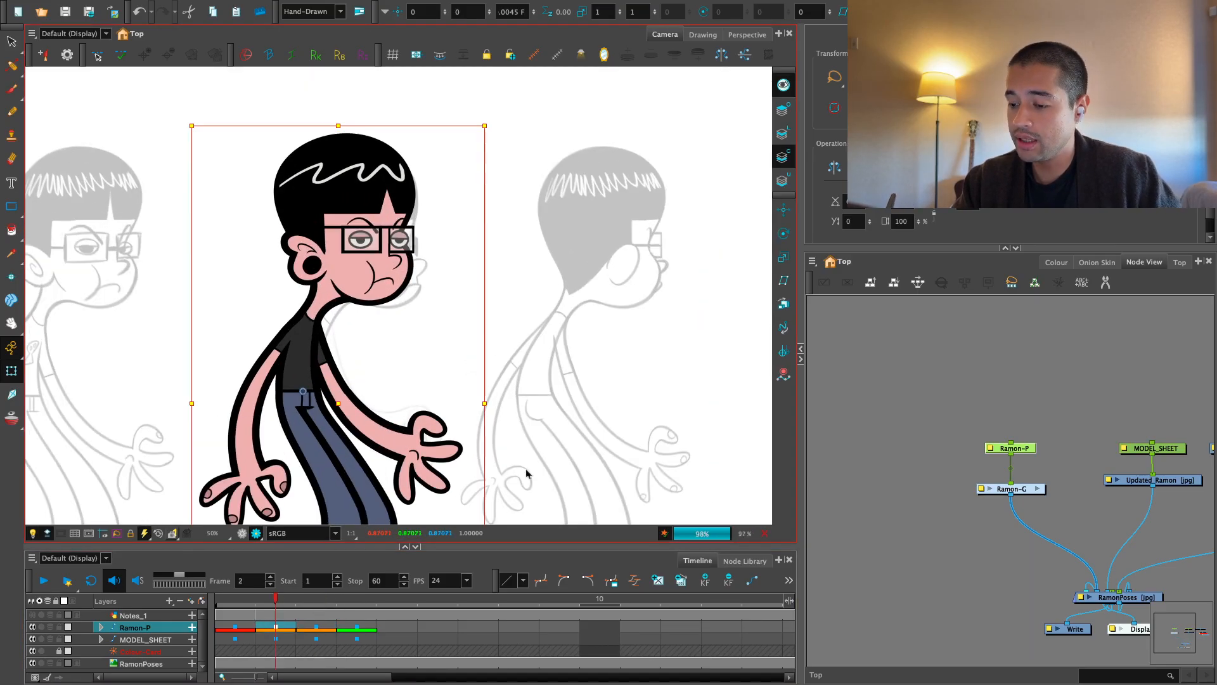
{"action": "key", "text": "period"}
{"action": "left_click", "coordinate": [11, 348]}
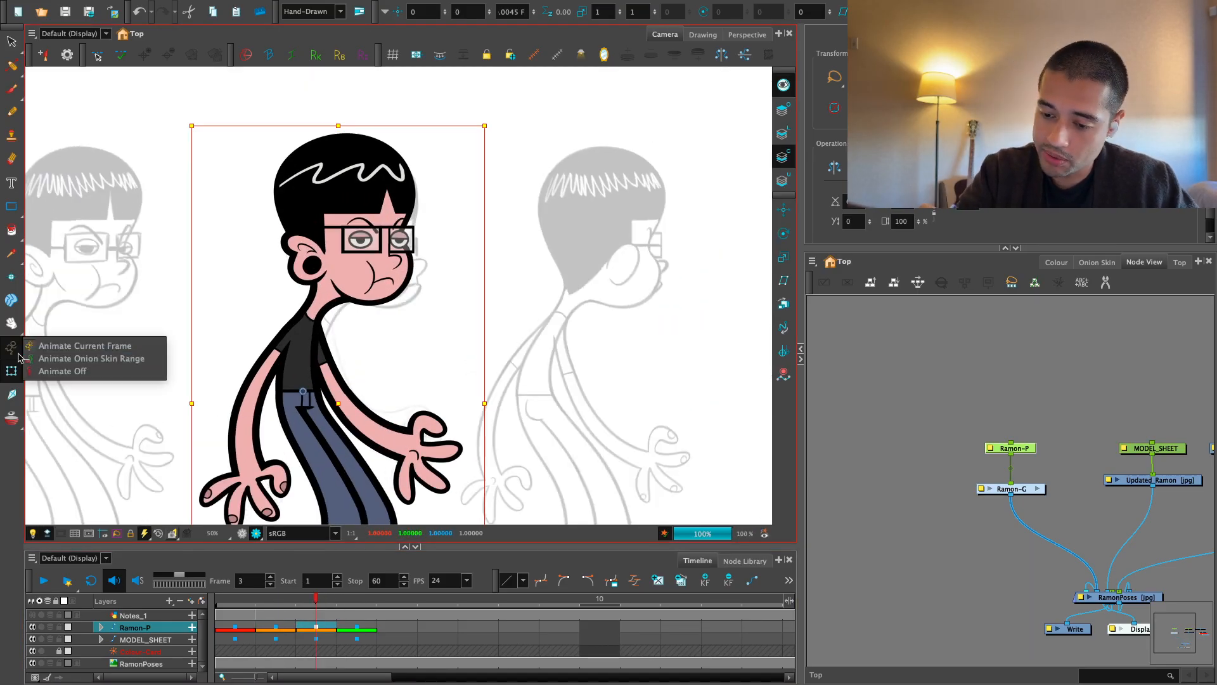
{"action": "left_click", "coordinate": [42, 371]}
{"action": "left_click", "coordinate": [156, 640]}
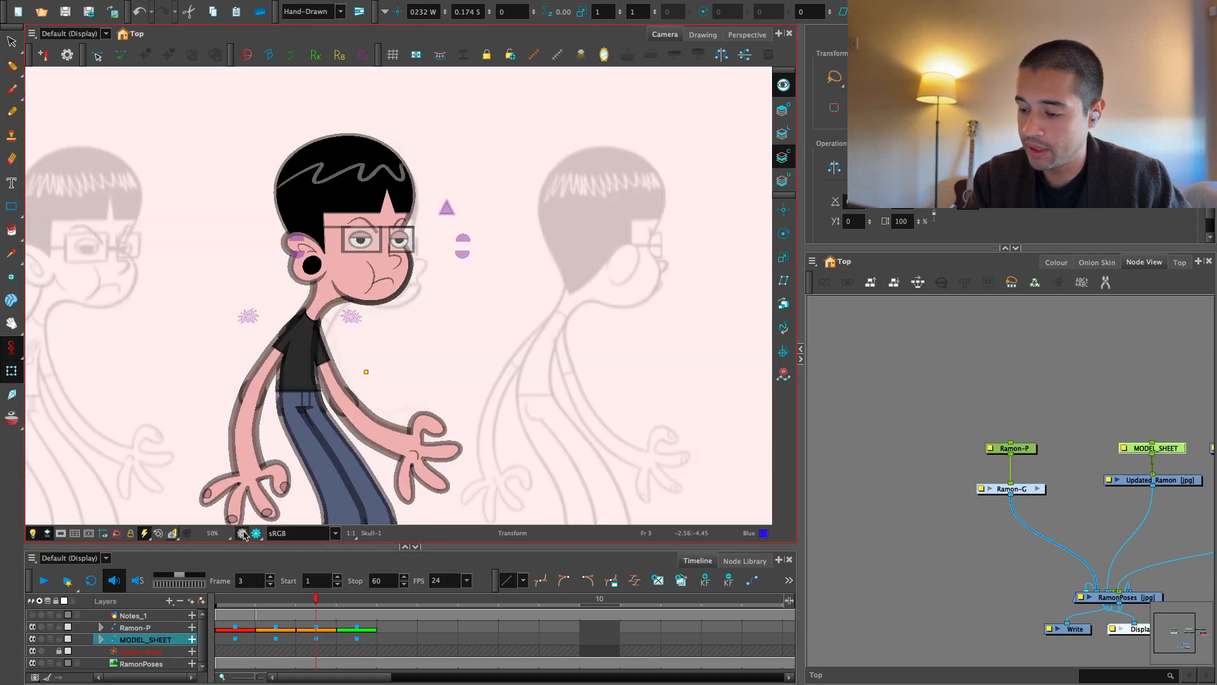
{"action": "scroll", "coordinate": [397, 353], "scroll_direction": "down", "scroll_amount": 2}
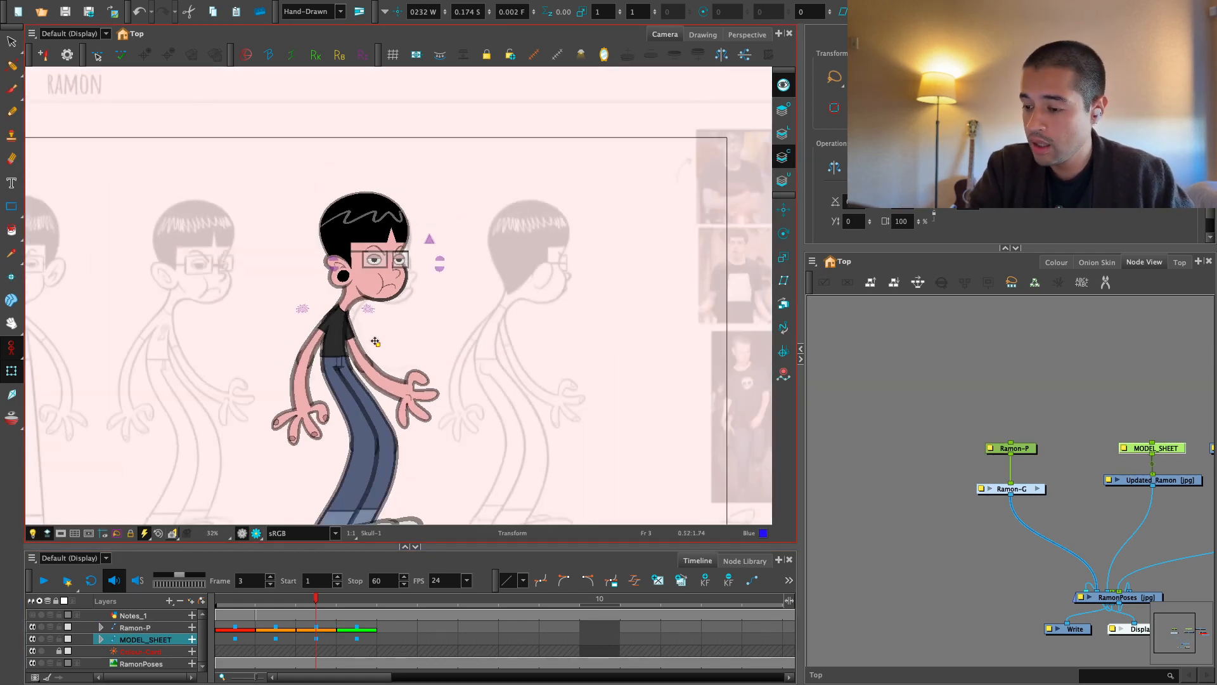
{"action": "key", "text": "alt+Down"}
{"action": "key", "text": "alt+Down"}
{"action": "key", "text": "alt+Down"}
{"action": "key", "text": "alt+Down"}
{"action": "key", "text": "alt+Down"}
{"action": "left_click", "coordinate": [883, 370]}
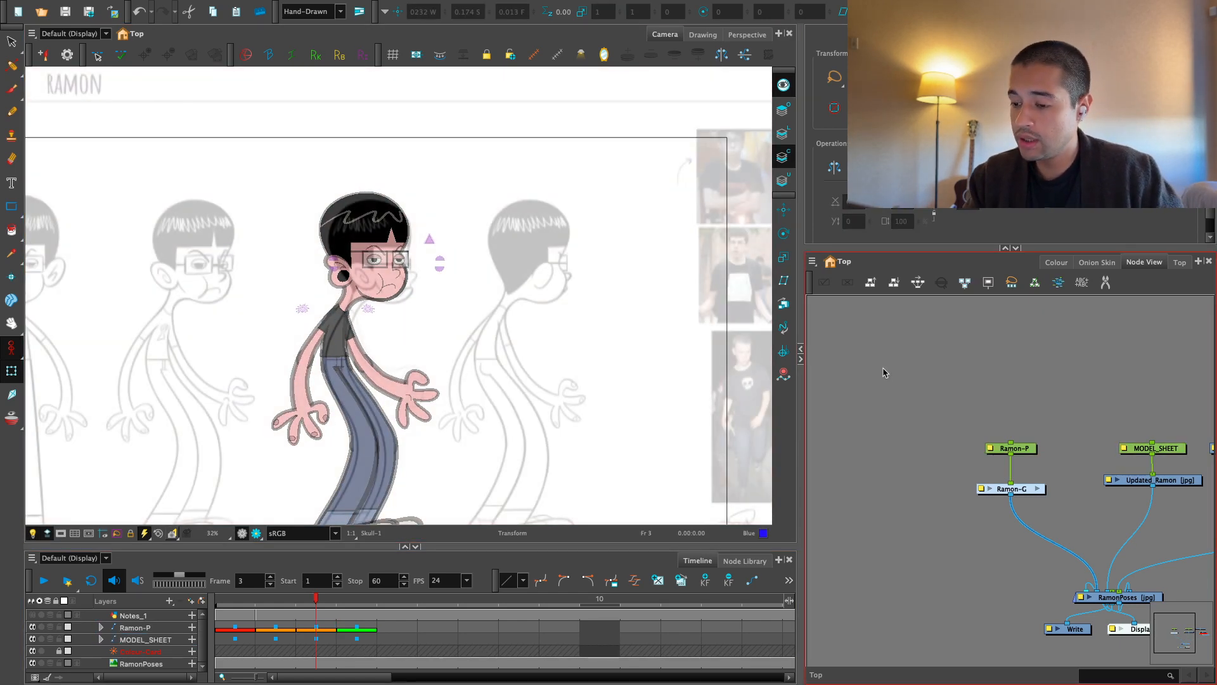
Lock the MODEL_SHEET layer and switch back to Animate Current Frame mode
{"action": "left_click", "coordinate": [59, 639]}
{"action": "left_click", "coordinate": [13, 346]}
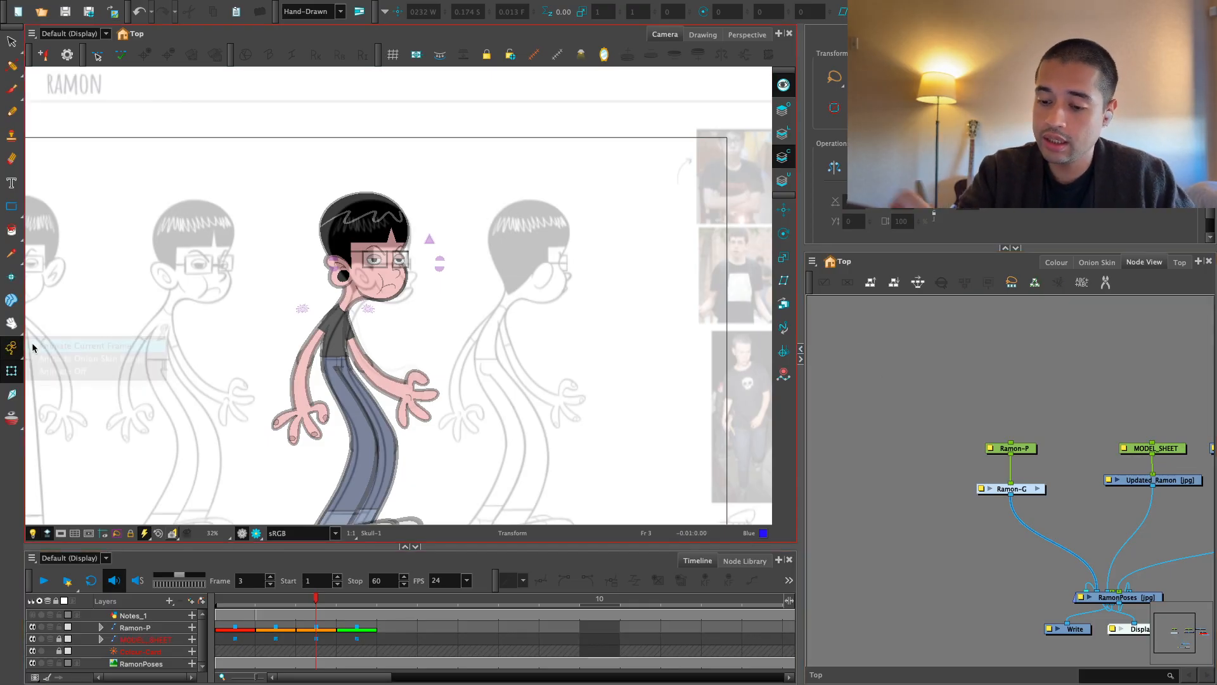
{"action": "scroll", "coordinate": [400, 241], "scroll_direction": "up", "scroll_amount": 4}
Skew the neck slightly forward on frame 3 to bring the head closer to the model sheet, checking it against frames 1 and 2
{"action": "left_click", "coordinate": [402, 420]}
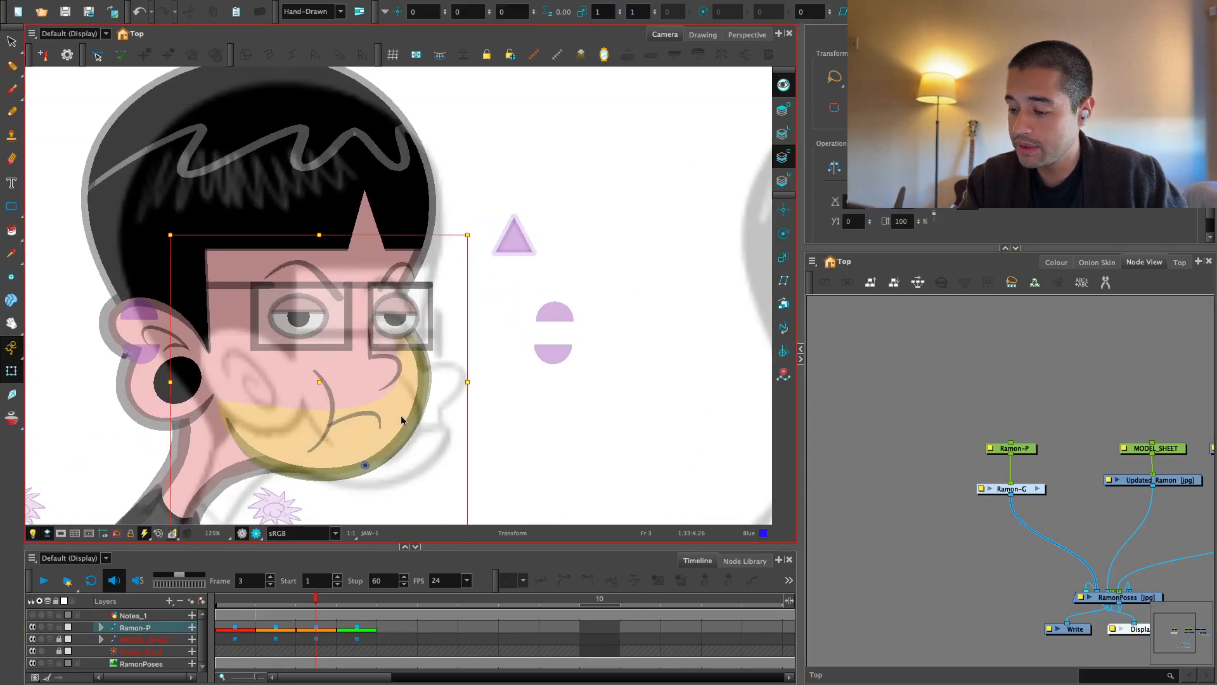
{"action": "left_click", "coordinate": [424, 402]}
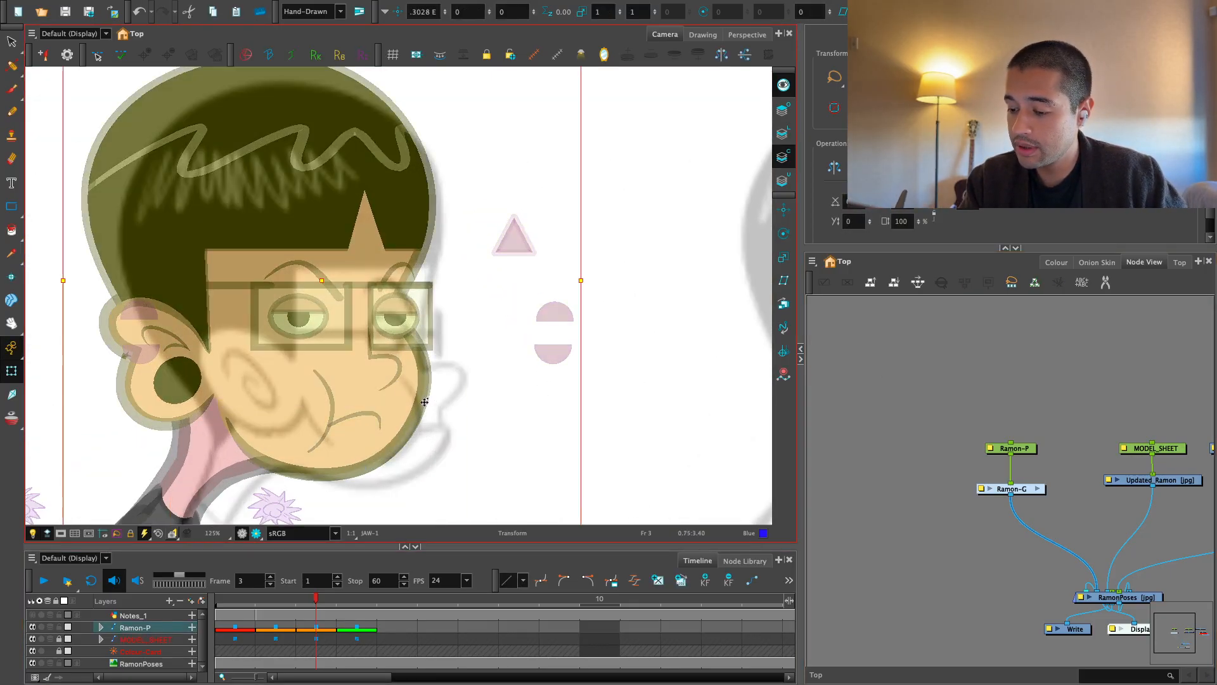
{"action": "scroll", "coordinate": [411, 432], "scroll_direction": "down", "scroll_amount": 1}
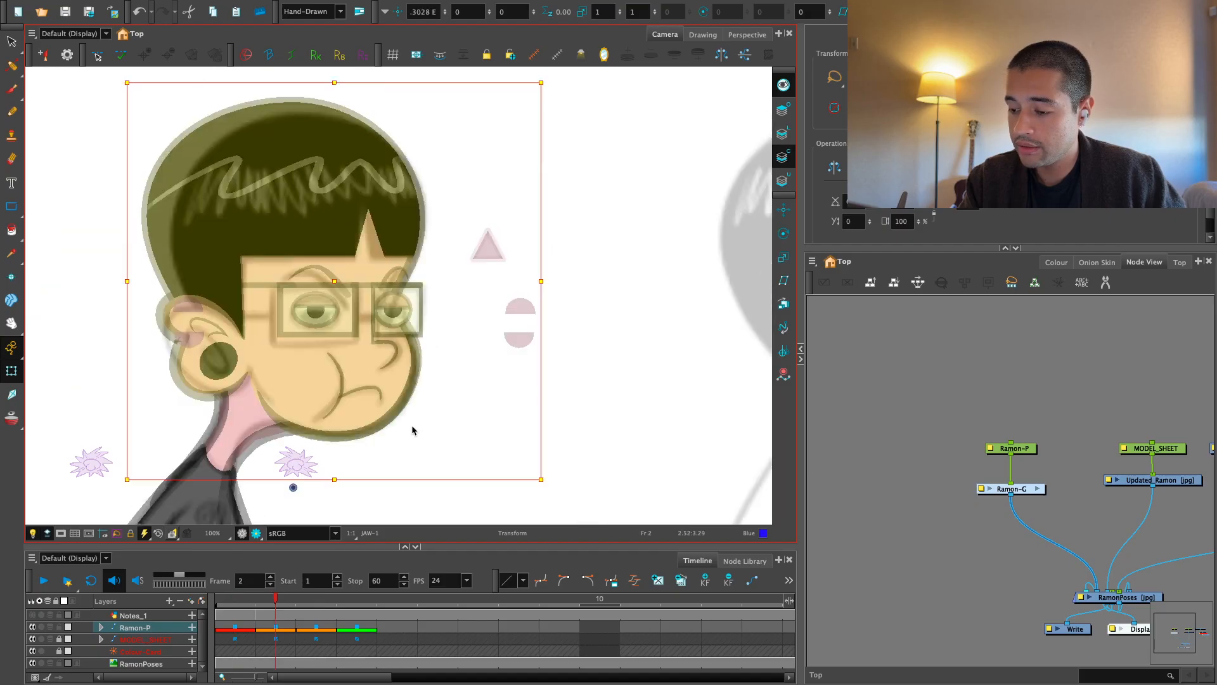
{"action": "left_click_drag", "start_coordinate": [393, 409], "coordinate": [450, 379]}
{"action": "left_click", "coordinate": [350, 368]}
{"action": "mouse_move", "coordinate": [399, 260]}
{"action": "left_mouse_down"}
{"action": "mouse_move", "coordinate": [402, 271]}
{"action": "mouse_move", "coordinate": [416, 262]}
{"action": "left_mouse_up"}
{"action": "key", "text": "comma"}
{"action": "key", "text": "period"}
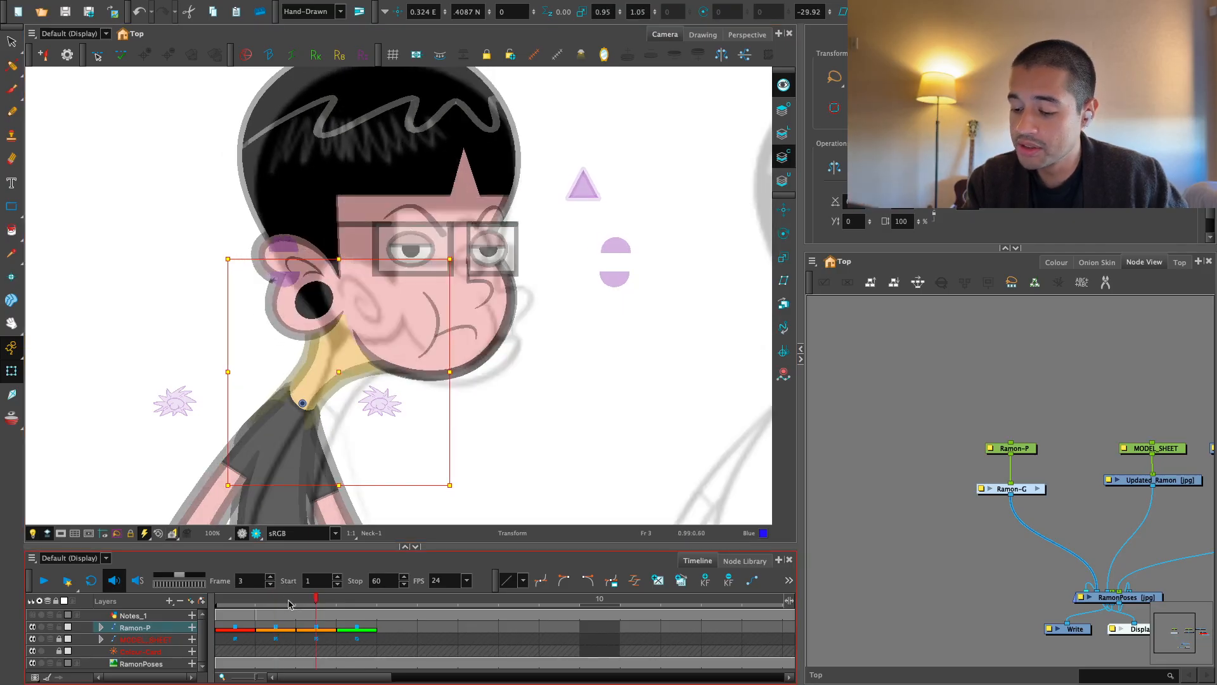
{"action": "key", "text": "comma"}
{"action": "key", "text": "comma"}
{"action": "key", "text": "period"}
Try resizing the jaw on frame 2 from its upper corner and undo the changes
{"action": "left_click", "coordinate": [408, 363]}
{"action": "scroll", "coordinate": [415, 381], "scroll_direction": "up", "scroll_amount": 1}
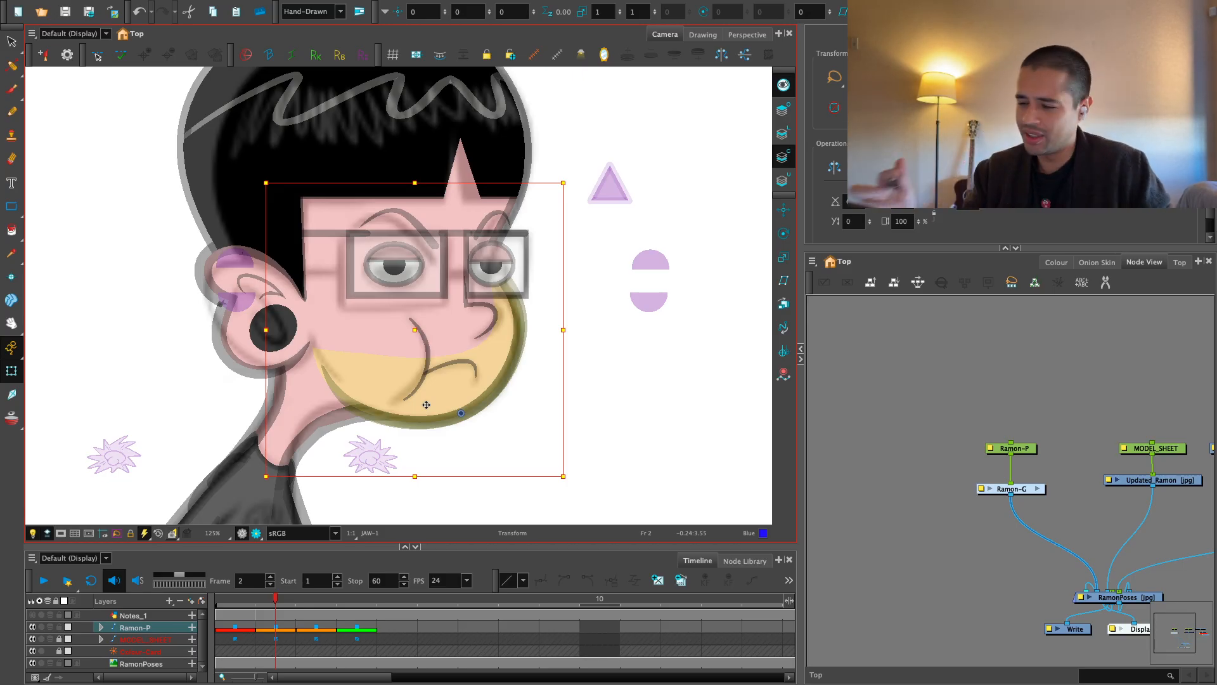
{"action": "left_click_drag", "start_coordinate": [571, 185], "coordinate": [520, 160]}
{"action": "key", "text": "ctrl+z"}
{"action": "key", "text": "ctrl+z"}
{"action": "key", "text": "ctrl+z"}
{"action": "left_click_drag", "start_coordinate": [275, 602], "coordinate": [245, 601]}
{"action": "key", "text": "."}
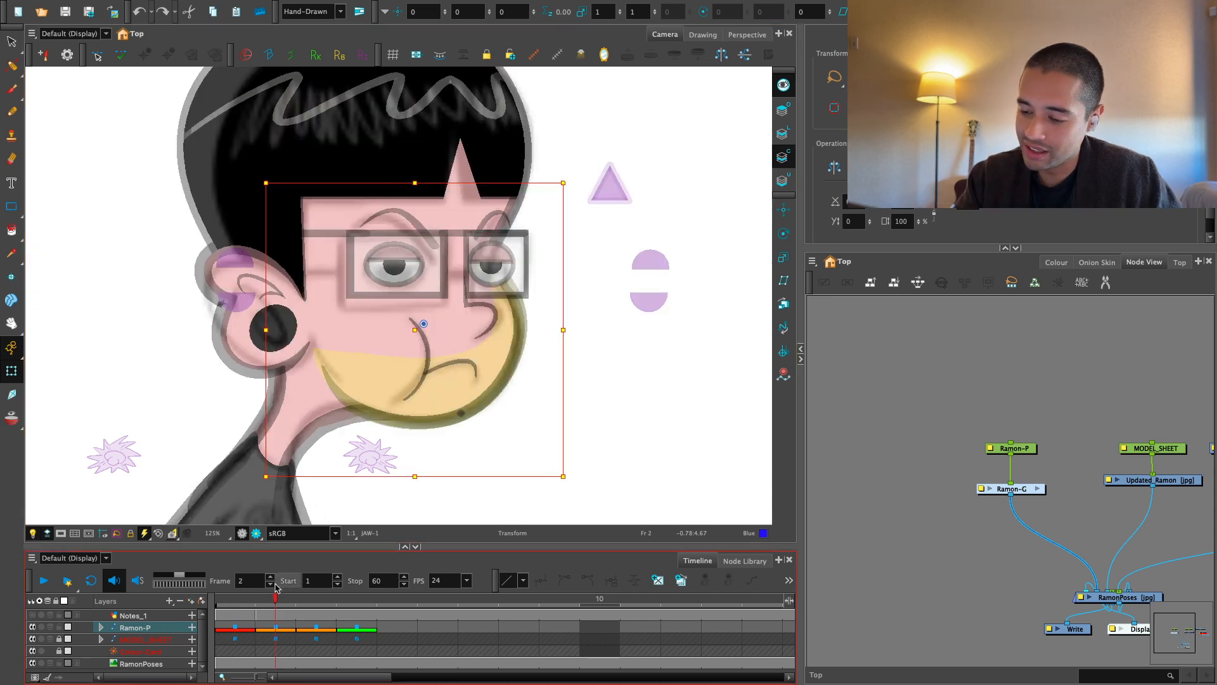
{"action": "left_click_drag", "start_coordinate": [574, 182], "coordinate": [552, 169]}
{"action": "key", "text": "ctrl+z"}
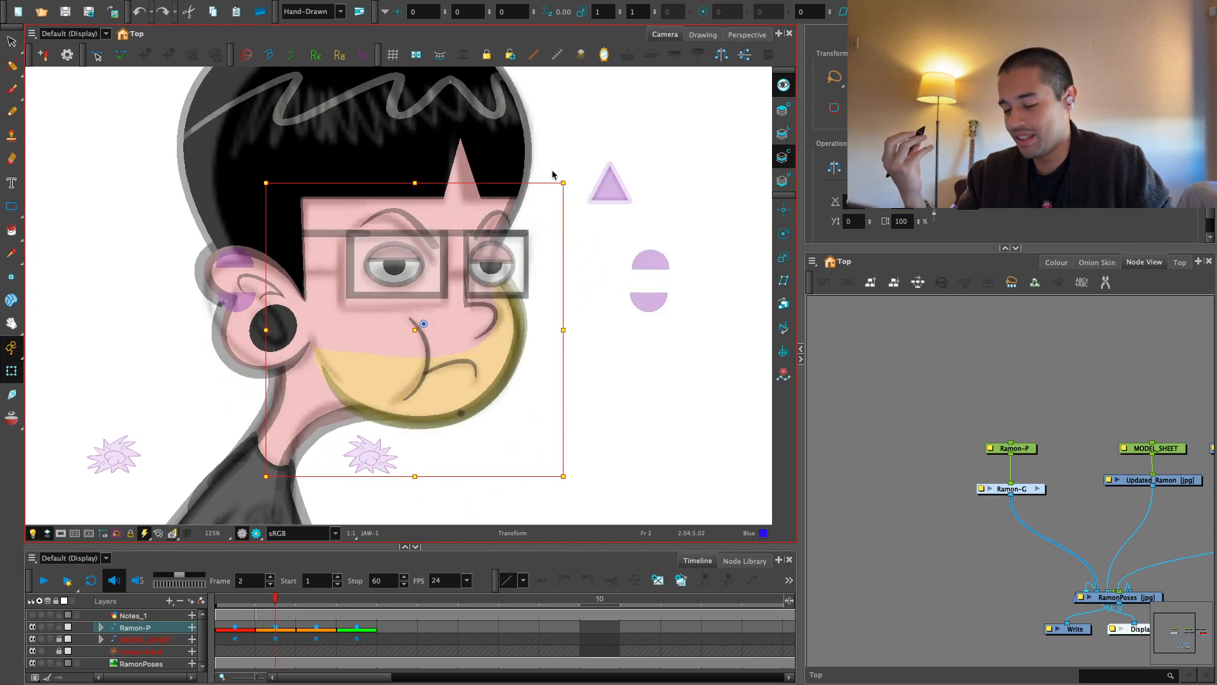
Show the torso and waistband on frame 2 in render view with the MODEL_SHEET layer hidden
{"action": "left_click", "coordinate": [274, 628]}
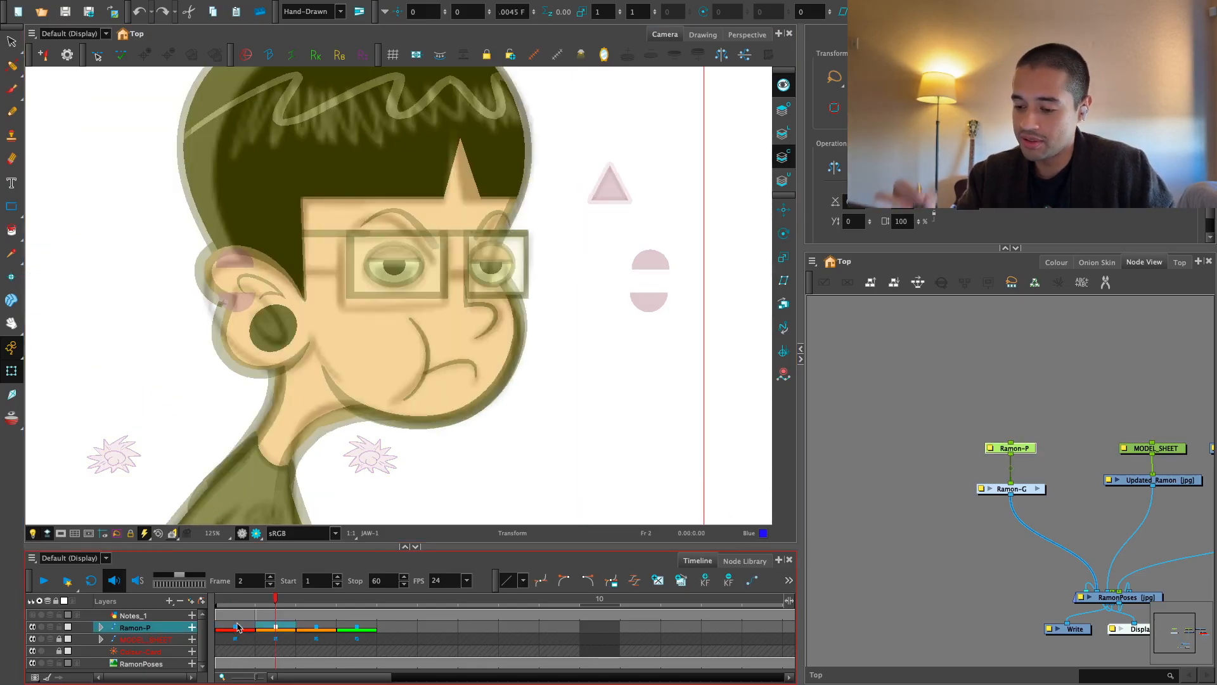
{"action": "key", "text": "2"}
{"action": "key", "text": "2"}
{"action": "left_click_drag", "start_coordinate": [434, 451], "coordinate": [520, 243]}
{"action": "key", "text": "1"}
{"action": "left_click", "coordinate": [841, 316]}
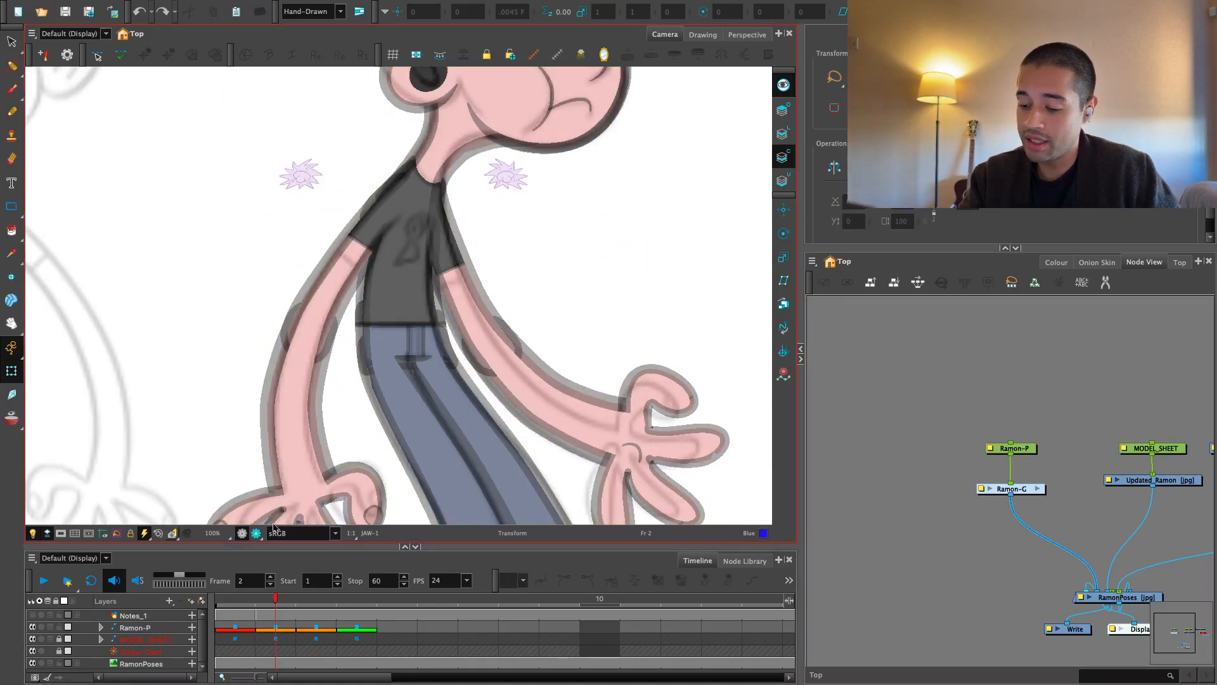
{"action": "left_click", "coordinate": [256, 533]}
{"action": "key", "text": "2"}
{"action": "key", "text": "2"}
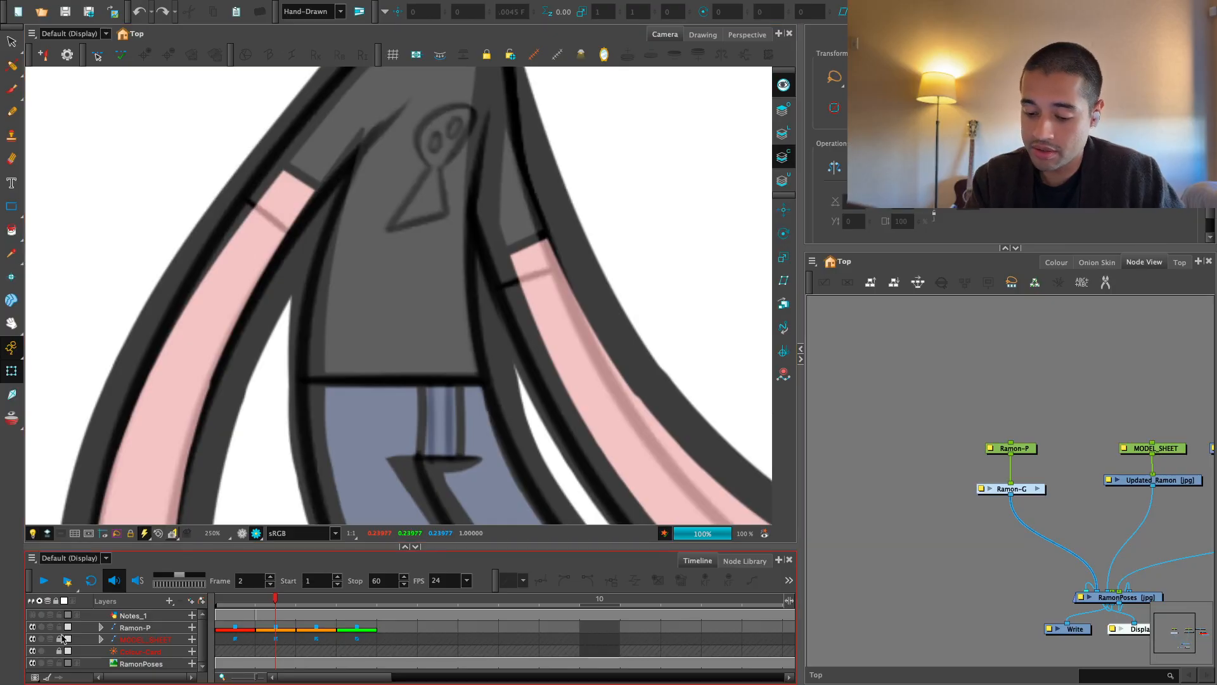
{"action": "left_click", "coordinate": [33, 652]}
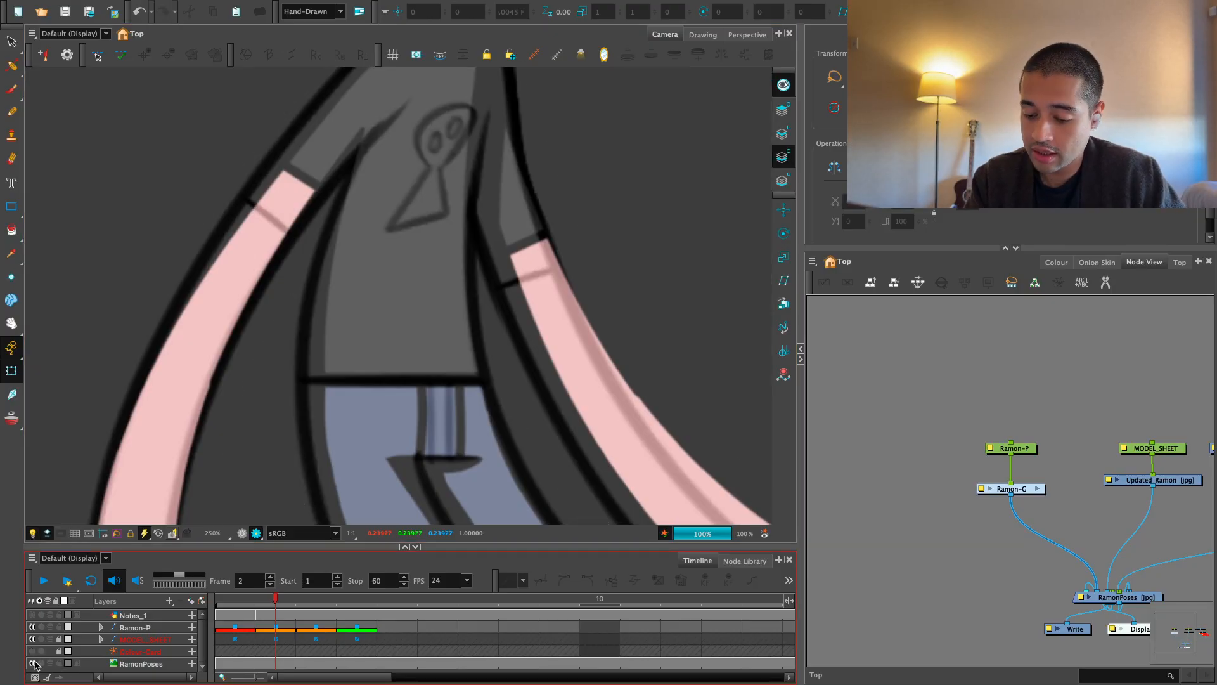
{"action": "left_click", "coordinate": [33, 651]}
{"action": "left_click", "coordinate": [33, 639]}
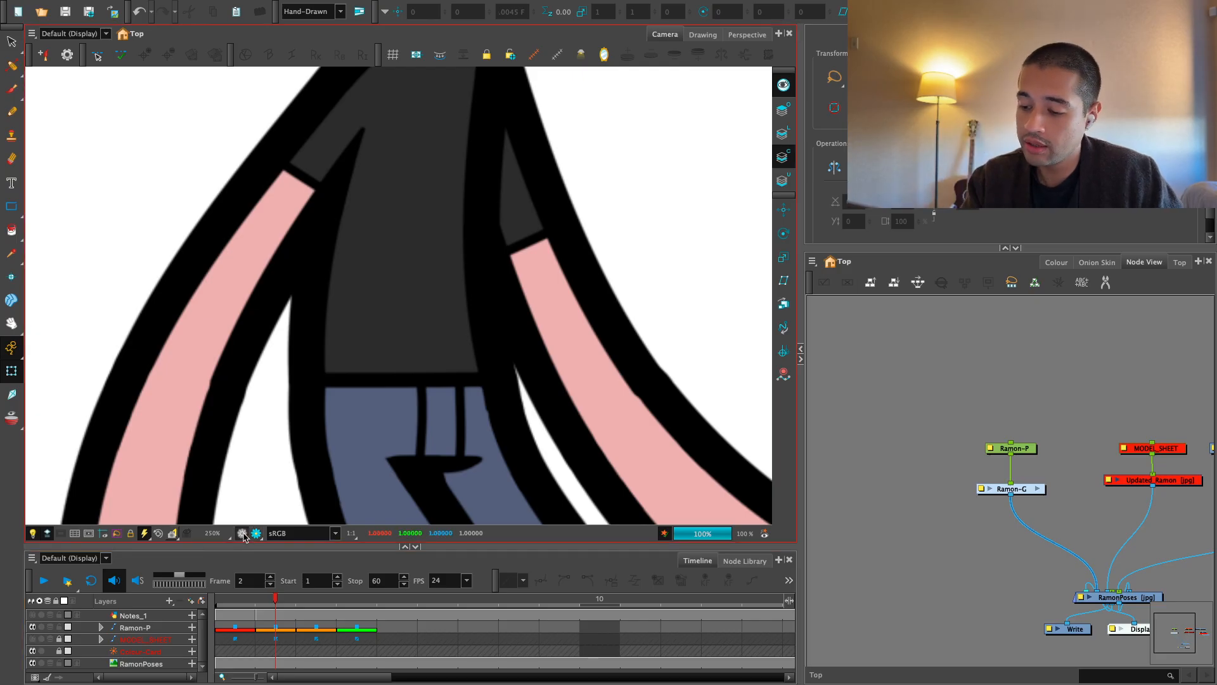
Isolate the line art of the frame 2 torso drawing and select the stroke along the shirt's hem for inspection
{"action": "left_click", "coordinate": [456, 359]}
{"action": "left_click_drag", "start_coordinate": [533, 422], "coordinate": [526, 416]}
{"action": "key", "text": "2"}
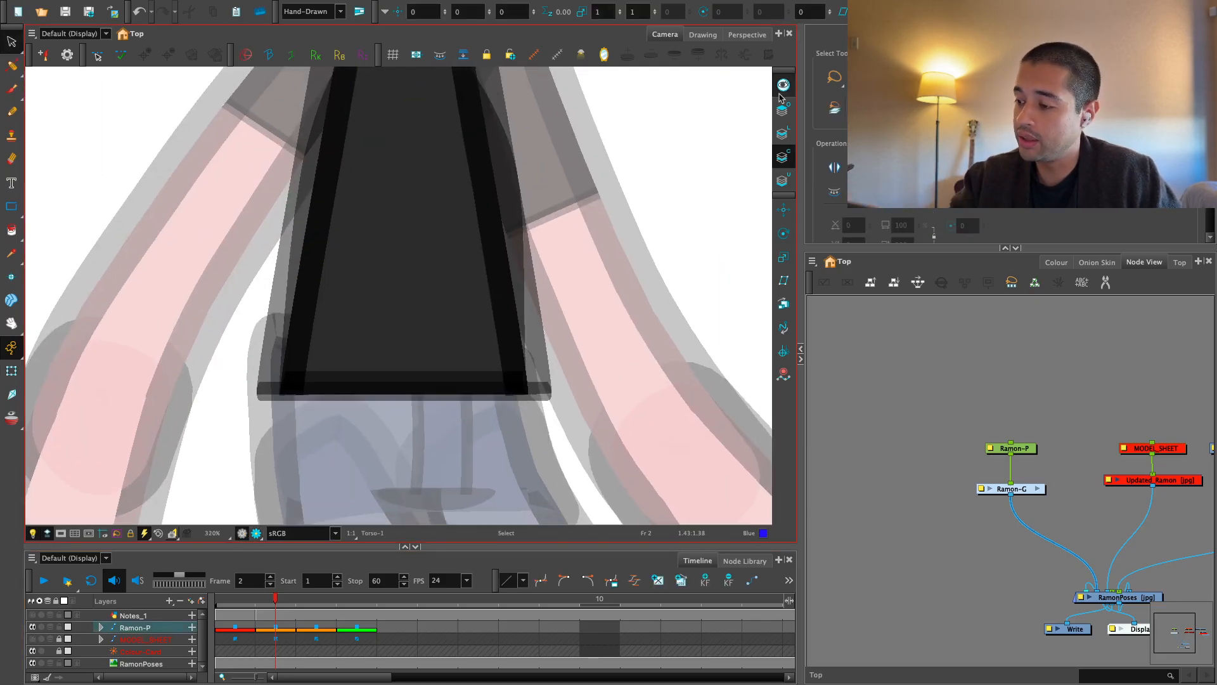
{"action": "left_click", "coordinate": [784, 85]}
{"action": "left_click", "coordinate": [783, 133]}
{"action": "left_click_drag", "start_coordinate": [634, 352], "coordinate": [603, 321]}
{"action": "key", "text": "2"}
{"action": "key", "text": "2"}
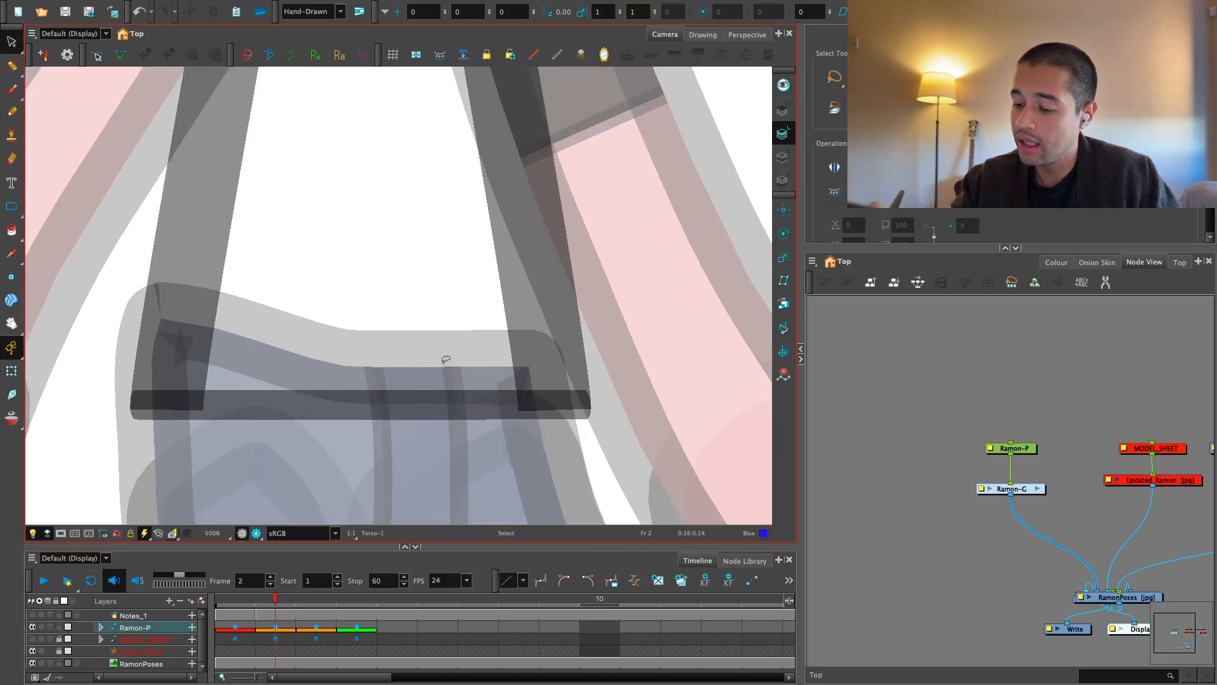
{"action": "left_click", "coordinate": [437, 404]}
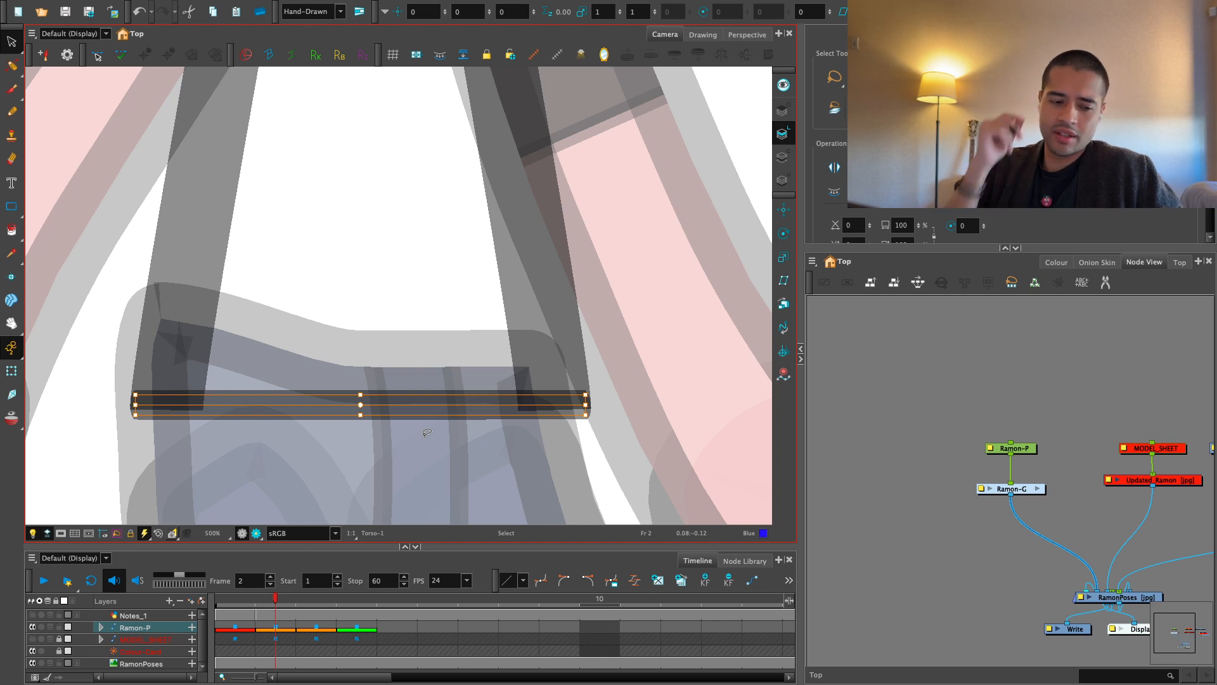
Return to the Transform tool, deselect the torso and examine the upper body in render view
{"action": "left_click", "coordinate": [11, 371]}
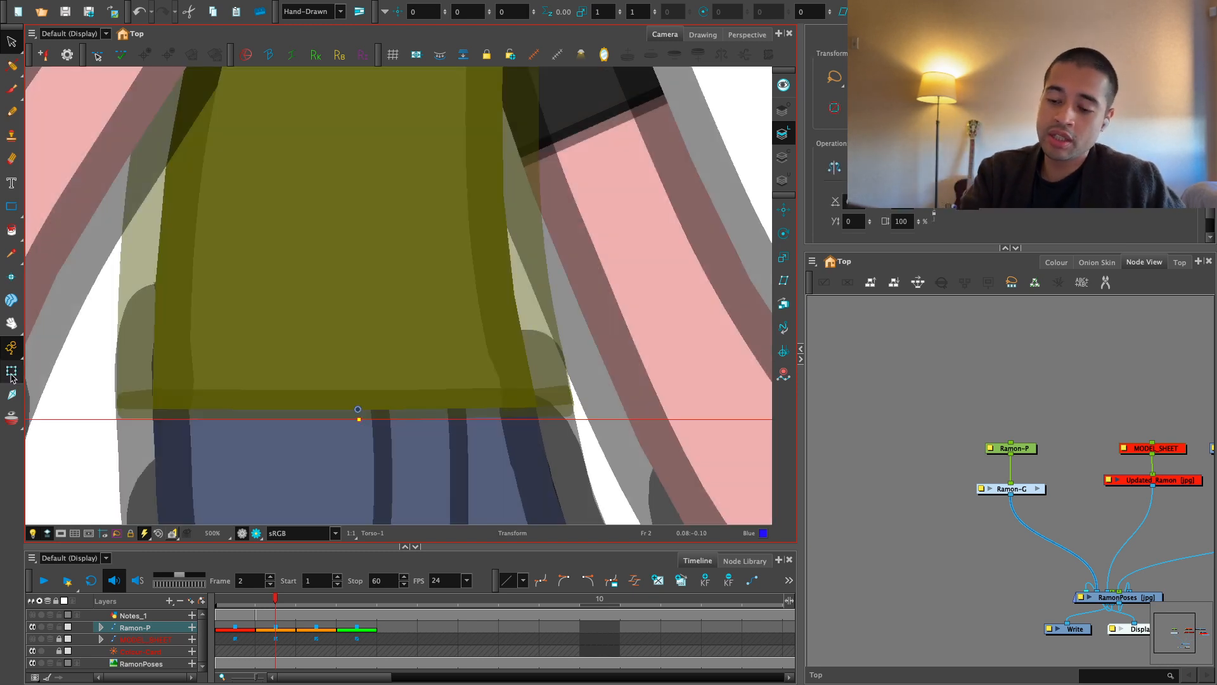
{"action": "key", "text": "1"}
{"action": "key", "text": "1"}
{"action": "left_click", "coordinate": [880, 370]}
{"action": "key", "text": "1"}
{"action": "key", "text": "1"}
{"action": "key", "text": "1"}
{"action": "key", "text": "1"}
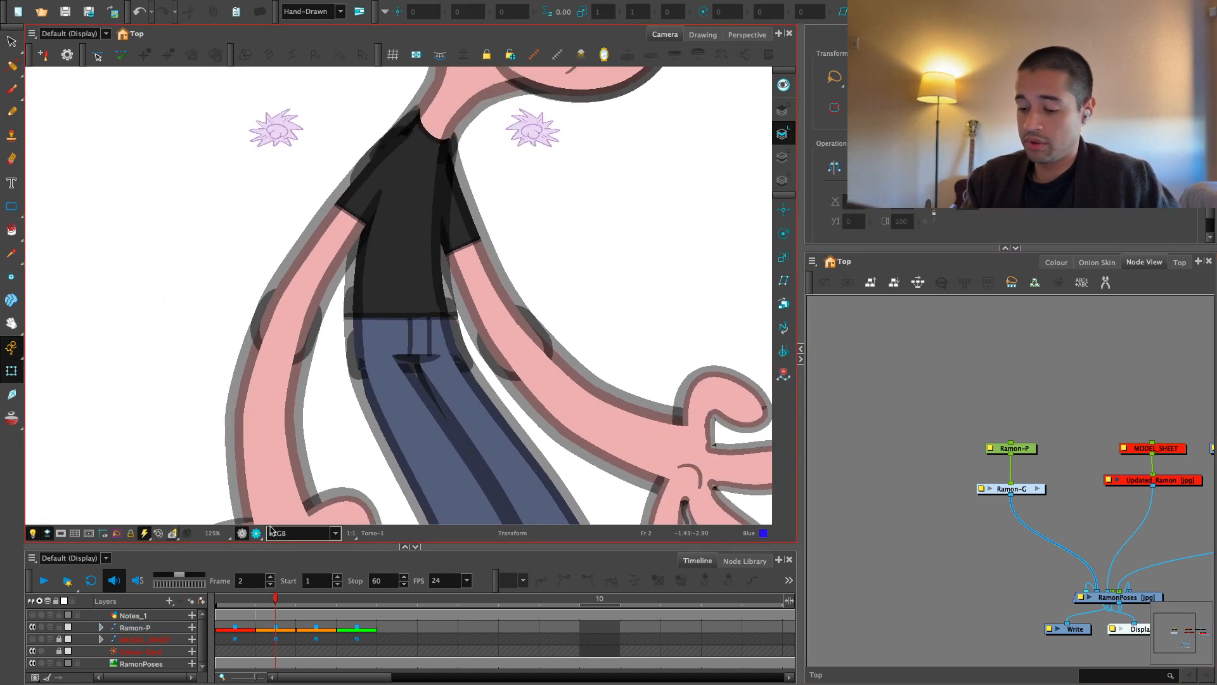
{"action": "left_click", "coordinate": [256, 533]}
{"action": "key", "text": "1"}
{"action": "key", "text": "1"}
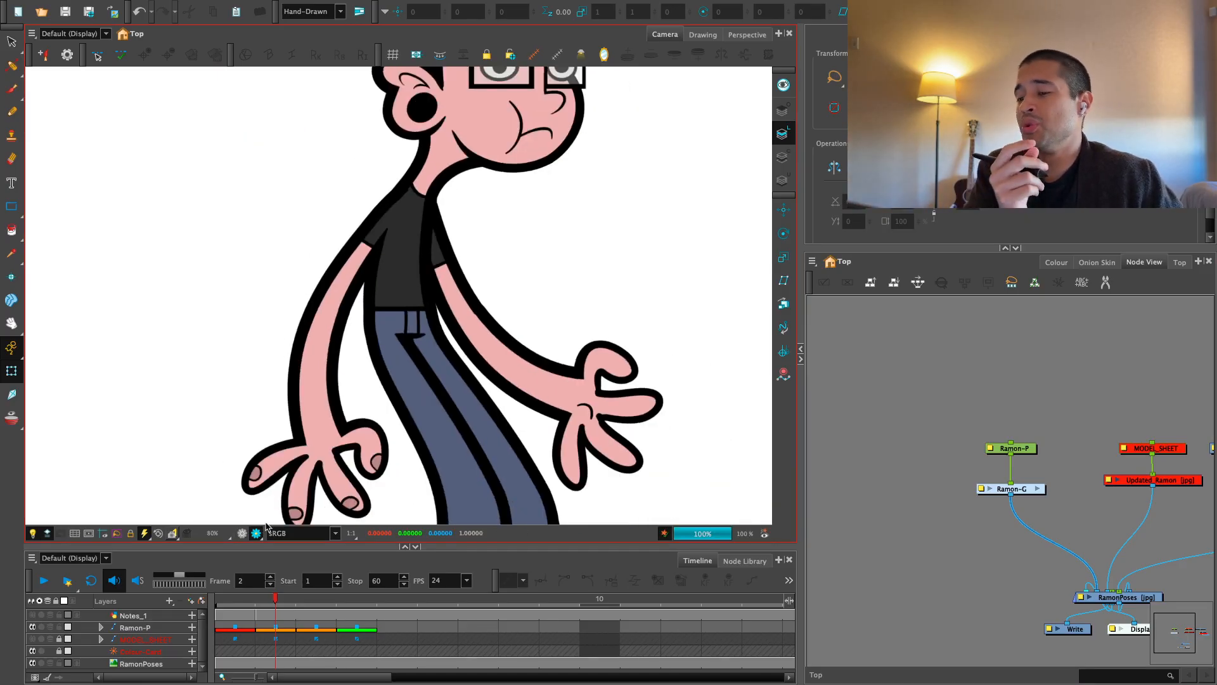
{"action": "key", "text": "1"}
{"action": "key", "text": "1"}
Go to frame 3 and show the MODEL_SHEET layer again
{"action": "key", "text": "period"}
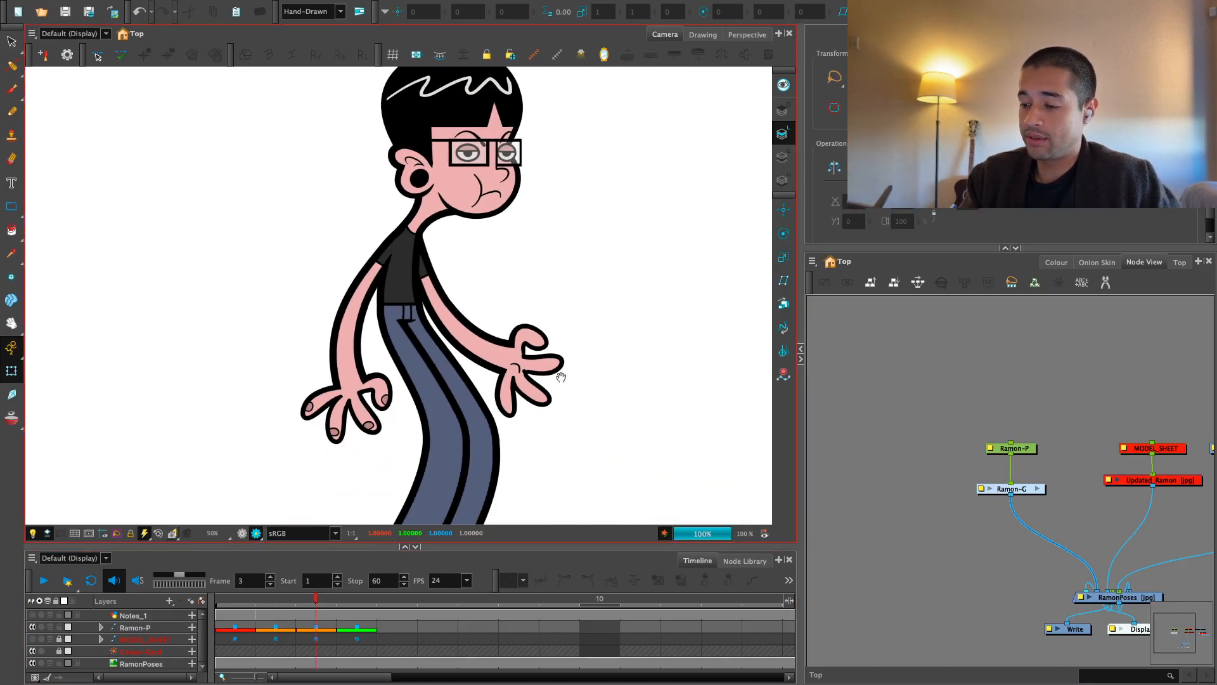
{"action": "left_click_drag", "start_coordinate": [561, 376], "coordinate": [538, 432]}
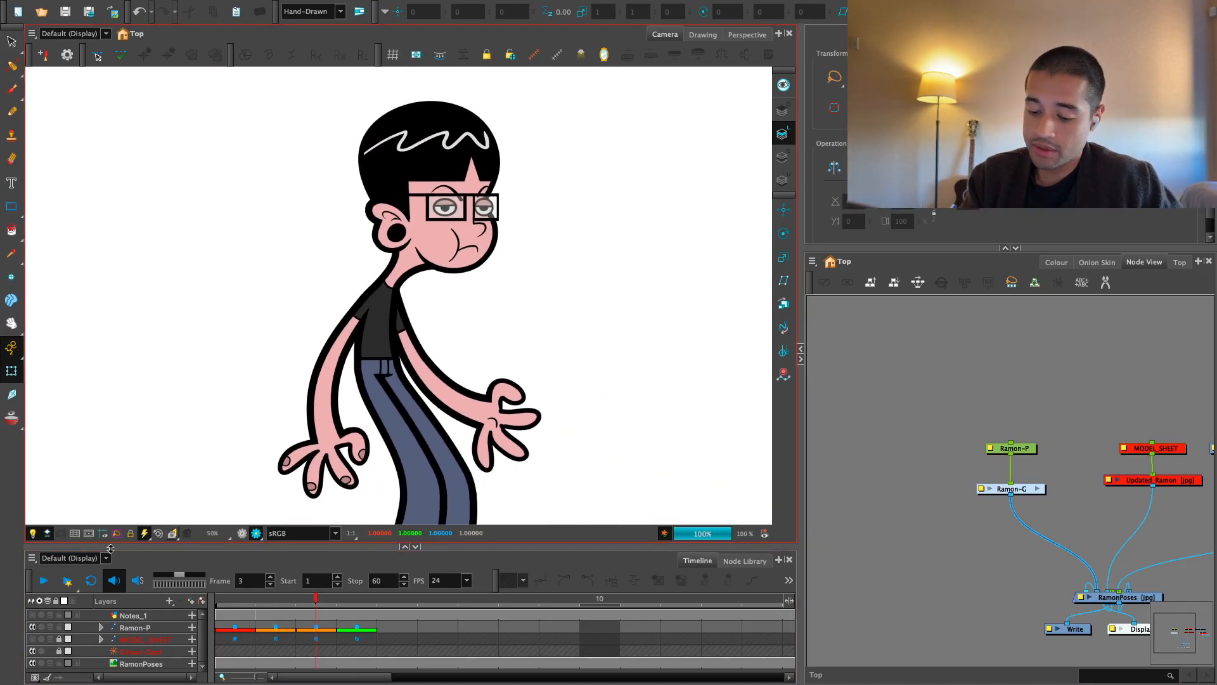
{"action": "left_click", "coordinate": [33, 639]}
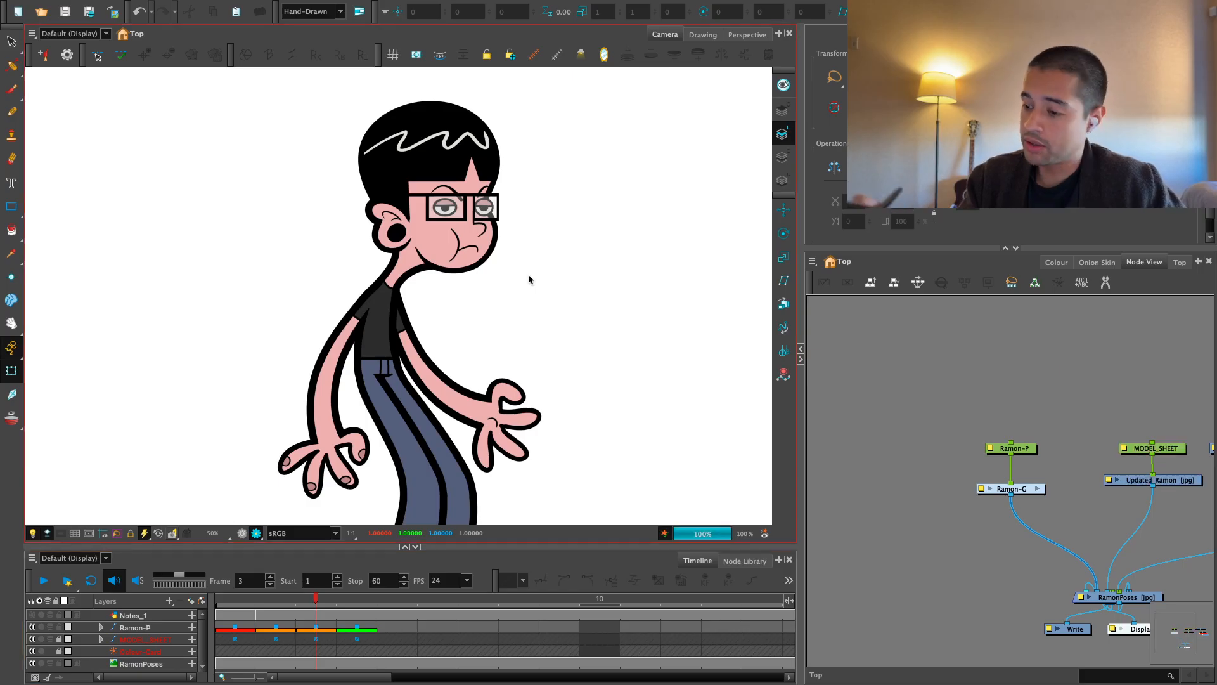
Swap the nose on frame 3 for its profile drawing and place it on the face's front edge over the model sheet
{"action": "key", "text": "2"}
{"action": "key", "text": "2"}
{"action": "left_click_drag", "start_coordinate": [489, 321], "coordinate": [432, 397]}
{"action": "key", "text": "2"}
{"action": "key", "text": "2"}
{"action": "key", "text": "2"}
{"action": "mouse_move", "coordinate": [586, 297]}
{"action": "left_mouse_down"}
{"action": "mouse_move", "coordinate": [462, 443]}
{"action": "mouse_move", "coordinate": [443, 431]}
{"action": "mouse_move", "coordinate": [447, 399]}
{"action": "mouse_move", "coordinate": [509, 388]}
{"action": "left_mouse_up"}
{"action": "key", "text": "2"}
{"action": "left_click", "coordinate": [426, 394]}
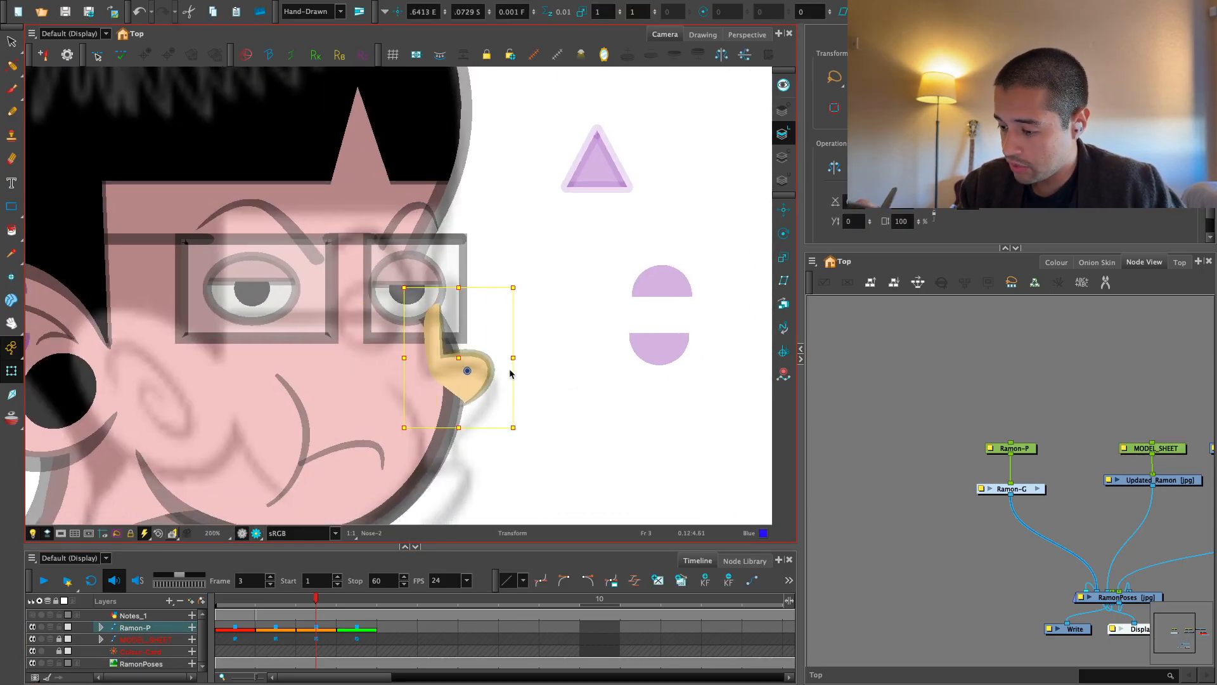
Move the mouth forward on frame 3 toward the model sheet's profile mouth
{"action": "left_click_drag", "start_coordinate": [473, 435], "coordinate": [553, 337]}
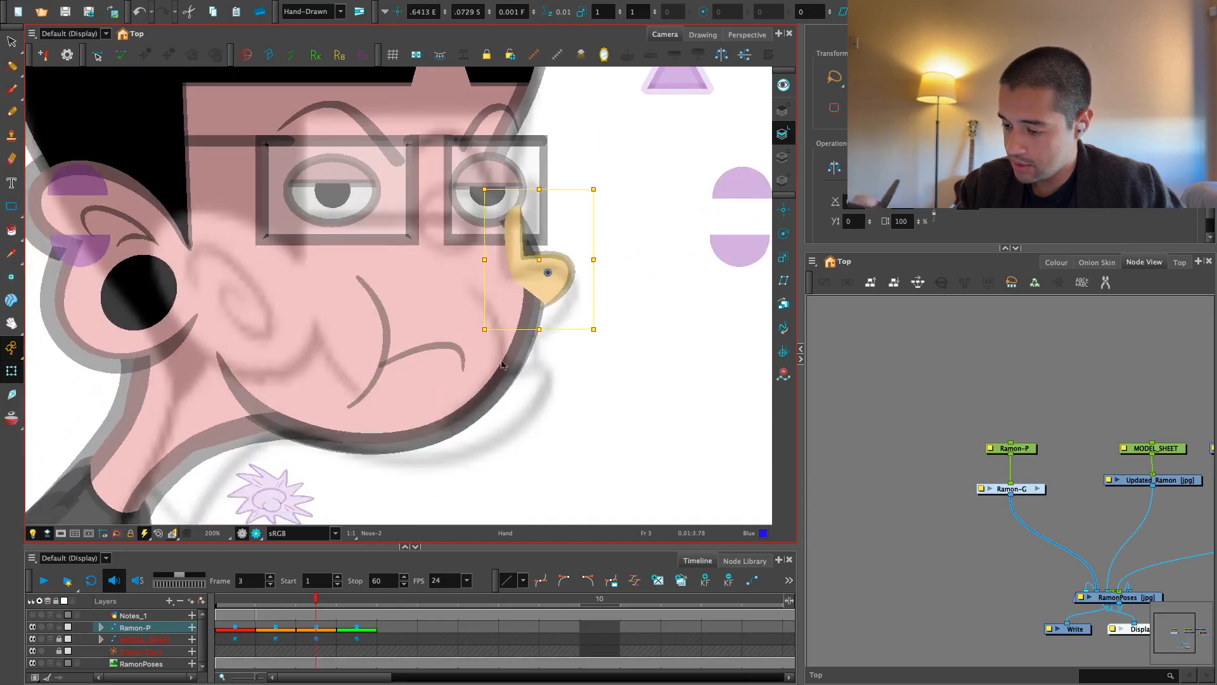
{"action": "left_click", "coordinate": [452, 346]}
{"action": "left_click_drag", "start_coordinate": [451, 346], "coordinate": [577, 357]}
{"action": "scroll", "coordinate": [456, 402], "scroll_direction": "down", "scroll_amount": 2}
Narrow and skew the frame 3 jaw, shift it forward toward the model sheet, and check it against frames 1 and 2
{"action": "left_click", "coordinate": [470, 421]}
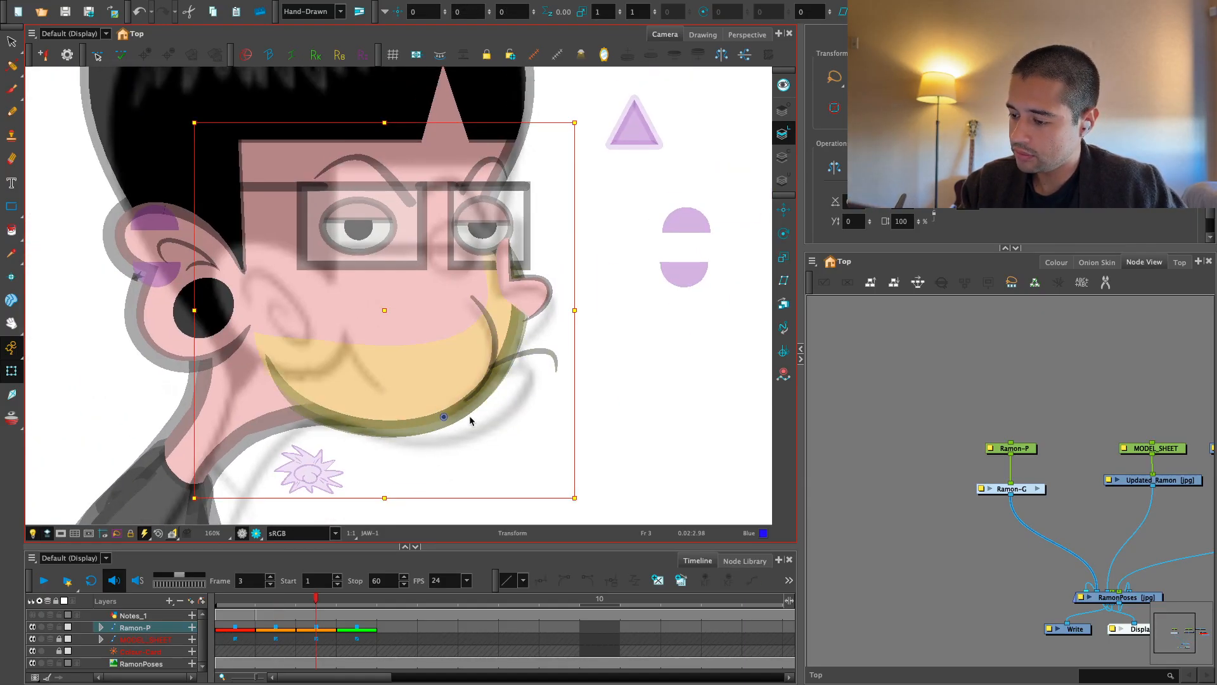
{"action": "left_click_drag", "start_coordinate": [569, 312], "coordinate": [558, 314]}
{"action": "left_click_drag", "start_coordinate": [505, 497], "coordinate": [522, 497]}
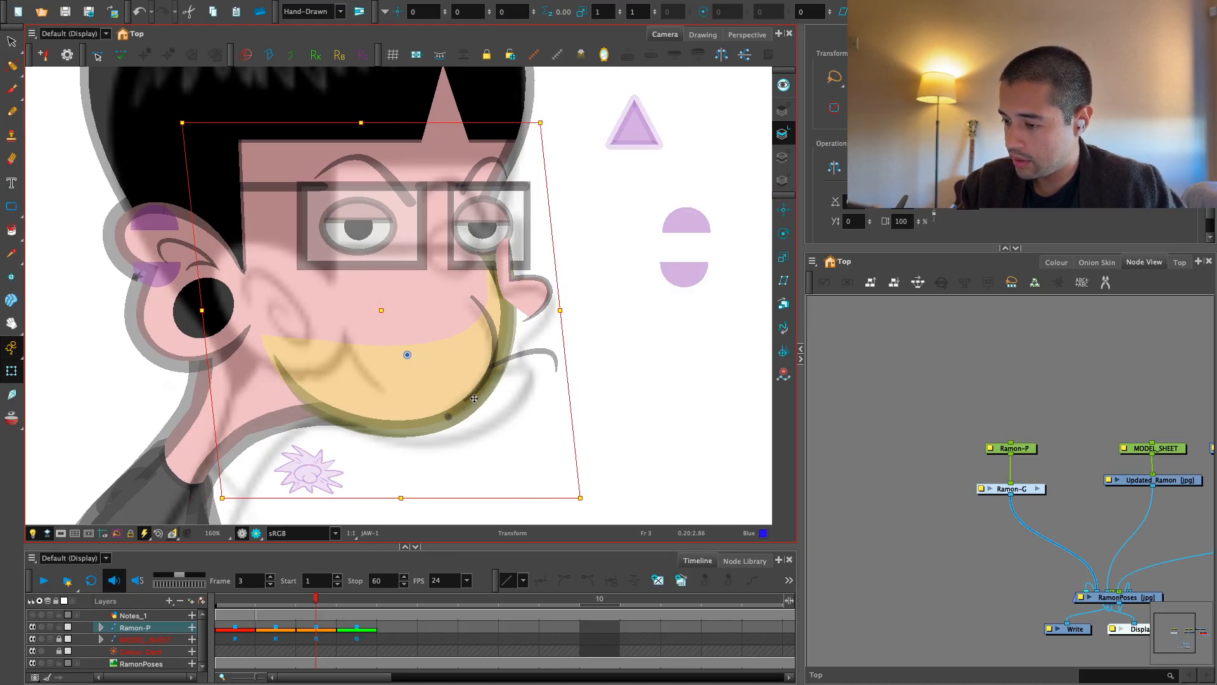
{"action": "left_click_drag", "start_coordinate": [475, 399], "coordinate": [494, 401]}
{"action": "key", "text": "comma"}
{"action": "key", "text": "comma"}
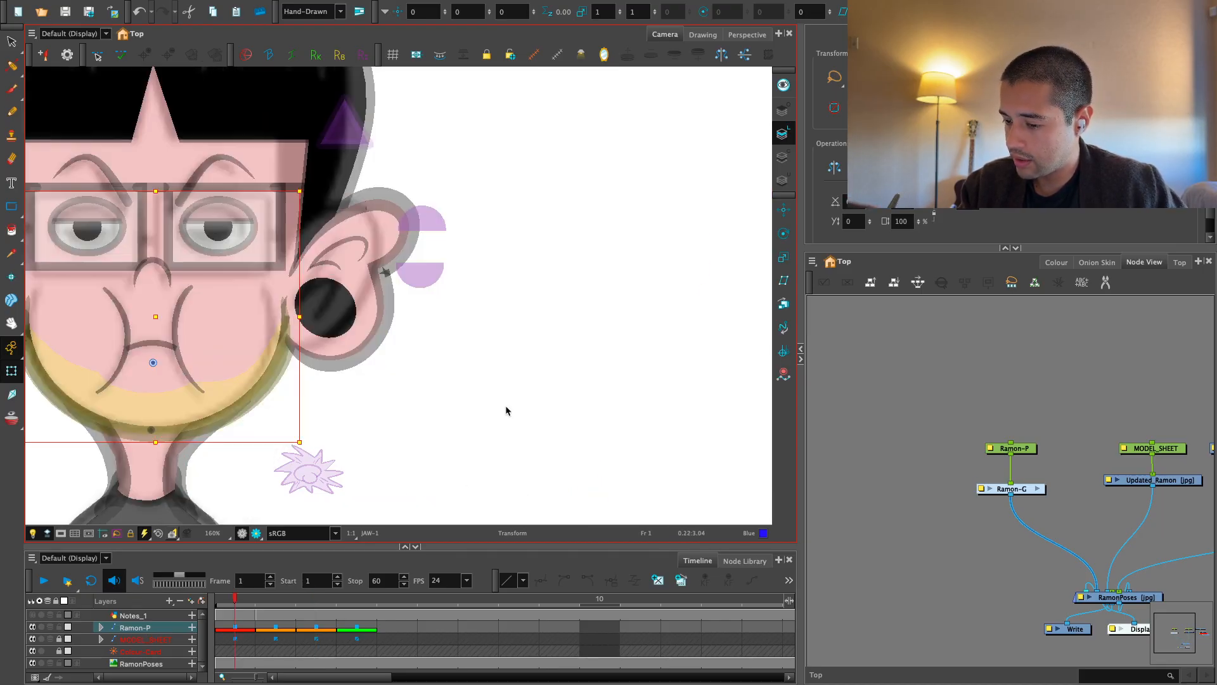
{"action": "left_click", "coordinate": [287, 619]}
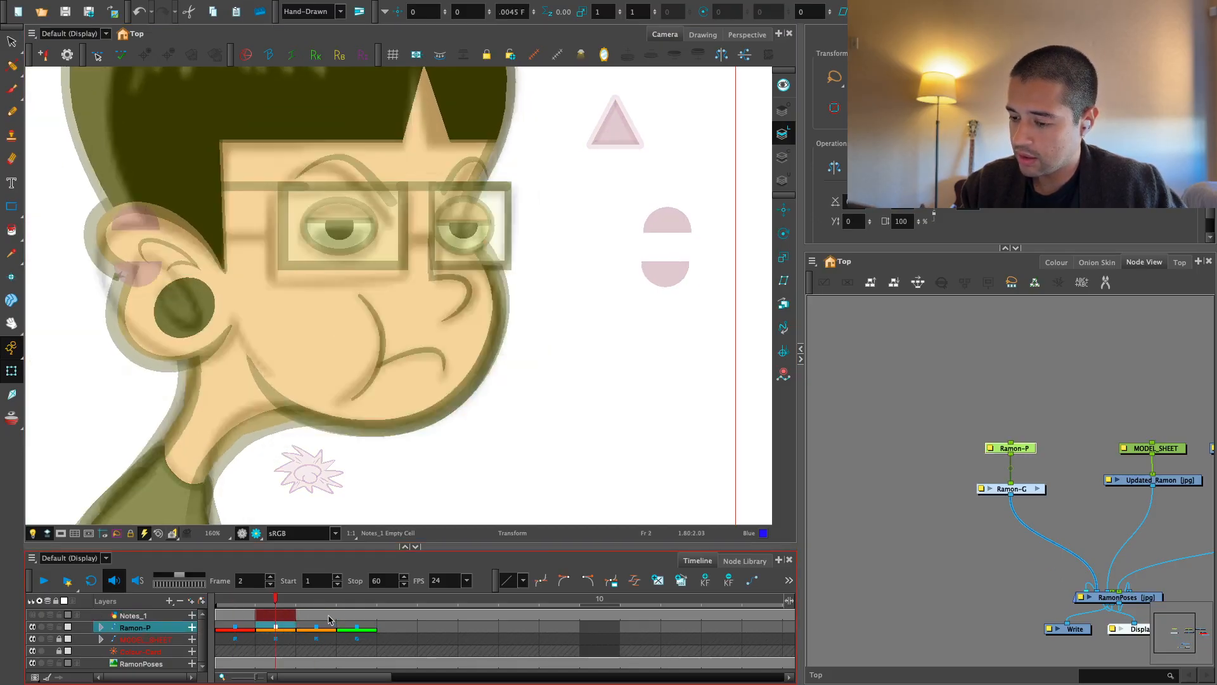
{"action": "left_click", "coordinate": [329, 619]}
On frame 3's mouth drawing, draw a curved pencil stroke from the chin up past the front end of the mouth line
{"action": "mouse_move", "coordinate": [535, 404]}
{"action": "left_mouse_down"}
{"action": "mouse_move", "coordinate": [489, 432]}
{"action": "mouse_move", "coordinate": [536, 407]}
{"action": "mouse_move", "coordinate": [581, 349]}
{"action": "left_mouse_up"}
{"action": "key", "text": "2"}
{"action": "key", "text": "2"}
{"action": "left_click", "coordinate": [515, 408]}
{"action": "left_click", "coordinate": [681, 580]}
{"action": "key", "text": "2"}
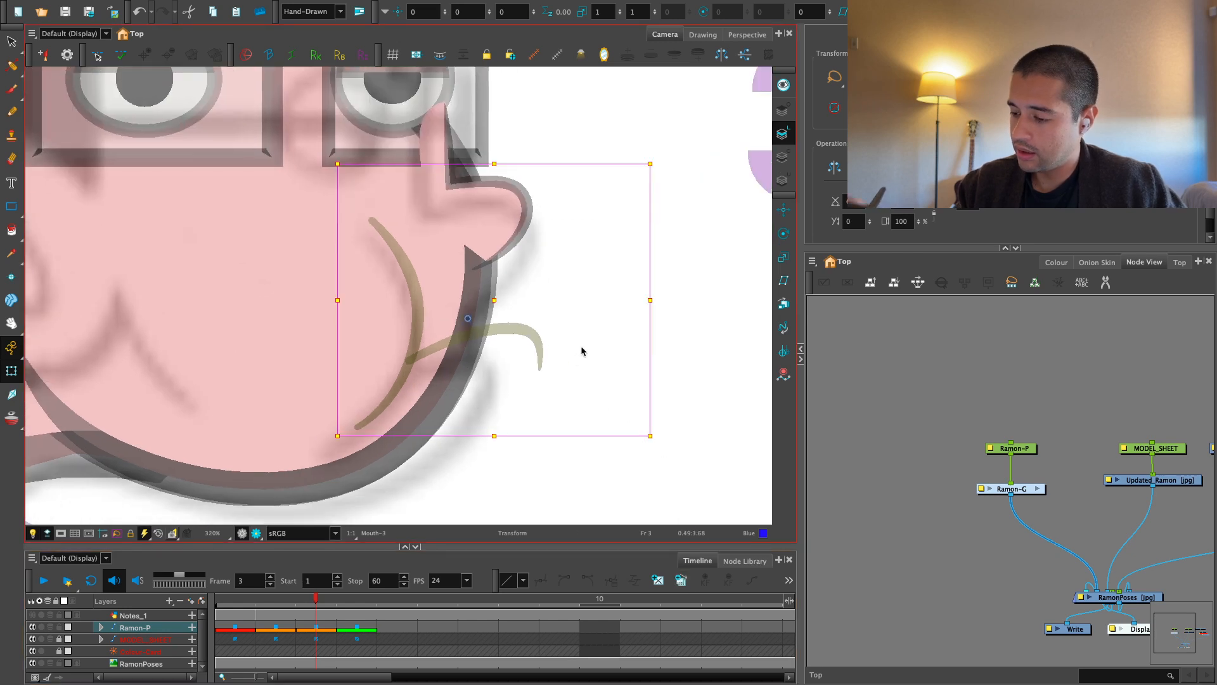
{"action": "left_click", "coordinate": [12, 111]}
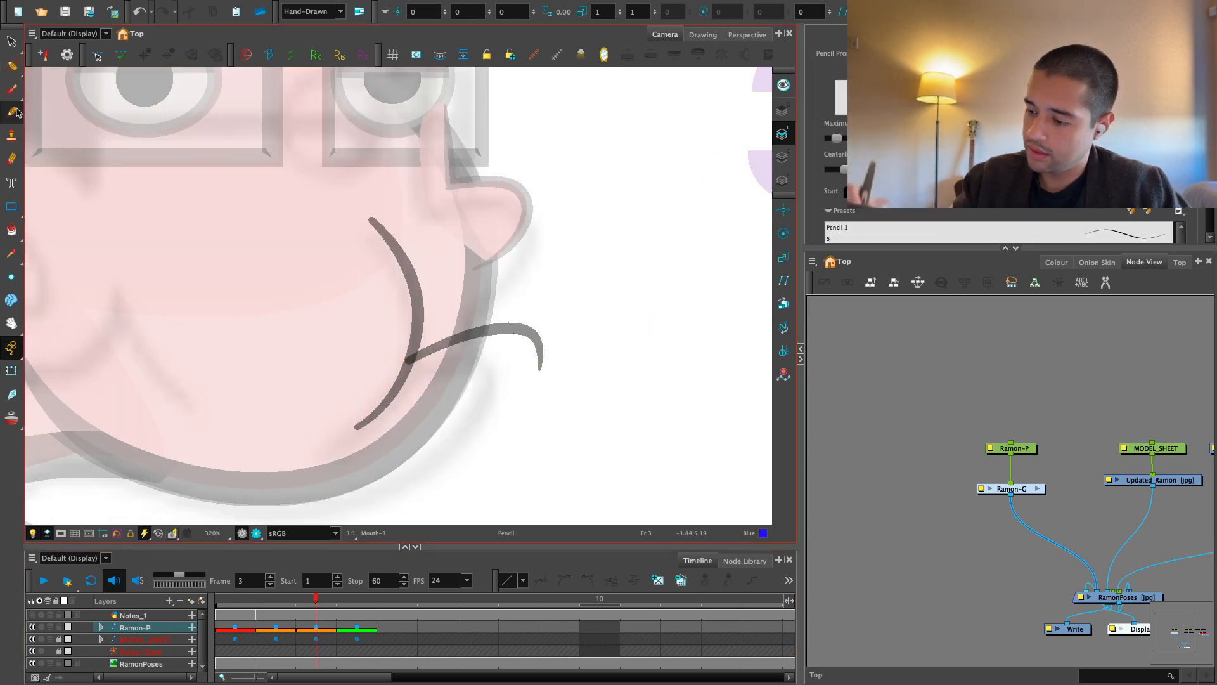
{"action": "key", "text": "2"}
{"action": "mouse_move", "coordinate": [333, 512]}
{"action": "left_mouse_down"}
{"action": "mouse_move", "coordinate": [590, 321]}
{"action": "mouse_move", "coordinate": [603, 282]}
{"action": "left_mouse_up"}
{"action": "key", "text": "1"}
Select the new lower lip stroke and recolour it Black from the Ramon_Rig palette
{"action": "key", "text": "alt+s"}
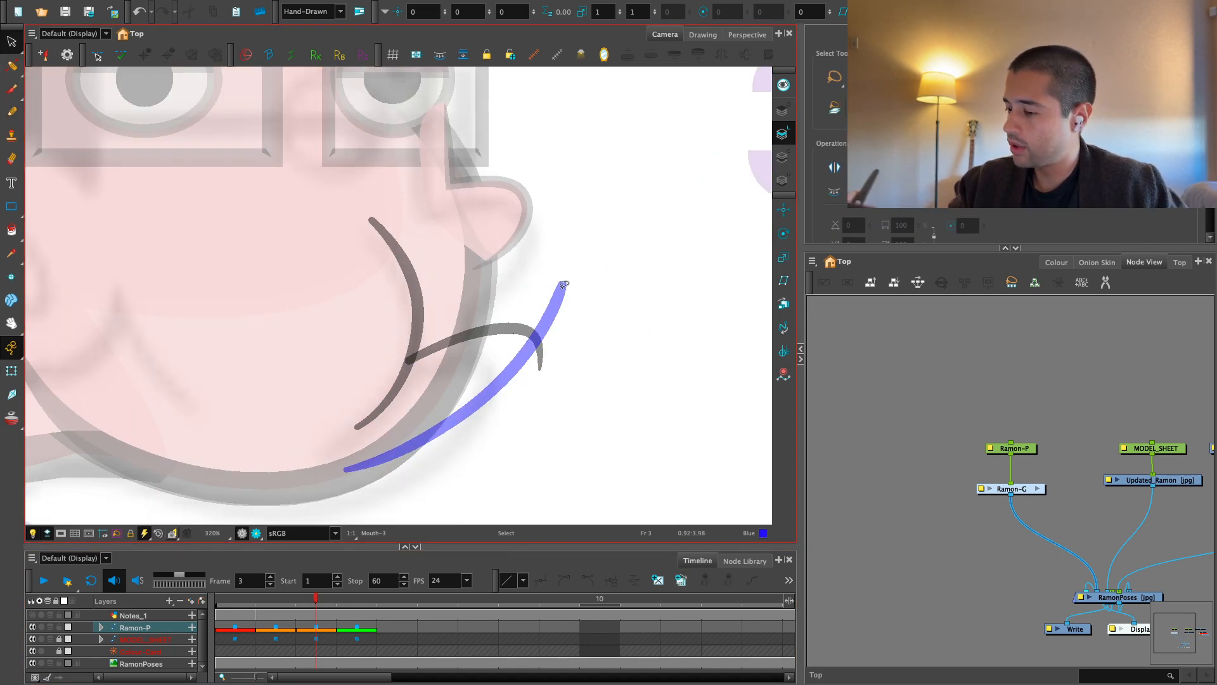
{"action": "left_click", "coordinate": [508, 376]}
{"action": "left_click", "coordinate": [1057, 263]}
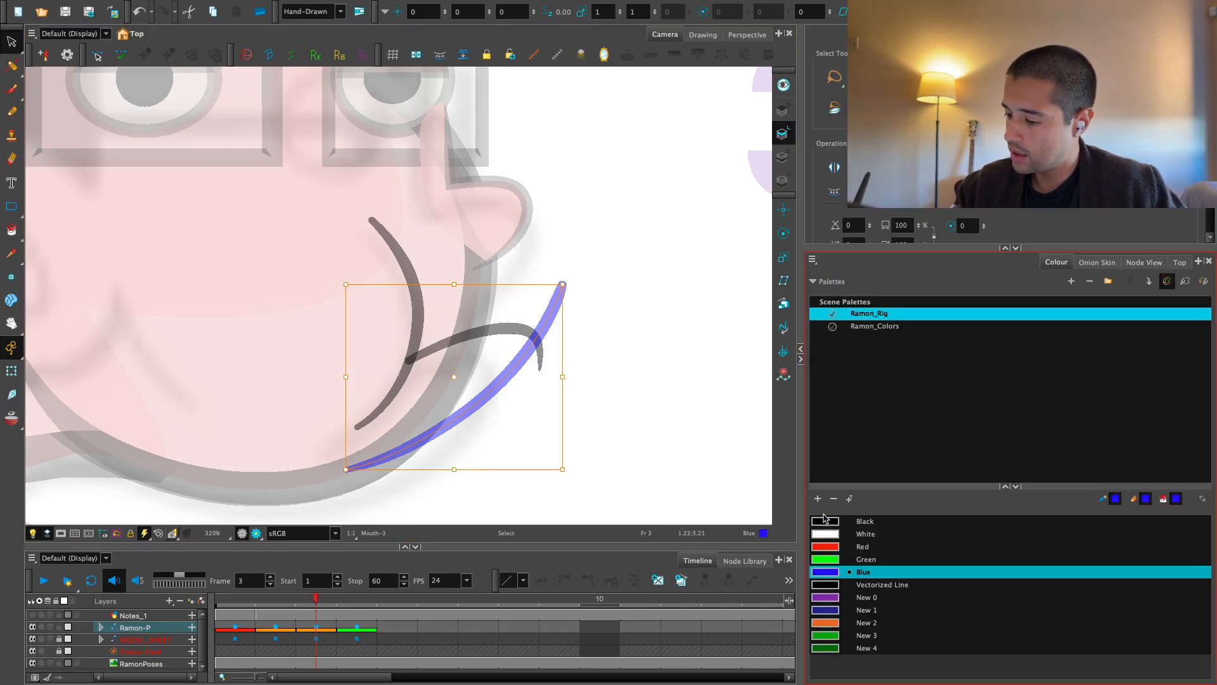
{"action": "left_click_drag", "start_coordinate": [611, 439], "coordinate": [609, 394]}
{"action": "key", "text": "2"}
{"action": "key", "text": "1"}
{"action": "left_click_drag", "start_coordinate": [582, 341], "coordinate": [576, 362]}
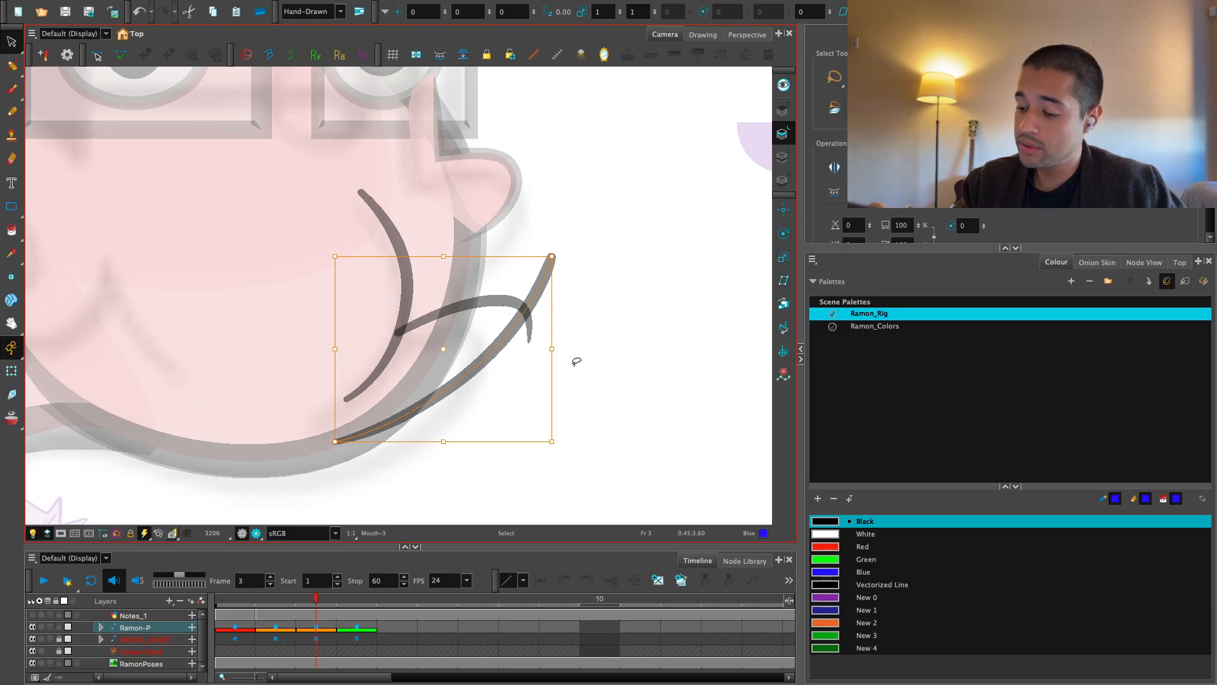
Increase the lower lip stroke's maximum pencil size to make it much thicker and shift the stroke slightly back toward the chin
{"action": "scroll", "coordinate": [1011, 158], "scroll_direction": "down", "scroll_amount": 5}
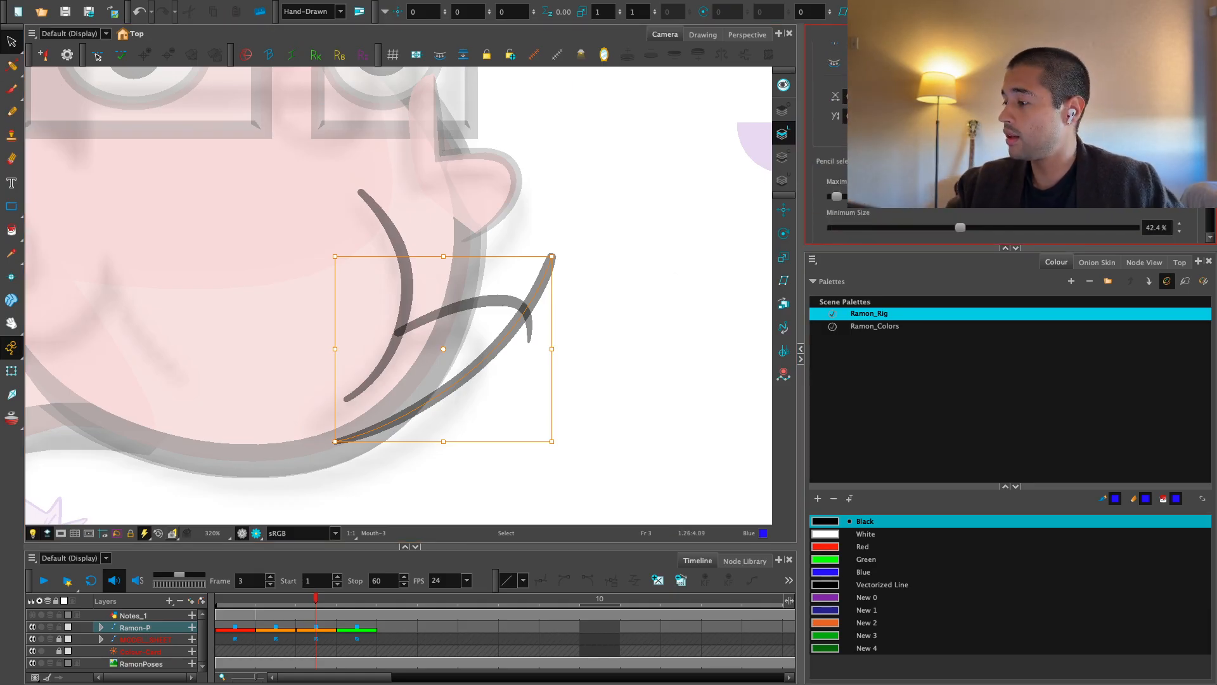
{"action": "left_click_drag", "start_coordinate": [834, 197], "coordinate": [859, 197]}
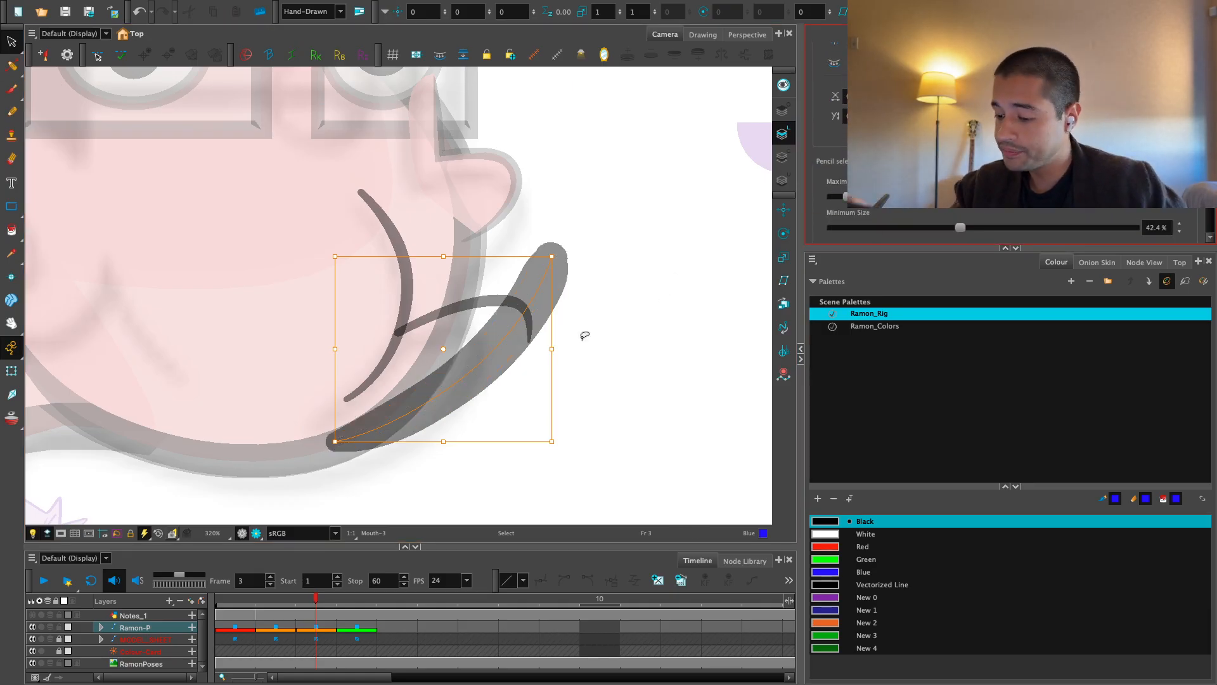
{"action": "key", "text": "space"}
{"action": "key", "text": "2"}
{"action": "left_click_drag", "start_coordinate": [456, 468], "coordinate": [471, 422]}
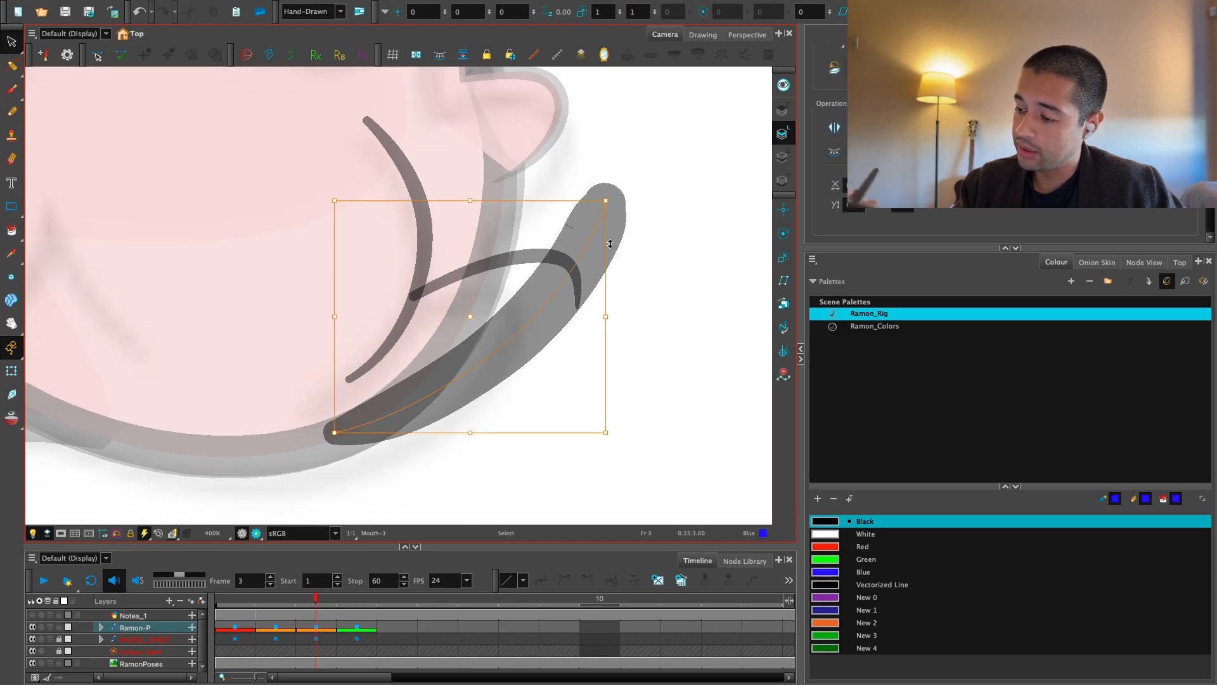
{"action": "left_click_drag", "start_coordinate": [620, 199], "coordinate": [615, 194]}
{"action": "mouse_move", "coordinate": [530, 307]}
{"action": "left_mouse_down"}
{"action": "mouse_move", "coordinate": [504, 319]}
{"action": "mouse_move", "coordinate": [513, 312]}
{"action": "left_mouse_up"}
{"action": "left_click", "coordinate": [614, 279]}
Adjust the lower lip stroke's curve and end points with the Contour Editor so it sweeps from the chin to the lip
{"action": "left_click", "coordinate": [14, 68]}
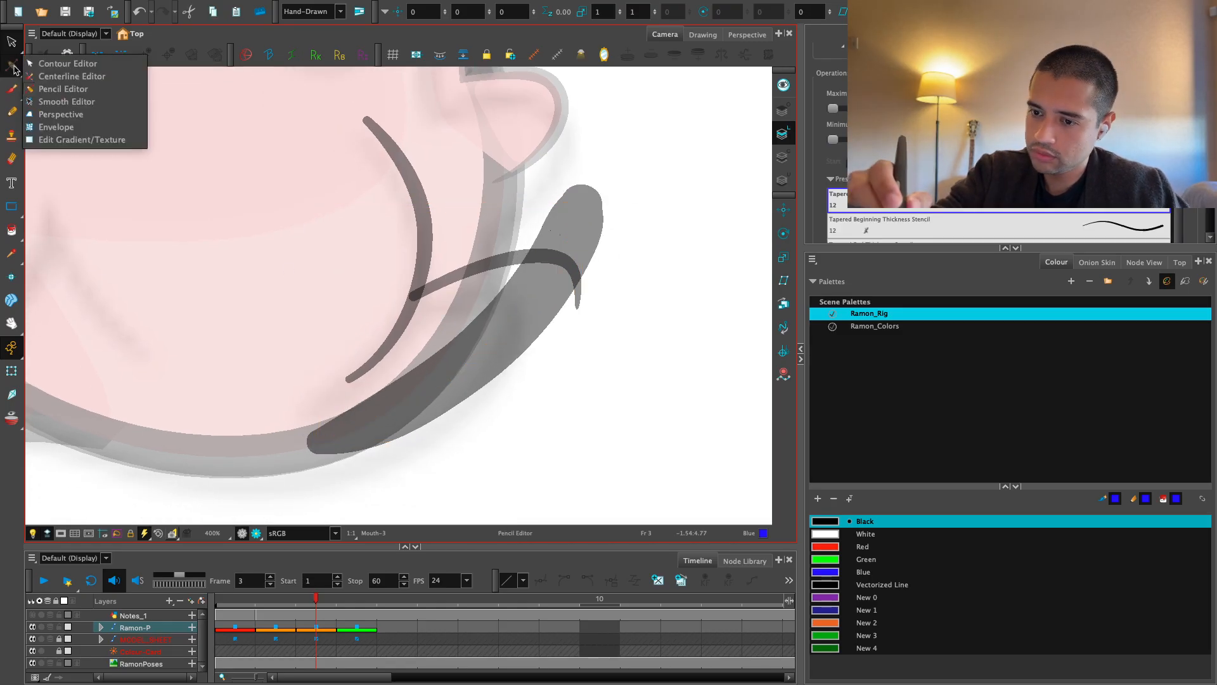
{"action": "left_click", "coordinate": [67, 64]}
{"action": "key", "text": "2"}
{"action": "left_click_drag", "start_coordinate": [467, 391], "coordinate": [470, 399]}
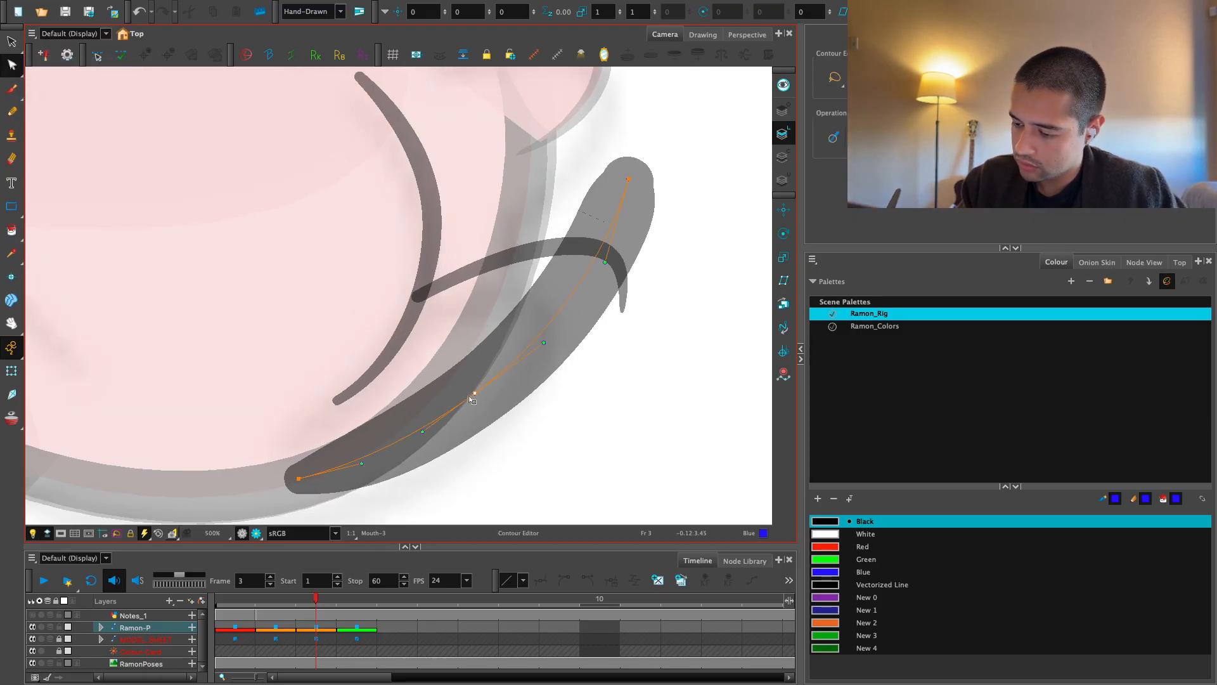
{"action": "mouse_move", "coordinate": [303, 483]}
{"action": "left_mouse_down"}
{"action": "mouse_move", "coordinate": [369, 468]}
{"action": "mouse_move", "coordinate": [373, 456]}
{"action": "left_mouse_up"}
{"action": "left_click_drag", "start_coordinate": [298, 476], "coordinate": [294, 480]}
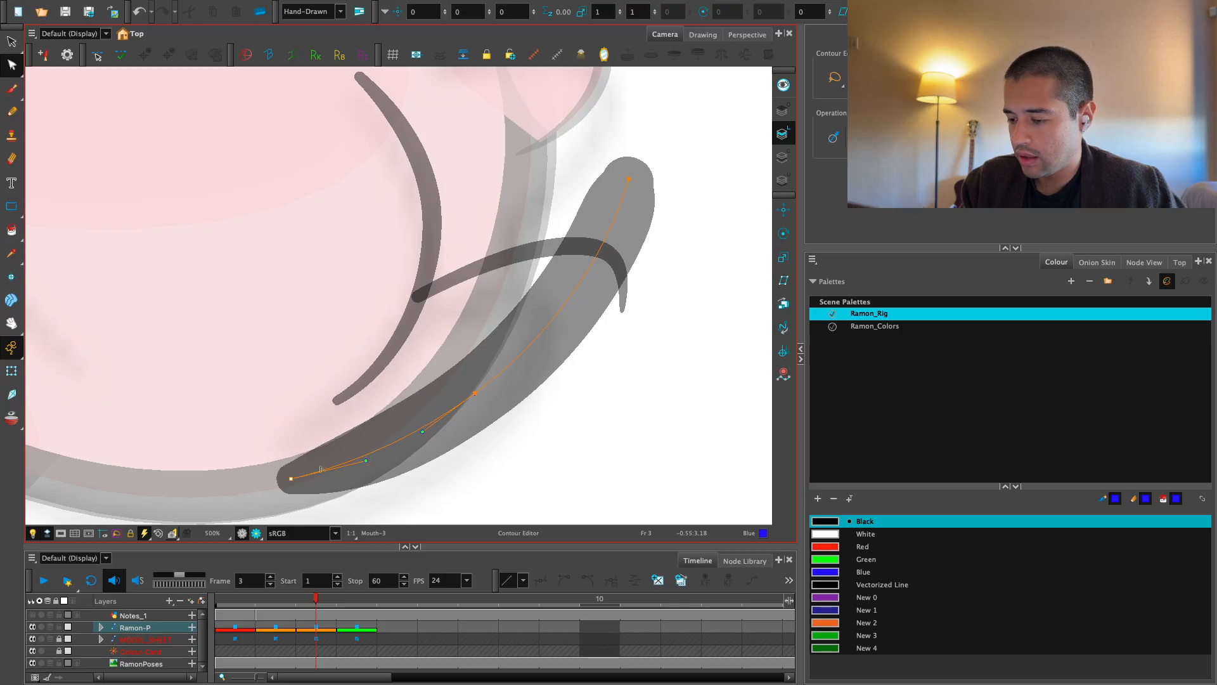
{"action": "left_click", "coordinate": [533, 436]}
{"action": "key", "text": "1"}
{"action": "left_click_drag", "start_coordinate": [649, 367], "coordinate": [531, 436]}
{"action": "left_click_drag", "start_coordinate": [468, 274], "coordinate": [479, 280]}
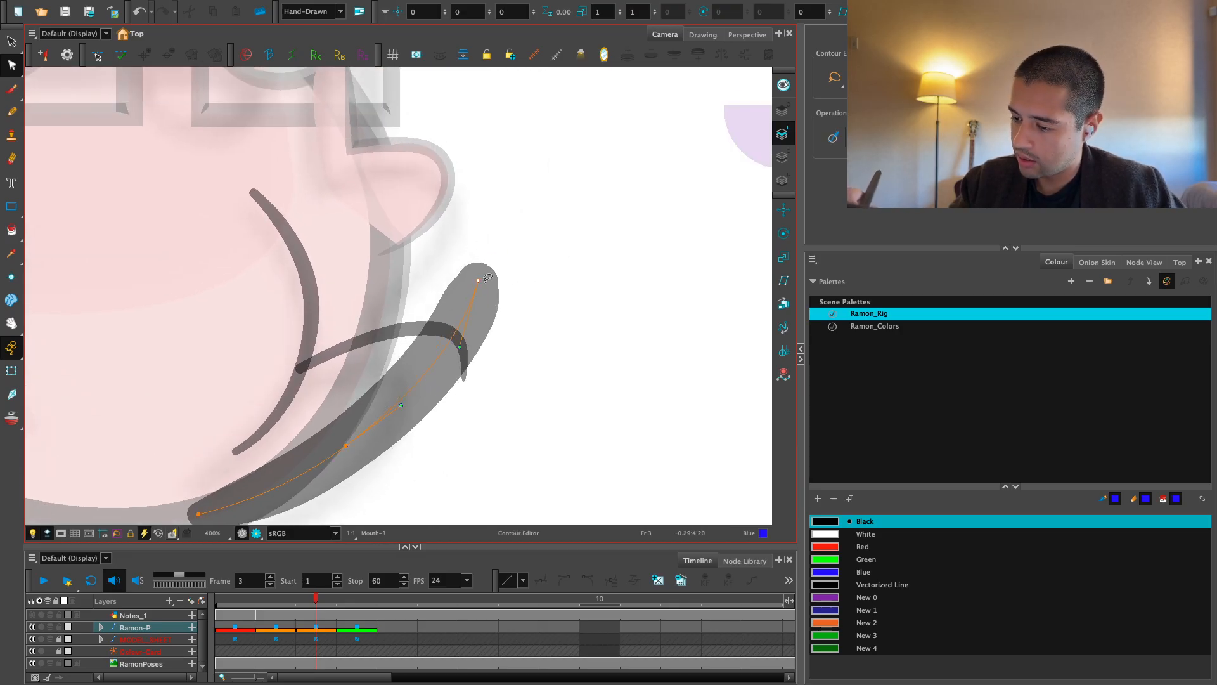
Select the upper mouth line and set its maximum pencil size to 20
{"action": "key", "text": "alt+s"}
{"action": "left_click", "coordinate": [465, 352]}
{"action": "scroll", "coordinate": [1163, 220], "scroll_direction": "down", "scroll_amount": 5}
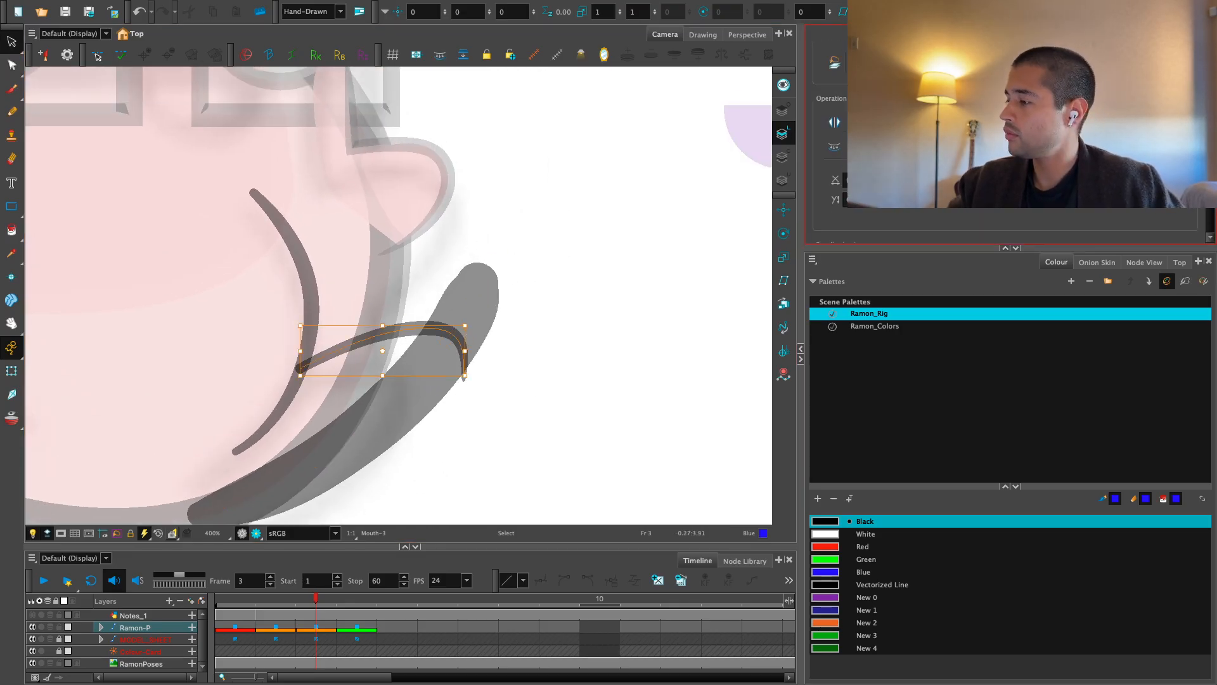
{"action": "key", "text": "Return"}
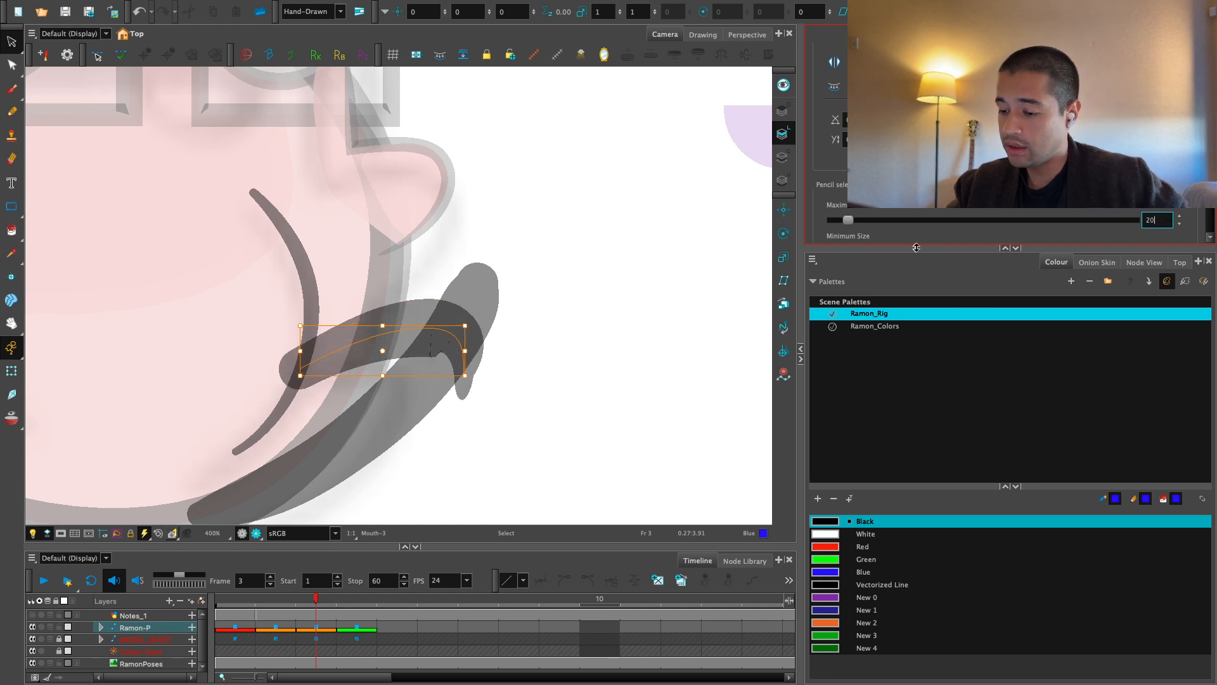
Reshape the upper mouth line with the Contour Editor, pushing its front tip outward and adjusting the crest of the curve
{"action": "key", "text": "alt+q"}
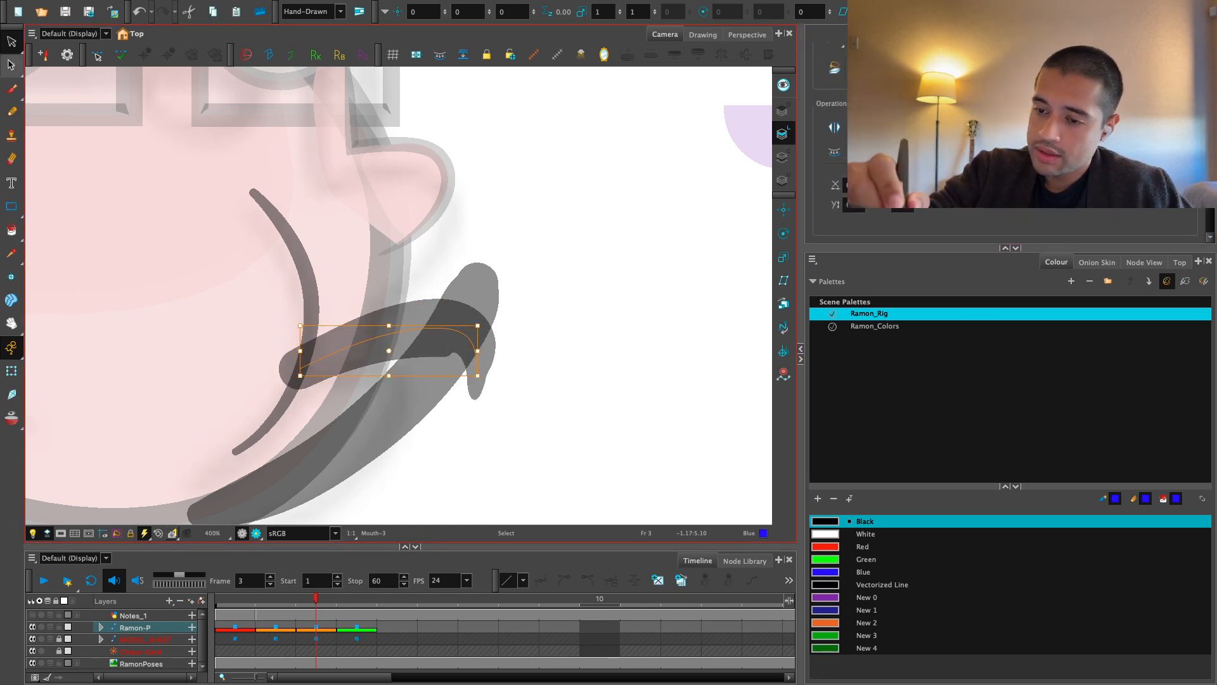
{"action": "key", "text": "2"}
{"action": "left_click_drag", "start_coordinate": [436, 332], "coordinate": [445, 320]}
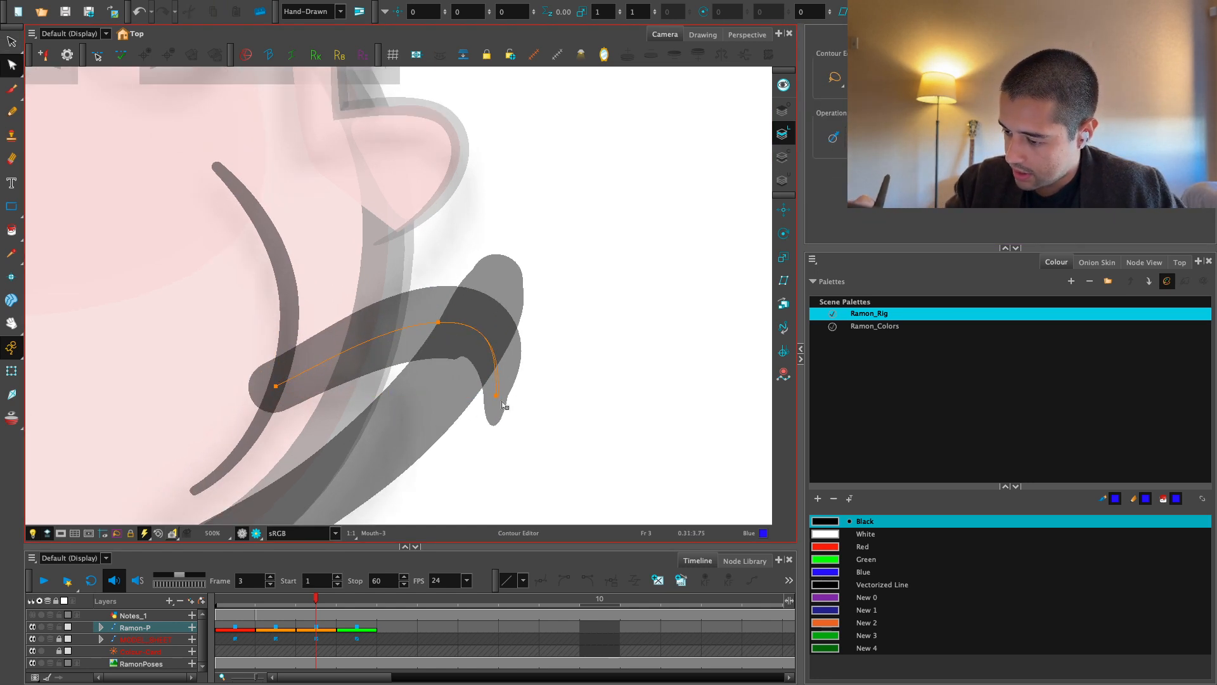
{"action": "left_click_drag", "start_coordinate": [502, 402], "coordinate": [510, 409]}
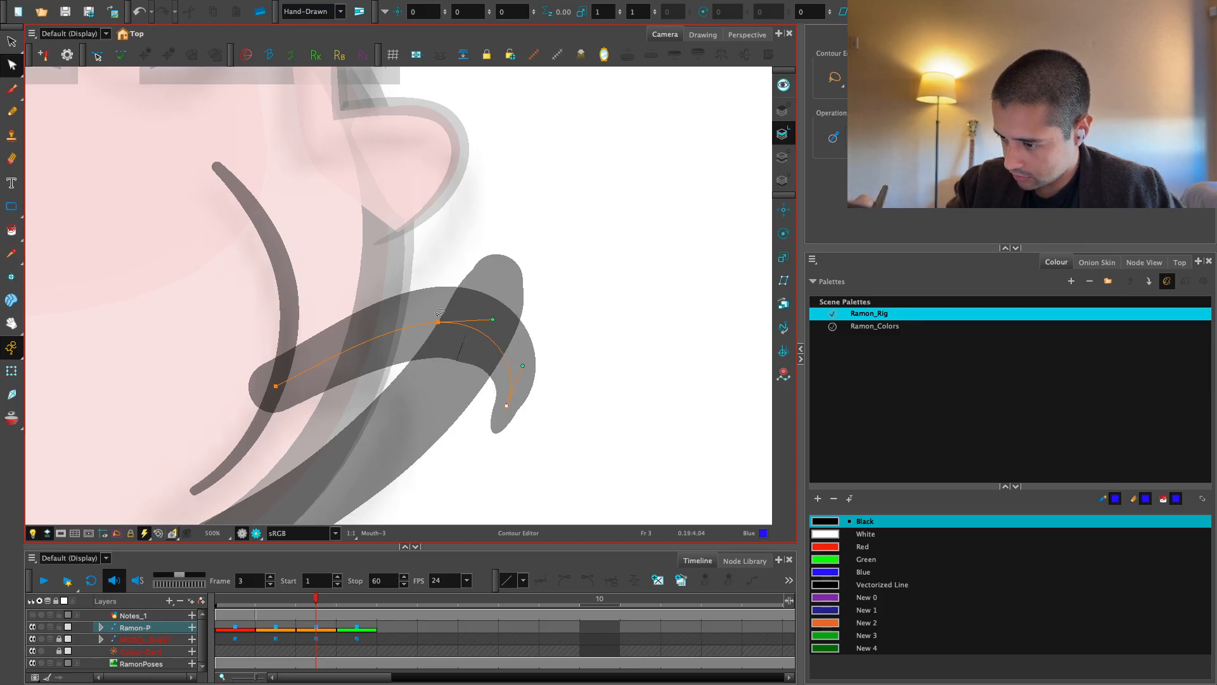
{"action": "left_click_drag", "start_coordinate": [439, 320], "coordinate": [439, 330]}
{"action": "key", "text": "1"}
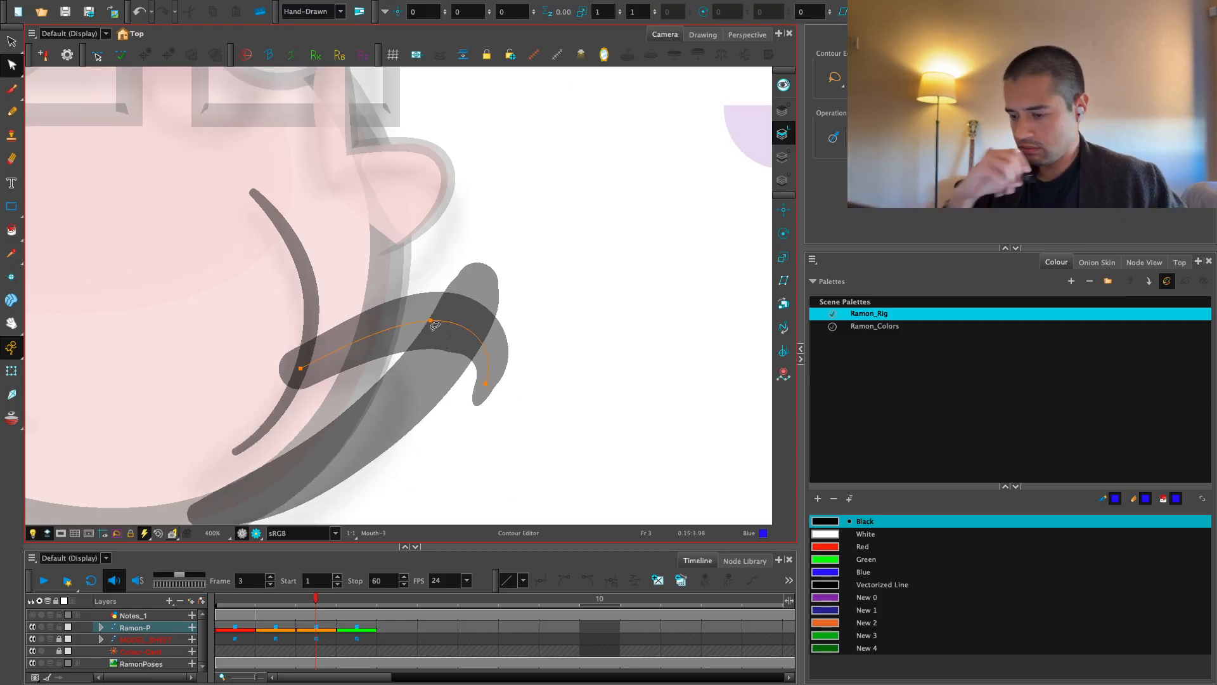
Taper the inner end of the upper mouth line to a narrow point at the cheek crease with the Pencil Editor
{"action": "key", "text": "2"}
{"action": "left_click", "coordinate": [12, 66]}
{"action": "left_click", "coordinate": [57, 90]}
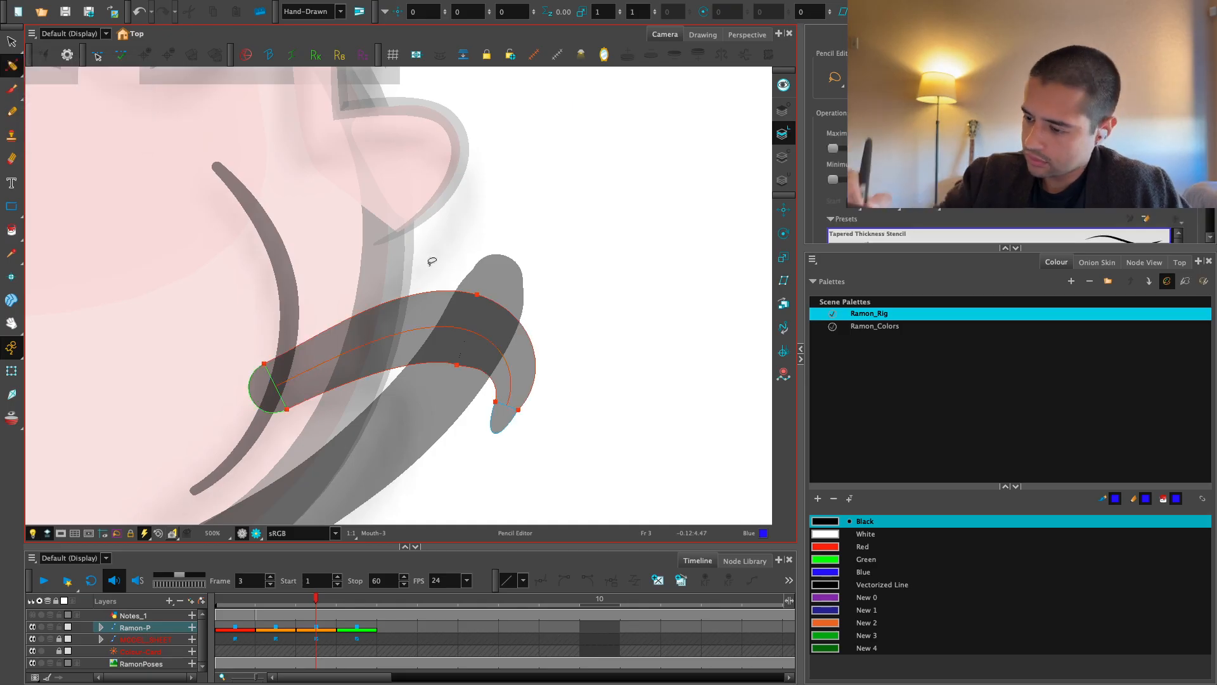
{"action": "key", "text": "2"}
{"action": "left_click_drag", "start_coordinate": [228, 382], "coordinate": [241, 406]}
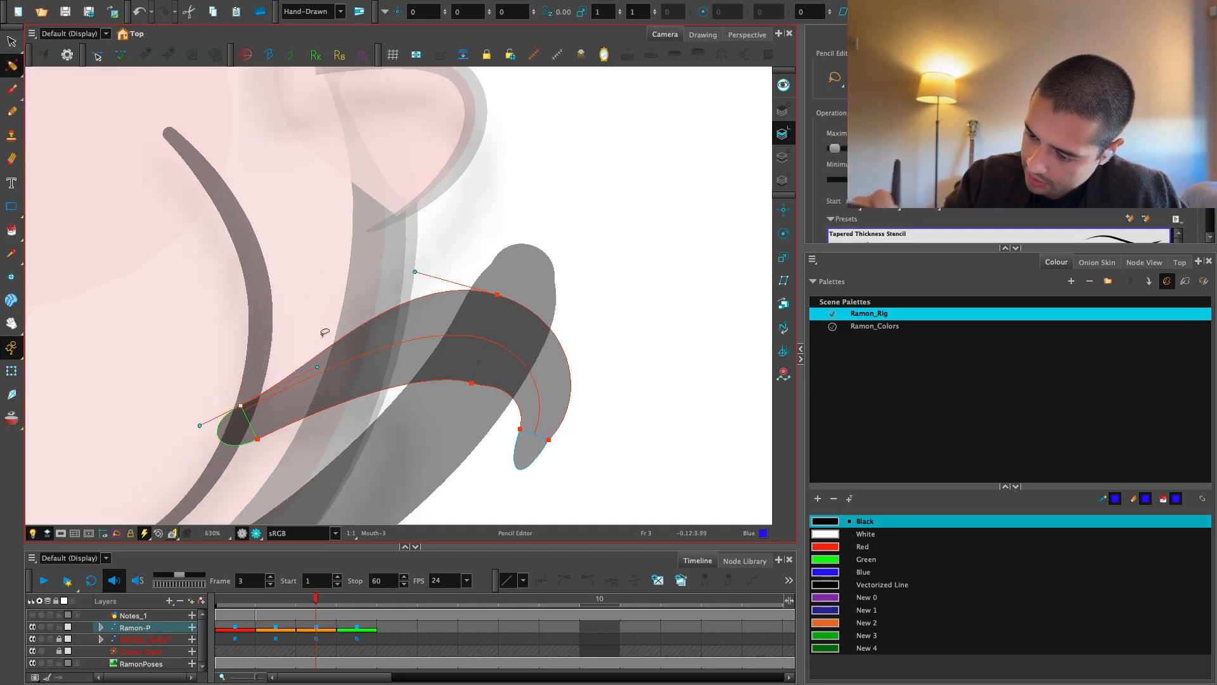
{"action": "left_click_drag", "start_coordinate": [322, 353], "coordinate": [309, 356]}
{"action": "left_click_drag", "start_coordinate": [265, 443], "coordinate": [255, 422]}
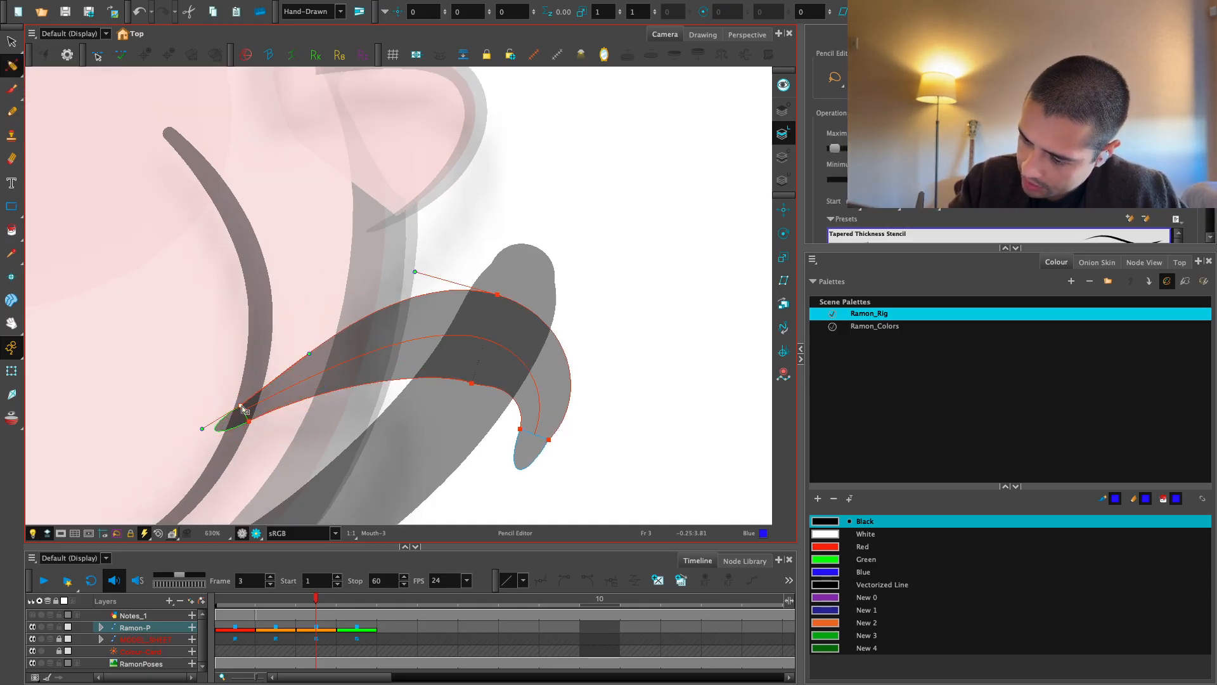
{"action": "left_click_drag", "start_coordinate": [313, 357], "coordinate": [310, 347]}
{"action": "left_click_drag", "start_coordinate": [203, 430], "coordinate": [213, 441]}
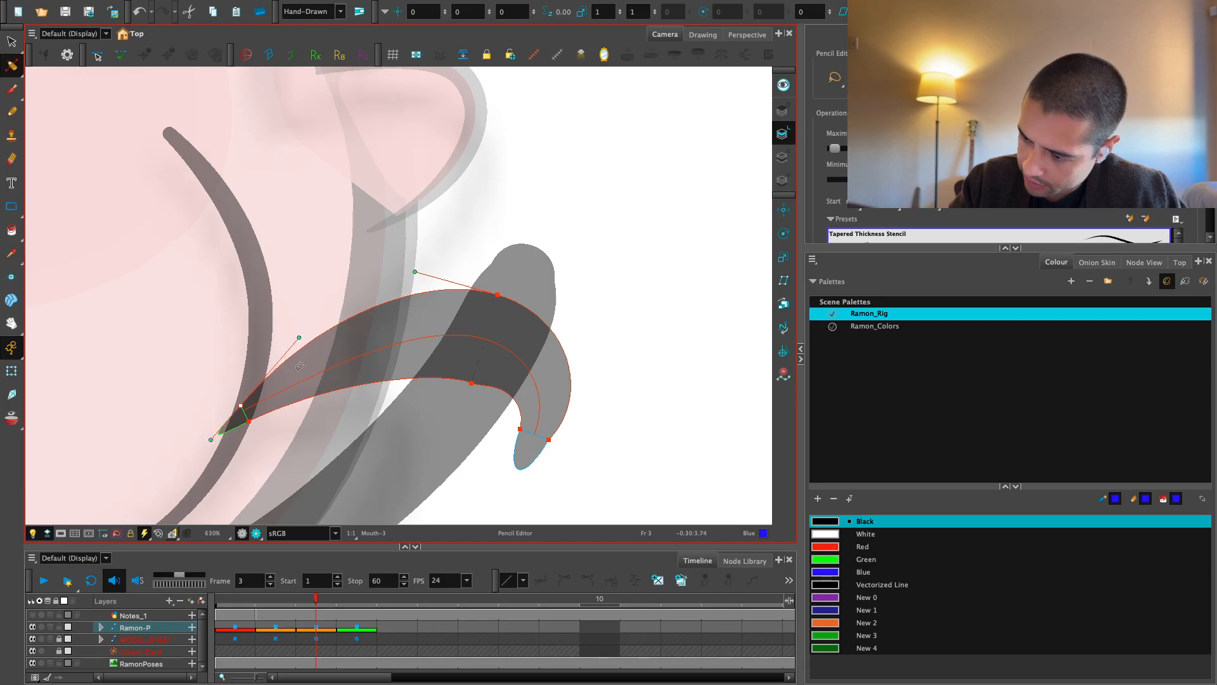
{"action": "left_click", "coordinate": [505, 231]}
Select the lower lip stroke and lower its upper end slightly
{"action": "key", "text": "1"}
{"action": "key", "text": "1"}
{"action": "key", "text": "alt+s"}
{"action": "left_click", "coordinate": [417, 423]}
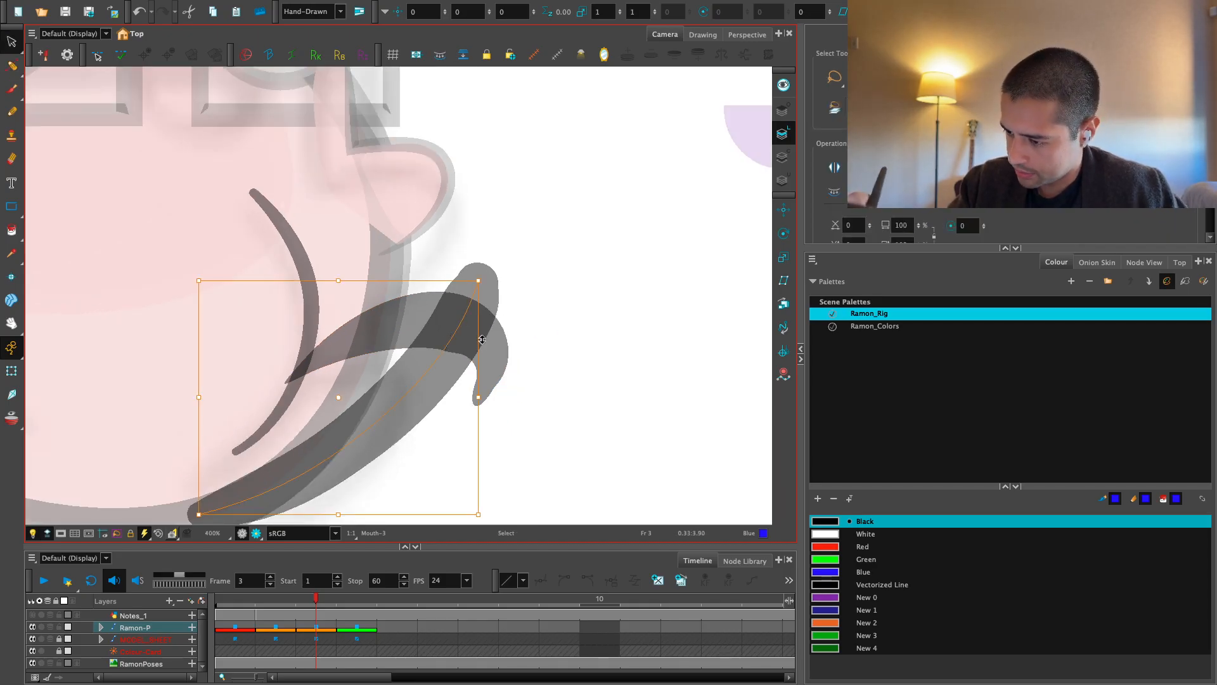
{"action": "left_click_drag", "start_coordinate": [478, 280], "coordinate": [478, 286]}
{"action": "left_click", "coordinate": [476, 239]}
{"action": "left_click", "coordinate": [12, 65]}
{"action": "left_click", "coordinate": [38, 63]}
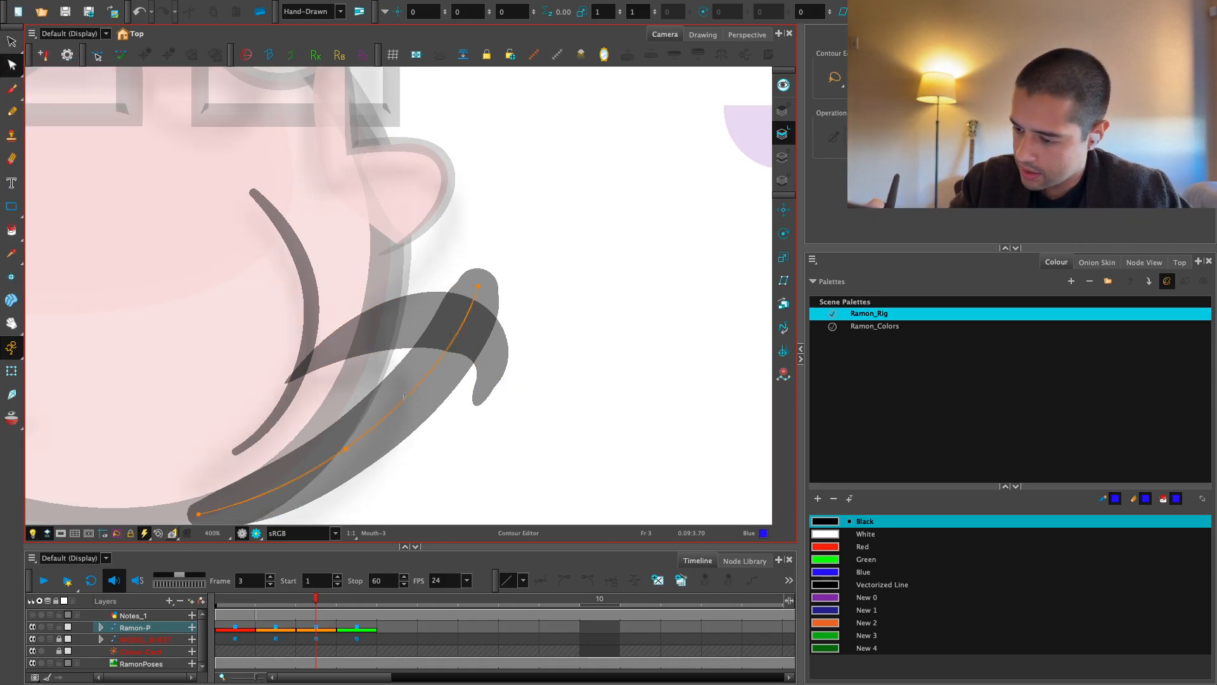
Try trimming the overlapping front ends of the upper and lower lip strokes with the Cutter
{"action": "key", "text": "2"}
{"action": "key", "text": "alt+t"}
{"action": "left_click_drag", "start_coordinate": [442, 276], "coordinate": [524, 330]}
{"action": "left_click", "coordinate": [543, 331]}
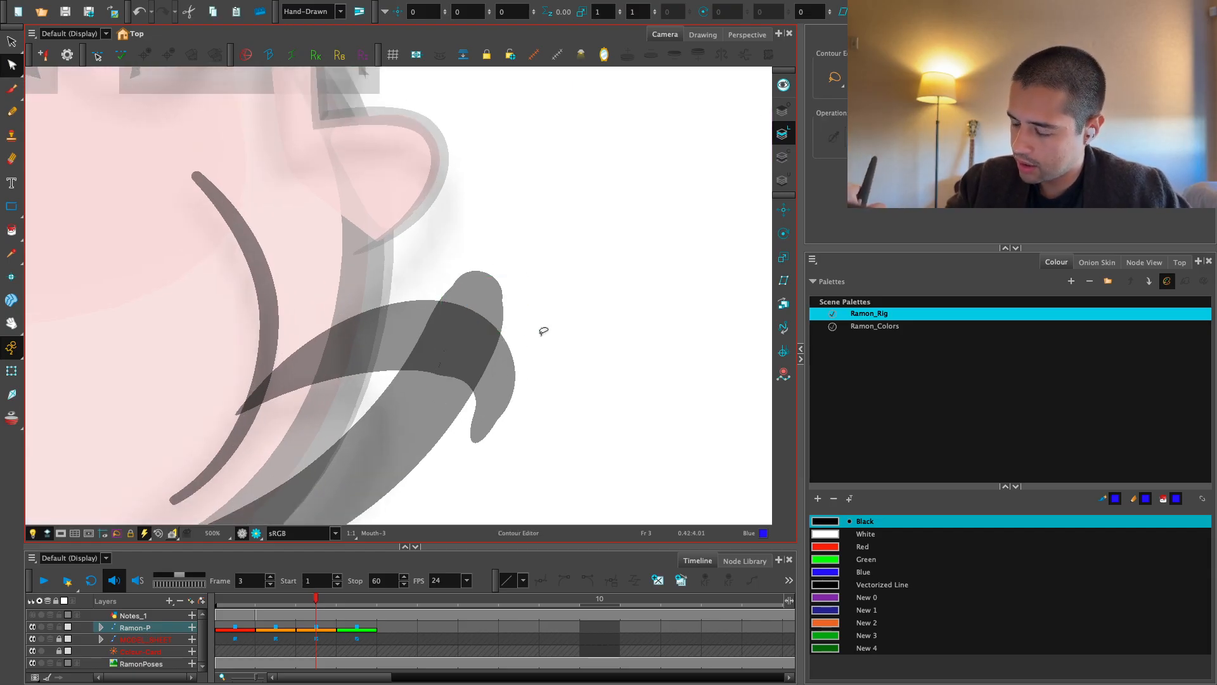
{"action": "mouse_move", "coordinate": [446, 268]}
{"action": "left_mouse_down"}
{"action": "mouse_move", "coordinate": [568, 368]}
{"action": "mouse_move", "coordinate": [510, 357]}
{"action": "mouse_move", "coordinate": [482, 412]}
{"action": "left_mouse_up"}
{"action": "key", "text": "1"}
{"action": "key", "text": "1"}
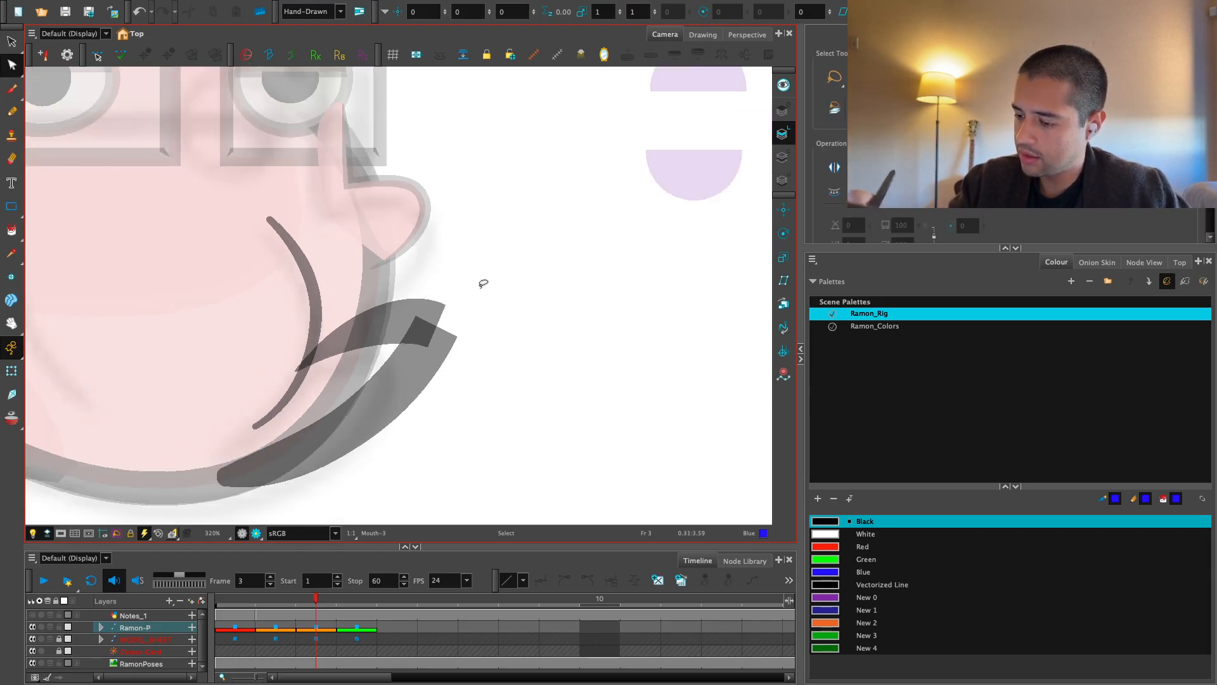
Review the pencil properties of the trimmed lip strokes and undo the cuts
{"action": "key", "text": "alt+s"}
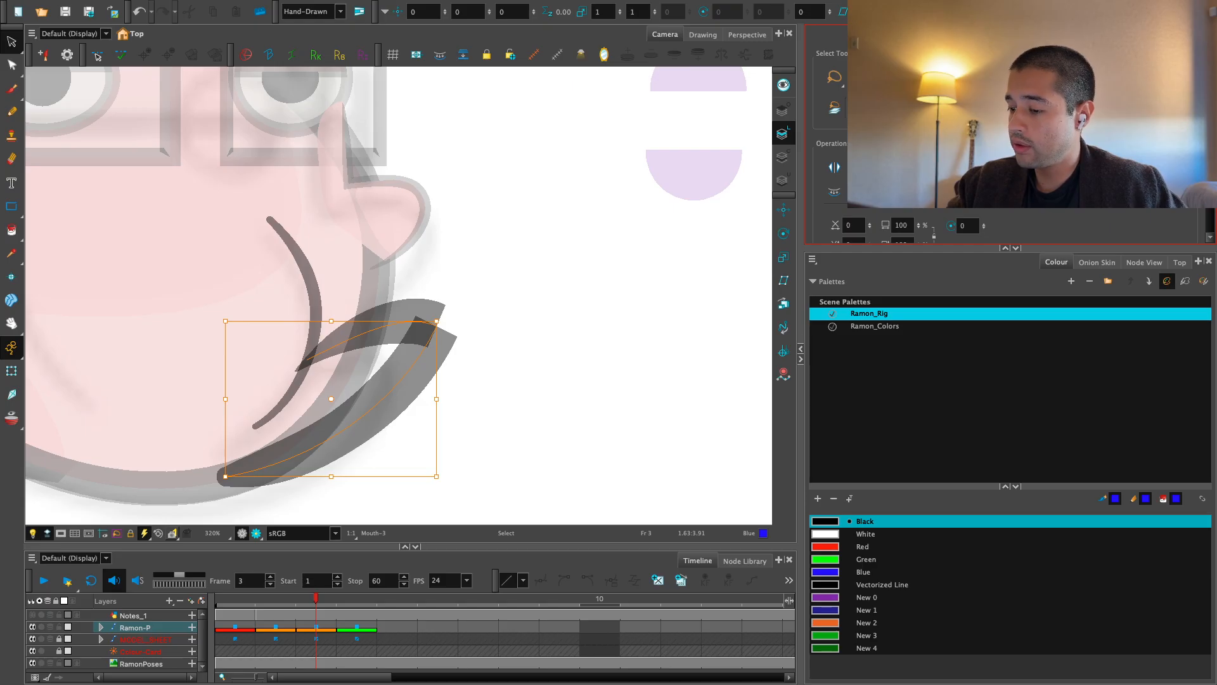
{"action": "scroll", "coordinate": [824, 158], "scroll_direction": "down", "scroll_amount": 4}
{"action": "scroll", "coordinate": [830, 159], "scroll_direction": "down", "scroll_amount": 5}
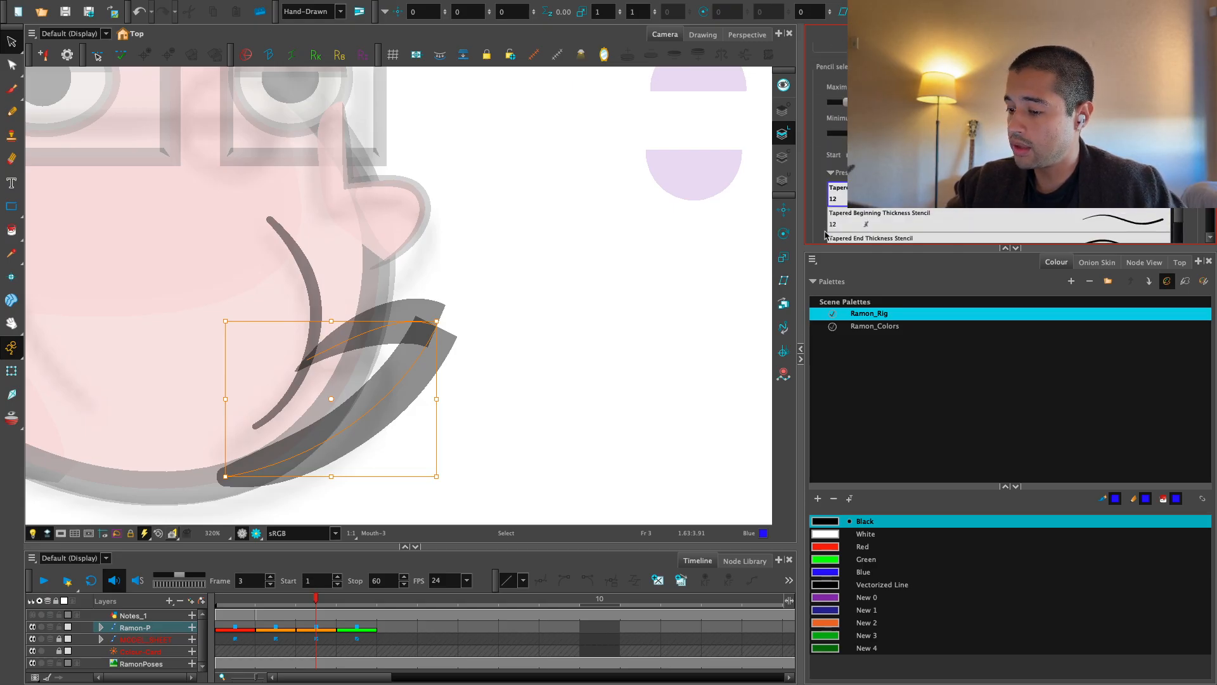
{"action": "key", "text": "2"}
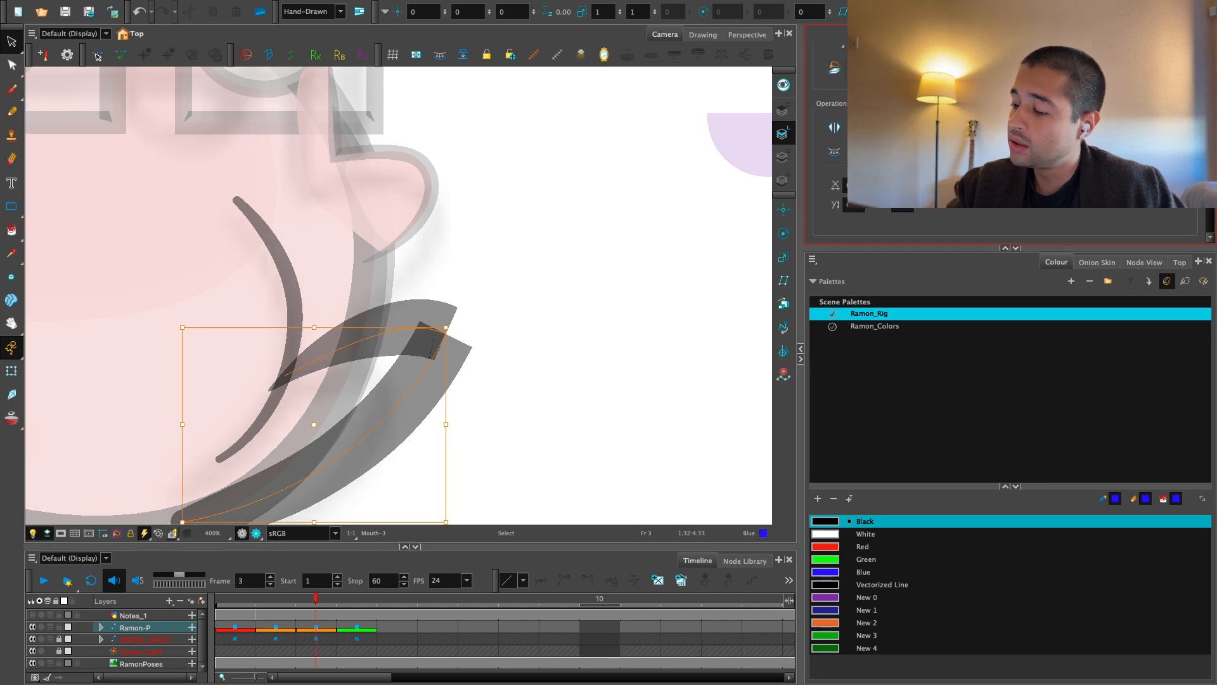
{"action": "key", "text": "ctrl+z"}
Extend the front ends of the upper and lower lip strokes outward with the Contour Editor so they cross further forward
{"action": "key", "text": "2"}
{"action": "left_click", "coordinate": [491, 392]}
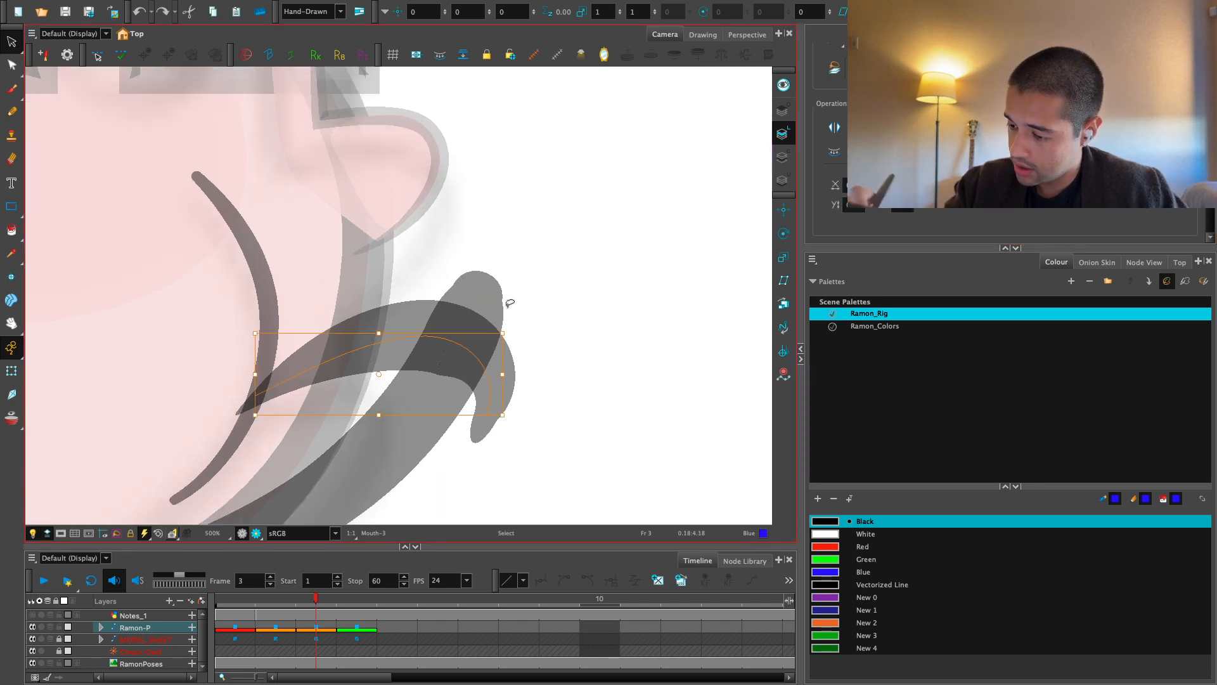
{"action": "left_click", "coordinate": [12, 64]}
{"action": "left_click", "coordinate": [51, 60]}
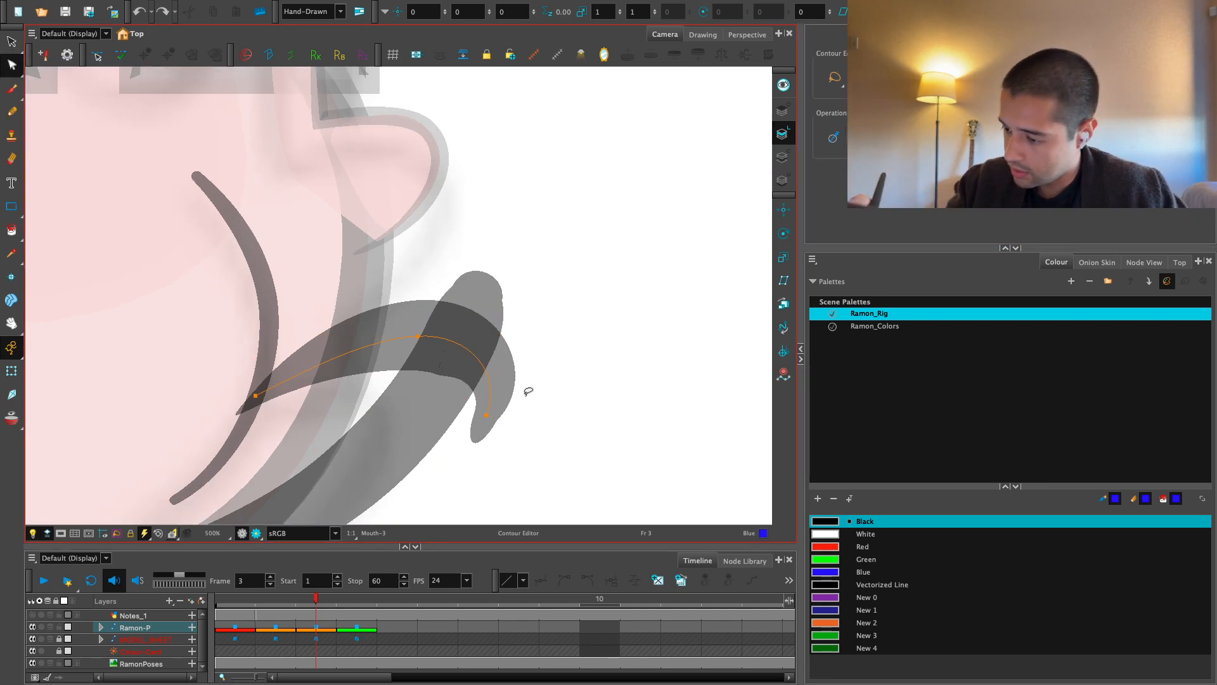
{"action": "left_click_drag", "start_coordinate": [490, 419], "coordinate": [542, 438]}
{"action": "mouse_move", "coordinate": [473, 333]}
{"action": "left_mouse_down"}
{"action": "mouse_move", "coordinate": [484, 322]}
{"action": "mouse_move", "coordinate": [420, 331]}
{"action": "mouse_move", "coordinate": [484, 326]}
{"action": "mouse_move", "coordinate": [509, 289]}
{"action": "mouse_move", "coordinate": [505, 267]}
{"action": "left_mouse_up"}
{"action": "left_click", "coordinate": [476, 294]}
{"action": "left_click_drag", "start_coordinate": [461, 421], "coordinate": [484, 446]}
Cut off the front ends of both lip strokes beyond their crossing with the Cutter
{"action": "key", "text": "alt+t"}
{"action": "left_click_drag", "start_coordinate": [546, 340], "coordinate": [487, 412]}
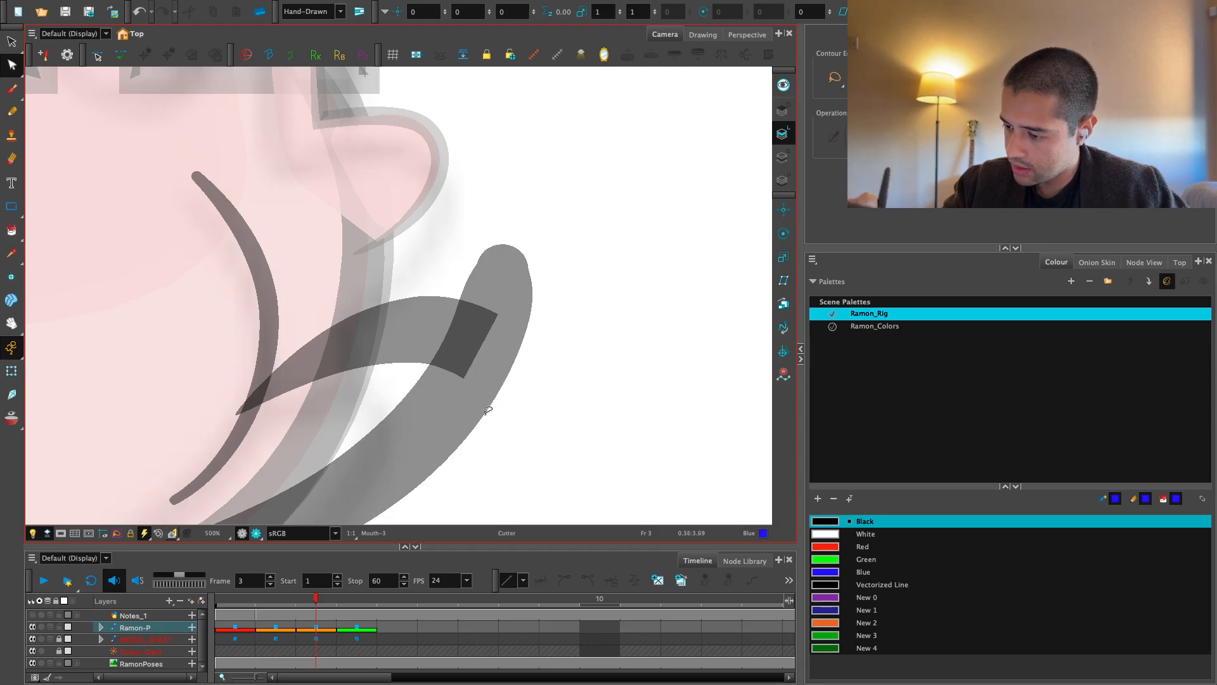
{"action": "left_click_drag", "start_coordinate": [466, 263], "coordinate": [561, 338]}
Set the start and end tips of both lip strokes to Round and their join style to Bevel
{"action": "key", "text": "1"}
{"action": "key", "text": "alt+s"}
{"action": "key", "text": "ctrl+a"}
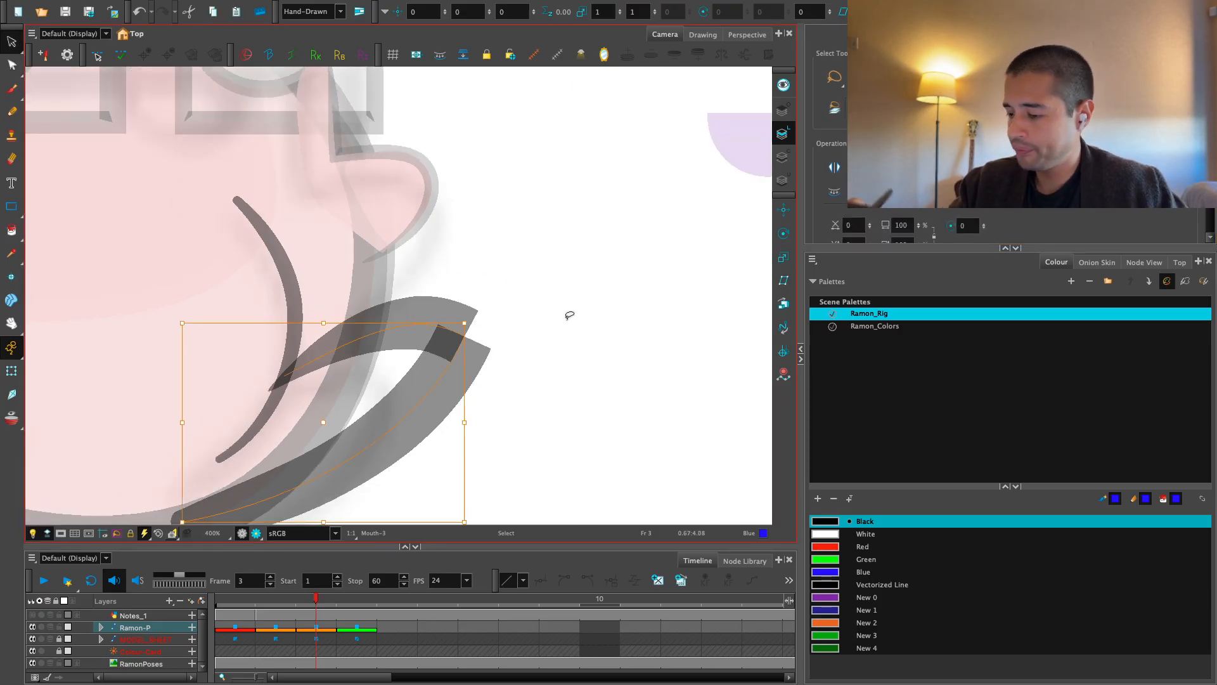
{"action": "scroll", "coordinate": [827, 165], "scroll_direction": "down", "scroll_amount": 5}
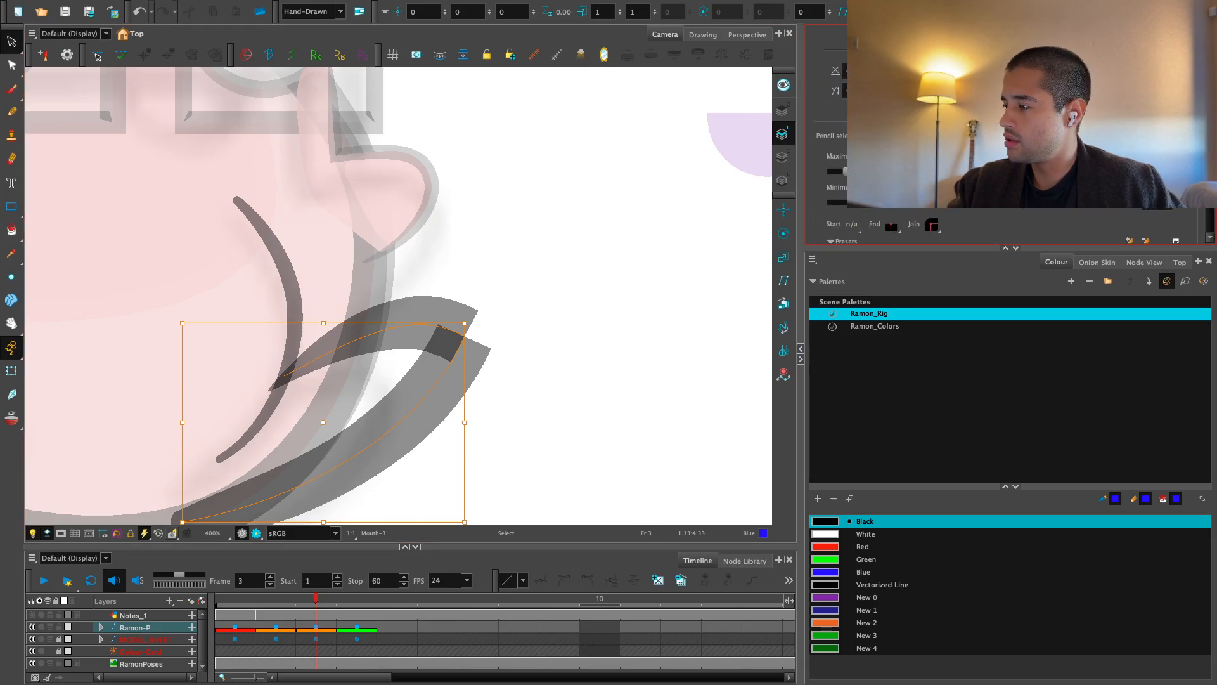
{"action": "left_click", "coordinate": [892, 221]}
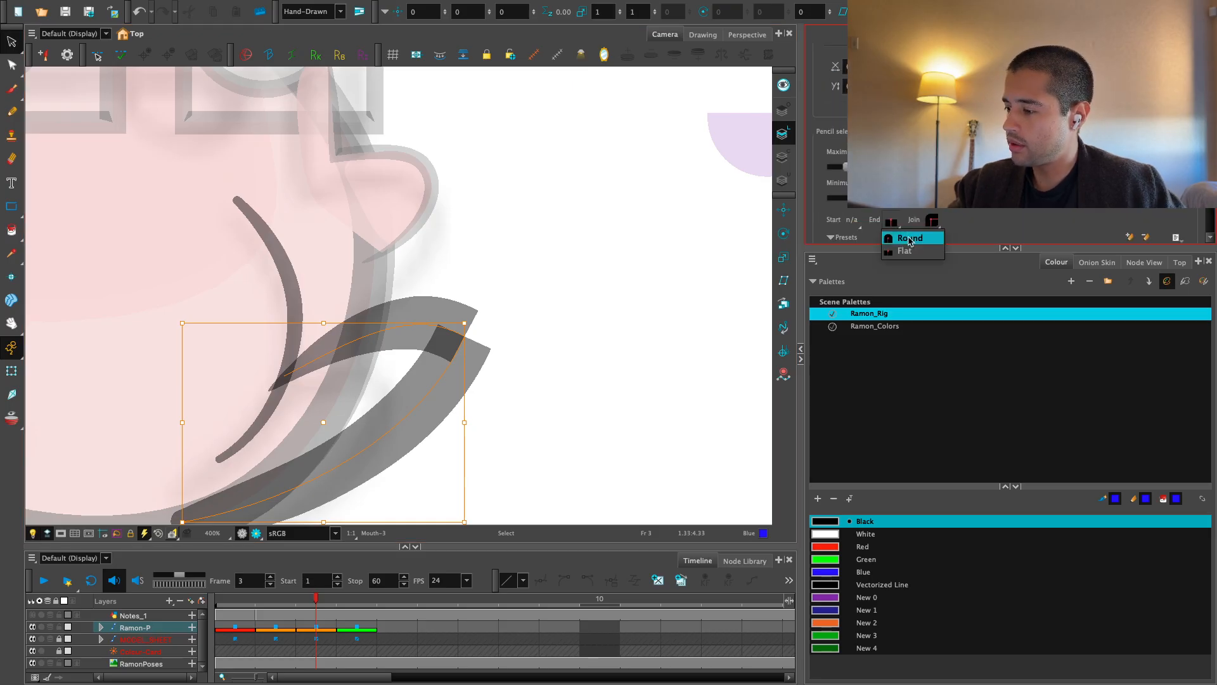
{"action": "left_click", "coordinate": [897, 237]}
{"action": "left_click", "coordinate": [853, 221]}
{"action": "left_click", "coordinate": [891, 238]}
{"action": "left_click", "coordinate": [932, 221]}
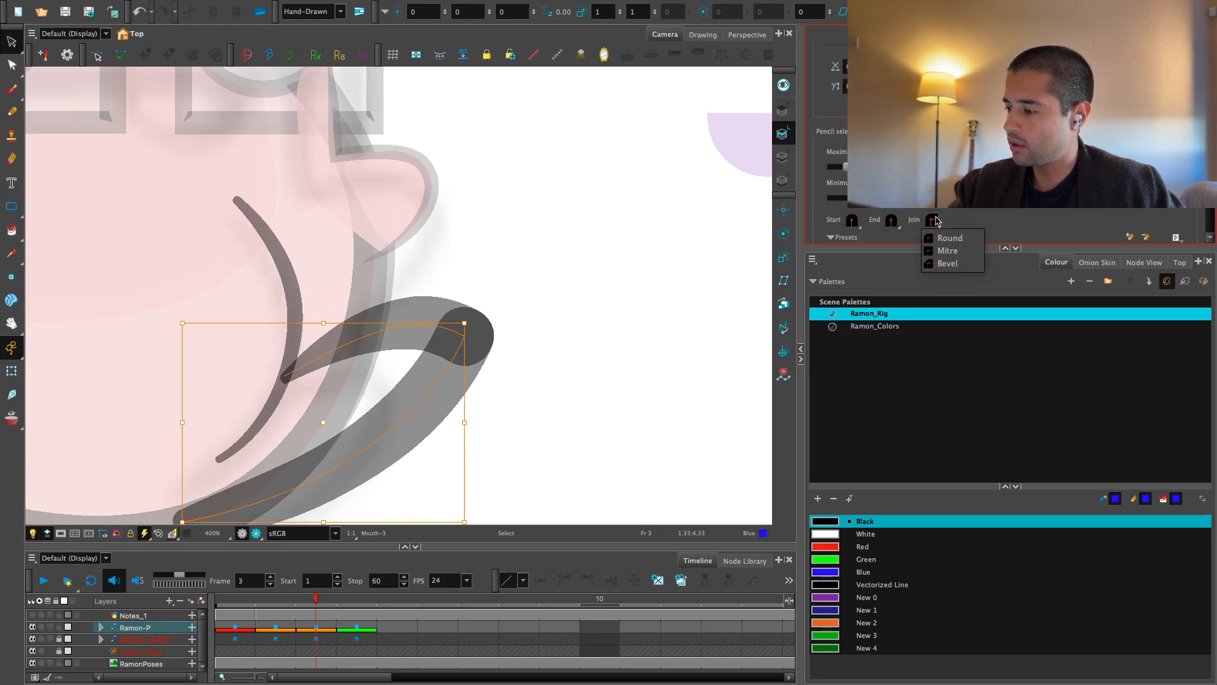
{"action": "left_click", "coordinate": [949, 263]}
{"action": "left_click", "coordinate": [932, 220]}
Try a Flat end tip on the lip strokes and undo it
{"action": "left_click", "coordinate": [892, 220]}
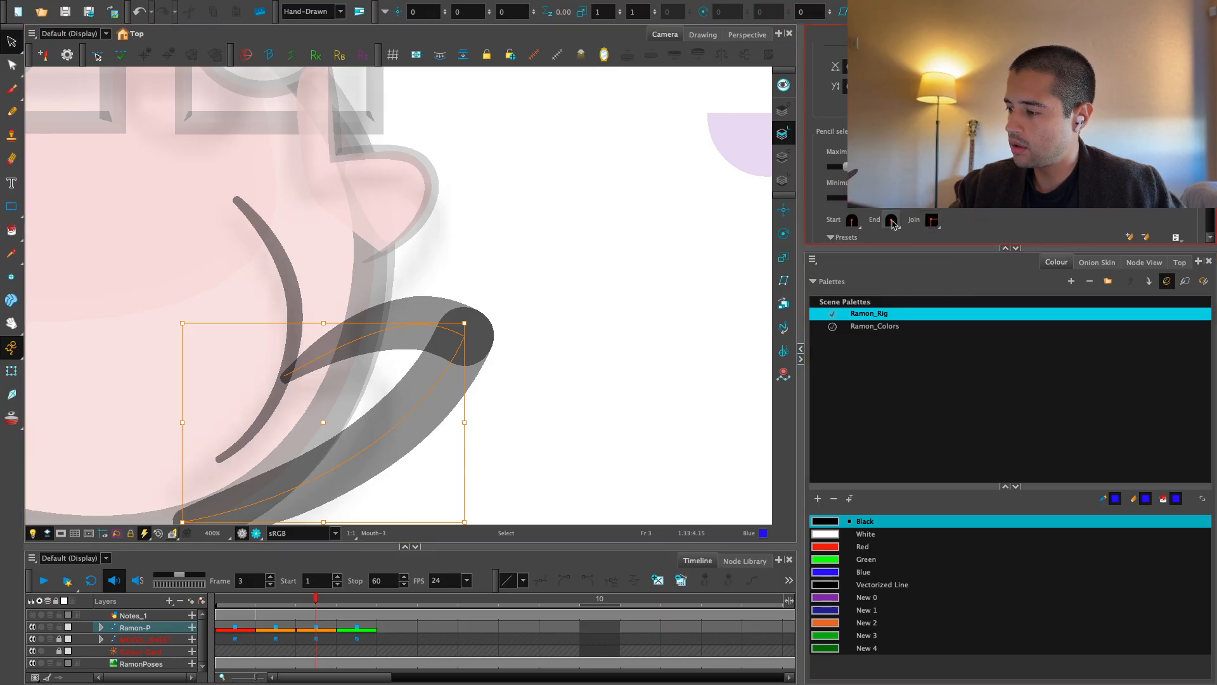
{"action": "left_click", "coordinate": [892, 220]}
{"action": "left_click", "coordinate": [893, 251]}
{"action": "left_click", "coordinate": [652, 354]}
{"action": "key", "text": "ctrl+z"}
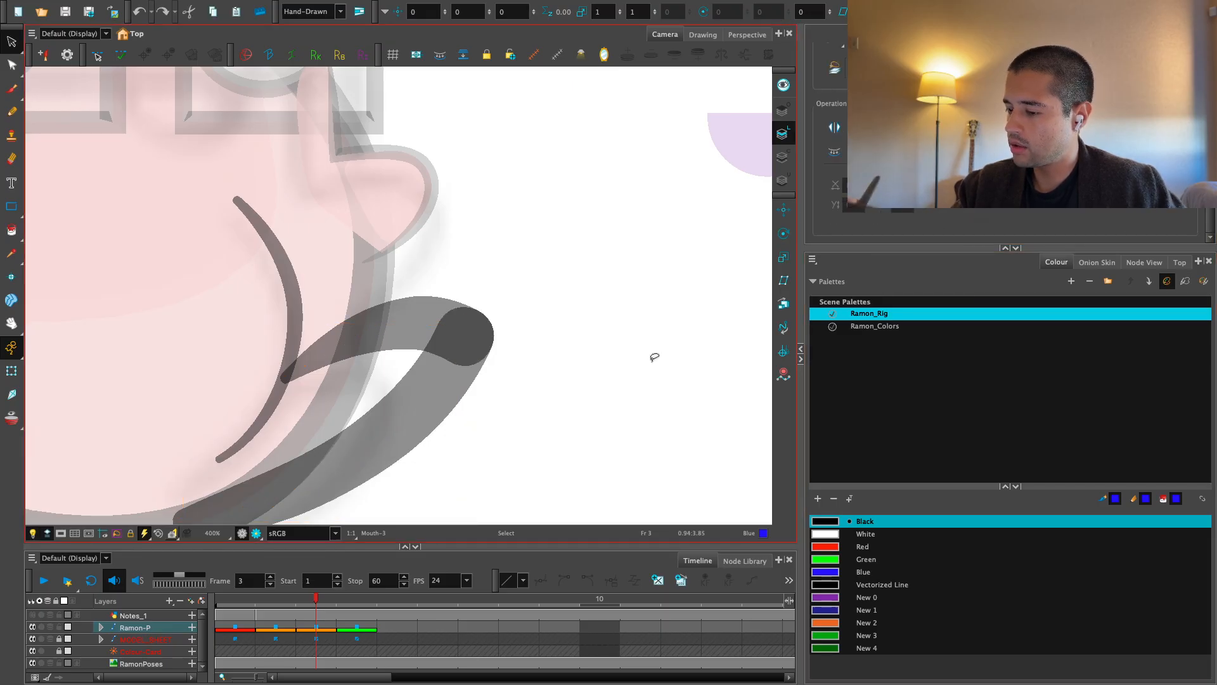
Extend the back end of the upper lip stroke past the cheek crease and smooth its curve with the Contour Editor
{"action": "scroll", "coordinate": [660, 361], "scroll_direction": "down", "scroll_amount": 2}
{"action": "left_click_drag", "start_coordinate": [442, 294], "coordinate": [508, 380]}
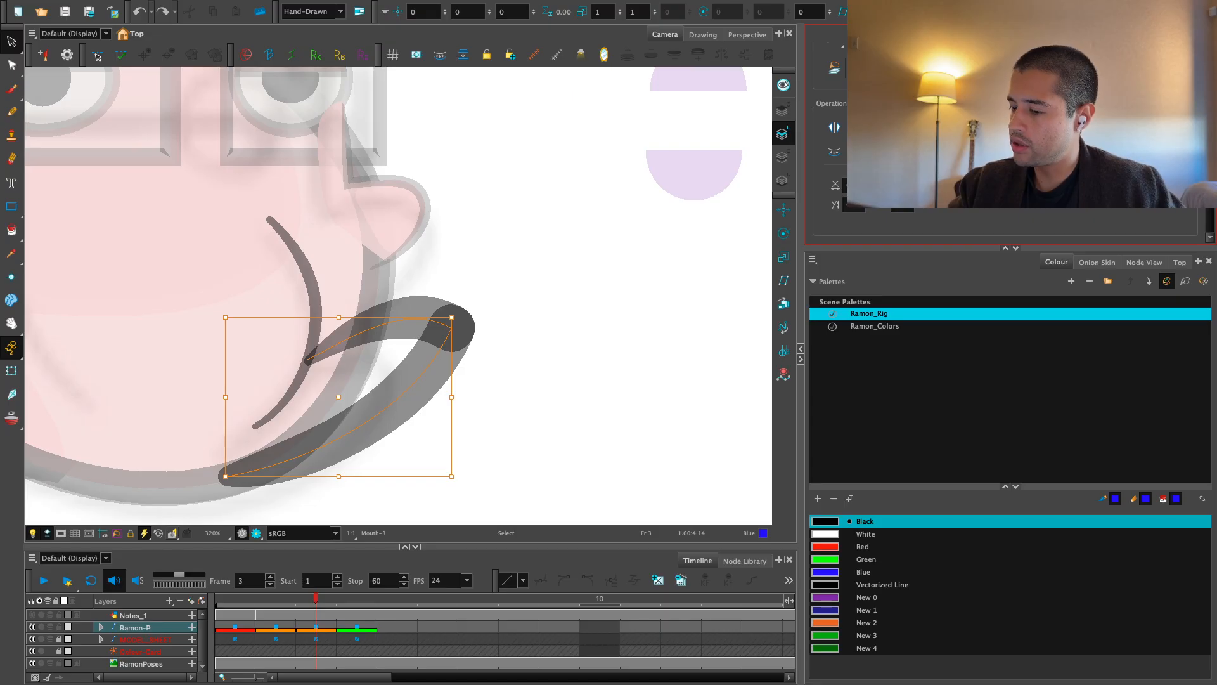
{"action": "key", "text": "alt+q"}
{"action": "key", "text": "2"}
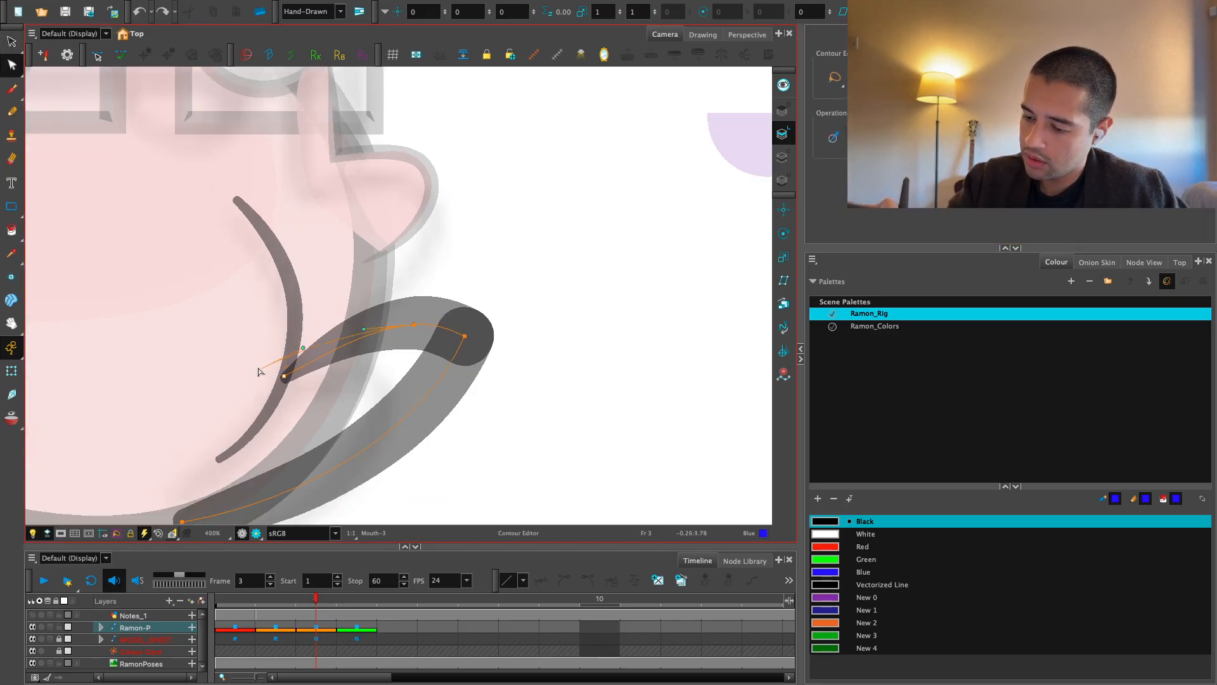
{"action": "left_click_drag", "start_coordinate": [259, 368], "coordinate": [236, 373]}
{"action": "left_click_drag", "start_coordinate": [364, 329], "coordinate": [370, 324]}
{"action": "left_click", "coordinate": [530, 334]}
{"action": "key", "text": "2"}
{"action": "key", "text": "2"}
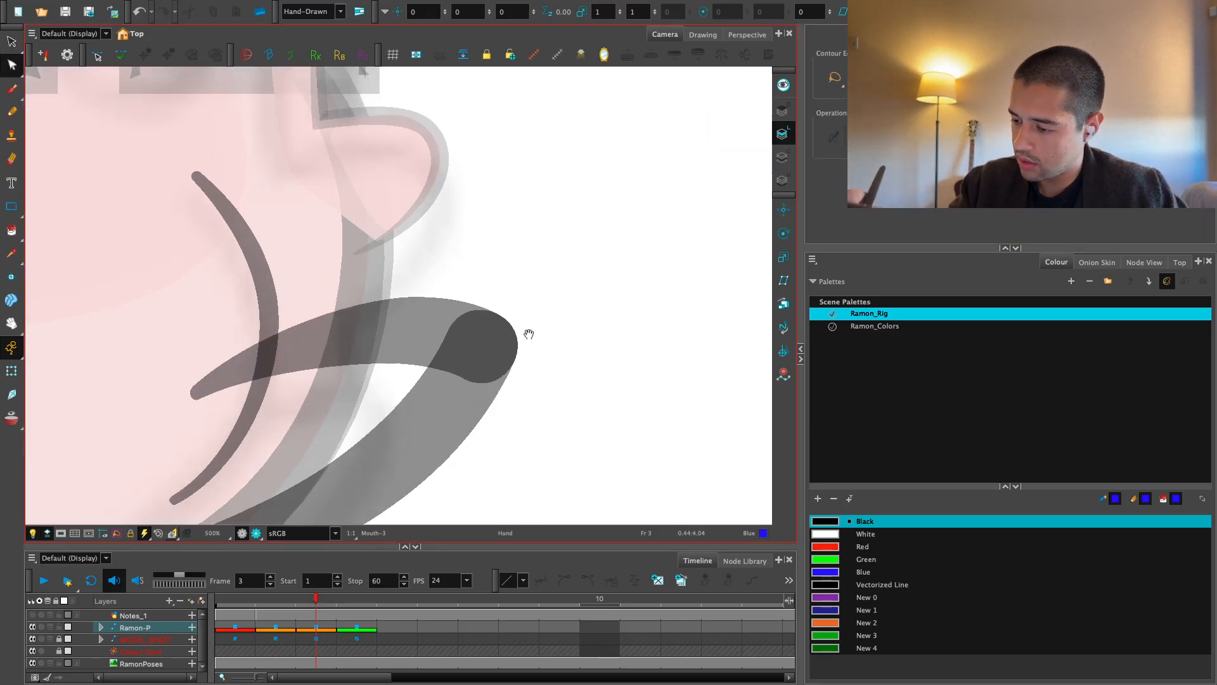
{"action": "left_click_drag", "start_coordinate": [530, 334], "coordinate": [501, 294]}
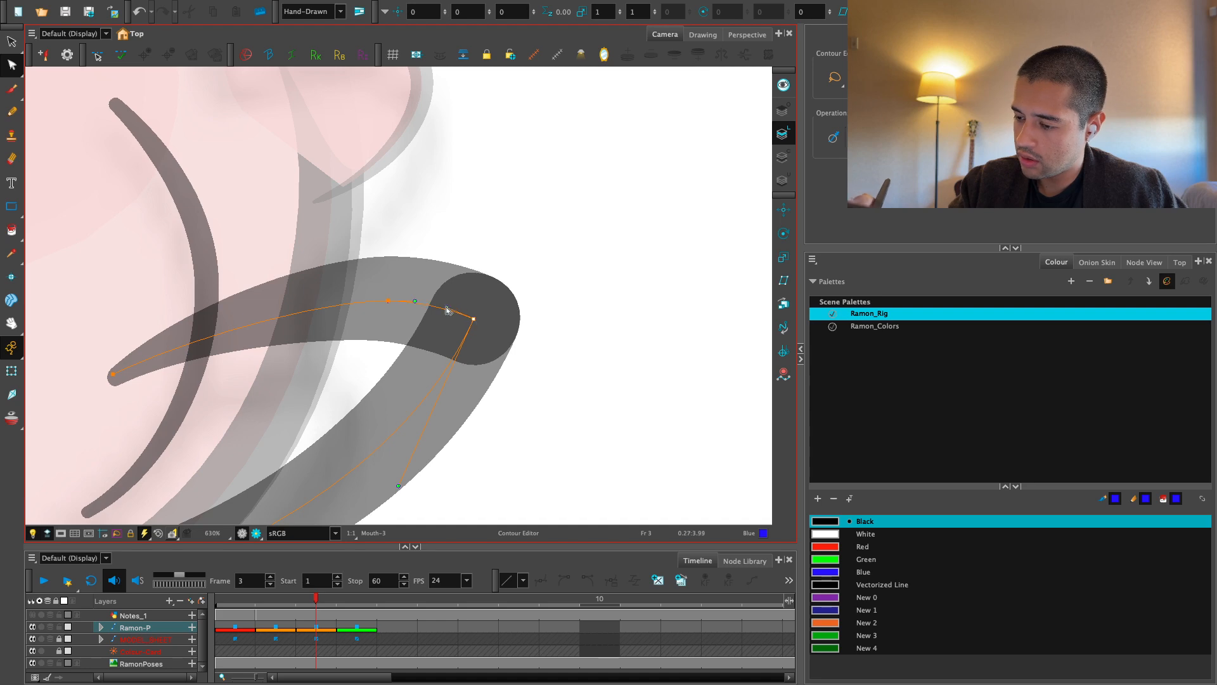
{"action": "left_click", "coordinate": [499, 272]}
Examine the mouth in the rendered view at full-head size, then return to the normal drawing view
{"action": "key", "text": "1"}
{"action": "key", "text": "1"}
{"action": "key", "text": "1"}
{"action": "key", "text": "1"}
{"action": "key", "text": "1"}
{"action": "key", "text": "1"}
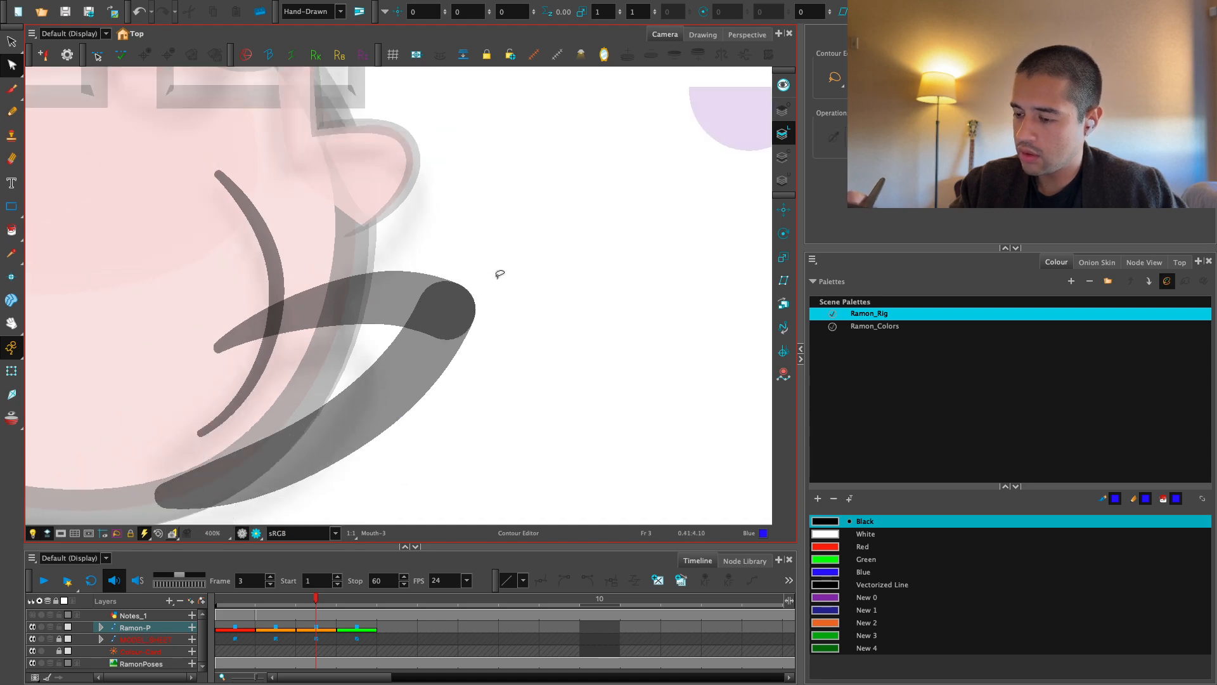
{"action": "left_click", "coordinate": [256, 534]}
{"action": "key", "text": "1"}
{"action": "key", "text": "1"}
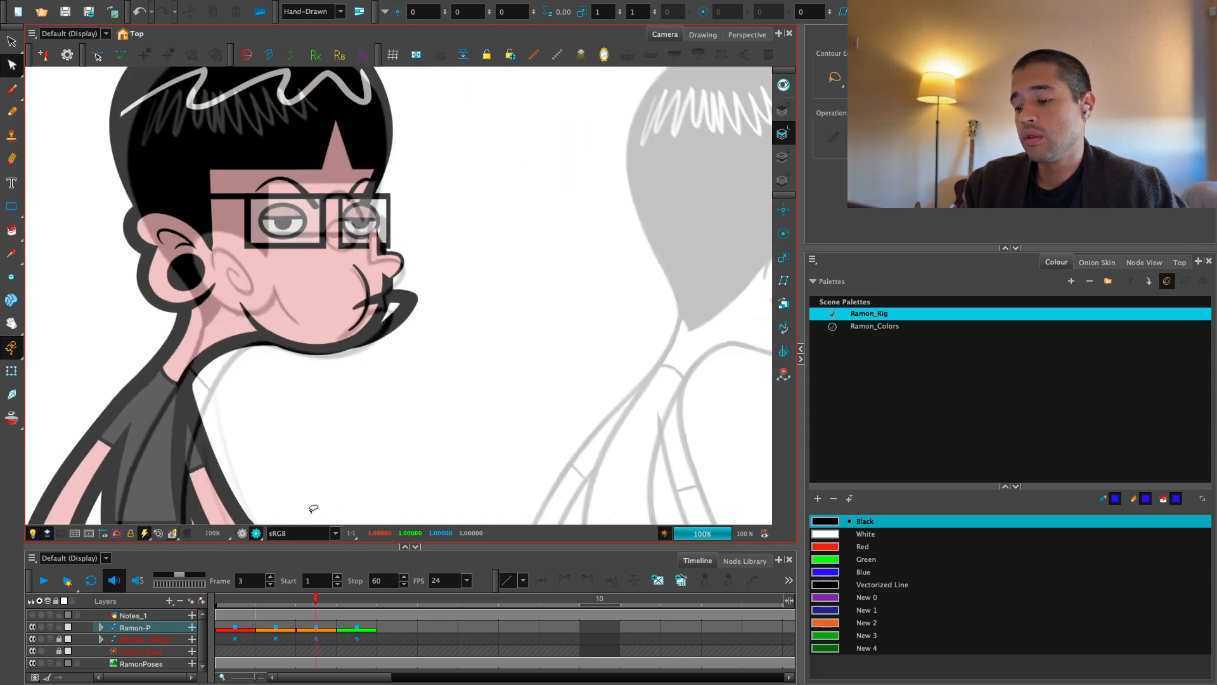
{"action": "left_click", "coordinate": [244, 534]}
Select both thick lip strokes in the frame 3 mouth drawing and delete them
{"action": "key", "text": "2"}
{"action": "key", "text": "2"}
{"action": "key", "text": "2"}
{"action": "key", "text": "2"}
{"action": "key", "text": "alt+s"}
{"action": "left_click", "coordinate": [420, 381]}
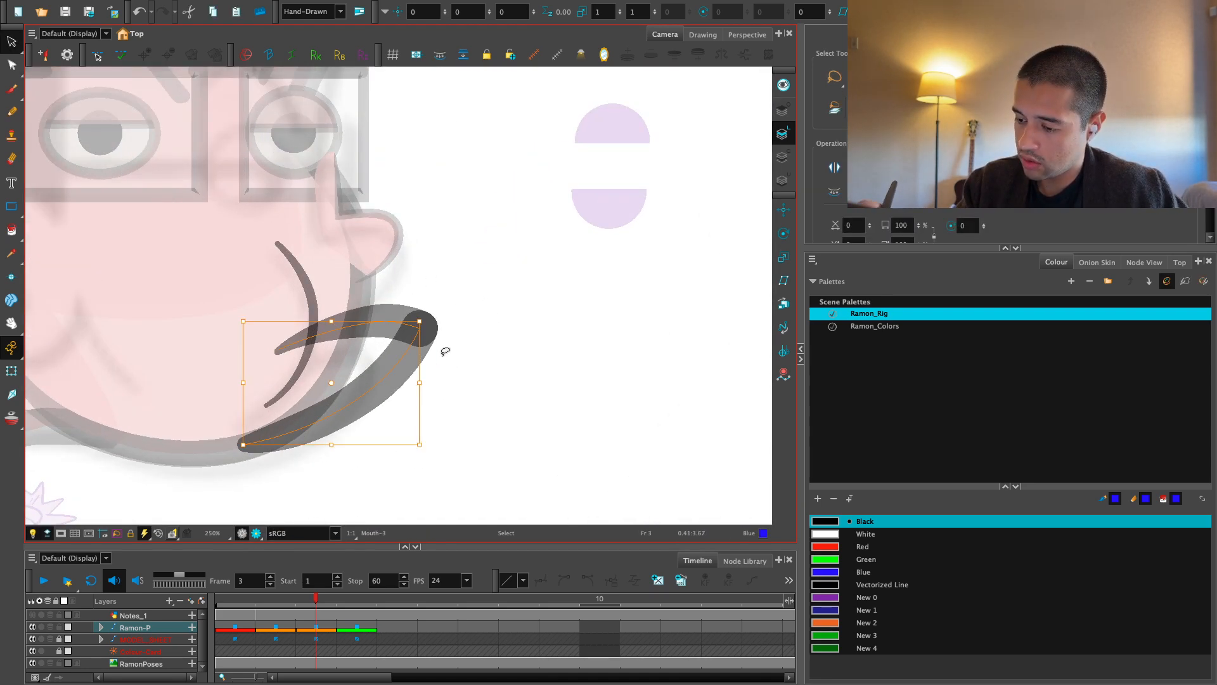
{"action": "key", "text": "Delete"}
Draw a new thin upper lip stroke in Black with the Pencil, running from the cheek forward past the face outline
{"action": "key", "text": "alt+/"}
{"action": "mouse_move", "coordinate": [392, 476]}
{"action": "left_mouse_down"}
{"action": "mouse_move", "coordinate": [517, 440]}
{"action": "mouse_move", "coordinate": [558, 385]}
{"action": "left_mouse_up"}
{"action": "key", "text": "2"}
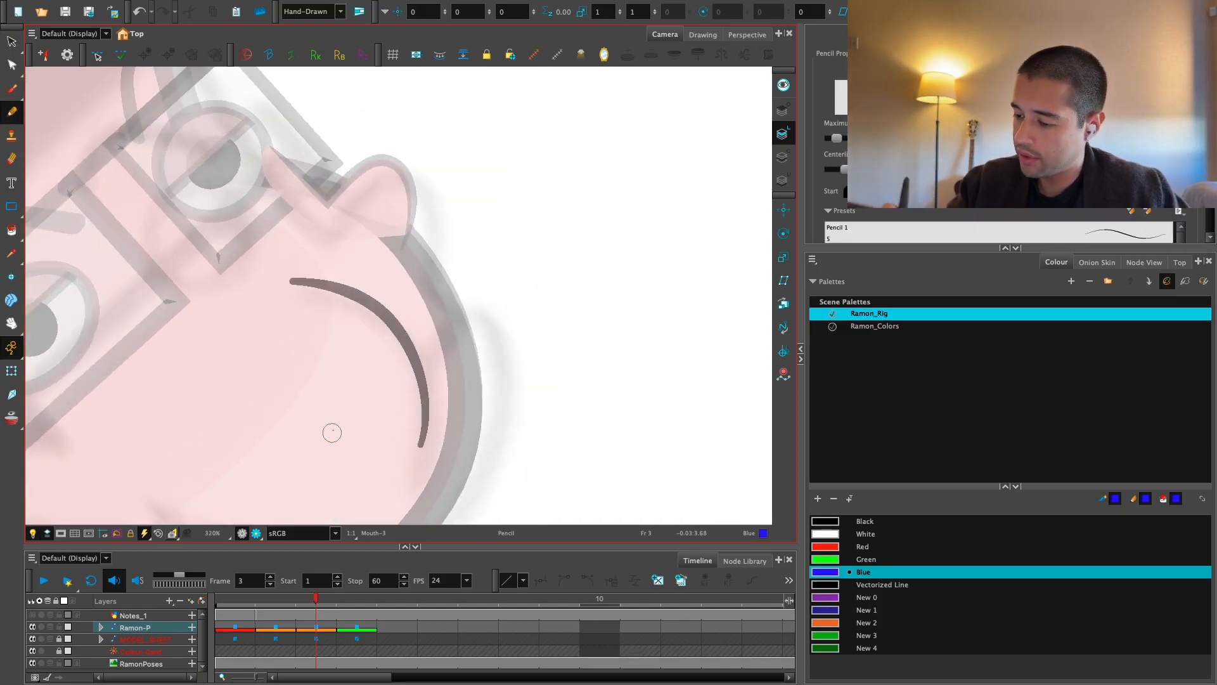
{"action": "left_click_drag", "start_coordinate": [332, 432], "coordinate": [629, 220]}
{"action": "key", "text": "ctrl+z"}
{"action": "left_click", "coordinate": [844, 522]}
{"action": "key", "text": "2"}
{"action": "key", "text": "2"}
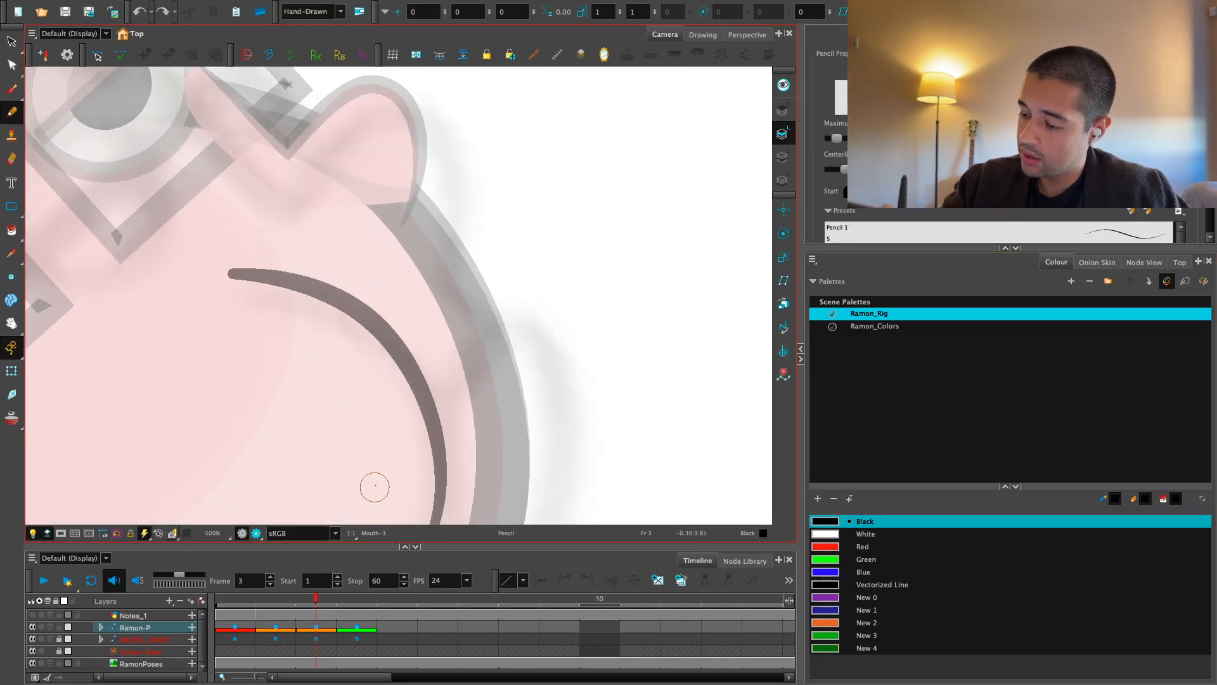
{"action": "left_click_drag", "start_coordinate": [375, 486], "coordinate": [625, 242]}
{"action": "key", "text": "shift+x"}
Draw a curved lower lip stroke with the Pencil from under the chin up across the front of the upper lip stroke
{"action": "key", "text": "1"}
{"action": "key", "text": "1"}
{"action": "key", "text": "1"}
{"action": "left_click_drag", "start_coordinate": [584, 369], "coordinate": [627, 361]}
{"action": "left_click_drag", "start_coordinate": [533, 424], "coordinate": [569, 377]}
{"action": "key", "text": "2"}
{"action": "key", "text": "2"}
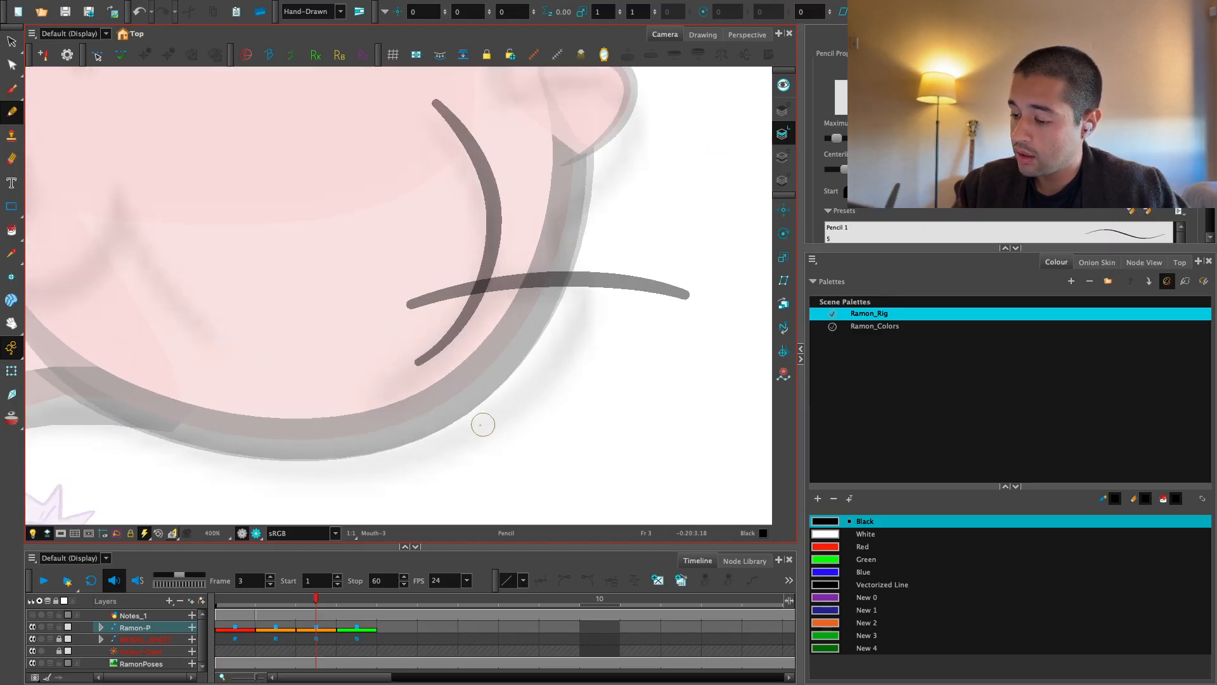
{"action": "mouse_move", "coordinate": [355, 438]}
{"action": "left_mouse_down"}
{"action": "mouse_move", "coordinate": [530, 368]}
{"action": "mouse_move", "coordinate": [619, 203]}
{"action": "mouse_move", "coordinate": [612, 225]}
{"action": "mouse_move", "coordinate": [640, 306]}
{"action": "left_mouse_up"}
{"action": "key", "text": "ctrl+z"}
Cut off the front ends of the upper and lower lip strokes beyond their crossing with the Cutter
{"action": "key", "text": "alt+t"}
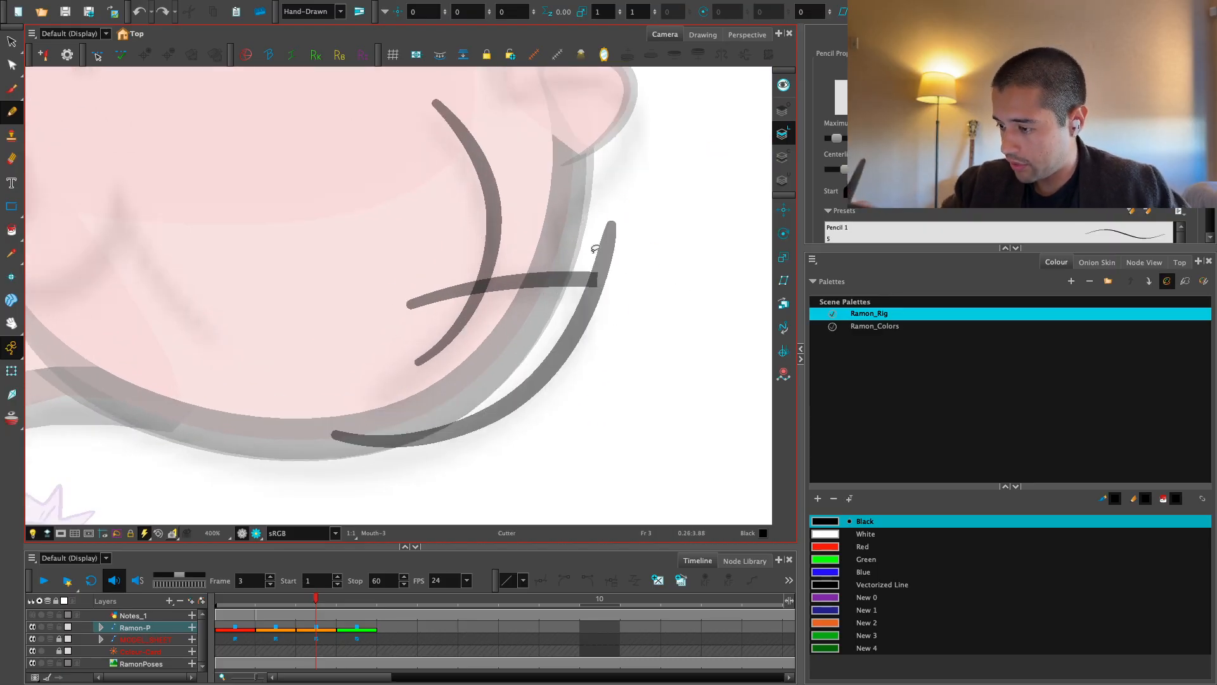
{"action": "left_click_drag", "start_coordinate": [595, 249], "coordinate": [634, 257]}
{"action": "key", "text": "1"}
{"action": "key", "text": "1"}
{"action": "left_click_drag", "start_coordinate": [628, 337], "coordinate": [585, 366]}
Select both lip strokes and set their join style to Mitre for a sharp front corner
{"action": "key", "text": "alt+s"}
{"action": "left_click_drag", "start_coordinate": [518, 279], "coordinate": [453, 371]}
{"action": "scroll", "coordinate": [1008, 190], "scroll_direction": "down", "scroll_amount": 2}
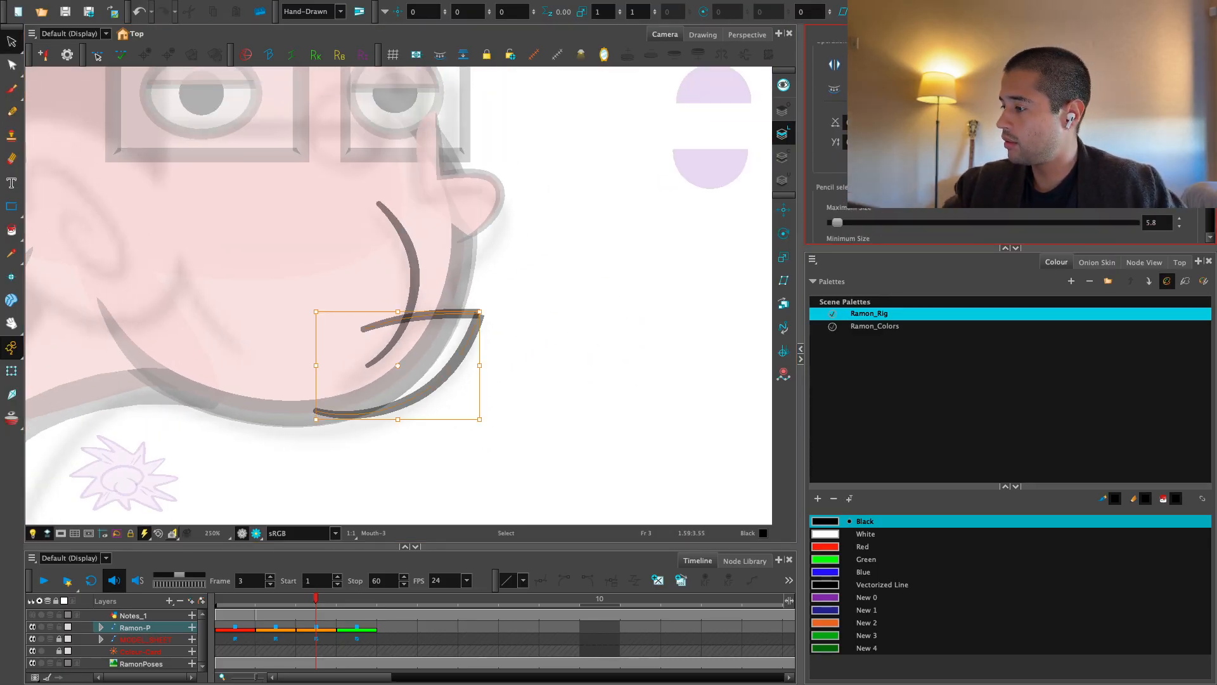
{"action": "scroll", "coordinate": [1009, 190], "scroll_direction": "down", "scroll_amount": 2}
{"action": "left_click", "coordinate": [933, 214]}
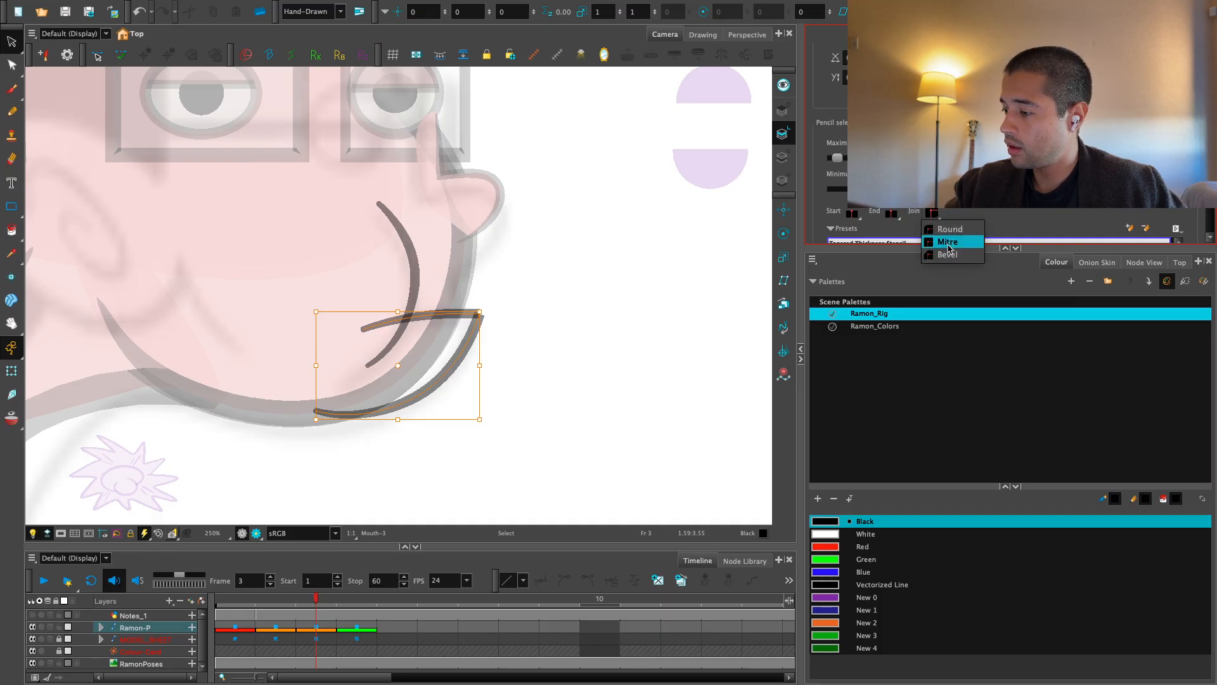
{"action": "left_click", "coordinate": [950, 242]}
{"action": "scroll", "coordinate": [831, 146], "scroll_direction": "up", "scroll_amount": 5}
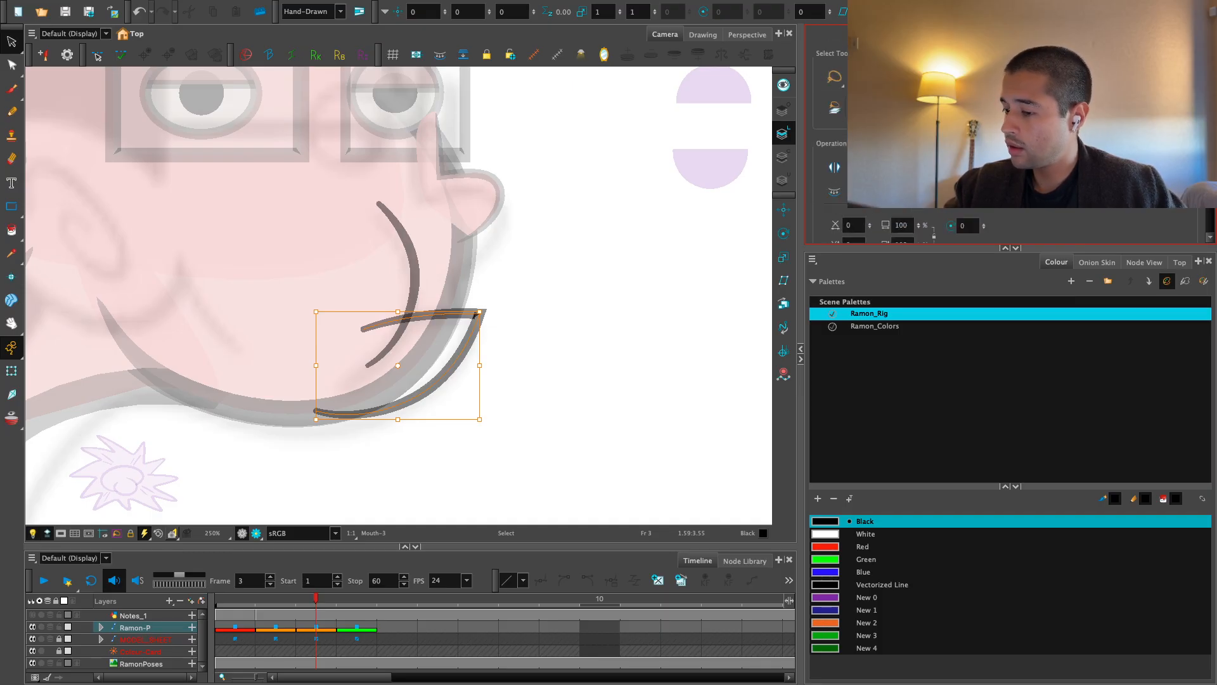
{"action": "left_click", "coordinate": [660, 314]}
Cut off the back end of the upper lip stroke behind the cheek crease with the Cutter
{"action": "key", "text": "1"}
{"action": "key", "text": "2"}
{"action": "key", "text": "t"}
{"action": "left_click_drag", "start_coordinate": [393, 303], "coordinate": [357, 347]}
{"action": "key", "text": "1"}
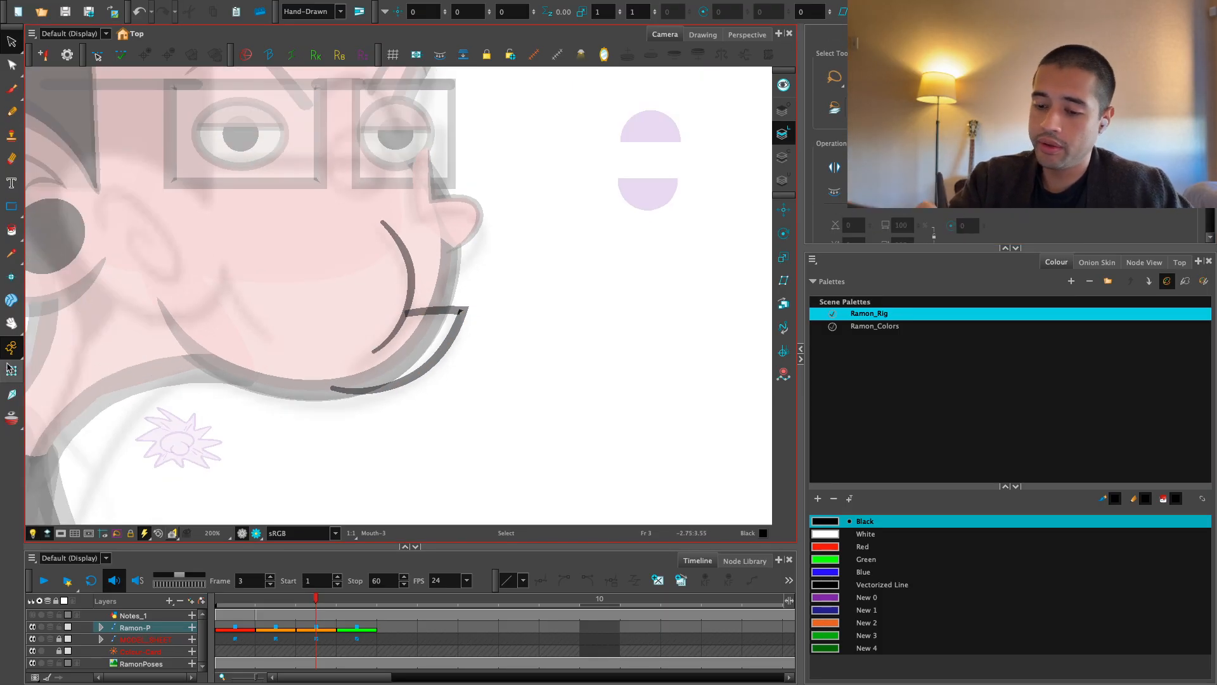
Select the nose with the Transform tool and scale it up to about 1.1
{"action": "left_click", "coordinate": [9, 369]}
{"action": "key", "text": "1"}
{"action": "left_click_drag", "start_coordinate": [557, 372], "coordinate": [584, 407]}
{"action": "key", "text": "2"}
{"action": "mouse_move", "coordinate": [555, 302]}
{"action": "left_mouse_down"}
{"action": "mouse_move", "coordinate": [521, 383]}
{"action": "mouse_move", "coordinate": [511, 367]}
{"action": "mouse_move", "coordinate": [445, 391]}
{"action": "left_mouse_up"}
{"action": "key", "text": "2"}
{"action": "key", "text": "2"}
{"action": "left_click", "coordinate": [458, 404]}
{"action": "key", "text": "1"}
{"action": "key", "text": "2"}
{"action": "left_click_drag", "start_coordinate": [499, 348], "coordinate": [484, 341]}
{"action": "left_click", "coordinate": [484, 341]}
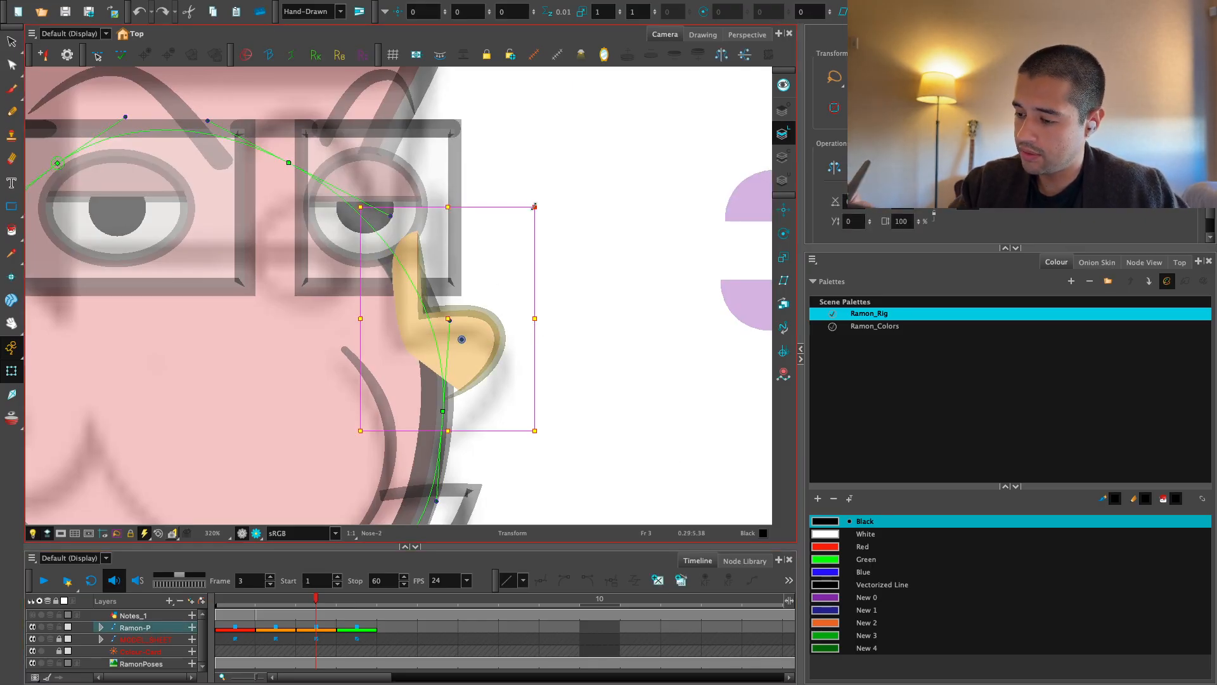
{"action": "left_click_drag", "start_coordinate": [534, 207], "coordinate": [542, 193]}
{"action": "left_click_drag", "start_coordinate": [484, 337], "coordinate": [478, 355]}
{"action": "key", "text": "ctrl+z"}
{"action": "left_click", "coordinate": [573, 415]}
Duplicate the nose drawing so frame 3 has its own version
{"action": "left_click", "coordinate": [492, 333]}
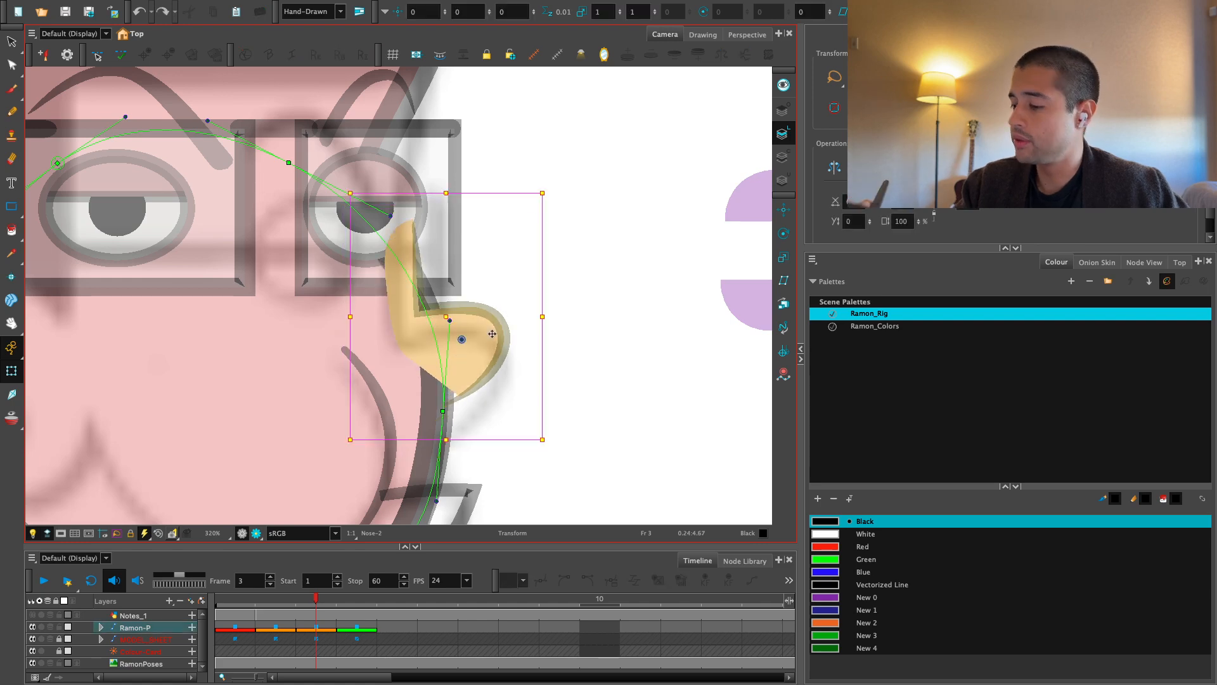
{"action": "left_click", "coordinate": [1167, 34]}
{"action": "left_click", "coordinate": [682, 580]}
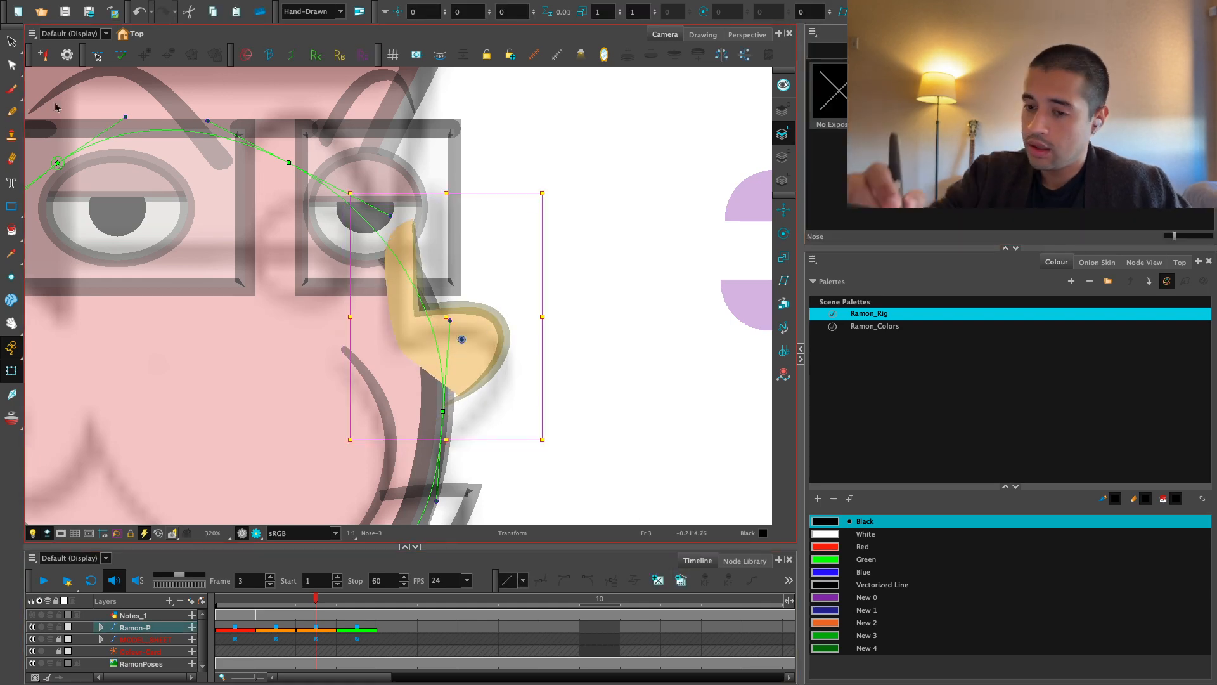
Pull the lower back edge of the nose downward with the Contour Editor so its shape extends further over the face
{"action": "left_click", "coordinate": [12, 65]}
{"action": "key", "text": "2"}
{"action": "left_click_drag", "start_coordinate": [535, 483], "coordinate": [507, 388]}
{"action": "key", "text": "2"}
{"action": "left_click", "coordinate": [560, 352]}
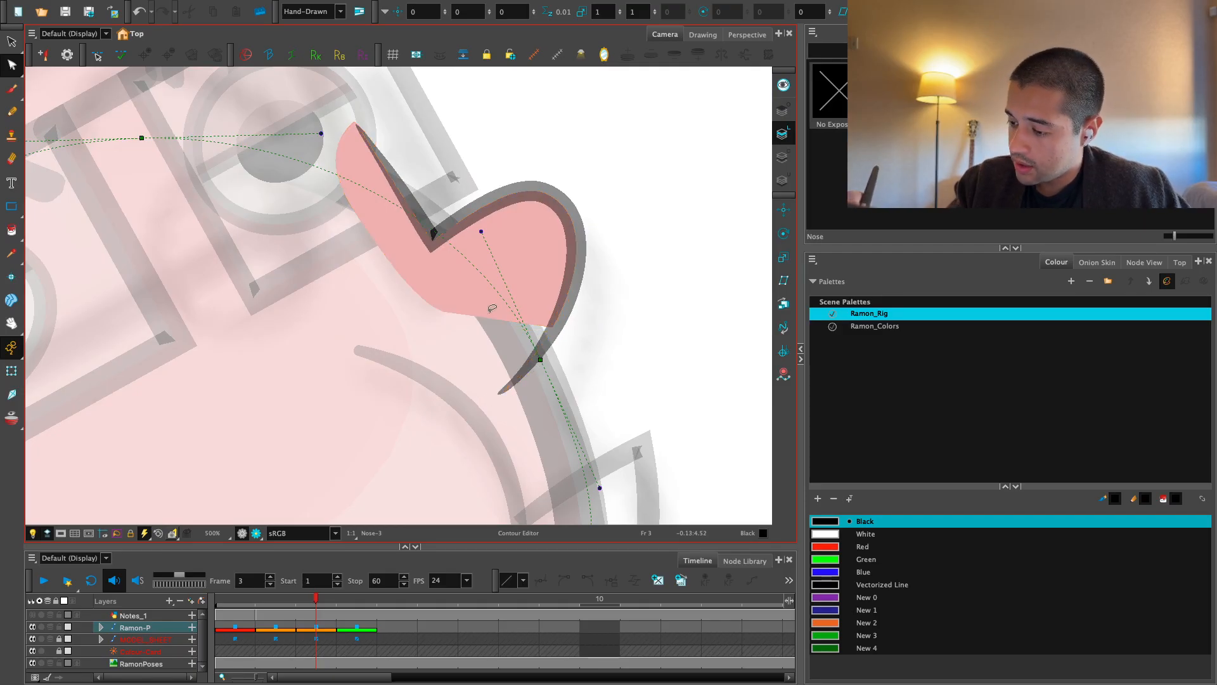
{"action": "left_click", "coordinate": [461, 317]}
{"action": "left_click_drag", "start_coordinate": [494, 378], "coordinate": [507, 409]}
{"action": "key", "text": "shift+x"}
{"action": "key", "text": "1"}
{"action": "key", "text": "1"}
Skew the top of the nose slightly backward with the Transform tool
{"action": "left_click", "coordinate": [11, 372]}
{"action": "key", "text": "1"}
{"action": "key", "text": "1"}
{"action": "key", "text": "1"}
{"action": "left_click", "coordinate": [548, 343]}
{"action": "key", "text": "2"}
{"action": "key", "text": "2"}
{"action": "key", "text": "2"}
{"action": "key", "text": "2"}
{"action": "left_click", "coordinate": [501, 342]}
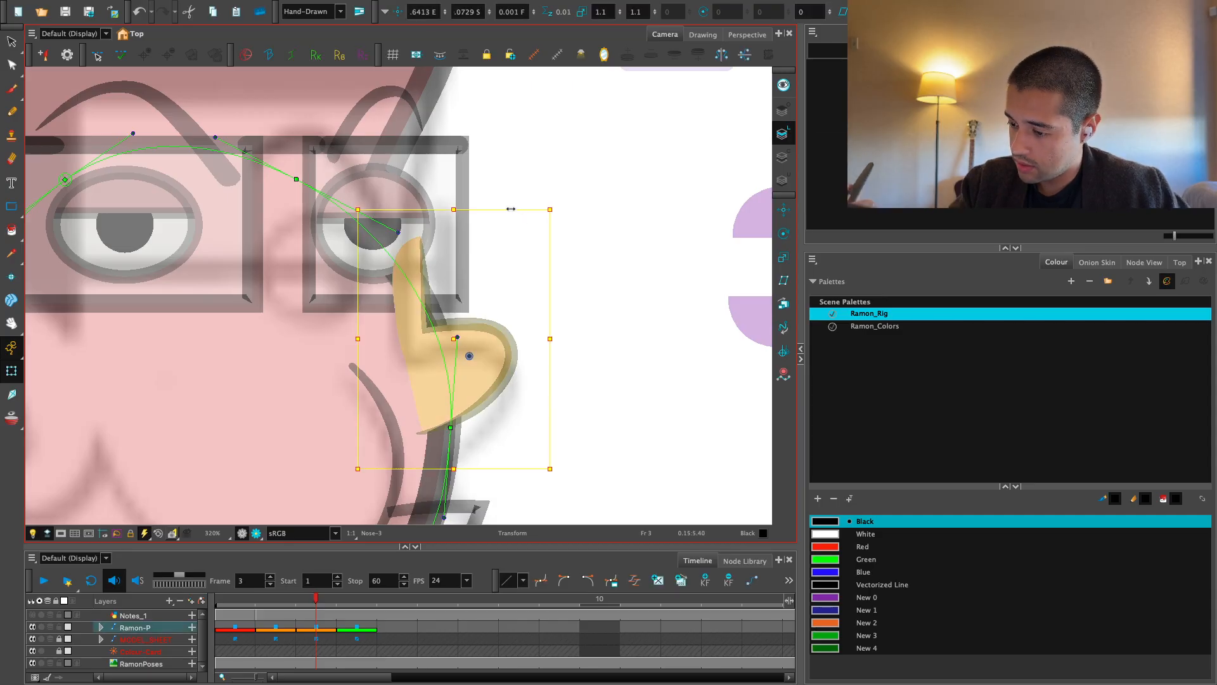
{"action": "left_click_drag", "start_coordinate": [511, 209], "coordinate": [504, 208]}
{"action": "left_click", "coordinate": [579, 380]}
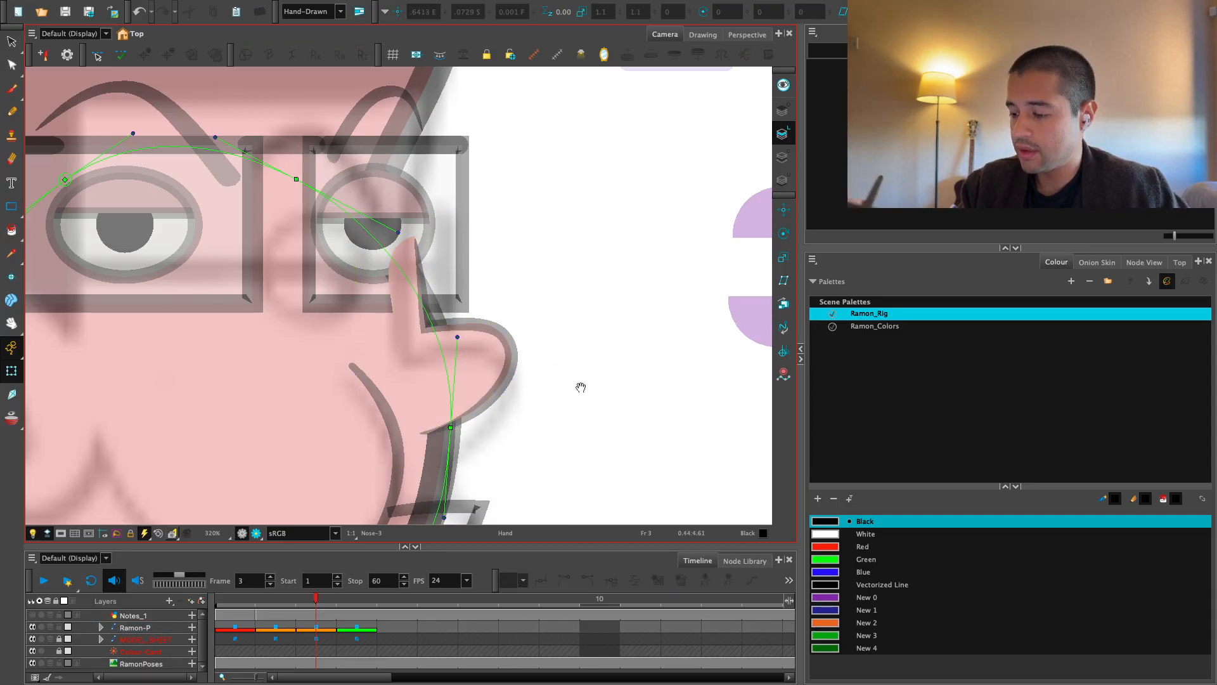
Select the far lens of the glasses and nudge it back in depth until it sits behind the eye and face
{"action": "key", "text": "1"}
{"action": "key", "text": "1"}
{"action": "left_click_drag", "start_coordinate": [576, 365], "coordinate": [584, 429]}
{"action": "key", "text": "2"}
{"action": "key", "text": "2"}
{"action": "left_click_drag", "start_coordinate": [513, 269], "coordinate": [523, 302]}
{"action": "key", "text": "1"}
{"action": "left_click", "coordinate": [485, 309]}
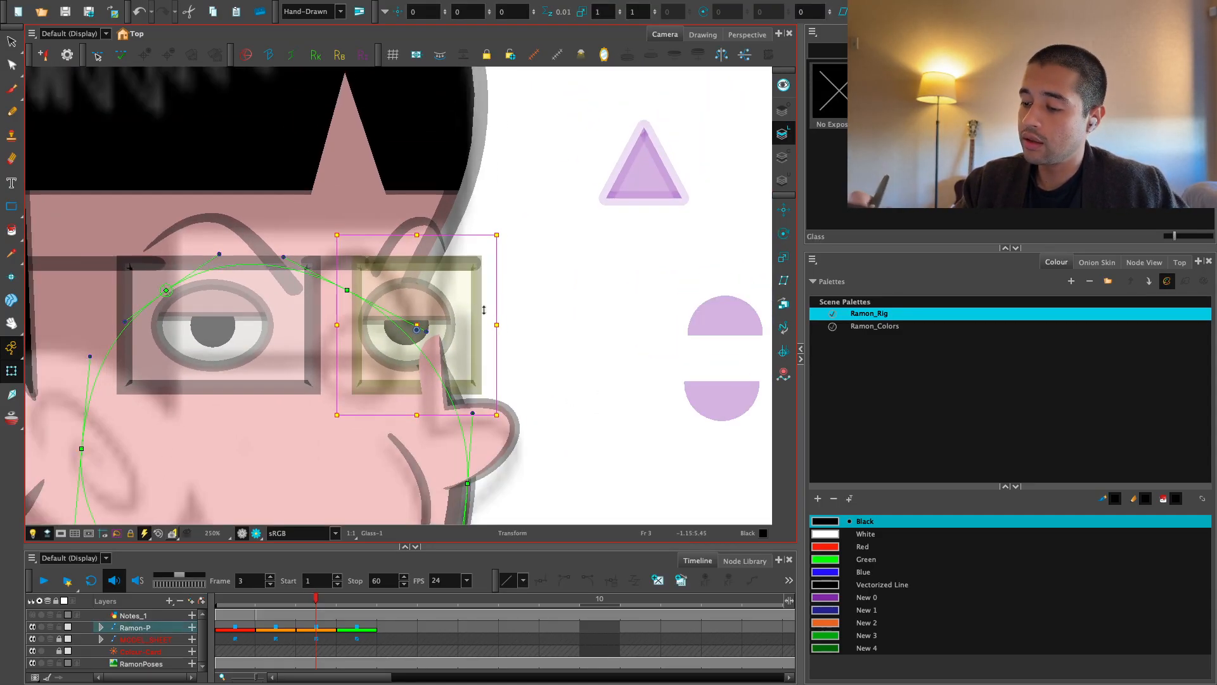
{"action": "key", "text": "b"}
{"action": "key", "text": "b"}
{"action": "key", "text": "b"}
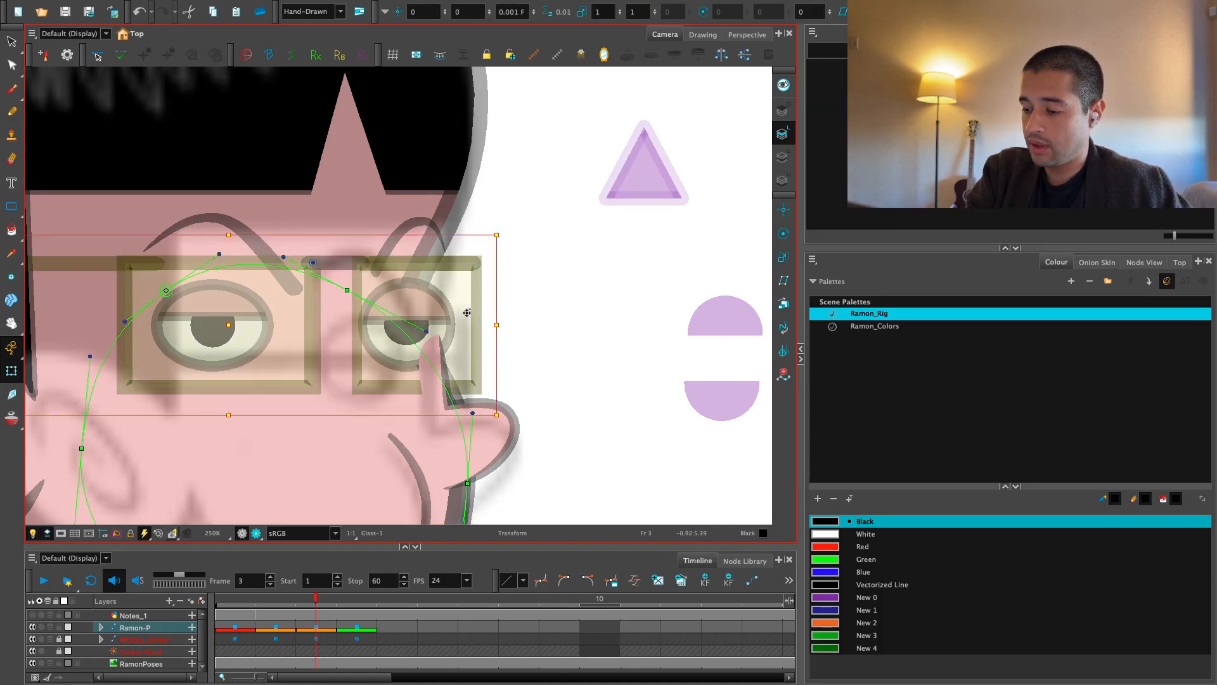
{"action": "key", "text": "shift+b"}
{"action": "key", "text": "alt+Up"}
{"action": "key", "text": "alt+Up"}
{"action": "key", "text": "alt+Up"}
{"action": "key", "text": "alt+Up"}
{"action": "key", "text": "alt+Up"}
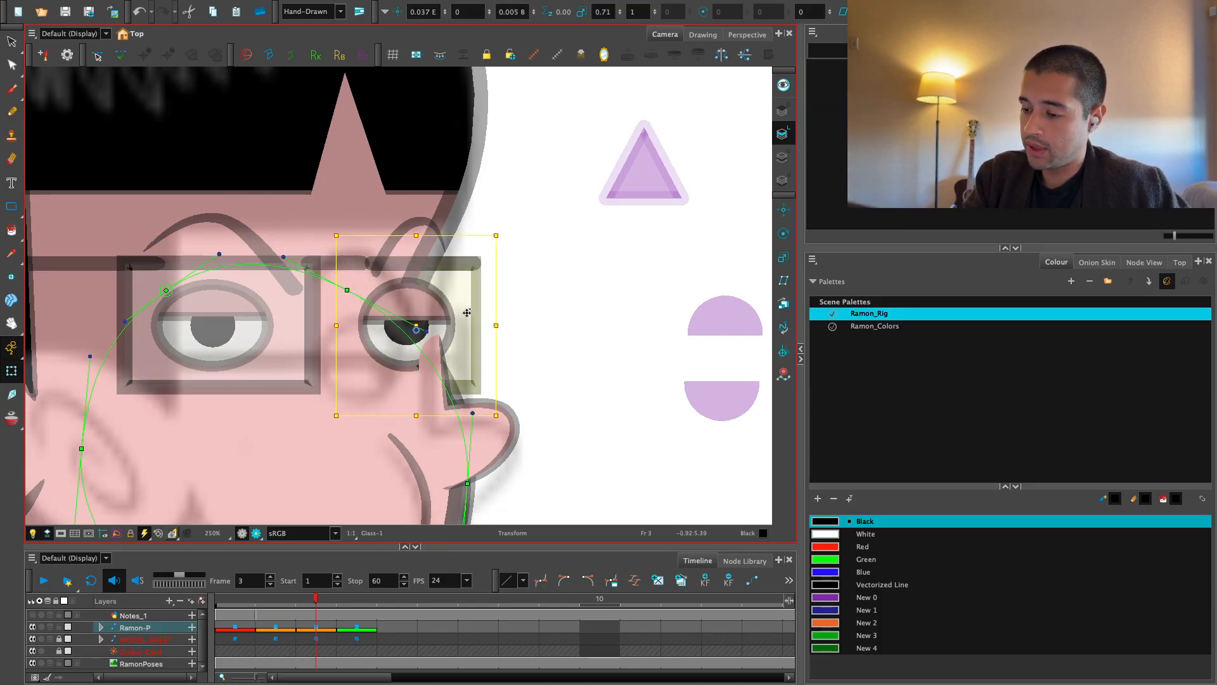
{"action": "key", "text": "alt+Up"}
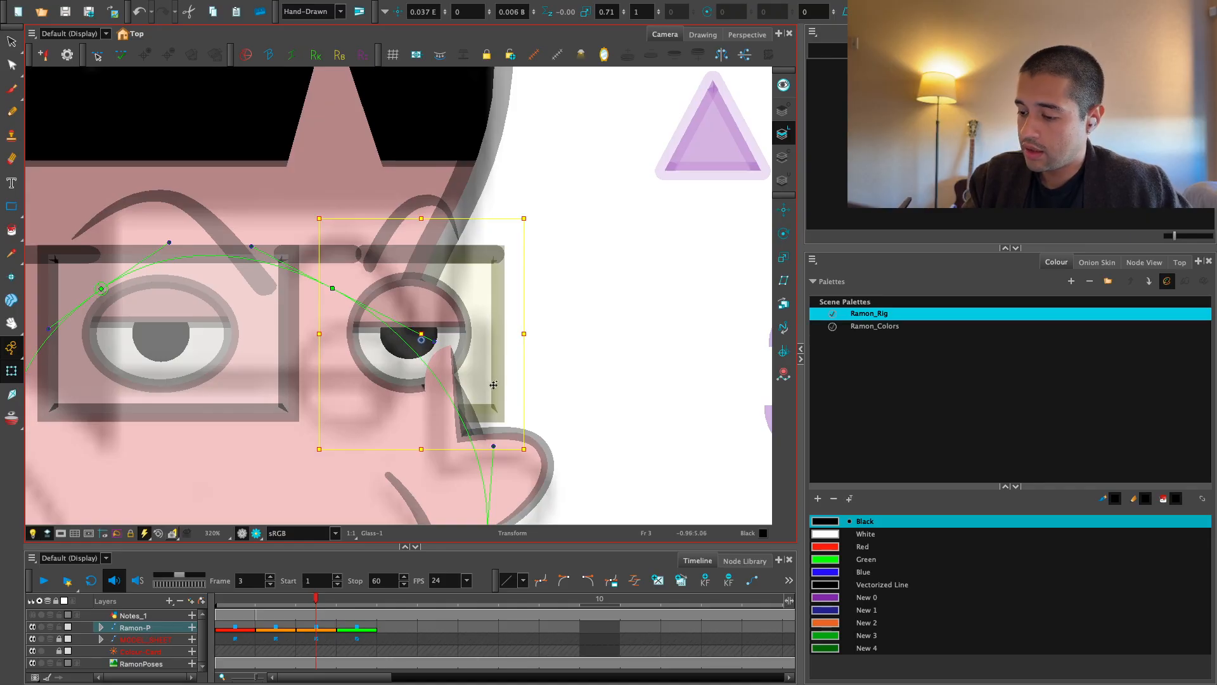
Slide the far lens and its Glass_SideLine bar backward so they are hidden behind the face
{"action": "left_click_drag", "start_coordinate": [493, 385], "coordinate": [396, 384]}
{"action": "left_click", "coordinate": [494, 254]}
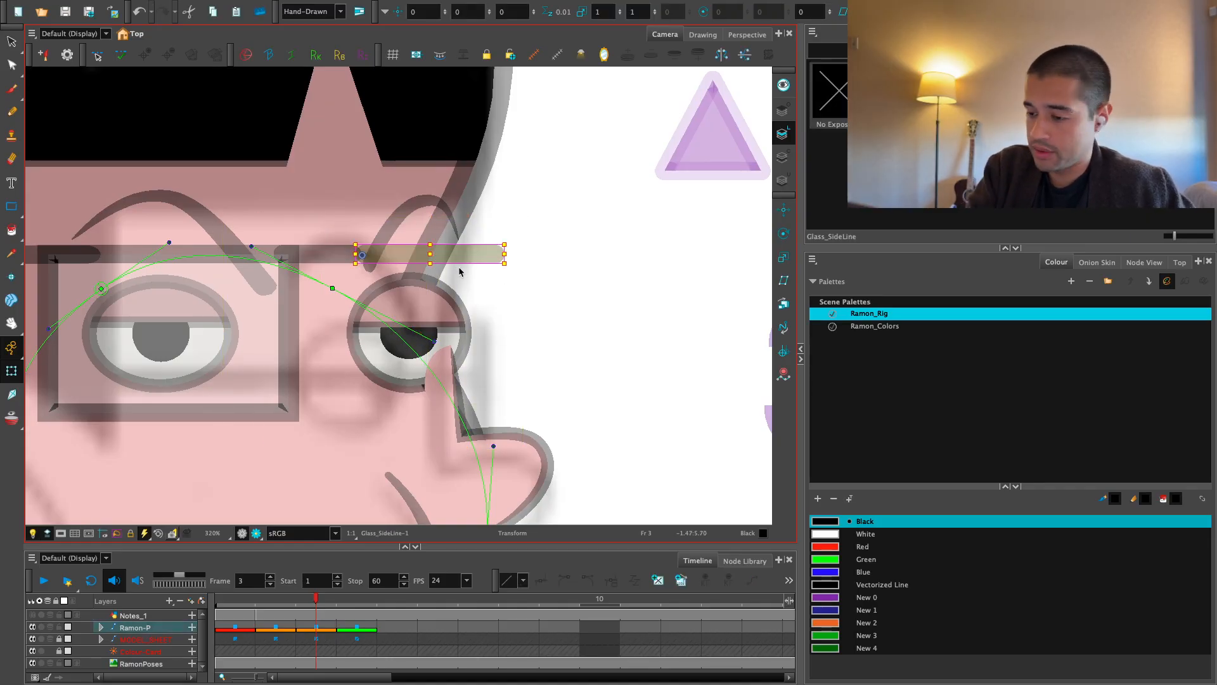
{"action": "left_click_drag", "start_coordinate": [479, 255], "coordinate": [403, 252]}
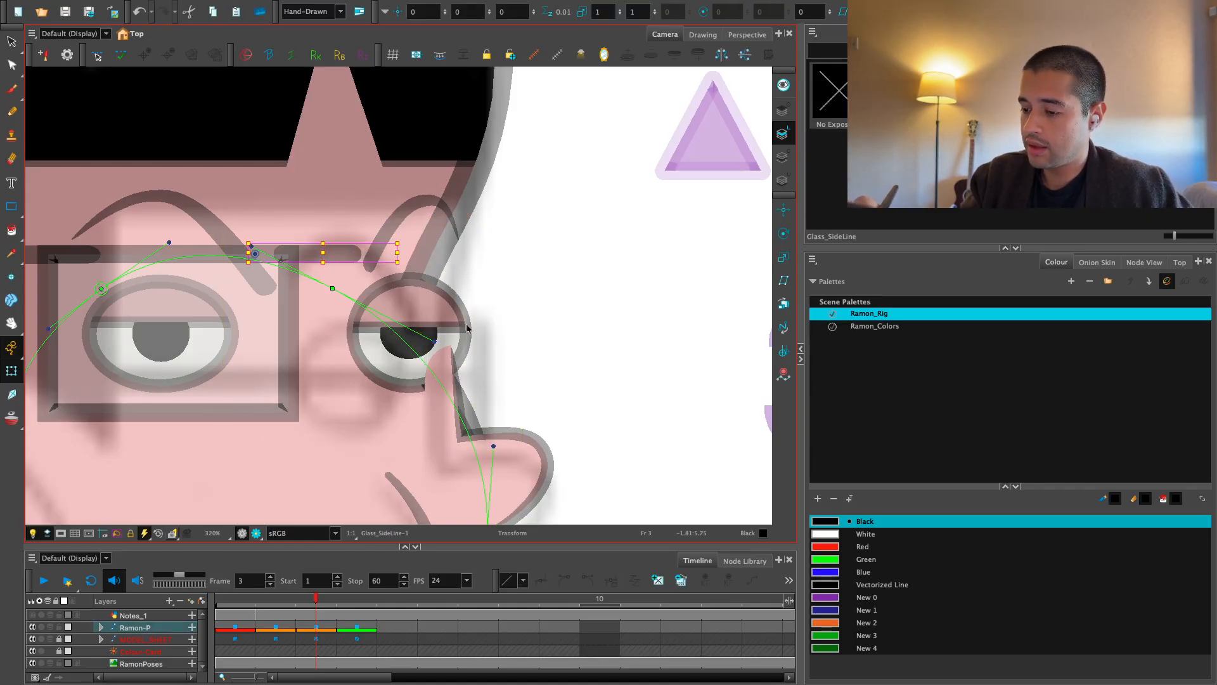
Nudge the far eye and its brow back in depth and slide them backward until they are hidden behind the face
{"action": "left_click", "coordinate": [468, 328]}
{"action": "key", "text": "Escape"}
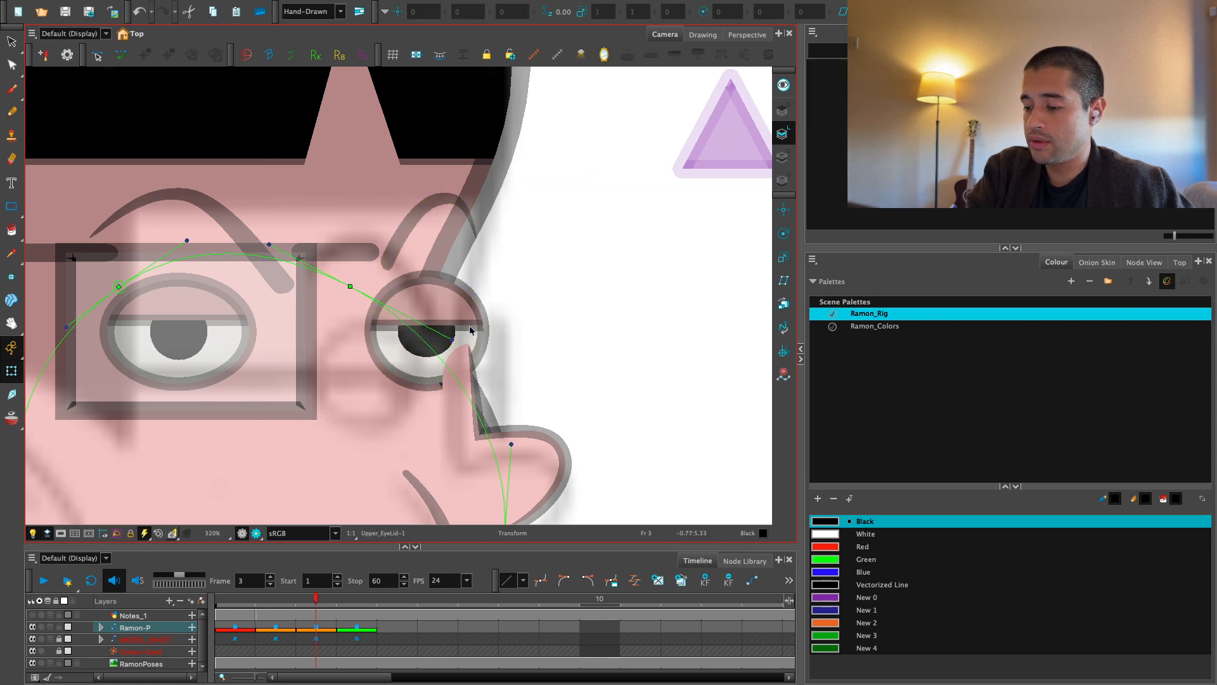
{"action": "left_click", "coordinate": [471, 328]}
{"action": "key", "text": "b"}
{"action": "key", "text": "alt+Up"}
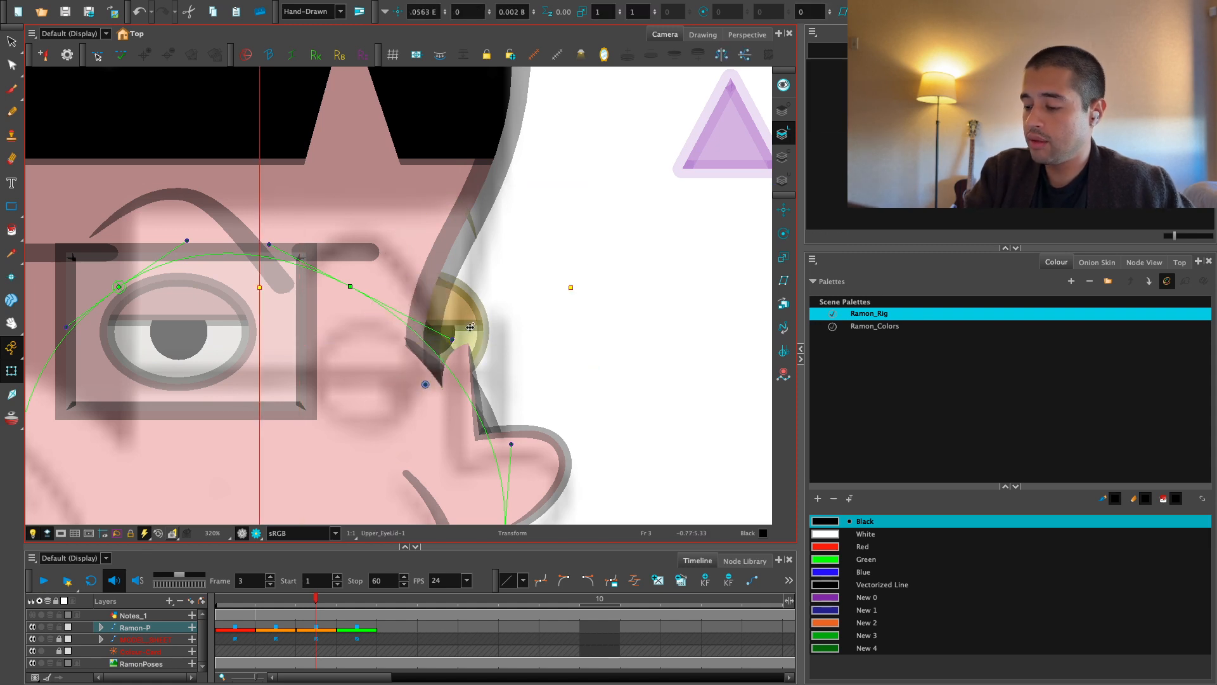
{"action": "left_click_drag", "start_coordinate": [468, 328], "coordinate": [353, 356]}
{"action": "left_click", "coordinate": [497, 307]}
{"action": "key", "text": "1"}
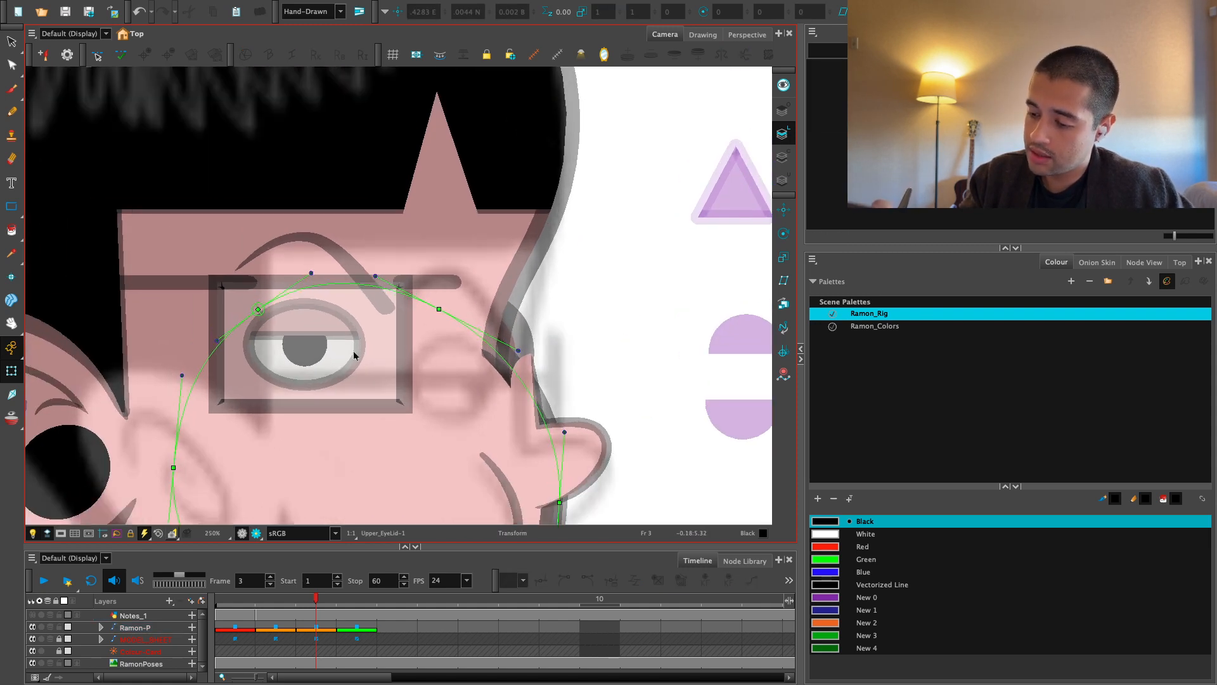
Select the whole glasses group, nudge it forward in depth and slide it toward the front of the face
{"action": "left_click", "coordinate": [386, 334]}
{"action": "key", "text": "b"}
{"action": "key", "text": "b"}
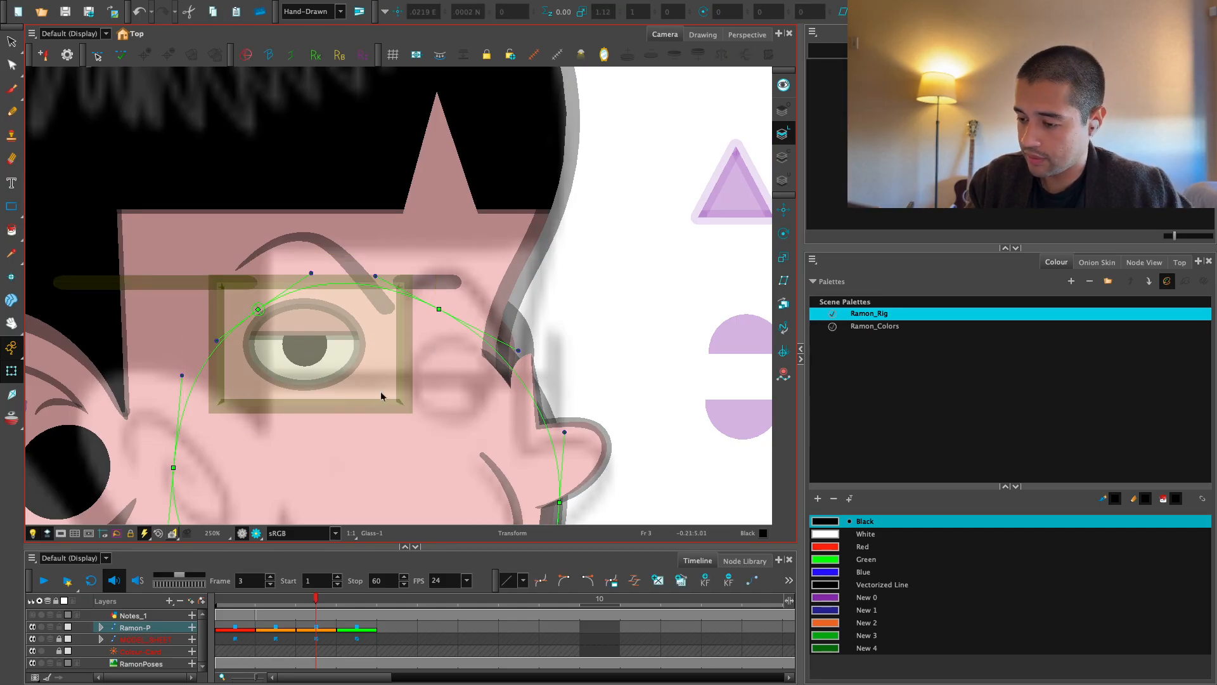
{"action": "key", "text": "alt+Down"}
{"action": "left_click_drag", "start_coordinate": [381, 397], "coordinate": [590, 388]}
{"action": "left_click", "coordinate": [721, 230]}
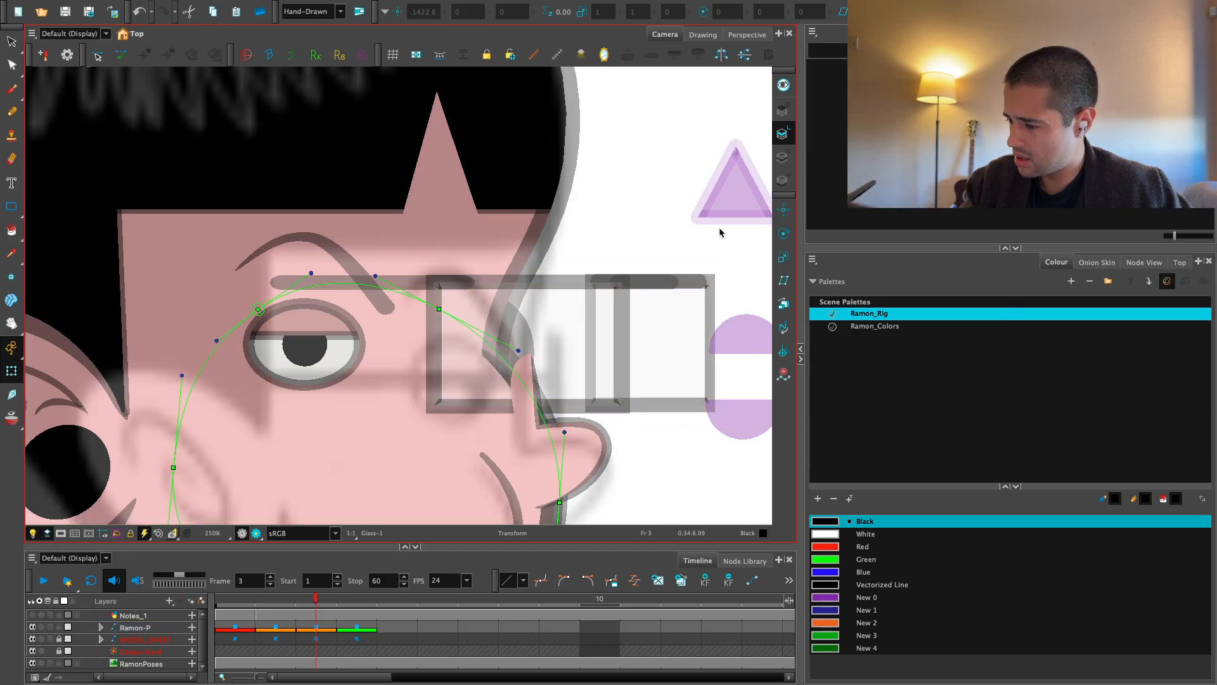
Slide the far lens, its side bar and the Glass_MiddelLine bridge backward so they are hidden behind the face
{"action": "left_click_drag", "start_coordinate": [702, 352], "coordinate": [497, 362]}
{"action": "left_click_drag", "start_coordinate": [695, 286], "coordinate": [553, 308]}
{"action": "left_click", "coordinate": [471, 285]}
{"action": "left_click", "coordinate": [570, 313]}
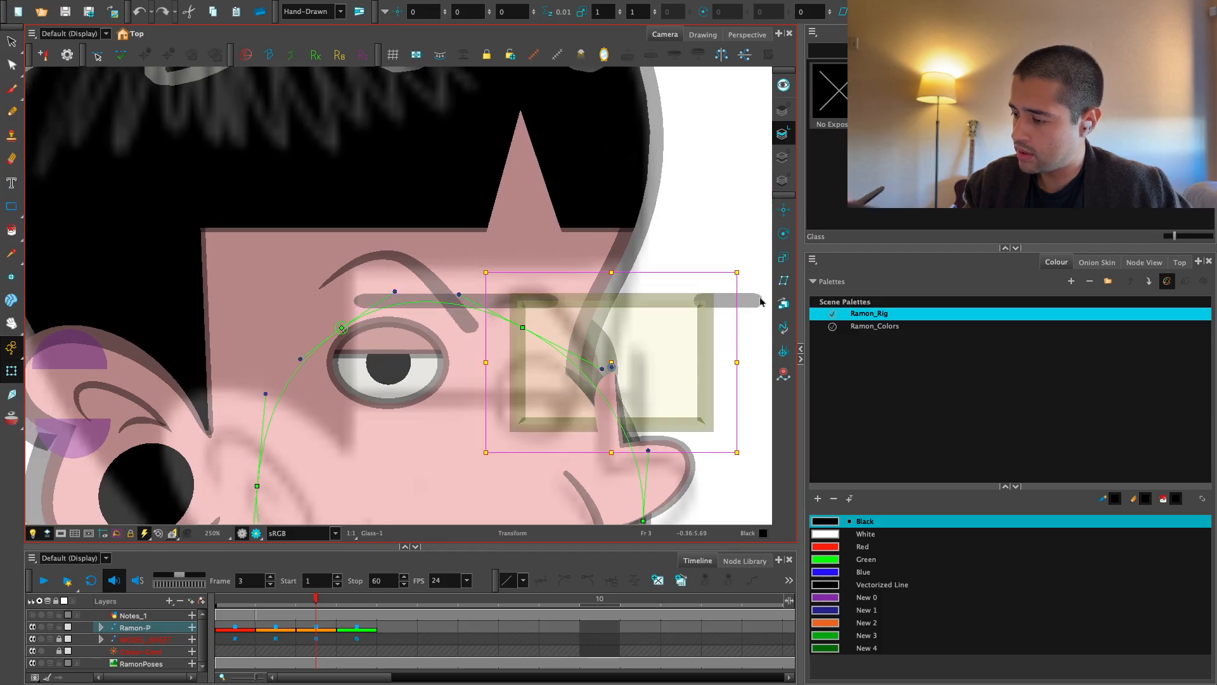
{"action": "left_click", "coordinate": [762, 302]}
{"action": "left_click_drag", "start_coordinate": [762, 302], "coordinate": [589, 308]}
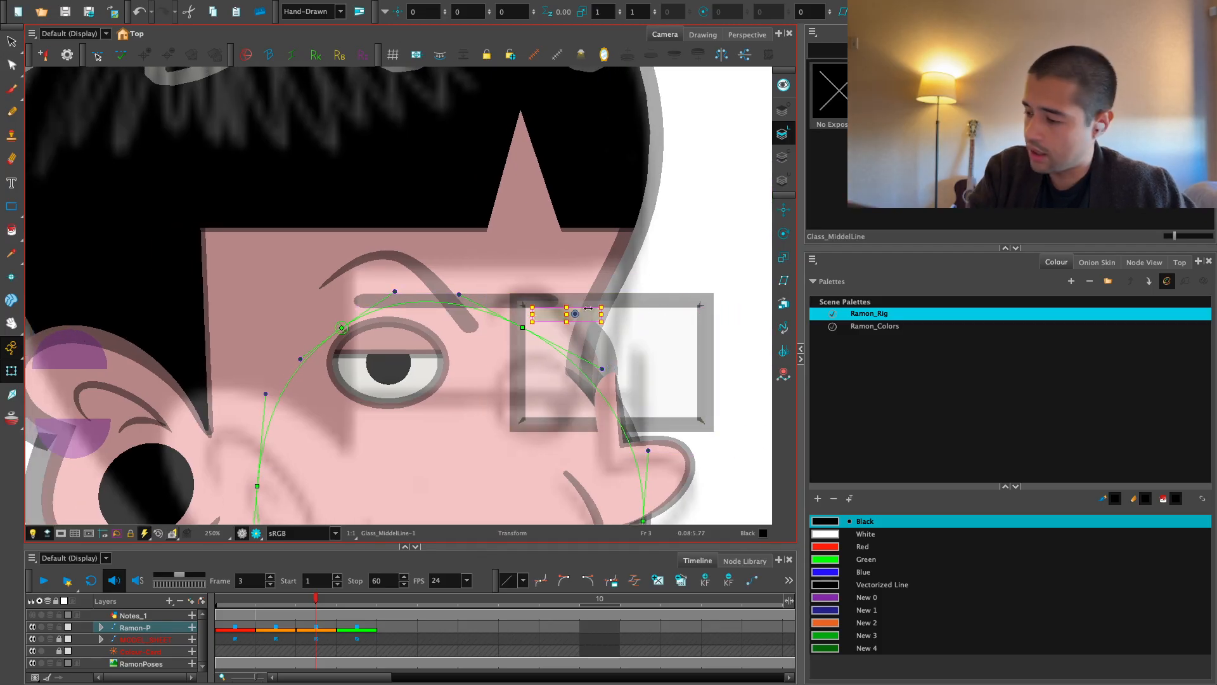
Try to narrow the near lens of the glasses horizontally
{"action": "left_click", "coordinate": [704, 332]}
{"action": "left_click_drag", "start_coordinate": [737, 363], "coordinate": [620, 364]}
{"action": "key", "text": "super+z"}
{"action": "scroll", "coordinate": [734, 361], "scroll_direction": "right", "scroll_amount": 5}
{"action": "scroll", "coordinate": [735, 360], "scroll_direction": "down", "scroll_amount": 1}
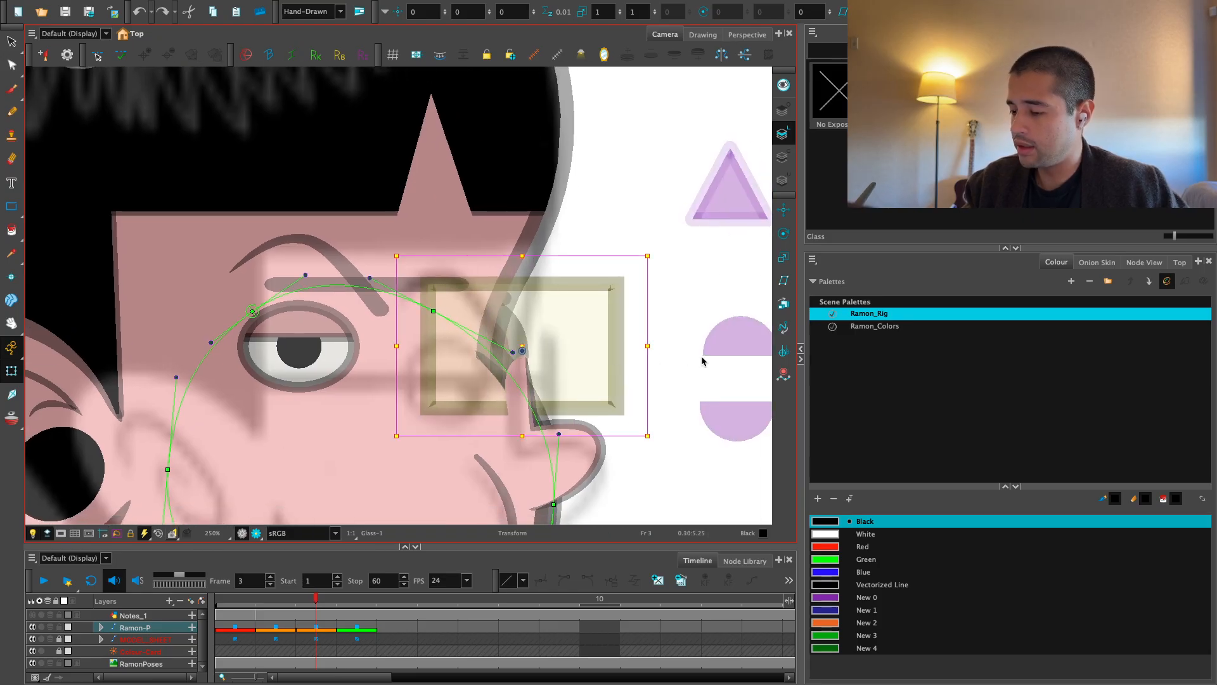
Create an empty drawing for the near lens at frame 3 and draw a vertical black line as its side view
{"action": "left_click", "coordinate": [658, 581]}
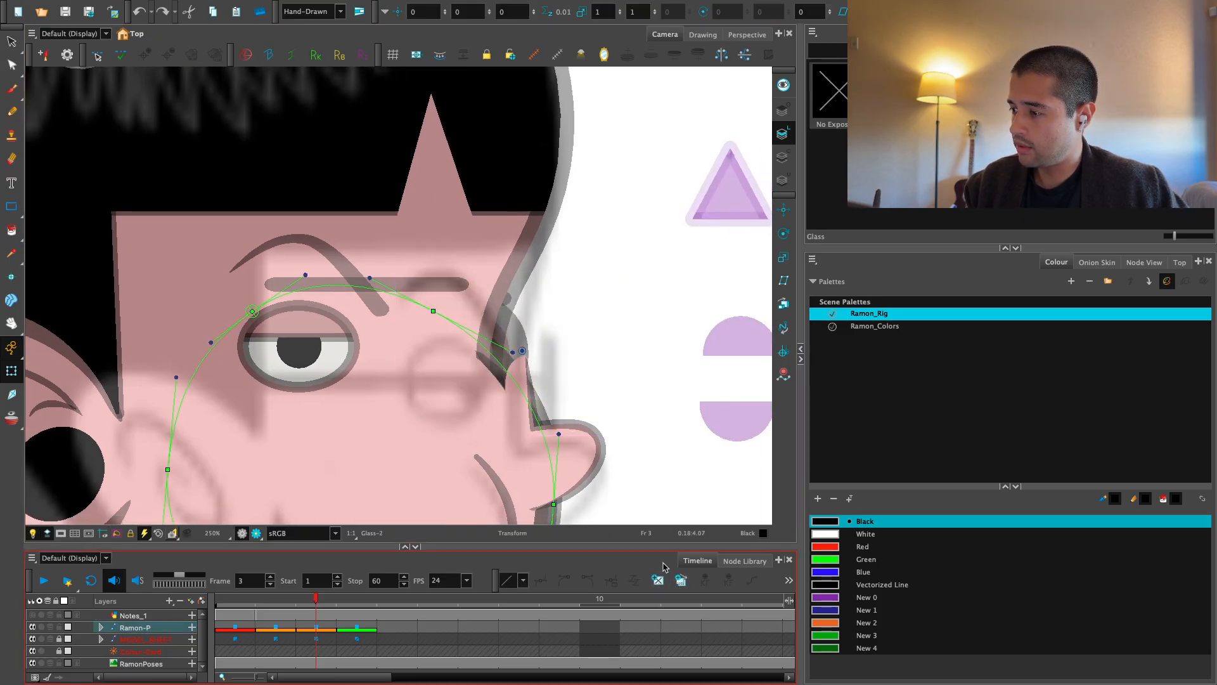
{"action": "left_click", "coordinate": [11, 206]}
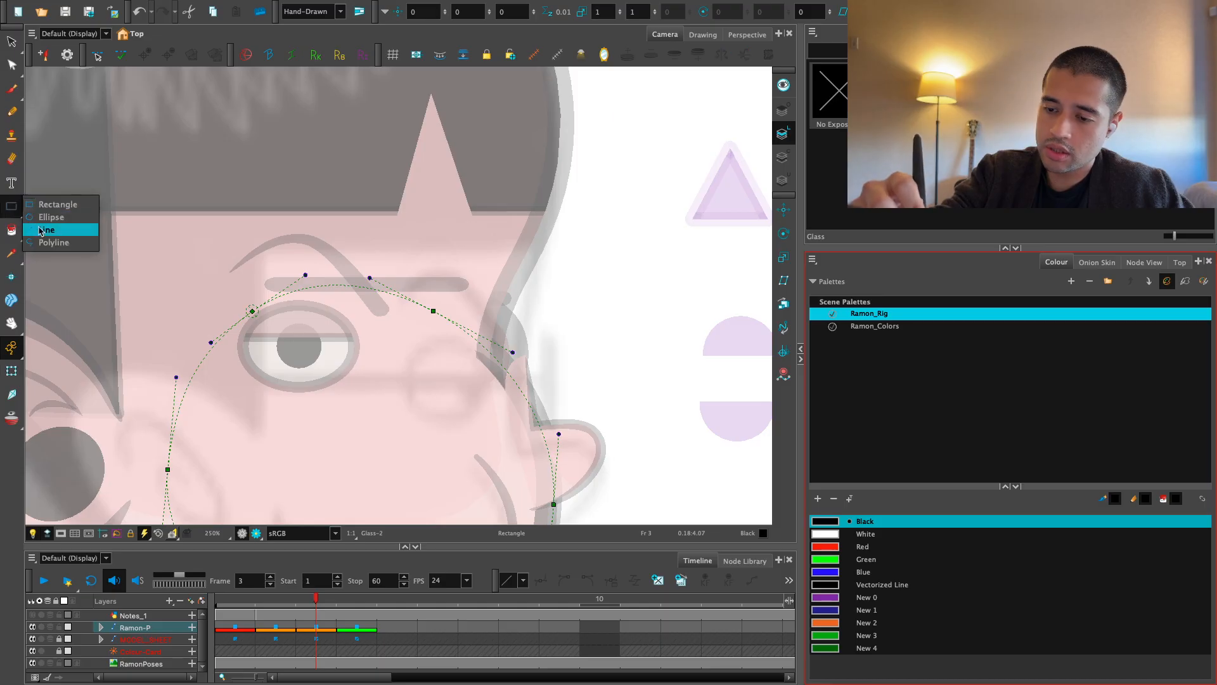
{"action": "left_click", "coordinate": [55, 228]}
{"action": "left_click_drag", "start_coordinate": [584, 271], "coordinate": [584, 400]}
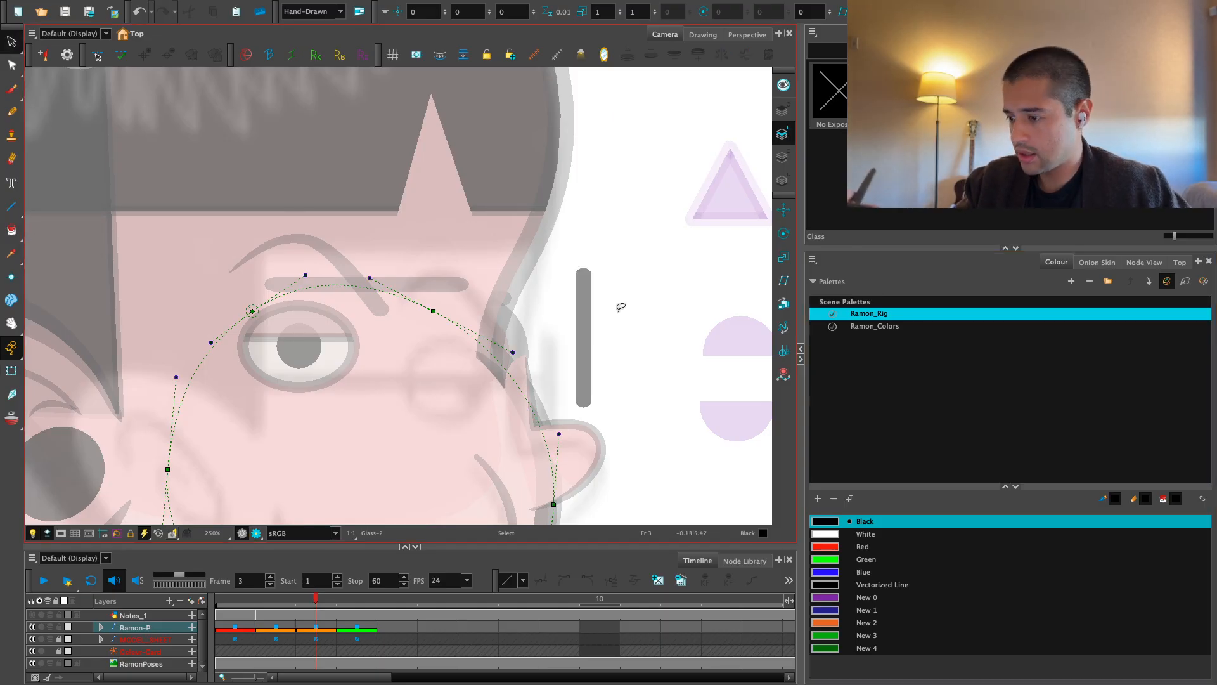
Move the vertical lens line back until it stands just in front of the nose bridge
{"action": "scroll", "coordinate": [564, 356], "scroll_direction": "up", "scroll_amount": 1}
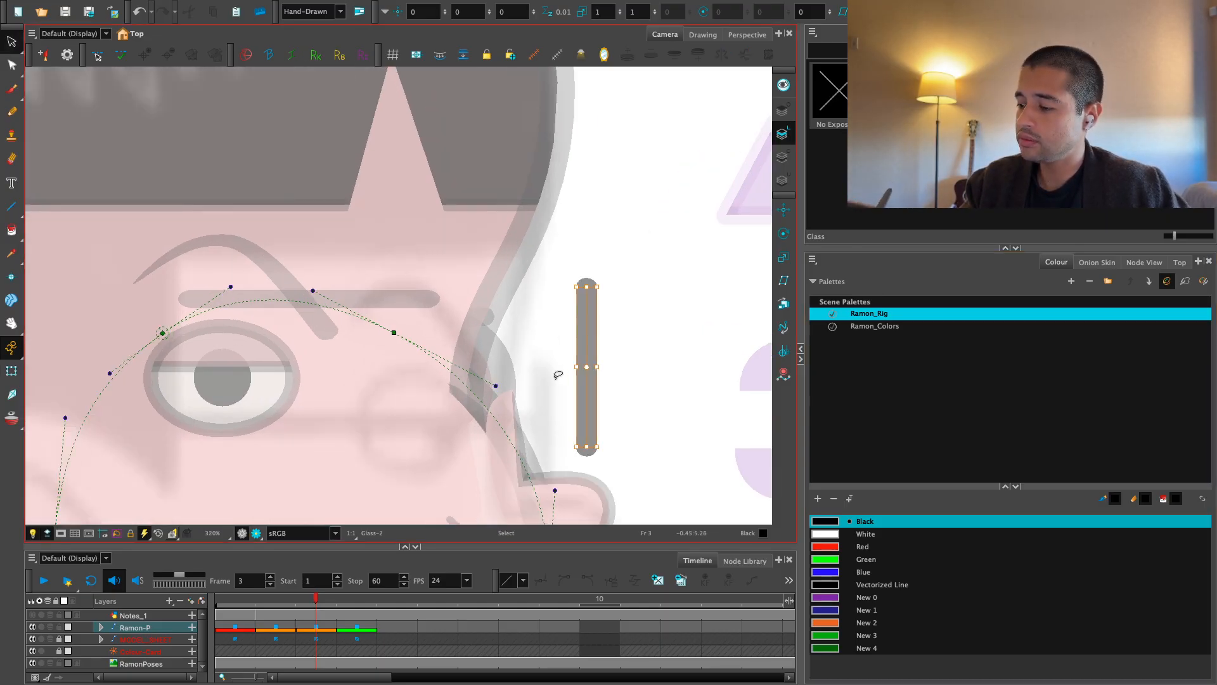
{"action": "scroll", "coordinate": [479, 309], "scroll_direction": "down", "scroll_amount": 1}
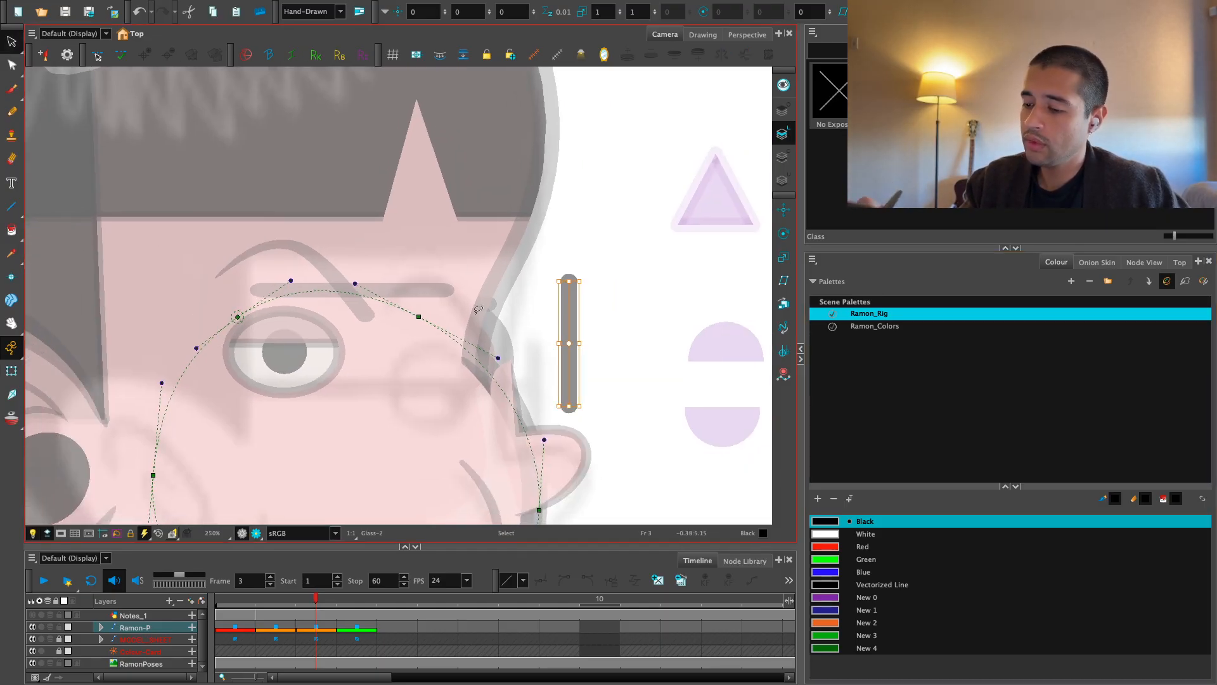
{"action": "left_click", "coordinate": [12, 371]}
{"action": "key", "text": "alt+s"}
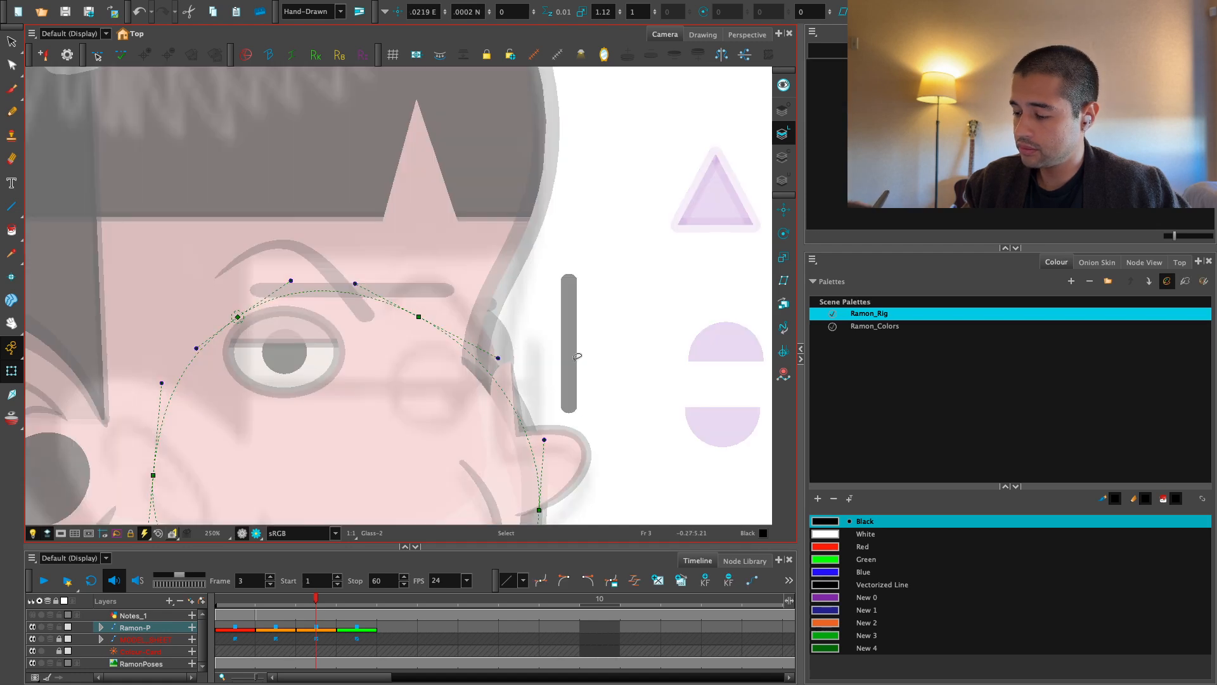
{"action": "left_click_drag", "start_coordinate": [503, 363], "coordinate": [499, 363]}
{"action": "key", "text": "shift+t"}
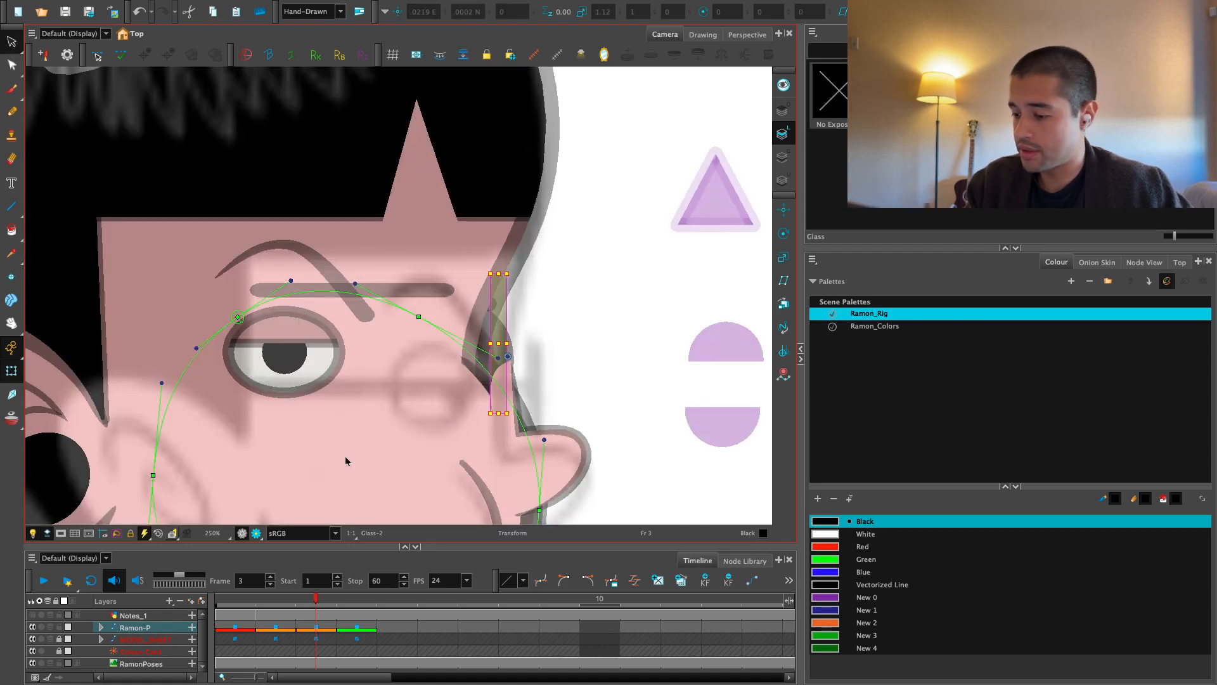
{"action": "key", "text": "alt+s"}
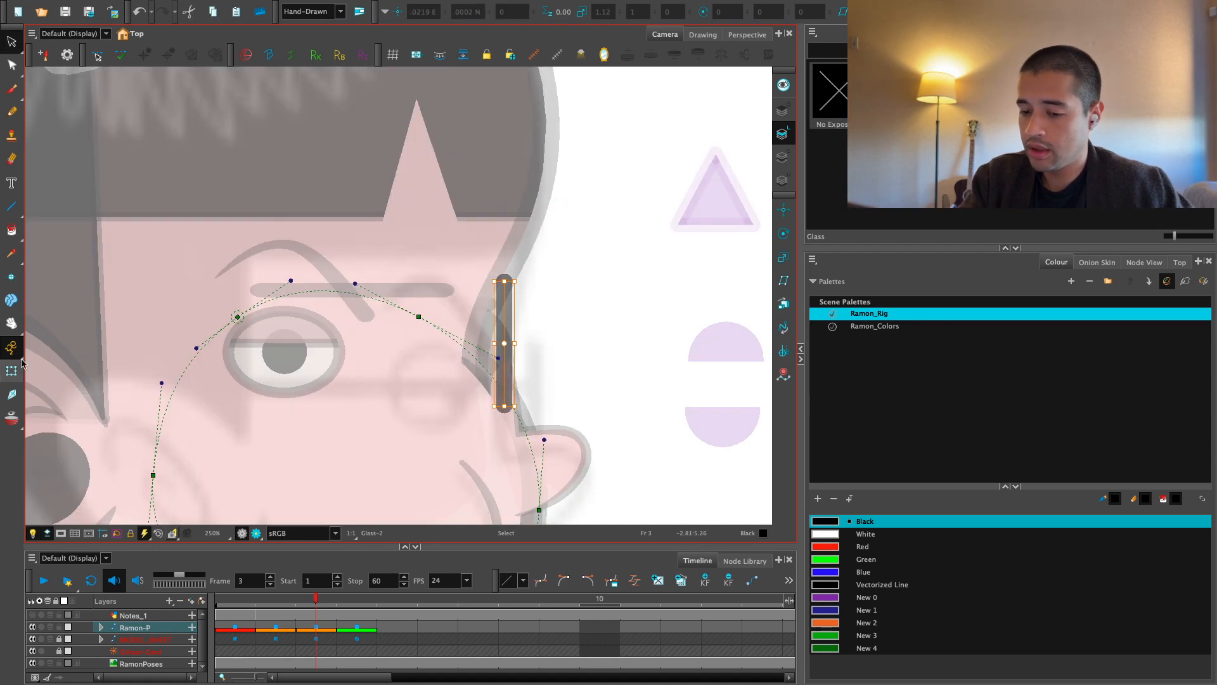
{"action": "left_click", "coordinate": [18, 365]}
{"action": "left_click_drag", "start_coordinate": [506, 351], "coordinate": [546, 349]}
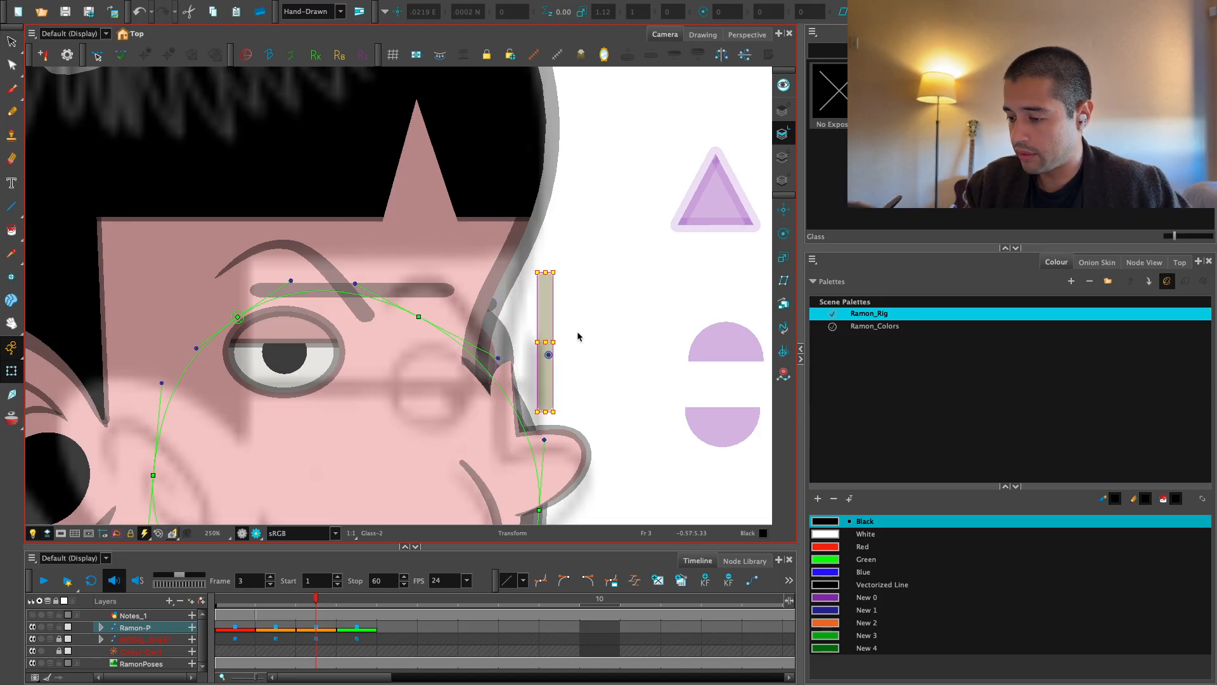
Stretch the near Glass_SideLine bar and shift it forward so its front end meets the vertical lens line
{"action": "left_click", "coordinate": [578, 334]}
{"action": "left_click", "coordinate": [448, 291]}
{"action": "left_click_drag", "start_coordinate": [470, 295], "coordinate": [476, 289]}
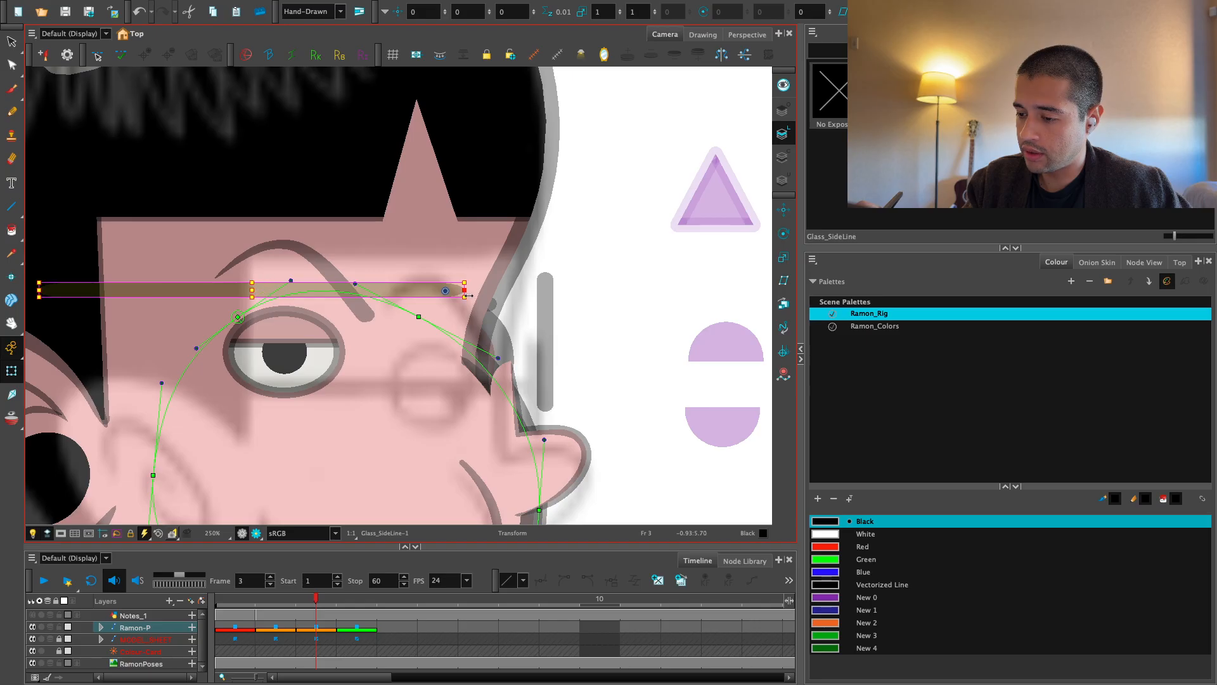
{"action": "left_click_drag", "start_coordinate": [439, 291], "coordinate": [498, 300]}
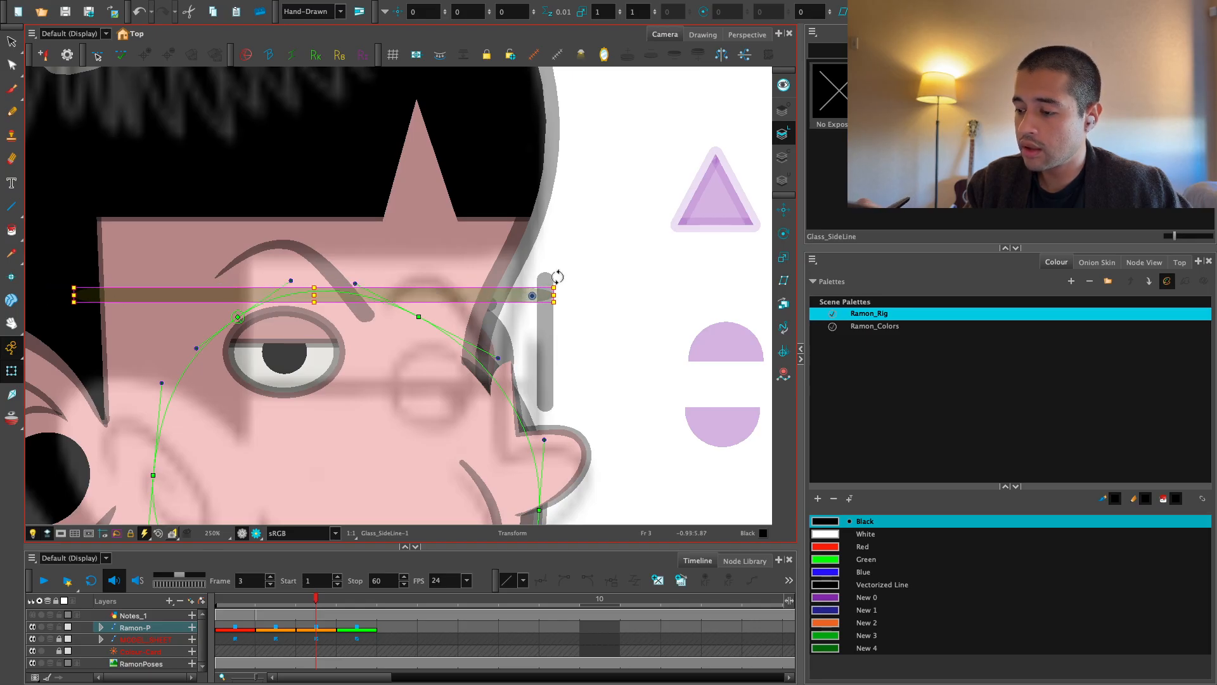
{"action": "left_click", "coordinate": [573, 299]}
Select the near eye together with its brow and slide both horizontally toward the front of the face
{"action": "key", "text": "1"}
{"action": "key", "text": "1"}
{"action": "left_click_drag", "start_coordinate": [475, 341], "coordinate": [489, 353]}
{"action": "key", "text": "2"}
{"action": "key", "text": "2"}
{"action": "left_click", "coordinate": [348, 404]}
{"action": "key", "text": "b"}
{"action": "key", "text": "b"}
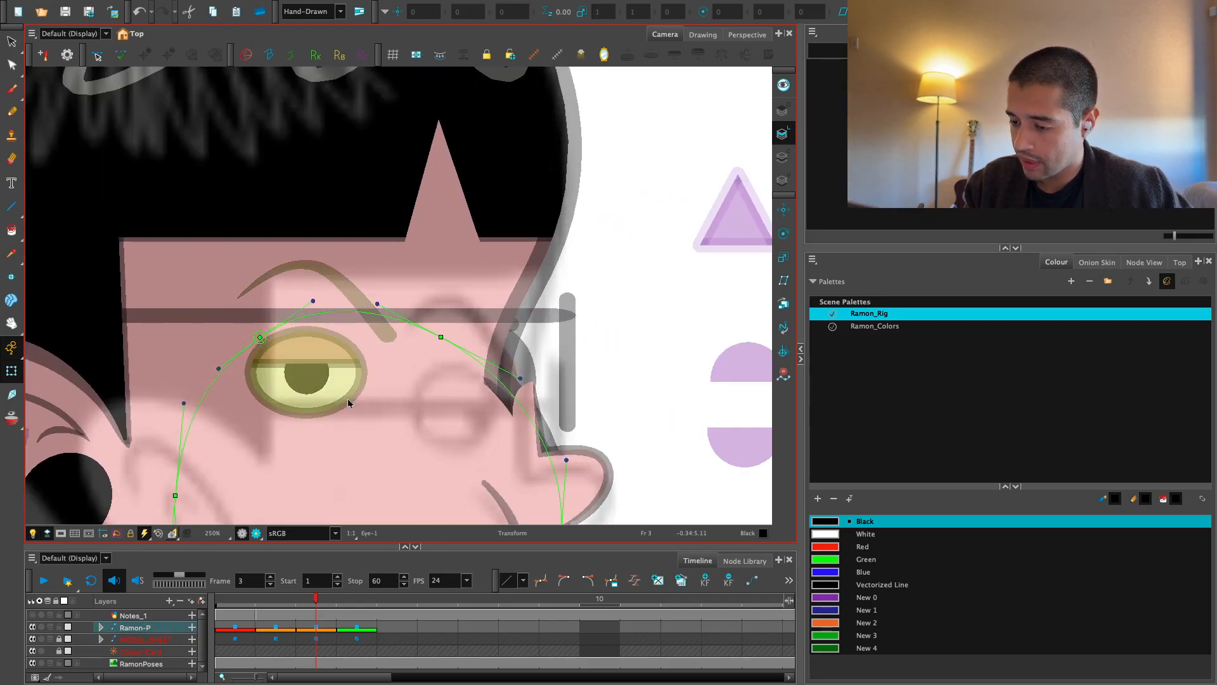
{"action": "left_click", "coordinate": [344, 398]}
{"action": "left_click_drag", "start_coordinate": [341, 396], "coordinate": [477, 396]}
{"action": "key", "text": "comma"}
{"action": "key", "text": "period"}
Narrow the near eye horizontally into an upright oval that suits the profile view
{"action": "key", "text": "1"}
{"action": "key", "text": "1"}
{"action": "key", "text": "1"}
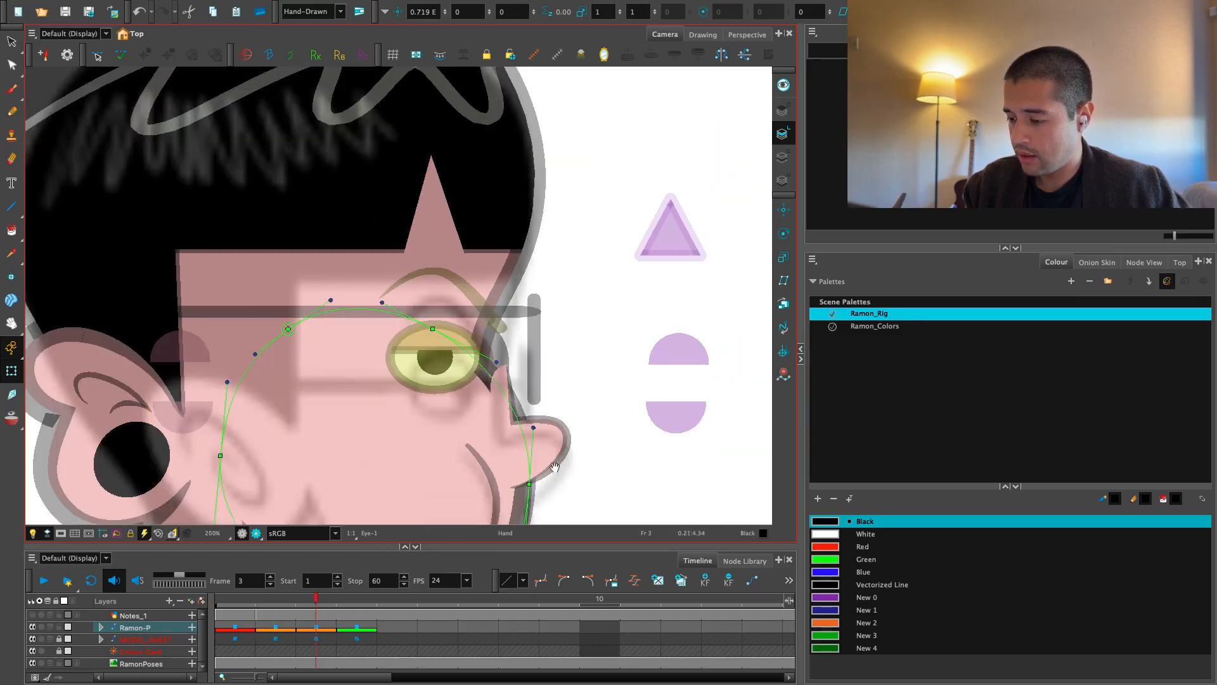
{"action": "left_click_drag", "start_coordinate": [560, 466], "coordinate": [574, 432]}
{"action": "key", "text": "comma"}
{"action": "key", "text": "period"}
{"action": "key", "text": "2"}
{"action": "key", "text": "2"}
{"action": "key", "text": "2"}
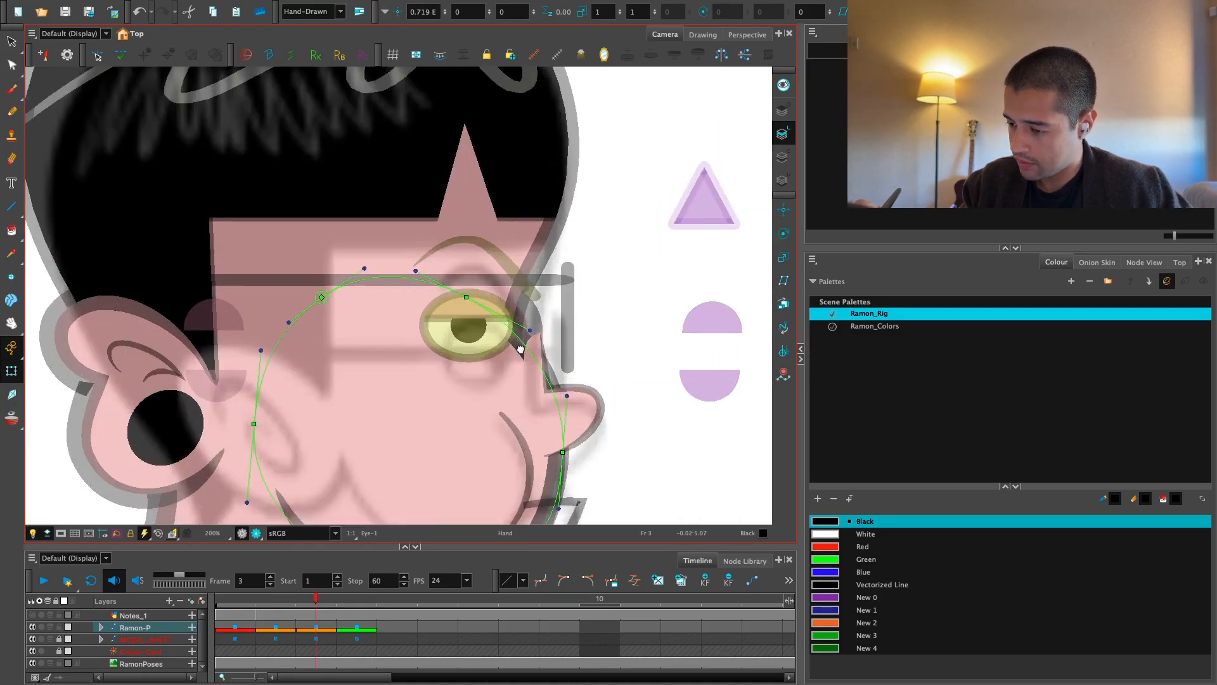
{"action": "left_click", "coordinate": [523, 372]}
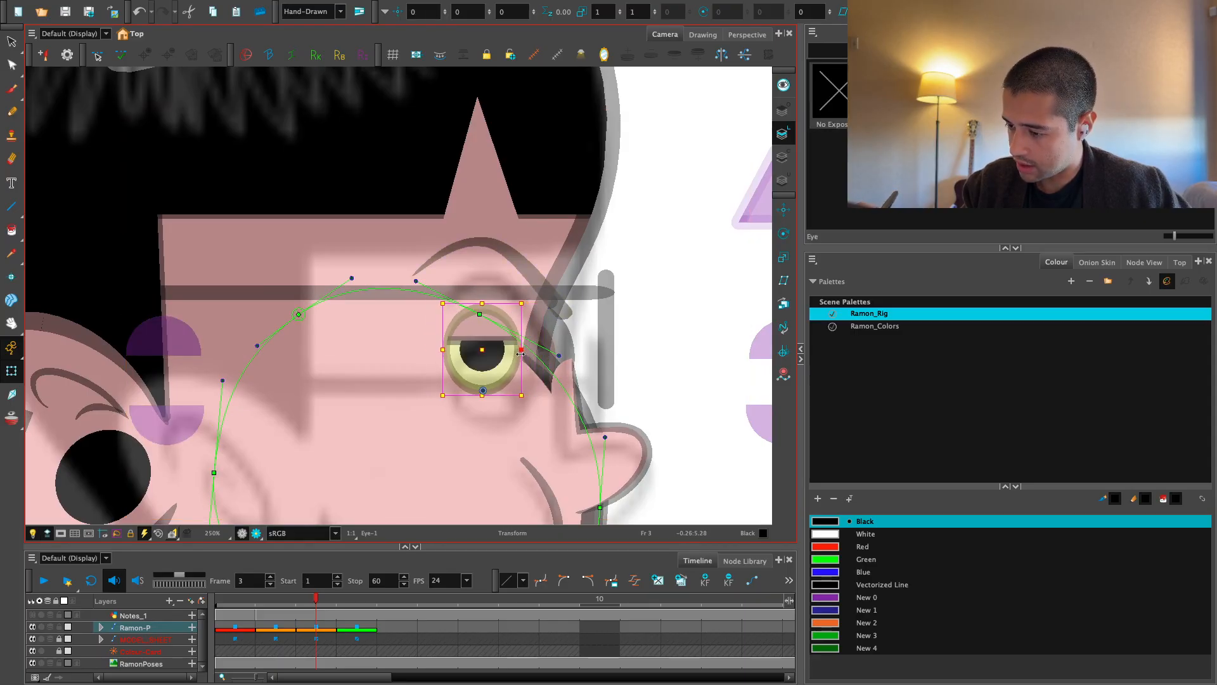
Narrow the pupil and shift it forward against the front edge of the eye
{"action": "key", "text": "2"}
{"action": "left_click", "coordinate": [520, 367]}
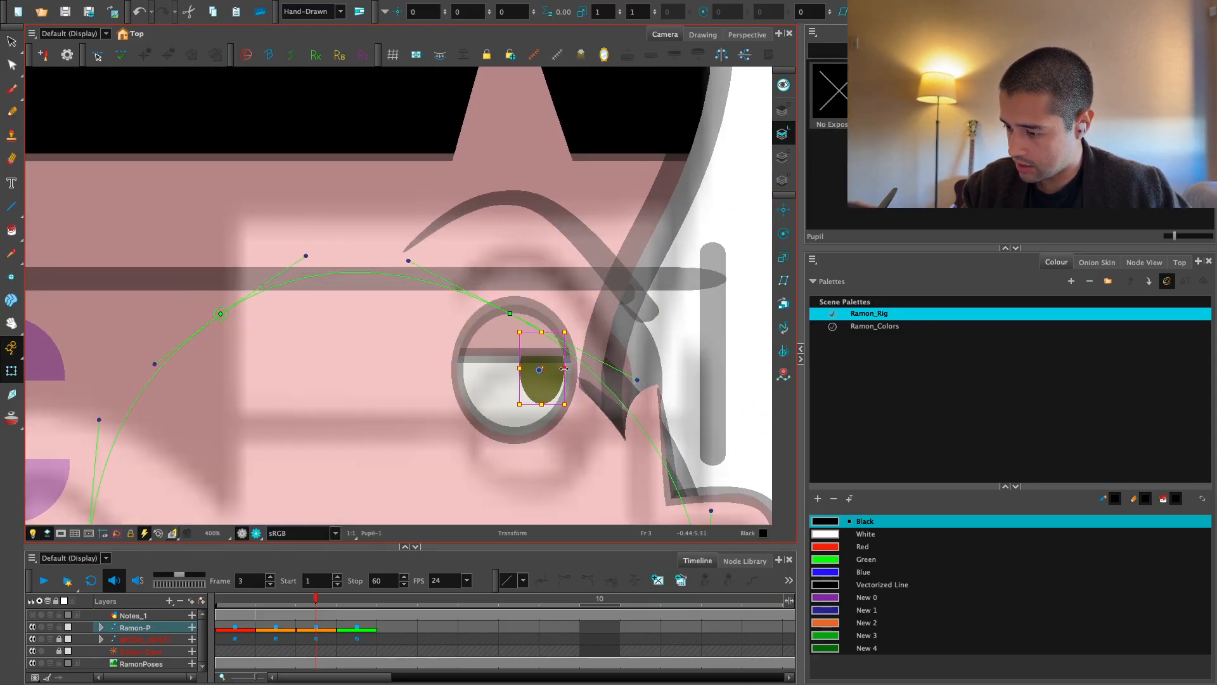
{"action": "key", "text": "1"}
{"action": "key", "text": "1"}
{"action": "key", "text": "1"}
{"action": "key", "text": "1"}
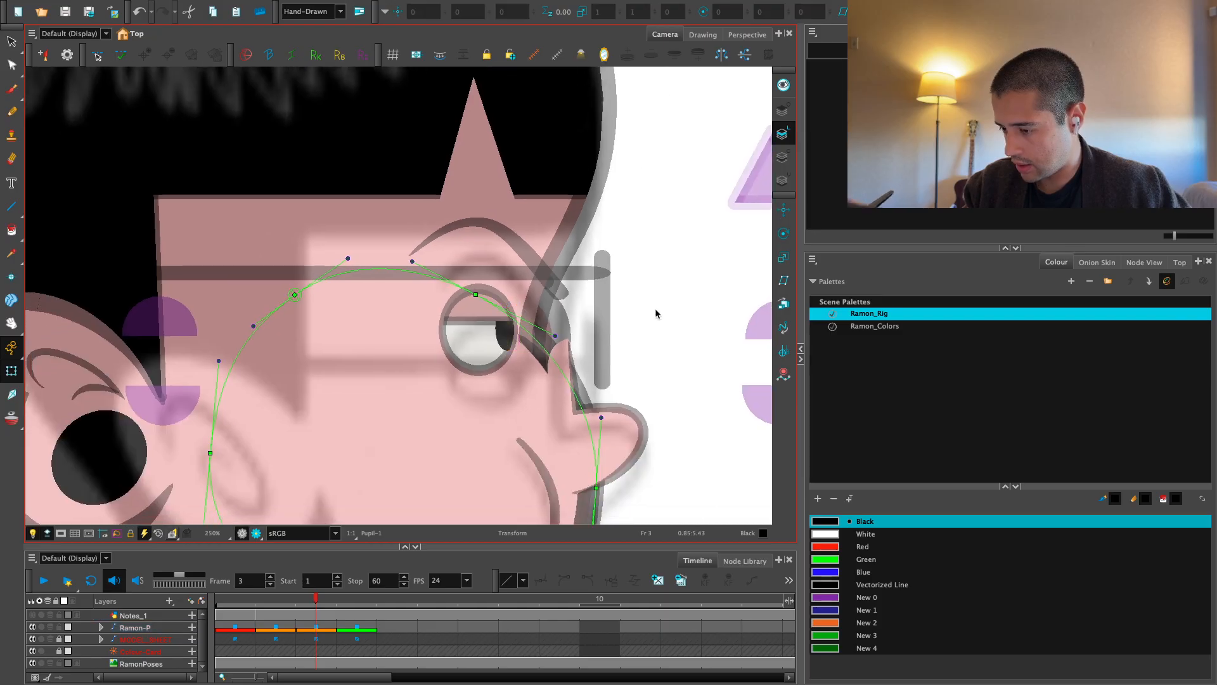
Show the head's deformation controls and adjust its front outline beside the nose bridge
{"action": "left_click_drag", "start_coordinate": [546, 384], "coordinate": [534, 338]}
{"action": "left_click", "coordinate": [321, 627]}
{"action": "key", "text": "."}
{"action": "left_click", "coordinate": [618, 332]}
{"action": "key", "text": "2"}
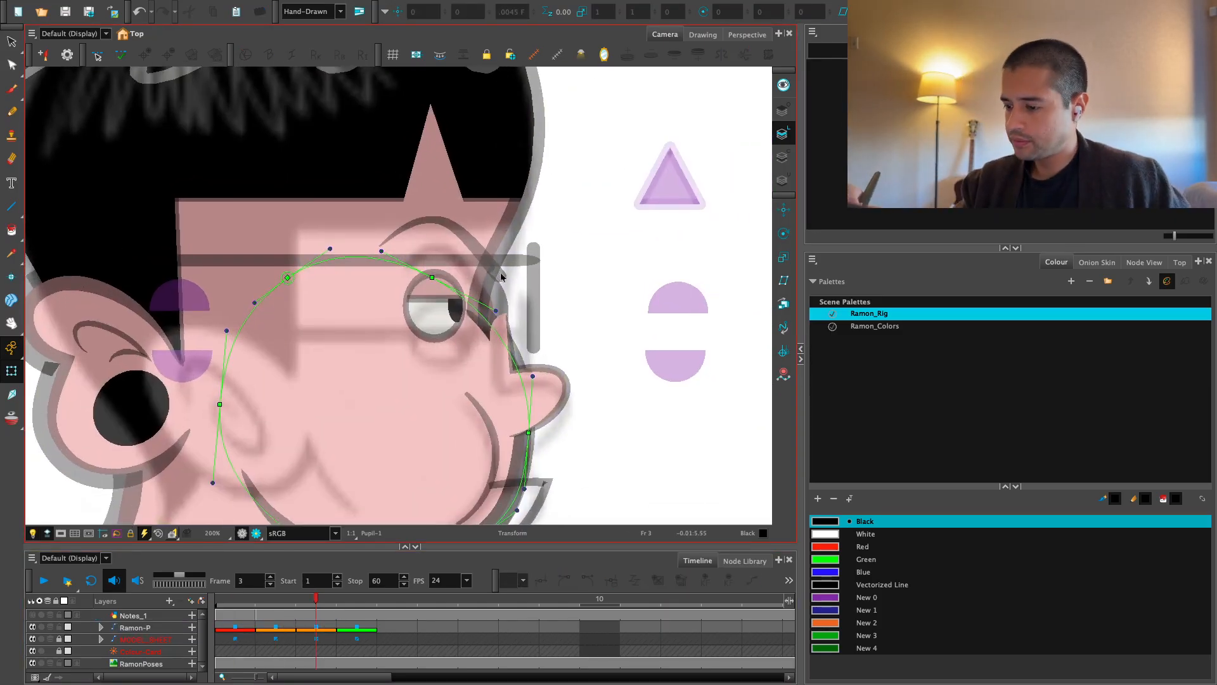
{"action": "key", "text": "1"}
{"action": "left_click_drag", "start_coordinate": [513, 257], "coordinate": [505, 272]}
{"action": "left_click", "coordinate": [492, 247]}
{"action": "key", "text": "shift+F11"}
{"action": "left_click_drag", "start_coordinate": [463, 368], "coordinate": [494, 347]}
Show the jaw's deformation controls and pull the upper front of its curve forward toward the nose bridge
{"action": "left_click", "coordinate": [480, 441]}
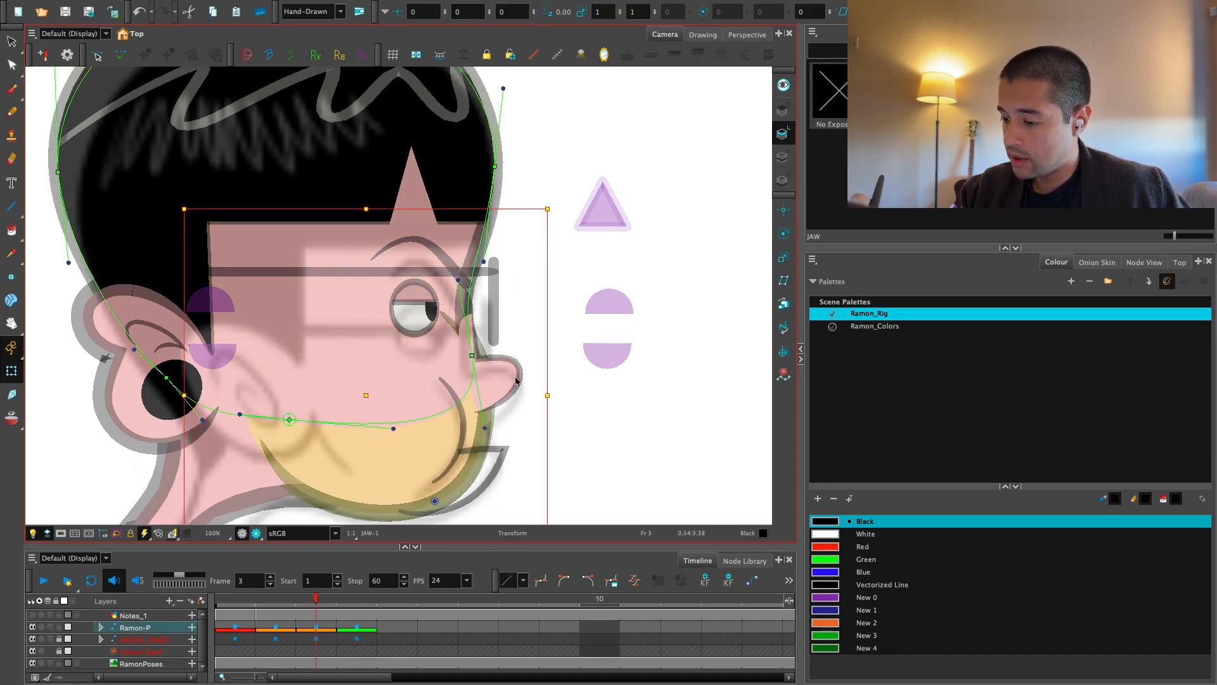
{"action": "key", "text": "shift+F11"}
{"action": "left_click_drag", "start_coordinate": [414, 285], "coordinate": [442, 286]}
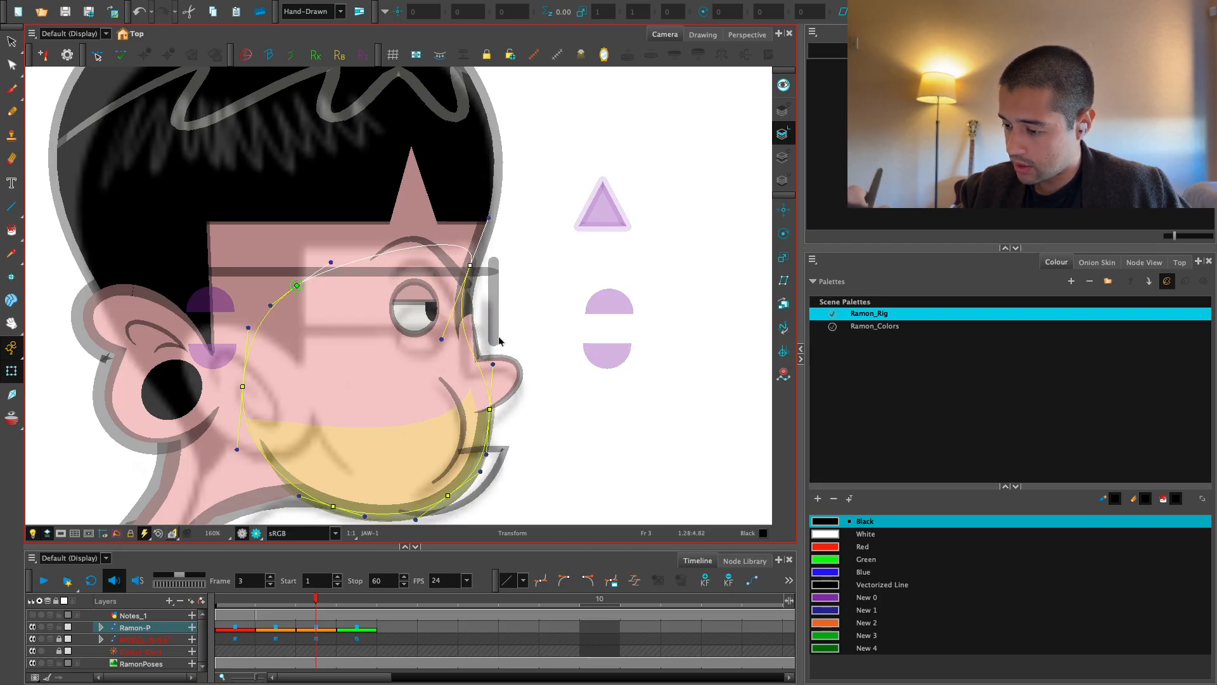
{"action": "left_click", "coordinate": [522, 388]}
Compare the profile head at frame 3 with the poses at frames 1 and 2
{"action": "key", "text": "1"}
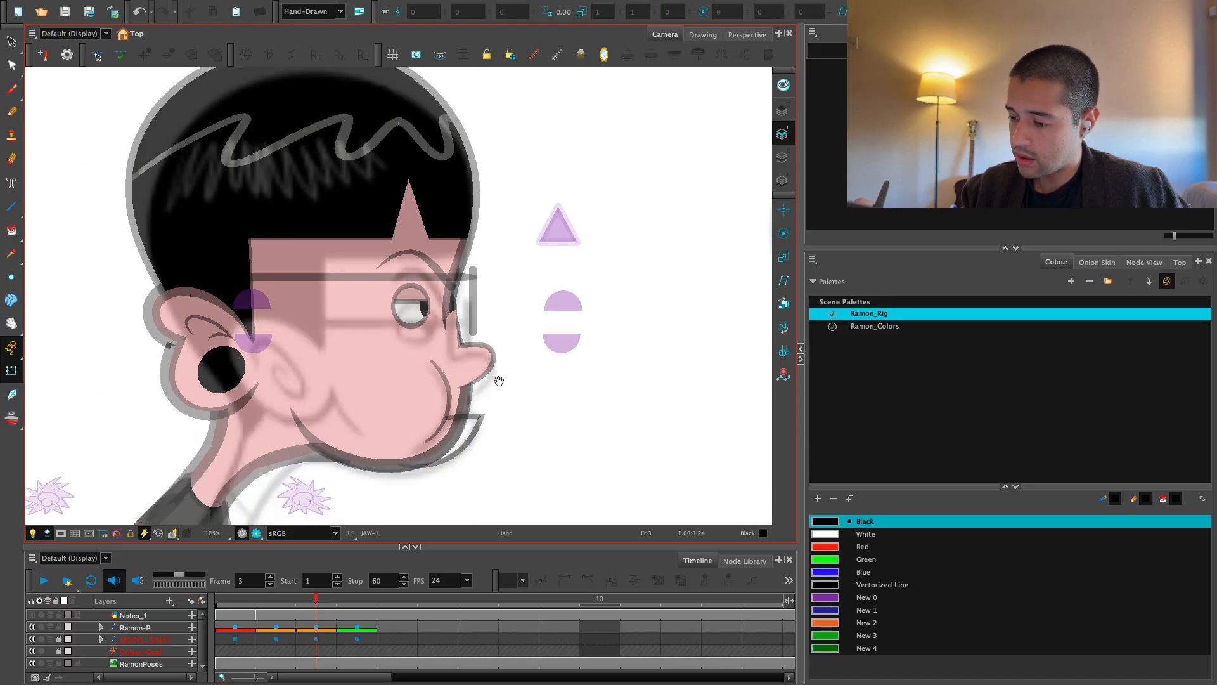
{"action": "key", "text": "2"}
{"action": "key", "text": "2"}
{"action": "left_click_drag", "start_coordinate": [497, 378], "coordinate": [501, 382]}
{"action": "key", "text": "1"}
{"action": "key", "text": "1"}
{"action": "left_click", "coordinate": [322, 626]}
{"action": "key", "text": "comma"}
{"action": "key", "text": "comma"}
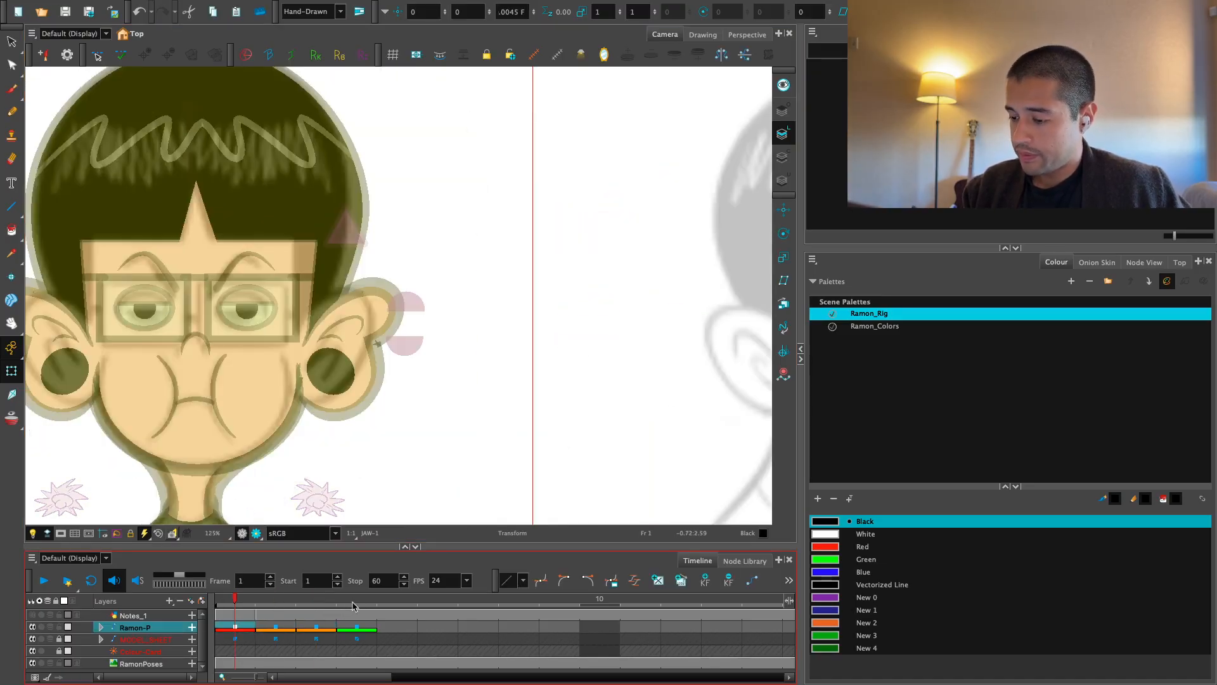
{"action": "key", "text": "period"}
{"action": "key", "text": "period"}
{"action": "key", "text": "comma"}
{"action": "key", "text": "comma"}
{"action": "key", "text": "period"}
{"action": "key", "text": "period"}
Raise the frame 3 mouth slightly so its height matches the mouth in the earlier poses
{"action": "left_click", "coordinate": [498, 441]}
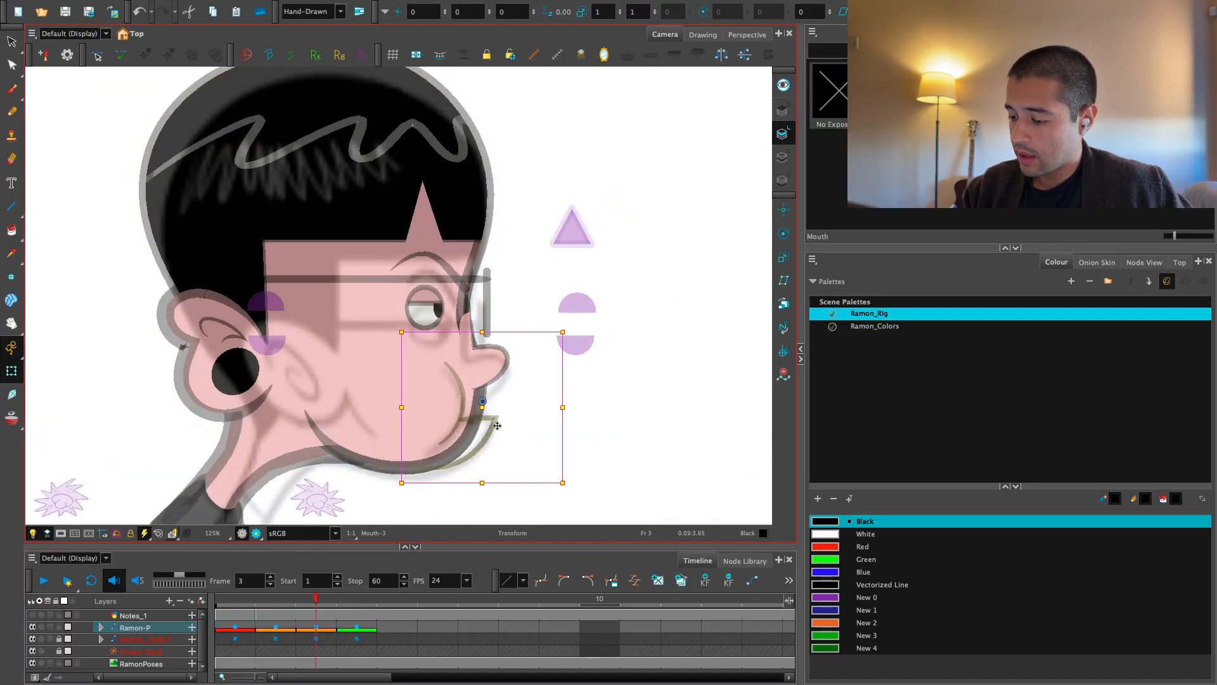
{"action": "key", "text": "comma"}
{"action": "key", "text": "comma"}
{"action": "key", "text": "period"}
{"action": "key", "text": "period"}
{"action": "key", "text": "comma"}
{"action": "key", "text": "comma"}
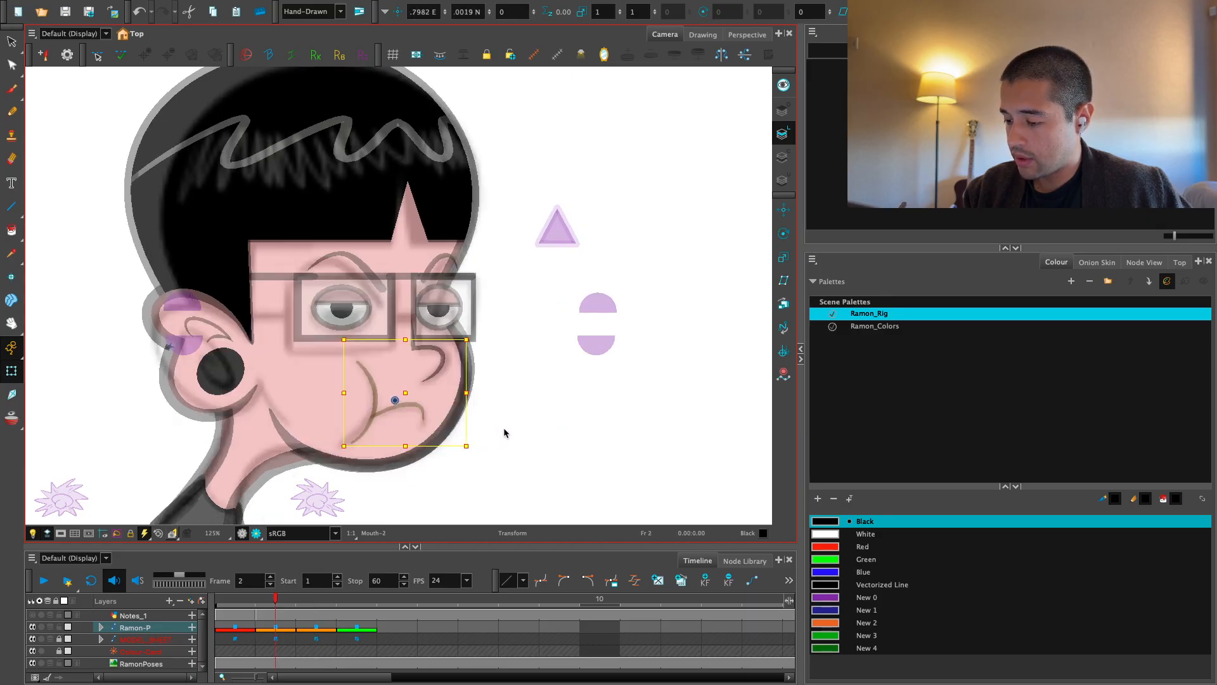
{"action": "key", "text": "period"}
{"action": "key", "text": "period"}
{"action": "left_click_drag", "start_coordinate": [489, 423], "coordinate": [488, 426]}
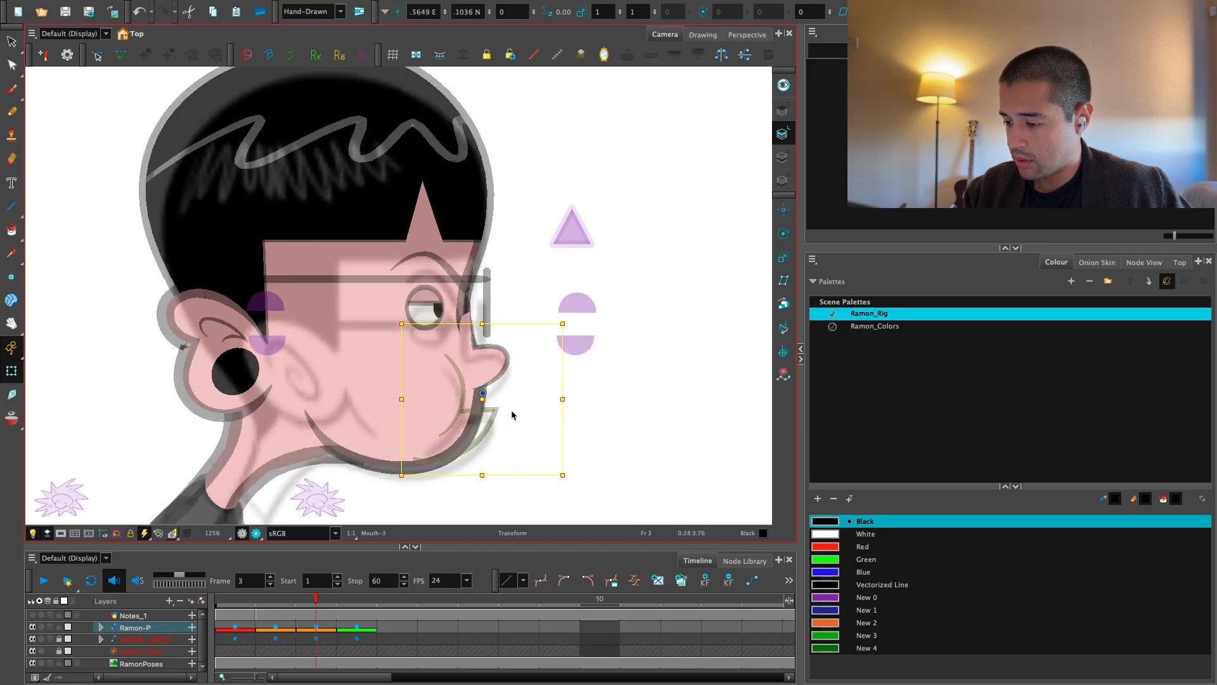
{"action": "key", "text": "comma"}
{"action": "key", "text": "comma"}
{"action": "key", "text": "period"}
{"action": "key", "text": "period"}
Select the nose at frame 3 and move it slightly up and back, matching its height in the previous pose
{"action": "key", "text": "2"}
{"action": "key", "text": "2"}
{"action": "left_click", "coordinate": [537, 440]}
{"action": "key", "text": "ctrl+z"}
{"action": "left_click", "coordinate": [543, 429], "text": "shift"}
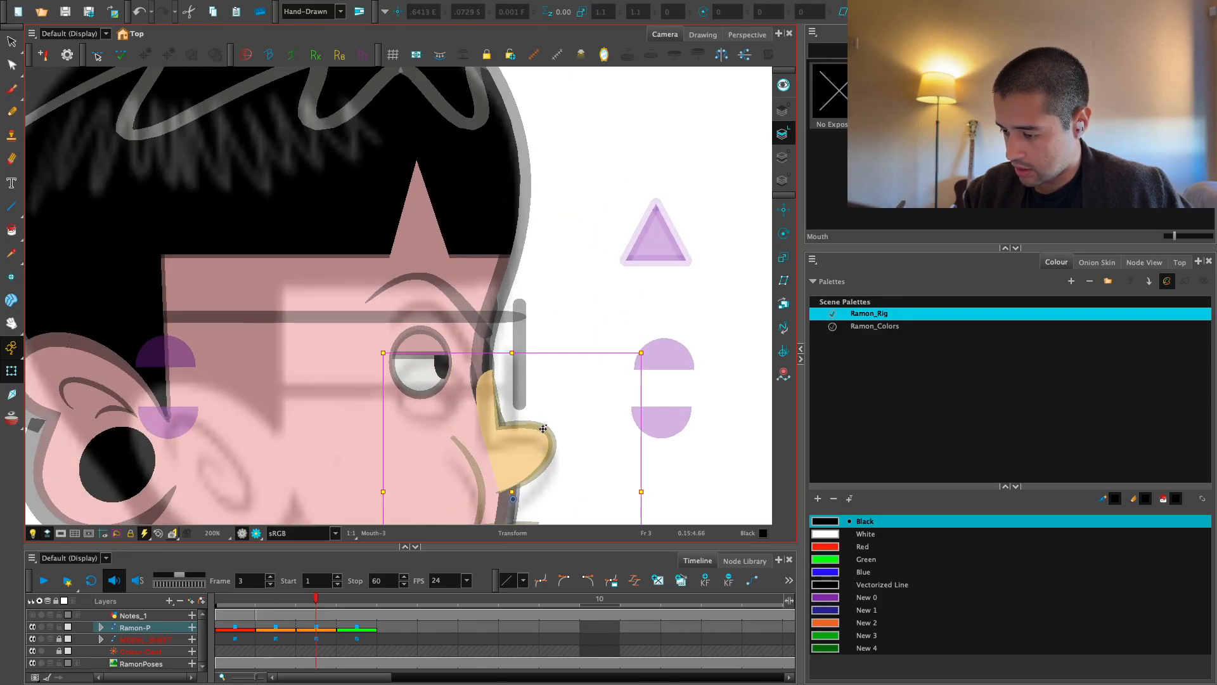
{"action": "key", "text": "Escape"}
{"action": "left_click", "coordinate": [546, 445]}
{"action": "left_click_drag", "start_coordinate": [546, 454], "coordinate": [574, 419]}
{"action": "key", "text": "comma"}
{"action": "key", "text": "period"}
{"action": "left_click_drag", "start_coordinate": [540, 421], "coordinate": [481, 452]}
{"action": "key", "text": "comma"}
{"action": "key", "text": "period"}
{"action": "key", "text": "Escape"}
Examine the placement of the profile's nose, mouth and eye from both wider and closer views
{"action": "key", "text": "1"}
{"action": "key", "text": "1"}
{"action": "key", "text": "1"}
{"action": "key", "text": "1"}
{"action": "key", "text": "2"}
{"action": "key", "text": "2"}
{"action": "key", "text": "2"}
{"action": "key", "text": "2"}
{"action": "key", "text": "2"}
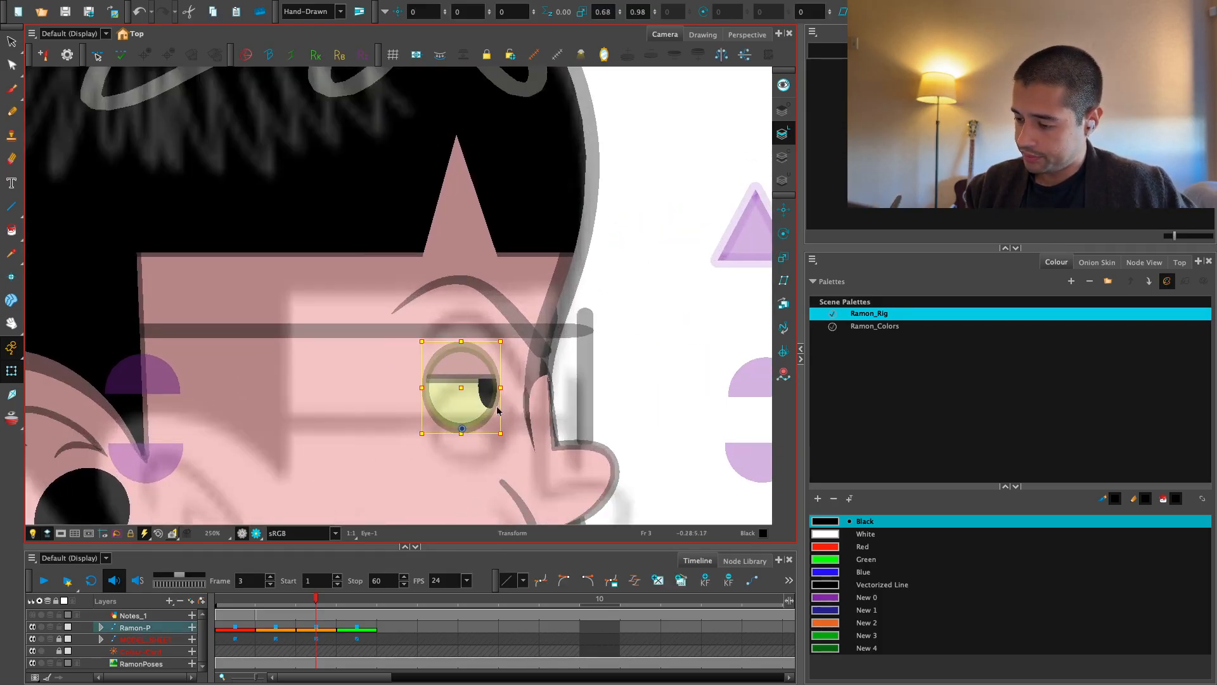
Select the profile's eye at frame 3 and move it slightly forward, closer to the front of the face
{"action": "left_click", "coordinate": [490, 409]}
{"action": "left_click_drag", "start_coordinate": [489, 411], "coordinate": [531, 414]}
{"action": "key", "text": "1"}
{"action": "key", "text": "1"}
Compare the frame 3 profile's eye and glasses placement with the poses at frames 1 and 2
{"action": "key", "text": "comma"}
{"action": "key", "text": "comma"}
{"action": "key", "text": "period"}
{"action": "key", "text": "period"}
{"action": "key", "text": "comma"}
{"action": "key", "text": "comma"}
{"action": "key", "text": "period"}
{"action": "key", "text": "period"}
{"action": "key", "text": "1"}
{"action": "key", "text": "1"}
{"action": "key", "text": "comma"}
{"action": "key", "text": "comma"}
{"action": "key", "text": "period"}
{"action": "key", "text": "2"}
{"action": "key", "text": "2"}
{"action": "key", "text": "2"}
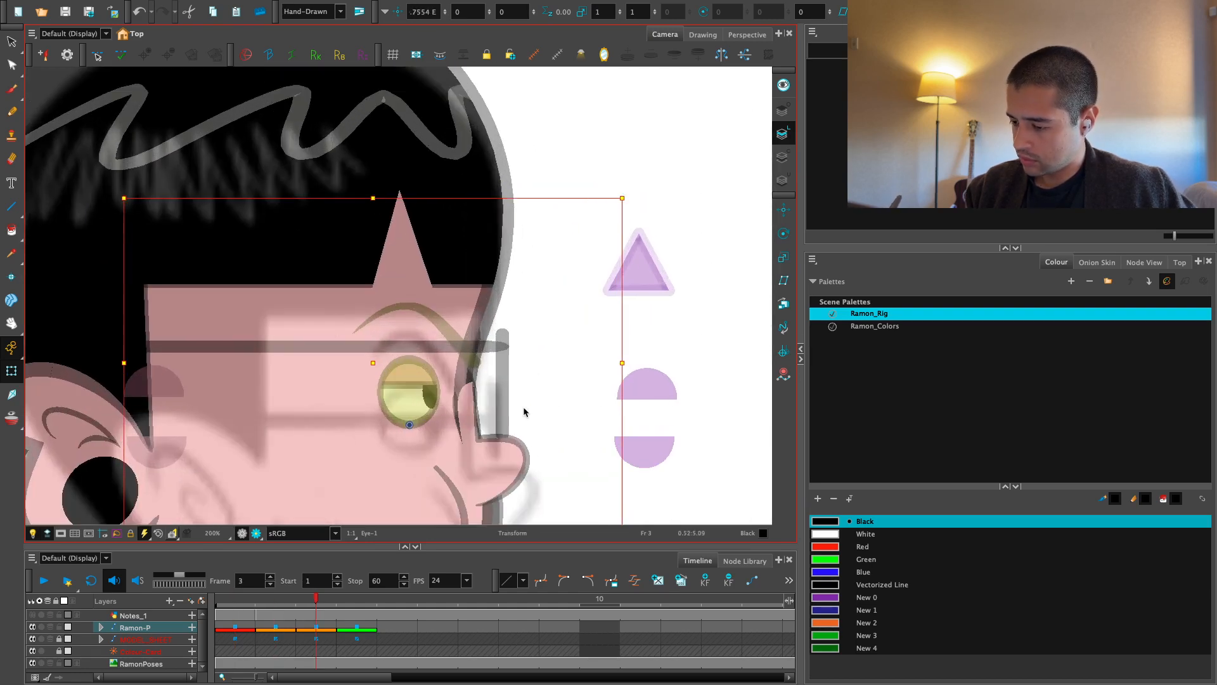
{"action": "key", "text": "period"}
{"action": "left_click", "coordinate": [506, 416]}
{"action": "key", "text": "comma"}
{"action": "key", "text": "period"}
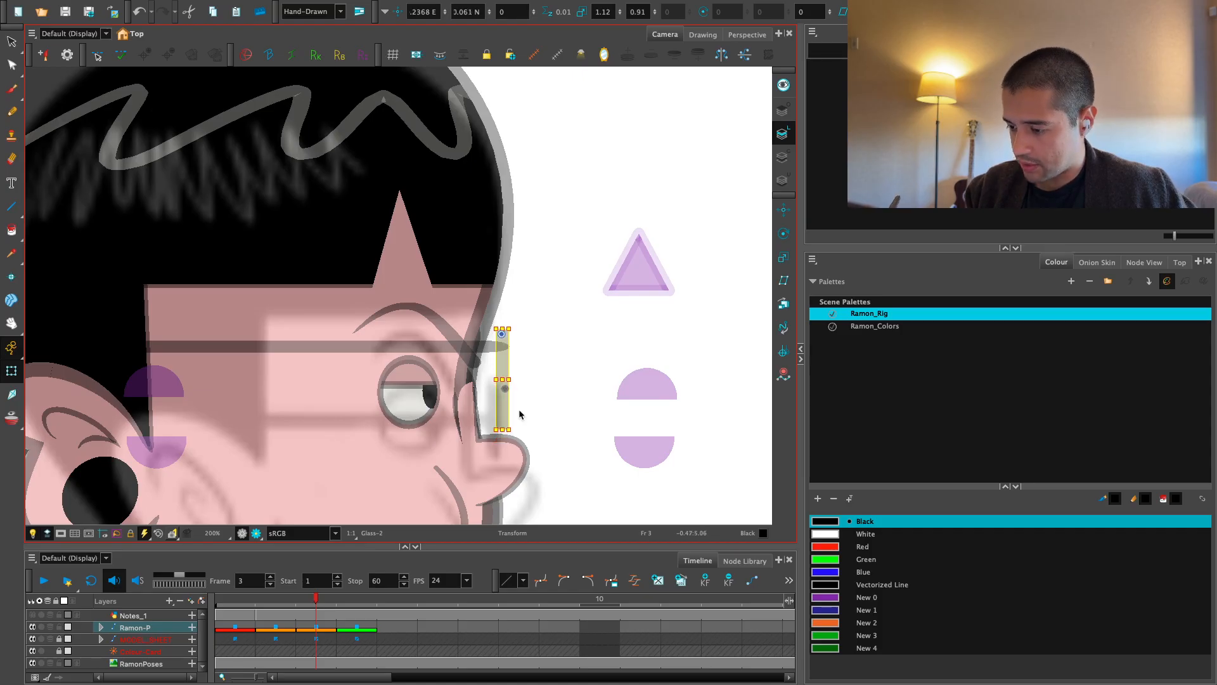
{"action": "left_click", "coordinate": [547, 401]}
{"action": "key", "text": "1"}
{"action": "key", "text": "1"}
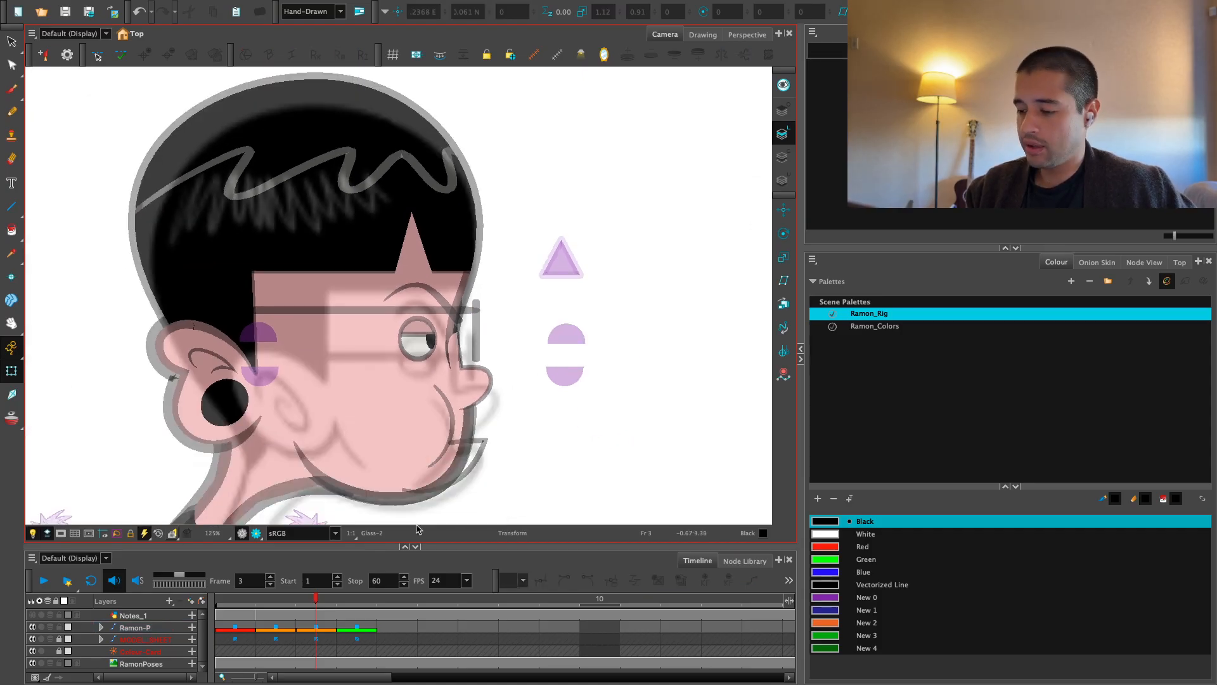
Move the side hair at frame 3 forward toward the face and skew it slightly, checking it against the previous frame
{"action": "left_click", "coordinate": [322, 630]}
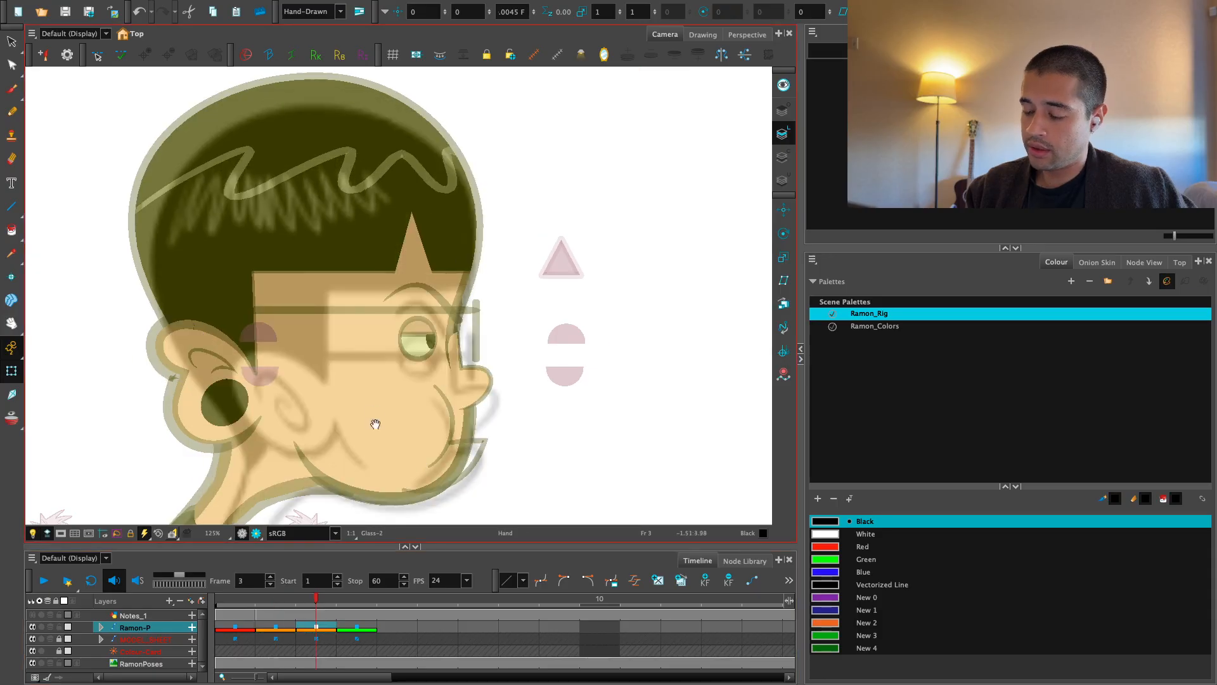
{"action": "key", "text": "2"}
{"action": "left_click_drag", "start_coordinate": [376, 424], "coordinate": [455, 393]}
{"action": "key", "text": "Escape"}
{"action": "key", "text": "1"}
{"action": "left_click", "coordinate": [275, 313]}
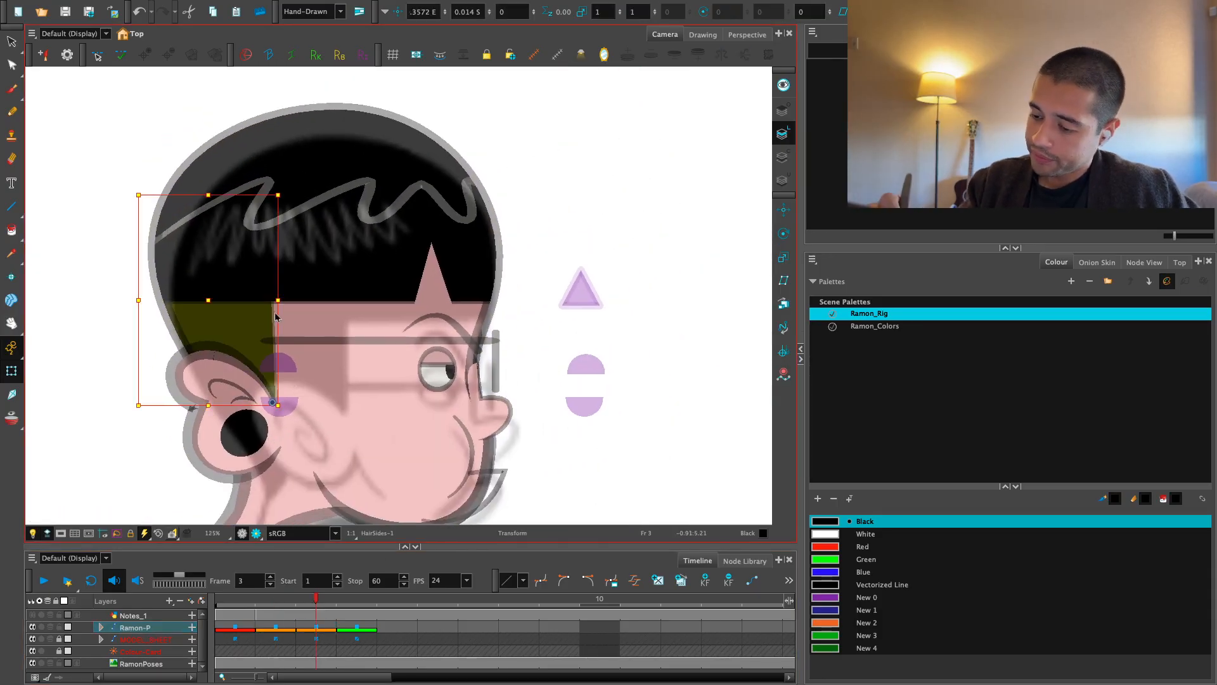
{"action": "left_click_drag", "start_coordinate": [275, 313], "coordinate": [349, 314]}
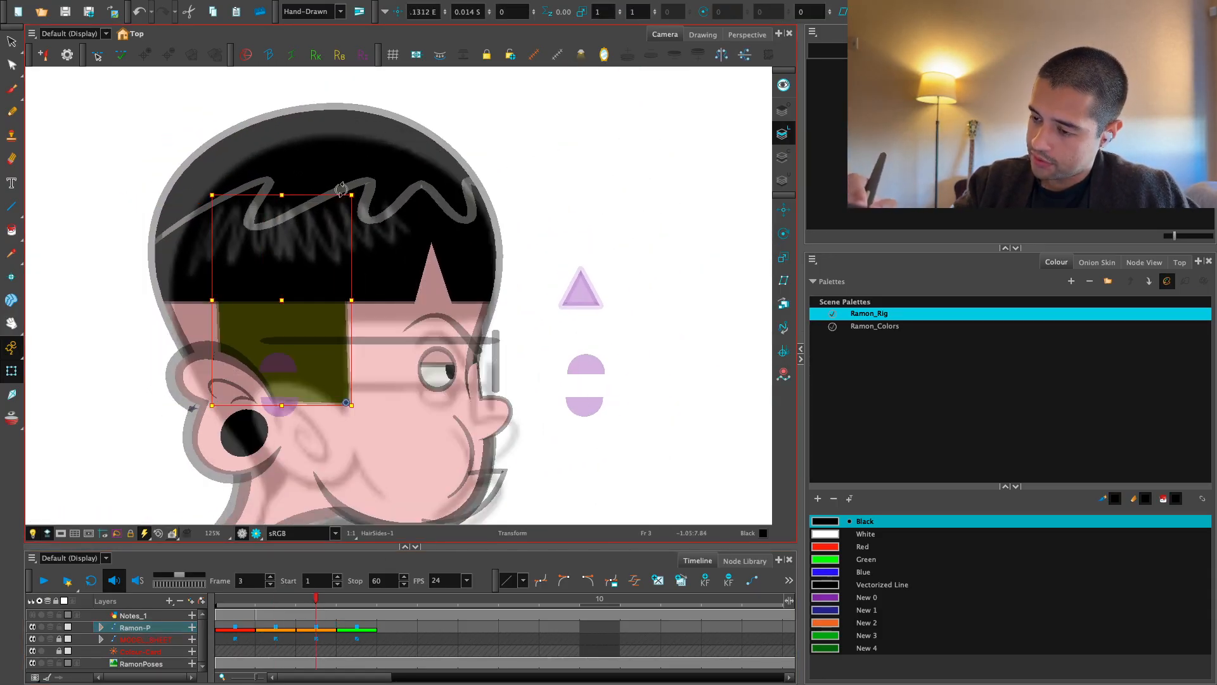
{"action": "left_click_drag", "start_coordinate": [318, 197], "coordinate": [321, 197]}
{"action": "key", "text": "comma"}
{"action": "key", "text": "period"}
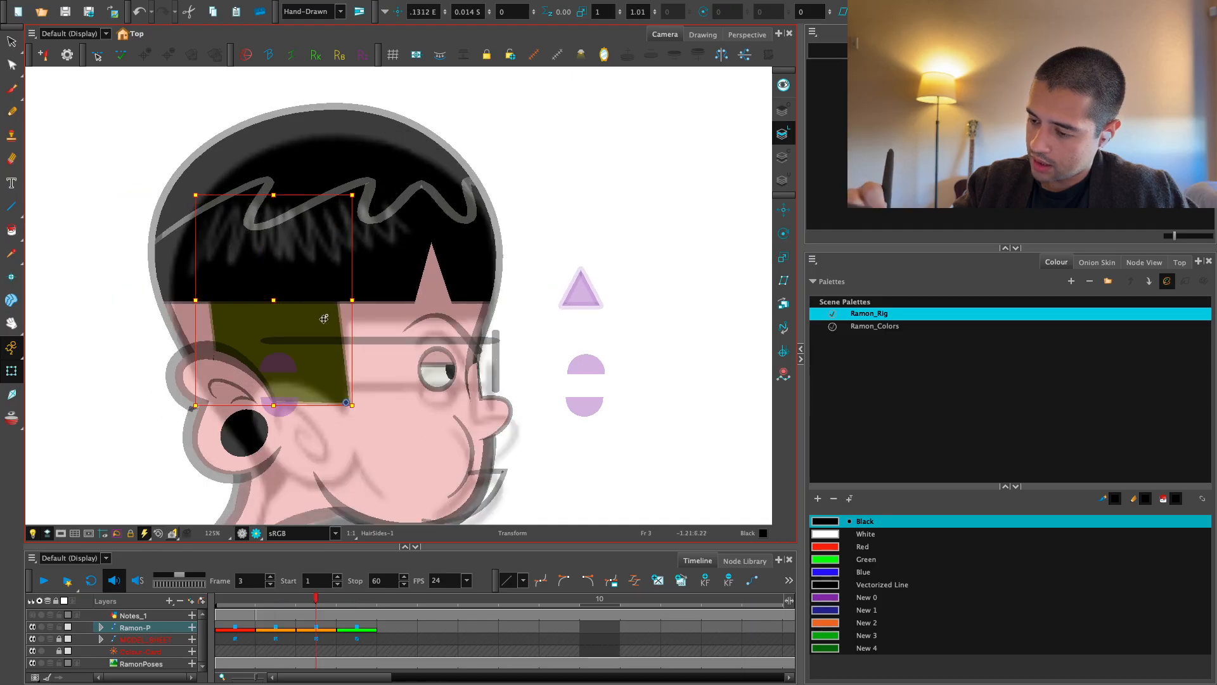
Nudge the slanted side hair further forward in small moves, comparing its front edge with the previous pose
{"action": "left_click_drag", "start_coordinate": [323, 319], "coordinate": [338, 318]}
{"action": "key", "text": "comma"}
{"action": "key", "text": "period"}
{"action": "left_click", "coordinate": [328, 315]}
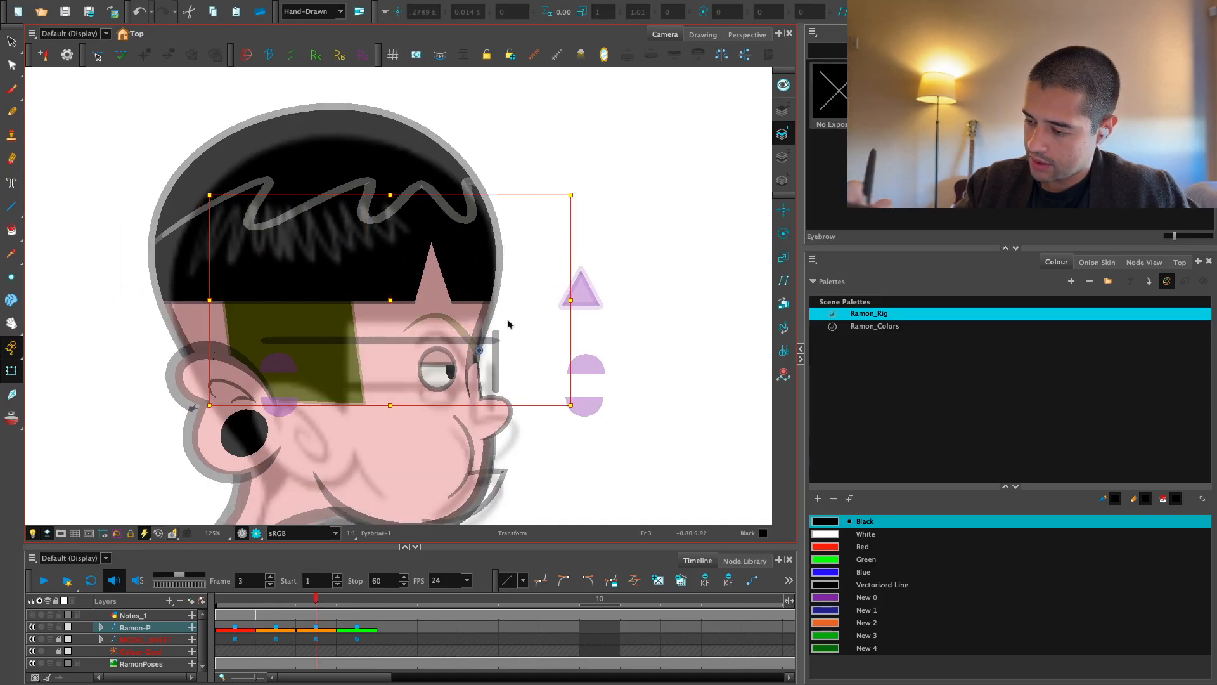
{"action": "key", "text": "ctrl+z"}
{"action": "key", "text": "comma"}
{"action": "key", "text": "period"}
{"action": "key", "text": "comma"}
{"action": "key", "text": "period"}
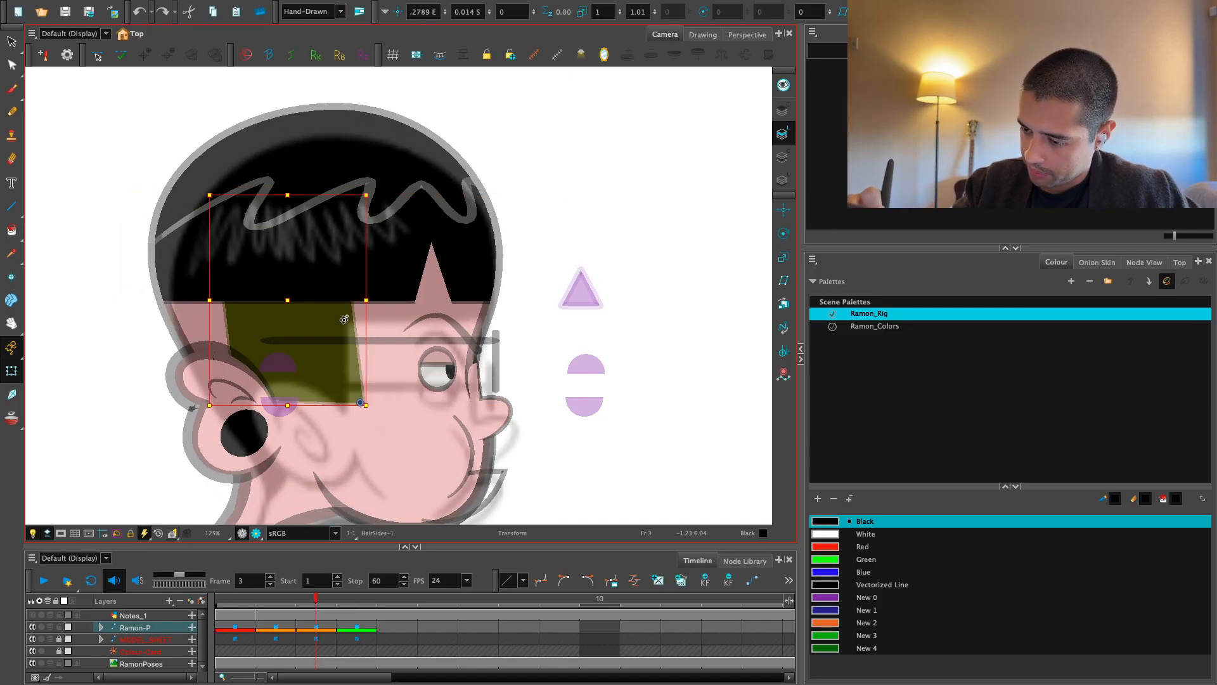
{"action": "mouse_move", "coordinate": [343, 318]}
{"action": "left_mouse_down"}
{"action": "mouse_move", "coordinate": [329, 319]}
{"action": "mouse_move", "coordinate": [357, 322]}
{"action": "left_mouse_up"}
{"action": "key", "text": "comma"}
{"action": "key", "text": "period"}
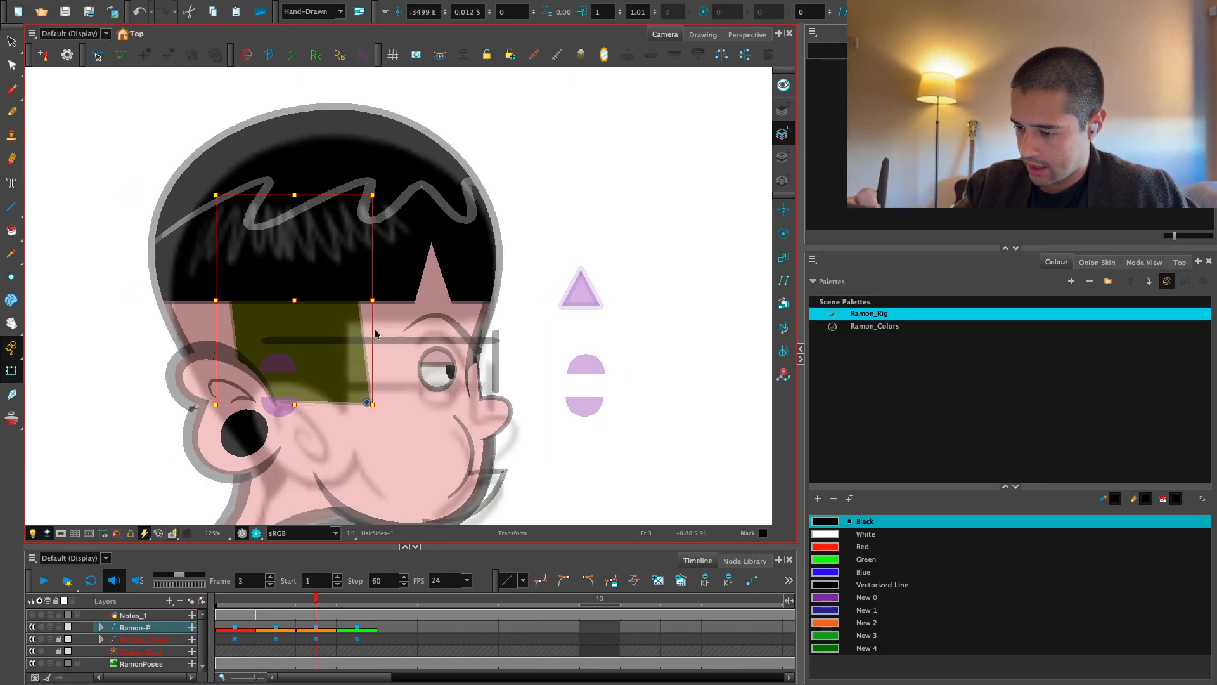
Pull the side hair's rear contour points outward so the shape covers the back of the head
{"action": "left_click", "coordinate": [237, 362]}
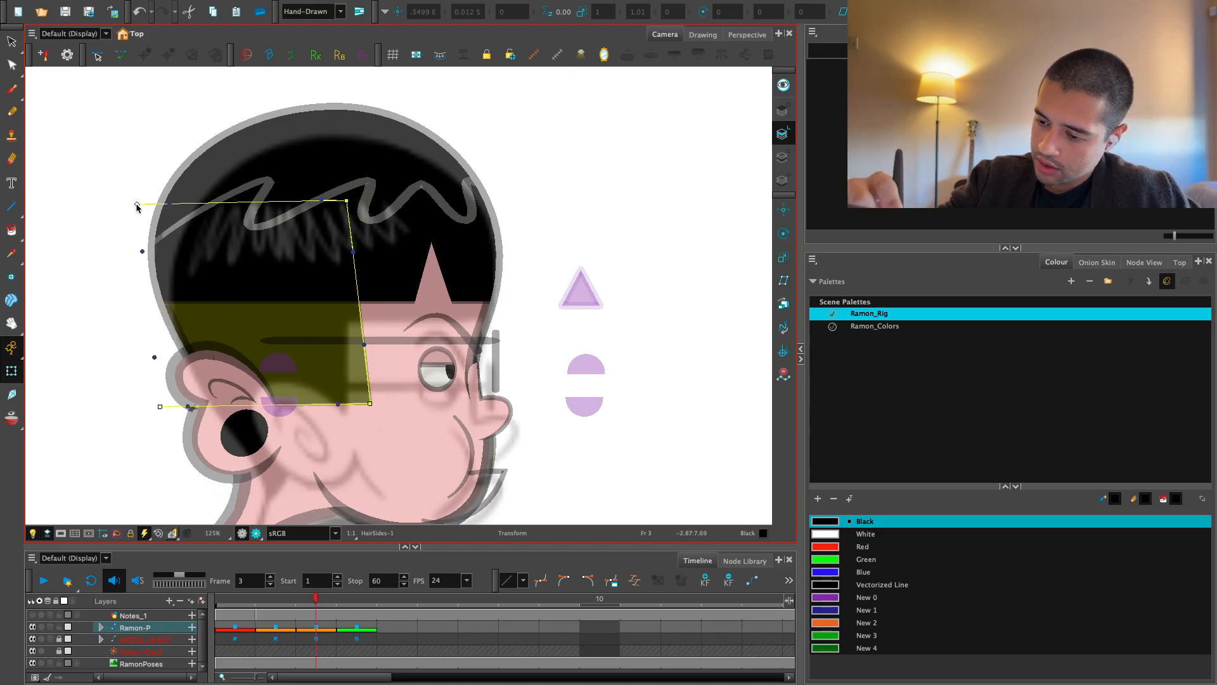
{"action": "left_click", "coordinate": [177, 147]}
{"action": "key", "text": "2"}
Move the whole ear forward to the lower edge of the side hair and skew it slightly
{"action": "left_click", "coordinate": [274, 388]}
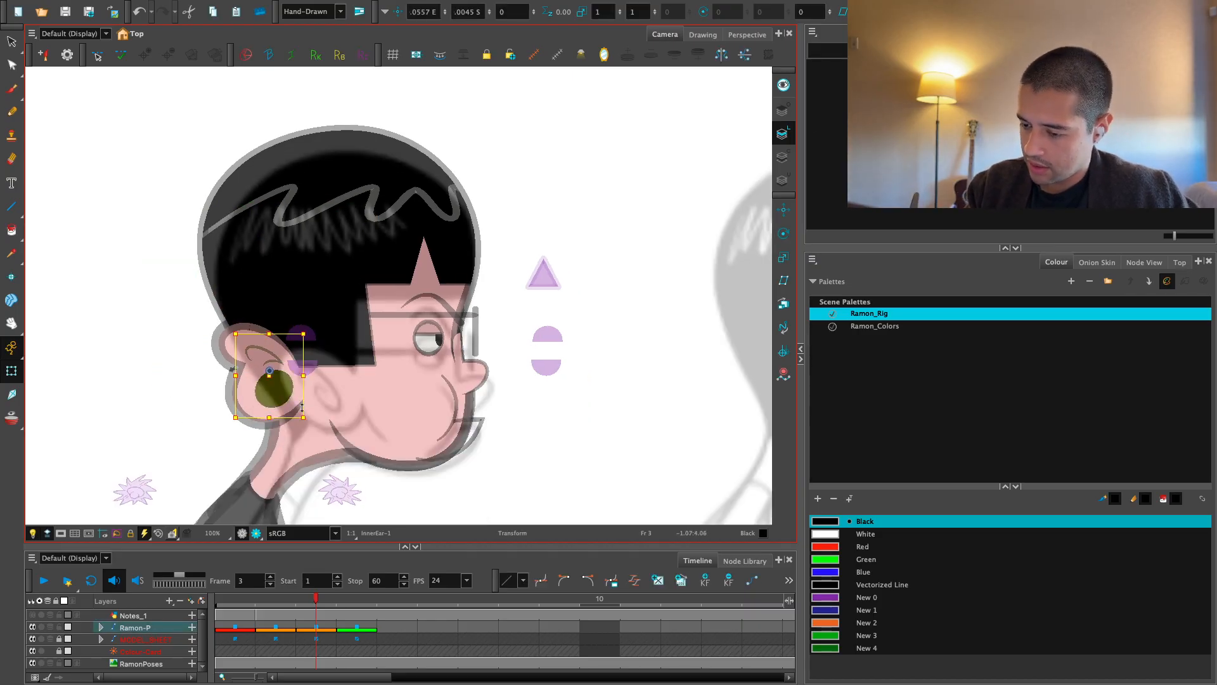
{"action": "left_click_drag", "start_coordinate": [330, 409], "coordinate": [394, 409]}
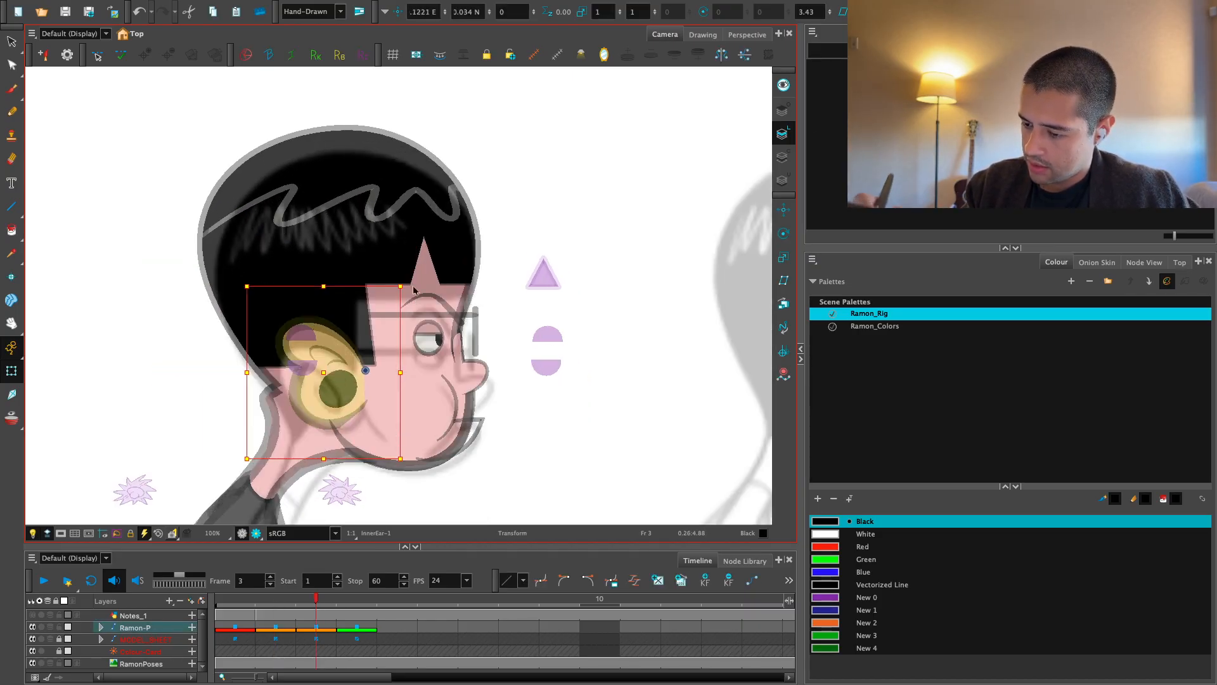
{"action": "left_click_drag", "start_coordinate": [379, 285], "coordinate": [414, 287]}
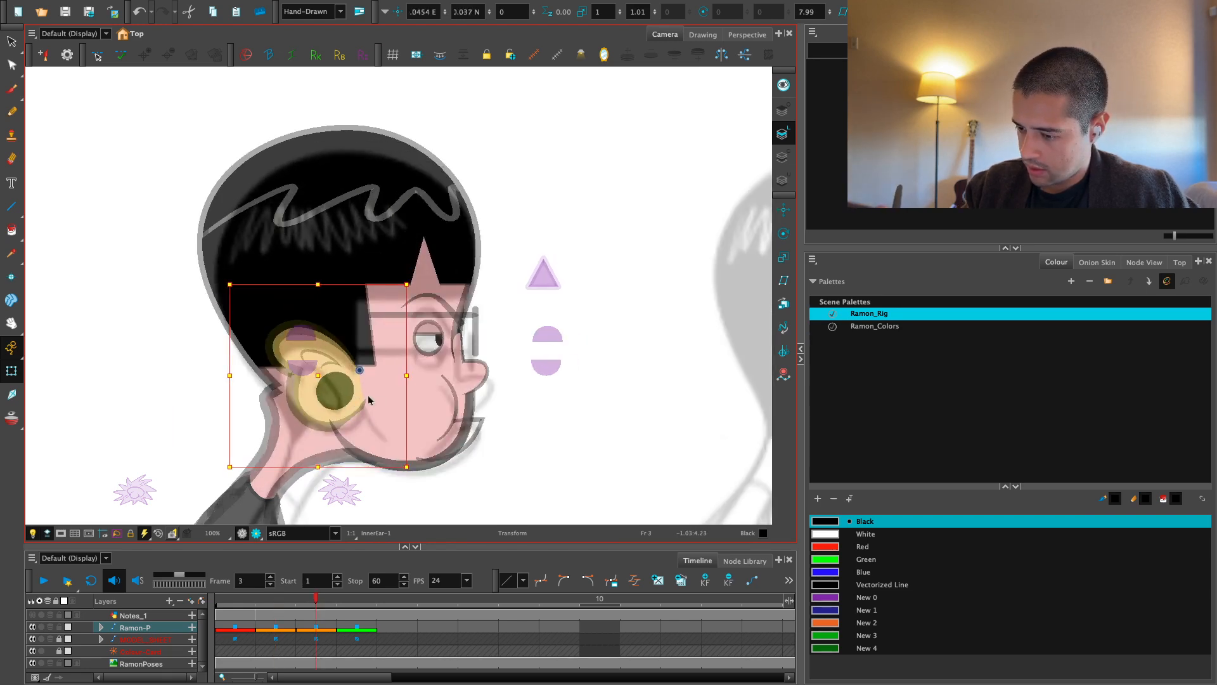
Reshape the front contour of the frame 3 jaw under the nose and around the mouth
{"action": "scroll", "coordinate": [482, 431], "scroll_direction": "up", "scroll_amount": 3}
{"action": "left_click", "coordinate": [434, 446]}
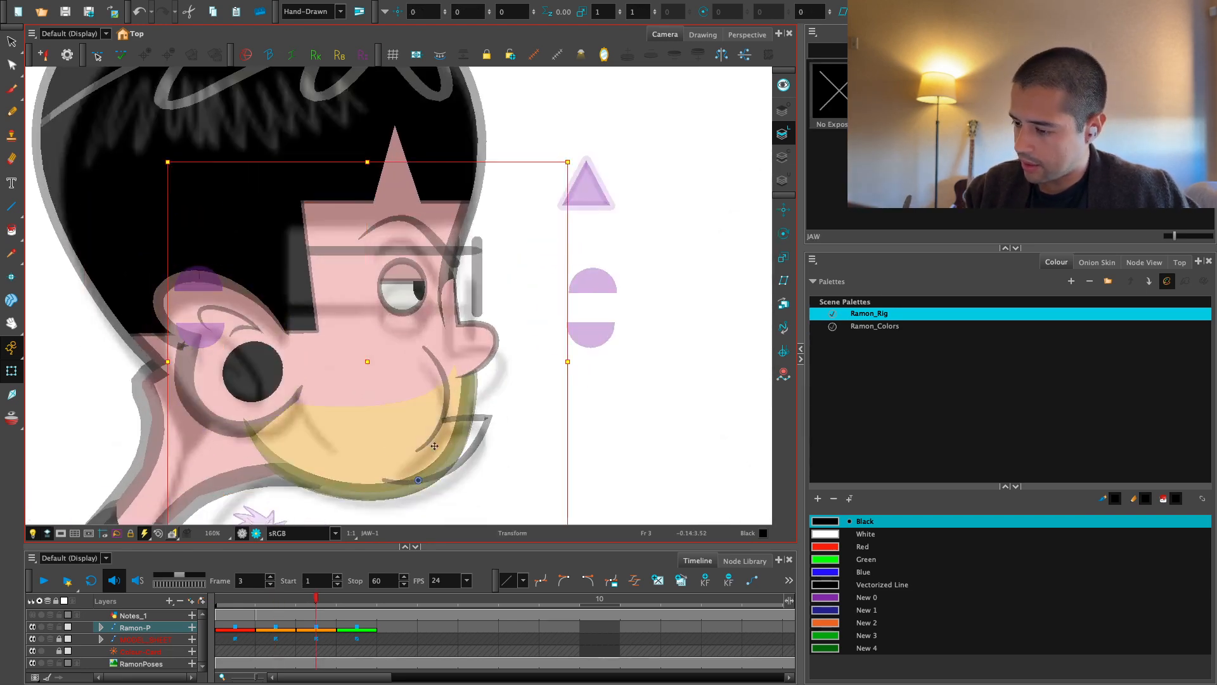
{"action": "left_click", "coordinate": [516, 414]}
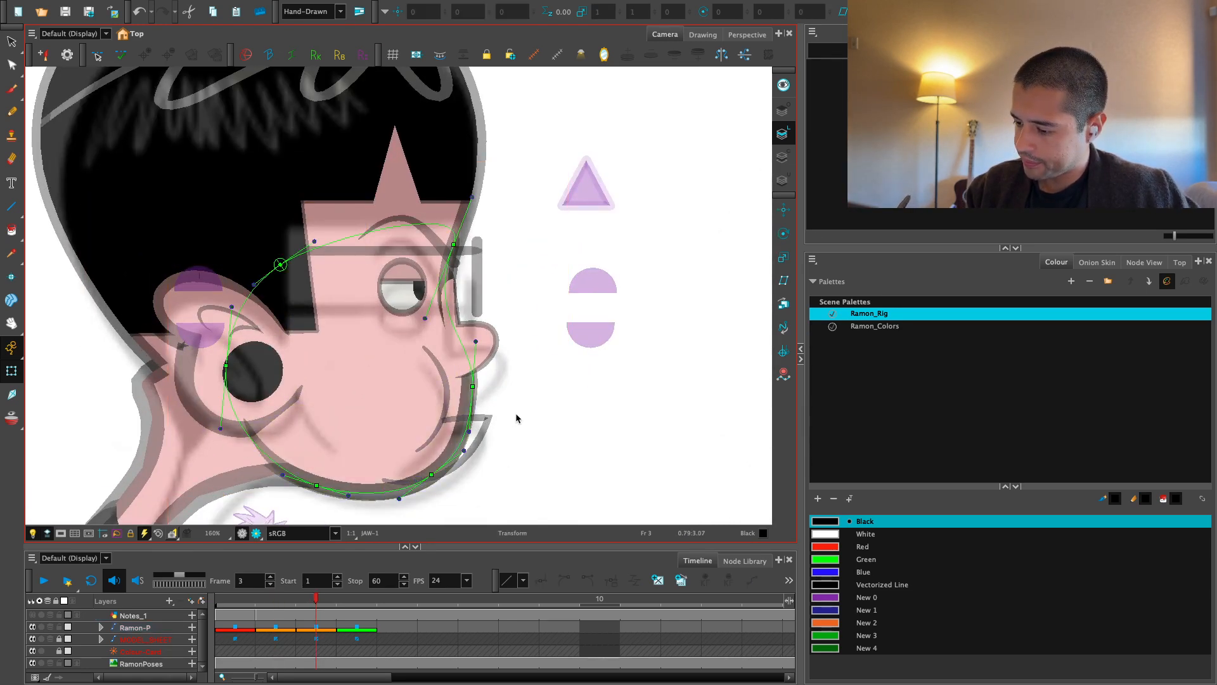
{"action": "left_click_drag", "start_coordinate": [478, 342], "coordinate": [469, 339]}
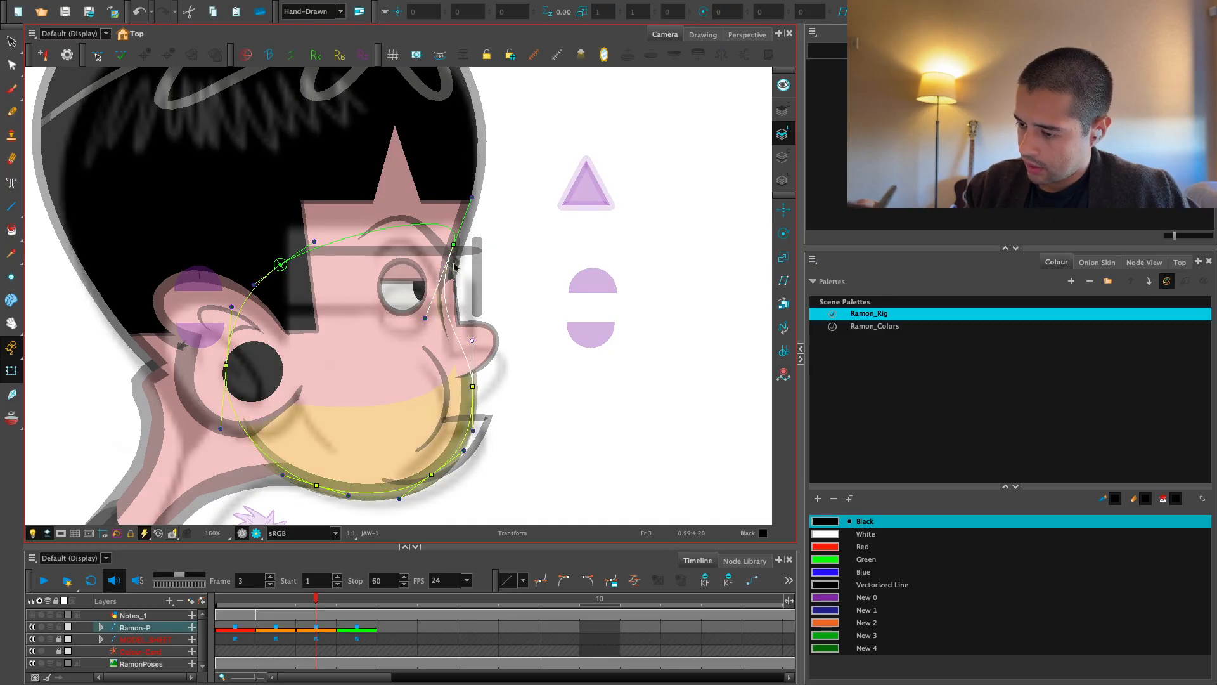
{"action": "scroll", "coordinate": [470, 309], "scroll_direction": "down", "scroll_amount": 2}
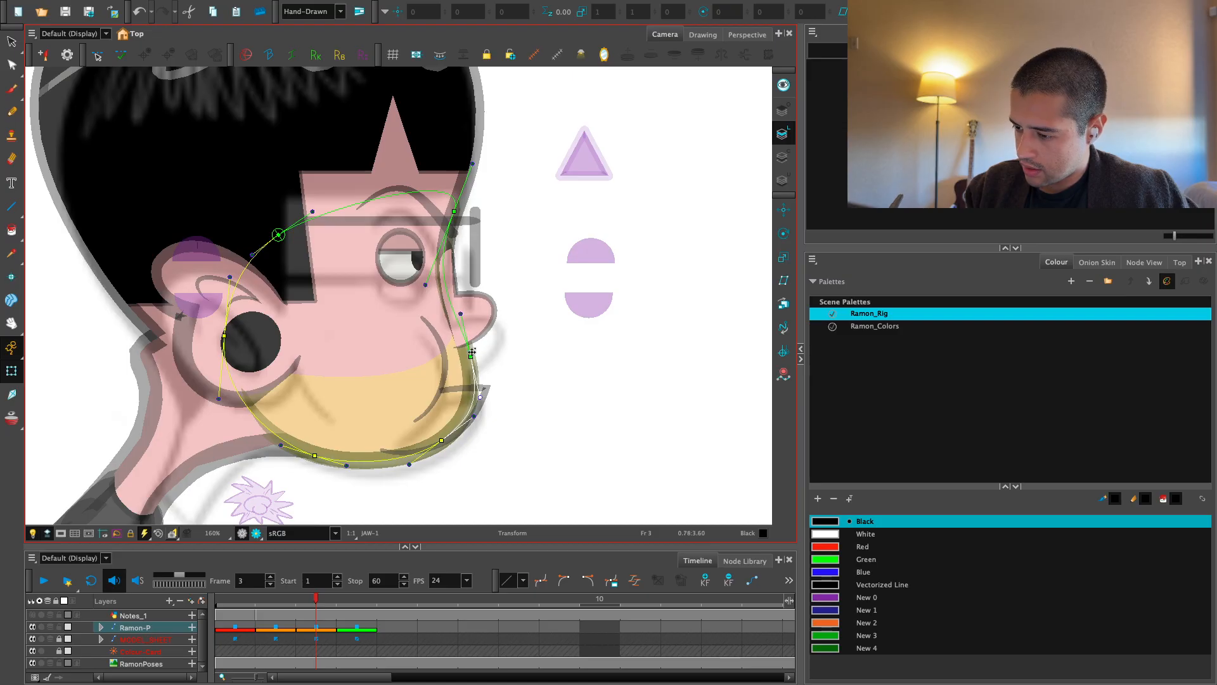
{"action": "left_click_drag", "start_coordinate": [474, 349], "coordinate": [472, 350]}
{"action": "left_click", "coordinate": [370, 381]}
{"action": "left_click_drag", "start_coordinate": [227, 335], "coordinate": [285, 323]}
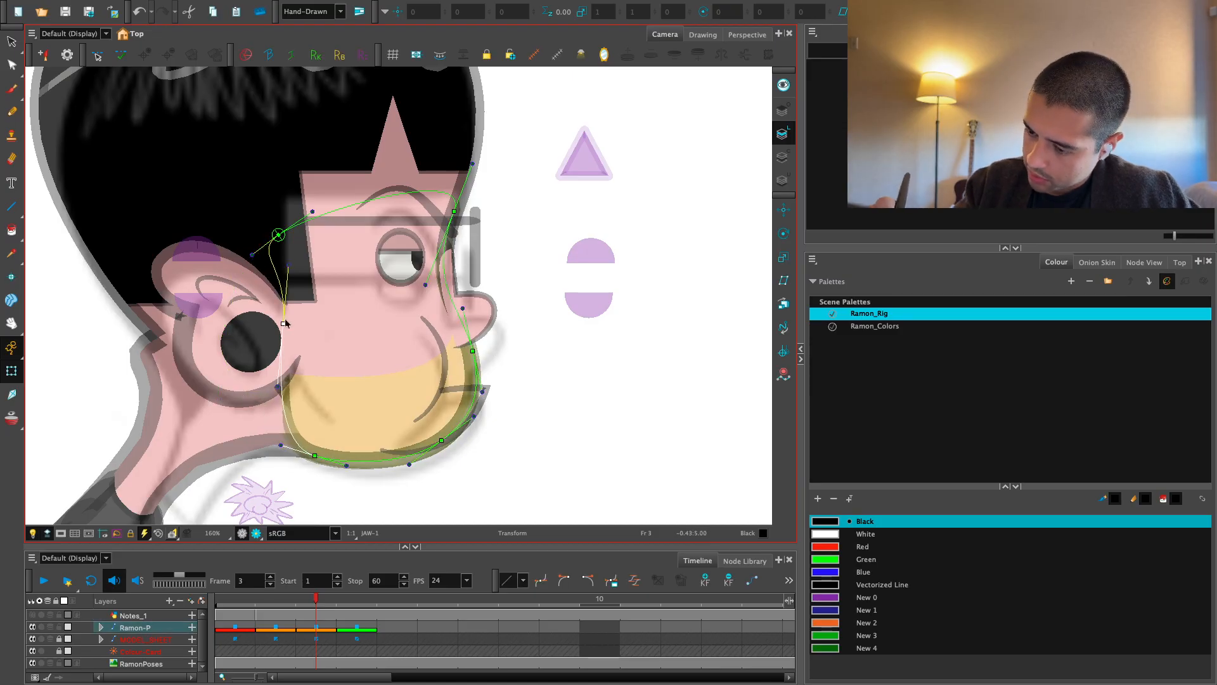
{"action": "left_click_drag", "start_coordinate": [322, 453], "coordinate": [361, 446]}
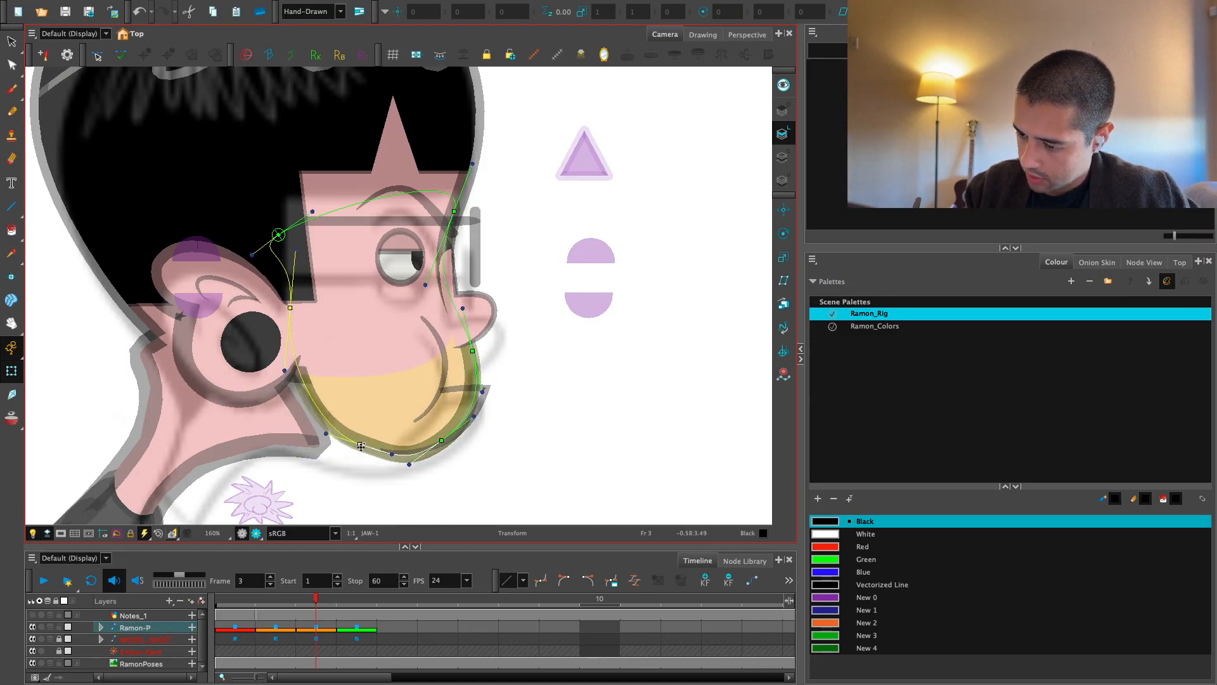
{"action": "left_click", "coordinate": [283, 309]}
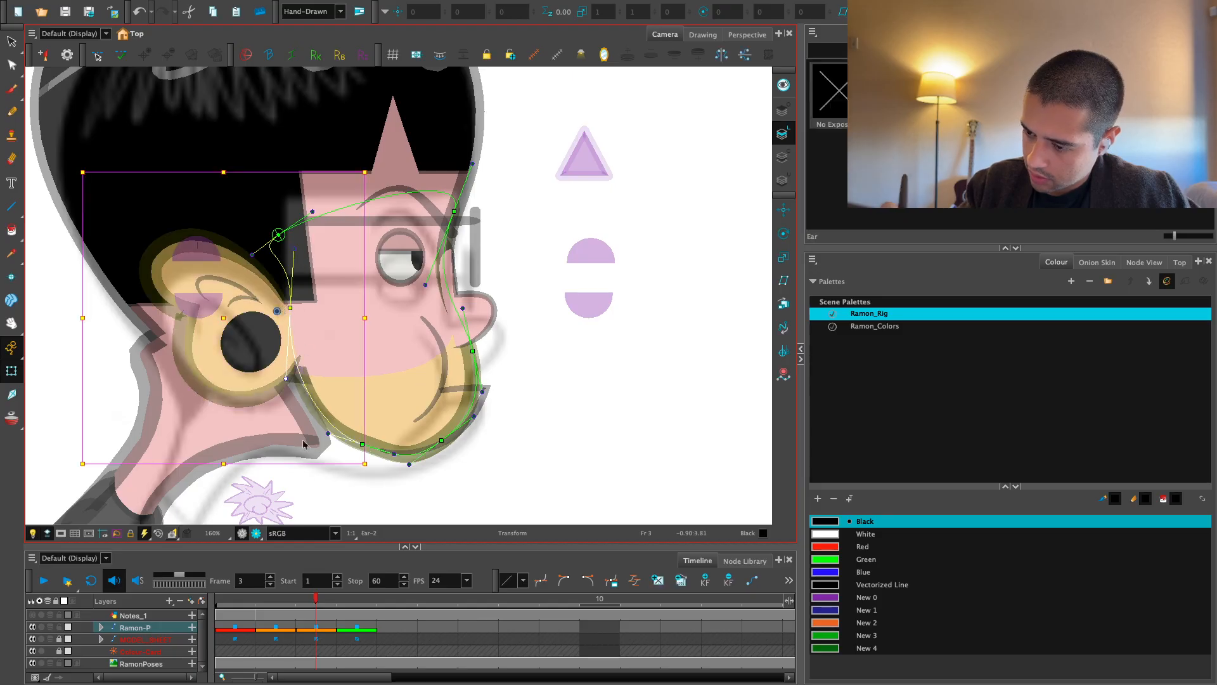
{"action": "left_click_drag", "start_coordinate": [283, 308], "coordinate": [284, 342]}
{"action": "left_click_drag", "start_coordinate": [328, 434], "coordinate": [325, 450]}
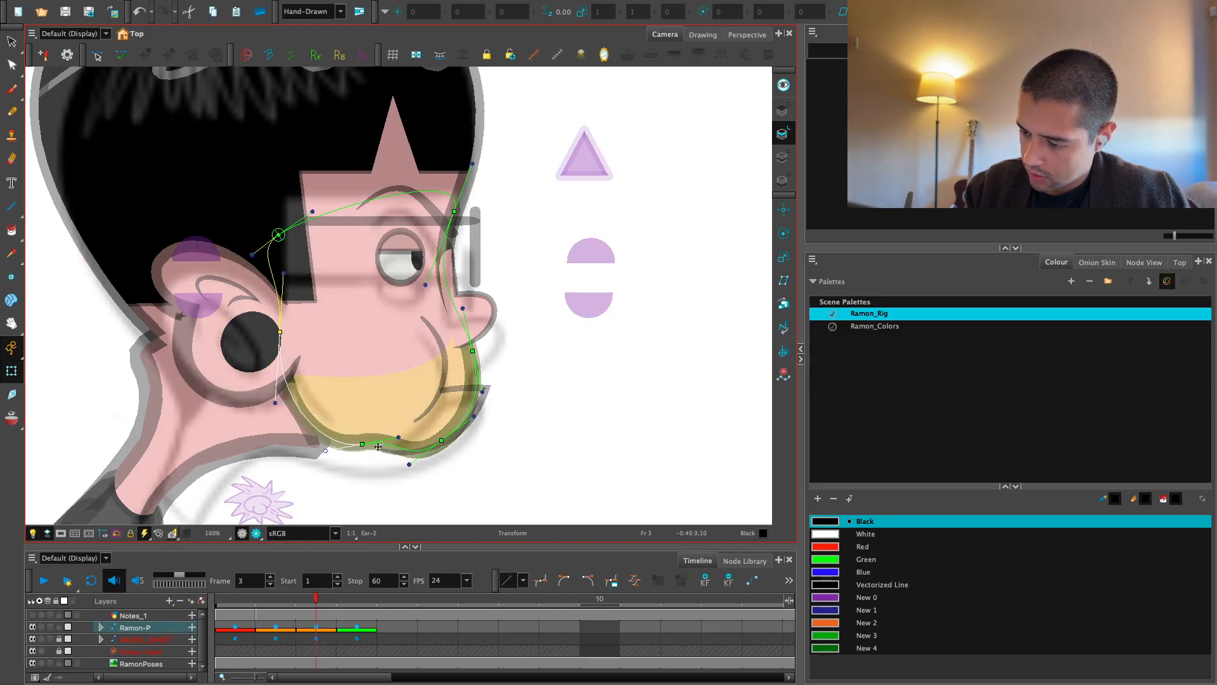
{"action": "key", "text": "ctrl+z"}
{"action": "key", "text": "ctrl+z"}
{"action": "key", "text": "ctrl+z"}
{"action": "key", "text": "ctrl+z"}
{"action": "key", "text": "ctrl+z"}
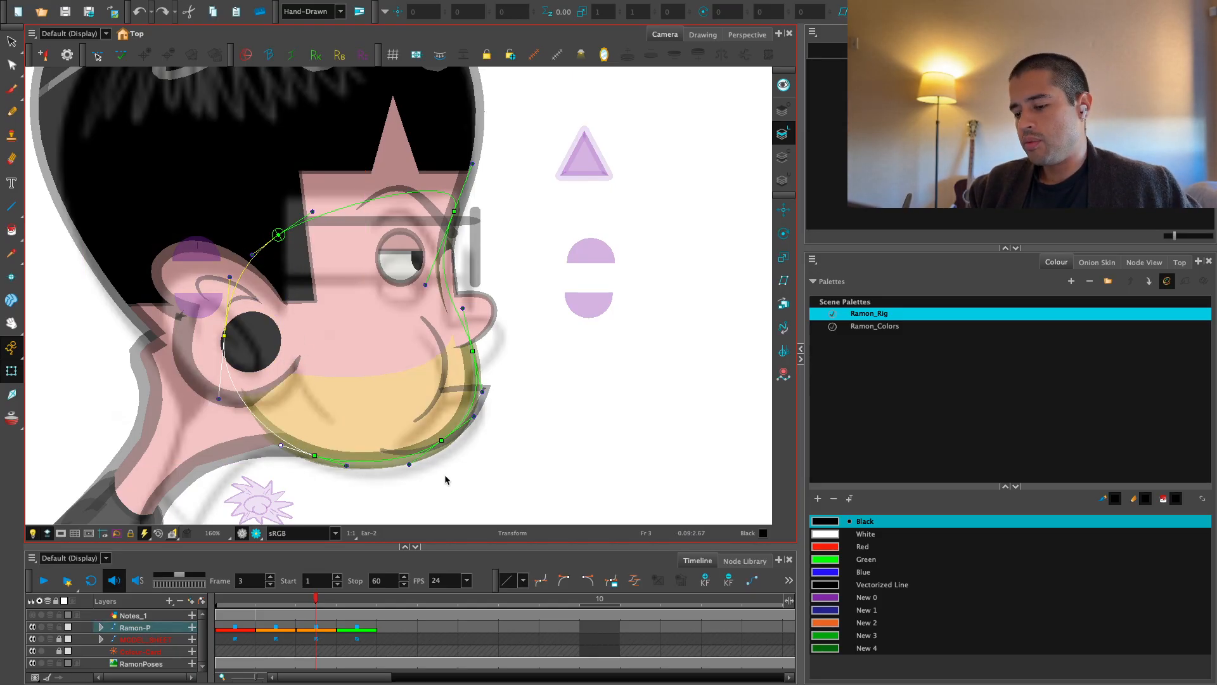
Rotate the jaw counter-clockwise so the chin swings forward and up, then reposition it and make it slightly narrower
{"action": "left_click", "coordinate": [431, 432]}
{"action": "key", "text": "2"}
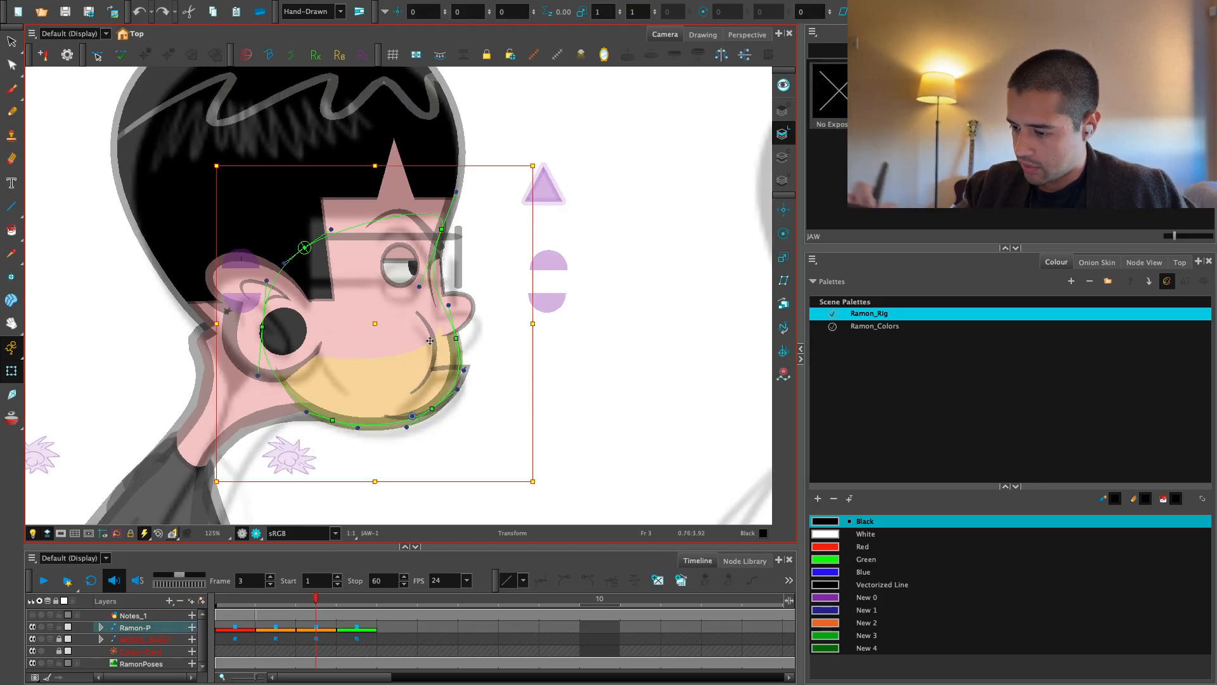
{"action": "left_click_drag", "start_coordinate": [546, 169], "coordinate": [501, 114]}
{"action": "left_click_drag", "start_coordinate": [422, 378], "coordinate": [432, 389]}
{"action": "left_click_drag", "start_coordinate": [490, 352], "coordinate": [477, 369]}
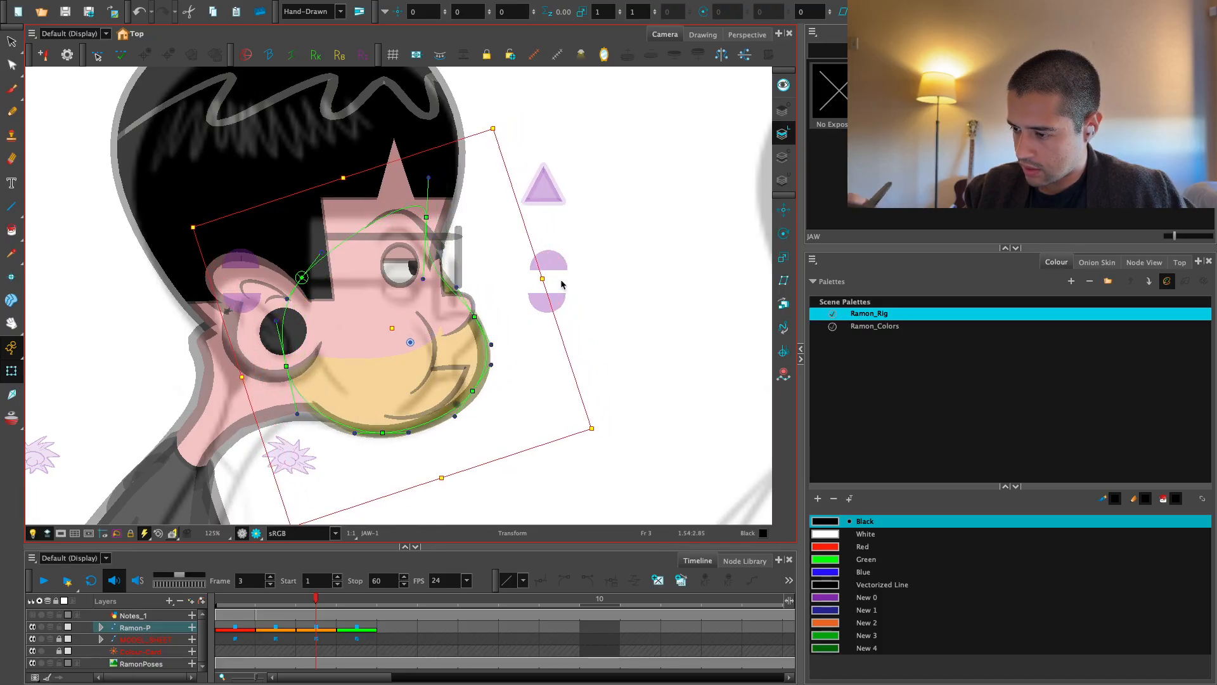
{"action": "left_click_drag", "start_coordinate": [543, 278], "coordinate": [526, 284]}
Pull the jaw's contour points at the chin and under the nose inward to round the front of the face
{"action": "key", "text": "2"}
{"action": "left_click_drag", "start_coordinate": [484, 350], "coordinate": [477, 352]}
{"action": "key", "text": "2"}
{"action": "left_click_drag", "start_coordinate": [450, 412], "coordinate": [447, 419]}
{"action": "left_click_drag", "start_coordinate": [448, 306], "coordinate": [433, 298]}
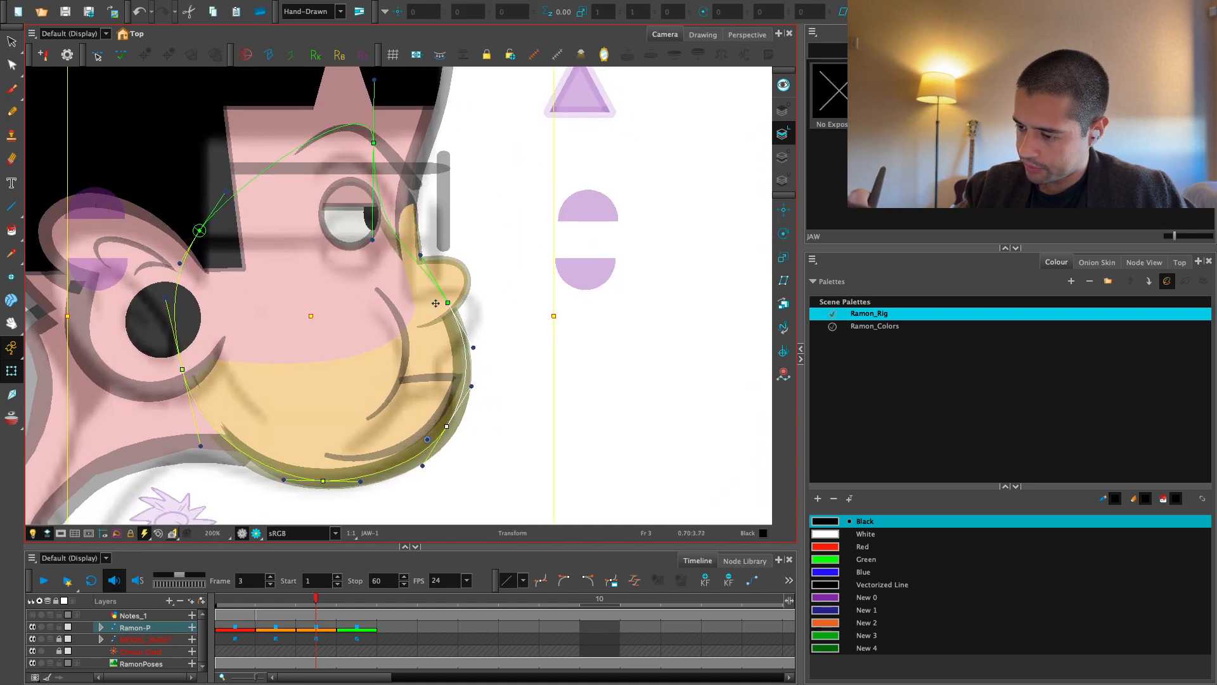
{"action": "left_click_drag", "start_coordinate": [447, 426], "coordinate": [436, 421]}
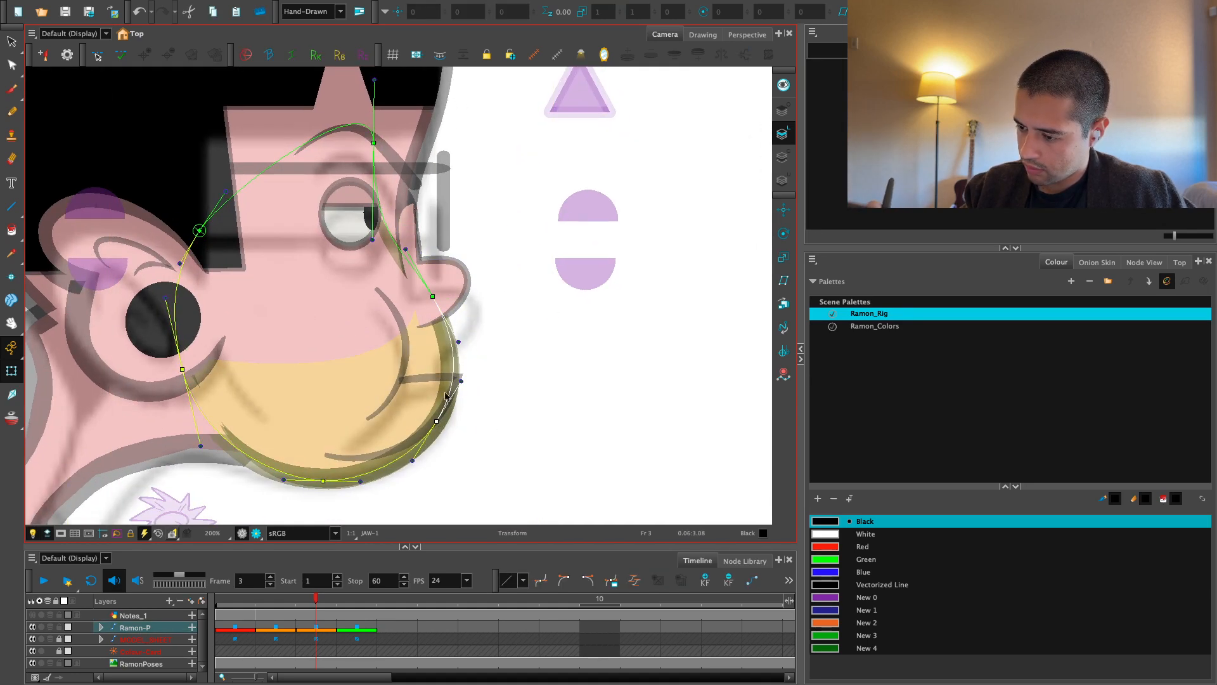
{"action": "key", "text": "1"}
Move the jaw's upper contour point toward the brow and adjust its curve handle behind the nose bridge
{"action": "left_click_drag", "start_coordinate": [432, 297], "coordinate": [425, 357]}
{"action": "key", "text": "2"}
{"action": "left_click_drag", "start_coordinate": [368, 219], "coordinate": [403, 224]}
{"action": "left_click_drag", "start_coordinate": [403, 321], "coordinate": [384, 317]}
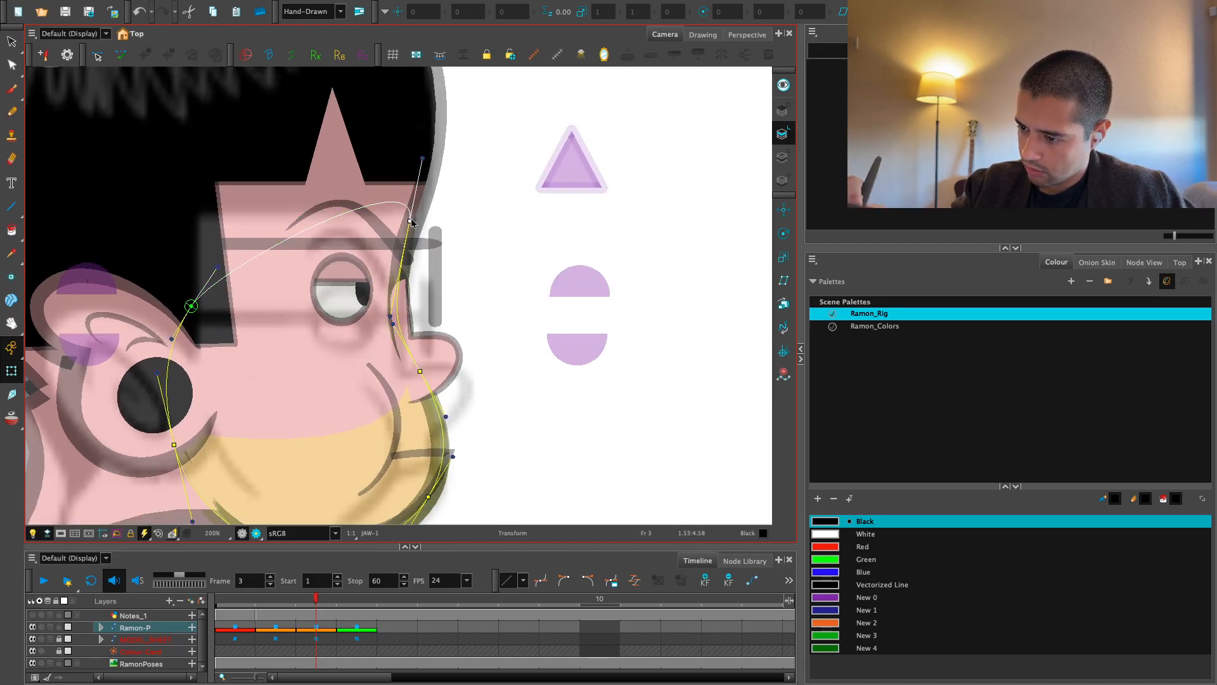
{"action": "key", "text": "1"}
{"action": "left_click_drag", "start_coordinate": [486, 223], "coordinate": [572, 141]}
{"action": "left_click", "coordinate": [495, 192]}
Extend the neck's upper front contour point forward under the chin and check the join against the previous frame
{"action": "key", "text": "2"}
{"action": "left_click", "coordinate": [254, 393]}
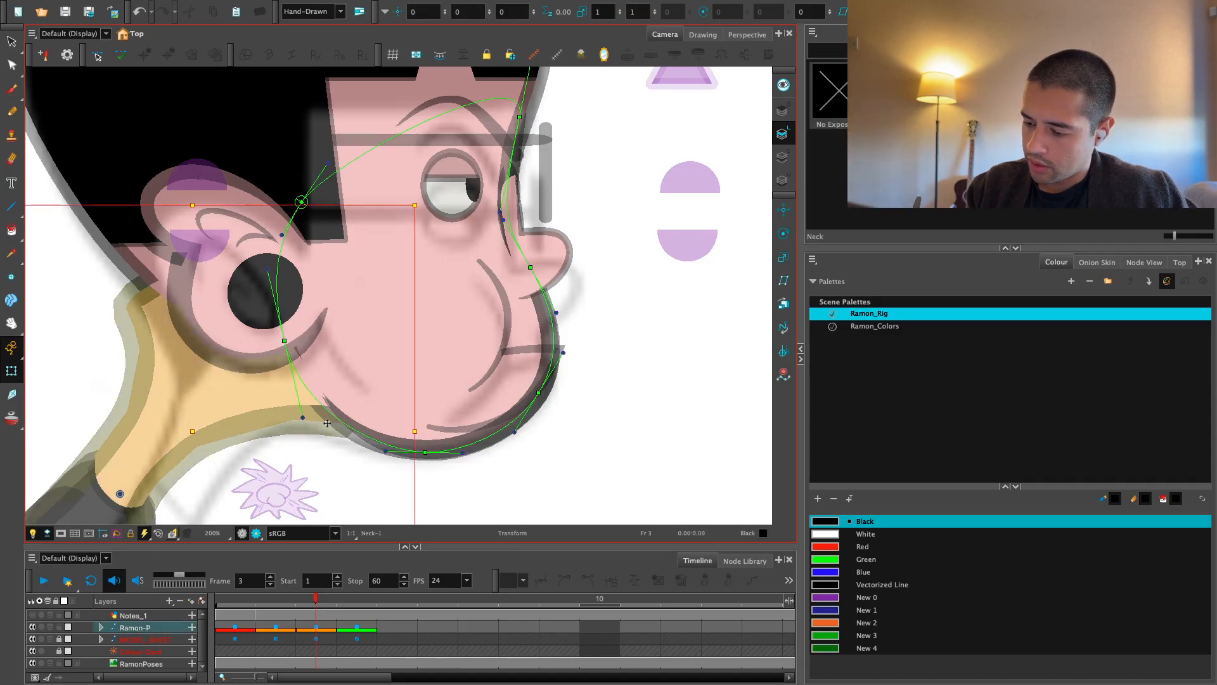
{"action": "key", "text": "shift+F11"}
{"action": "left_click_drag", "start_coordinate": [346, 424], "coordinate": [412, 431]}
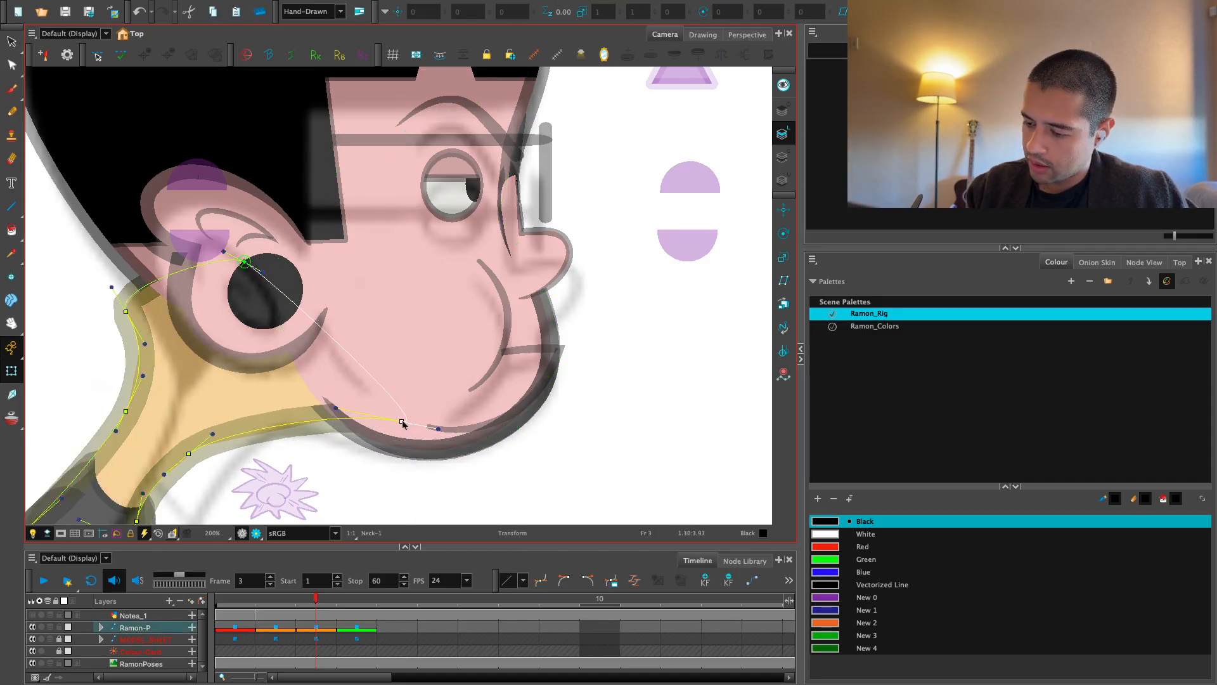
{"action": "key", "text": "1"}
{"action": "left_click_drag", "start_coordinate": [347, 452], "coordinate": [366, 415]}
{"action": "key", "text": "ctrl+z"}
{"action": "left_click_drag", "start_coordinate": [341, 374], "coordinate": [376, 377]}
{"action": "key", "text": "comma"}
{"action": "key", "text": "period"}
{"action": "left_click", "coordinate": [382, 430]}
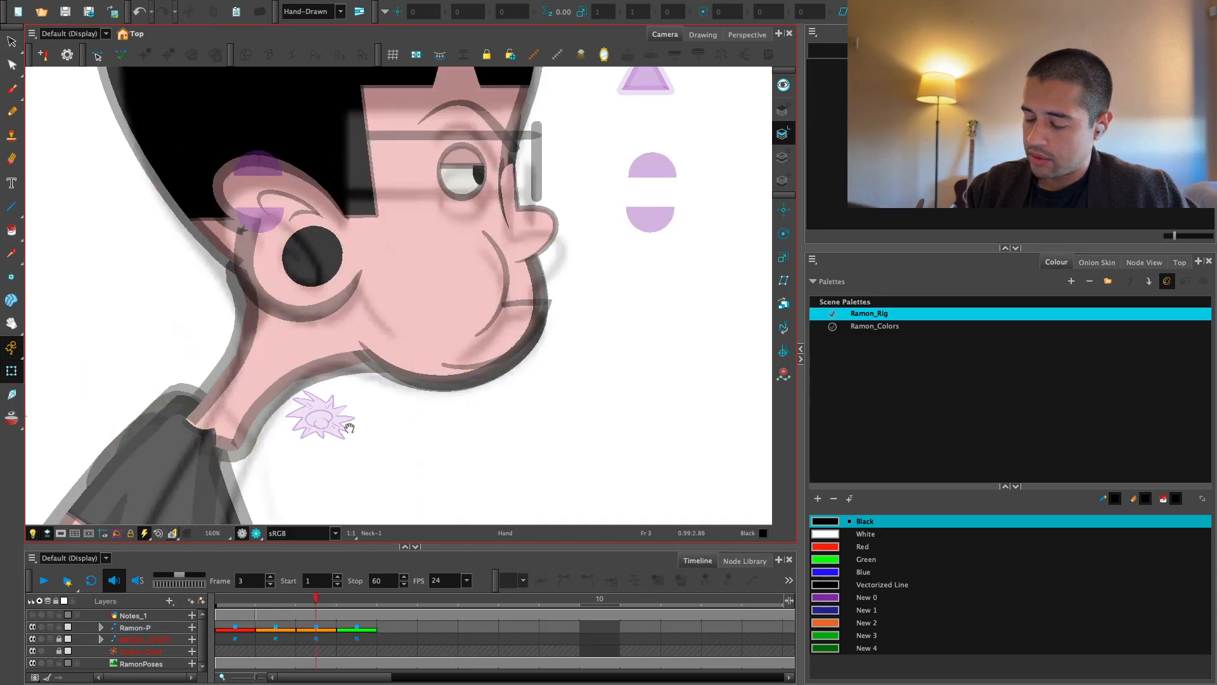
Refine the neck's contour along the throat, at its lower front corner by the collar and at the nape
{"action": "key", "text": "2"}
{"action": "left_click", "coordinate": [293, 407]}
{"action": "left_click", "coordinate": [394, 453]}
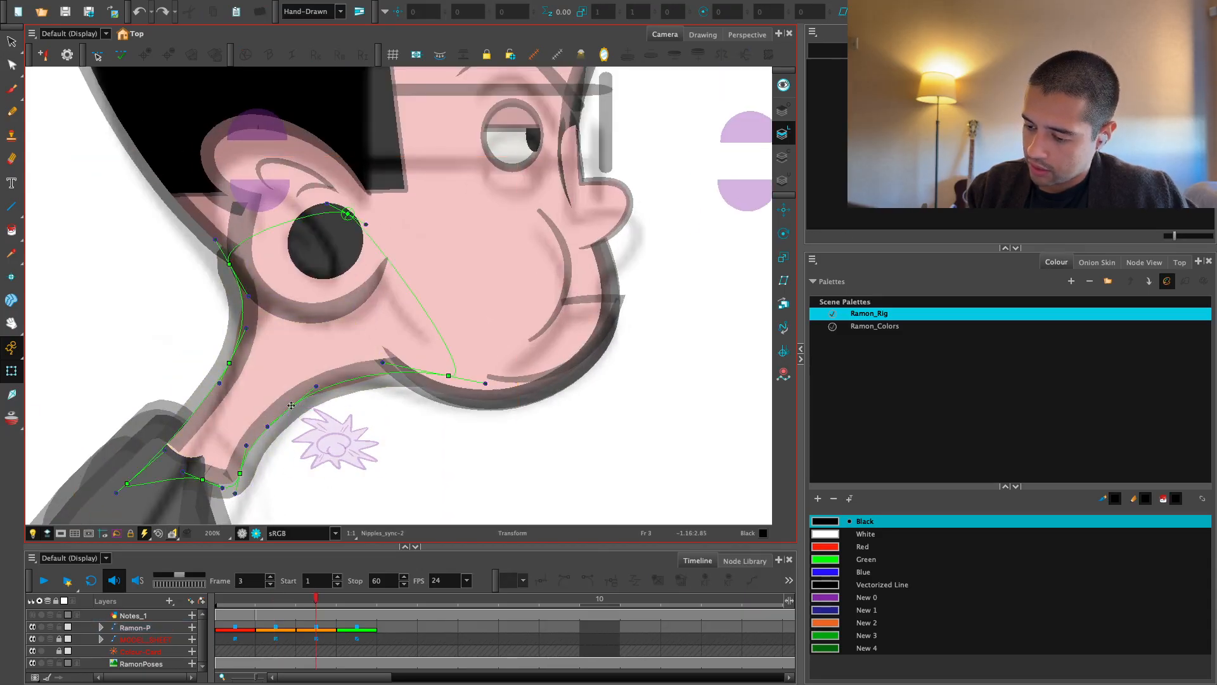
{"action": "left_click_drag", "start_coordinate": [292, 406], "coordinate": [296, 406]}
{"action": "left_click_drag", "start_coordinate": [240, 473], "coordinate": [248, 485]}
{"action": "key", "text": "2"}
{"action": "left_click_drag", "start_coordinate": [218, 231], "coordinate": [257, 261]}
Pull the side hair's lower rear corner down toward the nape and adjust the curve of its bottom edge
{"action": "key", "text": "1"}
{"action": "key", "text": "1"}
{"action": "key", "text": "1"}
{"action": "left_click_drag", "start_coordinate": [321, 196], "coordinate": [333, 263]}
{"action": "left_click", "coordinate": [330, 263]}
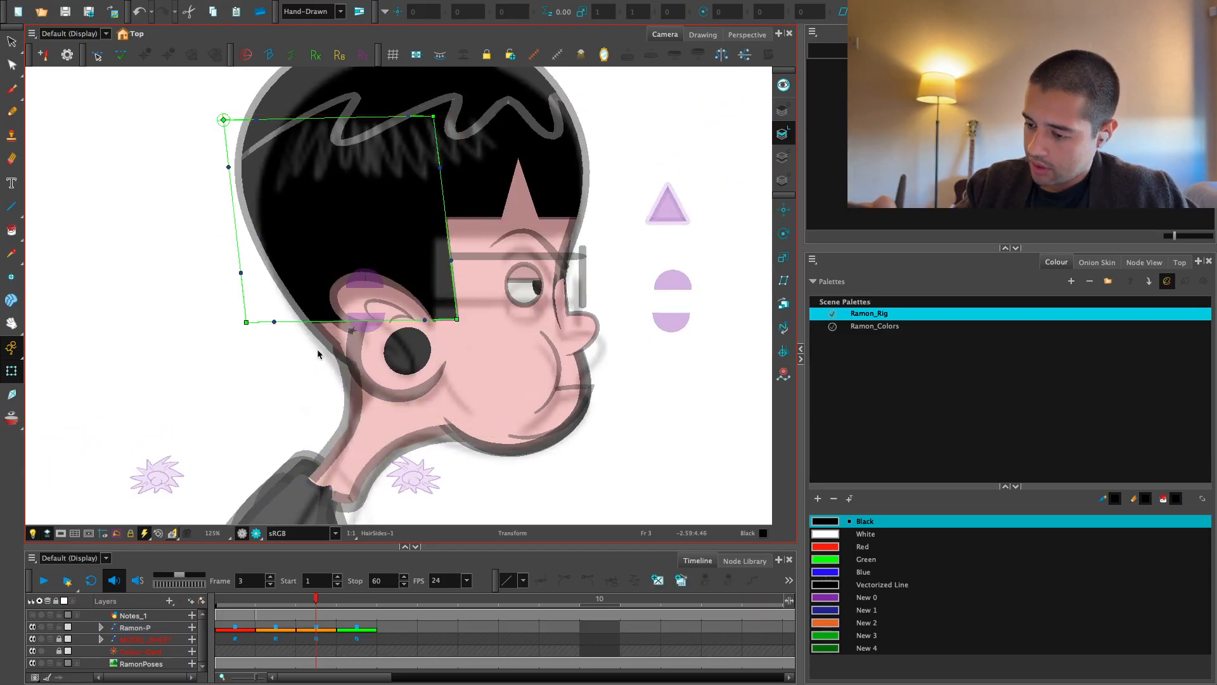
{"action": "left_click_drag", "start_coordinate": [246, 320], "coordinate": [247, 348]}
{"action": "left_click", "coordinate": [307, 441]}
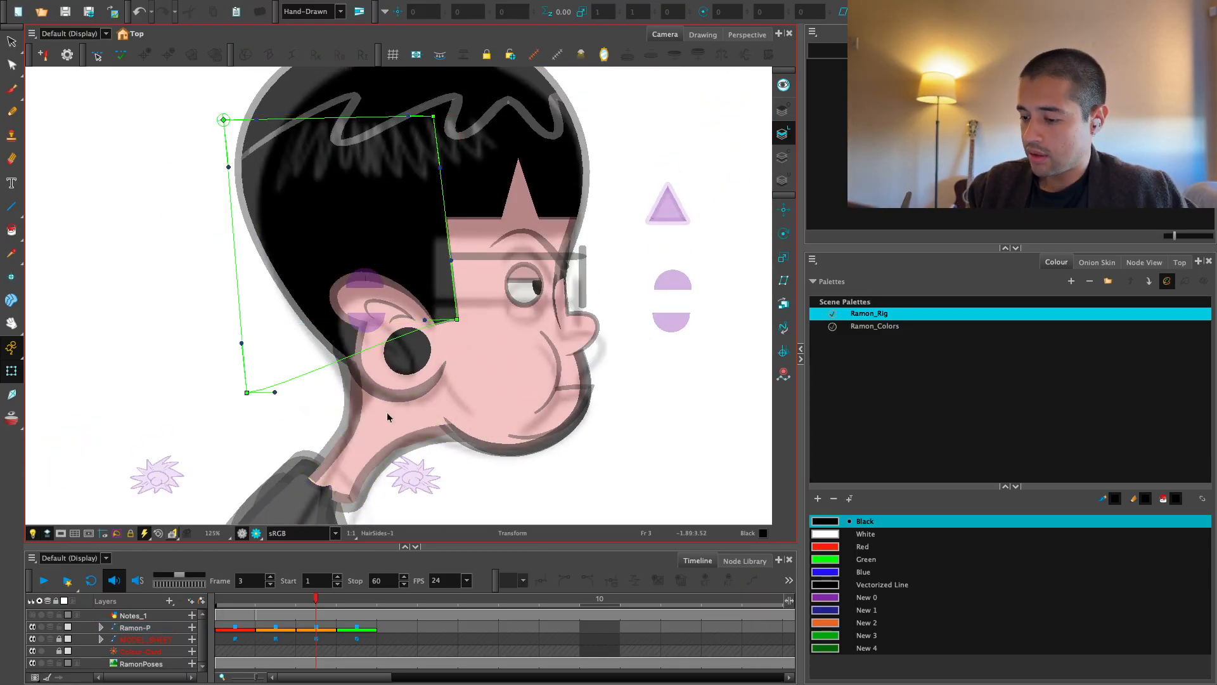
{"action": "left_click_drag", "start_coordinate": [425, 321], "coordinate": [423, 313]}
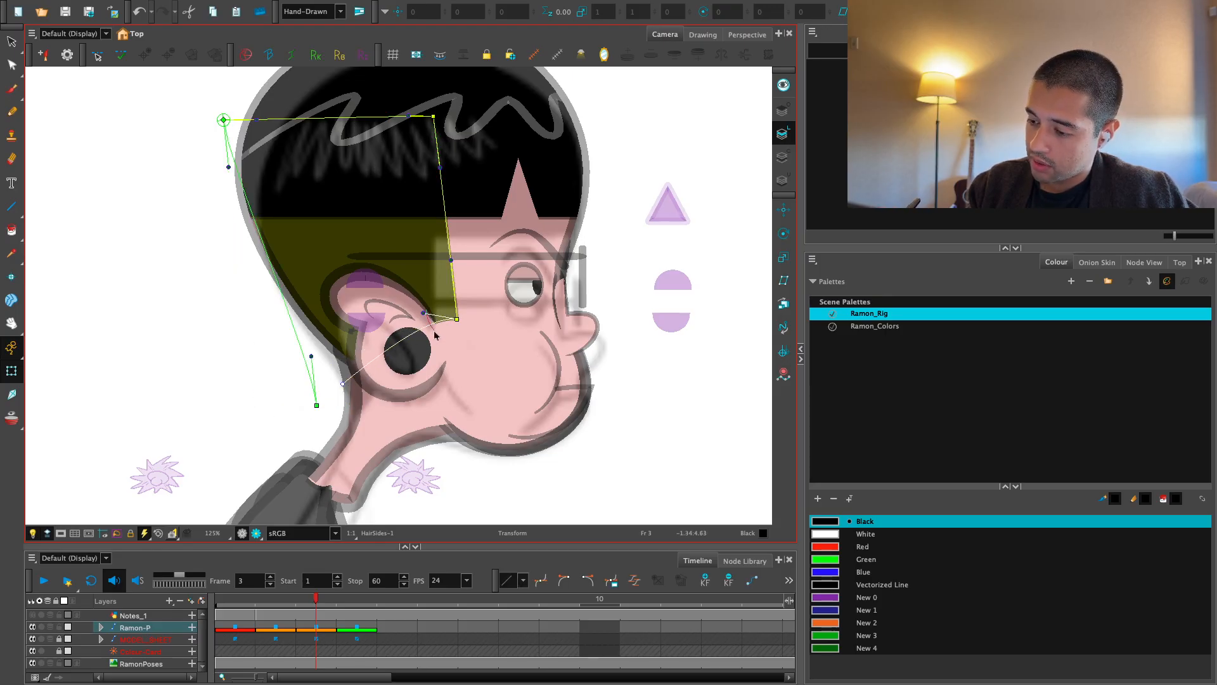
Adjust the front curve handle of the side hair's bottom edge beneath the sideburn tip
{"action": "left_click", "coordinate": [435, 333]}
{"action": "left_click_drag", "start_coordinate": [424, 312], "coordinate": [435, 330]}
{"action": "key", "text": "ctrl+z"}
{"action": "key", "text": "ctrl+z"}
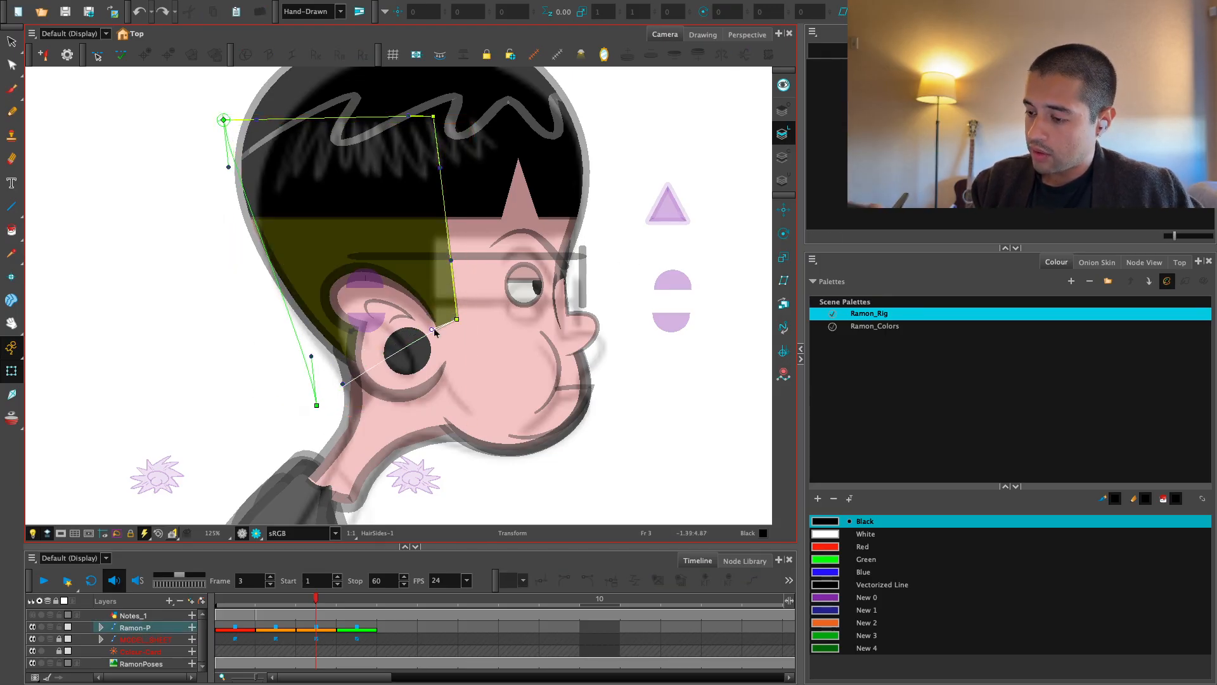
{"action": "key", "text": "Escape"}
{"action": "key", "text": "shift+c"}
{"action": "left_click_drag", "start_coordinate": [435, 375], "coordinate": [438, 404]}
{"action": "key", "text": "2"}
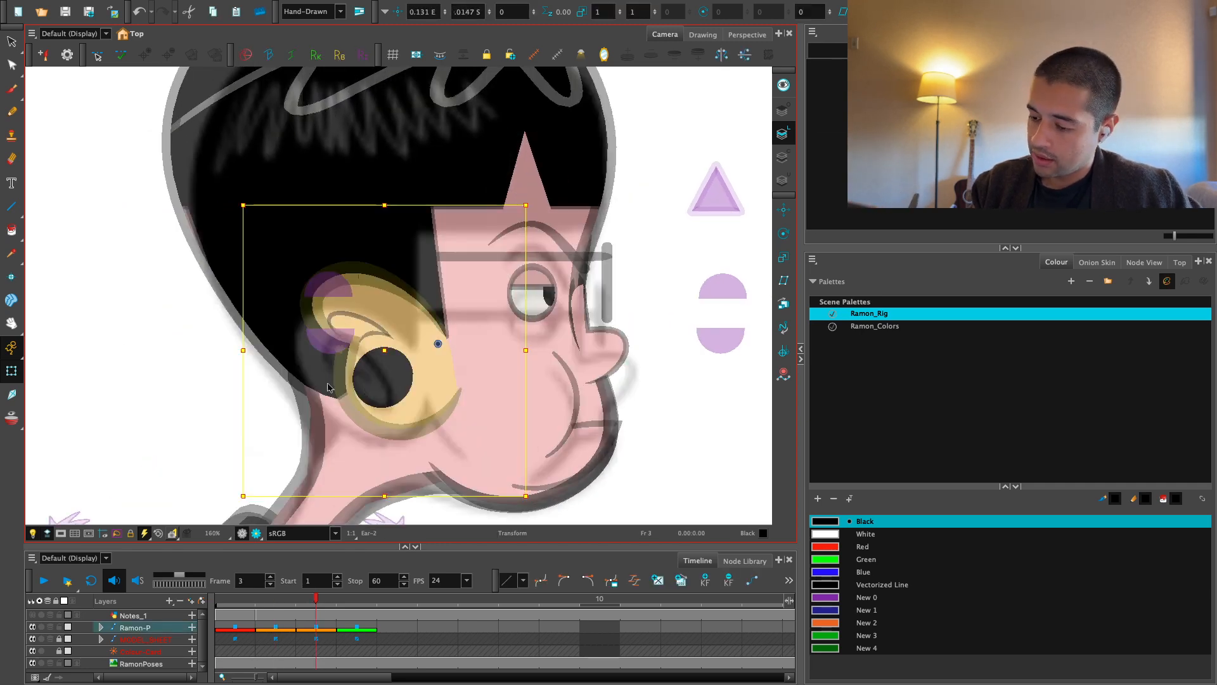
Try to pull the skull's bottom contour point back to the nape and shift its lower rear point outward
{"action": "left_click", "coordinate": [328, 388]}
{"action": "left_click", "coordinate": [309, 392]}
{"action": "left_click", "coordinate": [411, 410]}
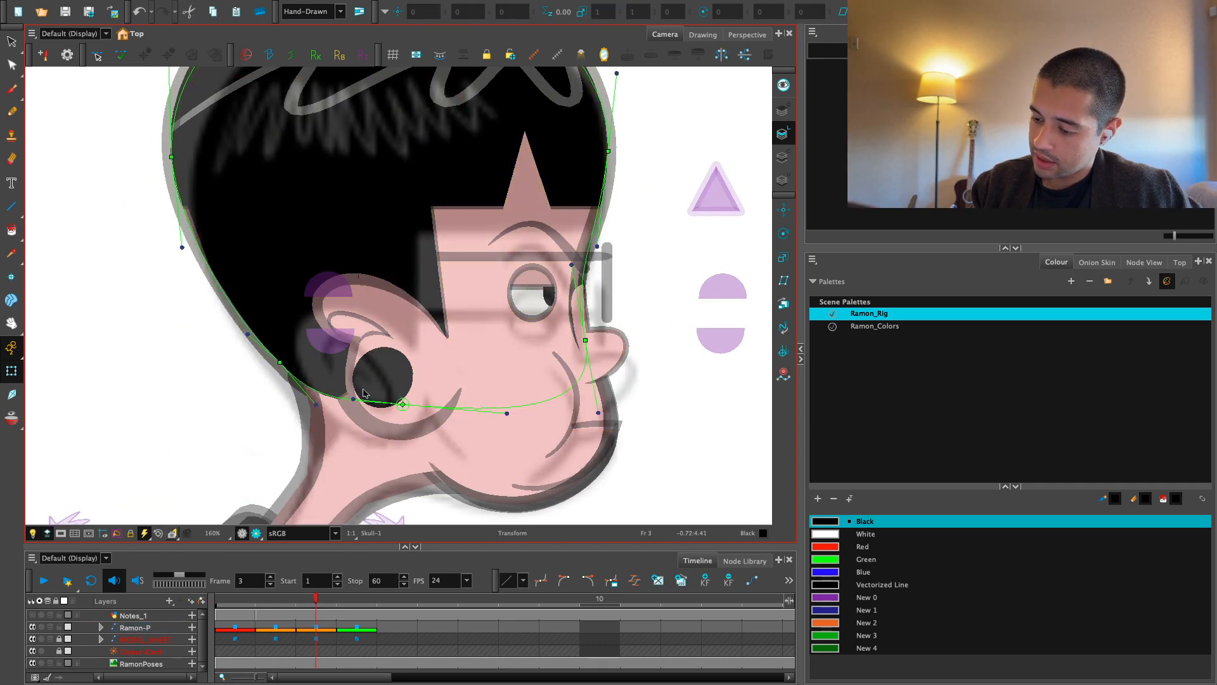
{"action": "left_click_drag", "start_coordinate": [411, 410], "coordinate": [314, 433]}
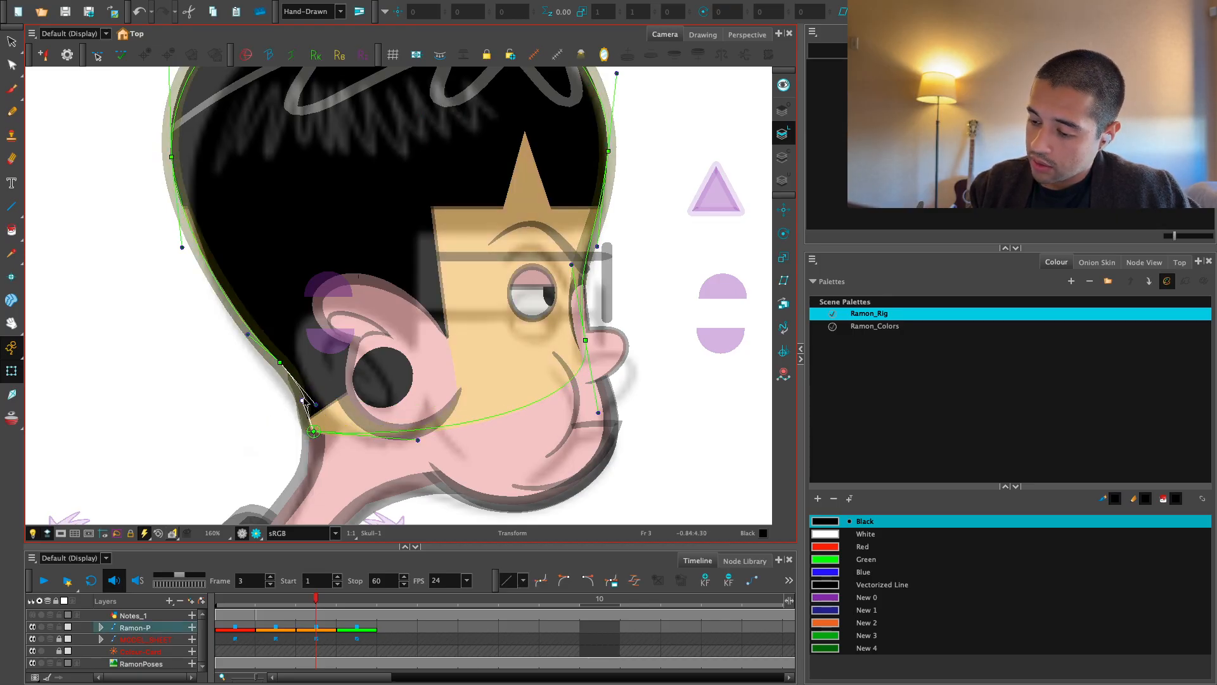
{"action": "left_click_drag", "start_coordinate": [284, 363], "coordinate": [276, 359]}
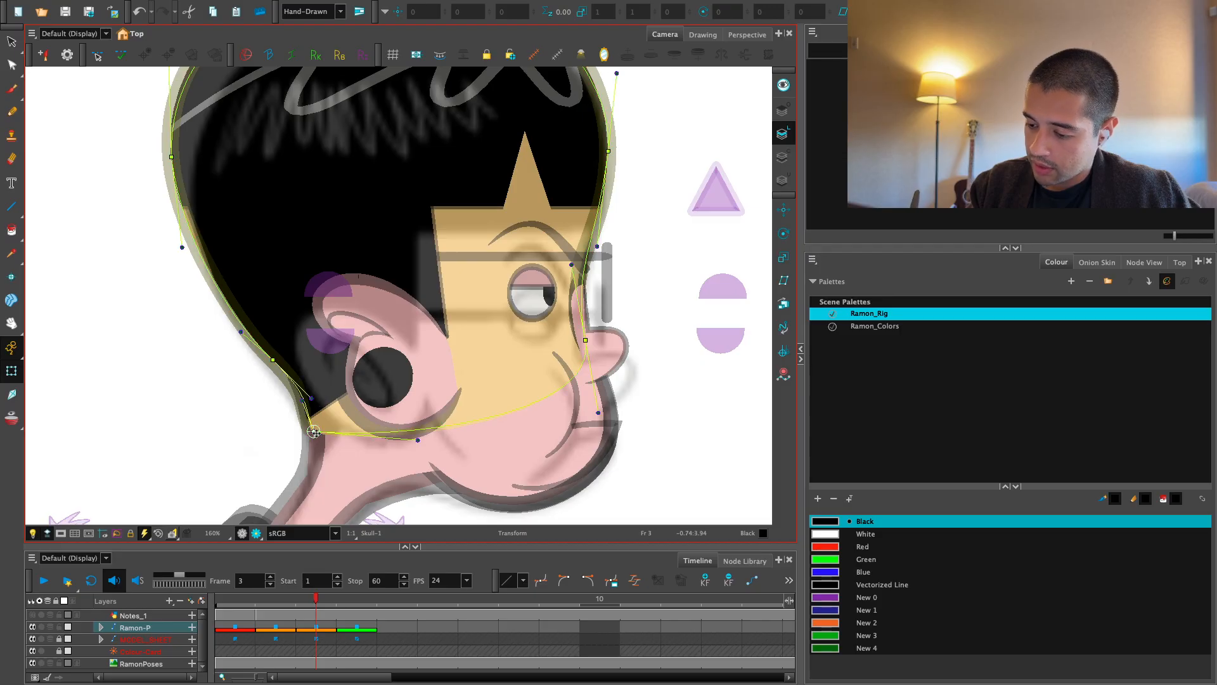
{"action": "key", "text": "Escape"}
{"action": "key", "text": "2"}
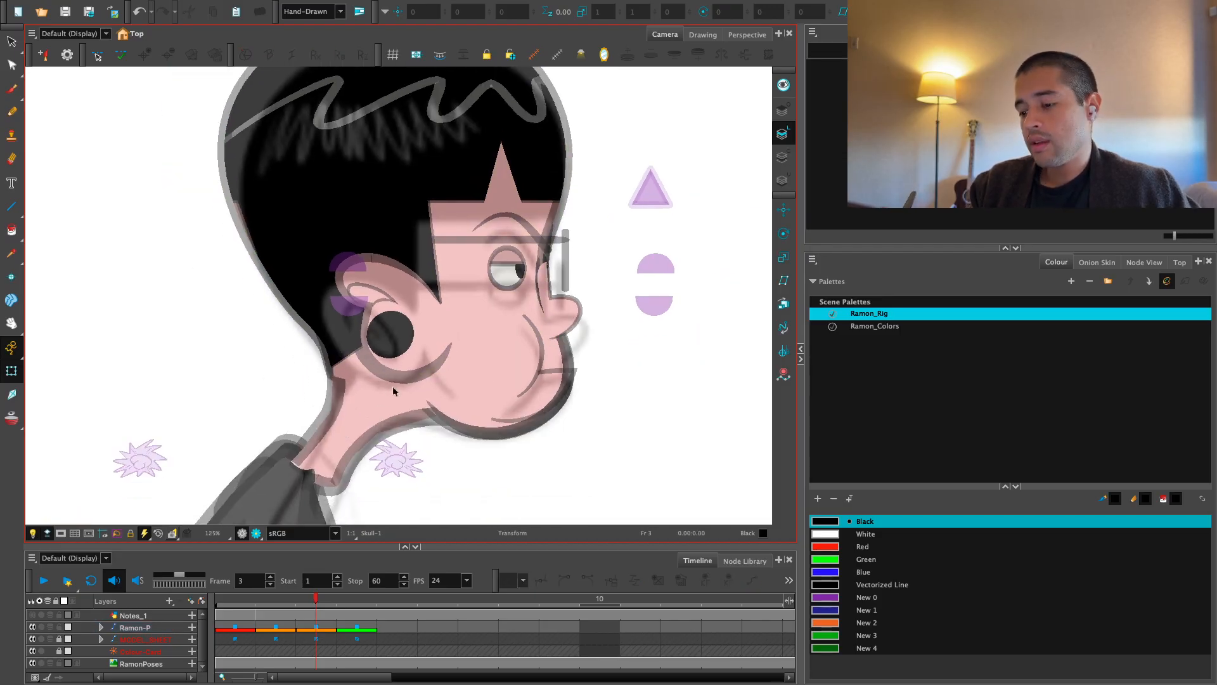
Lower the skull's bottom contour point beneath the ear and move the neck's upper rear point outward at the nape
{"action": "left_click", "coordinate": [362, 376]}
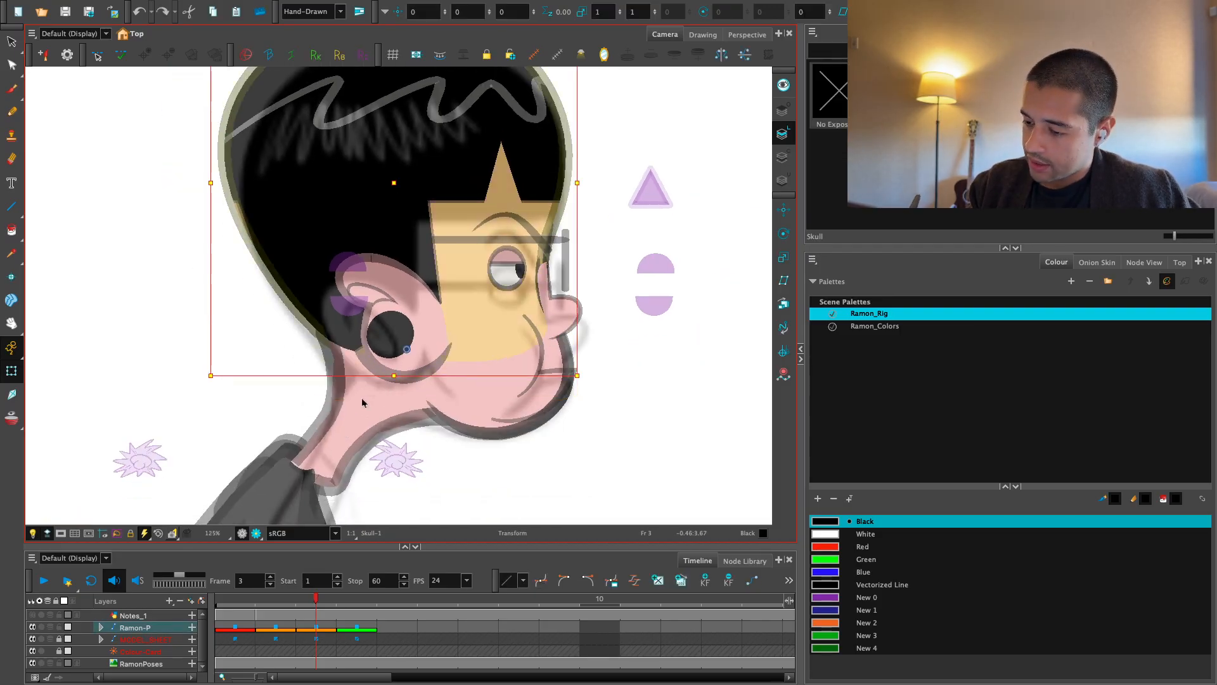
{"action": "left_click", "coordinate": [341, 395]}
{"action": "left_click", "coordinate": [467, 325]}
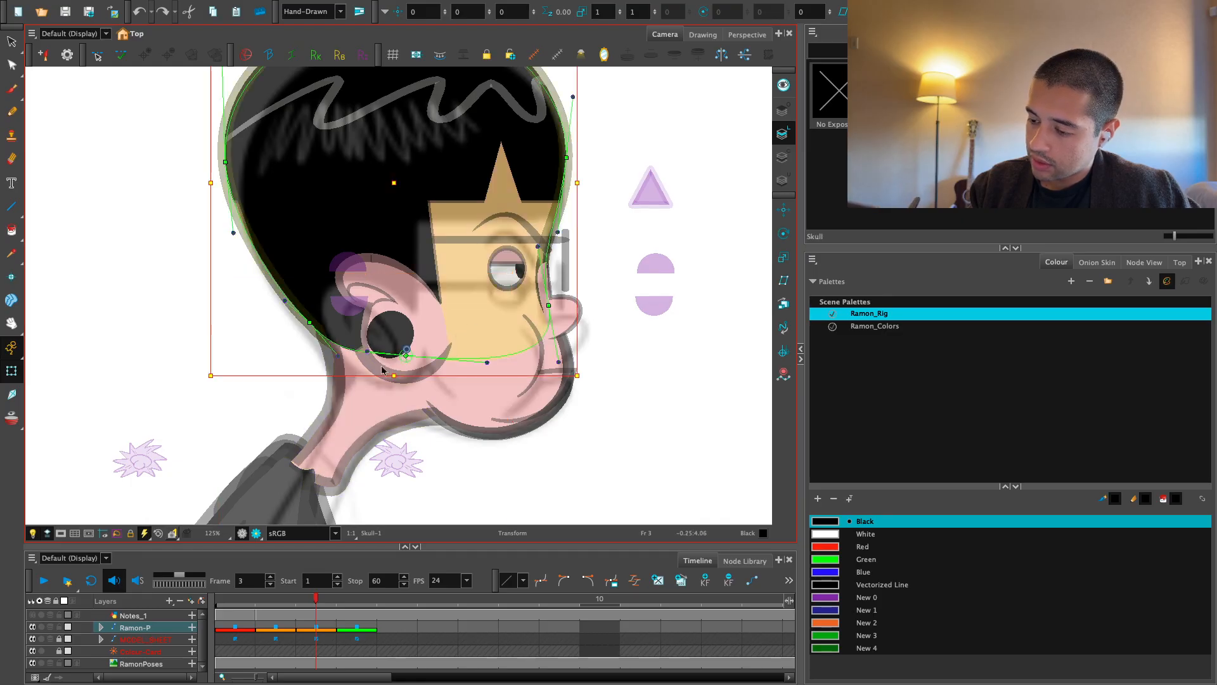
{"action": "left_click_drag", "start_coordinate": [406, 354], "coordinate": [395, 375]}
{"action": "left_click", "coordinate": [337, 400]}
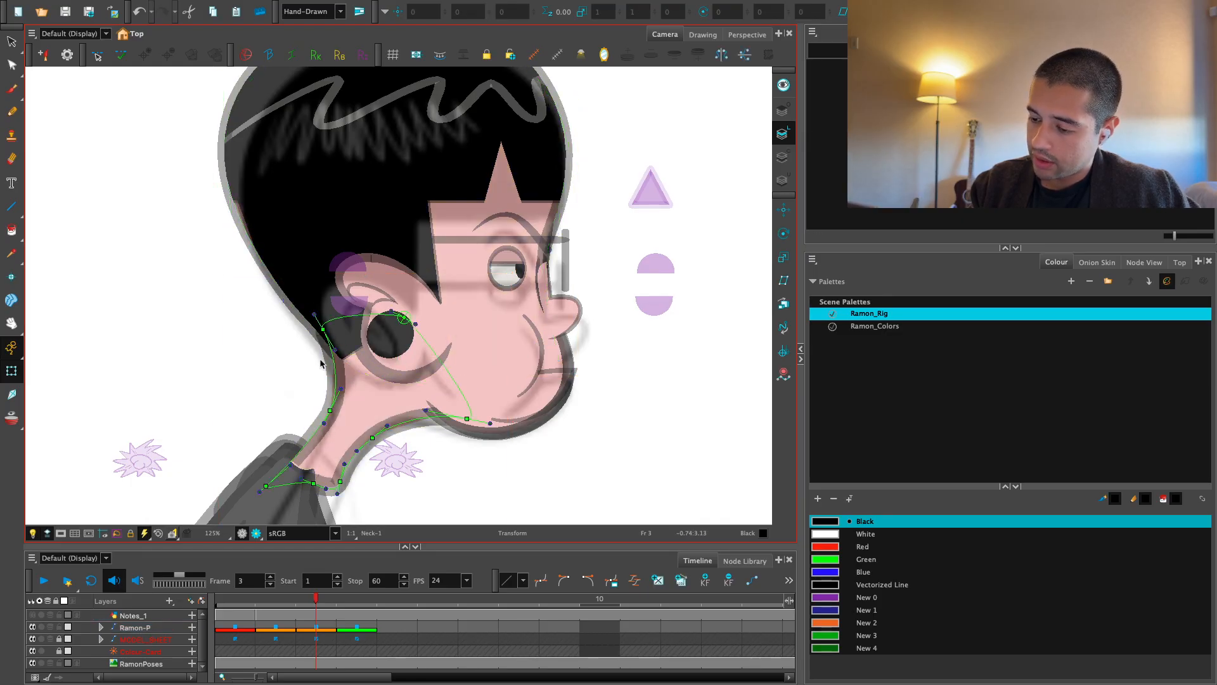
{"action": "left_click_drag", "start_coordinate": [323, 326], "coordinate": [317, 328]}
{"action": "left_click", "coordinate": [405, 466]}
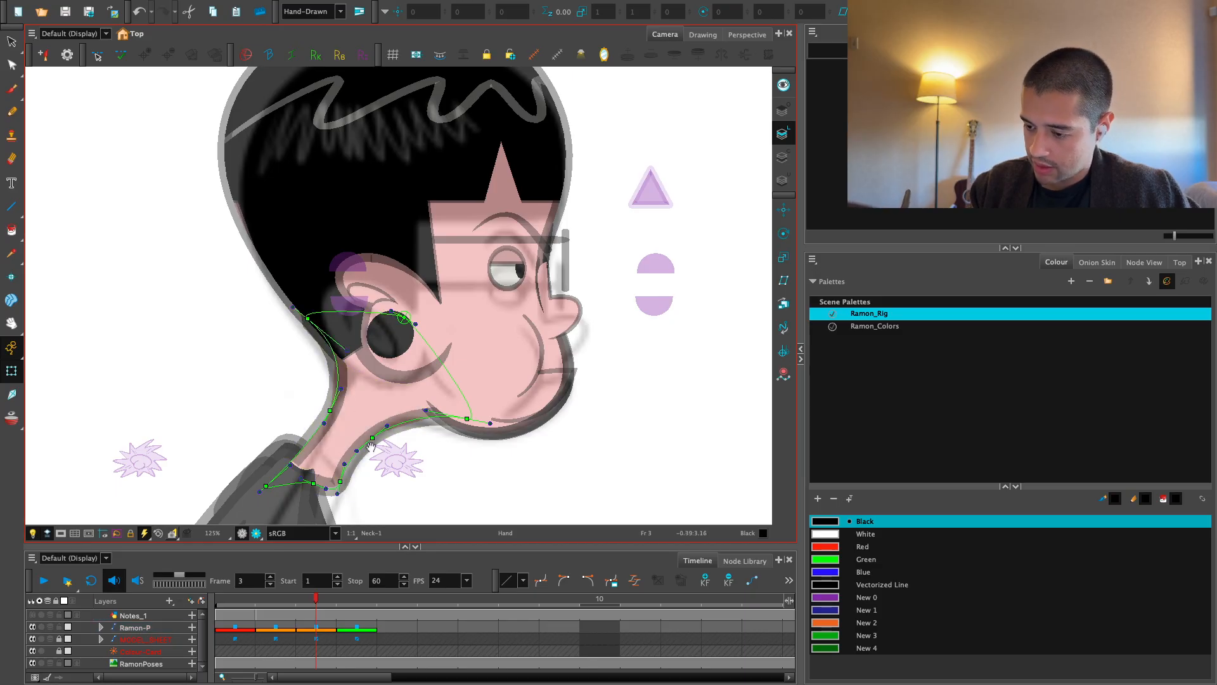
{"action": "key", "text": "2"}
{"action": "left_click_drag", "start_coordinate": [405, 456], "coordinate": [387, 427]}
{"action": "key", "text": "1"}
{"action": "left_click", "coordinate": [559, 346]}
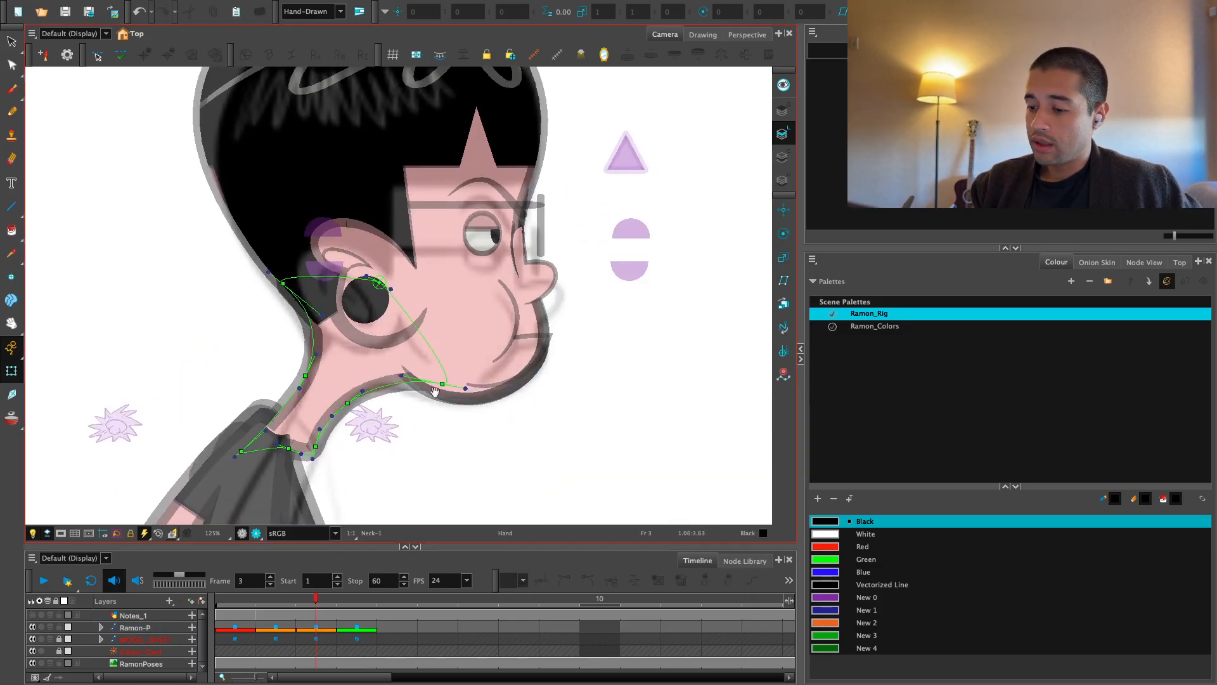
{"action": "key", "text": "1"}
{"action": "left_click", "coordinate": [376, 403]}
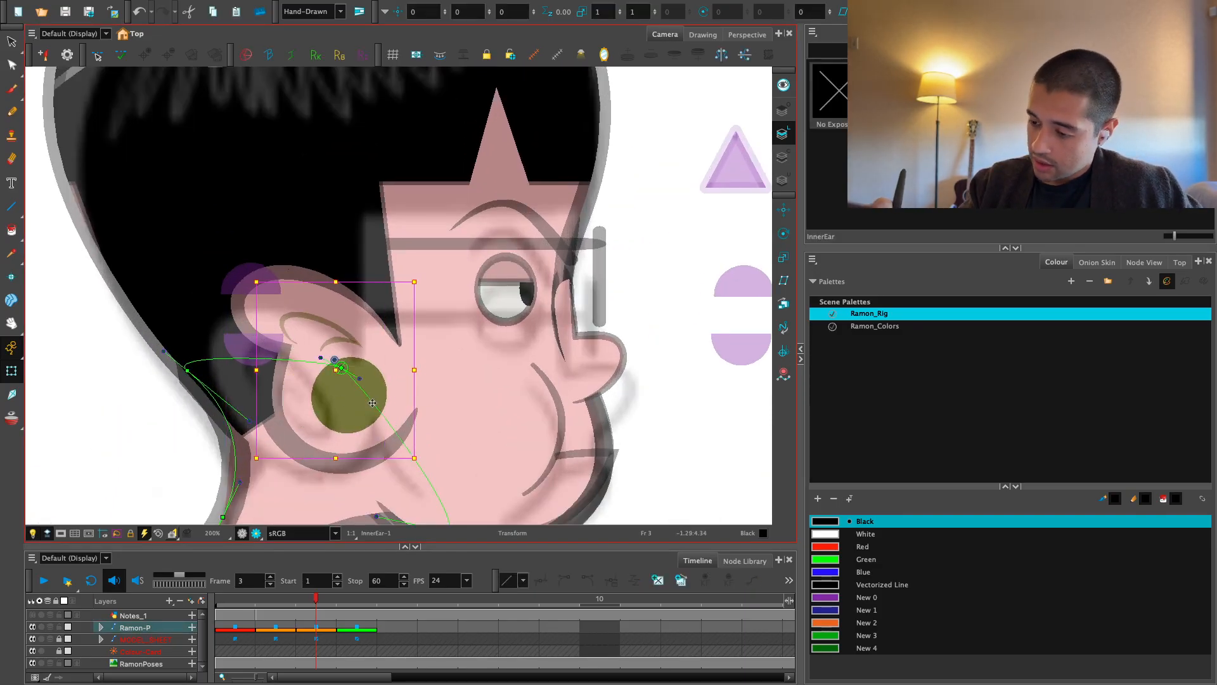
{"action": "left_click", "coordinate": [691, 303]}
{"action": "key", "text": "2"}
{"action": "key", "text": "2"}
Step back and forth through frames 1 to 3 to compare the head turn
{"action": "left_click", "coordinate": [328, 629]}
{"action": "key", "text": "comma"}
{"action": "key", "text": "comma"}
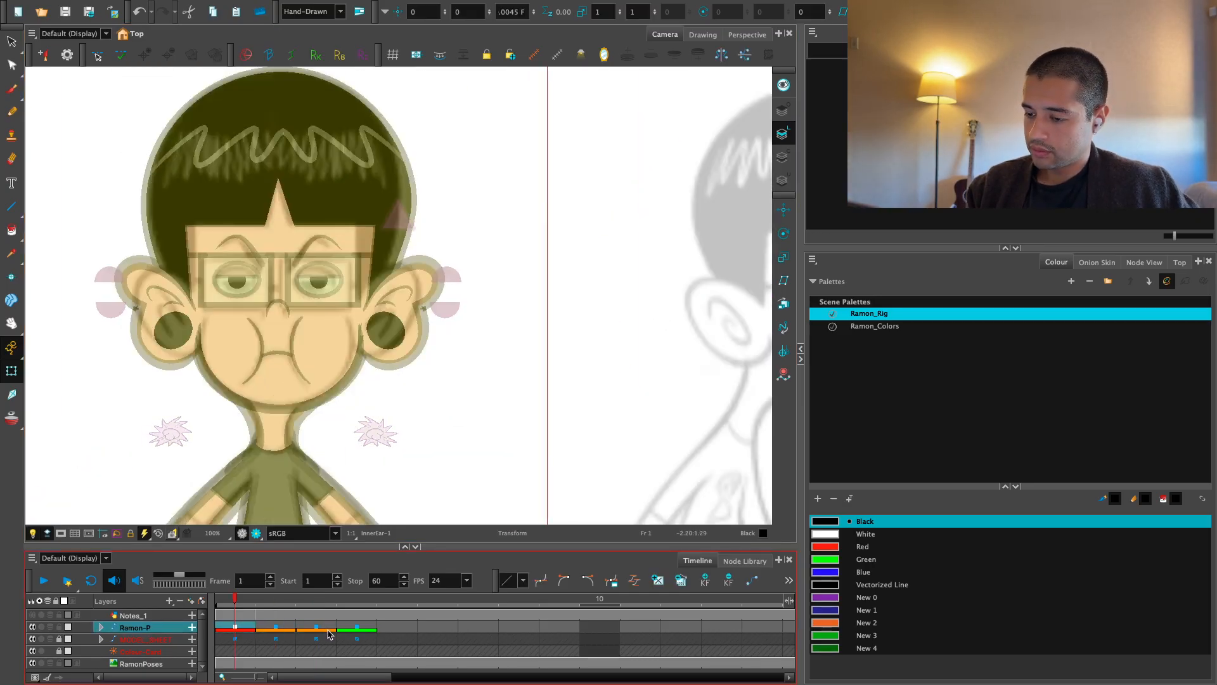
{"action": "key", "text": "period"}
{"action": "key", "text": "period"}
{"action": "key", "text": "comma"}
{"action": "key", "text": "comma"}
{"action": "key", "text": "period"}
{"action": "key", "text": "period"}
{"action": "key", "text": "comma"}
{"action": "key", "text": "comma"}
{"action": "key", "text": "period"}
{"action": "key", "text": "period"}
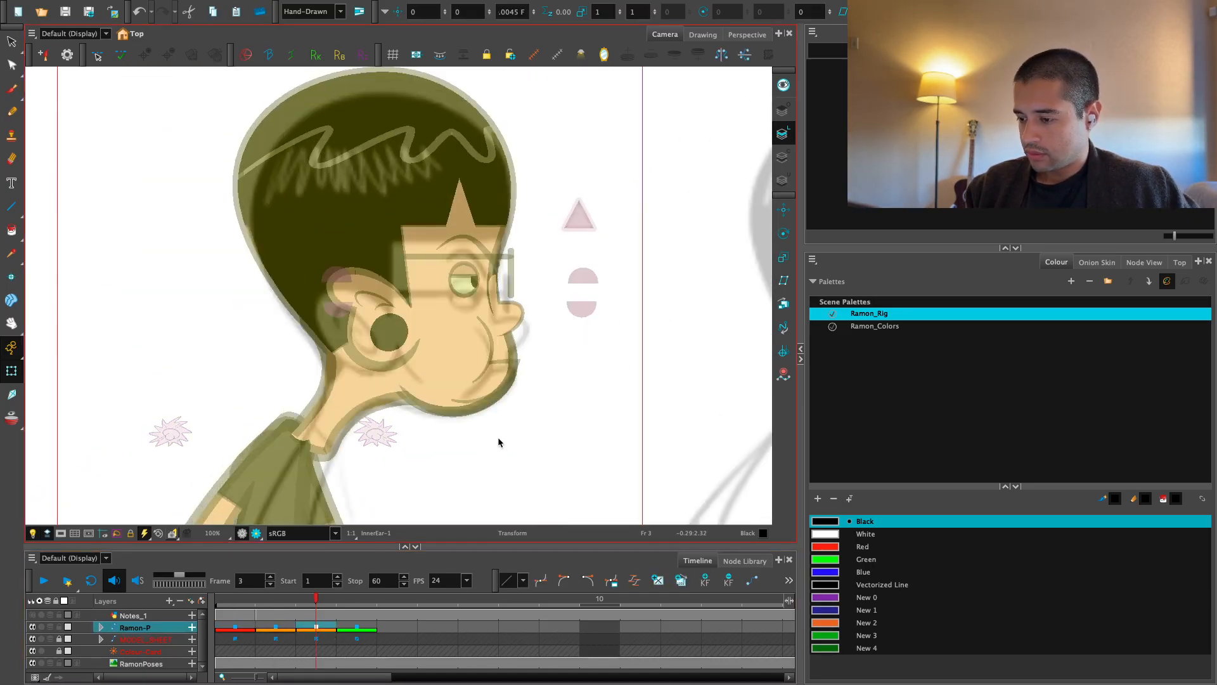
{"action": "key", "text": "comma"}
{"action": "key", "text": "period"}
{"action": "key", "text": "comma"}
{"action": "key", "text": "period"}
Compare the enlarged heads of frames 2 and 3 for continuity of the hair, face and jaw
{"action": "key", "text": "2"}
{"action": "left_click_drag", "start_coordinate": [608, 333], "coordinate": [608, 446]}
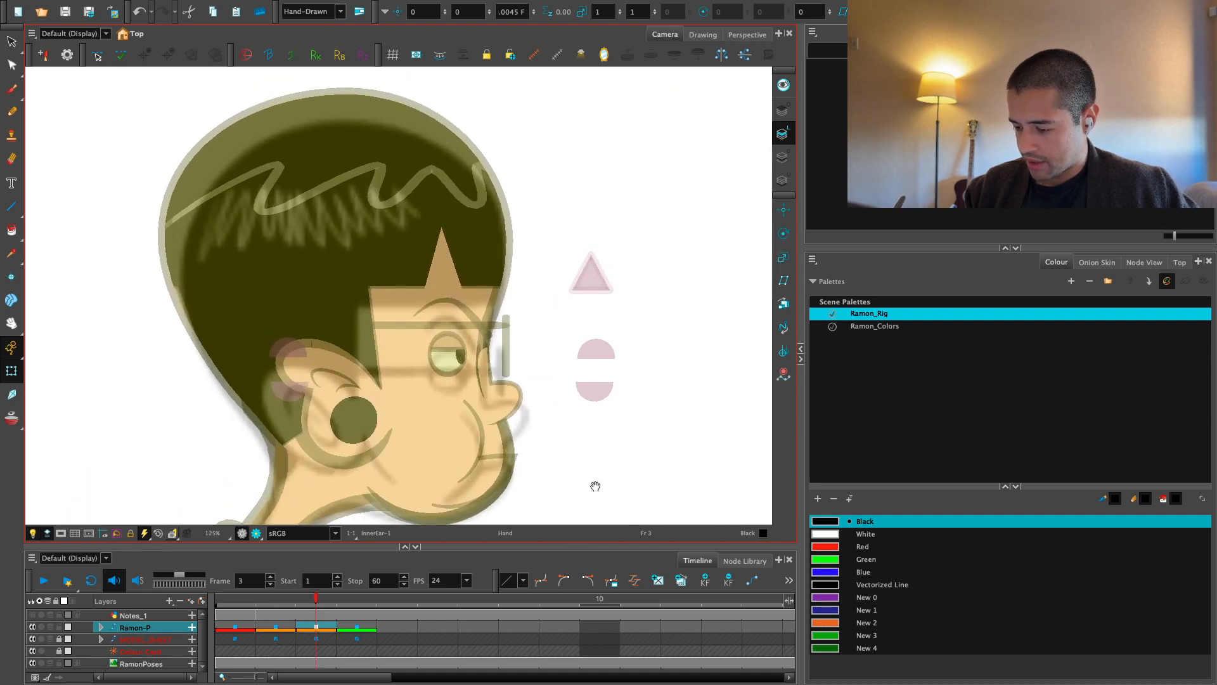
{"action": "key", "text": "comma"}
{"action": "key", "text": "period"}
{"action": "key", "text": "comma"}
{"action": "key", "text": "period"}
{"action": "key", "text": "comma"}
{"action": "key", "text": "period"}
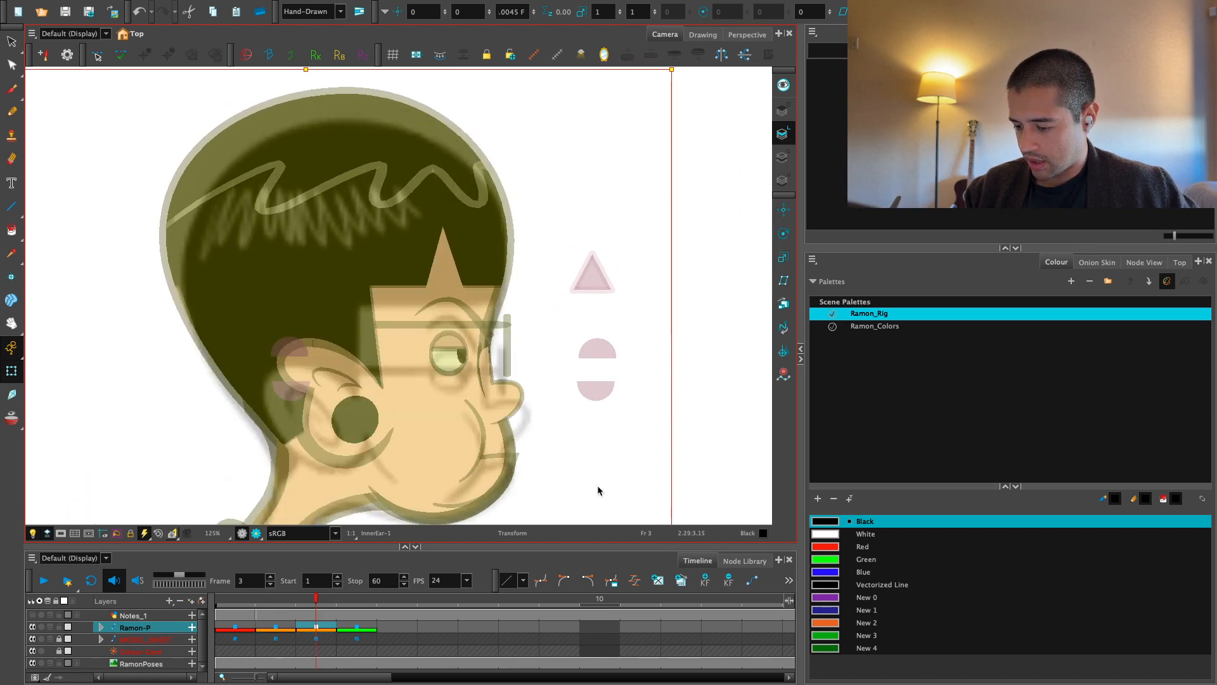
{"action": "key", "text": "comma"}
{"action": "key", "text": "period"}
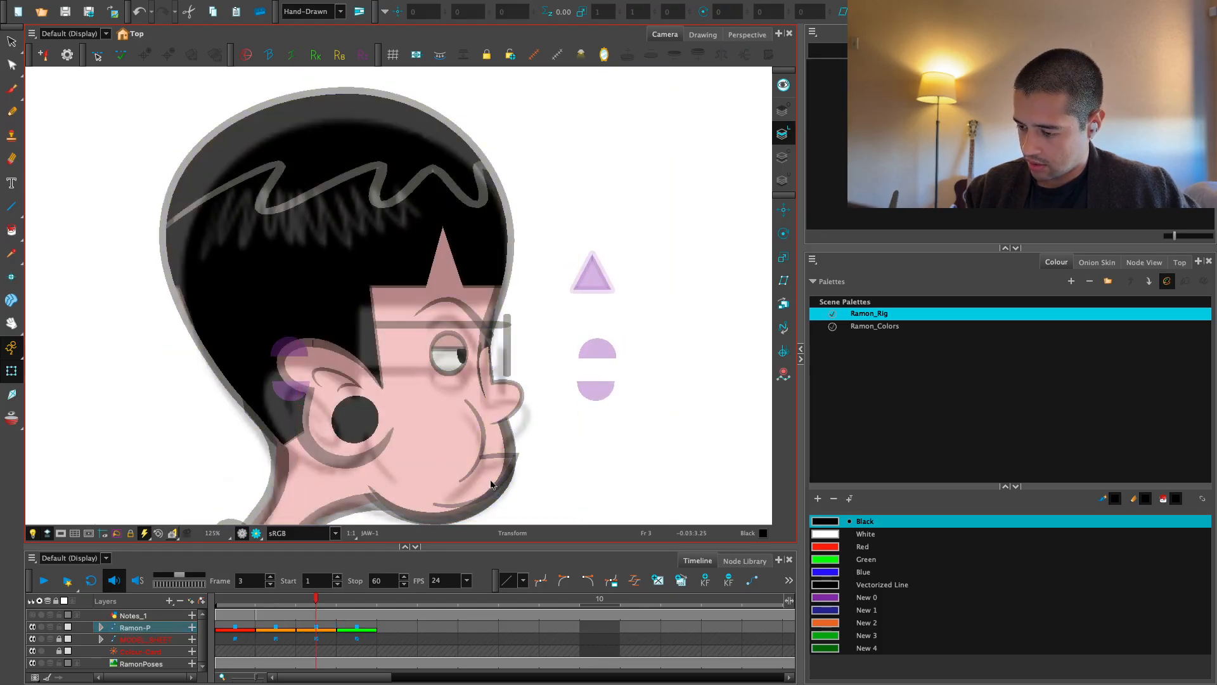
Raise frame 3's jaw slightly and compare its position with frame 2
{"action": "left_click", "coordinate": [493, 486]}
{"action": "key", "text": "comma"}
{"action": "key", "text": "period"}
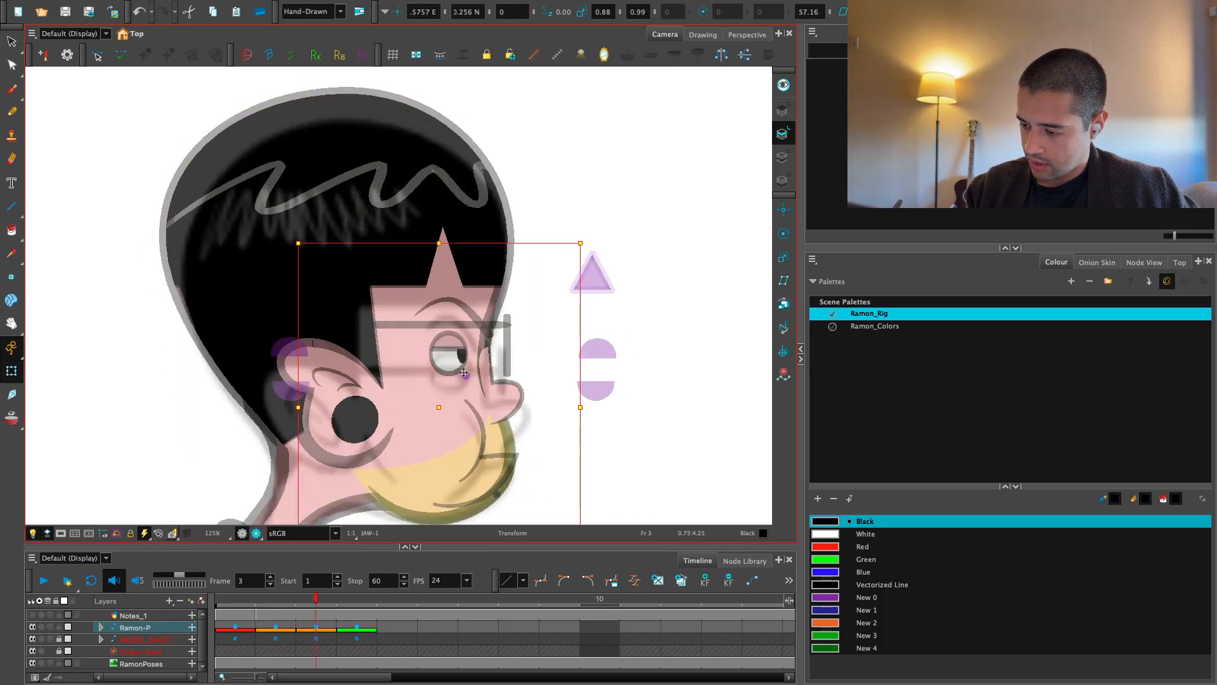
{"action": "left_click_drag", "start_coordinate": [476, 476], "coordinate": [479, 465]}
{"action": "key", "text": "comma"}
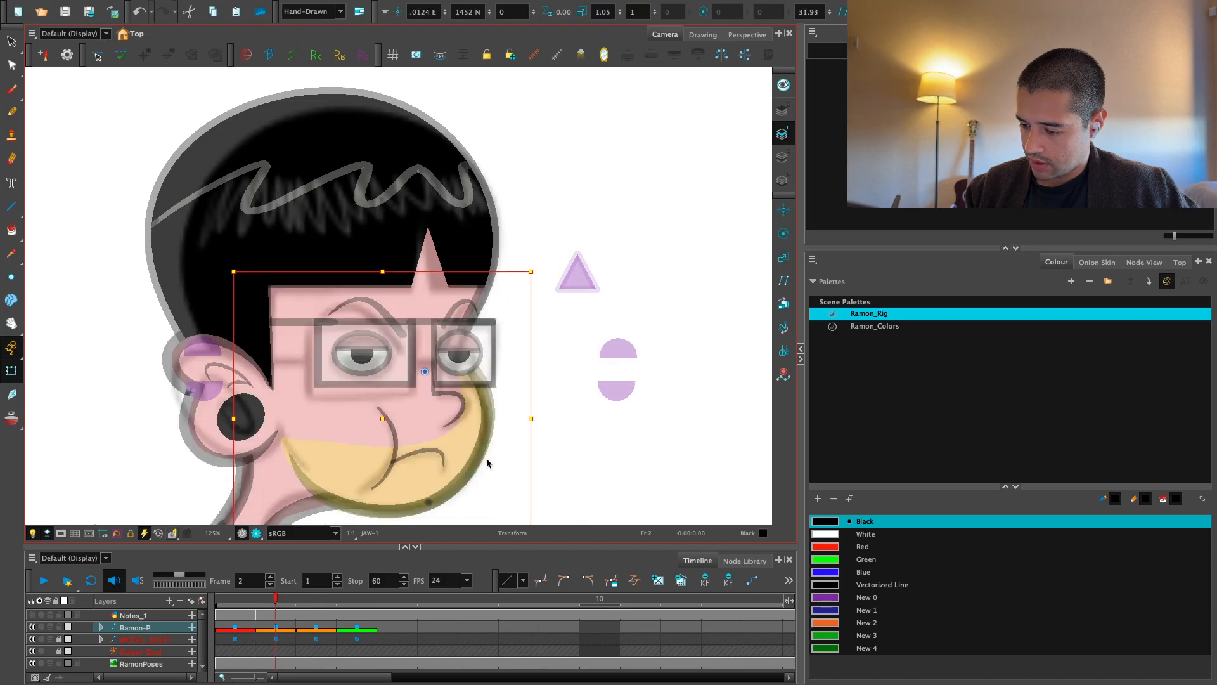
{"action": "key", "text": "period"}
{"action": "key", "text": "comma"}
{"action": "key", "text": "period"}
{"action": "key", "text": "comma"}
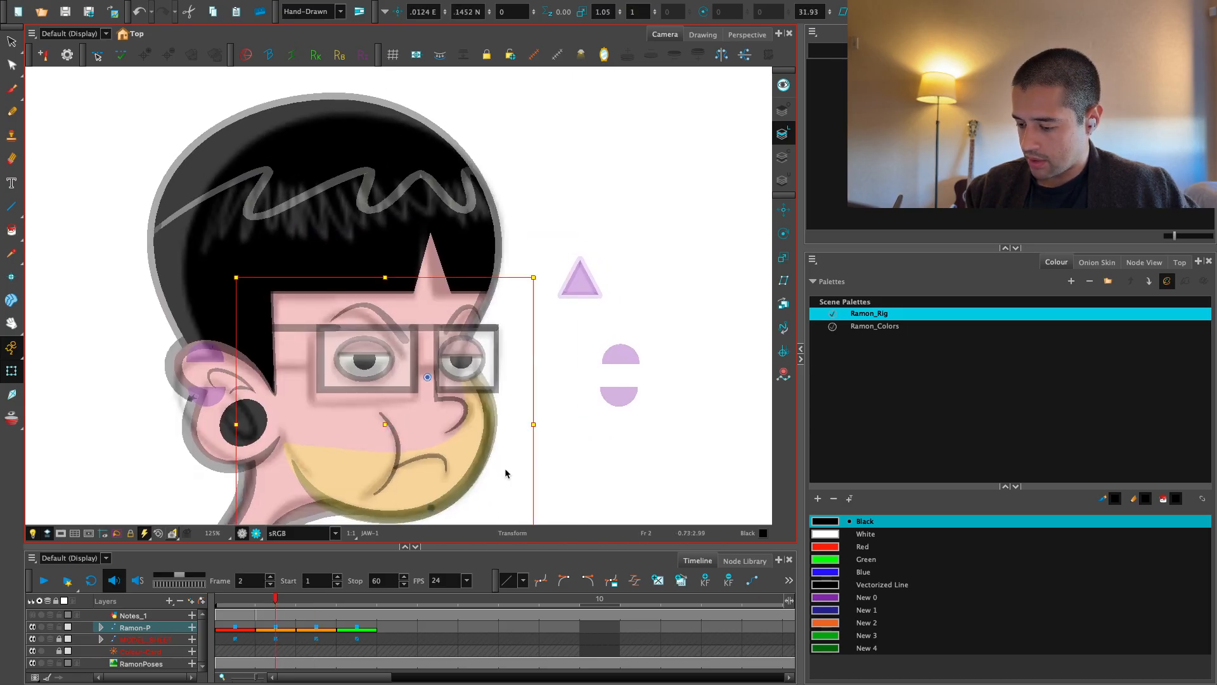
Fine-tune the jaw's height on frame 3 and check it again against frame 2
{"action": "key", "text": "period"}
{"action": "left_click_drag", "start_coordinate": [456, 474], "coordinate": [456, 479]}
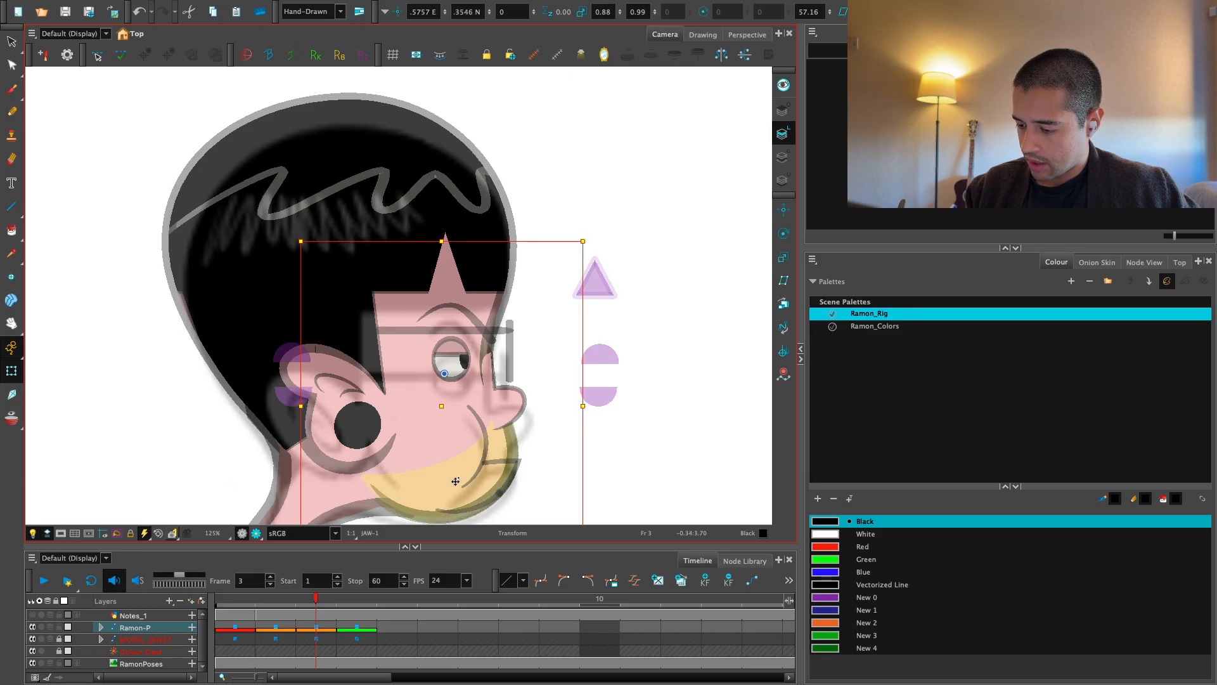
{"action": "key", "text": "comma"}
{"action": "key", "text": "period"}
{"action": "key", "text": "comma"}
{"action": "key", "text": "period"}
{"action": "key", "text": "2"}
{"action": "left_click_drag", "start_coordinate": [521, 456], "coordinate": [501, 423]}
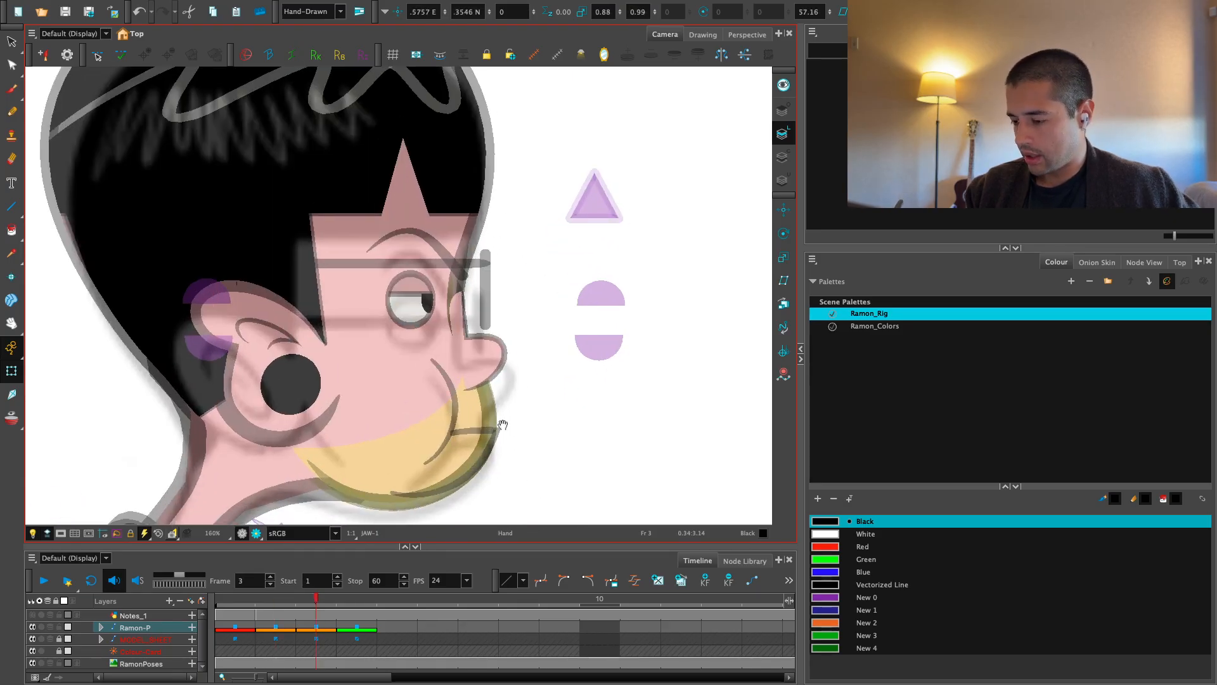
Nudge frame 3's mouth drawing slightly downward along the front of the jaw
{"action": "left_click", "coordinate": [530, 443]}
{"action": "left_click_drag", "start_coordinate": [453, 467], "coordinate": [530, 451]}
{"action": "left_click", "coordinate": [473, 460]}
{"action": "key", "text": "2"}
{"action": "left_click", "coordinate": [513, 447]}
{"action": "key", "text": "1"}
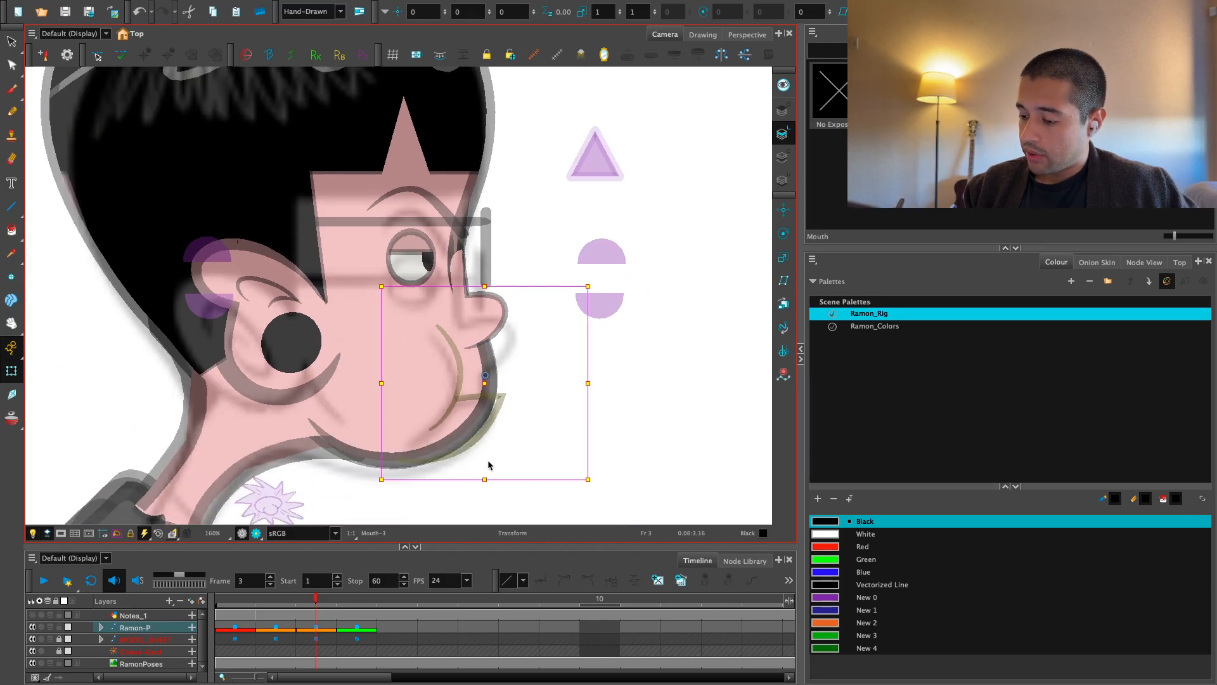
{"action": "left_click_drag", "start_coordinate": [501, 408], "coordinate": [502, 410]}
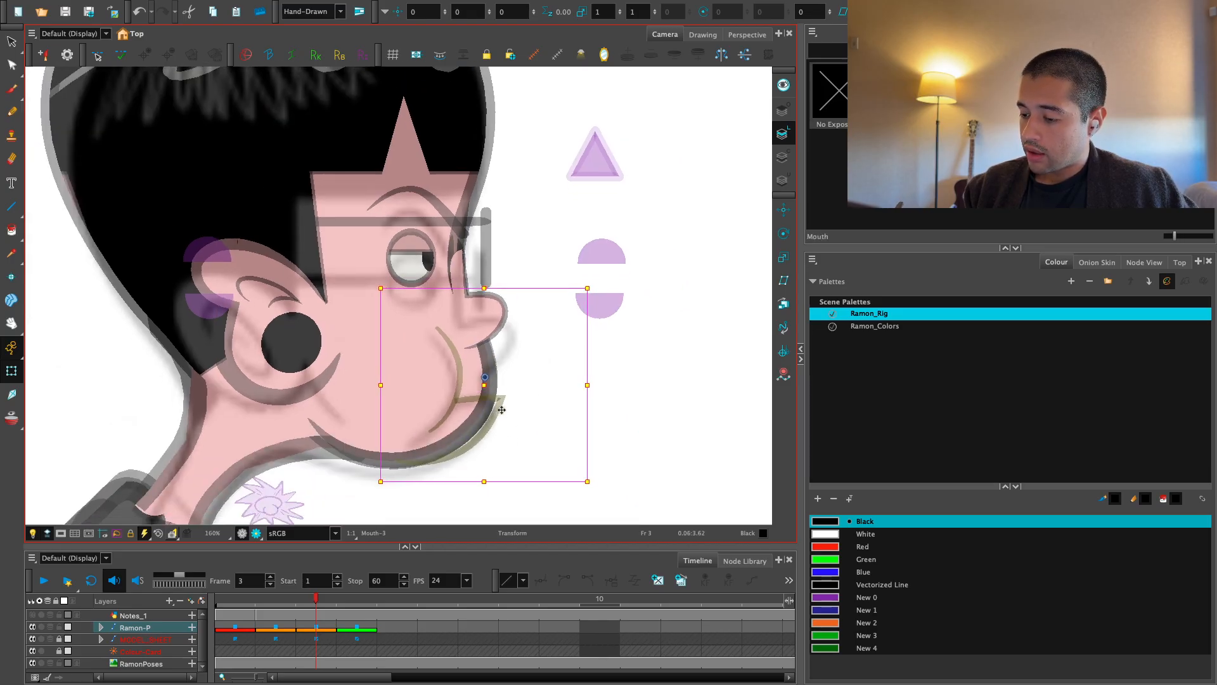
{"action": "key", "text": "Escape"}
Rotate frame 3's torso forward so its upper end leans toward the base of the neck, comparing with frame 2
{"action": "key", "text": "1"}
{"action": "key", "text": "1"}
{"action": "key", "text": "space"}
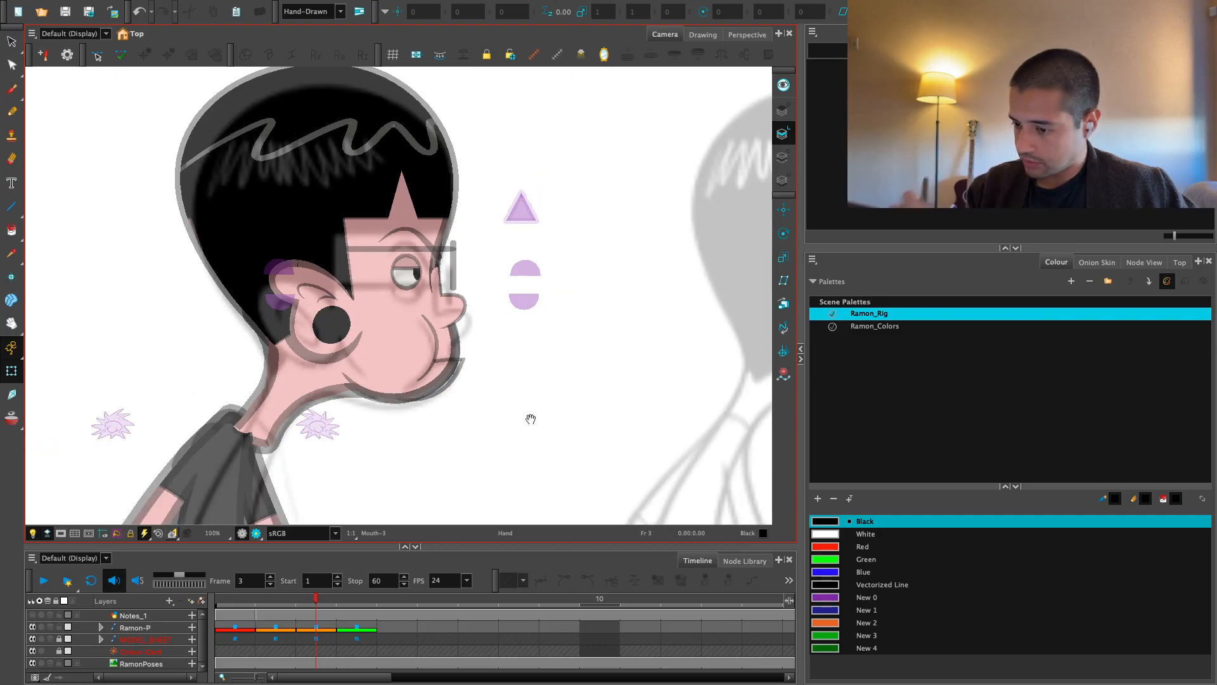
{"action": "key", "text": "1"}
{"action": "mouse_move", "coordinate": [418, 440]}
{"action": "left_mouse_down"}
{"action": "mouse_move", "coordinate": [442, 436]}
{"action": "mouse_move", "coordinate": [518, 302]}
{"action": "left_mouse_up"}
{"action": "key", "text": "2"}
{"action": "left_click", "coordinate": [468, 265]}
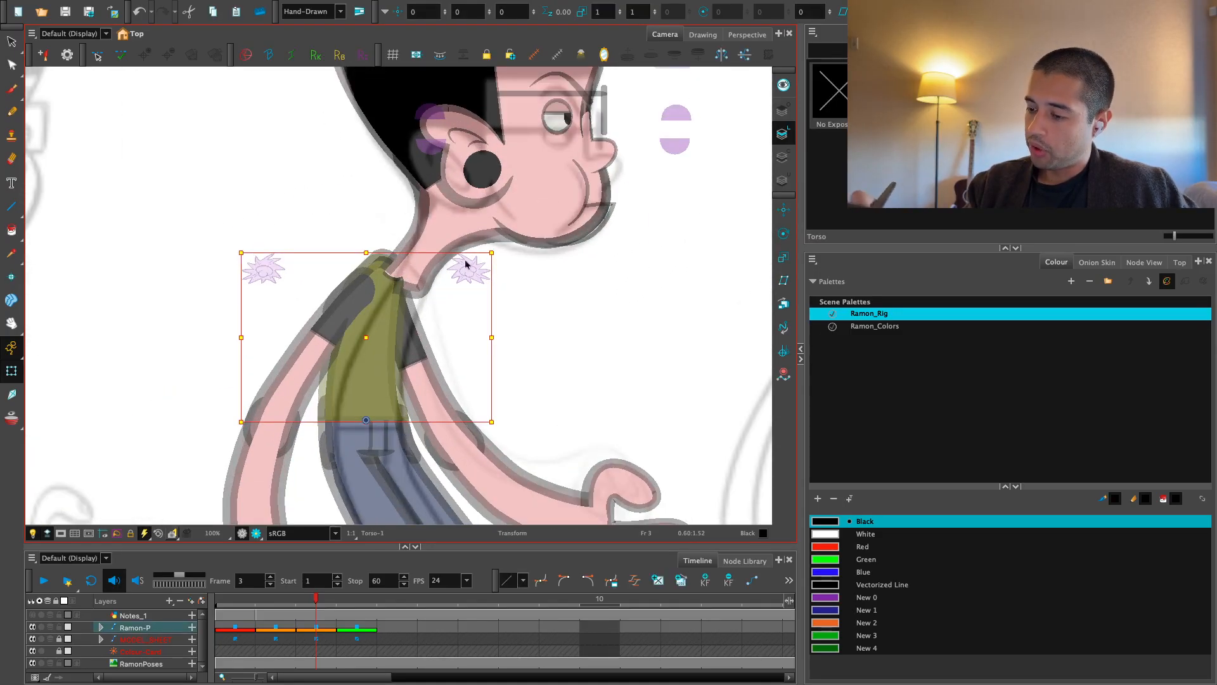
{"action": "key", "text": "b"}
{"action": "left_click_drag", "start_coordinate": [503, 252], "coordinate": [541, 269]}
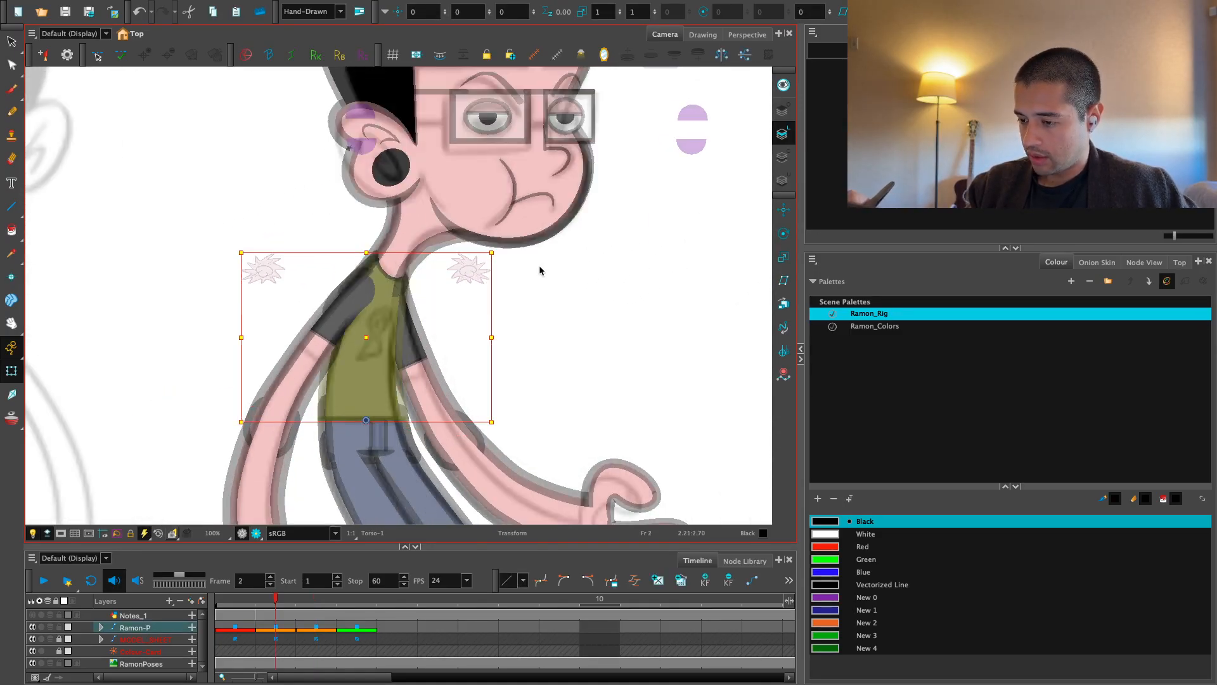
{"action": "key", "text": "comma"}
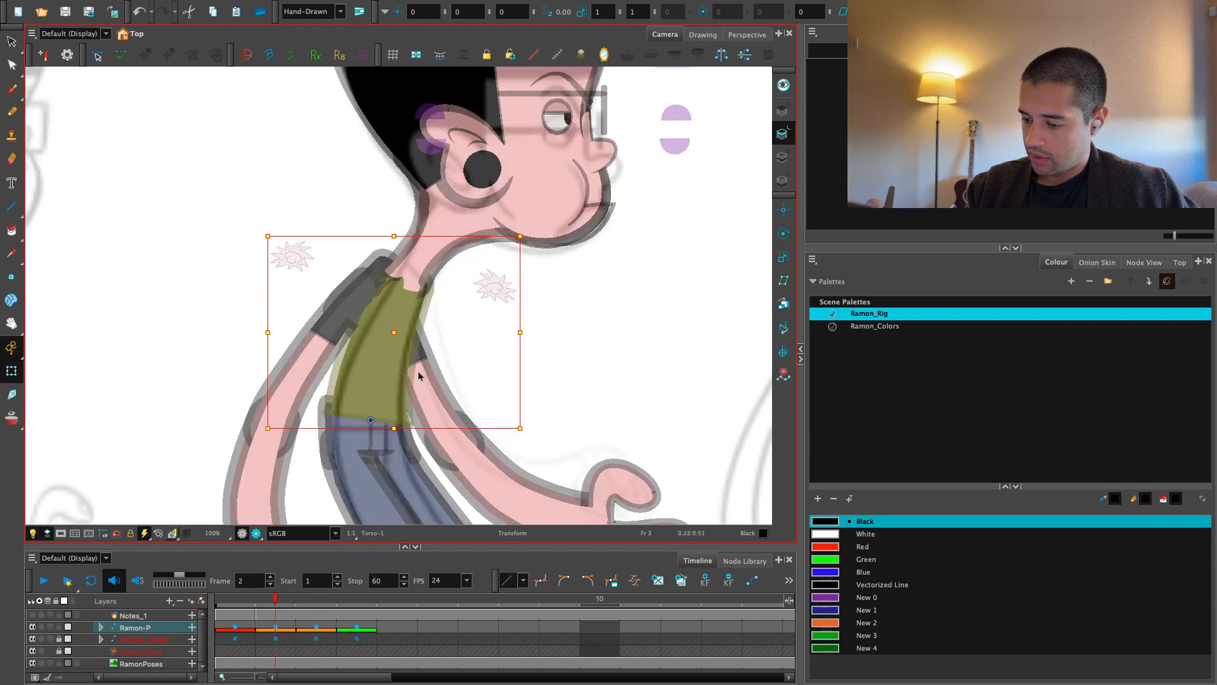
Shift the torso's front contour points slightly inward and adjust its top point at the base of the neck
{"action": "key", "text": "2"}
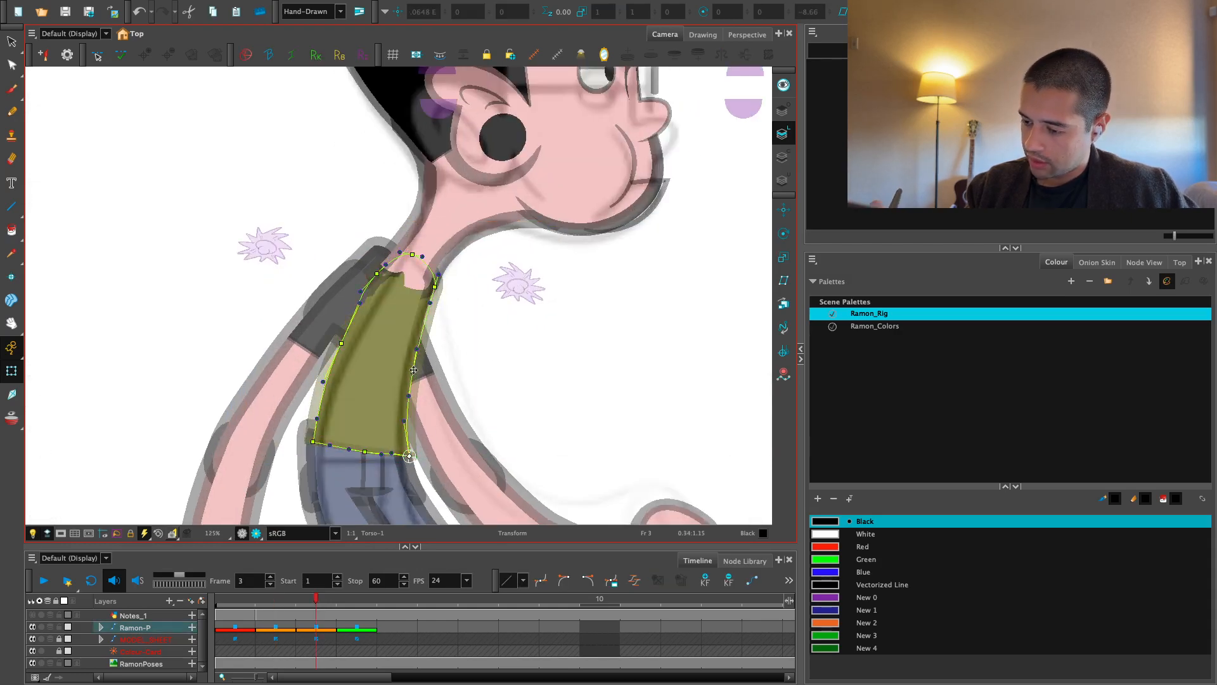
{"action": "left_click_drag", "start_coordinate": [437, 286], "coordinate": [432, 285]}
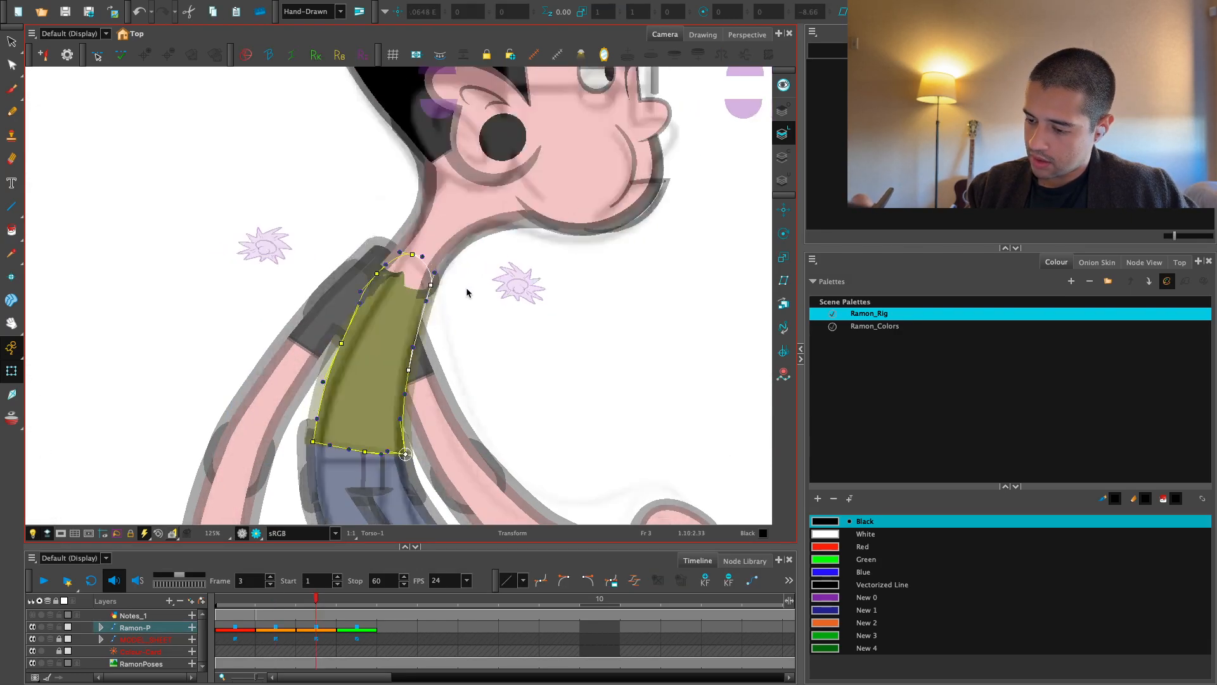
{"action": "left_click_drag", "start_coordinate": [384, 268], "coordinate": [407, 305]}
{"action": "key", "text": "comma"}
{"action": "key", "text": "period"}
{"action": "left_click", "coordinate": [455, 279]}
{"action": "key", "text": "2"}
{"action": "key", "text": "2"}
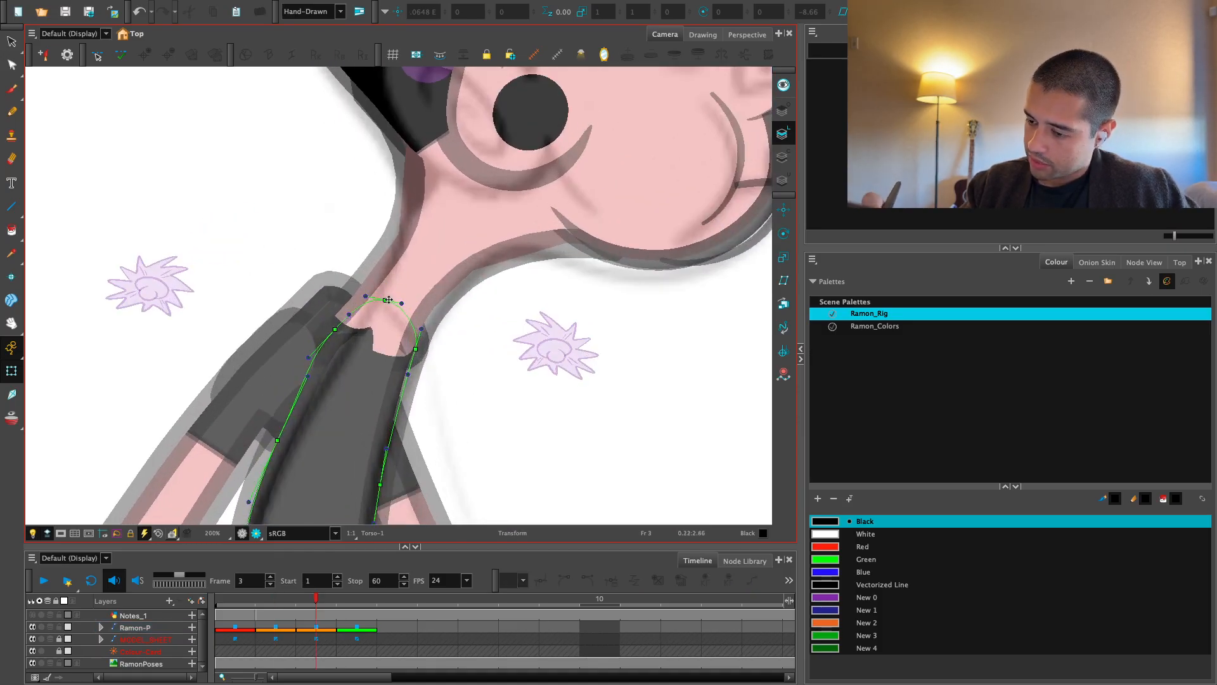
{"action": "left_click", "coordinate": [390, 292]}
{"action": "key", "text": "1"}
{"action": "key", "text": "2"}
Select frame 3's collar and reshape its upper edge into a straight slanted line across the base of the neck
{"action": "key", "text": "shift+t"}
{"action": "left_click", "coordinate": [391, 343]}
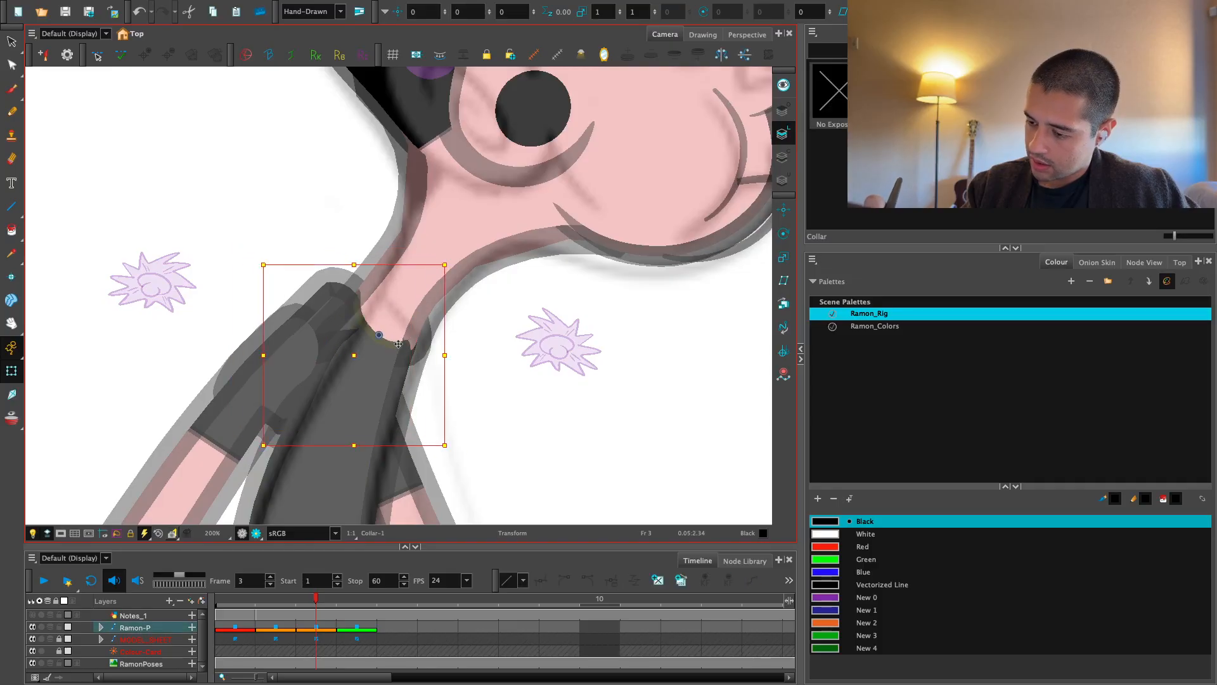
{"action": "left_click_drag", "start_coordinate": [444, 357], "coordinate": [368, 307]}
{"action": "key", "text": "F11"}
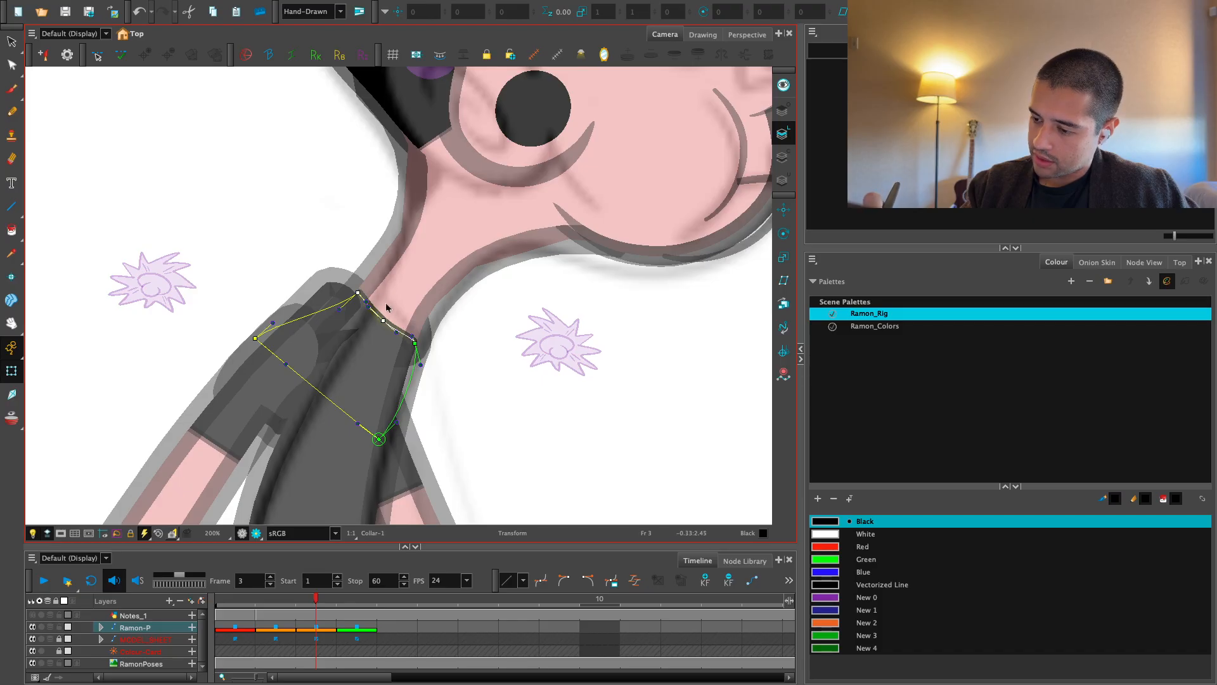
{"action": "left_click", "coordinate": [519, 329]}
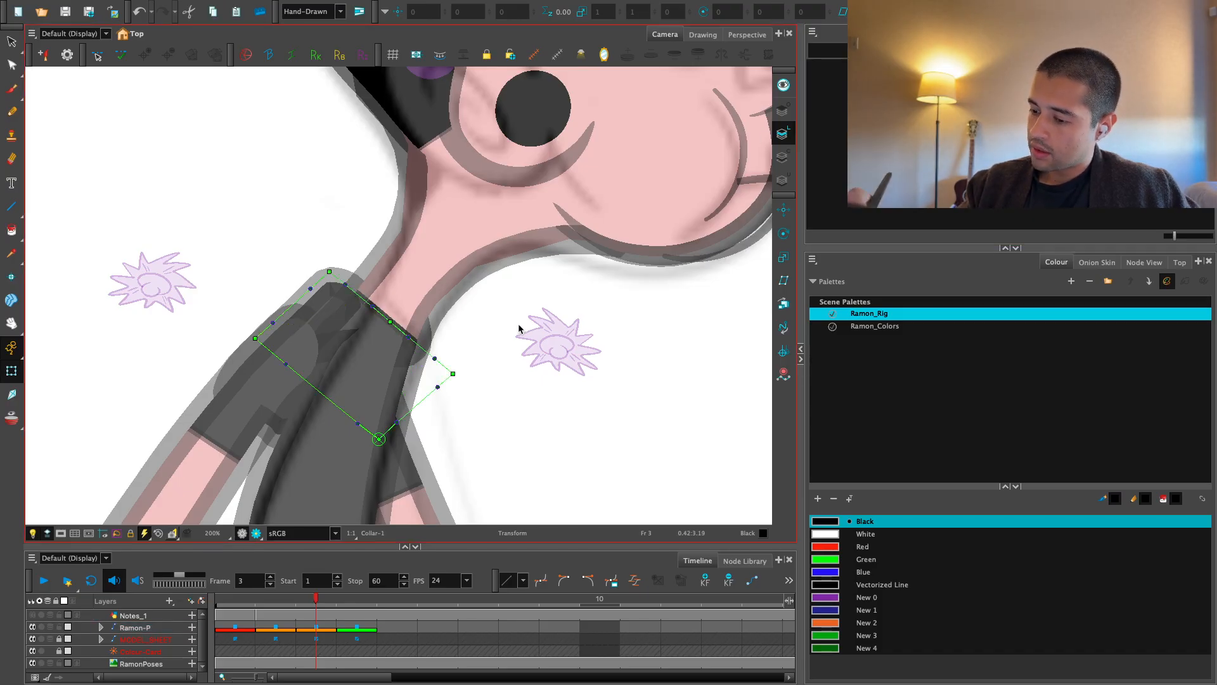
Nudge the collar slightly upward and forward against the neck, checking it against the neighbouring frame
{"action": "left_click", "coordinate": [399, 323]}
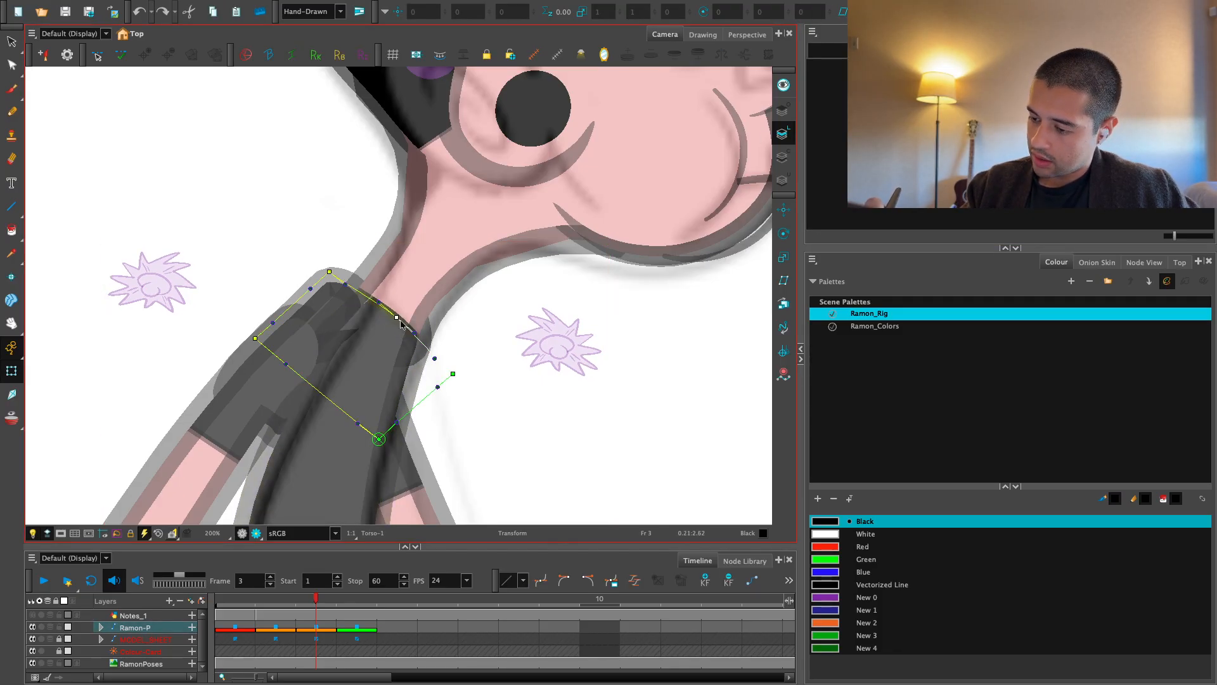
{"action": "key", "text": "ctrl+z"}
{"action": "left_click", "coordinate": [402, 327]}
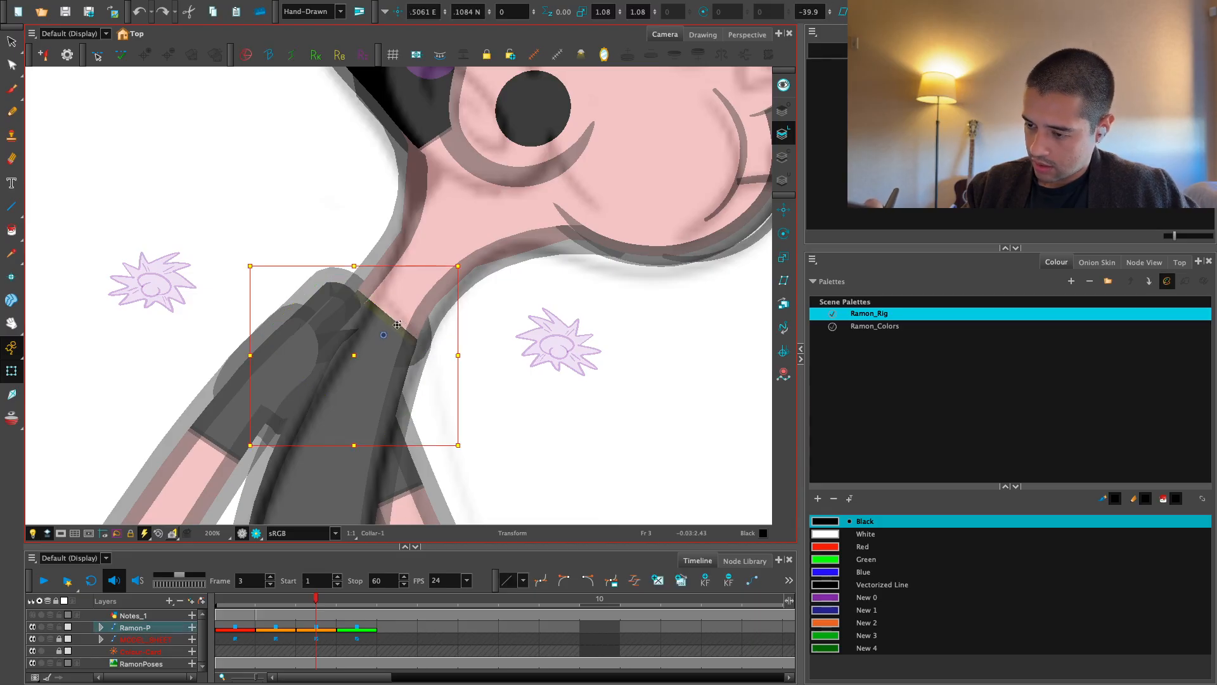
{"action": "key", "text": "period"}
{"action": "key", "text": "comma"}
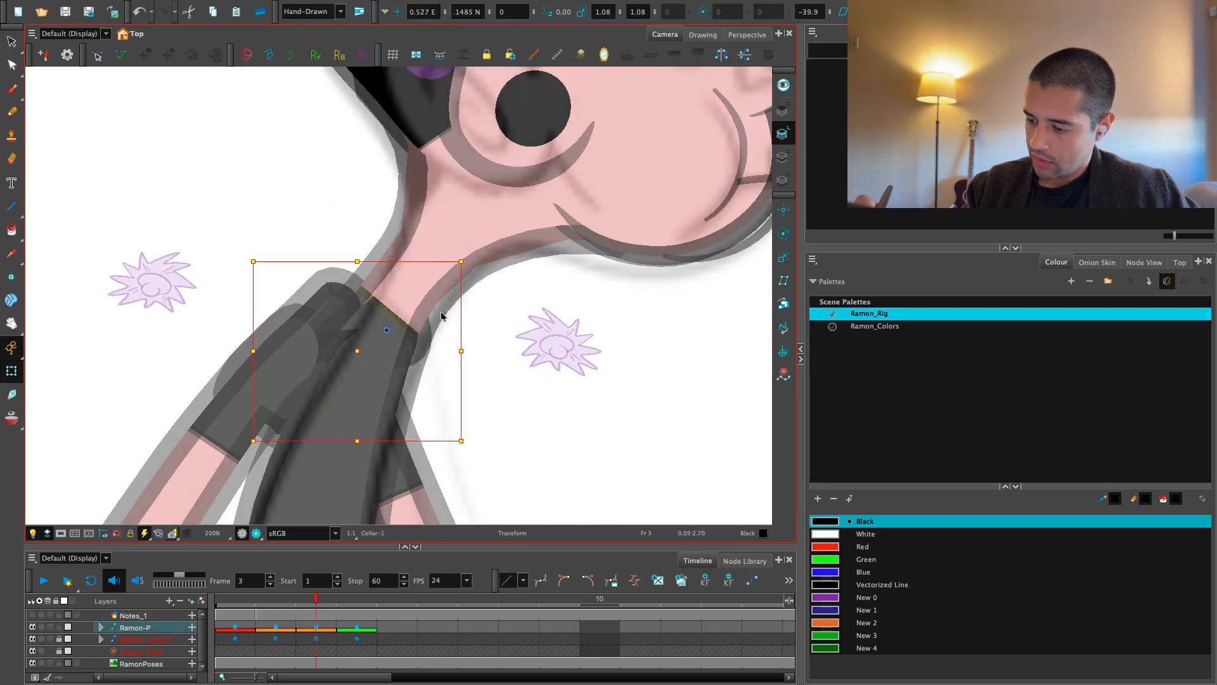
{"action": "left_click", "coordinate": [466, 355]}
Compare frame 3's full-body pose with frame 2
{"action": "key", "text": "2"}
{"action": "left_click_drag", "start_coordinate": [466, 379], "coordinate": [466, 307]}
{"action": "key", "text": "1"}
{"action": "key", "text": "1"}
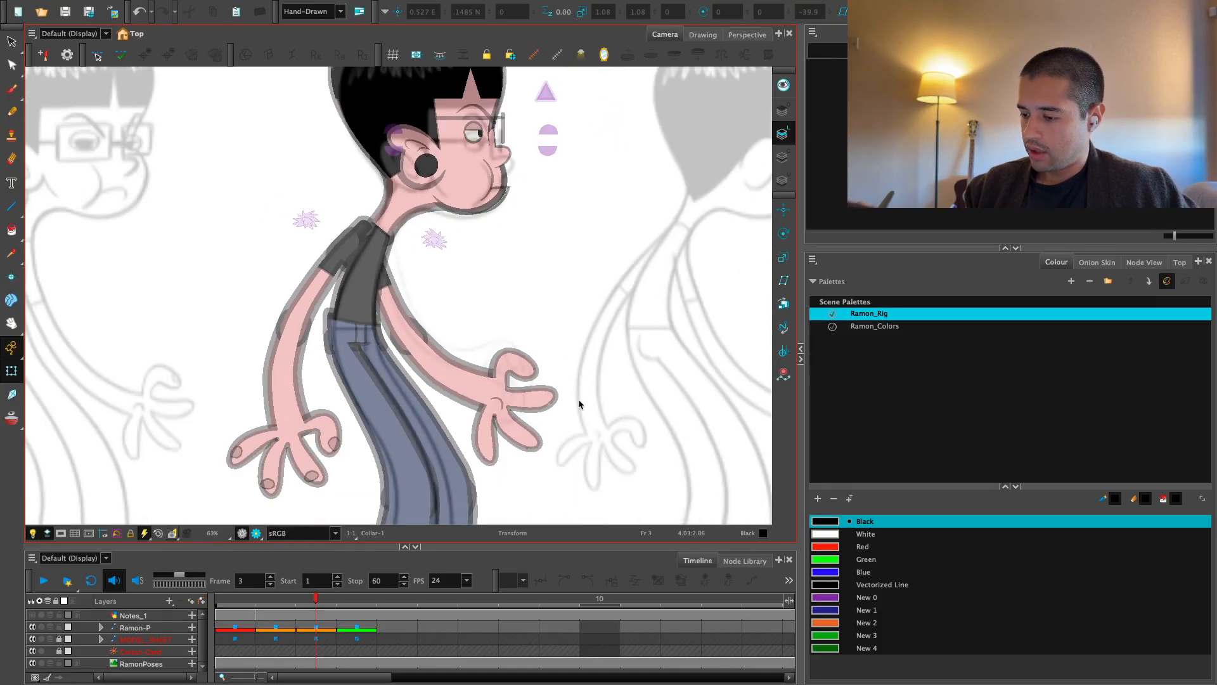
{"action": "left_click", "coordinate": [276, 626]}
{"action": "key", "text": "comma"}
{"action": "key", "text": "period"}
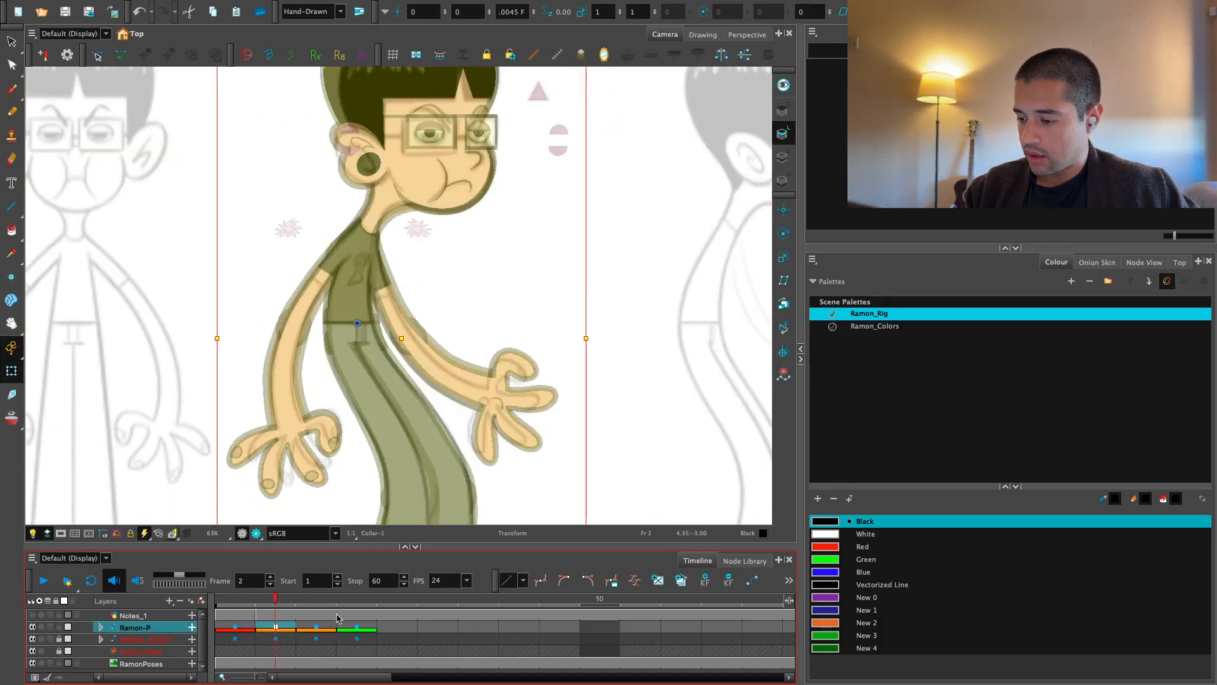
{"action": "key", "text": "period"}
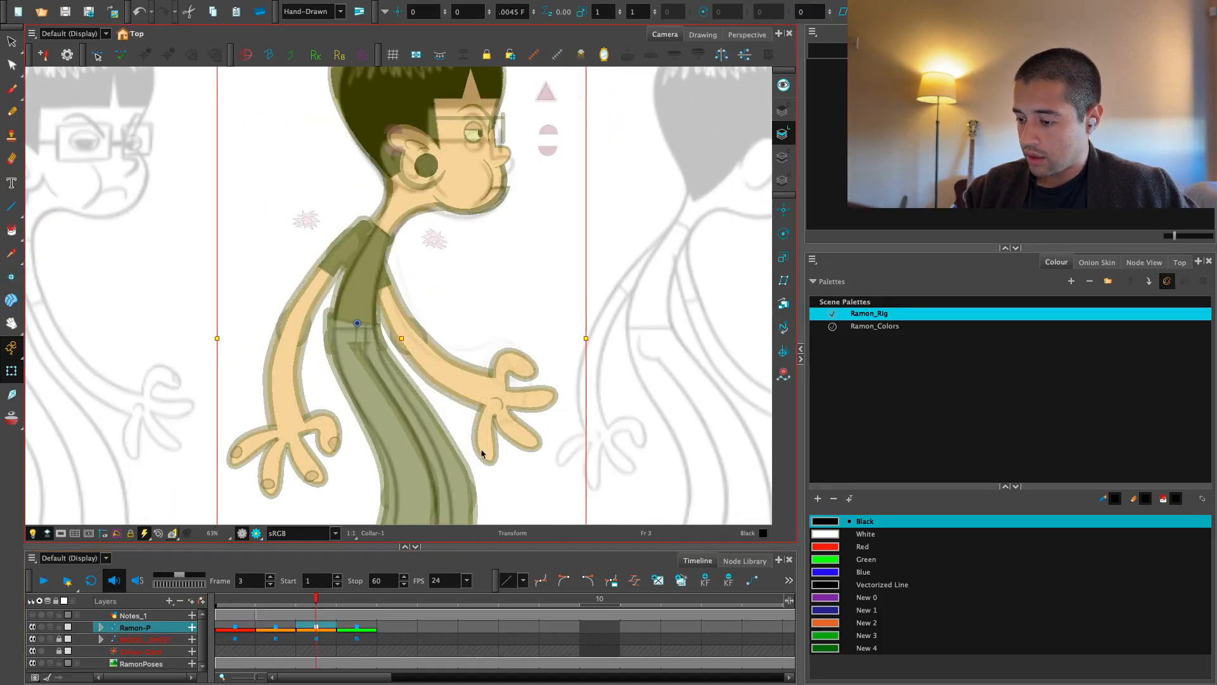
Select frame 3's whole front arm, from shoulder to hand, and move it back across the body
{"action": "left_click", "coordinate": [532, 426]}
{"action": "left_click_drag", "start_coordinate": [517, 416], "coordinate": [458, 438]}
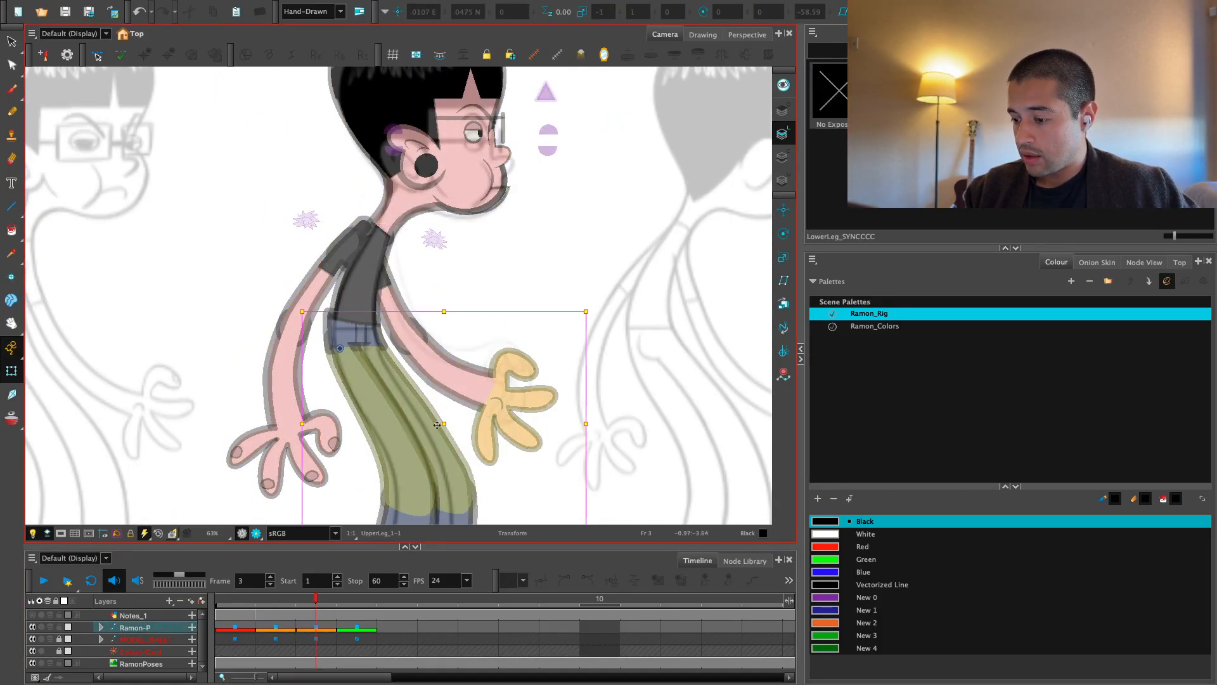
{"action": "left_click", "coordinate": [574, 364]}
{"action": "left_click", "coordinate": [532, 402]}
{"action": "key", "text": "b"}
{"action": "key", "text": "b"}
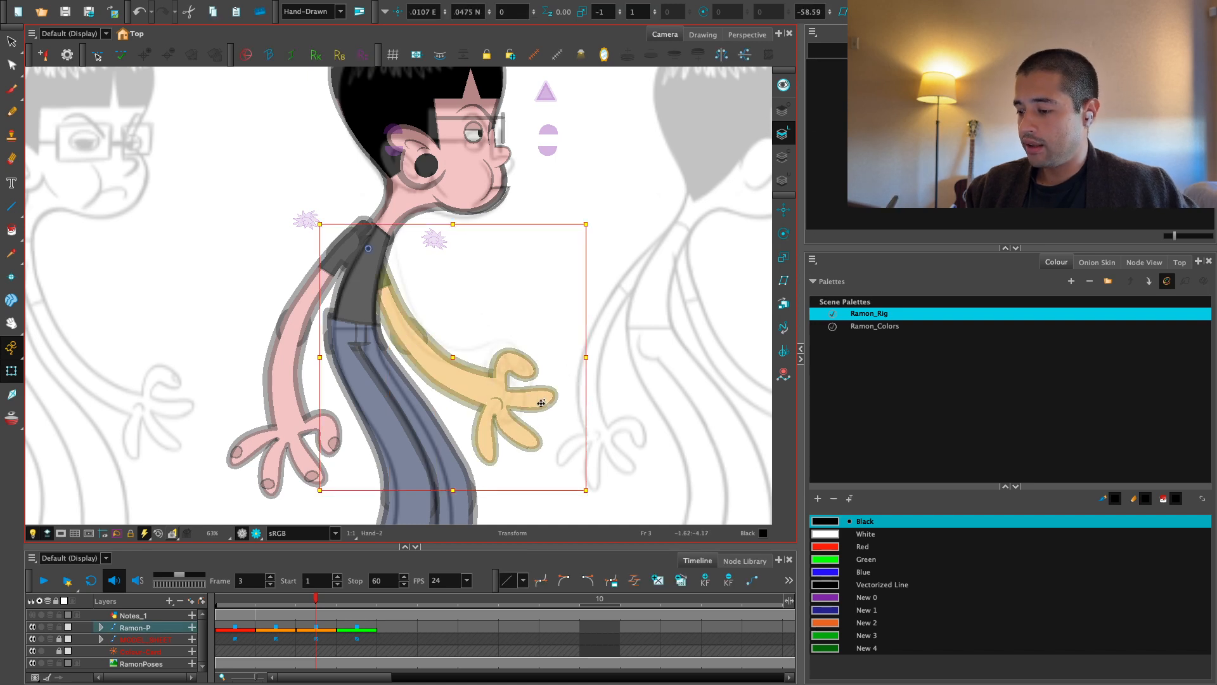
{"action": "left_click_drag", "start_coordinate": [538, 399], "coordinate": [438, 399]}
Rotate the arm downward to about -27 degrees and align its upper end with the shoulder
{"action": "key", "text": "1"}
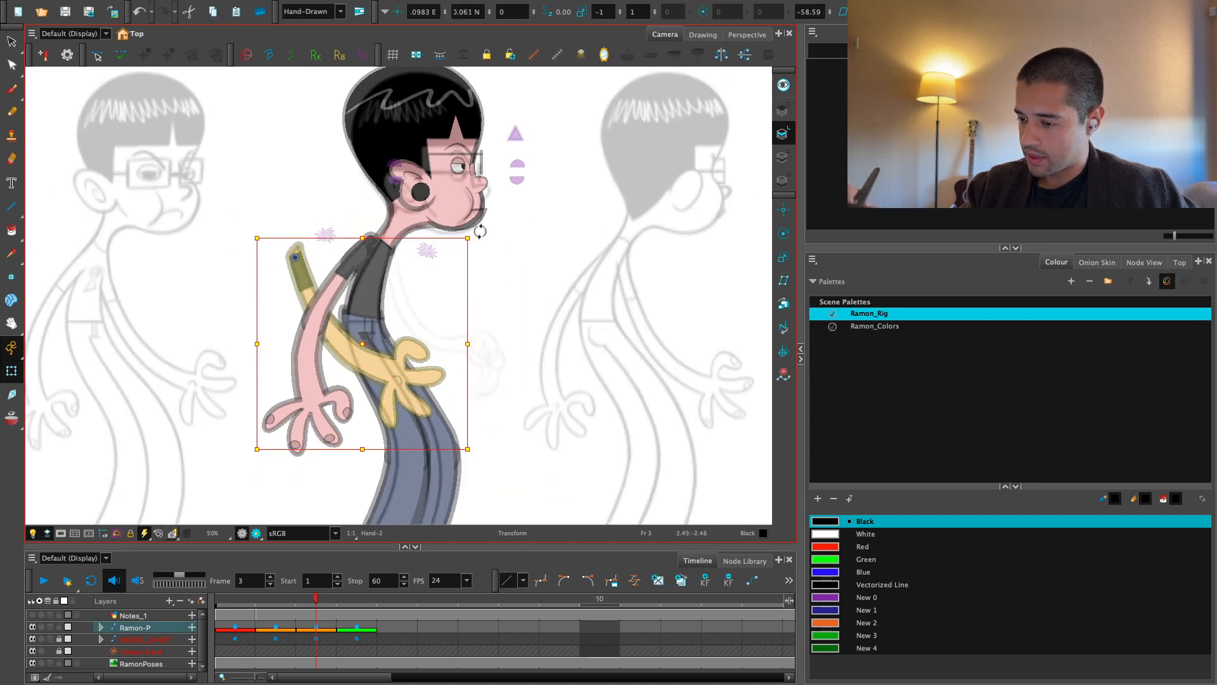
{"action": "left_click_drag", "start_coordinate": [480, 231], "coordinate": [462, 335]}
{"action": "left_click_drag", "start_coordinate": [312, 367], "coordinate": [413, 355]}
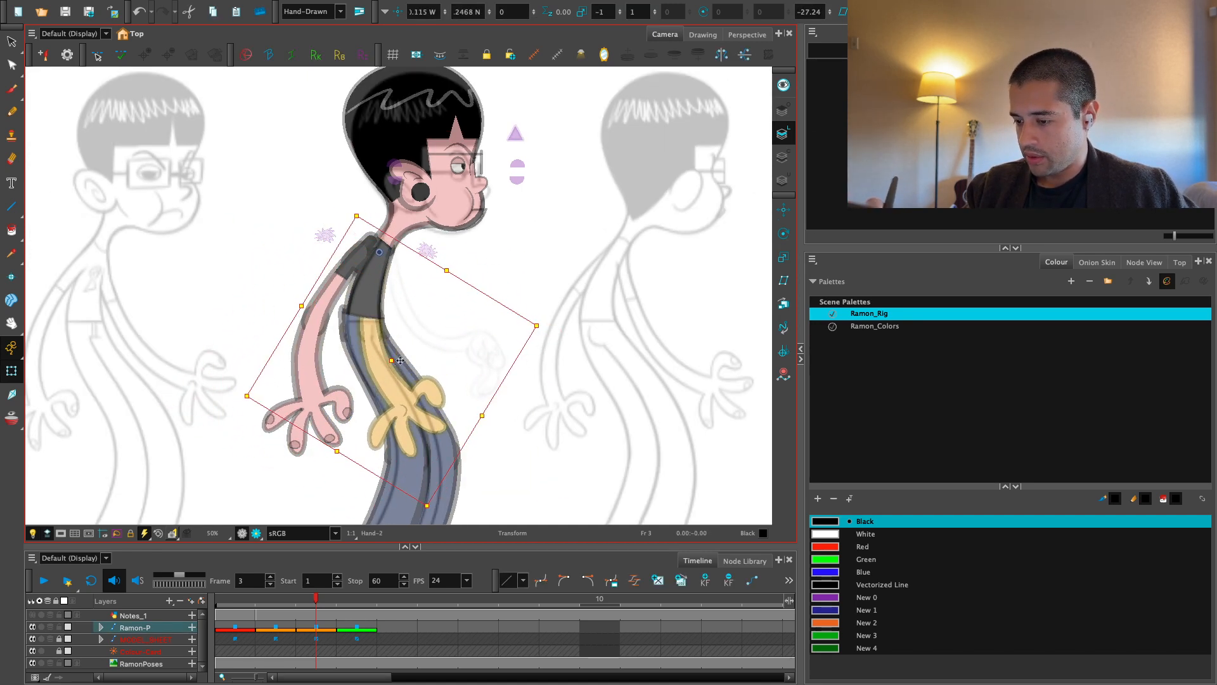
Push the arm back in depth behind the trousers and park it clear of the body over the next model drawing
{"action": "key", "text": "alt+Up"}
{"action": "key", "text": "alt+Up"}
{"action": "key", "text": "alt+Up"}
{"action": "key", "text": "alt+Up"}
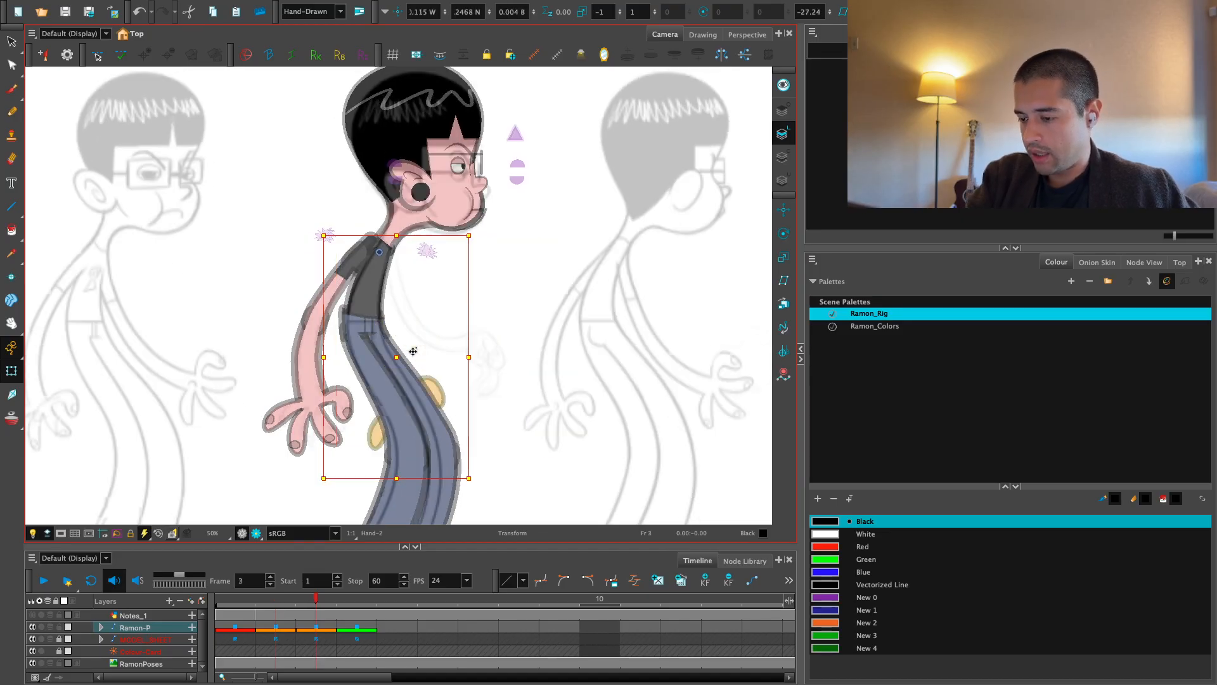
{"action": "left_click_drag", "start_coordinate": [367, 371], "coordinate": [599, 369]}
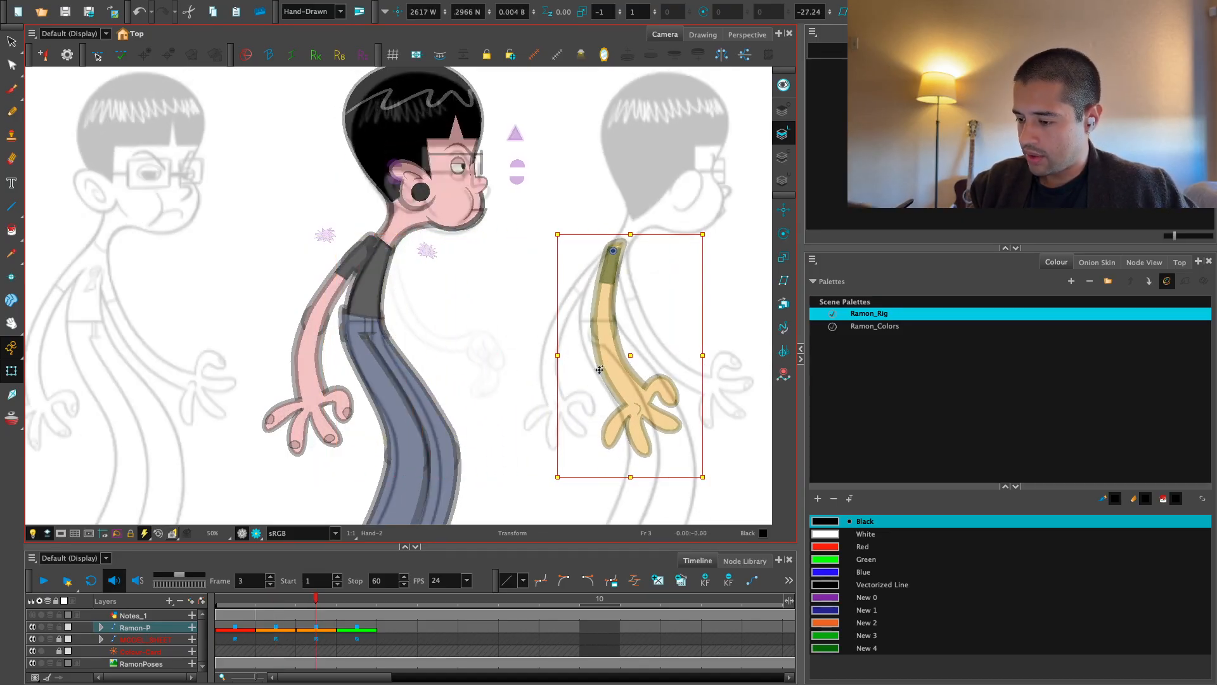
{"action": "key", "text": "Escape"}
Shift the hips' centre line toward the front of frame 3's trousers and undo the last change
{"action": "scroll", "coordinate": [516, 387], "scroll_direction": "up", "scroll_amount": 5}
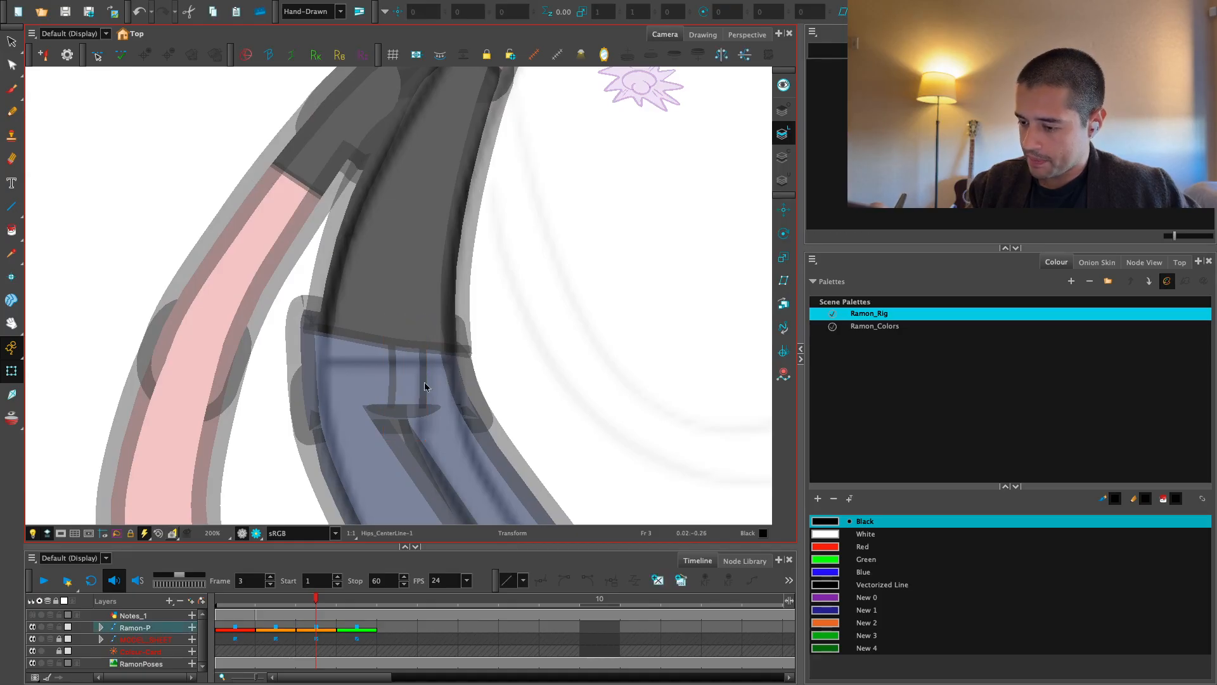
{"action": "left_click", "coordinate": [425, 382]}
{"action": "left_click_drag", "start_coordinate": [424, 383], "coordinate": [488, 372]}
{"action": "left_click", "coordinate": [473, 355]}
{"action": "key", "text": "ctrl+z"}
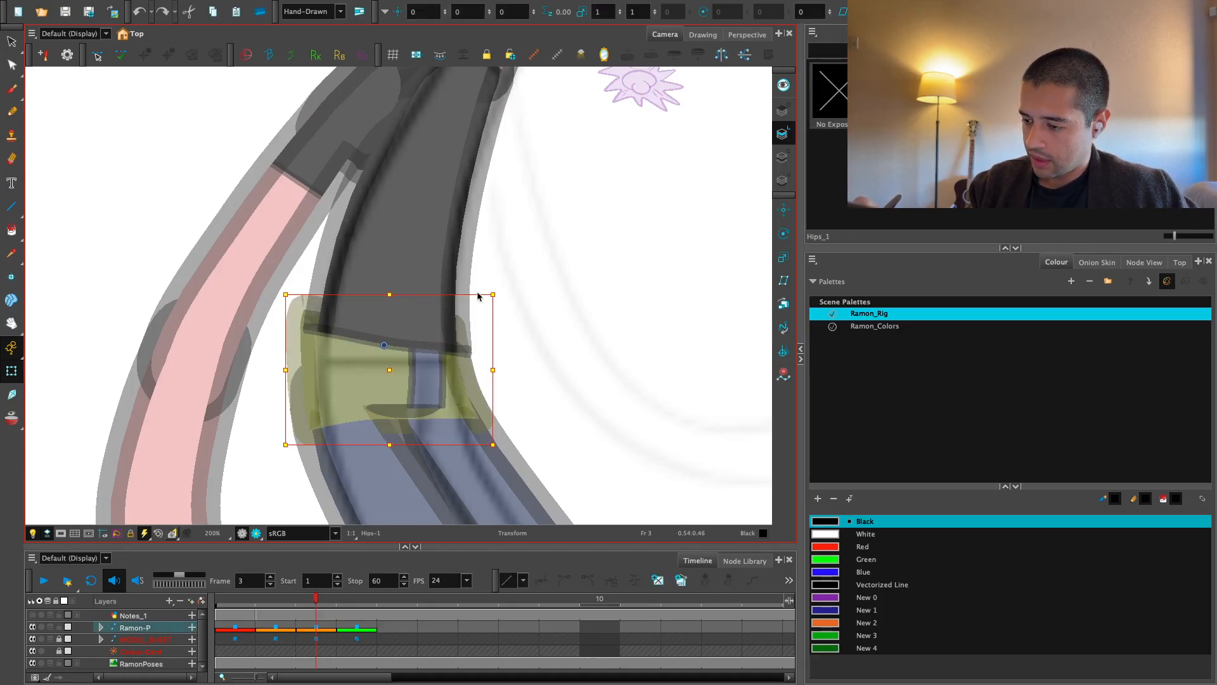
Shift the hips slightly forward and adjust their upper front contour point to follow the torso's front edge
{"action": "left_click_drag", "start_coordinate": [477, 296], "coordinate": [481, 297]}
{"action": "left_click_drag", "start_coordinate": [455, 386], "coordinate": [472, 383]}
{"action": "left_click", "coordinate": [470, 324]}
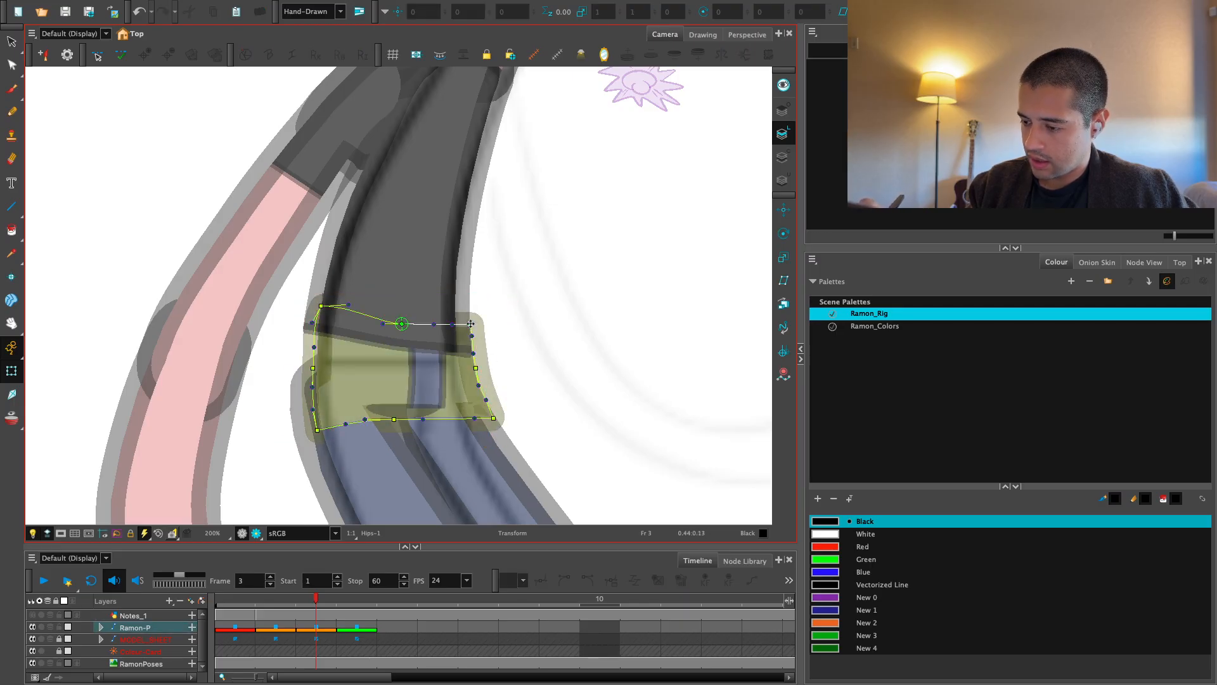
{"action": "scroll", "coordinate": [536, 320], "scroll_direction": "up", "scroll_amount": 3}
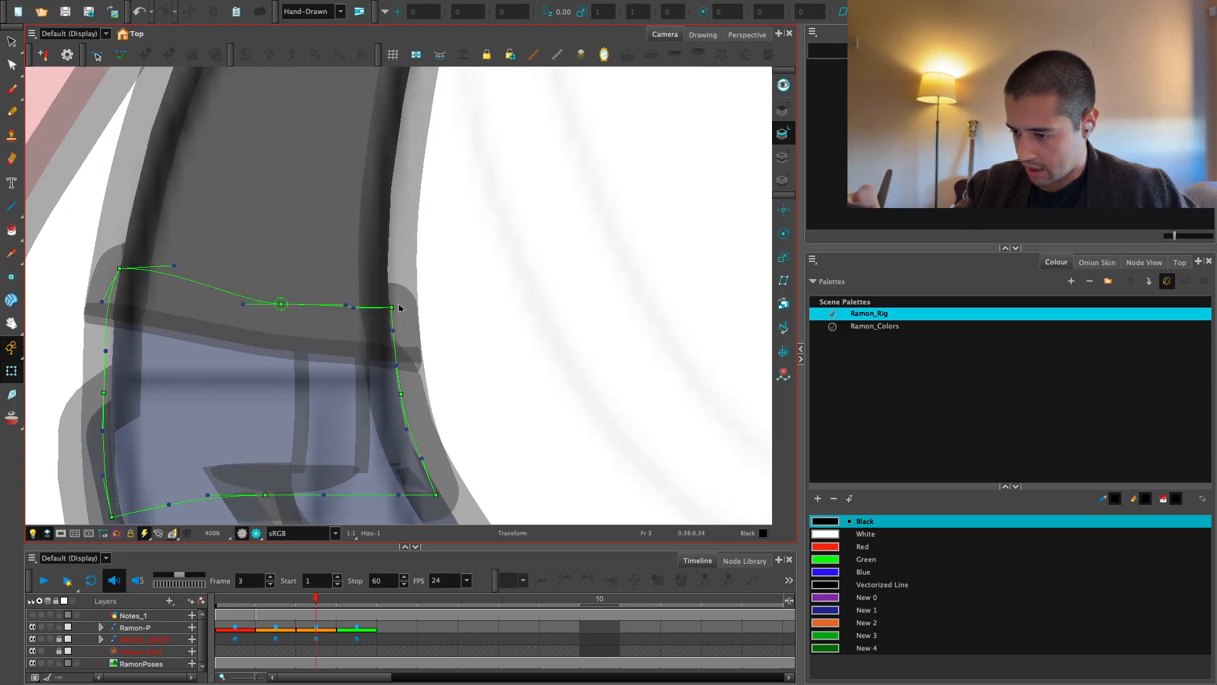
{"action": "left_click_drag", "start_coordinate": [399, 308], "coordinate": [399, 302]}
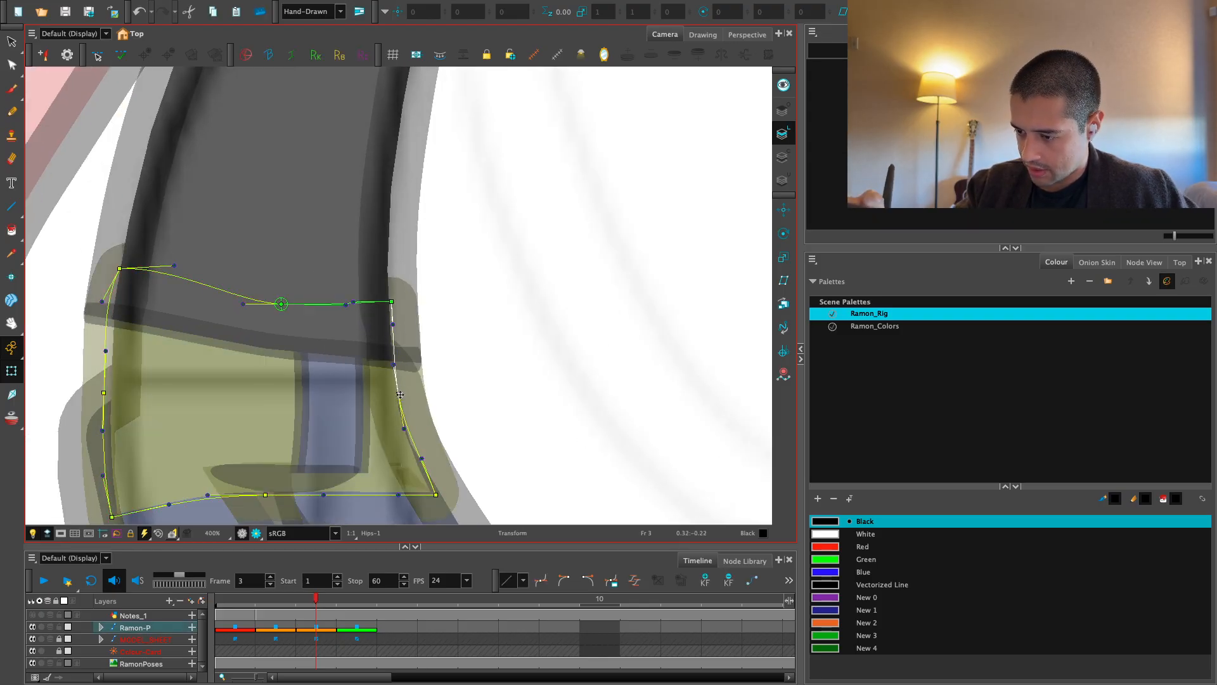
{"action": "scroll", "coordinate": [400, 394], "scroll_direction": "down", "scroll_amount": 3}
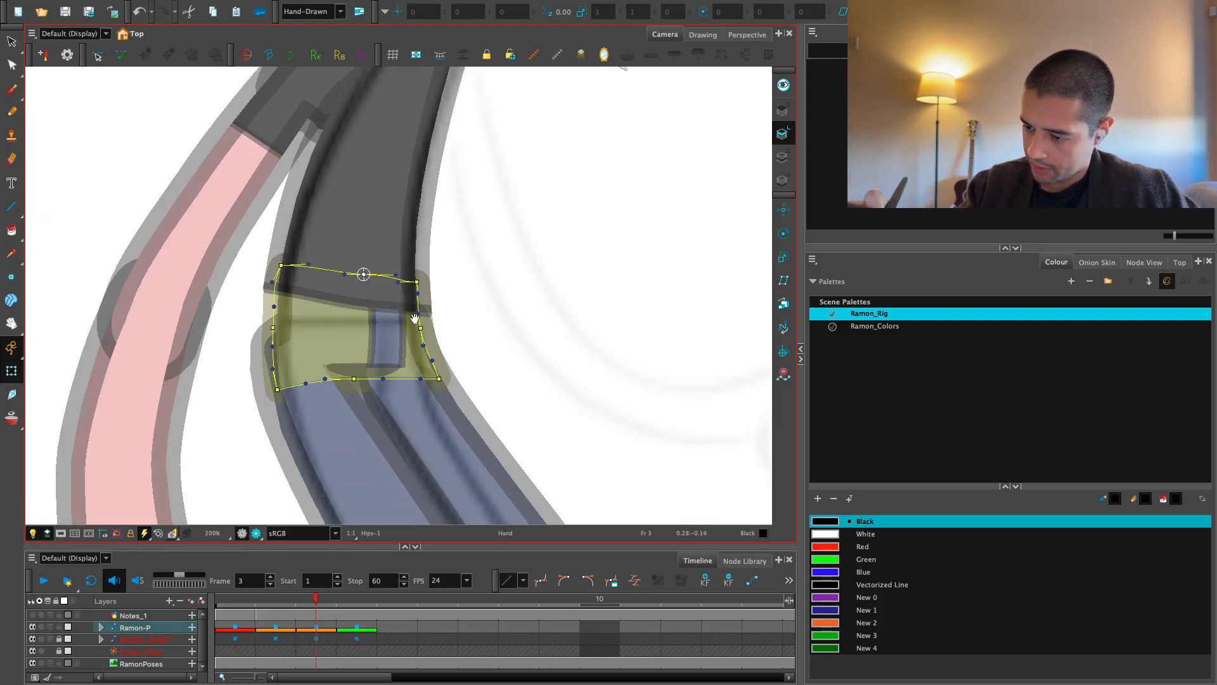
Move the hips' centre line and the crotch line away from frame 3's trouser front
{"action": "left_click_drag", "start_coordinate": [403, 342], "coordinate": [458, 339]}
{"action": "left_click", "coordinate": [511, 330]}
{"action": "scroll", "coordinate": [444, 285], "scroll_direction": "down", "scroll_amount": 1}
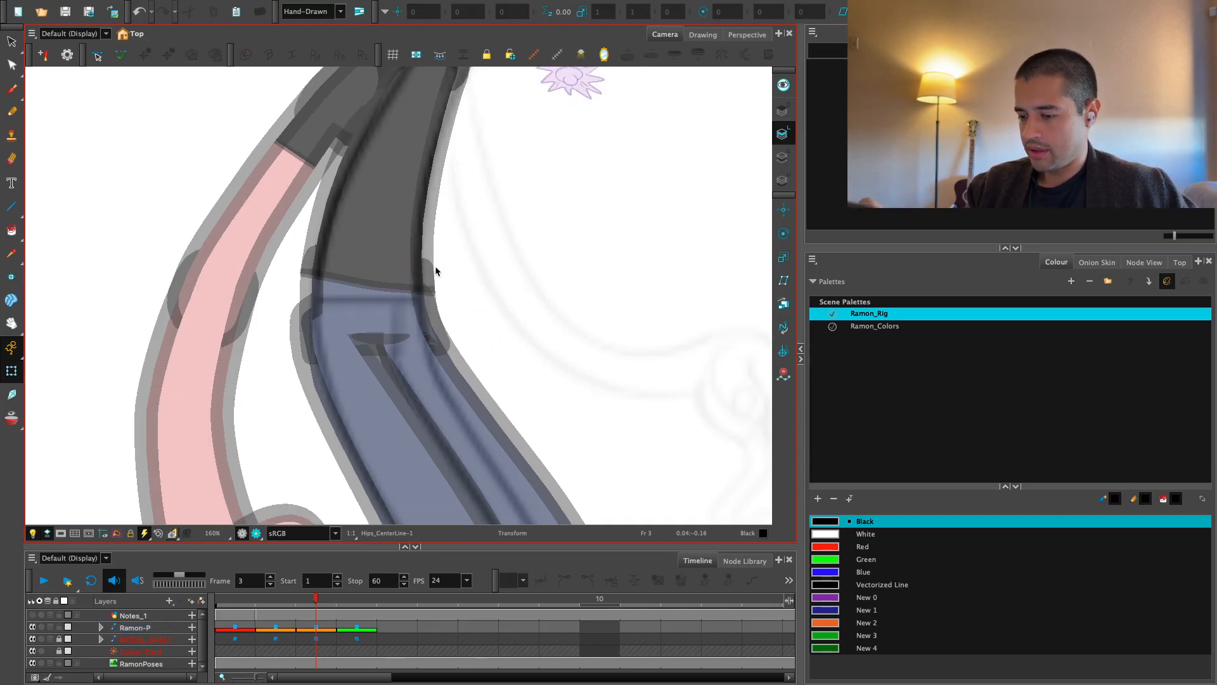
{"action": "left_click", "coordinate": [409, 338]}
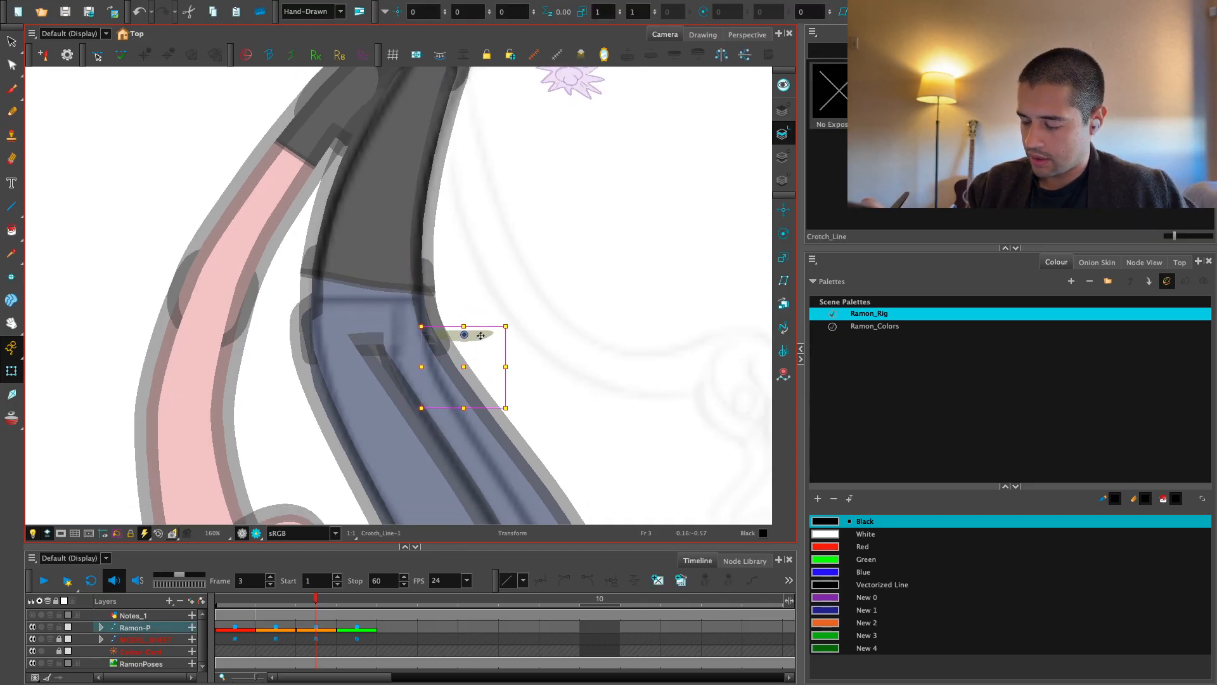
Shift frame 3's near leg and shoe slightly forward, comparing the position with frame 2
{"action": "scroll", "coordinate": [549, 317], "scroll_direction": "down", "scroll_amount": 5}
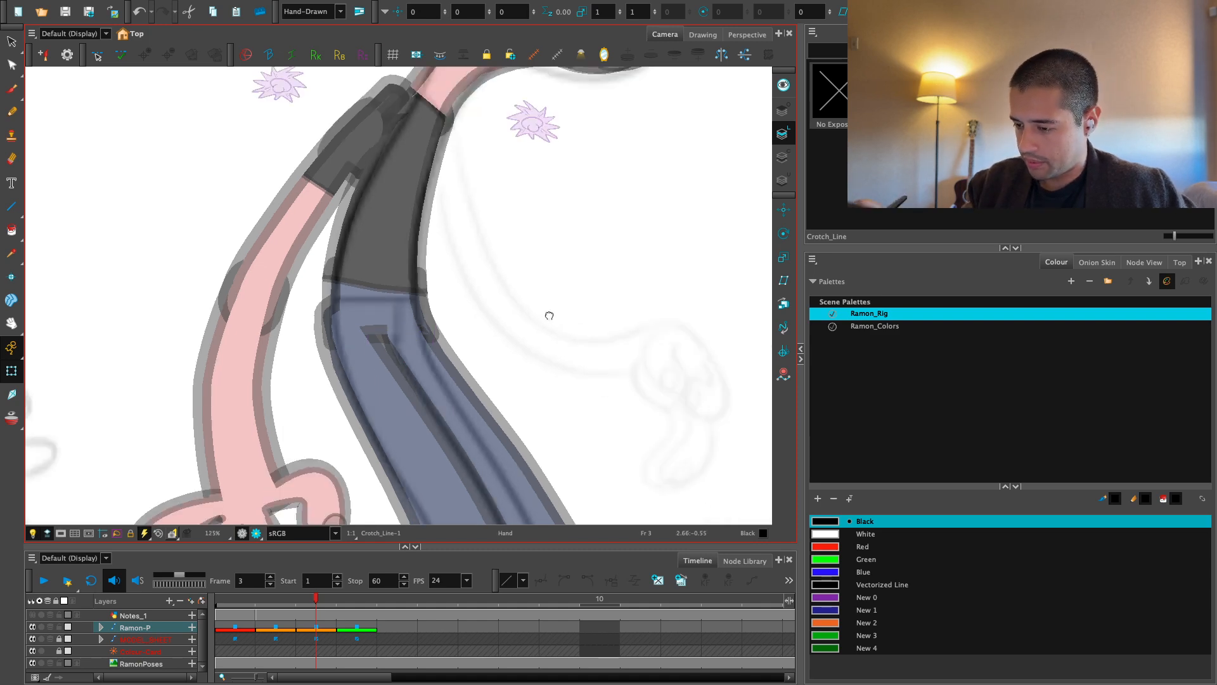
{"action": "left_click_drag", "start_coordinate": [481, 293], "coordinate": [485, 210]}
{"action": "scroll", "coordinate": [475, 407], "scroll_direction": "up", "scroll_amount": 1}
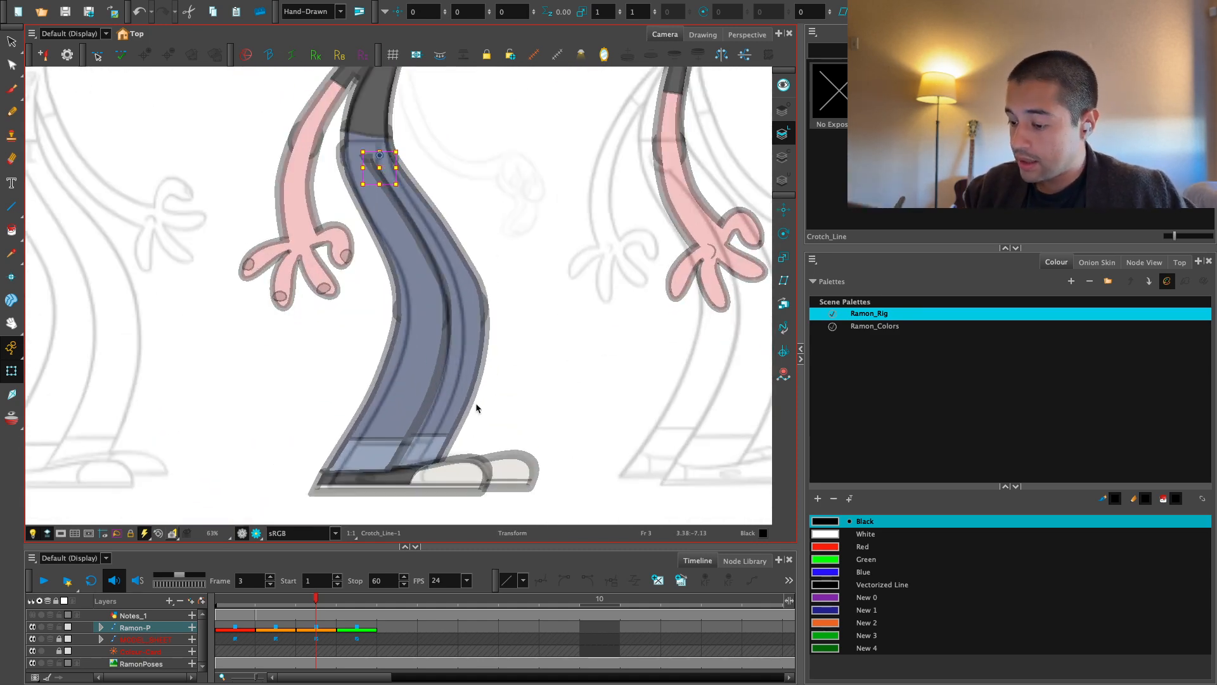
{"action": "left_click", "coordinate": [464, 477]}
{"action": "left_click_drag", "start_coordinate": [465, 479], "coordinate": [480, 479]}
{"action": "key", "text": "comma"}
{"action": "key", "text": "period"}
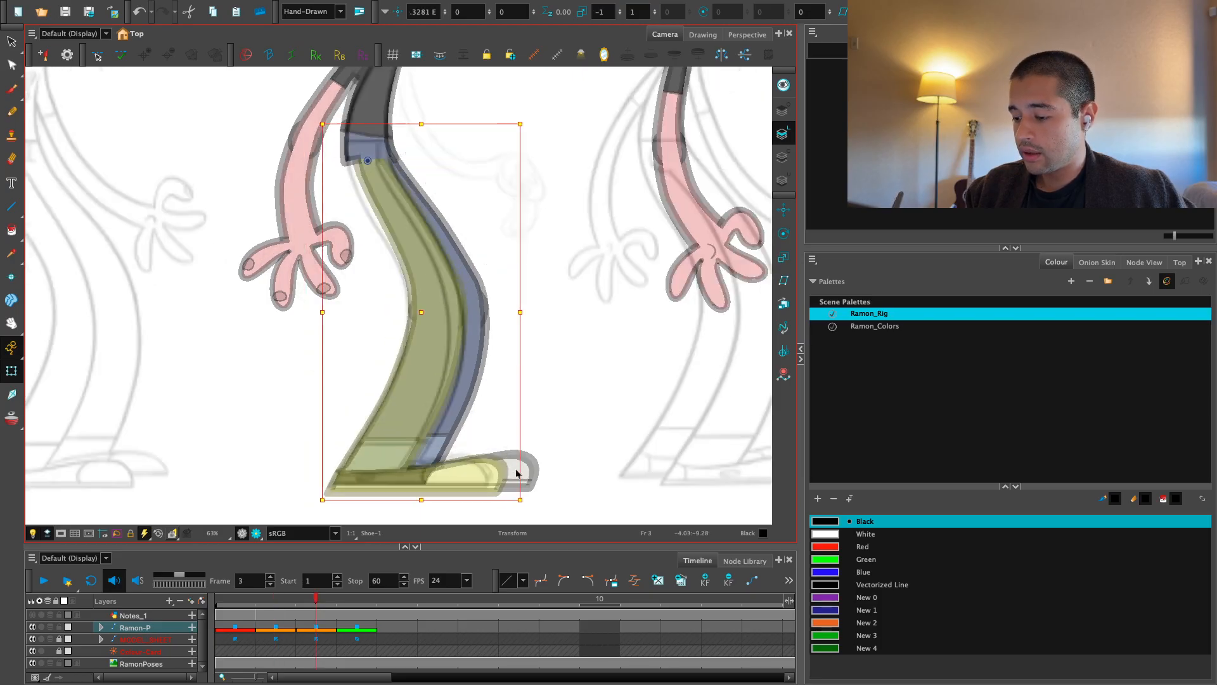
Select the whole far leg and shift it slightly backward so it sits closely behind the near leg
{"action": "left_click", "coordinate": [522, 472]}
{"action": "key", "text": "b"}
{"action": "key", "text": "b"}
{"action": "mouse_move", "coordinate": [523, 473]}
{"action": "left_mouse_down"}
{"action": "mouse_move", "coordinate": [499, 473]}
{"action": "mouse_move", "coordinate": [509, 476]}
{"action": "left_mouse_up"}
{"action": "left_click", "coordinate": [576, 416]}
Show the hips' deformation points and move the lower rear corner inward toward the top of the leg
{"action": "key", "text": "space"}
{"action": "key", "text": "2"}
{"action": "left_click_drag", "start_coordinate": [552, 334], "coordinate": [552, 398]}
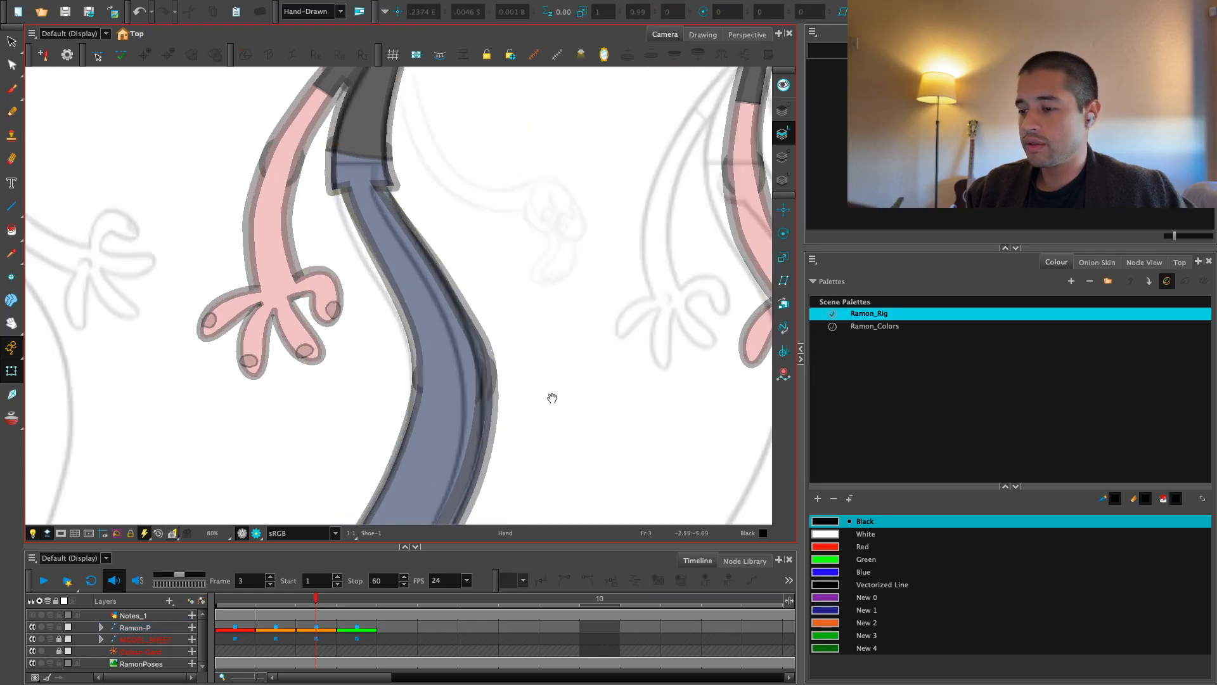
{"action": "key", "text": "2"}
{"action": "key", "text": "2"}
{"action": "key", "text": "2"}
{"action": "key", "text": "2"}
{"action": "key", "text": "2"}
{"action": "left_click_drag", "start_coordinate": [510, 269], "coordinate": [537, 446]}
{"action": "left_click", "coordinate": [341, 277]}
{"action": "key", "text": "F11"}
{"action": "left_click", "coordinate": [235, 336]}
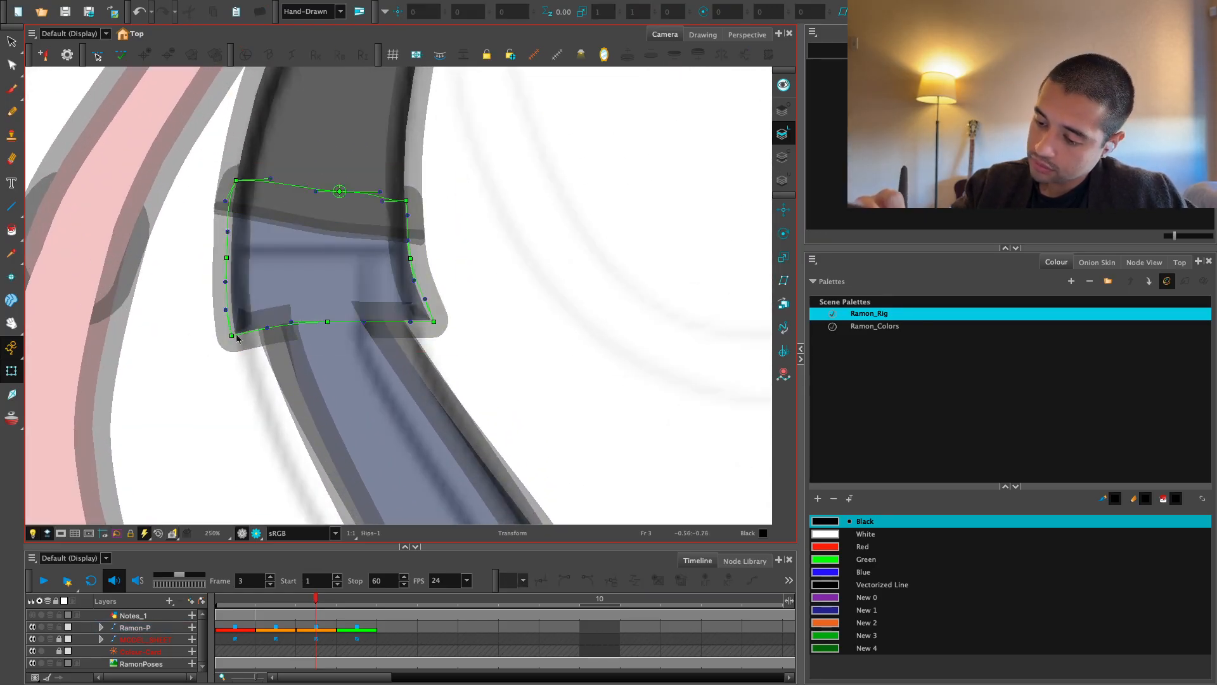
{"action": "left_click_drag", "start_coordinate": [235, 337], "coordinate": [262, 336]}
{"action": "key", "text": "2"}
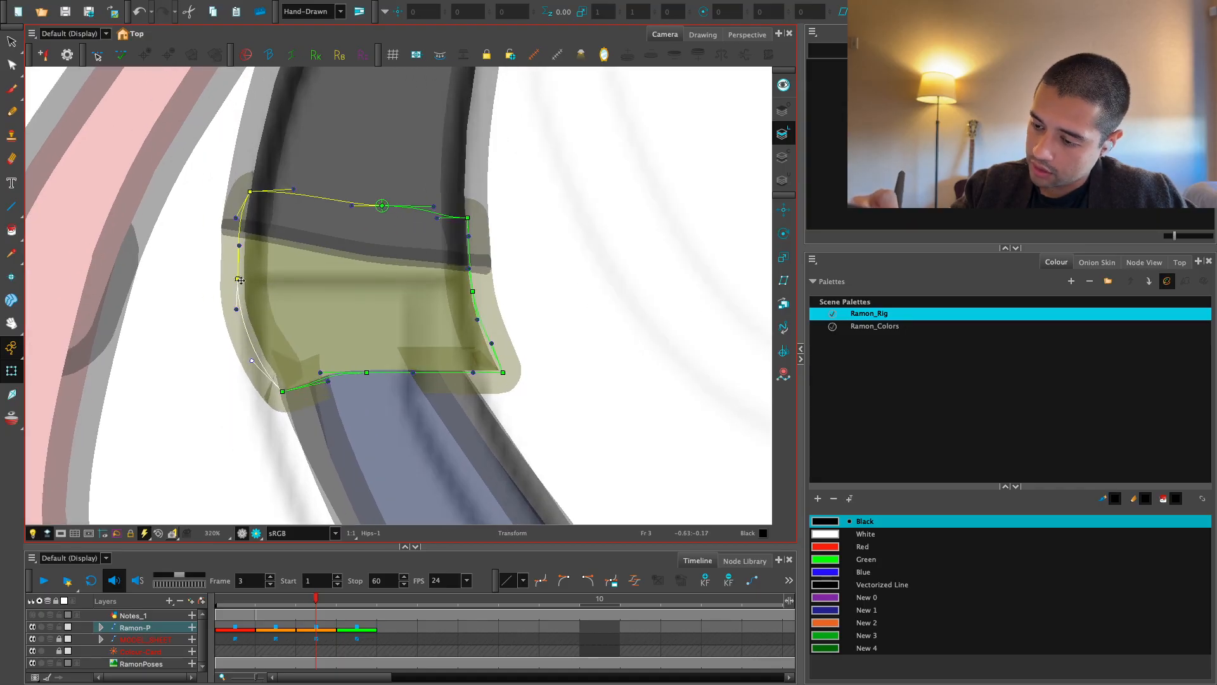
Refine the hips' rear contour by adjusting its upper, middle and lower points into a smooth curve toward the leg
{"action": "left_click_drag", "start_coordinate": [241, 280], "coordinate": [246, 280]}
{"action": "left_click_drag", "start_coordinate": [243, 309], "coordinate": [240, 277]}
{"action": "left_click_drag", "start_coordinate": [251, 192], "coordinate": [262, 184]}
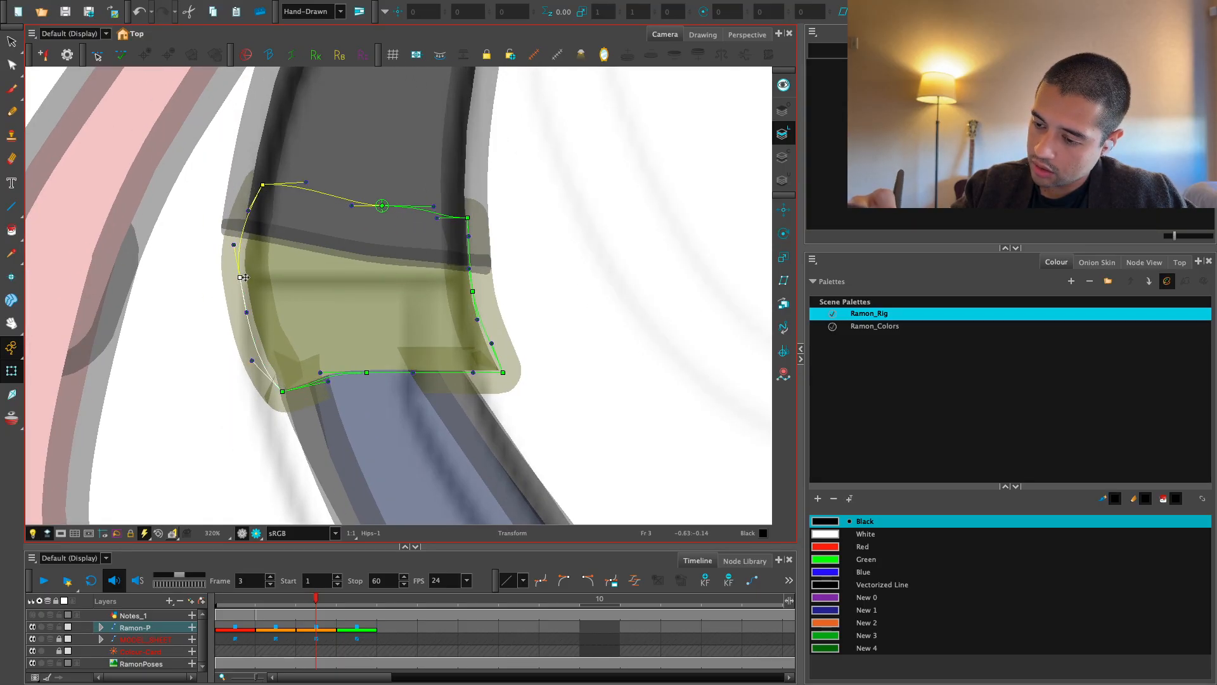
{"action": "mouse_move", "coordinate": [244, 277]}
{"action": "left_mouse_down"}
{"action": "mouse_move", "coordinate": [254, 312]}
{"action": "mouse_move", "coordinate": [245, 292]}
{"action": "left_mouse_up"}
{"action": "left_click_drag", "start_coordinate": [282, 391], "coordinate": [292, 403]}
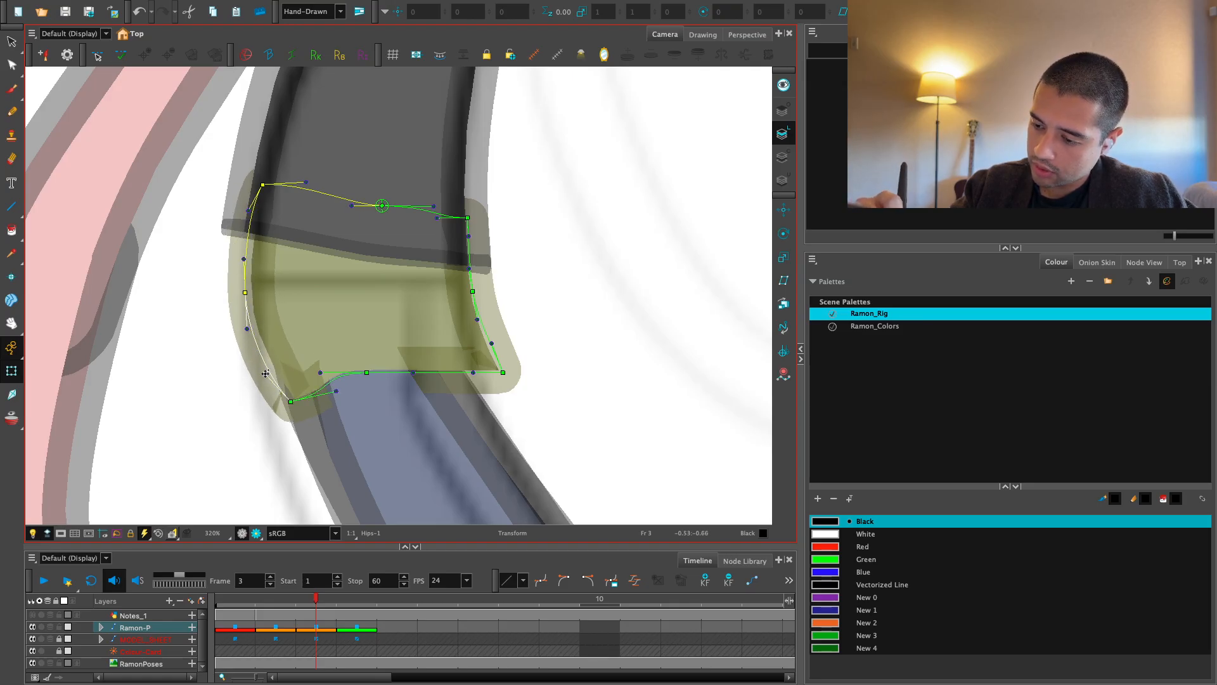
{"action": "left_click", "coordinate": [248, 355]}
Pull the hips' lower front corner inward and lower the middle point of the bottom edge to round it
{"action": "left_click", "coordinate": [472, 291]}
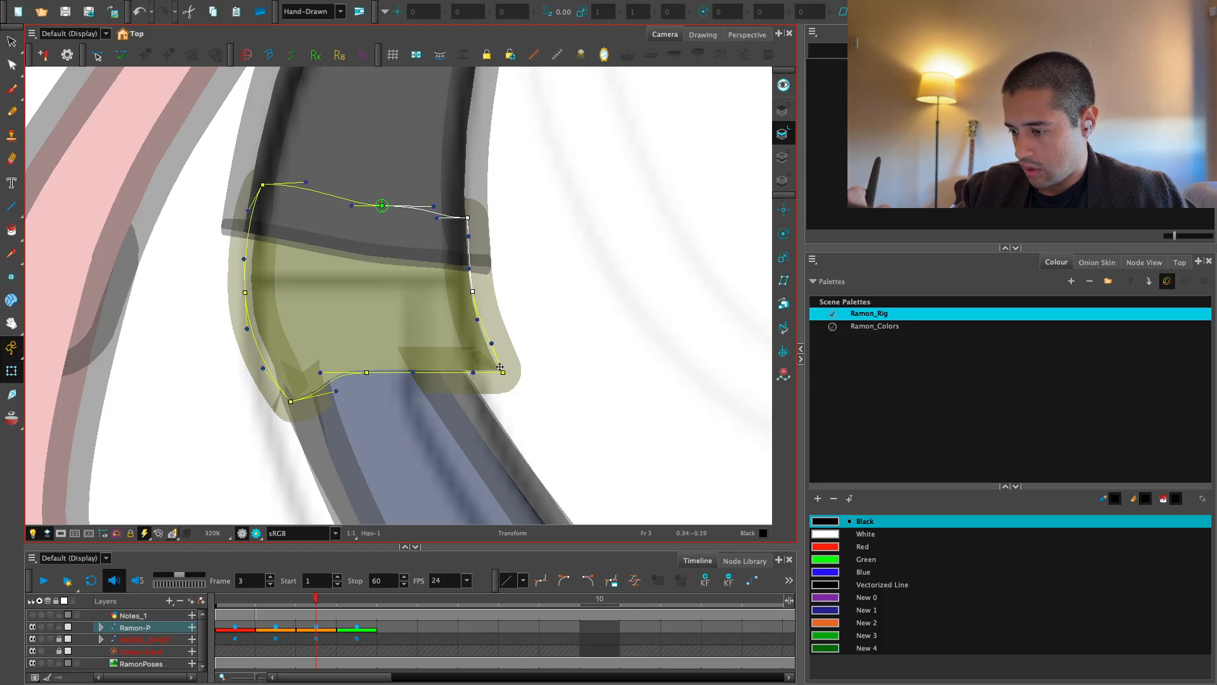
{"action": "left_click_drag", "start_coordinate": [502, 371], "coordinate": [489, 371]}
{"action": "key", "text": "Escape"}
{"action": "key", "text": "shift+c"}
{"action": "mouse_move", "coordinate": [463, 417]}
{"action": "left_mouse_down"}
{"action": "mouse_move", "coordinate": [462, 336]}
{"action": "mouse_move", "coordinate": [450, 362]}
{"action": "left_mouse_up"}
{"action": "left_click", "coordinate": [445, 273]}
{"action": "key", "text": "F11"}
{"action": "key", "text": "Escape"}
{"action": "left_click_drag", "start_coordinate": [394, 325], "coordinate": [393, 353]}
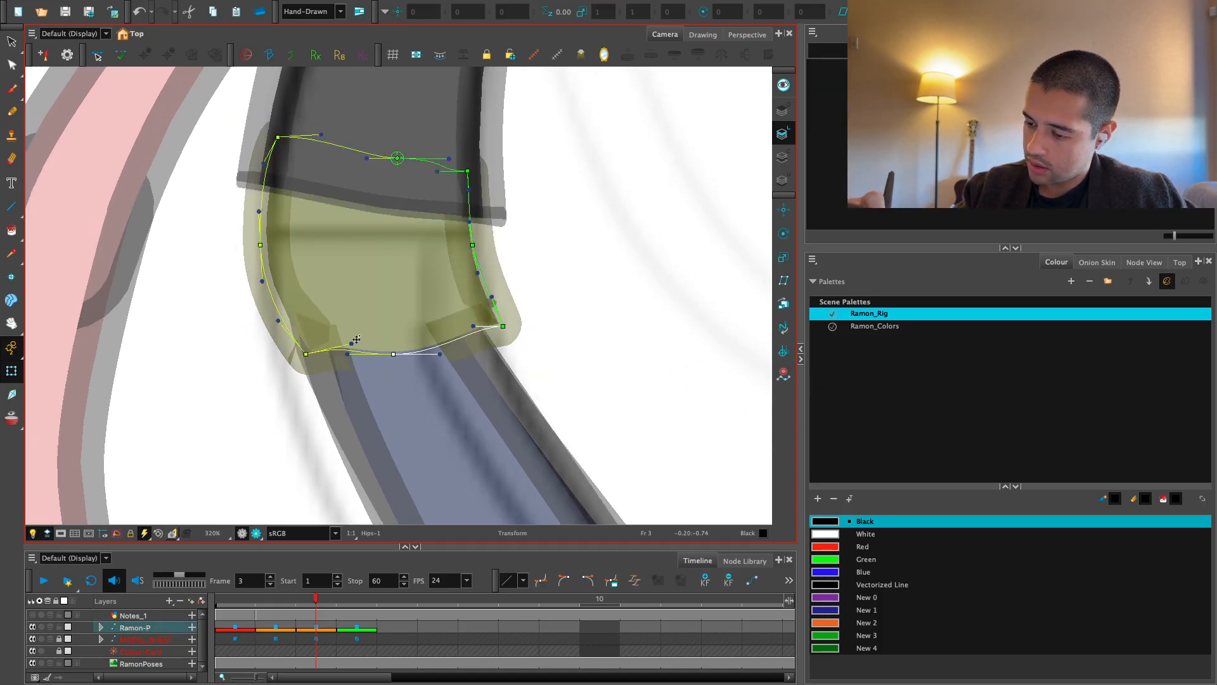
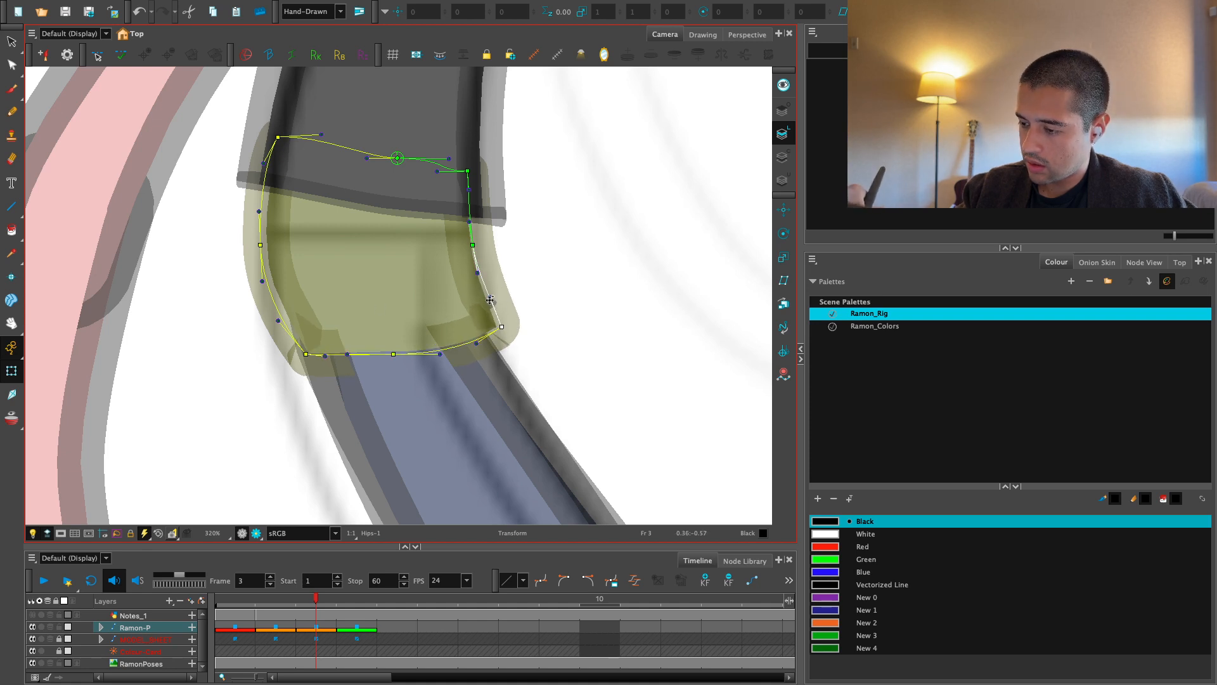
Show the near upper leg's deformation points, spread the top rear and front points out to the hip edges, and push the front middle point outward
{"action": "key", "text": "Escape"}
{"action": "key", "text": "shift+c"}
{"action": "left_click", "coordinate": [505, 336]}
{"action": "key", "text": "F11"}
{"action": "key", "text": "Escape"}
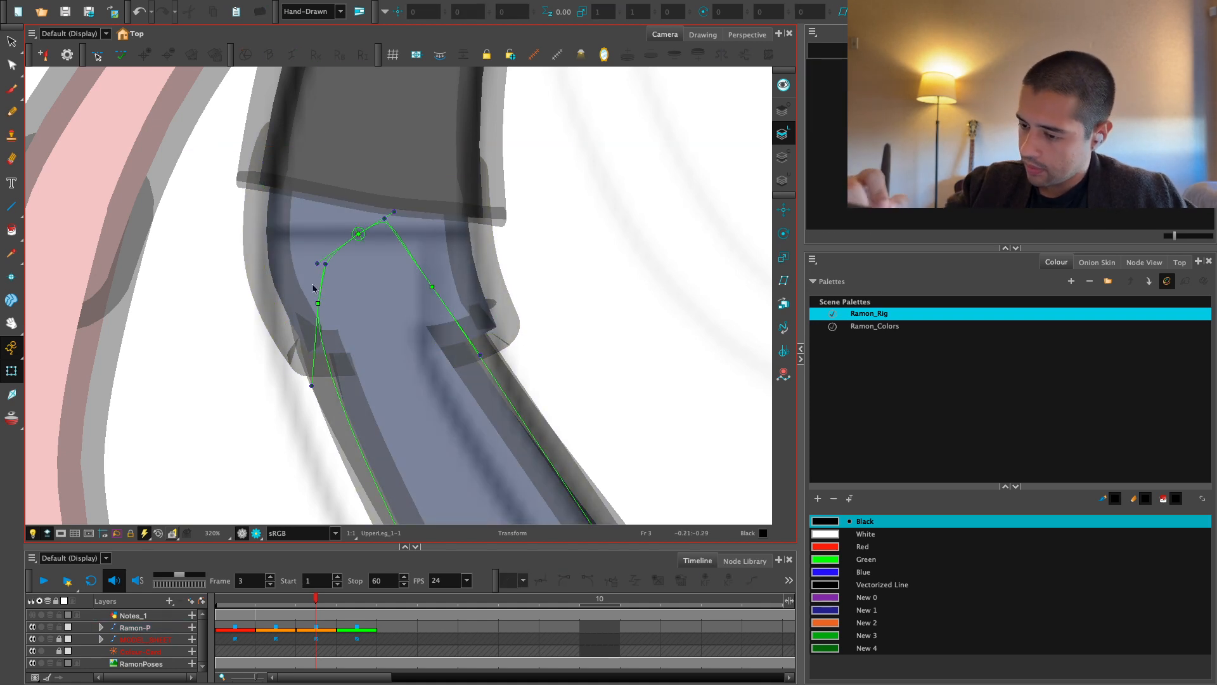
{"action": "left_click_drag", "start_coordinate": [318, 296], "coordinate": [273, 243]}
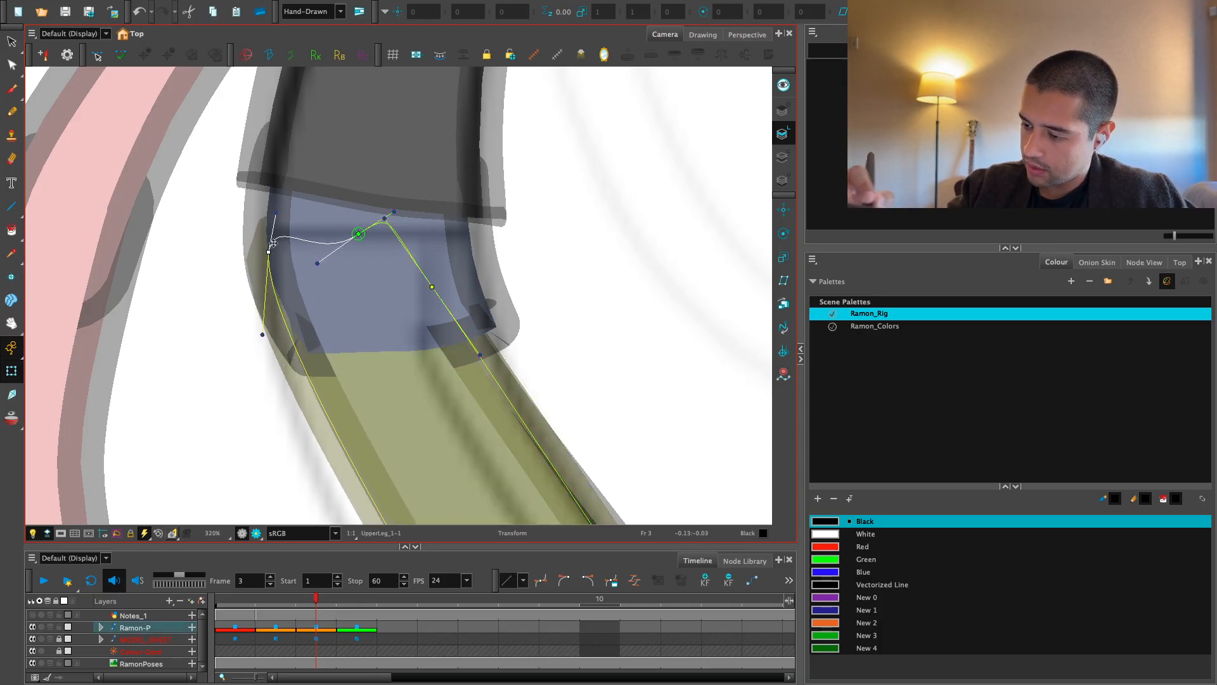
{"action": "left_click_drag", "start_coordinate": [434, 290], "coordinate": [480, 254]}
{"action": "scroll", "coordinate": [530, 264], "scroll_direction": "down", "scroll_amount": 4}
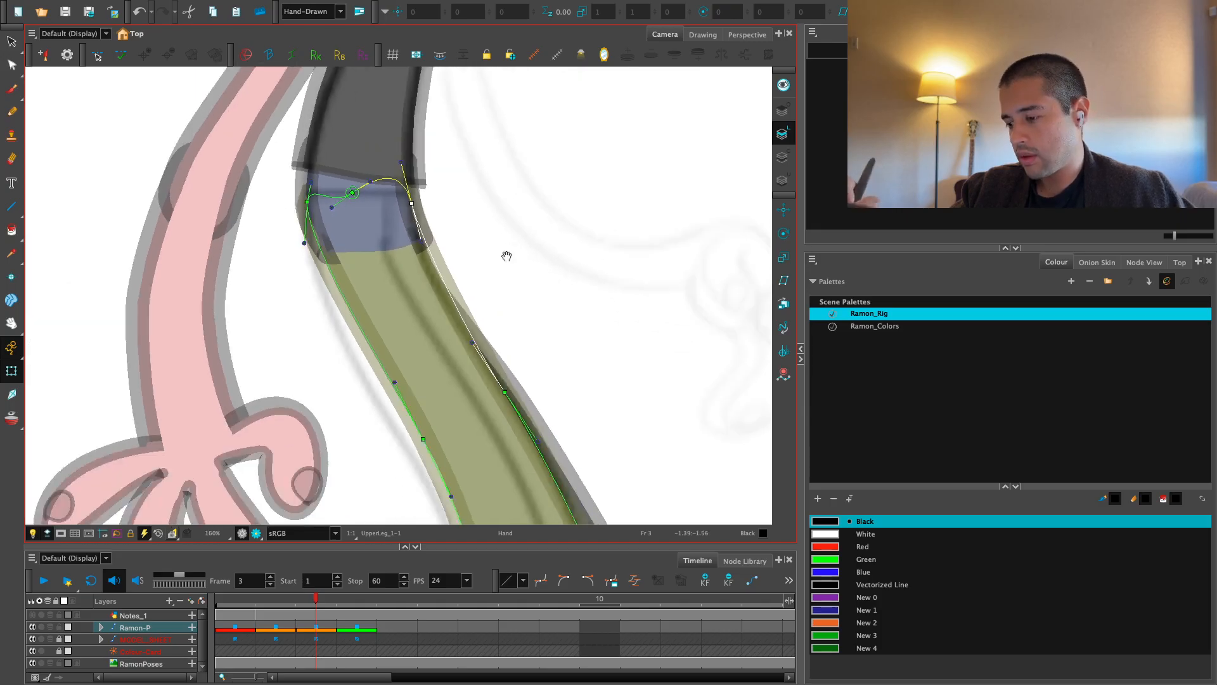
{"action": "scroll", "coordinate": [490, 347], "scroll_direction": "down", "scroll_amount": 1}
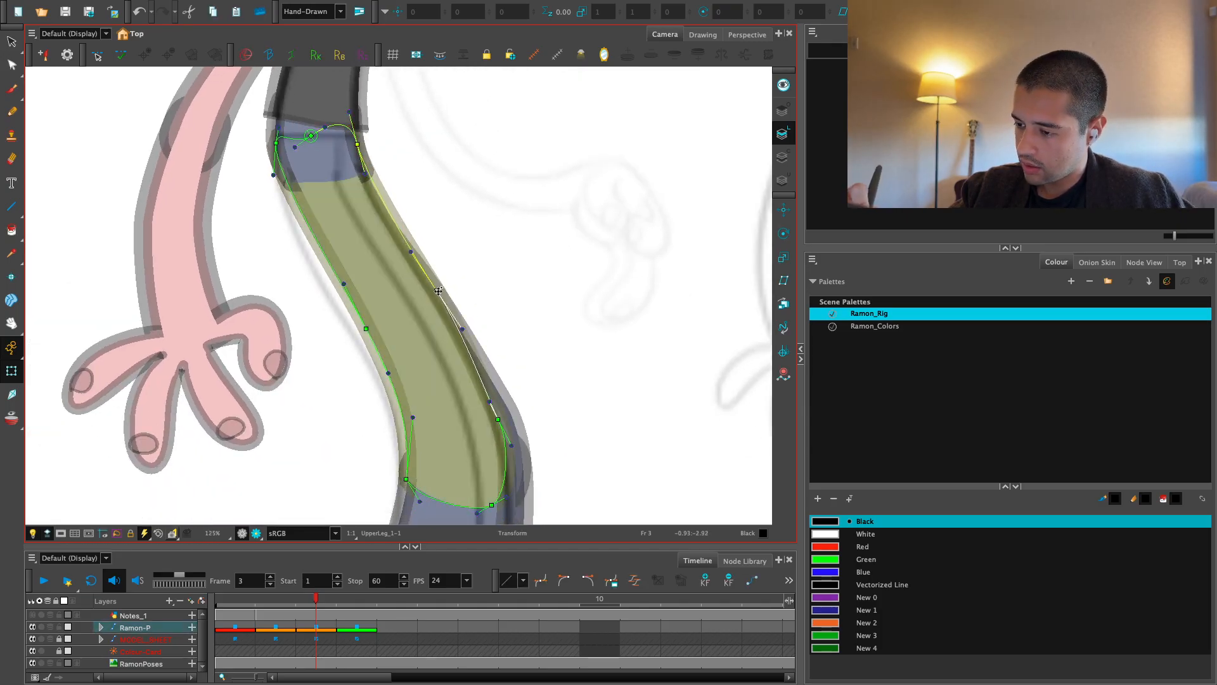
{"action": "scroll", "coordinate": [462, 275], "scroll_direction": "down", "scroll_amount": 2}
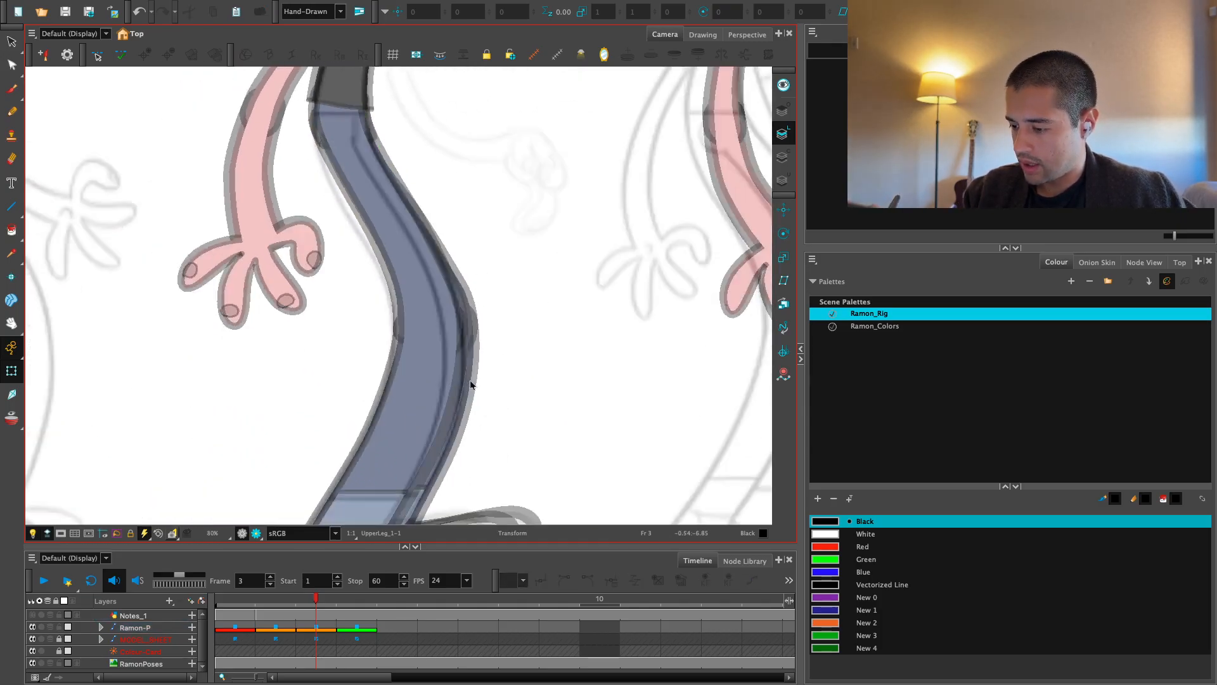
Select the whole far leg and move it well forward, completely clear of the near leg
{"action": "left_click", "coordinate": [477, 383]}
{"action": "left_click_drag", "start_coordinate": [471, 382], "coordinate": [777, 374]}
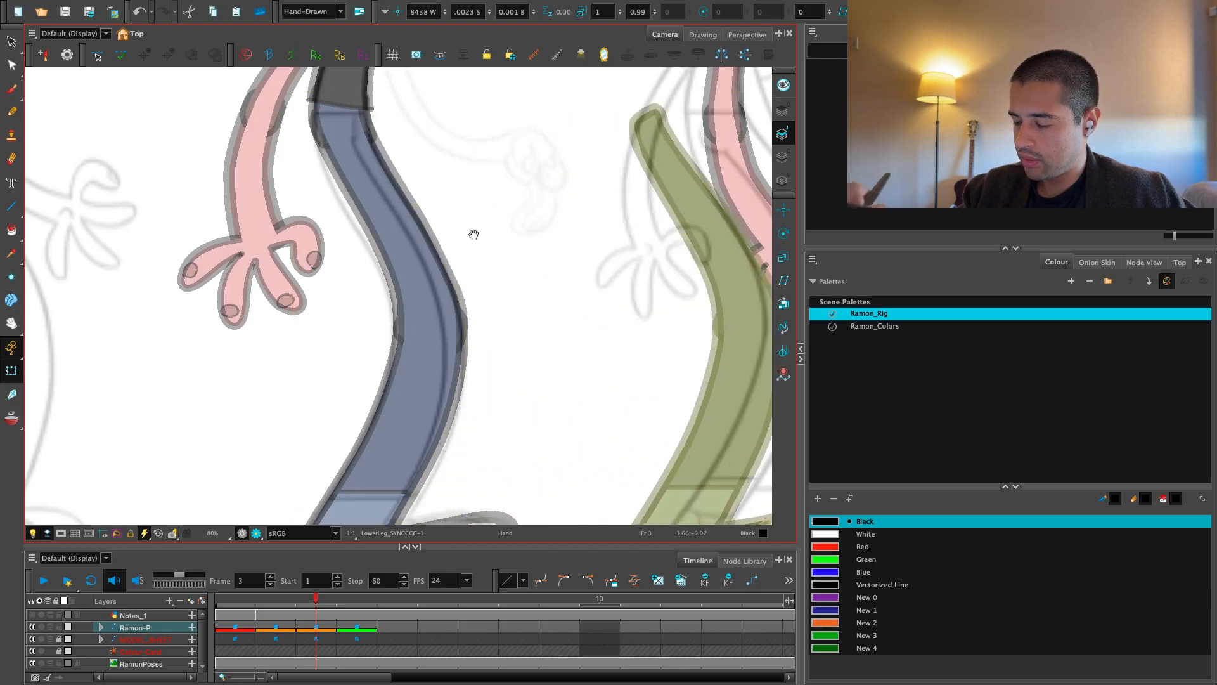
{"action": "scroll", "coordinate": [489, 288], "scroll_direction": "down", "scroll_amount": 1}
{"action": "left_click_drag", "start_coordinate": [473, 234], "coordinate": [467, 377]}
{"action": "left_click", "coordinate": [512, 331]}
Show the near upper leg's deformation points again, raise the top rear point slightly, and lengthen its lower handle
{"action": "scroll", "coordinate": [457, 238], "scroll_direction": "up", "scroll_amount": 1}
{"action": "scroll", "coordinate": [467, 378], "scroll_direction": "up", "scroll_amount": 2}
{"action": "left_click", "coordinate": [383, 397]}
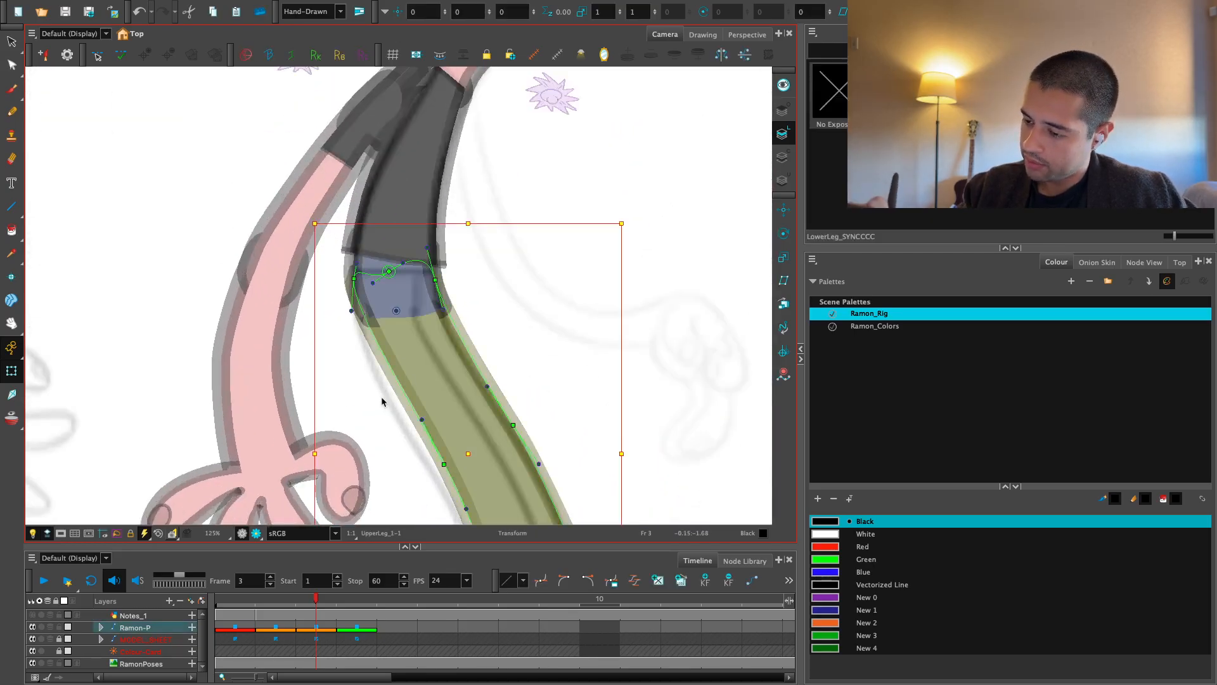
{"action": "scroll", "coordinate": [402, 363], "scroll_direction": "up", "scroll_amount": 2}
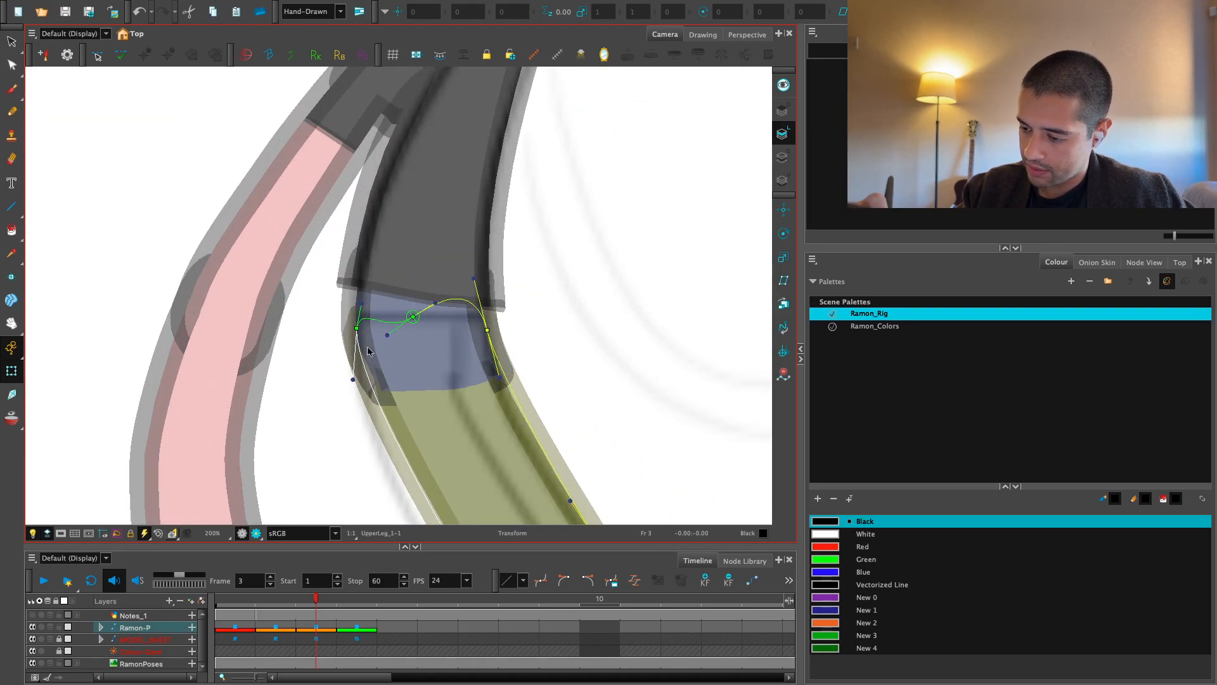
{"action": "left_click", "coordinate": [349, 382]}
{"action": "left_click_drag", "start_coordinate": [353, 379], "coordinate": [348, 392]}
{"action": "left_click_drag", "start_coordinate": [356, 328], "coordinate": [356, 321]}
{"action": "key", "text": "1"}
{"action": "key", "text": "space"}
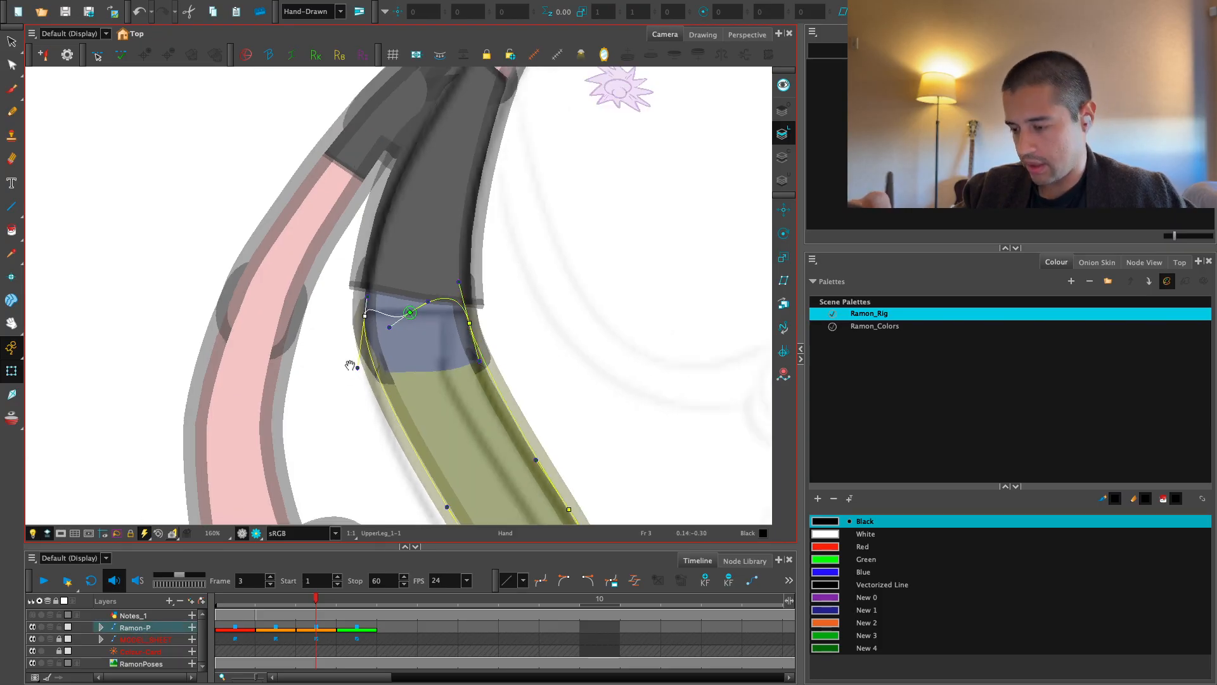
Check the reshaped hips and upper leg against the model sheet from a wider view
{"action": "key", "text": "1"}
{"action": "key", "text": "1"}
{"action": "left_click", "coordinate": [496, 326]}
{"action": "key", "text": "space"}
{"action": "key", "text": "1"}
{"action": "key", "text": "1"}
{"action": "key", "text": "1"}
{"action": "key", "text": "2"}
{"action": "key", "text": "2"}
{"action": "key", "text": "2"}
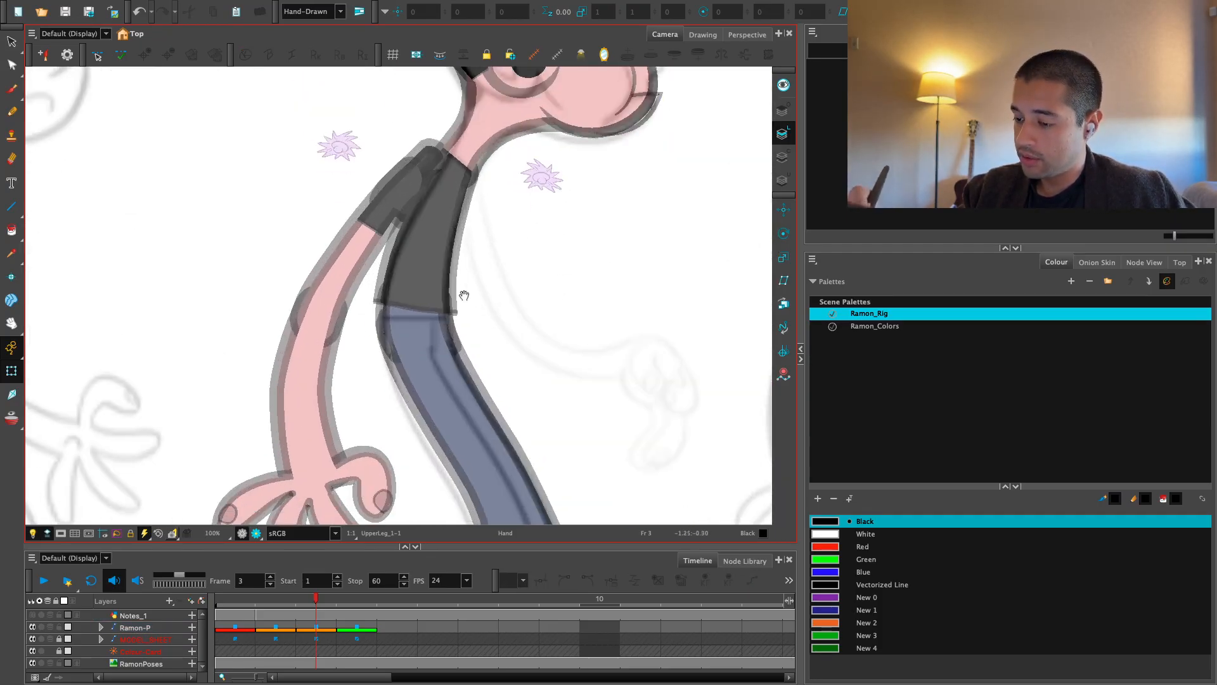
Show the torso's deformation points and pull the hem's front corner inward to meet the hips
{"action": "key", "text": "2"}
{"action": "key", "text": "2"}
{"action": "key", "text": "2"}
{"action": "left_click", "coordinate": [427, 324]}
{"action": "key", "text": "shift+F11"}
{"action": "left_click", "coordinate": [524, 307]}
{"action": "key", "text": "2"}
{"action": "key", "text": "2"}
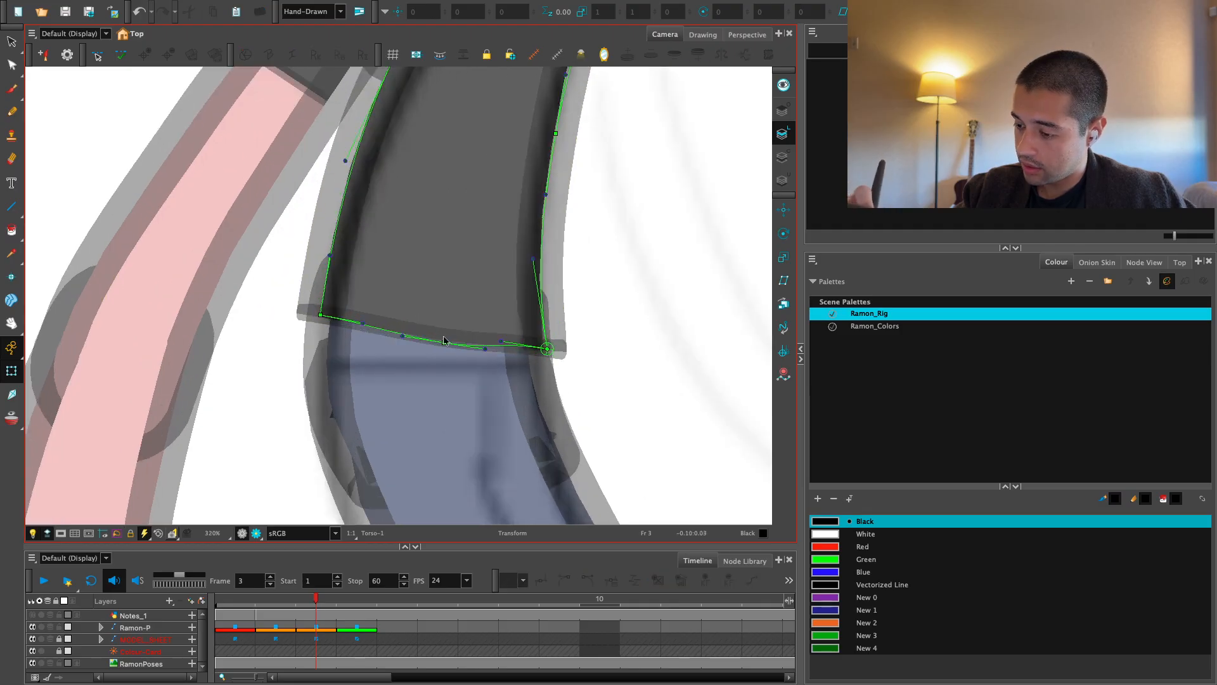
{"action": "left_click", "coordinate": [443, 341]}
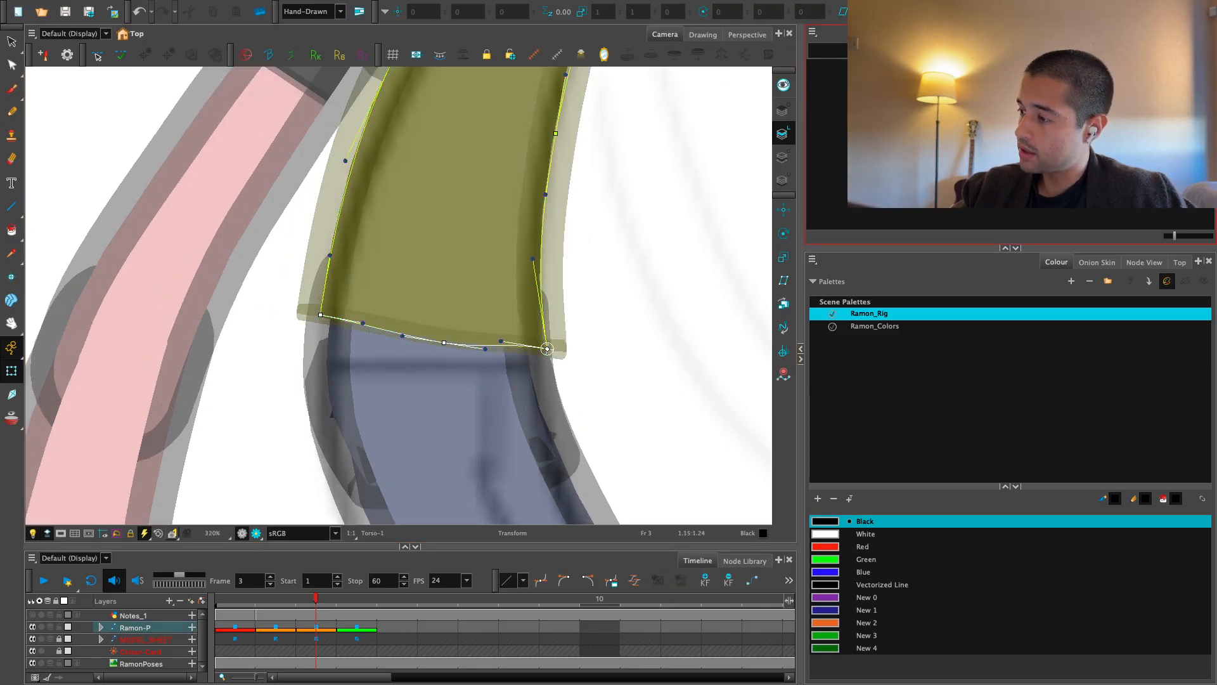
{"action": "key", "text": "shift+r"}
{"action": "left_click", "coordinate": [667, 300]}
{"action": "key", "text": "2"}
{"action": "key", "text": "space"}
{"action": "left_click_drag", "start_coordinate": [594, 356], "coordinate": [516, 388]}
{"action": "left_click", "coordinate": [540, 363]}
Straighten the torso's hem around its middle point and adjust the front corner's upper handle, comparing by undoing and redoing
{"action": "left_click_drag", "start_coordinate": [499, 279], "coordinate": [519, 276]}
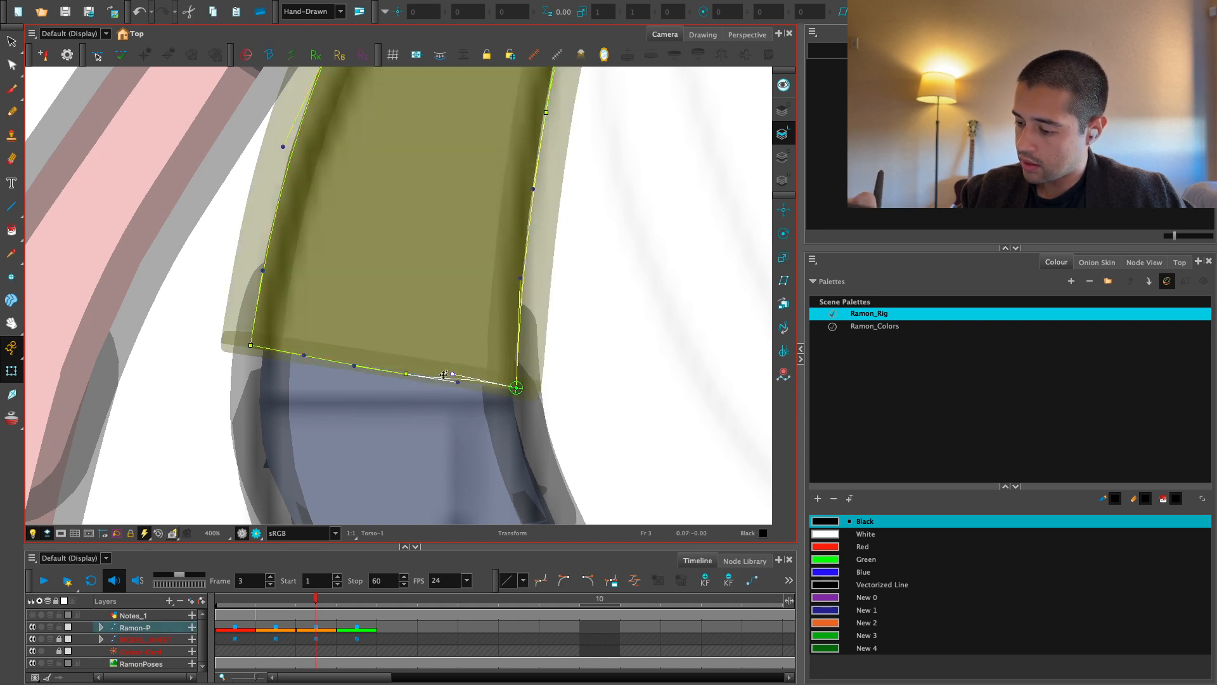
{"action": "left_click", "coordinate": [405, 373]}
{"action": "key", "text": "2"}
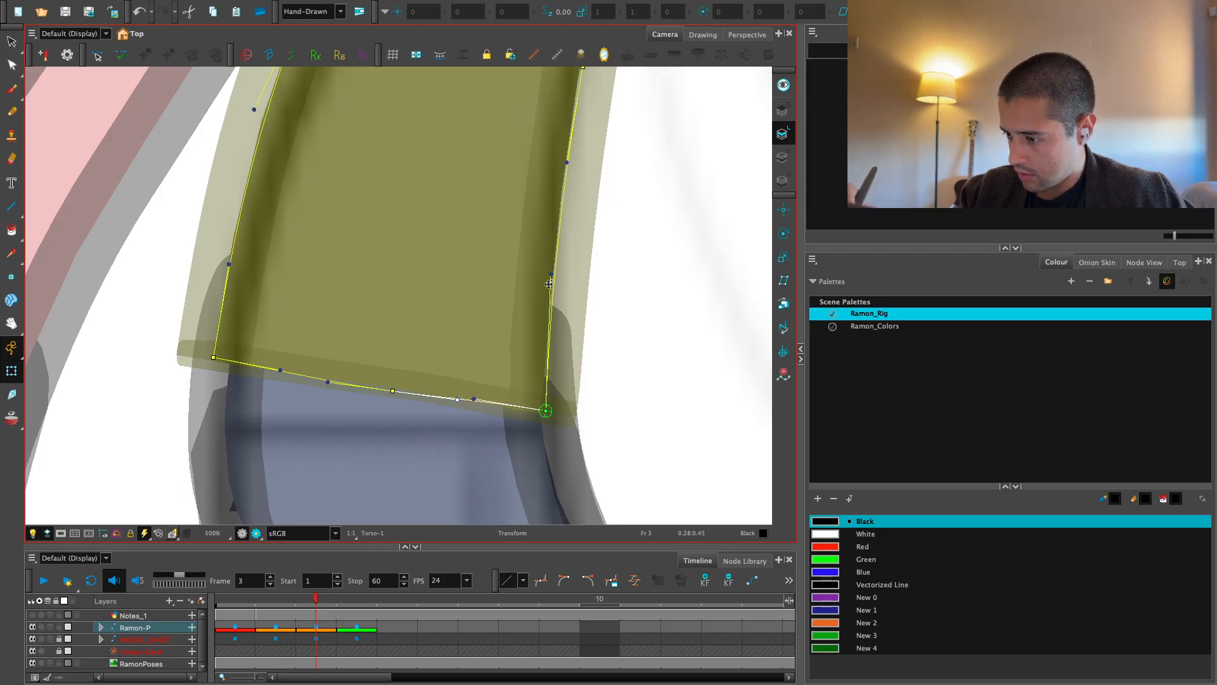
{"action": "left_click_drag", "start_coordinate": [549, 283], "coordinate": [552, 340]}
{"action": "key", "text": "super+z"}
{"action": "key", "text": "super+z"}
{"action": "key", "text": "super+shift+z"}
{"action": "key", "text": "super+shift+z"}
{"action": "key", "text": "super+shift+z"}
Pull the middle point of the torso's front edge and the neighbouring handles slightly inward to smooth the chest contour
{"action": "key", "text": "1"}
{"action": "key", "text": "space"}
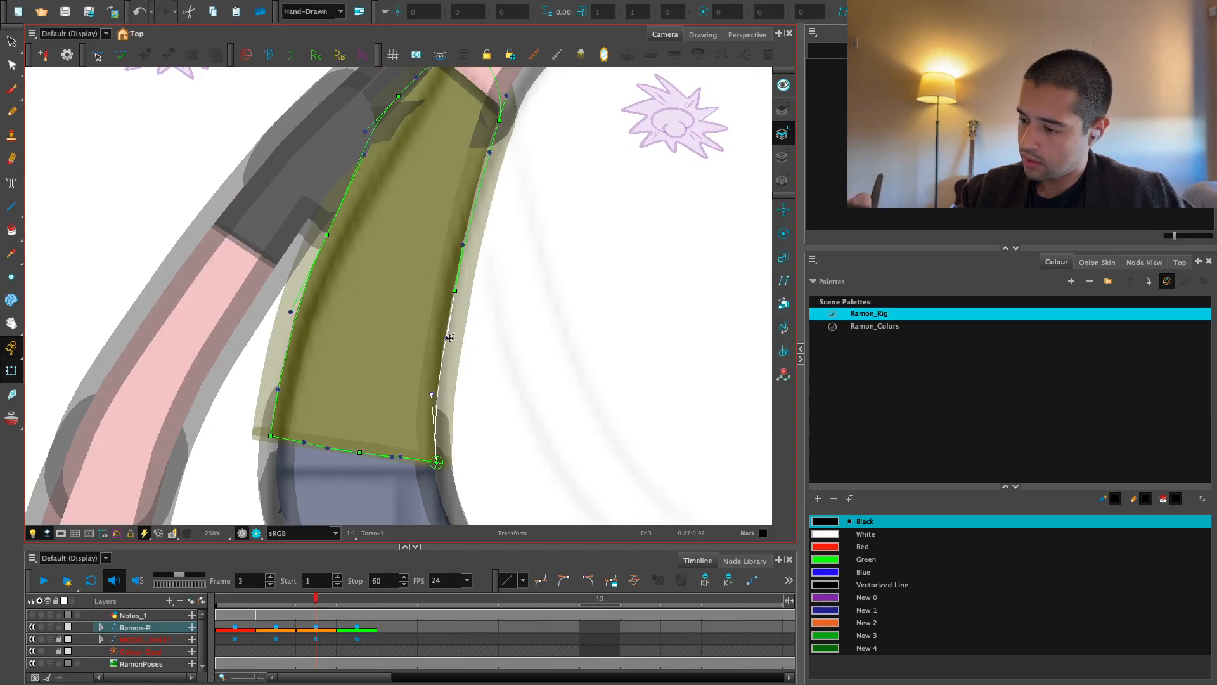
{"action": "left_click_drag", "start_coordinate": [449, 338], "coordinate": [442, 337]}
{"action": "left_click_drag", "start_coordinate": [455, 291], "coordinate": [466, 366]}
{"action": "key", "text": "space"}
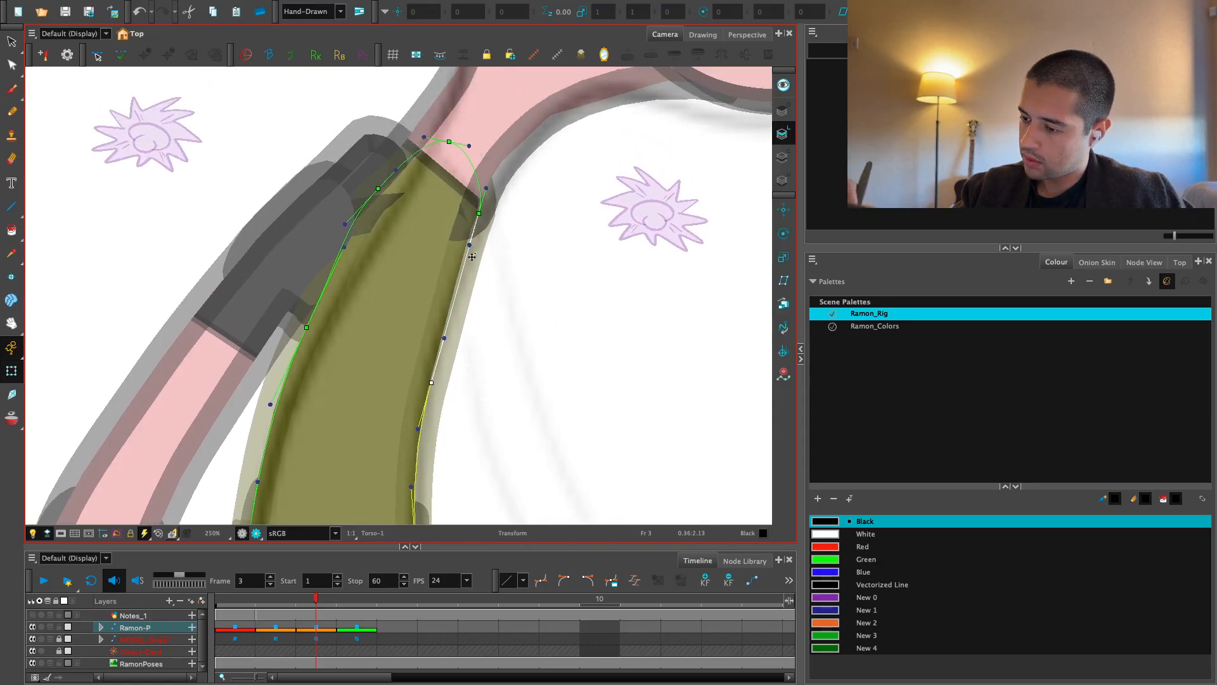
{"action": "left_click_drag", "start_coordinate": [469, 245], "coordinate": [462, 243]}
{"action": "left_click_drag", "start_coordinate": [444, 338], "coordinate": [439, 335]}
{"action": "left_click_drag", "start_coordinate": [432, 382], "coordinate": [428, 381]}
Nudge the torso's upper front point slightly up toward the neck, and deselect the torso
{"action": "key", "text": "space"}
{"action": "left_click_drag", "start_coordinate": [478, 318], "coordinate": [439, 380]}
{"action": "key", "text": "2"}
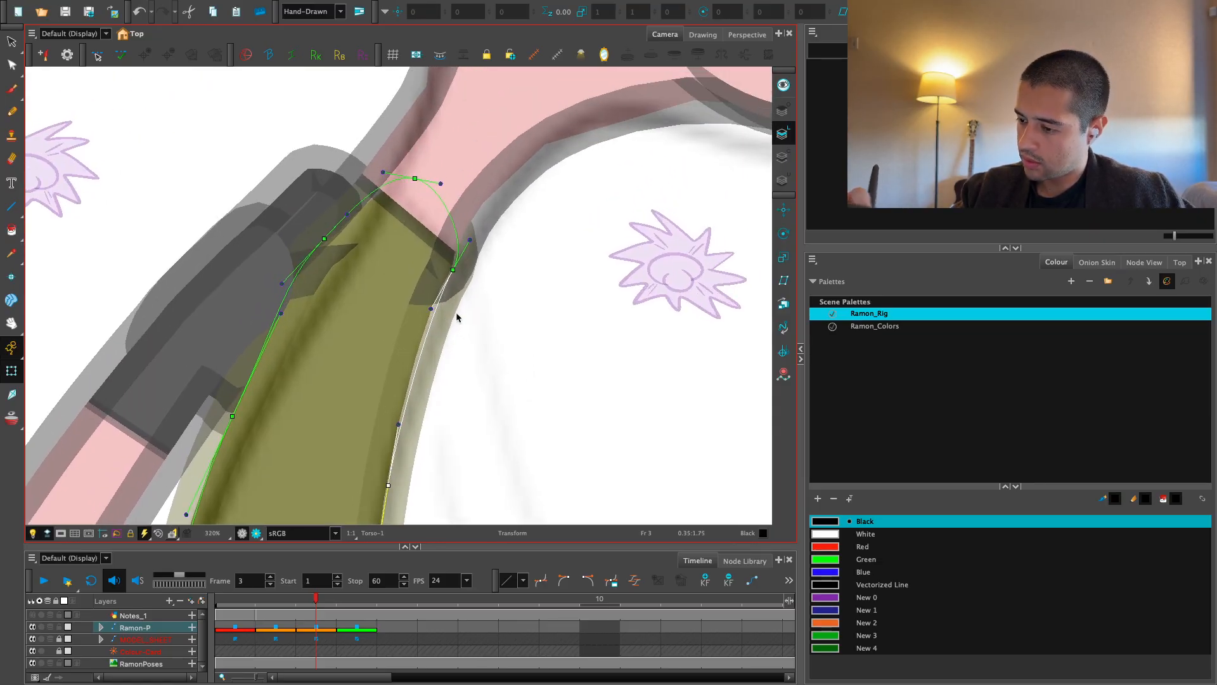
{"action": "left_click_drag", "start_coordinate": [454, 271], "coordinate": [455, 260]}
{"action": "left_click", "coordinate": [522, 230]}
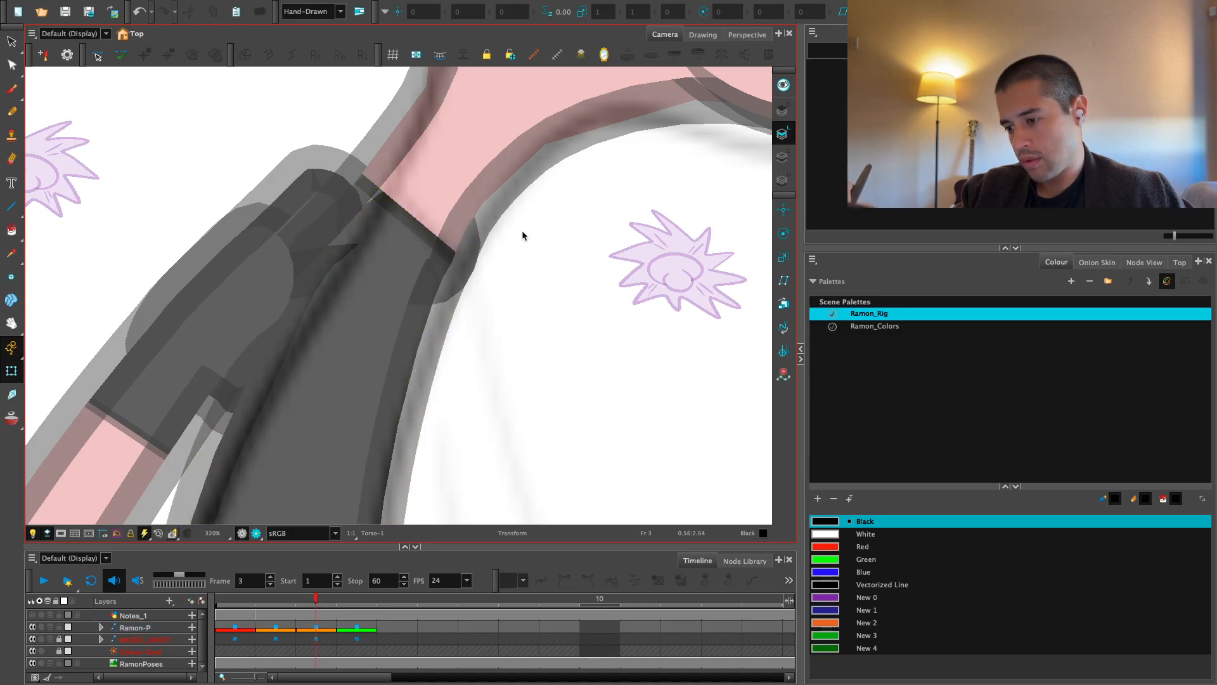
Examine the torso's hem and lower rear corner with the deformation points shown, and compare the whole waist with the model sheet
{"action": "key", "text": "1"}
{"action": "key", "text": "1"}
{"action": "key", "text": "space"}
{"action": "mouse_move", "coordinate": [492, 347]}
{"action": "left_mouse_down"}
{"action": "mouse_move", "coordinate": [511, 253]}
{"action": "mouse_move", "coordinate": [605, 181]}
{"action": "left_mouse_up"}
{"action": "key", "text": "2"}
{"action": "left_click", "coordinate": [429, 331]}
{"action": "key", "text": "shift+F11"}
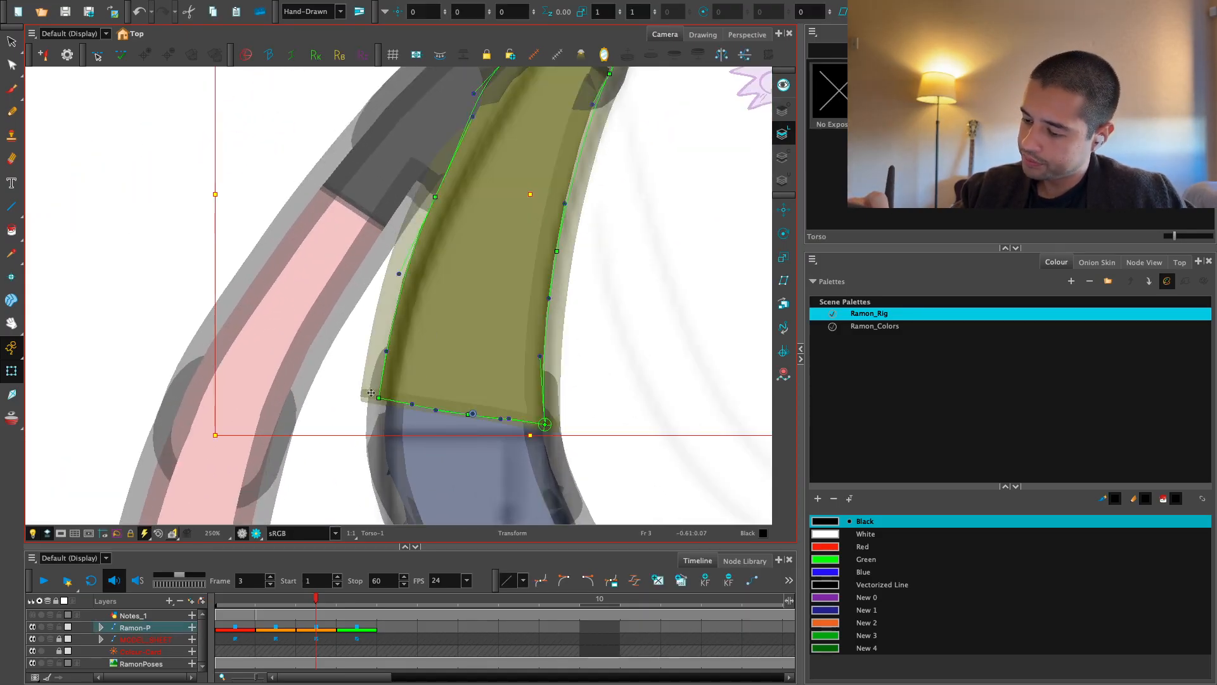
{"action": "key", "text": "space"}
{"action": "left_click_drag", "start_coordinate": [555, 363], "coordinate": [548, 300]}
{"action": "key", "text": "1"}
{"action": "key", "text": "1"}
{"action": "left_click", "coordinate": [548, 300]}
{"action": "key", "text": "space"}
{"action": "key", "text": "1"}
{"action": "key", "text": "1"}
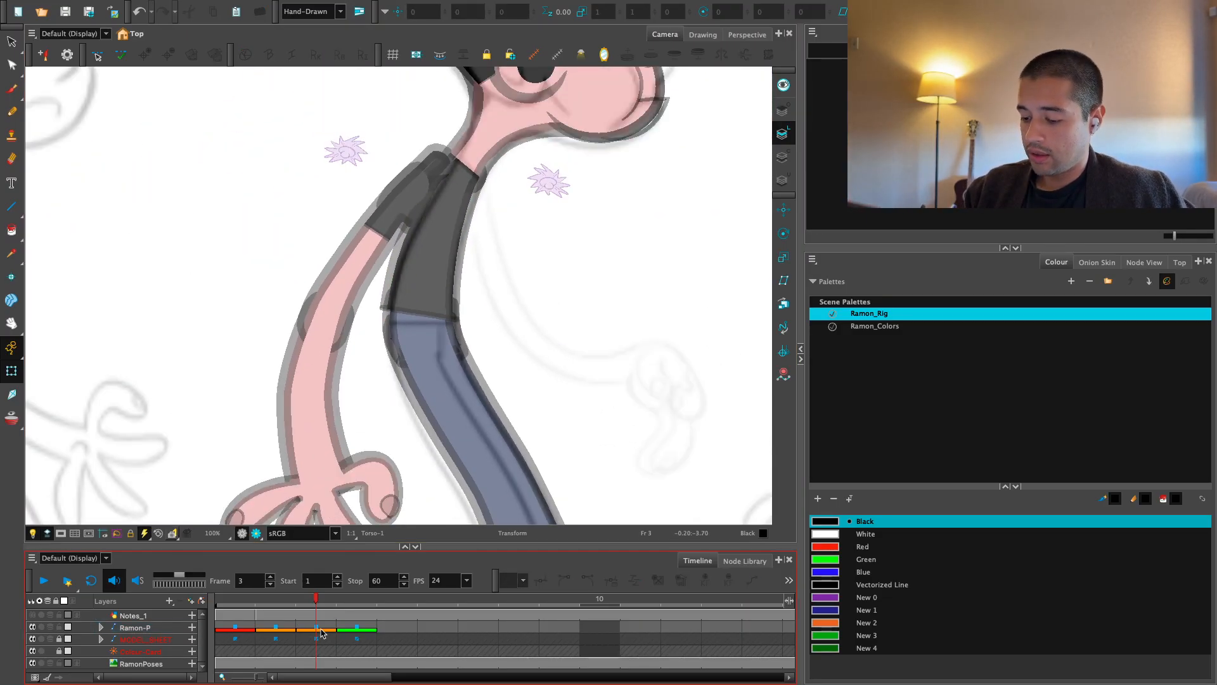
Show the torso's deformation points on frame 3 and lower the hem's rear corner together with its handle
{"action": "mouse_move", "coordinate": [317, 627]}
{"action": "left_mouse_down"}
{"action": "mouse_move", "coordinate": [234, 627]}
{"action": "mouse_move", "coordinate": [336, 623]}
{"action": "left_mouse_up"}
{"action": "key", "text": "2"}
{"action": "key", "text": "2"}
{"action": "key", "text": "2"}
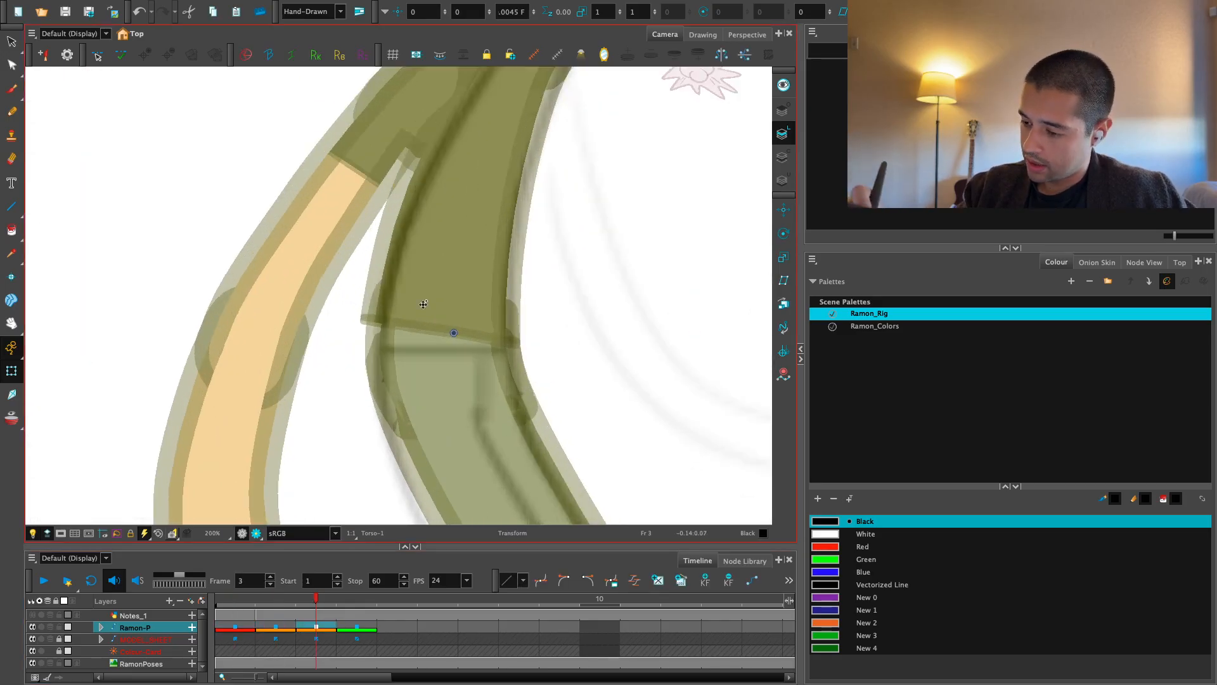
{"action": "left_click", "coordinate": [421, 304]}
{"action": "key", "text": "shift+F11"}
{"action": "key", "text": "2"}
{"action": "key", "text": "2"}
{"action": "left_click", "coordinate": [324, 336]}
{"action": "left_click_drag", "start_coordinate": [363, 336], "coordinate": [362, 377]}
Flip between frames 2 and 3 and adjust the rear part of frame 3's hem to match frame 2's height
{"action": "key", "text": "comma"}
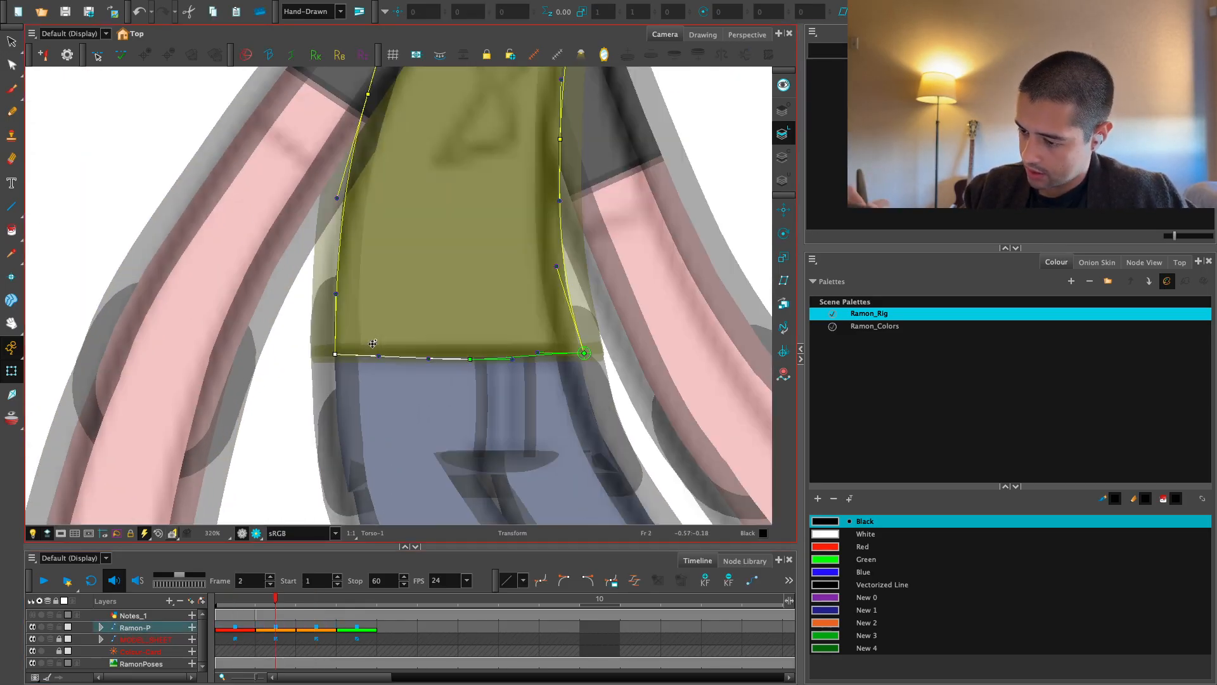
{"action": "key", "text": "period"}
{"action": "key", "text": "comma"}
{"action": "key", "text": "space"}
{"action": "left_click_drag", "start_coordinate": [397, 308], "coordinate": [405, 466]}
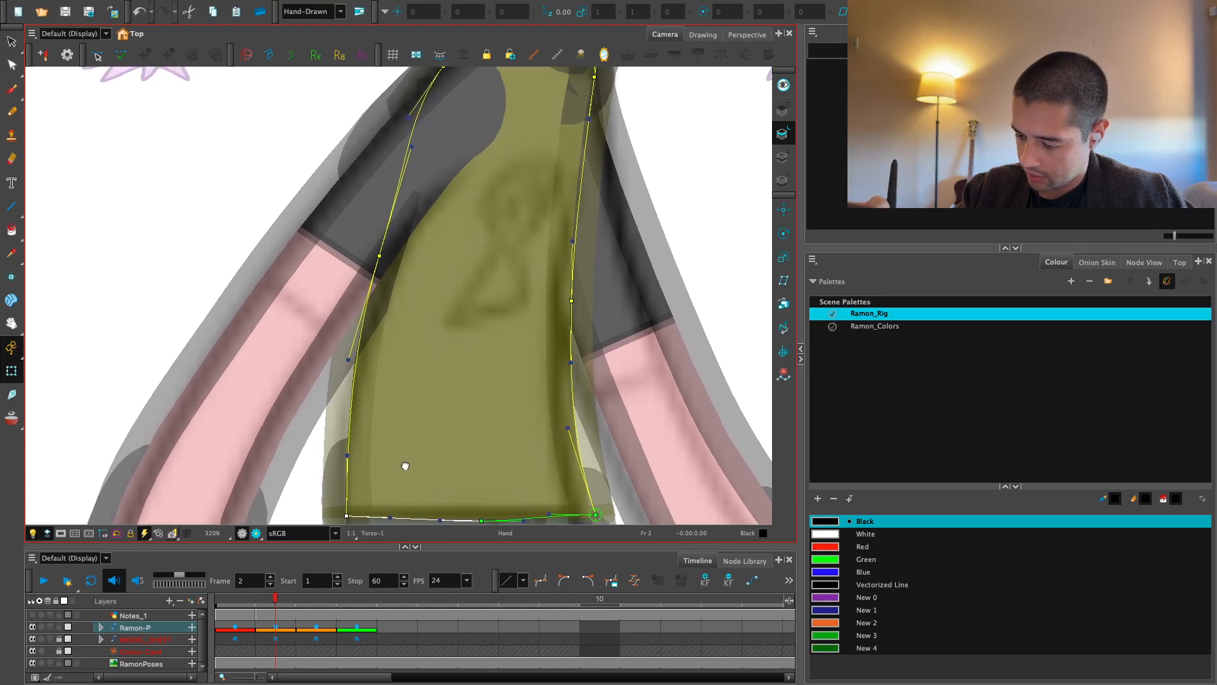
{"action": "key", "text": "period"}
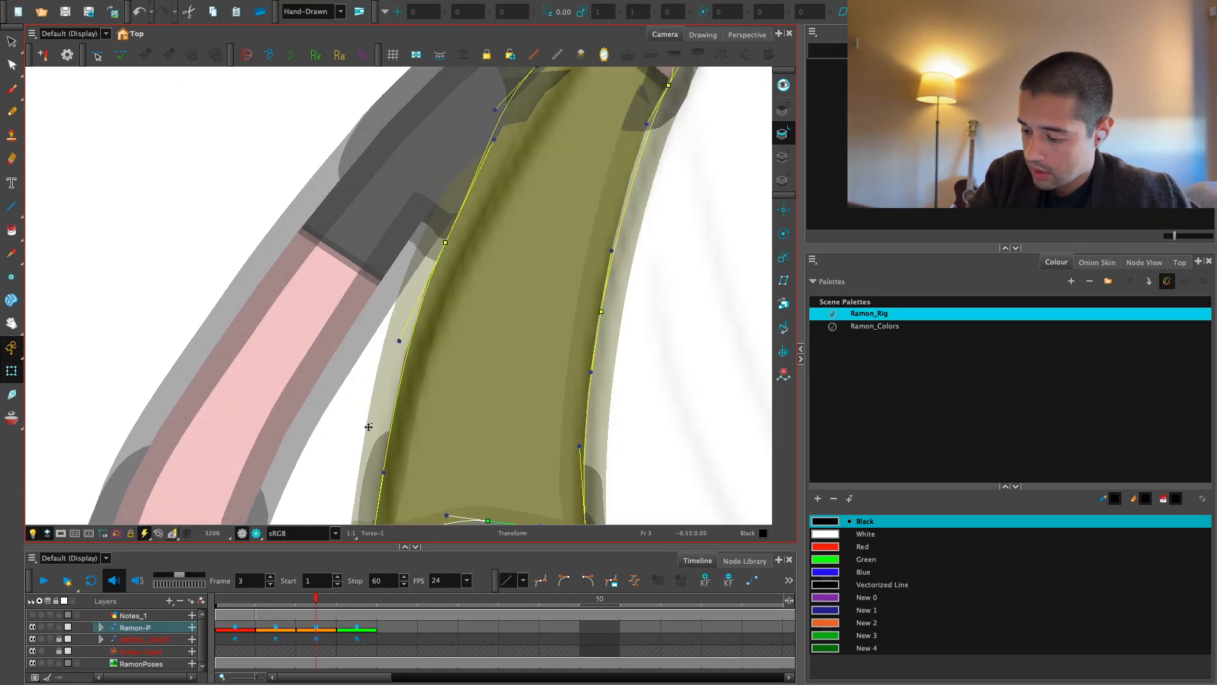
{"action": "key", "text": "Up"}
{"action": "key", "text": "Up"}
{"action": "left_click_drag", "start_coordinate": [579, 447], "coordinate": [579, 361]}
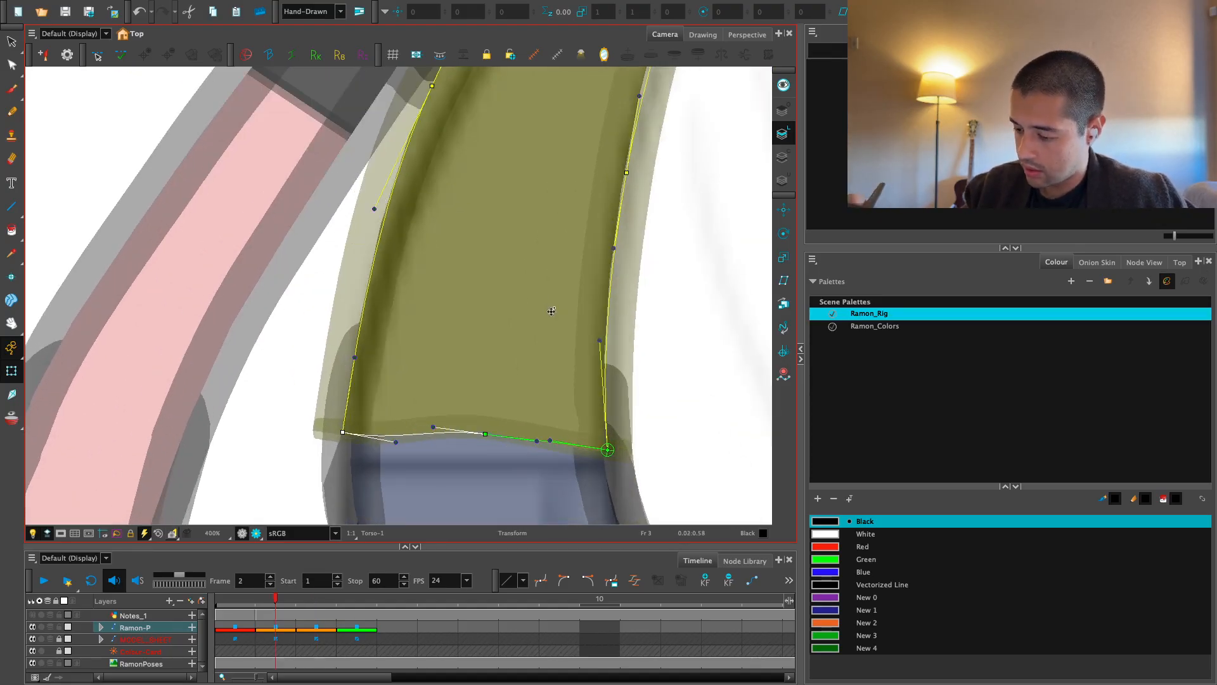
{"action": "scroll", "coordinate": [549, 304], "scroll_direction": "up", "scroll_amount": 1}
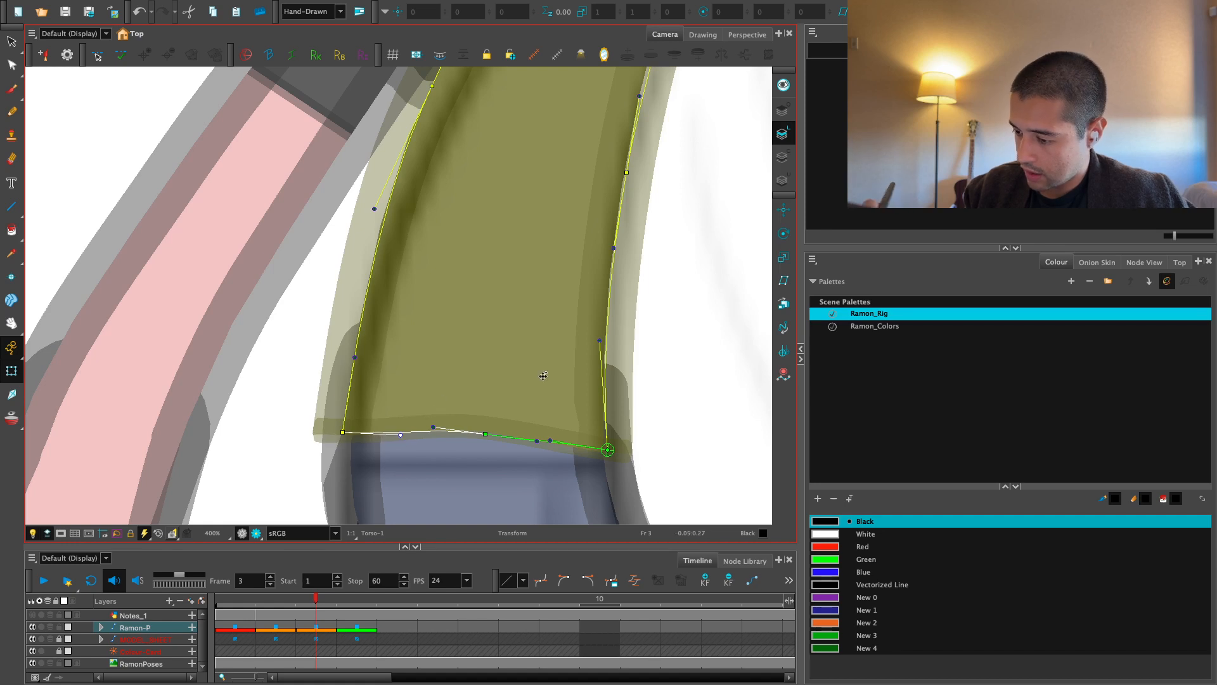
Raise the front corner of frame 3's hem to level it, and lower the middle point and handles into a slight downward curve
{"action": "key", "text": "Up"}
{"action": "key", "text": "Up"}
{"action": "key", "text": "Up"}
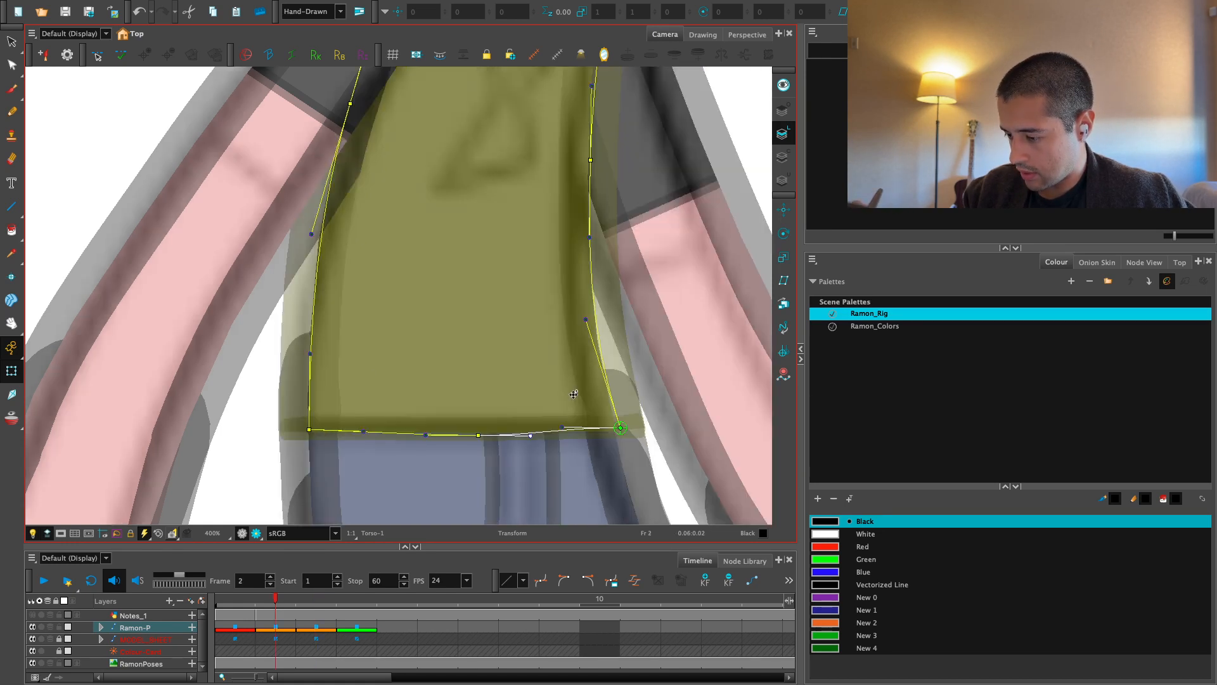
{"action": "scroll", "coordinate": [597, 382], "scroll_direction": "up", "scroll_amount": 2}
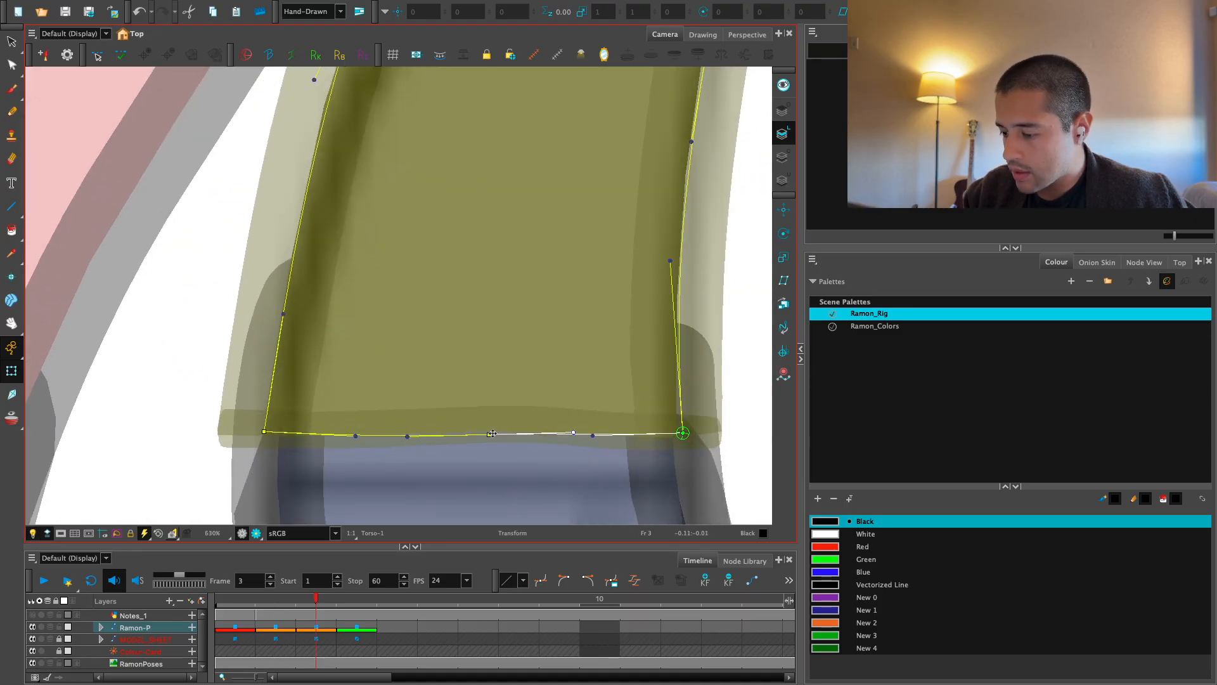
{"action": "left_click_drag", "start_coordinate": [461, 435], "coordinate": [465, 440]}
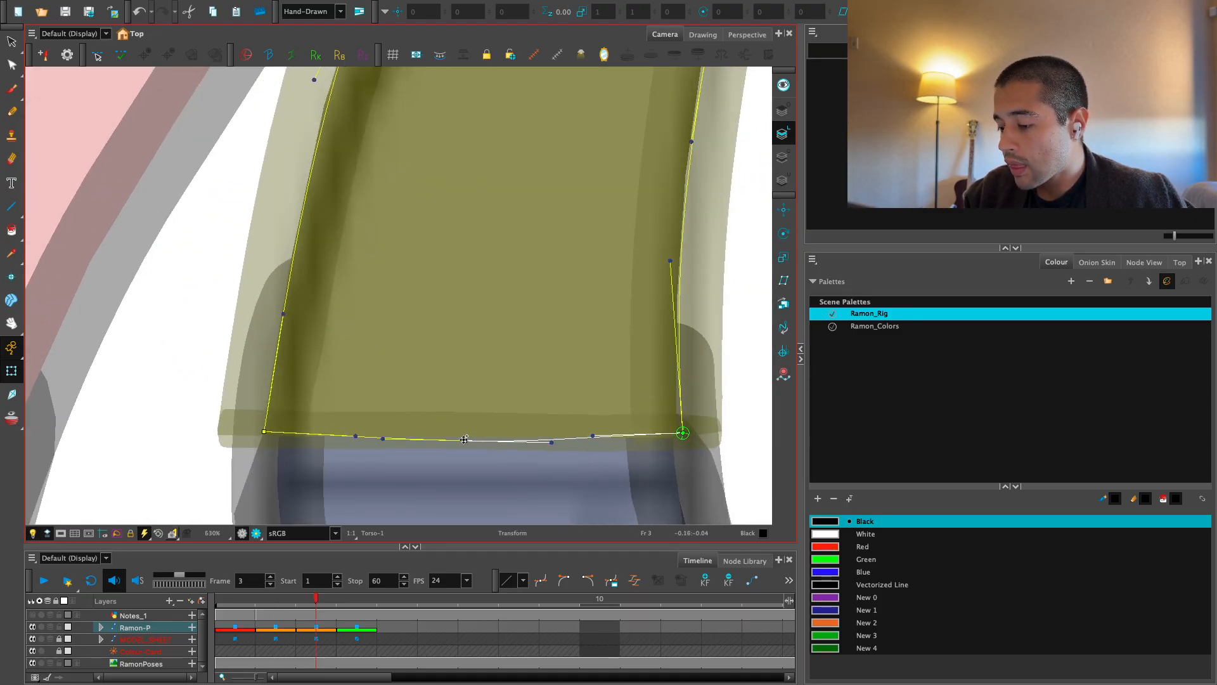
{"action": "left_click_drag", "start_coordinate": [736, 432], "coordinate": [720, 435]}
{"action": "left_click_drag", "start_coordinate": [666, 435], "coordinate": [669, 435]}
{"action": "left_click", "coordinate": [761, 396]}
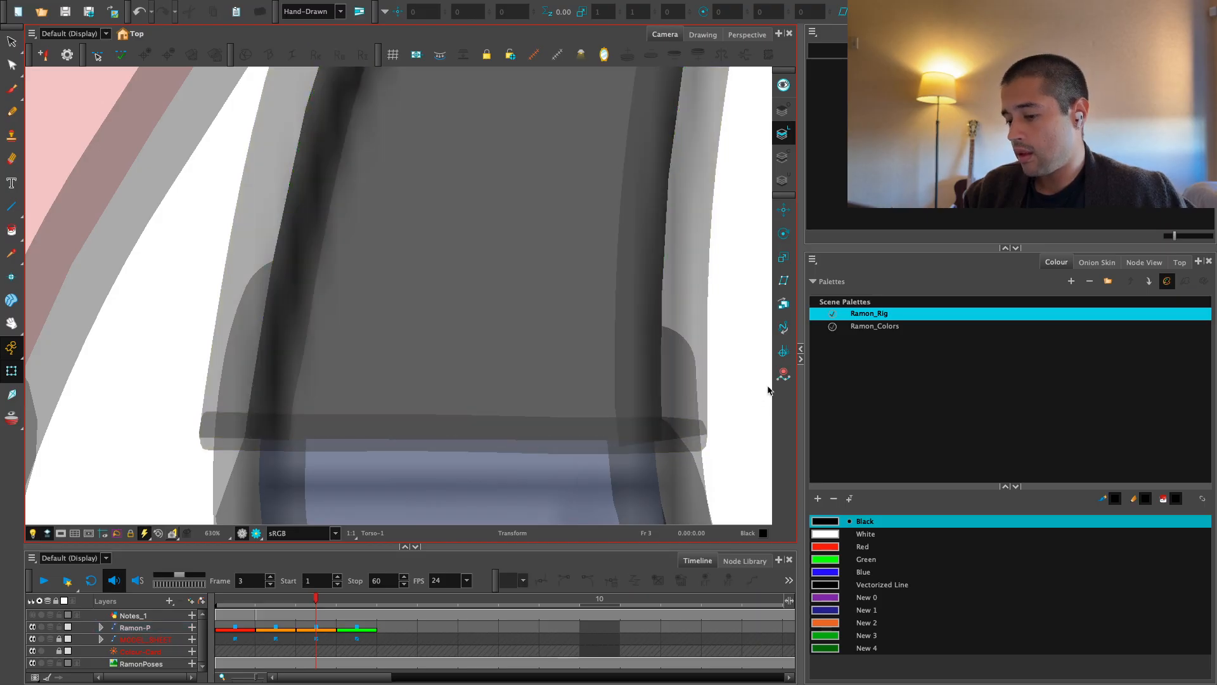
Flip through frames 1 to 3 to compare the torso and waistline across the poses
{"action": "key", "text": "1"}
{"action": "key", "text": "1"}
{"action": "key", "text": "1"}
{"action": "key", "text": "1"}
{"action": "left_click", "coordinate": [319, 628]}
{"action": "key", "text": "comma"}
{"action": "key", "text": "comma"}
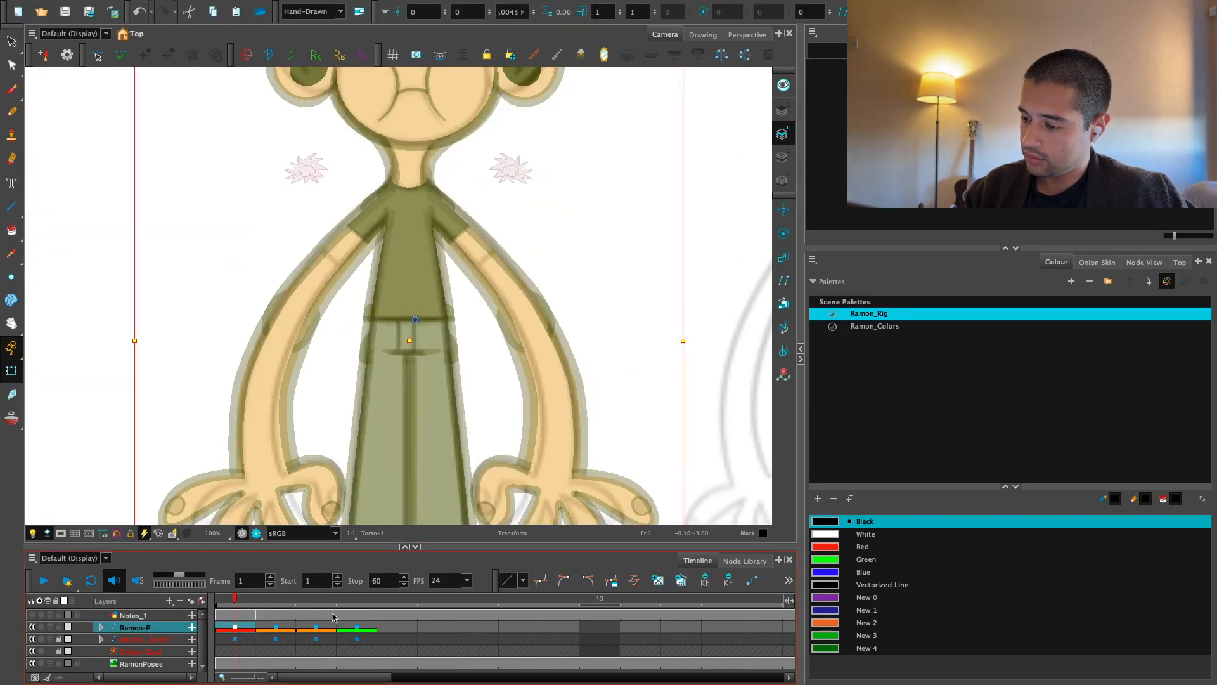
{"action": "key", "text": "period"}
{"action": "key", "text": "period"}
{"action": "key", "text": "comma"}
{"action": "key", "text": "comma"}
{"action": "key", "text": "period"}
{"action": "key", "text": "period"}
Check the whole frame 3 pose from a wider view and preview it in render view before returning to the working display
{"action": "key", "text": "1"}
{"action": "left_click_drag", "start_coordinate": [562, 454], "coordinate": [549, 431]}
{"action": "left_click", "coordinate": [565, 389]}
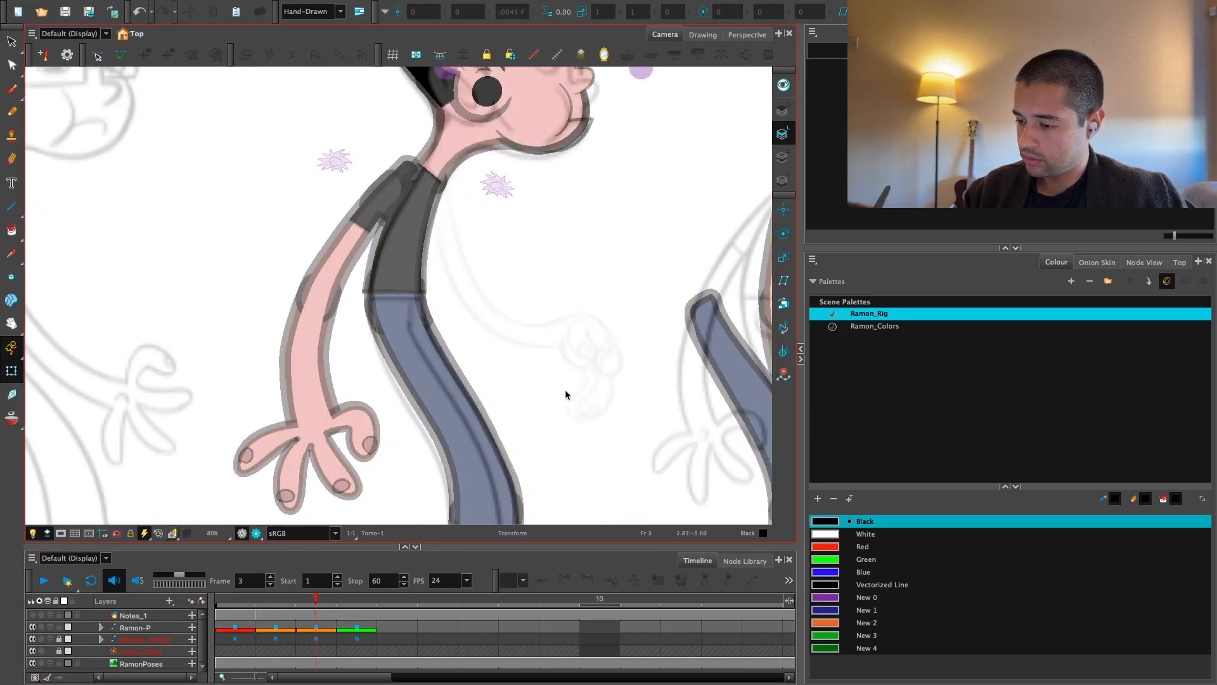
{"action": "key", "text": "1"}
{"action": "left_click_drag", "start_coordinate": [530, 371], "coordinate": [527, 350]}
{"action": "key", "text": "1"}
{"action": "left_click_drag", "start_coordinate": [560, 434], "coordinate": [548, 445]}
{"action": "left_click_drag", "start_coordinate": [526, 372], "coordinate": [553, 397]}
{"action": "key", "text": "2"}
{"action": "key", "text": "2"}
{"action": "key", "text": "1"}
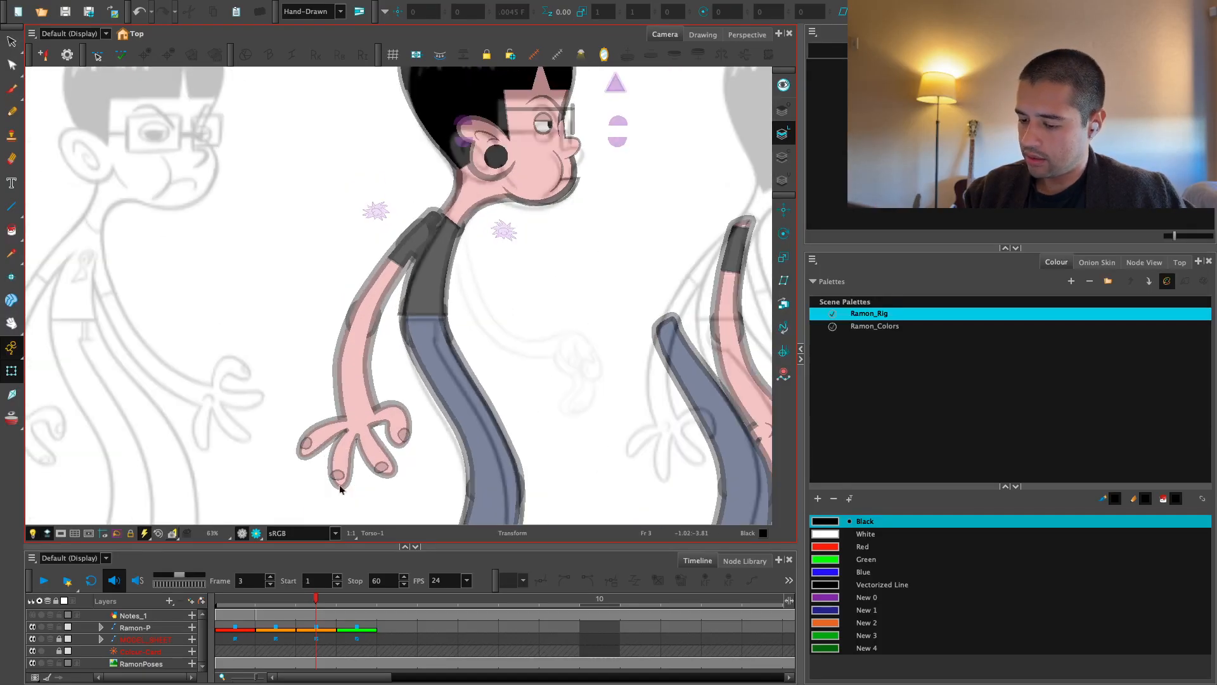
{"action": "left_click", "coordinate": [256, 534]}
{"action": "key", "text": "1"}
{"action": "key", "text": "1"}
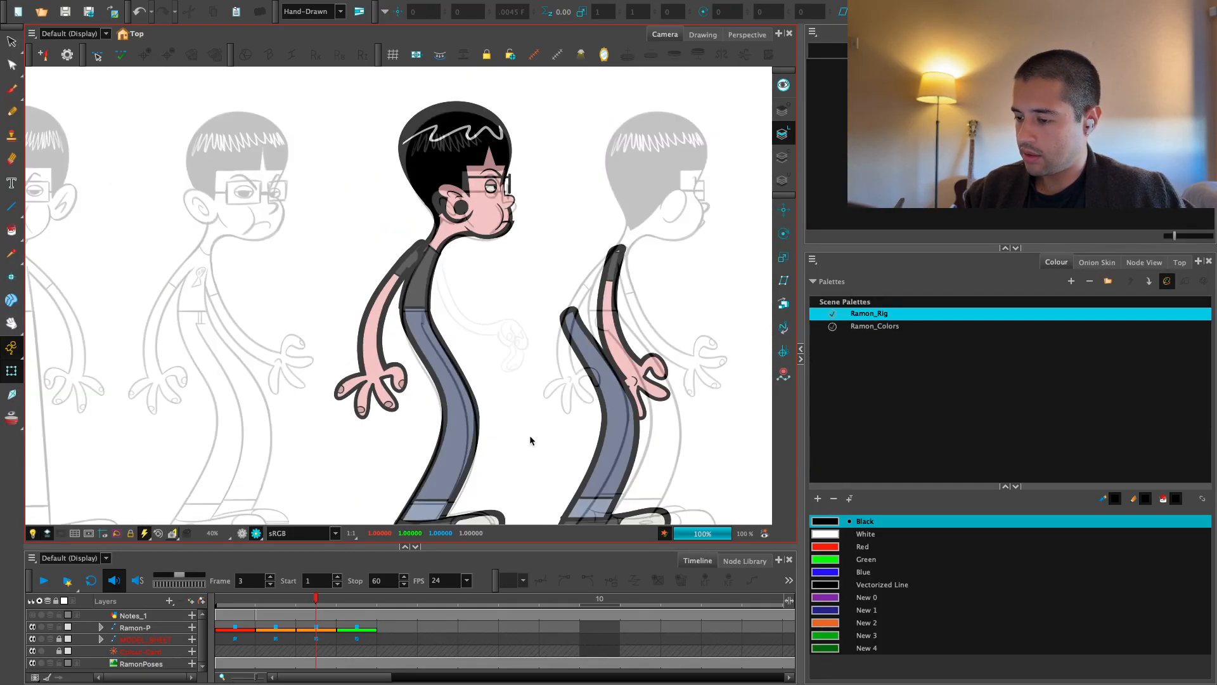
{"action": "left_click", "coordinate": [242, 534]}
Shift frame 3's near arm inward over the torso, try swinging it forward, and undo the swing
{"action": "key", "text": "2"}
{"action": "key", "text": "2"}
{"action": "left_click", "coordinate": [350, 433]}
{"action": "key", "text": "b"}
{"action": "key", "text": "b"}
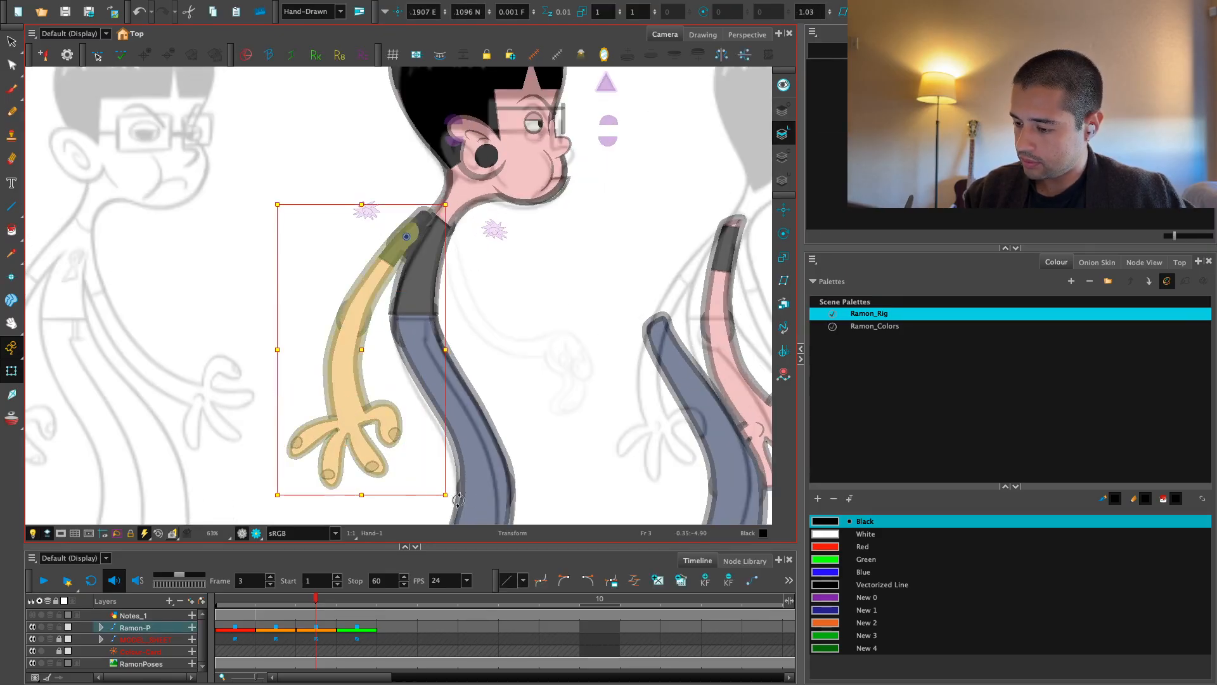
{"action": "left_click_drag", "start_coordinate": [459, 500], "coordinate": [683, 329]}
{"action": "key", "text": "."}
{"action": "key", "text": "."}
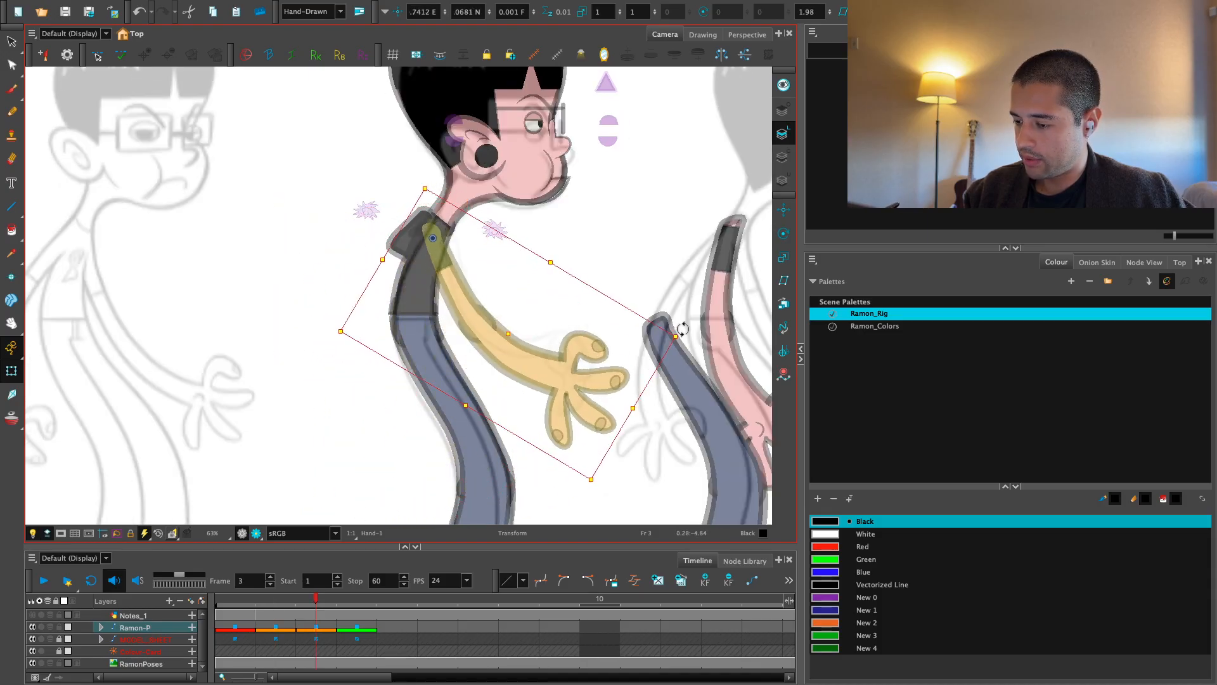
{"action": "key", "text": "ctrl+z"}
{"action": "key", "text": "2"}
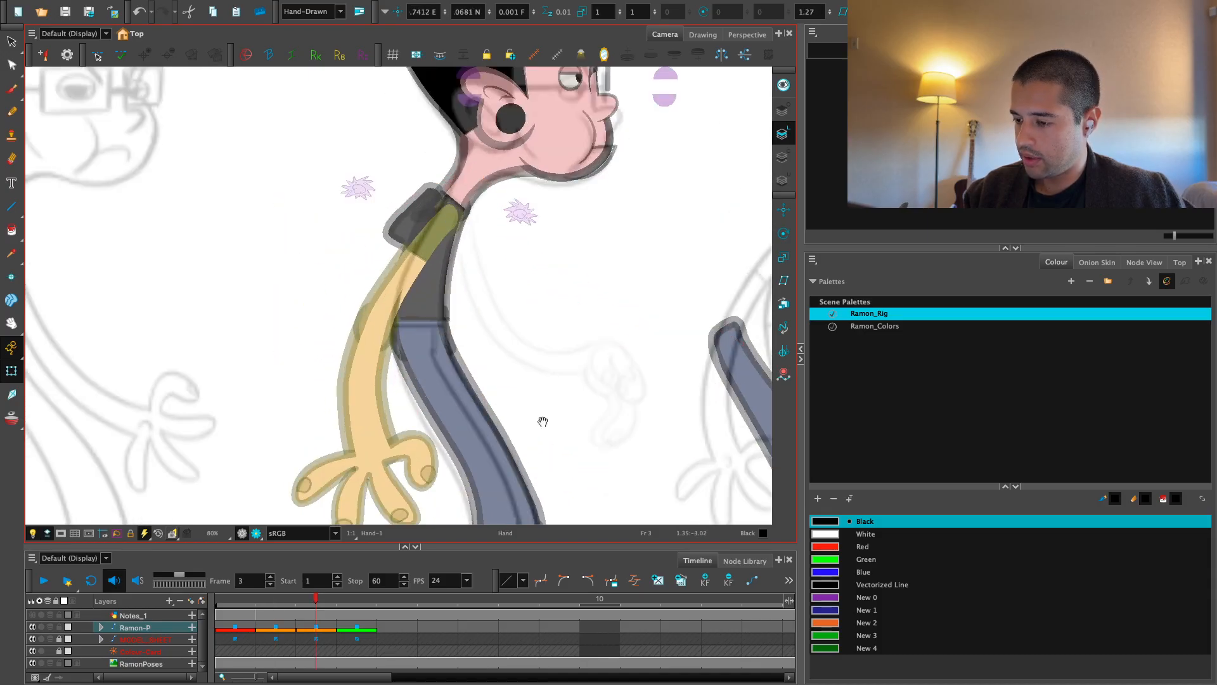
Move frame 3's shoulder piece inward so it sits over the upper torso beneath the neck and near sleeve
{"action": "key", "text": "2"}
{"action": "key", "text": "2"}
{"action": "mouse_move", "coordinate": [556, 360]}
{"action": "left_mouse_down"}
{"action": "mouse_move", "coordinate": [535, 418]}
{"action": "mouse_move", "coordinate": [542, 466]}
{"action": "left_mouse_up"}
{"action": "key", "text": "2"}
{"action": "key", "text": "2"}
{"action": "left_click", "coordinate": [404, 317]}
{"action": "left_click_drag", "start_coordinate": [481, 394], "coordinate": [479, 442]}
{"action": "key", "text": "2"}
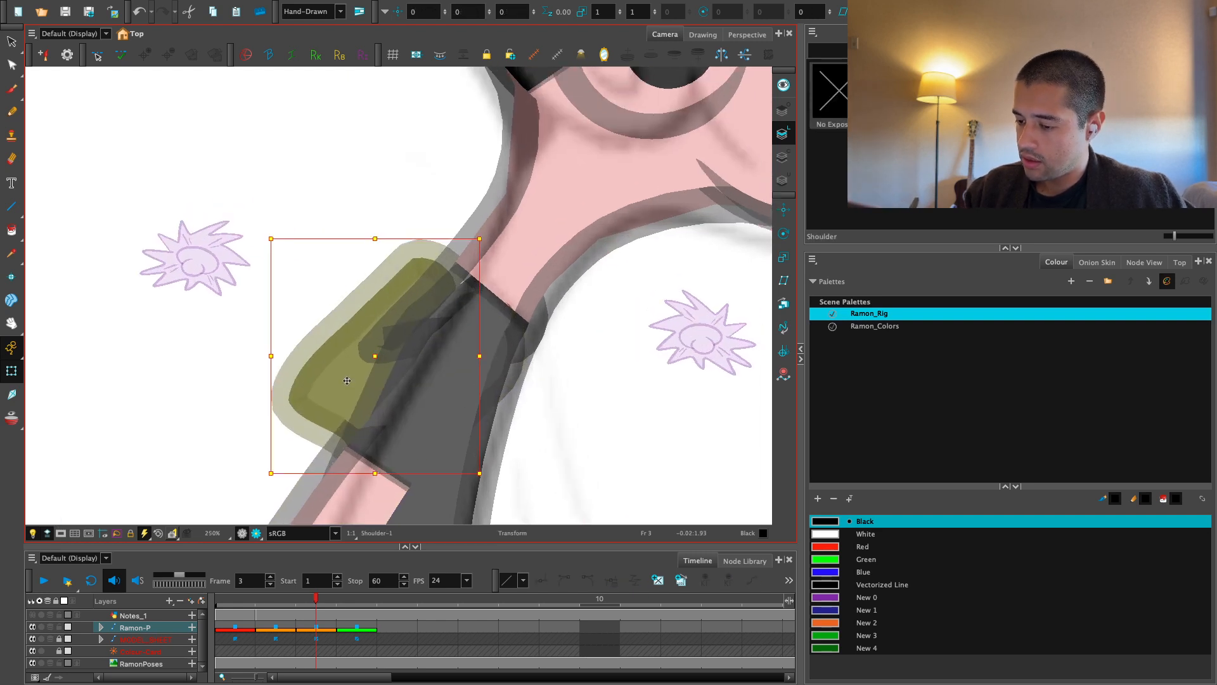
{"action": "left_click_drag", "start_coordinate": [347, 373], "coordinate": [386, 389]}
{"action": "left_click_drag", "start_coordinate": [532, 251], "coordinate": [528, 246]}
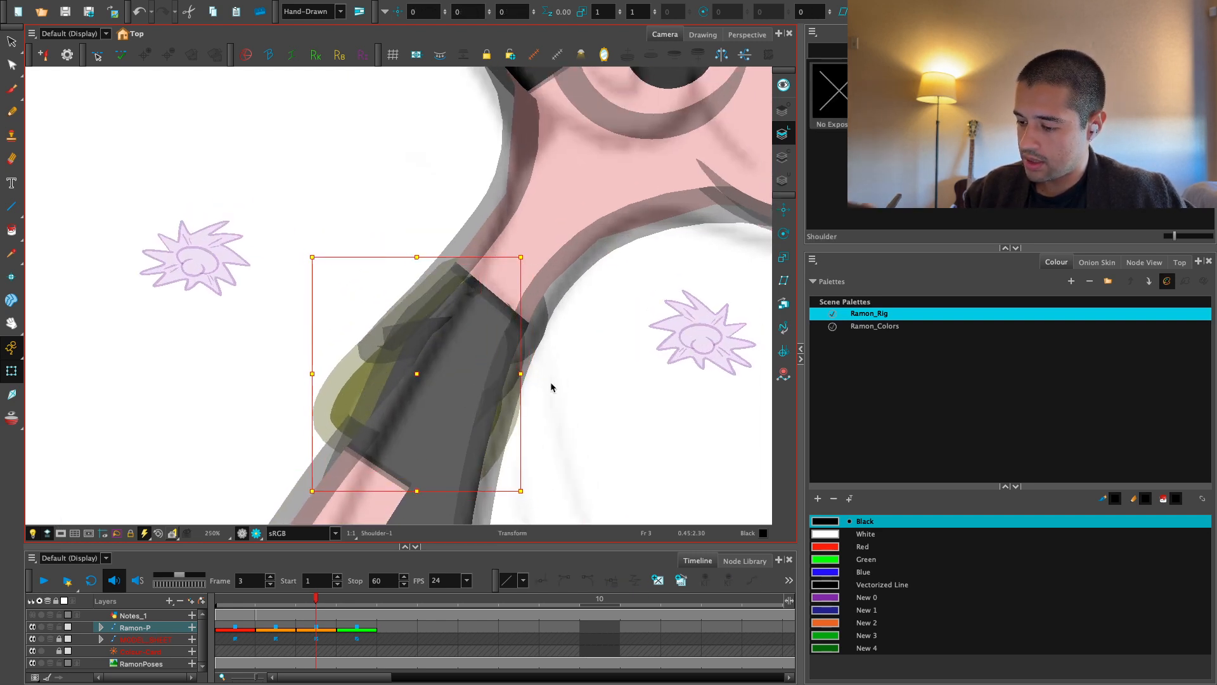
{"action": "key", "text": "1"}
{"action": "left_click", "coordinate": [536, 397]}
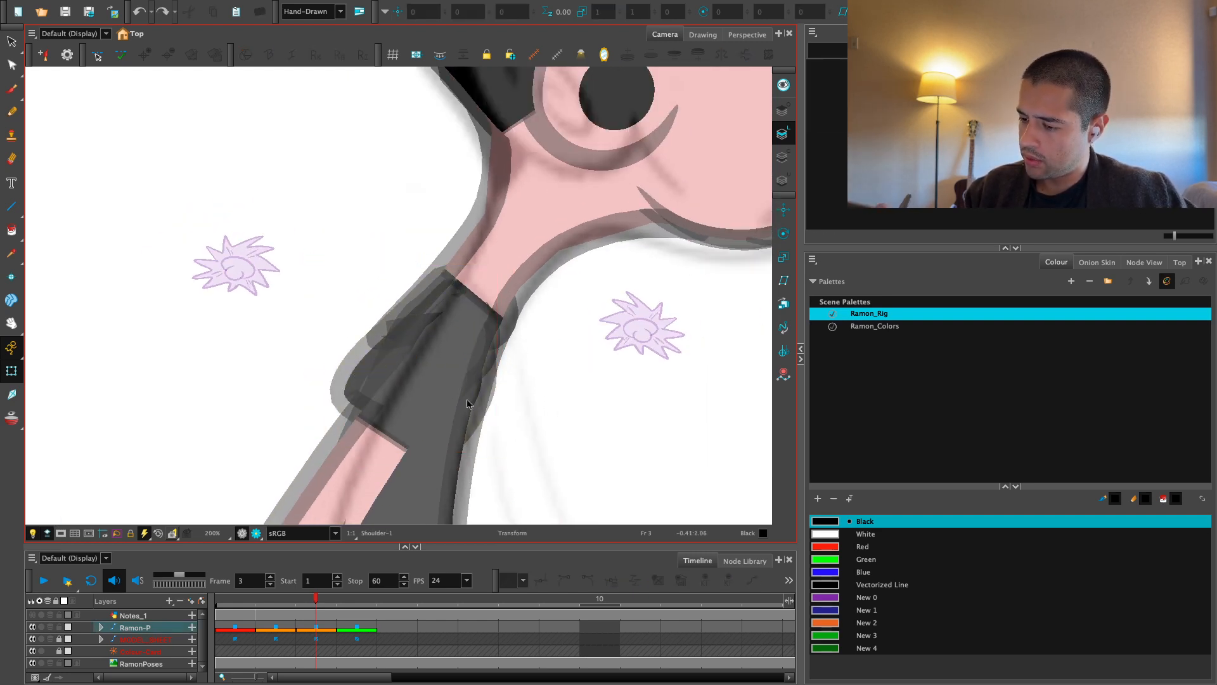
{"action": "left_click", "coordinate": [467, 401]}
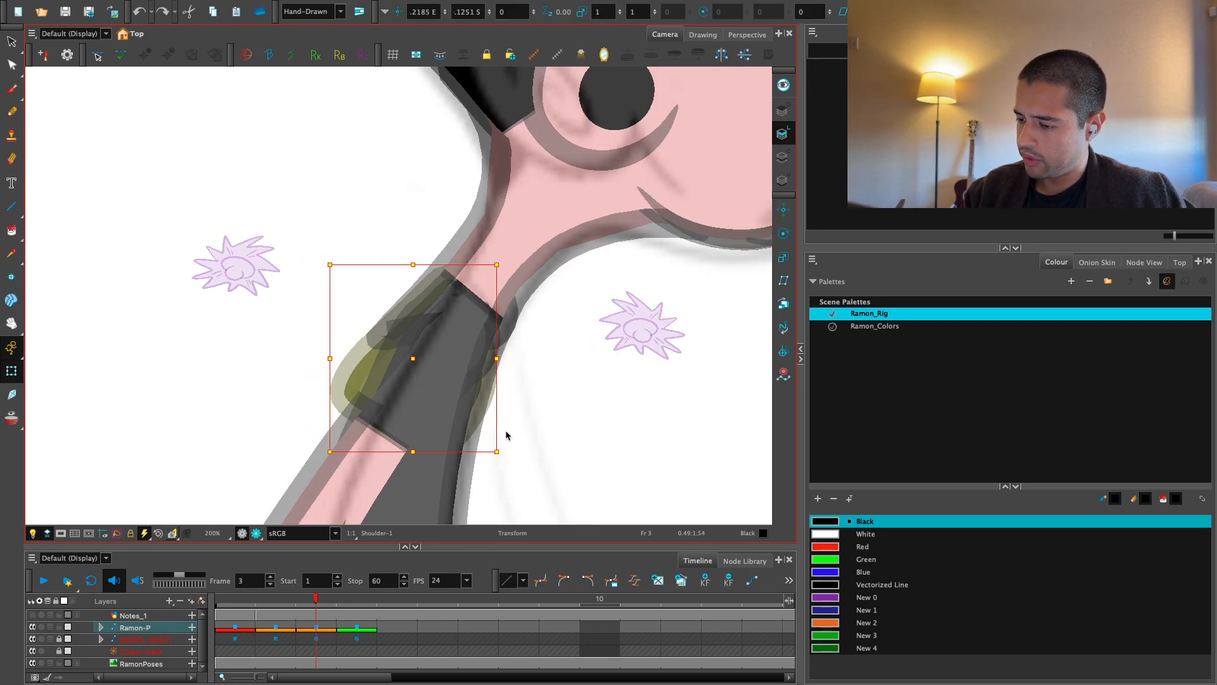
Move the shoulder drawing's pivot from the waist up to the centre of the shoulders in frame 1, and check it through frame 3
{"action": "key", "text": "1"}
{"action": "key", "text": "1"}
{"action": "key", "text": "1"}
{"action": "key", "text": "1"}
{"action": "left_click_drag", "start_coordinate": [302, 605], "coordinate": [203, 607]}
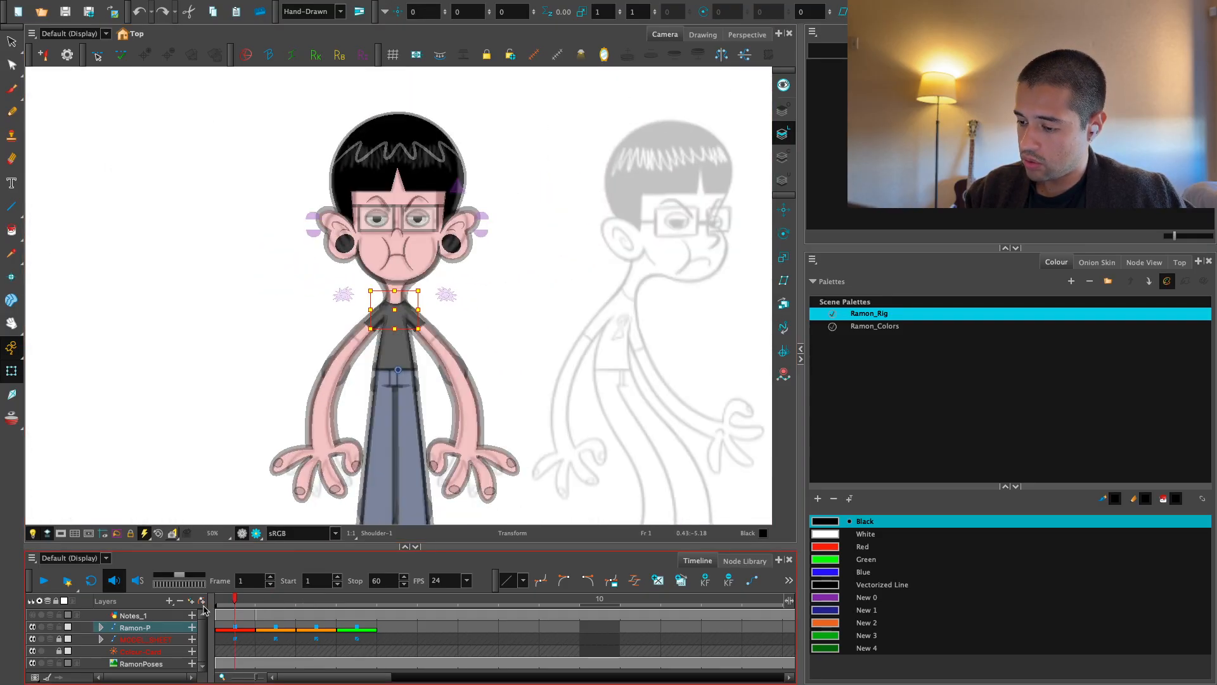
{"action": "key", "text": "2"}
{"action": "left_click", "coordinate": [784, 233]}
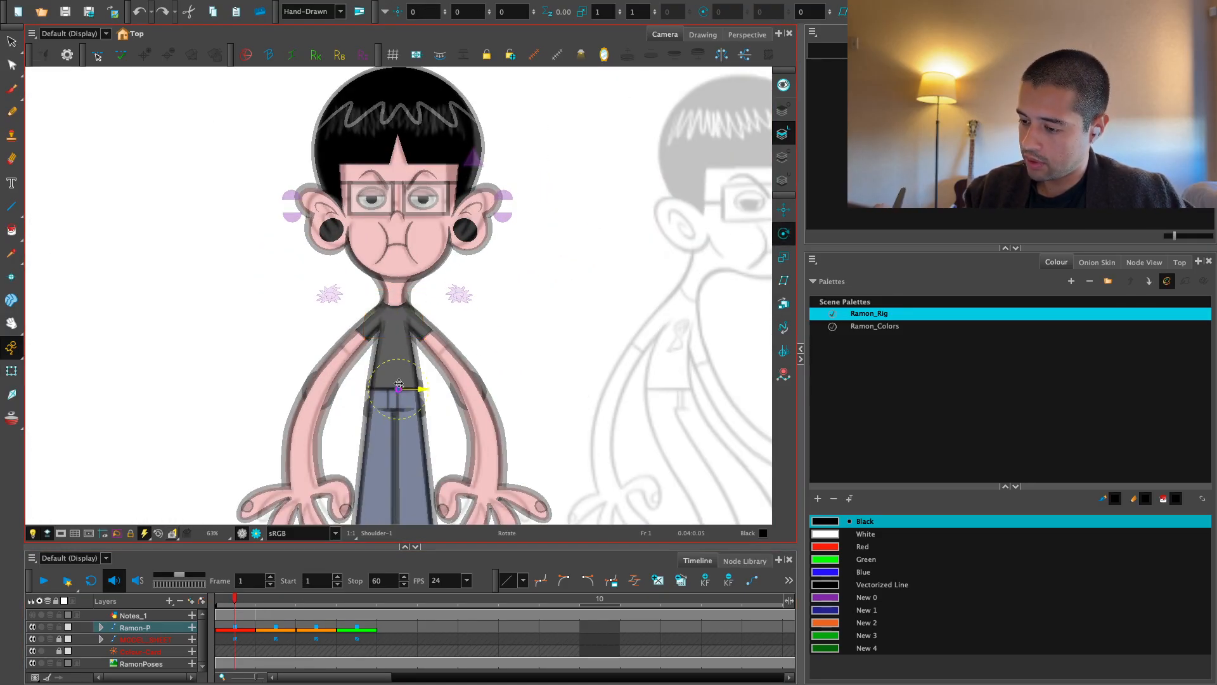
{"action": "key", "text": "period"}
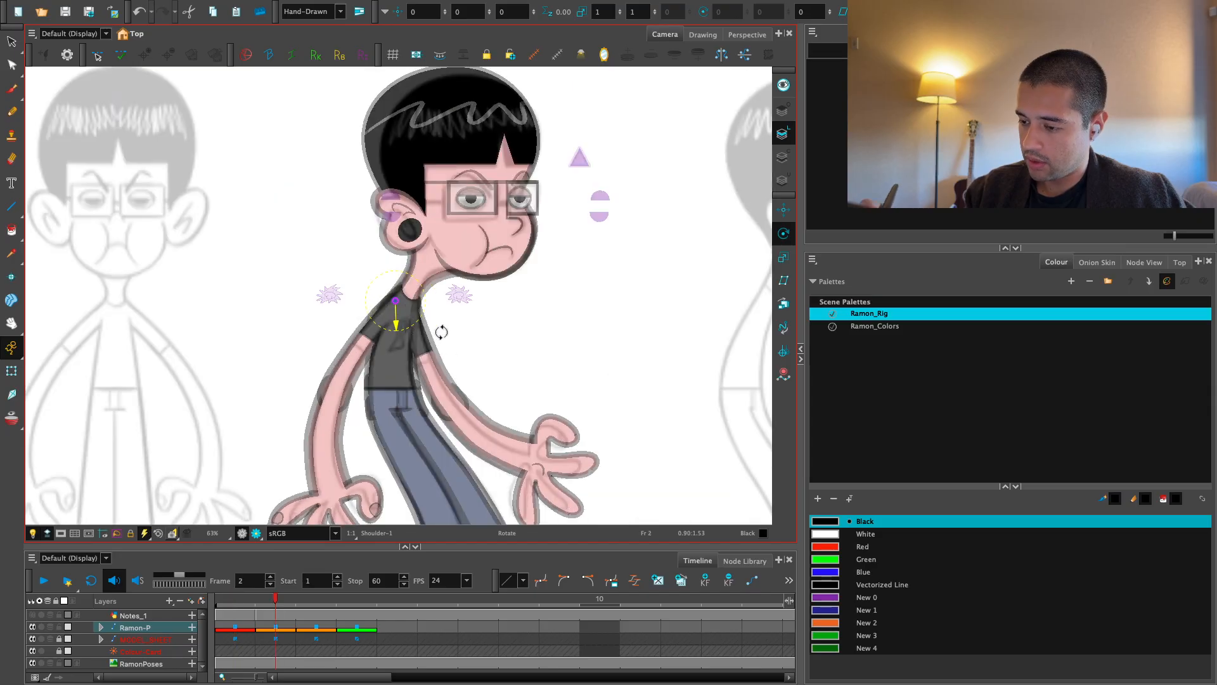
{"action": "key", "text": "period"}
{"action": "left_click", "coordinate": [15, 374]}
{"action": "left_click", "coordinate": [243, 627]}
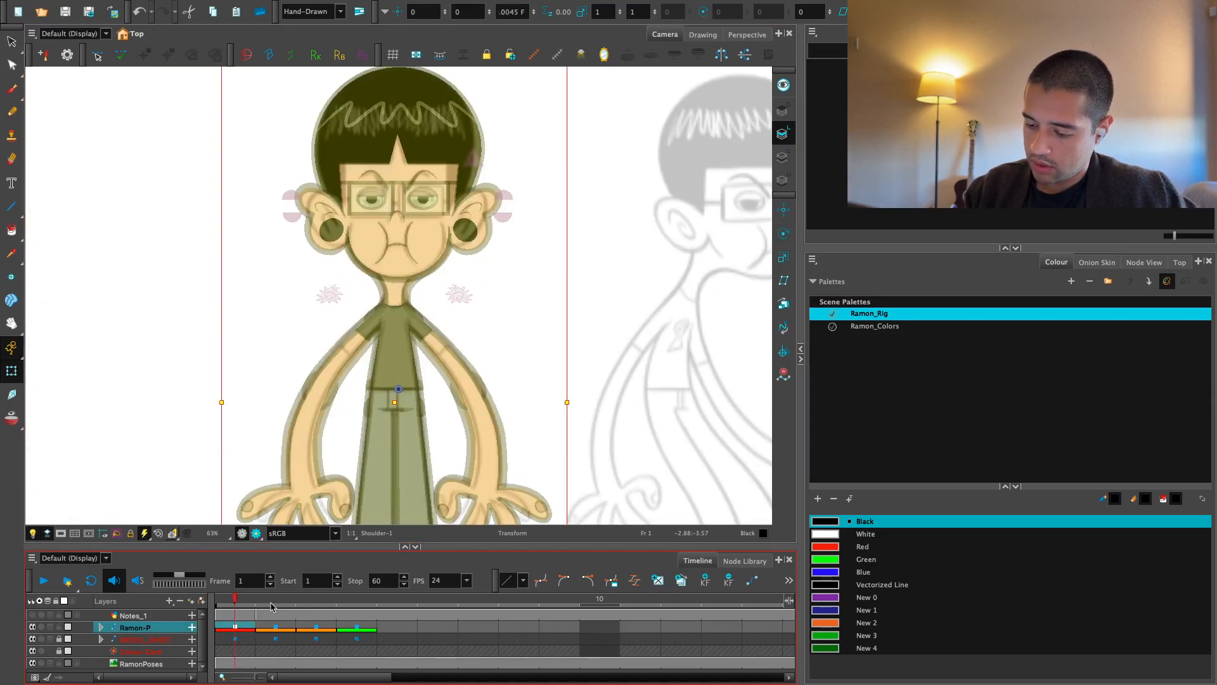
{"action": "key", "text": "period"}
{"action": "key", "text": "period"}
Select frame 3's shoulder drawing and locate its node within the Shoulders group of the node network
{"action": "key", "text": "2"}
{"action": "key", "text": "2"}
{"action": "left_click", "coordinate": [398, 366]}
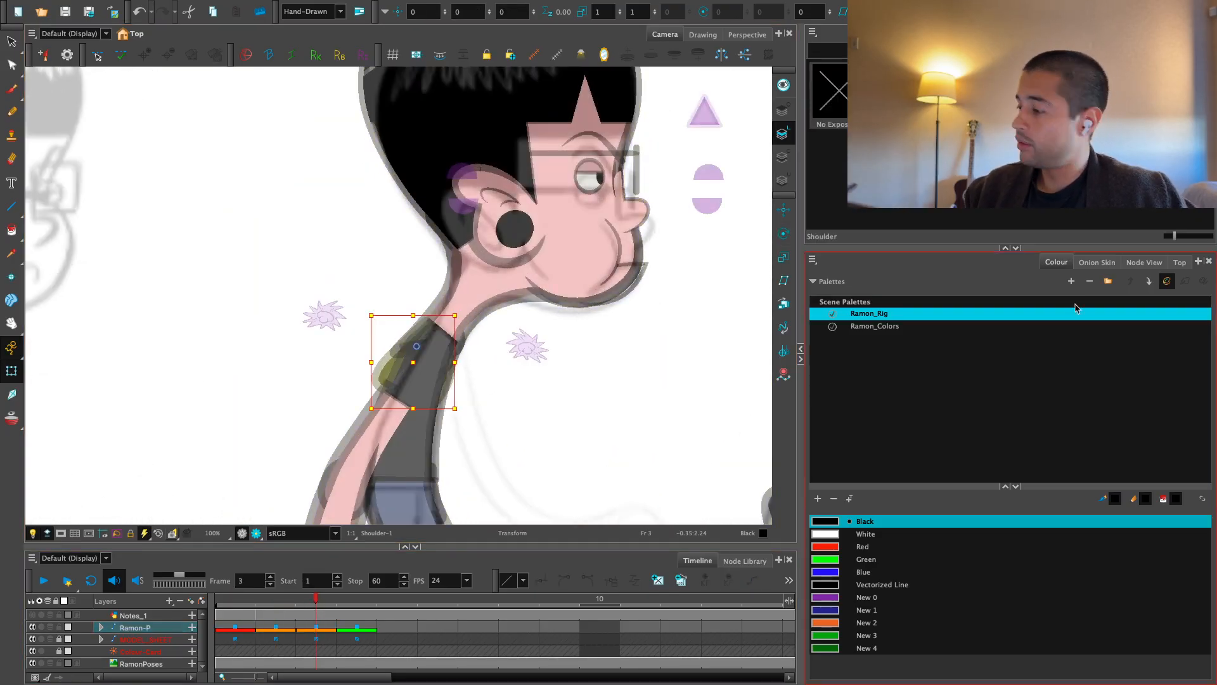
{"action": "left_click", "coordinate": [1143, 262]}
{"action": "key", "text": "o"}
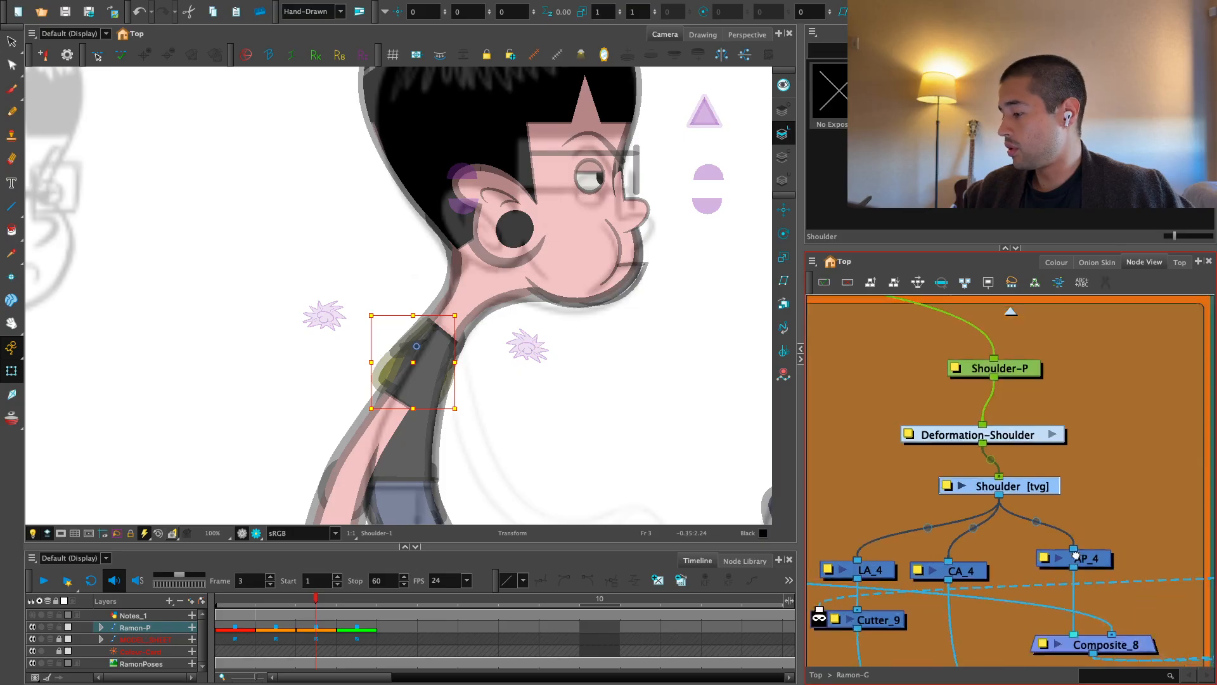
{"action": "key", "text": "2"}
{"action": "left_click_drag", "start_coordinate": [1076, 555], "coordinate": [1030, 452]}
{"action": "key", "text": "1"}
{"action": "key", "text": "1"}
{"action": "key", "text": "1"}
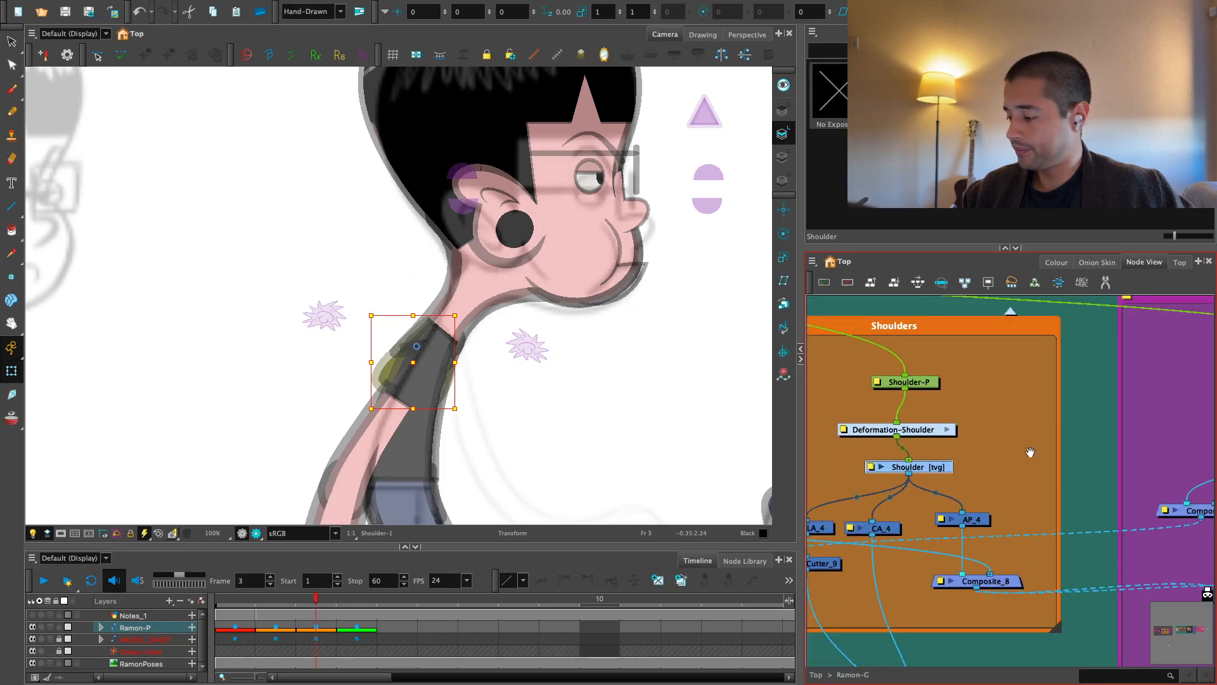
Add a new vector drawing layer named Shoulders_VP
{"action": "key", "text": "super+r"}
{"action": "type", "text": "s"}
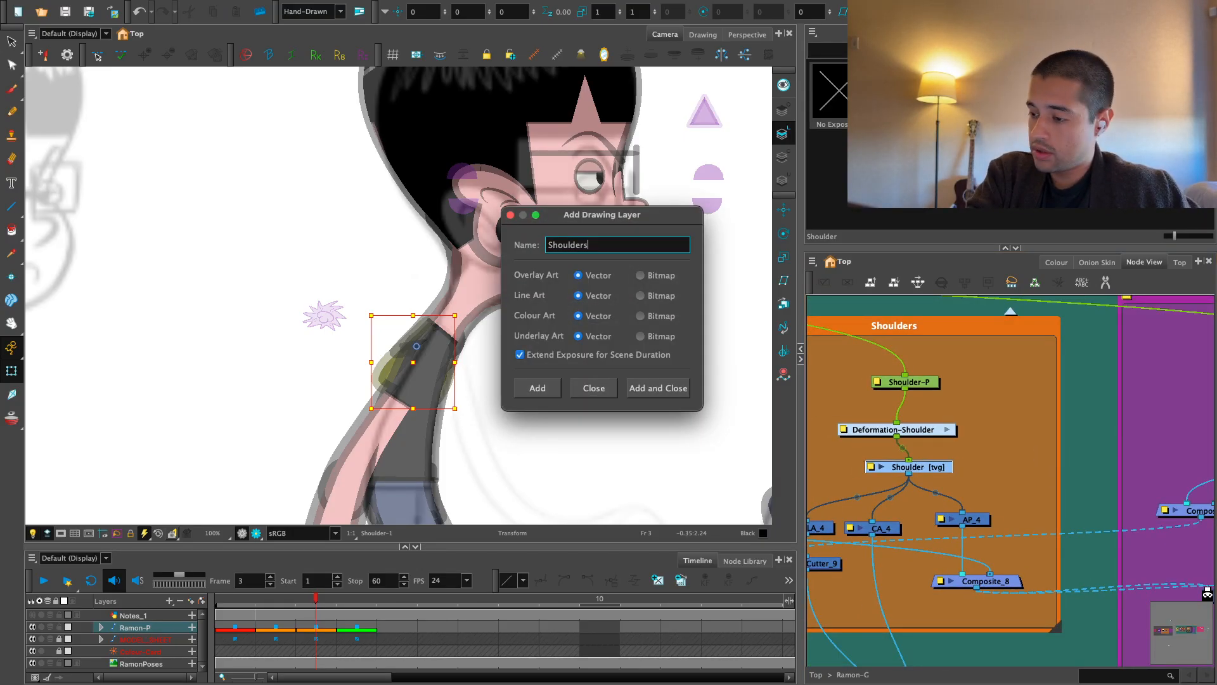
{"action": "type", "text": "houlders_V"}
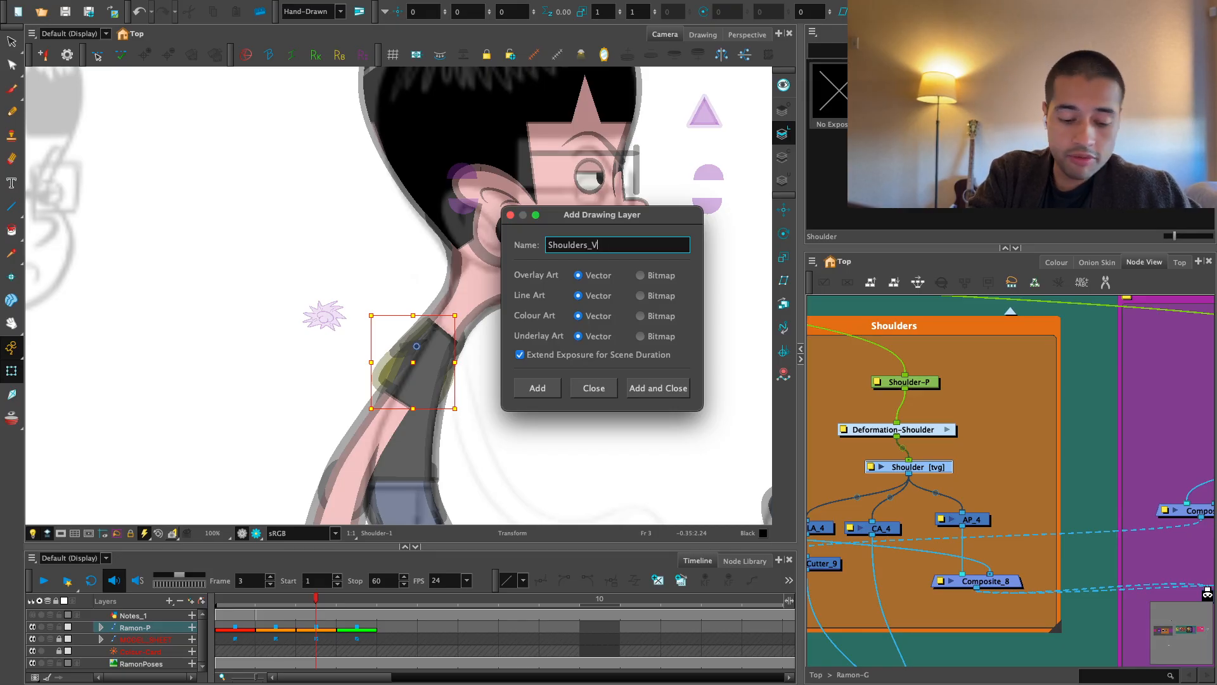
{"action": "type", "text": "P"}
{"action": "key", "text": "Return"}
{"action": "left_click", "coordinate": [591, 387]}
Place the Shoulders_VP node beside the Shoulders group and connect it from Shoulder-P to Composite_6
{"action": "left_click_drag", "start_coordinate": [1062, 473], "coordinate": [969, 421]}
{"action": "key", "text": "1"}
{"action": "mouse_move", "coordinate": [1078, 511]}
{"action": "left_mouse_down"}
{"action": "mouse_move", "coordinate": [1087, 465]}
{"action": "mouse_move", "coordinate": [1054, 454]}
{"action": "left_mouse_up"}
{"action": "key", "text": "1"}
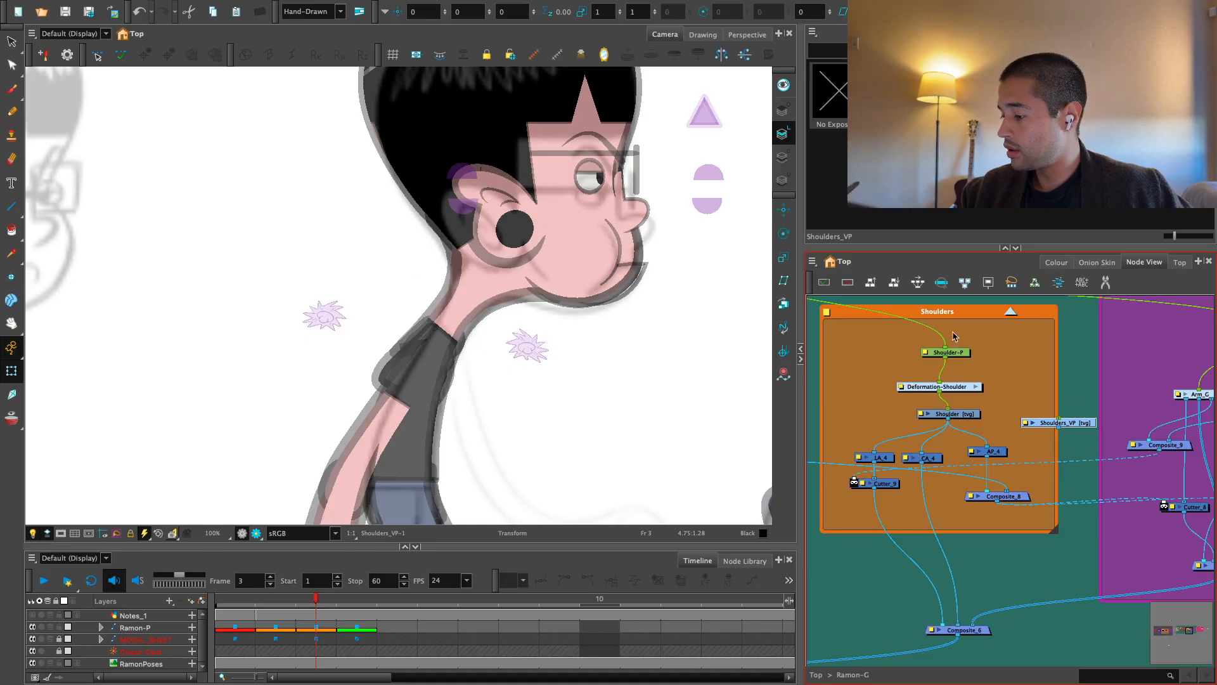
{"action": "left_click_drag", "start_coordinate": [955, 336], "coordinate": [953, 318]}
{"action": "mouse_move", "coordinate": [1049, 401]}
{"action": "left_mouse_down"}
{"action": "mouse_move", "coordinate": [1028, 384]}
{"action": "mouse_move", "coordinate": [1049, 400]}
{"action": "mouse_move", "coordinate": [1028, 494]}
{"action": "mouse_move", "coordinate": [956, 607]}
{"action": "left_mouse_up"}
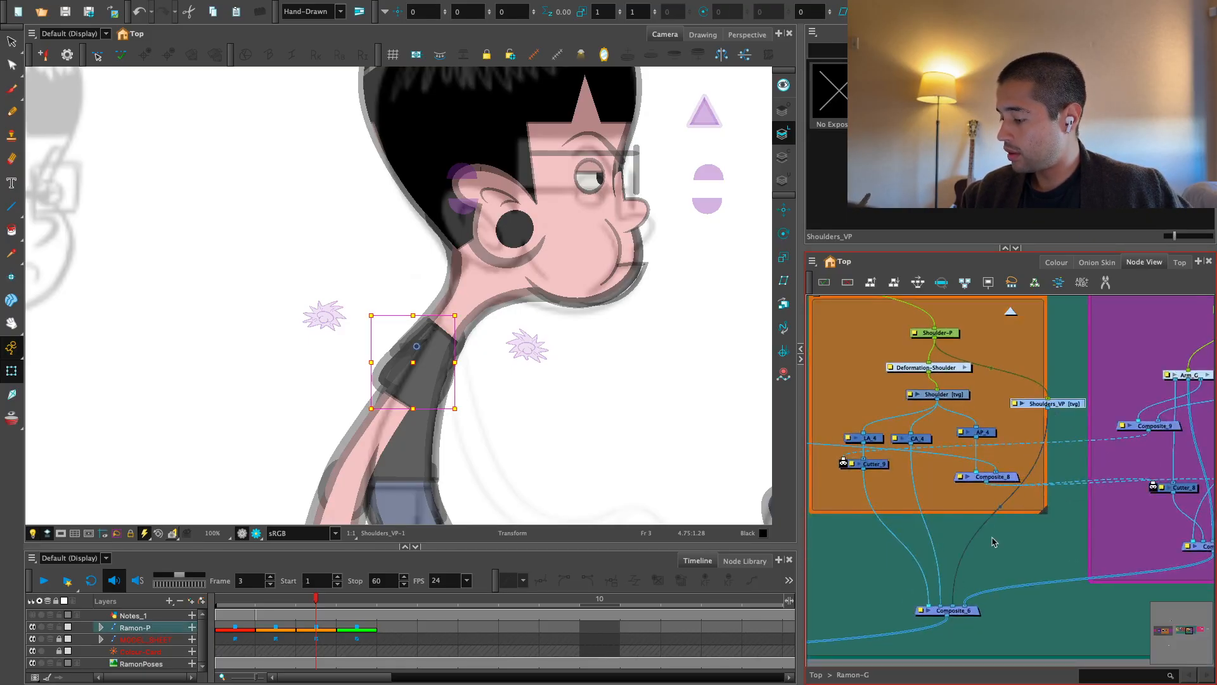
{"action": "left_click", "coordinate": [1012, 505]}
Make Shoulders_VP the active drawing and set up the Brush with the purple New 0 colour beside the character
{"action": "left_click", "coordinate": [1070, 406]}
{"action": "key", "text": "alt+b"}
{"action": "left_click", "coordinate": [1057, 262]}
{"action": "left_click", "coordinate": [855, 596]}
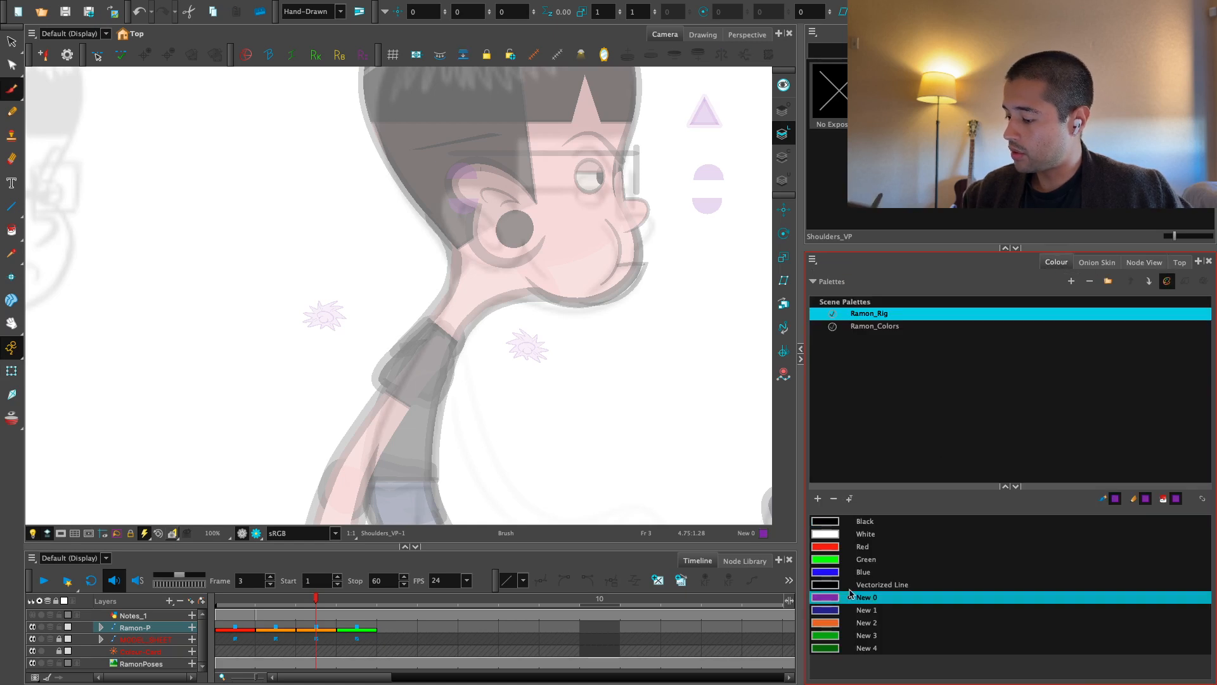
{"action": "key", "text": "2"}
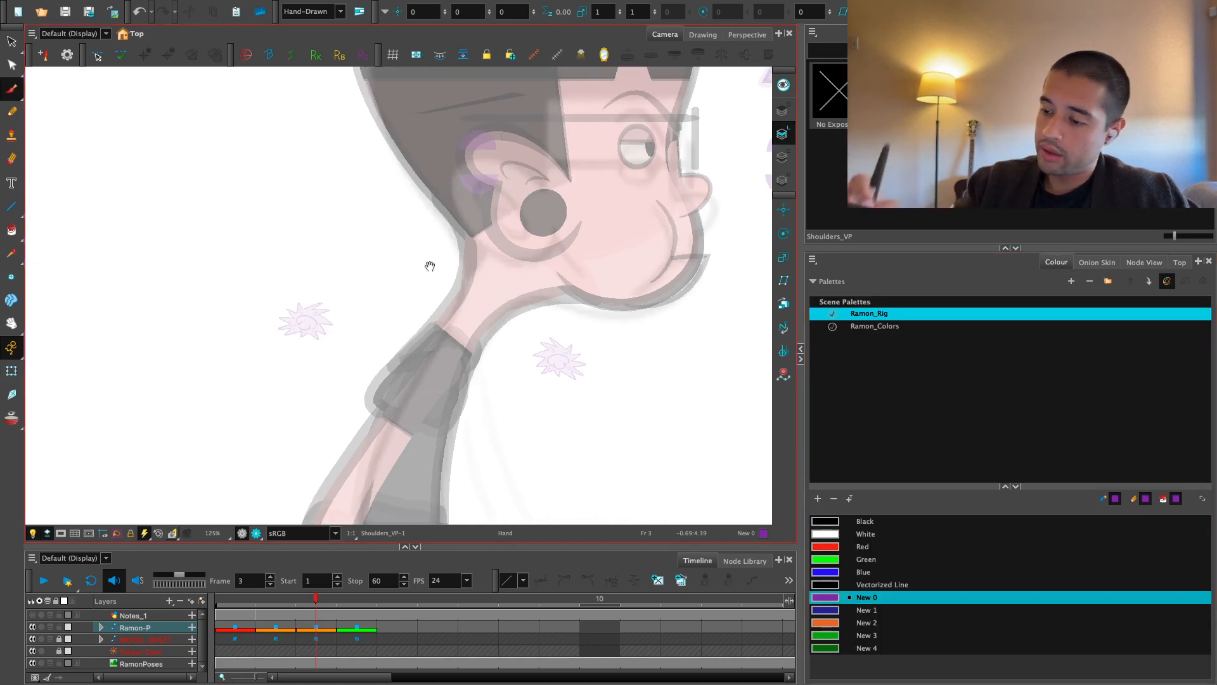
{"action": "left_click_drag", "start_coordinate": [430, 266], "coordinate": [577, 378]}
{"action": "key", "text": "2"}
{"action": "key", "text": "2"}
{"action": "key", "text": "1"}
{"action": "left_click_drag", "start_coordinate": [405, 501], "coordinate": [546, 359]}
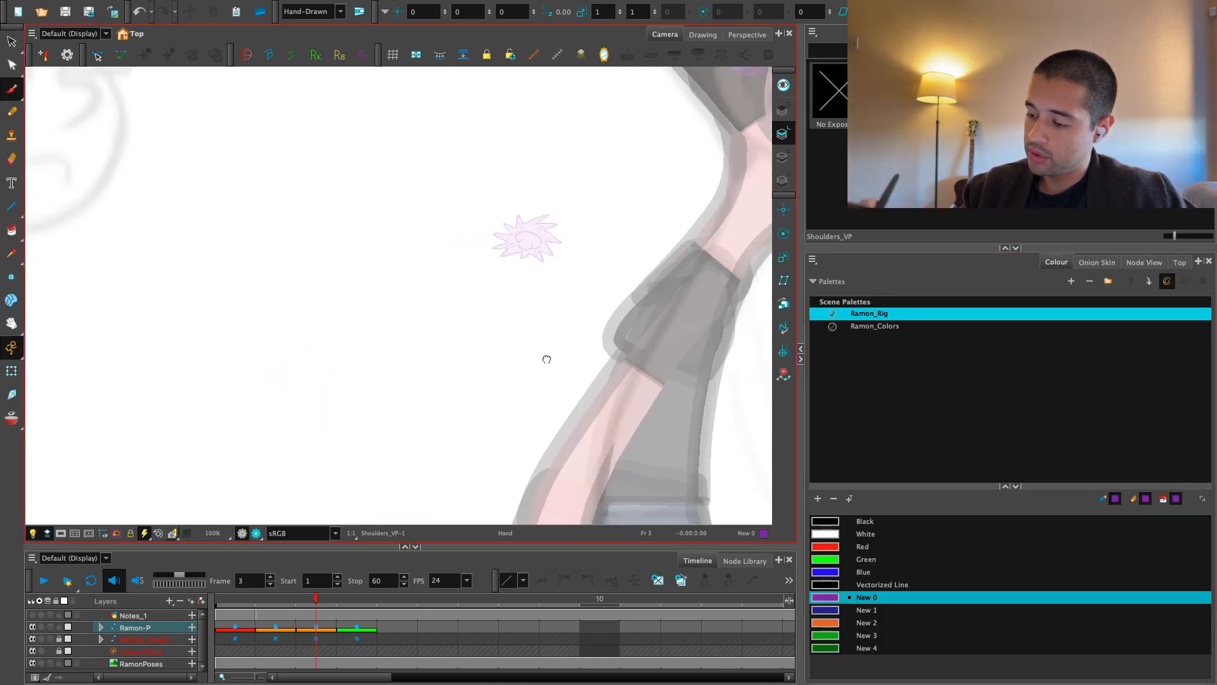
{"action": "key", "text": "2"}
{"action": "key", "text": "2"}
{"action": "mouse_move", "coordinate": [472, 410]}
{"action": "left_mouse_down"}
{"action": "mouse_move", "coordinate": [446, 301]}
{"action": "mouse_move", "coordinate": [487, 419]}
{"action": "mouse_move", "coordinate": [371, 361]}
{"action": "mouse_move", "coordinate": [468, 362]}
{"action": "left_mouse_up"}
{"action": "key", "text": "super+z"}
{"action": "key", "text": "super+z"}
{"action": "mouse_move", "coordinate": [399, 422]}
{"action": "left_mouse_down"}
{"action": "mouse_move", "coordinate": [428, 311]}
{"action": "mouse_move", "coordinate": [474, 346]}
{"action": "left_mouse_up"}
{"action": "key", "text": "super+z"}
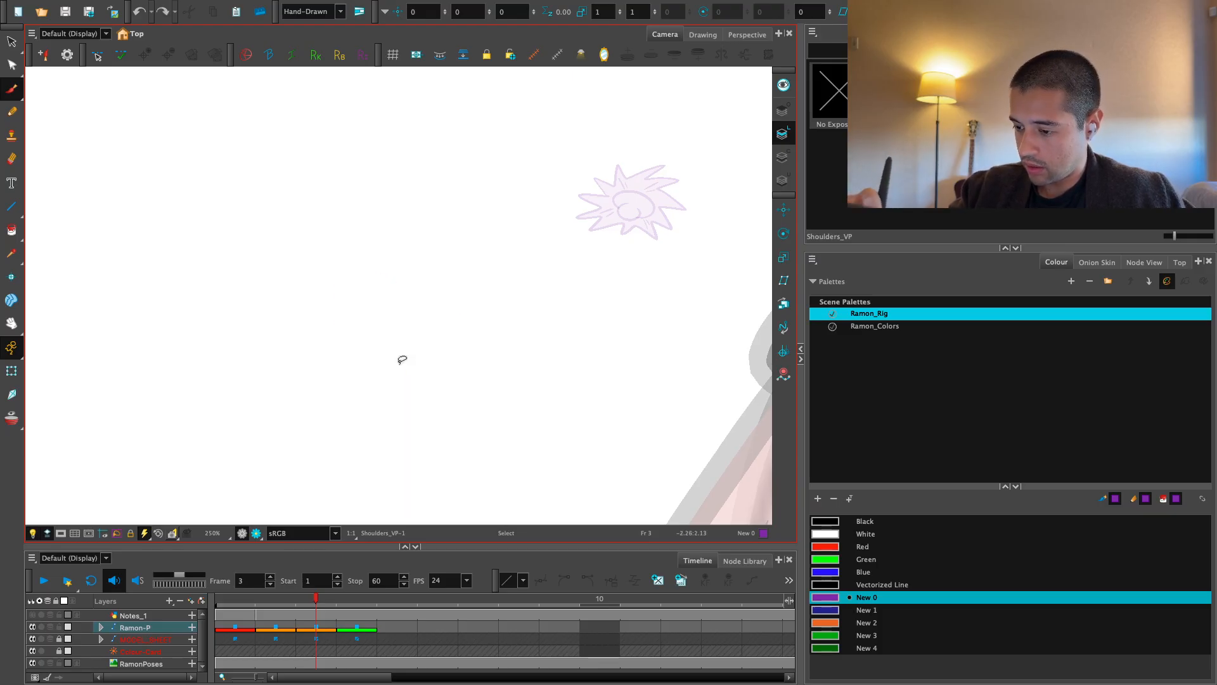
Brush a purple shoulders icon with a curved top outline, a neckline and two sleeve openings in the empty space beside the character
{"action": "left_click_drag", "start_coordinate": [399, 399], "coordinate": [424, 286]}
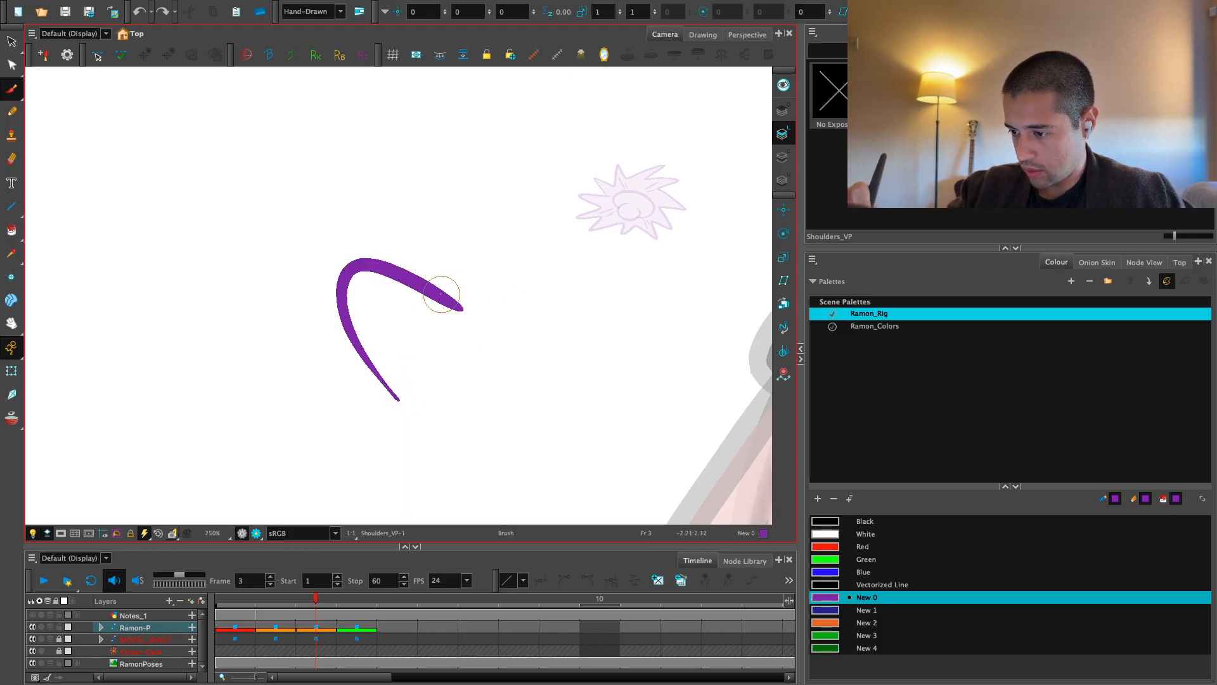
{"action": "left_click_drag", "start_coordinate": [549, 280], "coordinate": [525, 366]}
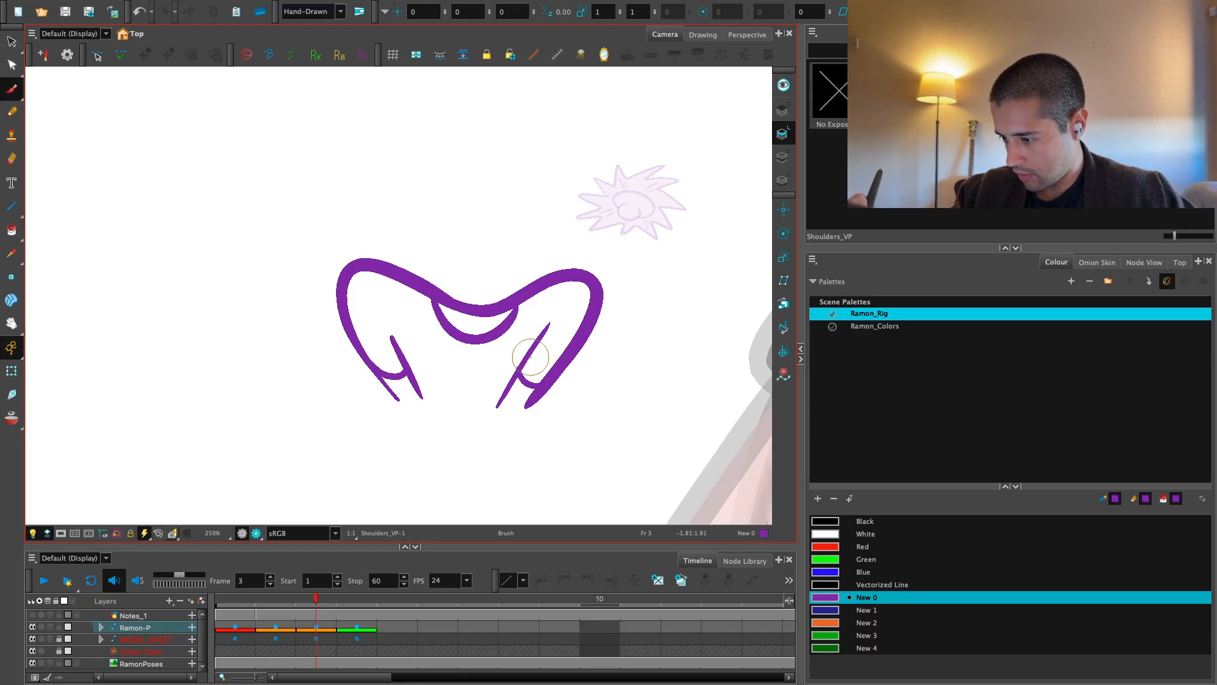
{"action": "left_click_drag", "start_coordinate": [581, 296], "coordinate": [565, 342]}
{"action": "key", "text": "1"}
{"action": "key", "text": "2"}
{"action": "key", "text": "2"}
{"action": "left_click_drag", "start_coordinate": [529, 304], "coordinate": [522, 288]}
{"action": "key", "text": "1"}
{"action": "key", "text": "1"}
{"action": "left_click_drag", "start_coordinate": [412, 269], "coordinate": [434, 279]}
{"action": "key", "text": "2"}
{"action": "key", "text": "2"}
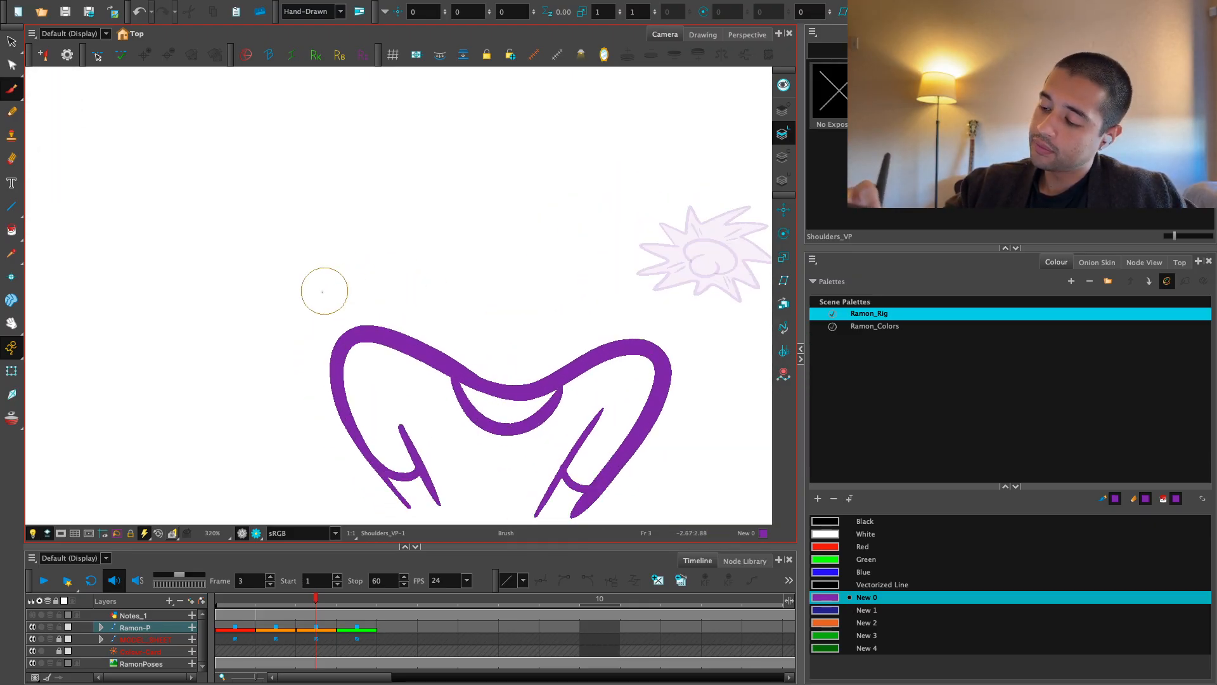
Hand-letter the label SHOULDERS in purple along the top of the shoulders icon
{"action": "left_click_drag", "start_coordinate": [308, 314], "coordinate": [342, 329]}
{"action": "left_click_drag", "start_coordinate": [341, 257], "coordinate": [355, 314]}
{"action": "mouse_move", "coordinate": [347, 295]}
{"action": "left_mouse_down"}
{"action": "mouse_move", "coordinate": [380, 282]}
{"action": "mouse_move", "coordinate": [396, 314]}
{"action": "left_mouse_up"}
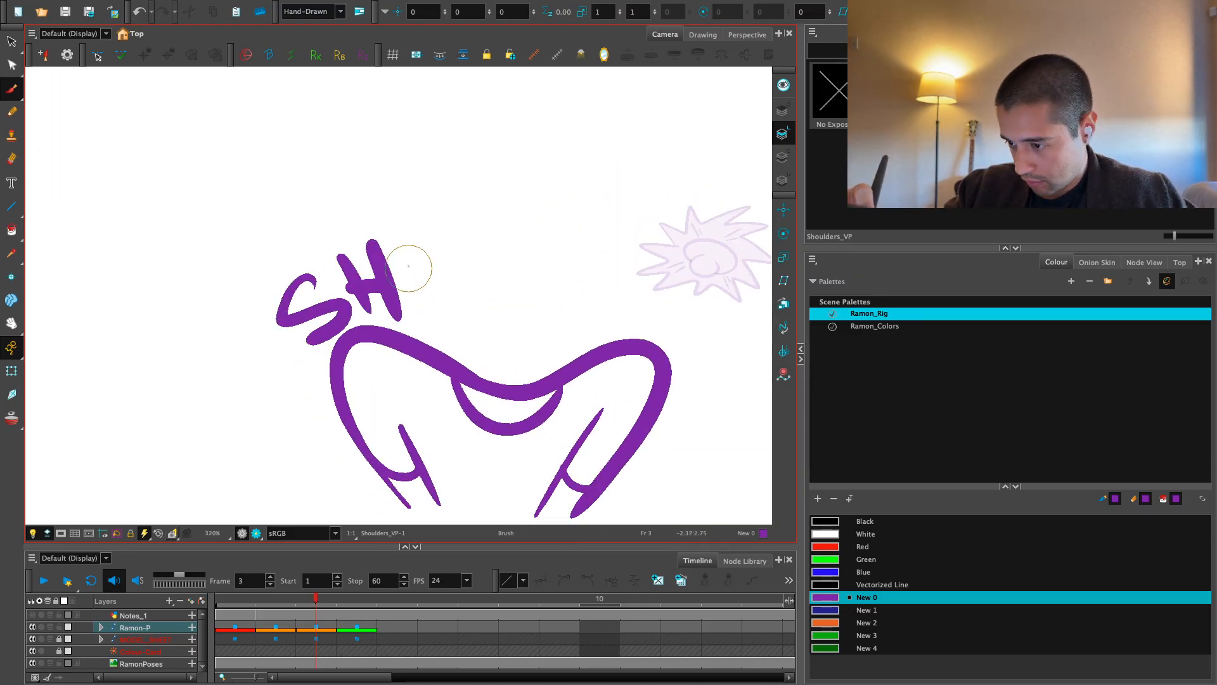
{"action": "left_click_drag", "start_coordinate": [416, 254], "coordinate": [544, 348]}
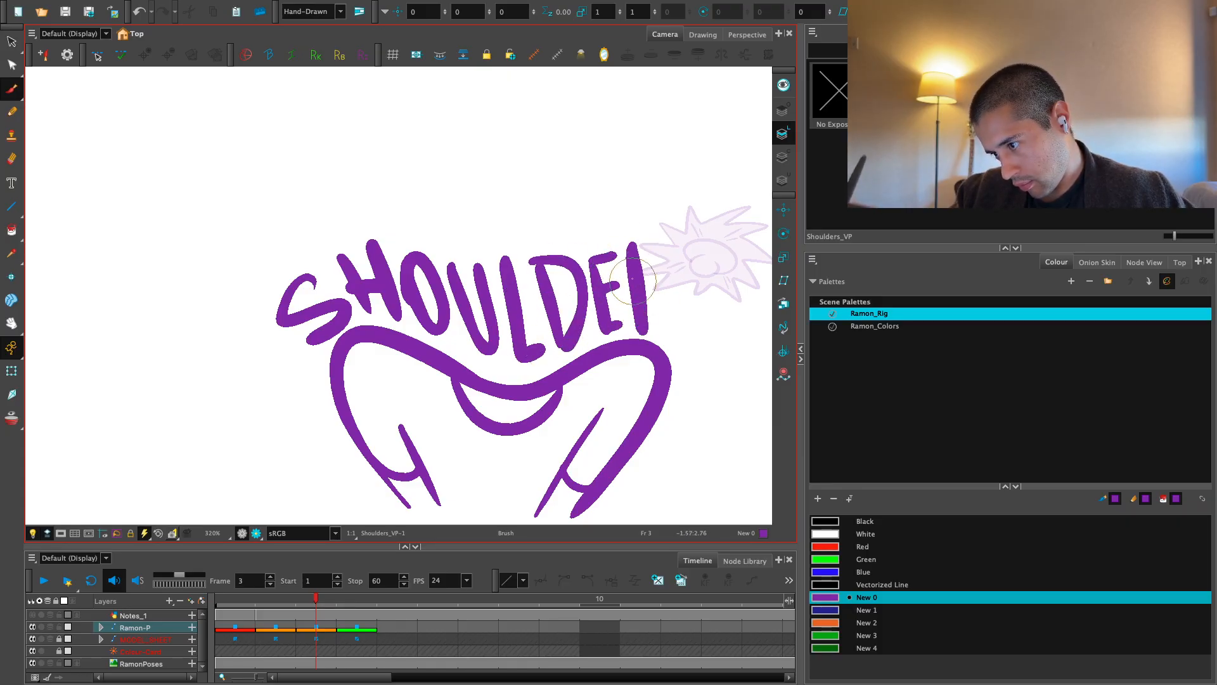
{"action": "key", "text": "ctrl+z"}
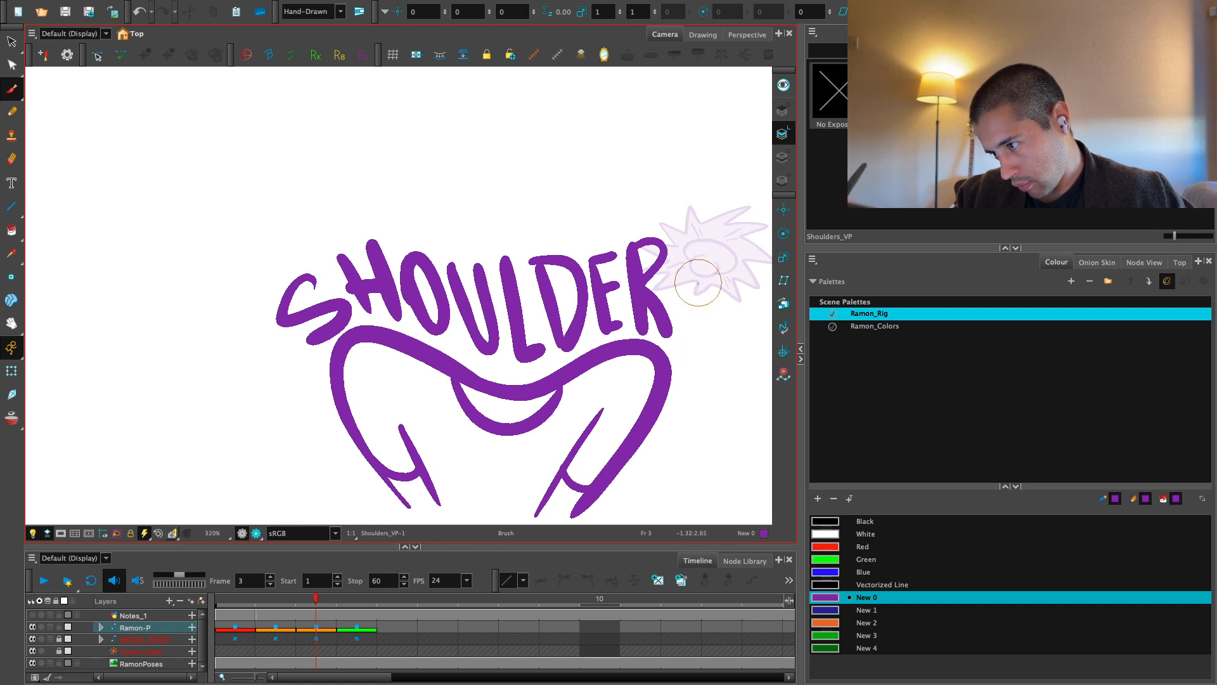
{"action": "key", "text": "1"}
{"action": "key", "text": "1"}
{"action": "key", "text": "1"}
{"action": "left_click_drag", "start_coordinate": [627, 451], "coordinate": [560, 421]}
{"action": "key", "text": "2"}
{"action": "key", "text": "2"}
{"action": "key", "text": "2"}
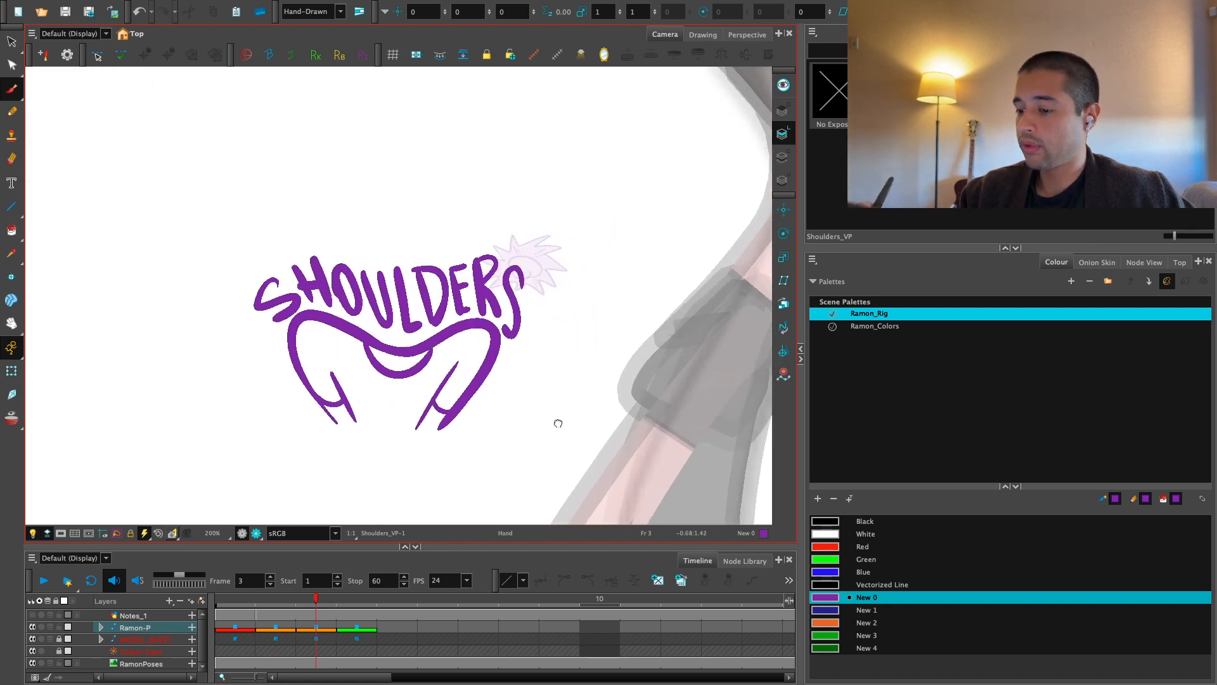
Undo the final S of the SHOULDERS label and redraw it until it fits beside the R
{"action": "key", "text": "ctrl+z"}
{"action": "left_click_drag", "start_coordinate": [572, 304], "coordinate": [548, 281]}
{"action": "key", "text": "1"}
{"action": "key", "text": "2"}
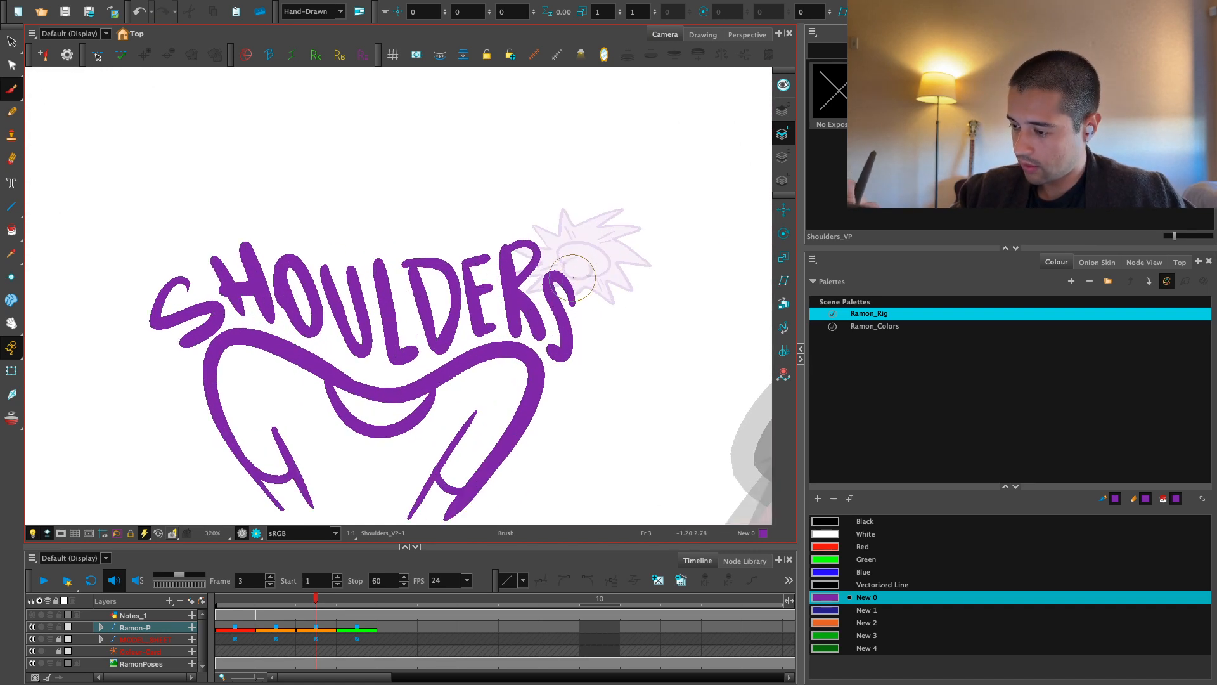
{"action": "key", "text": "ctrl+z"}
{"action": "key", "text": "ctrl+z"}
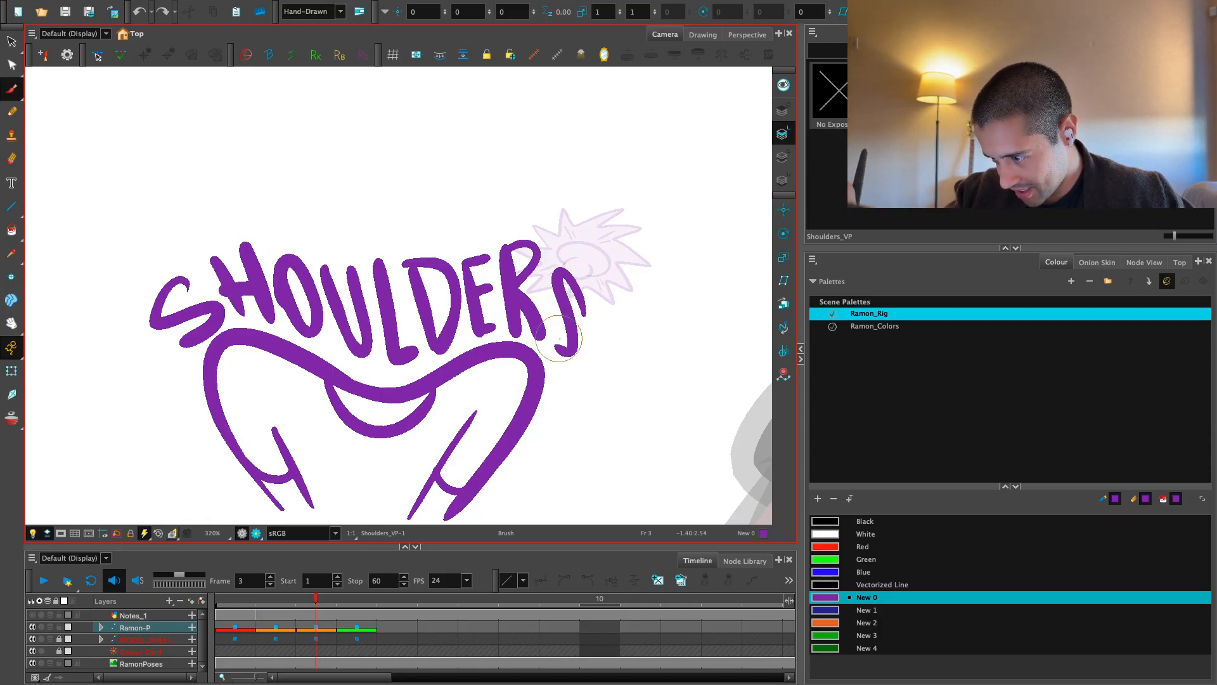
{"action": "key", "text": "1"}
{"action": "key", "text": "1"}
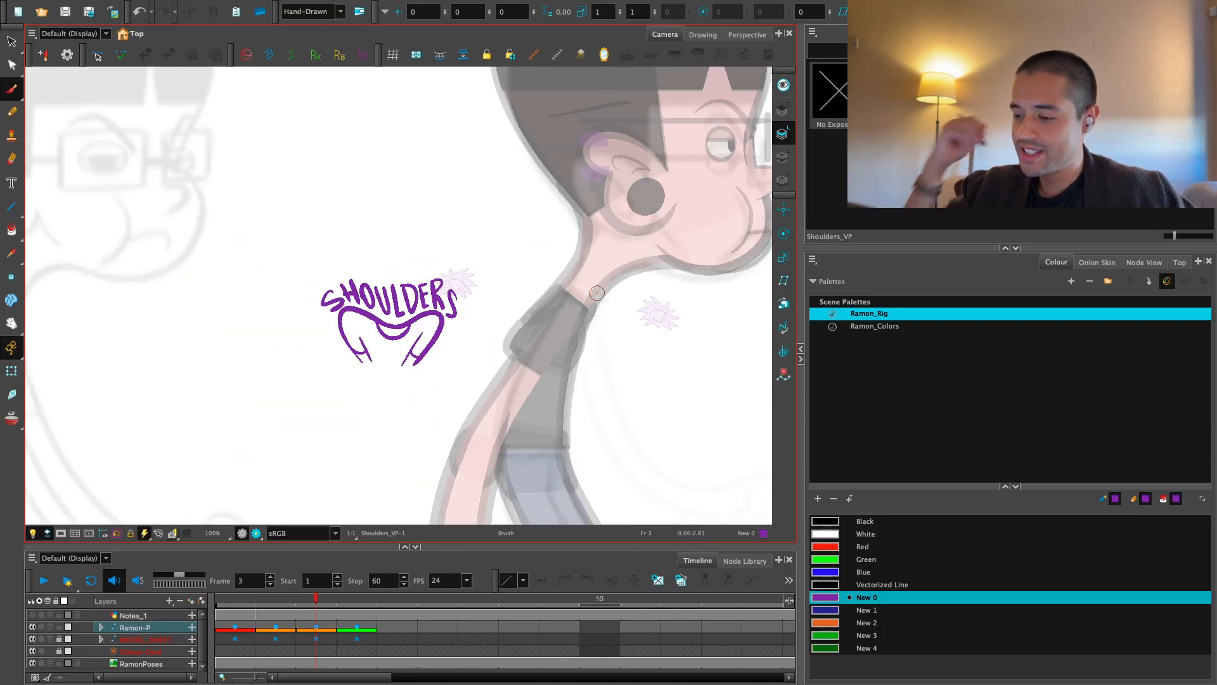
Add a purple underline with a zigzag scribble beneath the shoulders icon
{"action": "key", "text": "2"}
{"action": "key", "text": "2"}
{"action": "key", "text": "1"}
{"action": "key", "text": "2"}
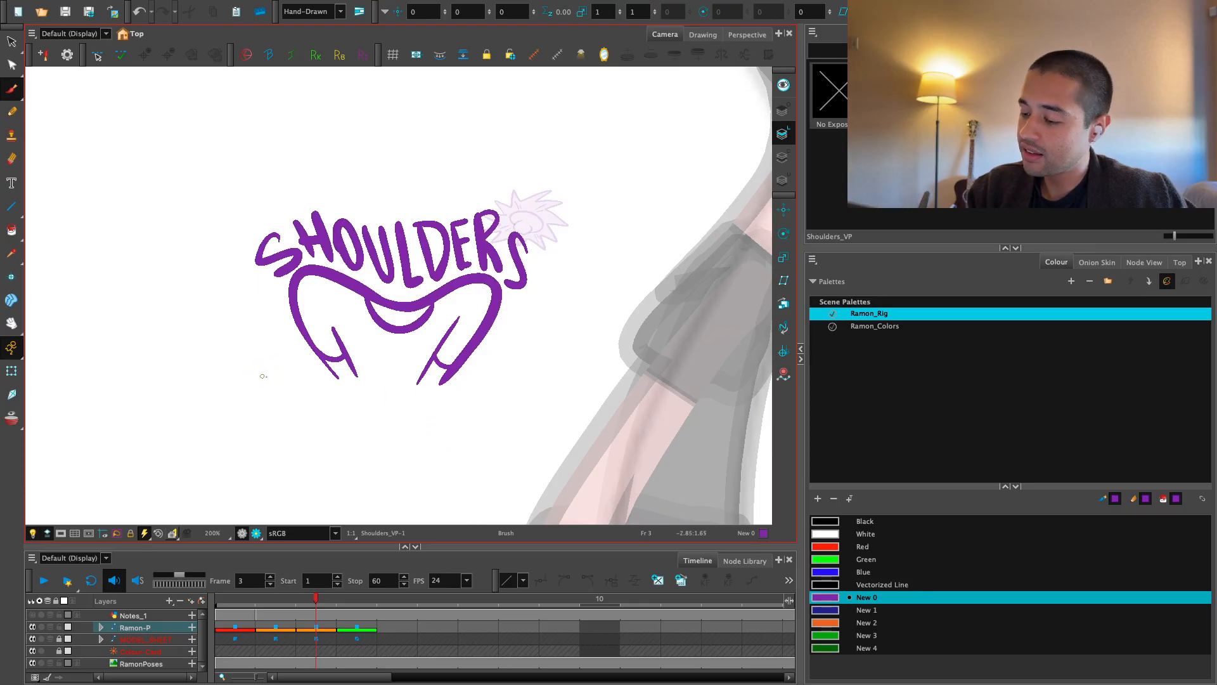
{"action": "left_click_drag", "start_coordinate": [262, 376], "coordinate": [433, 421]}
{"action": "key", "text": "1"}
{"action": "key", "text": "1"}
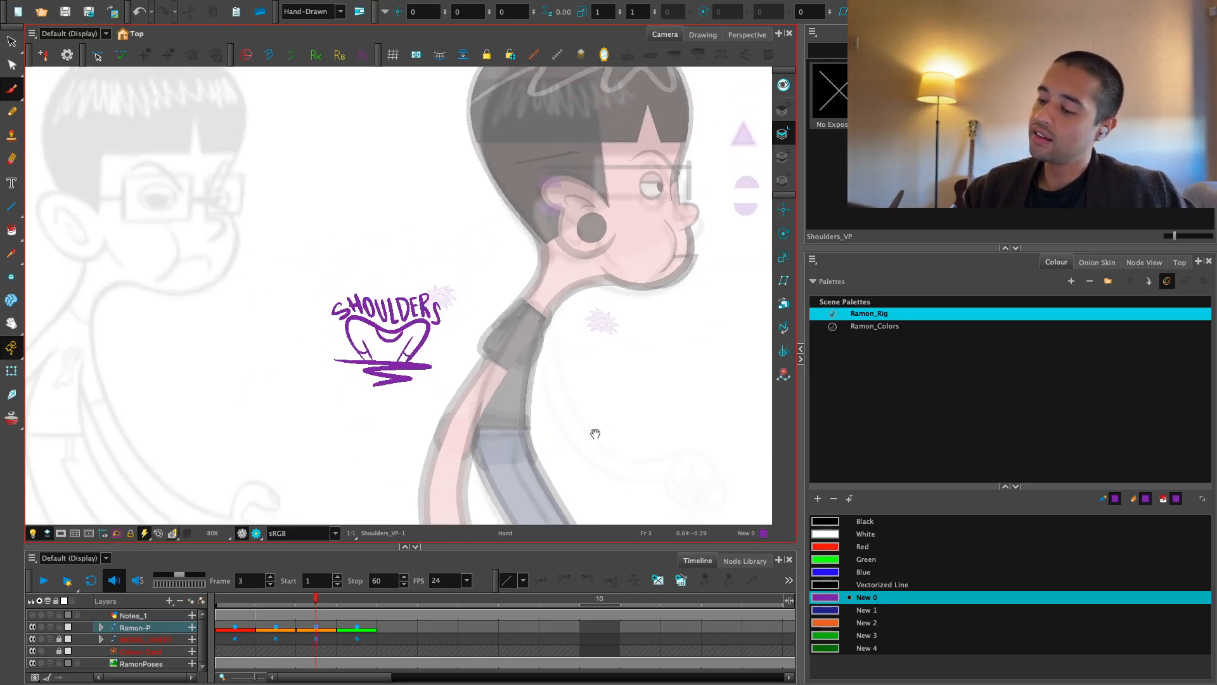
{"action": "key", "text": "2"}
{"action": "key", "text": "1"}
{"action": "key", "text": "1"}
{"action": "key", "text": "1"}
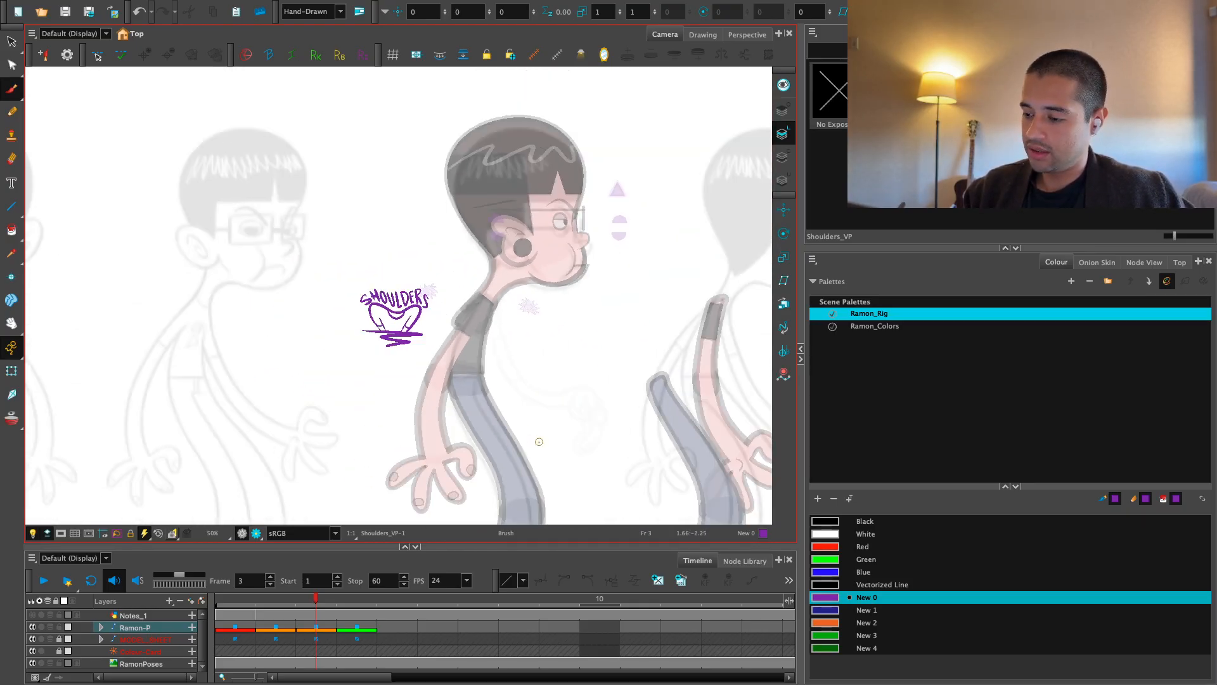
{"action": "key", "text": "2"}
{"action": "key", "text": "2"}
{"action": "left_click_drag", "start_coordinate": [540, 458], "coordinate": [542, 447]}
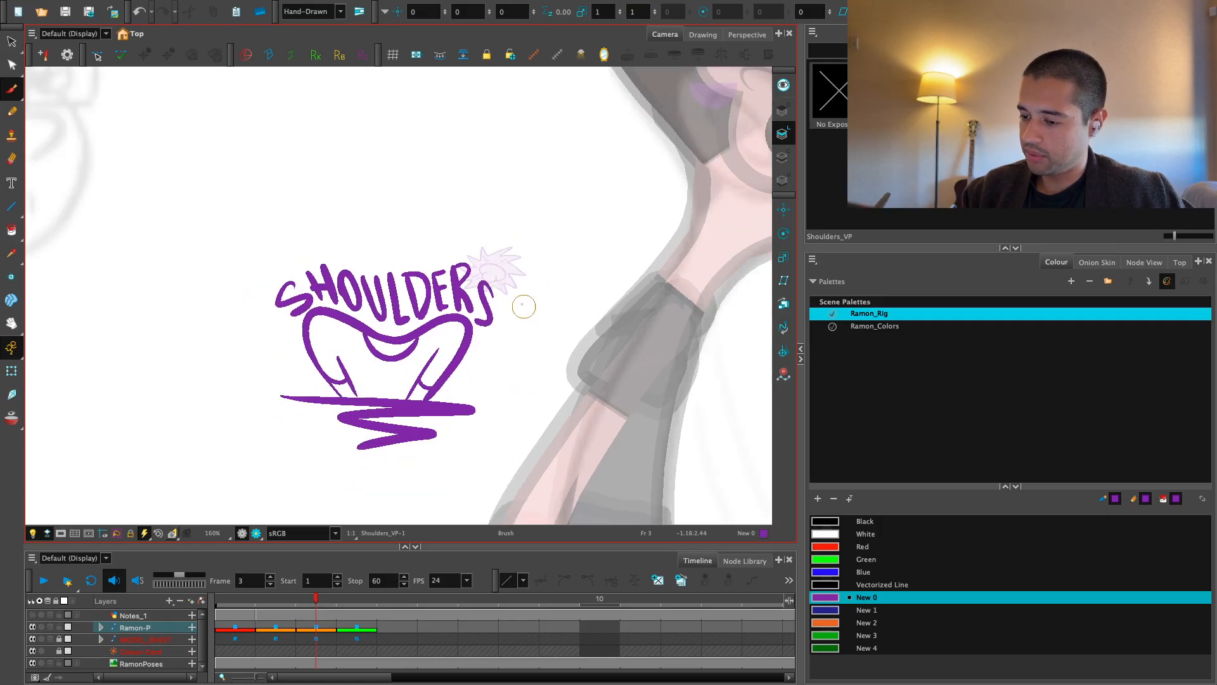
{"action": "mouse_move", "coordinate": [304, 312]}
{"action": "left_mouse_down"}
{"action": "mouse_move", "coordinate": [536, 219]}
{"action": "mouse_move", "coordinate": [236, 448]}
{"action": "left_mouse_up"}
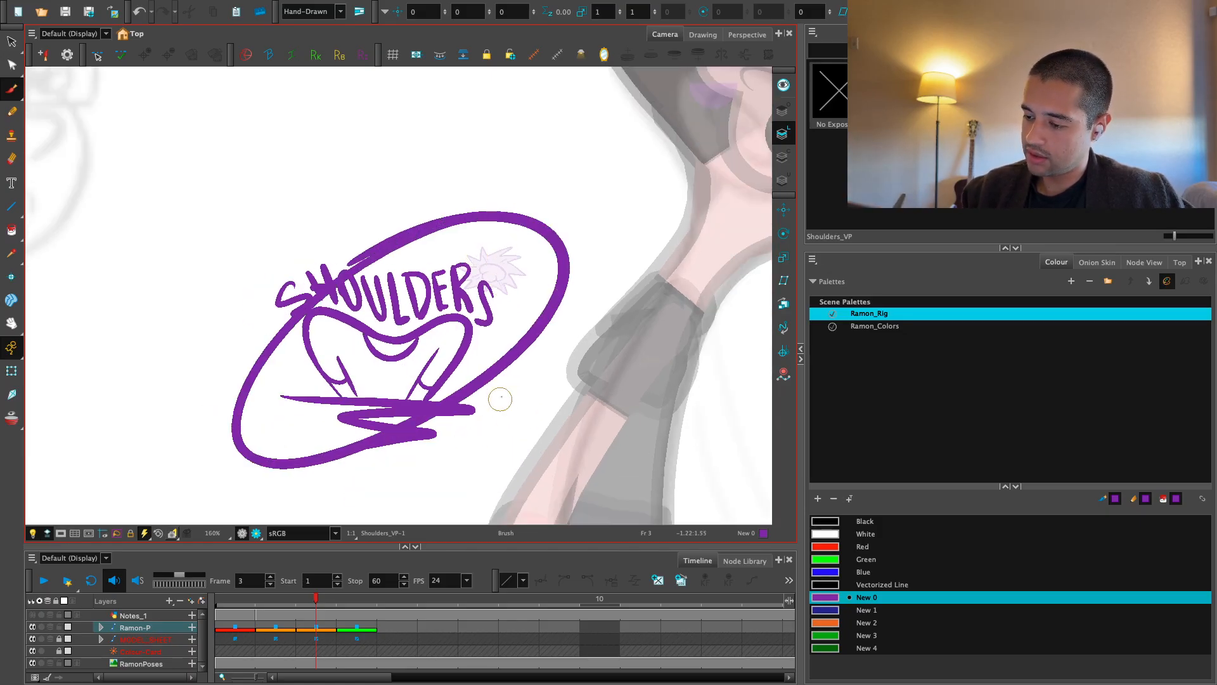
{"action": "key", "text": "ctrl+z"}
{"action": "key", "text": "ctrl+shift+z"}
{"action": "key", "text": "ctrl+z"}
{"action": "key", "text": "ctrl+z"}
{"action": "key", "text": "ctrl+z"}
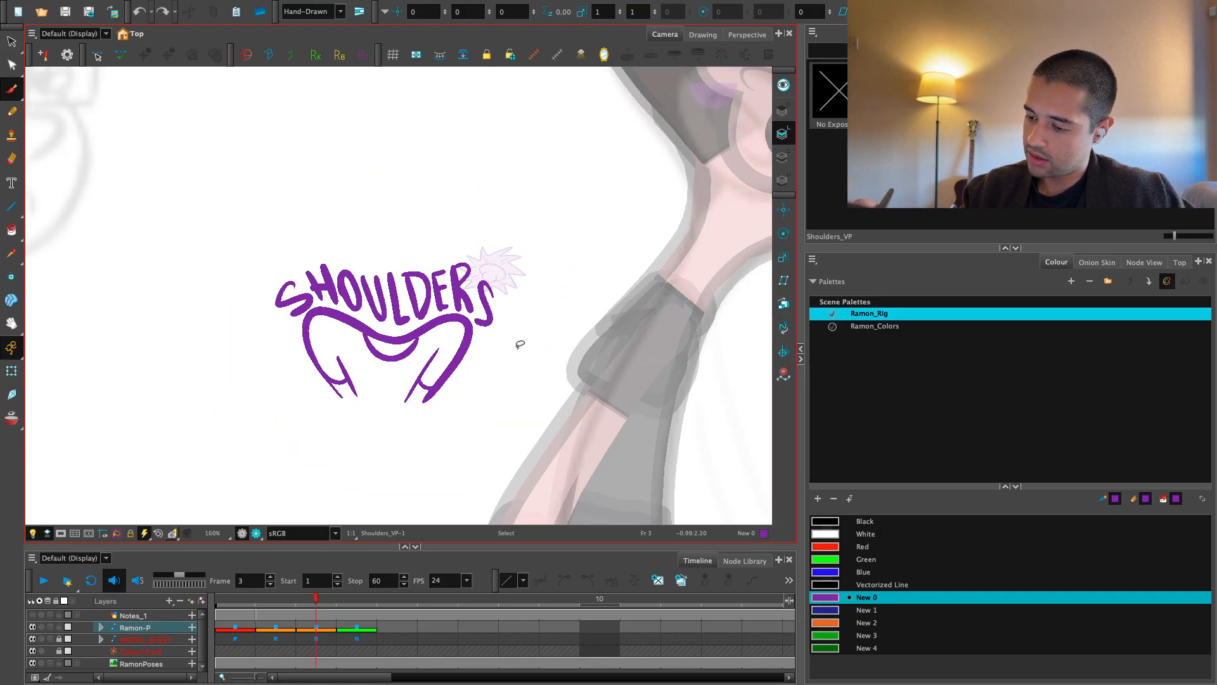
{"action": "key", "text": "ctrl+shift+z"}
Select the whole shoulders drawing with its label and underline, and recolour it with New 11 from the Ramon_Colors palette
{"action": "key", "text": "2"}
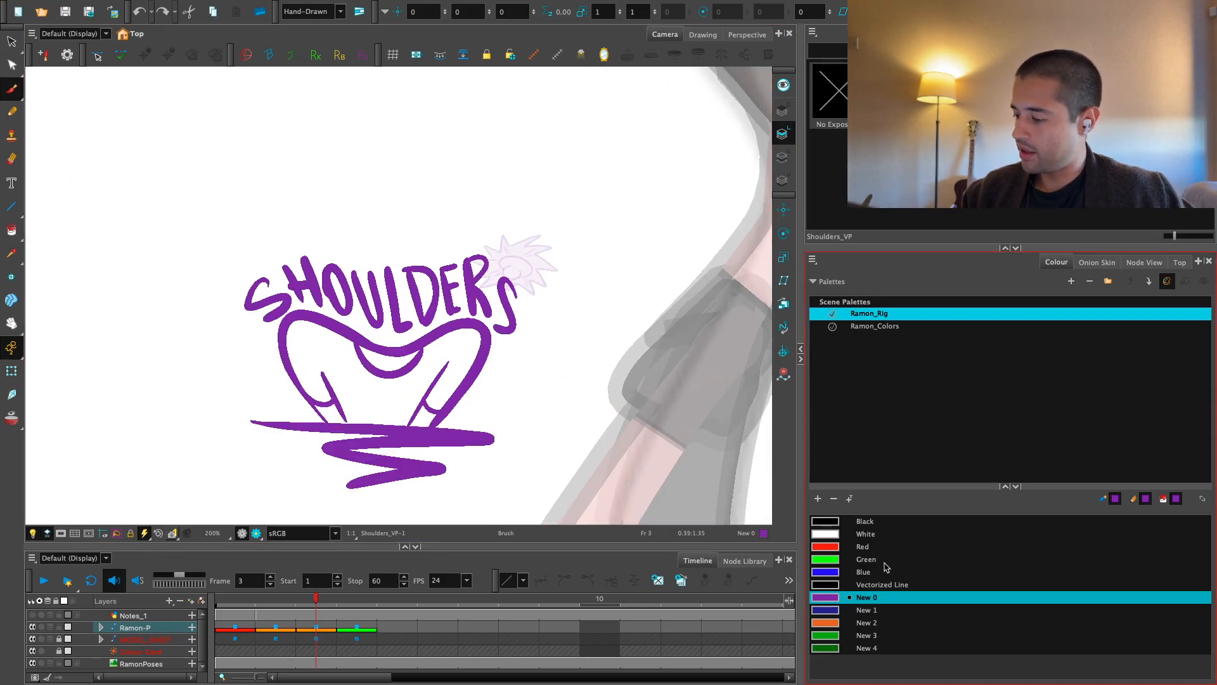
{"action": "key", "text": "1"}
{"action": "left_click", "coordinate": [885, 328]}
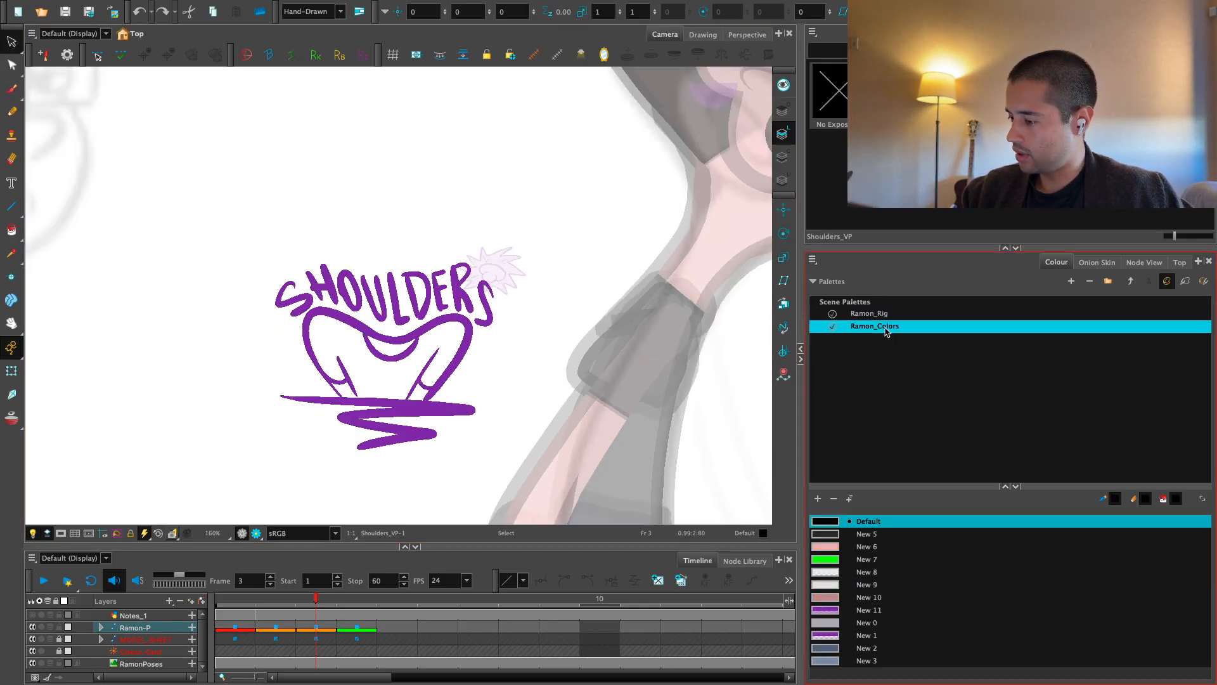
{"action": "key", "text": "alt+s"}
{"action": "mouse_move", "coordinate": [538, 277]}
{"action": "left_mouse_down"}
{"action": "mouse_move", "coordinate": [212, 375]}
{"action": "mouse_move", "coordinate": [507, 447]}
{"action": "left_mouse_up"}
{"action": "left_click", "coordinate": [819, 610]}
{"action": "key", "text": "Escape"}
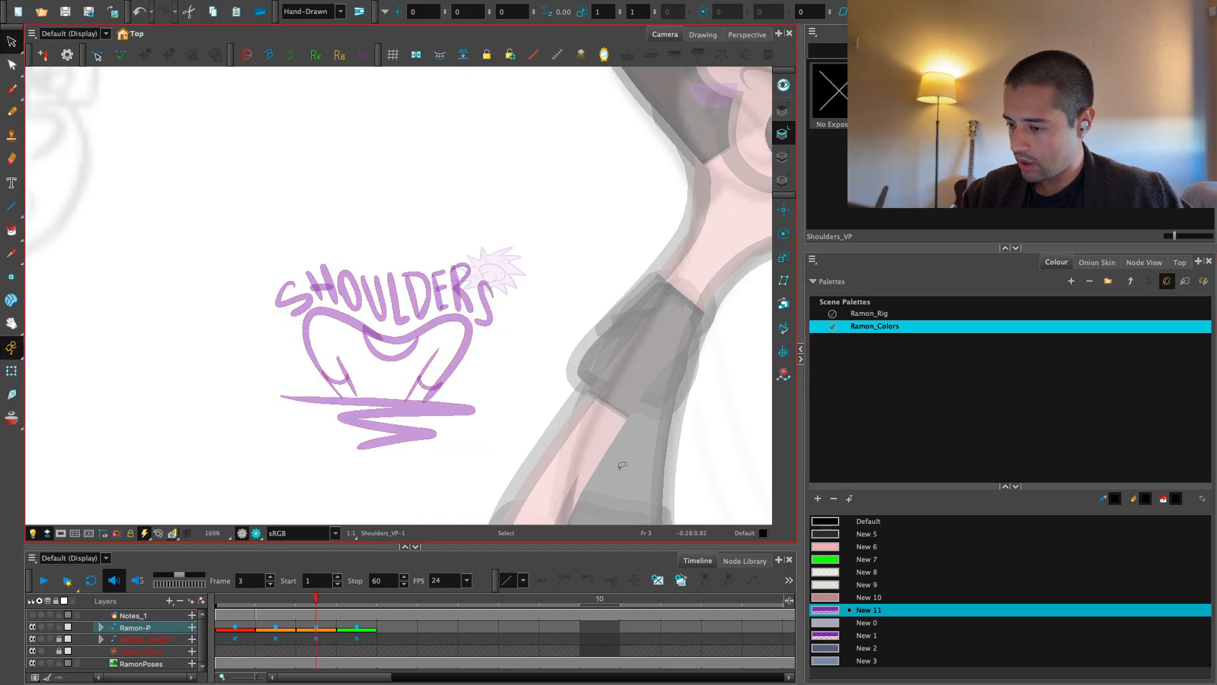
Choose the New 1 colour from the Ramon_Colors palette and show the Paint tool's variants
{"action": "left_click", "coordinate": [857, 630]}
{"action": "left_click", "coordinate": [14, 232]}
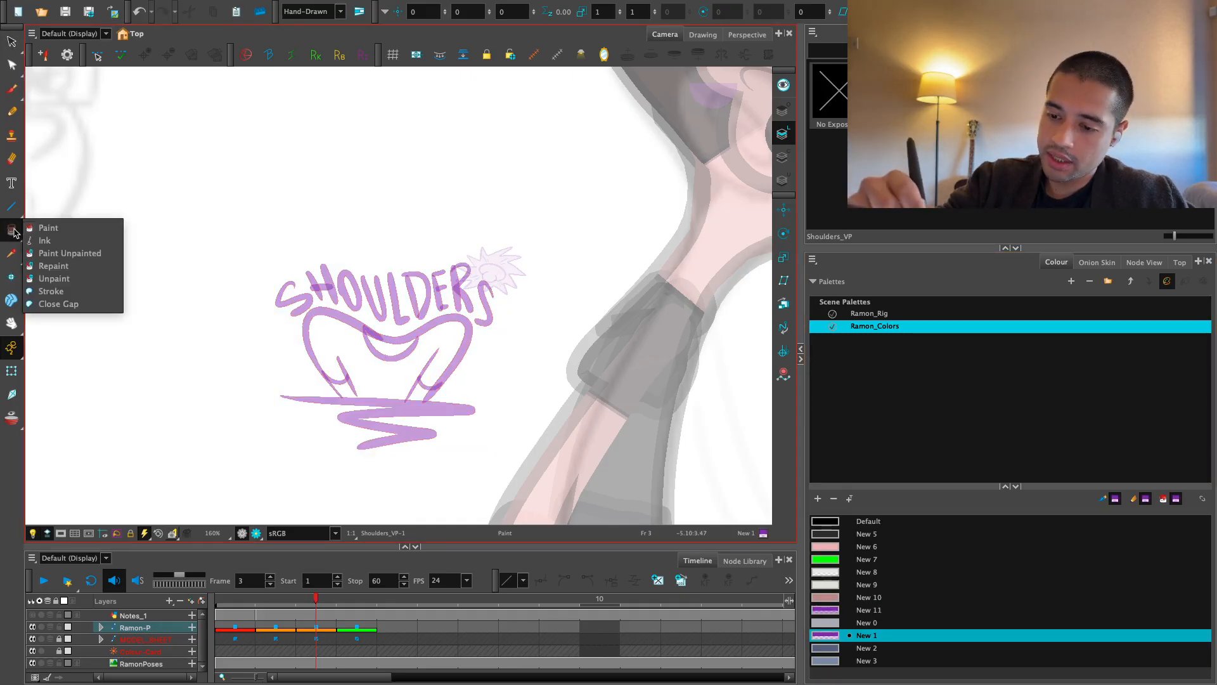
Fill the unpainted areas inside the SHOULDERS control icon with the New 1 purple
{"action": "left_click", "coordinate": [12, 235]}
{"action": "left_click", "coordinate": [70, 253]}
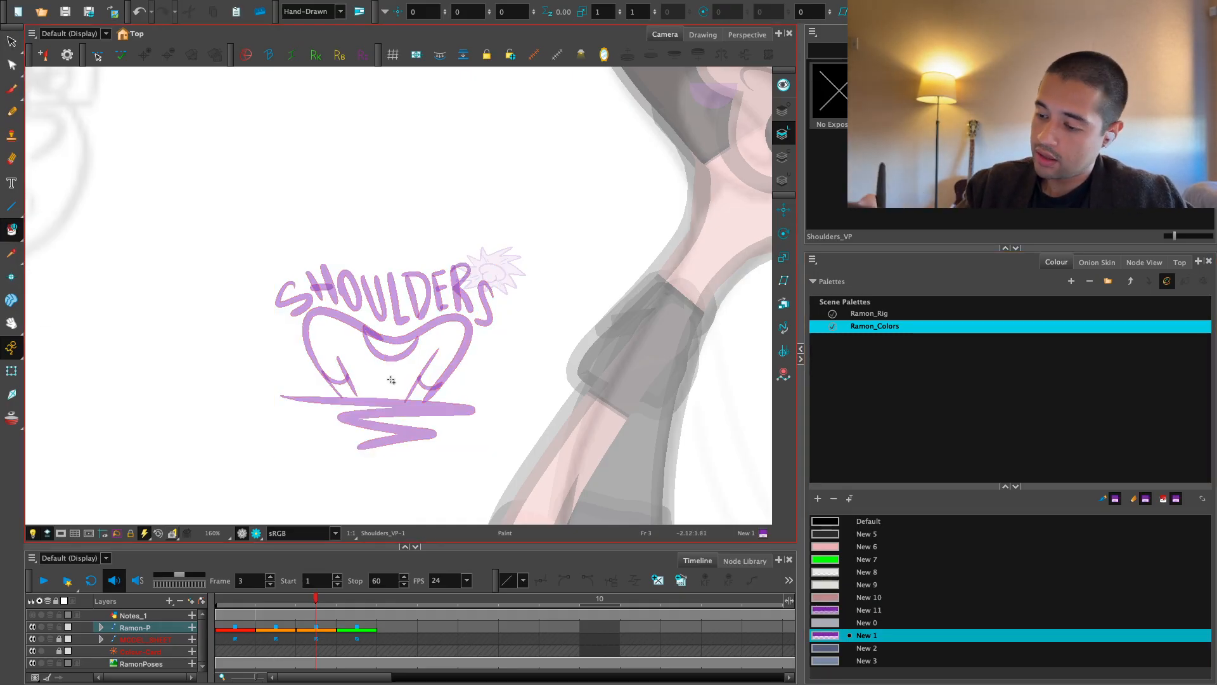
{"action": "left_click", "coordinate": [388, 353]}
{"action": "key", "text": "1"}
{"action": "key", "text": "1"}
{"action": "left_click", "coordinate": [12, 371]}
{"action": "key", "text": "1"}
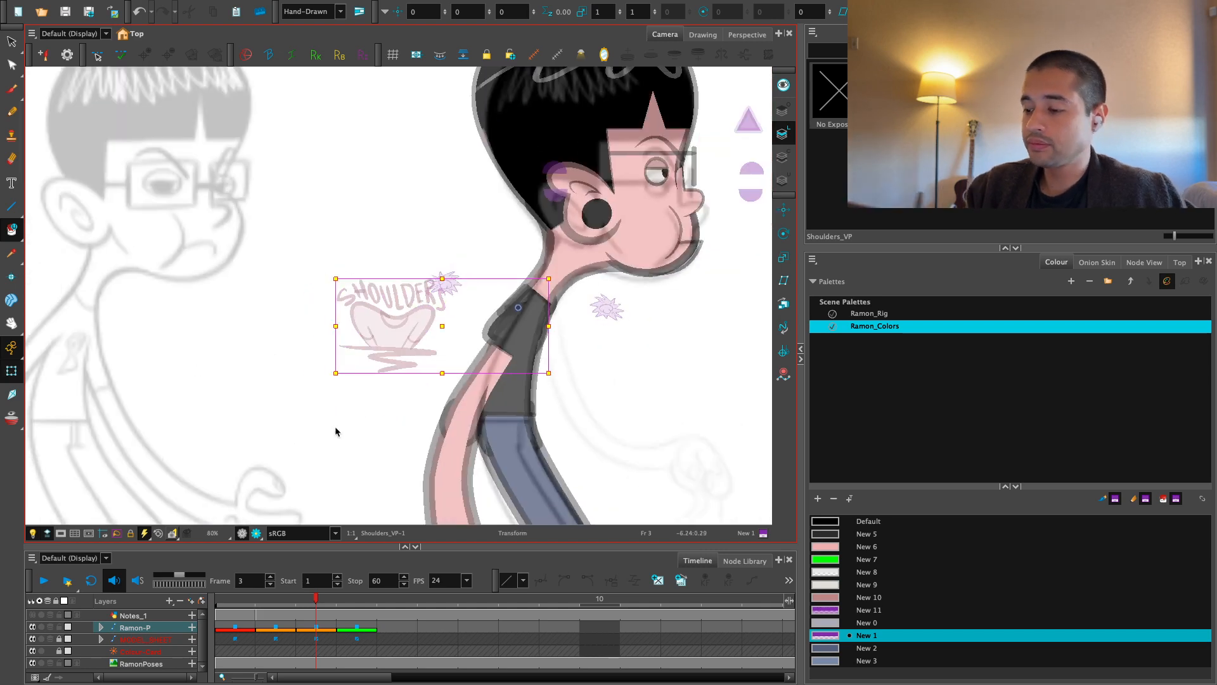
{"action": "key", "text": "2"}
{"action": "mouse_move", "coordinate": [337, 430]}
{"action": "left_mouse_down"}
{"action": "mouse_move", "coordinate": [310, 458]}
{"action": "mouse_move", "coordinate": [234, 344]}
{"action": "mouse_move", "coordinate": [253, 422]}
{"action": "left_mouse_up"}
{"action": "key", "text": "alt+s"}
{"action": "left_click_drag", "start_coordinate": [425, 314], "coordinate": [400, 359]}
{"action": "left_click", "coordinate": [421, 357]}
{"action": "key", "text": "1"}
{"action": "key", "text": "1"}
{"action": "mouse_move", "coordinate": [563, 394]}
{"action": "left_mouse_down"}
{"action": "mouse_move", "coordinate": [494, 405]}
{"action": "mouse_move", "coordinate": [486, 433]}
{"action": "left_mouse_up"}
Try moving the SHOULDERS control with the Transform tool, and undo the move
{"action": "left_click", "coordinate": [12, 371]}
{"action": "key", "text": "1"}
{"action": "key", "text": "2"}
{"action": "key", "text": "2"}
{"action": "left_click", "coordinate": [277, 425]}
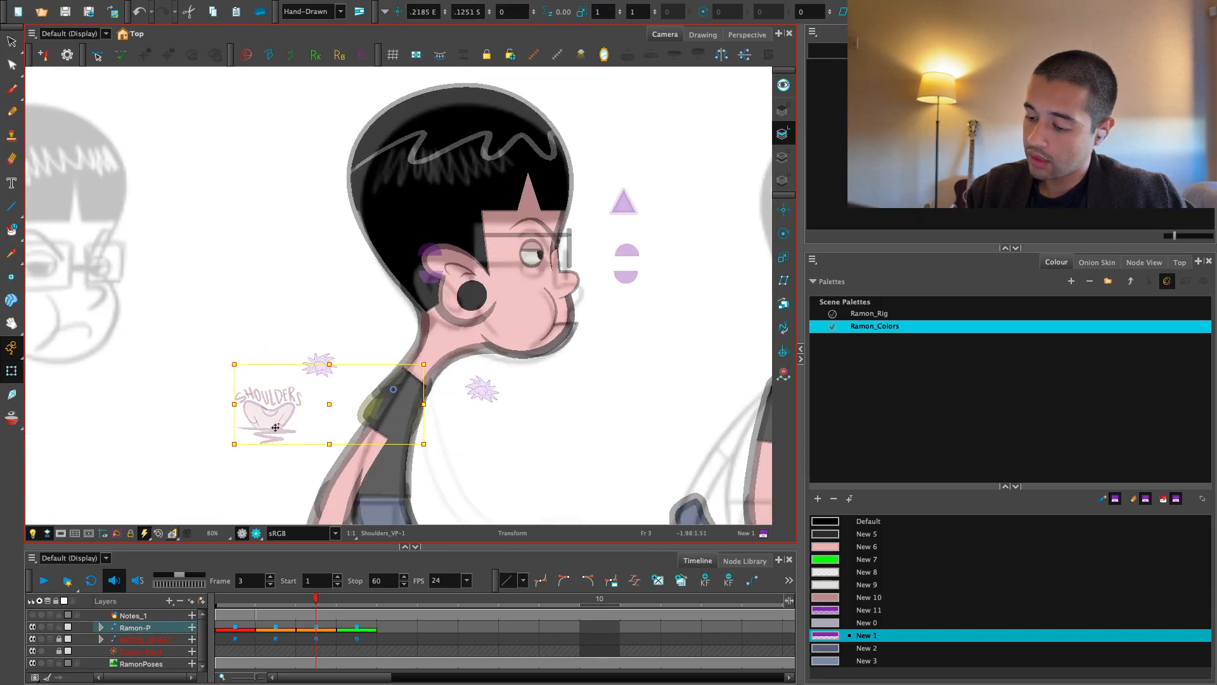
{"action": "left_click_drag", "start_coordinate": [275, 427], "coordinate": [290, 385]}
{"action": "key", "text": "ctrl+z"}
Insert a Visibility node below Shoulders_VP and turn off its Soft Render while keeping it displayed in the OpenGL view
{"action": "left_click", "coordinate": [1145, 262]}
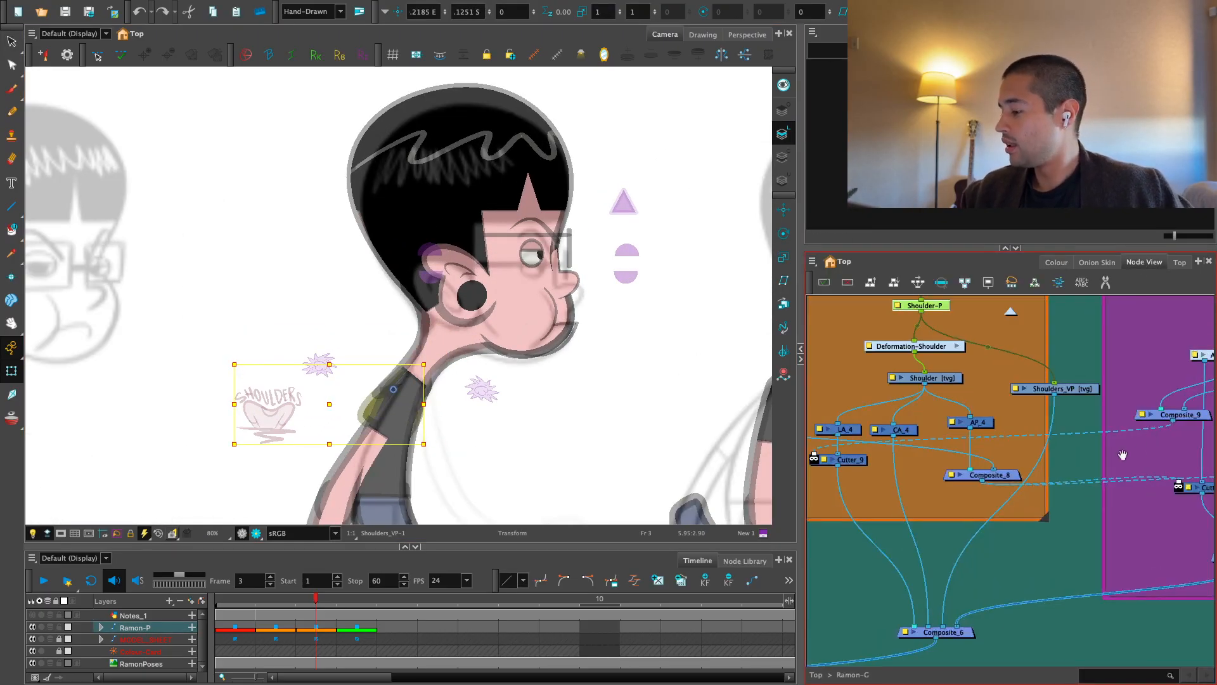
{"action": "scroll", "coordinate": [996, 563], "scroll_direction": "up", "scroll_amount": 5}
{"action": "key", "text": "Tab"}
{"action": "type", "text": "vis"}
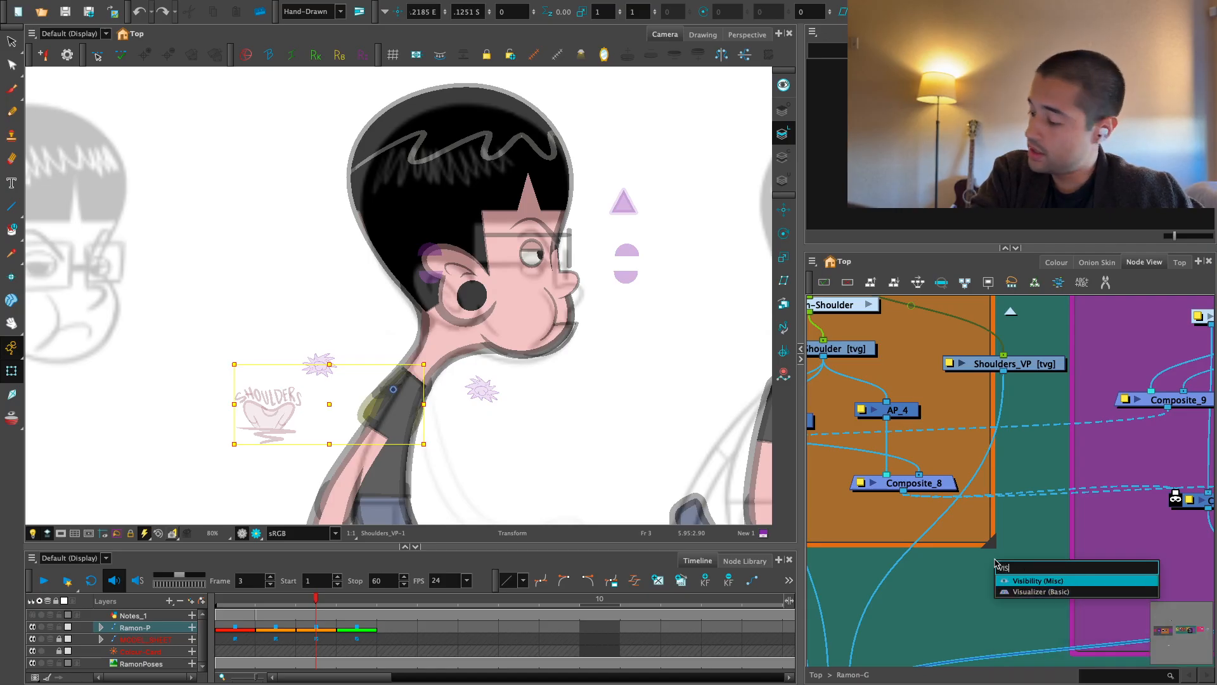
{"action": "key", "text": "Return"}
{"action": "left_click_drag", "start_coordinate": [1046, 550], "coordinate": [1018, 578]}
{"action": "double_click", "coordinate": [1028, 581]}
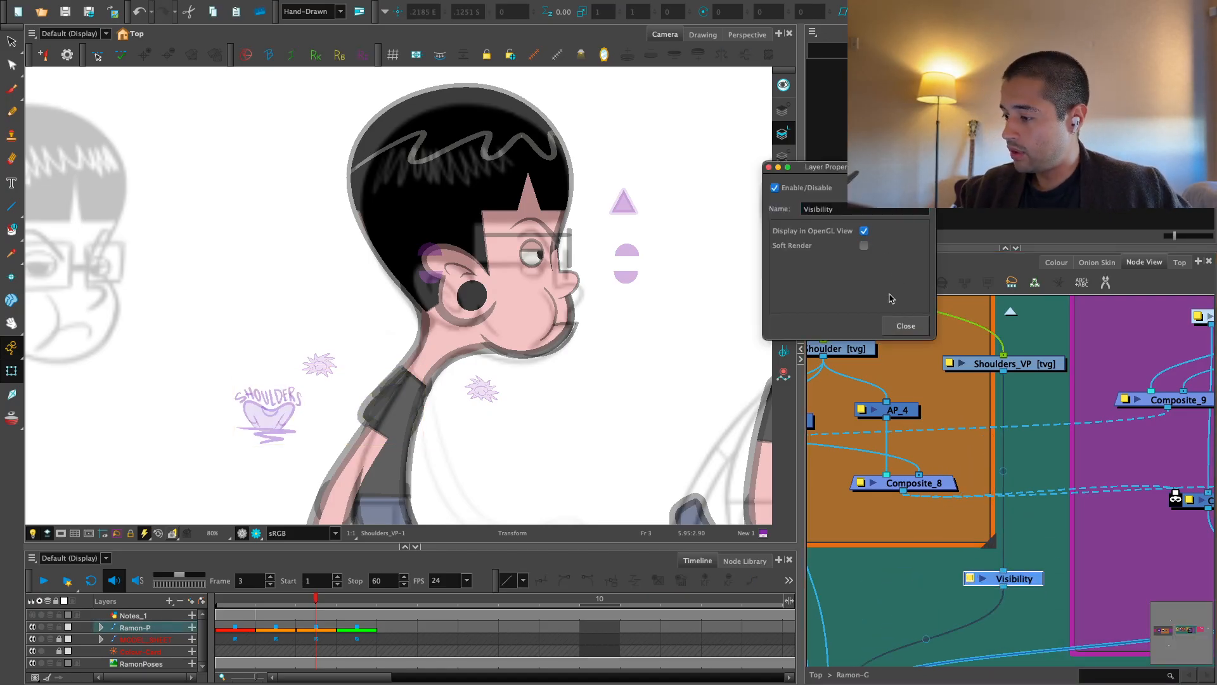
{"action": "left_click", "coordinate": [906, 325]}
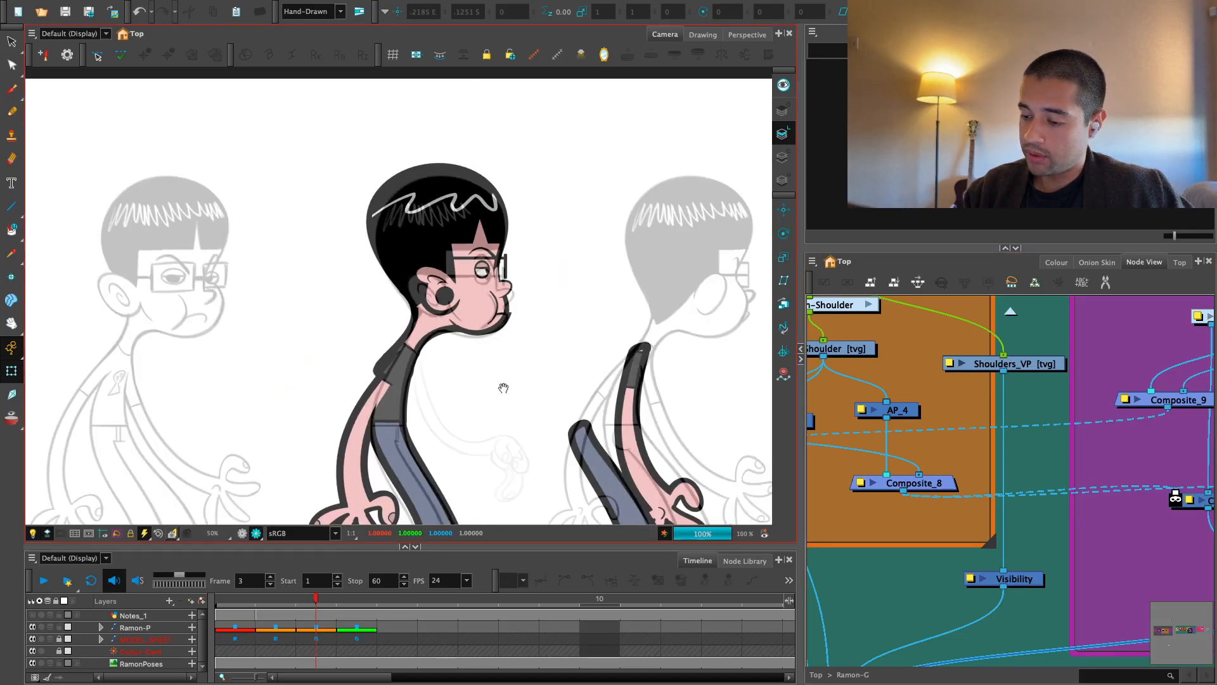
Compare the frame 3 side pose in the render and OpenGL views, checking the control icons, shoulder and sleeve
{"action": "key", "text": "1"}
{"action": "key", "text": "1"}
{"action": "key", "text": "2"}
{"action": "key", "text": "2"}
{"action": "key", "text": "2"}
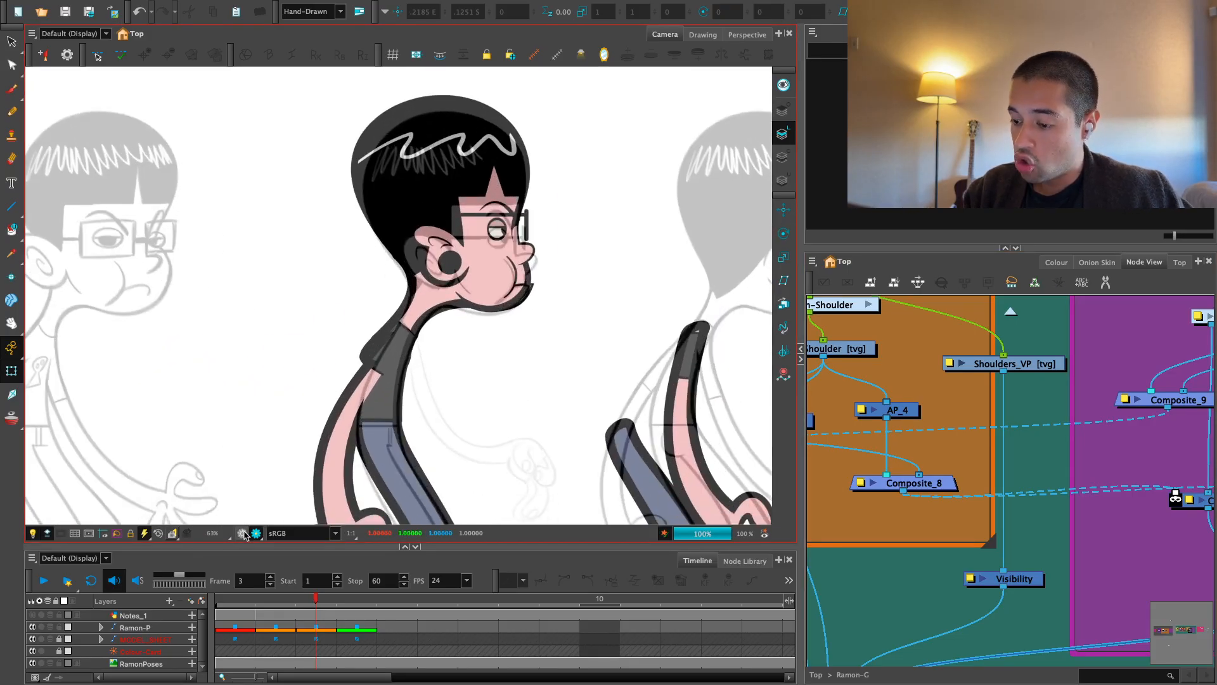
{"action": "left_click", "coordinate": [243, 534]}
{"action": "key", "text": "2"}
{"action": "key", "text": "2"}
{"action": "left_click_drag", "start_coordinate": [430, 459], "coordinate": [430, 391]}
{"action": "left_click", "coordinate": [256, 534]}
{"action": "key", "text": "2"}
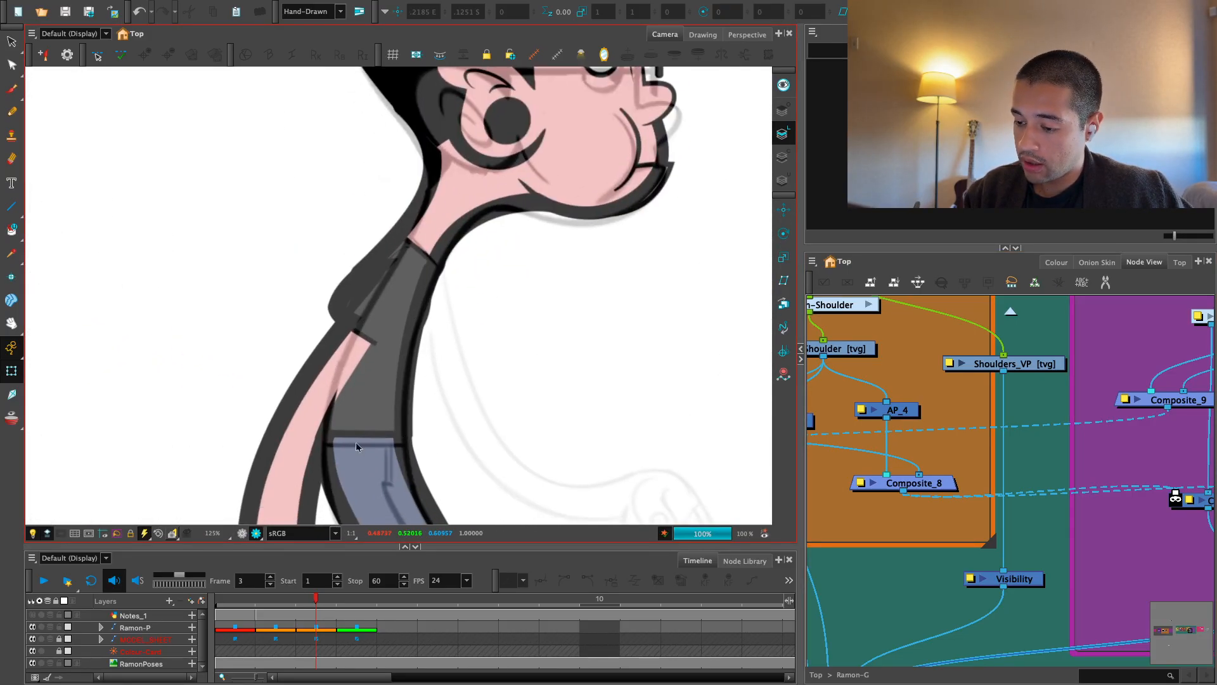
{"action": "key", "text": "1"}
{"action": "key", "text": "1"}
{"action": "key", "text": "1"}
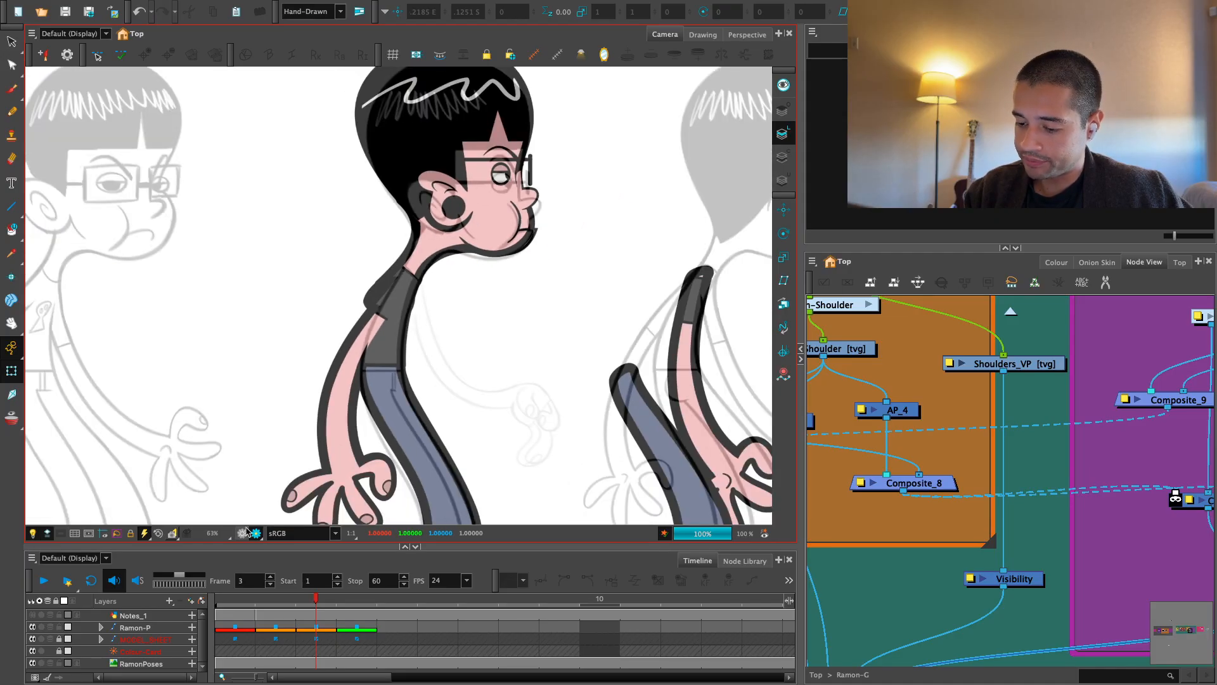
{"action": "left_click", "coordinate": [243, 534]}
{"action": "key", "text": "2"}
{"action": "left_click_drag", "start_coordinate": [362, 406], "coordinate": [372, 432]}
{"action": "key", "text": "1"}
{"action": "key", "text": "1"}
{"action": "key", "text": "1"}
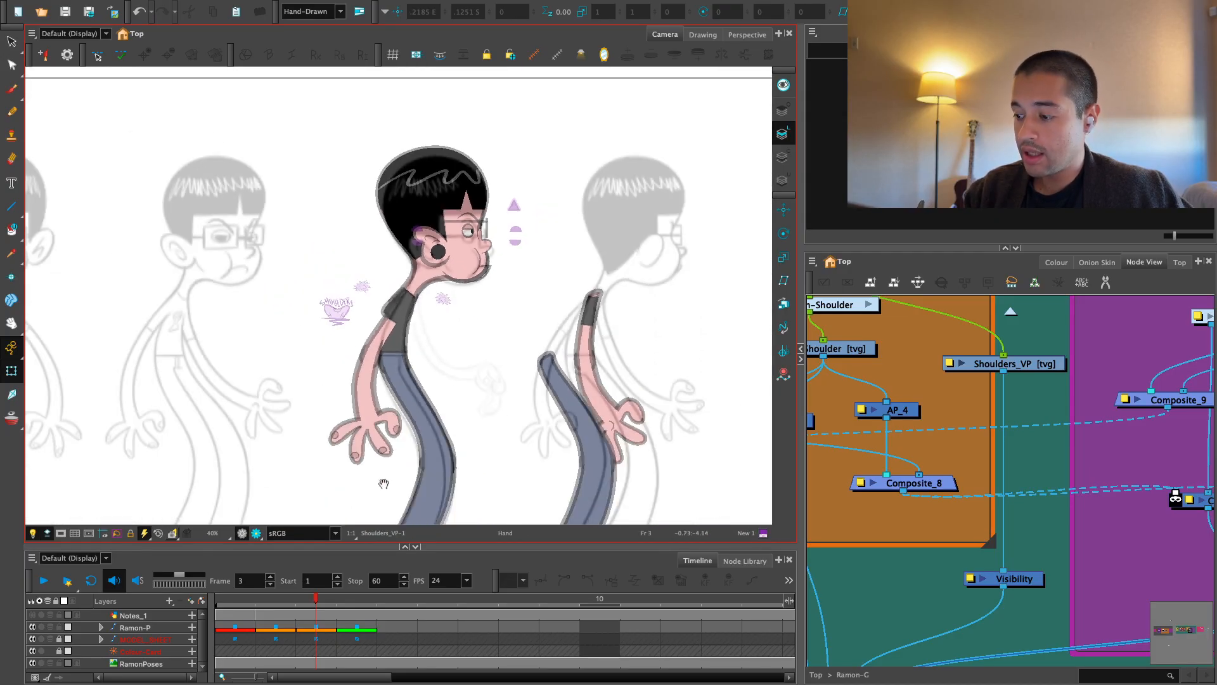
Step back and forth through the first four frames to compare the character's turnaround poses with the reference drawings
{"action": "left_click_drag", "start_coordinate": [383, 484], "coordinate": [369, 466]}
{"action": "left_click", "coordinate": [276, 627]}
{"action": "key", "text": "period"}
{"action": "key", "text": "1"}
{"action": "key", "text": "1"}
{"action": "mouse_move", "coordinate": [489, 448]}
{"action": "left_mouse_down"}
{"action": "mouse_move", "coordinate": [498, 401]}
{"action": "mouse_move", "coordinate": [492, 462]}
{"action": "left_mouse_up"}
{"action": "key", "text": "2"}
{"action": "key", "text": "comma"}
{"action": "key", "text": "period"}
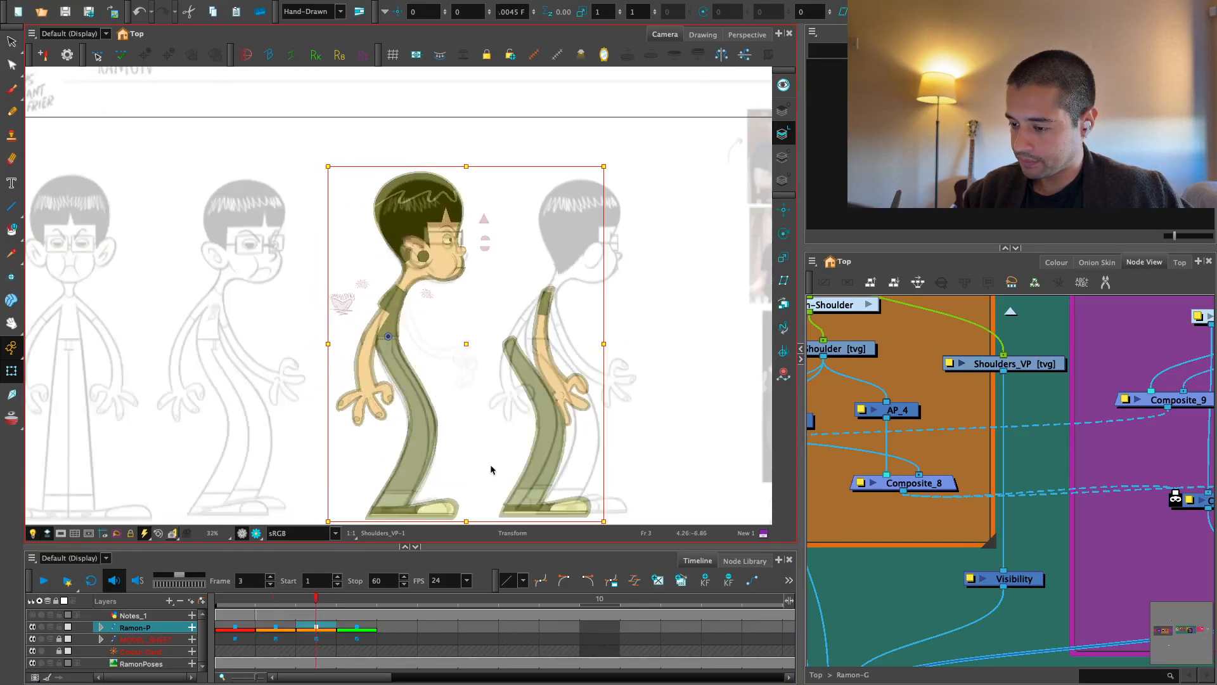
{"action": "key", "text": "period"}
{"action": "key", "text": "comma"}
{"action": "key", "text": "comma"}
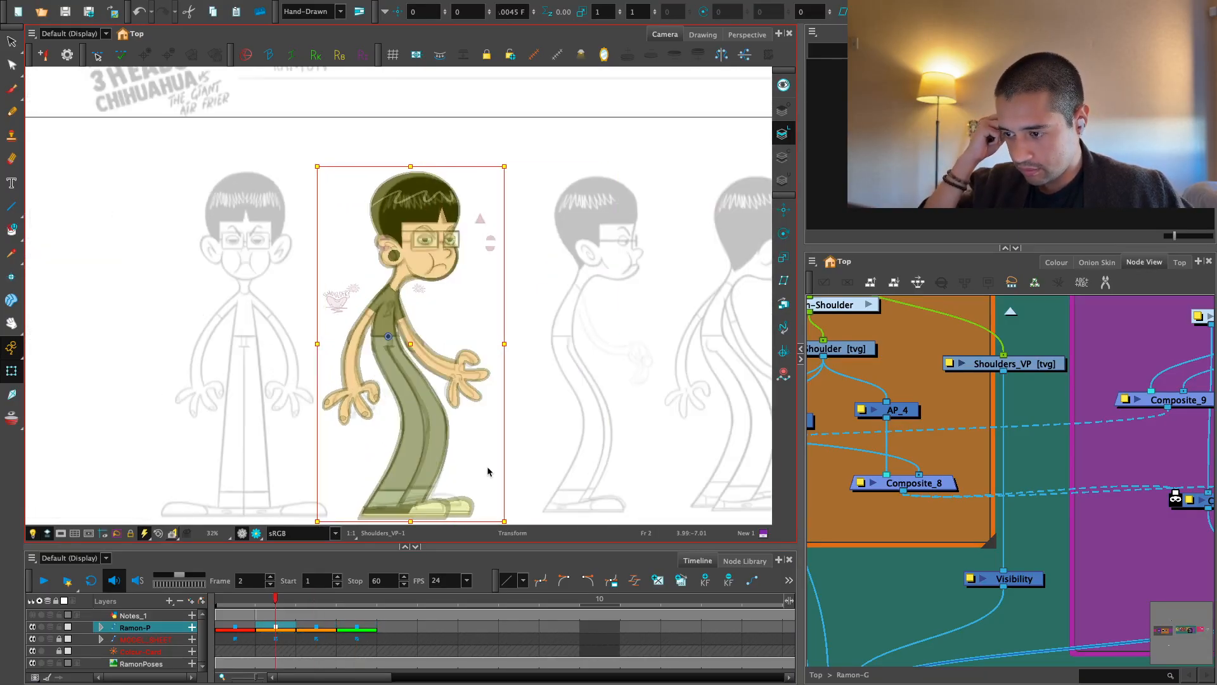
{"action": "key", "text": "period"}
{"action": "key", "text": "period"}
{"action": "key", "text": "comma"}
{"action": "key", "text": "comma"}
{"action": "key", "text": "comma"}
{"action": "key", "text": "period"}
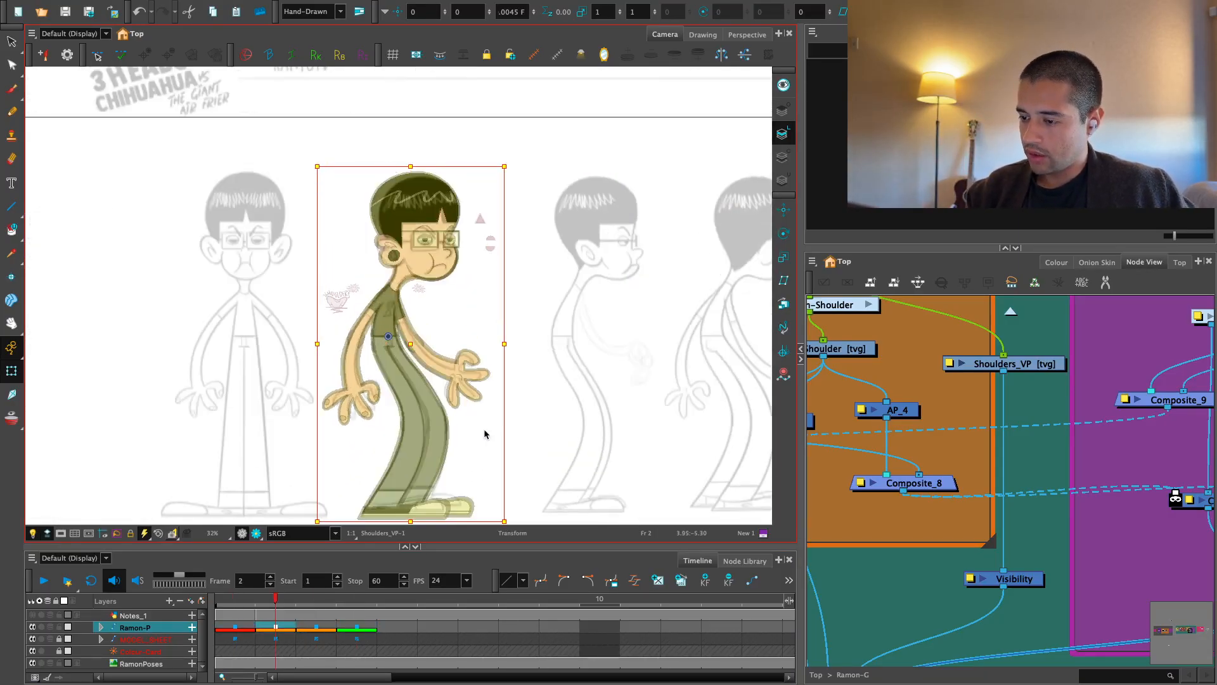
{"action": "key", "text": "period"}
{"action": "key", "text": "period"}
Shift the whole character slightly to the right on frame 4 and flip between frames 3 and 4 to compare
{"action": "left_click", "coordinate": [285, 604]}
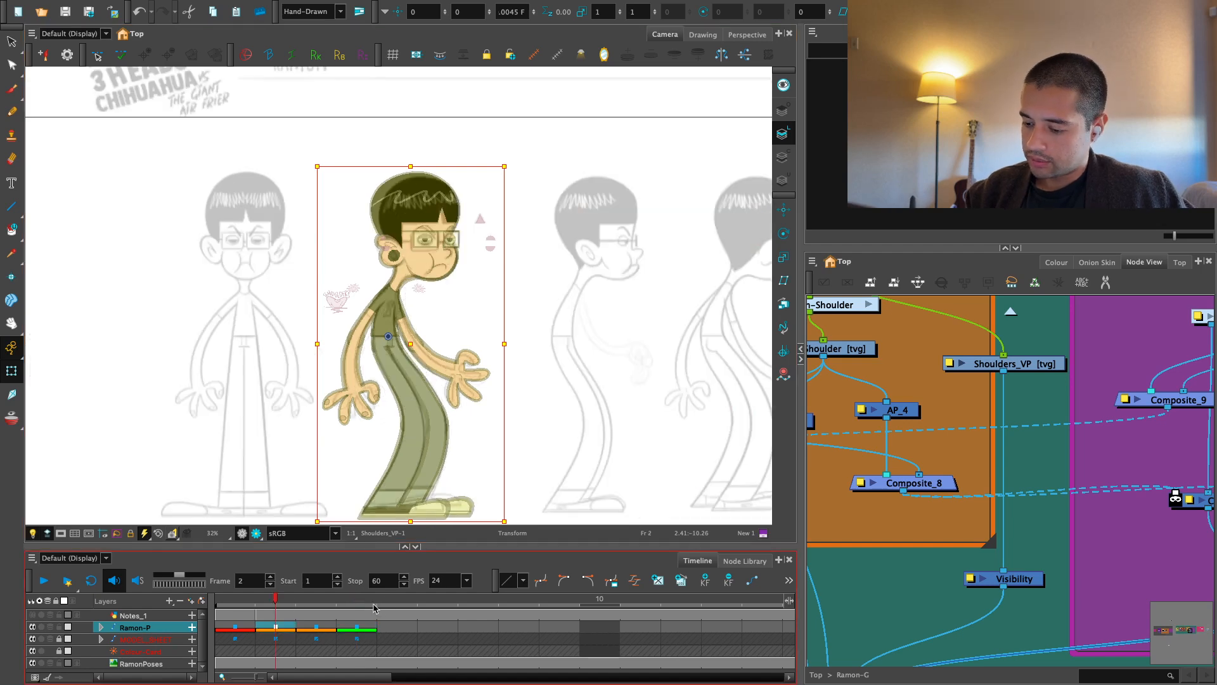
{"action": "key", "text": "period"}
{"action": "key", "text": "period"}
{"action": "key", "text": "comma"}
{"action": "key", "text": "period"}
{"action": "left_click_drag", "start_coordinate": [436, 435], "coordinate": [441, 437]}
{"action": "key", "text": "comma"}
{"action": "key", "text": "period"}
{"action": "key", "text": "comma"}
{"action": "key", "text": "period"}
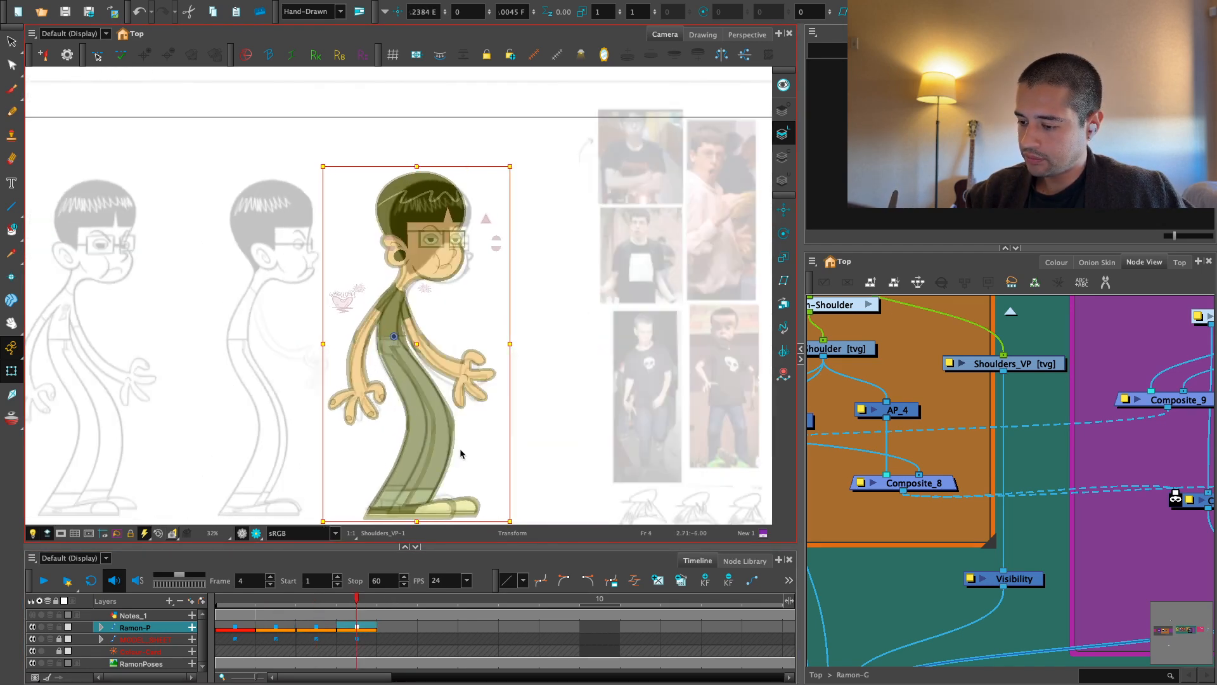
Mark frame 4 of the Ramon-P layer orange and frame 3 yellow
{"action": "left_click", "coordinate": [474, 465]}
{"action": "left_click", "coordinate": [446, 464]}
{"action": "key", "text": "comma"}
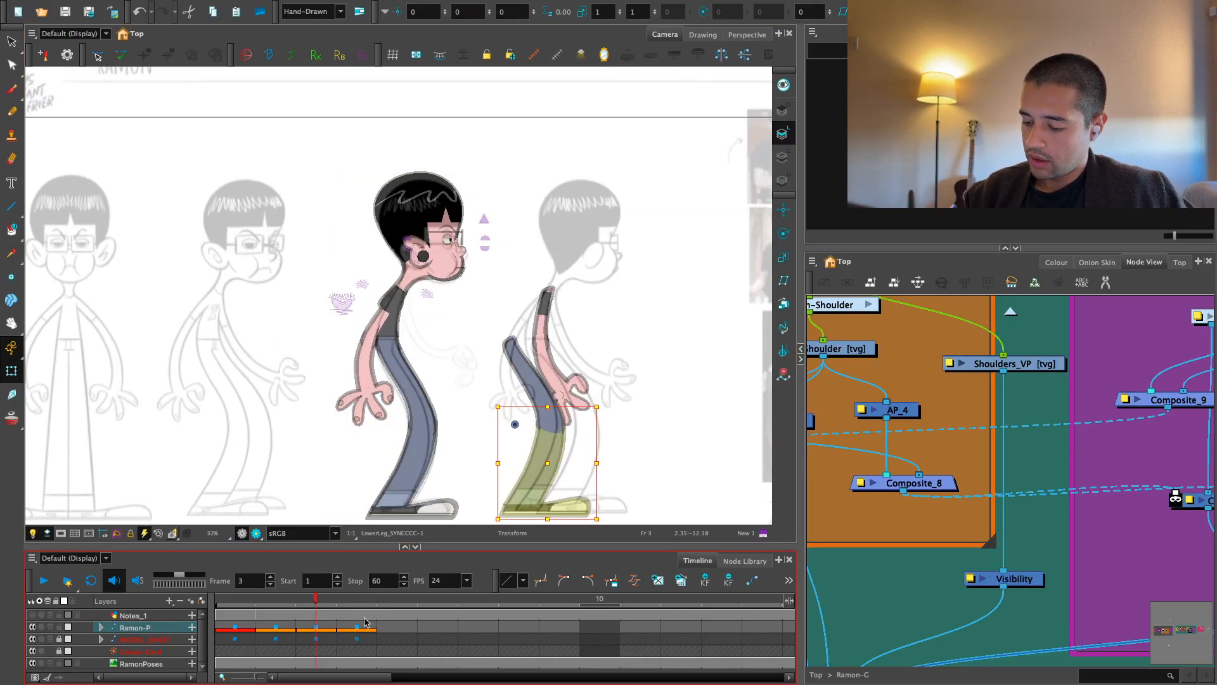
{"action": "left_click", "coordinate": [356, 624]}
{"action": "key", "text": "comma"}
{"action": "key", "text": "period"}
{"action": "key", "text": "comma"}
{"action": "right_click", "coordinate": [322, 627]}
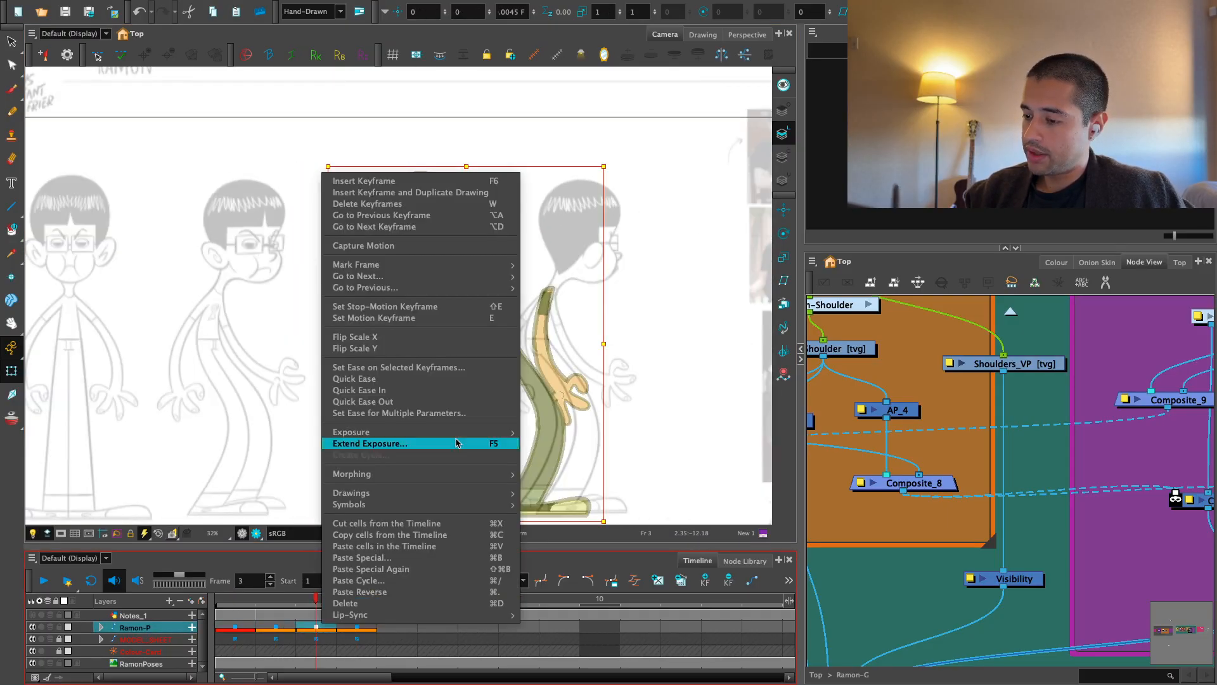
{"action": "mouse_move", "coordinate": [510, 266]}
{"action": "left_click", "coordinate": [569, 289]}
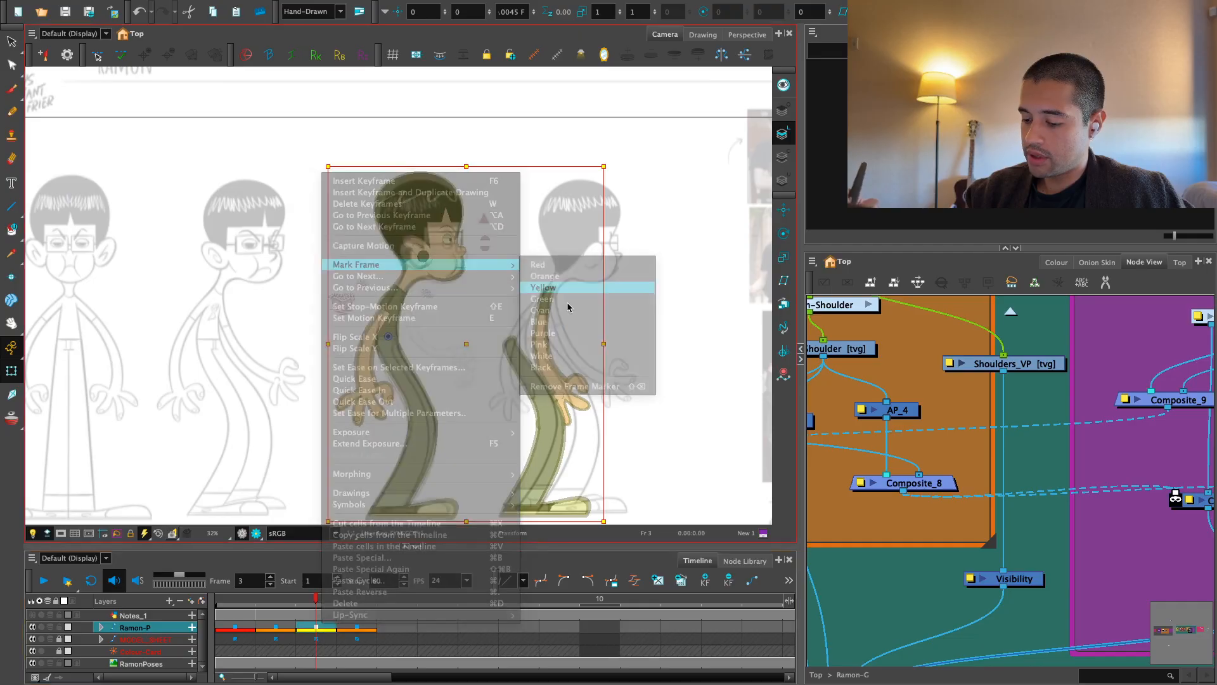
{"action": "key", "text": "period"}
{"action": "key", "text": "comma"}
Hide the grey reference pose drawings behind the character
{"action": "left_click", "coordinate": [58, 616]}
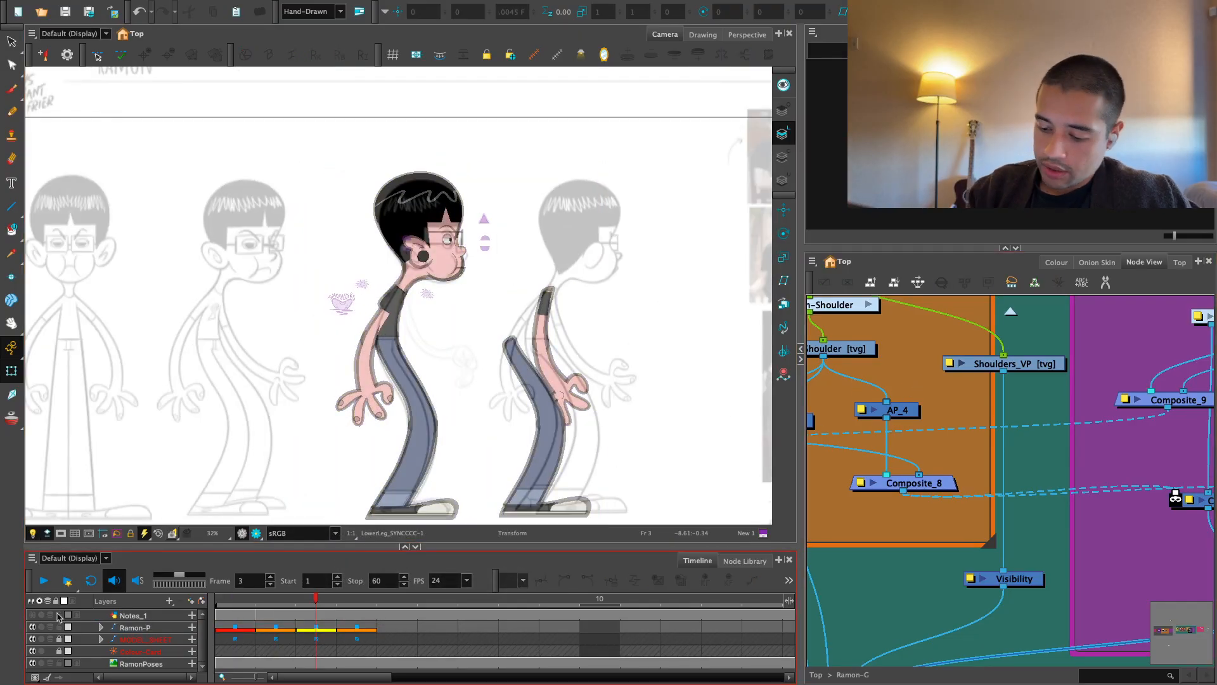
{"action": "left_click", "coordinate": [33, 639]}
{"action": "key", "text": "2"}
{"action": "key", "text": "2"}
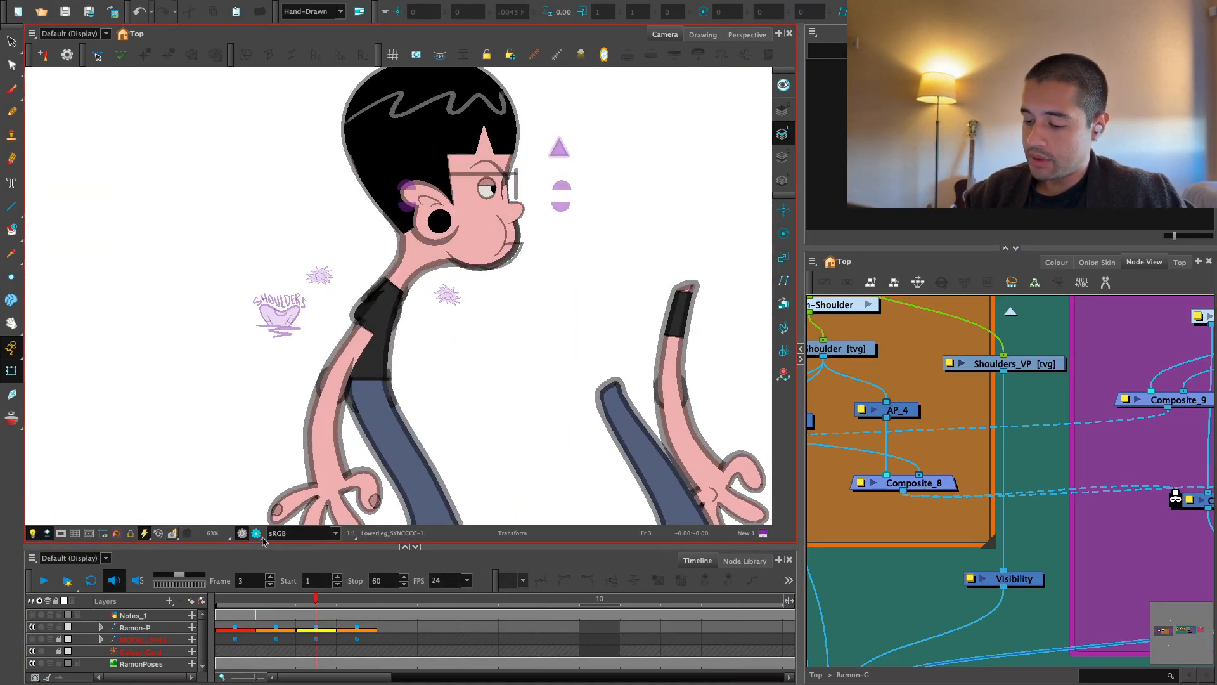
Examine the side pose's head, shoulder and arms in the render view without the reference, ending in the OpenGL view
{"action": "left_click", "coordinate": [256, 533]}
{"action": "key", "text": "1"}
{"action": "key", "text": "1"}
{"action": "key", "text": "2"}
{"action": "key", "text": "2"}
{"action": "key", "text": "2"}
{"action": "mouse_move", "coordinate": [505, 425]}
{"action": "left_mouse_down"}
{"action": "mouse_move", "coordinate": [492, 454]}
{"action": "mouse_move", "coordinate": [507, 467]}
{"action": "left_mouse_up"}
{"action": "key", "text": "2"}
{"action": "key", "text": "2"}
{"action": "key", "text": "1"}
{"action": "key", "text": "1"}
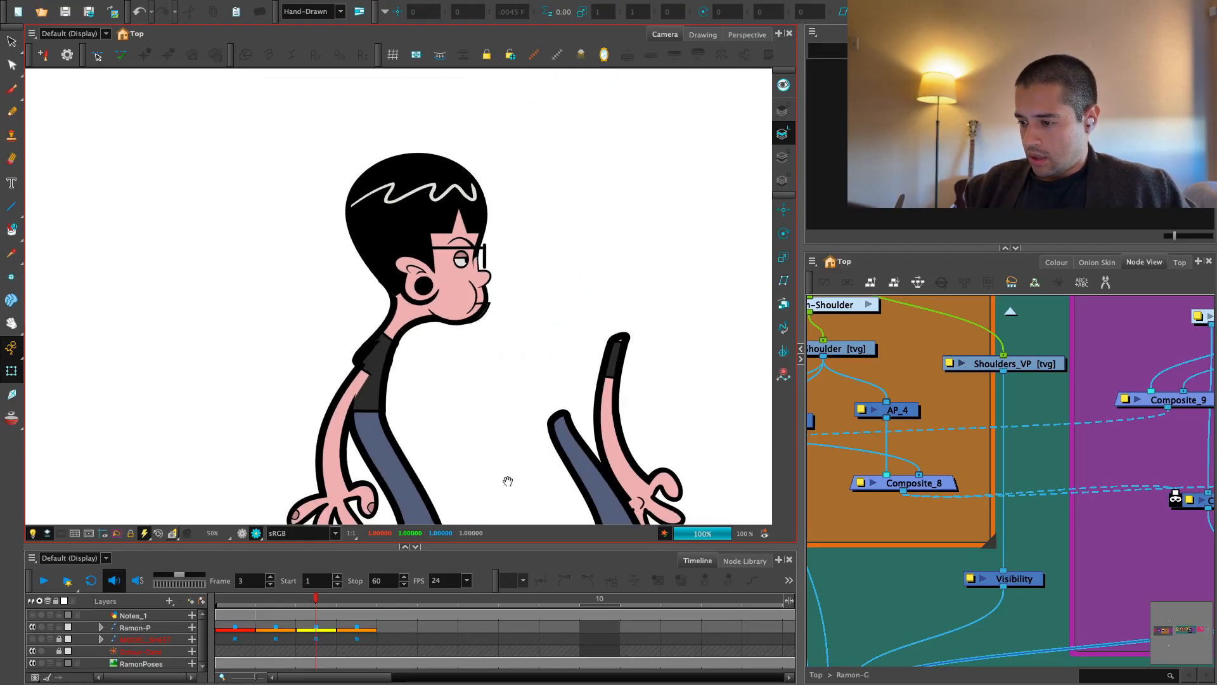
{"action": "scroll", "coordinate": [508, 481], "scroll_direction": "down", "scroll_amount": 3}
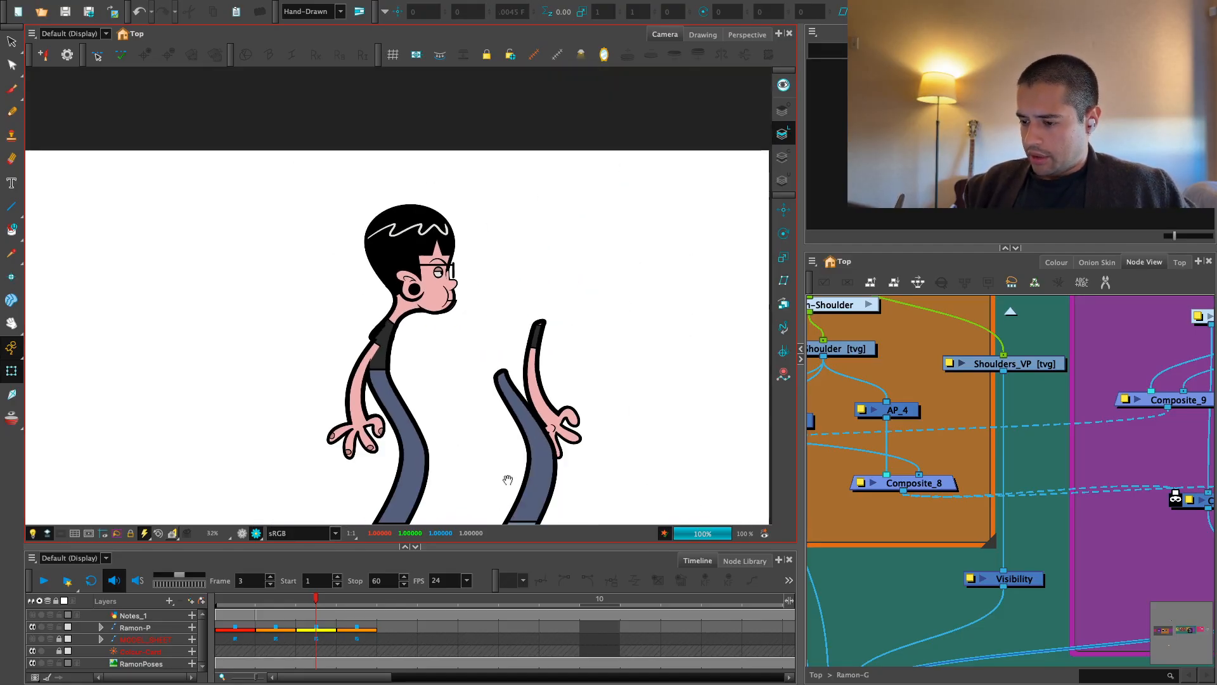
{"action": "scroll", "coordinate": [497, 489], "scroll_direction": "up", "scroll_amount": 2}
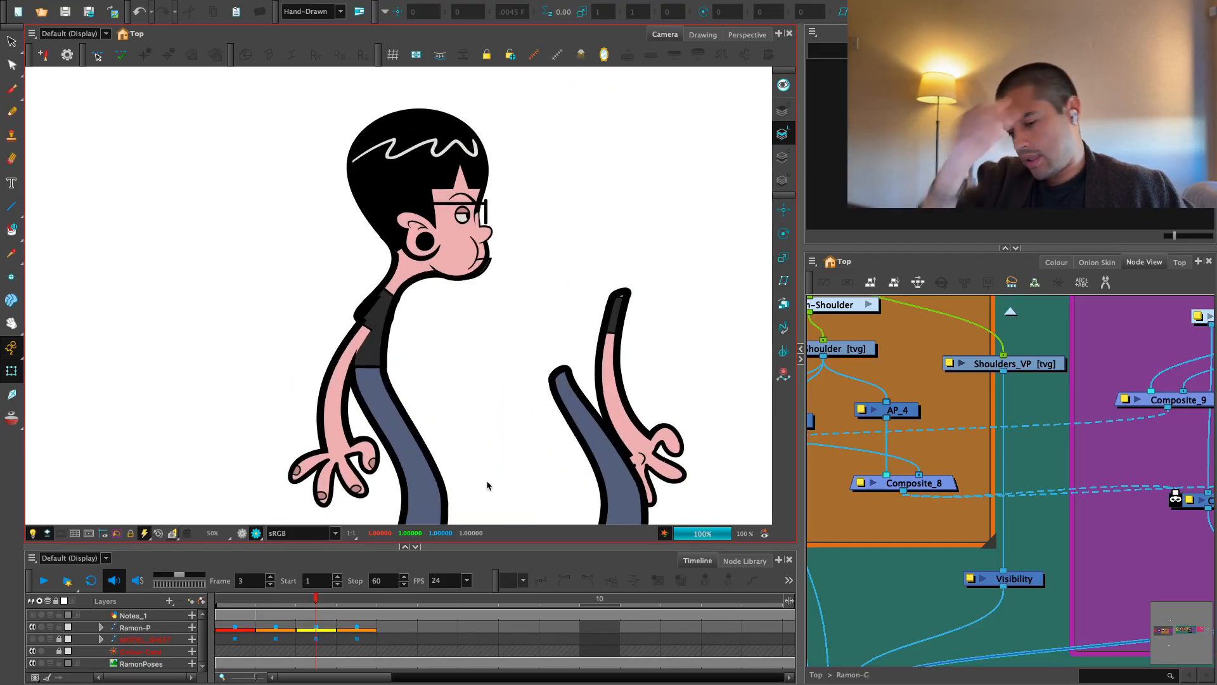
{"action": "scroll", "coordinate": [402, 353], "scroll_direction": "up", "scroll_amount": 4}
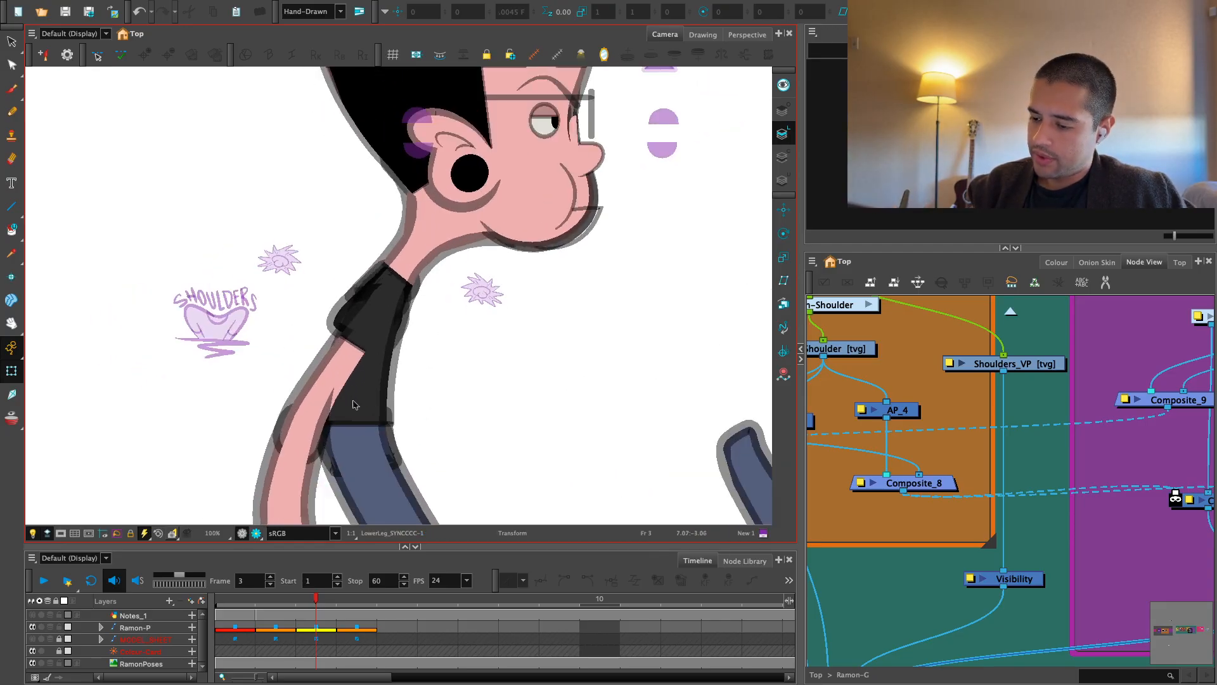
Select the upper arm with the Transform tool and compare its overlap with the sleeve in the render and OpenGL views
{"action": "left_click", "coordinate": [353, 404]}
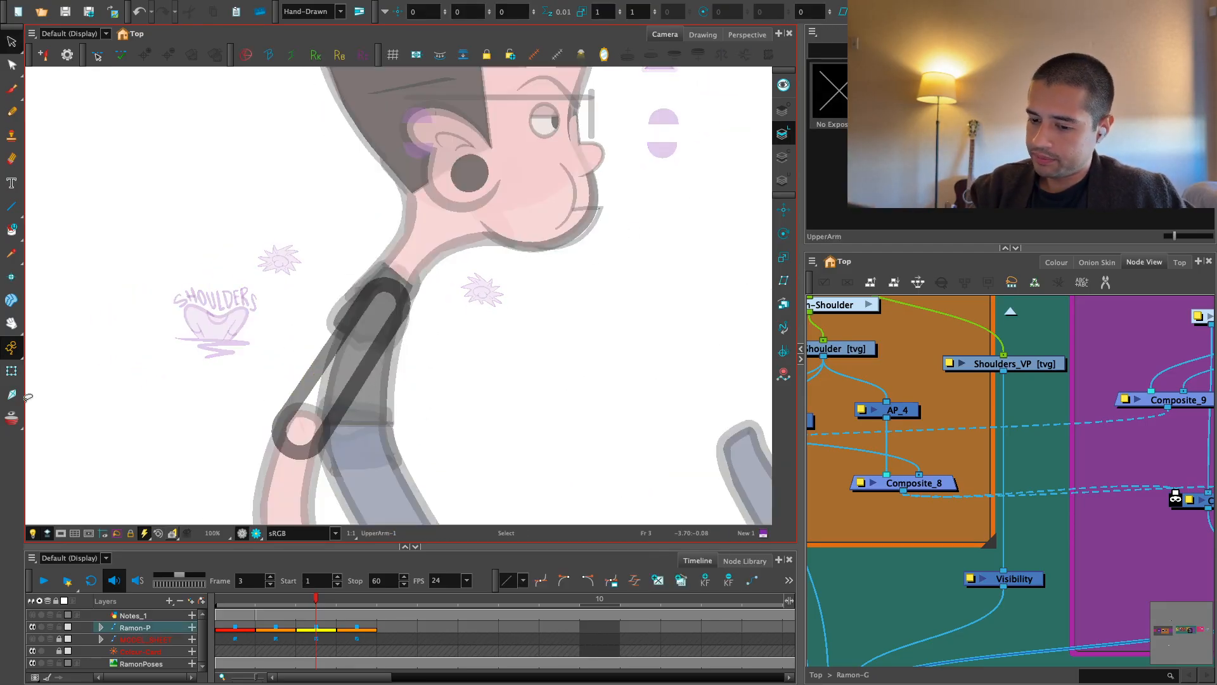
{"action": "left_click", "coordinate": [11, 370]}
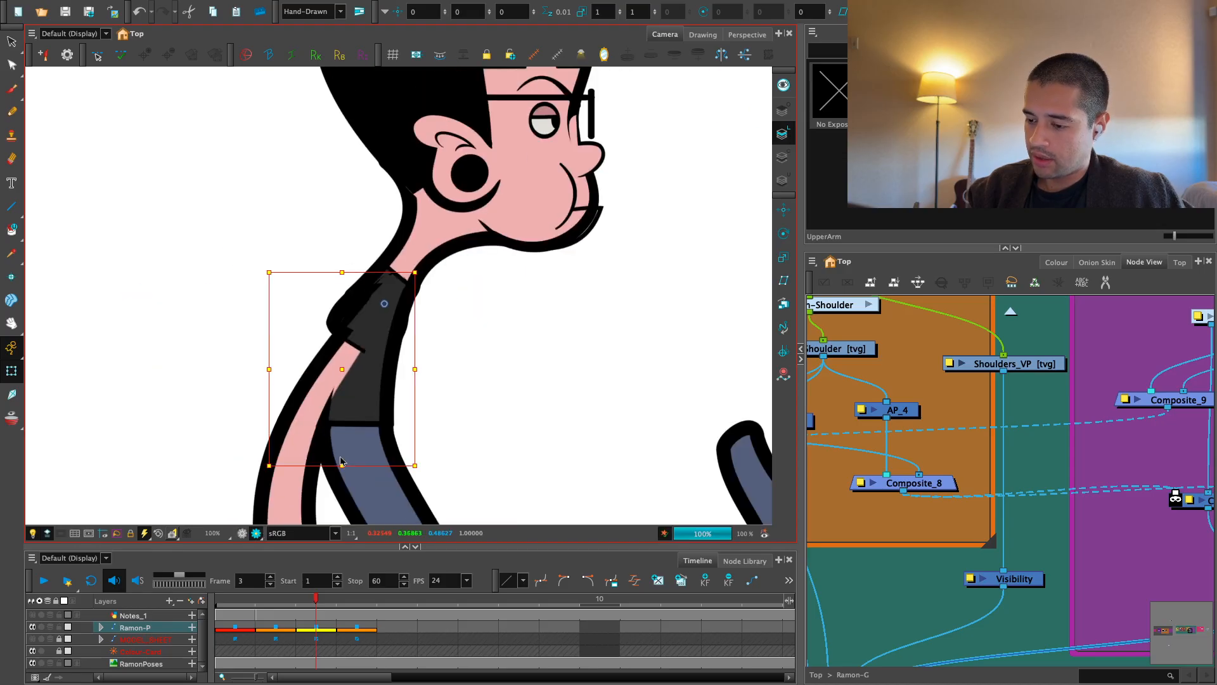
{"action": "key", "text": "2"}
{"action": "left_click", "coordinate": [242, 533]}
{"action": "key", "text": "2"}
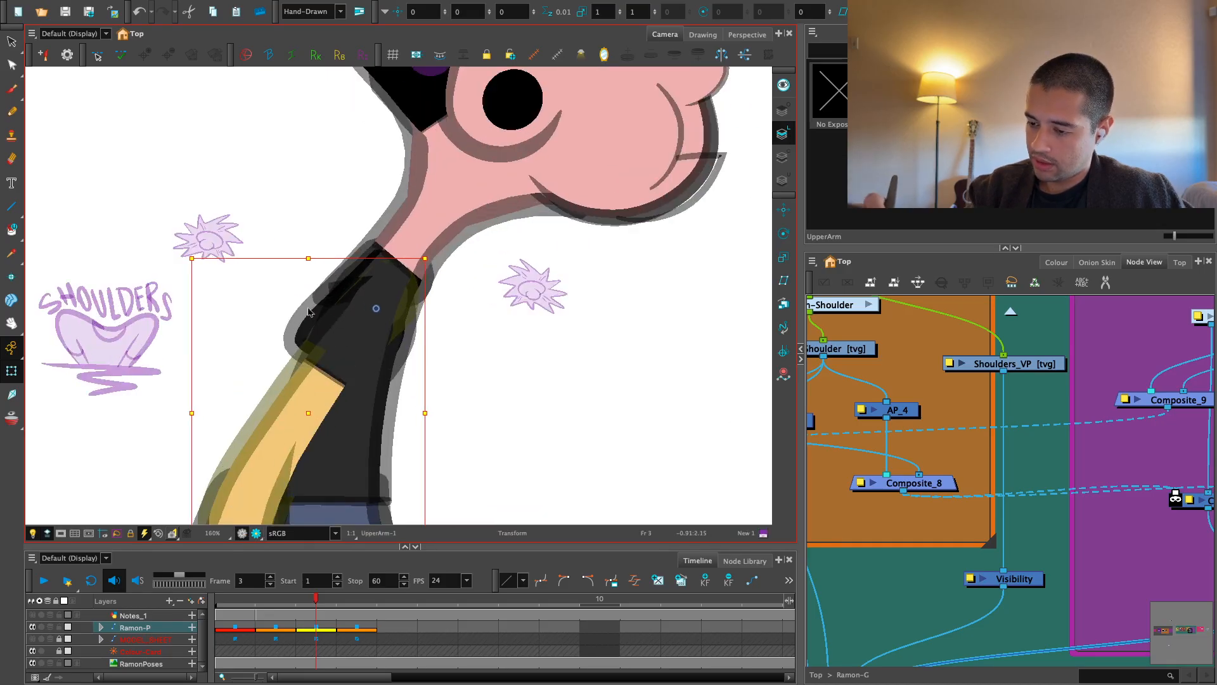
Try repositioning the arm pieces around the sleeve, and undo the moves
{"action": "left_click", "coordinate": [321, 294]}
{"action": "left_click_drag", "start_coordinate": [321, 294], "coordinate": [338, 265]}
{"action": "key", "text": "ctrl+z"}
{"action": "mouse_move", "coordinate": [358, 431]}
{"action": "left_mouse_down"}
{"action": "mouse_move", "coordinate": [470, 419]}
{"action": "mouse_move", "coordinate": [316, 424]}
{"action": "mouse_move", "coordinate": [385, 434]}
{"action": "mouse_move", "coordinate": [316, 428]}
{"action": "mouse_move", "coordinate": [388, 329]}
{"action": "left_mouse_up"}
{"action": "left_click", "coordinate": [336, 415]}
{"action": "key", "text": "ctrl+z"}
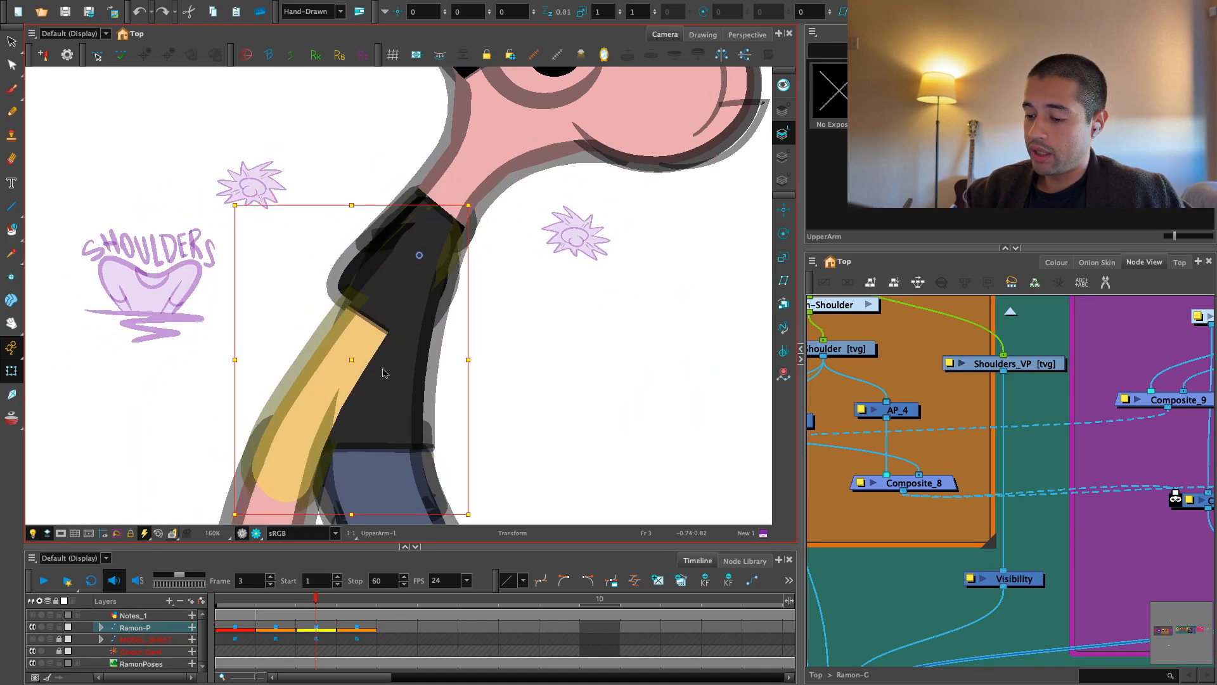
{"action": "left_click_drag", "start_coordinate": [329, 371], "coordinate": [443, 348]}
Check the UpperArm drawing's art layers, select its outline on the Line Art layer, and switch to the Overlay layer
{"action": "key", "text": "alt+s"}
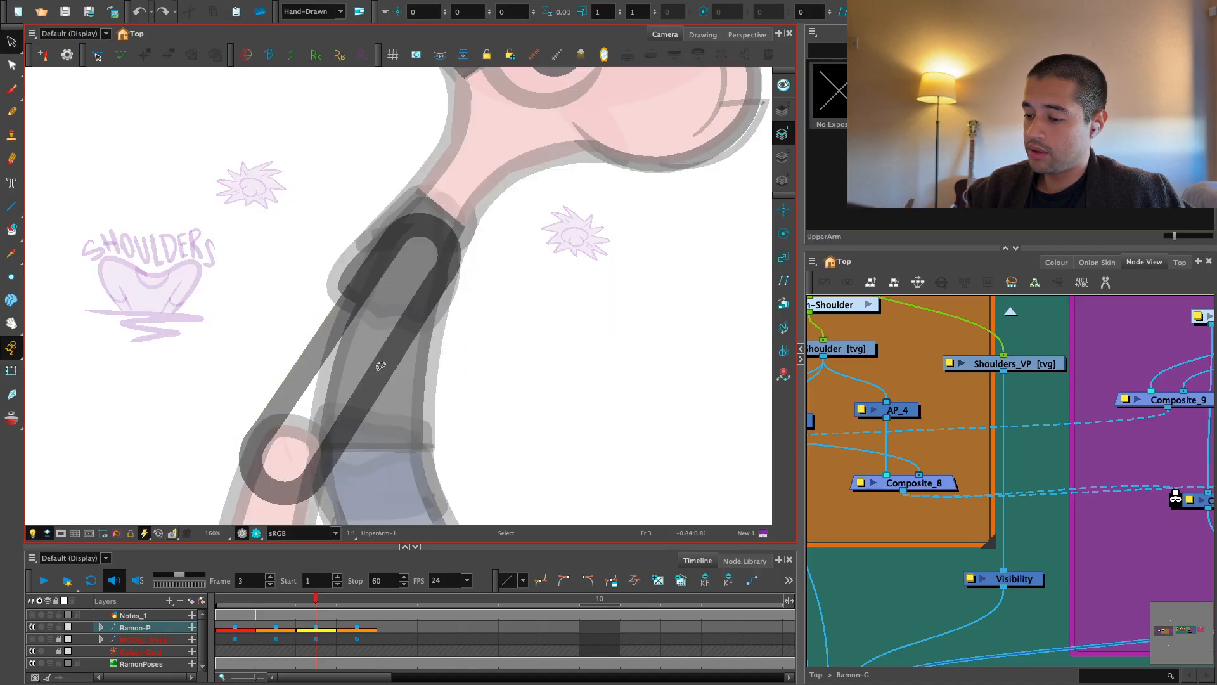
{"action": "left_click", "coordinate": [783, 110]}
{"action": "left_click", "coordinate": [784, 134]}
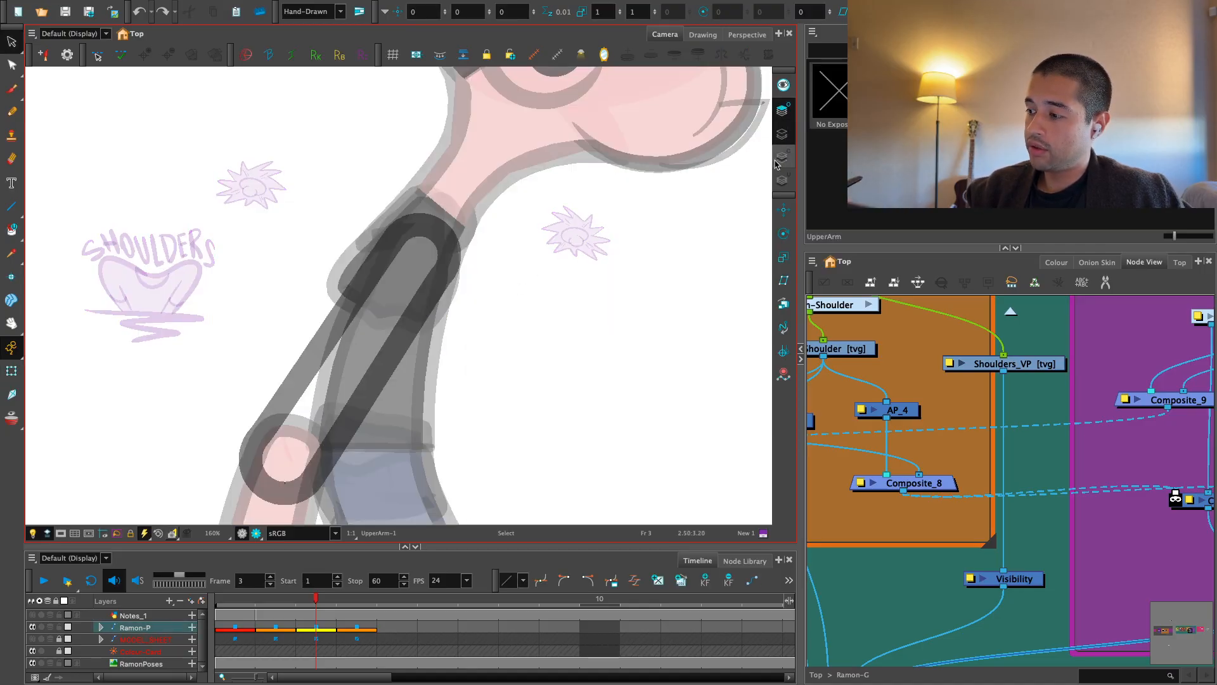
{"action": "key", "text": "1"}
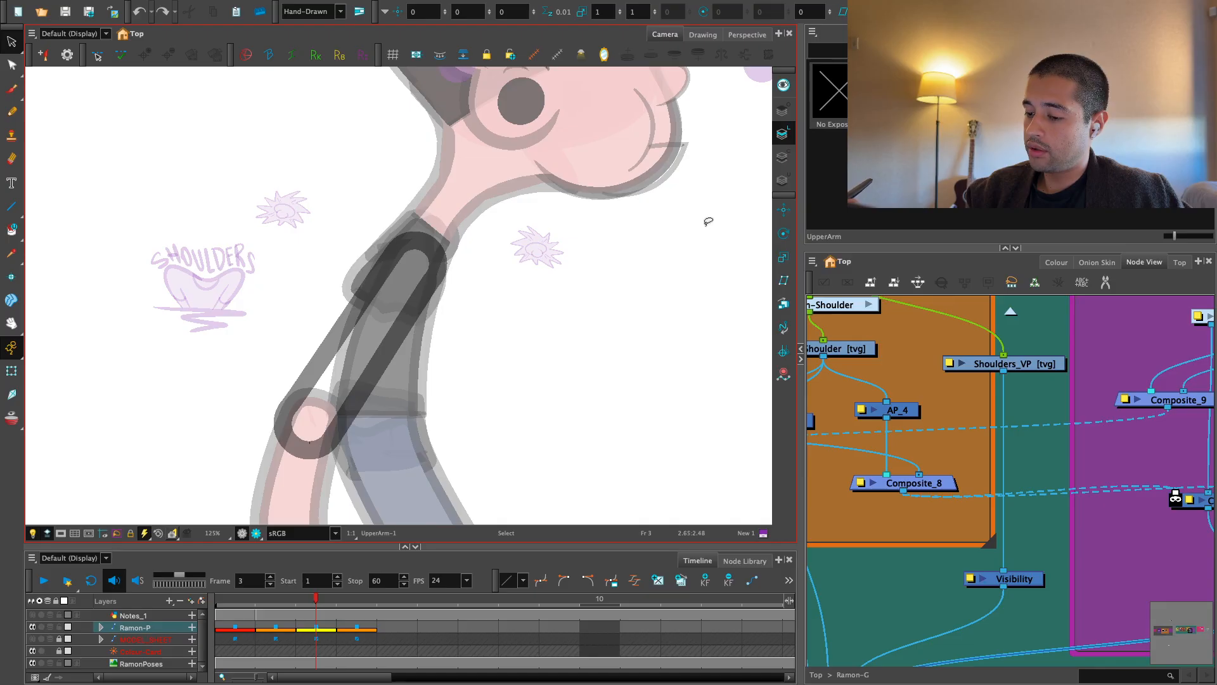
{"action": "left_click", "coordinate": [393, 376]}
{"action": "left_click", "coordinate": [784, 112]}
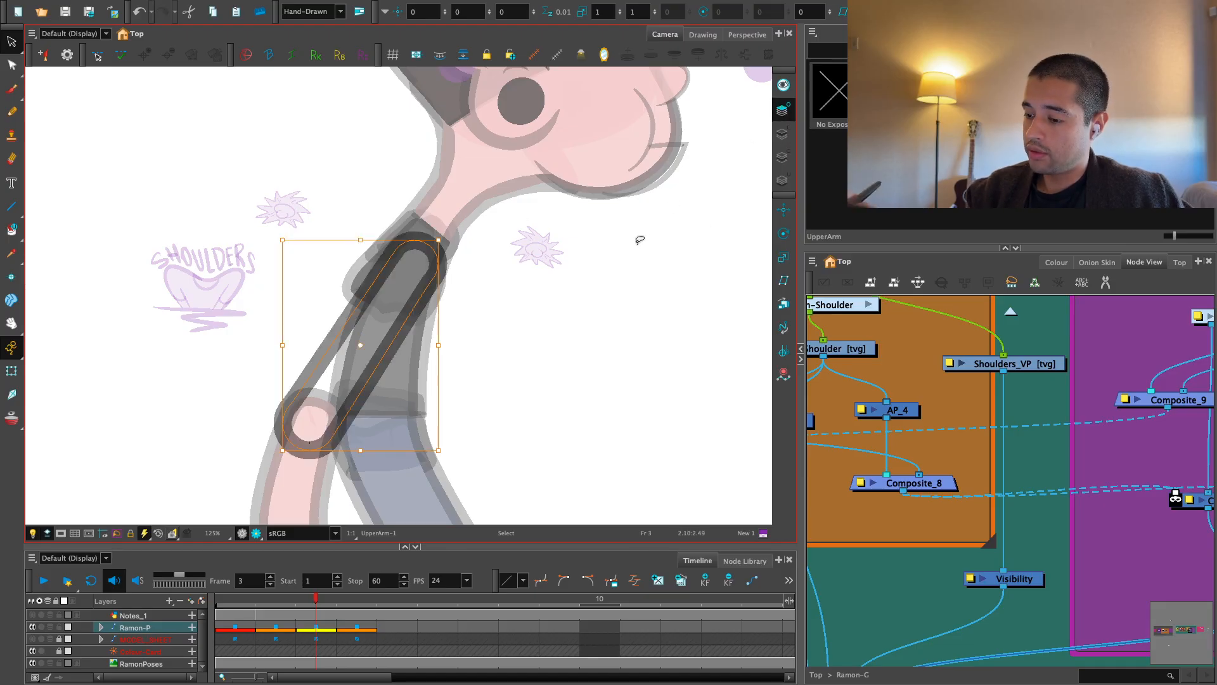
Open the Arm_G group's node network at the UpperArm drawing and move its LA_4 node slightly aside
{"action": "left_click", "coordinate": [11, 371]}
{"action": "left_click", "coordinate": [512, 349]}
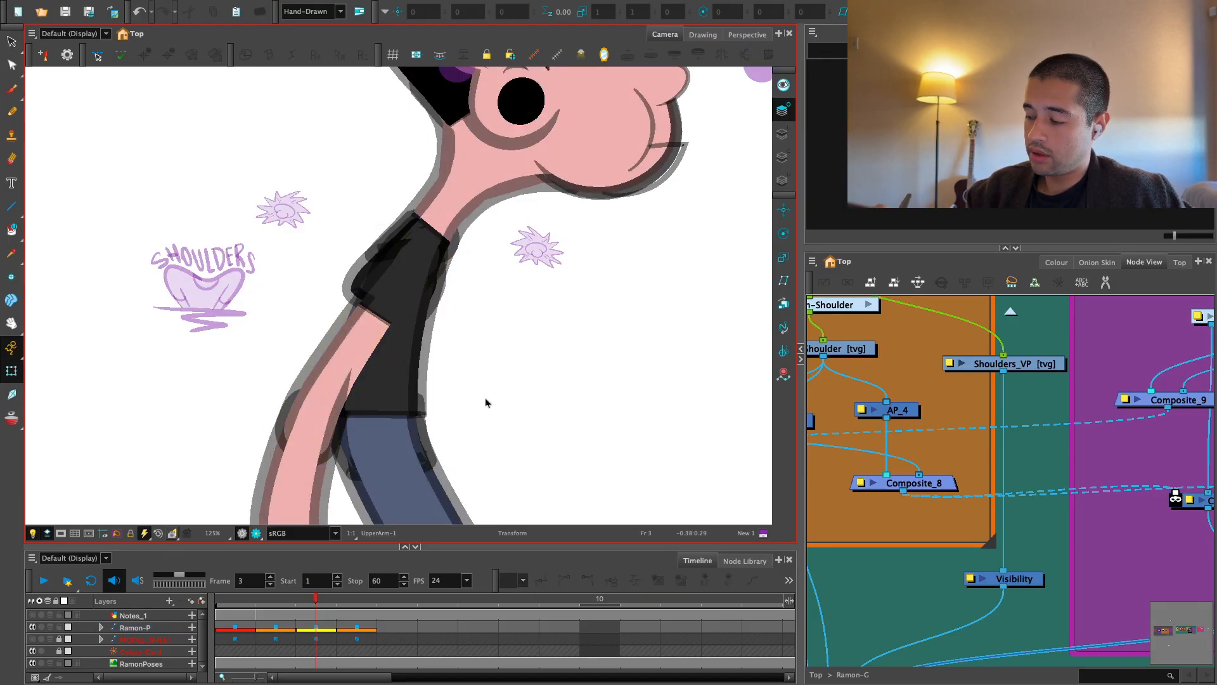
{"action": "left_click", "coordinate": [1105, 520]}
{"action": "scroll", "coordinate": [1105, 520], "scroll_direction": "down", "scroll_amount": 2}
{"action": "left_click", "coordinate": [376, 331]}
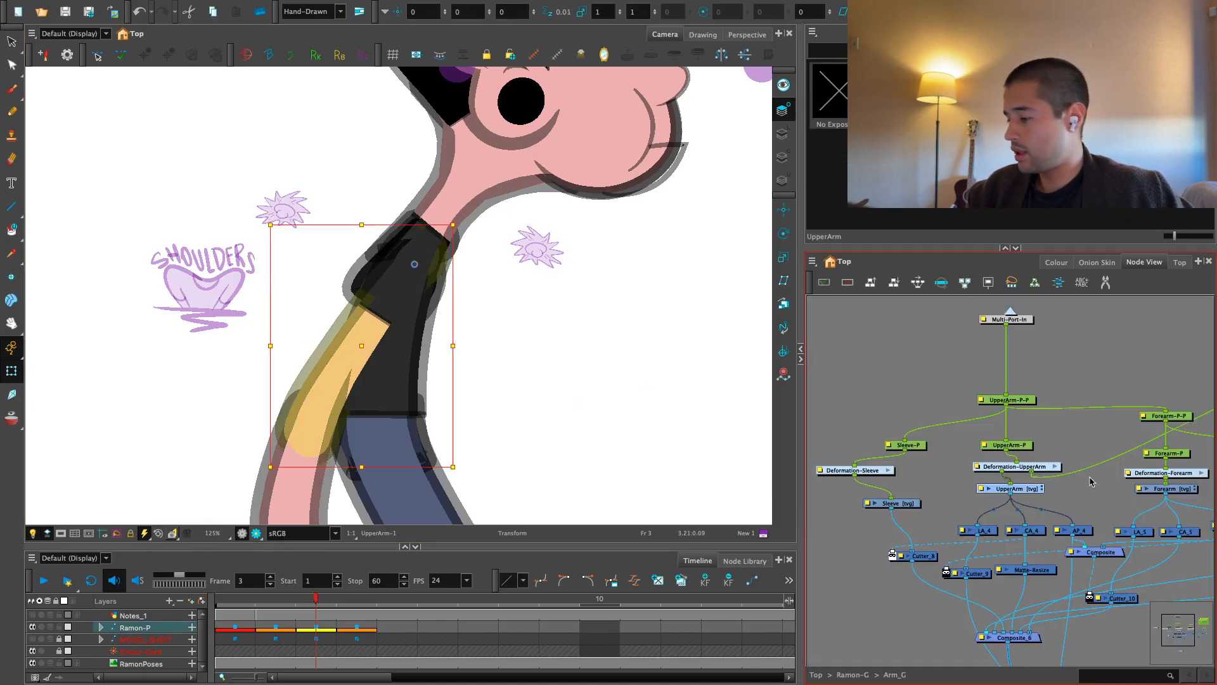
{"action": "scroll", "coordinate": [1070, 531], "scroll_direction": "up", "scroll_amount": 5}
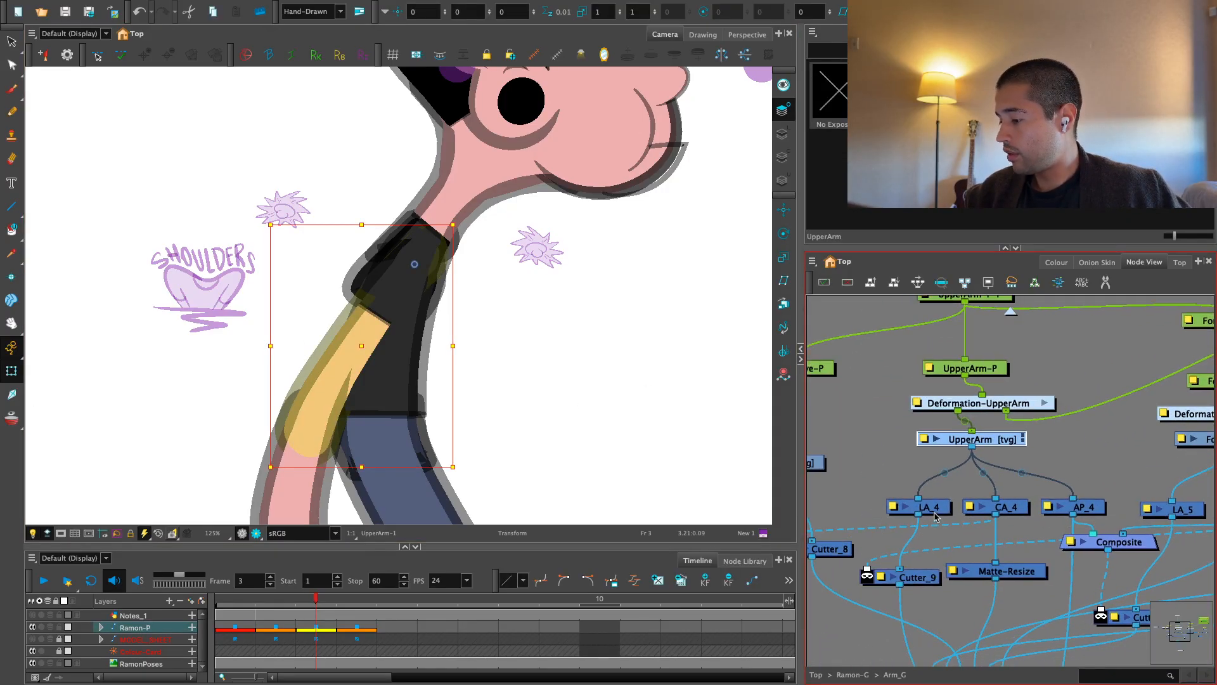
{"action": "left_click_drag", "start_coordinate": [934, 512], "coordinate": [916, 512]}
{"action": "scroll", "coordinate": [1079, 505], "scroll_direction": "down", "scroll_amount": 2}
{"action": "left_click_drag", "start_coordinate": [1080, 505], "coordinate": [1015, 504]}
{"action": "mouse_move", "coordinate": [302, 600]}
{"action": "left_mouse_down"}
{"action": "mouse_move", "coordinate": [242, 615]}
{"action": "mouse_move", "coordinate": [316, 616]}
{"action": "left_mouse_up"}
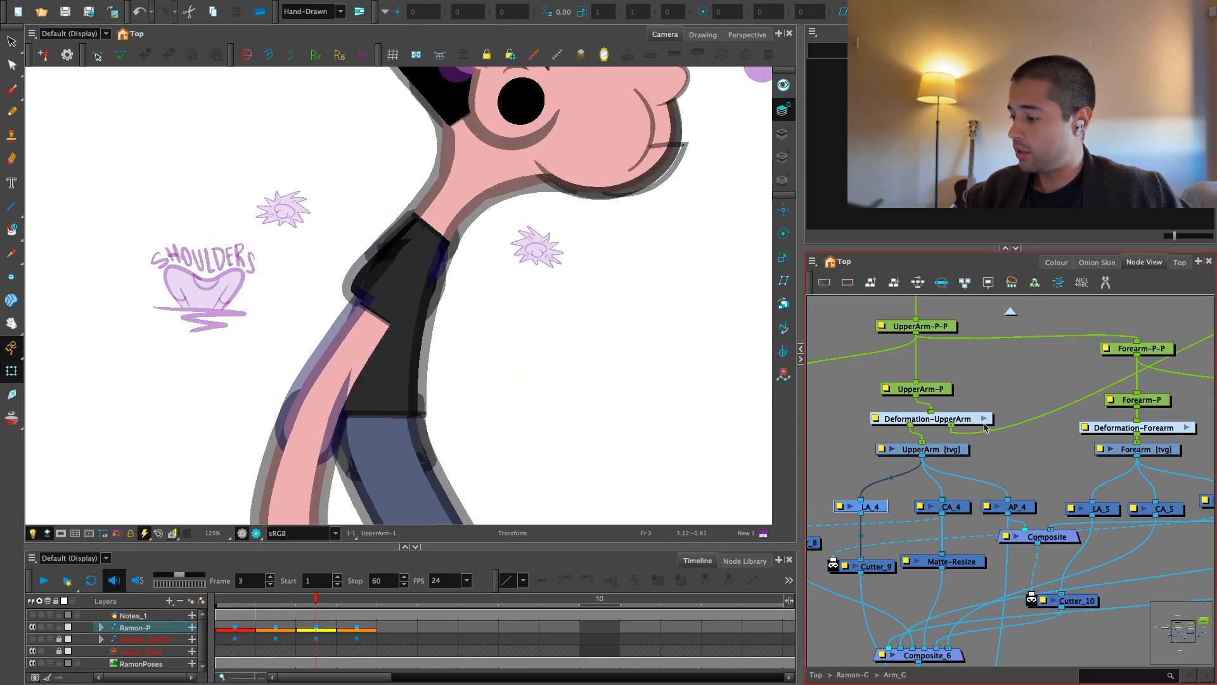
Add an Overlay-Layer node, feed it from the UpperArm drawing, and connect its output to the Arm_G group's Multi-Port-Out
{"action": "scroll", "coordinate": [1040, 463], "scroll_direction": "up", "scroll_amount": 2}
{"action": "key", "text": "Return"}
{"action": "type", "text": "over"}
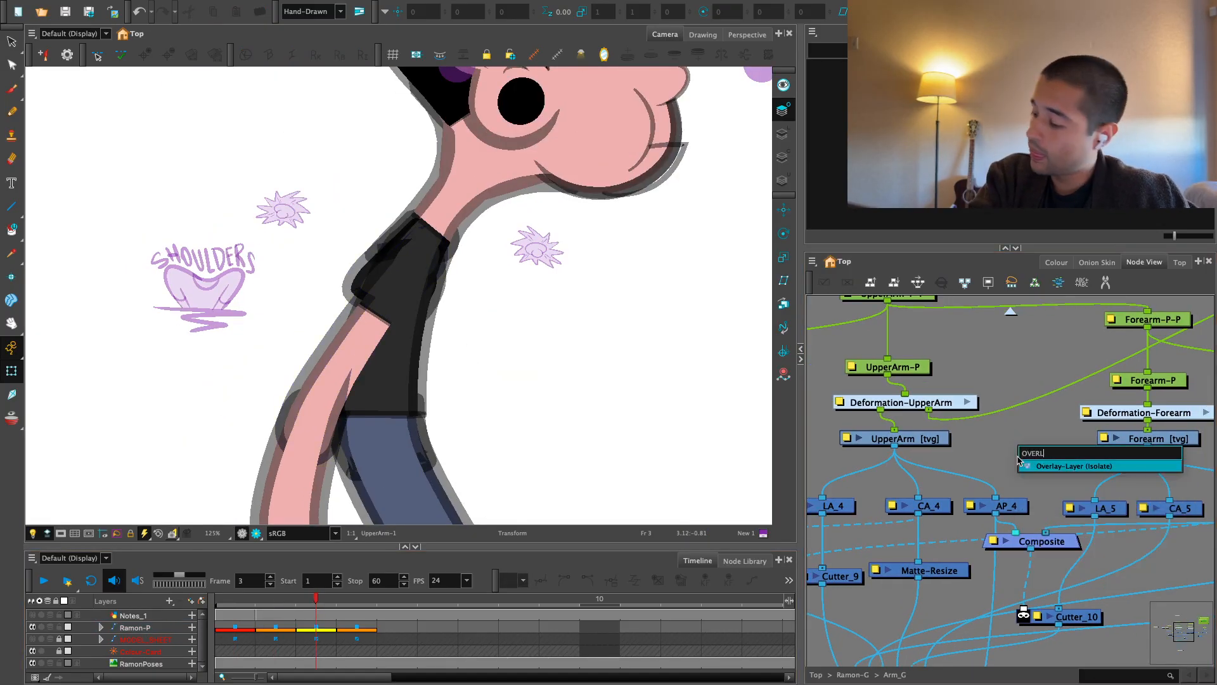
{"action": "key", "text": "Return"}
{"action": "left_click_drag", "start_coordinate": [1075, 446], "coordinate": [895, 446]}
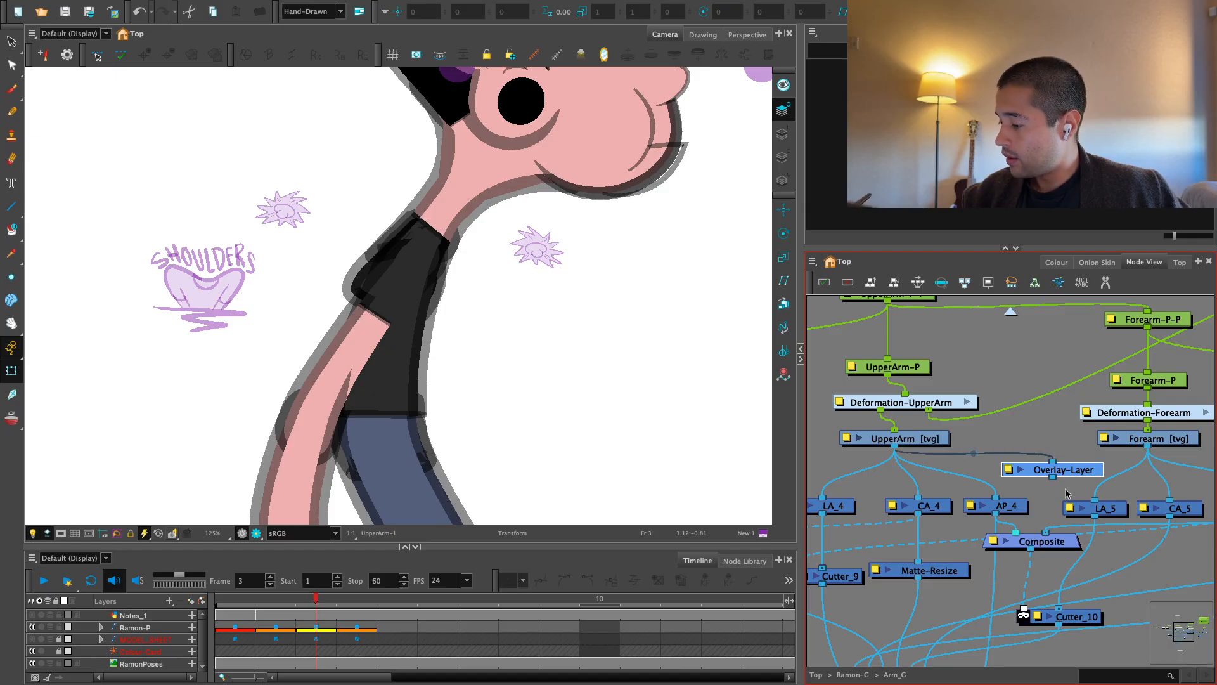
{"action": "scroll", "coordinate": [1062, 485], "scroll_direction": "down", "scroll_amount": 3}
{"action": "left_click_drag", "start_coordinate": [1056, 398], "coordinate": [1047, 648]}
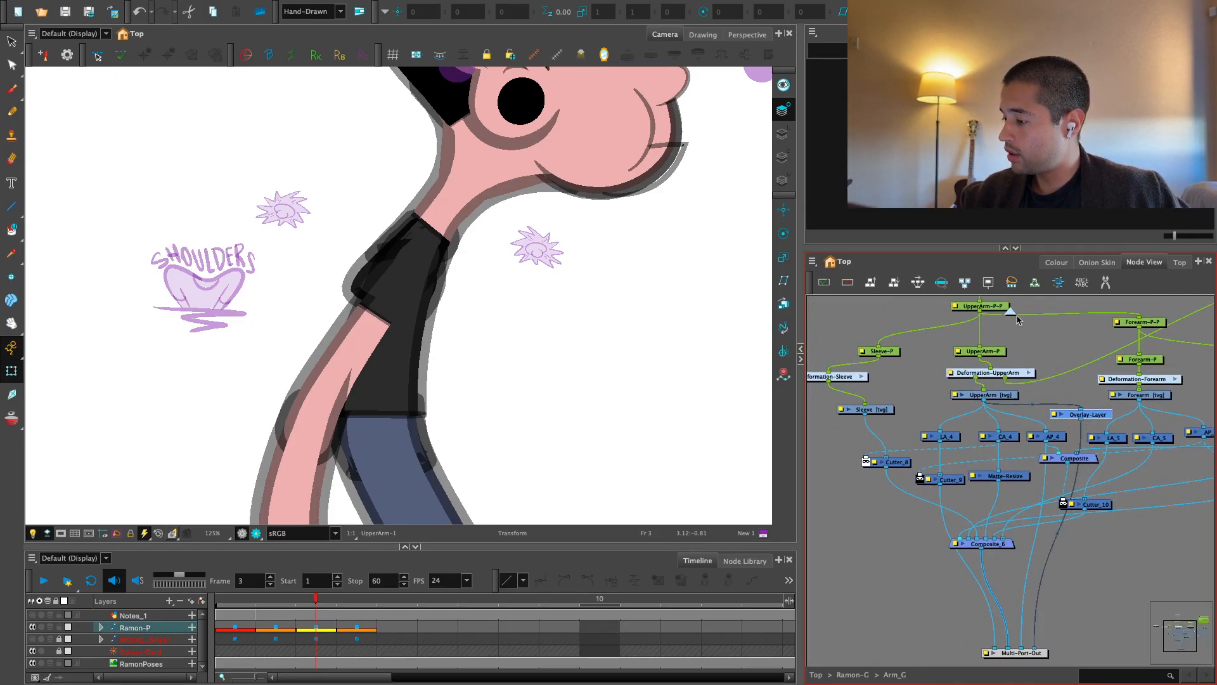
Return to the Ramon-G network and connect Arm_G's new overlay output to Composite_7
{"action": "left_click", "coordinate": [1010, 313]}
{"action": "left_click_drag", "start_coordinate": [1121, 568], "coordinate": [1067, 443]}
{"action": "scroll", "coordinate": [995, 400], "scroll_direction": "down", "scroll_amount": 1}
{"action": "left_click_drag", "start_coordinate": [998, 386], "coordinate": [967, 578]}
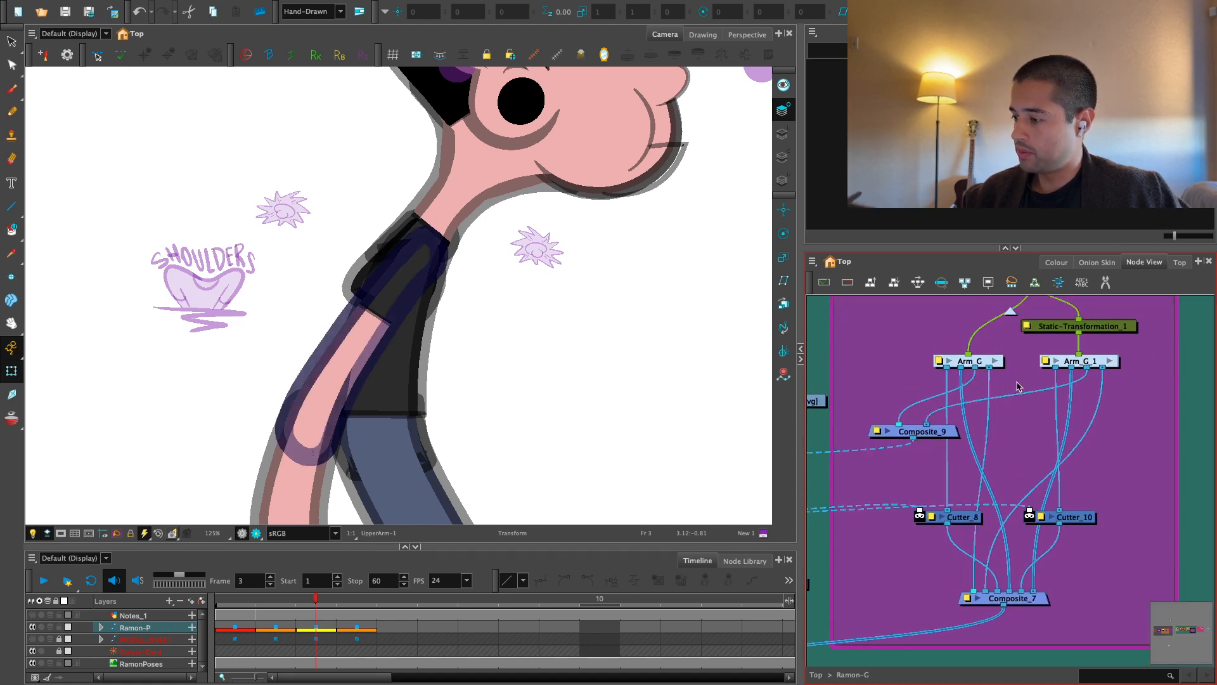
Cut the rounded shoulder and elbow ends off the upper arm's overlay outline and delete them
{"action": "key", "text": "2"}
{"action": "left_click_drag", "start_coordinate": [1018, 387], "coordinate": [1039, 420]}
{"action": "key", "text": "alt+s"}
{"action": "key", "text": "2"}
{"action": "mouse_move", "coordinate": [311, 438]}
{"action": "left_mouse_down"}
{"action": "mouse_move", "coordinate": [331, 416]}
{"action": "mouse_move", "coordinate": [374, 454]}
{"action": "left_mouse_up"}
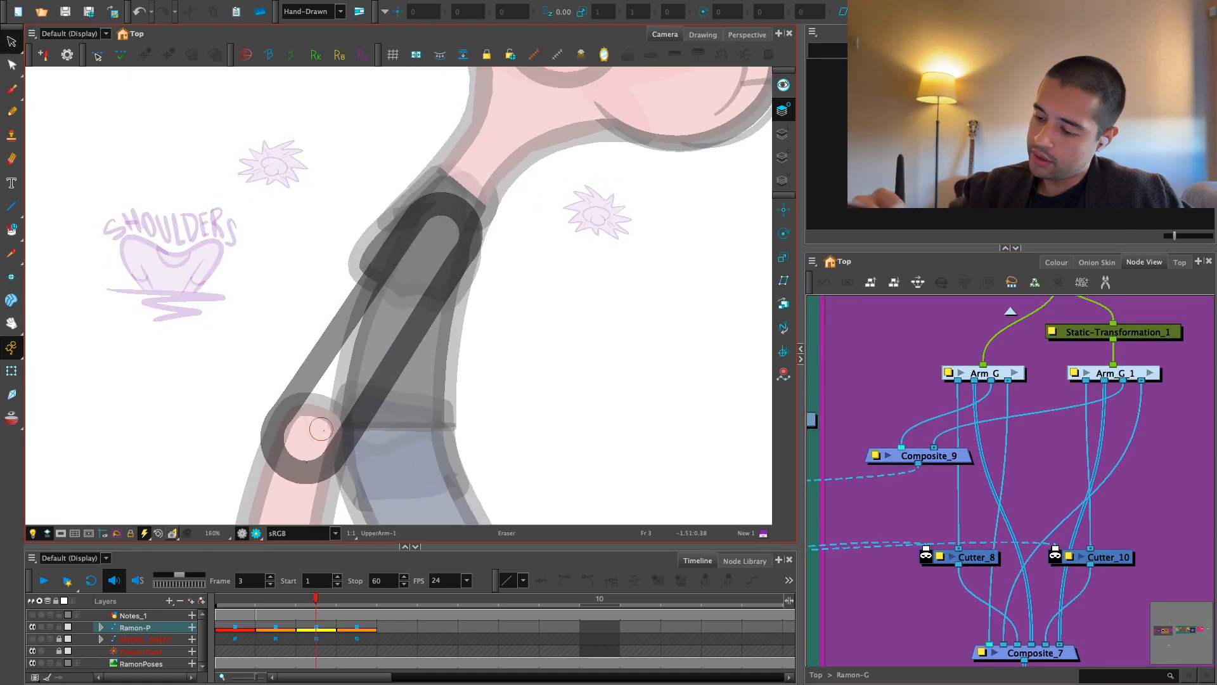
{"action": "left_click_drag", "start_coordinate": [376, 216], "coordinate": [481, 292]}
{"action": "left_click", "coordinate": [469, 241]}
{"action": "key", "text": "Delete"}
{"action": "left_click", "coordinate": [329, 466]}
{"action": "key", "text": "Delete"}
Check the trimmed upper arm outline against the whole side pose in the render view
{"action": "key", "text": "shift+t"}
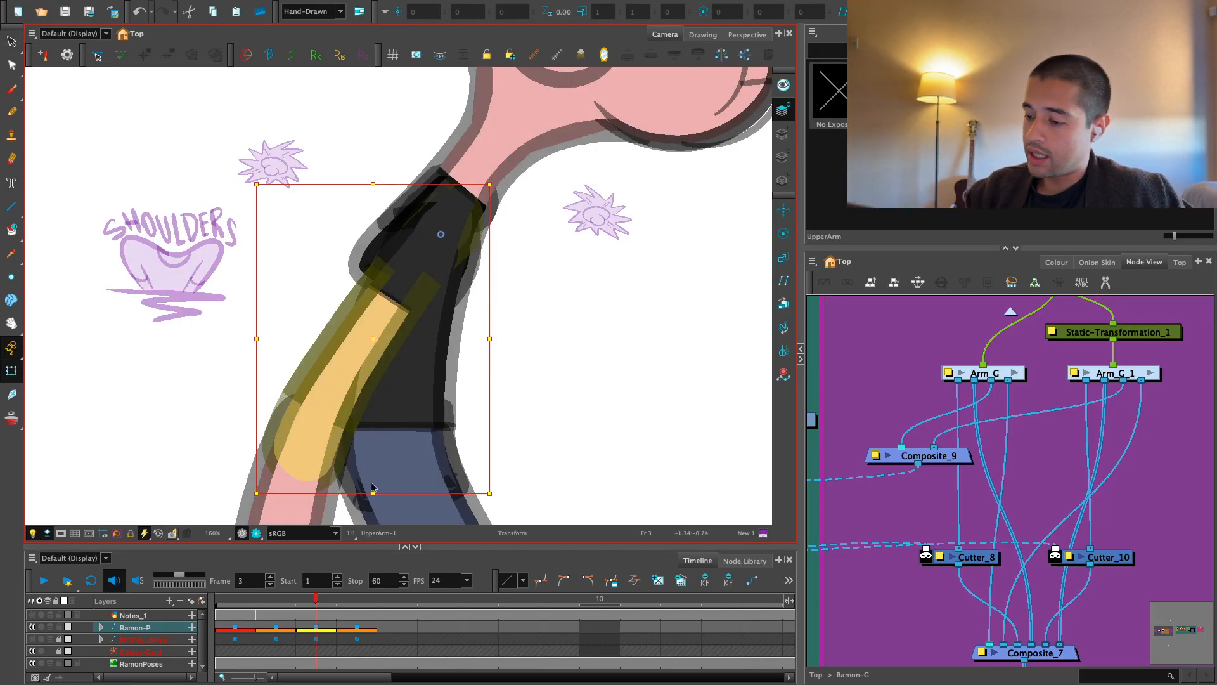
{"action": "key", "text": "1"}
{"action": "left_click", "coordinate": [679, 378]}
{"action": "left_click", "coordinate": [256, 533]}
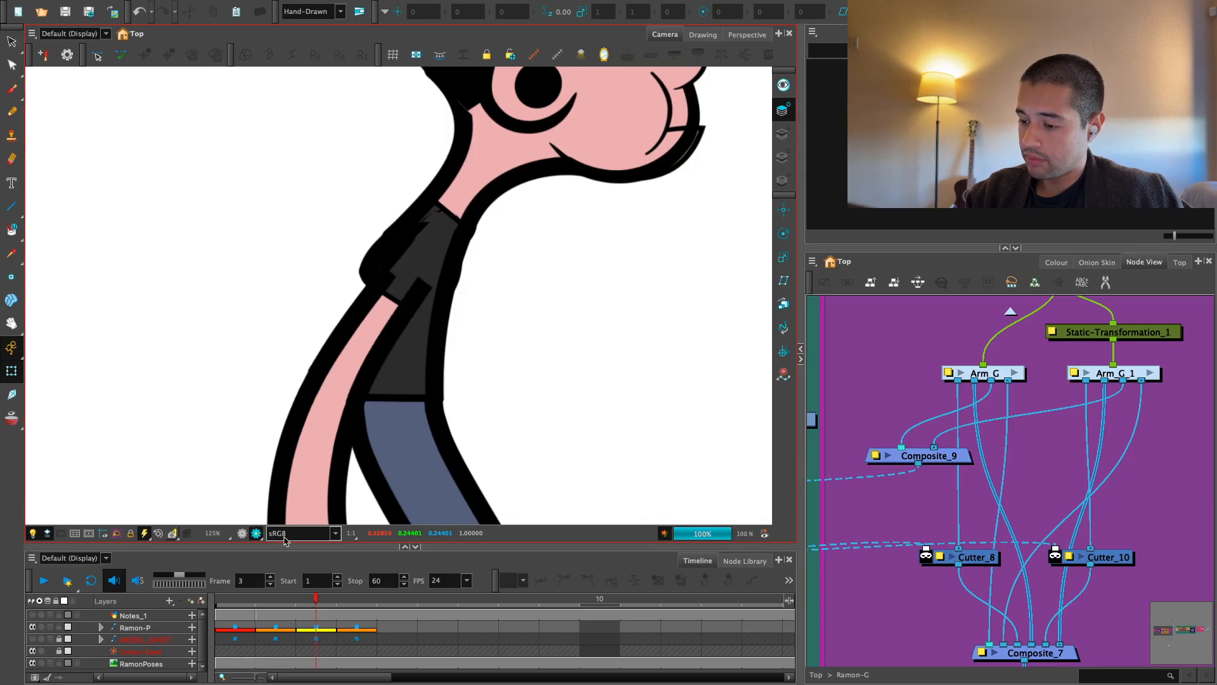
{"action": "key", "text": "1"}
{"action": "key", "text": "1"}
{"action": "key", "text": "1"}
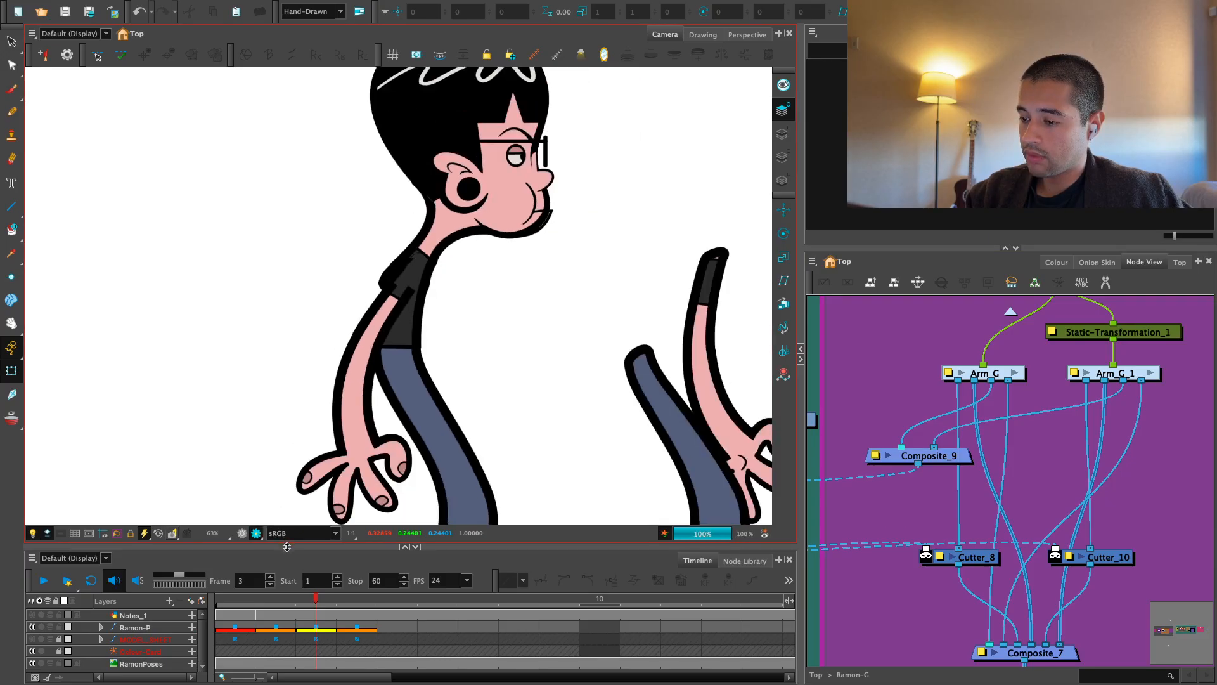
Compare the cut ends of the upper arm lines at the sleeve in the OpenGL and render views
{"action": "key", "text": "2"}
{"action": "key", "text": "2"}
{"action": "key", "text": "2"}
{"action": "key", "text": "2"}
{"action": "key", "text": "2"}
{"action": "key", "text": "2"}
{"action": "key", "text": "2"}
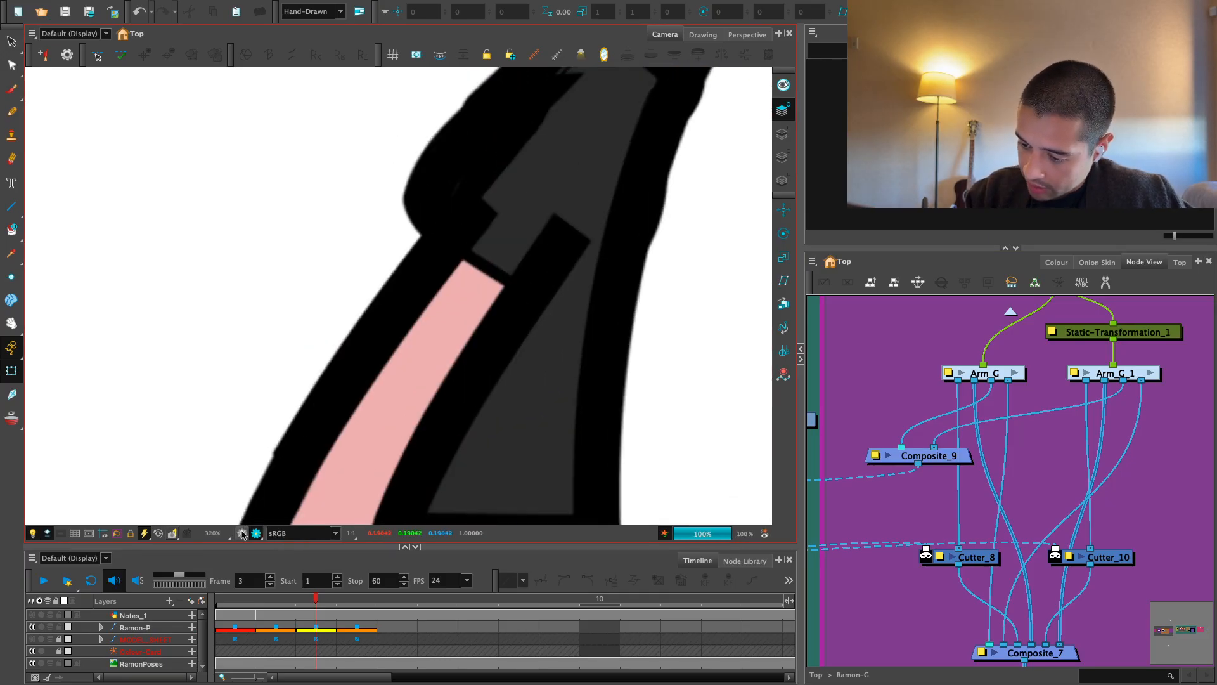
{"action": "left_click", "coordinate": [242, 533]}
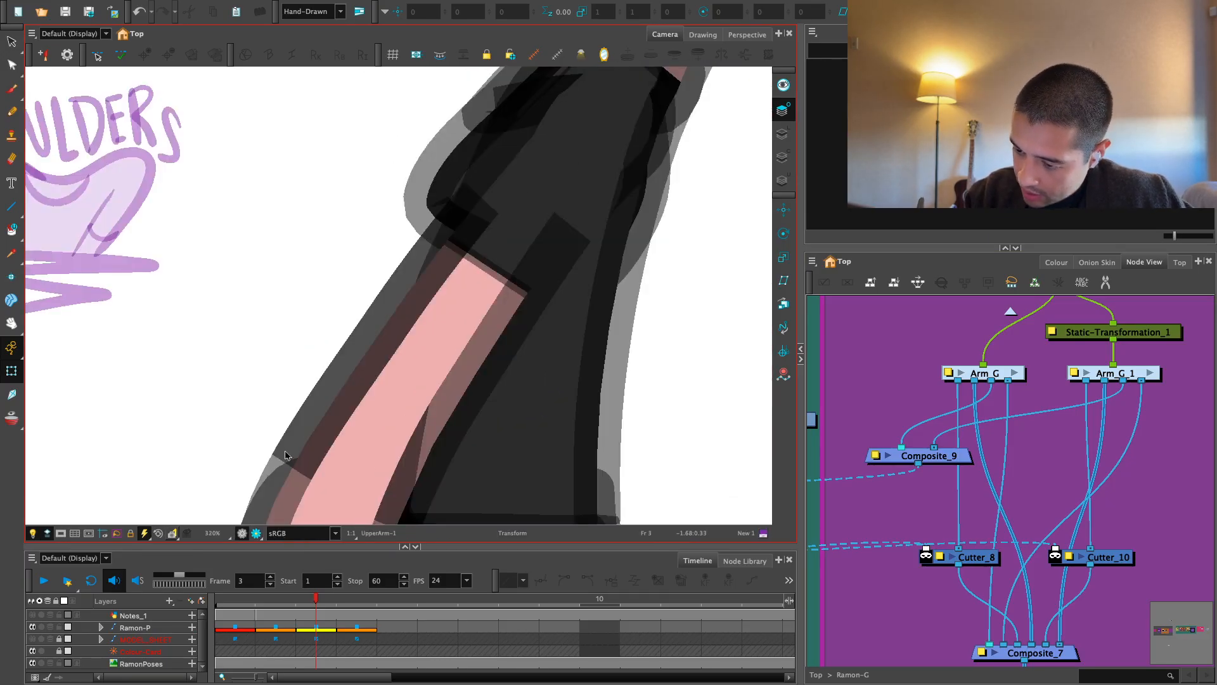
{"action": "left_click", "coordinate": [257, 534]}
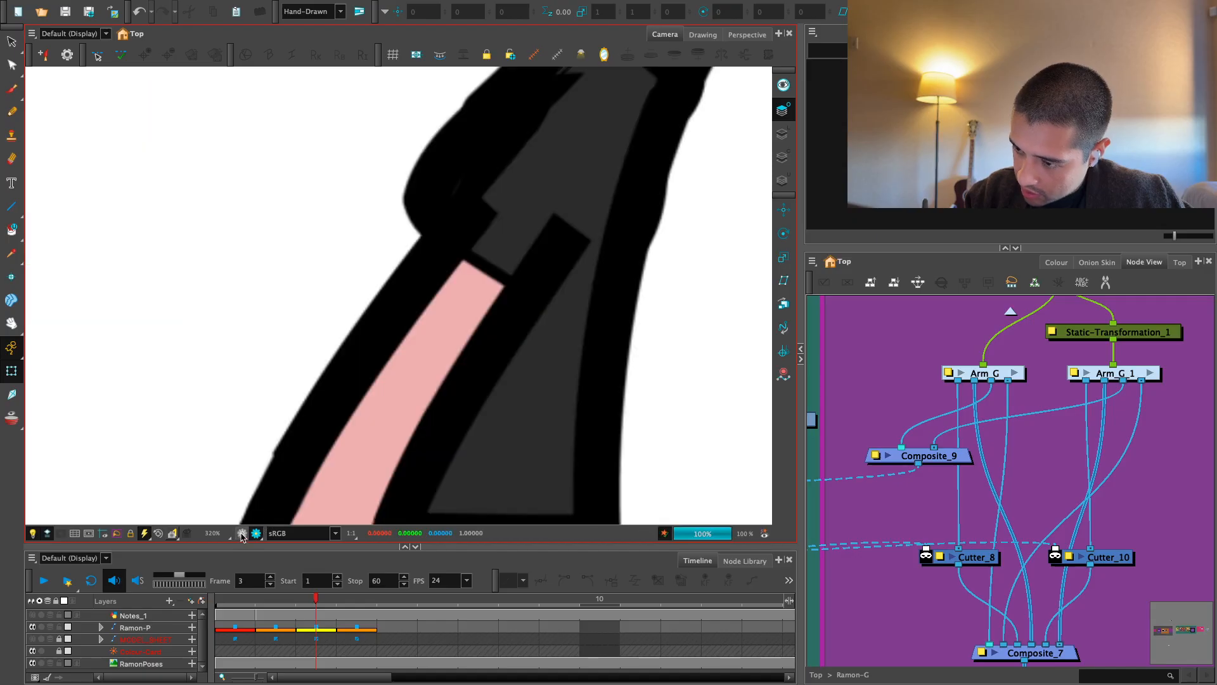
{"action": "key", "text": "1"}
{"action": "key", "text": "1"}
{"action": "key", "text": "1"}
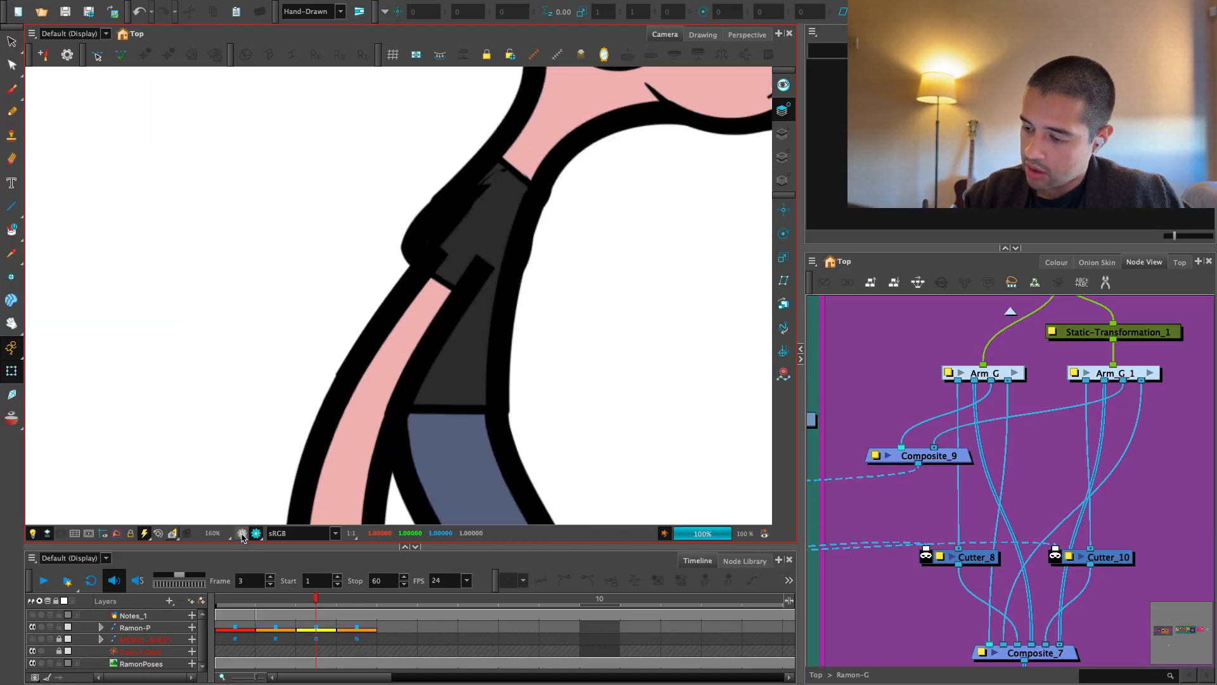
{"action": "left_click", "coordinate": [241, 534]}
{"action": "left_click", "coordinate": [257, 534]}
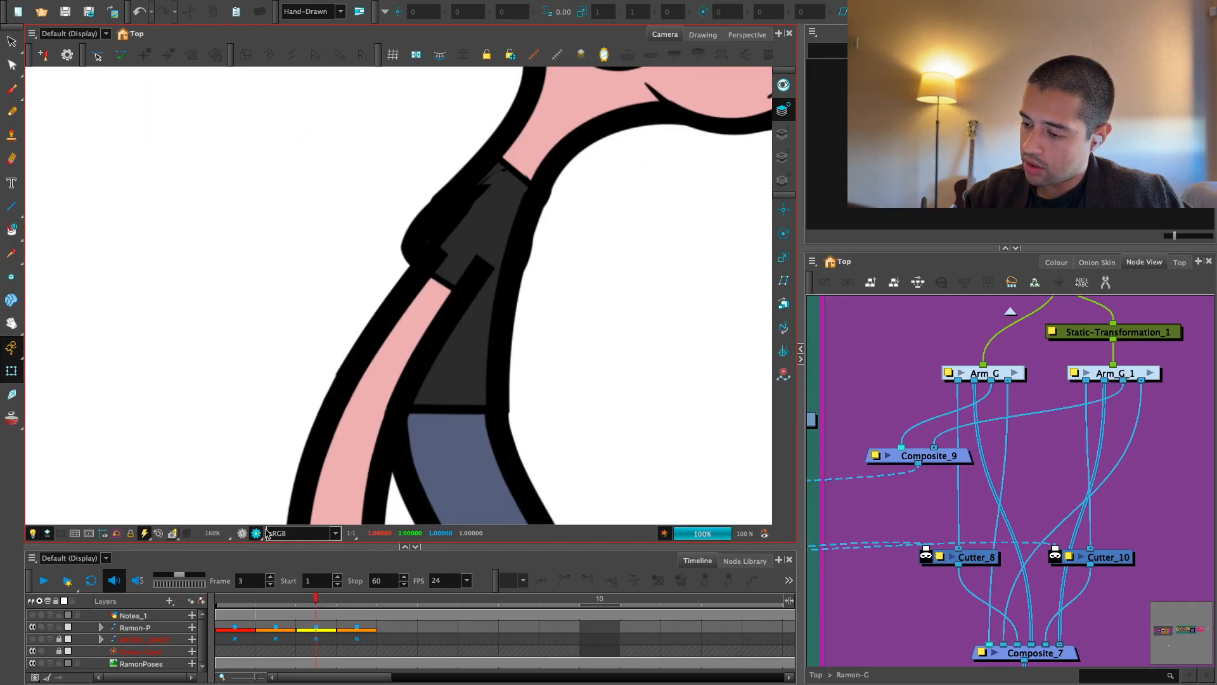
Select the upper arm's overlay lines and examine their pencil properties
{"action": "key", "text": "alt+s"}
{"action": "left_click", "coordinate": [383, 411]}
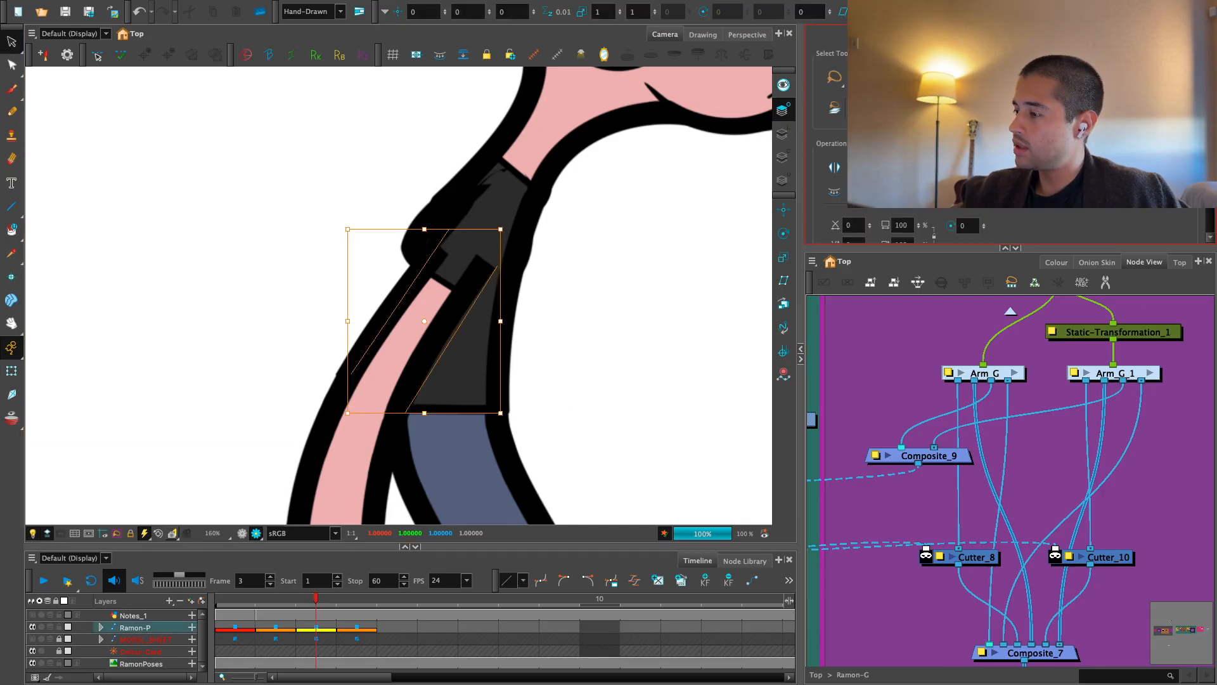
{"action": "scroll", "coordinate": [831, 158], "scroll_direction": "down", "scroll_amount": 3}
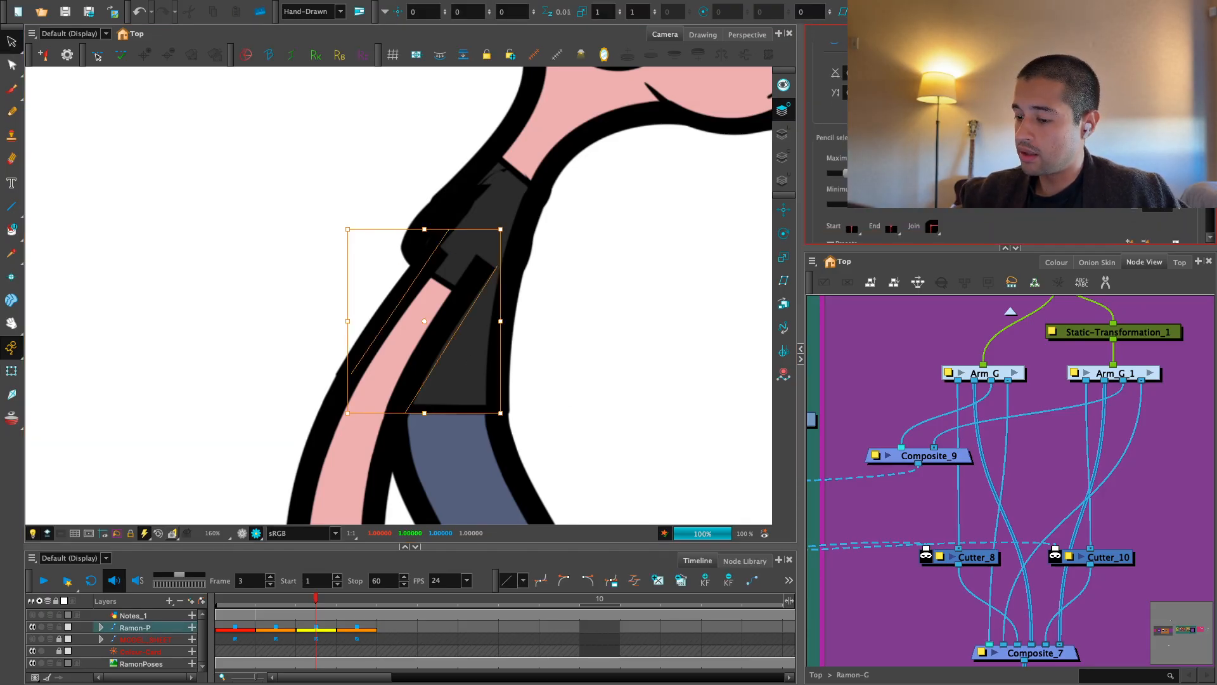
{"action": "left_click", "coordinate": [851, 372]}
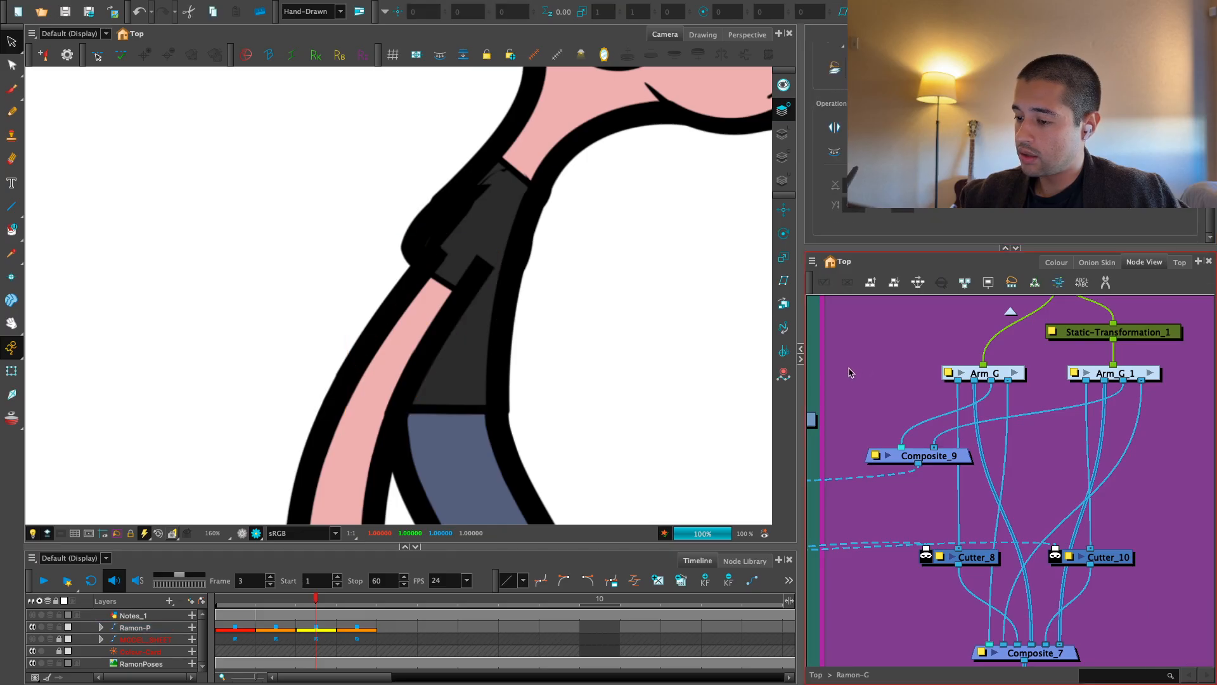
{"action": "key", "text": "1"}
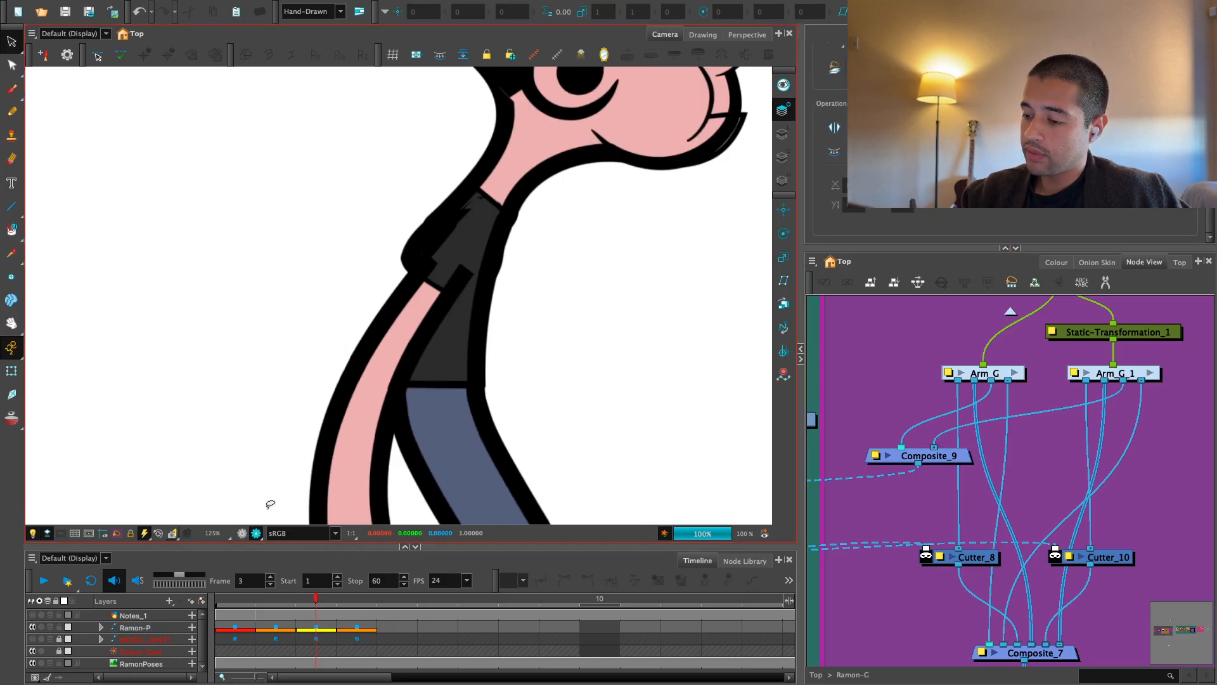
Switch back to the OpenGL view and isolate the UpperArm drawing's Overlay layer for contour editing
{"action": "left_click", "coordinate": [242, 533]}
{"action": "key", "text": "2"}
{"action": "key", "text": "2"}
{"action": "key", "text": "2"}
{"action": "left_click_drag", "start_coordinate": [454, 399], "coordinate": [375, 398]}
{"action": "key", "text": "2"}
{"action": "key", "text": "alt+q"}
{"action": "key", "text": "2"}
{"action": "key", "text": "space"}
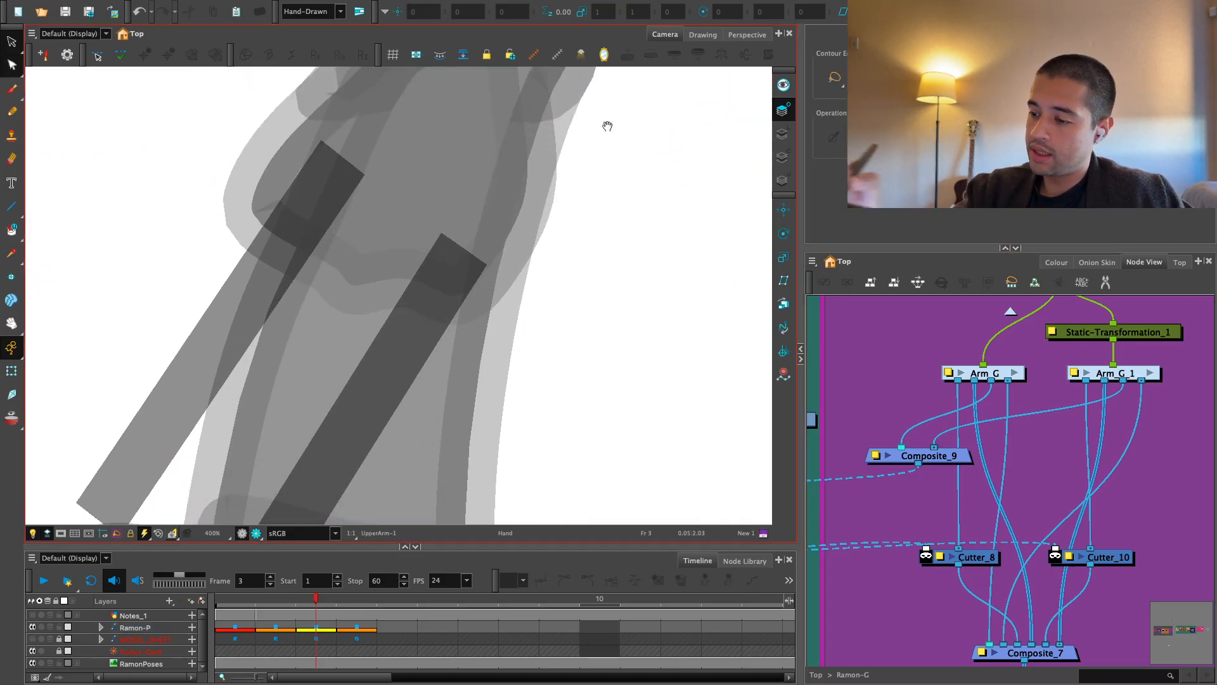
{"action": "key", "text": "2"}
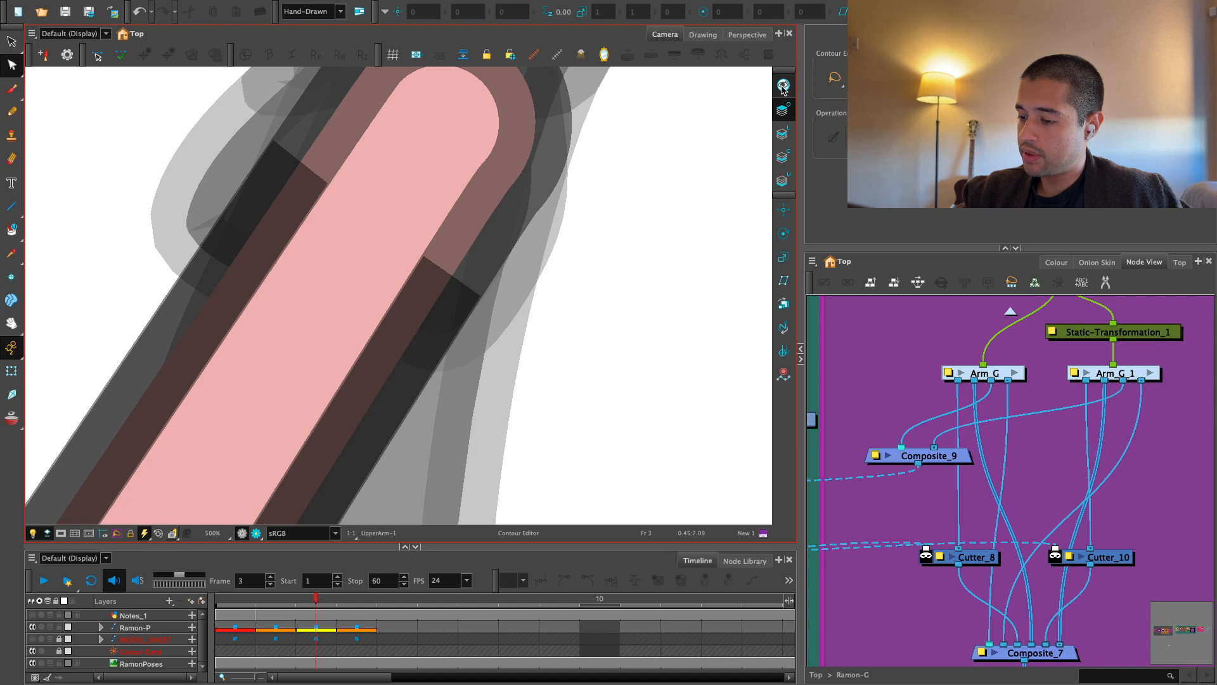
{"action": "left_click", "coordinate": [783, 89]}
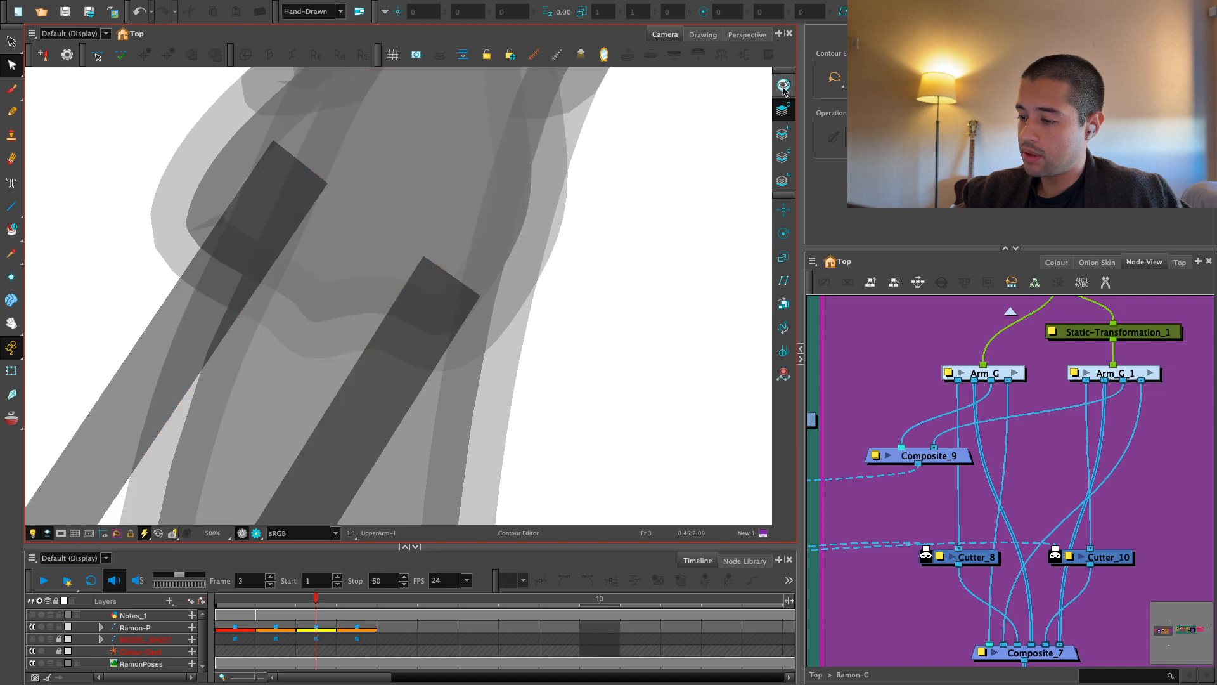
Stretch the square upper end of the body-side overlay line into a long rounded tip with the Pencil Editor
{"action": "key", "text": "2"}
{"action": "key", "text": "2"}
{"action": "left_click_drag", "start_coordinate": [543, 221], "coordinate": [497, 275]}
{"action": "left_click", "coordinate": [18, 70]}
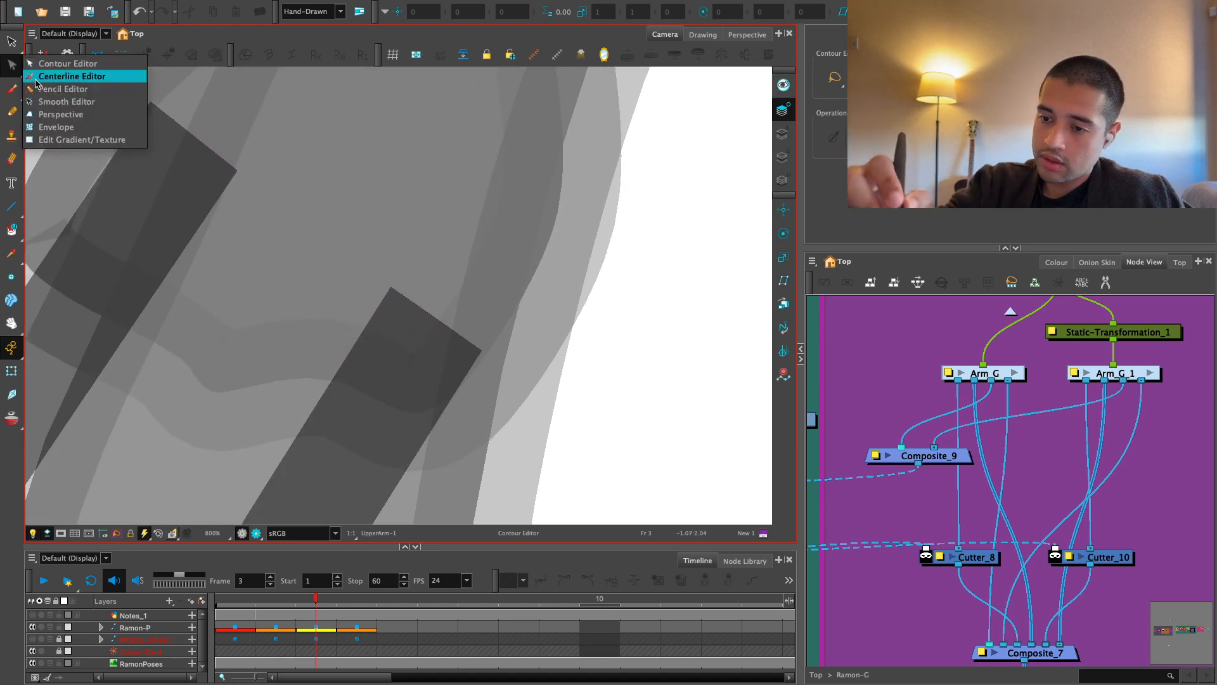
{"action": "left_click", "coordinate": [57, 90]}
{"action": "key", "text": "2"}
{"action": "left_click", "coordinate": [482, 341]}
{"action": "left_click_drag", "start_coordinate": [483, 338], "coordinate": [492, 325]}
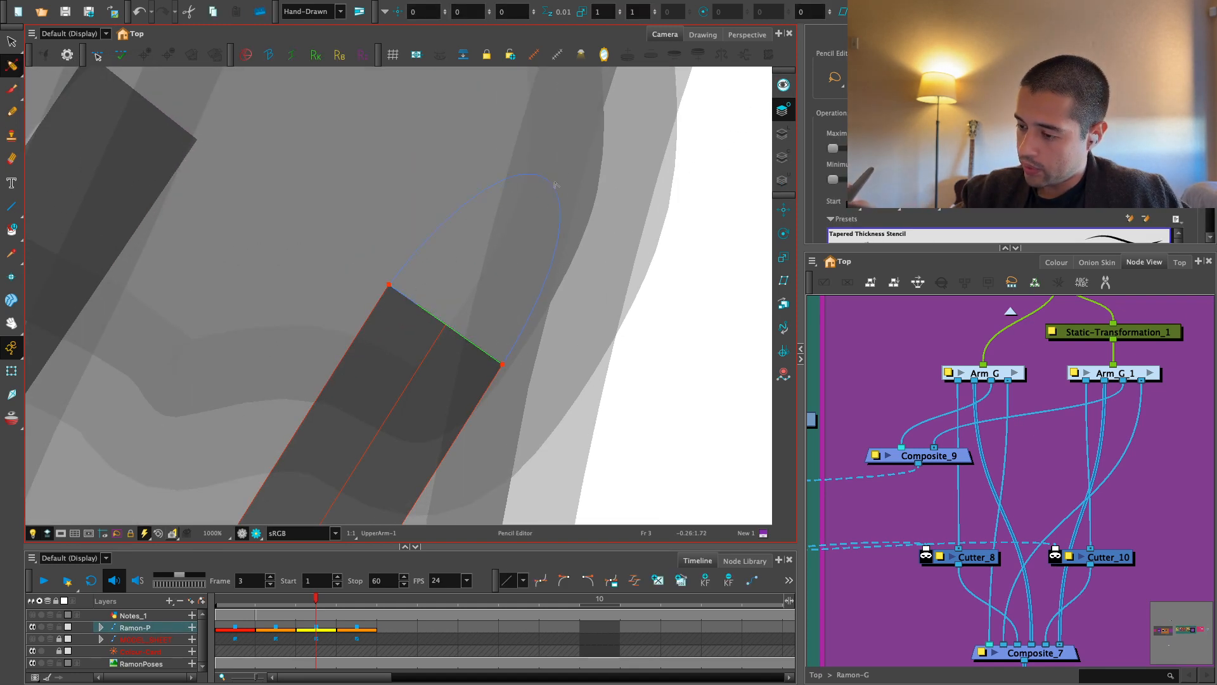
{"action": "left_click_drag", "start_coordinate": [589, 119], "coordinate": [590, 117]}
{"action": "key", "text": "1"}
{"action": "key", "text": "Escape"}
Check the rounded tip of the body-side arm line against the shirt in the render view
{"action": "key", "text": "1"}
{"action": "key", "text": "1"}
{"action": "left_click", "coordinate": [256, 533]}
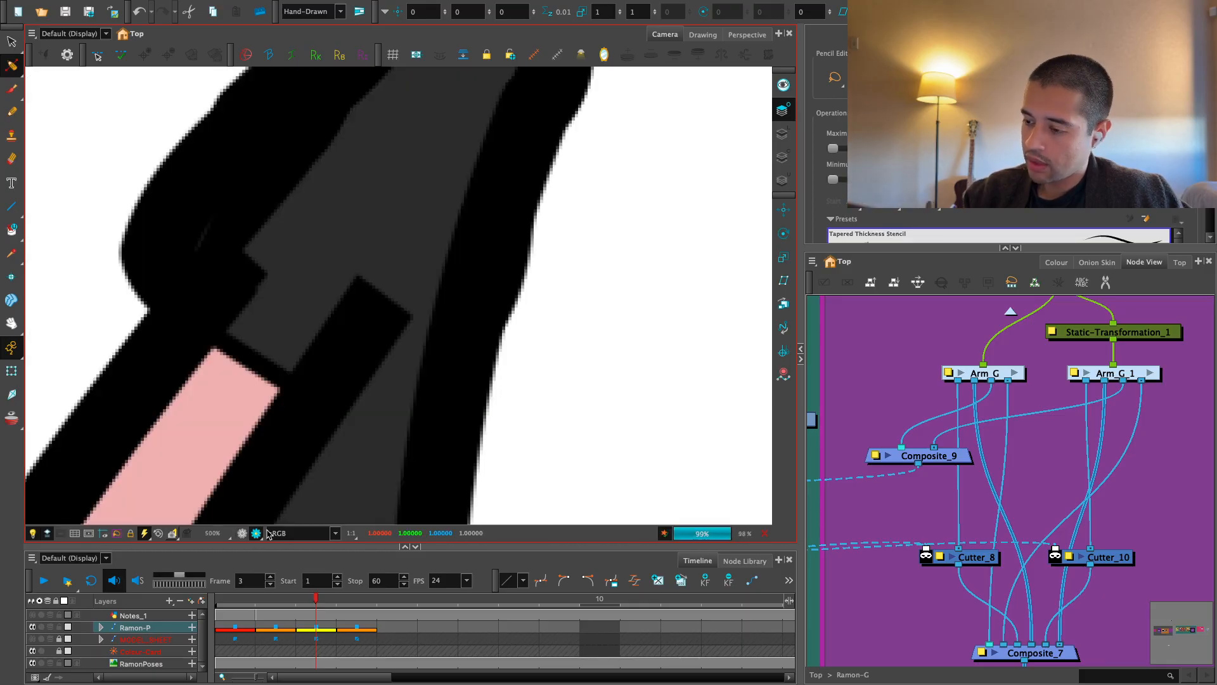
{"action": "key", "text": "1"}
{"action": "key", "text": "1"}
{"action": "key", "text": "1"}
{"action": "key", "text": "1"}
{"action": "key", "text": "1"}
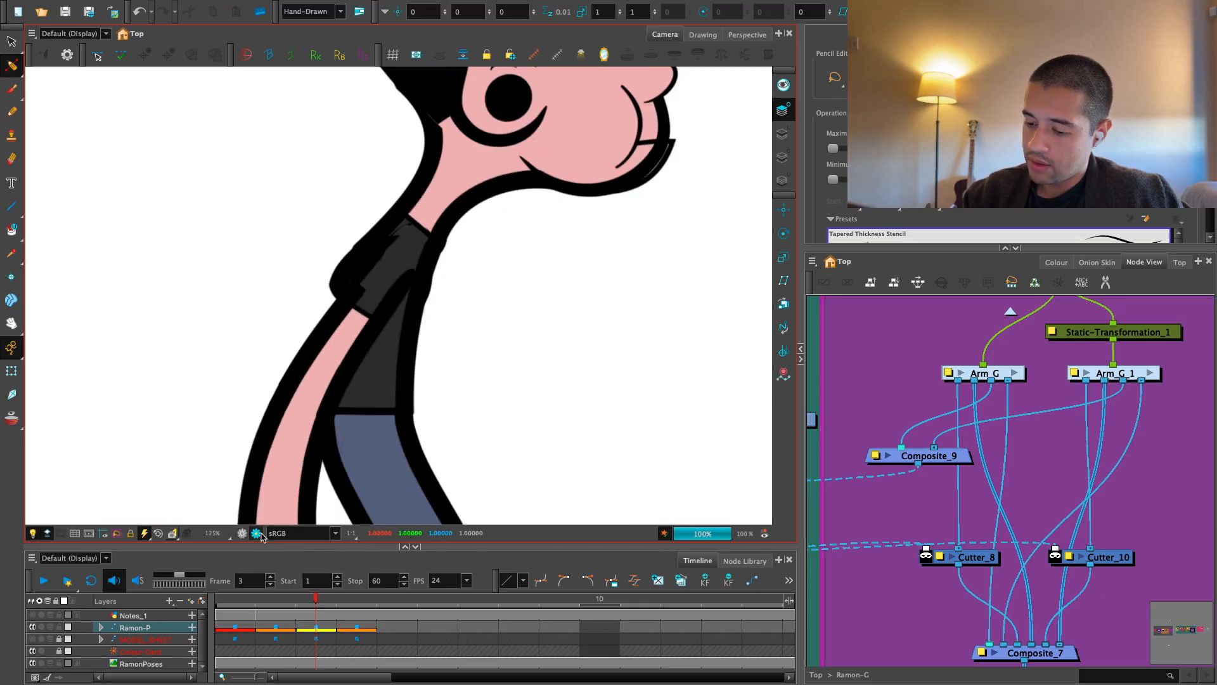
Narrow the upper end of the body-side overlay line, delete surplus points below it, and shape its tip into a sharp point
{"action": "left_click", "coordinate": [256, 533]}
{"action": "key", "text": "2"}
{"action": "key", "text": "2"}
{"action": "key", "text": "2"}
{"action": "key", "text": "2"}
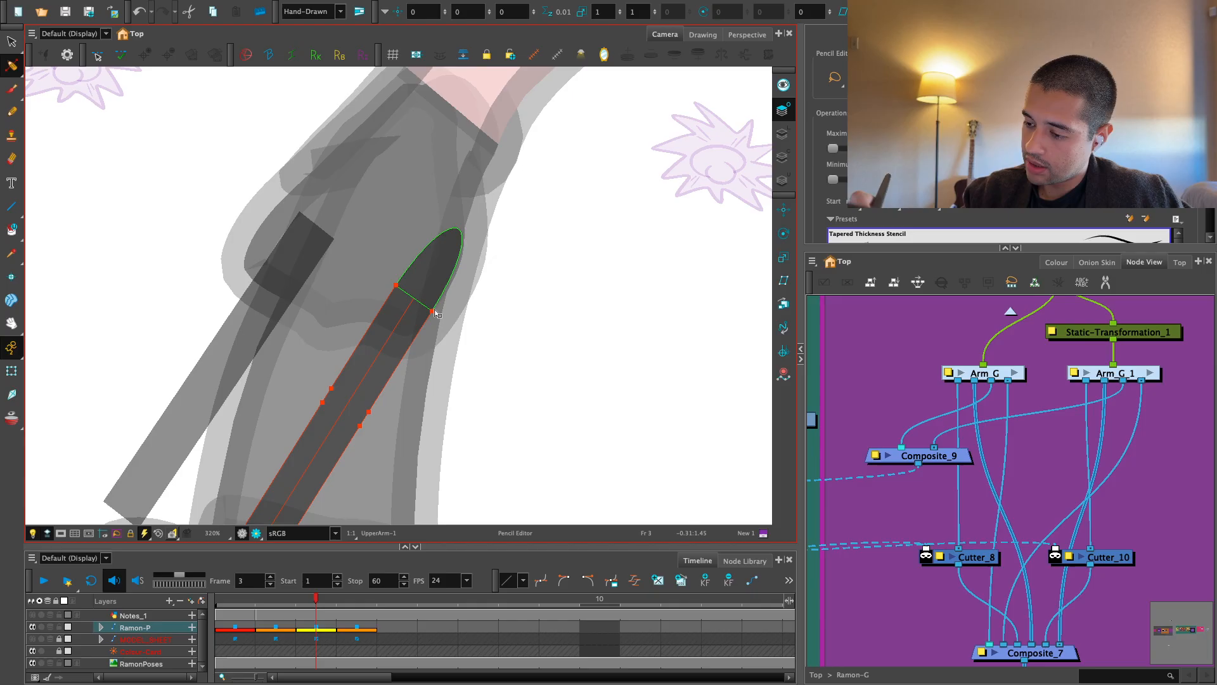
{"action": "key", "text": "2"}
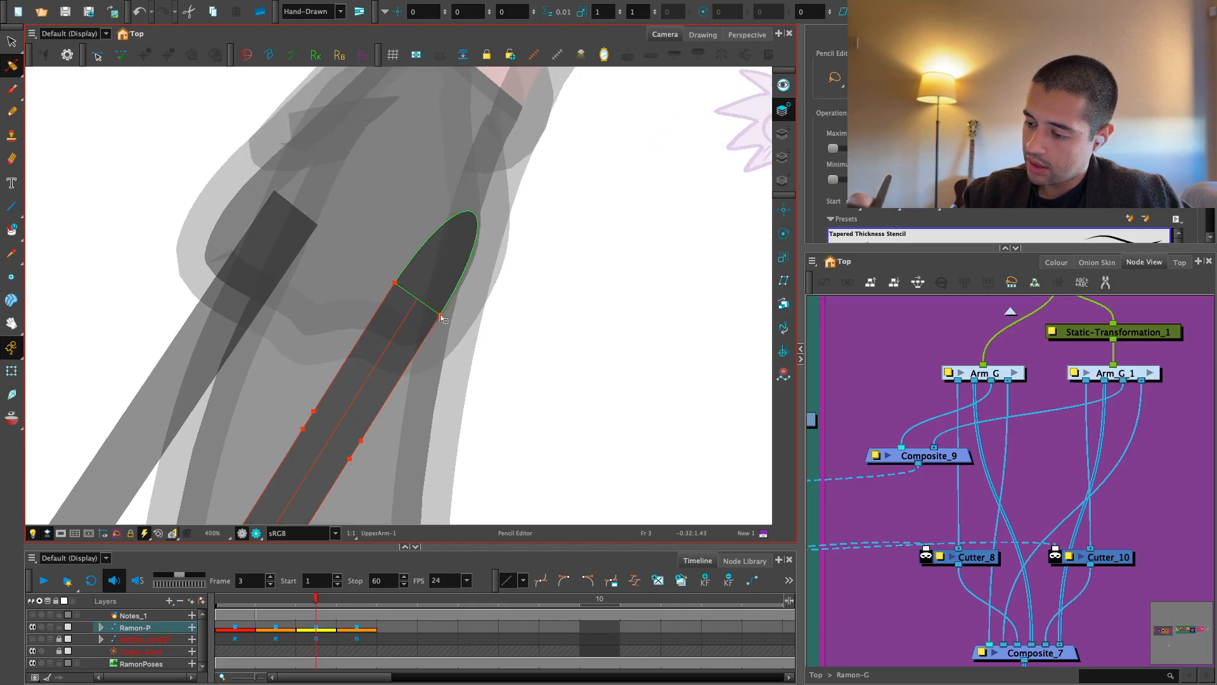
{"action": "left_click_drag", "start_coordinate": [430, 310], "coordinate": [430, 310]}
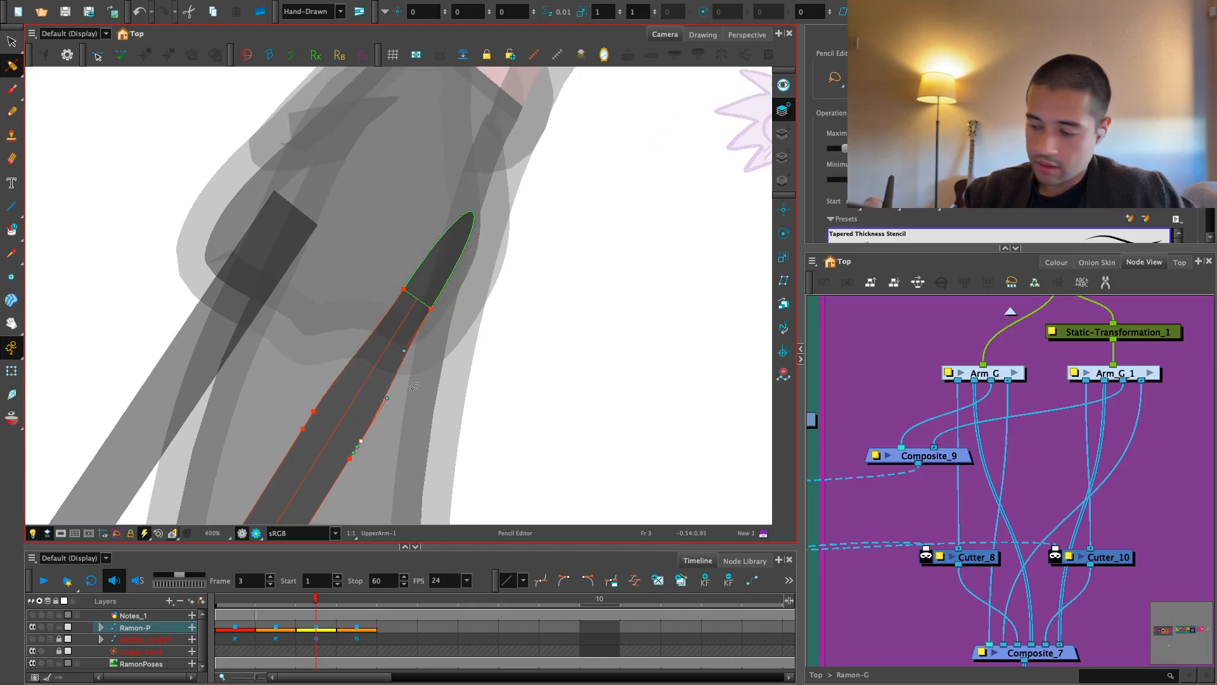
{"action": "key", "text": "Delete"}
{"action": "left_click_drag", "start_coordinate": [401, 362], "coordinate": [364, 336]}
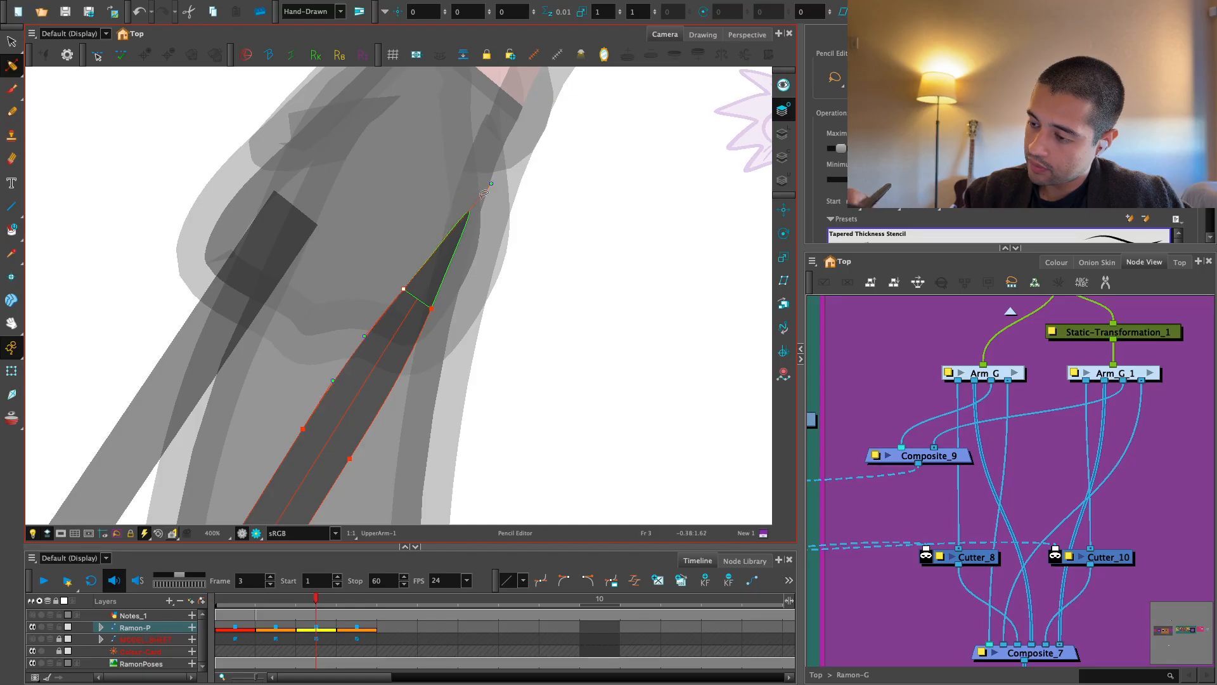
{"action": "left_click", "coordinate": [543, 182]}
Check the pointed arm line in the render view, up close and over the full side pose
{"action": "key", "text": "1"}
{"action": "key", "text": "1"}
{"action": "left_click", "coordinate": [255, 533]}
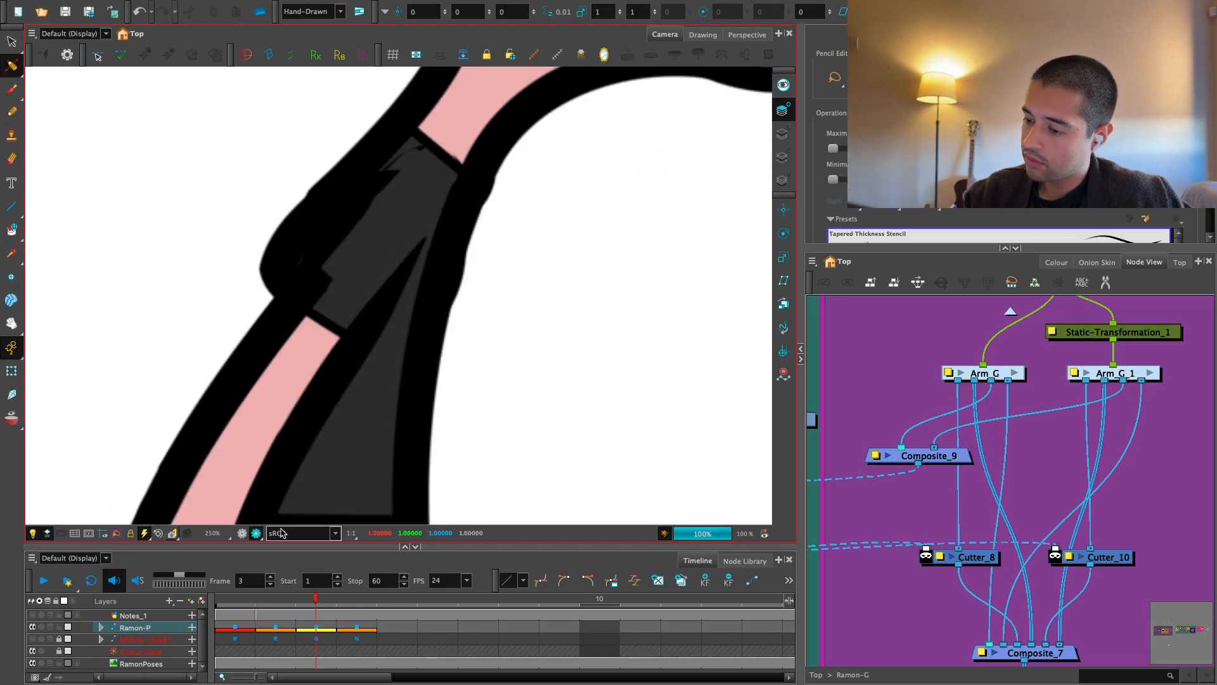
{"action": "key", "text": "1"}
{"action": "key", "text": "1"}
{"action": "key", "text": "1"}
{"action": "key", "text": "1"}
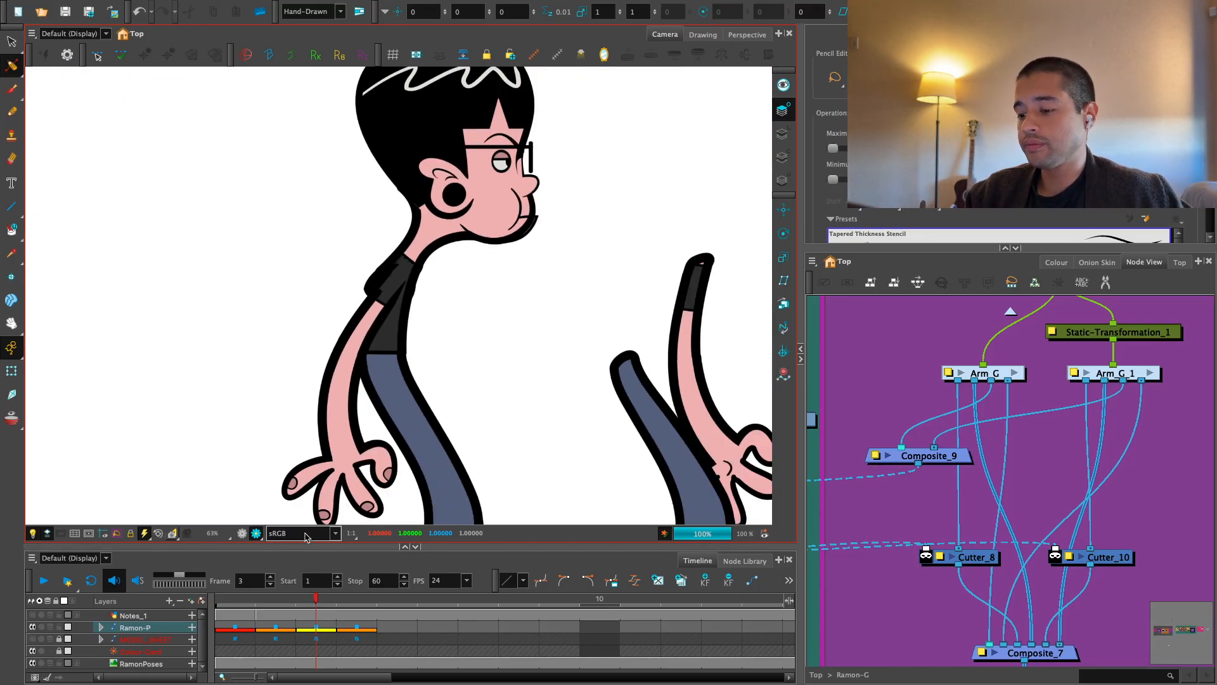
Stretch the square upper end of the back-side overlay arm line into a long rounded tip with the Pencil Editor
{"action": "left_click", "coordinate": [241, 533]}
{"action": "key", "text": "2"}
{"action": "key", "text": "2"}
{"action": "key", "text": "2"}
{"action": "key", "text": "2"}
{"action": "key", "text": "2"}
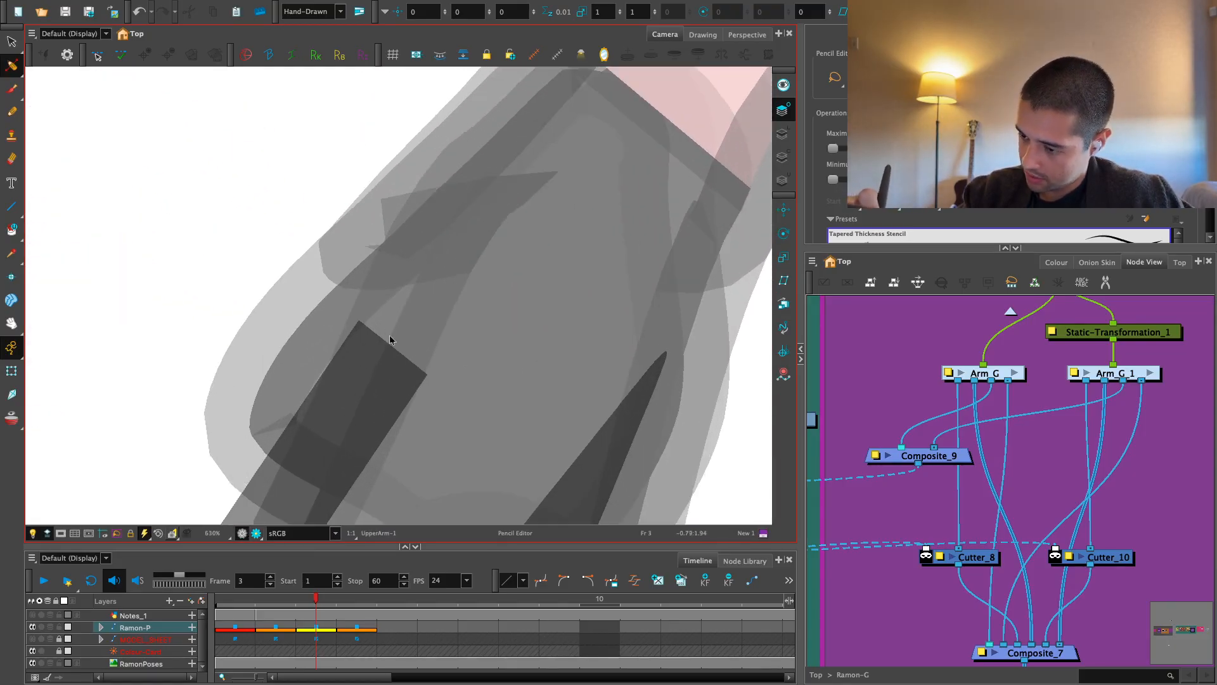
{"action": "left_click_drag", "start_coordinate": [486, 211], "coordinate": [489, 205]}
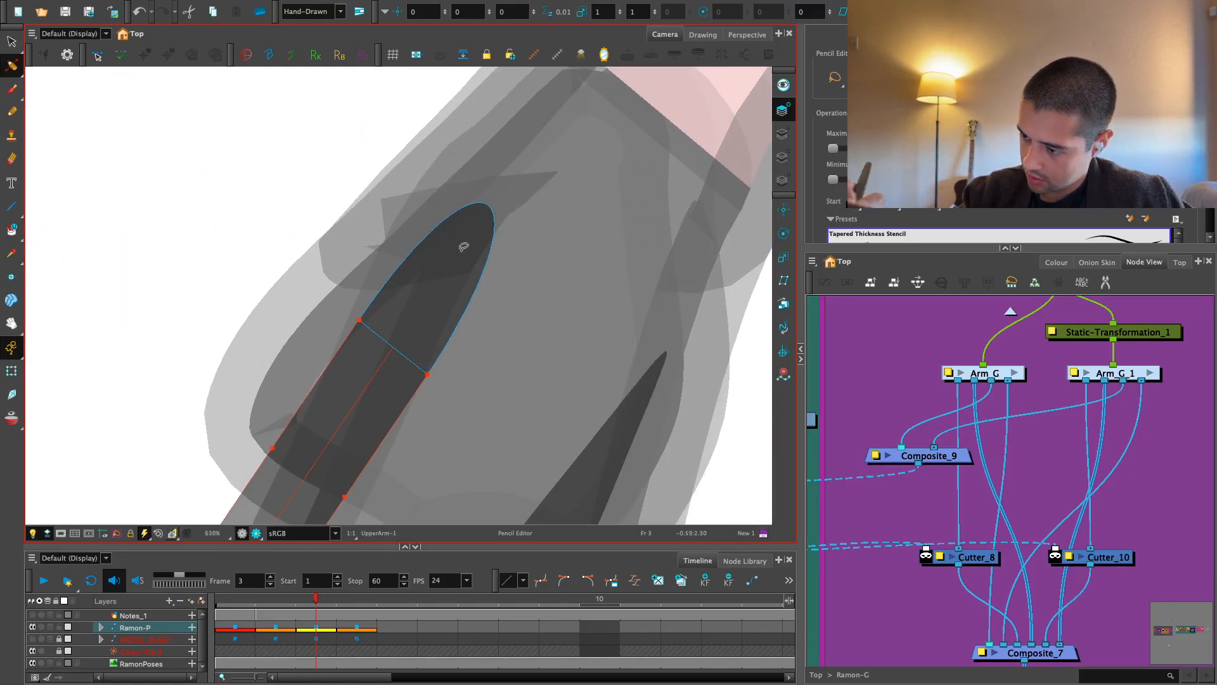
Try to narrow the upper end of the back-side overlay line and sharpen its tip with the lower points still in place
{"action": "mouse_move", "coordinate": [430, 375]}
{"action": "left_mouse_down"}
{"action": "mouse_move", "coordinate": [413, 362]}
{"action": "mouse_move", "coordinate": [346, 369]}
{"action": "left_mouse_up"}
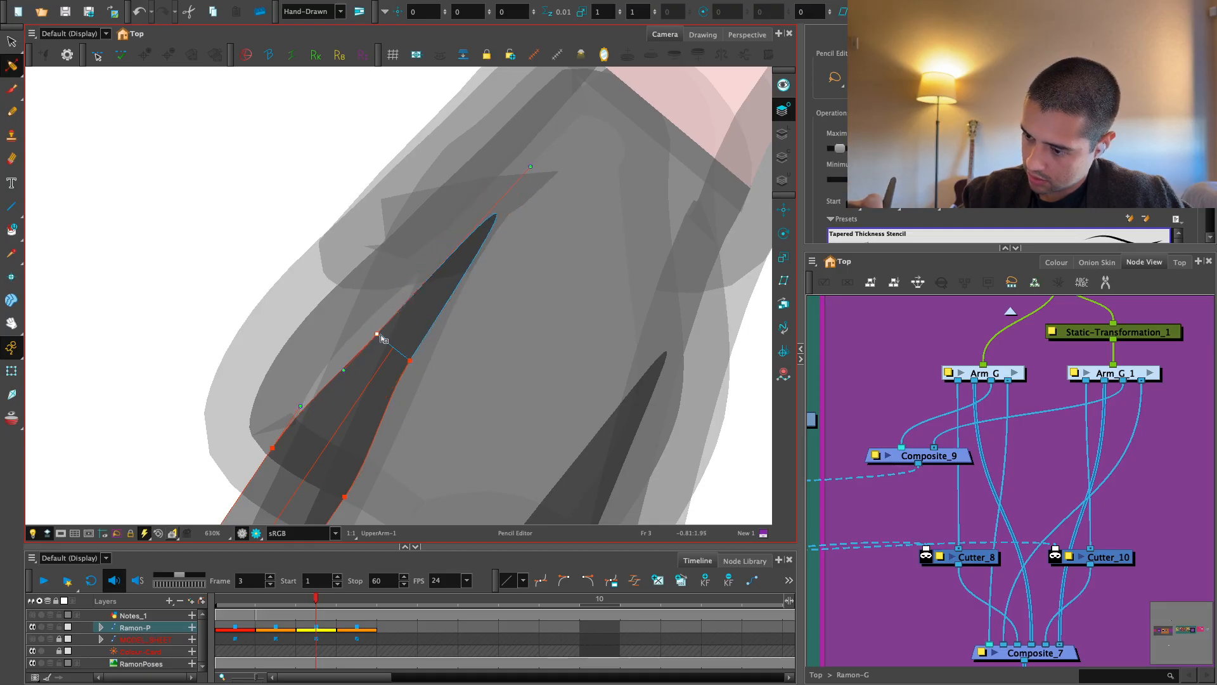
{"action": "left_click_drag", "start_coordinate": [529, 165], "coordinate": [531, 163]}
{"action": "key", "text": "1"}
{"action": "left_click_drag", "start_coordinate": [454, 305], "coordinate": [452, 279]}
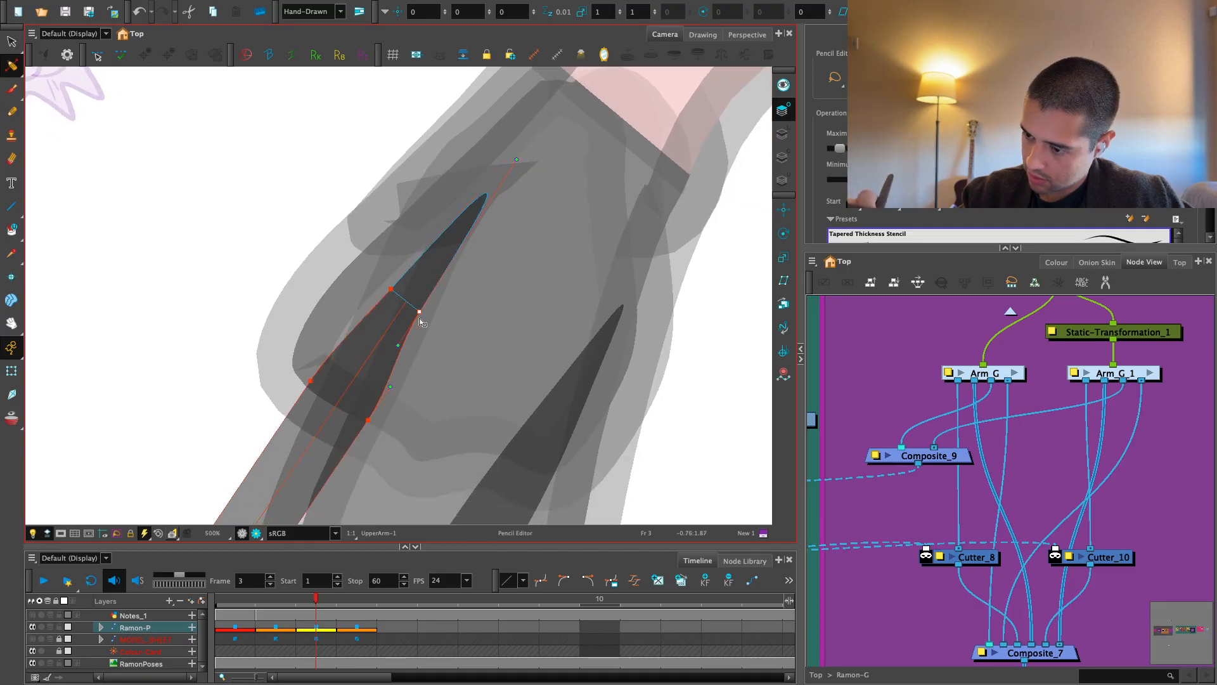
{"action": "left_click_drag", "start_coordinate": [404, 351], "coordinate": [400, 349]}
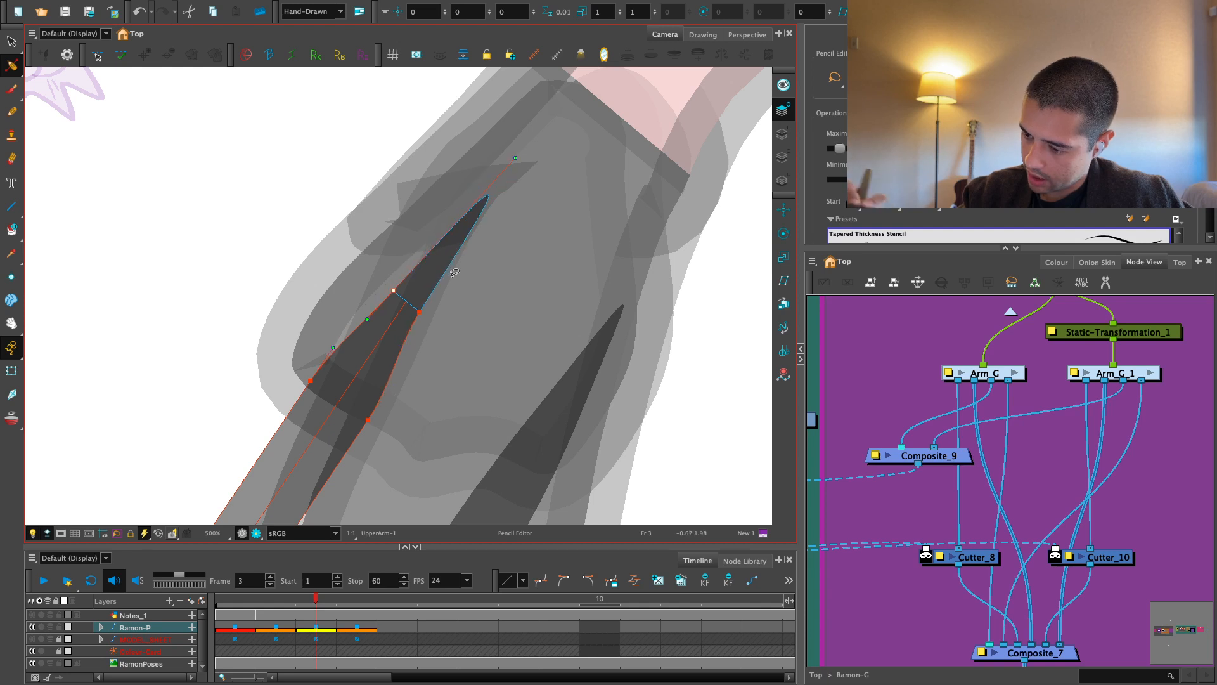
{"action": "key", "text": "1"}
{"action": "left_click", "coordinate": [502, 410]}
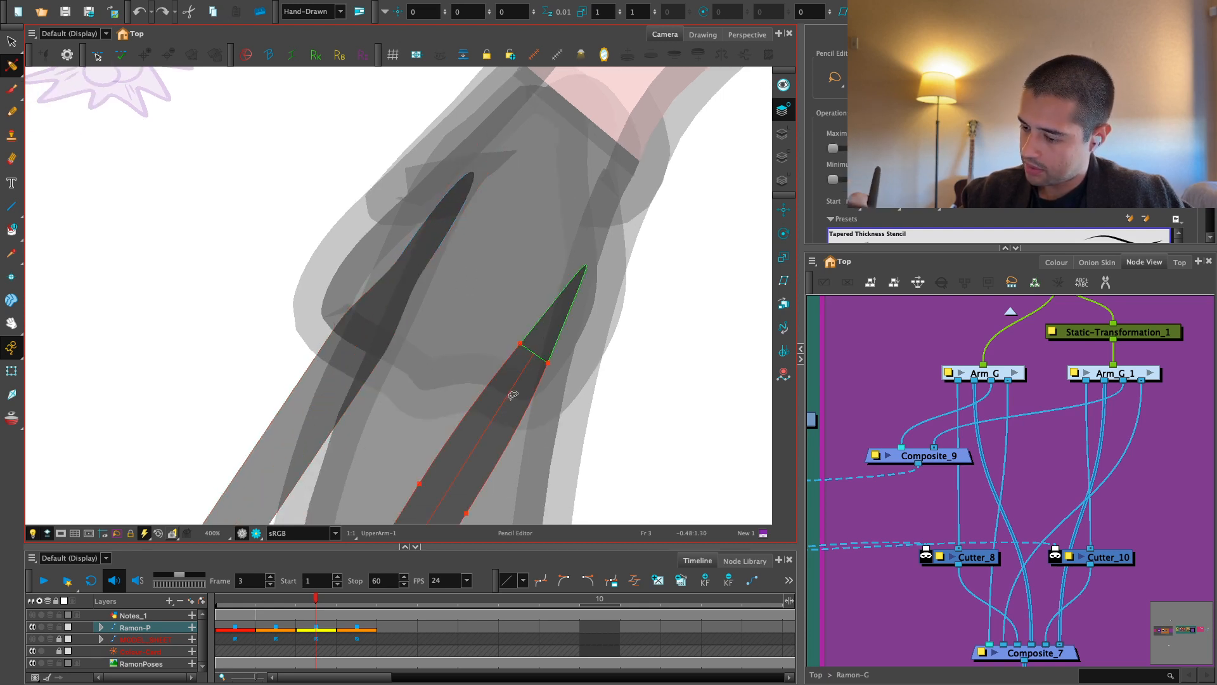
{"action": "left_click", "coordinate": [336, 373]}
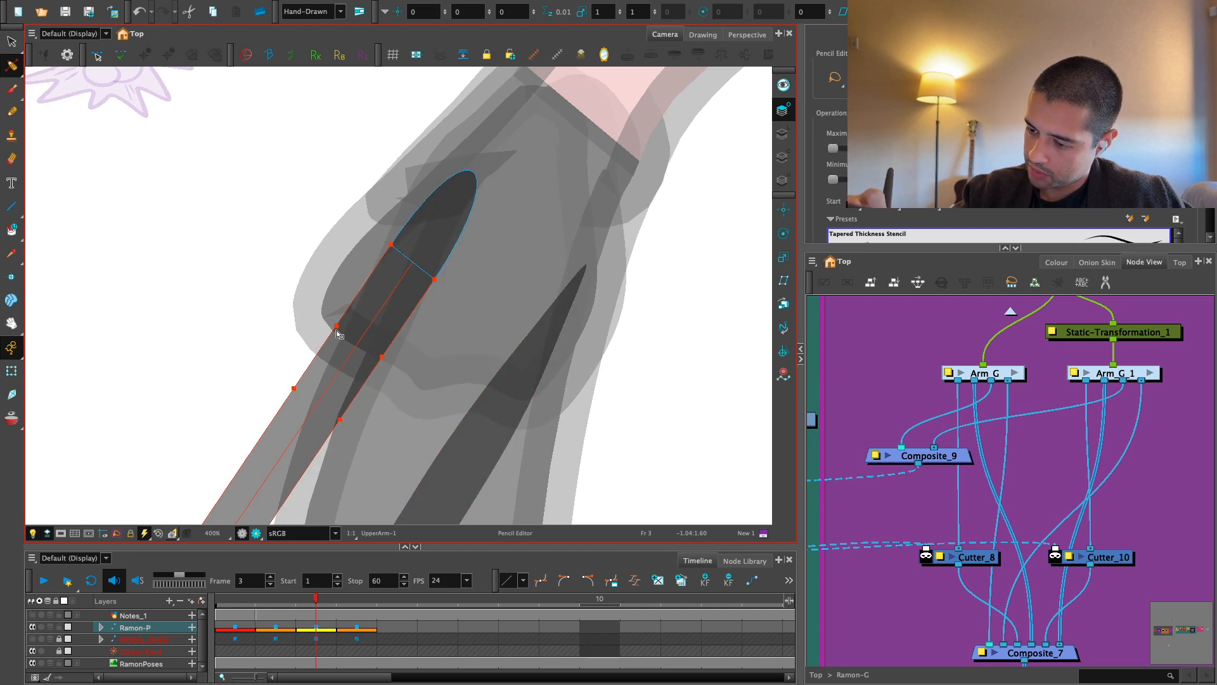
Remove surplus points below the back-side overlay line's end, narrow that end, and shape its tip into a sharp point
{"action": "key", "text": "2"}
{"action": "key", "text": "2"}
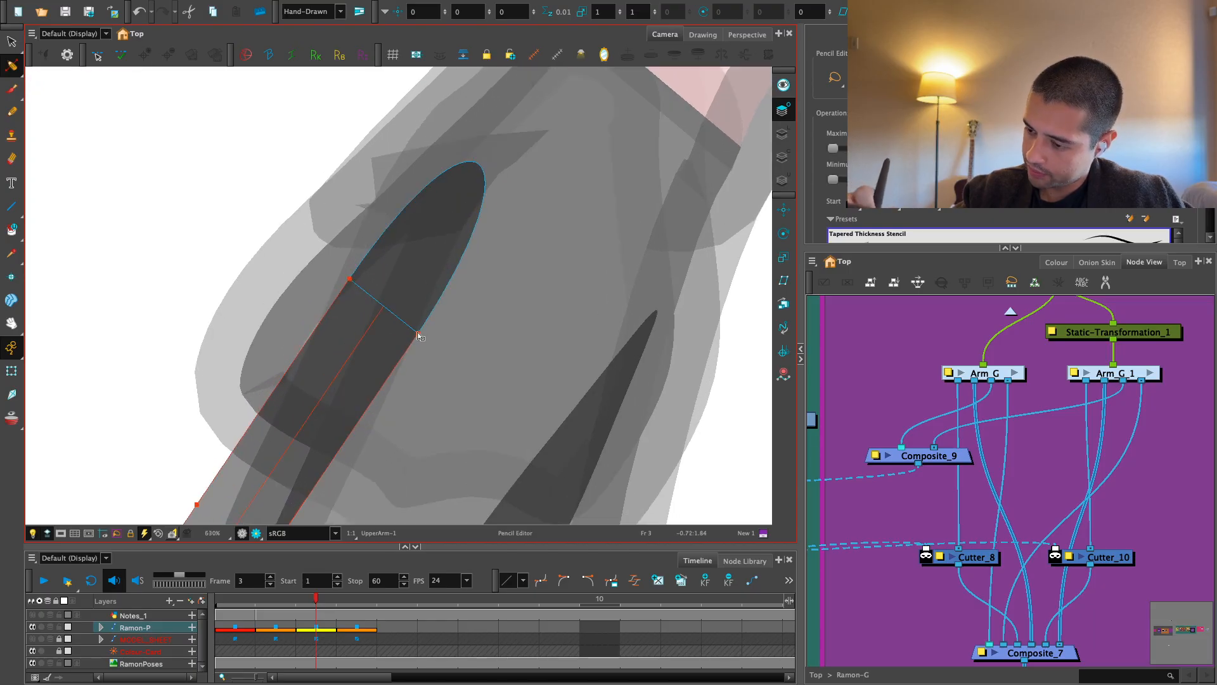
{"action": "left_click_drag", "start_coordinate": [419, 336], "coordinate": [399, 317]}
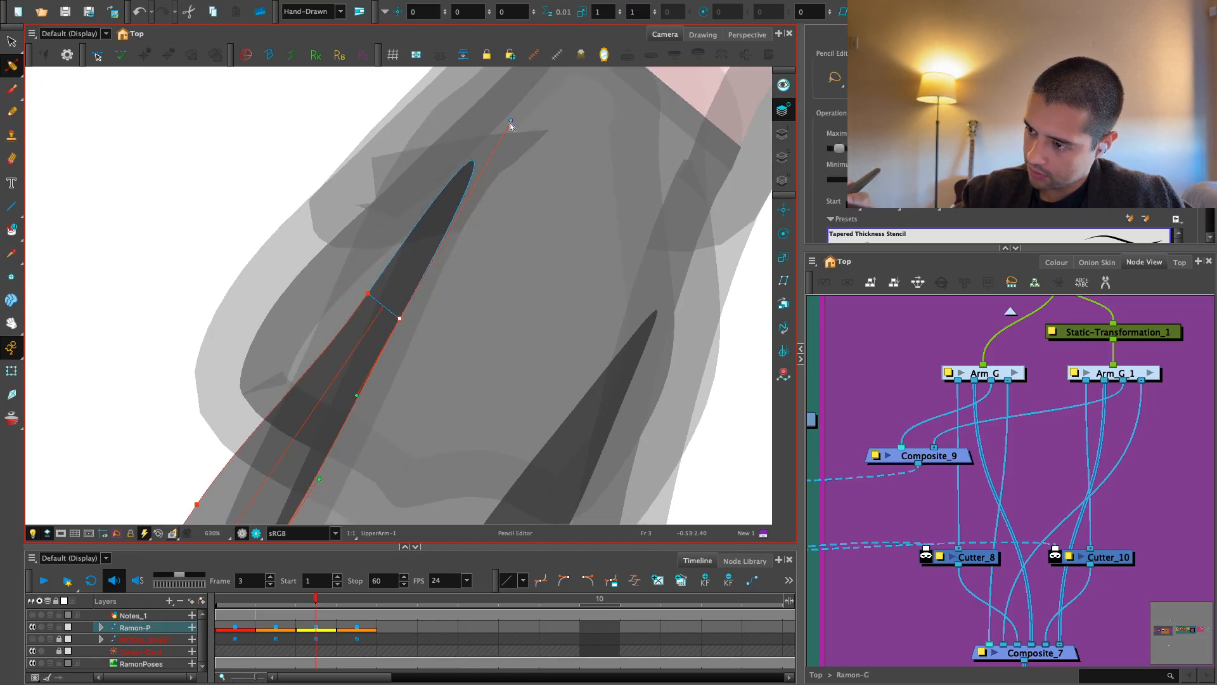
{"action": "left_click_drag", "start_coordinate": [501, 103], "coordinate": [510, 126]}
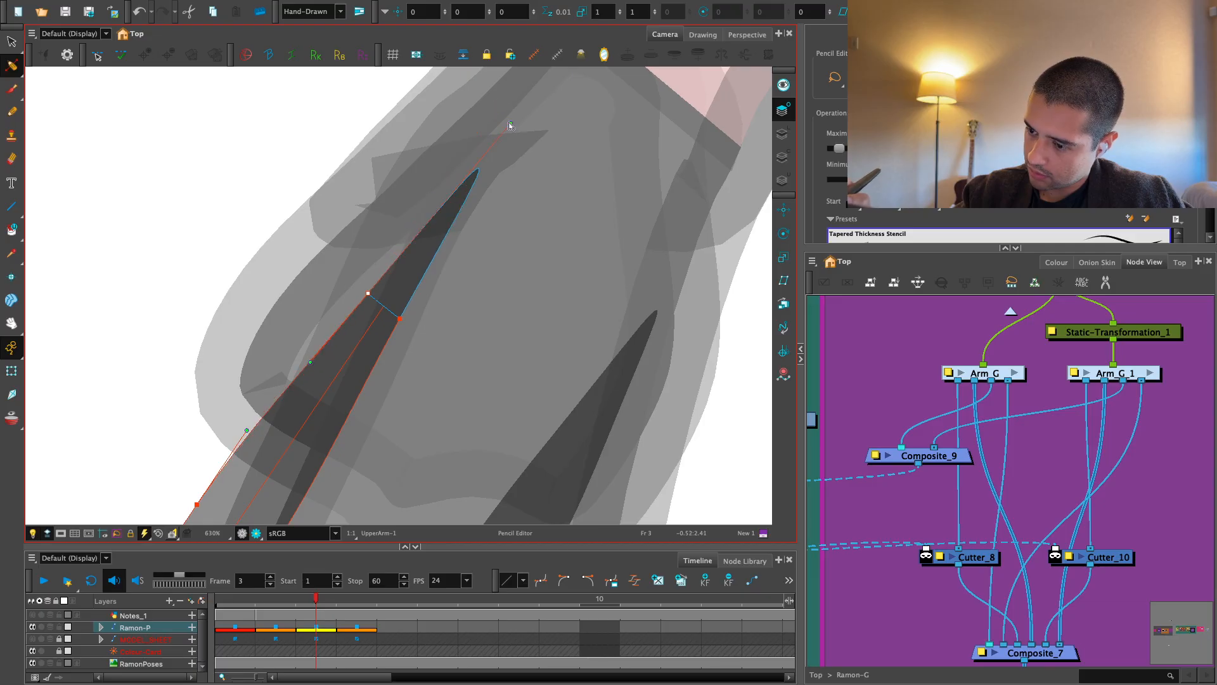
{"action": "left_click_drag", "start_coordinate": [370, 296], "coordinate": [367, 294]}
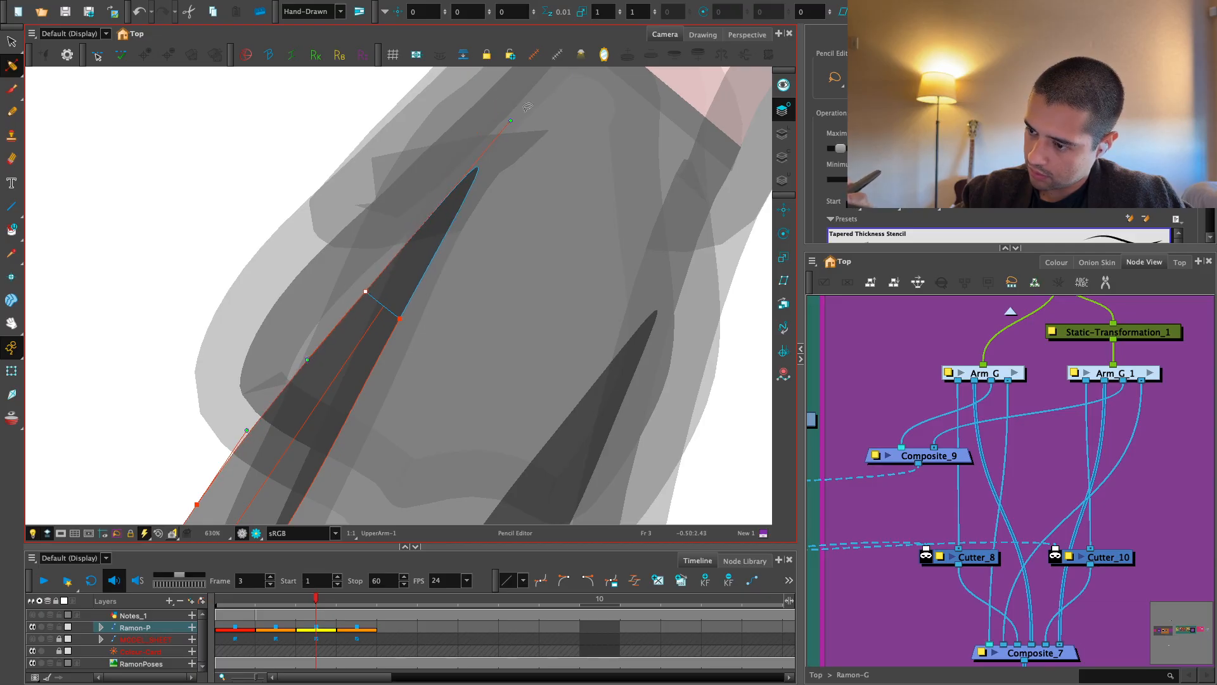
{"action": "scroll", "coordinate": [438, 290], "scroll_direction": "down", "scroll_amount": 6}
{"action": "key", "text": "shift+t"}
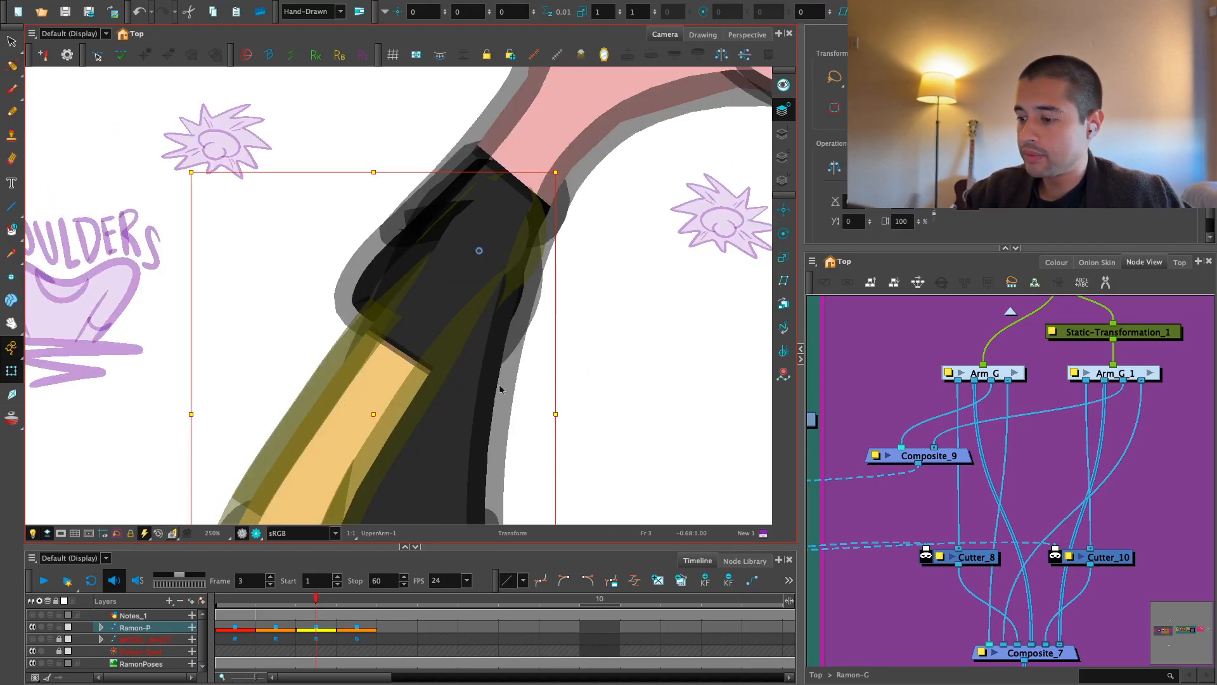
Check both pointed arm lines against the sleeve in the render view, up close and over the side pose
{"action": "scroll", "coordinate": [500, 389], "scroll_direction": "down", "scroll_amount": 2}
{"action": "key", "text": "ctrl+shift+p"}
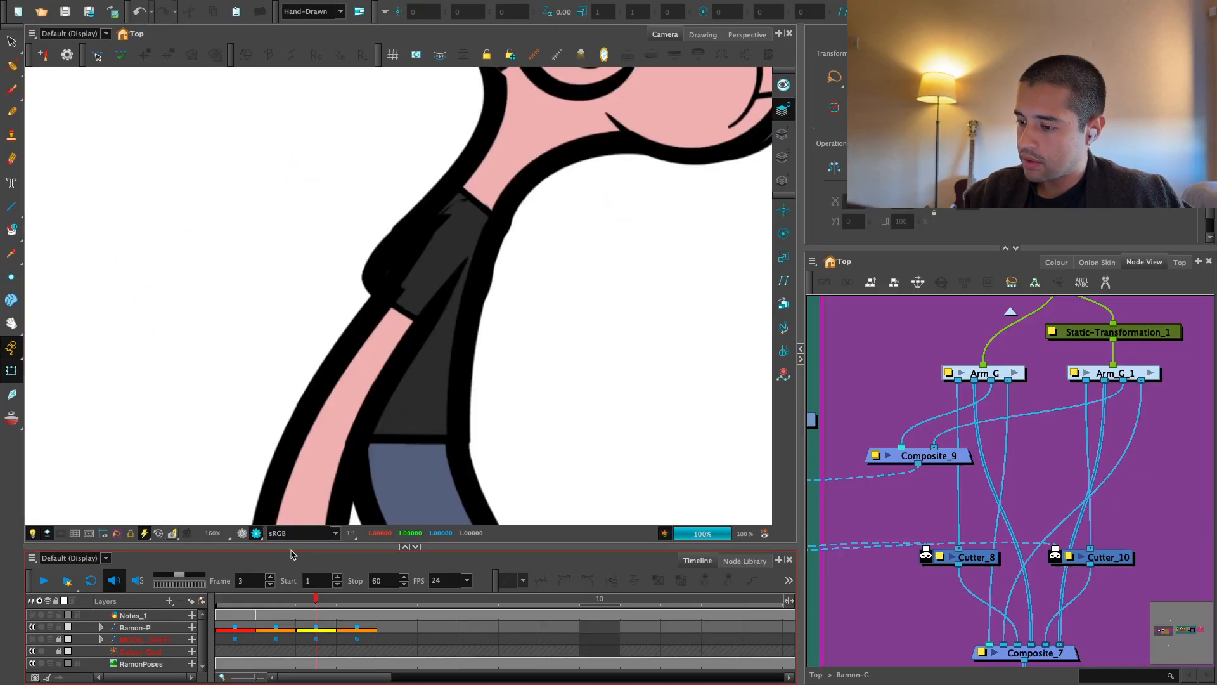
{"action": "scroll", "coordinate": [291, 555], "scroll_direction": "down", "scroll_amount": 1}
{"action": "scroll", "coordinate": [335, 497], "scroll_direction": "down", "scroll_amount": 1}
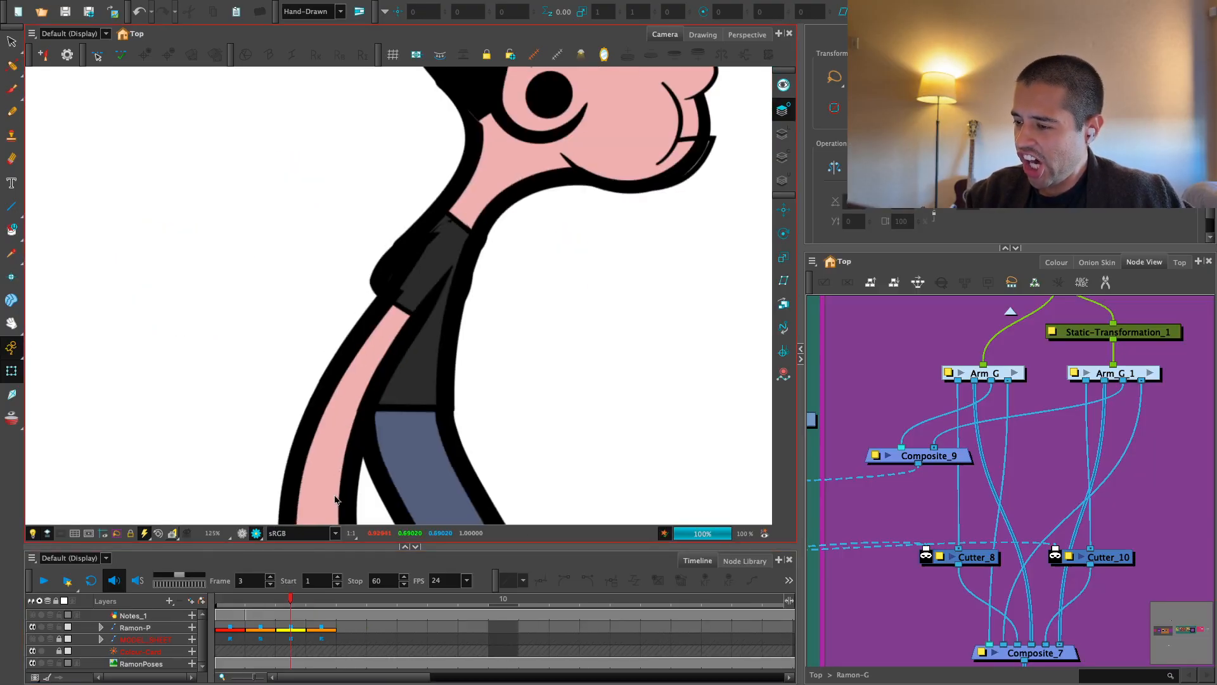
{"action": "scroll", "coordinate": [336, 499], "scroll_direction": "down", "scroll_amount": 3}
{"action": "scroll", "coordinate": [336, 502], "scroll_direction": "up", "scroll_amount": 5}
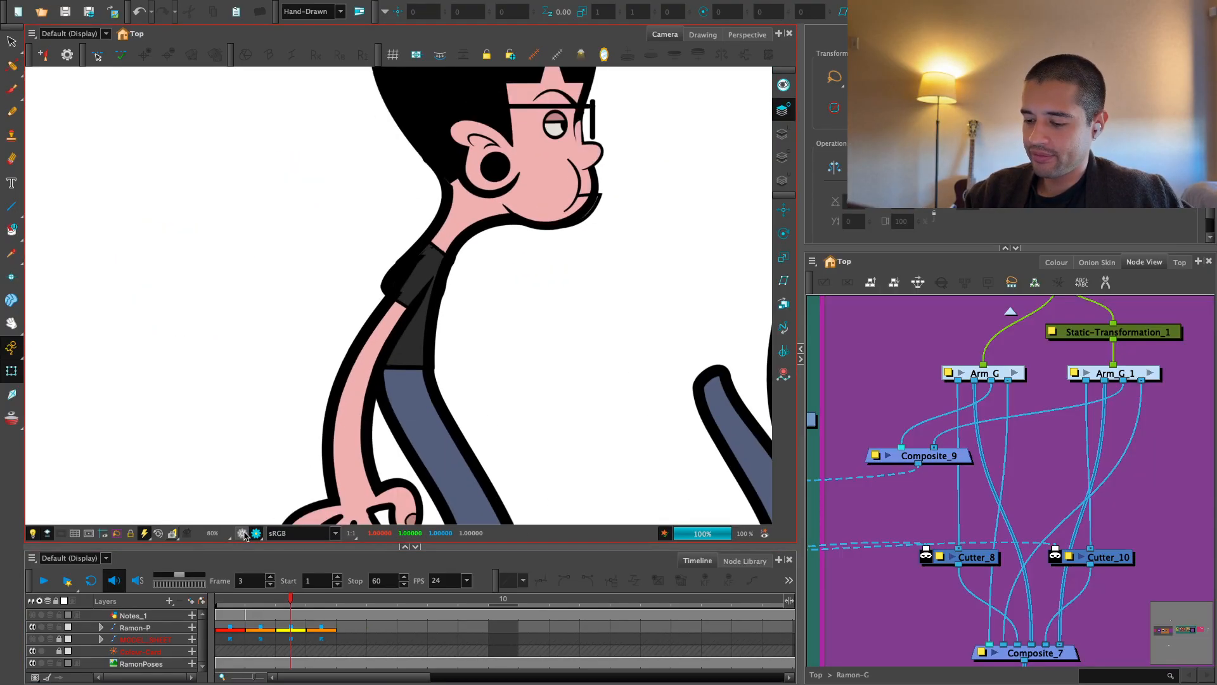
Examine the shoulder deformer's outline around the sleeve, comparing the working view with the render view
{"action": "key", "text": "ctrl+shift+p"}
{"action": "scroll", "coordinate": [380, 329], "scroll_direction": "up", "scroll_amount": 1}
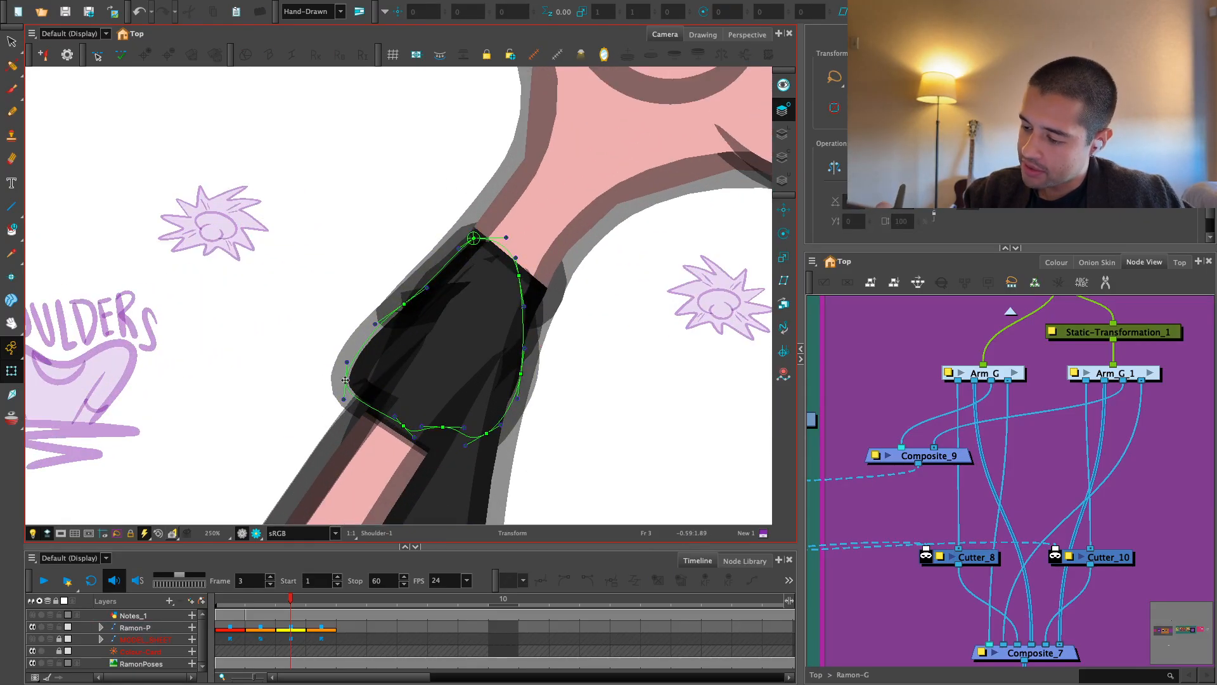
{"action": "scroll", "coordinate": [400, 298], "scroll_direction": "up", "scroll_amount": 1}
{"action": "left_click", "coordinate": [404, 302]}
{"action": "scroll", "coordinate": [405, 315], "scroll_direction": "down", "scroll_amount": 3}
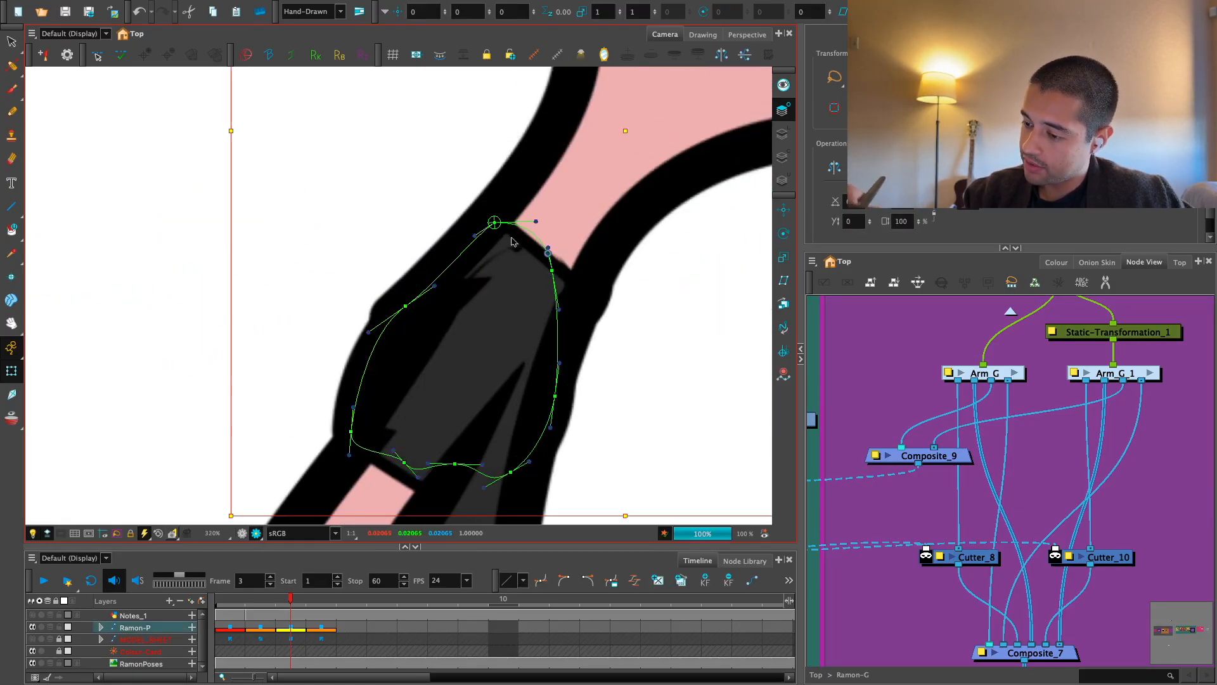
{"action": "left_click", "coordinate": [256, 533]}
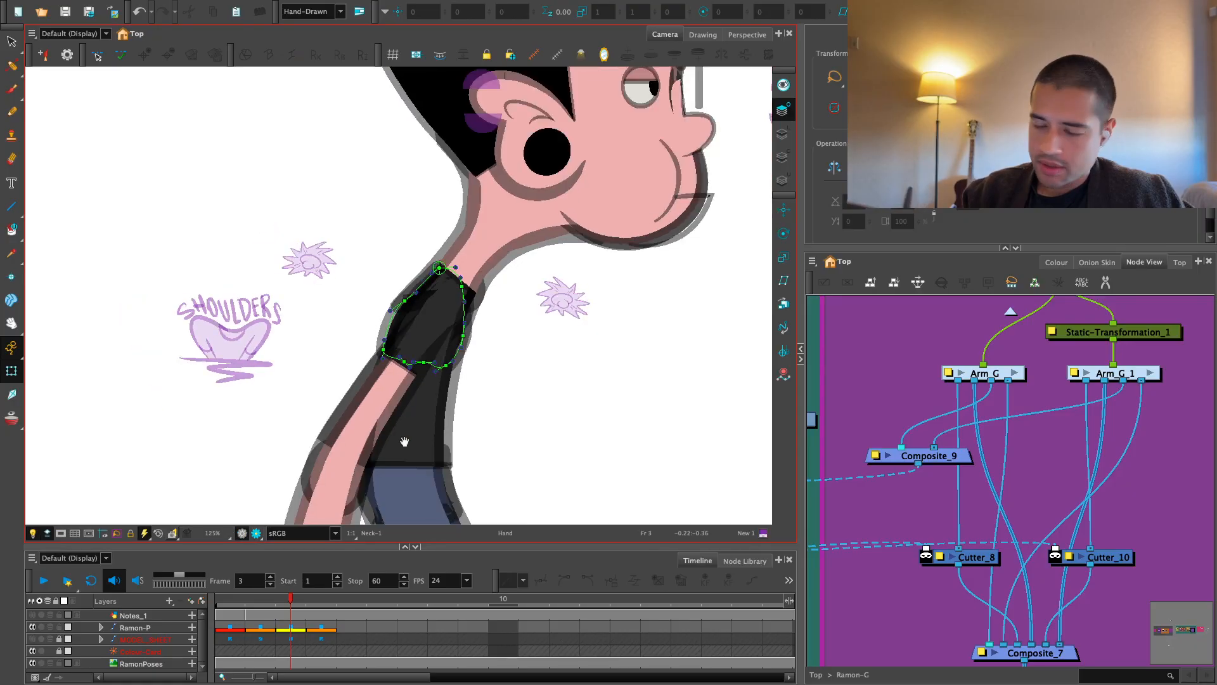
Show the neck's deformer and pull its lower points up and inward so the neck base fits beneath the shirt
{"action": "scroll", "coordinate": [417, 376], "scroll_direction": "up", "scroll_amount": 3}
{"action": "left_click", "coordinate": [442, 367]}
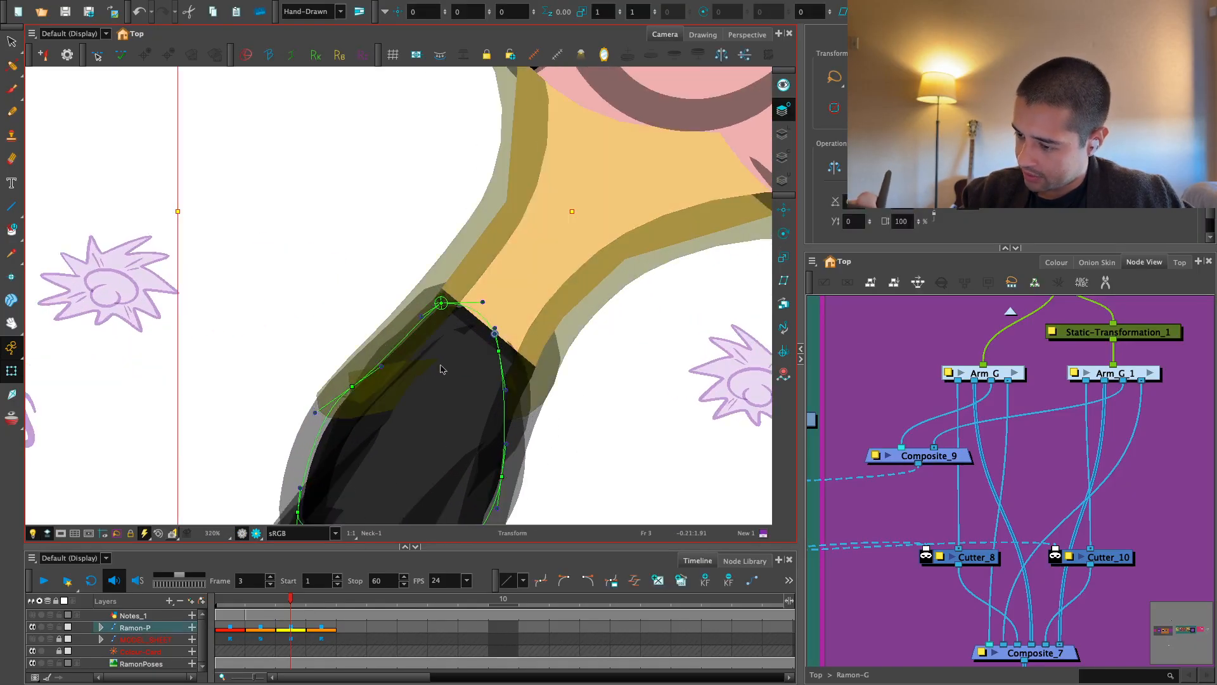
{"action": "key", "text": "shift+F11"}
{"action": "left_click_drag", "start_coordinate": [448, 385], "coordinate": [378, 500]}
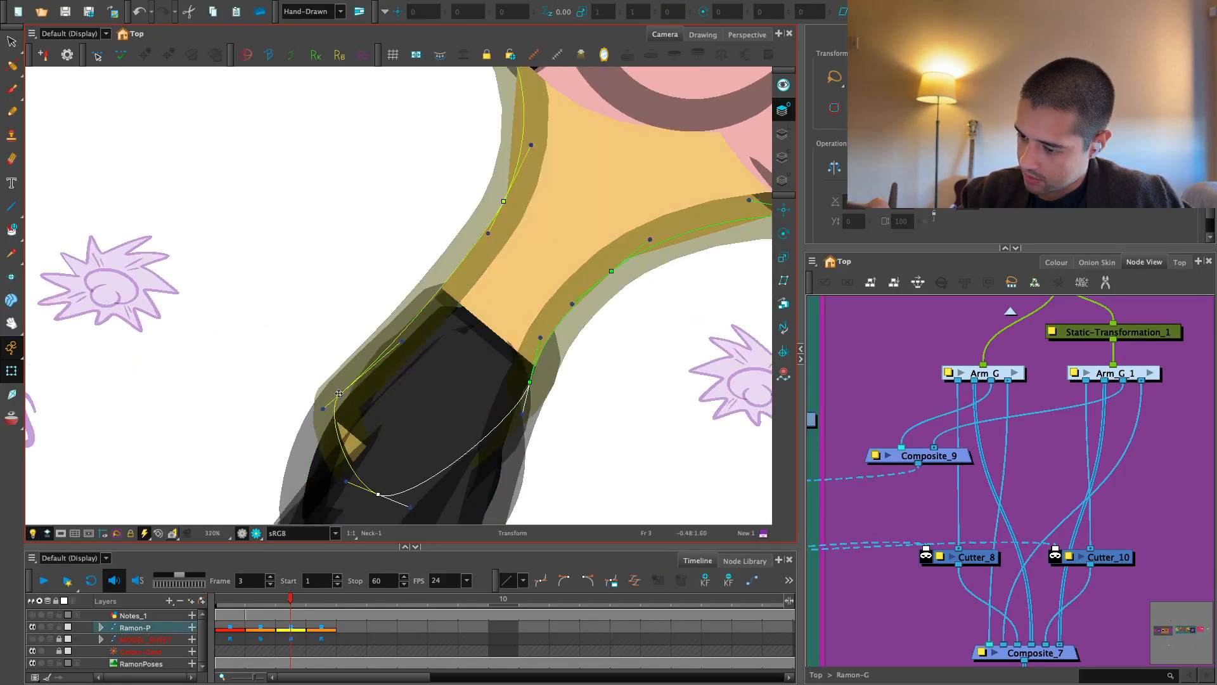
{"action": "left_click_drag", "start_coordinate": [340, 394], "coordinate": [365, 374]}
{"action": "left_click_drag", "start_coordinate": [427, 323], "coordinate": [431, 317]}
{"action": "left_click_drag", "start_coordinate": [375, 497], "coordinate": [421, 449]}
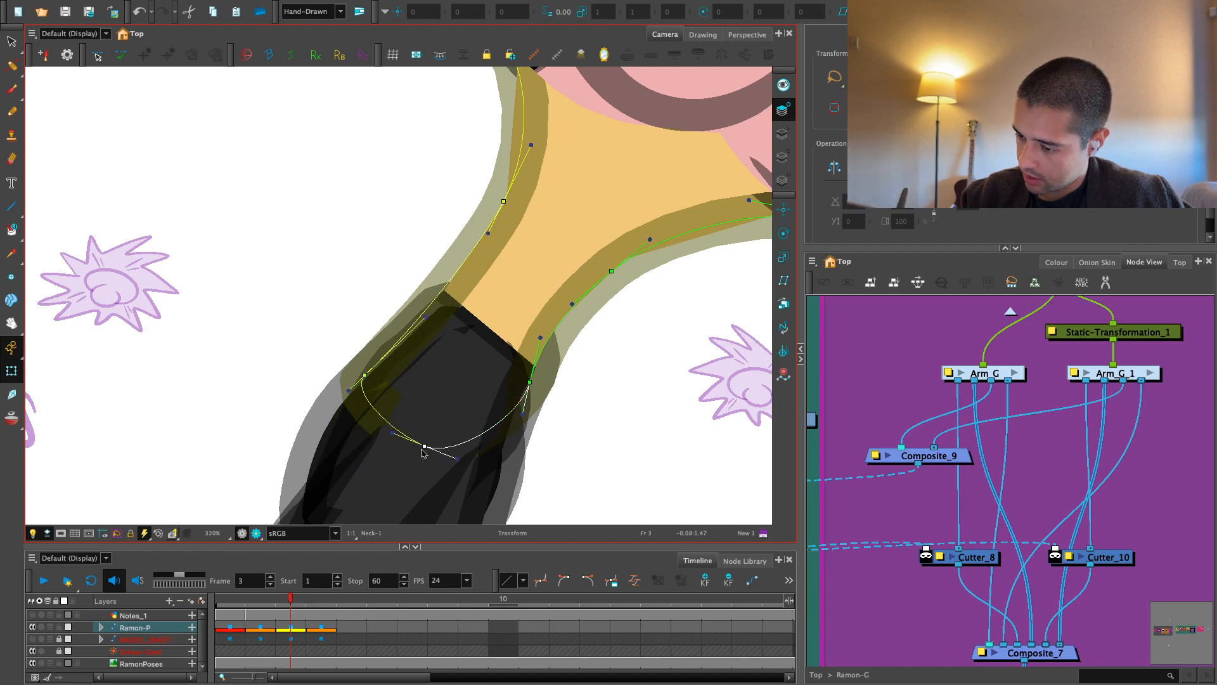
{"action": "left_click_drag", "start_coordinate": [530, 382], "coordinate": [559, 356]}
Show the shoulder deformer again and move its front-edge points to follow the front outline of the shirt and neck
{"action": "left_click", "coordinate": [505, 366]}
{"action": "key", "text": "1"}
{"action": "left_click", "coordinate": [477, 366]}
{"action": "key", "text": "F11"}
{"action": "left_click", "coordinate": [571, 383]}
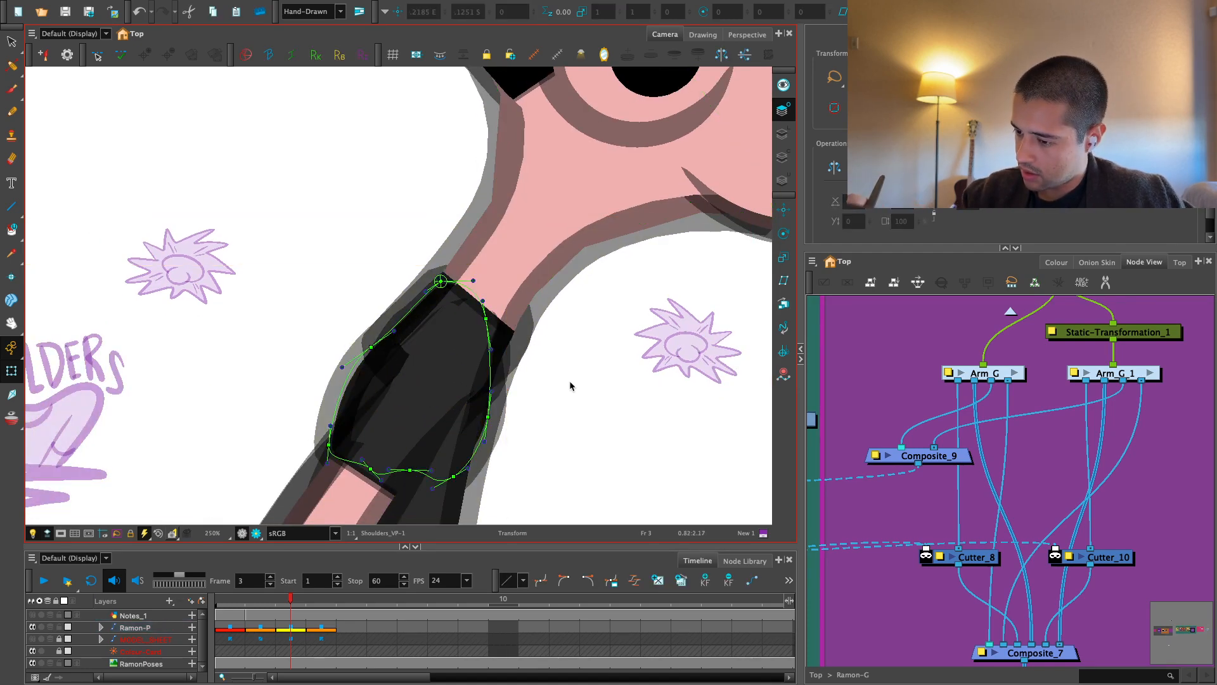
{"action": "key", "text": "2"}
{"action": "left_click_drag", "start_coordinate": [398, 345], "coordinate": [401, 337]}
{"action": "key", "text": "1"}
{"action": "left_click_drag", "start_coordinate": [213, 364], "coordinate": [279, 323]}
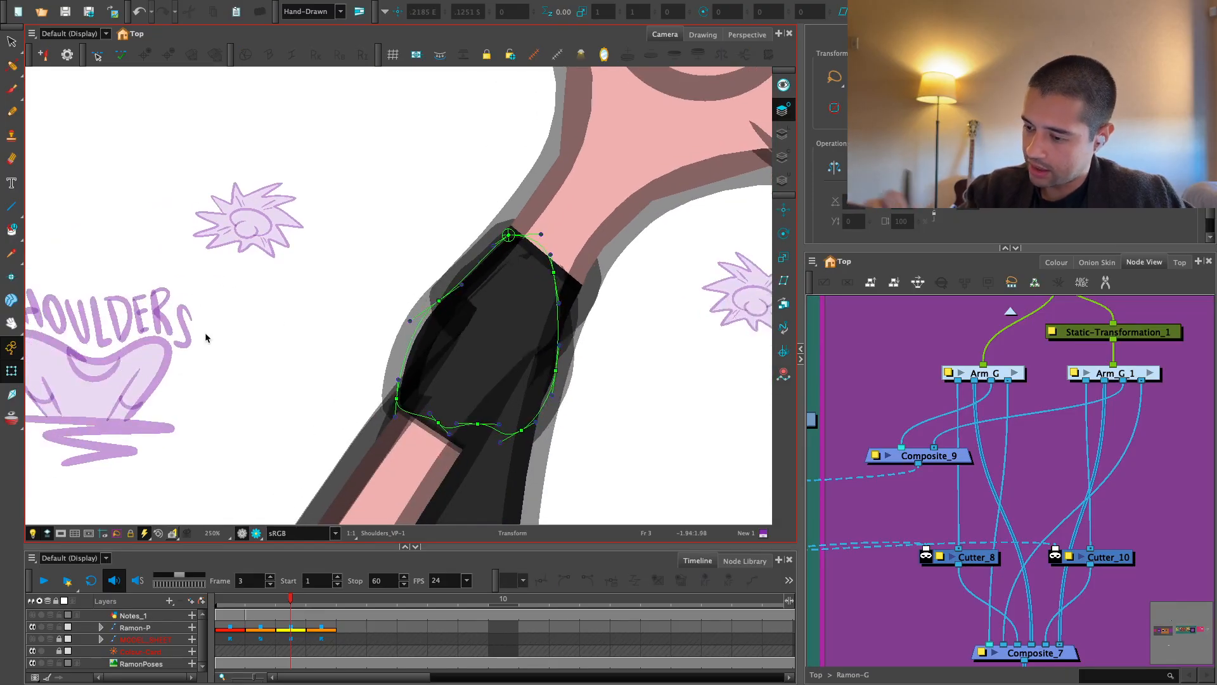
{"action": "key", "text": "2"}
{"action": "left_click_drag", "start_coordinate": [205, 338], "coordinate": [181, 340]}
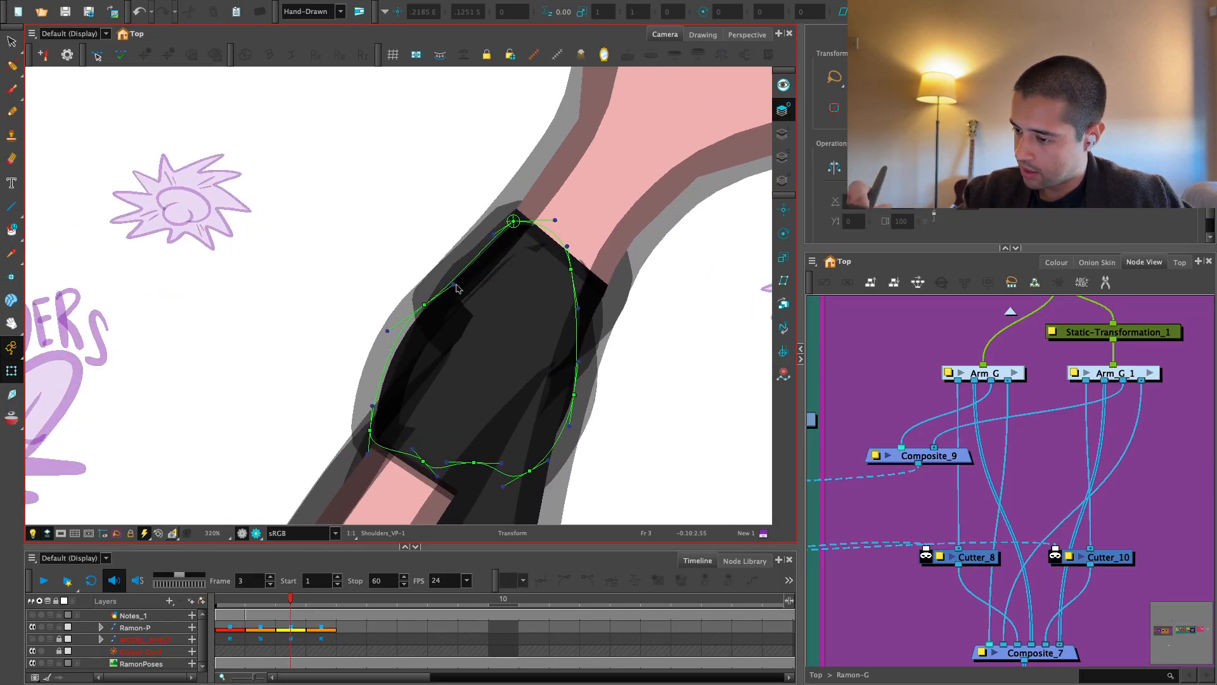
{"action": "left_click", "coordinate": [454, 284]}
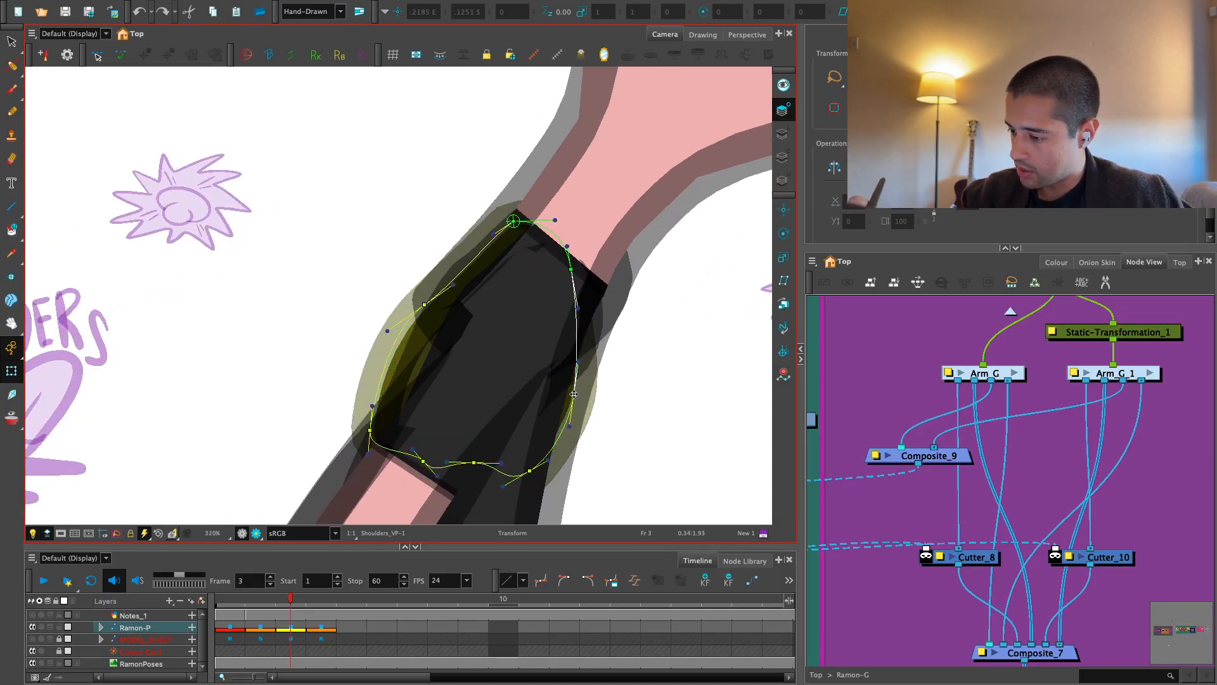
{"action": "left_click_drag", "start_coordinate": [574, 394], "coordinate": [568, 392]}
{"action": "left_click_drag", "start_coordinate": [571, 270], "coordinate": [612, 277]}
{"action": "left_click_drag", "start_coordinate": [603, 343], "coordinate": [595, 319]}
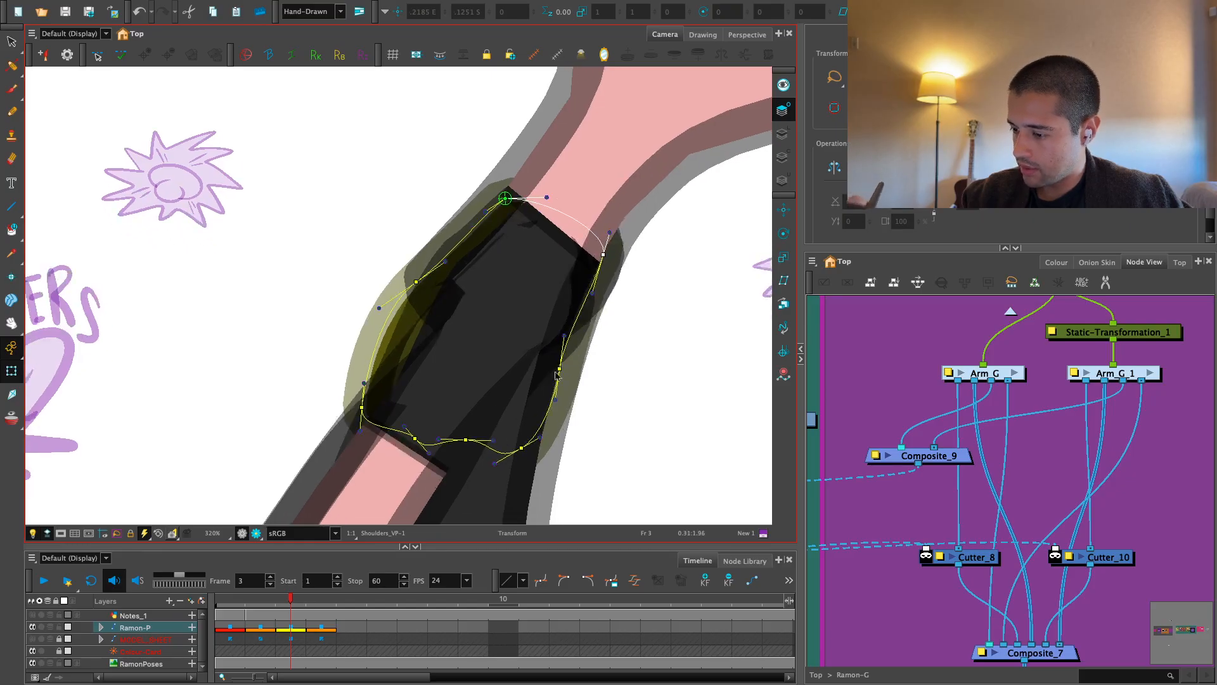
Reshape the shoulder deformer's lower curve into a smooth round and adjust its back edge along the sleeve
{"action": "left_click_drag", "start_coordinate": [361, 408], "coordinate": [379, 385]}
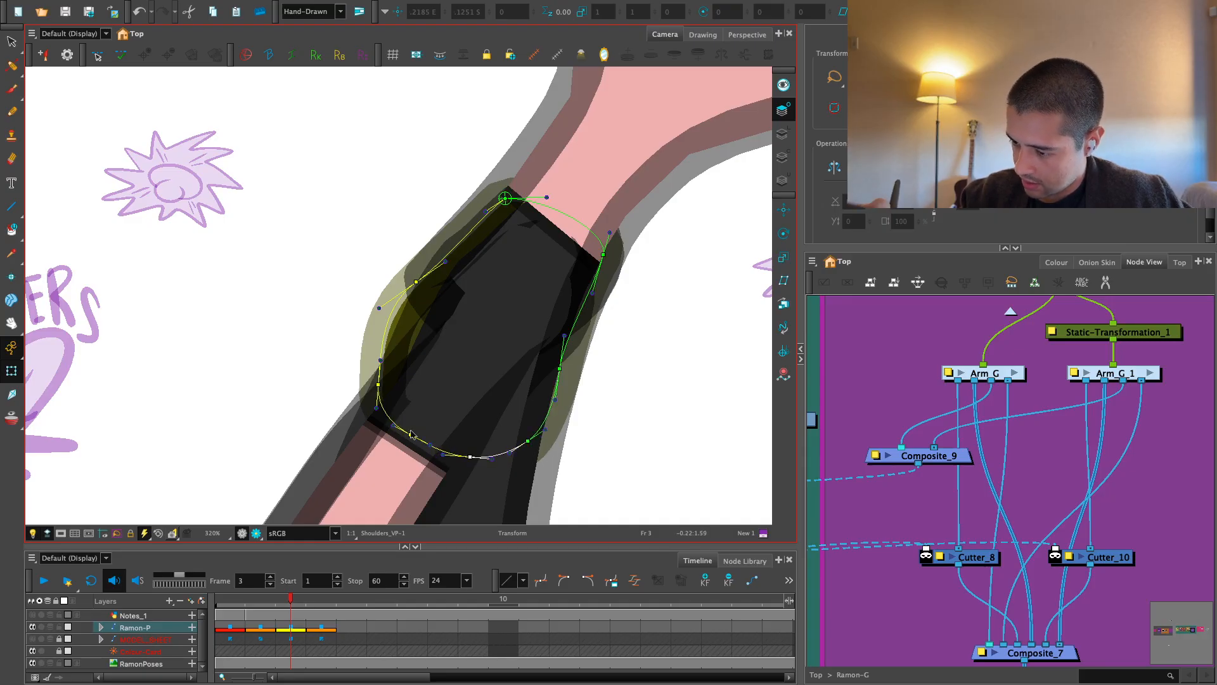
{"action": "left_click_drag", "start_coordinate": [381, 388], "coordinate": [382, 389]}
{"action": "key", "text": "2"}
{"action": "left_click_drag", "start_coordinate": [424, 303], "coordinate": [417, 323]}
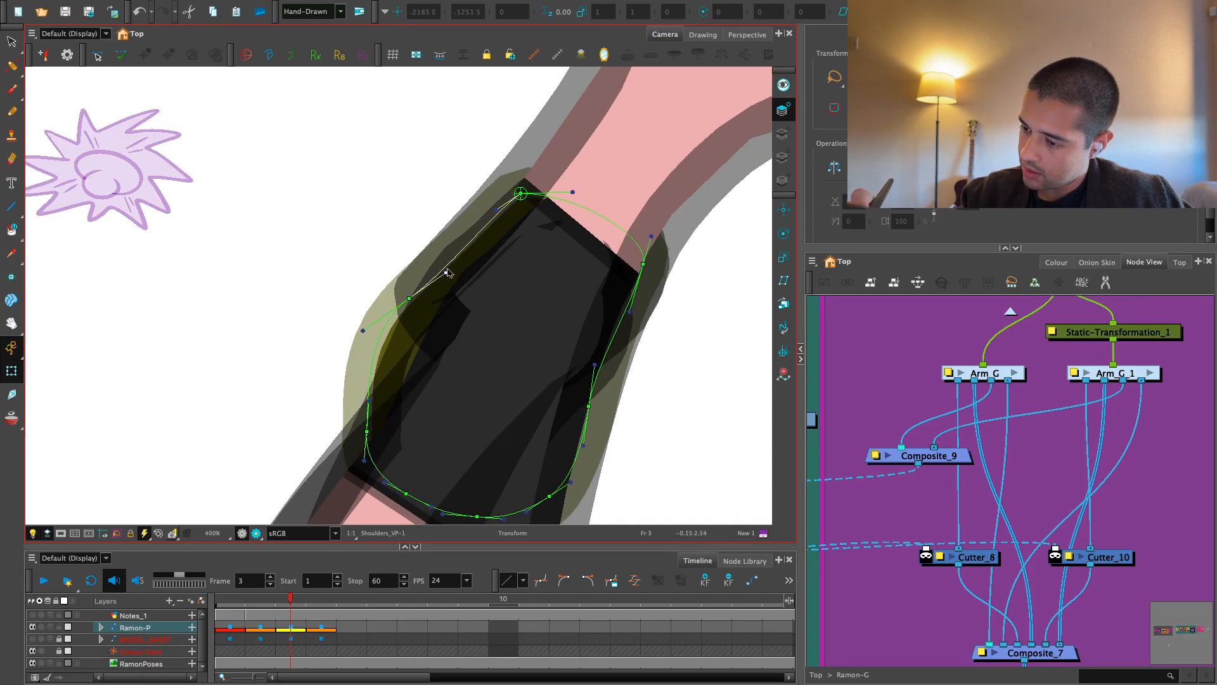
{"action": "left_click_drag", "start_coordinate": [447, 272], "coordinate": [441, 263]}
{"action": "left_click", "coordinate": [586, 227]}
{"action": "key", "text": "Escape"}
Shift the upper arm slightly toward the character's back so the sleeve lines up with the shoulder
{"action": "key", "text": "1"}
{"action": "key", "text": "1"}
{"action": "key", "text": "1"}
{"action": "key", "text": "1"}
{"action": "mouse_move", "coordinate": [436, 305]}
{"action": "left_mouse_down"}
{"action": "mouse_move", "coordinate": [444, 273]}
{"action": "mouse_move", "coordinate": [435, 291]}
{"action": "mouse_move", "coordinate": [419, 282]}
{"action": "left_mouse_up"}
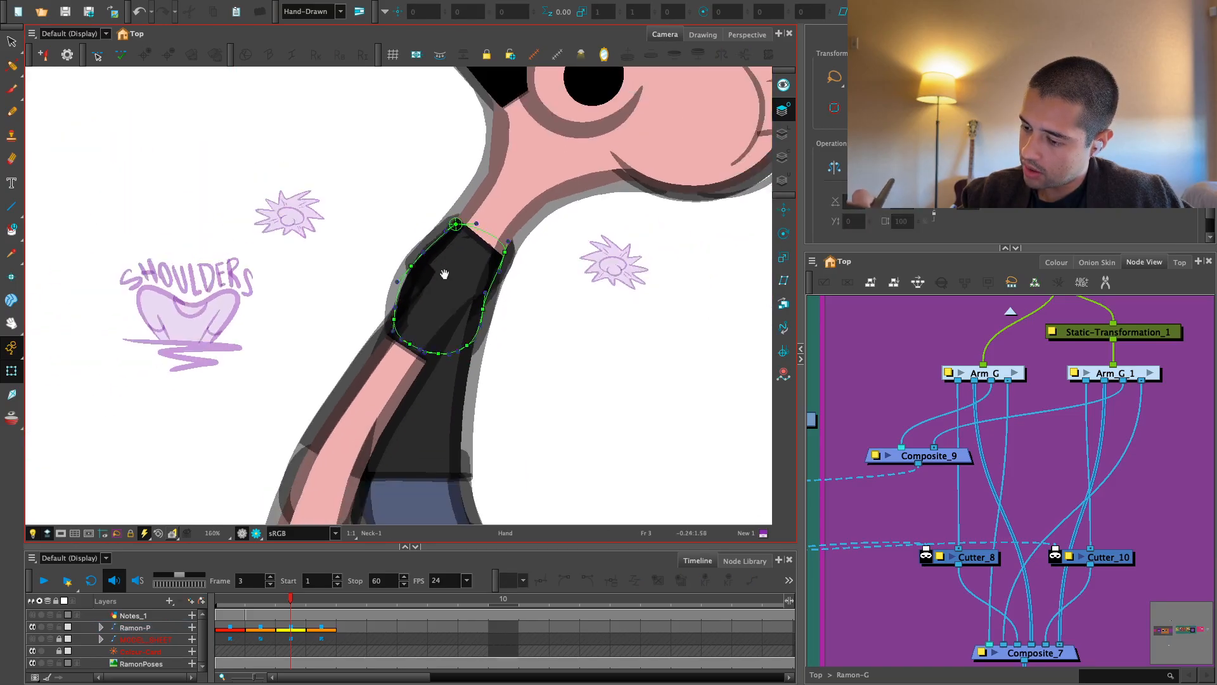
{"action": "key", "text": "1"}
{"action": "key", "text": "1"}
{"action": "key", "text": "2"}
{"action": "key", "text": "2"}
{"action": "key", "text": "2"}
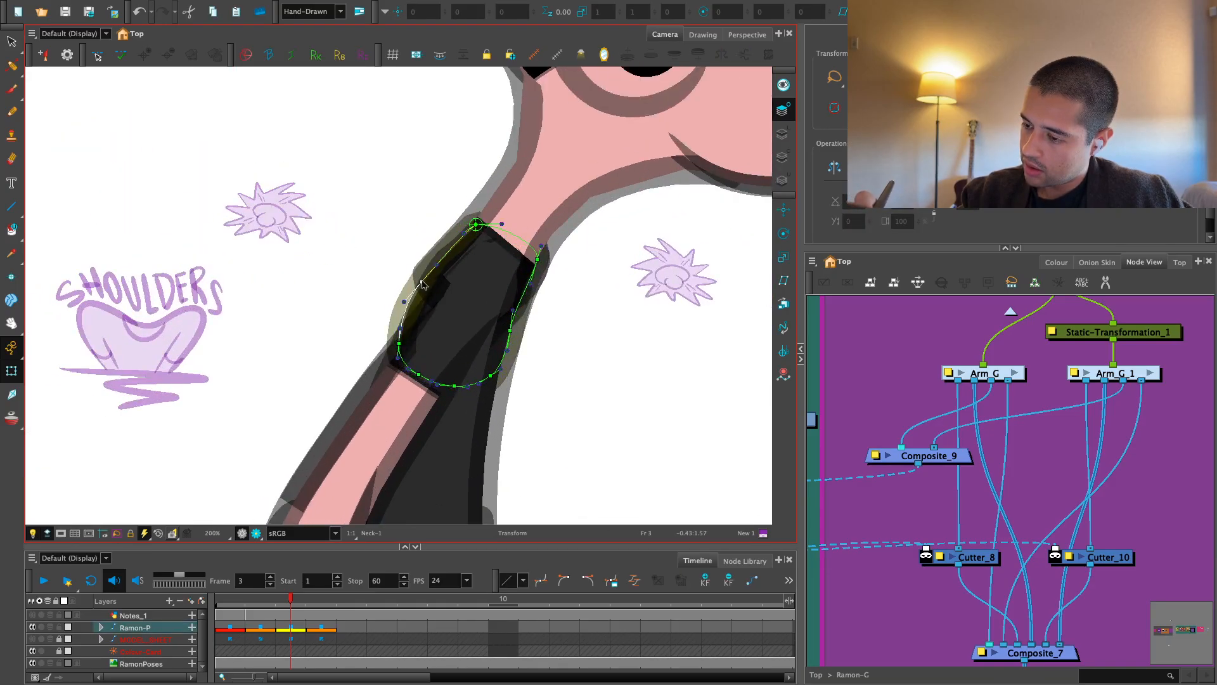
{"action": "key", "text": "1"}
{"action": "key", "text": "1"}
{"action": "left_click_drag", "start_coordinate": [431, 325], "coordinate": [439, 300]}
{"action": "left_click", "coordinate": [409, 357]}
{"action": "key", "text": "b"}
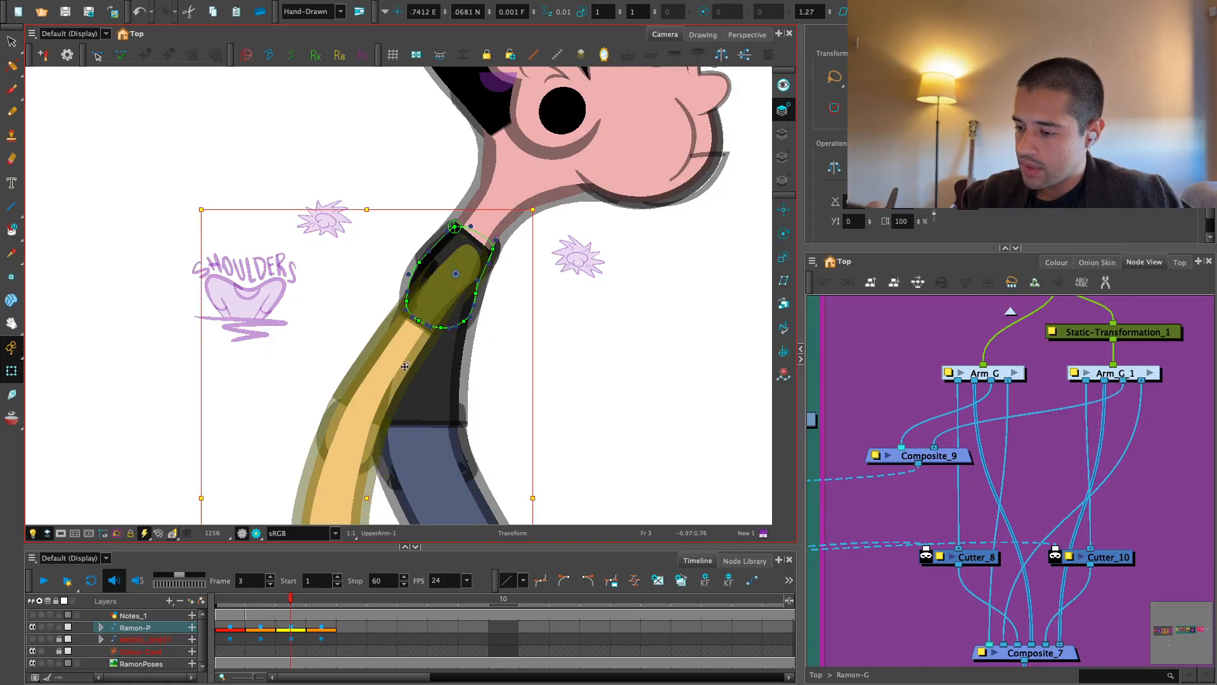
{"action": "left_click_drag", "start_coordinate": [405, 367], "coordinate": [385, 362]}
{"action": "left_click", "coordinate": [533, 302]}
Pull the shoulder deformer's back-edge points inward so the shoulder bulge lines up with the moved sleeve
{"action": "key", "text": "2"}
{"action": "key", "text": "2"}
{"action": "key", "text": "2"}
{"action": "left_click_drag", "start_coordinate": [464, 233], "coordinate": [462, 280]}
{"action": "key", "text": "2"}
{"action": "left_click", "coordinate": [448, 274]}
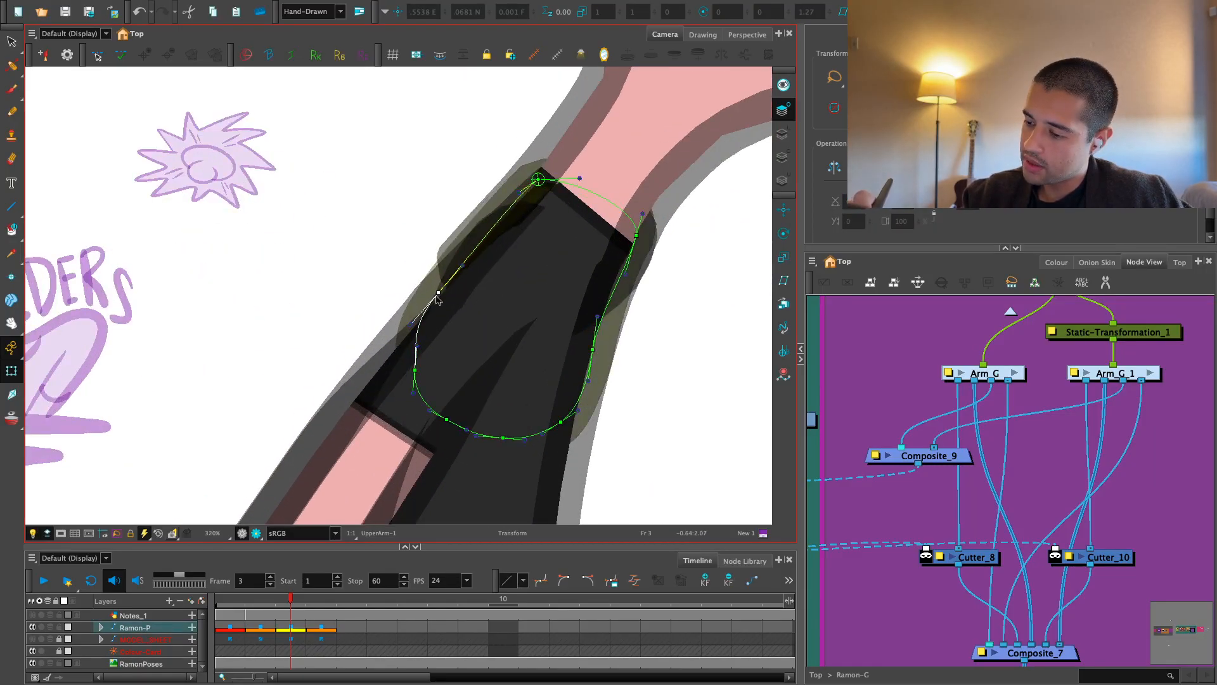
{"action": "left_click_drag", "start_coordinate": [547, 211], "coordinate": [455, 291]}
Show the neck's deformer again and move its lower back point slightly inward to tuck the neck outline under the shirt
{"action": "key", "text": "2"}
{"action": "key", "text": "1"}
{"action": "key", "text": "1"}
{"action": "left_click_drag", "start_coordinate": [416, 238], "coordinate": [419, 269]}
{"action": "key", "text": "2"}
{"action": "left_click", "coordinate": [444, 272]}
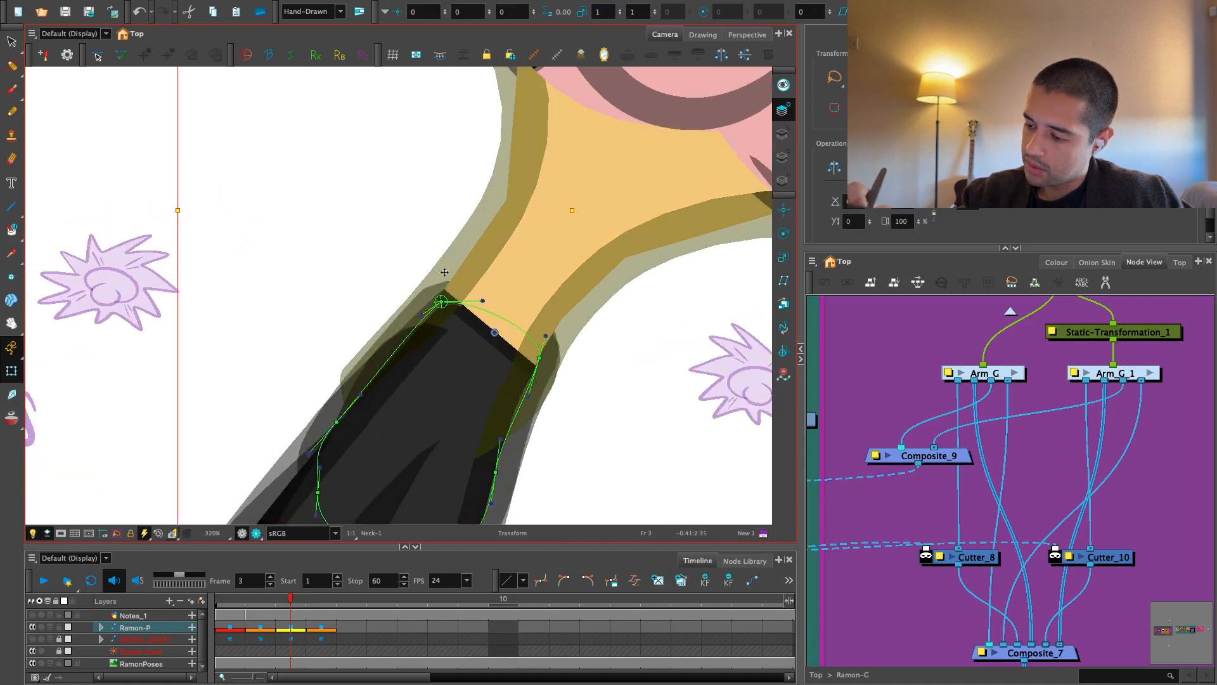
{"action": "key", "text": "shift+F11"}
{"action": "left_click_drag", "start_coordinate": [361, 378], "coordinate": [369, 384]}
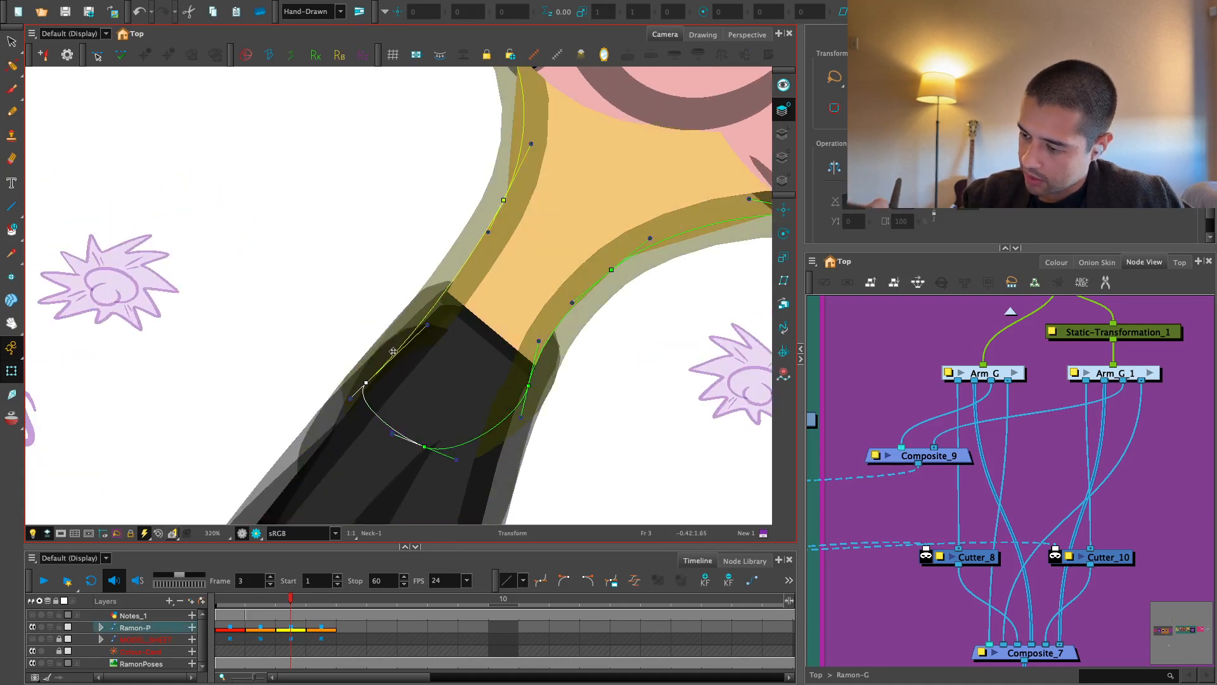
Check the smoothed neck, shoulder and sleeve outline in the render view
{"action": "key", "text": "Escape"}
{"action": "key", "text": "2"}
{"action": "key", "text": "2"}
{"action": "key", "text": "2"}
{"action": "key", "text": "2"}
{"action": "key", "text": "2"}
{"action": "key", "text": "2"}
{"action": "key", "text": "2"}
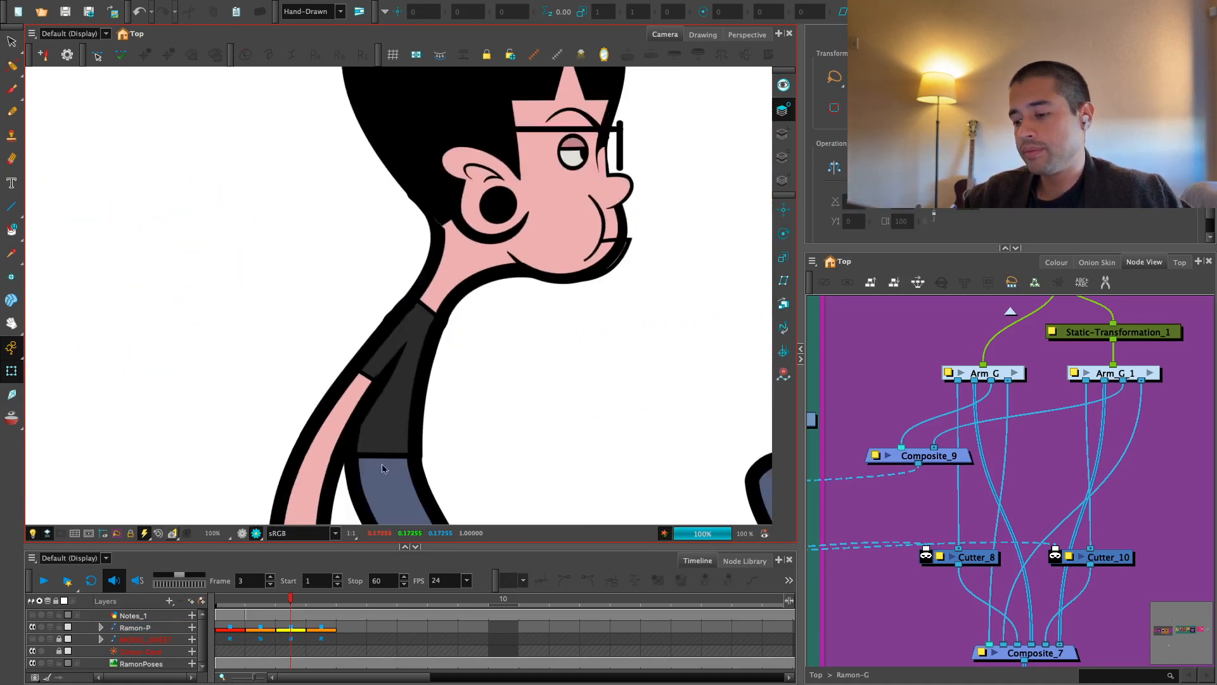
Adjust the torso deformer's upper back point to smooth the shirt's back outline, and check it in the render view
{"action": "key", "text": "1"}
{"action": "key", "text": "2"}
{"action": "key", "text": "2"}
{"action": "key", "text": "2"}
{"action": "key", "text": "2"}
{"action": "left_click_drag", "start_coordinate": [455, 457], "coordinate": [450, 436]}
{"action": "key", "text": "2"}
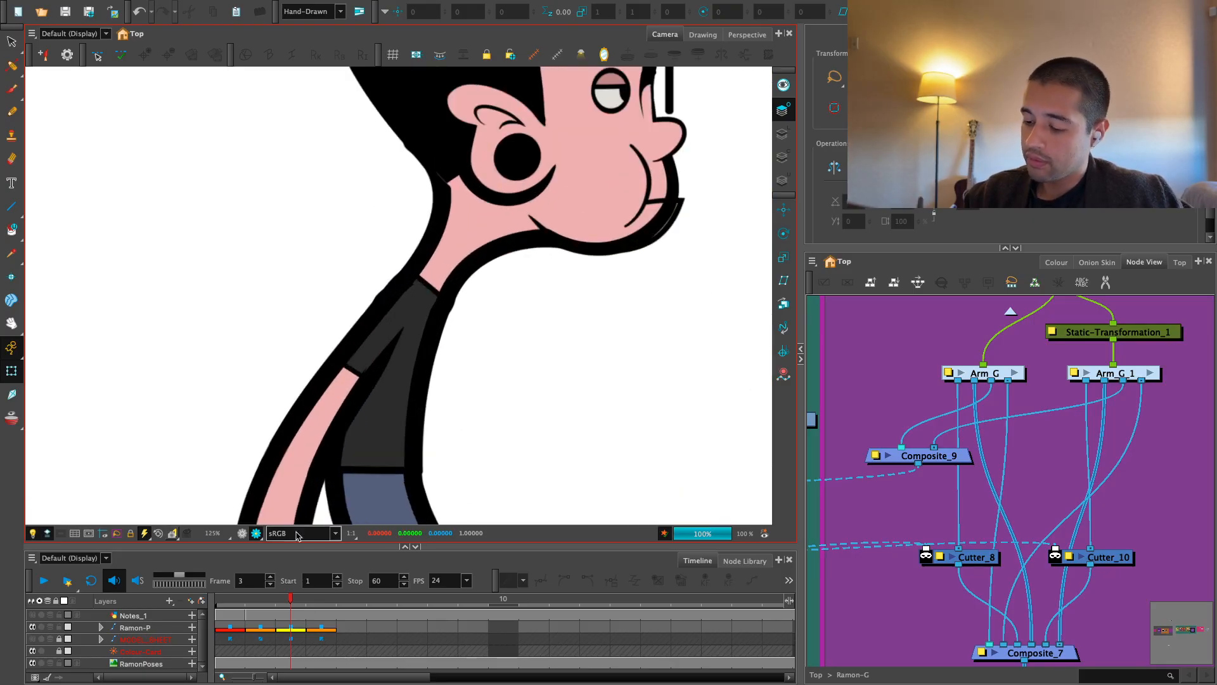
{"action": "left_click", "coordinate": [243, 533]}
{"action": "key", "text": "1"}
{"action": "key", "text": "1"}
{"action": "key", "text": "1"}
{"action": "left_click", "coordinate": [419, 318]}
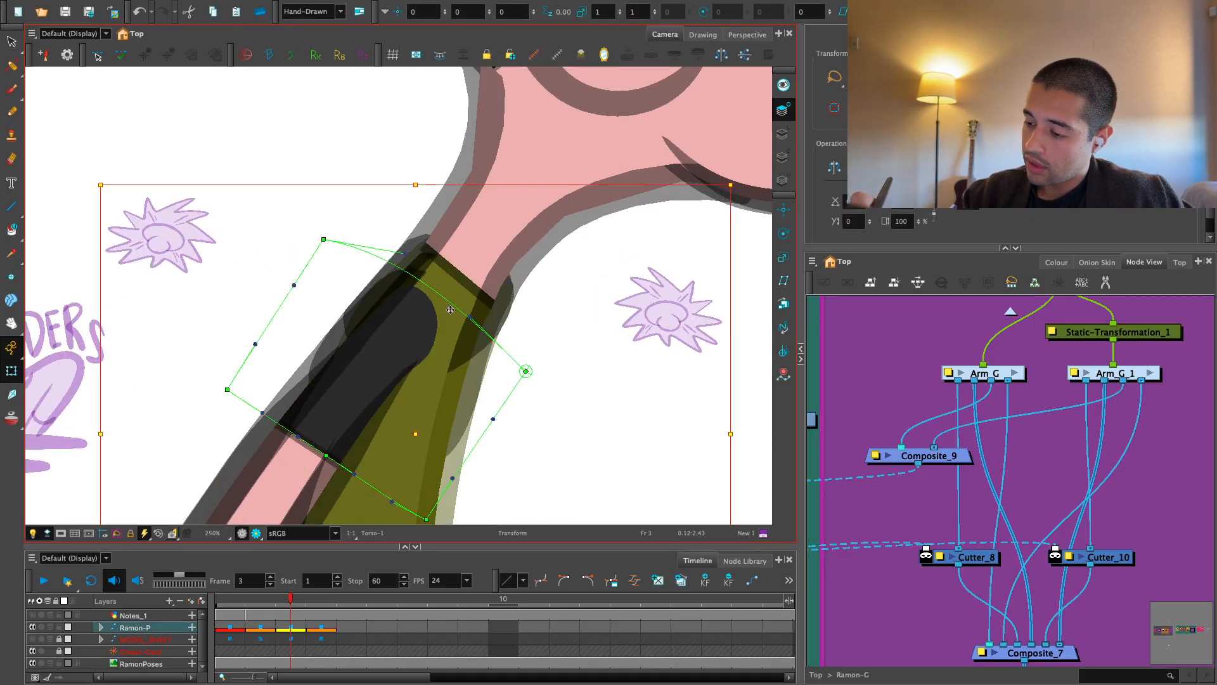
{"action": "left_click", "coordinate": [394, 293]}
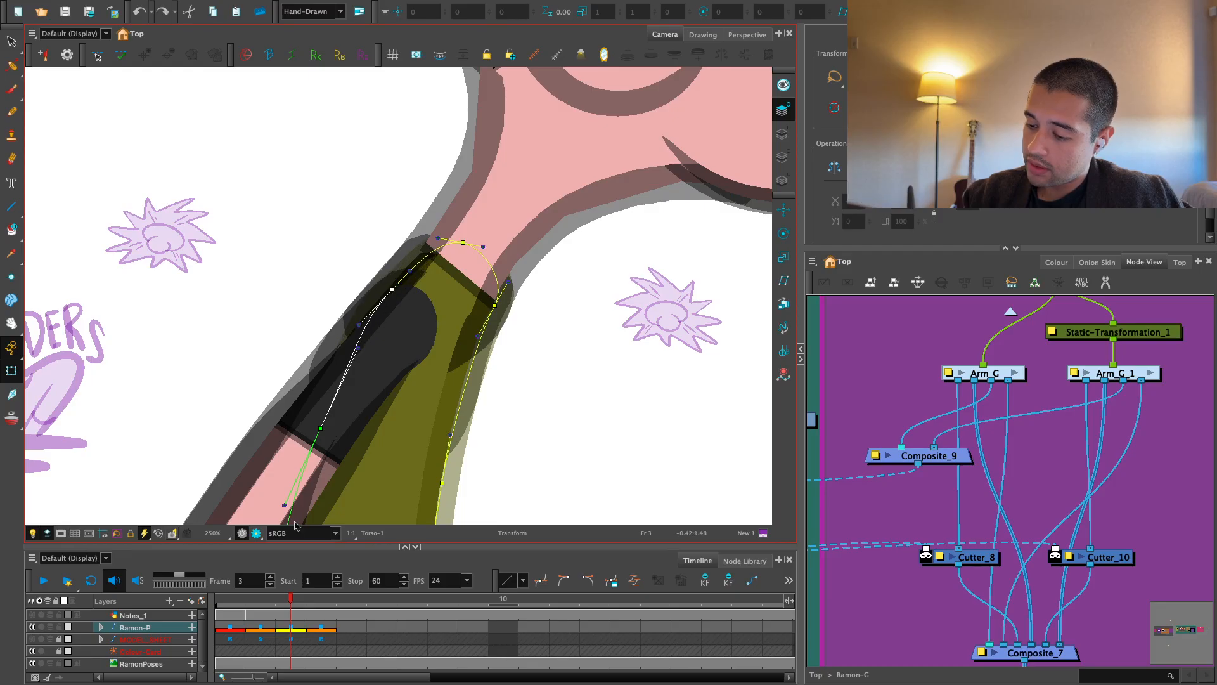
{"action": "left_click", "coordinate": [256, 534]}
Nudge the shoulder deformer's upper back-edge point to even out the bump in the shoulder outline, checking it in the render view
{"action": "scroll", "coordinate": [352, 303], "scroll_direction": "up", "scroll_amount": 2}
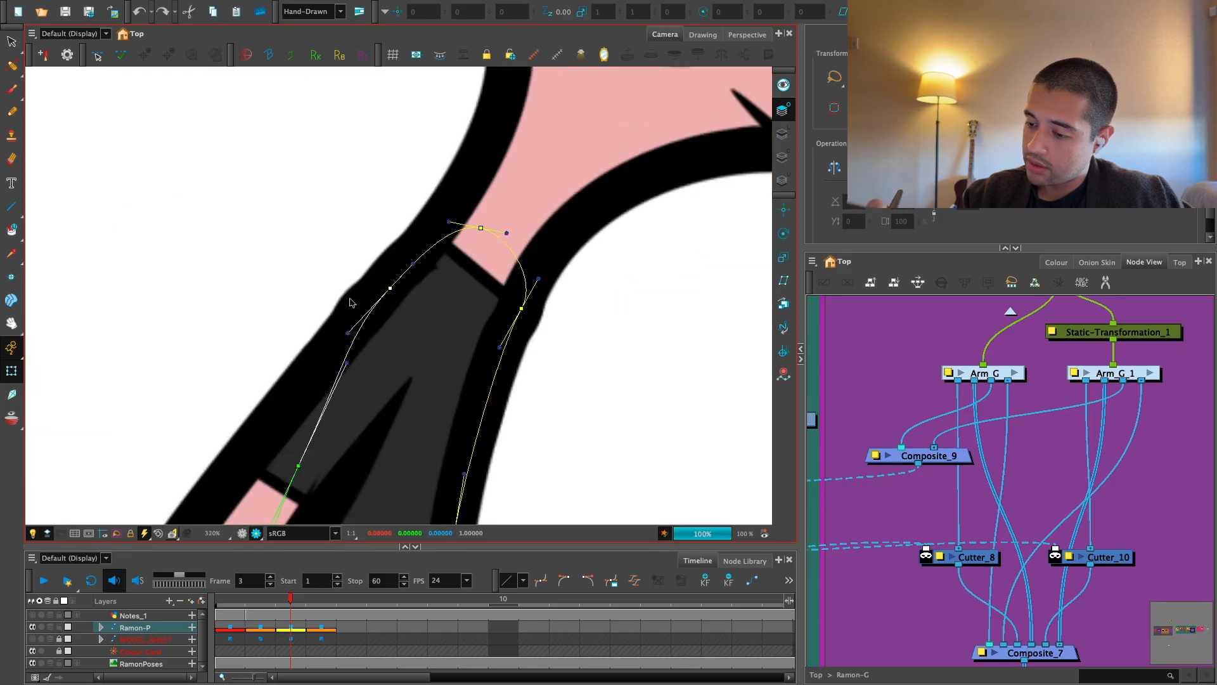
{"action": "left_click", "coordinate": [246, 534]}
{"action": "scroll", "coordinate": [545, 264], "scroll_direction": "down", "scroll_amount": 2}
{"action": "left_click", "coordinate": [194, 407]}
{"action": "scroll", "coordinate": [476, 241], "scroll_direction": "up", "scroll_amount": 2}
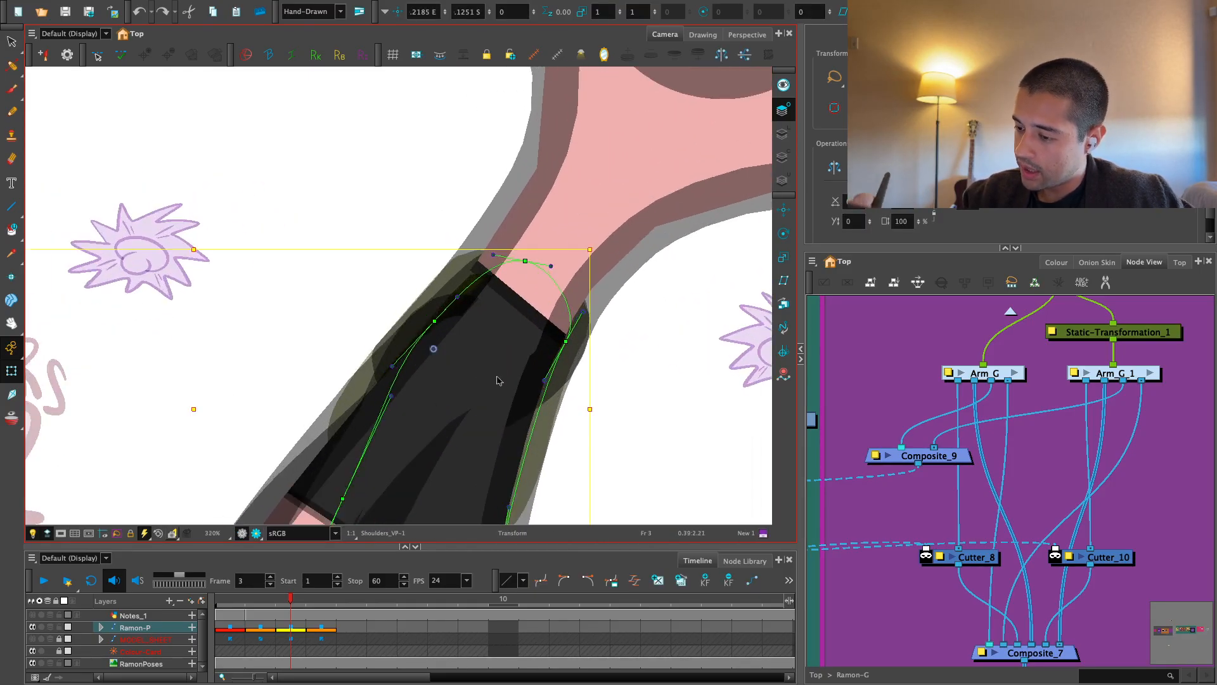
{"action": "scroll", "coordinate": [402, 375], "scroll_direction": "up", "scroll_amount": 1}
{"action": "left_click", "coordinate": [365, 418]}
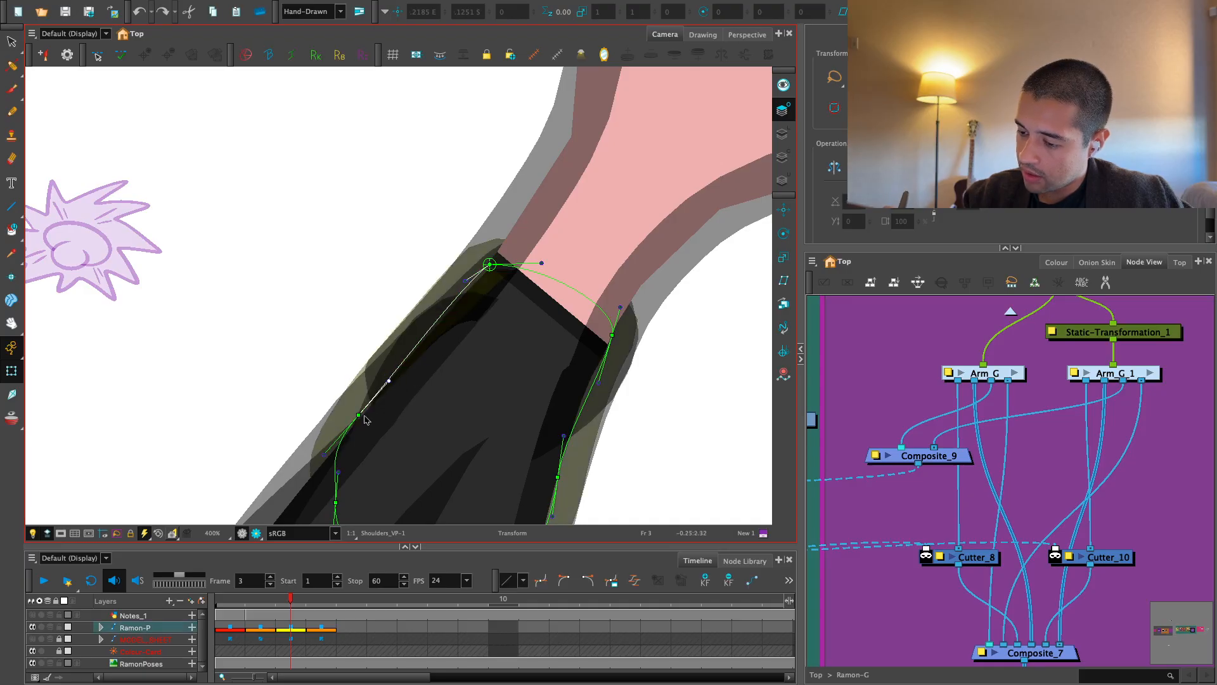
{"action": "left_click", "coordinate": [361, 417]}
{"action": "left_click", "coordinate": [257, 534]}
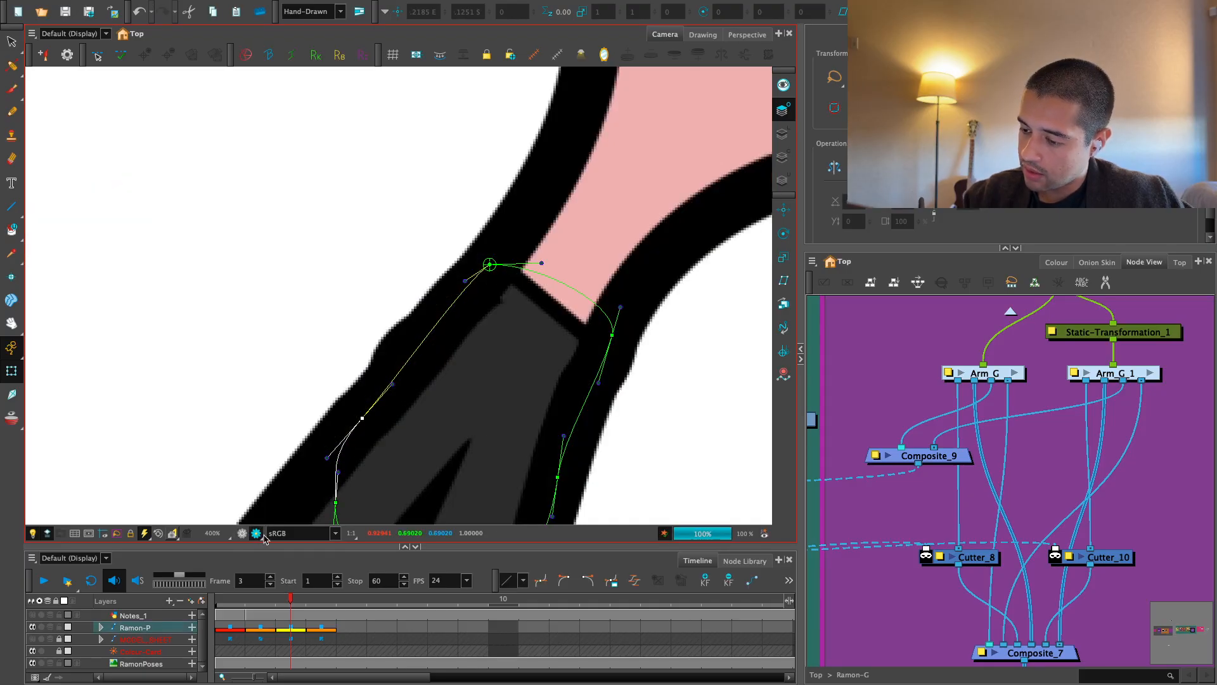
Move the neck deformer's lower back point slightly inward and adjust its handle so the neck blends into the shoulder
{"action": "left_click", "coordinate": [257, 534]}
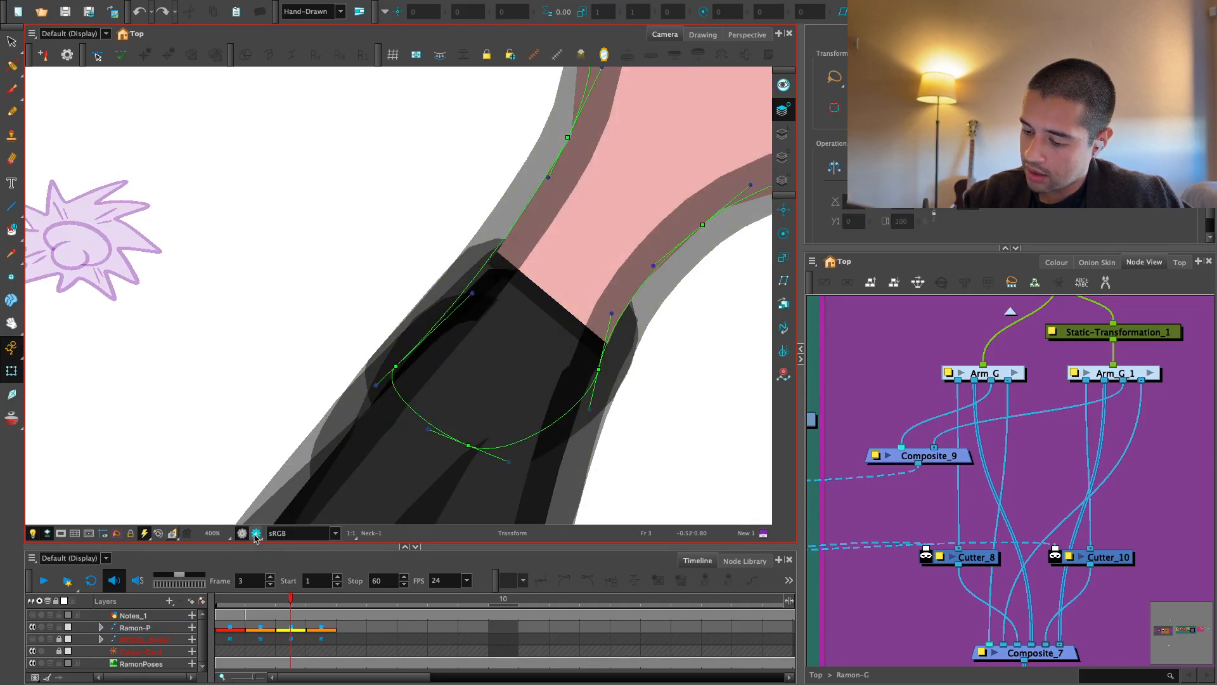
{"action": "left_click", "coordinate": [257, 534]}
{"action": "left_click", "coordinate": [397, 367]}
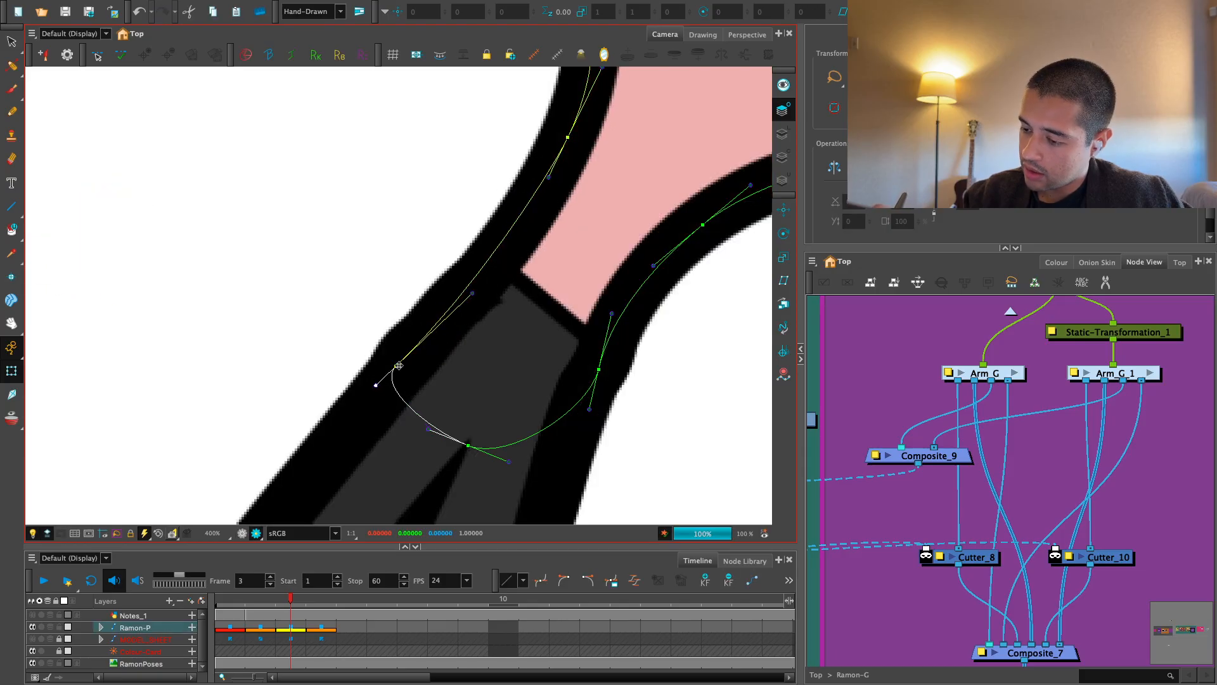
{"action": "left_click_drag", "start_coordinate": [399, 366], "coordinate": [400, 368]}
{"action": "left_click_drag", "start_coordinate": [477, 295], "coordinate": [476, 289]}
{"action": "scroll", "coordinate": [469, 273], "scroll_direction": "down", "scroll_amount": 5}
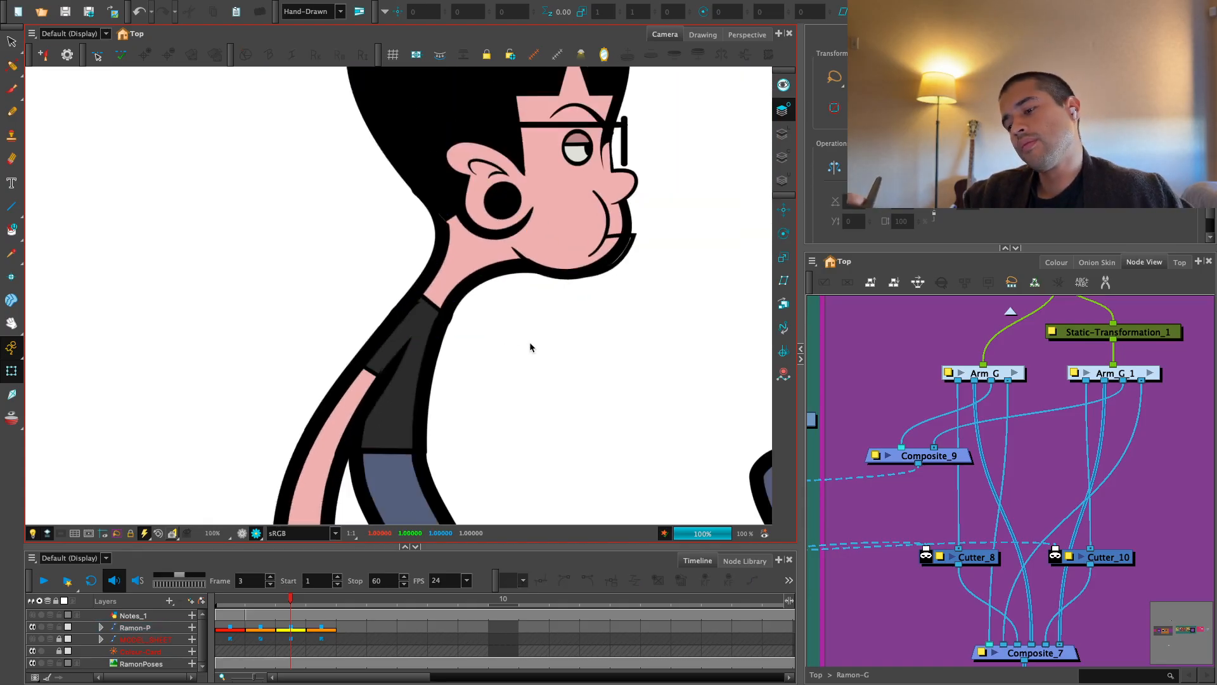
{"action": "scroll", "coordinate": [528, 348], "scroll_direction": "down", "scroll_amount": 2}
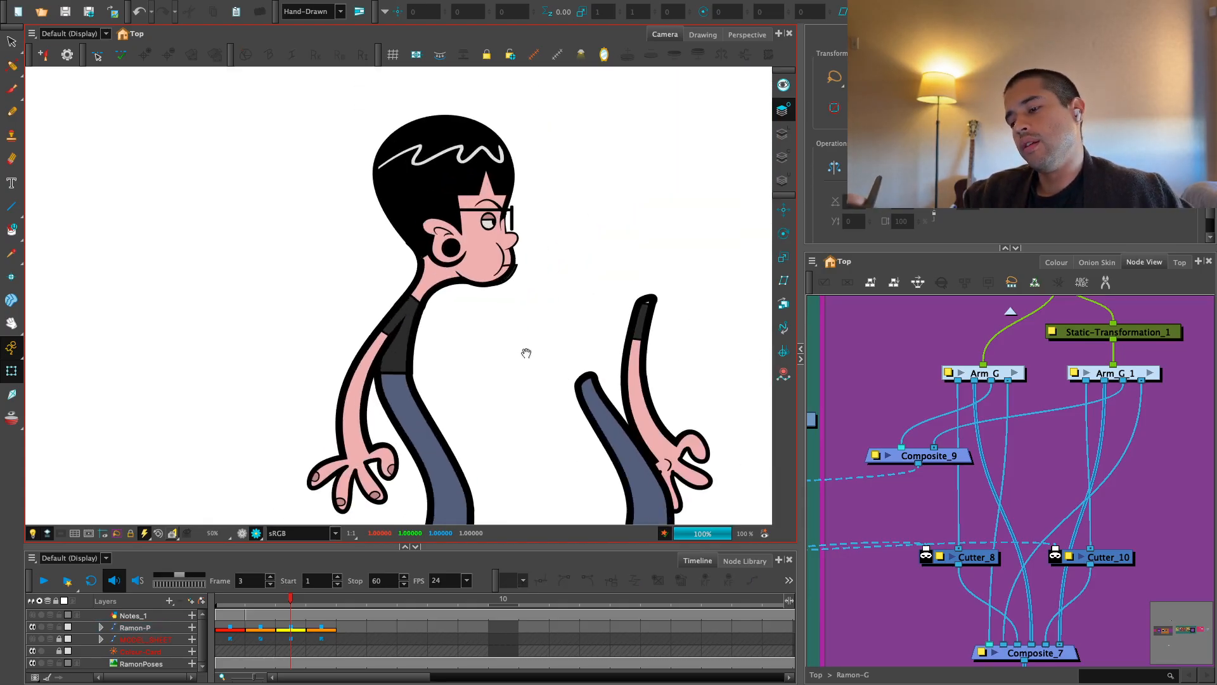
Show the shoulder's deformer and adjust its upper front point where the shoulder meets the base of the neck
{"action": "scroll", "coordinate": [507, 365], "scroll_direction": "up", "scroll_amount": 4}
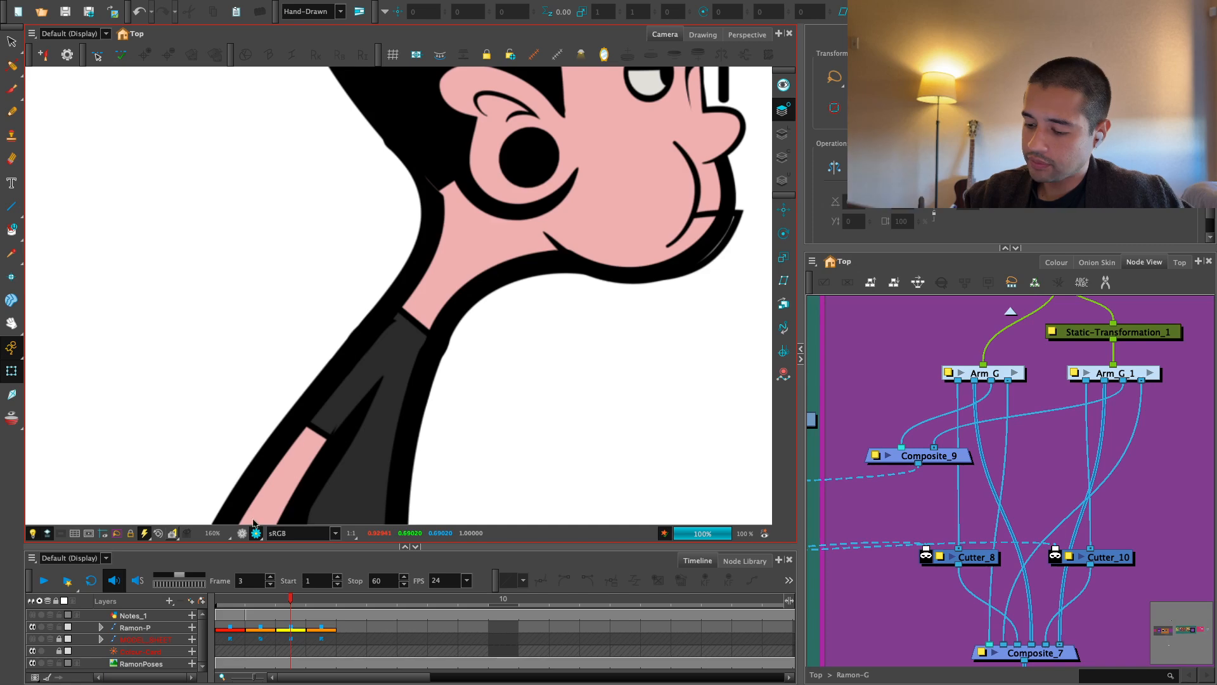
{"action": "scroll", "coordinate": [468, 394], "scroll_direction": "up", "scroll_amount": 3}
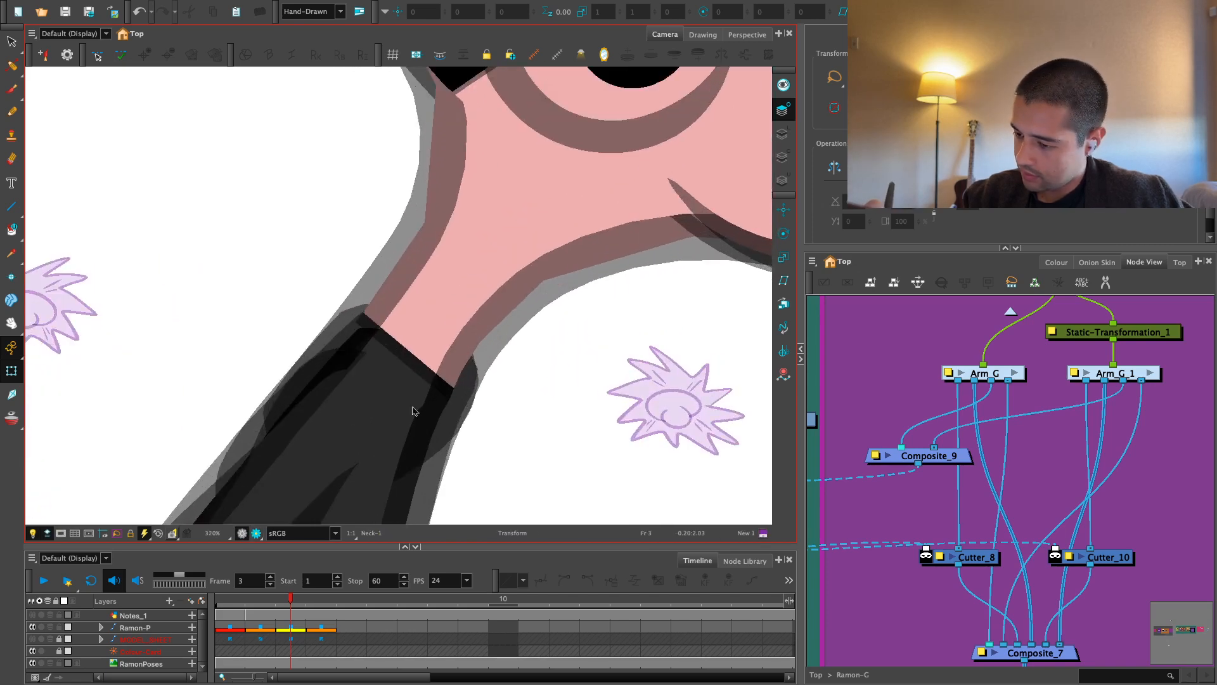
{"action": "left_click", "coordinate": [439, 391]}
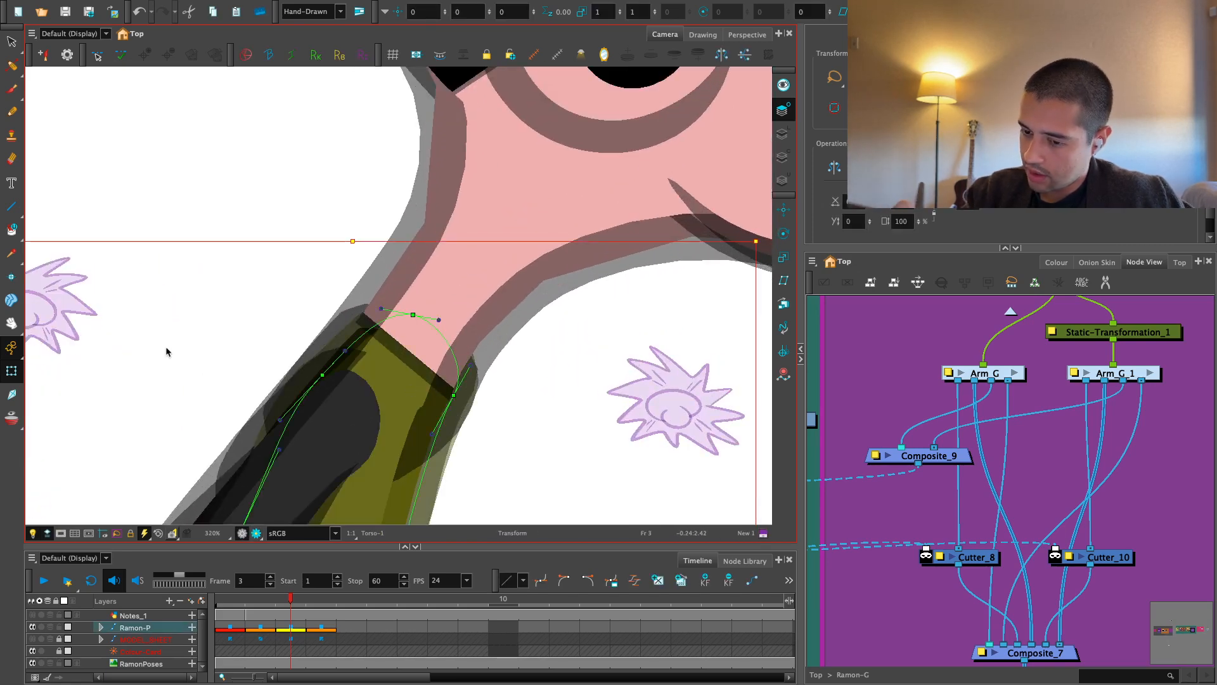
{"action": "scroll", "coordinate": [236, 348], "scroll_direction": "down", "scroll_amount": 2}
{"action": "left_click", "coordinate": [179, 389]}
{"action": "scroll", "coordinate": [603, 370], "scroll_direction": "up", "scroll_amount": 2}
{"action": "key", "text": "F11"}
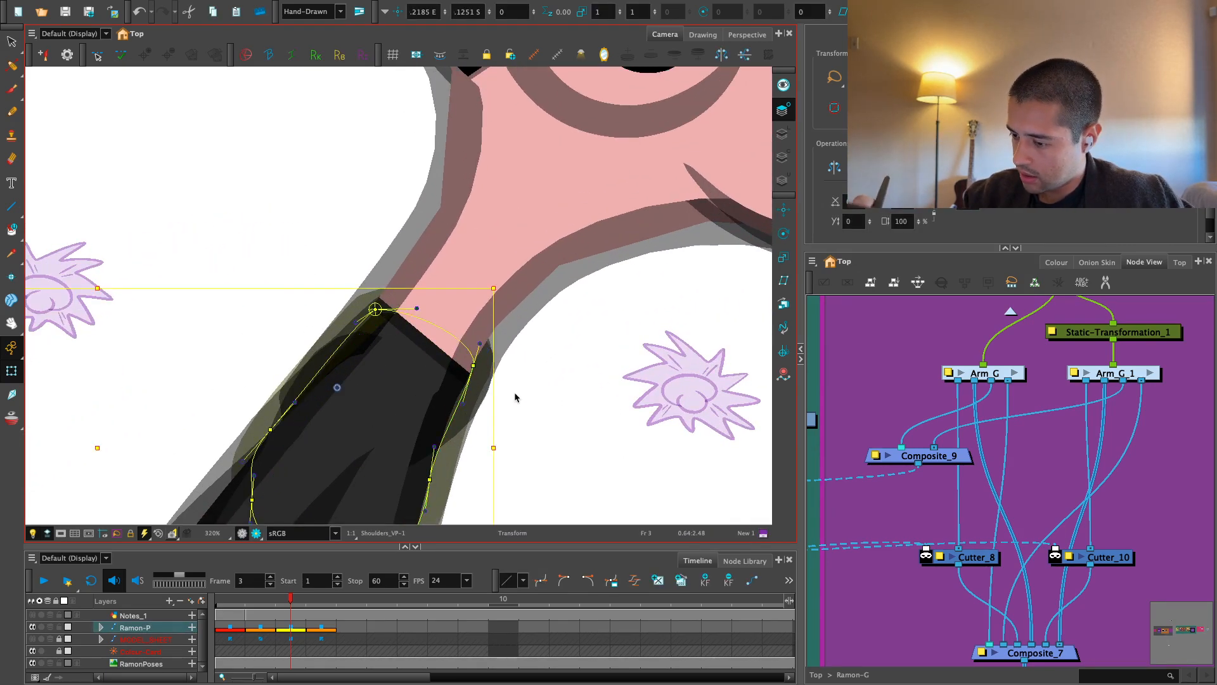
{"action": "left_click", "coordinate": [515, 397]}
{"action": "scroll", "coordinate": [488, 372], "scroll_direction": "down", "scroll_amount": 1}
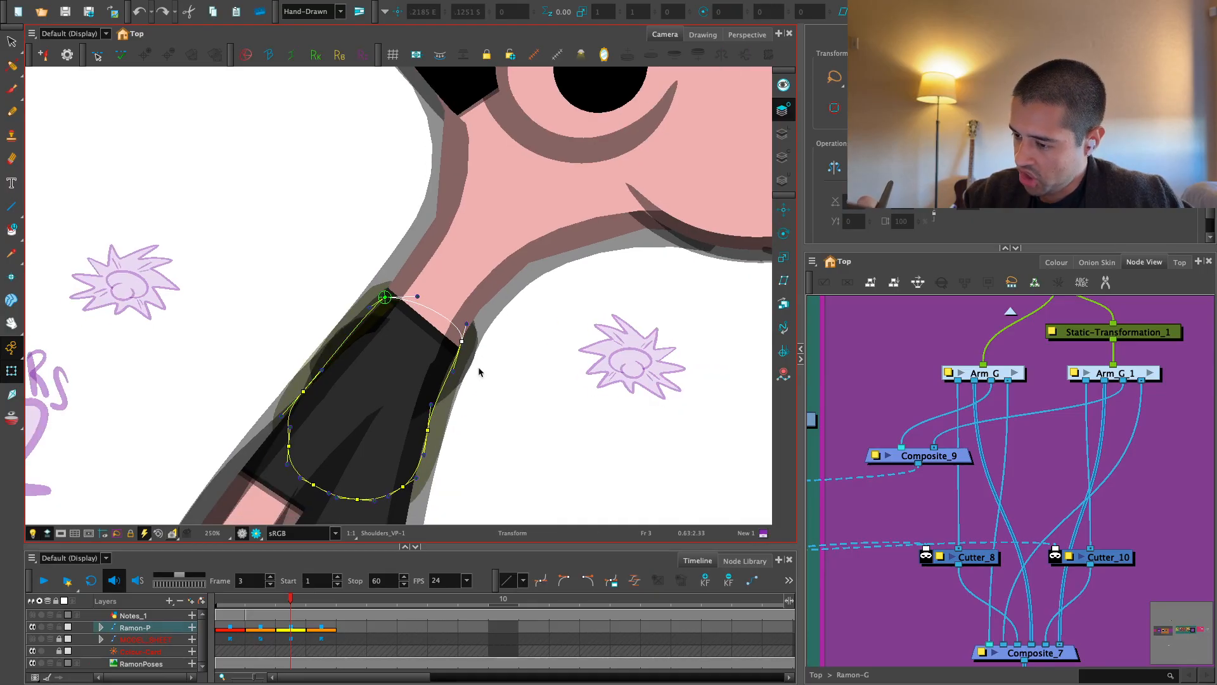
Adjust the neck deformer's lower front point and the torso deformer's upper front point so the front outlines meet at the collar
{"action": "left_click", "coordinate": [465, 319]}
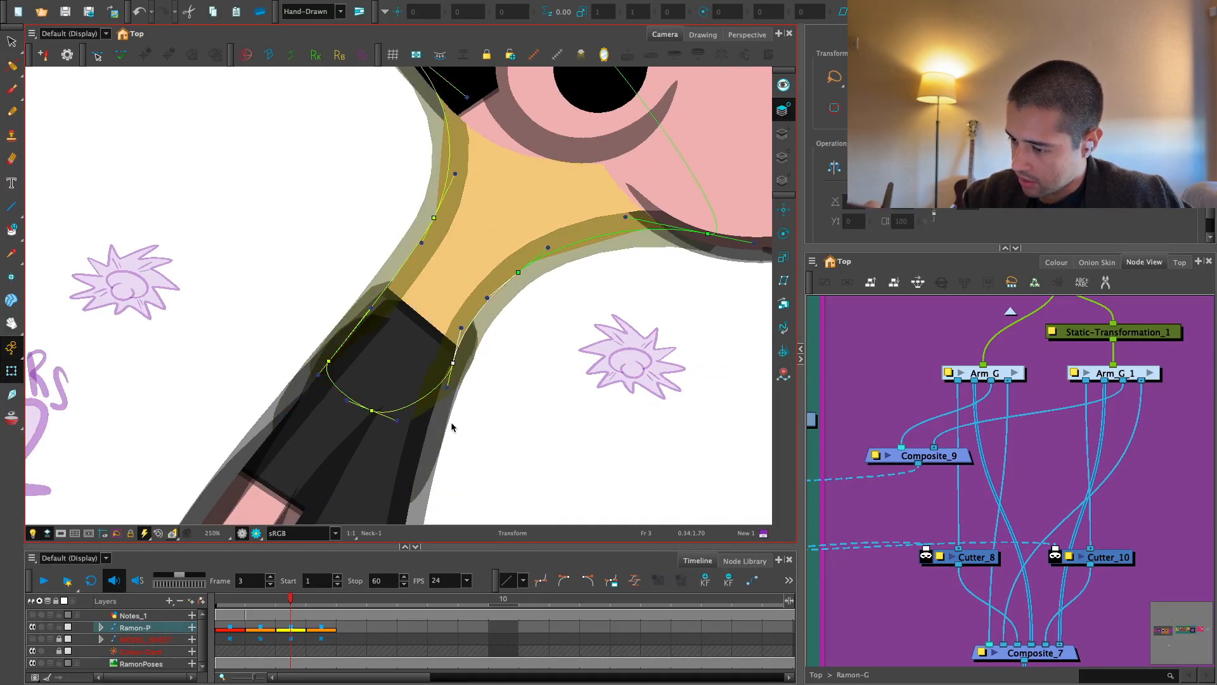
{"action": "left_click", "coordinate": [433, 450]}
{"action": "left_click", "coordinate": [463, 354]}
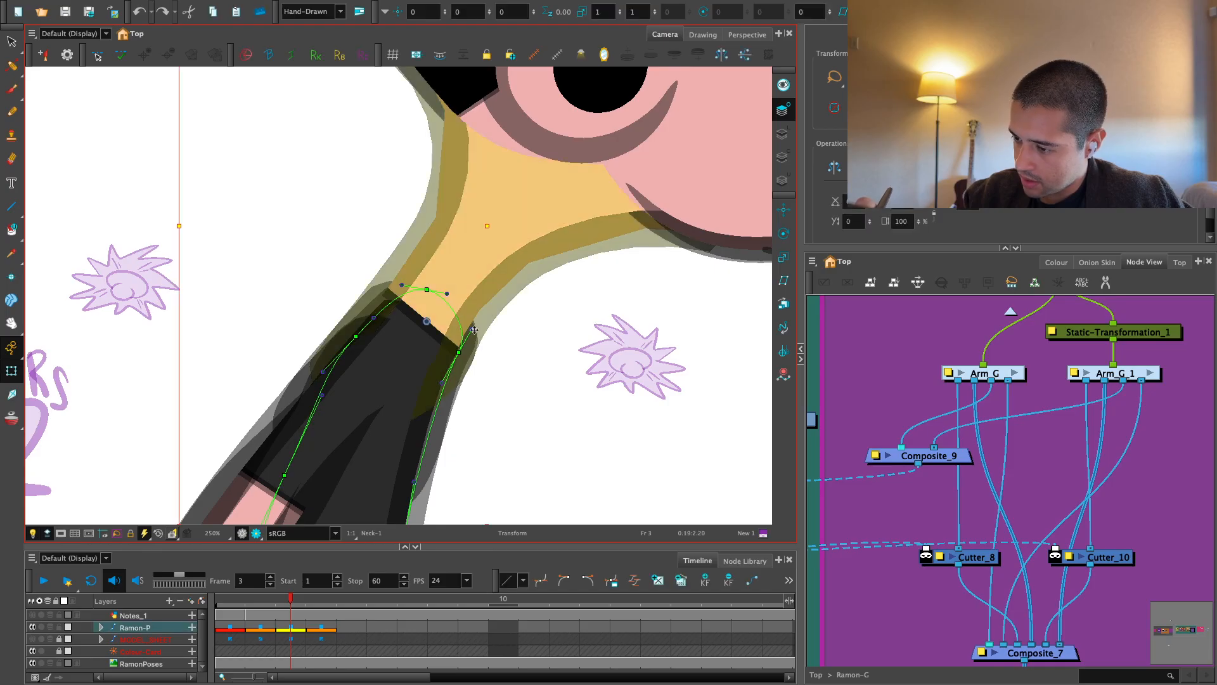
{"action": "left_click", "coordinate": [462, 350]}
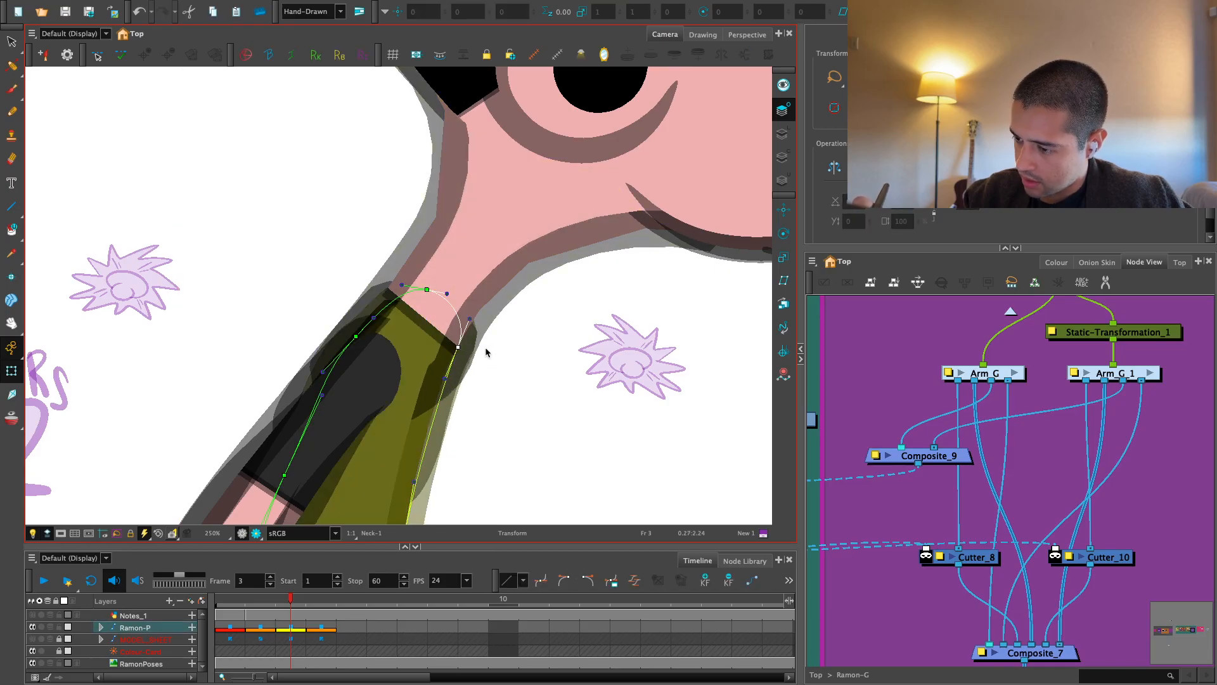
{"action": "left_click", "coordinate": [256, 535]}
{"action": "key", "text": "1"}
{"action": "key", "text": "1"}
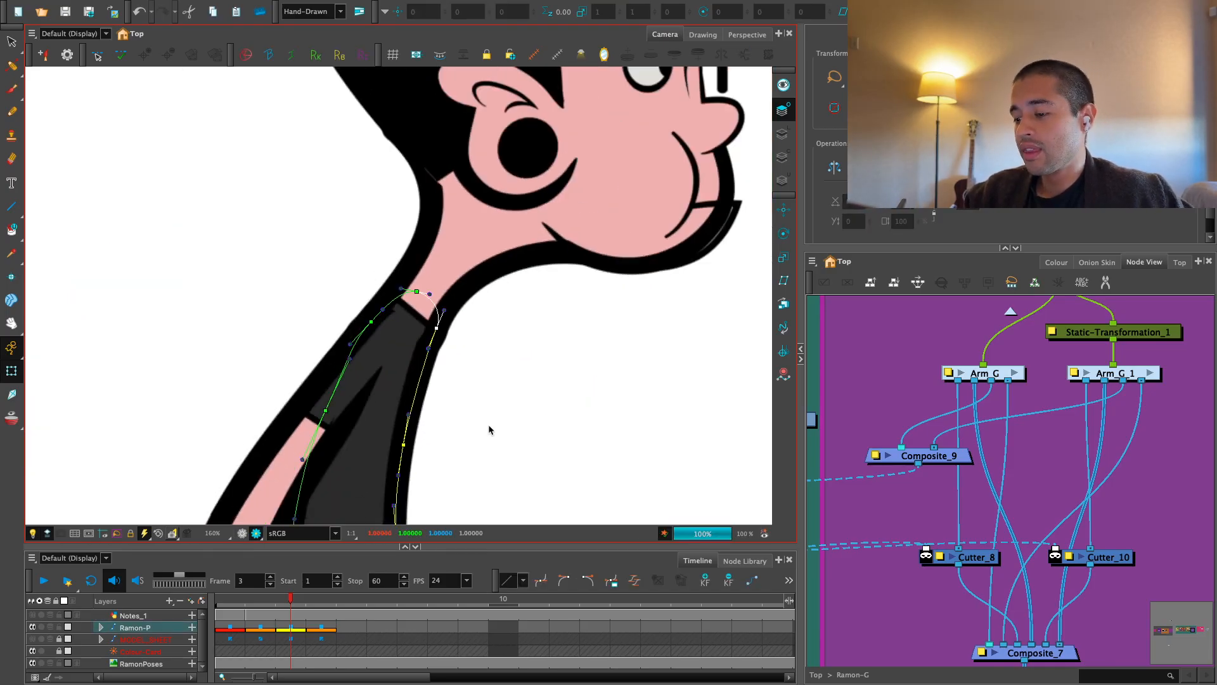
Move the neck deformer's lower front point slightly inward so the throat line runs smoothly into the shirt
{"action": "key", "text": "2"}
{"action": "key", "text": "2"}
{"action": "key", "text": "2"}
{"action": "left_click_drag", "start_coordinate": [390, 467], "coordinate": [343, 484]}
{"action": "left_click", "coordinate": [242, 535]}
{"action": "key", "text": "2"}
{"action": "left_click", "coordinate": [378, 429]}
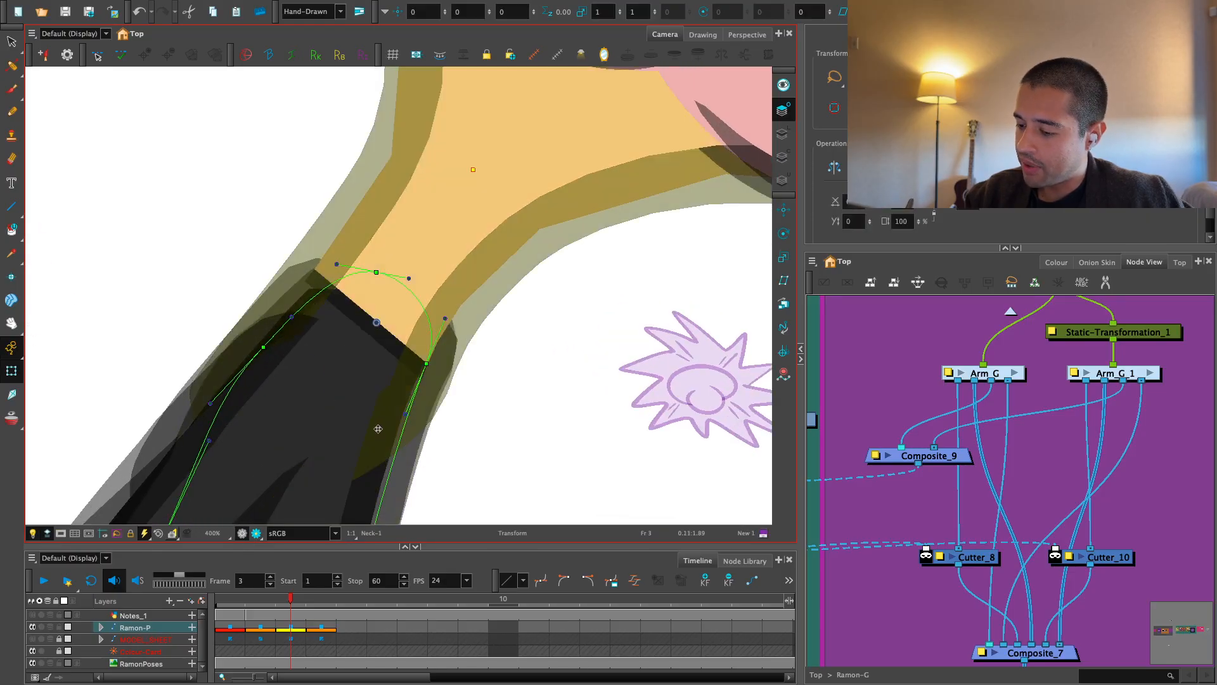
{"action": "left_click", "coordinate": [459, 366]}
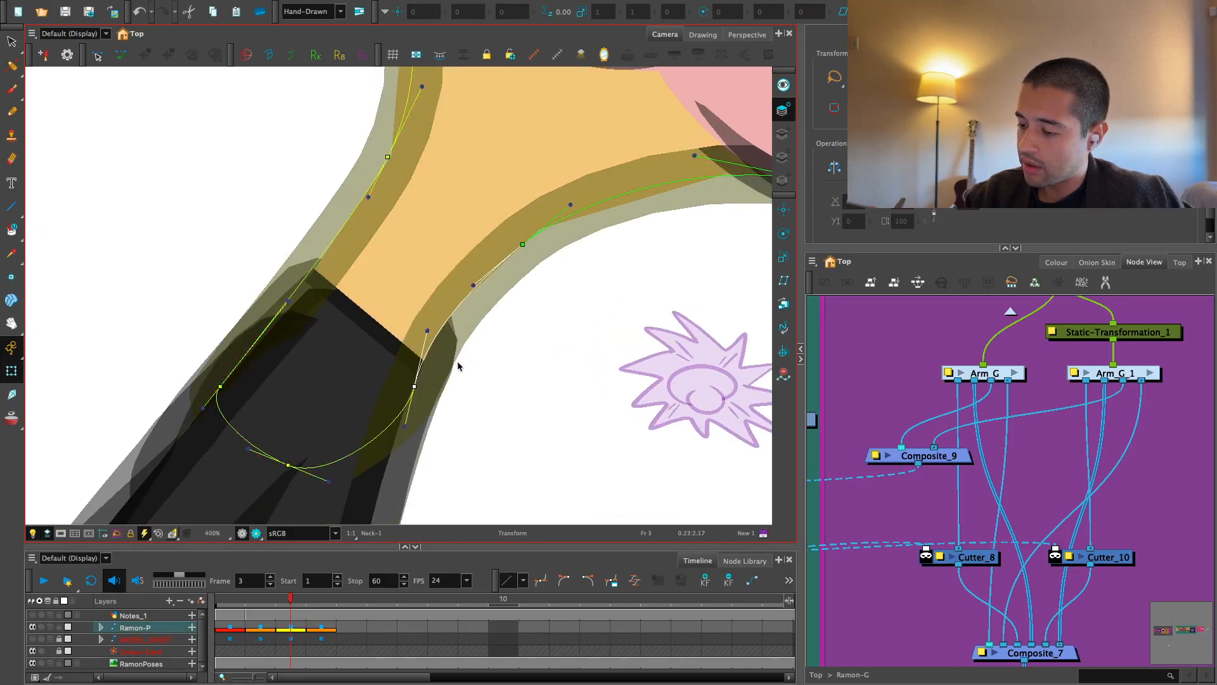
{"action": "left_click", "coordinate": [256, 533]}
{"action": "key", "text": "1"}
{"action": "key", "text": "1"}
{"action": "key", "text": "1"}
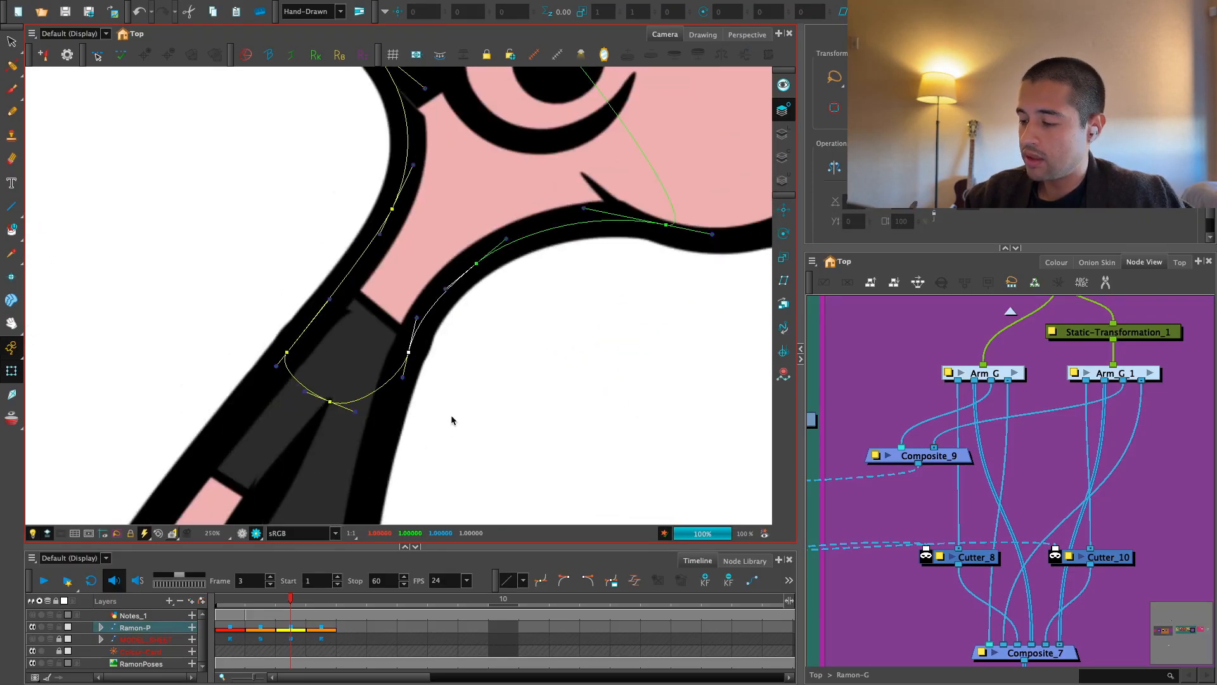
{"action": "key", "text": "2"}
{"action": "key", "text": "2"}
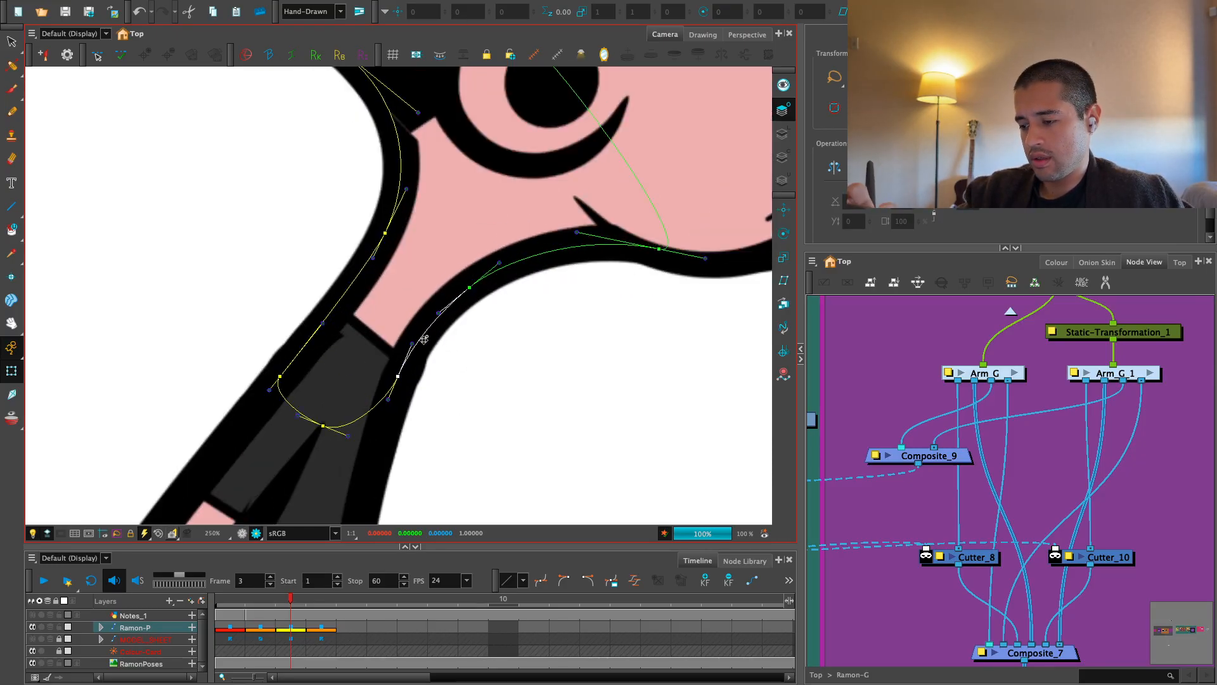
Nudge the torso deformer's upper front point at the collar and check the whole side pose in the render view
{"action": "left_click", "coordinate": [380, 466]}
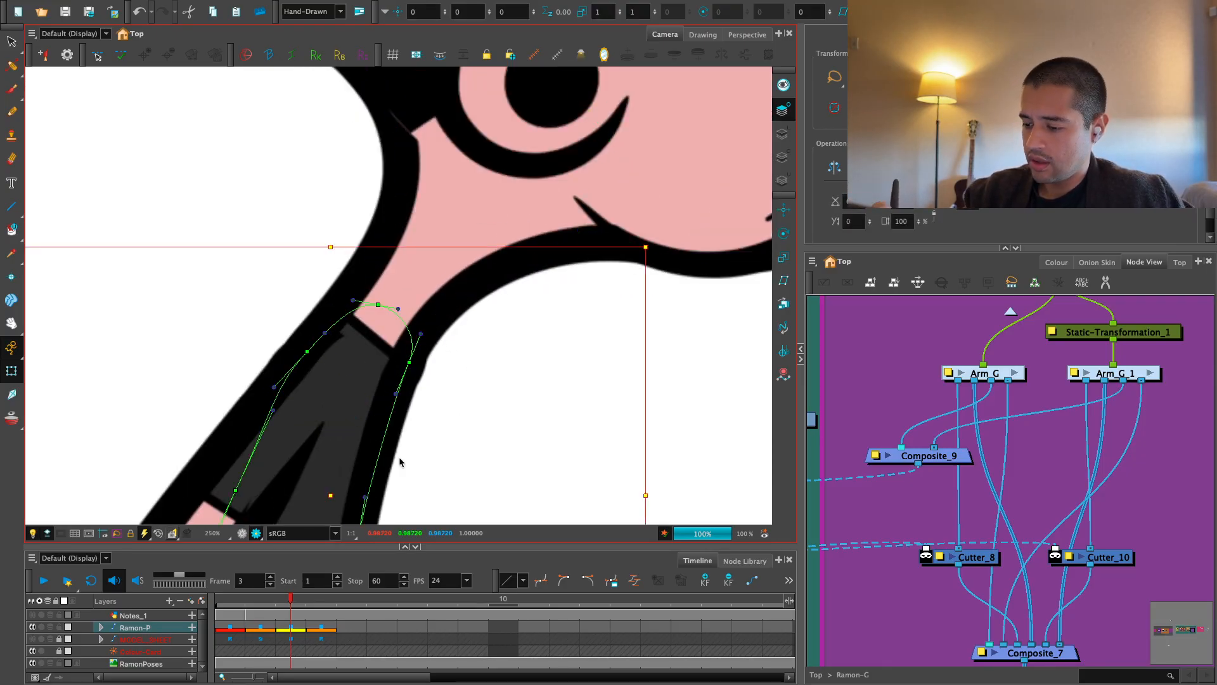
{"action": "left_click", "coordinate": [412, 353]}
{"action": "key", "text": "1"}
{"action": "key", "text": "1"}
{"action": "key", "text": "1"}
{"action": "key", "text": "1"}
{"action": "left_click", "coordinate": [450, 359]}
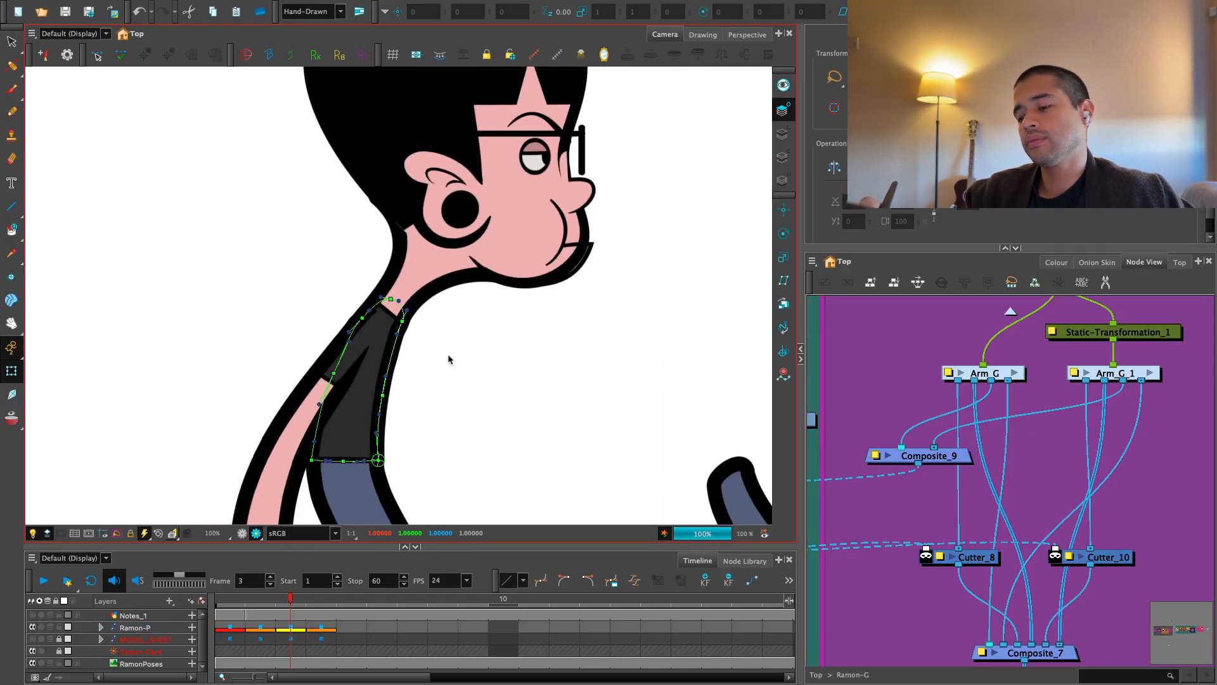
{"action": "key", "text": "1"}
{"action": "key", "text": "1"}
{"action": "key", "text": "1"}
{"action": "key", "text": "1"}
{"action": "key", "text": "1"}
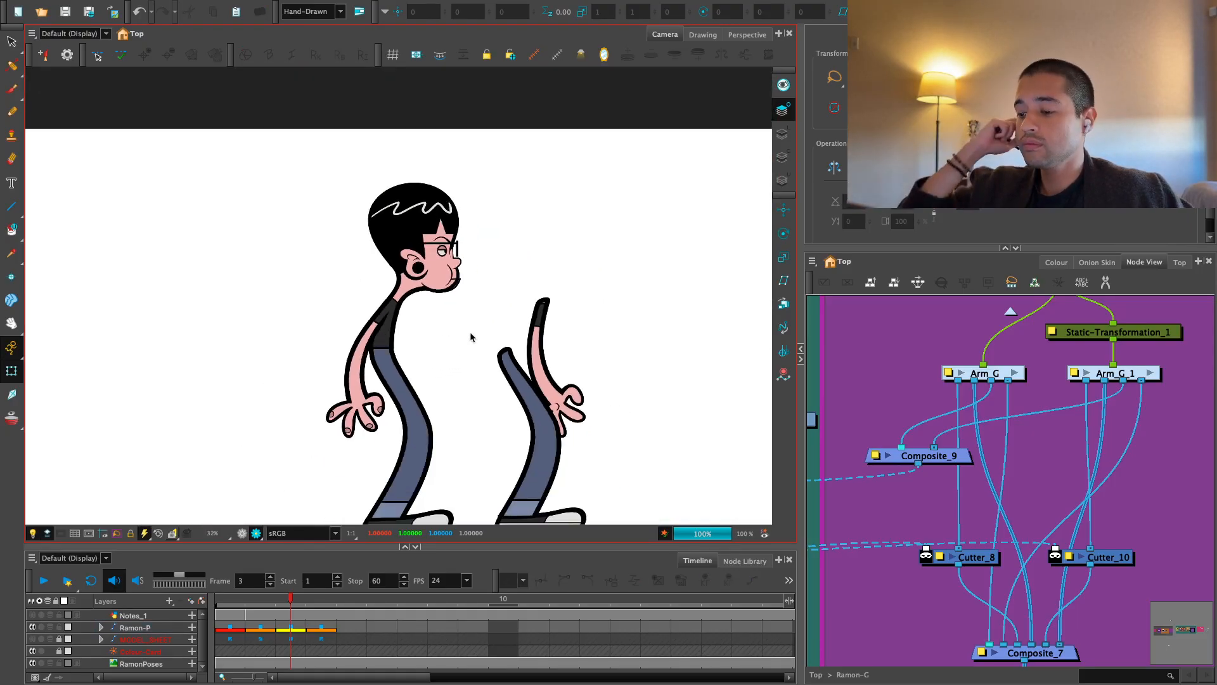
Show the torso's deformer and reshape the middle of its front edge to smooth the chest line, checking the rendered pose
{"action": "key", "text": "2"}
{"action": "key", "text": "2"}
{"action": "key", "text": "2"}
{"action": "key", "text": "2"}
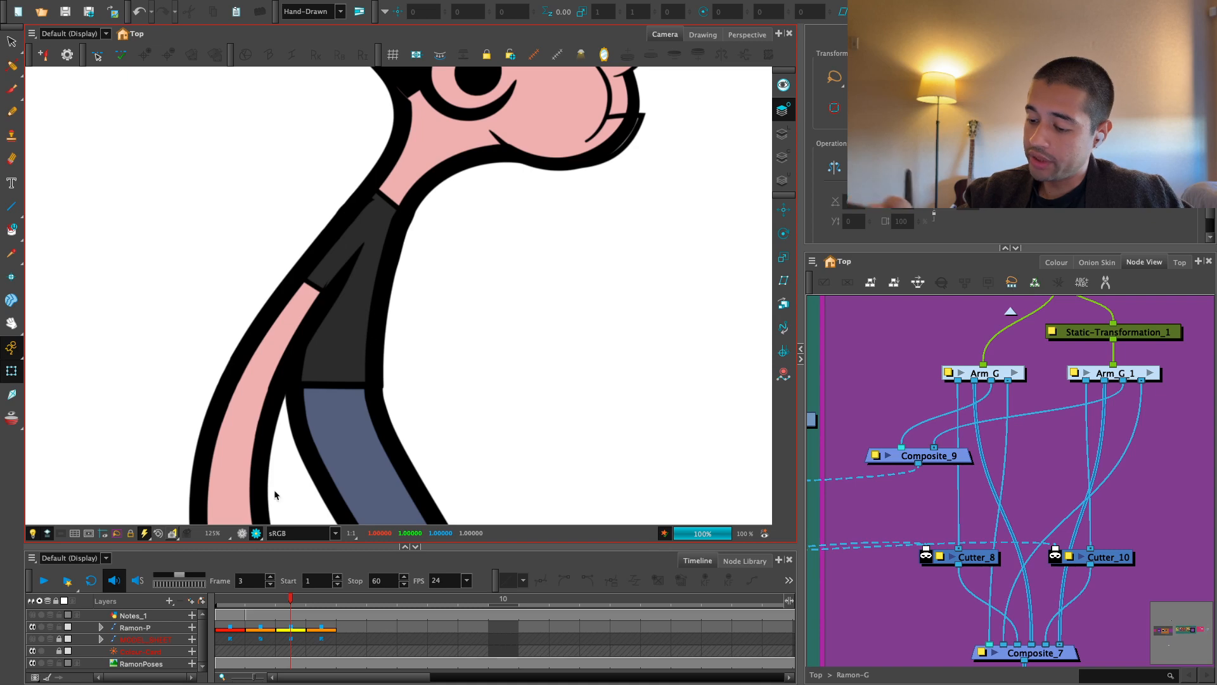
{"action": "left_click", "coordinate": [242, 534]}
{"action": "key", "text": "2"}
{"action": "key", "text": "2"}
{"action": "left_click", "coordinate": [382, 358]}
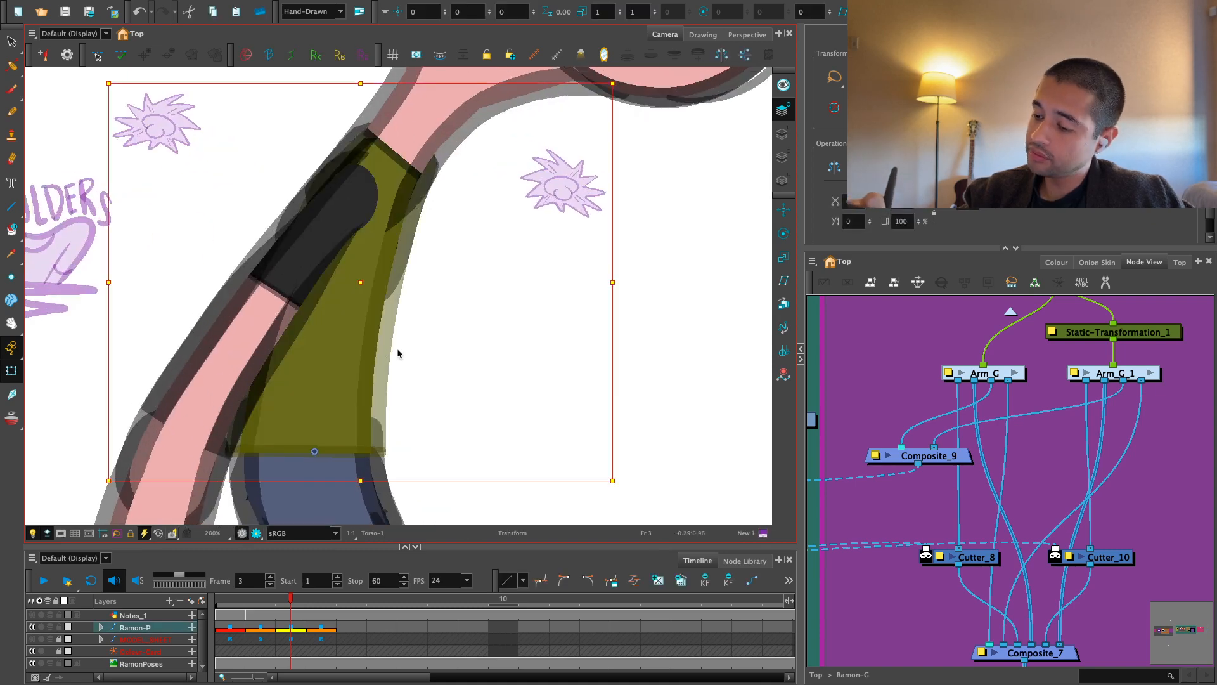
{"action": "key", "text": "F11"}
{"action": "left_click", "coordinate": [380, 323]}
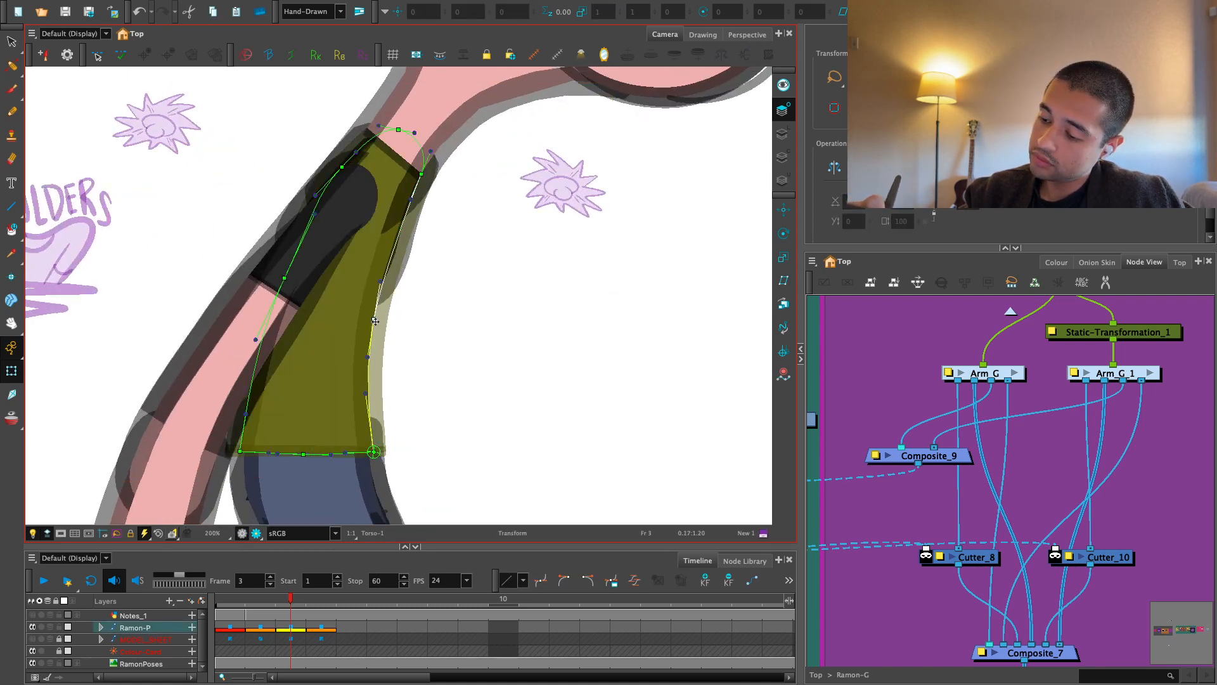
{"action": "key", "text": "1"}
{"action": "key", "text": "1"}
{"action": "left_click_drag", "start_coordinate": [396, 402], "coordinate": [381, 329]}
{"action": "left_click", "coordinate": [425, 342]}
{"action": "left_click", "coordinate": [256, 534]}
{"action": "key", "text": "1"}
{"action": "key", "text": "1"}
{"action": "key", "text": "1"}
{"action": "key", "text": "1"}
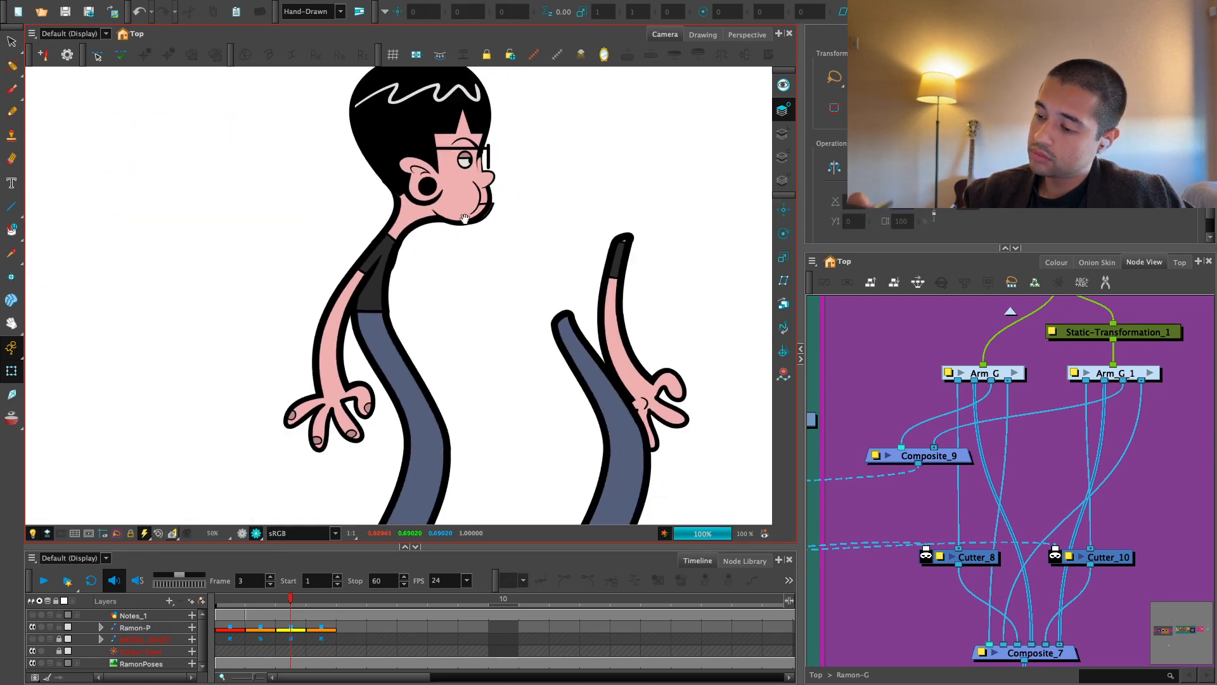
Show the shoulder's deformer and pull its two lower front points inward so the shoulder follows the shirt's front edge
{"action": "key", "text": "2"}
{"action": "key", "text": "2"}
{"action": "key", "text": "2"}
{"action": "key", "text": "2"}
{"action": "key", "text": "2"}
{"action": "key", "text": "2"}
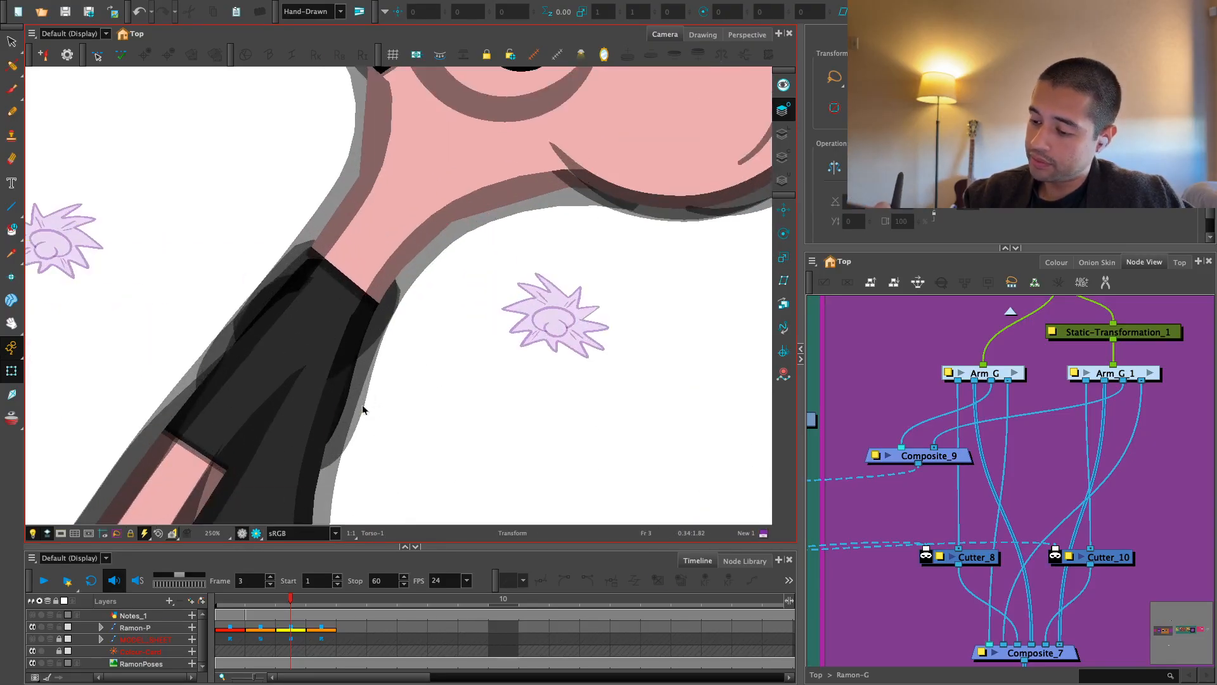
{"action": "left_click", "coordinate": [354, 408]}
{"action": "key", "text": "F11"}
{"action": "left_click", "coordinate": [372, 420]}
{"action": "left_click", "coordinate": [319, 443]}
{"action": "left_click", "coordinate": [344, 387], "text": "shift"}
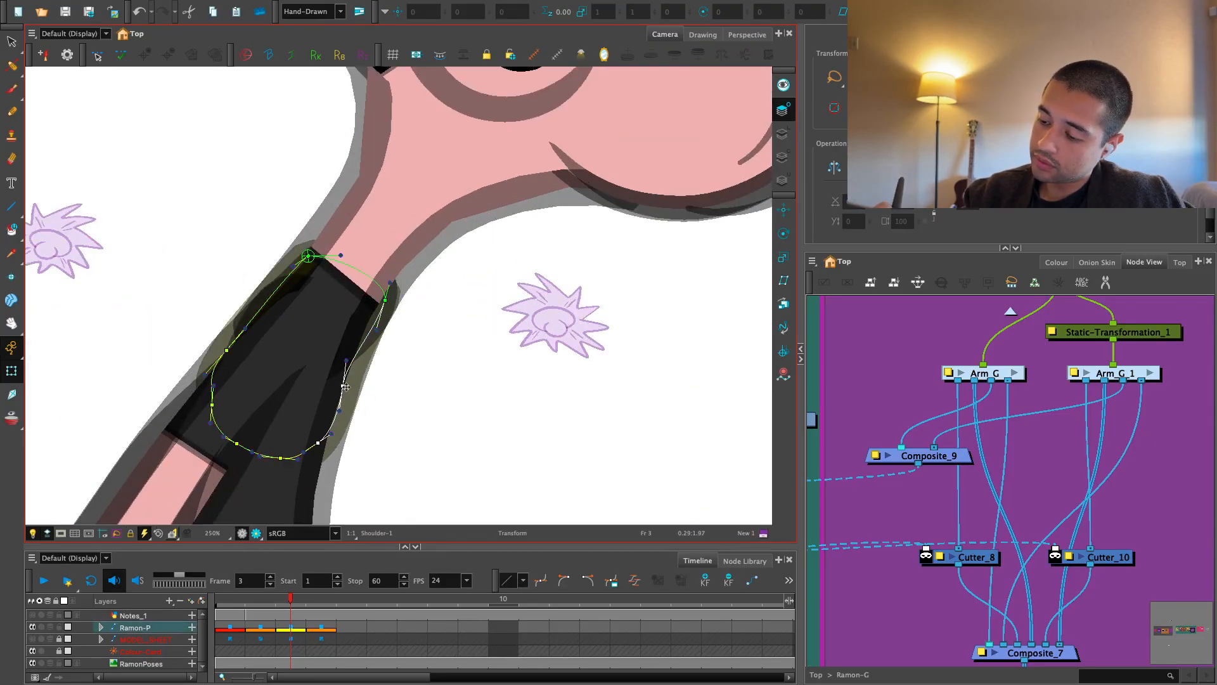
{"action": "left_click", "coordinate": [389, 405]}
Examine the full side pose in the render view for a clean neck, shoulder and torso silhouette
{"action": "key", "text": "1"}
{"action": "key", "text": "1"}
{"action": "key", "text": "1"}
{"action": "key", "text": "1"}
{"action": "key", "text": "1"}
{"action": "key", "text": "1"}
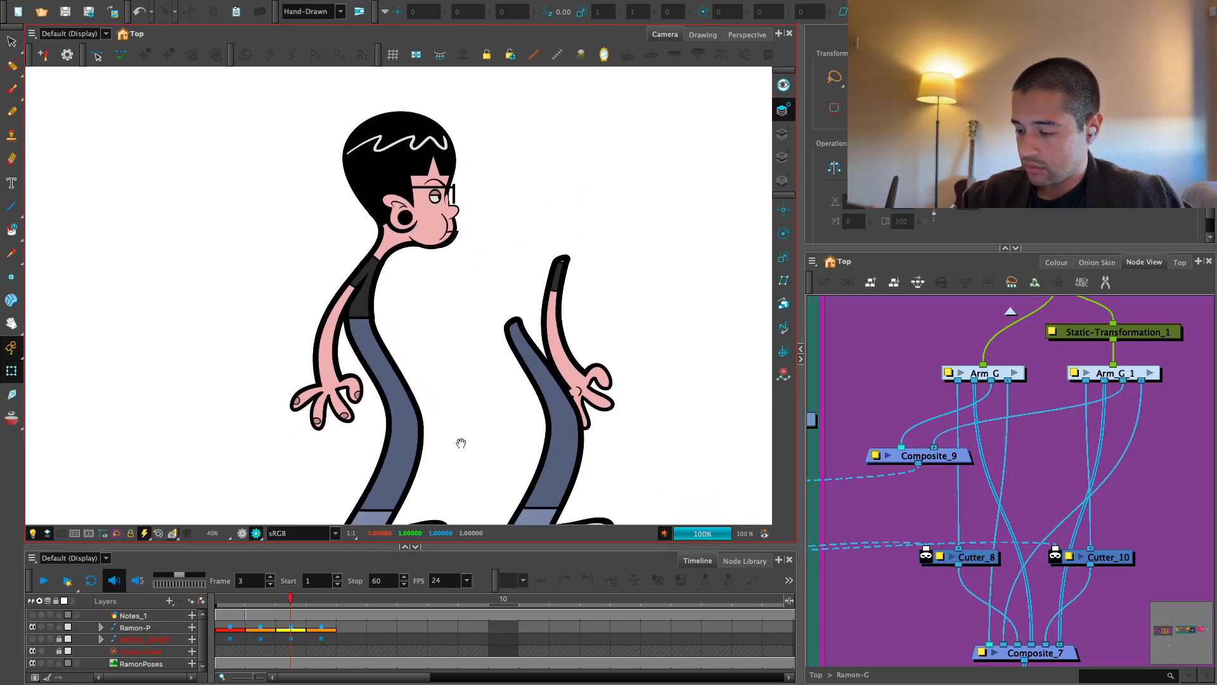
{"action": "left_click_drag", "start_coordinate": [461, 443], "coordinate": [464, 418]}
{"action": "key", "text": "2"}
{"action": "key", "text": "2"}
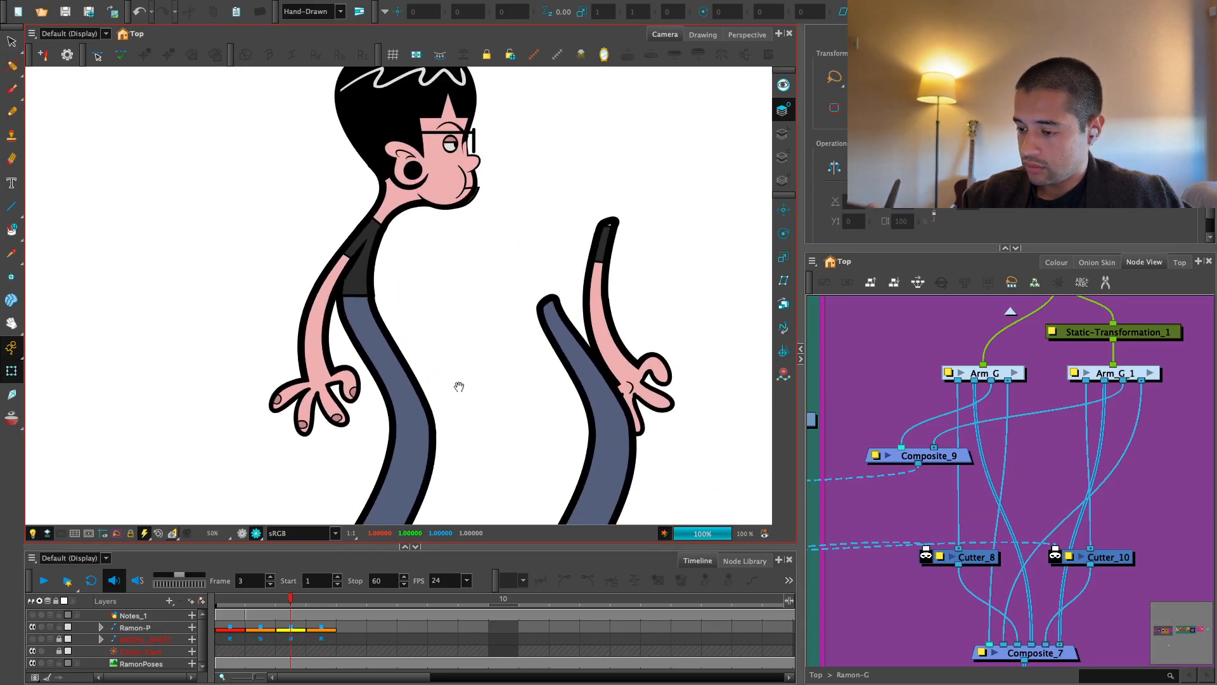
Show the near leg's deformer and nudge its upper front point so the leg's edge meets the shirt hem
{"action": "key", "text": "2"}
{"action": "left_click", "coordinate": [242, 533]}
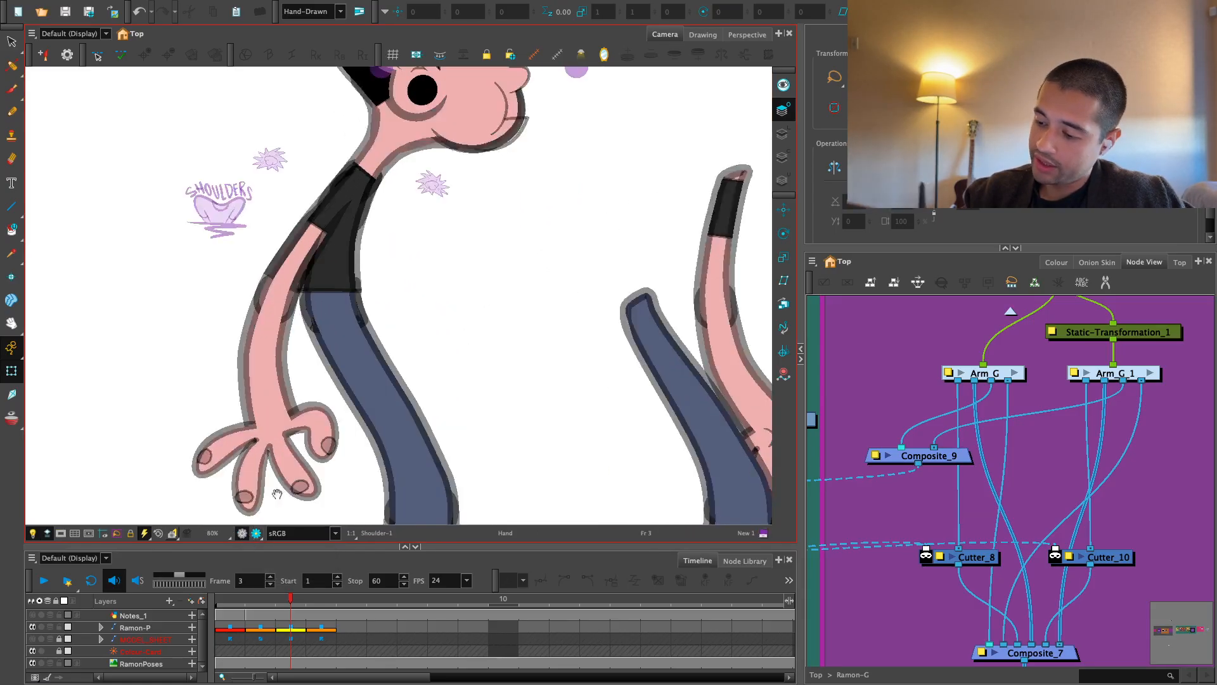
{"action": "key", "text": "2"}
{"action": "key", "text": "2"}
{"action": "left_click_drag", "start_coordinate": [358, 381], "coordinate": [355, 396]}
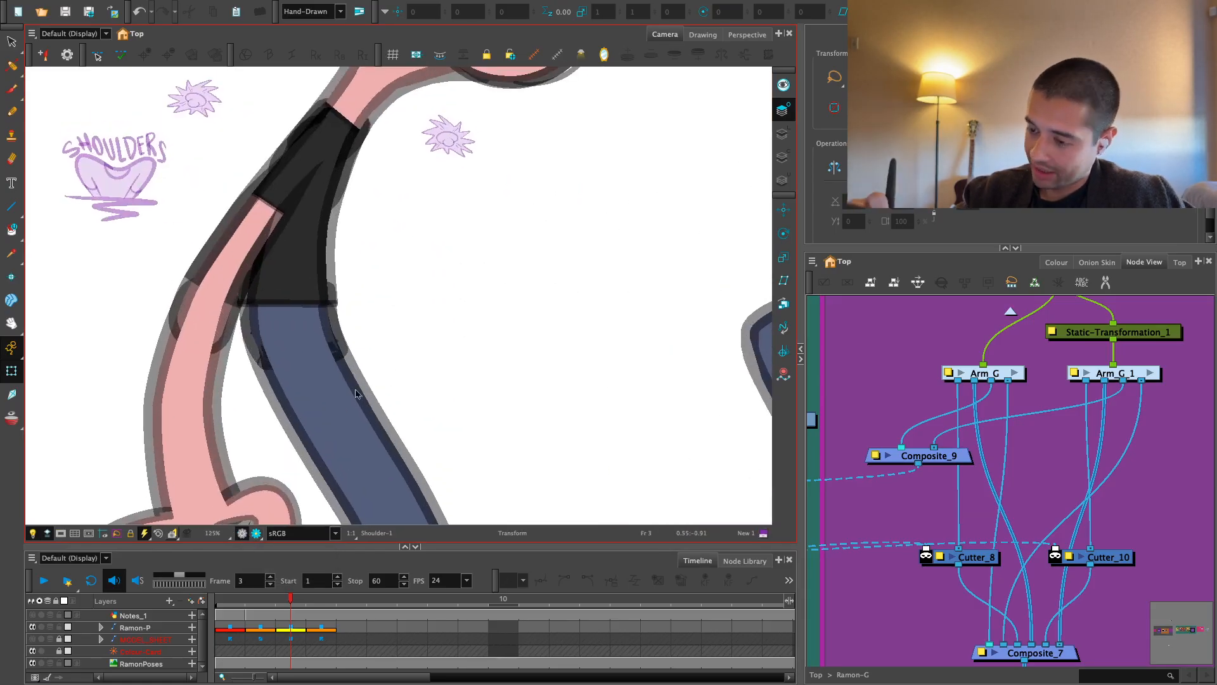
{"action": "left_click", "coordinate": [356, 396]}
{"action": "key", "text": "shift+F11"}
{"action": "left_click", "coordinate": [394, 367]}
{"action": "left_click_drag", "start_coordinate": [336, 322], "coordinate": [334, 317]}
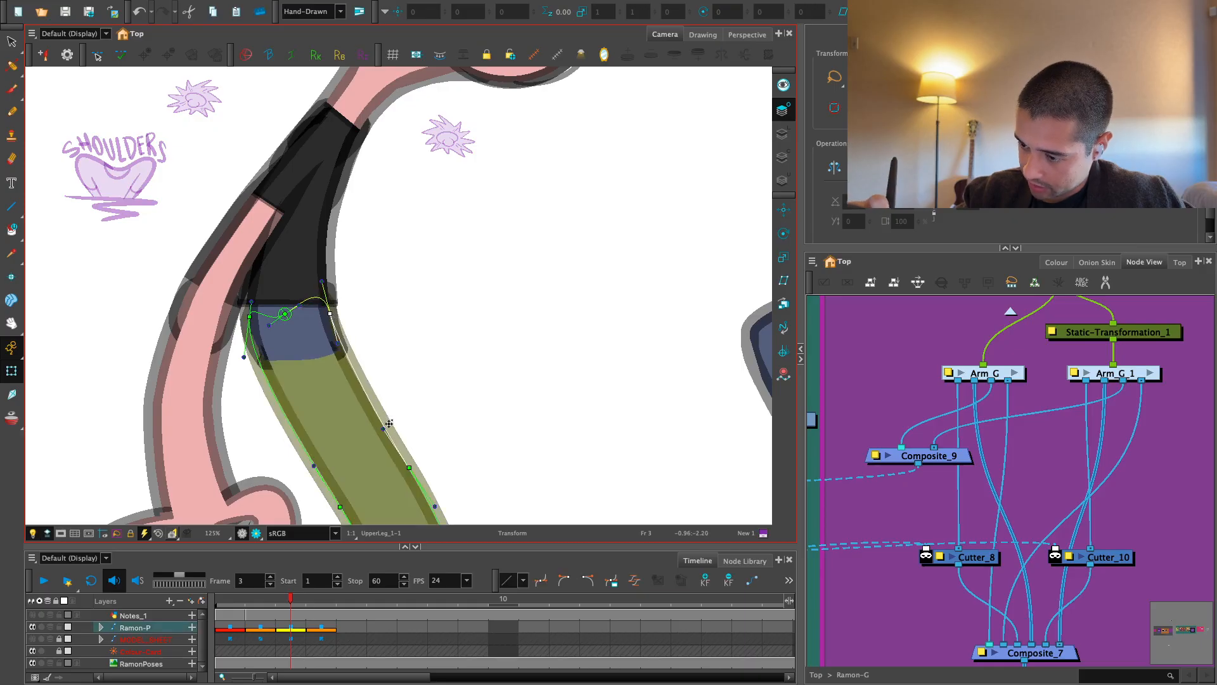
Adjust the leg deformer's front points around the knee to smooth the leg's outline and hide the deformer
{"action": "key", "text": "1"}
{"action": "left_click_drag", "start_coordinate": [396, 388], "coordinate": [384, 284]}
{"action": "left_click", "coordinate": [325, 283]}
{"action": "key", "text": "1"}
{"action": "key", "text": "2"}
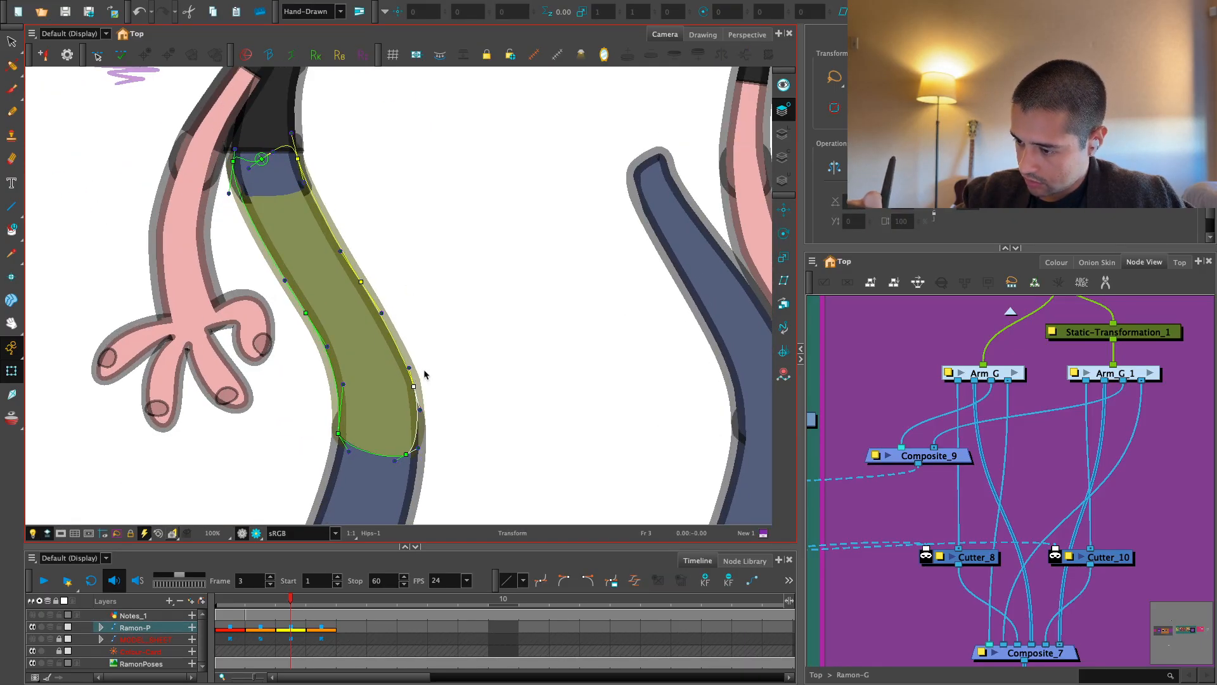
{"action": "left_click", "coordinate": [425, 374]}
{"action": "left_click", "coordinate": [407, 455]}
{"action": "left_click", "coordinate": [440, 428]}
{"action": "key", "text": "shift+c"}
Examine the full side pose in the render view for a smooth flow from torso to leg
{"action": "left_click", "coordinate": [242, 533]}
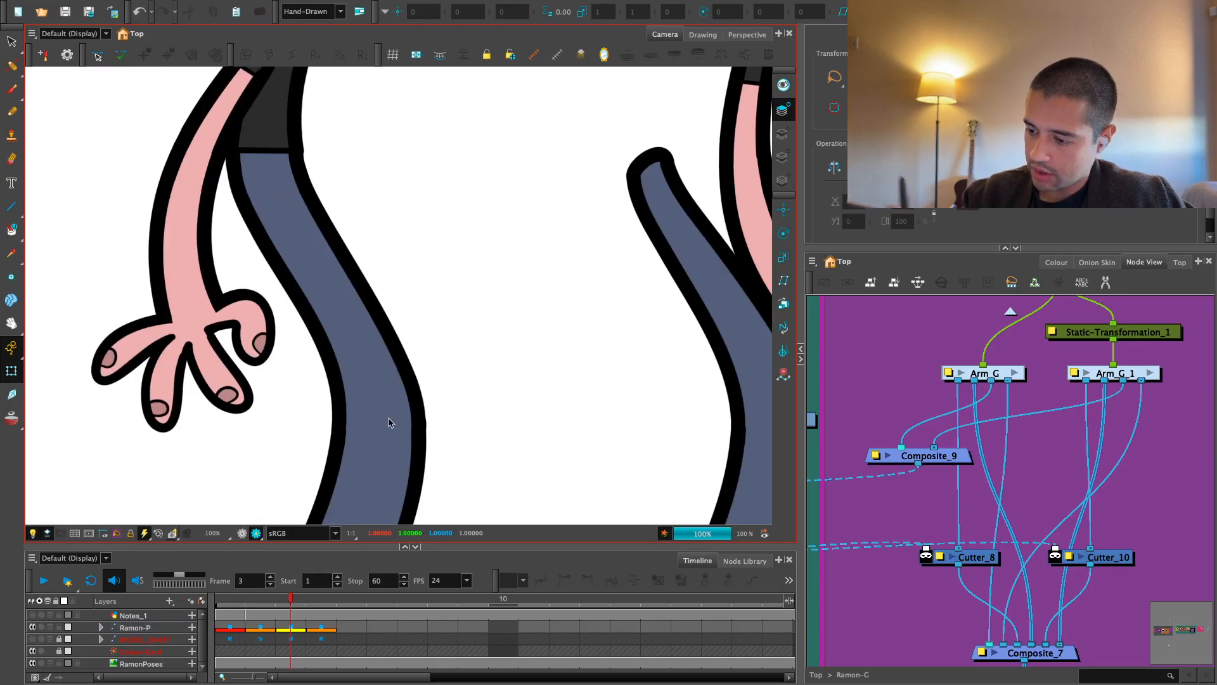
{"action": "key", "text": "2"}
{"action": "key", "text": "2"}
{"action": "key", "text": "2"}
{"action": "key", "text": "2"}
{"action": "key", "text": "2"}
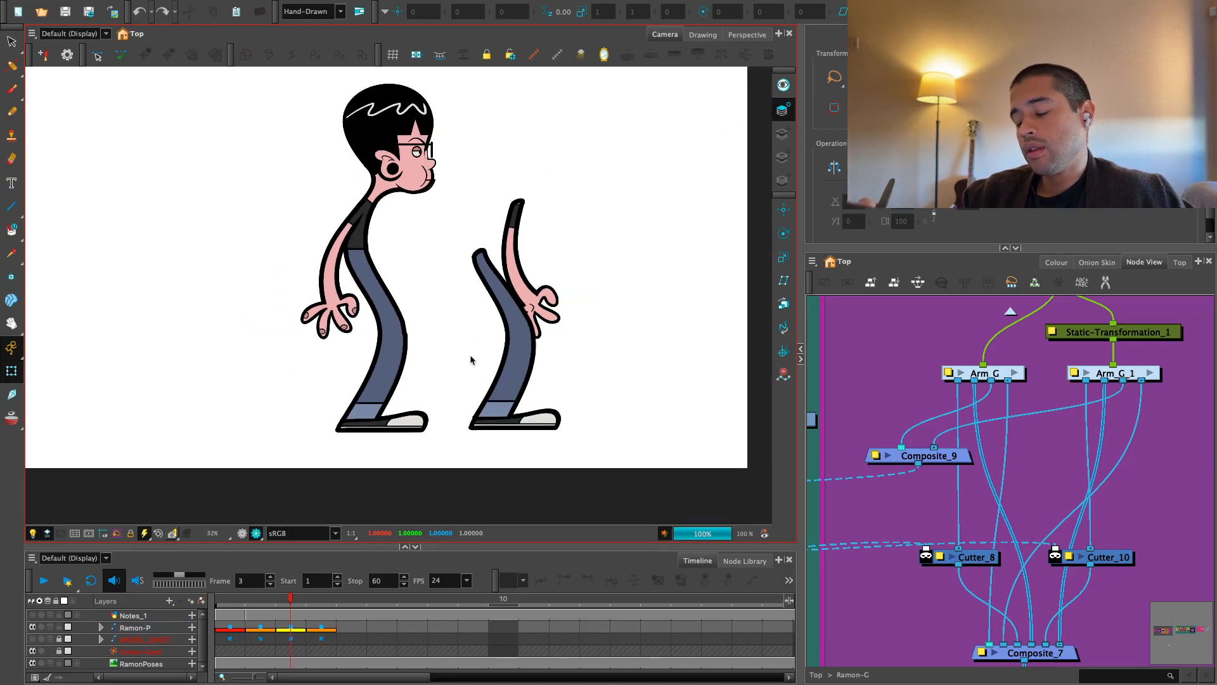
{"action": "key", "text": "2"}
{"action": "key", "text": "1"}
{"action": "left_click_drag", "start_coordinate": [464, 348], "coordinate": [462, 398]}
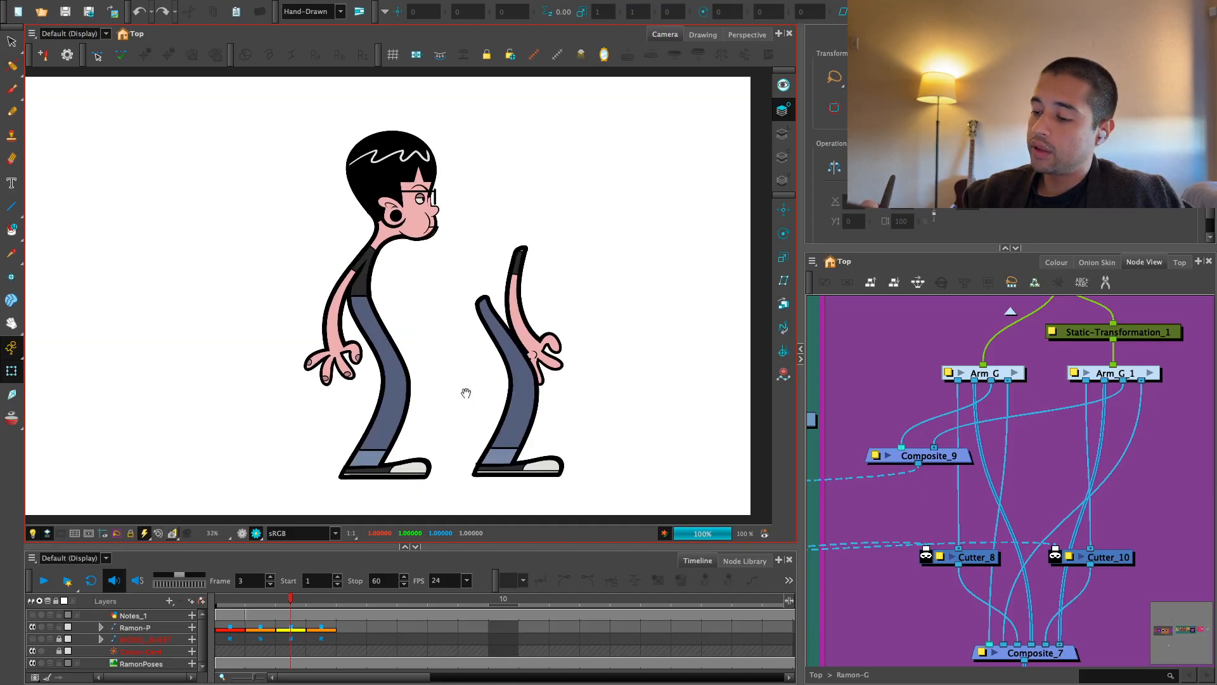
{"action": "key", "text": "2"}
{"action": "key", "text": "1"}
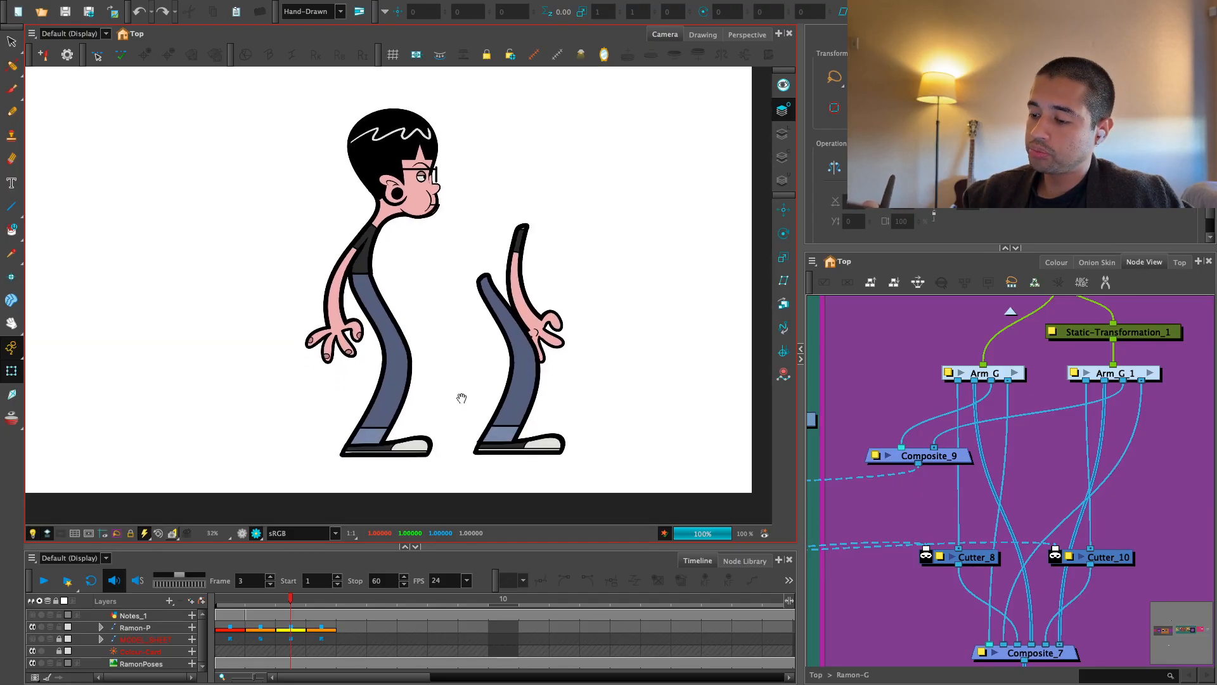
Compare the pose on frame 2 with the side pose on frame 3 in both the working and render views
{"action": "left_click", "coordinate": [242, 534]}
{"action": "left_click", "coordinate": [292, 627]}
{"action": "key", "text": "comma"}
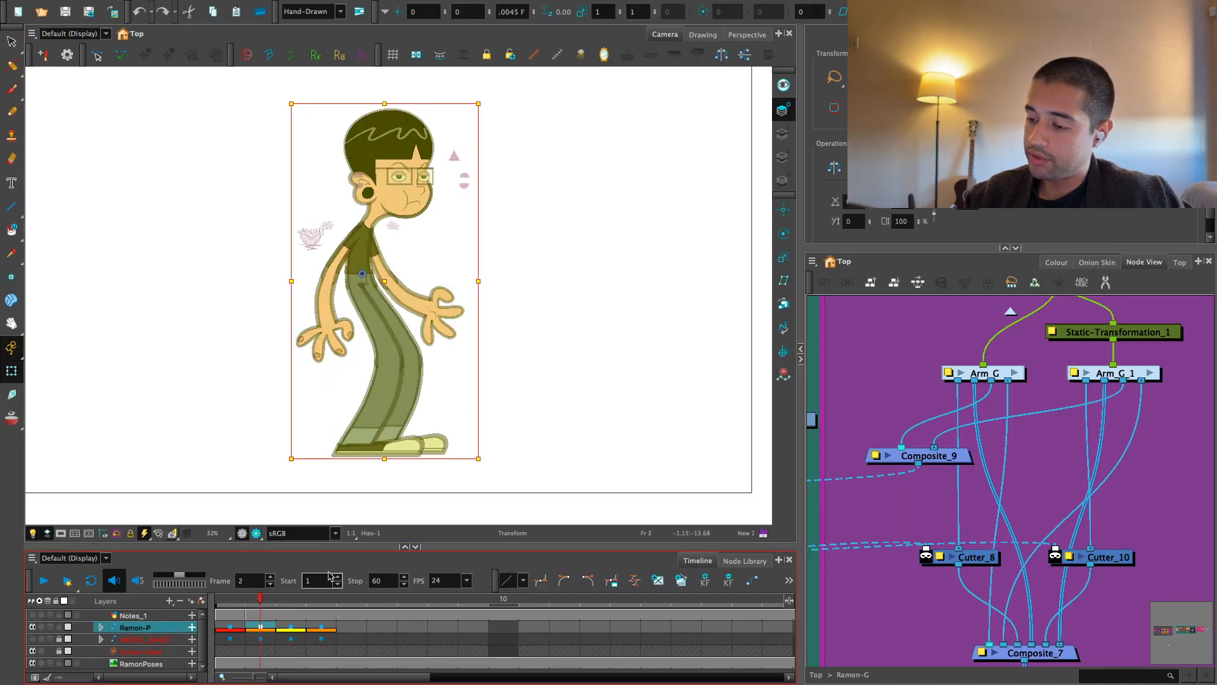
{"action": "key", "text": "period"}
{"action": "key", "text": "comma"}
{"action": "key", "text": "period"}
{"action": "key", "text": "comma"}
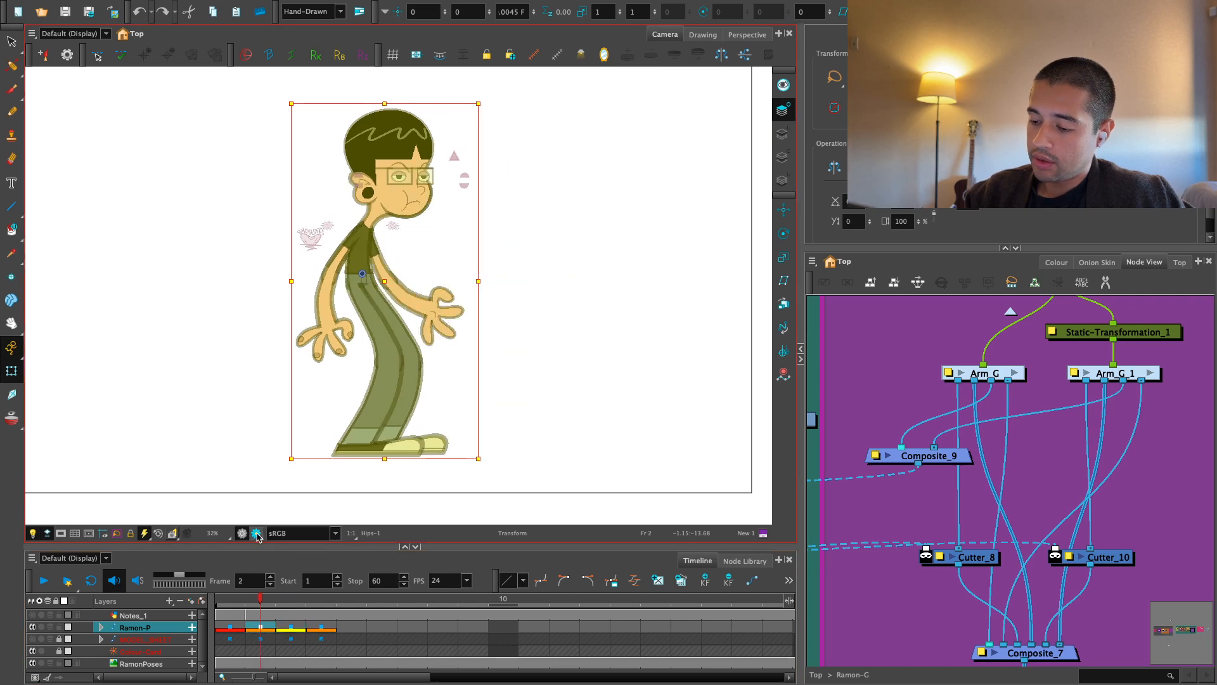
{"action": "left_click", "coordinate": [243, 533]}
{"action": "key", "text": "comma"}
{"action": "key", "text": "period"}
{"action": "key", "text": "period"}
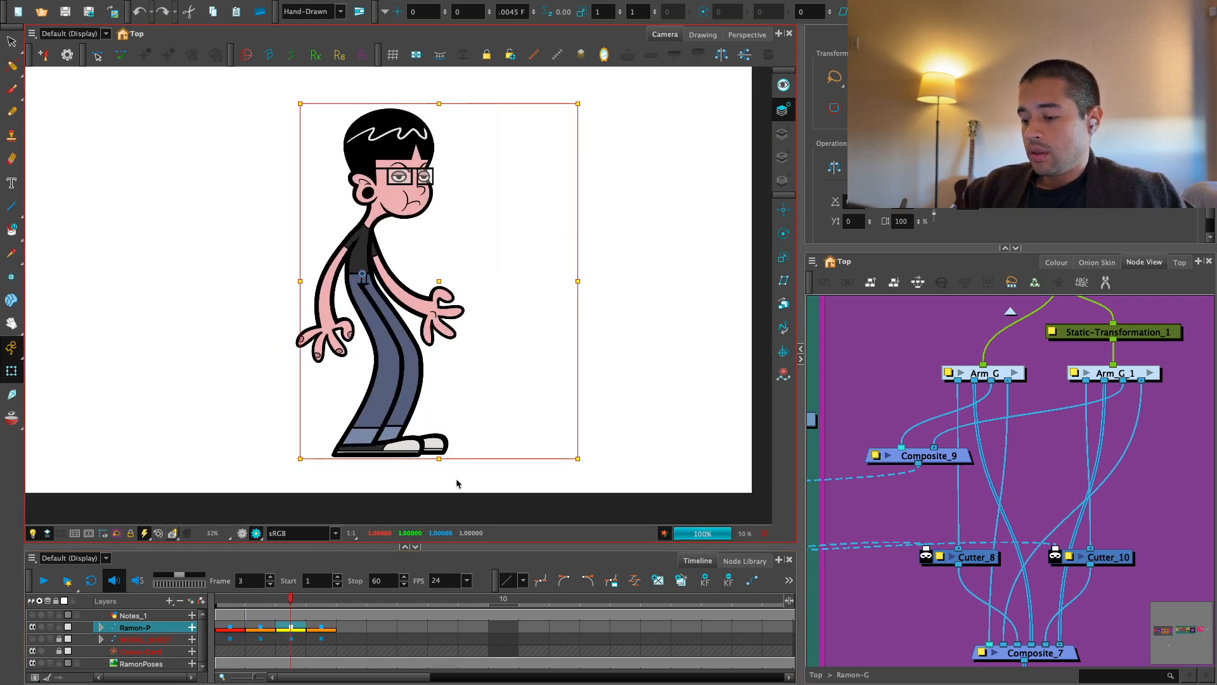
{"action": "key", "text": "comma"}
{"action": "key", "text": "comma"}
{"action": "key", "text": "period"}
{"action": "key", "text": "period"}
{"action": "key", "text": "comma"}
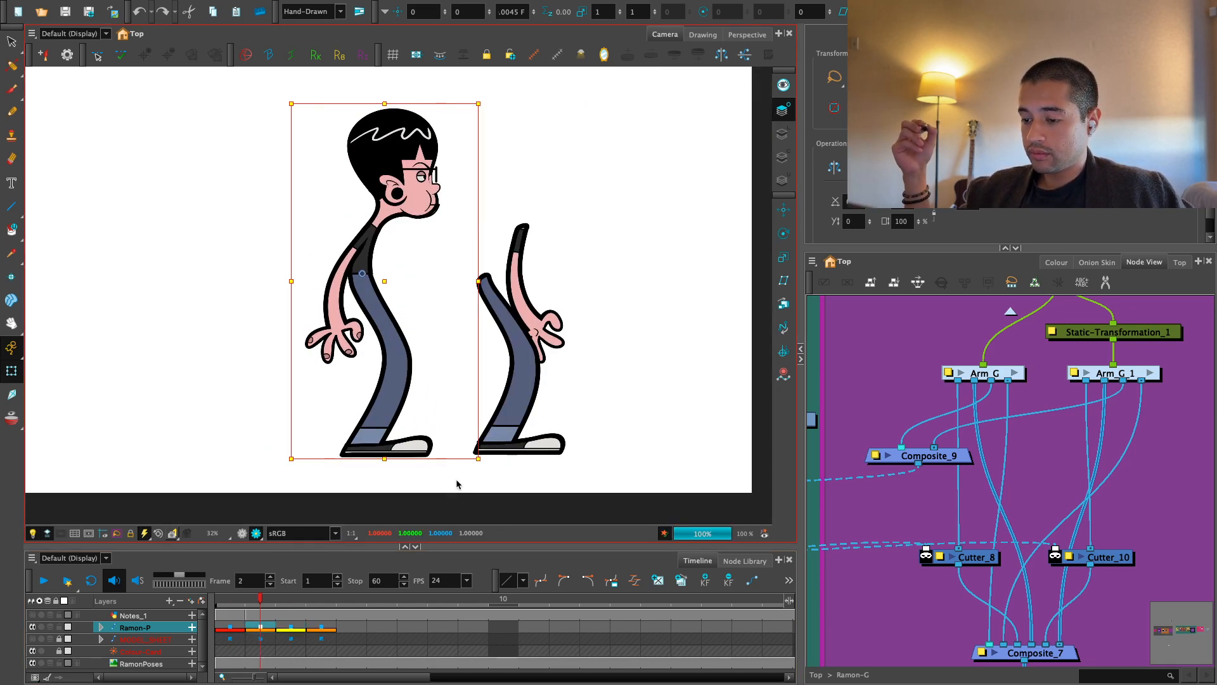
{"action": "key", "text": "period"}
{"action": "key", "text": "comma"}
{"action": "key", "text": "comma"}
{"action": "key", "text": "period"}
{"action": "key", "text": "period"}
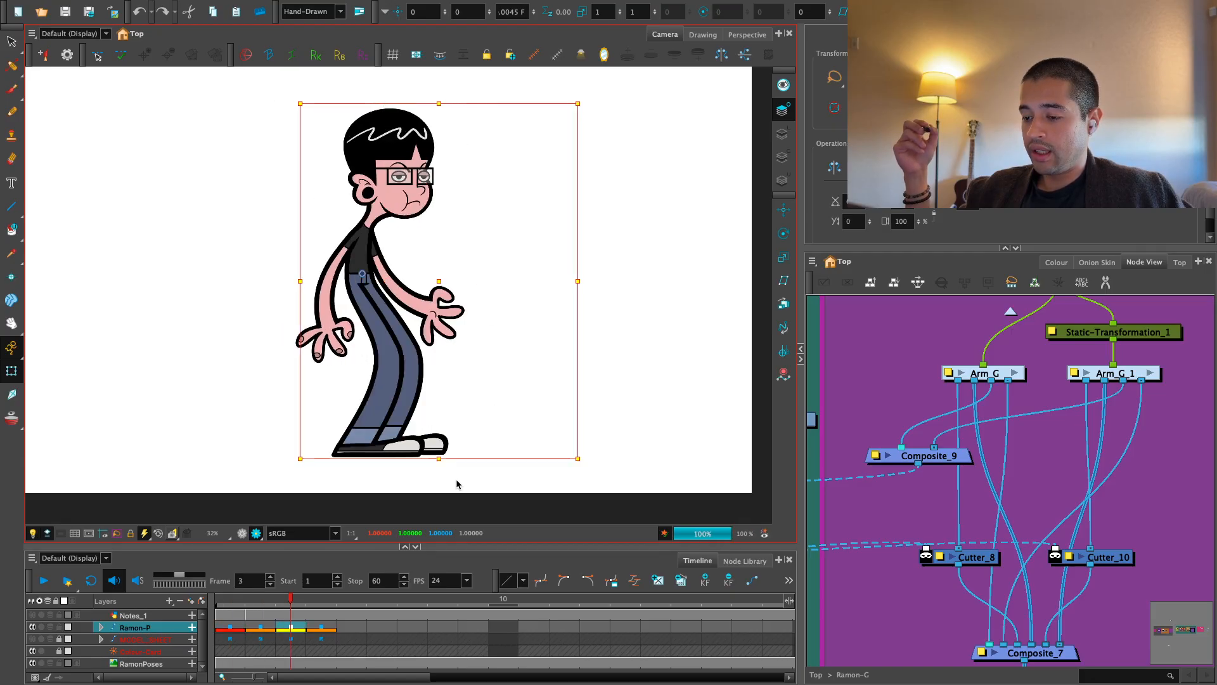
Show the near leg's deformer at the hips on frame 3 and pull its upper back point inward
{"action": "key", "text": "2"}
{"action": "key", "text": "2"}
{"action": "key", "text": "2"}
{"action": "left_click_drag", "start_coordinate": [414, 306], "coordinate": [423, 380]}
{"action": "left_click", "coordinate": [244, 534]}
{"action": "key", "text": "2"}
{"action": "key", "text": "2"}
{"action": "left_click_drag", "start_coordinate": [340, 402], "coordinate": [370, 369]}
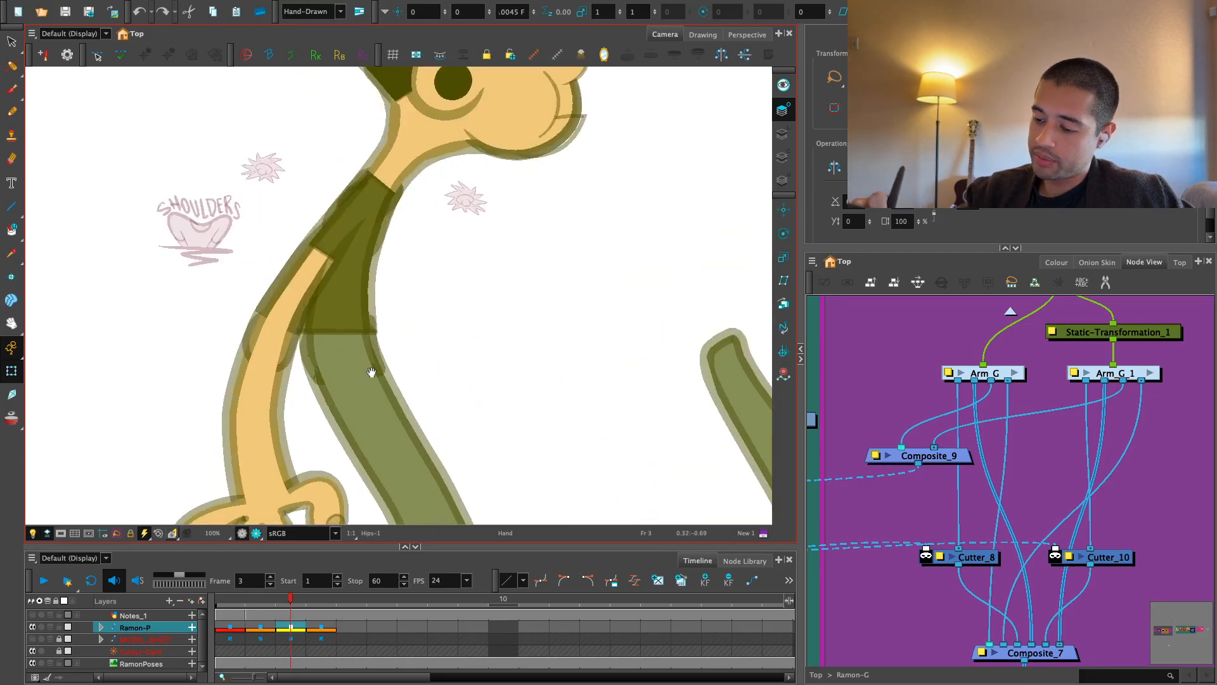
{"action": "key", "text": "2"}
{"action": "left_click", "coordinate": [366, 373]}
{"action": "key", "text": "shift+F11"}
{"action": "key", "text": "Escape"}
{"action": "left_click", "coordinate": [295, 354]}
{"action": "left_click_drag", "start_coordinate": [295, 354], "coordinate": [300, 350]}
{"action": "left_click", "coordinate": [324, 341]}
{"action": "left_click", "coordinate": [416, 324]}
Nudge the leg deformer's upper front point slightly up and inward along the hip's front edge
{"action": "key", "text": "2"}
{"action": "key", "text": "2"}
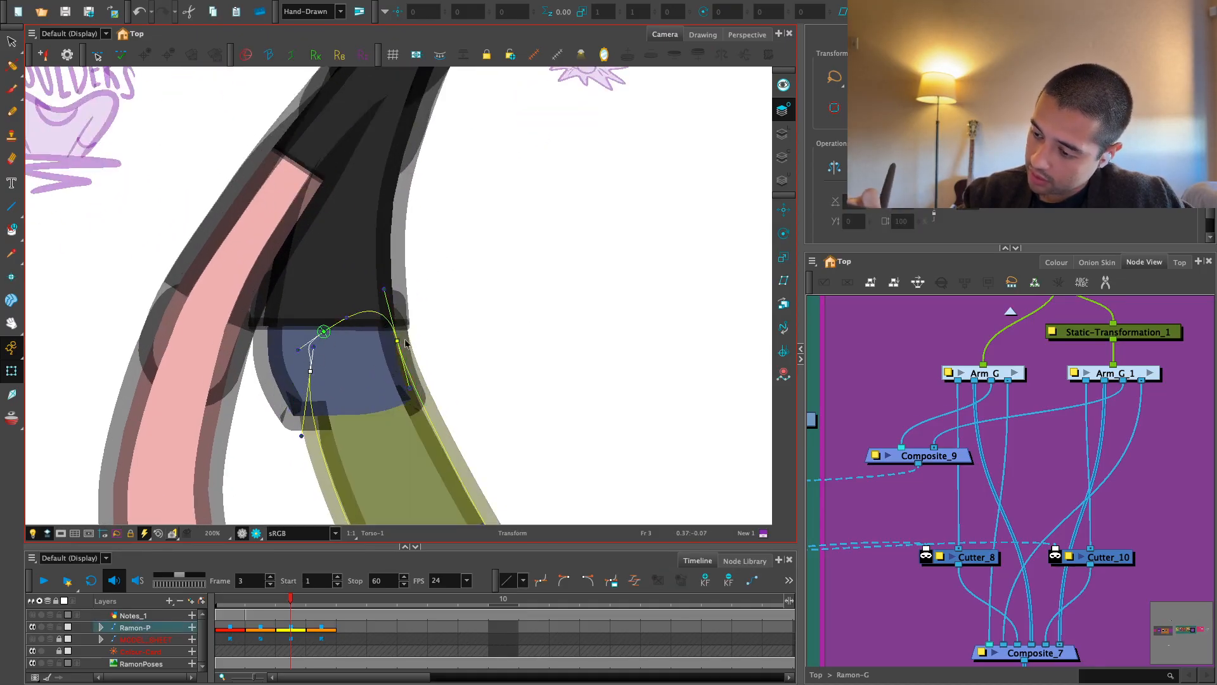
{"action": "mouse_move", "coordinate": [398, 341]}
{"action": "left_mouse_down"}
{"action": "mouse_move", "coordinate": [387, 347]}
{"action": "mouse_move", "coordinate": [394, 335]}
{"action": "left_mouse_up"}
{"action": "key", "text": "2"}
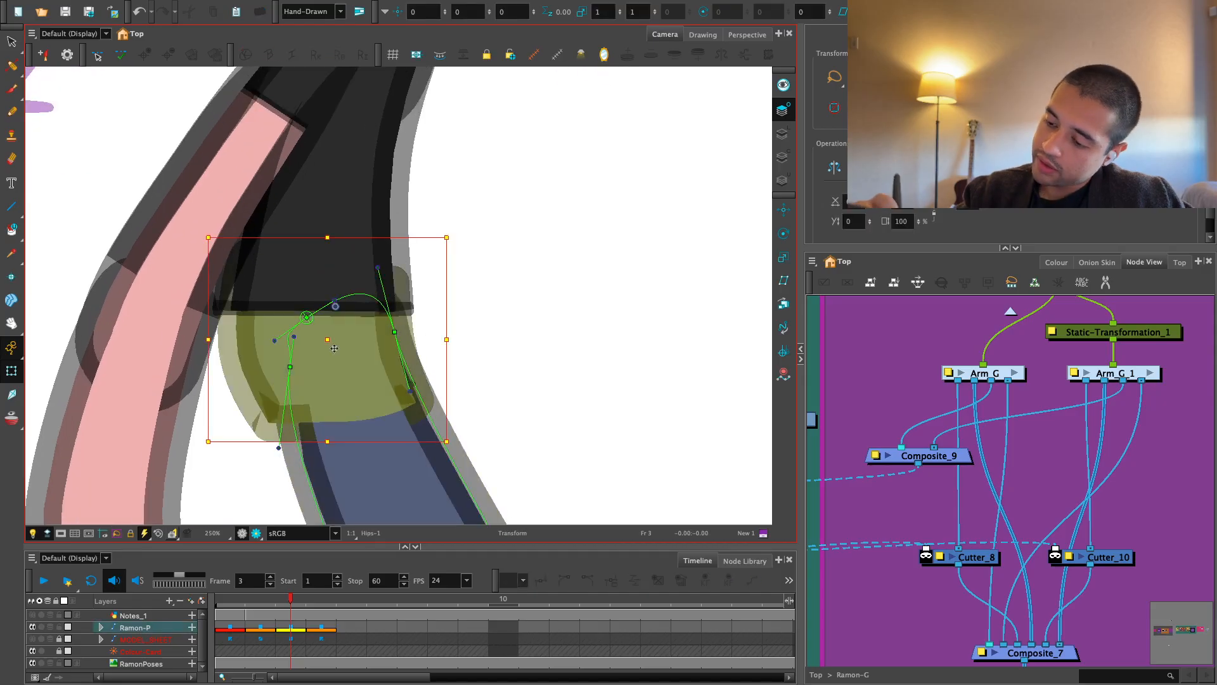
Show the hips' deformer, pull its lower back point inward toward the leg's back edge, and hide the deformer
{"action": "left_click", "coordinate": [316, 402]}
{"action": "left_click_drag", "start_coordinate": [267, 424], "coordinate": [287, 421]}
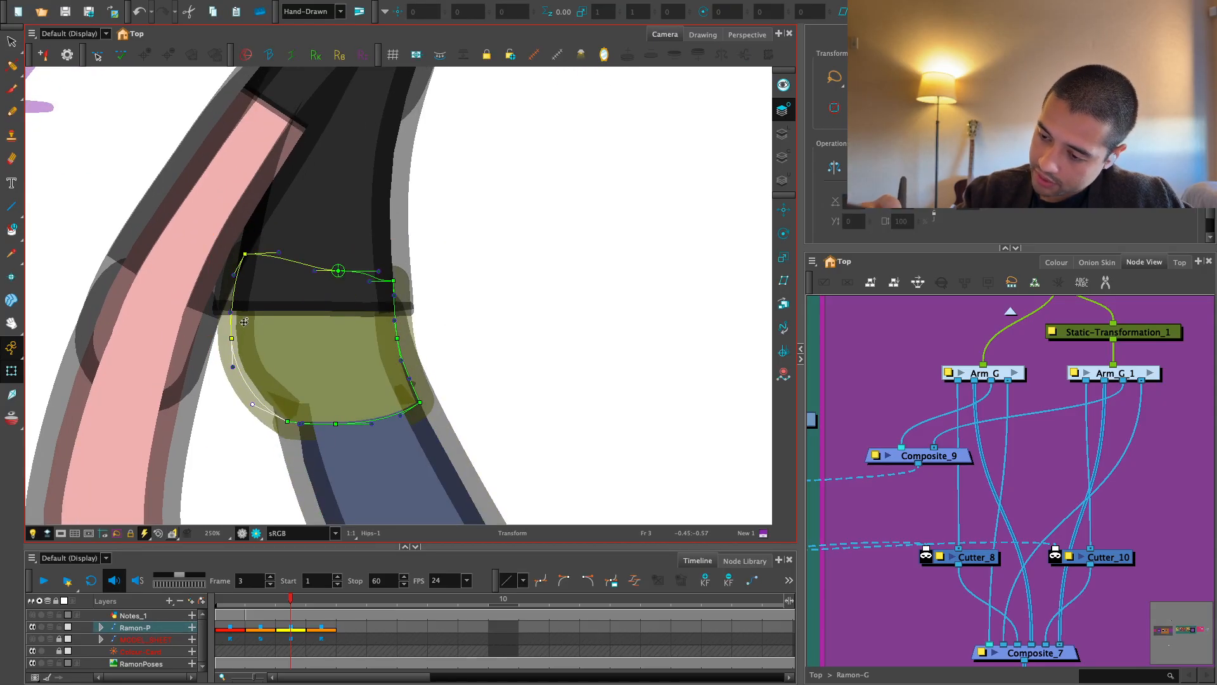
{"action": "key", "text": "Escape"}
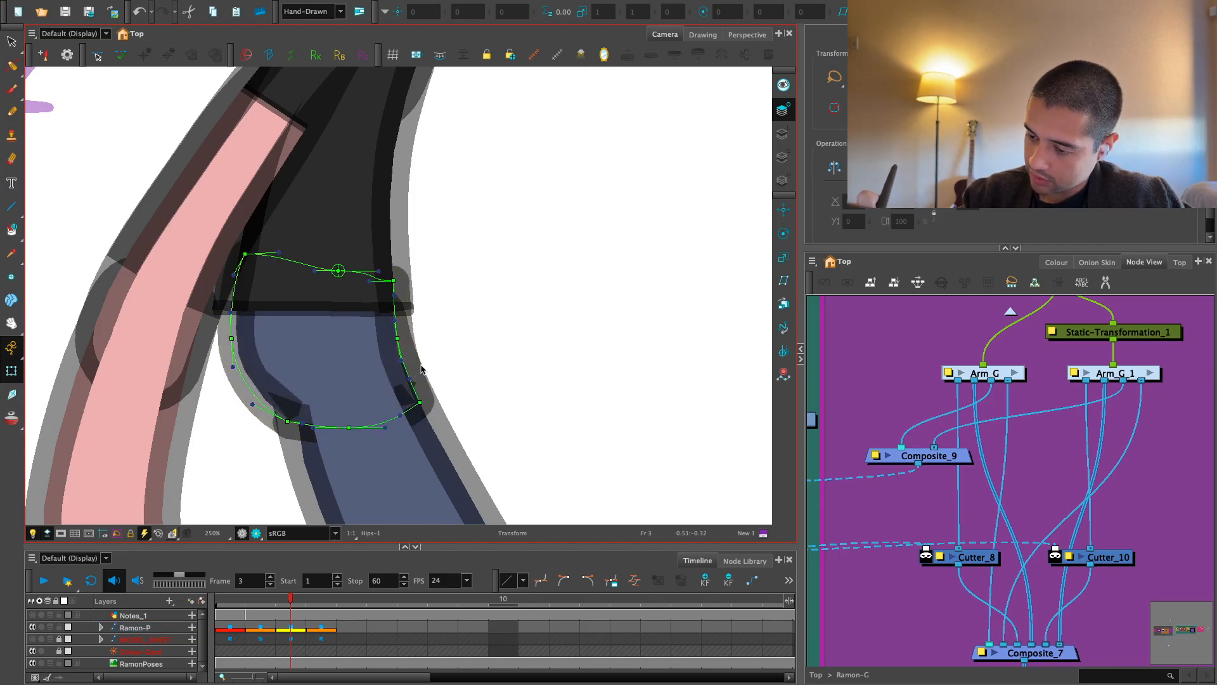
{"action": "key", "text": "shift+c"}
Examine the reshaped hips and the full side pose in the render view
{"action": "left_click", "coordinate": [257, 534]}
{"action": "key", "text": "1"}
{"action": "key", "text": "1"}
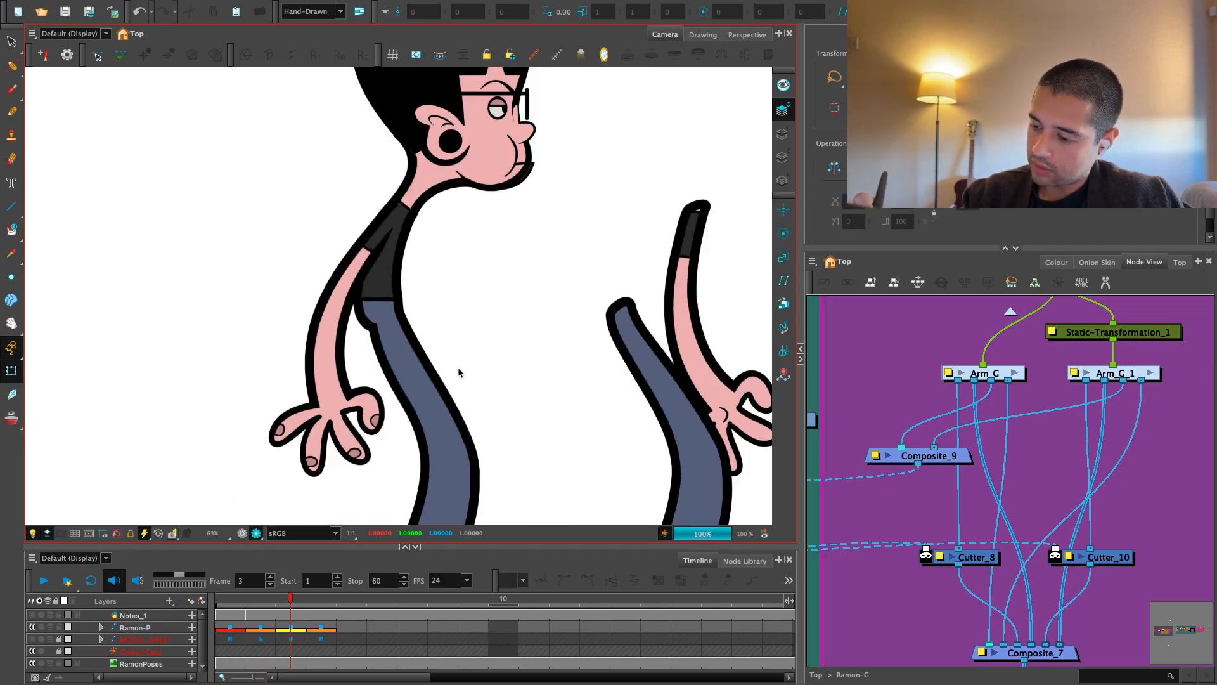
{"action": "key", "text": "1"}
{"action": "key", "text": "1"}
{"action": "key", "text": "1"}
{"action": "key", "text": "1"}
{"action": "key", "text": "1"}
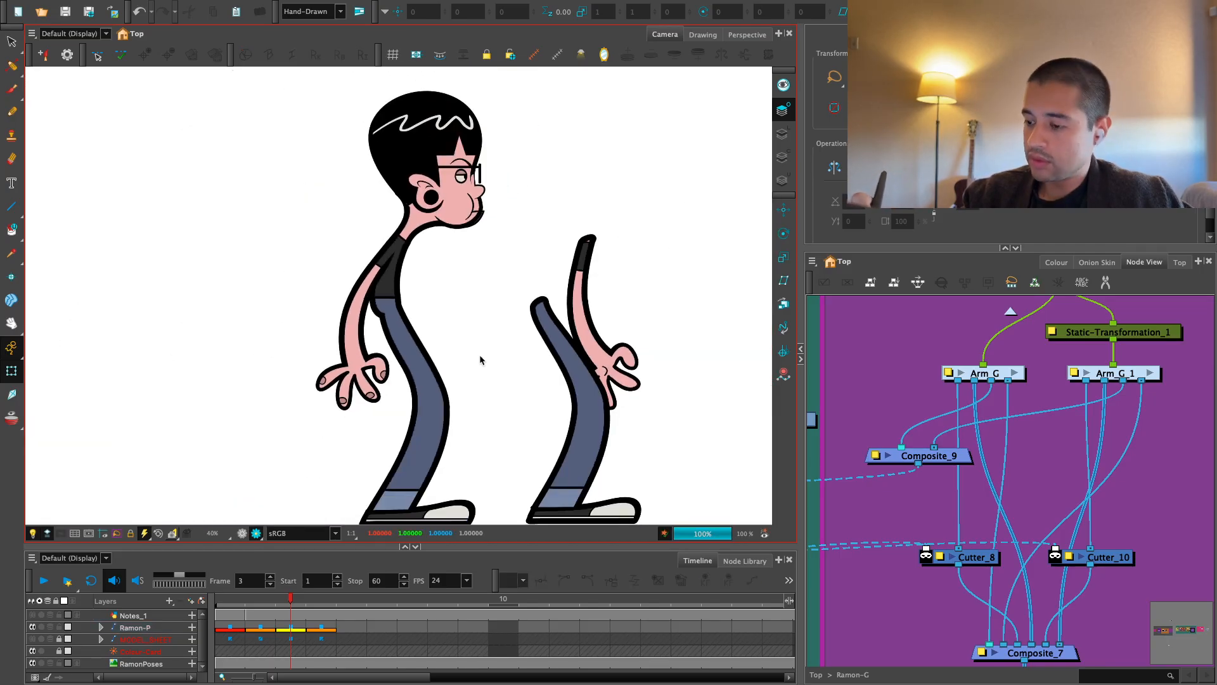
{"action": "key", "text": "2"}
{"action": "key", "text": "2"}
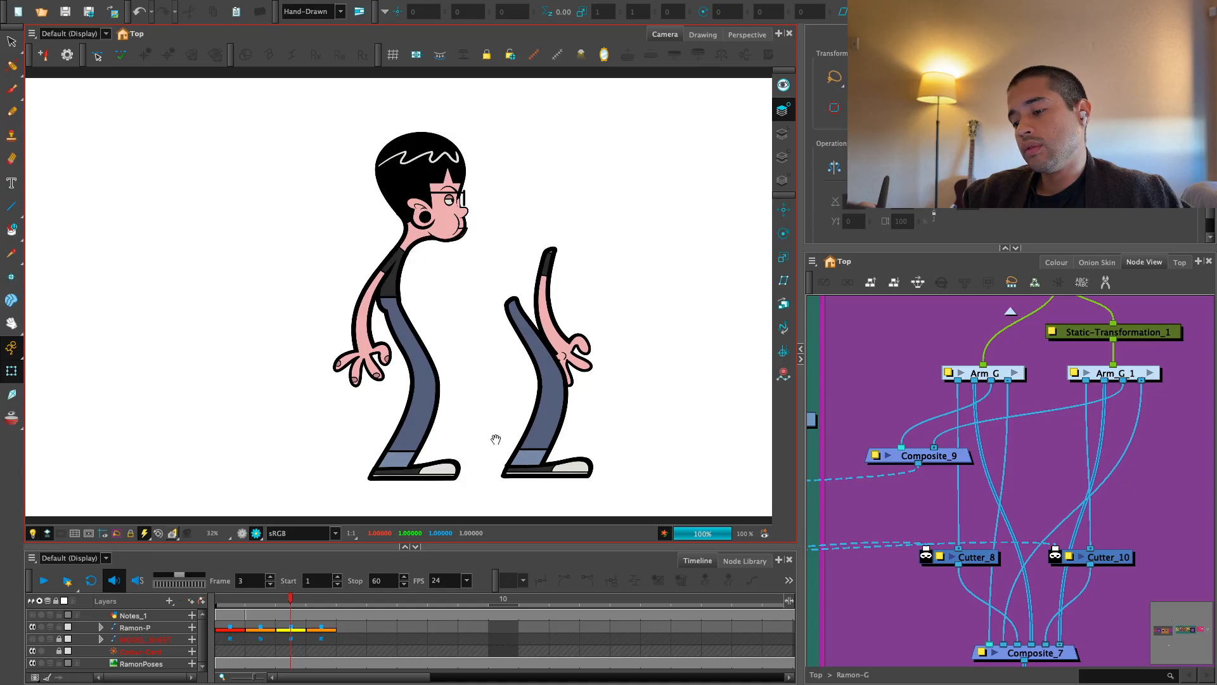
{"action": "key", "text": "1"}
{"action": "left_click_drag", "start_coordinate": [496, 439], "coordinate": [449, 425]}
{"action": "key", "text": "2"}
Flip between frames 2 and 3 to compare how the reshaped hips and legs read in both poses
{"action": "left_click", "coordinate": [260, 627]}
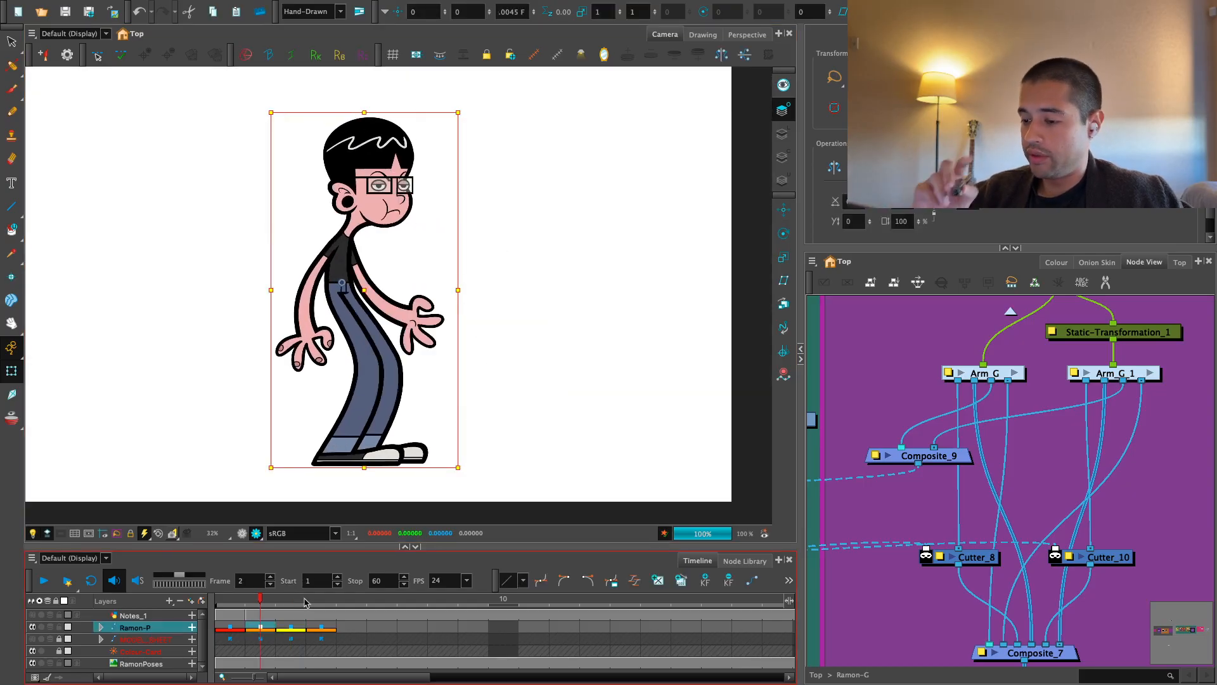
{"action": "key", "text": "period"}
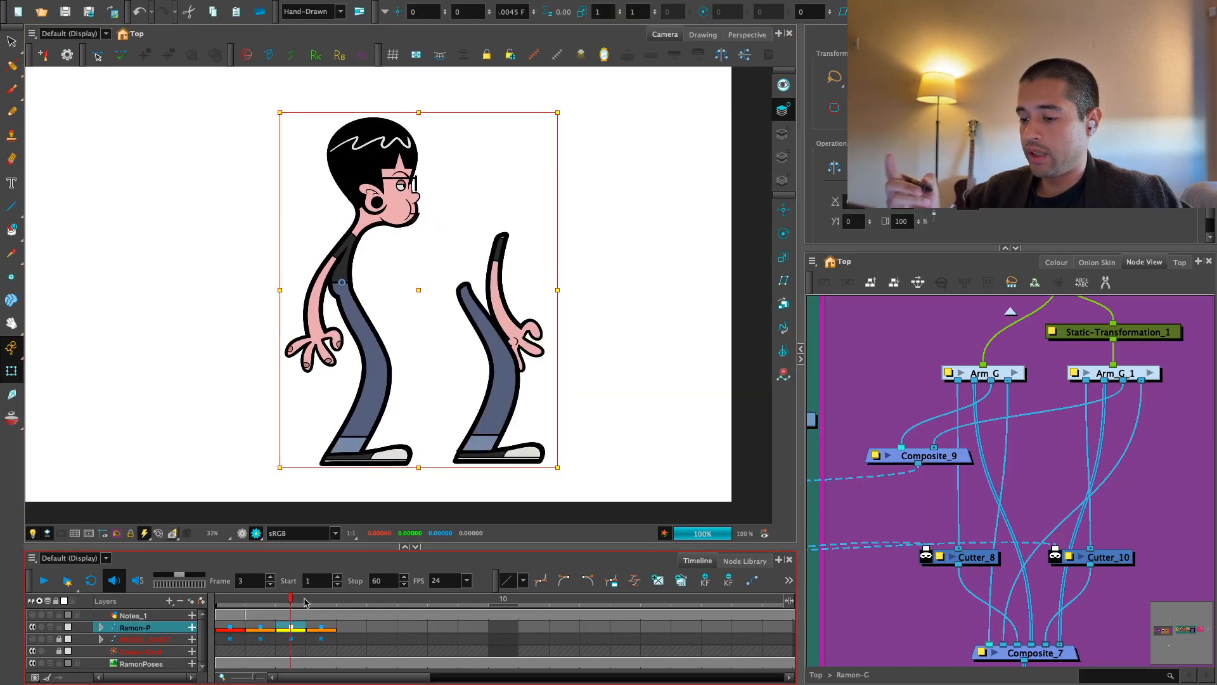
{"action": "key", "text": "comma"}
{"action": "key", "text": "period"}
{"action": "key", "text": "comma"}
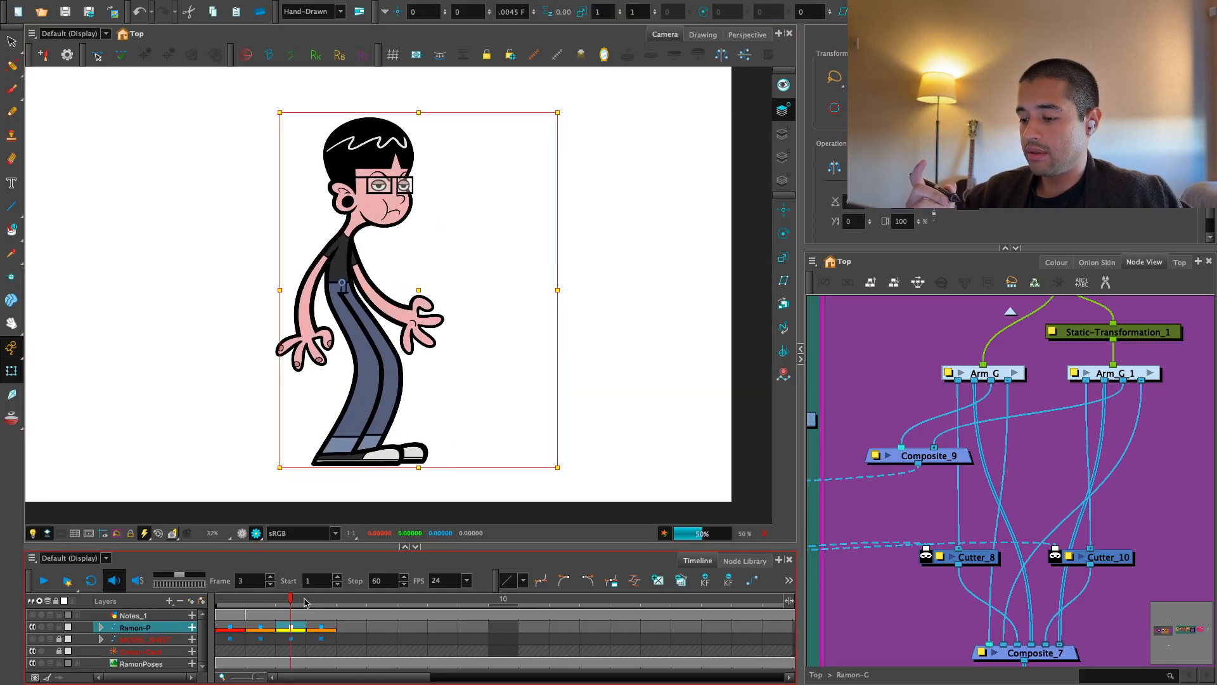
{"action": "key", "text": "period"}
{"action": "key", "text": "comma"}
{"action": "key", "text": "period"}
{"action": "left_click", "coordinate": [531, 400]}
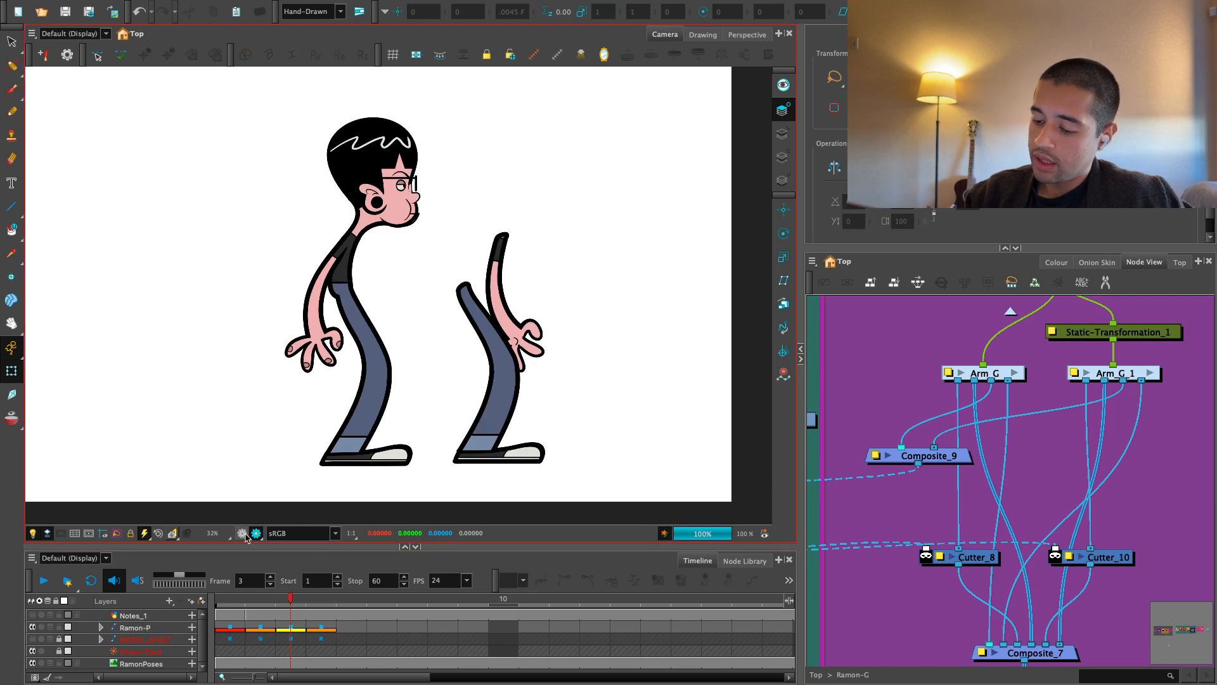
Copy the near leg's frame 3 transform onto the far leg and flip it horizontally so both legs line up
{"action": "left_click", "coordinate": [396, 431]}
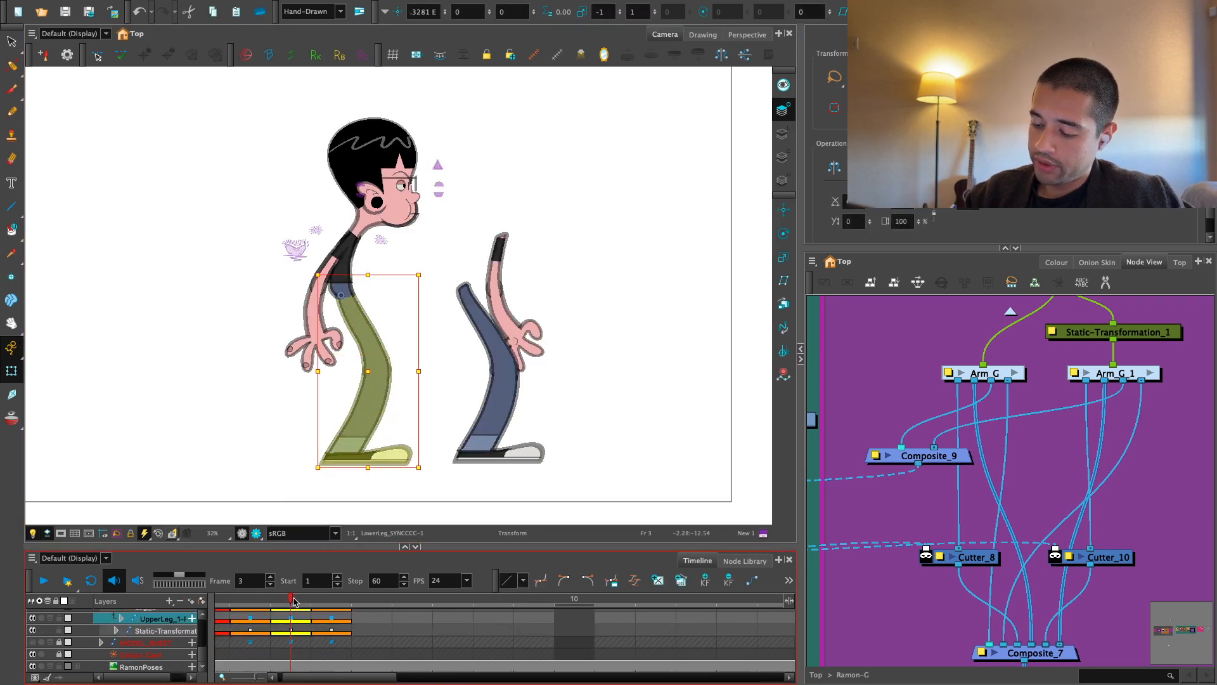
{"action": "left_click", "coordinate": [501, 444]}
{"action": "key", "text": "o"}
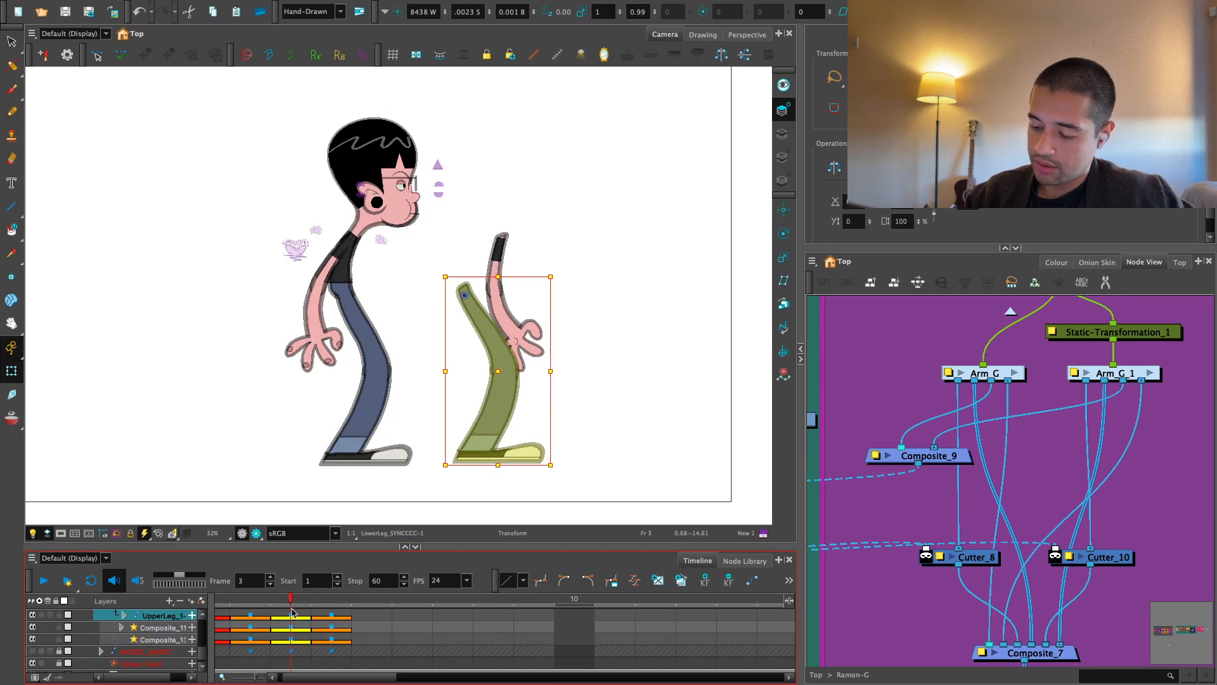
{"action": "left_click", "coordinate": [305, 612]}
{"action": "key", "text": "Delete"}
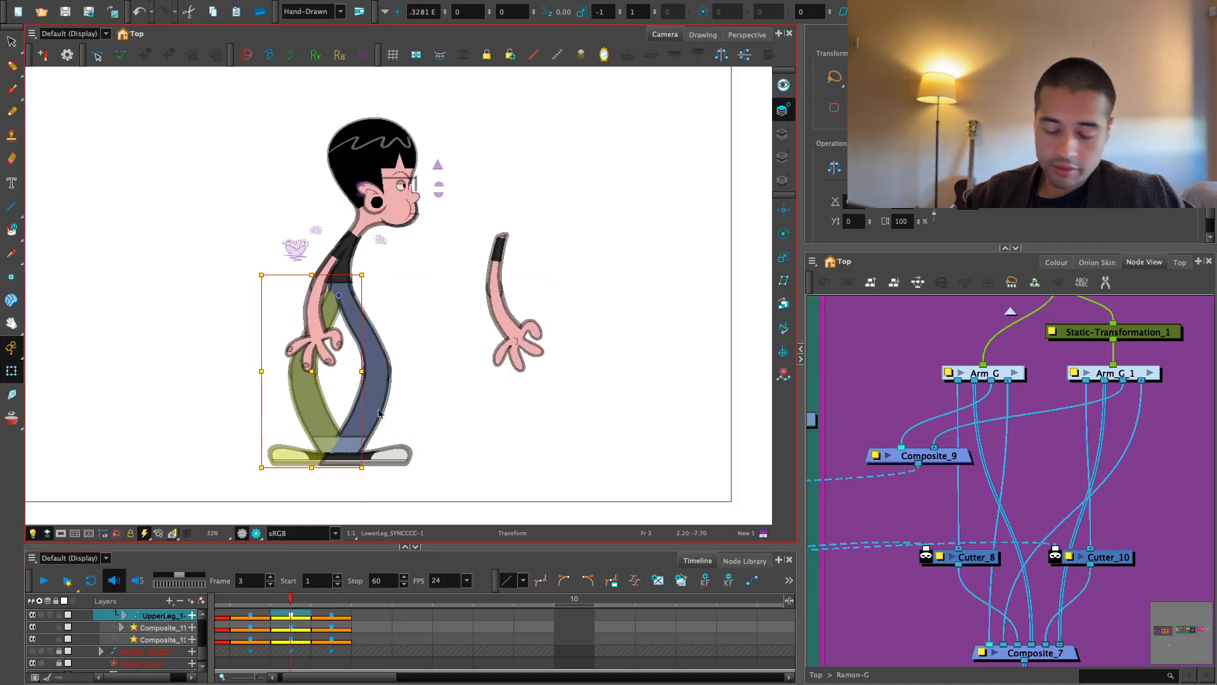
{"action": "key", "text": "4"}
{"action": "left_click_drag", "start_coordinate": [425, 478], "coordinate": [437, 475]}
{"action": "key", "text": "2"}
{"action": "left_click", "coordinate": [473, 424]}
{"action": "left_click", "coordinate": [256, 533]}
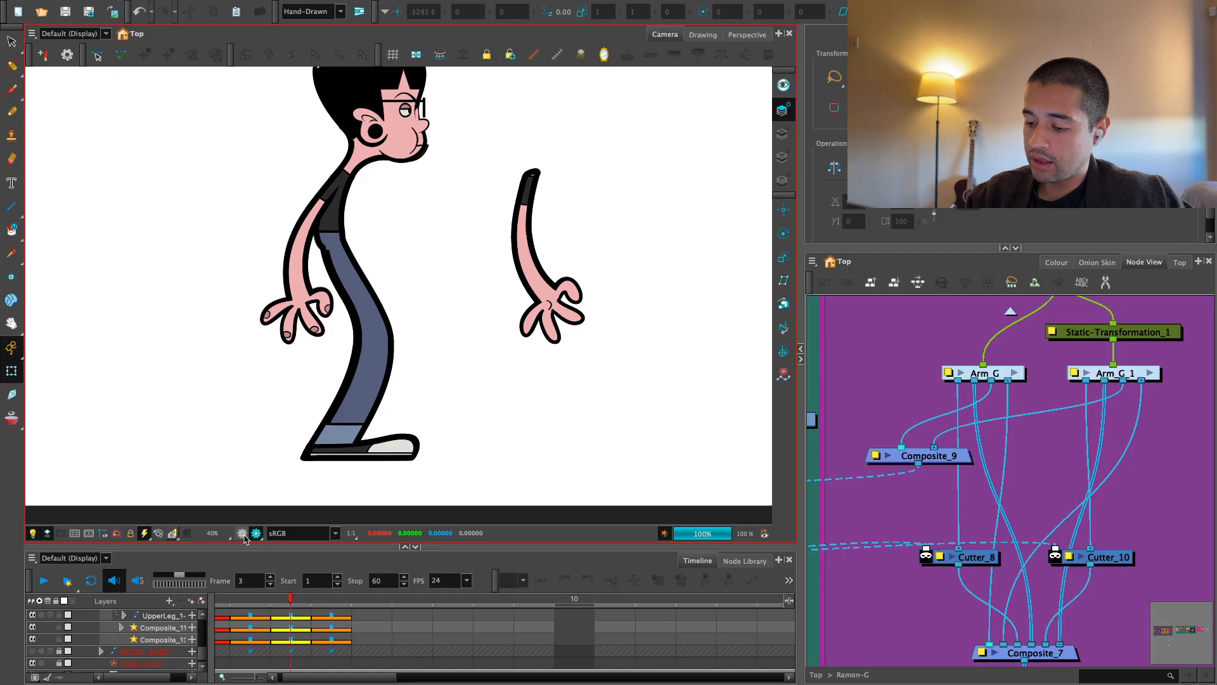
Check the leg spacing on frame 2, select the whole far leg from its upper leg peg, and return to frame 3
{"action": "left_click", "coordinate": [242, 534]}
{"action": "key", "text": "2"}
{"action": "key", "text": "2"}
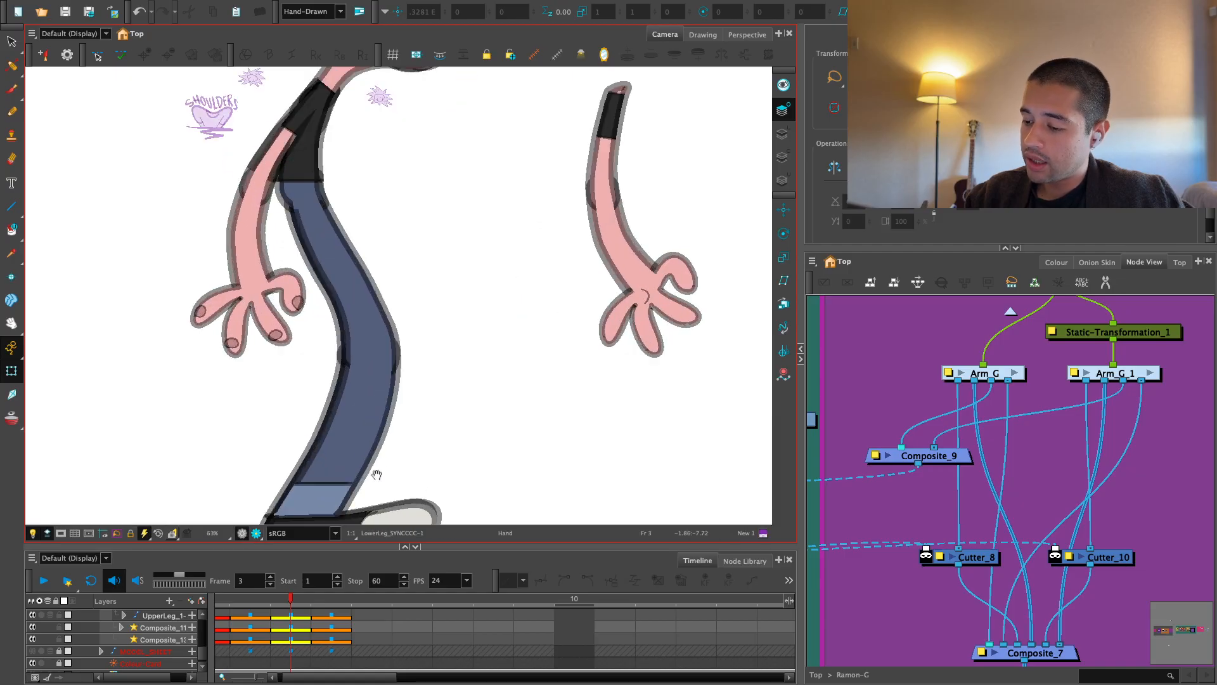
{"action": "key", "text": "1"}
{"action": "left_click", "coordinate": [259, 604]}
{"action": "left_click", "coordinate": [408, 390]}
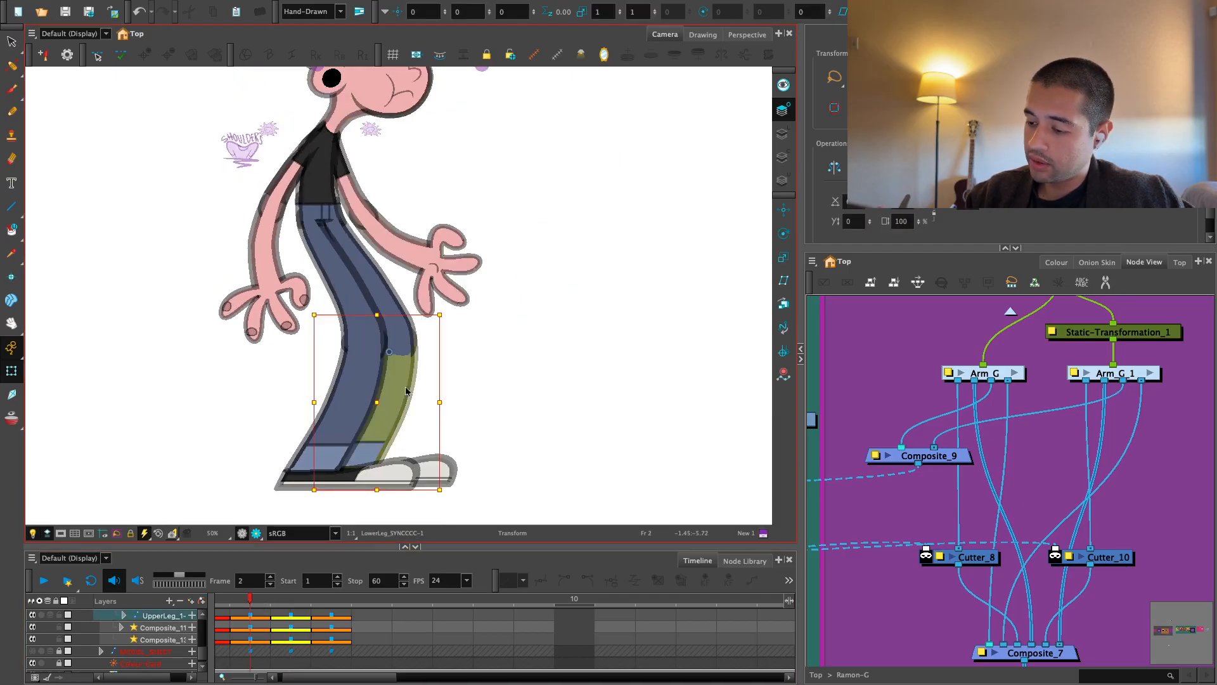
{"action": "key", "text": "b"}
{"action": "key", "text": "b"}
{"action": "key", "text": "."}
{"action": "key", "text": "2"}
{"action": "key", "text": "2"}
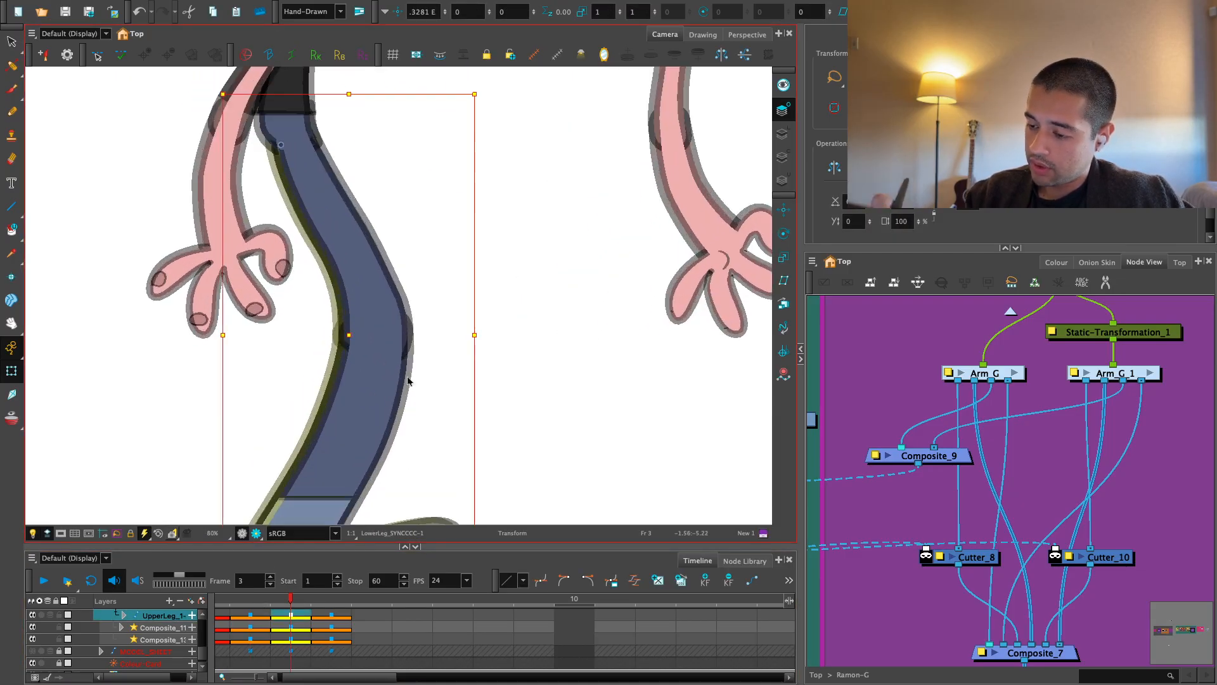
Nudge the far leg slightly forward in the render view so its outline lines up behind the near leg
{"action": "left_click", "coordinate": [243, 533]}
{"action": "key", "text": "1"}
{"action": "key", "text": "1"}
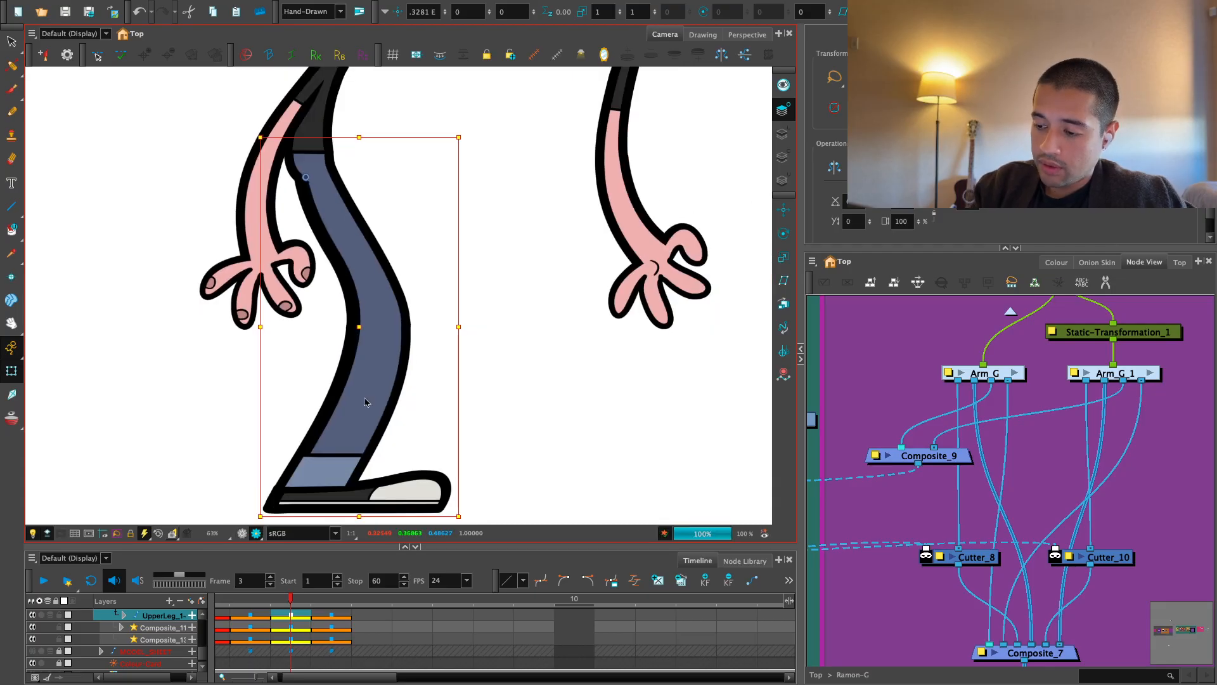
{"action": "key", "text": "Right"}
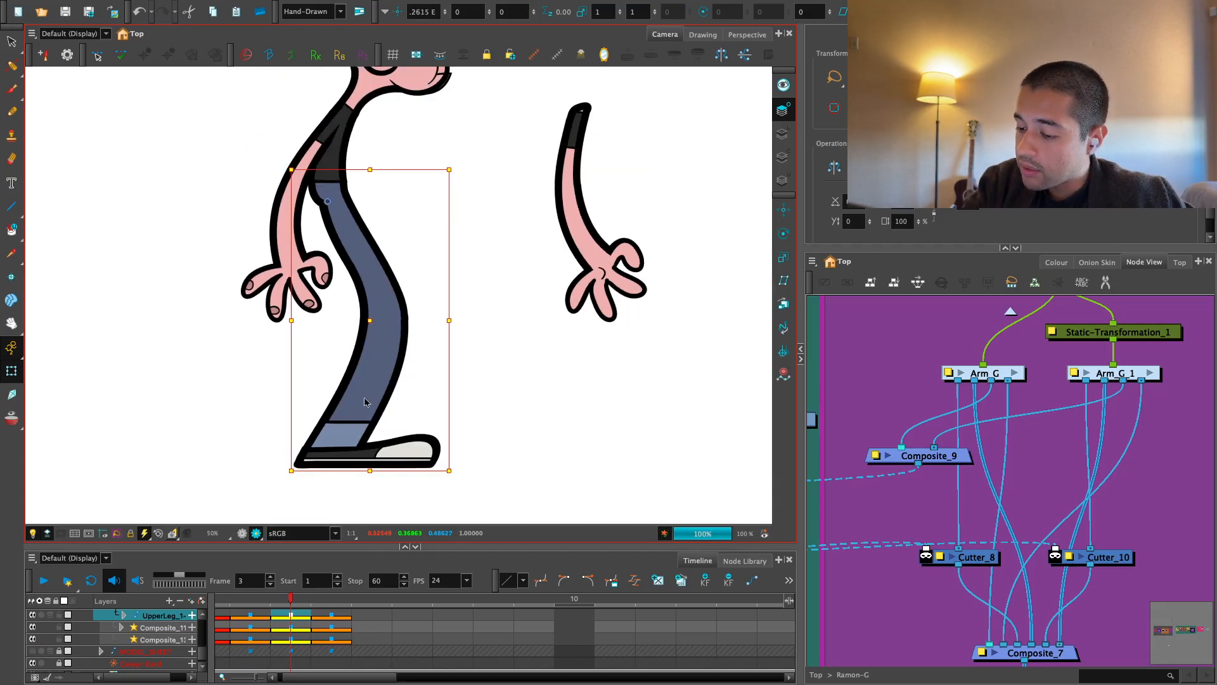
{"action": "key", "text": "Right"}
{"action": "key", "text": "Right"}
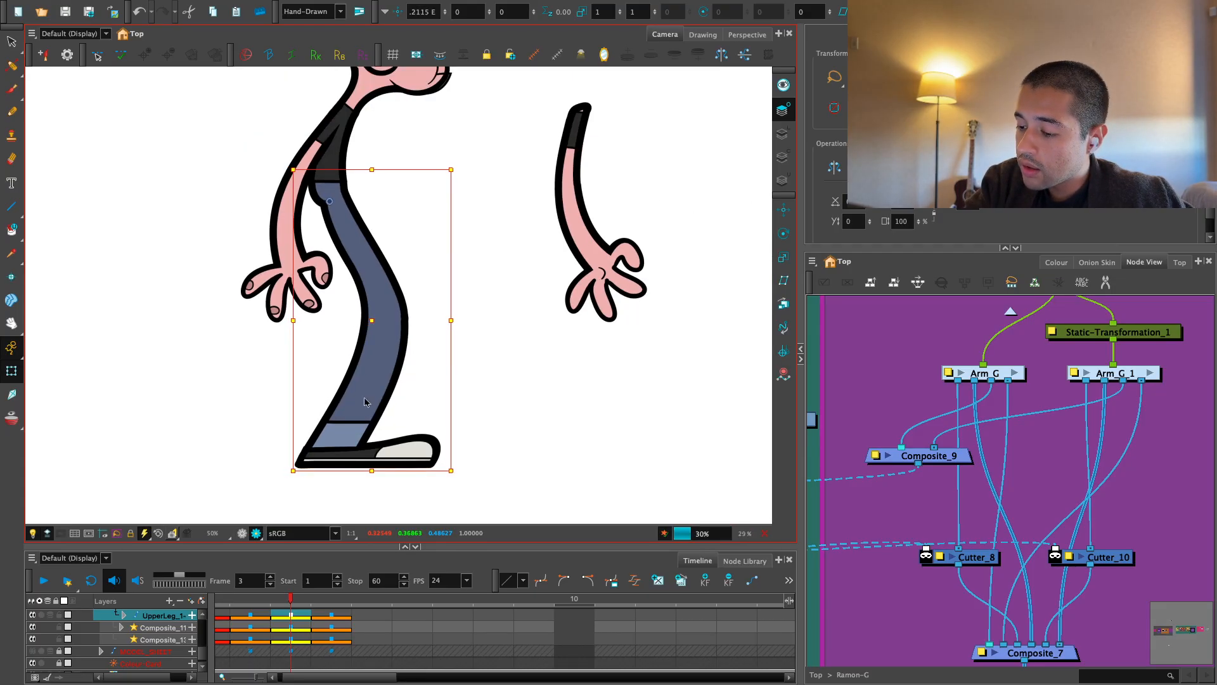
{"action": "scroll", "coordinate": [573, 383], "scroll_direction": "down", "scroll_amount": 2}
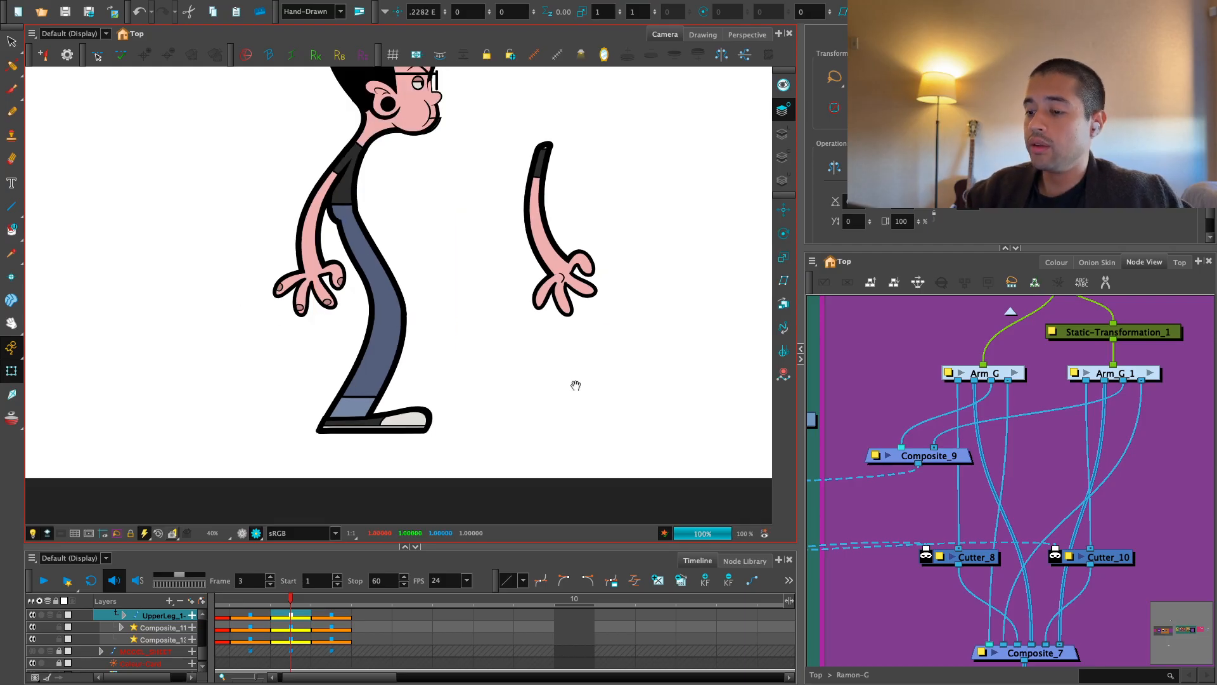
Reshape the back edge of the near upper leg just below the hip with its deformation points
{"action": "scroll", "coordinate": [535, 418], "scroll_direction": "up", "scroll_amount": 4}
{"action": "scroll", "coordinate": [307, 337], "scroll_direction": "up", "scroll_amount": 3}
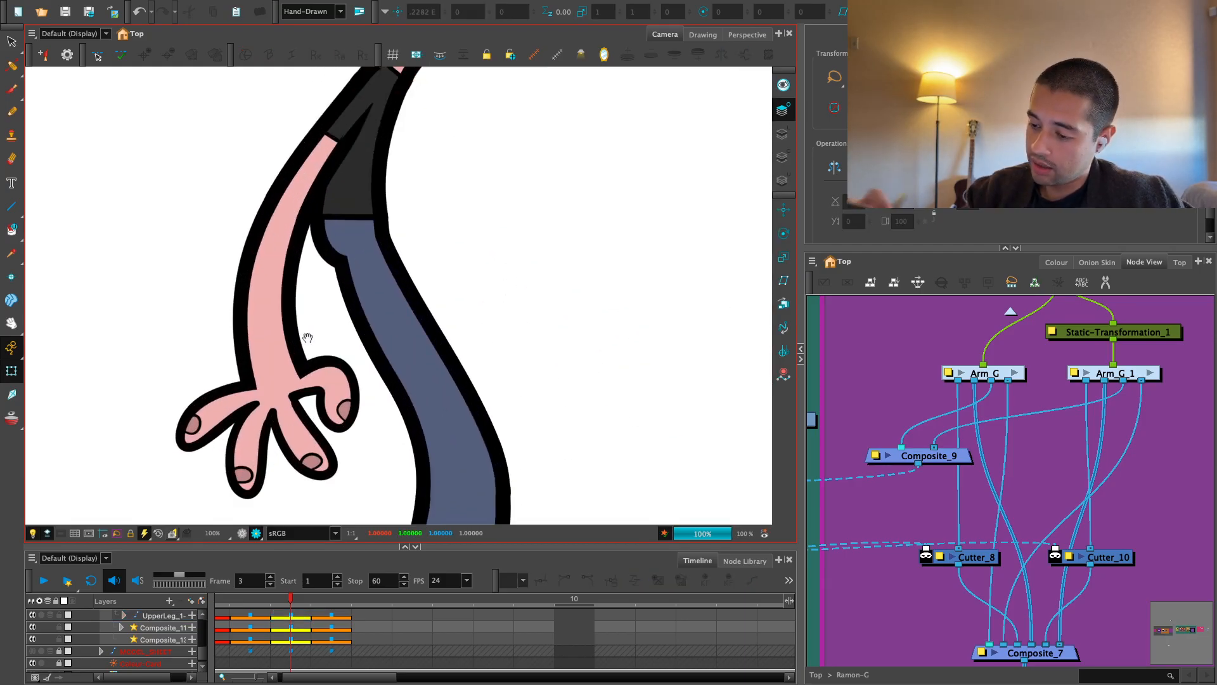
{"action": "left_click", "coordinate": [307, 337]}
{"action": "scroll", "coordinate": [367, 371], "scroll_direction": "up", "scroll_amount": 2}
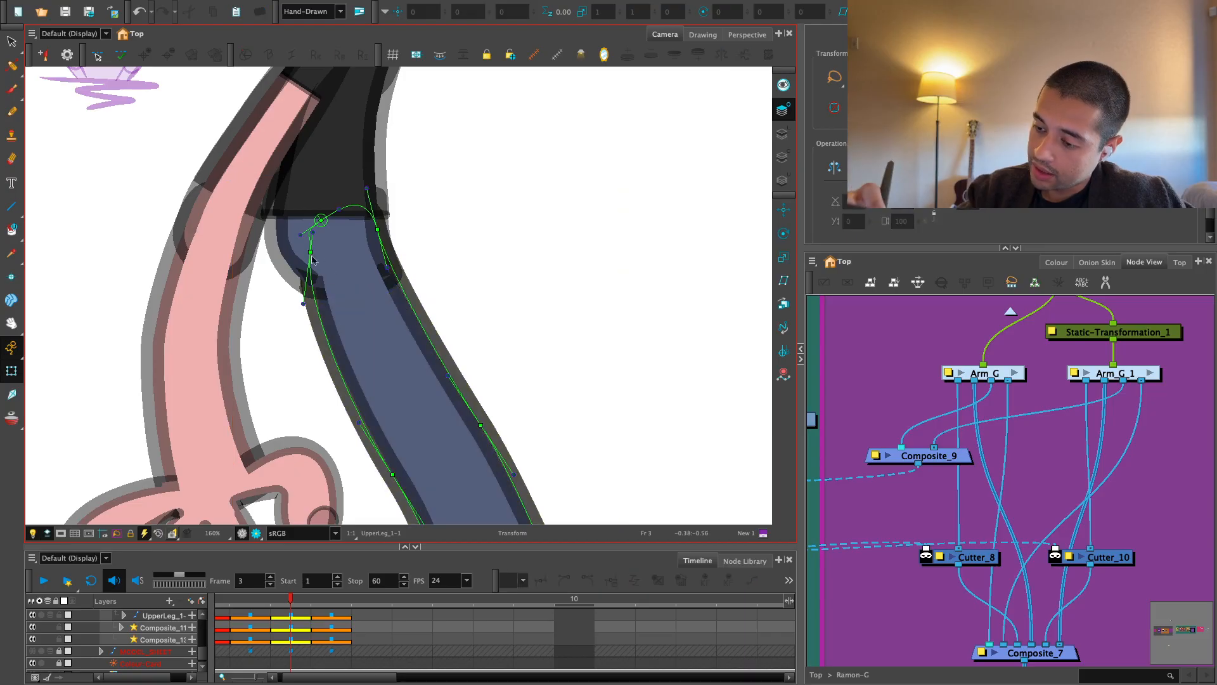
{"action": "left_click", "coordinate": [324, 300]}
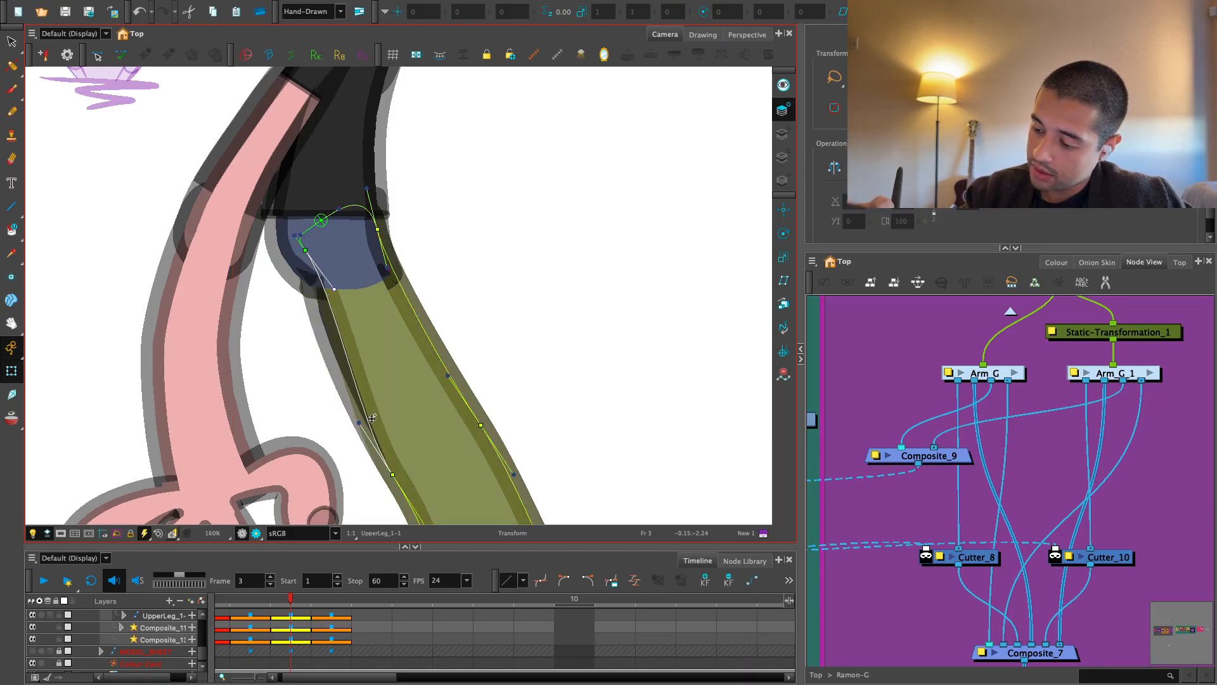
{"action": "scroll", "coordinate": [381, 386], "scroll_direction": "down", "scroll_amount": 2}
{"action": "left_click_drag", "start_coordinate": [383, 371], "coordinate": [395, 364]}
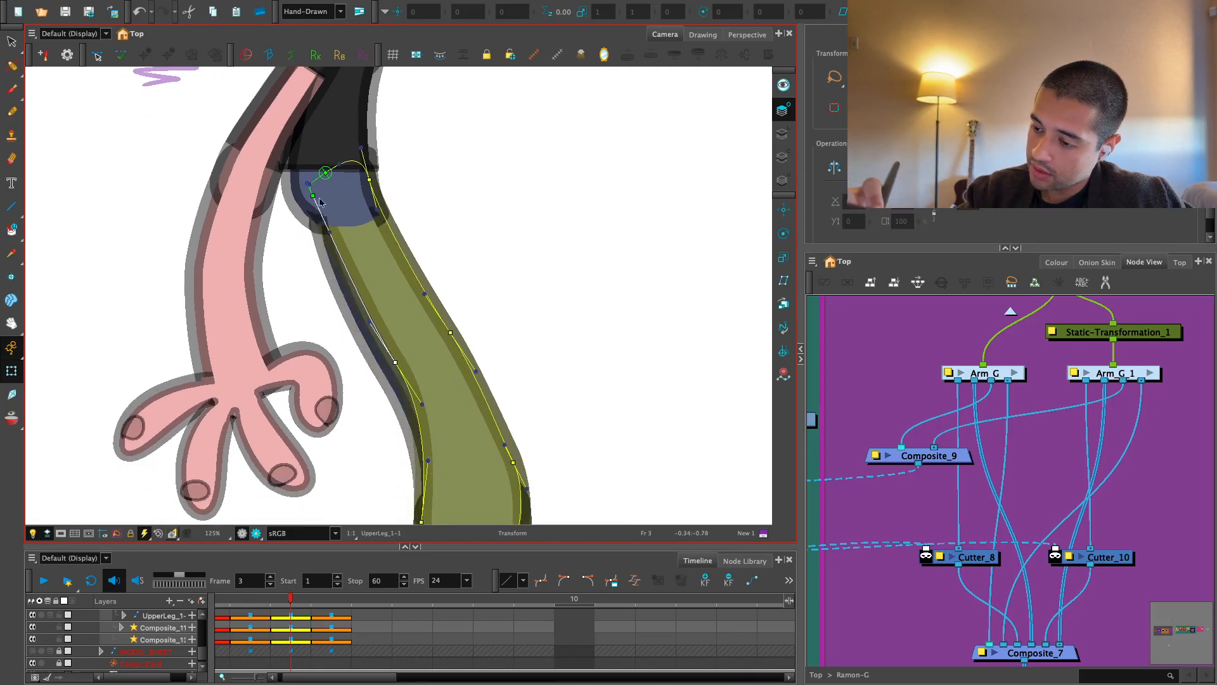
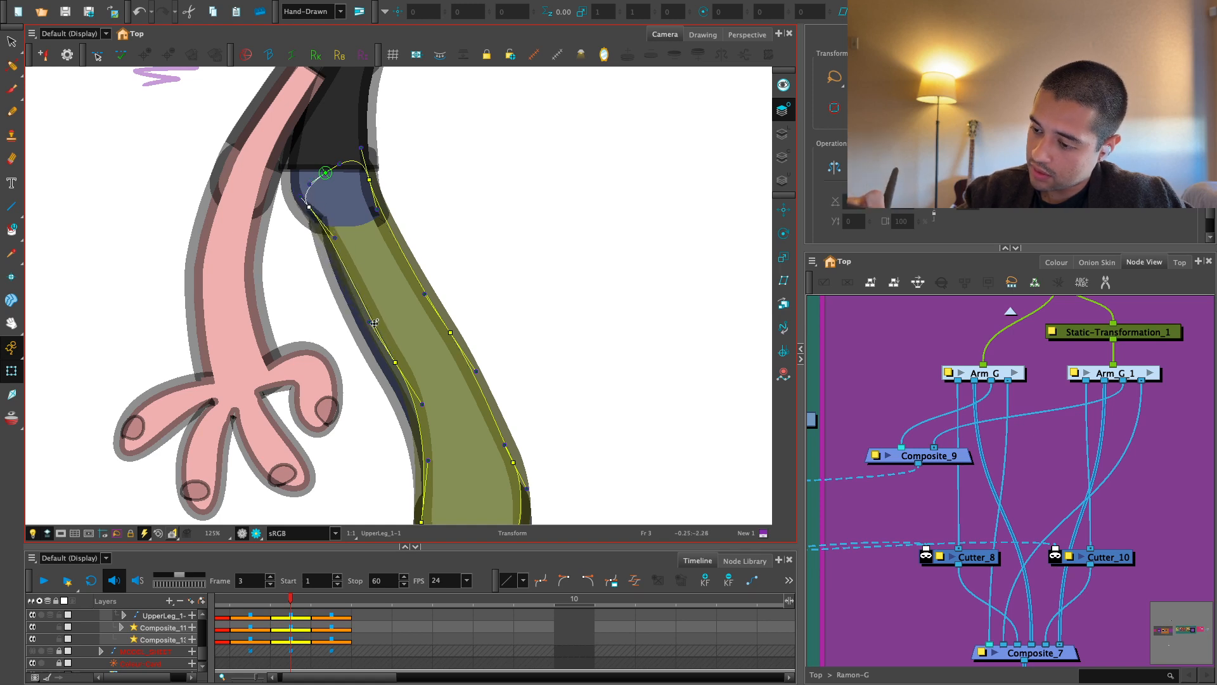
Select the whole far leg and move it aside in front of the body, clear of the near leg
{"action": "left_click", "coordinate": [455, 400]}
{"action": "key", "text": "1"}
{"action": "key", "text": "1"}
{"action": "key", "text": "1"}
{"action": "key", "text": "1"}
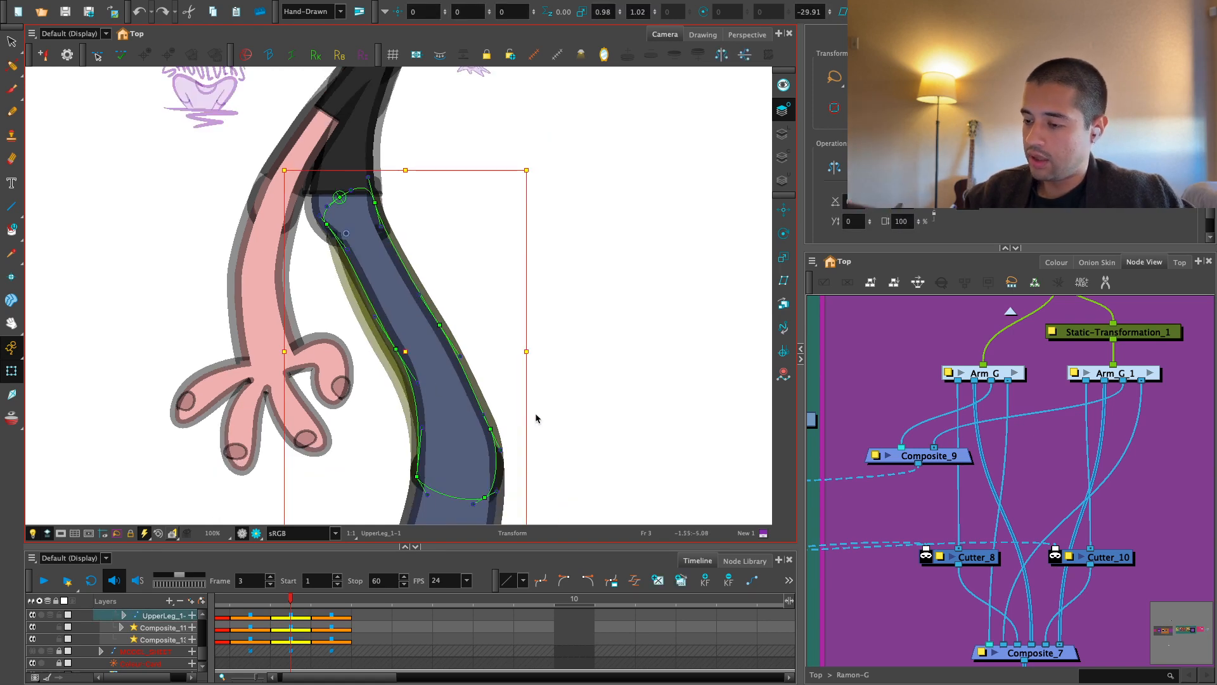
{"action": "key", "text": "b"}
{"action": "left_click_drag", "start_coordinate": [400, 302], "coordinate": [573, 302]}
{"action": "left_click", "coordinate": [427, 214]}
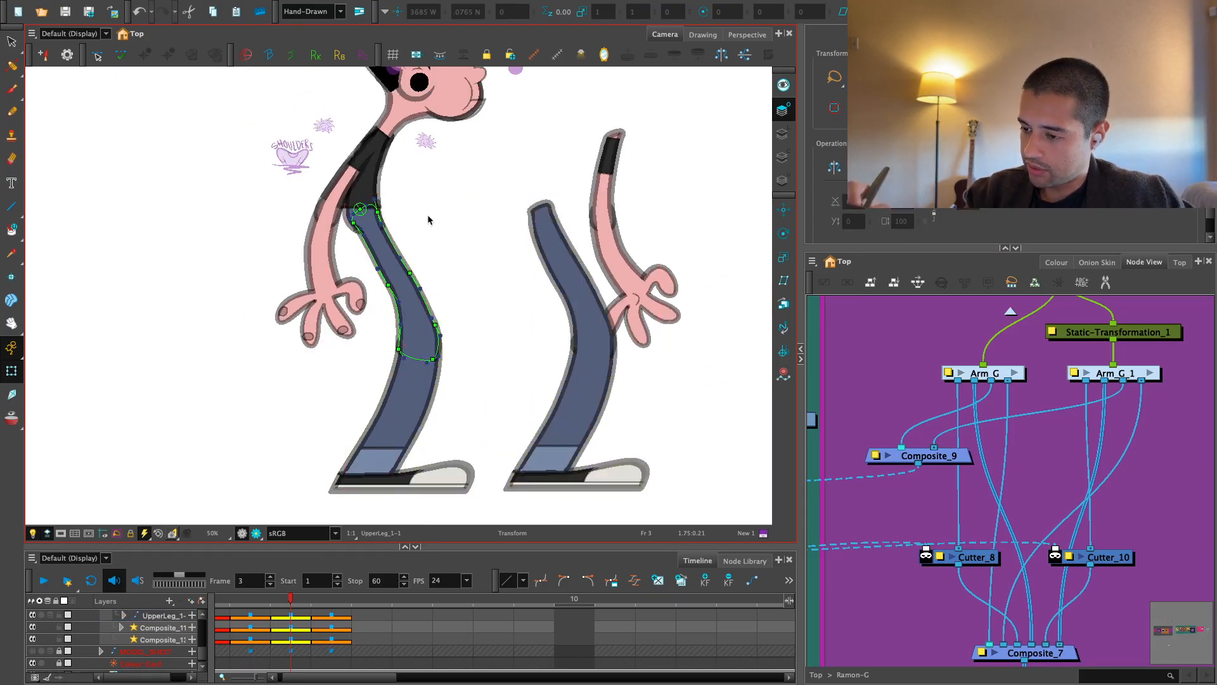
Smooth the near upper leg's back outline below the hip in the render view by adjusting its curve point and handles
{"action": "key", "text": "2"}
{"action": "key", "text": "2"}
{"action": "left_click", "coordinate": [256, 533]}
{"action": "key", "text": "2"}
{"action": "key", "text": "2"}
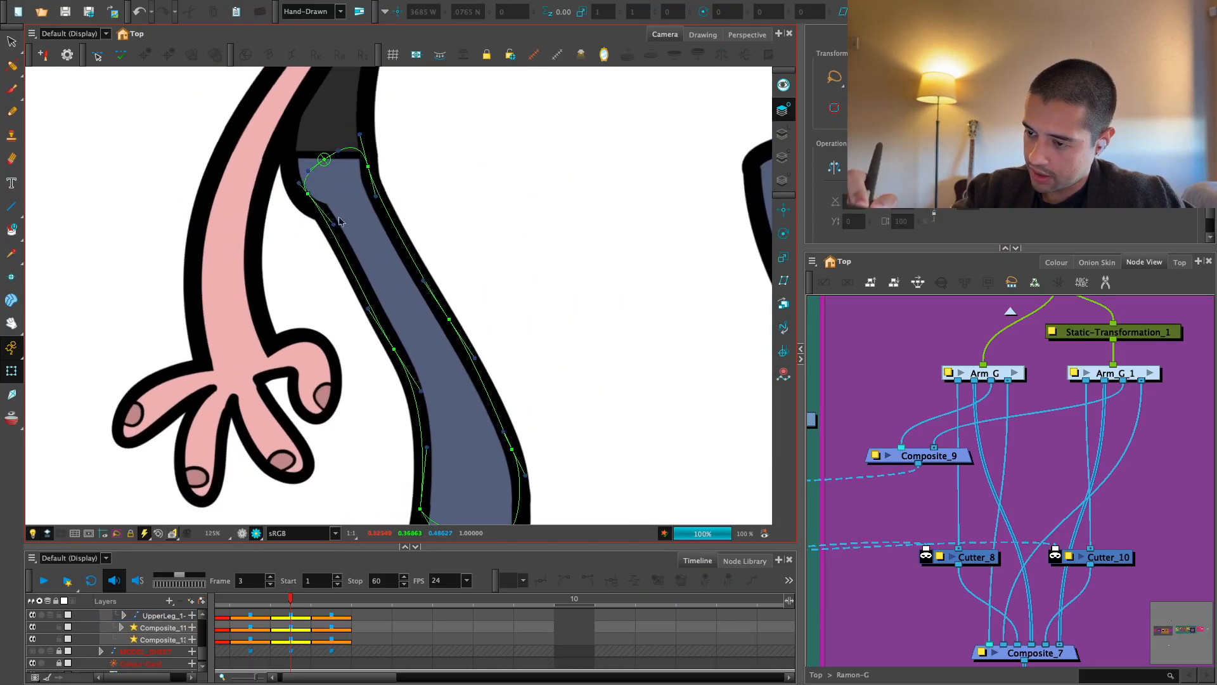
{"action": "left_click", "coordinate": [308, 194]}
{"action": "left_click_drag", "start_coordinate": [371, 308], "coordinate": [375, 305]}
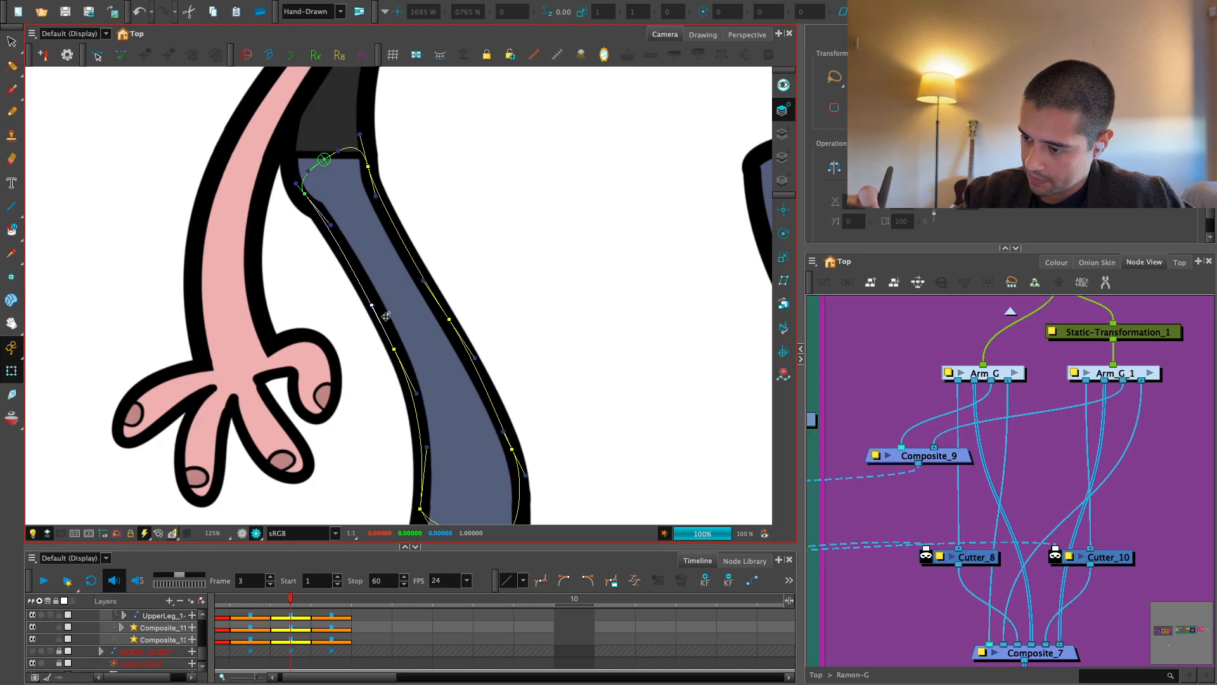
{"action": "key", "text": "1"}
{"action": "left_click_drag", "start_coordinate": [392, 386], "coordinate": [385, 337]}
{"action": "key", "text": "2"}
{"action": "key", "text": "Escape"}
Reposition the middle deformation point on the front edge of the near upper leg
{"action": "key", "text": "1"}
{"action": "key", "text": "1"}
{"action": "key", "text": "1"}
{"action": "key", "text": "1"}
{"action": "key", "text": "1"}
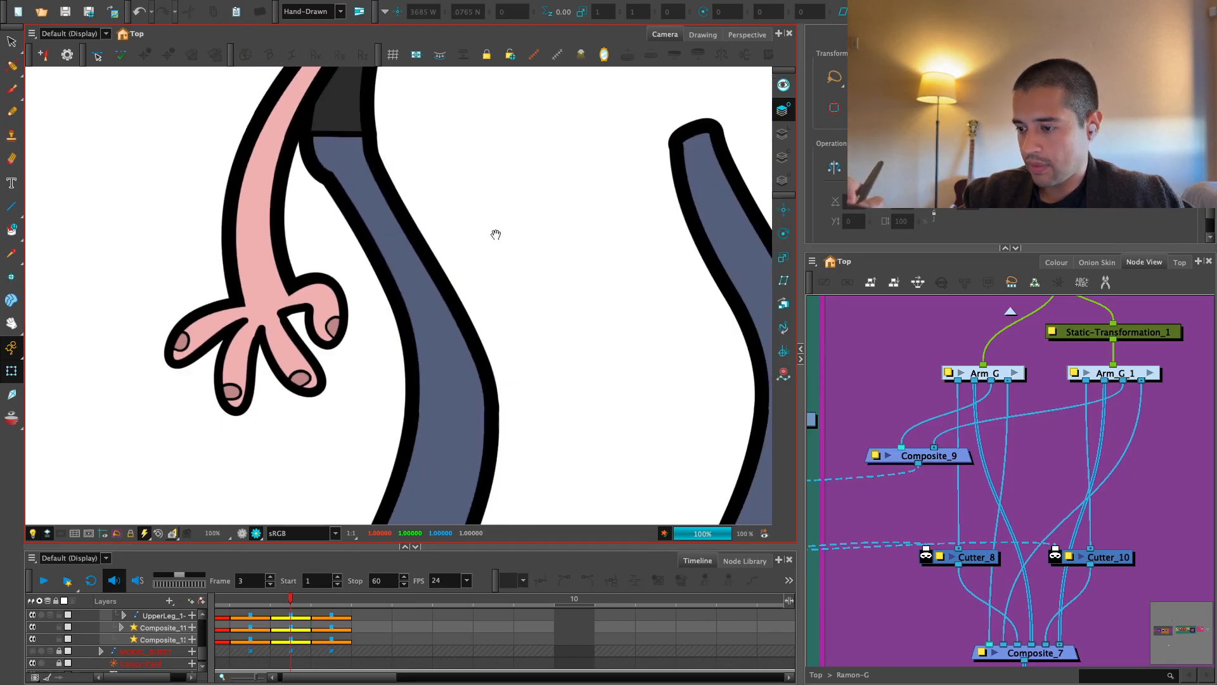
{"action": "key", "text": "2"}
{"action": "key", "text": "2"}
{"action": "key", "text": "2"}
{"action": "left_click_drag", "start_coordinate": [449, 267], "coordinate": [448, 298]}
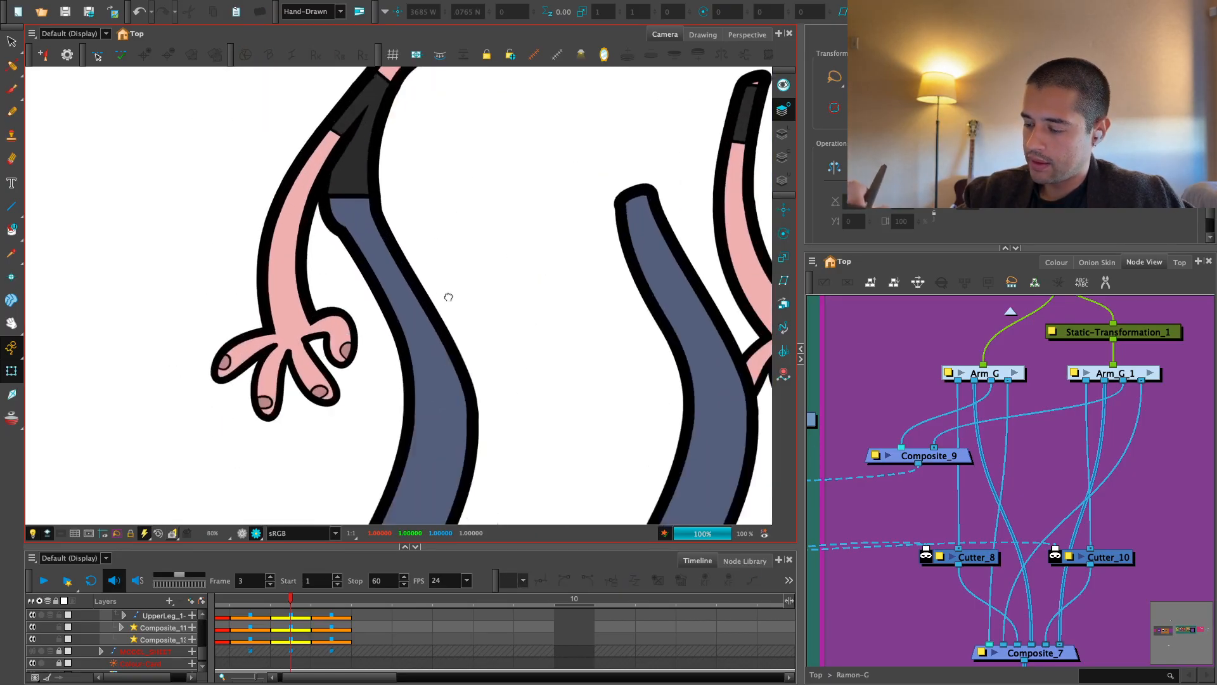
{"action": "key", "text": "2"}
{"action": "left_click", "coordinate": [435, 305]}
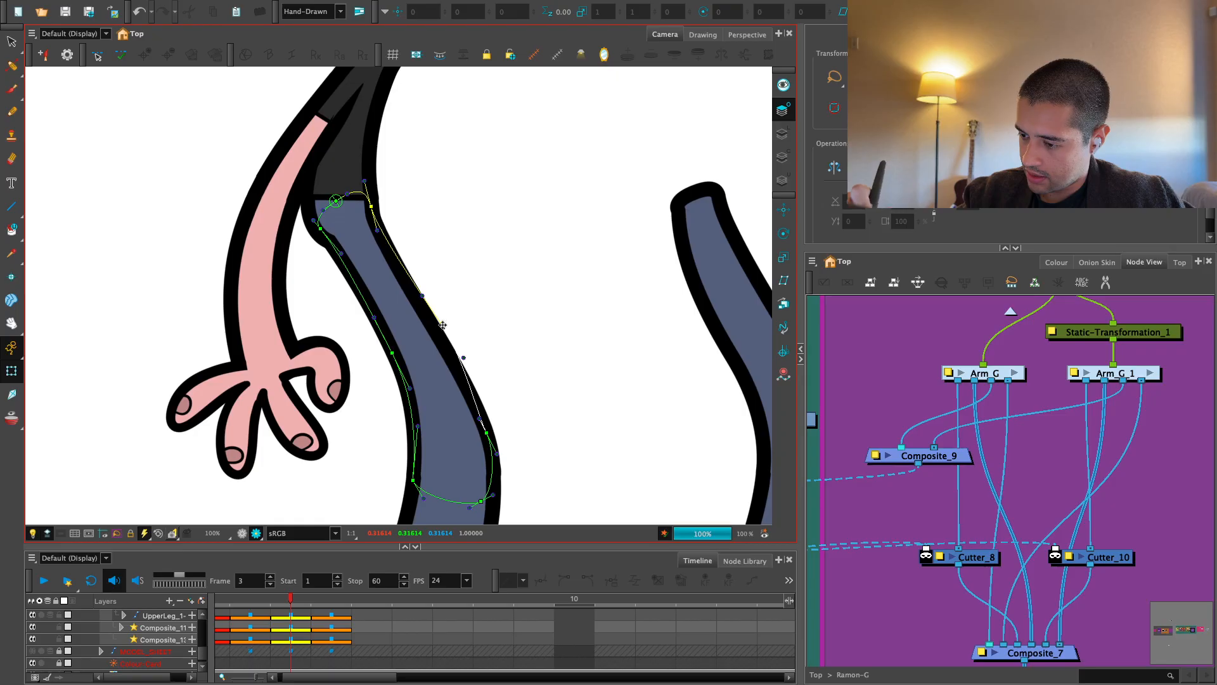
{"action": "left_click", "coordinate": [443, 324]}
{"action": "key", "text": "2"}
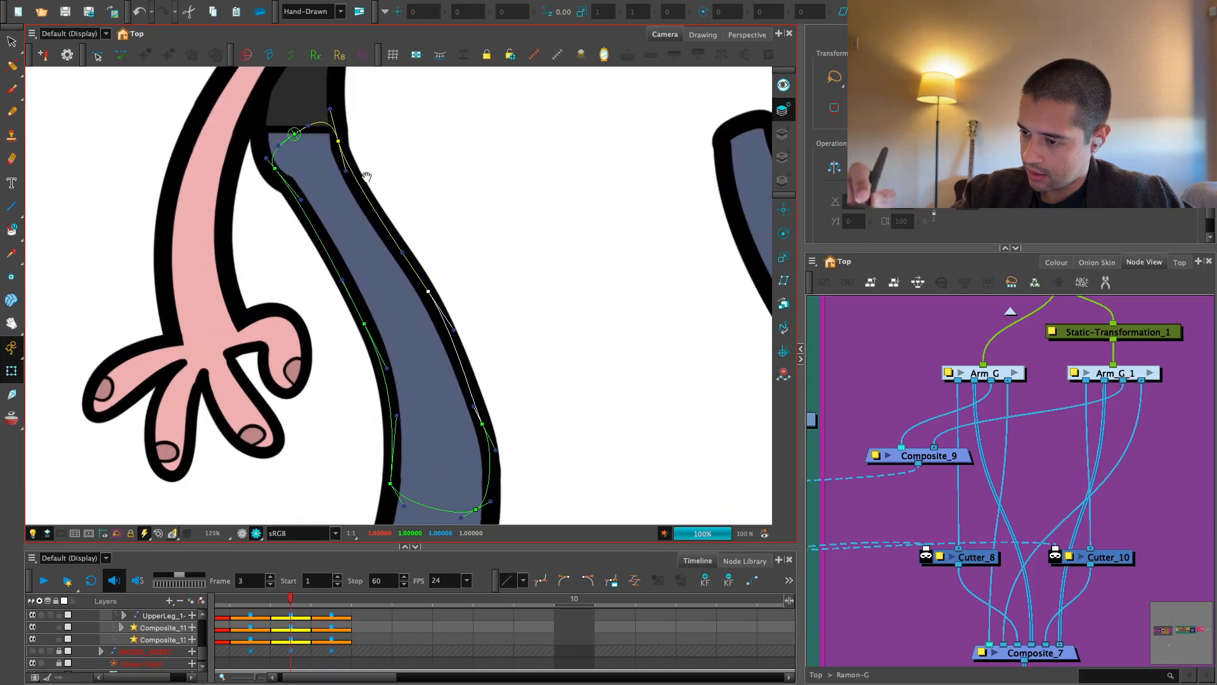
Lengthen the curve handle at the top of the upper leg's front edge to smooth the line from the hip
{"action": "key", "text": "2"}
{"action": "left_click_drag", "start_coordinate": [353, 223], "coordinate": [350, 164]}
{"action": "key", "text": "1"}
{"action": "left_click_drag", "start_coordinate": [482, 326], "coordinate": [462, 245]}
{"action": "key", "text": "2"}
{"action": "left_click_drag", "start_coordinate": [492, 381], "coordinate": [461, 343]}
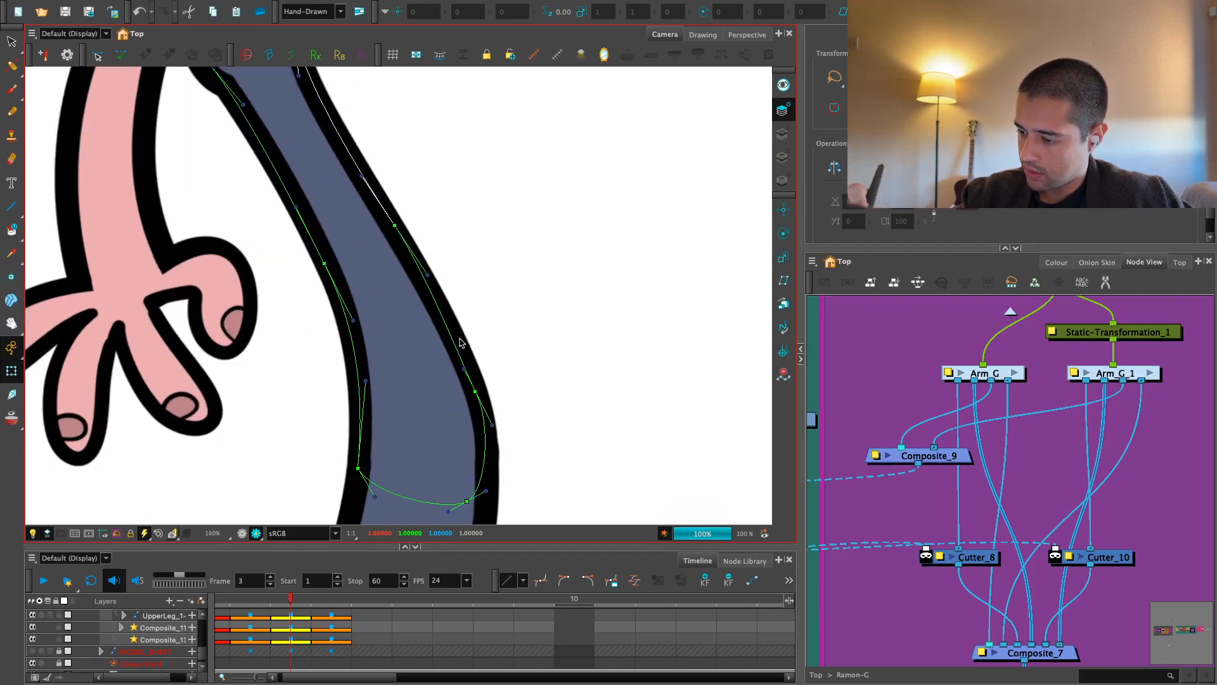
Reshape the near leg's front outline around the knee by adjusting the knee point and neighbouring handles
{"action": "left_click", "coordinate": [468, 357]}
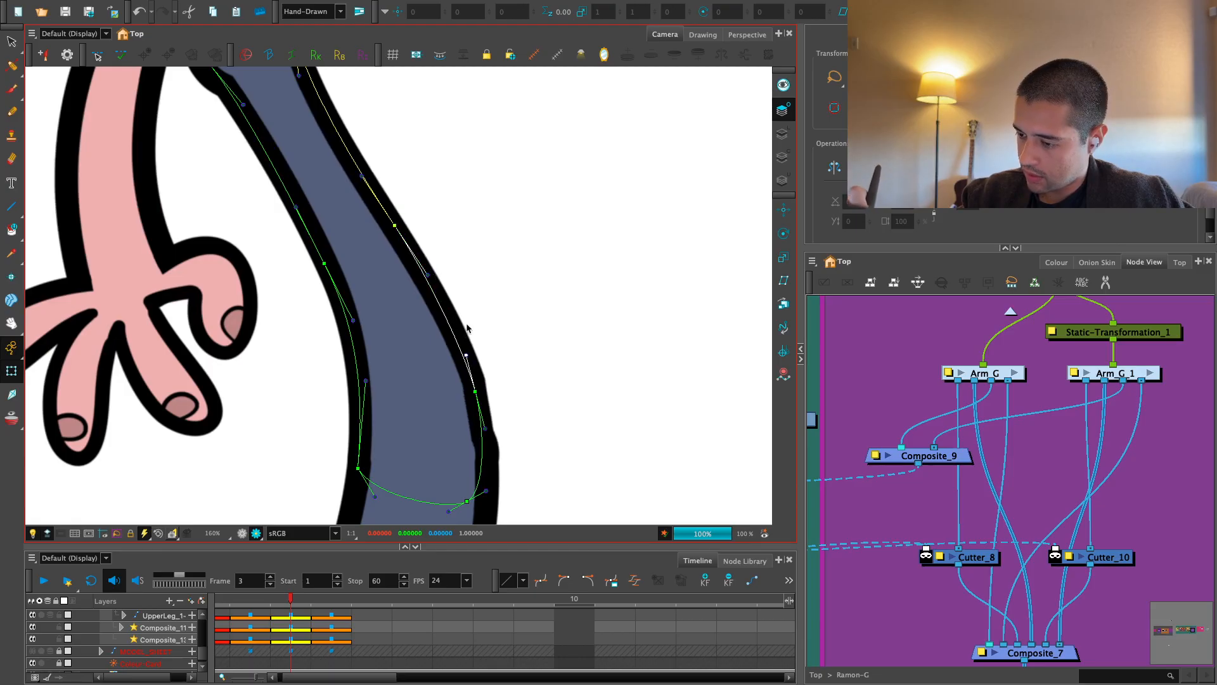
{"action": "left_click", "coordinate": [480, 385]}
{"action": "left_click_drag", "start_coordinate": [476, 484], "coordinate": [467, 421]}
{"action": "key", "text": "2"}
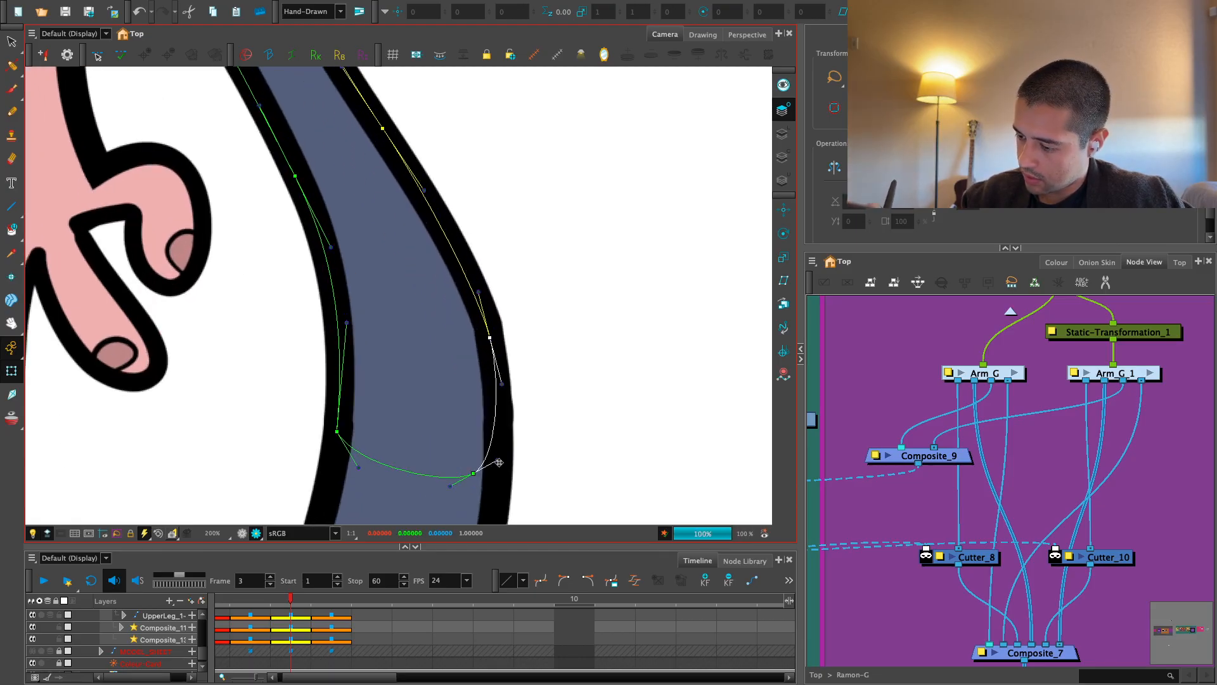
{"action": "key", "text": "1"}
{"action": "key", "text": "1"}
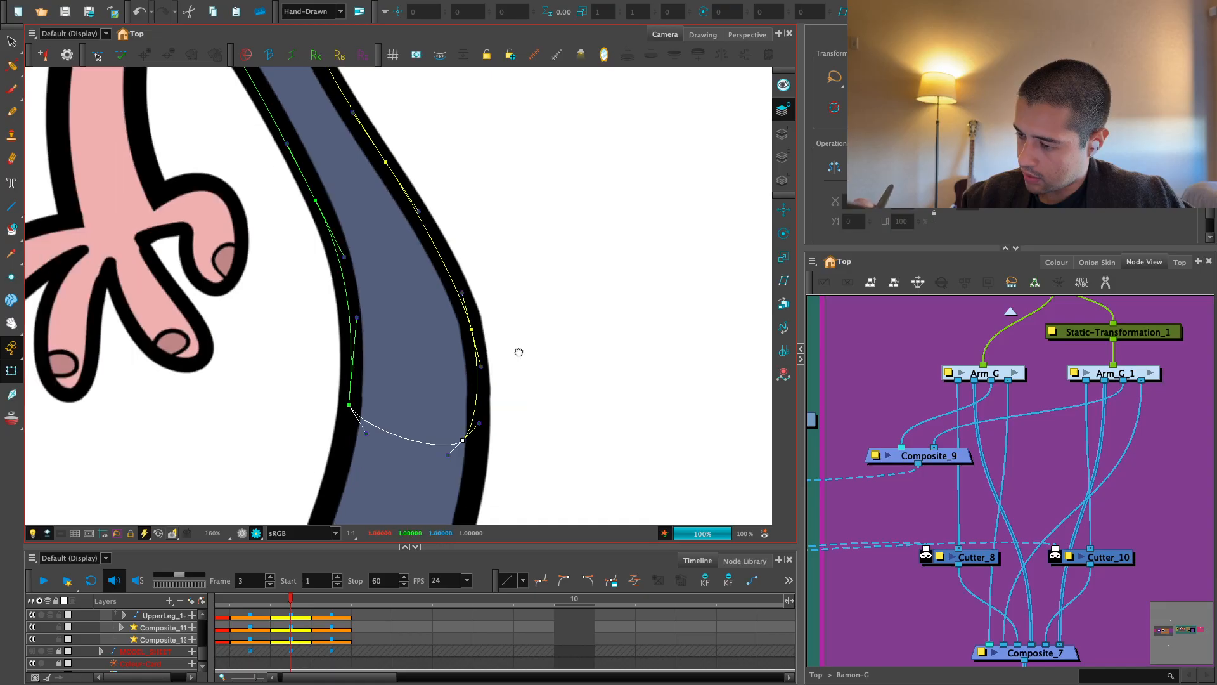
{"action": "left_click_drag", "start_coordinate": [399, 182], "coordinate": [411, 305]}
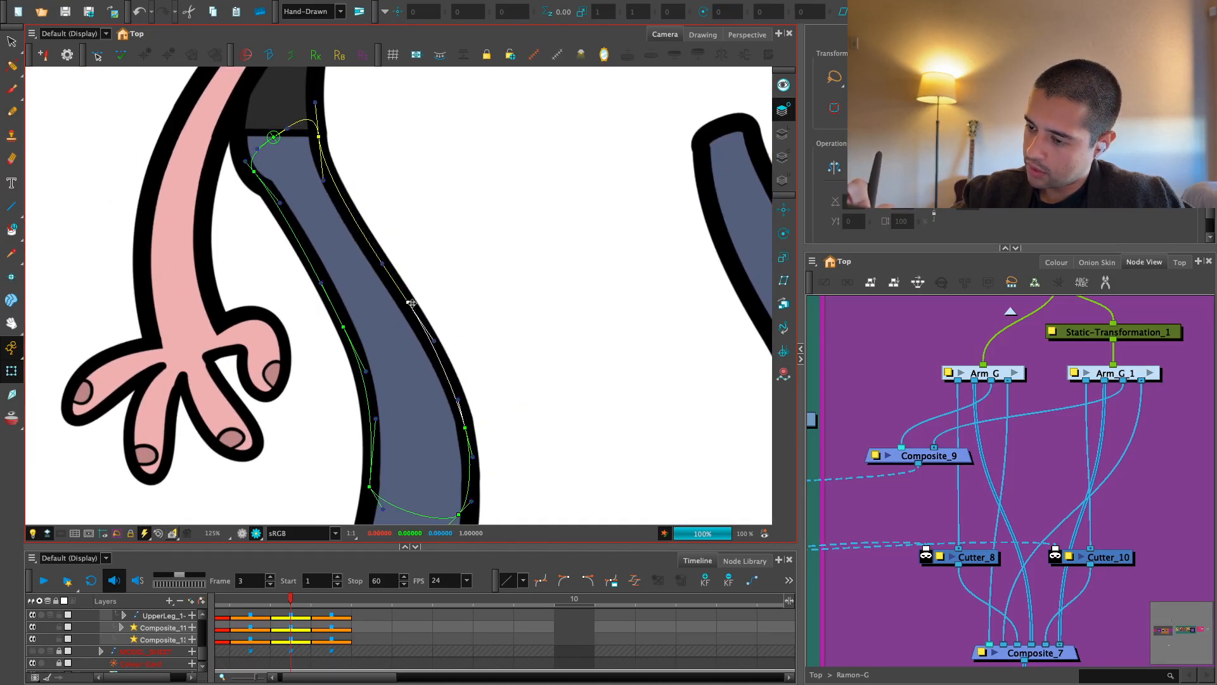
Examine the reshaped near leg's silhouette against the full side pose
{"action": "left_click", "coordinate": [560, 335]}
{"action": "key", "text": "1"}
{"action": "key", "text": "1"}
{"action": "key", "text": "1"}
{"action": "key", "text": "1"}
{"action": "key", "text": "1"}
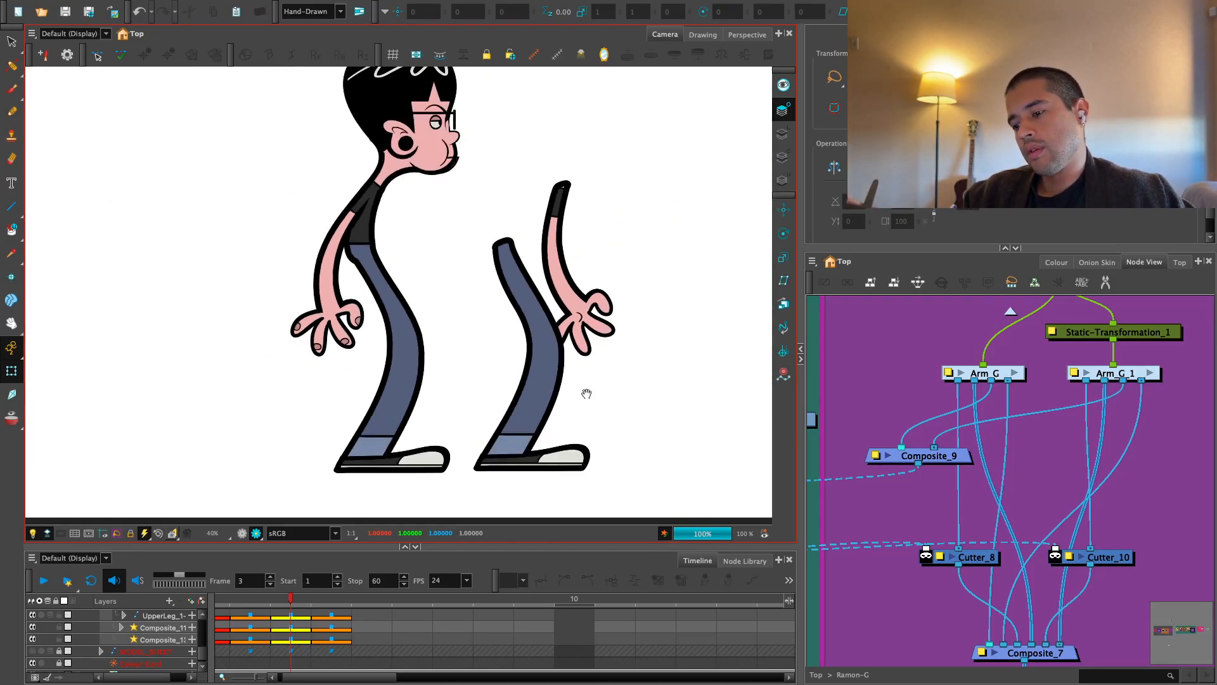
{"action": "key", "text": "1"}
{"action": "key", "text": "2"}
{"action": "key", "text": "2"}
{"action": "left_click_drag", "start_coordinate": [514, 382], "coordinate": [503, 381]}
Fine-tune the near upper leg's front curve between mid-thigh and knee, and check it in the full pose
{"action": "key", "text": "2"}
{"action": "key", "text": "2"}
{"action": "key", "text": "2"}
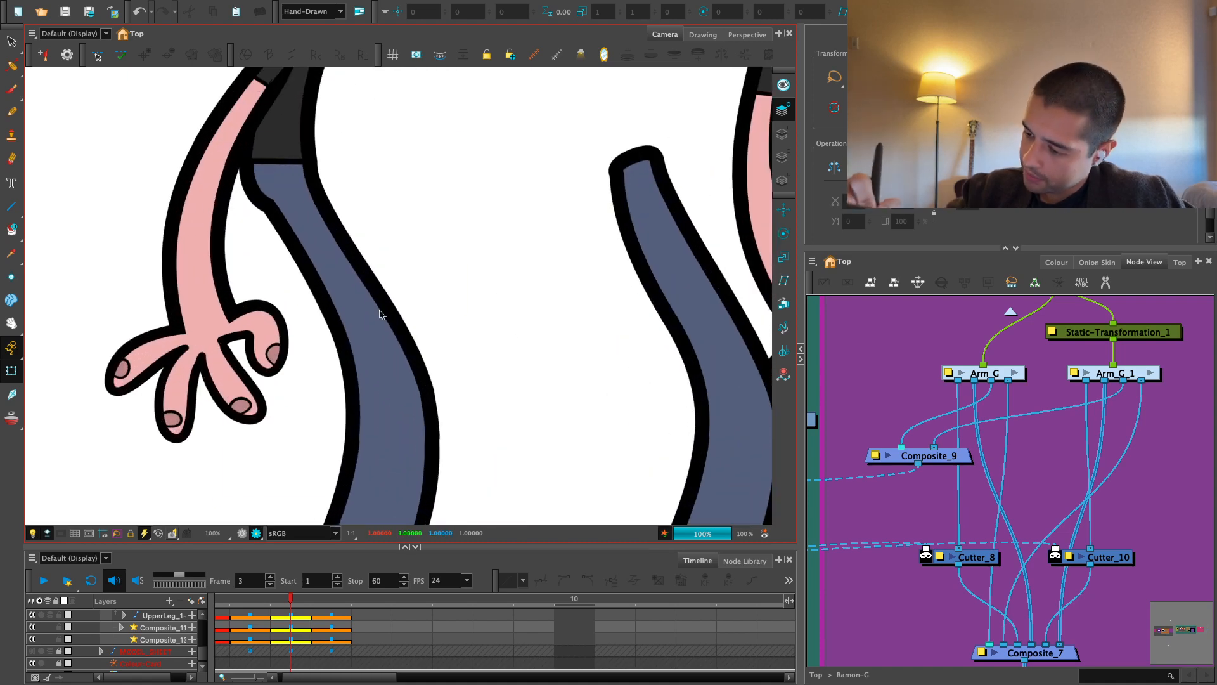
{"action": "left_click", "coordinate": [380, 324]}
{"action": "left_click", "coordinate": [384, 297]}
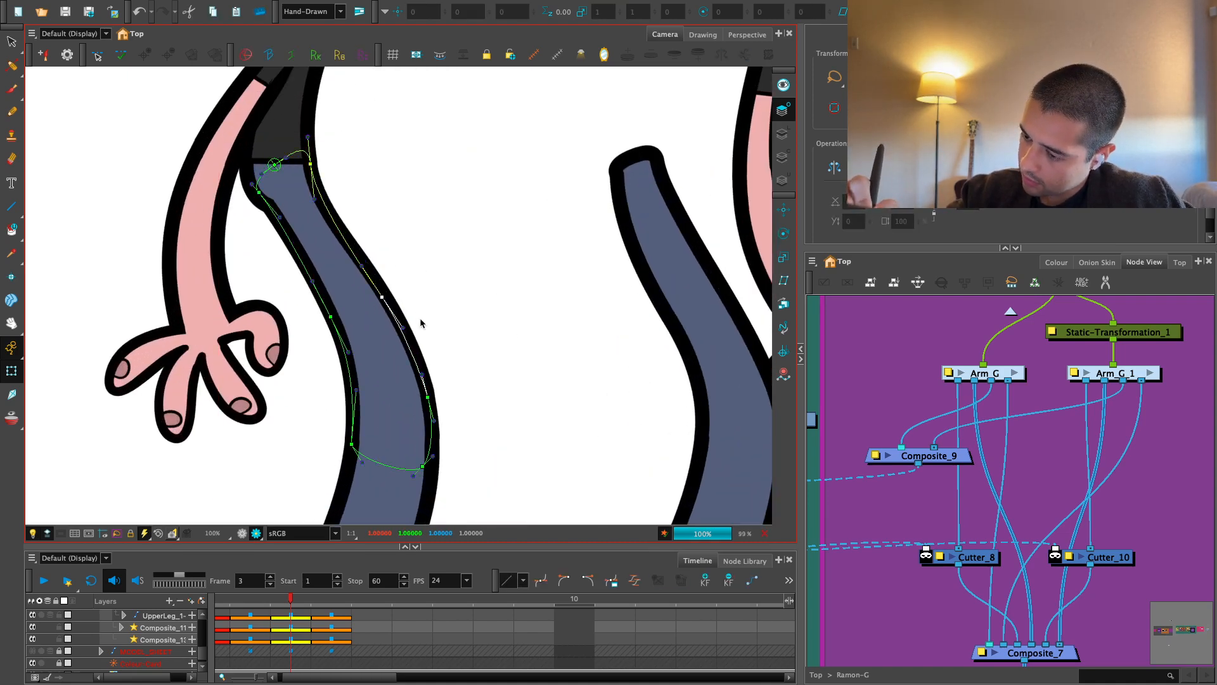
{"action": "scroll", "coordinate": [419, 342], "scroll_direction": "up", "scroll_amount": 3}
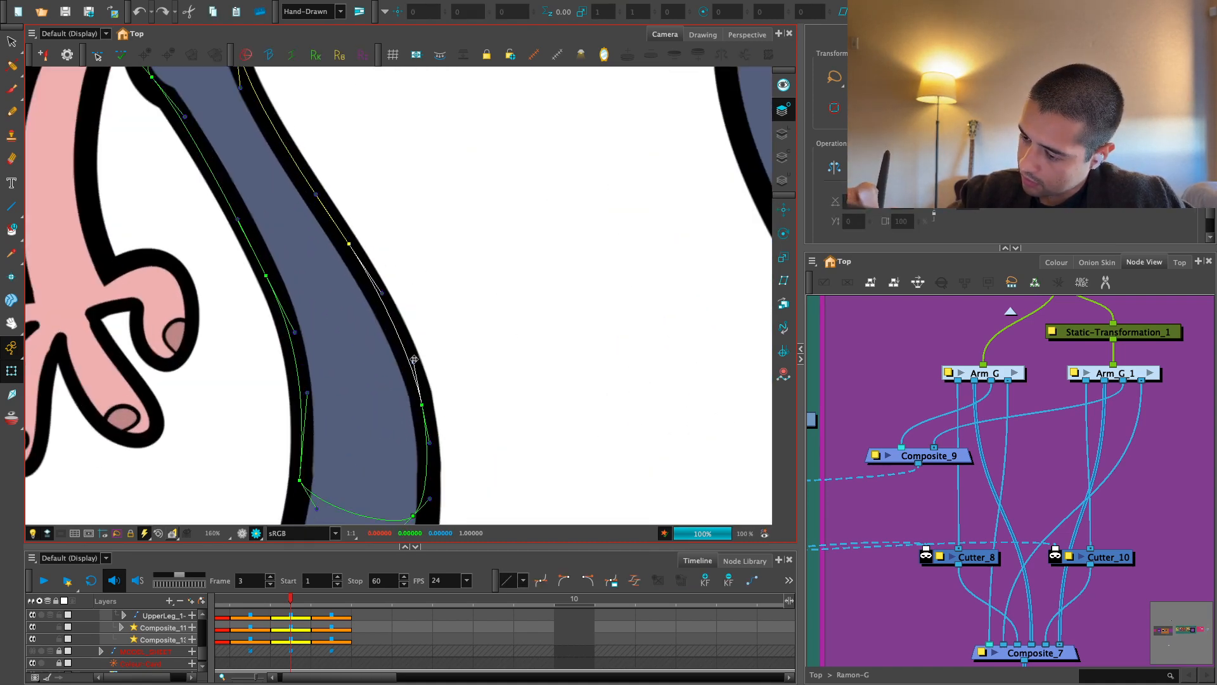
{"action": "left_click", "coordinate": [414, 359]}
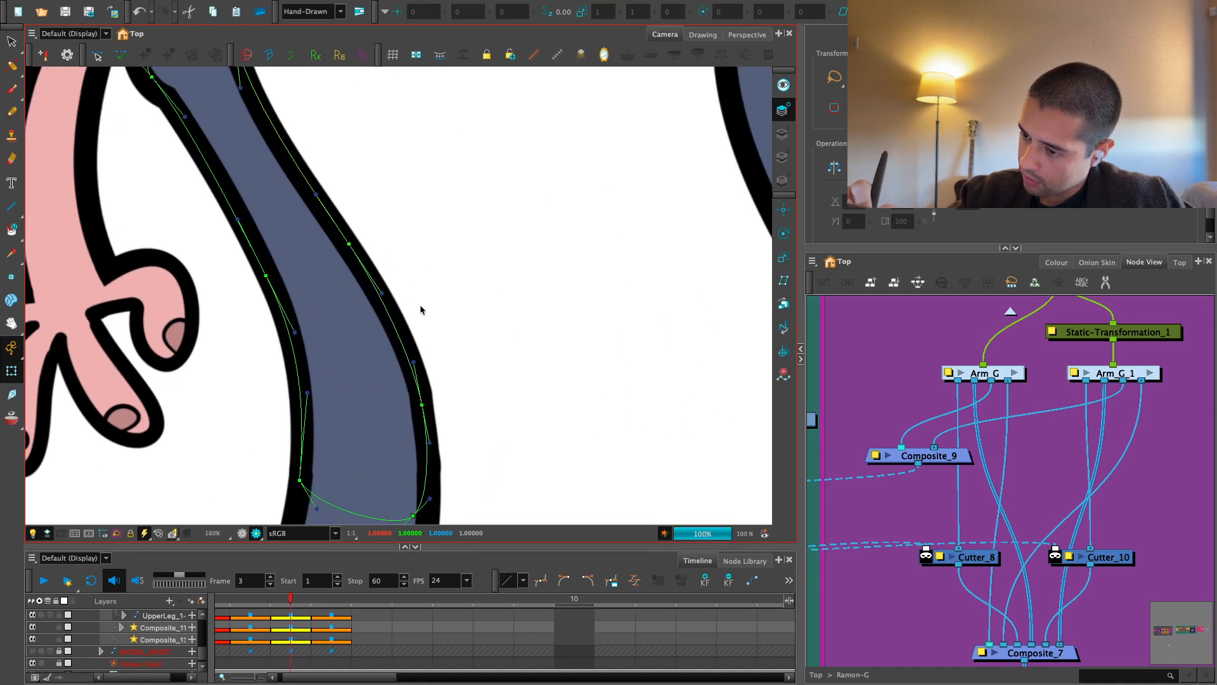
{"action": "scroll", "coordinate": [448, 230], "scroll_direction": "down", "scroll_amount": 6}
{"action": "scroll", "coordinate": [450, 233], "scroll_direction": "up", "scroll_amount": 2}
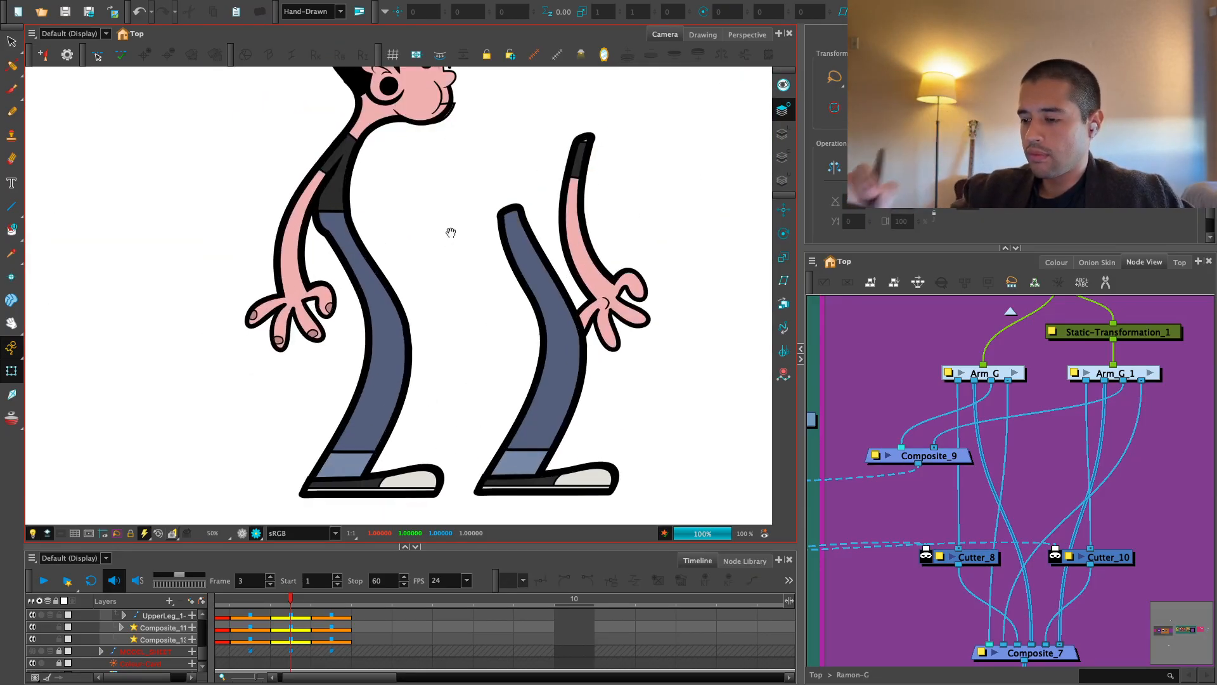
{"action": "scroll", "coordinate": [431, 266], "scroll_direction": "up", "scroll_amount": 3}
Try shifting the mid-thigh deformation point on the near leg's front edge for a smoother curve
{"action": "left_click", "coordinate": [407, 310]}
{"action": "scroll", "coordinate": [390, 303], "scroll_direction": "up", "scroll_amount": 2}
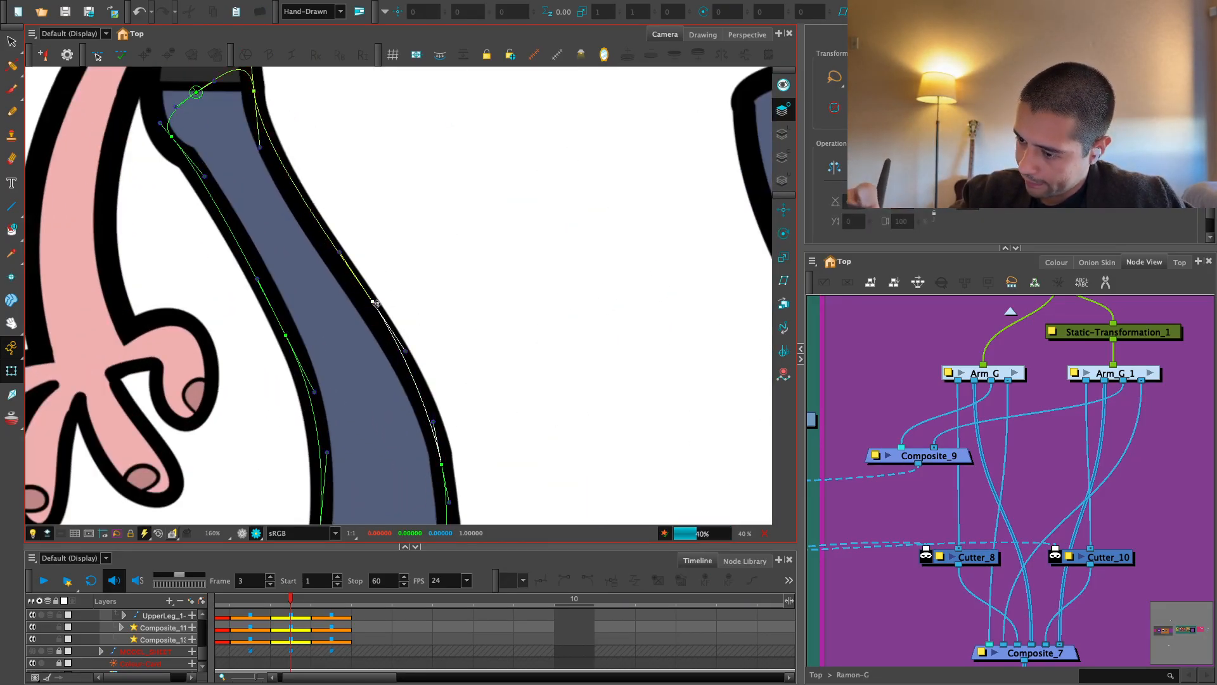
{"action": "left_click", "coordinate": [374, 304]}
{"action": "left_click", "coordinate": [394, 289]}
{"action": "scroll", "coordinate": [407, 286], "scroll_direction": "down", "scroll_amount": 3}
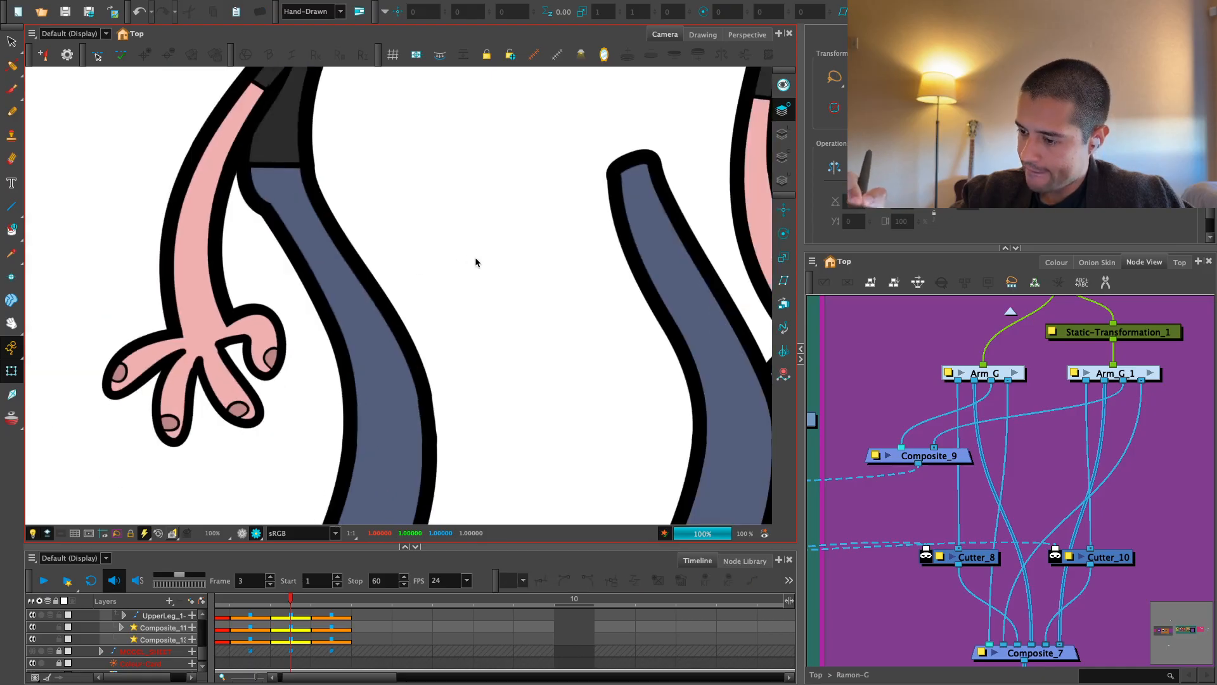
Try lengthening the curve handle above the knee on the near leg's front edge
{"action": "scroll", "coordinate": [447, 279], "scroll_direction": "up", "scroll_amount": 2}
{"action": "left_click_drag", "start_coordinate": [442, 321], "coordinate": [441, 277]}
{"action": "left_click", "coordinate": [402, 293]}
{"action": "scroll", "coordinate": [456, 317], "scroll_direction": "up", "scroll_amount": 2}
{"action": "left_click", "coordinate": [437, 385]}
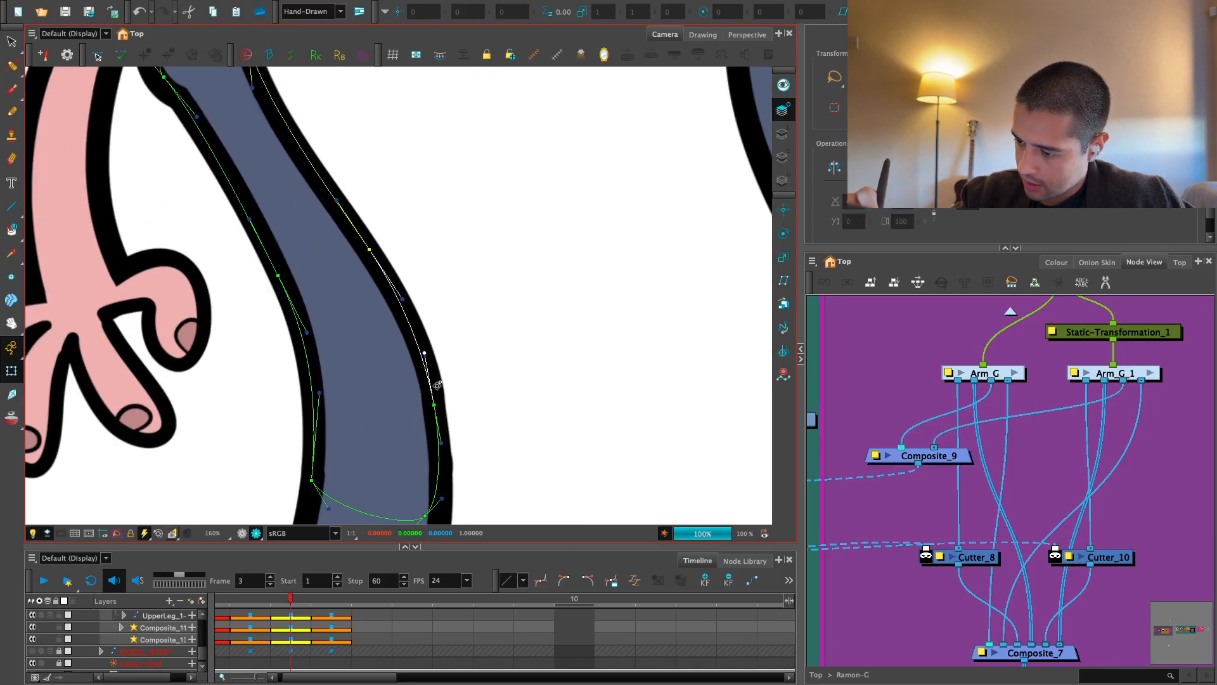
{"action": "left_click", "coordinate": [449, 346]}
Undo the last two adjustments to the near leg's front curve and review the whole figure
{"action": "key", "text": "1"}
{"action": "key", "text": "1"}
{"action": "key", "text": "1"}
{"action": "key", "text": "1"}
{"action": "key", "text": "1"}
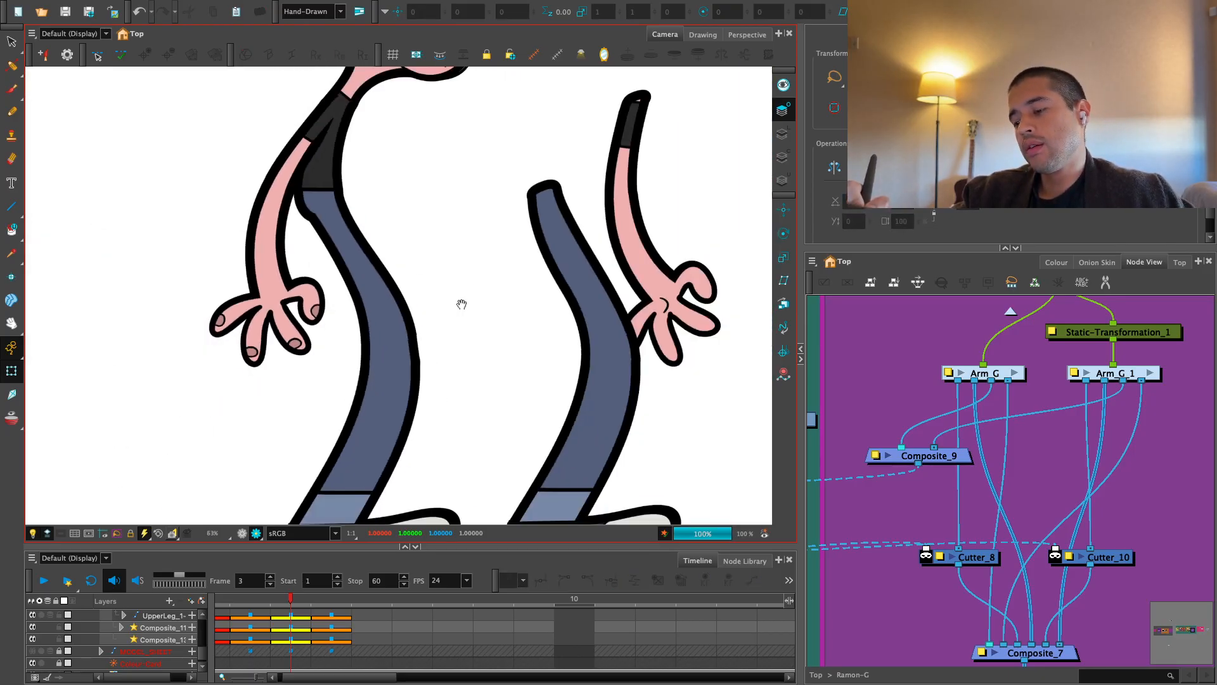
{"action": "key", "text": "ctrl+z"}
{"action": "key", "text": "ctrl+z"}
{"action": "key", "text": "1"}
{"action": "key", "text": "1"}
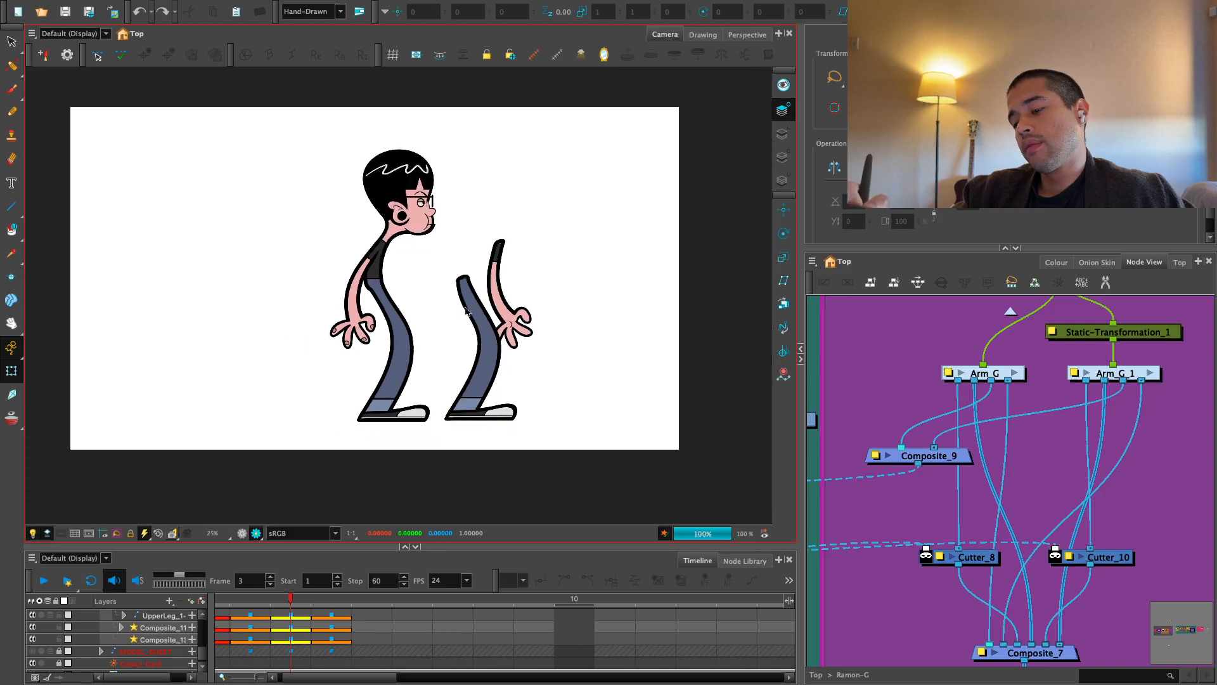
{"action": "key", "text": "2"}
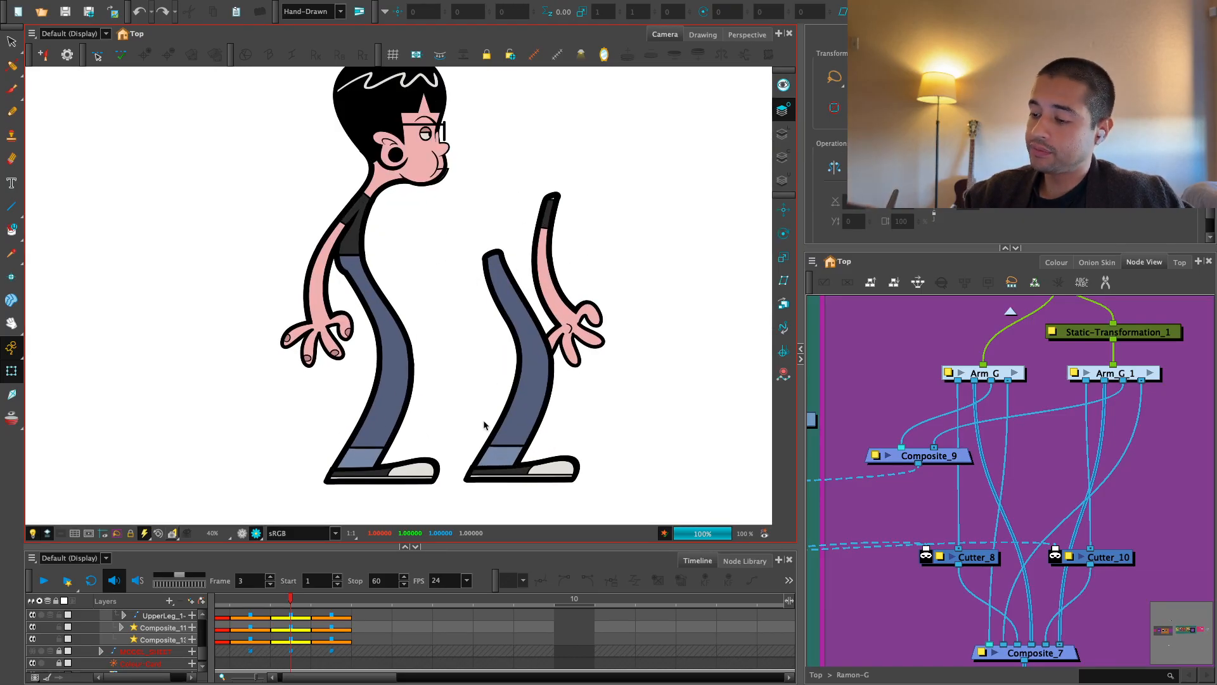
Adjust the curve handles on the near leg's front edge around the knee, and check the result on the full figure
{"action": "left_click_drag", "start_coordinate": [469, 431], "coordinate": [440, 277]}
{"action": "key", "text": "2"}
{"action": "key", "text": "2"}
{"action": "key", "text": "2"}
{"action": "key", "text": "2"}
{"action": "key", "text": "2"}
{"action": "left_click", "coordinate": [421, 345]}
{"action": "key", "text": "F11"}
{"action": "key", "text": "2"}
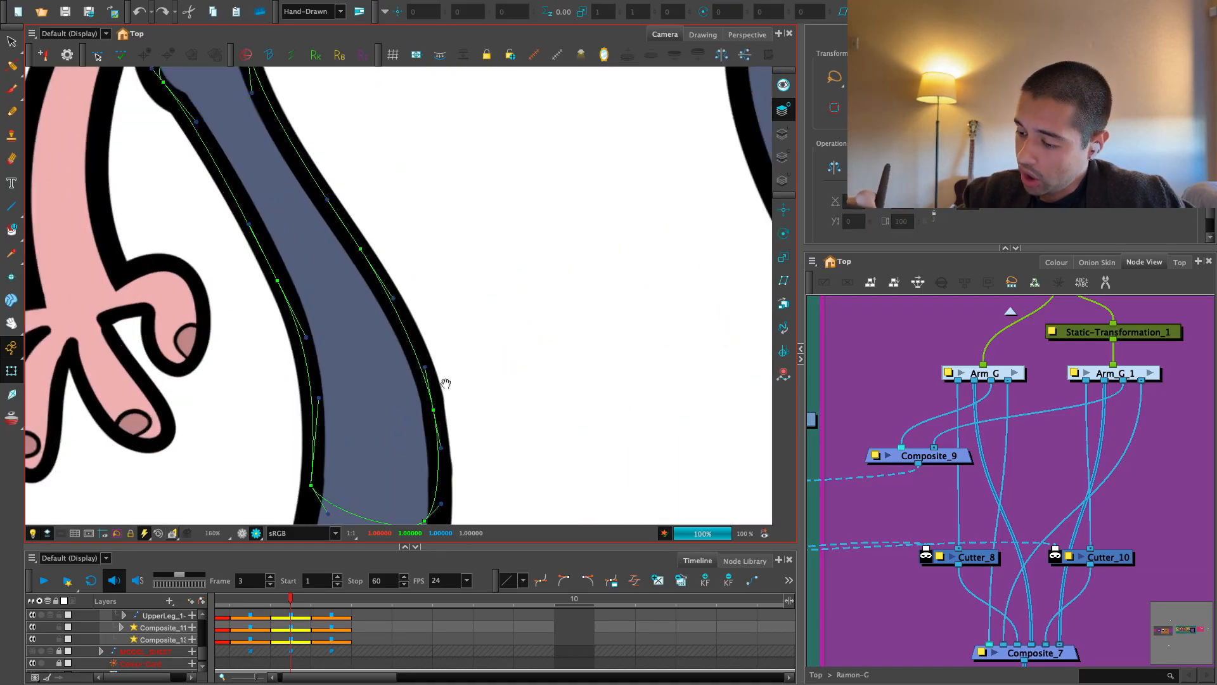
{"action": "left_click_drag", "start_coordinate": [446, 383], "coordinate": [432, 333]}
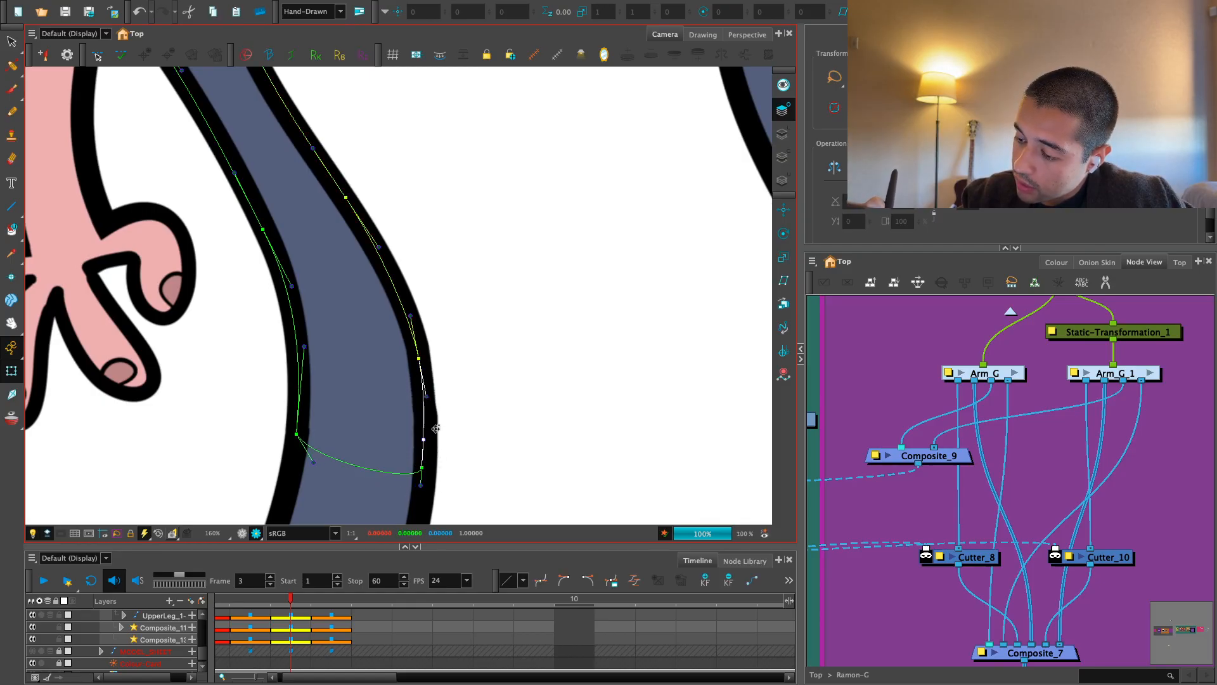
{"action": "left_click", "coordinate": [426, 441]}
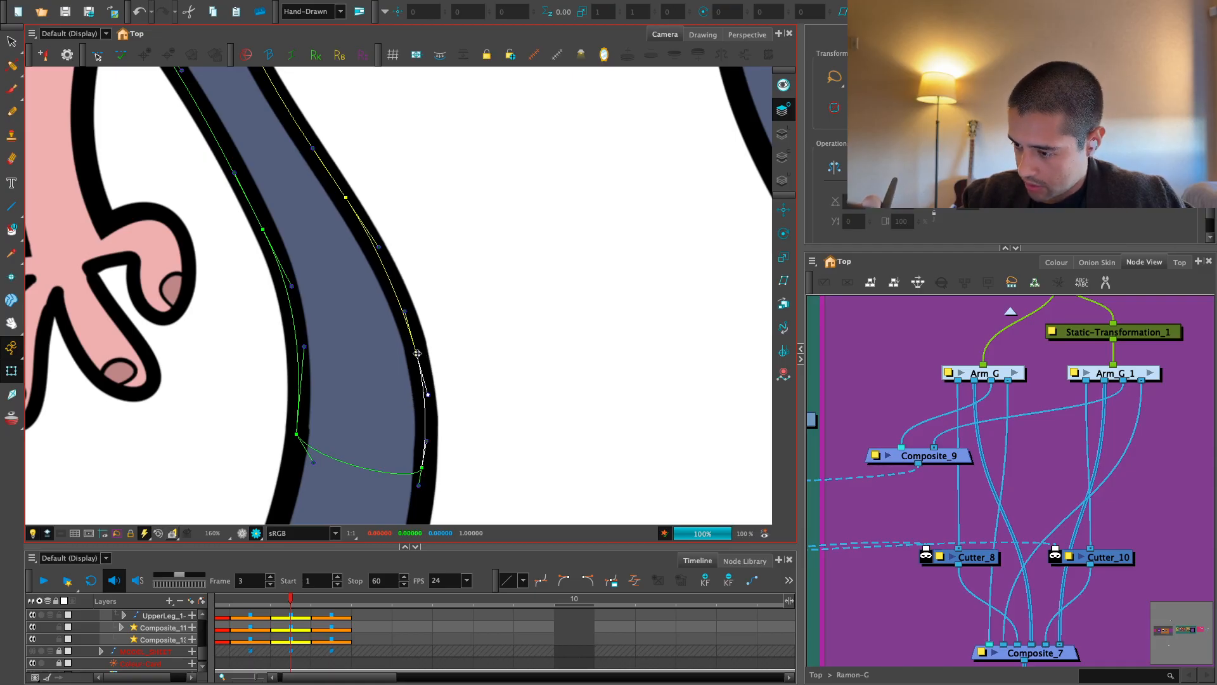
{"action": "left_click", "coordinate": [459, 311]}
{"action": "key", "text": "1"}
{"action": "key", "text": "1"}
{"action": "key", "text": "1"}
{"action": "key", "text": "1"}
{"action": "key", "text": "1"}
{"action": "key", "text": "1"}
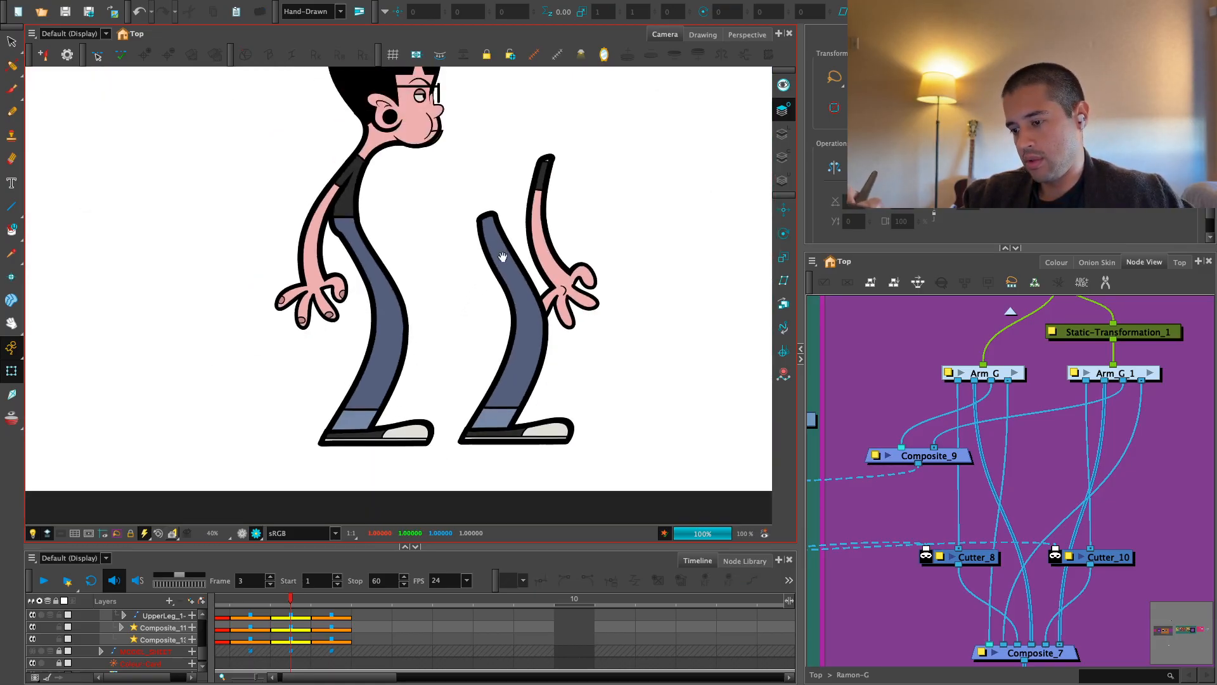
Adjust the curve handle on the near leg's back edge just below the hip, and review the whole side pose
{"action": "left_click_drag", "start_coordinate": [473, 301], "coordinate": [474, 373]}
{"action": "key", "text": "2"}
{"action": "key", "text": "2"}
{"action": "left_click_drag", "start_coordinate": [419, 313], "coordinate": [440, 329]}
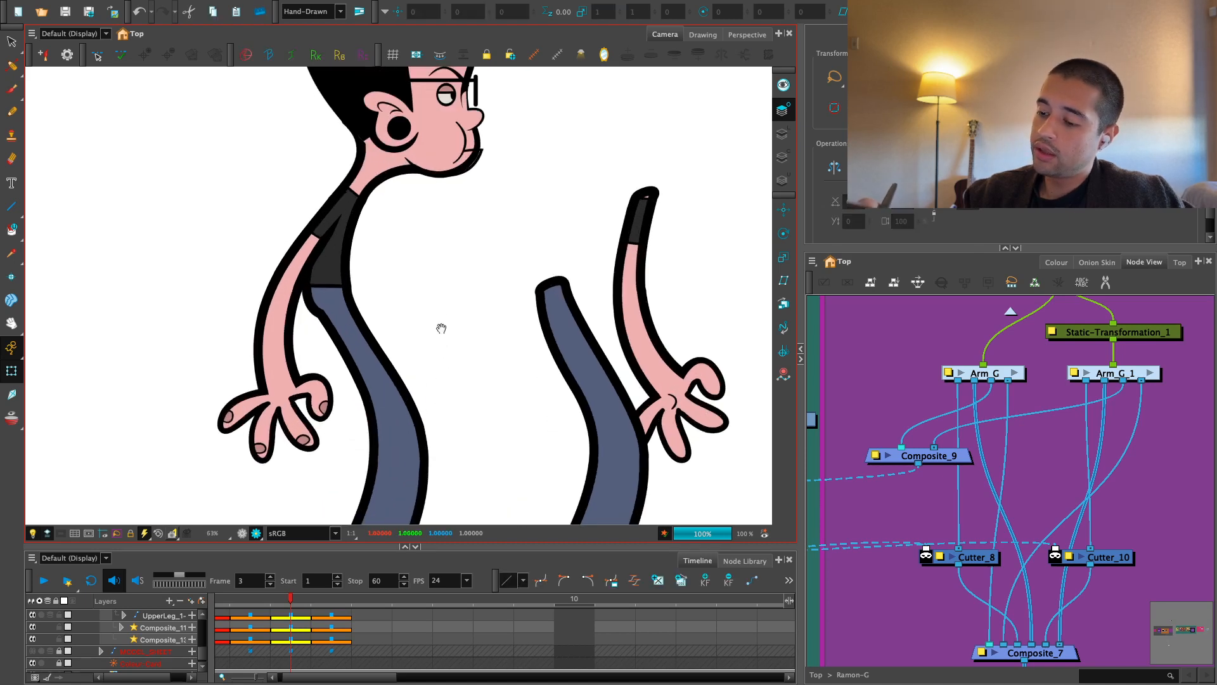
{"action": "key", "text": "2"}
{"action": "key", "text": "2"}
{"action": "key", "text": "2"}
{"action": "left_click", "coordinate": [336, 332]}
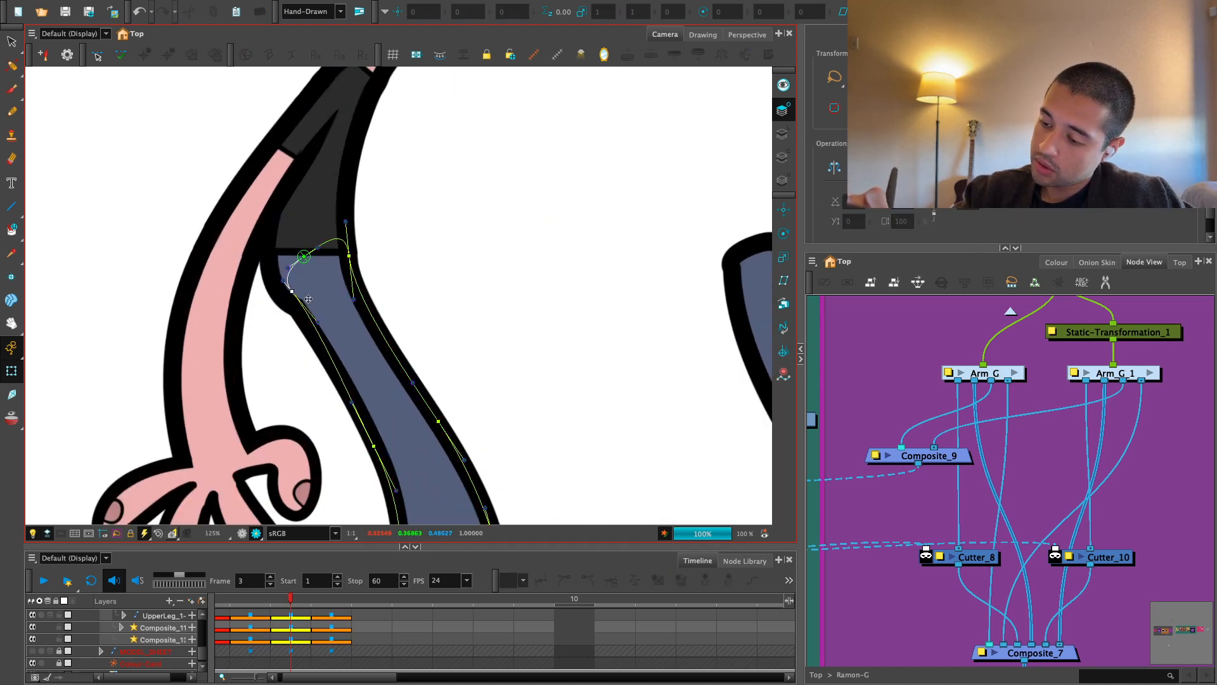
{"action": "left_click_drag", "start_coordinate": [308, 299], "coordinate": [318, 326]}
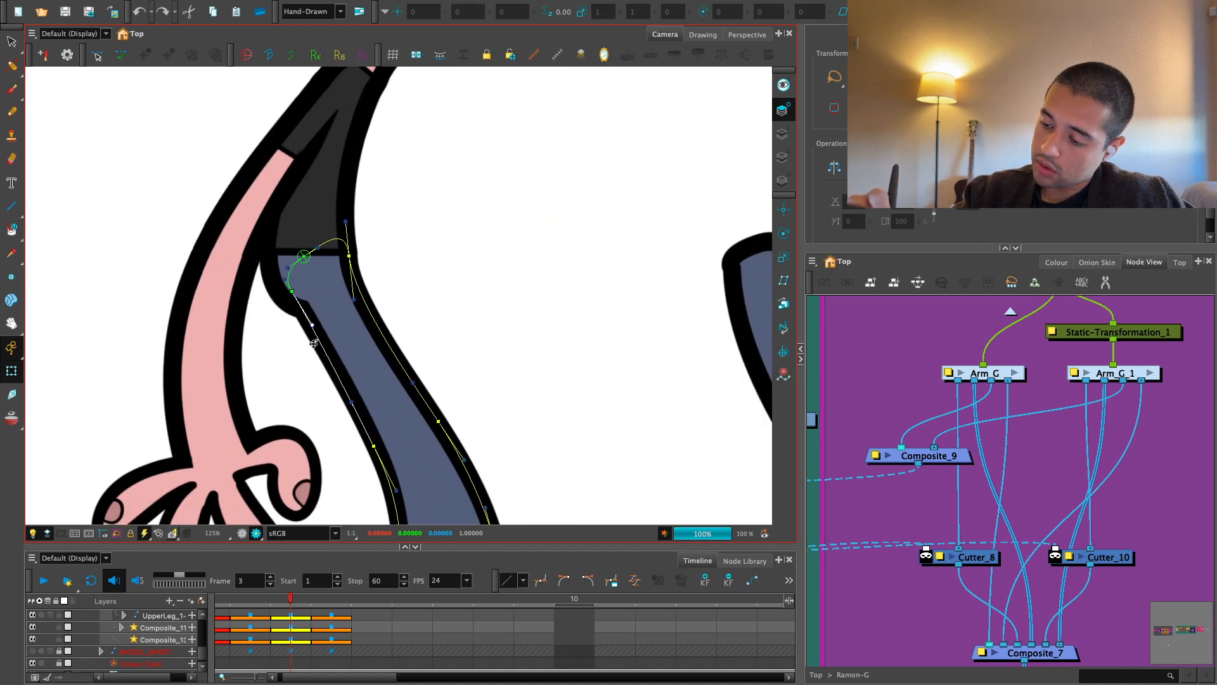
{"action": "key", "text": "Escape"}
{"action": "scroll", "coordinate": [374, 281], "scroll_direction": "down", "scroll_amount": 5}
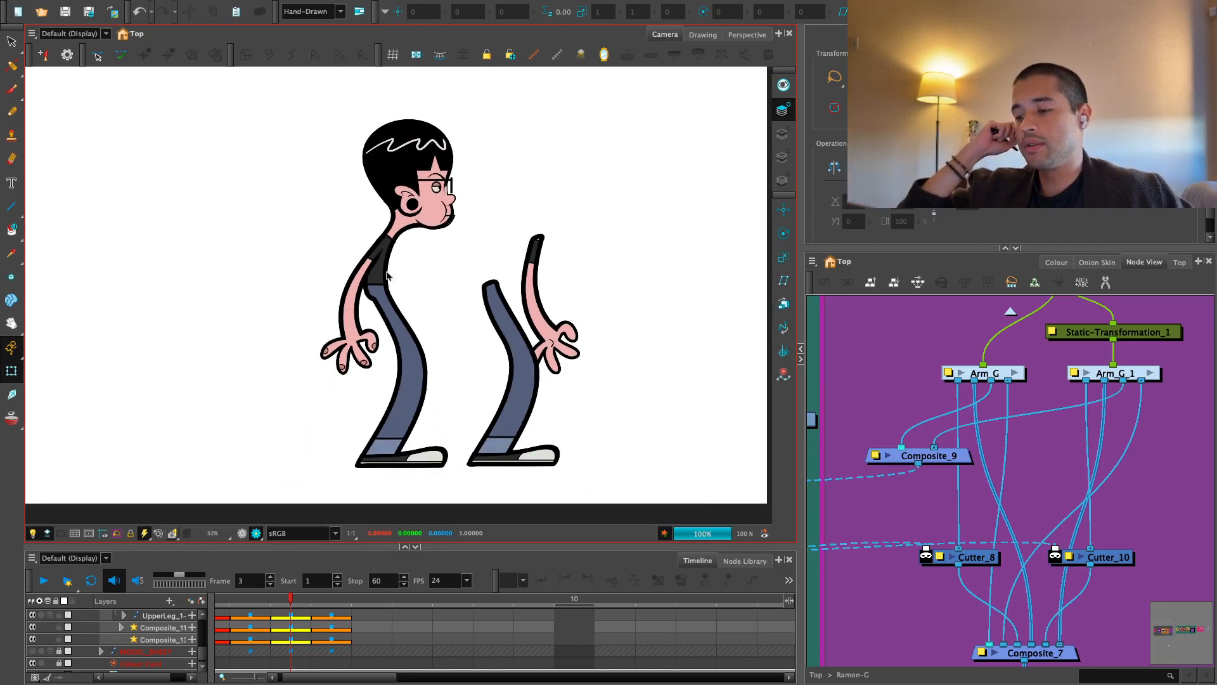
{"action": "scroll", "coordinate": [387, 276], "scroll_direction": "up", "scroll_amount": 1}
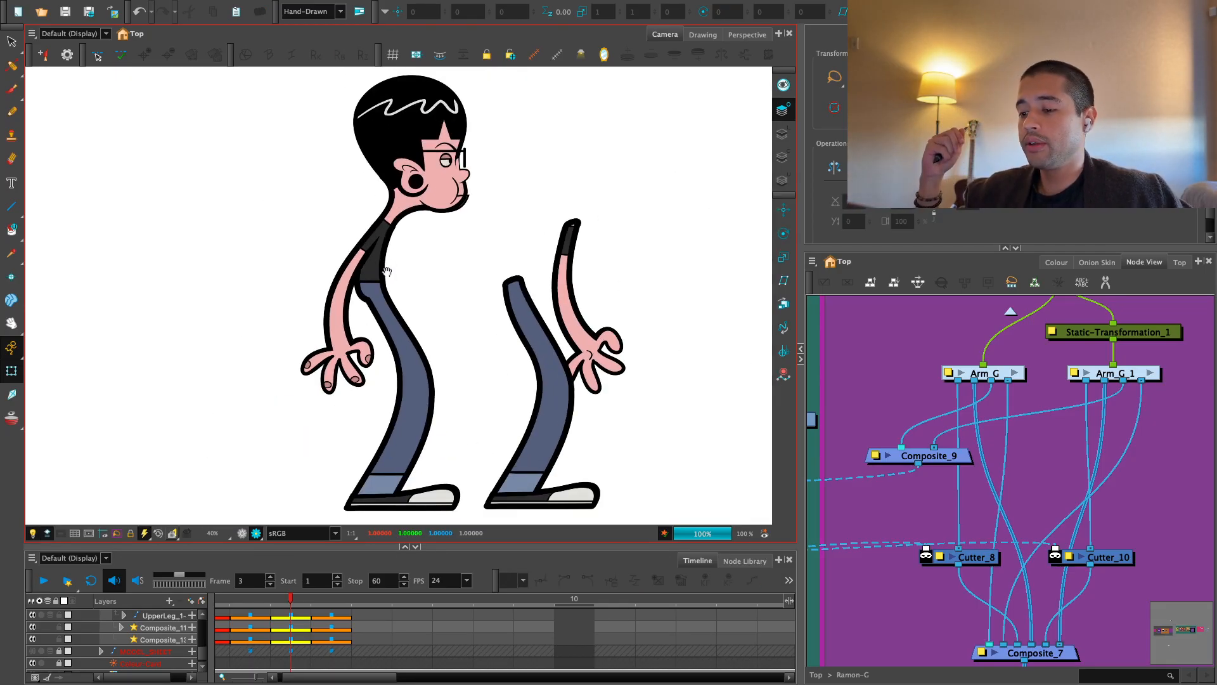
{"action": "key", "text": "1"}
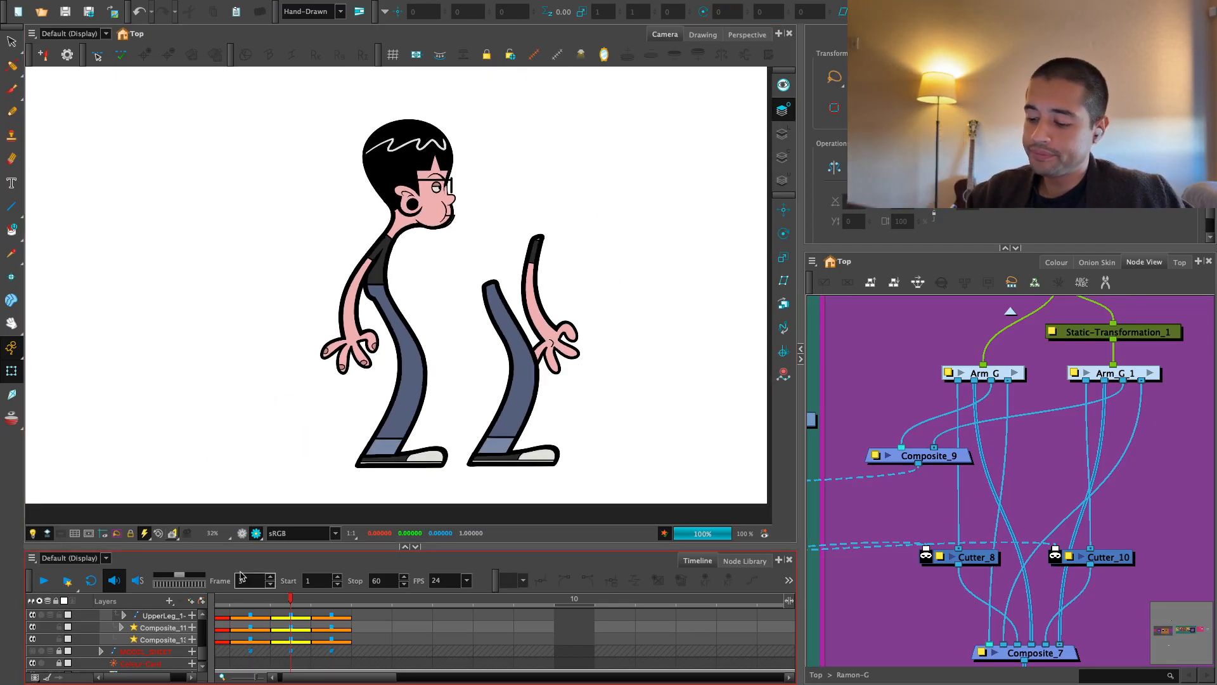
{"action": "key", "text": "1"}
On frame 2, examine the near upper arm's deformation curve at the shoulder, comparing the working and rendered displays
{"action": "left_click", "coordinate": [233, 601]}
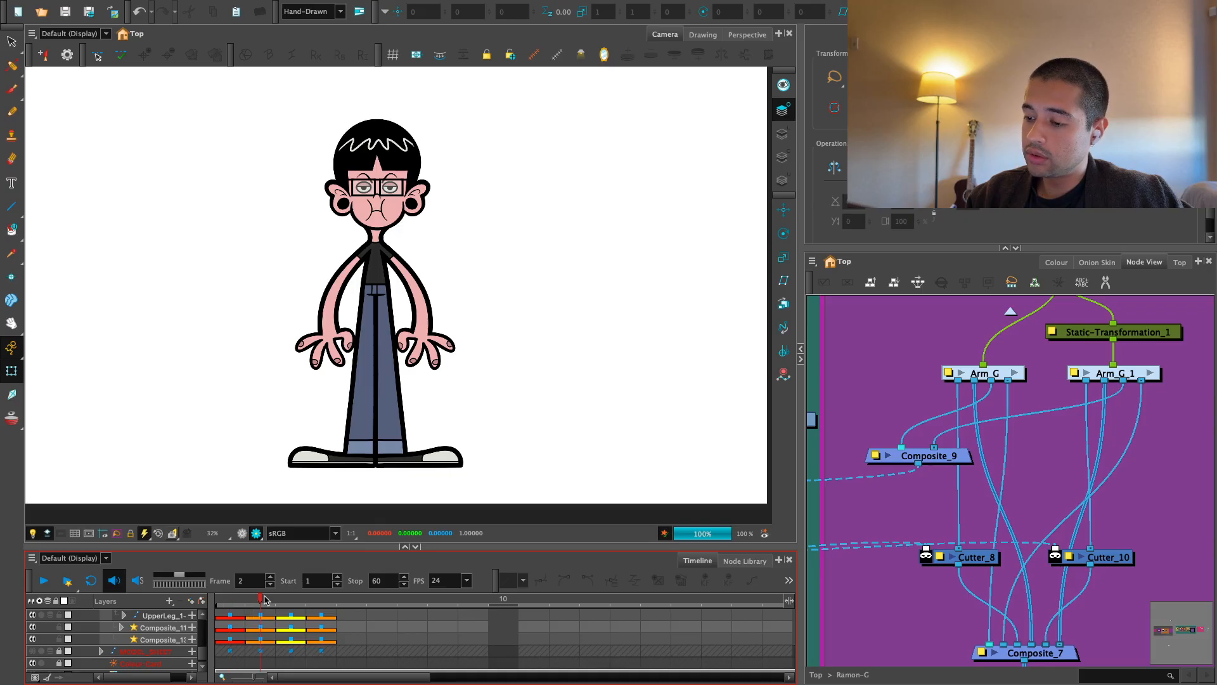
{"action": "scroll", "coordinate": [389, 326], "scroll_direction": "up", "scroll_amount": 8}
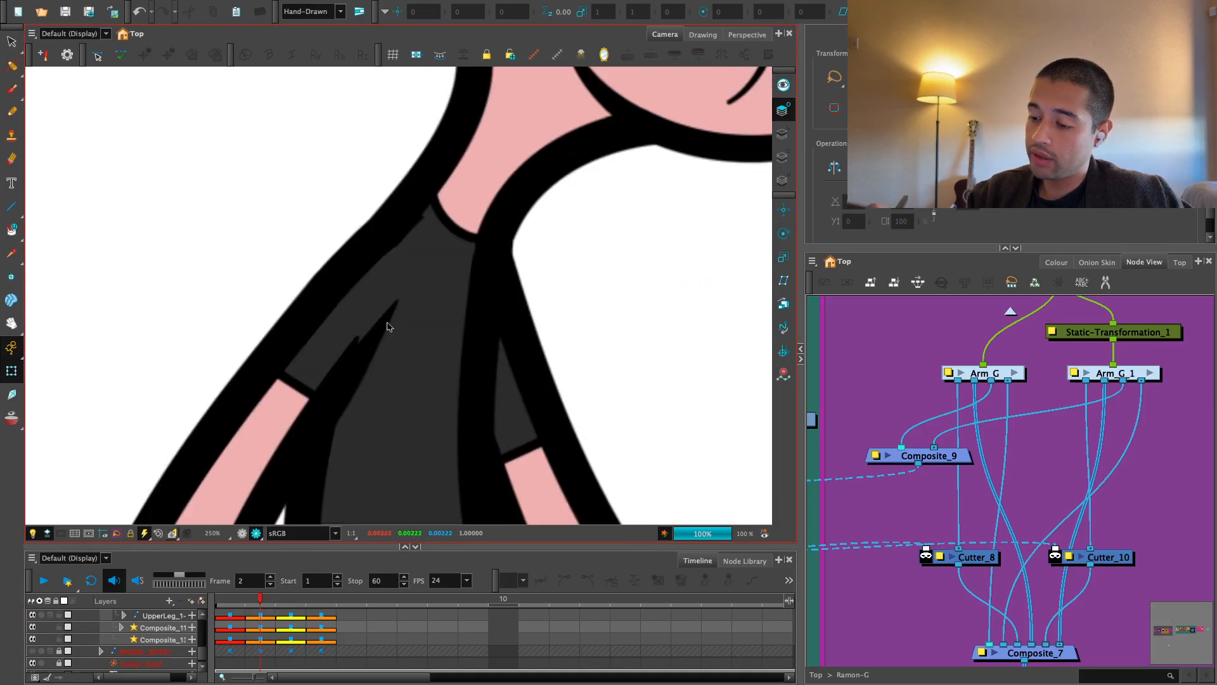
{"action": "left_click", "coordinate": [242, 534]}
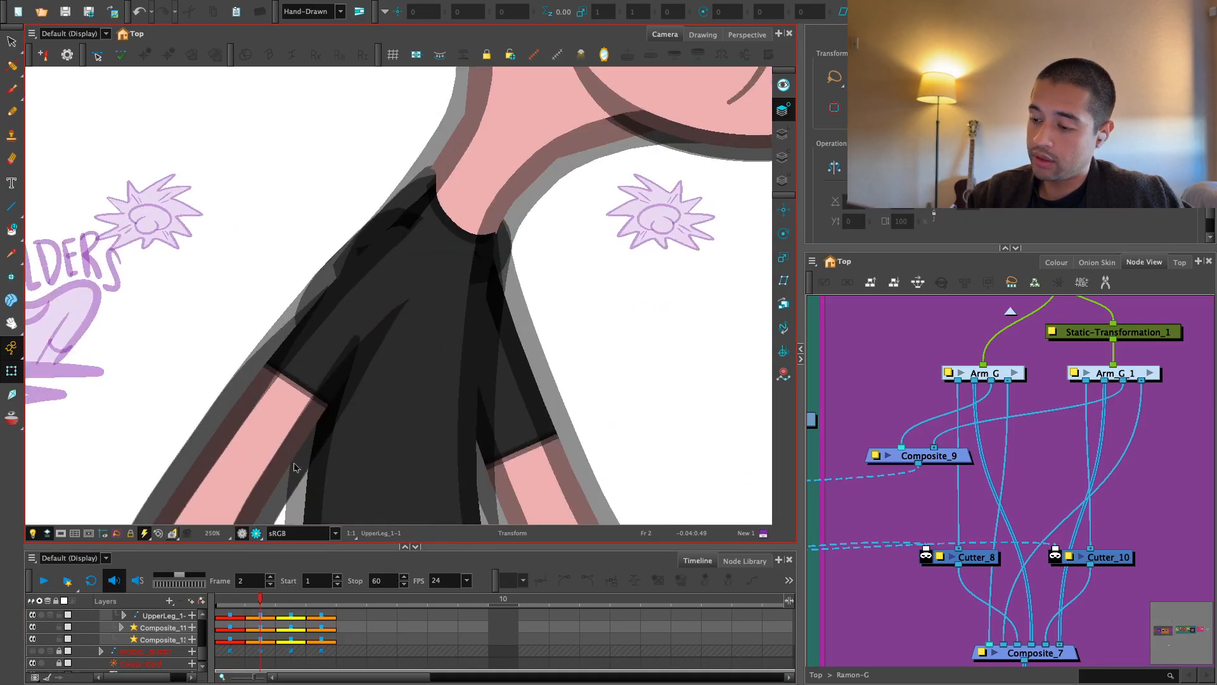
{"action": "scroll", "coordinate": [379, 338], "scroll_direction": "up", "scroll_amount": 2}
{"action": "left_click", "coordinate": [389, 341]}
{"action": "key", "text": "1"}
{"action": "left_click_drag", "start_coordinate": [416, 310], "coordinate": [383, 278]}
{"action": "key", "text": "super+z"}
{"action": "key", "text": "alt+s"}
{"action": "key", "text": "1"}
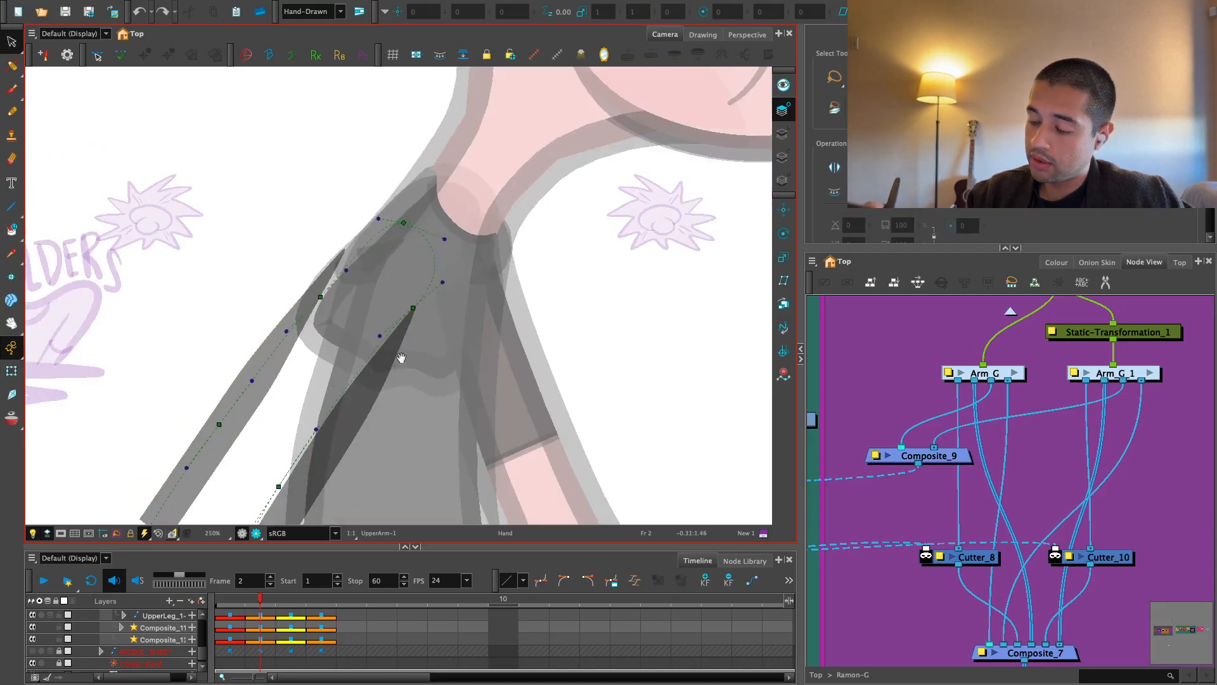
{"action": "left_click_drag", "start_coordinate": [402, 356], "coordinate": [403, 325]}
{"action": "key", "text": "2"}
{"action": "left_click", "coordinate": [256, 534]}
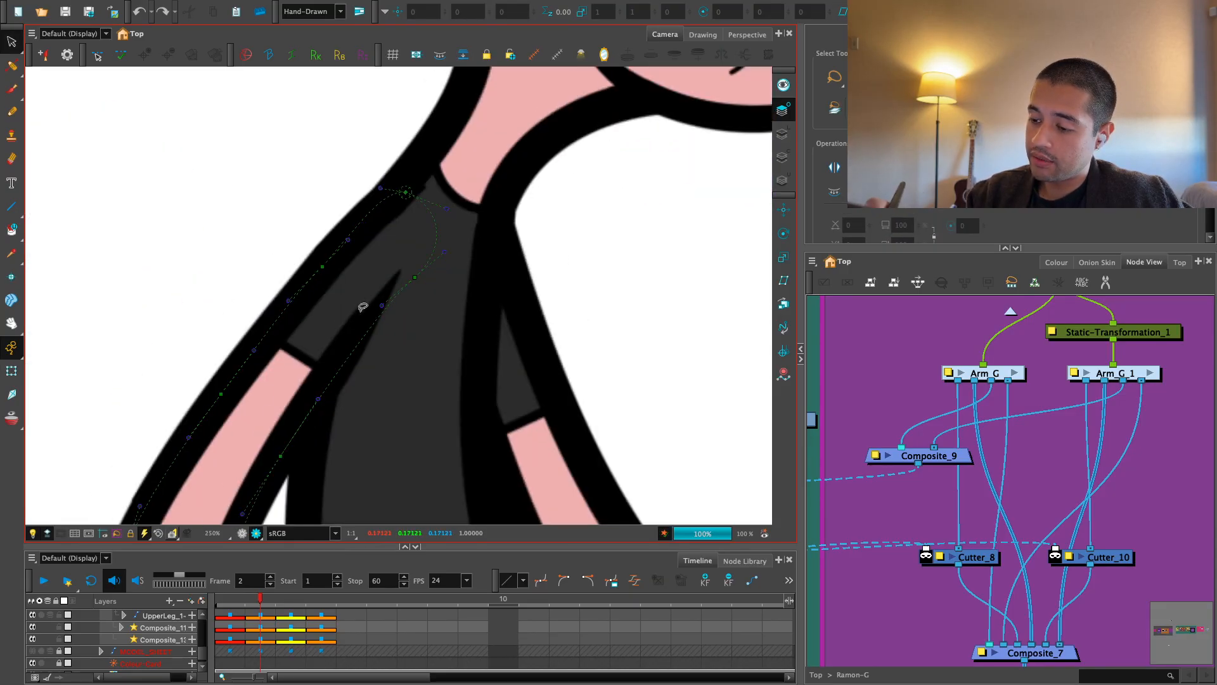
{"action": "key", "text": "1"}
{"action": "key", "text": "1"}
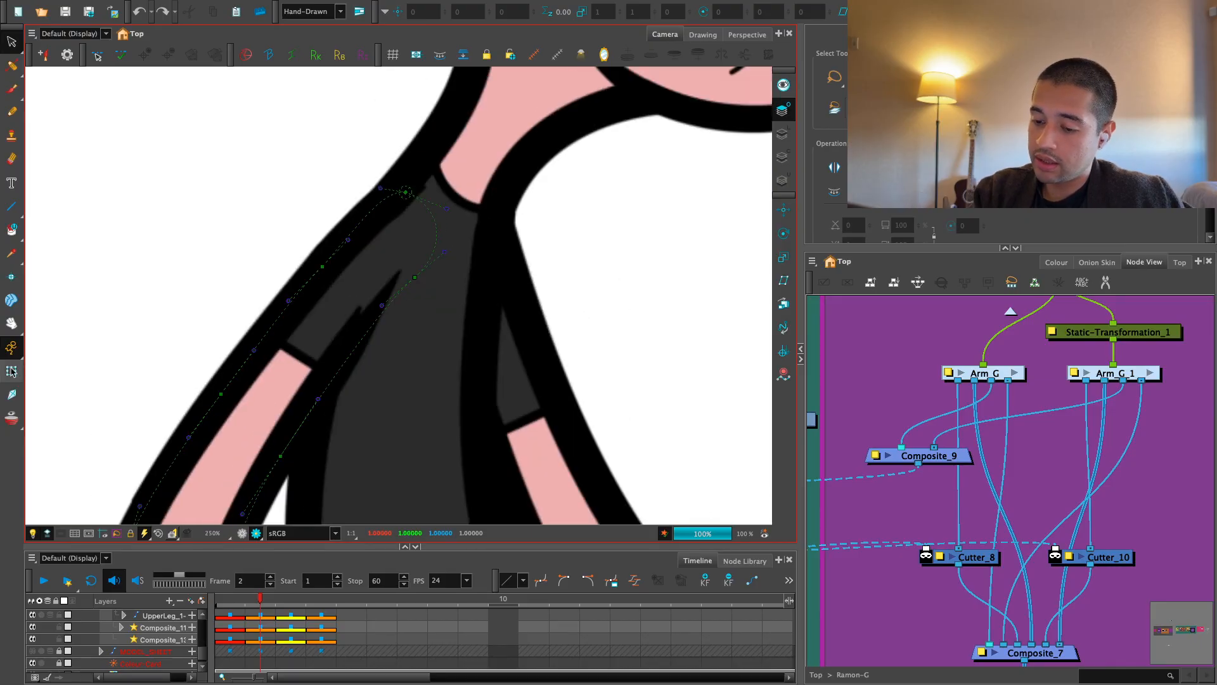
Try pulling the shoulder patch's lower back point out over the near sleeve on frame 2, and review the figure
{"action": "left_click", "coordinate": [11, 371]}
{"action": "left_click", "coordinate": [241, 534]}
{"action": "left_click", "coordinate": [451, 265]}
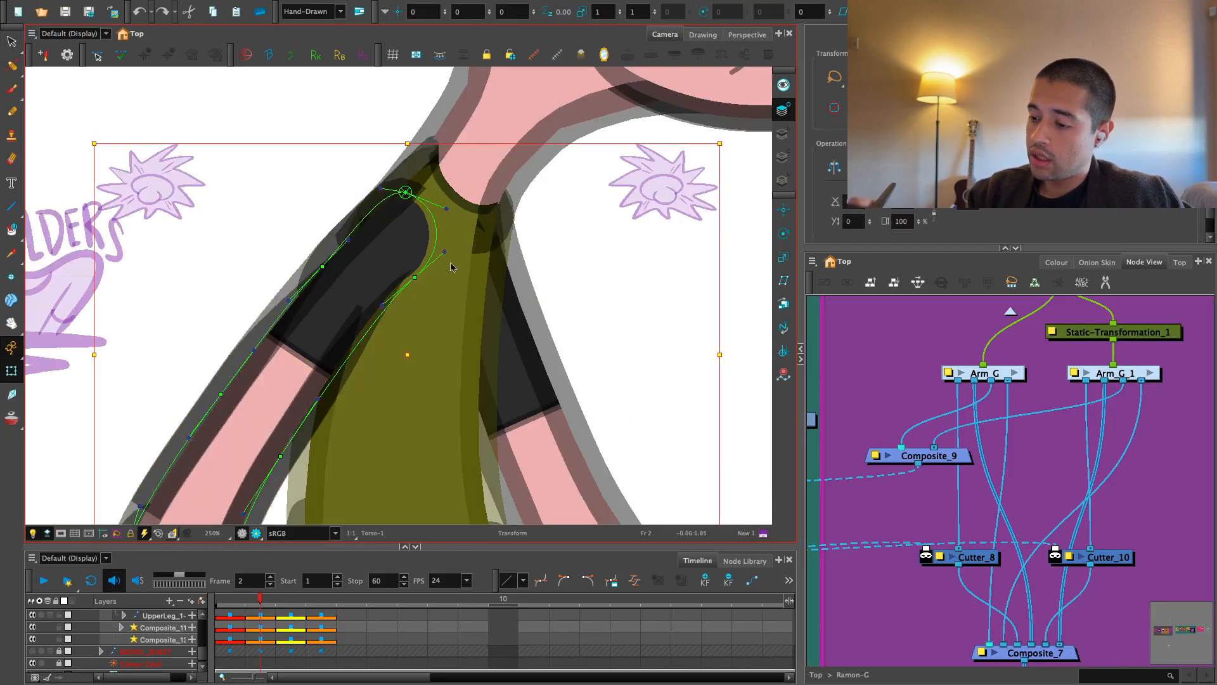
{"action": "left_click", "coordinate": [99, 289]}
{"action": "left_click", "coordinate": [563, 255]}
{"action": "left_click", "coordinate": [488, 292]}
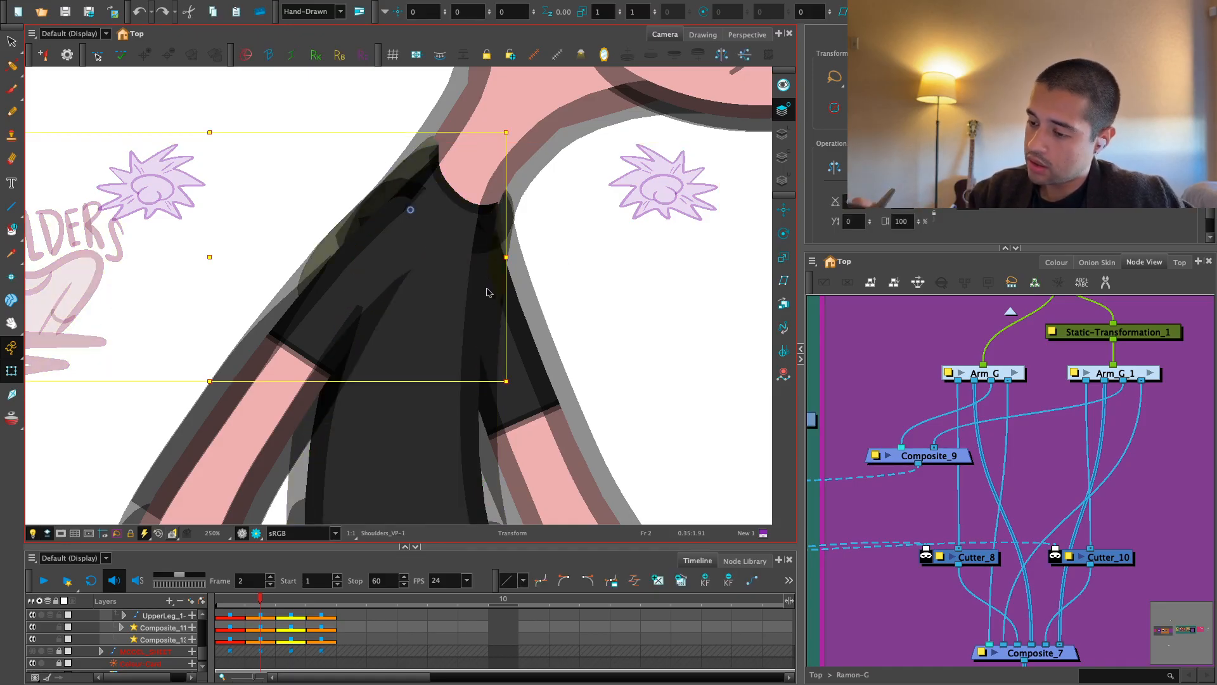
{"action": "left_click", "coordinate": [550, 291]}
{"action": "left_click_drag", "start_coordinate": [370, 337], "coordinate": [327, 377]}
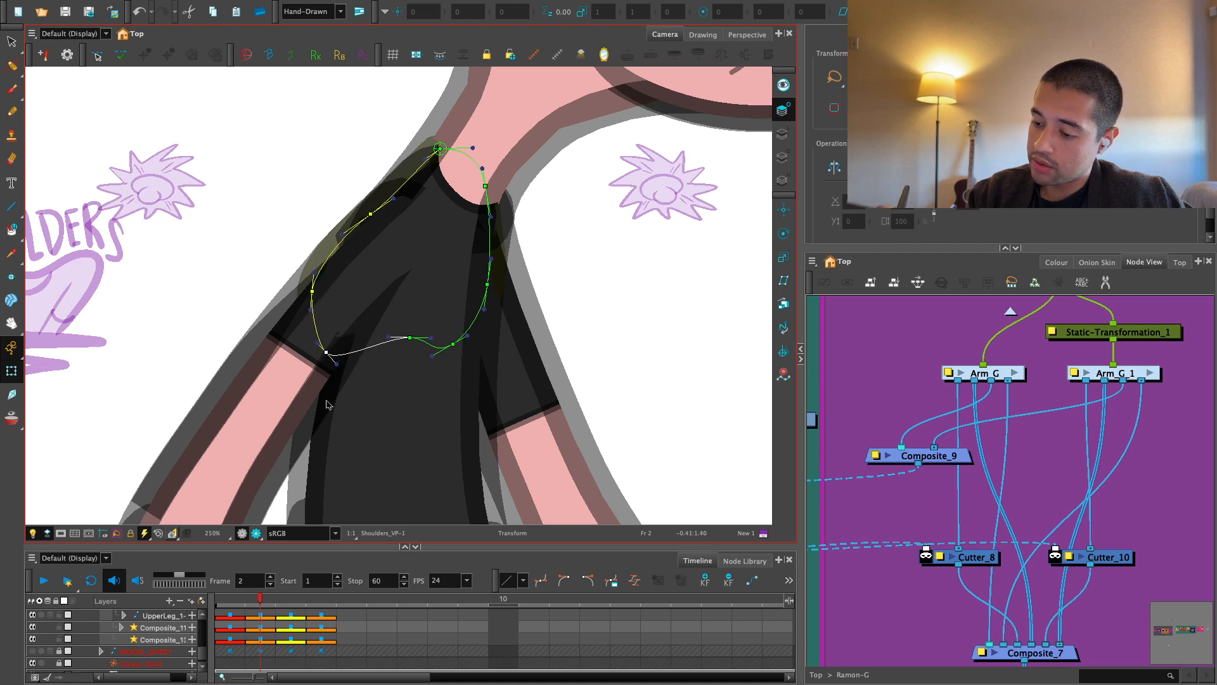
{"action": "left_click", "coordinate": [257, 534]}
{"action": "key", "text": "2"}
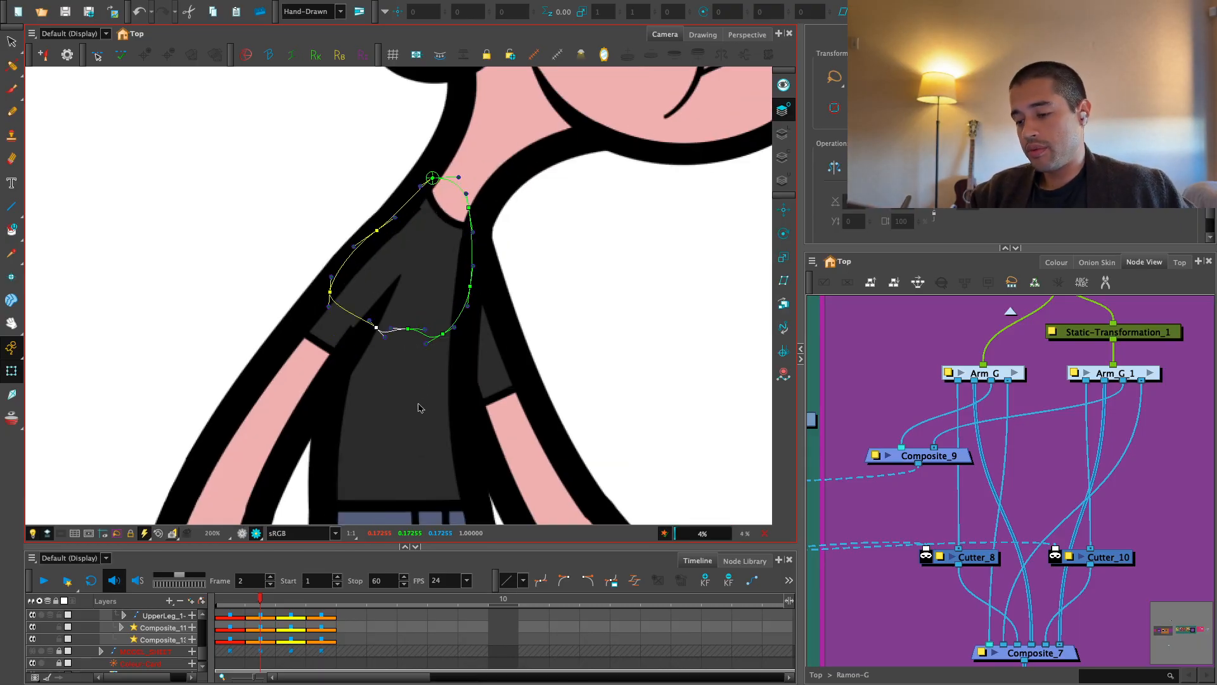
{"action": "left_click", "coordinate": [565, 321]}
{"action": "key", "text": "1"}
{"action": "key", "text": "1"}
{"action": "key", "text": "1"}
{"action": "key", "text": "1"}
{"action": "key", "text": "1"}
{"action": "key", "text": "1"}
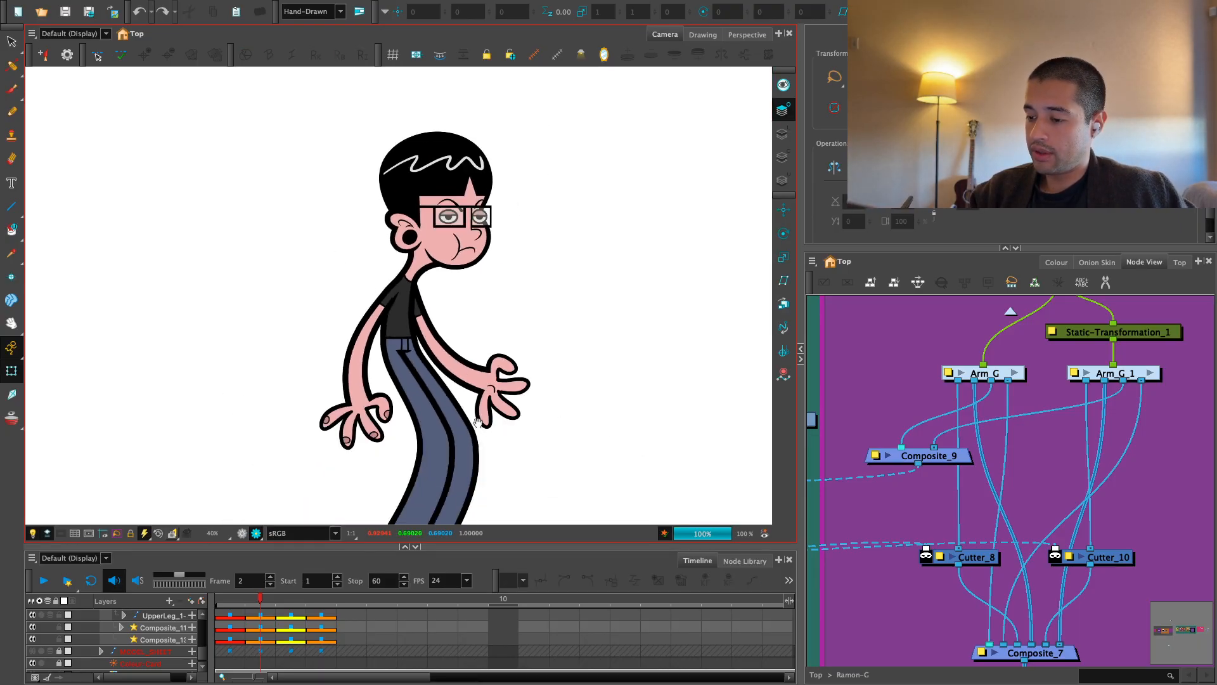
Return to the side pose on frame 3, select the whole near leg and locate its layer in the timeline
{"action": "key", "text": "shift+minus"}
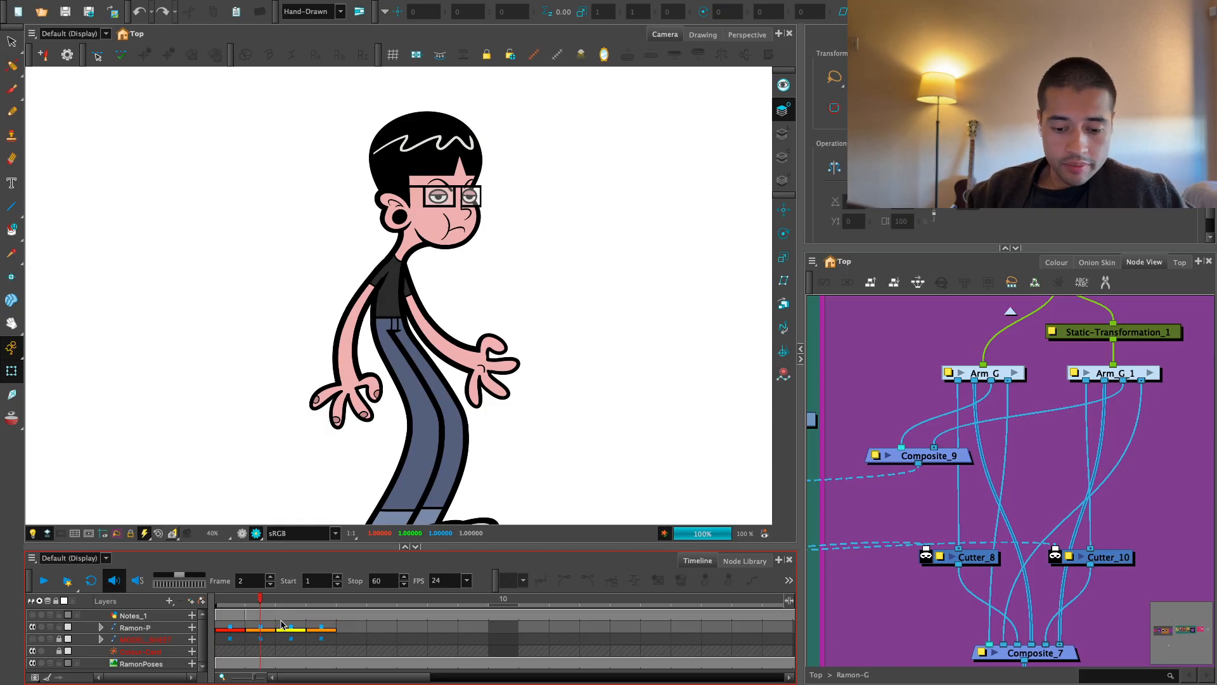
{"action": "left_click", "coordinate": [290, 628]}
{"action": "key", "text": "1"}
{"action": "key", "text": "1"}
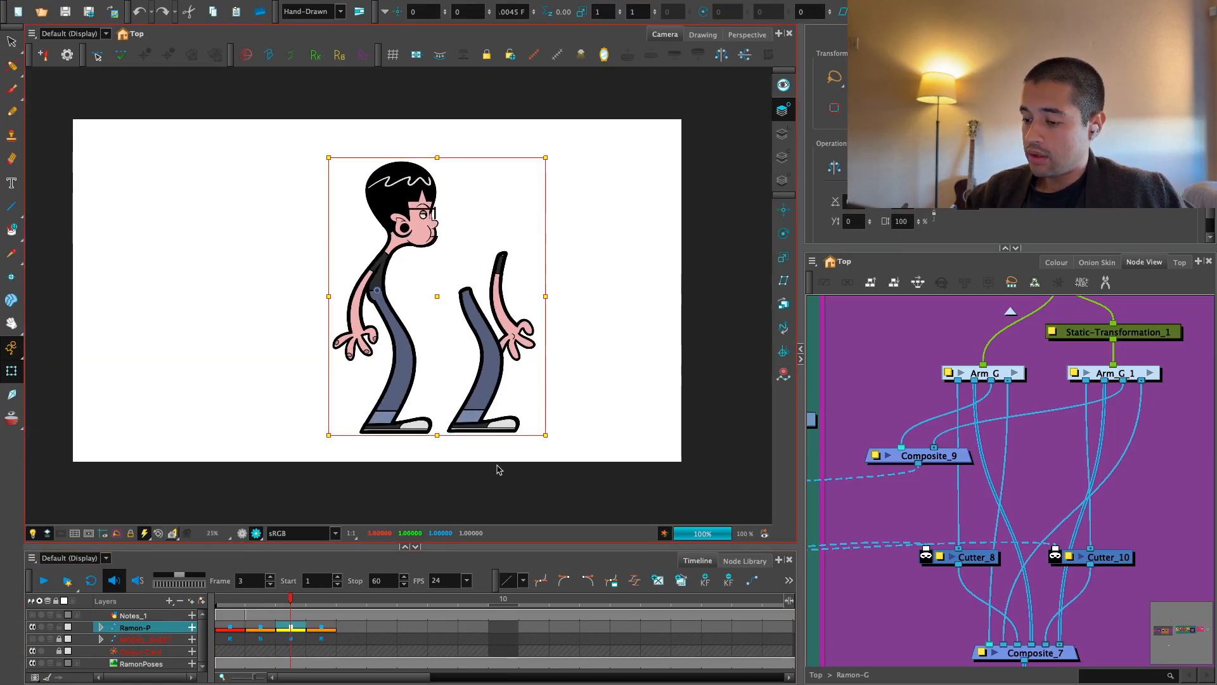
{"action": "left_click", "coordinate": [245, 532]}
{"action": "key", "text": "2"}
{"action": "key", "text": "2"}
{"action": "left_click", "coordinate": [400, 411]}
{"action": "key", "text": "b"}
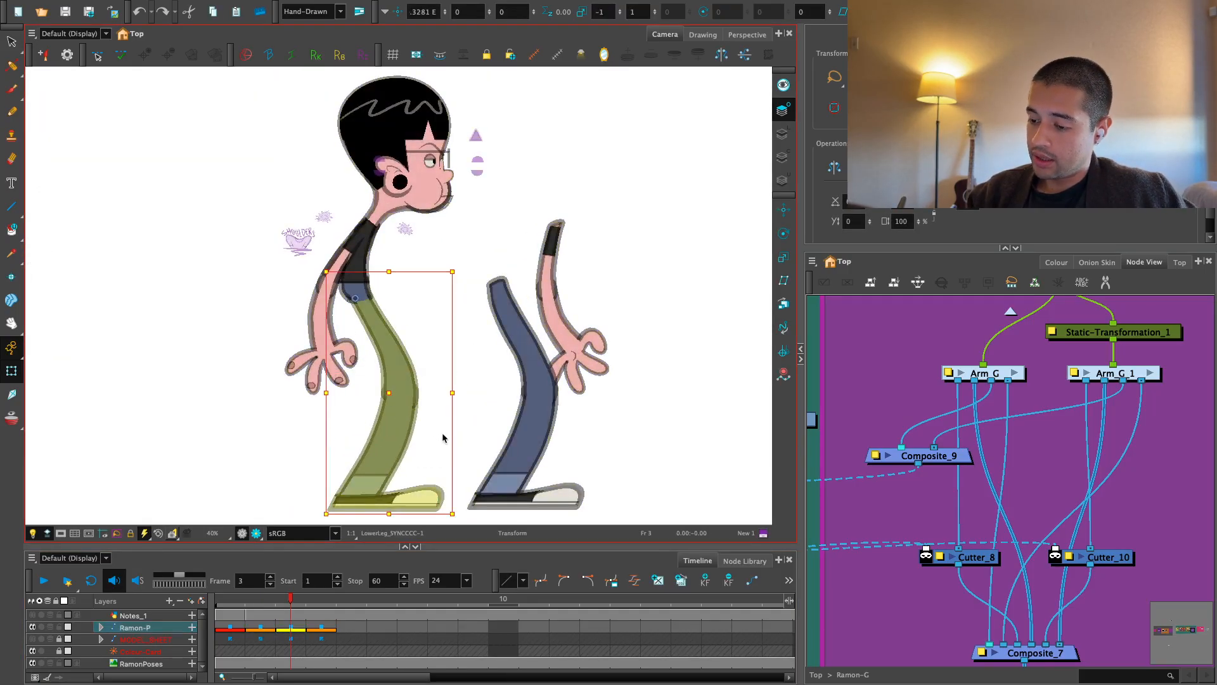
{"action": "key", "text": "o"}
Select the whole far leg and paste the near leg's frame 3 transformation onto its upper-leg key
{"action": "left_click", "coordinate": [537, 414]}
{"action": "key", "text": "b"}
{"action": "key", "text": "b"}
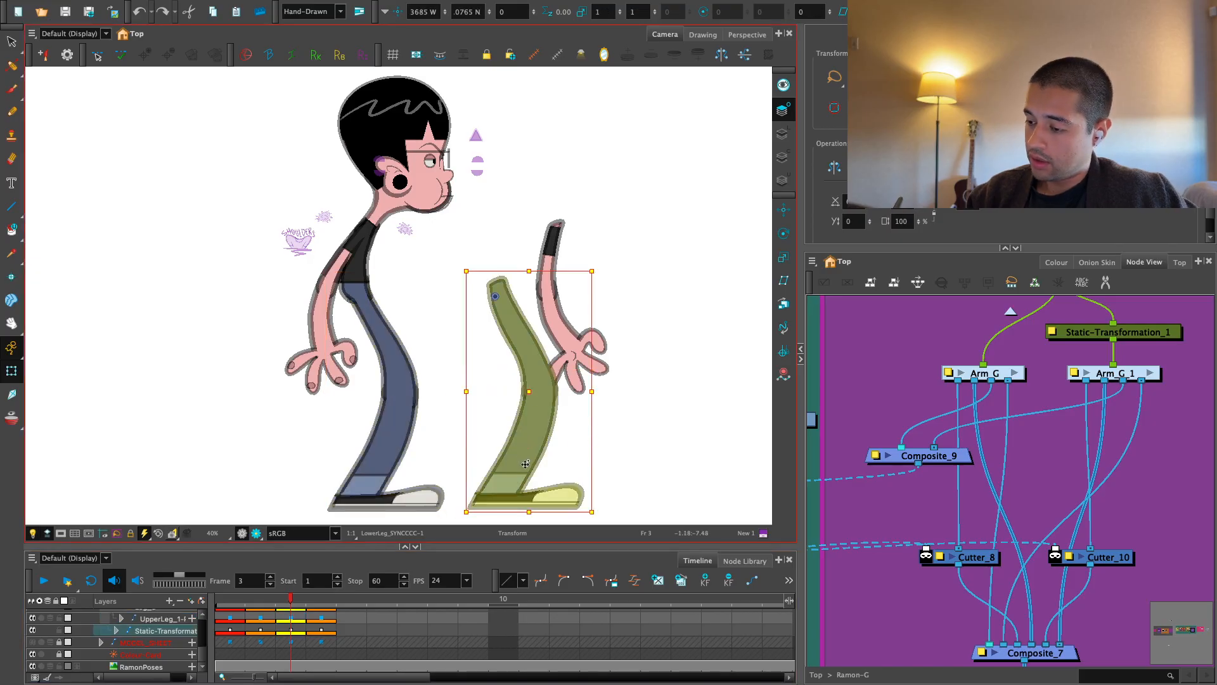
{"action": "key", "text": "o"}
{"action": "left_click", "coordinate": [292, 614]}
{"action": "key", "text": "super+v"}
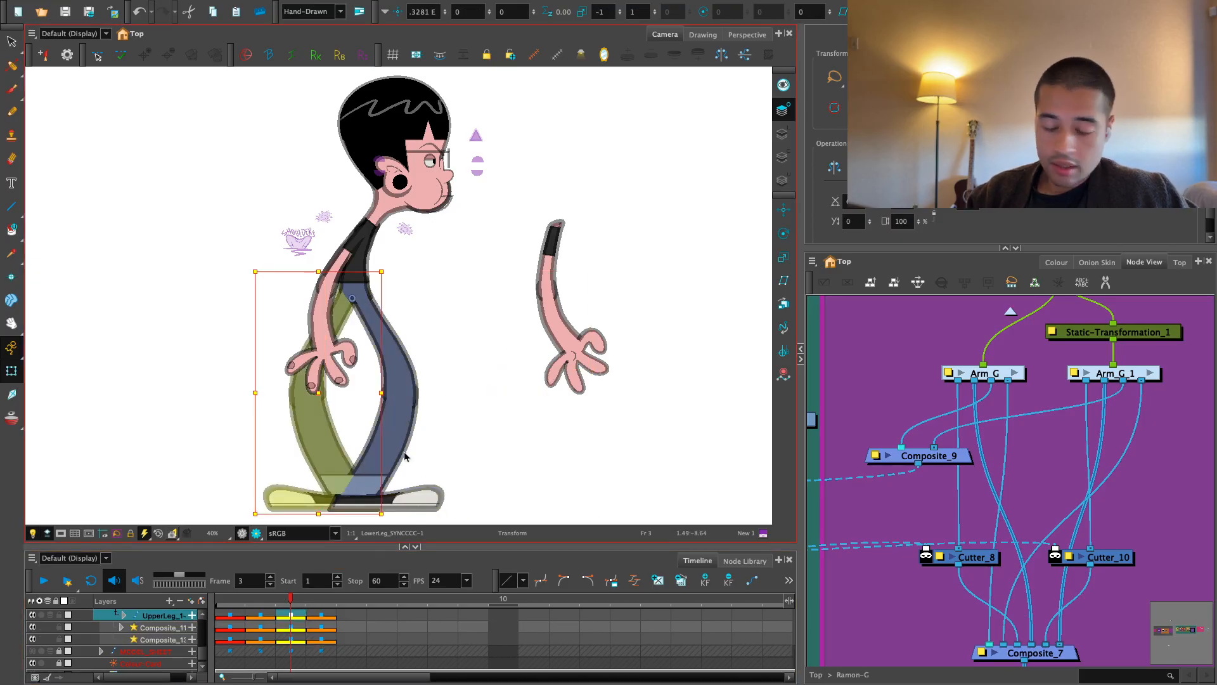
Mirror the far leg horizontally and nudge it forward so it lines up behind the near leg
{"action": "key", "text": "4"}
{"action": "key", "text": "2"}
{"action": "left_click_drag", "start_coordinate": [440, 487], "coordinate": [451, 388]}
{"action": "left_click", "coordinate": [256, 534]}
{"action": "key", "text": "2"}
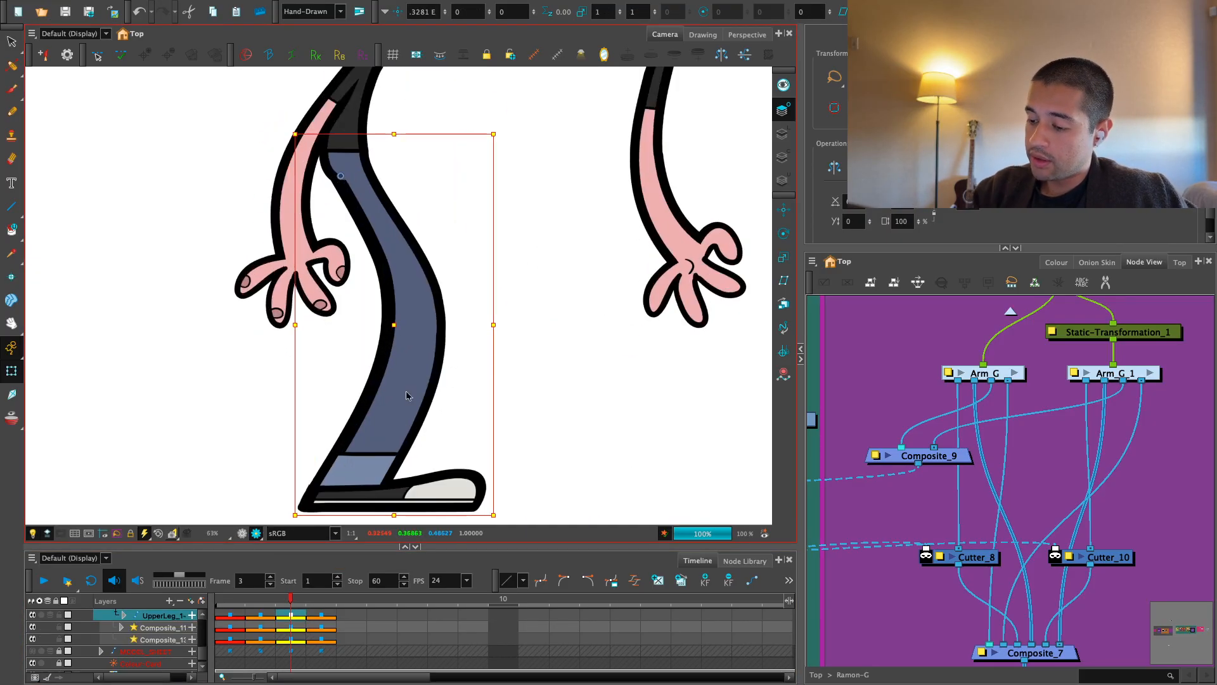
{"action": "key", "text": "Right"}
{"action": "key", "text": "Right"}
{"action": "key", "text": "Right"}
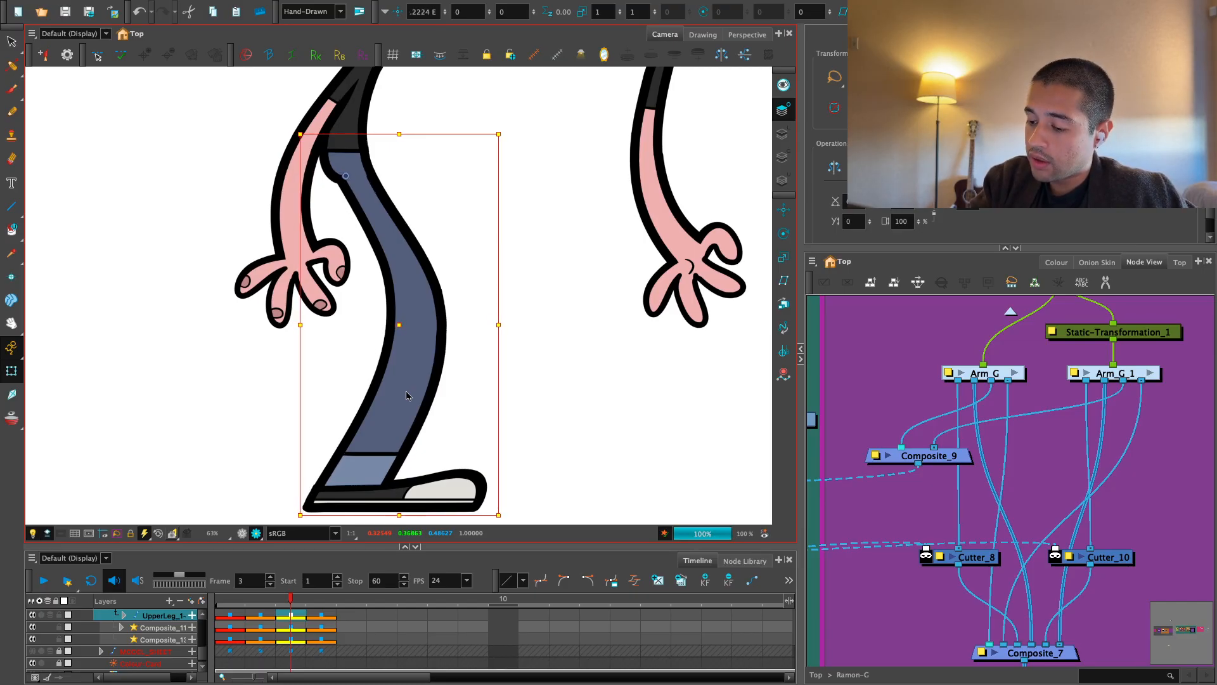
{"action": "key", "text": "1"}
{"action": "key", "text": "1"}
{"action": "left_click", "coordinate": [552, 399]}
{"action": "key", "text": "1"}
{"action": "key", "text": "1"}
{"action": "key", "text": "1"}
Select the detached far arm and move it back beside the torso, overlapping the near arm's hand
{"action": "left_click_drag", "start_coordinate": [551, 398], "coordinate": [526, 486]}
{"action": "key", "text": "2"}
{"action": "key", "text": "2"}
{"action": "key", "text": "2"}
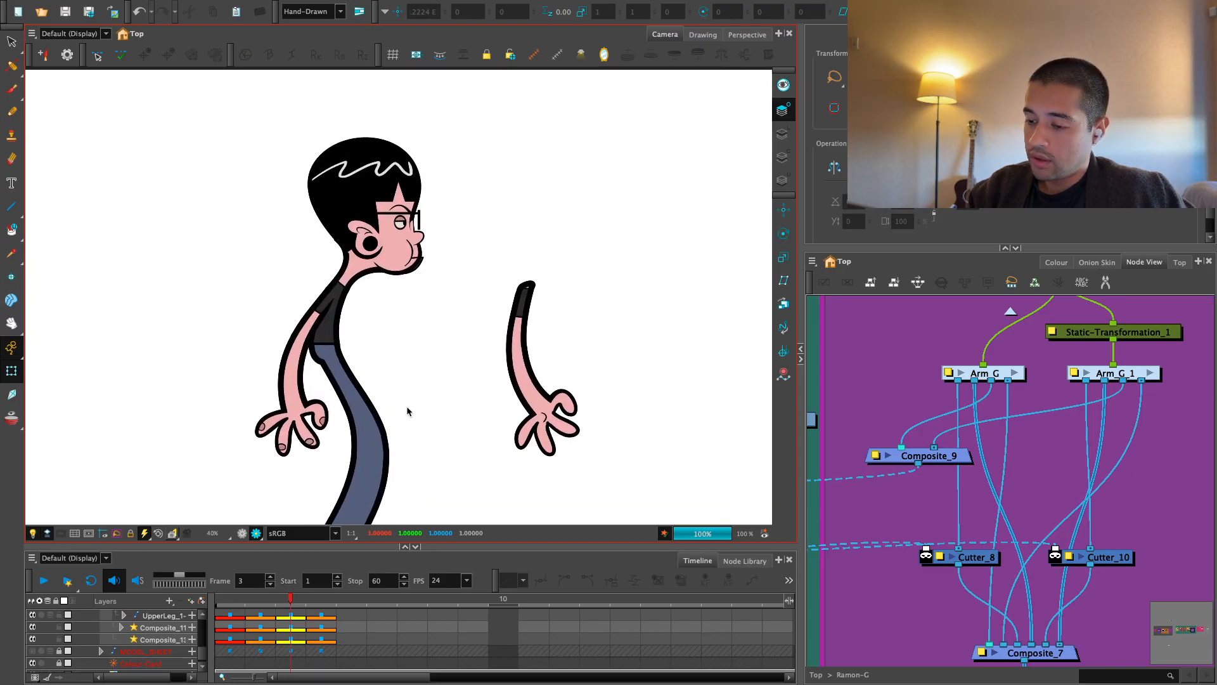
{"action": "key", "text": "2"}
{"action": "left_click", "coordinate": [242, 533]}
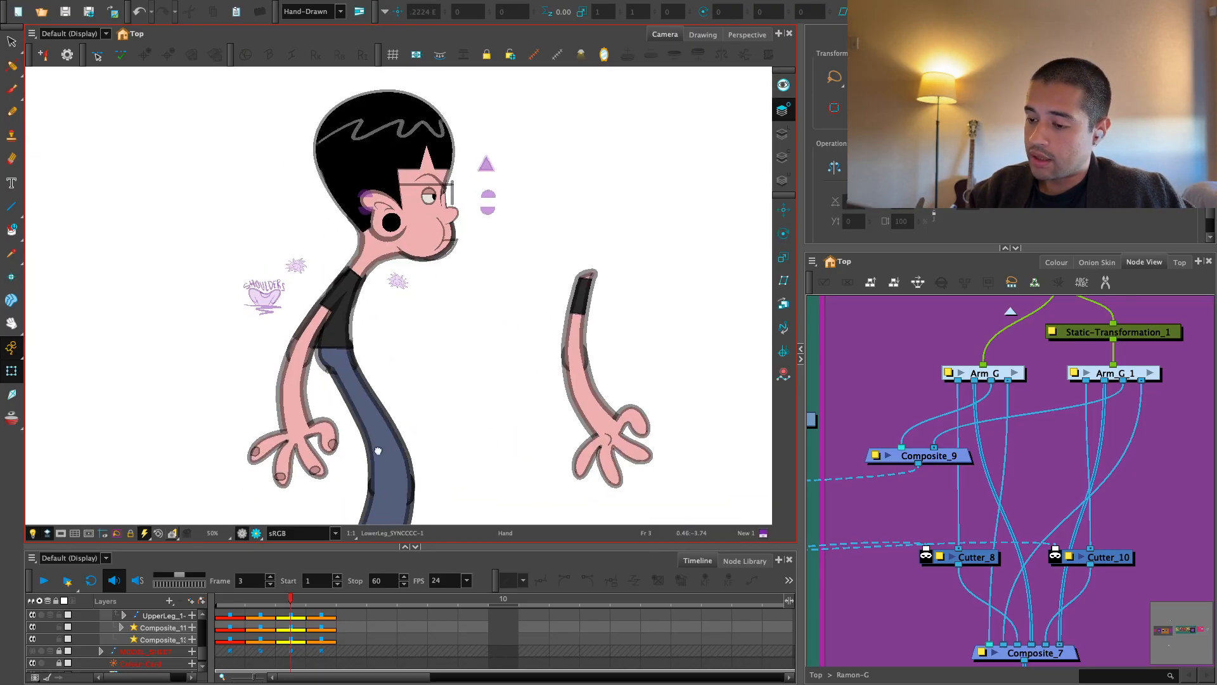
{"action": "key", "text": "2"}
{"action": "left_click", "coordinate": [324, 472]}
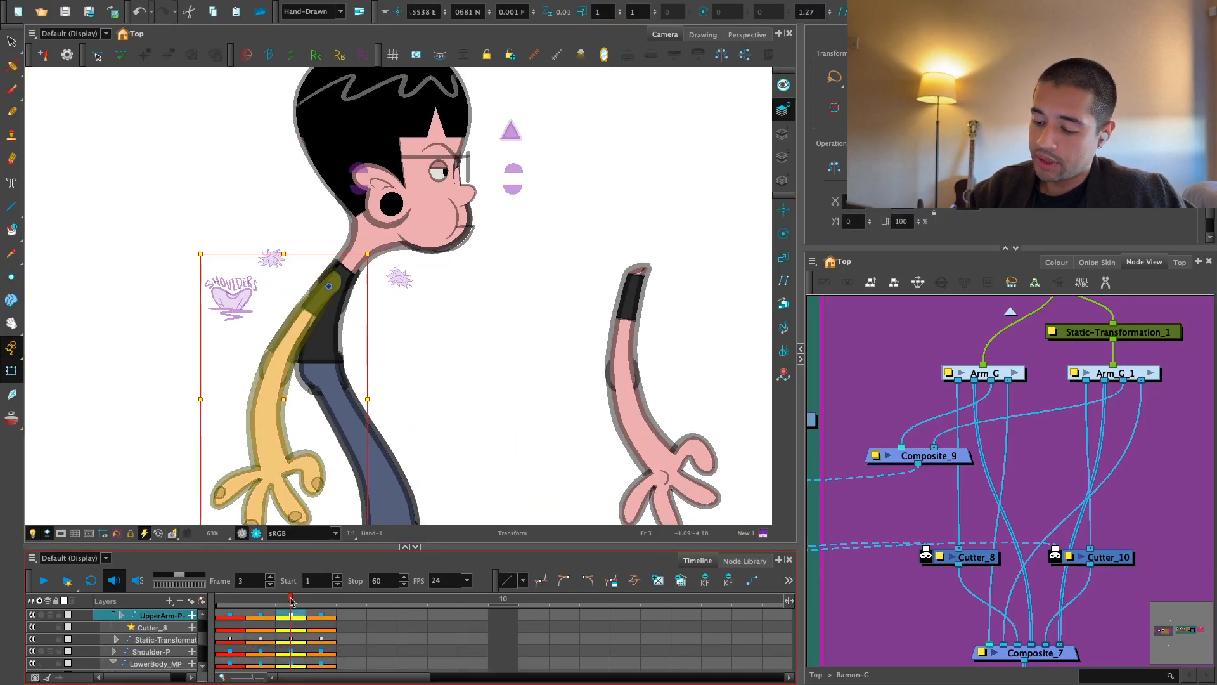
{"action": "left_click", "coordinate": [647, 451]}
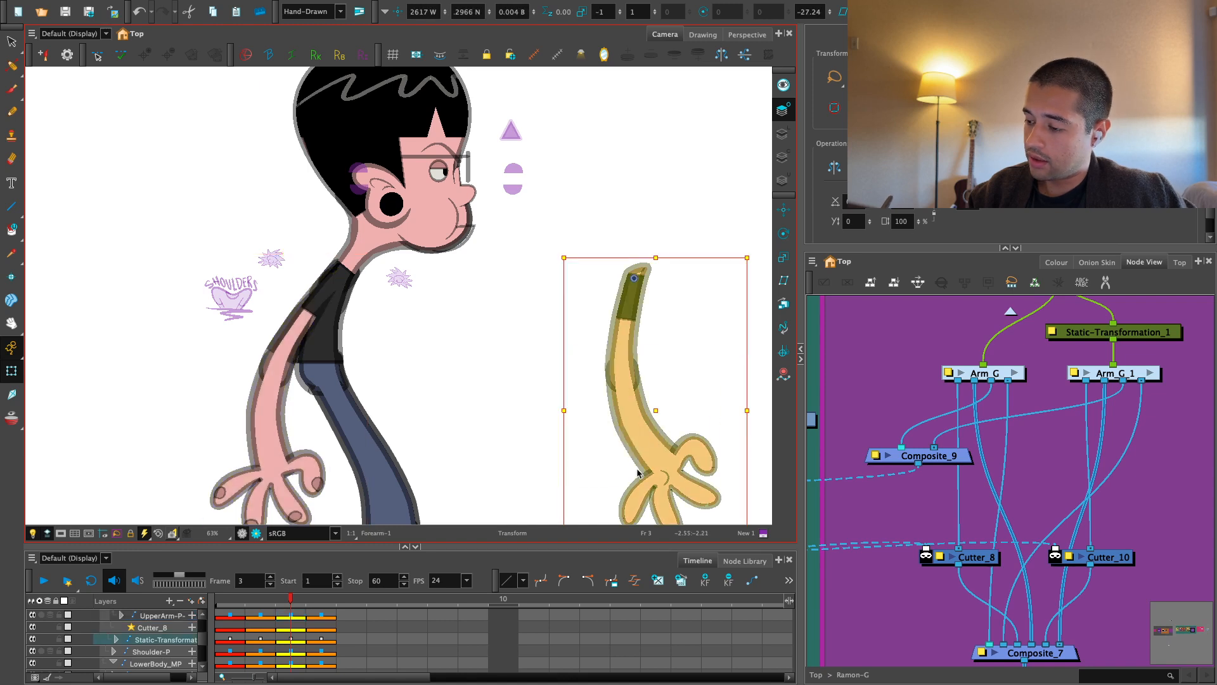
{"action": "key", "text": "1"}
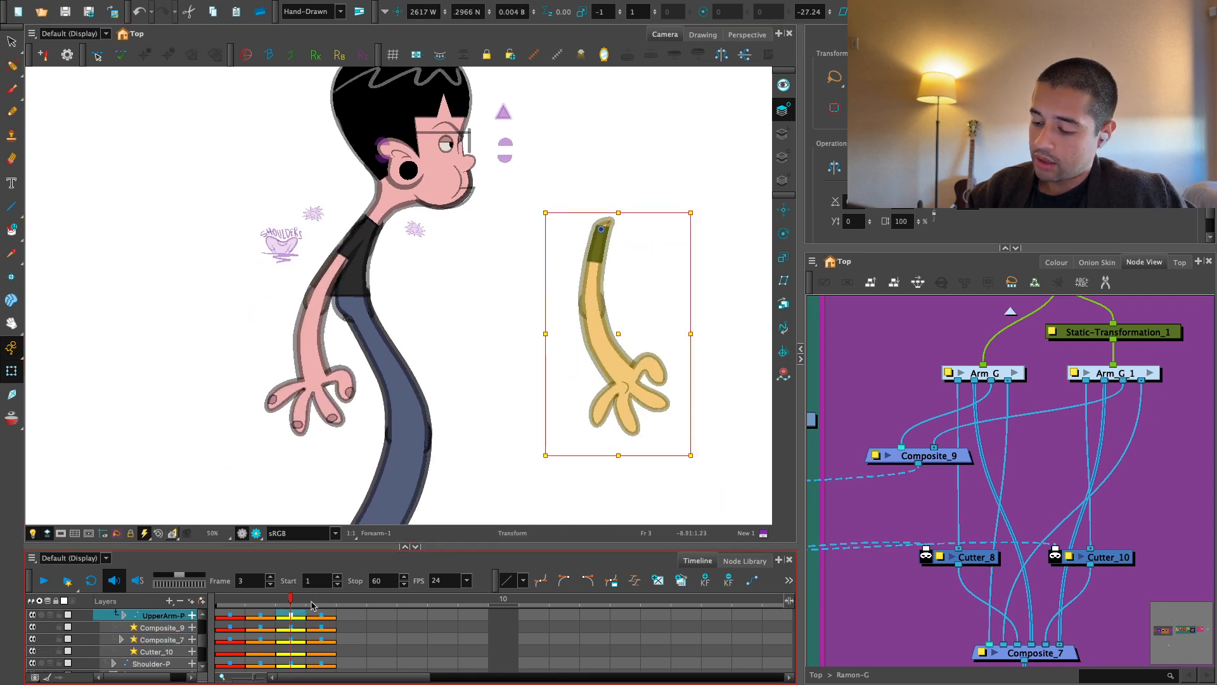
{"action": "left_click_drag", "start_coordinate": [628, 376], "coordinate": [317, 375]}
{"action": "key", "text": "Escape"}
Select the whole near arm on the side pose and locate its upper-arm layer at frame 3 in the timeline
{"action": "left_click", "coordinate": [339, 414]}
{"action": "key", "text": "b"}
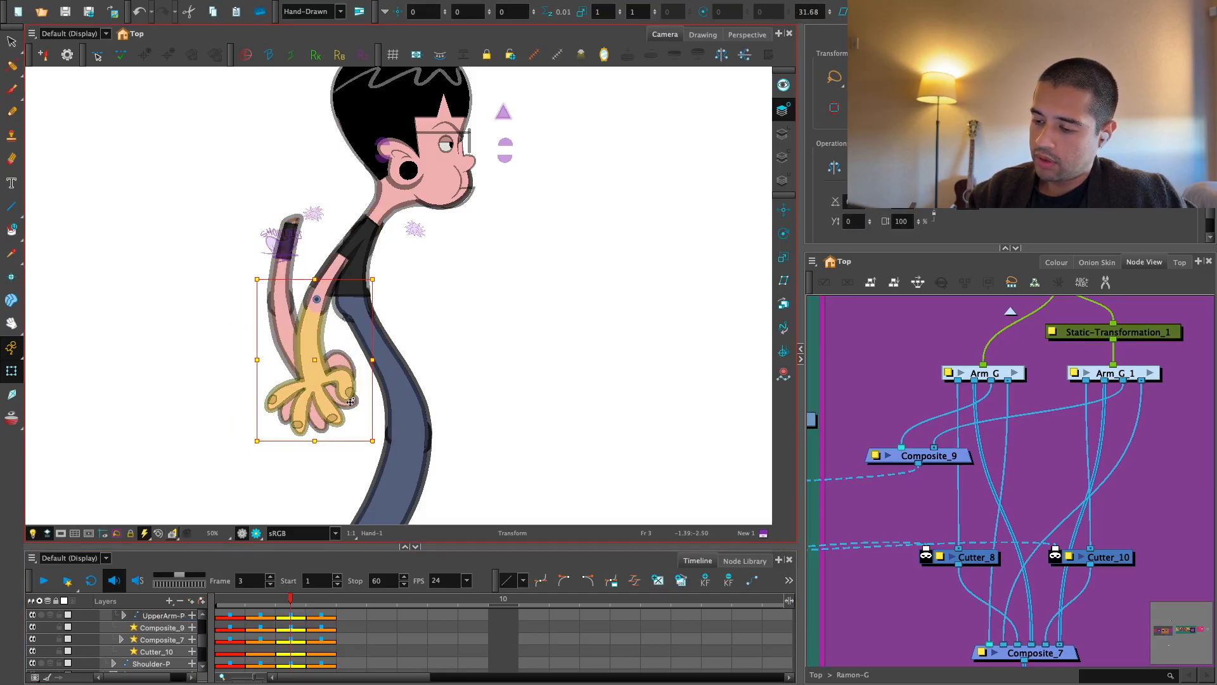
{"action": "key", "text": "b"}
{"action": "left_click", "coordinate": [290, 614]}
{"action": "key", "text": "Left"}
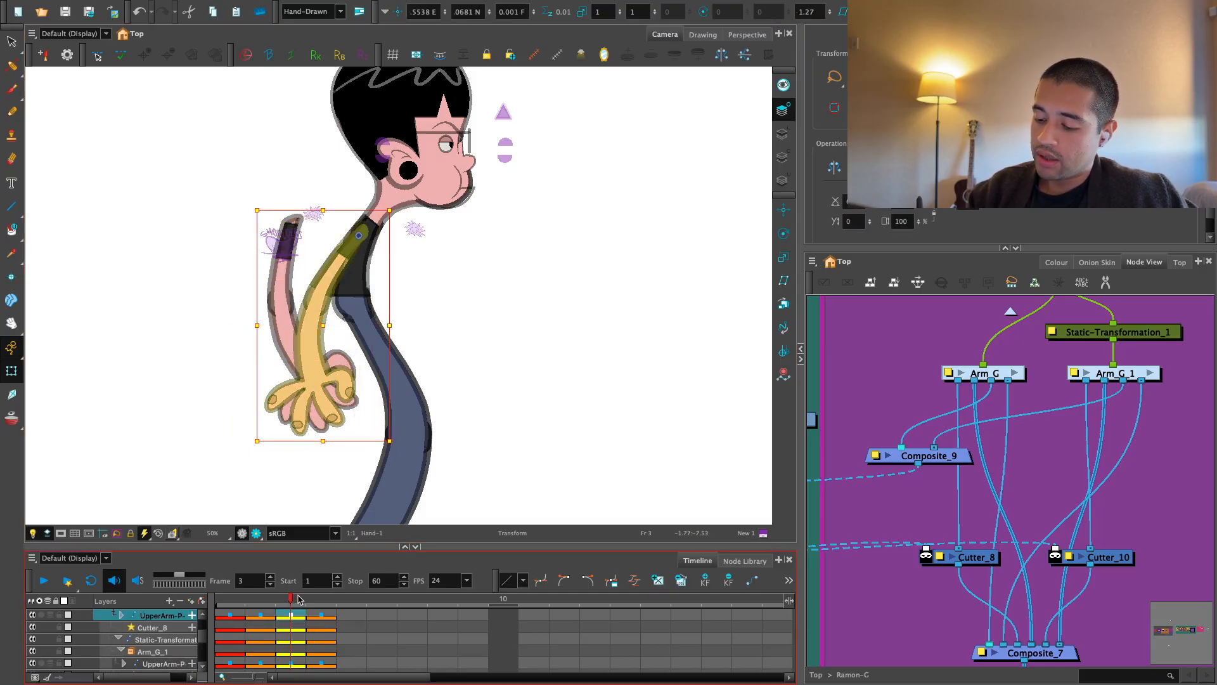
Select the whole detached far arm and locate its upper-arm layer's key at frame 3
{"action": "key", "text": "Escape"}
{"action": "left_click", "coordinate": [283, 333]}
{"action": "key", "text": "b"}
{"action": "key", "text": "b"}
{"action": "left_click", "coordinate": [296, 602]}
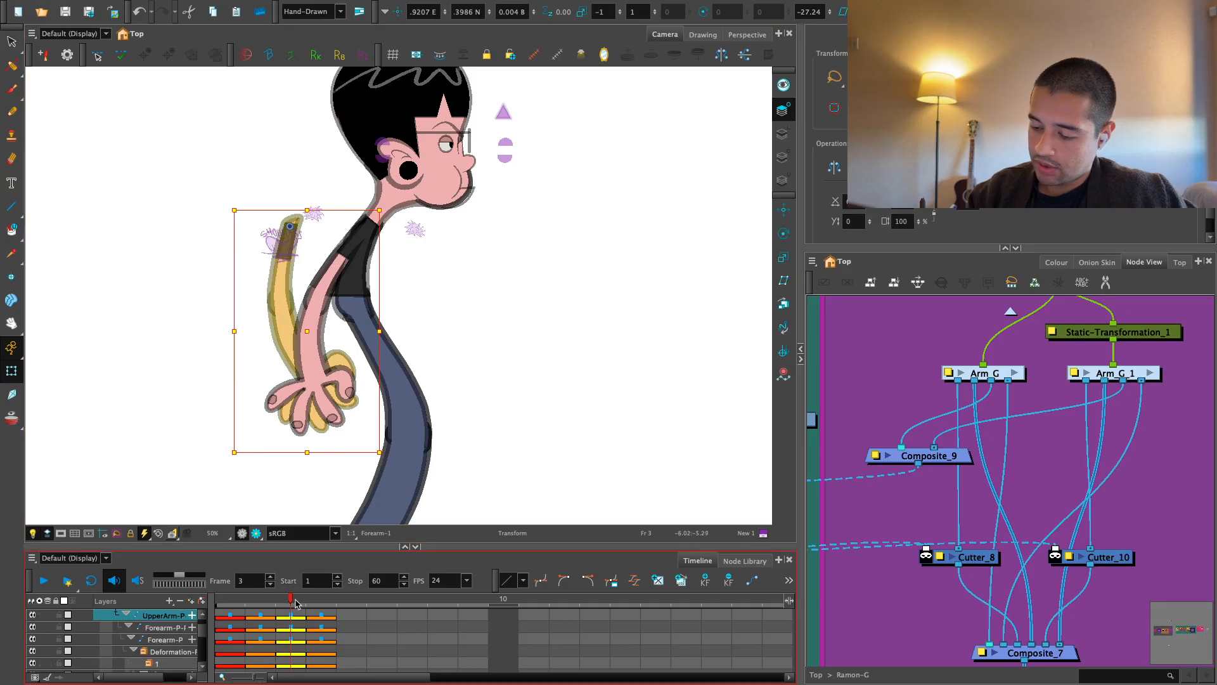
{"action": "key", "text": "Left"}
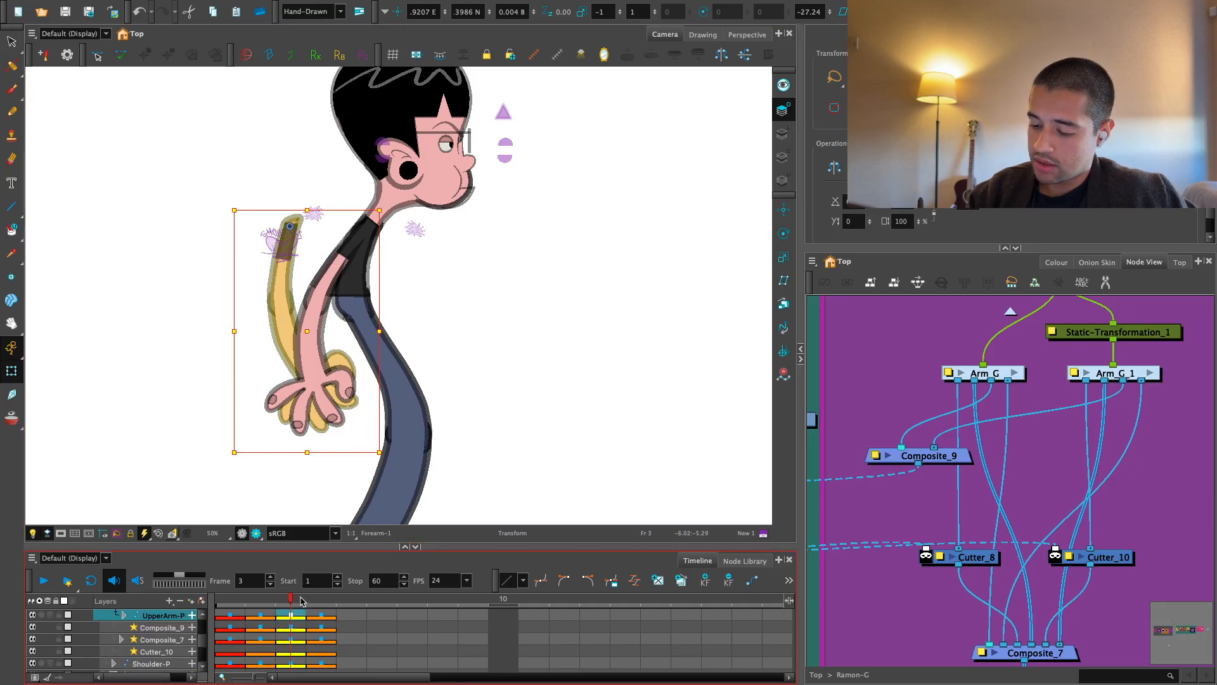
{"action": "mouse_move", "coordinate": [283, 602]}
{"action": "left_mouse_down"}
{"action": "mouse_move", "coordinate": [231, 602]}
{"action": "mouse_move", "coordinate": [290, 601]}
{"action": "left_mouse_up"}
{"action": "left_click", "coordinate": [414, 232], "text": "shift"}
{"action": "left_click", "coordinate": [438, 253]}
Reselect the whole far arm, rotate it about its upper end and move it onto the shoulder
{"action": "key", "text": "2"}
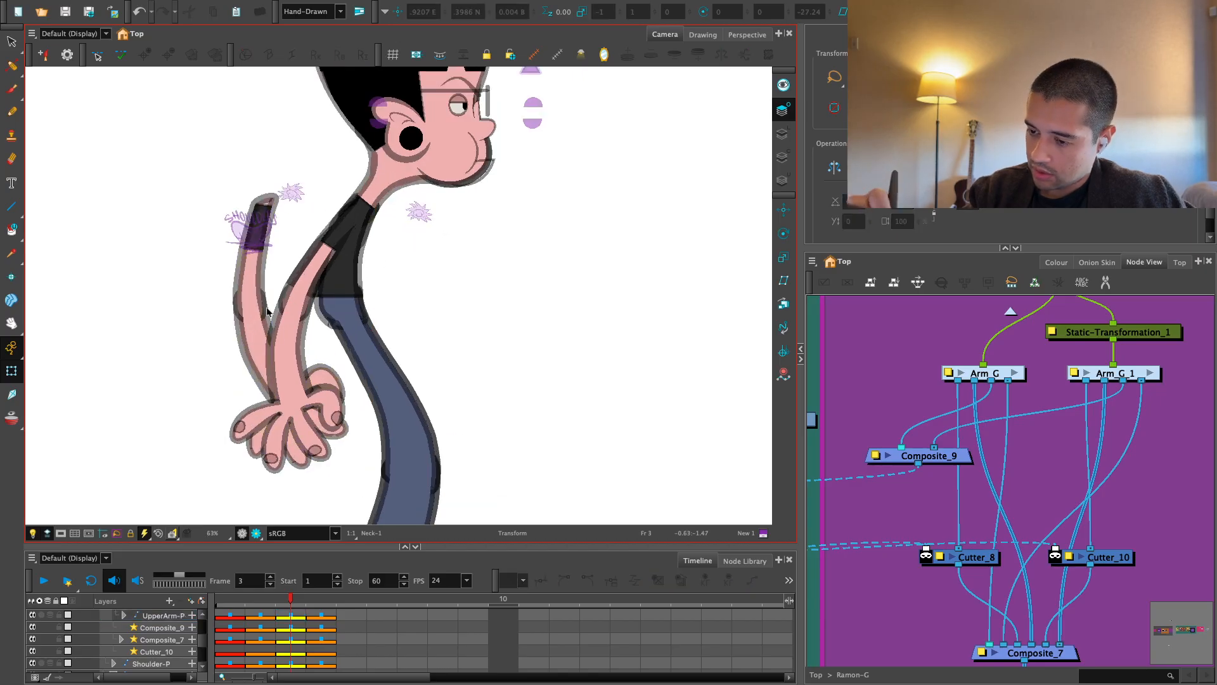
{"action": "left_click", "coordinate": [259, 295]}
{"action": "key", "text": "b"}
{"action": "left_click_drag", "start_coordinate": [383, 192], "coordinate": [400, 240]}
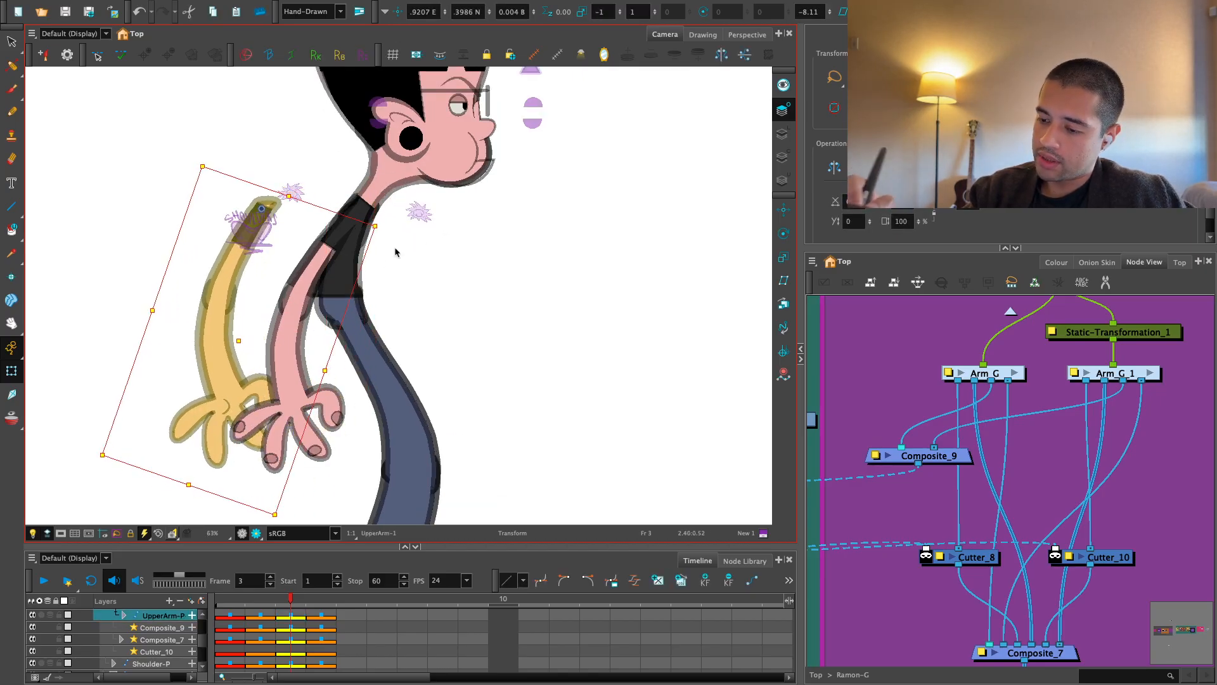
{"action": "left_click_drag", "start_coordinate": [253, 390], "coordinate": [351, 387]}
{"action": "left_click_drag", "start_coordinate": [380, 521], "coordinate": [315, 519]}
Swing the far arm forward from the shoulder so its hand extends in front of the torso
{"action": "key", "text": "2"}
{"action": "left_click_drag", "start_coordinate": [365, 481], "coordinate": [644, 306]}
{"action": "key", "text": "1"}
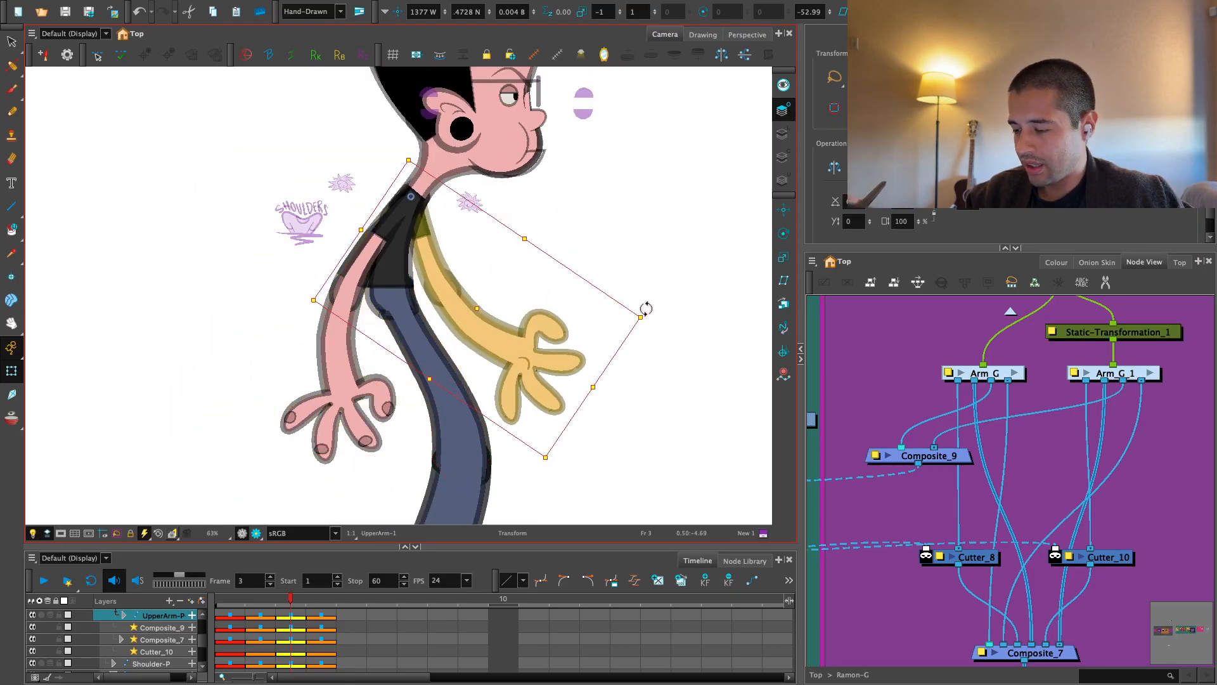
{"action": "left_click_drag", "start_coordinate": [624, 367], "coordinate": [583, 382]}
Preview the rendered side pose and inspect both arms, especially the far arm's shoulder and elbow outline
{"action": "key", "text": "2"}
{"action": "left_click", "coordinate": [256, 533]}
{"action": "key", "text": "1"}
{"action": "key", "text": "1"}
{"action": "key", "text": "1"}
{"action": "key", "text": "1"}
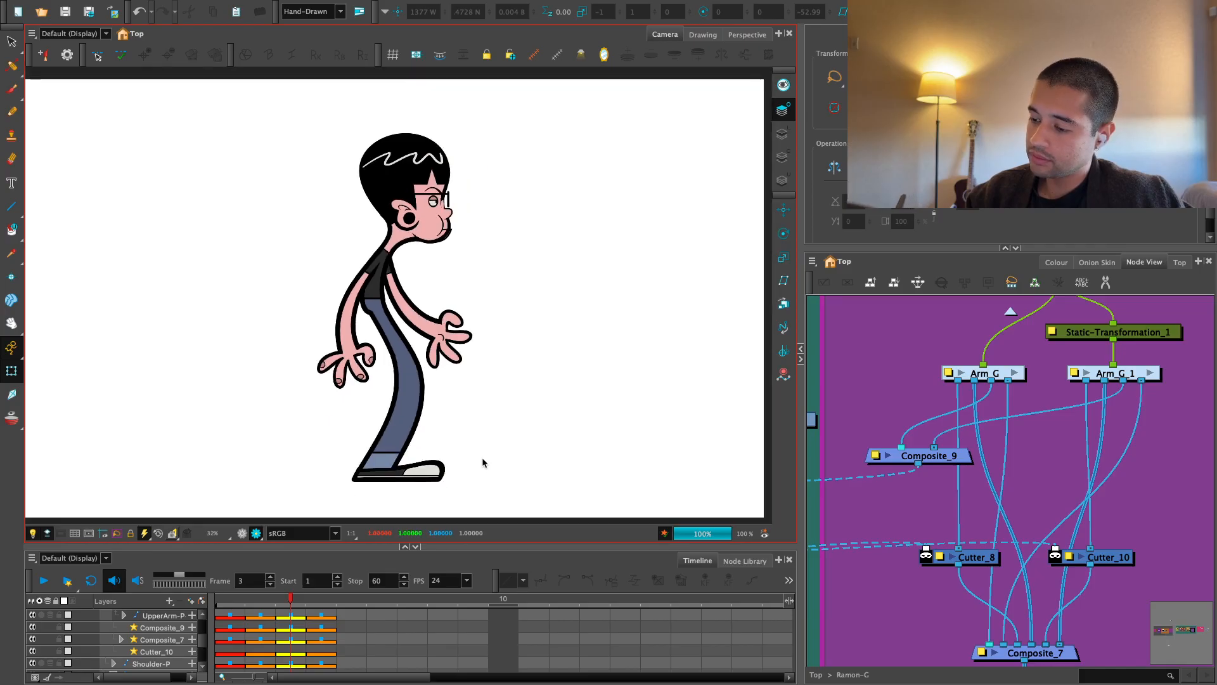
{"action": "key", "text": "2"}
{"action": "key", "text": "2"}
{"action": "key", "text": "1"}
{"action": "key", "text": "2"}
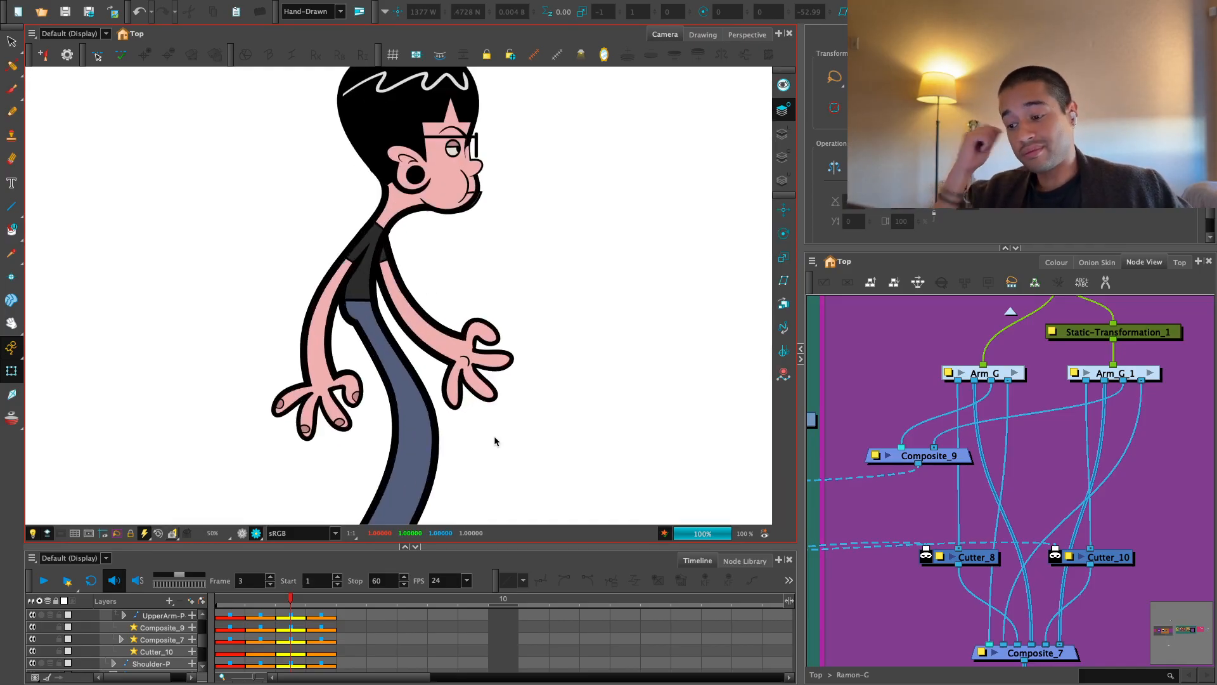
{"action": "key", "text": "2"}
{"action": "left_click_drag", "start_coordinate": [562, 314], "coordinate": [555, 387]}
{"action": "key", "text": "2"}
{"action": "key", "text": "2"}
{"action": "key", "text": "2"}
{"action": "left_click_drag", "start_coordinate": [405, 373], "coordinate": [408, 269]}
{"action": "key", "text": "2"}
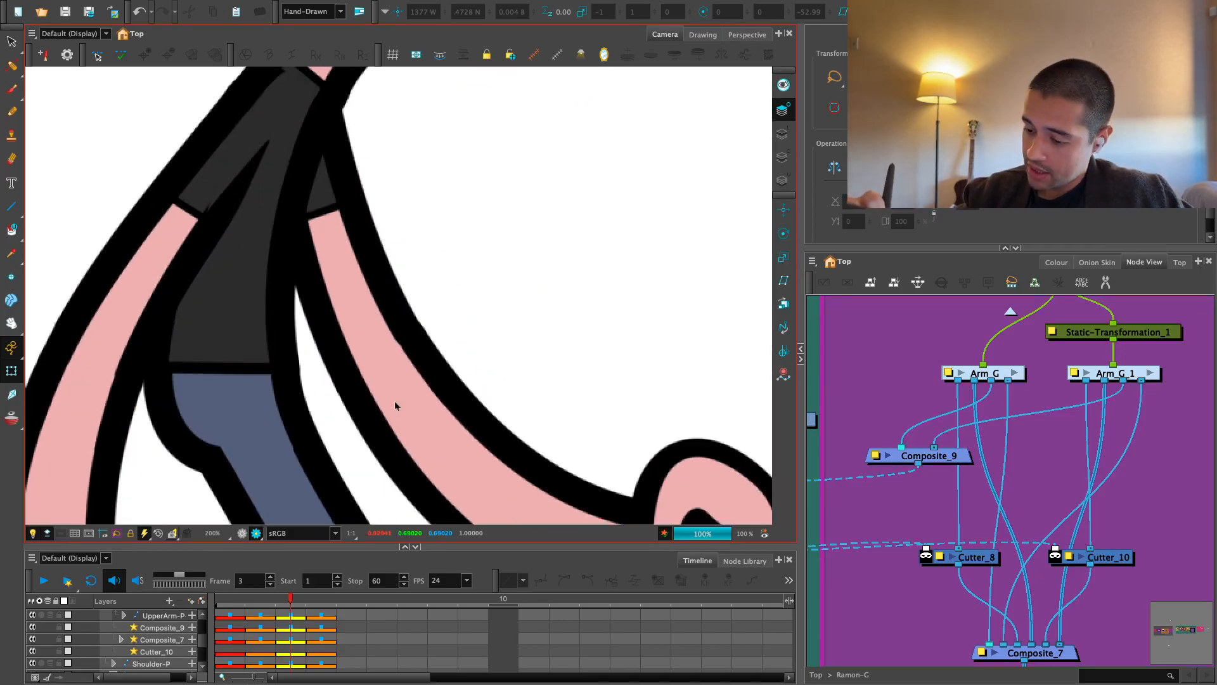
Adjust the far forearm's outline point and its curve handle at the elbow to smooth the arm's outer edge
{"action": "left_click", "coordinate": [244, 532]}
{"action": "key", "text": "2"}
{"action": "left_click", "coordinate": [447, 454]}
{"action": "key", "text": "2"}
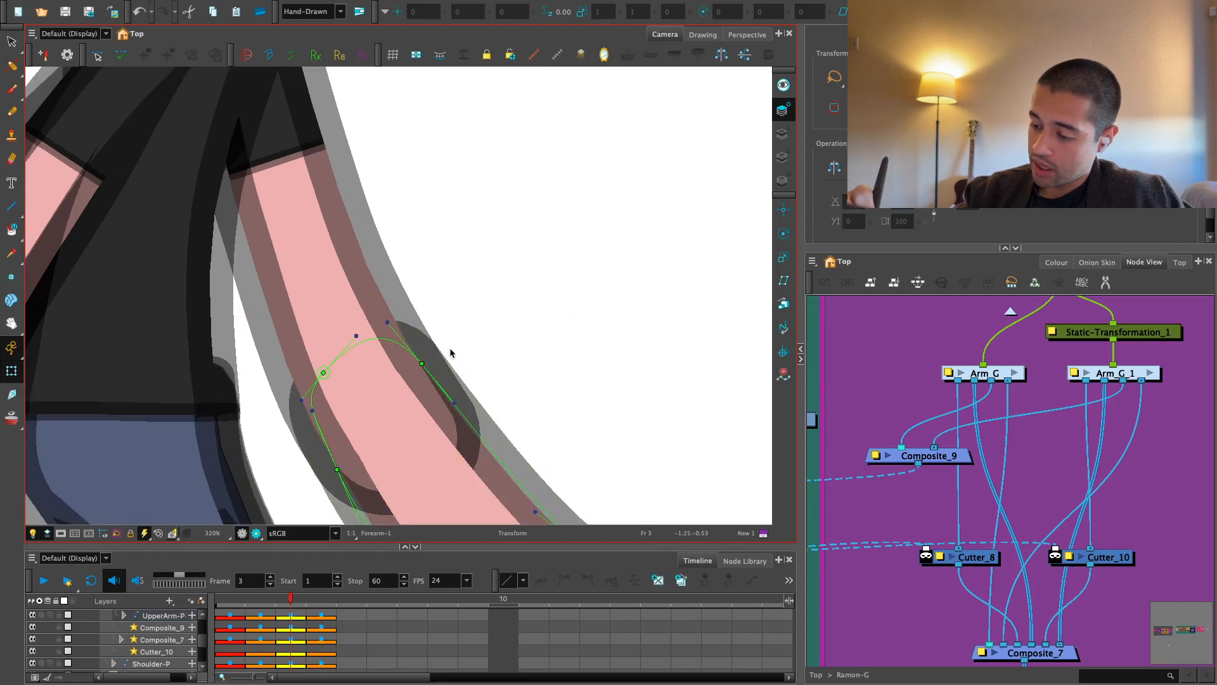
{"action": "left_click", "coordinate": [420, 364]}
{"action": "left_click_drag", "start_coordinate": [420, 364], "coordinate": [419, 366]}
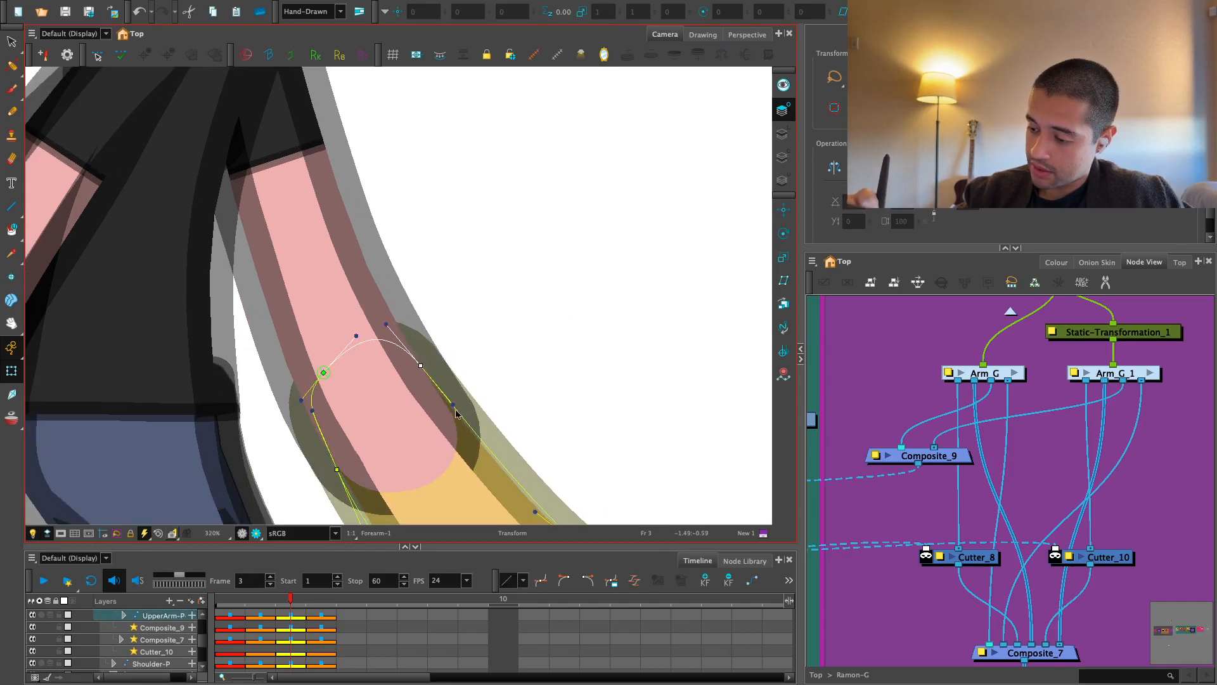
{"action": "left_click_drag", "start_coordinate": [453, 405], "coordinate": [452, 415]}
{"action": "left_click", "coordinate": [420, 363]}
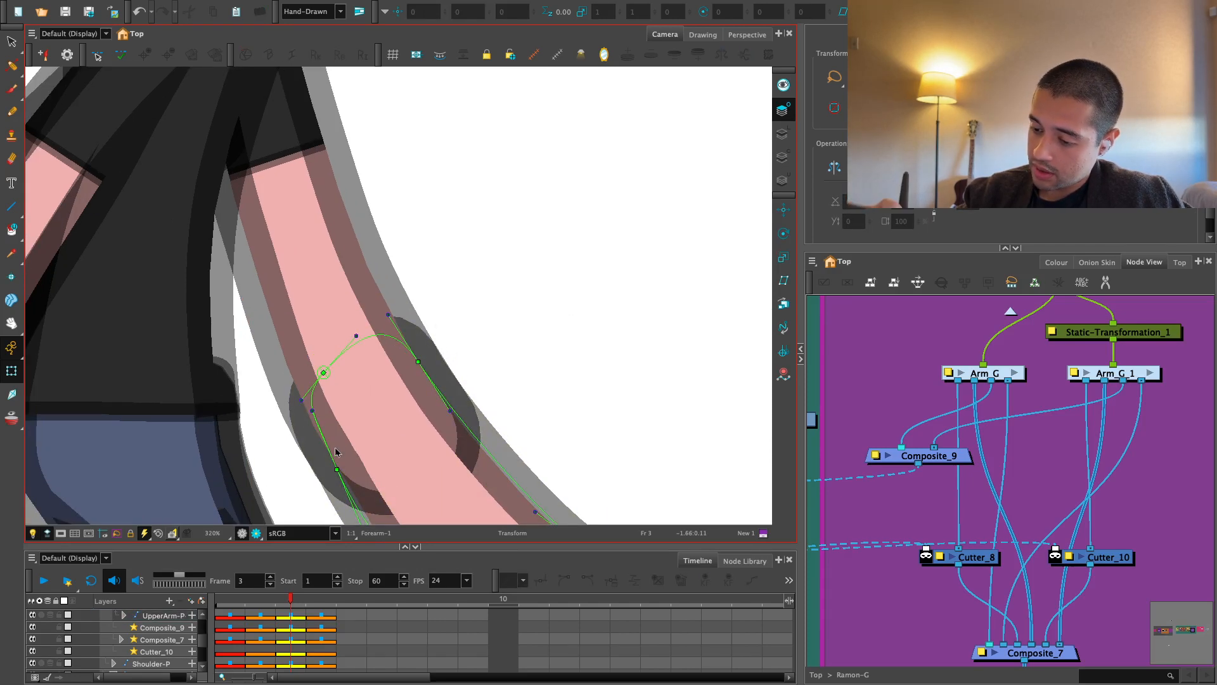
{"action": "key", "text": "1"}
{"action": "key", "text": "1"}
{"action": "left_click", "coordinate": [306, 467]}
Preview the rendered far arm and examine the elbow outline up close and within the whole side pose
{"action": "left_click", "coordinate": [257, 533]}
{"action": "left_click", "coordinate": [471, 245]}
{"action": "key", "text": "1"}
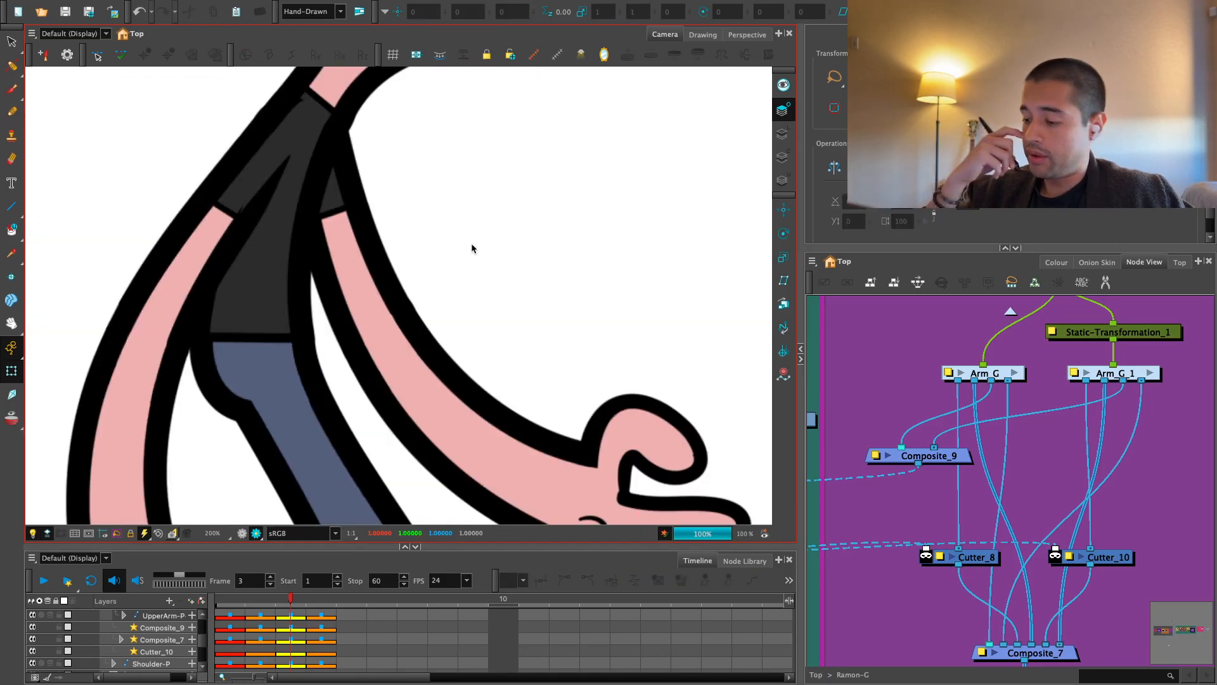
{"action": "key", "text": "1"}
{"action": "key", "text": "1"}
{"action": "key", "text": "1"}
{"action": "key", "text": "1"}
{"action": "key", "text": "1"}
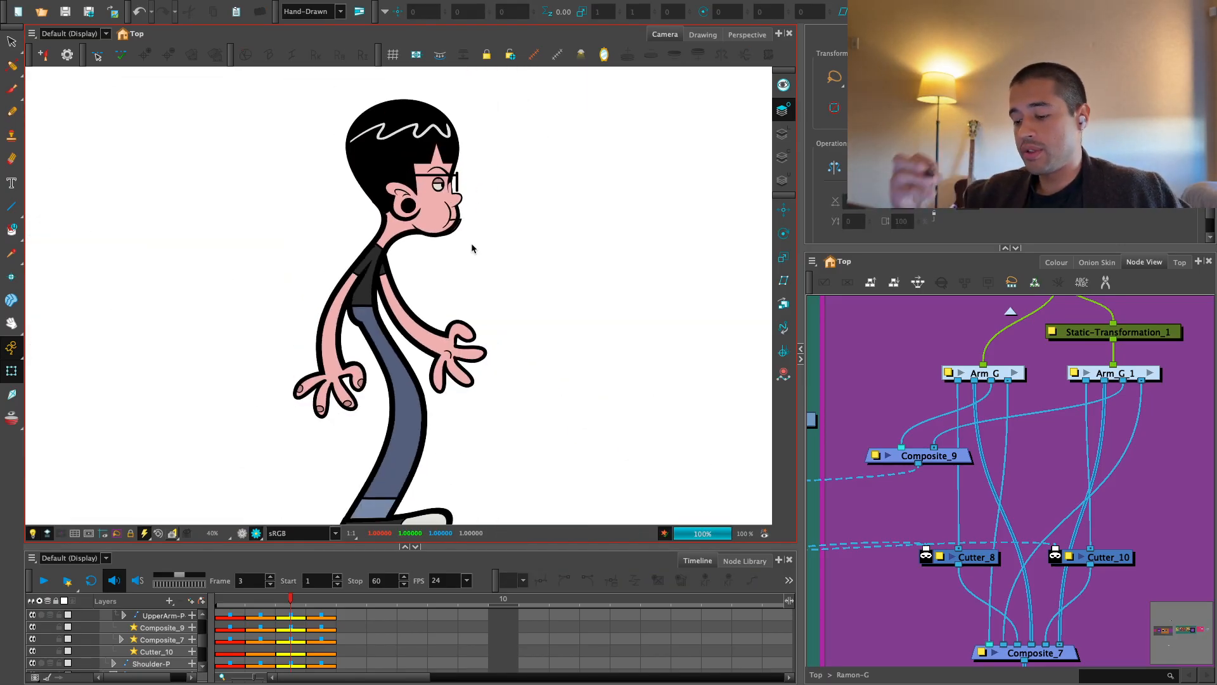
Collapse the rig's layers and select the Ramon-P key at frame 3, with the whole character in view
{"action": "left_click", "coordinate": [300, 611]}
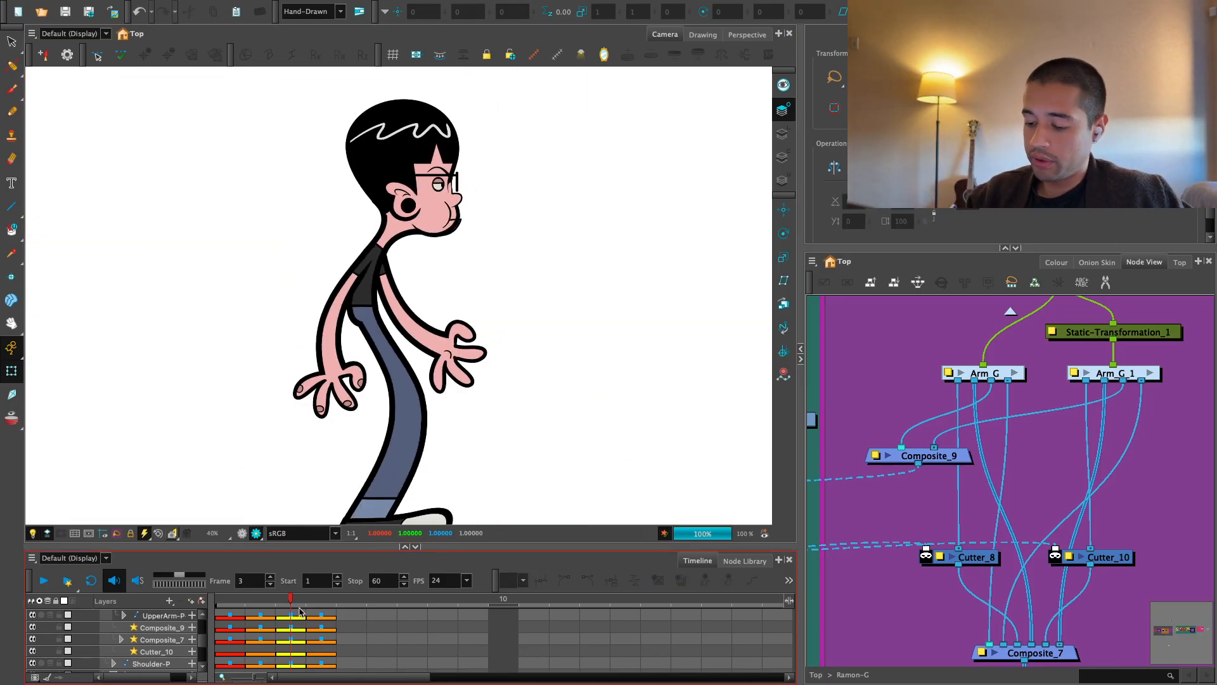
{"action": "key", "text": "minus"}
{"action": "left_click", "coordinate": [294, 628]}
{"action": "key", "text": "1"}
{"action": "key", "text": "1"}
{"action": "left_click_drag", "start_coordinate": [493, 400], "coordinate": [495, 421]}
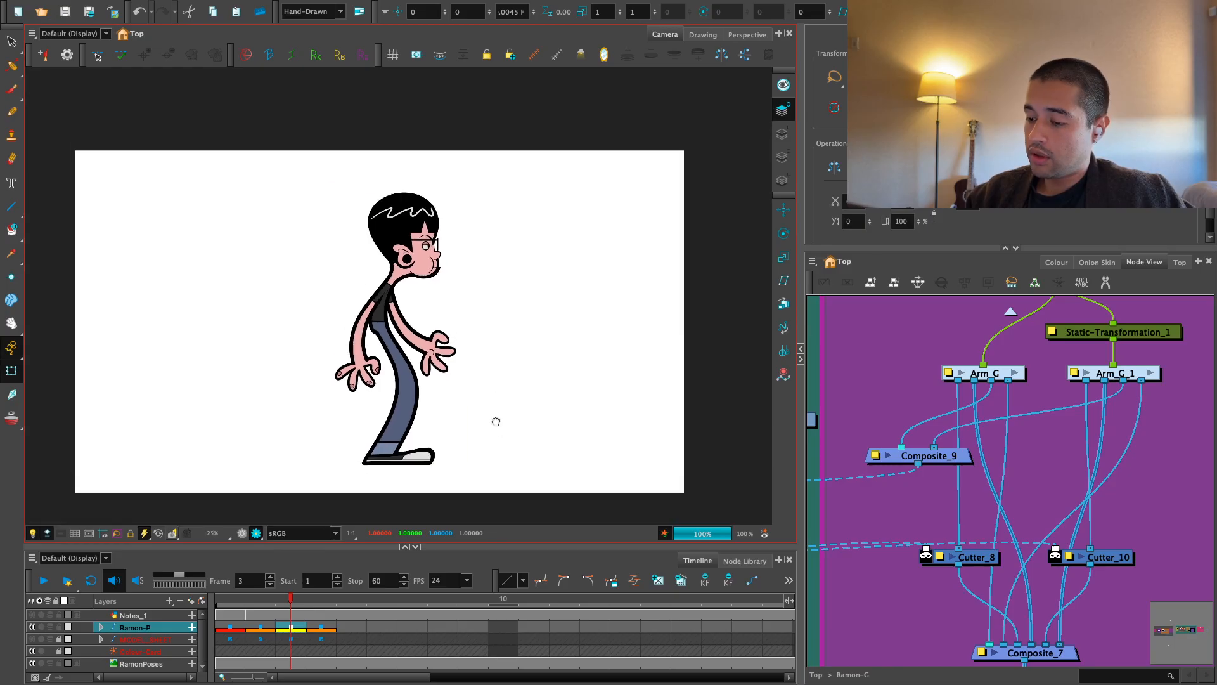
Flip back and forth through the poses on frames 1 to 3 to compare how the character turns
{"action": "key", "text": "comma"}
{"action": "key", "text": "comma"}
{"action": "key", "text": "period"}
{"action": "key", "text": "period"}
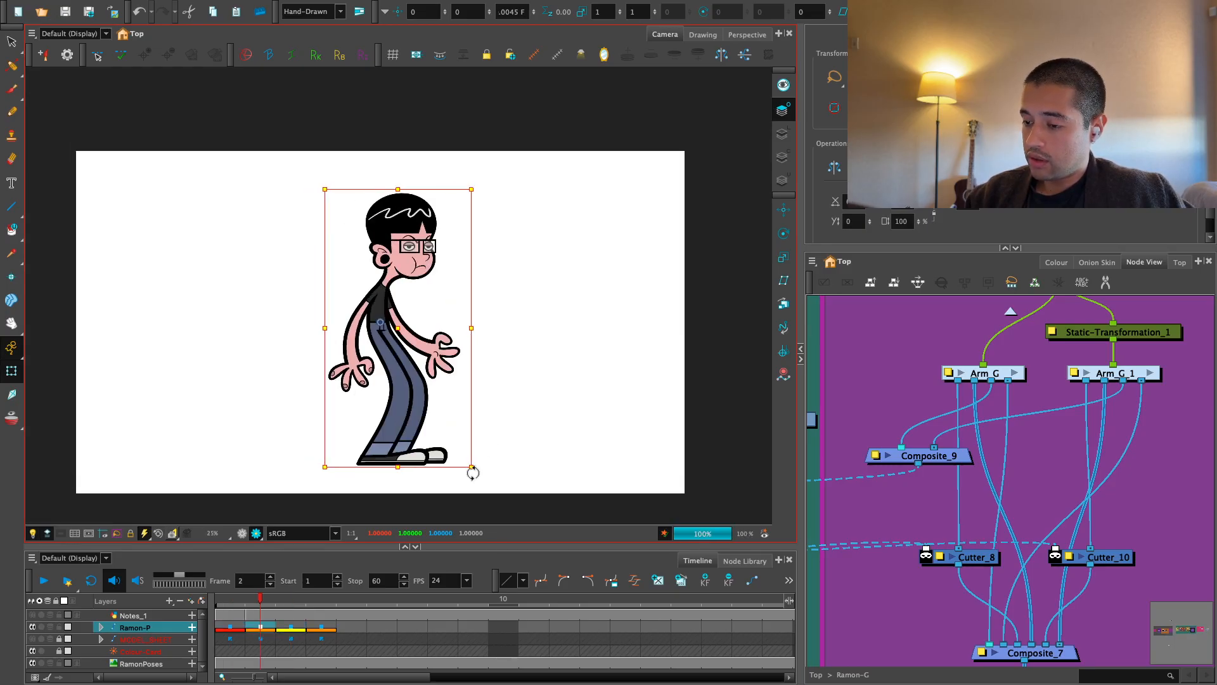
{"action": "key", "text": "comma"}
{"action": "key", "text": "comma"}
{"action": "key", "text": "period"}
{"action": "key", "text": "comma"}
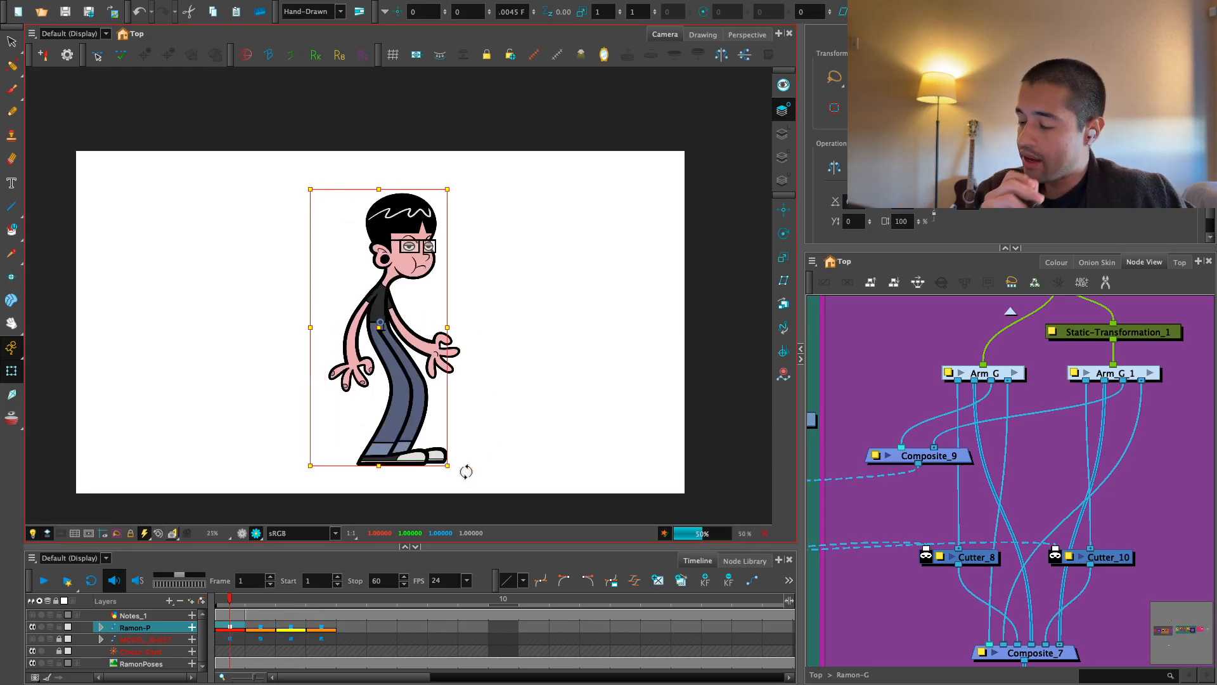
Select the skull on the front pose at frame 1 and narrow it slightly
{"action": "key", "text": "2"}
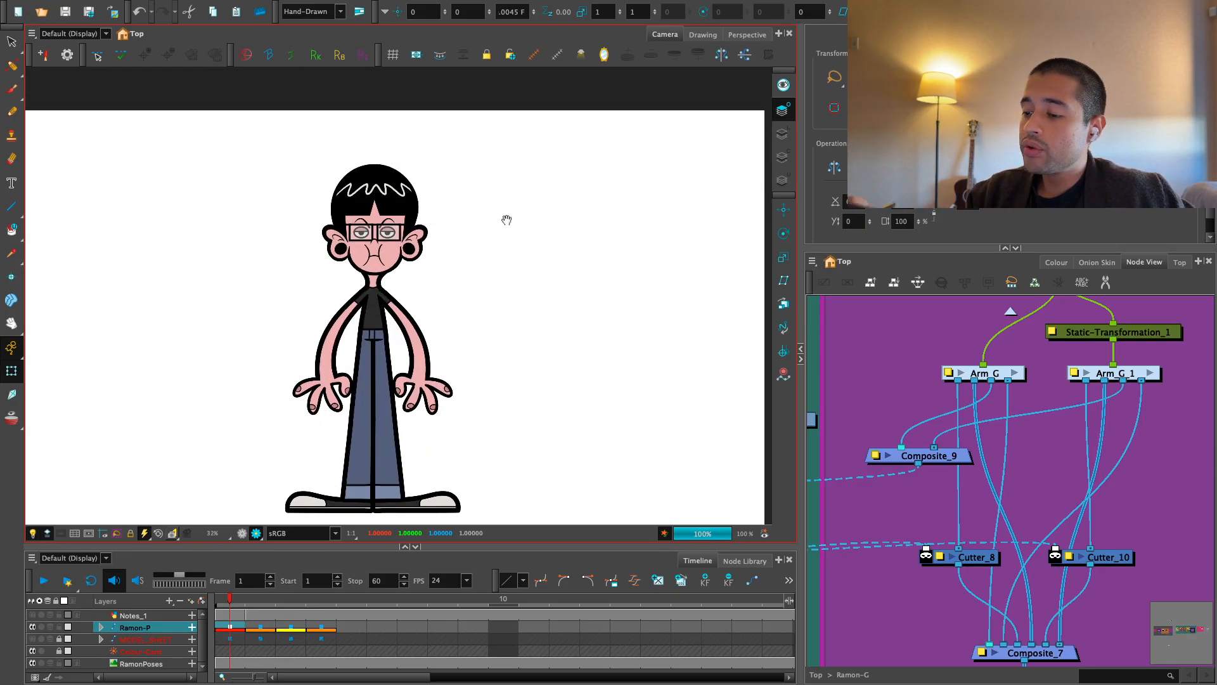
{"action": "key", "text": "2"}
{"action": "key", "text": "2"}
{"action": "key", "text": "2"}
{"action": "key", "text": "2"}
{"action": "key", "text": "2"}
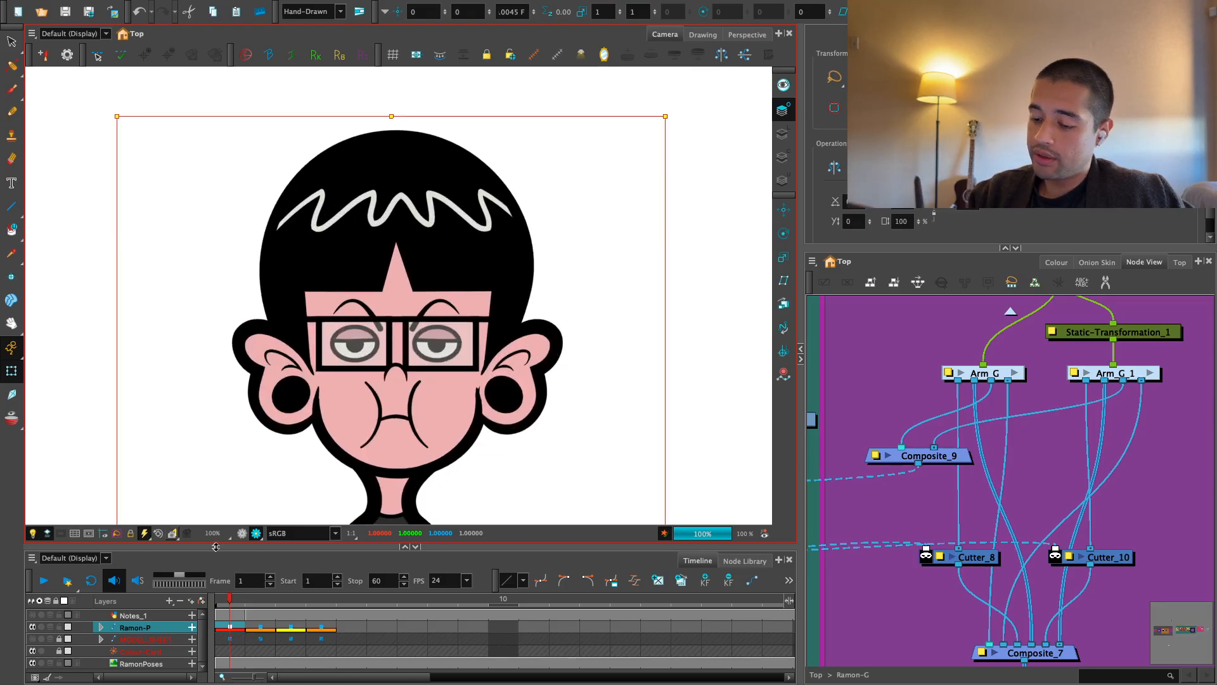
{"action": "left_click", "coordinate": [242, 534]}
{"action": "key", "text": "2"}
{"action": "left_click", "coordinate": [559, 222]}
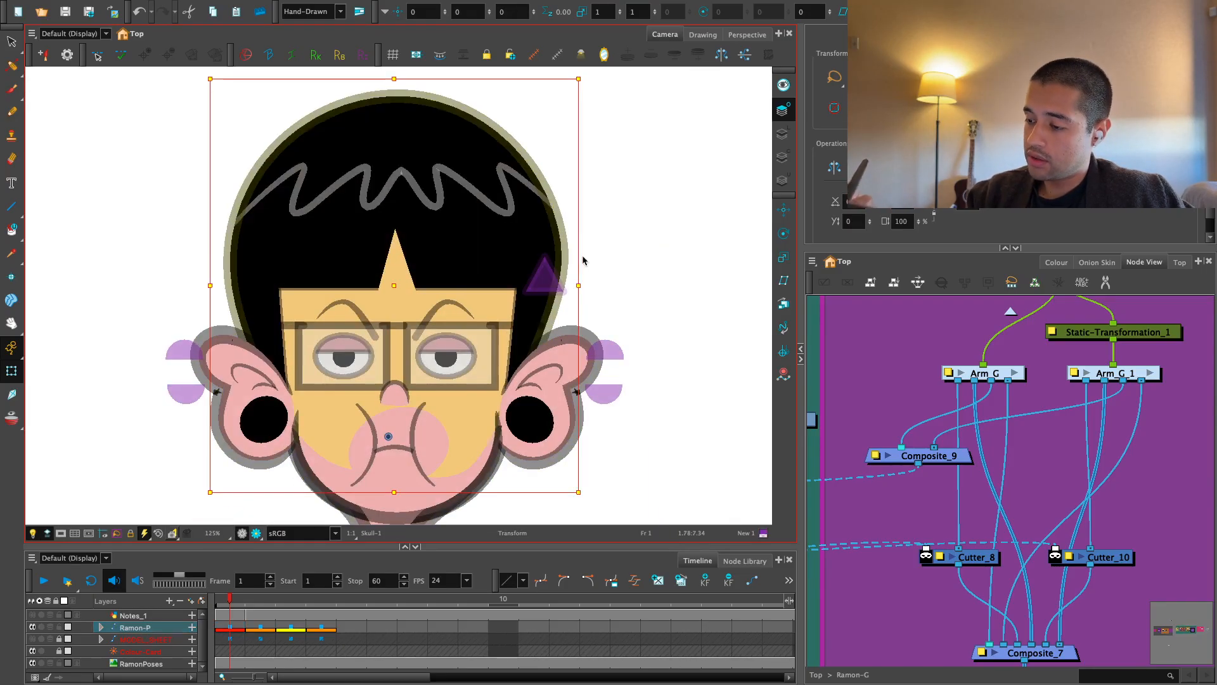
{"action": "left_click_drag", "start_coordinate": [578, 286], "coordinate": [568, 286]}
{"action": "left_click", "coordinate": [595, 250]}
Preview the rendered front pose and compare it with the poses on frames 2 and 3
{"action": "key", "text": "1"}
{"action": "key", "text": "1"}
{"action": "key", "text": "1"}
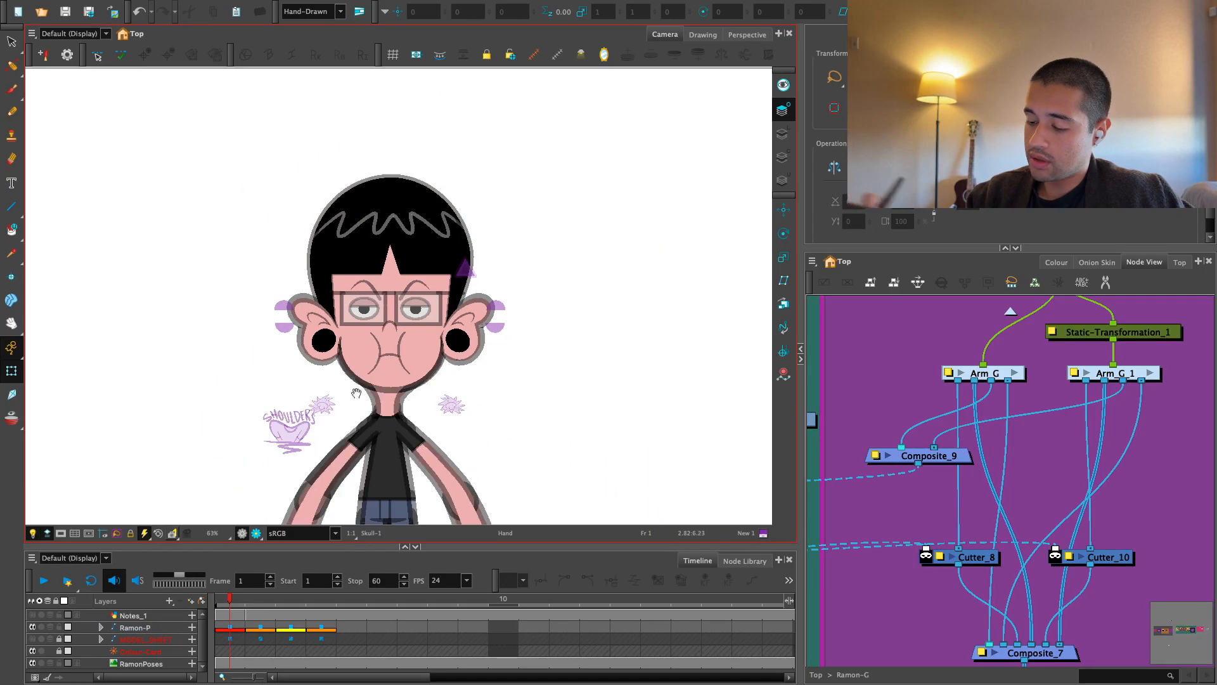
{"action": "left_click", "coordinate": [256, 534]}
{"action": "key", "text": "1"}
{"action": "key", "text": "1"}
{"action": "left_click_drag", "start_coordinate": [460, 457], "coordinate": [424, 422]}
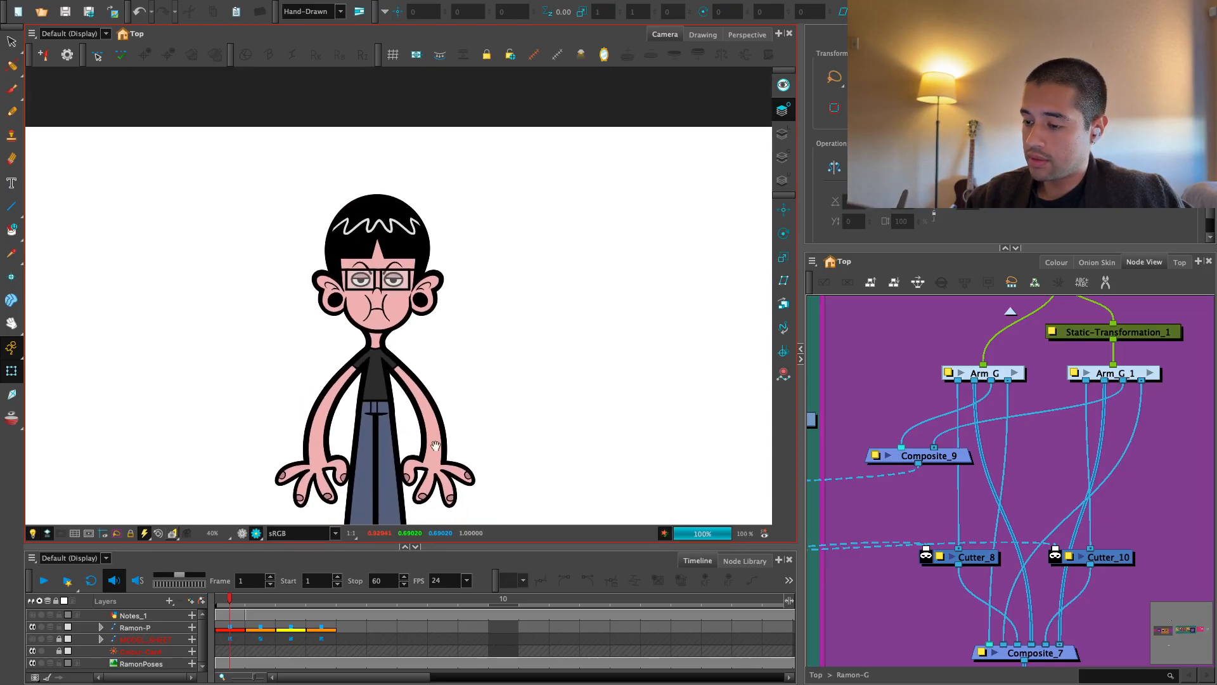
{"action": "left_click", "coordinate": [230, 627]}
{"action": "left_click", "coordinate": [264, 629]}
{"action": "left_click", "coordinate": [290, 628]}
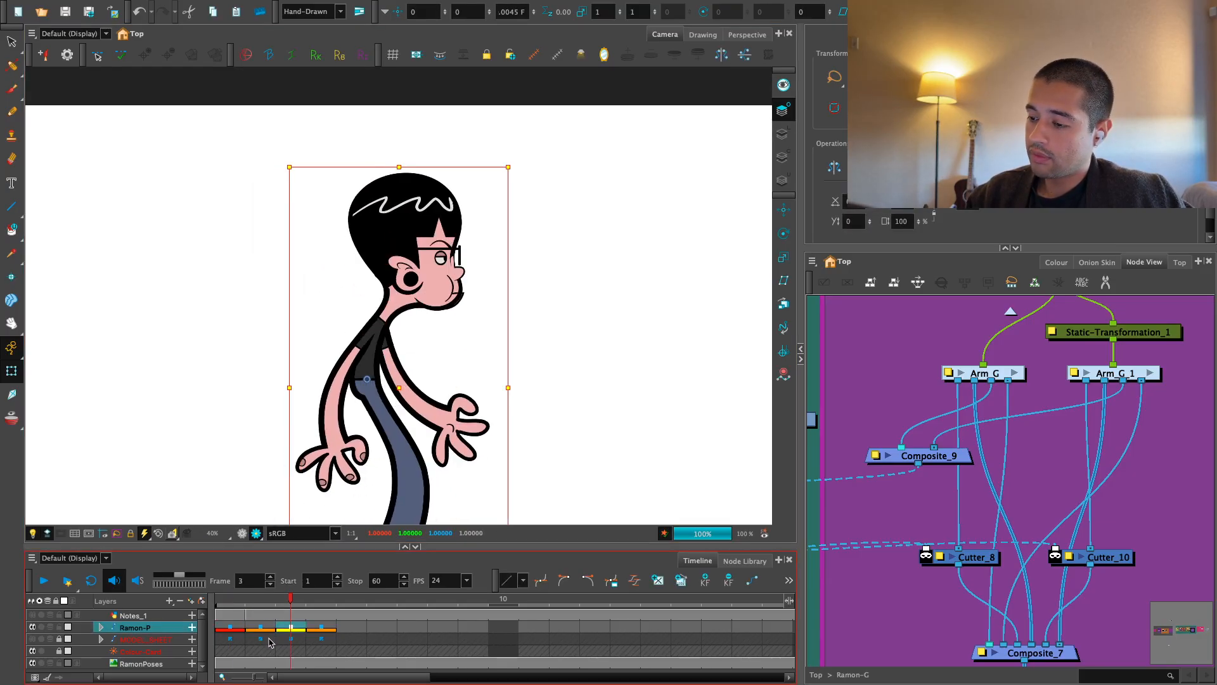
{"action": "key", "text": "space"}
{"action": "key", "text": "1"}
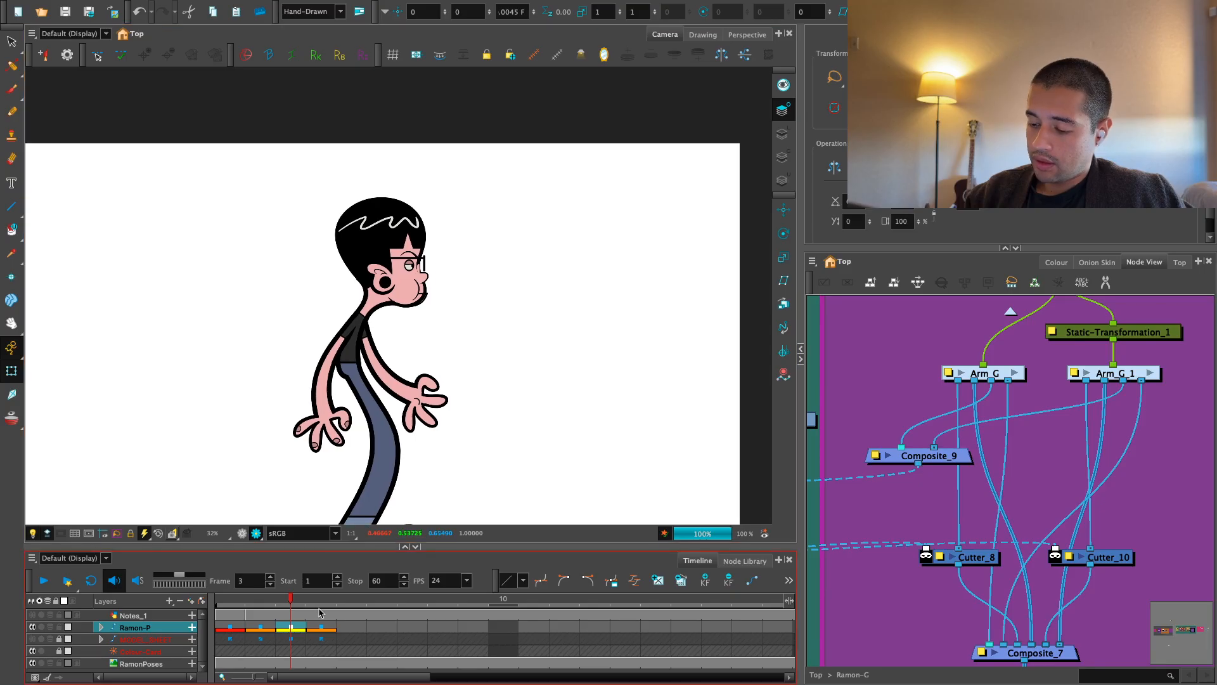
Select the nose on the side pose at frame 3 and swap its drawing to Nose-1
{"action": "key", "text": "space"}
{"action": "key", "text": "2"}
{"action": "key", "text": "2"}
{"action": "key", "text": "2"}
{"action": "key", "text": "2"}
{"action": "key", "text": "2"}
{"action": "key", "text": "2"}
{"action": "key", "text": "2"}
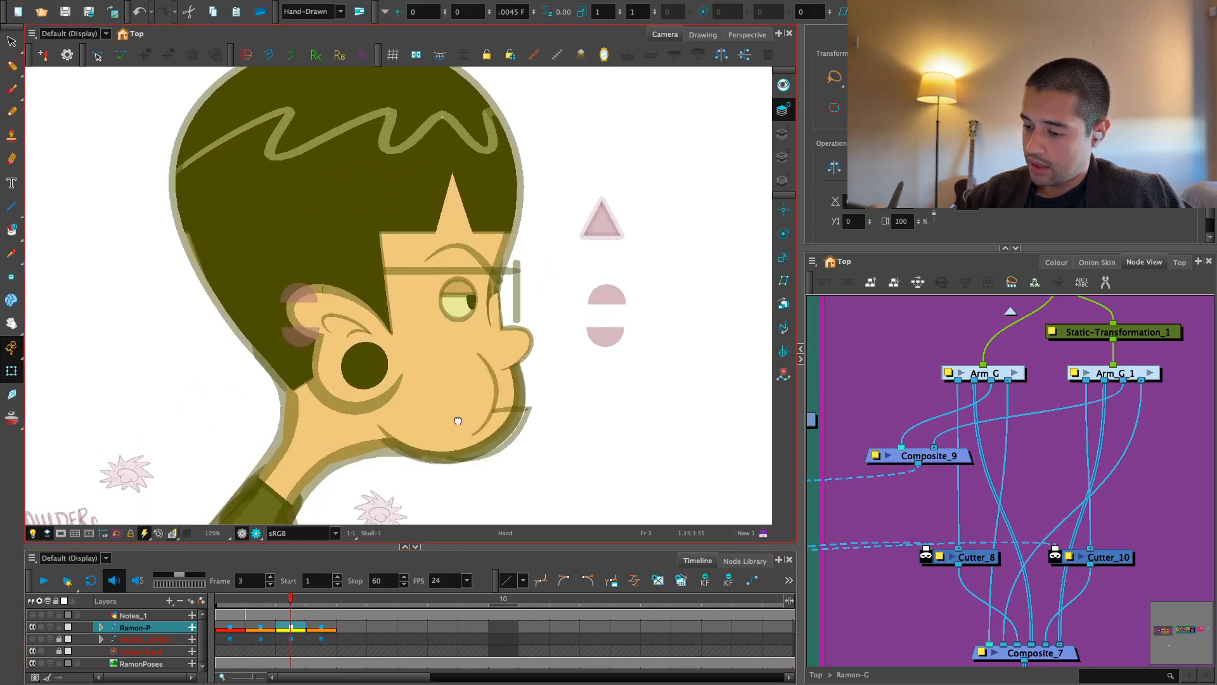
{"action": "left_click_drag", "start_coordinate": [422, 439], "coordinate": [325, 447]}
{"action": "key", "text": "2"}
{"action": "key", "text": "2"}
{"action": "left_click", "coordinate": [487, 413]}
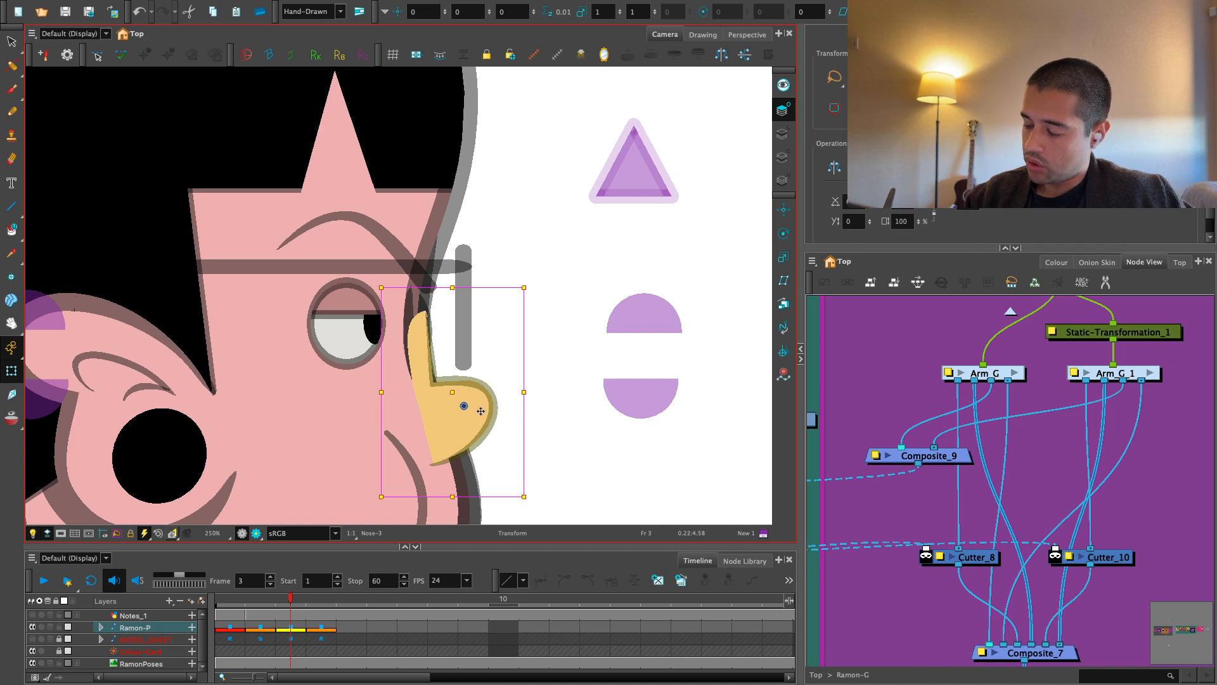
{"action": "key", "text": "bracketleft"}
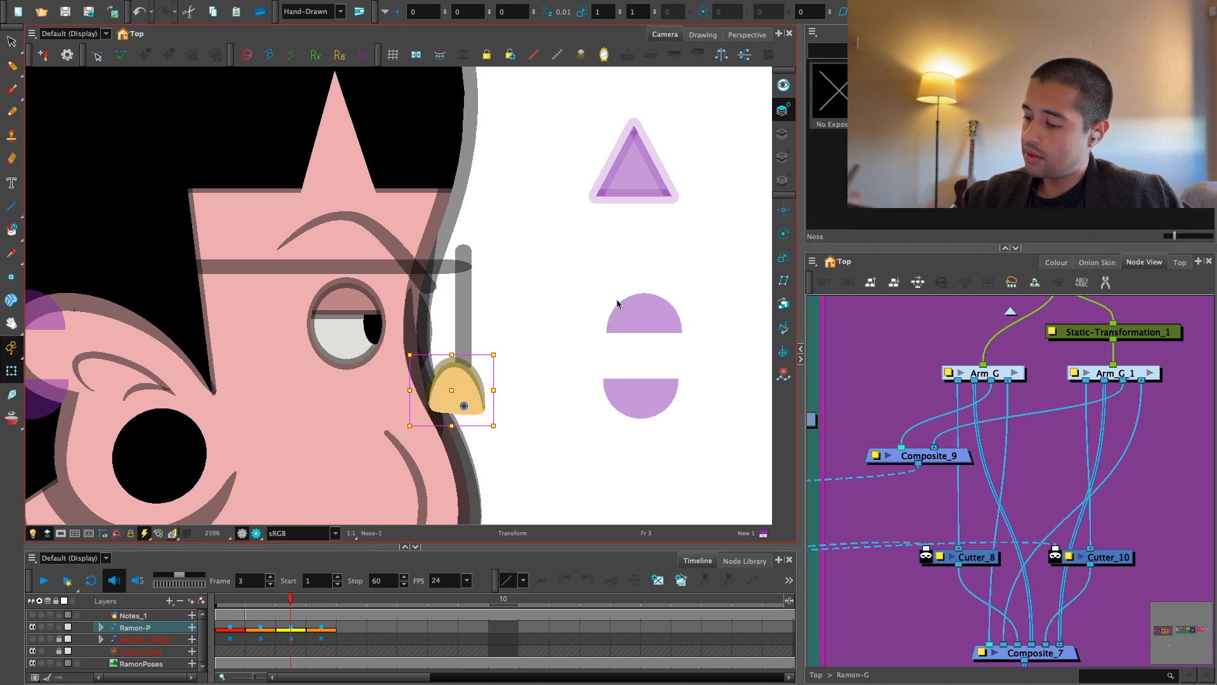
Rotate the swapped nose and place it against the face profile so that it points forward
{"action": "mouse_move", "coordinate": [508, 362]}
{"action": "left_mouse_down"}
{"action": "mouse_move", "coordinate": [521, 403]}
{"action": "mouse_move", "coordinate": [508, 418]}
{"action": "mouse_move", "coordinate": [470, 404]}
{"action": "mouse_move", "coordinate": [508, 415]}
{"action": "mouse_move", "coordinate": [481, 403]}
{"action": "left_mouse_up"}
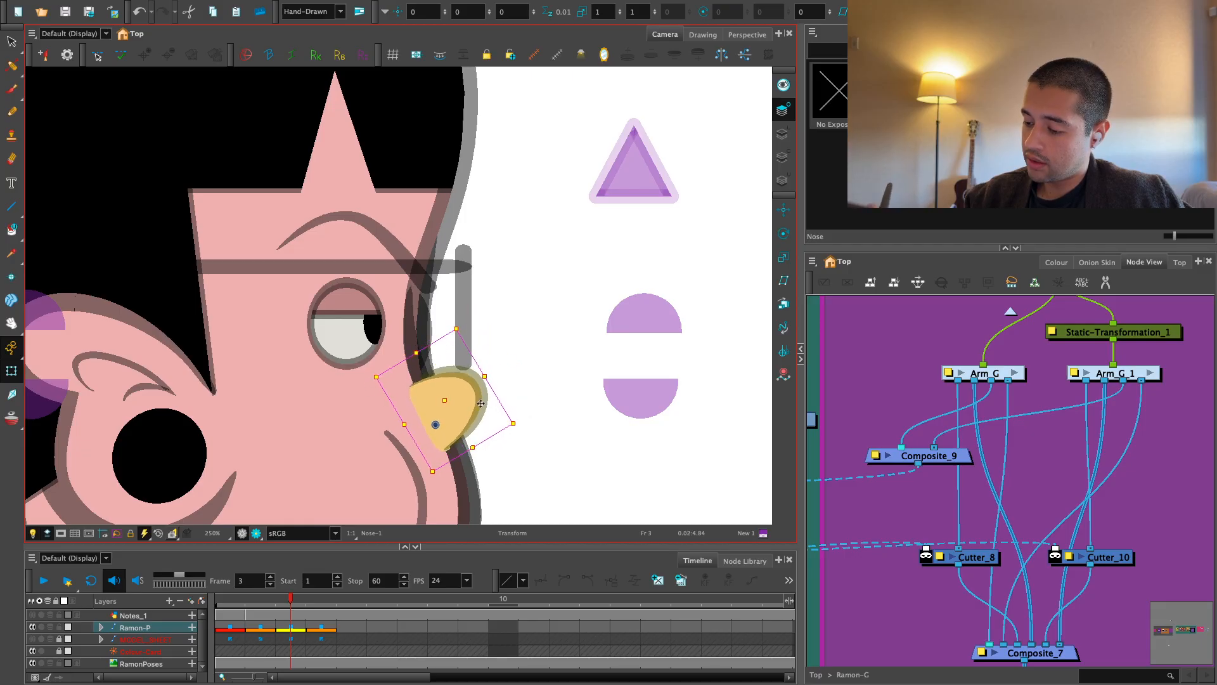
{"action": "scroll", "coordinate": [519, 431], "scroll_direction": "down", "scroll_amount": 4}
{"action": "scroll", "coordinate": [518, 430], "scroll_direction": "up", "scroll_amount": 4}
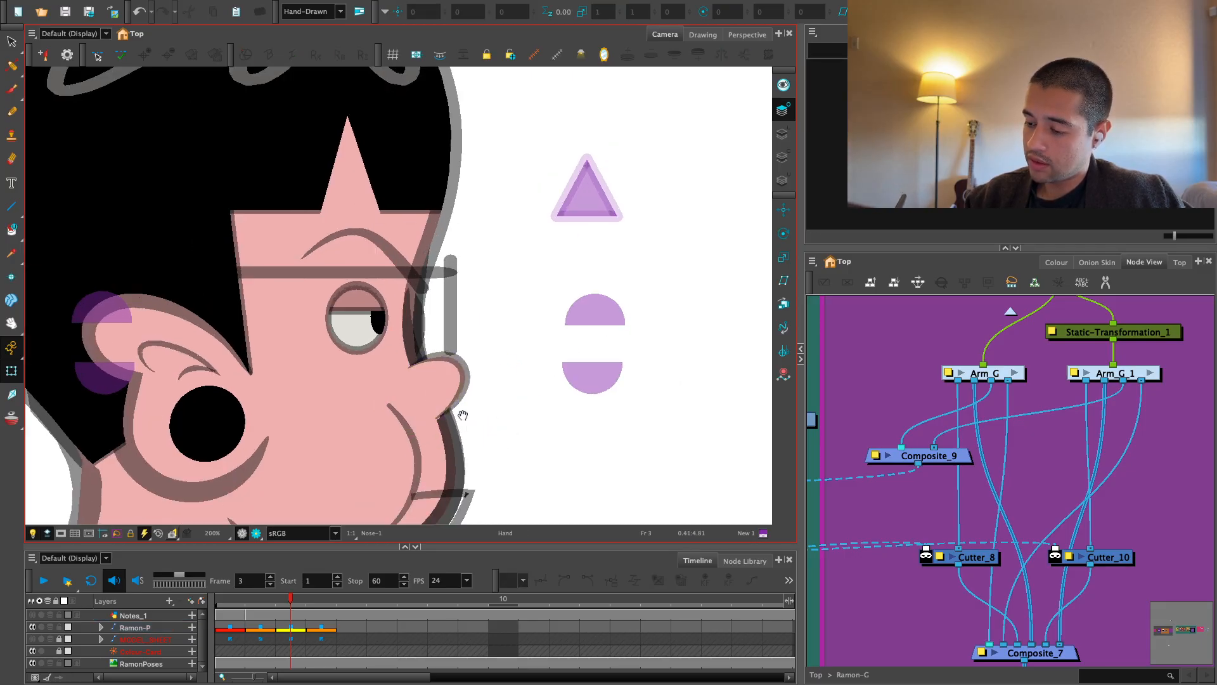
Try to reshape the side-pose nose fill by narrowing it and adjusting its inner edge along the face profile
{"action": "scroll", "coordinate": [512, 449], "scroll_direction": "up", "scroll_amount": 5}
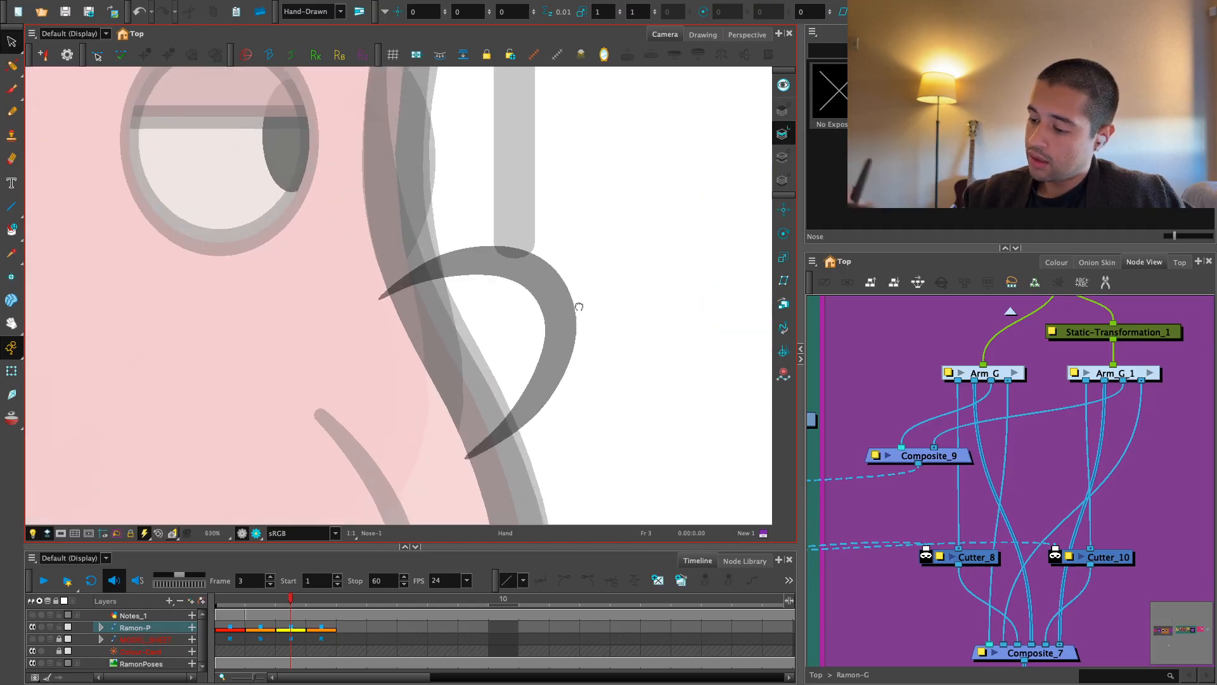
{"action": "left_click_drag", "start_coordinate": [467, 524], "coordinate": [503, 260]}
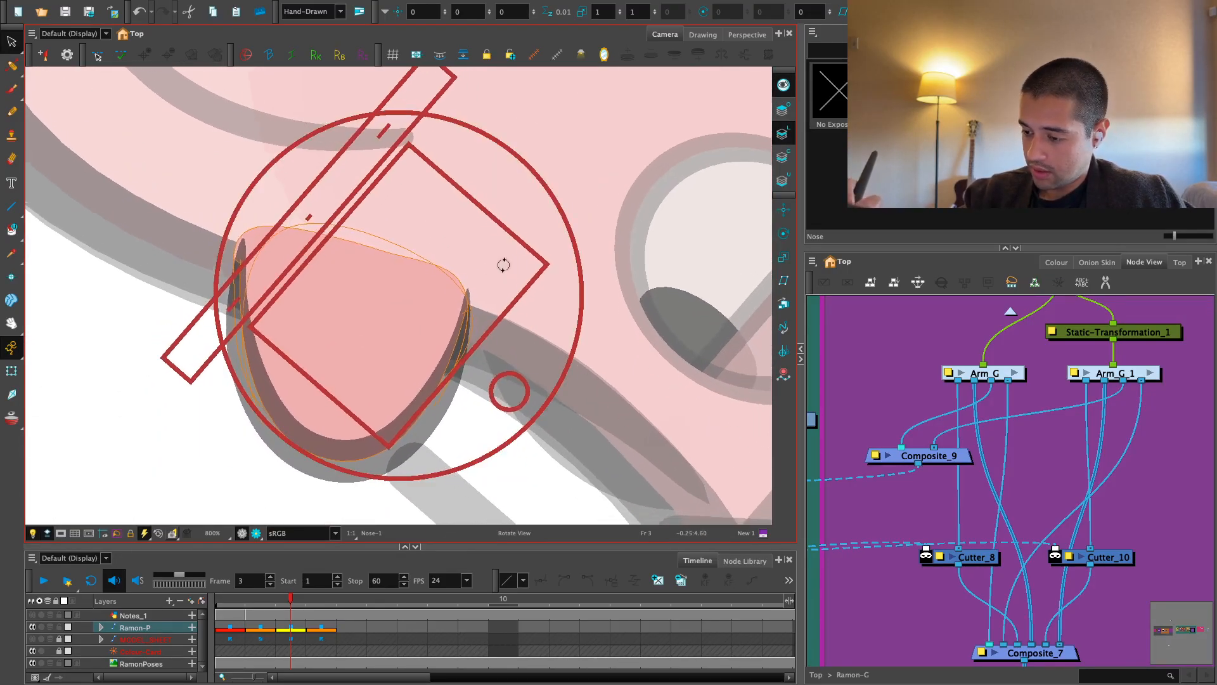
{"action": "key", "text": "shift+x"}
{"action": "left_click_drag", "start_coordinate": [374, 227], "coordinate": [377, 255]}
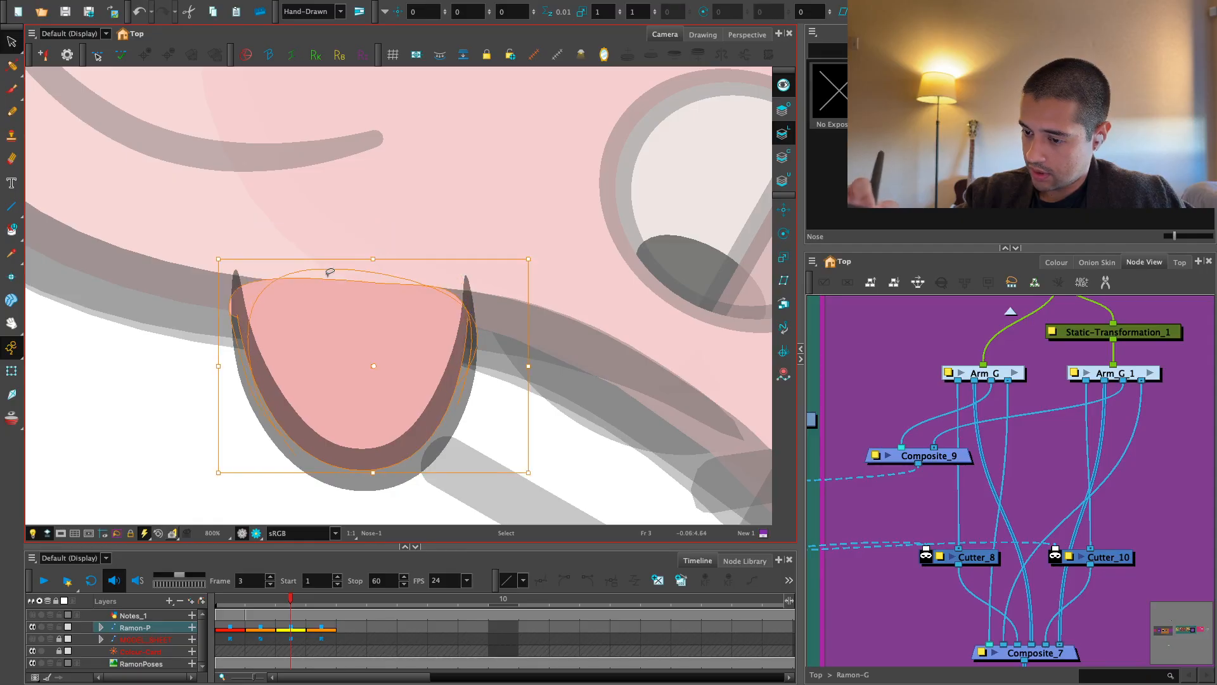
{"action": "left_click_drag", "start_coordinate": [218, 344], "coordinate": [225, 345]}
{"action": "left_click_drag", "start_coordinate": [528, 365], "coordinate": [521, 364]}
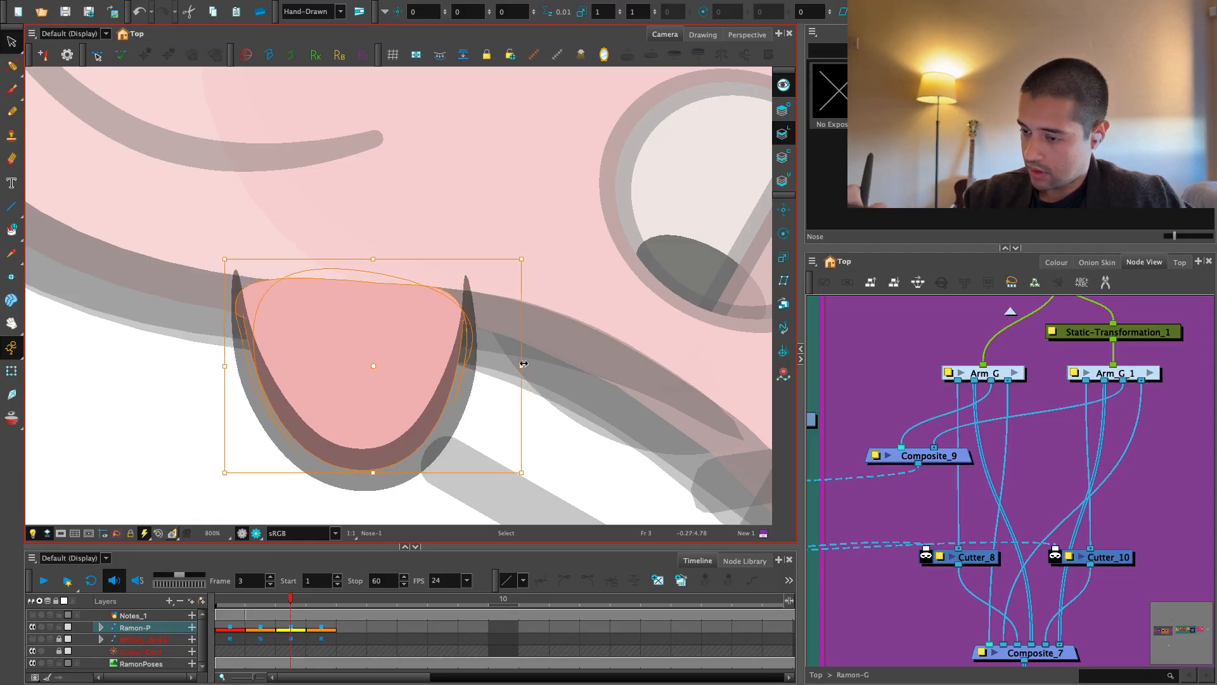
{"action": "left_click", "coordinate": [410, 220]}
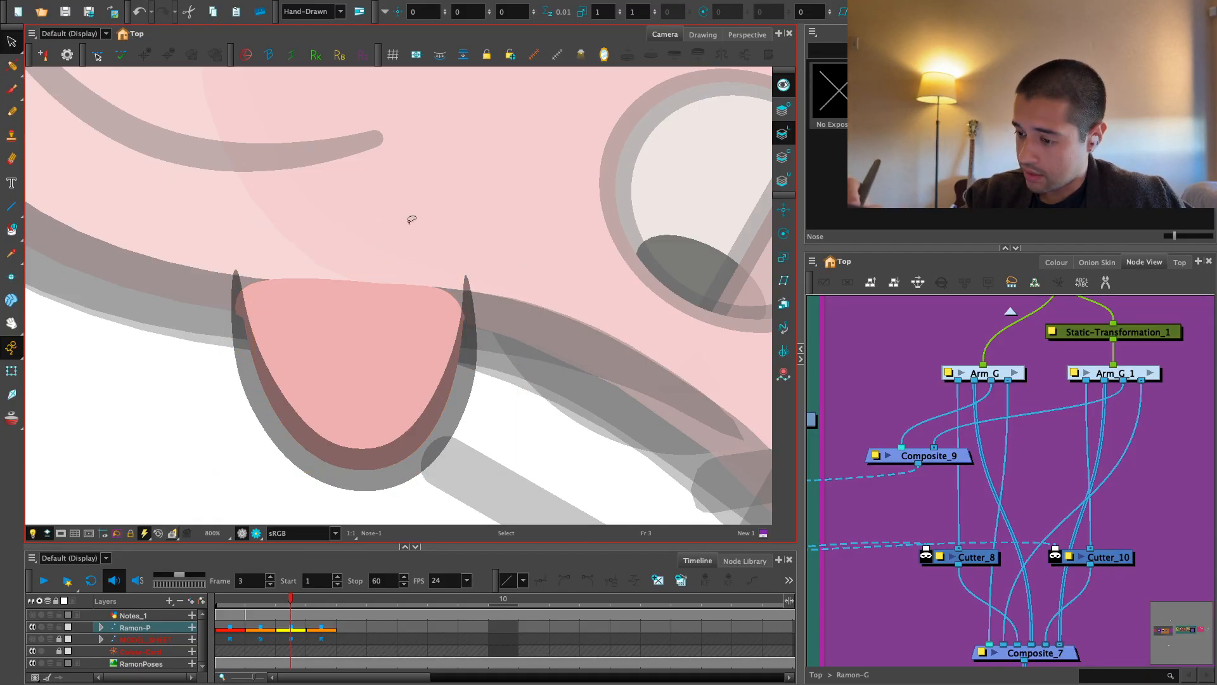
{"action": "left_click_drag", "start_coordinate": [369, 255], "coordinate": [363, 307]}
{"action": "left_click", "coordinate": [373, 233]}
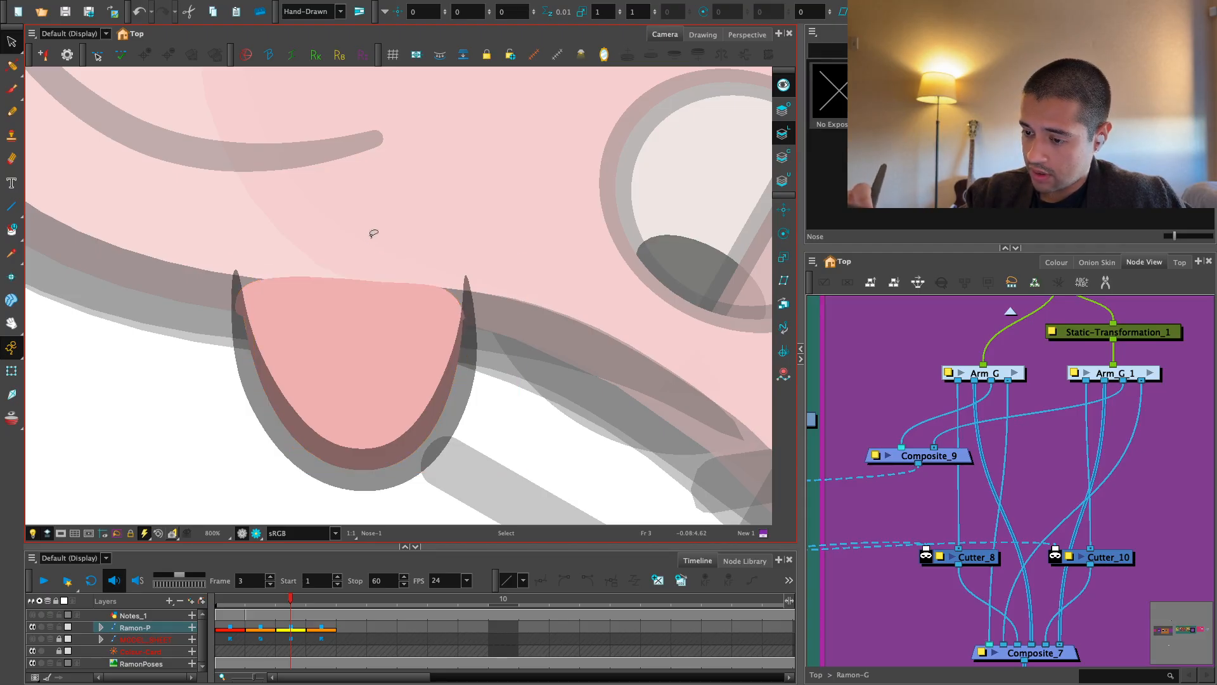
Check the reshaped nose against the face profile and undo the last three edits
{"action": "left_click", "coordinate": [12, 372]}
{"action": "scroll", "coordinate": [336, 402], "scroll_direction": "down", "scroll_amount": 5}
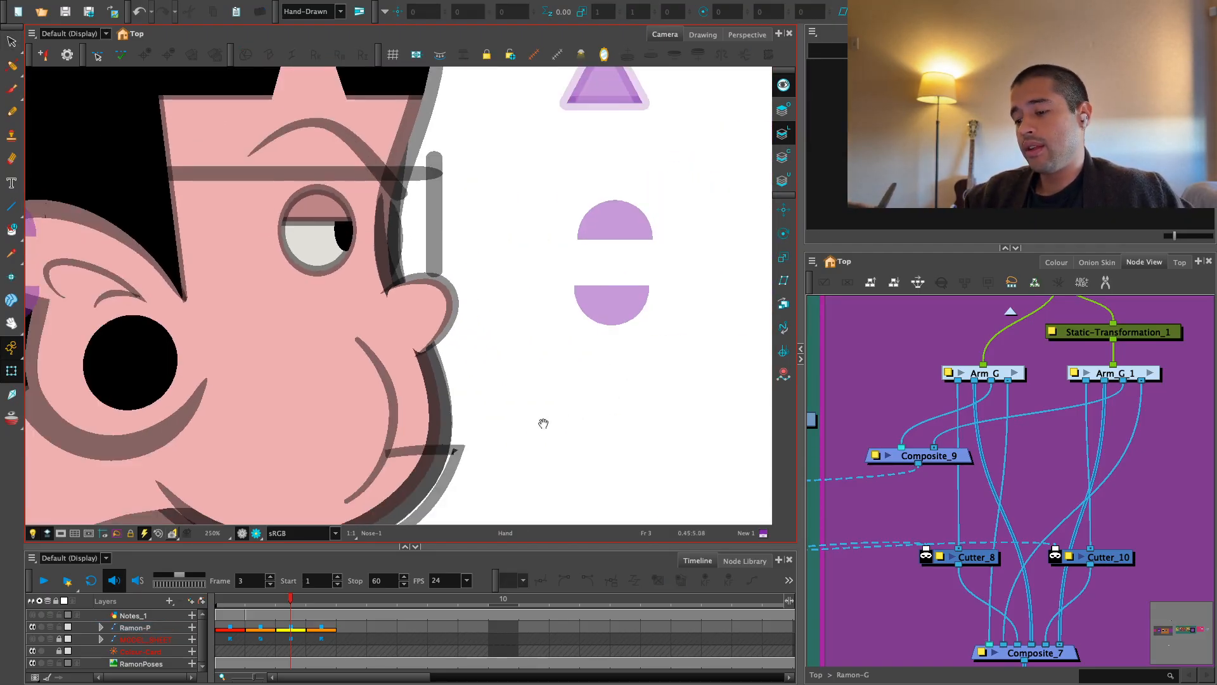
{"action": "scroll", "coordinate": [509, 440], "scroll_direction": "up", "scroll_amount": 1}
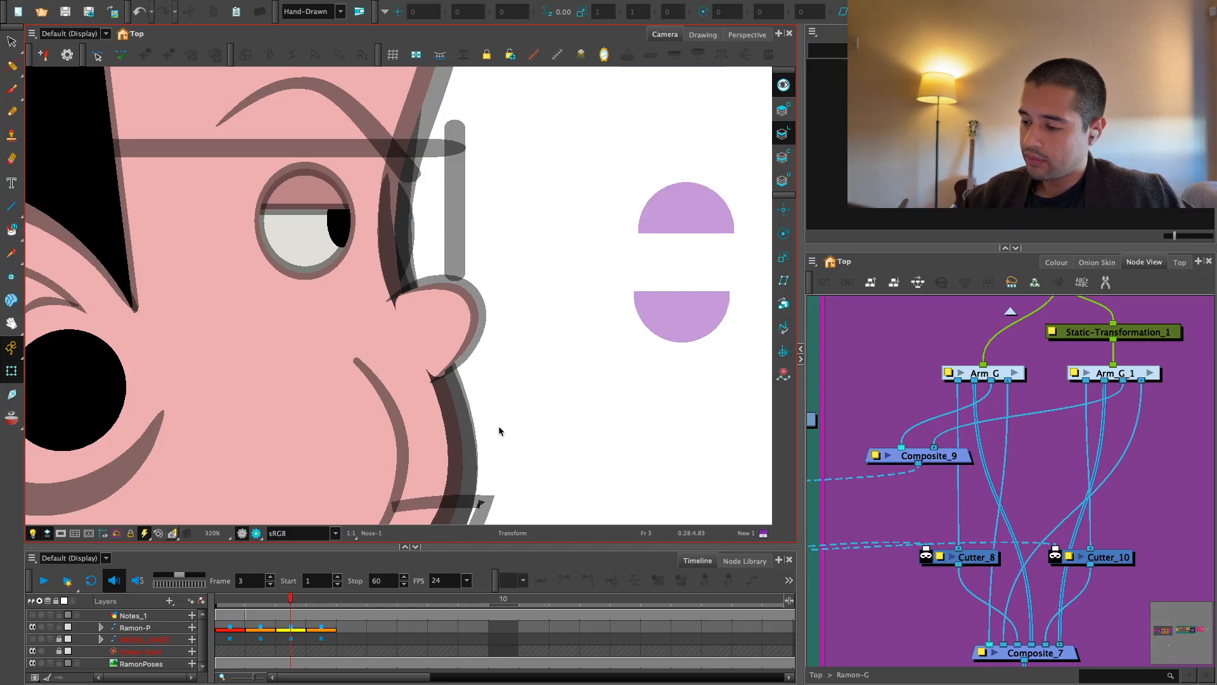
{"action": "key", "text": "ctrl+z"}
{"action": "key", "text": "ctrl+z"}
{"action": "key", "text": "ctrl+z"}
Select the side-pose nose and locate its drawing node in the Nose/Mouth group of the node network
{"action": "scroll", "coordinate": [490, 462], "scroll_direction": "down", "scroll_amount": 3}
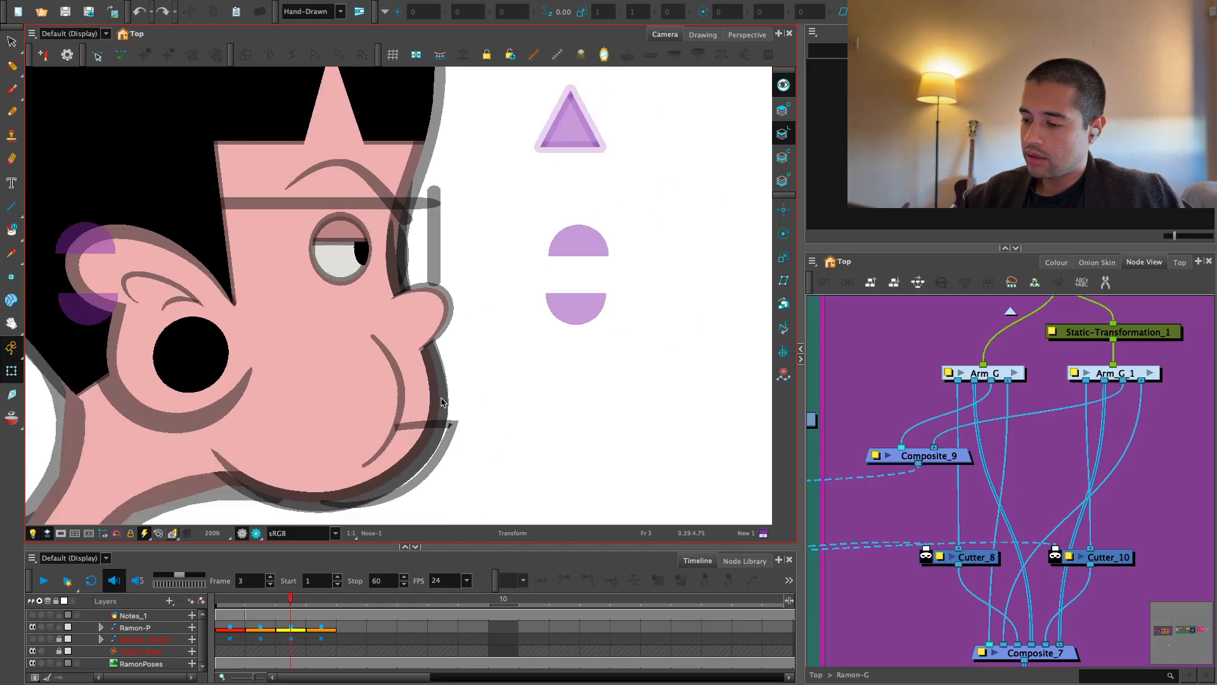
{"action": "left_click", "coordinate": [425, 317]}
{"action": "key", "text": "o"}
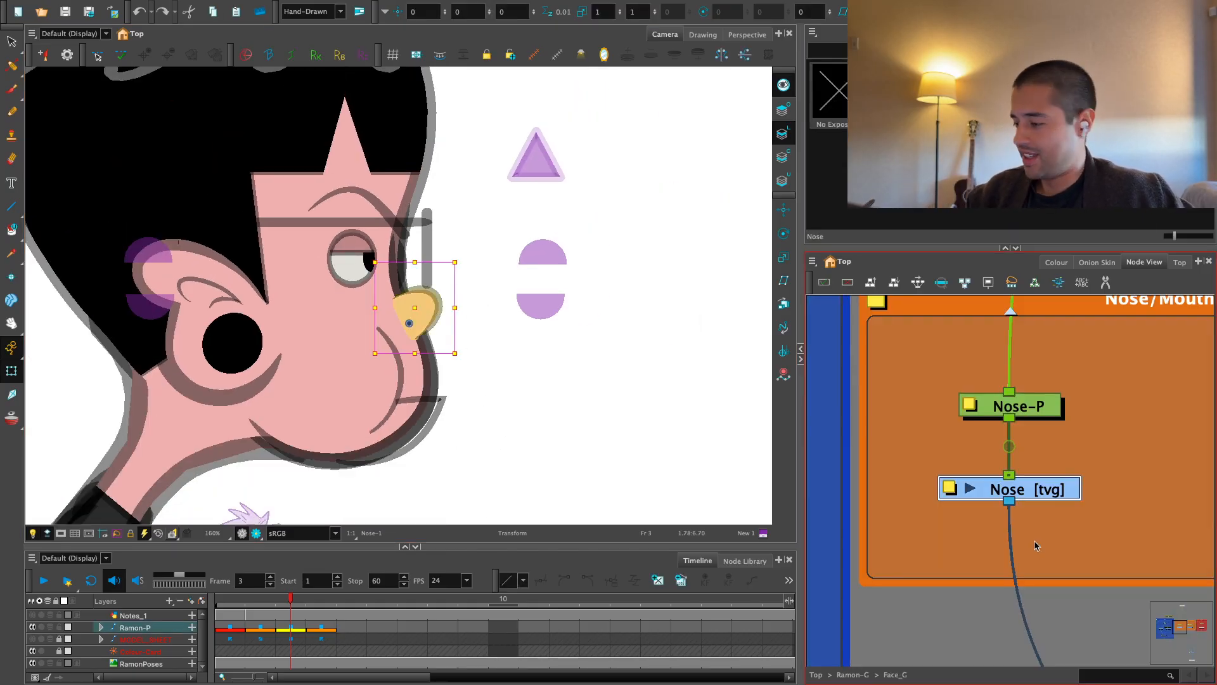
{"action": "left_click_drag", "start_coordinate": [1035, 543], "coordinate": [970, 582]}
{"action": "scroll", "coordinate": [970, 582], "scroll_direction": "down", "scroll_amount": 3}
{"action": "left_click_drag", "start_coordinate": [1025, 506], "coordinate": [956, 483]}
{"action": "scroll", "coordinate": [956, 483], "scroll_direction": "down", "scroll_amount": 2}
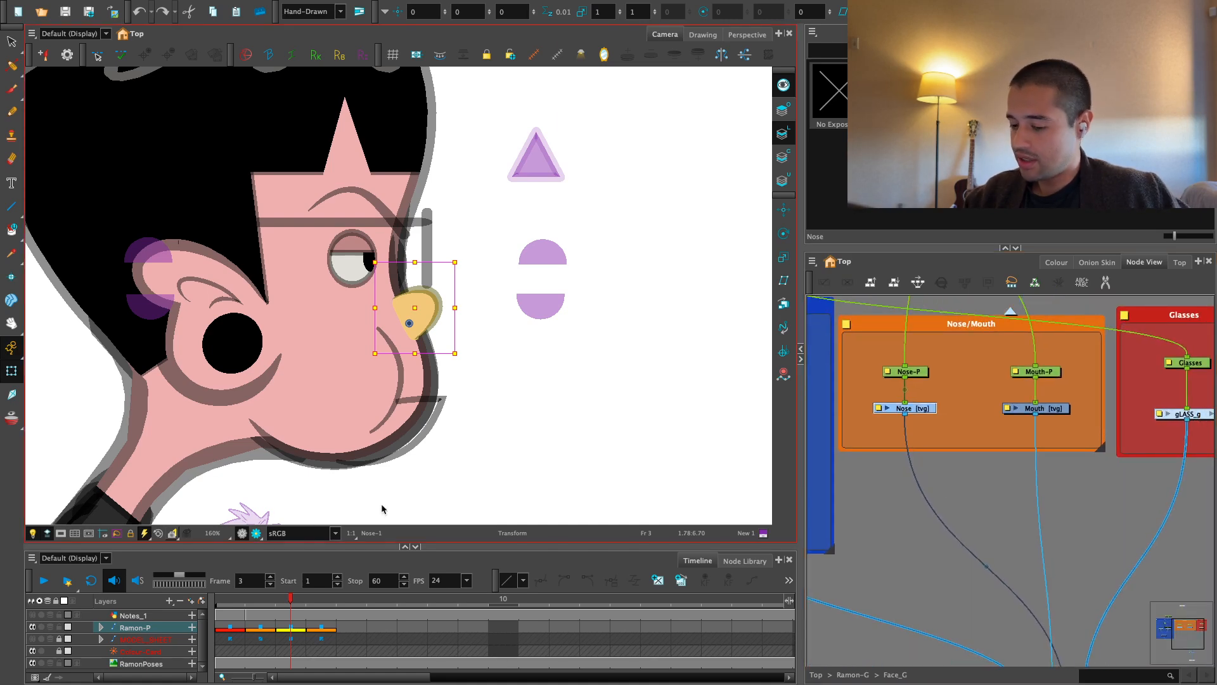
Compare the nose on frames 1 and 2 with the side pose at frame 3
{"action": "left_click", "coordinate": [241, 612]}
{"action": "left_click", "coordinate": [252, 608]}
{"action": "scroll", "coordinate": [381, 473], "scroll_direction": "down", "scroll_amount": 2}
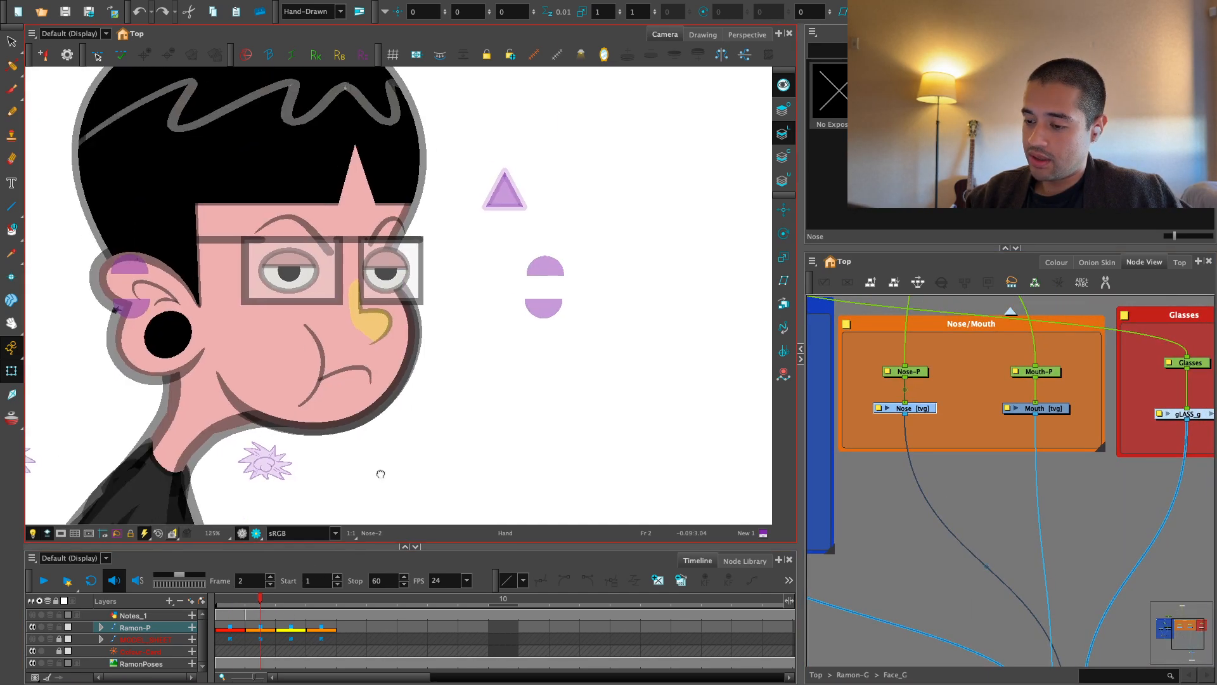
{"action": "left_click_drag", "start_coordinate": [380, 473], "coordinate": [416, 490]}
{"action": "left_click", "coordinate": [288, 603]}
{"action": "scroll", "coordinate": [850, 465], "scroll_direction": "up", "scroll_amount": 2}
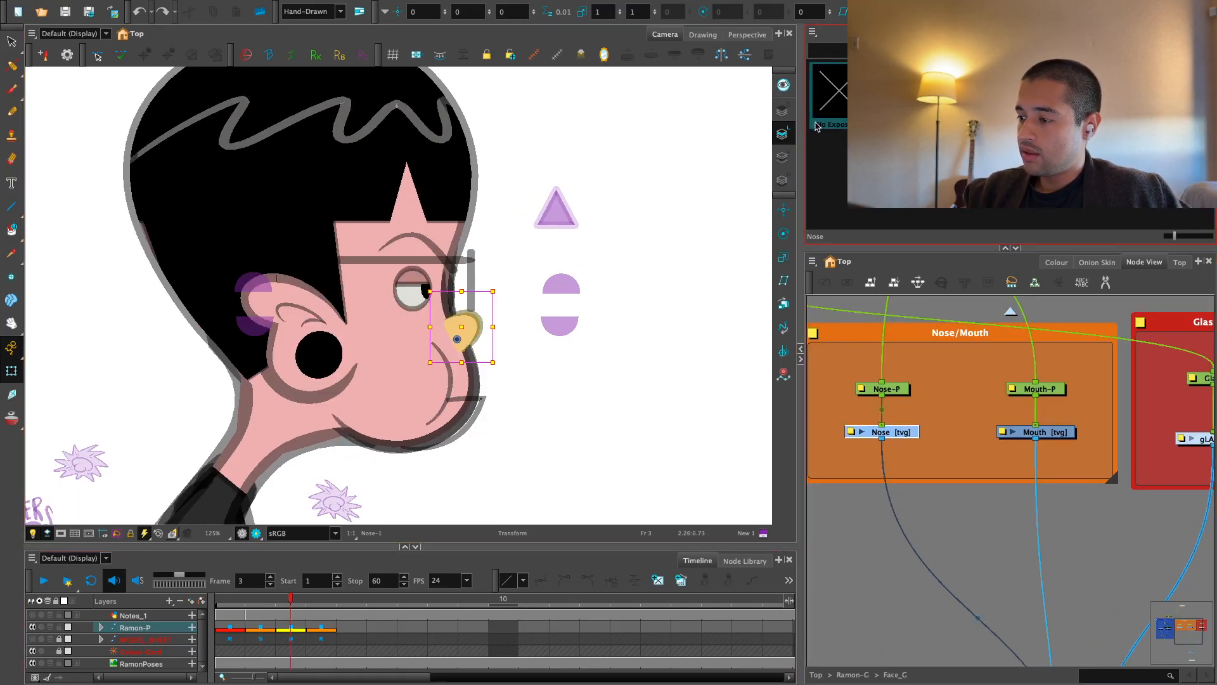
Cut the front nose artwork at frame 1 and paste it into the Overlay Art layer
{"action": "left_click", "coordinate": [230, 601]}
{"action": "key", "text": "alt+s"}
{"action": "key", "text": "2"}
{"action": "key", "text": "2"}
{"action": "left_click_drag", "start_coordinate": [335, 458], "coordinate": [524, 473]}
{"action": "left_click", "coordinate": [783, 86]}
{"action": "key", "text": "ctrl+a"}
{"action": "key", "text": "Delete"}
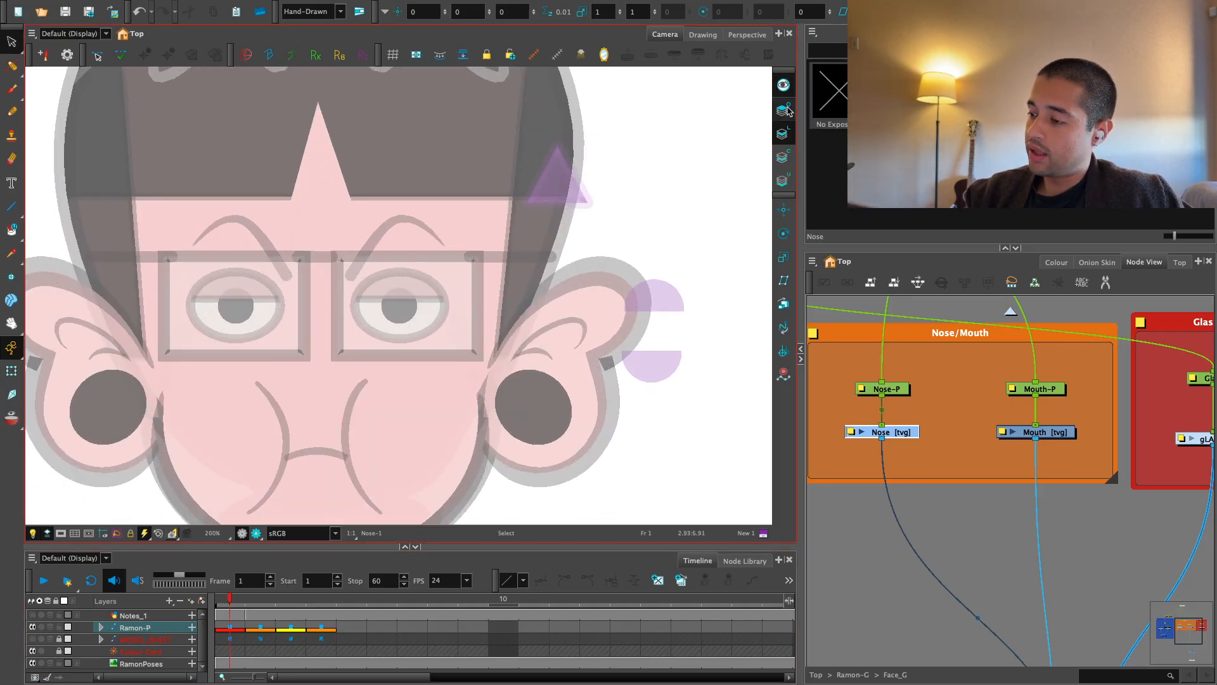
{"action": "key", "text": "ctrl+v"}
Move the three-quarter nose artwork at frame 2 into the Overlay Art layer and check its separate art layers
{"action": "key", "text": "period"}
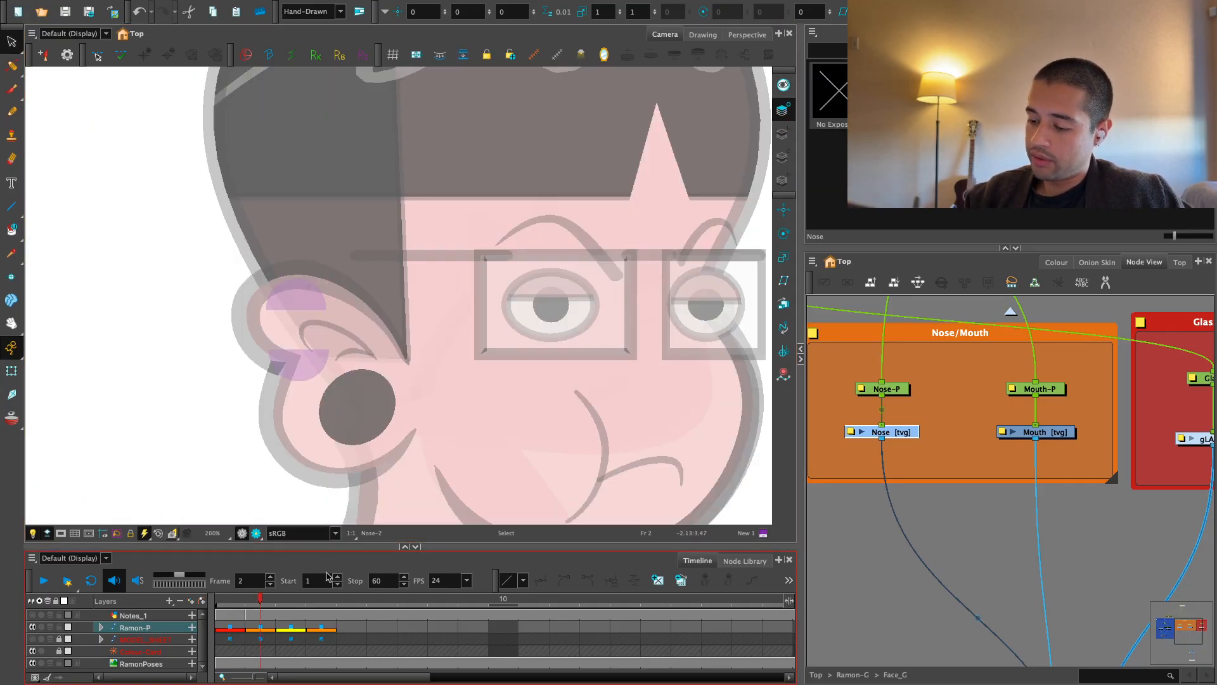
{"action": "left_click_drag", "start_coordinate": [609, 356], "coordinate": [550, 338]}
{"action": "left_click", "coordinate": [782, 135]}
{"action": "left_click_drag", "start_coordinate": [757, 209], "coordinate": [624, 222]}
{"action": "key", "text": "ctrl+a"}
{"action": "key", "text": "Delete"}
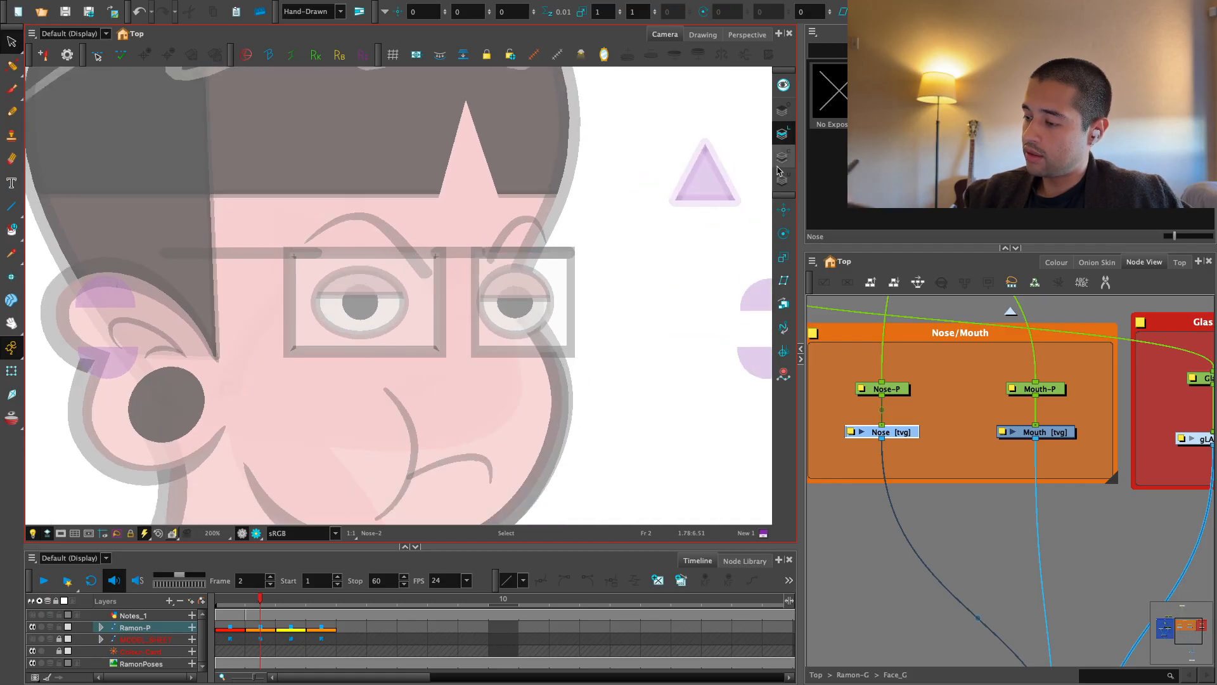
{"action": "key", "text": "ctrl+v"}
{"action": "left_click", "coordinate": [783, 136]}
{"action": "scroll", "coordinate": [617, 386], "scroll_direction": "up", "scroll_amount": 1}
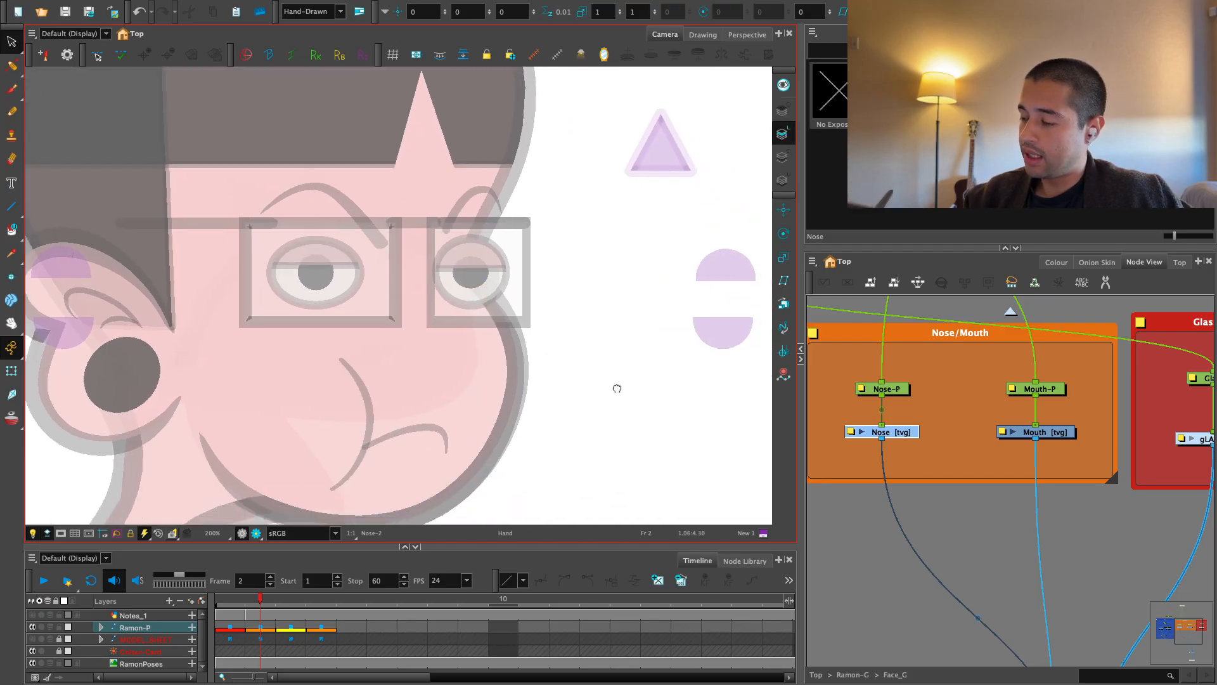
{"action": "left_click", "coordinate": [787, 111]}
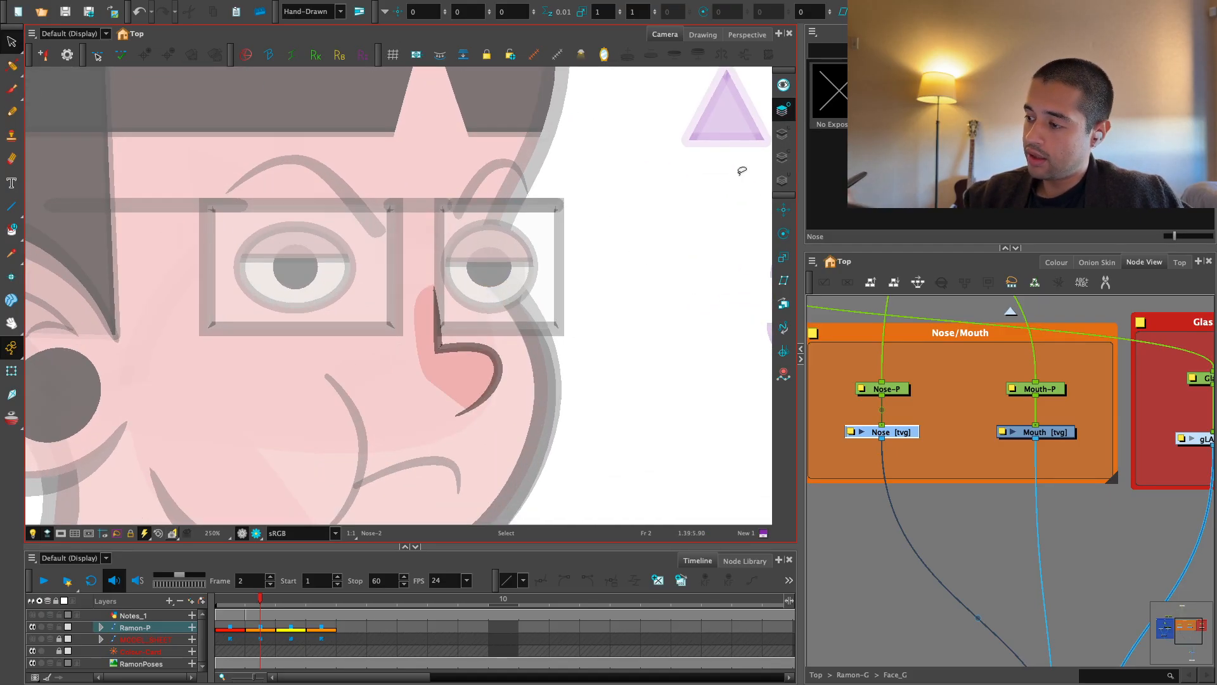
{"action": "left_click", "coordinate": [784, 135]}
{"action": "left_click", "coordinate": [783, 158]}
{"action": "left_click", "coordinate": [784, 138]}
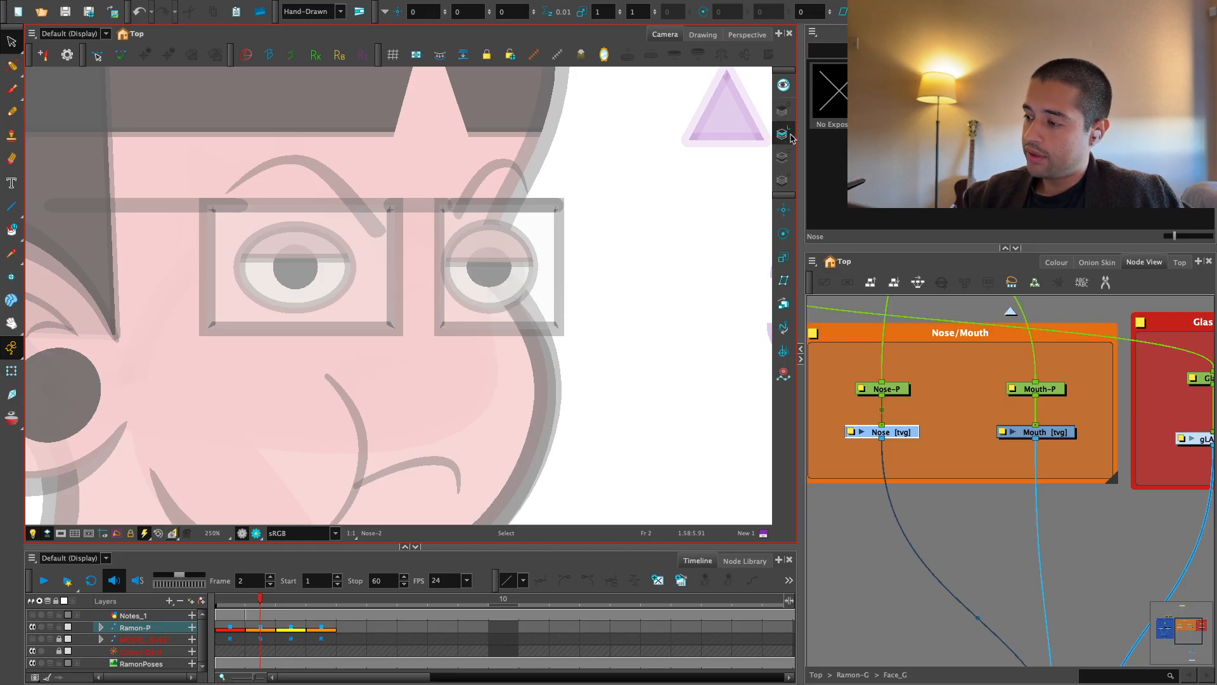
{"action": "left_click", "coordinate": [787, 107]}
Compare the front and side noses and give the side pose at frame 3 its own duplicate of the nose drawing
{"action": "key", "text": "period"}
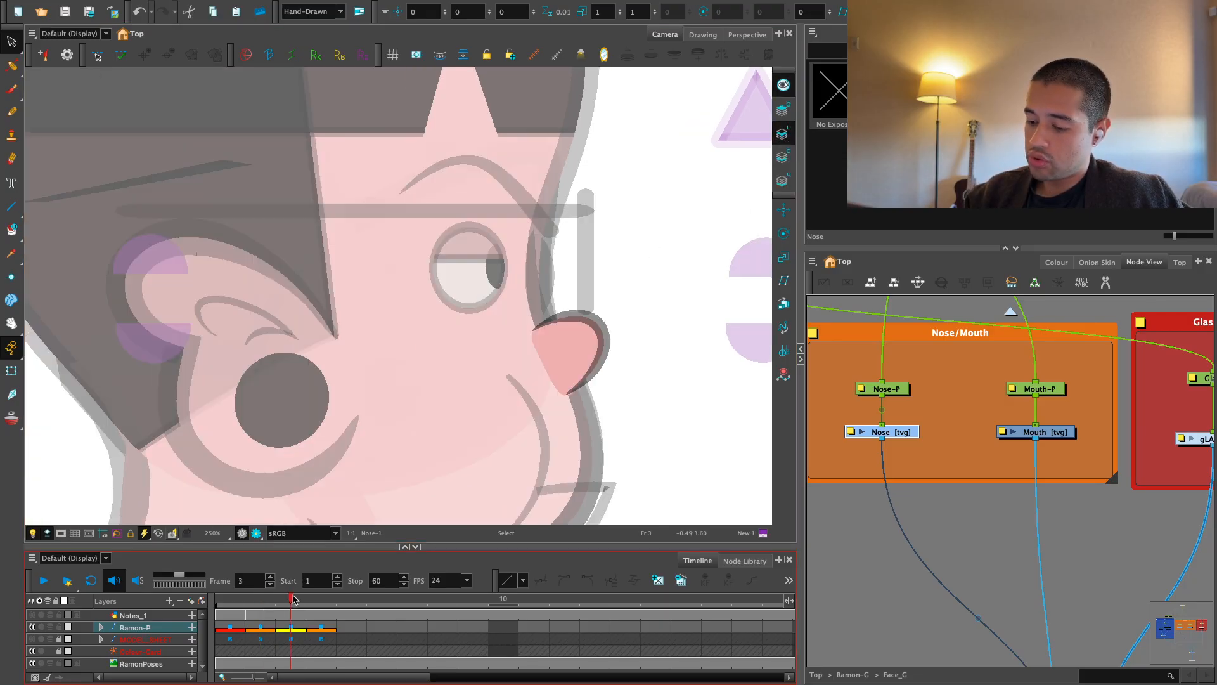
{"action": "left_click_drag", "start_coordinate": [649, 373], "coordinate": [602, 371]}
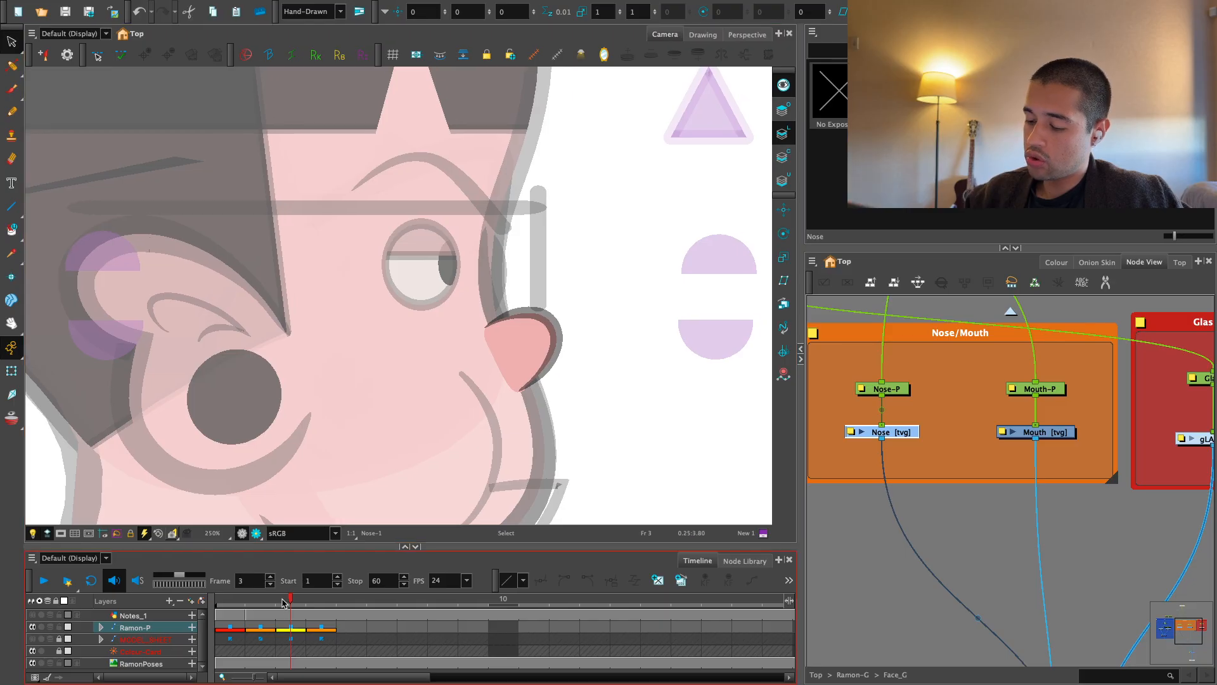
{"action": "left_click", "coordinate": [231, 600]}
{"action": "key", "text": "1"}
{"action": "left_click_drag", "start_coordinate": [473, 435], "coordinate": [462, 520]}
{"action": "left_click", "coordinate": [284, 598]}
{"action": "key", "text": "2"}
{"action": "key", "text": "2"}
{"action": "key", "text": "2"}
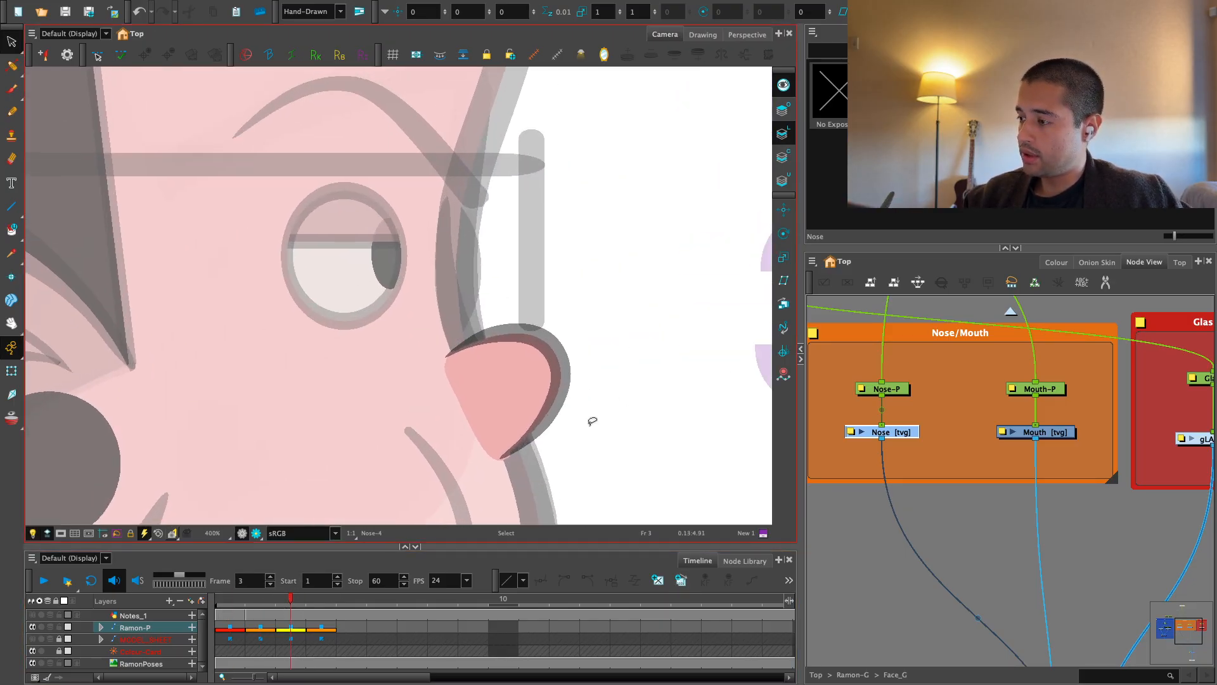
Cut the side-pose nose fill and paste it into the Colour Art layer
{"action": "key", "text": "2"}
{"action": "key", "text": "ctrl+a"}
{"action": "key", "text": "Delete"}
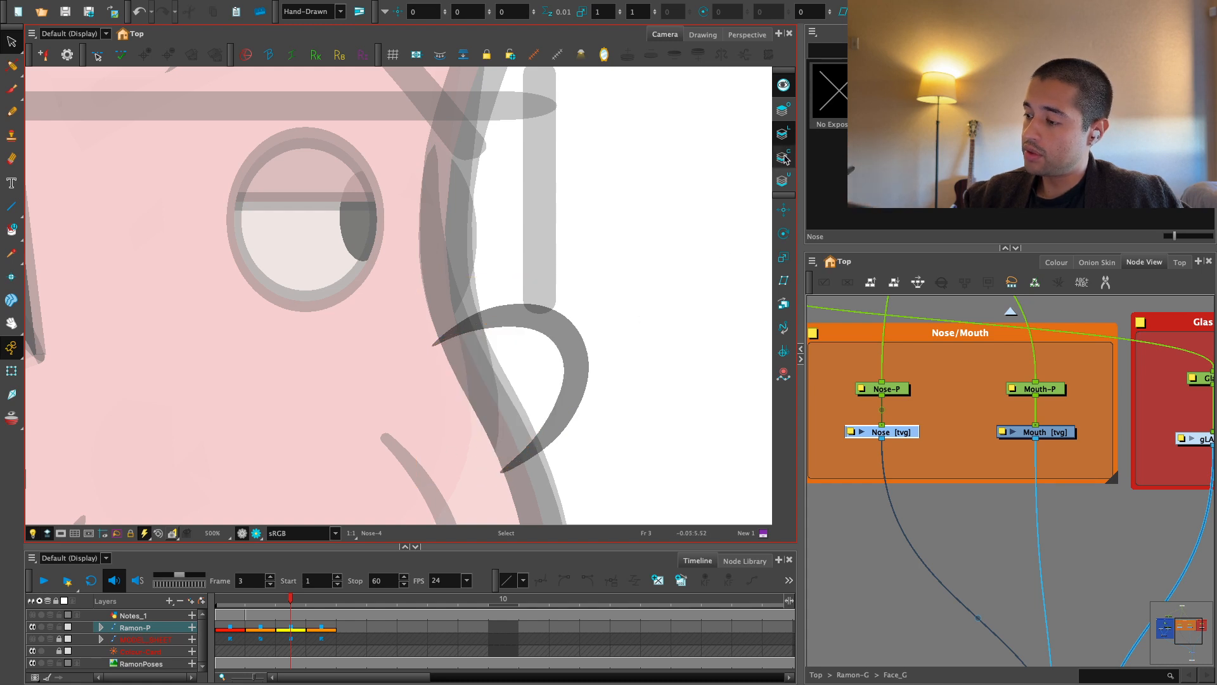
{"action": "left_click", "coordinate": [785, 157]}
{"action": "left_click", "coordinate": [784, 87]}
{"action": "key", "text": "ctrl+v"}
{"action": "left_click", "coordinate": [686, 295]}
{"action": "key", "text": "2"}
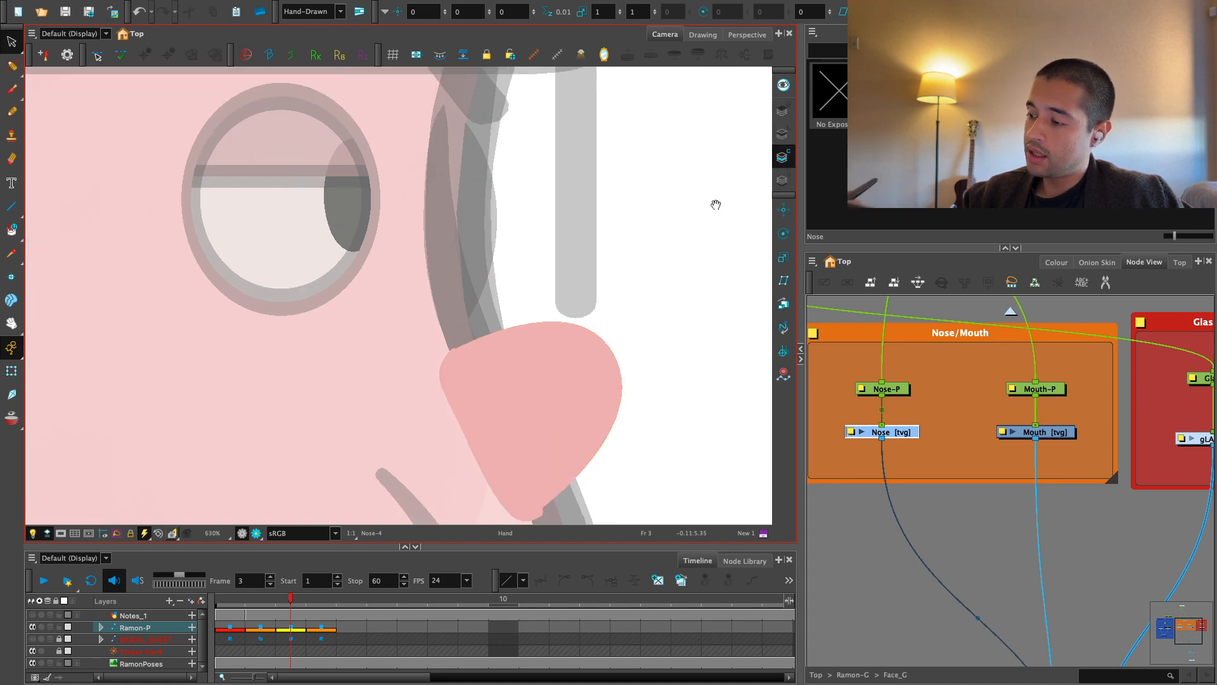
{"action": "left_click", "coordinate": [783, 133]}
{"action": "left_click_drag", "start_coordinate": [669, 247], "coordinate": [630, 228]}
Cut the side-pose nose outline from the Overlay Art layer and paste it into the Line Art layer
{"action": "left_click", "coordinate": [11, 370]}
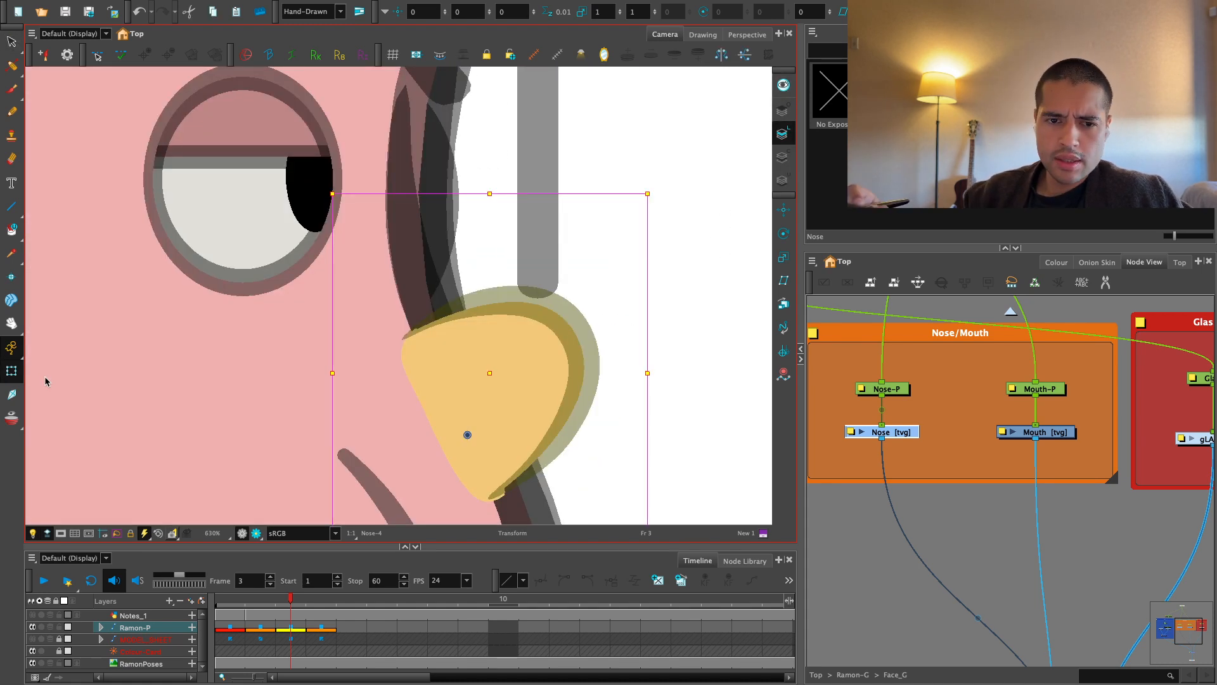
{"action": "key", "text": "2"}
{"action": "key", "text": "alt+s"}
{"action": "key", "text": "2"}
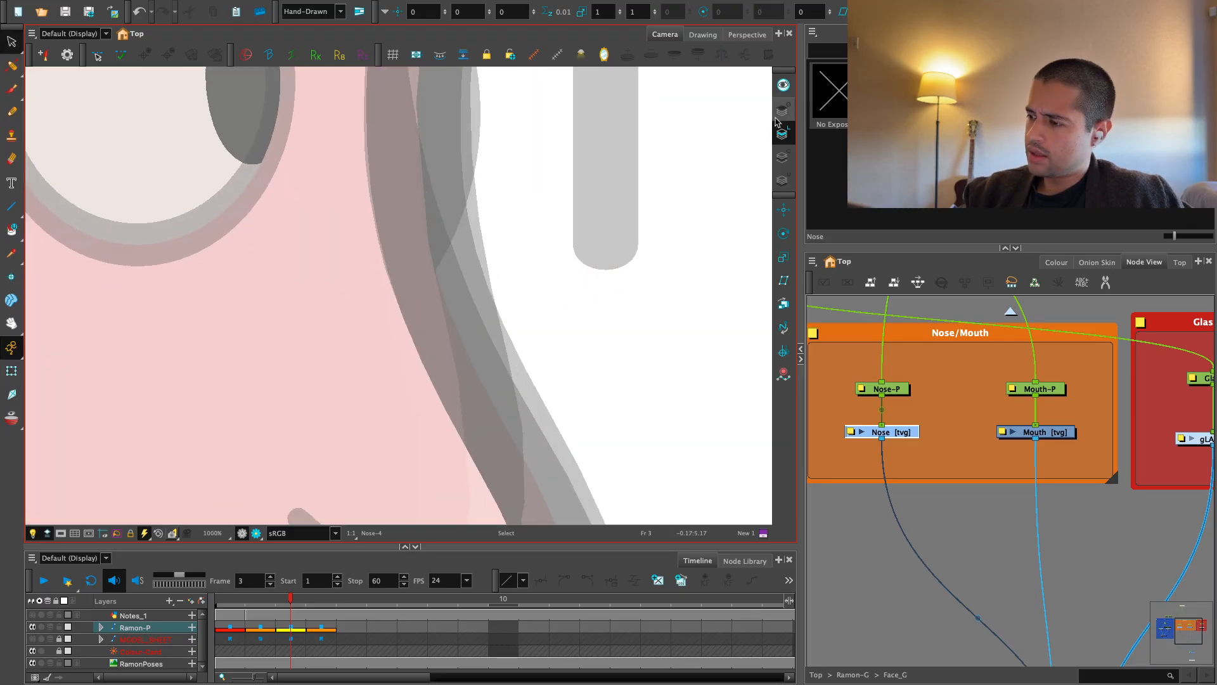
{"action": "left_click", "coordinate": [785, 157]}
{"action": "left_click", "coordinate": [783, 134]}
{"action": "left_click", "coordinate": [783, 110]}
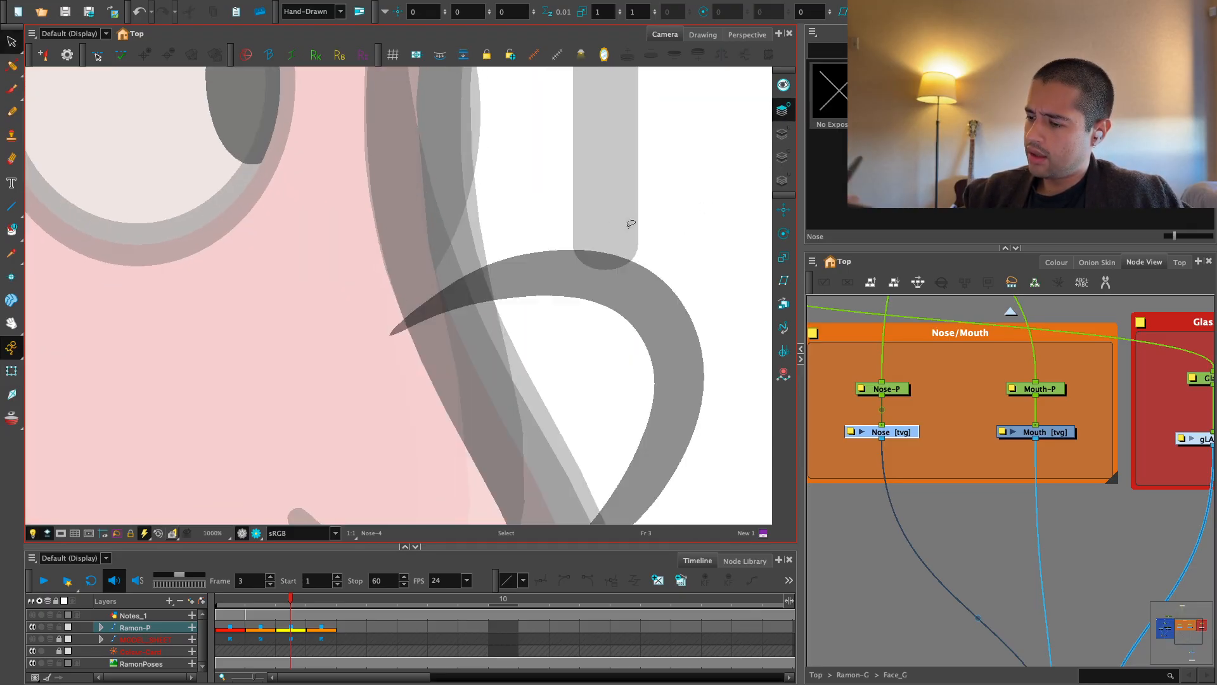
{"action": "left_click", "coordinate": [627, 269]}
{"action": "key", "text": "super+x"}
{"action": "left_click", "coordinate": [784, 134]}
{"action": "key", "text": "super+v"}
Remove the tapered upper end of the nose outline and pull its new blunt end back towards the face
{"action": "left_click_drag", "start_coordinate": [12, 65], "coordinate": [76, 60]}
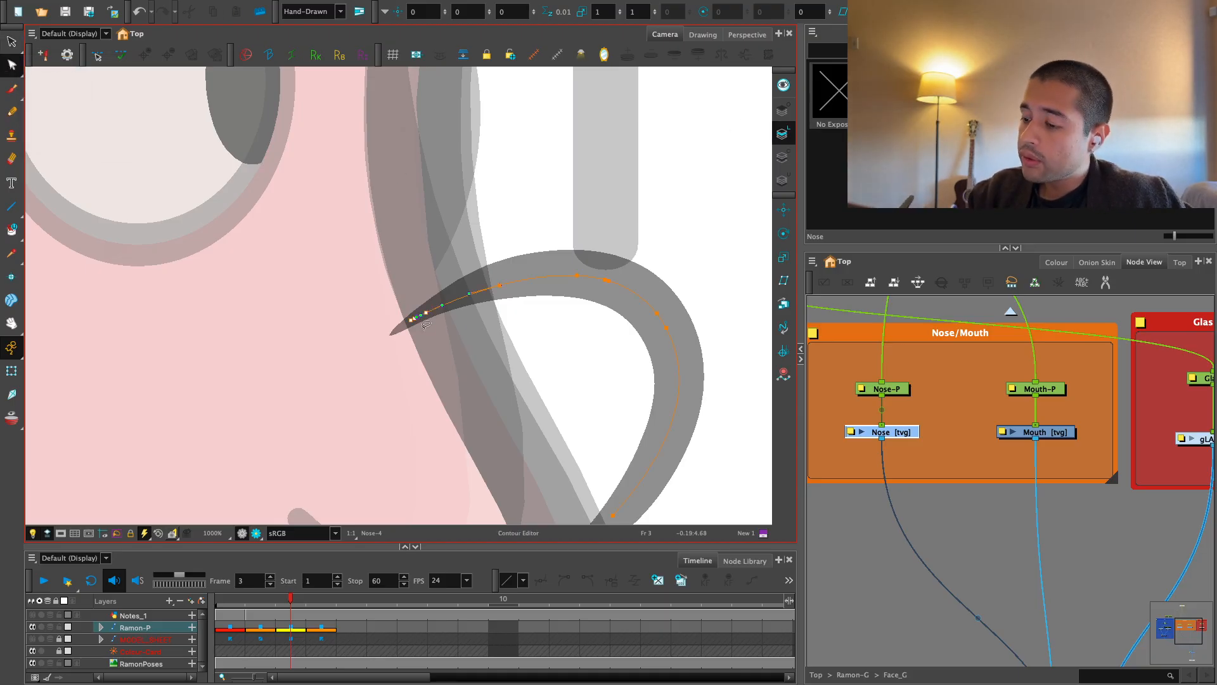
{"action": "key", "text": "Delete"}
{"action": "key", "text": "1"}
{"action": "key", "text": "space"}
{"action": "left_click_drag", "start_coordinate": [571, 406], "coordinate": [580, 394]}
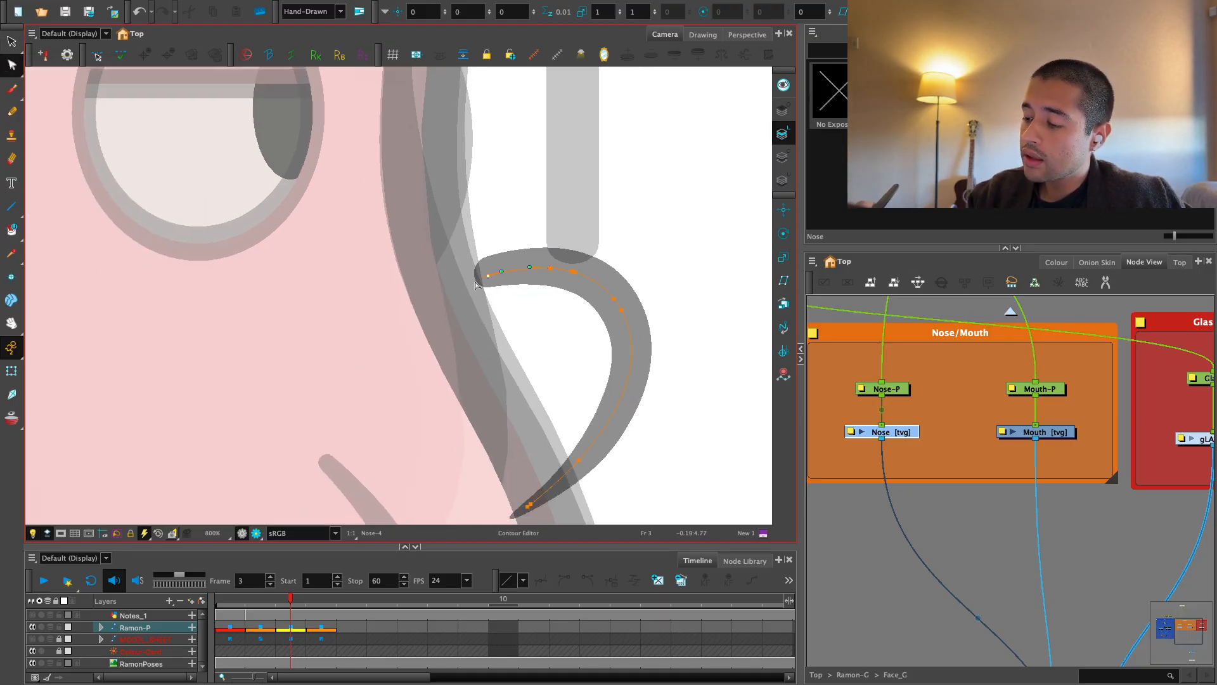
{"action": "mouse_move", "coordinate": [475, 286]}
{"action": "left_mouse_down"}
{"action": "mouse_move", "coordinate": [385, 315]}
{"action": "mouse_move", "coordinate": [430, 298]}
{"action": "left_mouse_up"}
Adjust the upper end point and curve handle of the nose outline so the line follows the top of the fill
{"action": "left_click", "coordinate": [783, 86]}
{"action": "key", "text": "2"}
{"action": "key", "text": "2"}
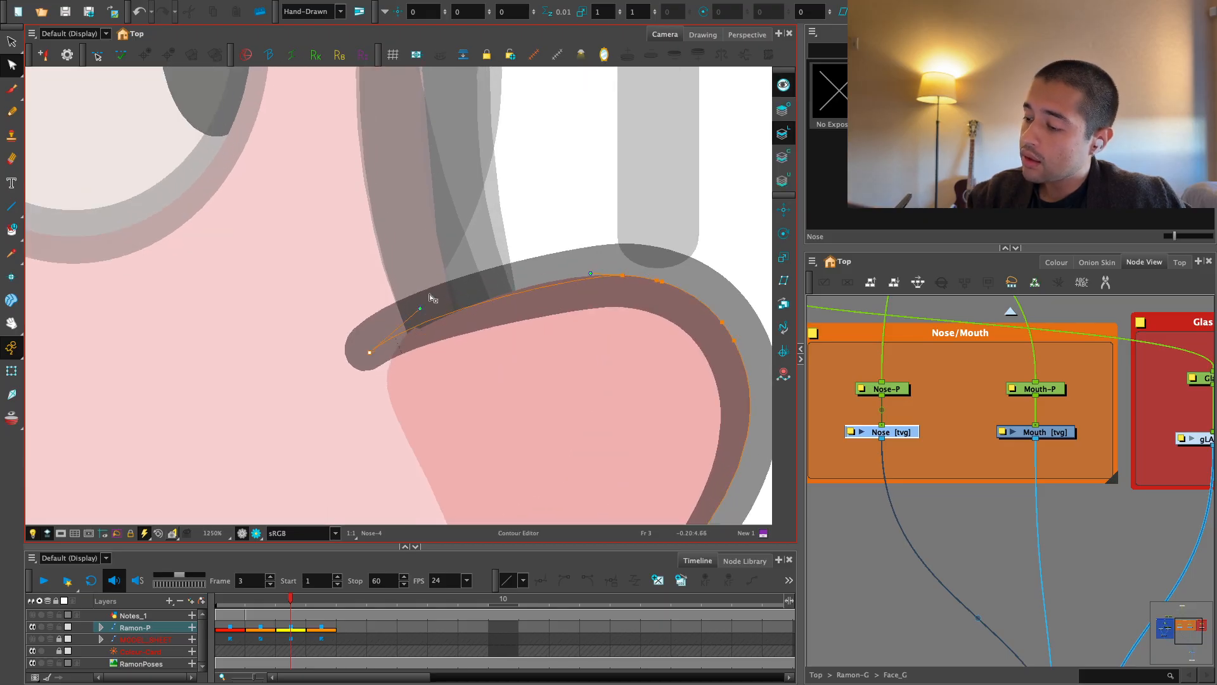
{"action": "left_click_drag", "start_coordinate": [368, 357], "coordinate": [374, 369]}
{"action": "left_click_drag", "start_coordinate": [427, 322], "coordinate": [462, 307]}
Remove the tapered lower end of the nose outline and extend its blunt end to the fill's lower corner
{"action": "key", "text": "1"}
{"action": "key", "text": "1"}
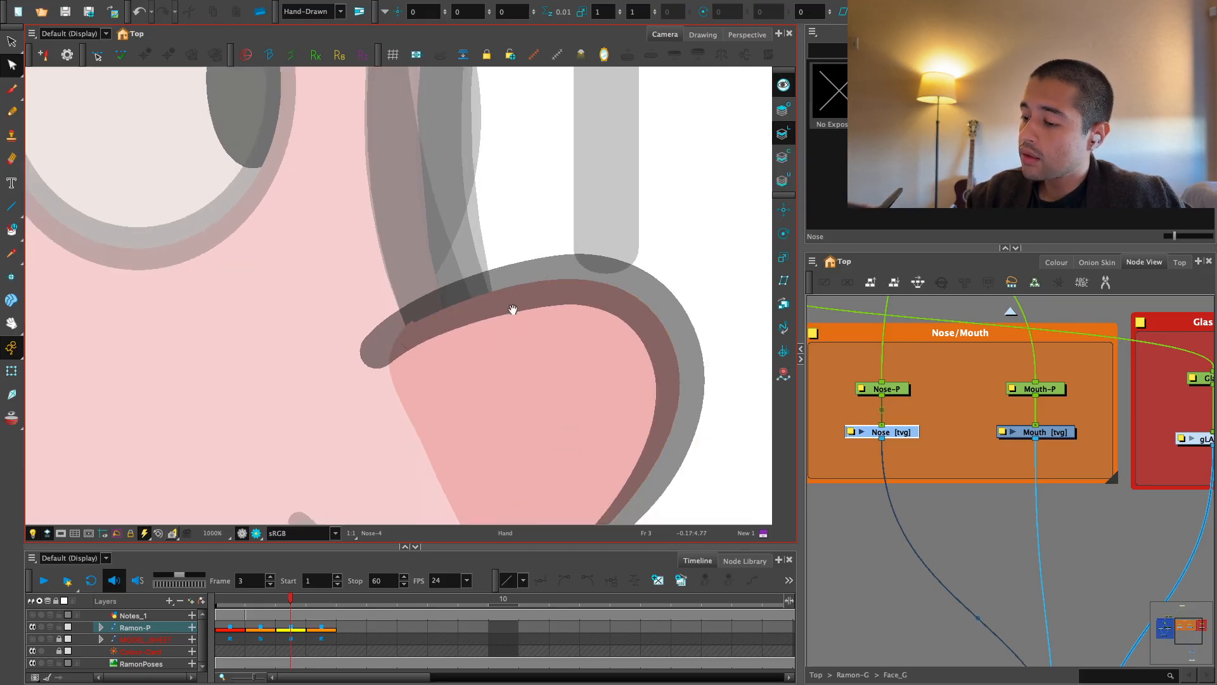
{"action": "key", "text": "space"}
{"action": "left_click_drag", "start_coordinate": [586, 293], "coordinate": [584, 257]}
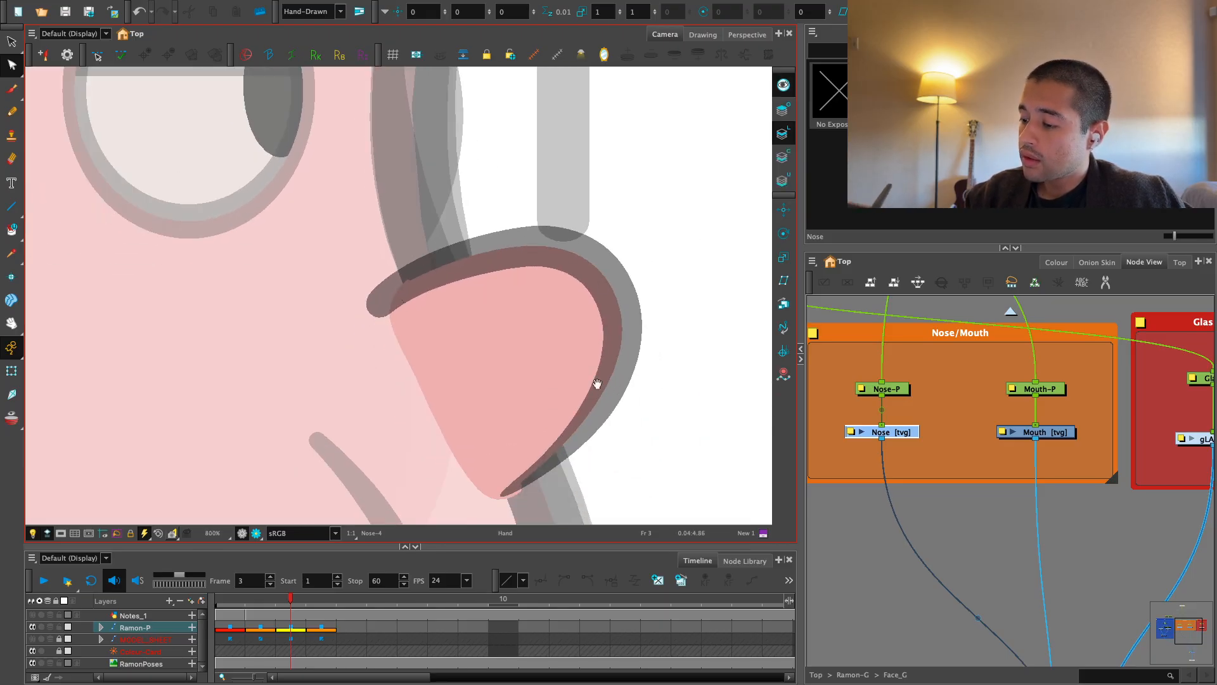
{"action": "left_click_drag", "start_coordinate": [597, 383], "coordinate": [563, 343]}
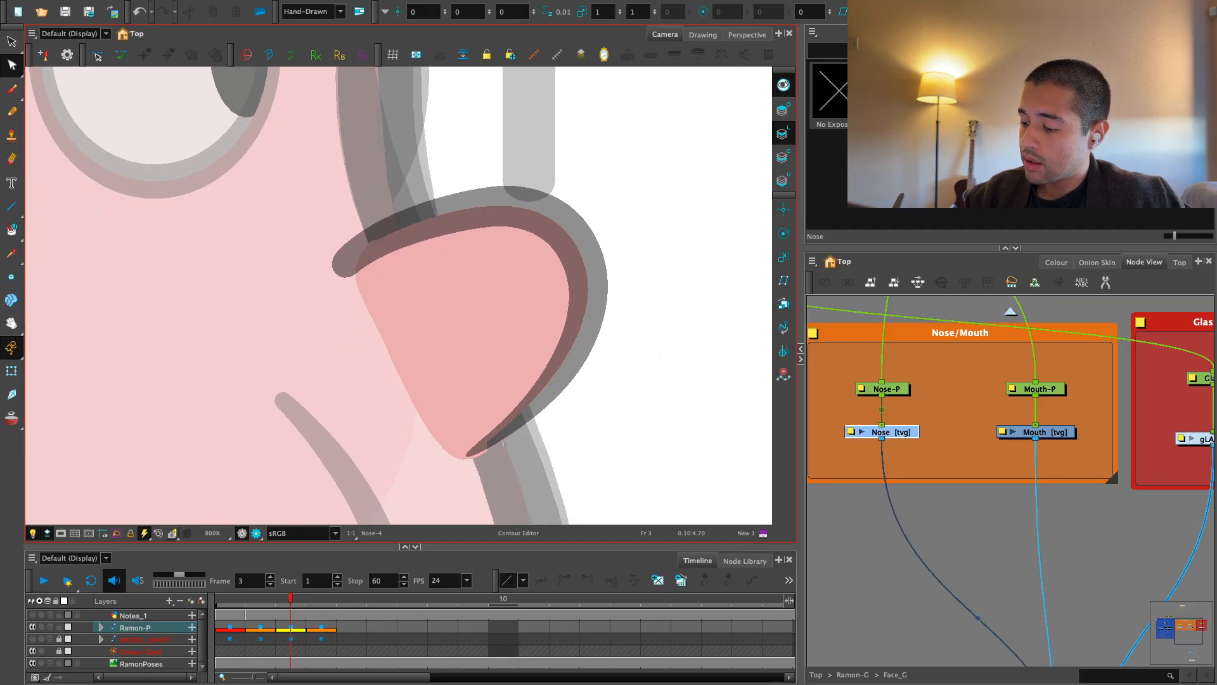
{"action": "left_click", "coordinate": [785, 88]}
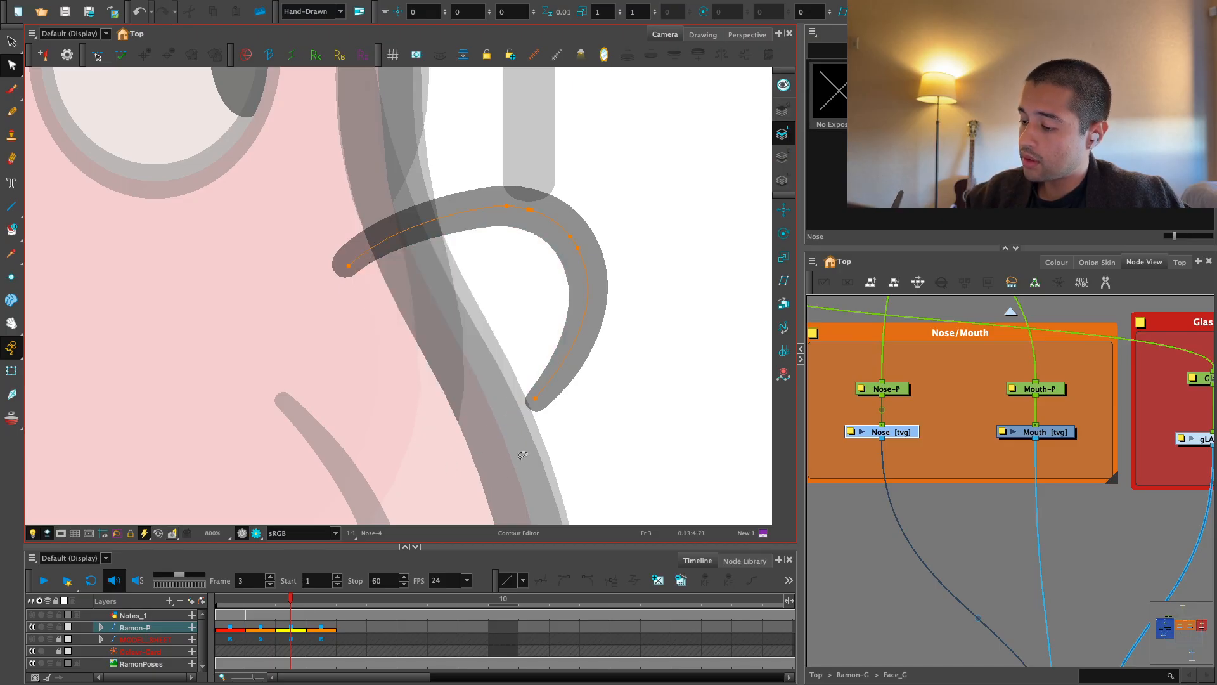
{"action": "left_click_drag", "start_coordinate": [454, 465], "coordinate": [458, 458]}
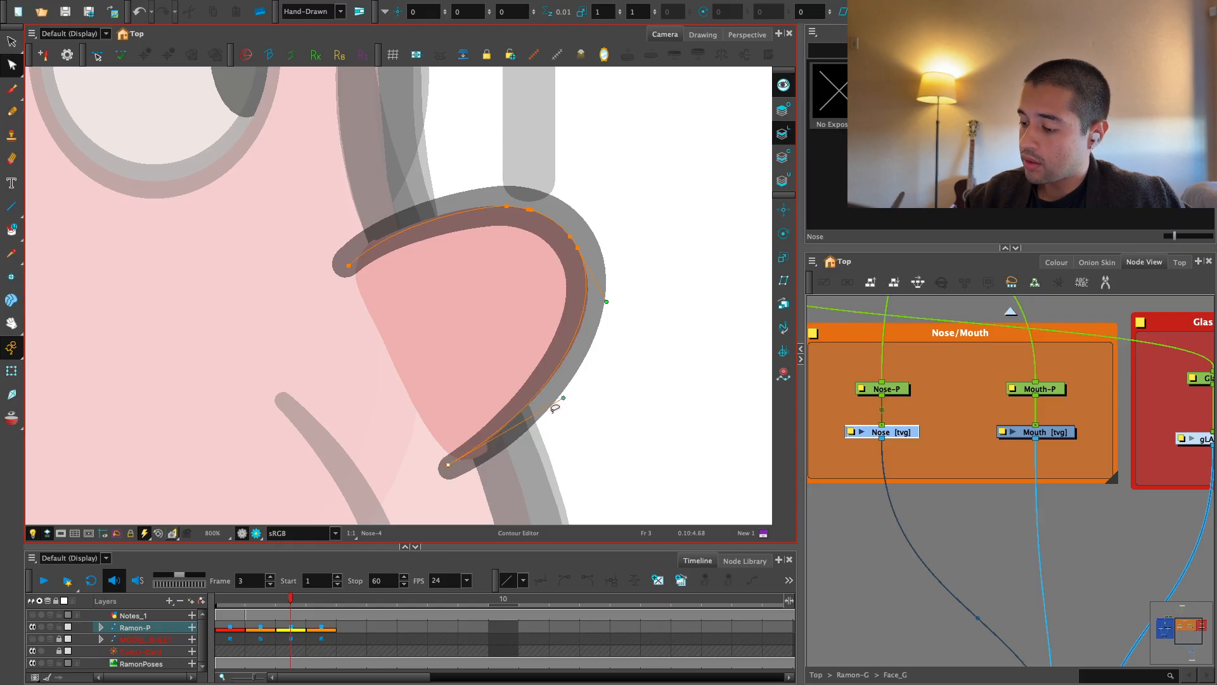
Adjust the curve handle near the nose outline's lower end so the line follows the fill, and return to the Transform tool
{"action": "left_click_drag", "start_coordinate": [566, 397], "coordinate": [595, 383]}
{"action": "key", "text": "1"}
{"action": "left_click_drag", "start_coordinate": [554, 235], "coordinate": [537, 306]}
{"action": "key", "text": "2"}
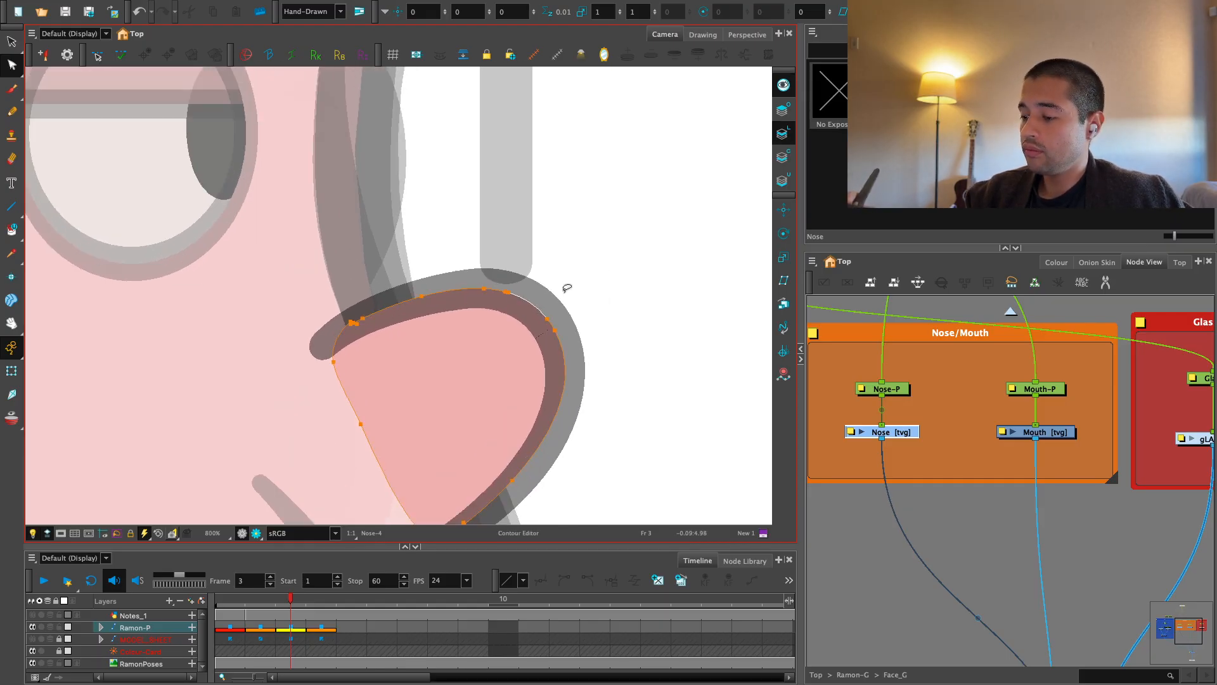
{"action": "key", "text": "1"}
{"action": "key", "text": "1"}
{"action": "key", "text": "1"}
{"action": "key", "text": "1"}
{"action": "left_click", "coordinate": [11, 371]}
{"action": "key", "text": "1"}
{"action": "key", "text": "1"}
{"action": "key", "text": "1"}
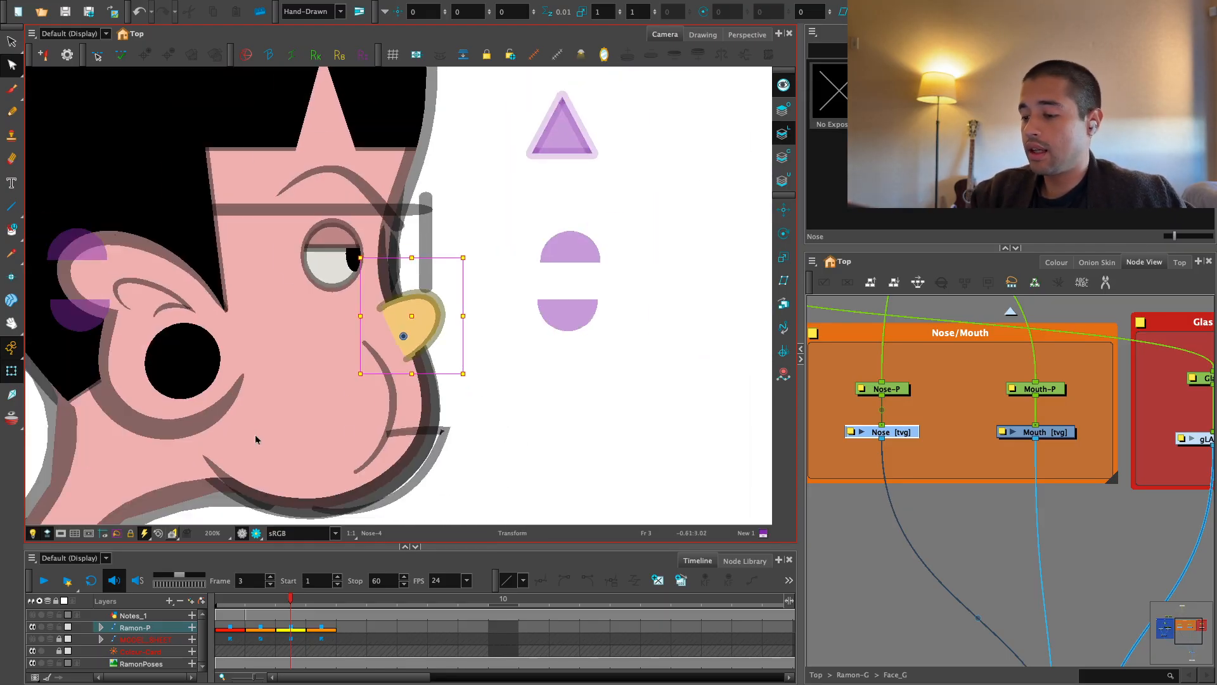
Add Line-Art, Colour-Art and Overlay-Layer nodes below the Nose drawing and spread them out
{"action": "left_click", "coordinate": [926, 495]}
{"action": "key", "text": "2"}
{"action": "key", "text": "Return"}
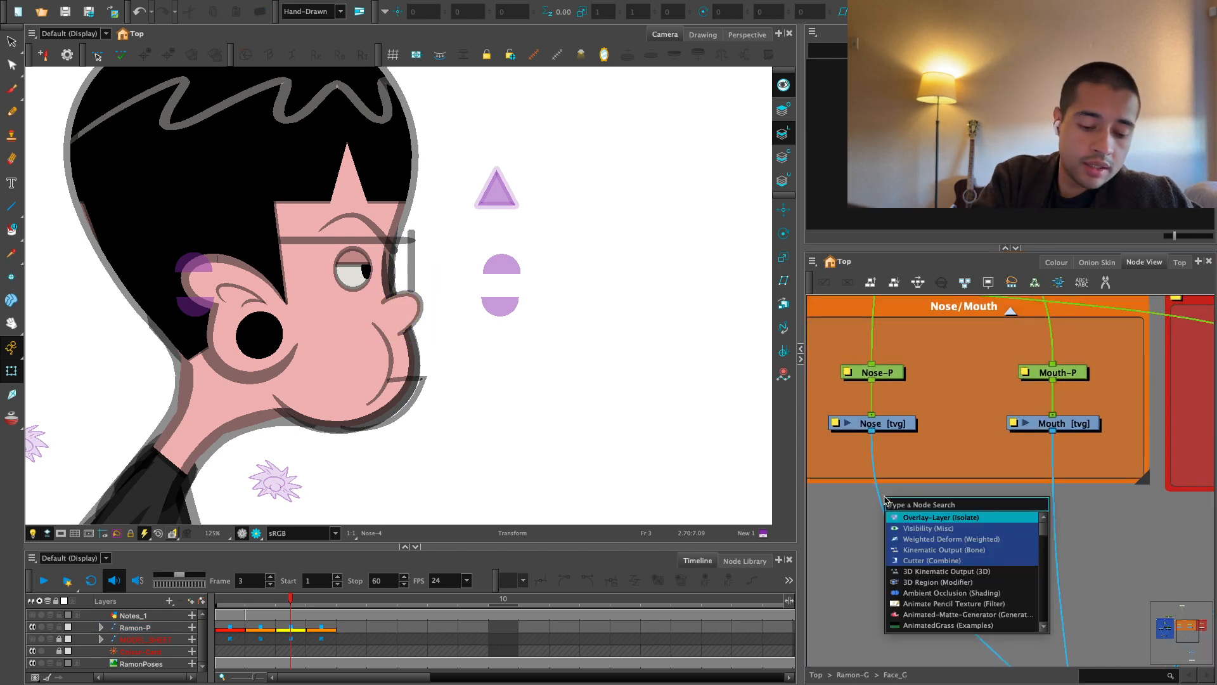
{"action": "type", "text": "LINE"}
{"action": "key", "text": "Return"}
{"action": "key", "text": "Return"}
{"action": "type", "text": "COLOU"}
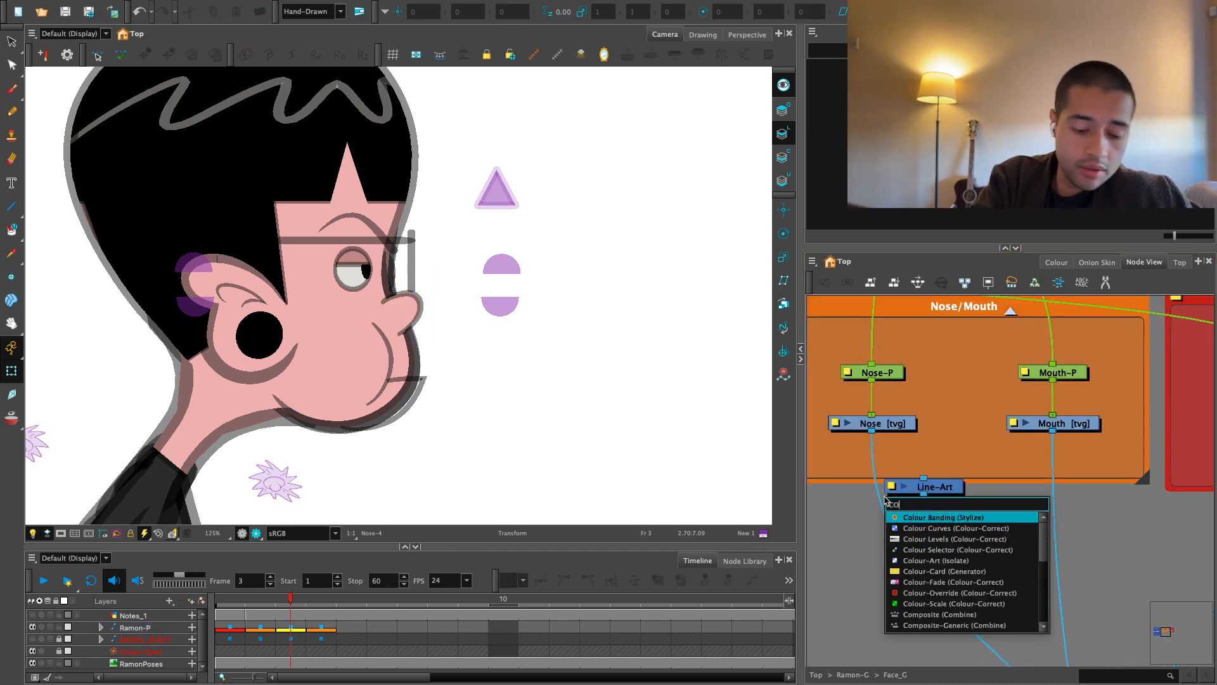
{"action": "type", "text": "R-A"}
{"action": "key", "text": "Return"}
{"action": "key", "text": "Return"}
{"action": "type", "text": "OVERL"}
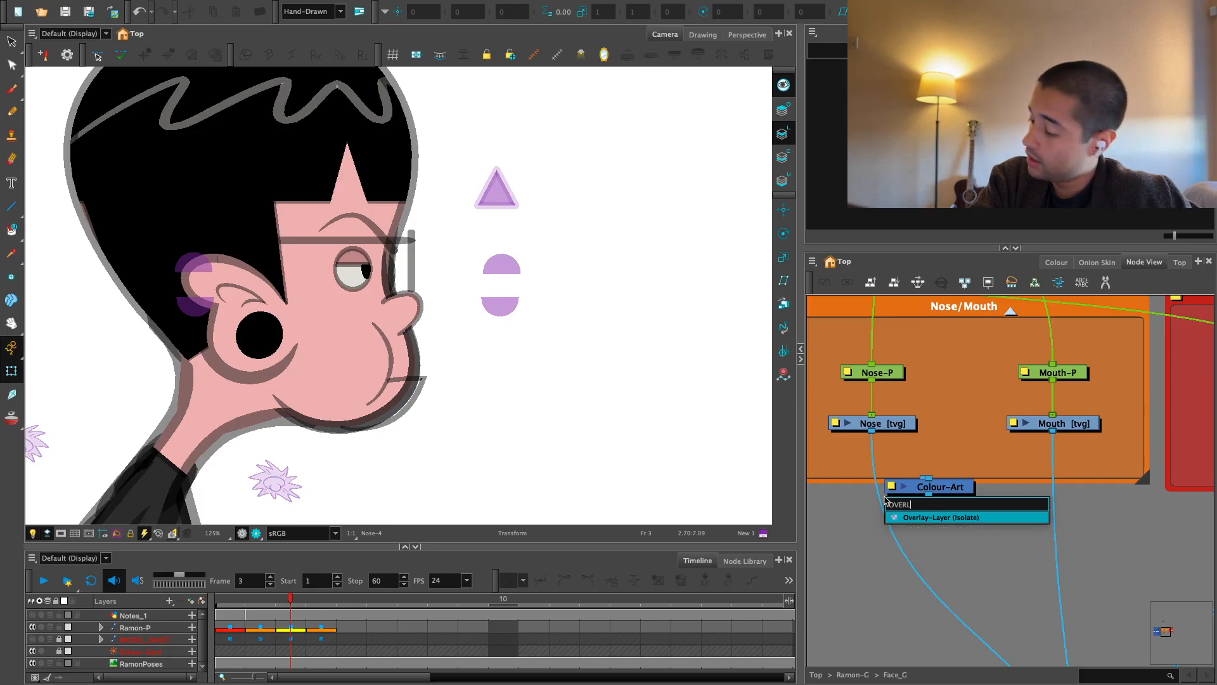
{"action": "key", "text": "Return"}
{"action": "left_click_drag", "start_coordinate": [956, 486], "coordinate": [1011, 492]}
Rename the Colour-Art node CA, the Line-Art node LA and the Overlay-Layer node OL
{"action": "double_click", "coordinate": [1011, 495]}
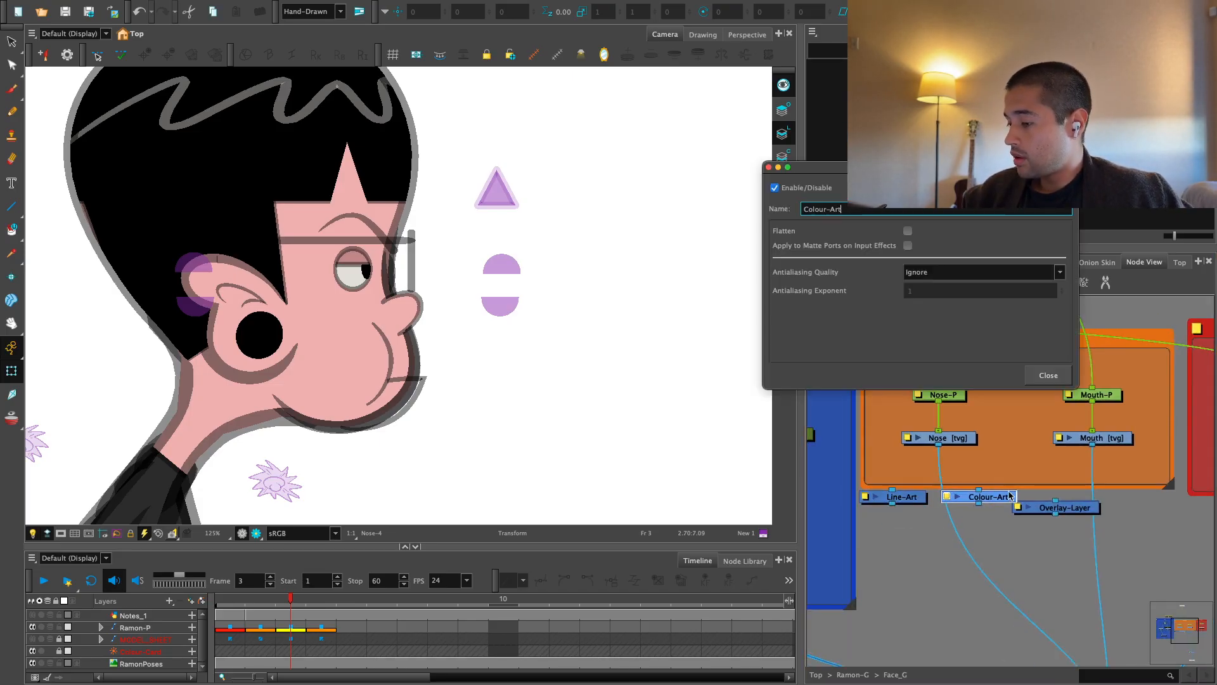
{"action": "type", "text": "CA"}
{"action": "left_click", "coordinate": [1048, 375]}
{"action": "double_click", "coordinate": [920, 497]}
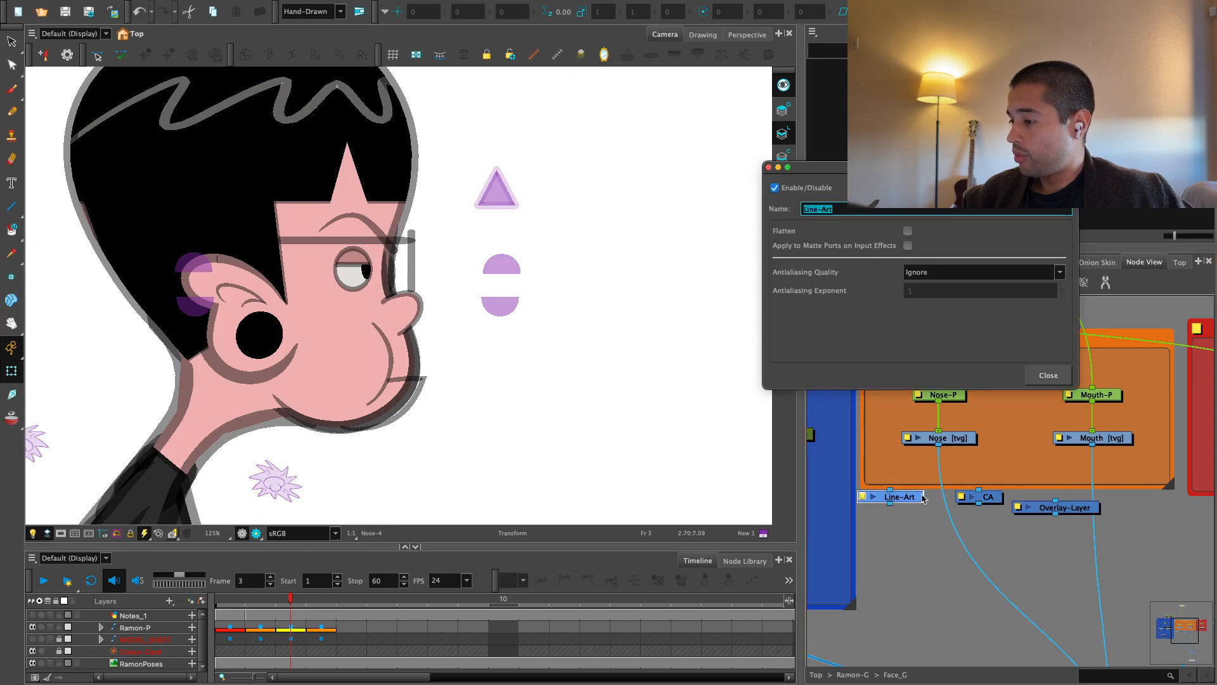
{"action": "left_click", "coordinate": [1049, 375]}
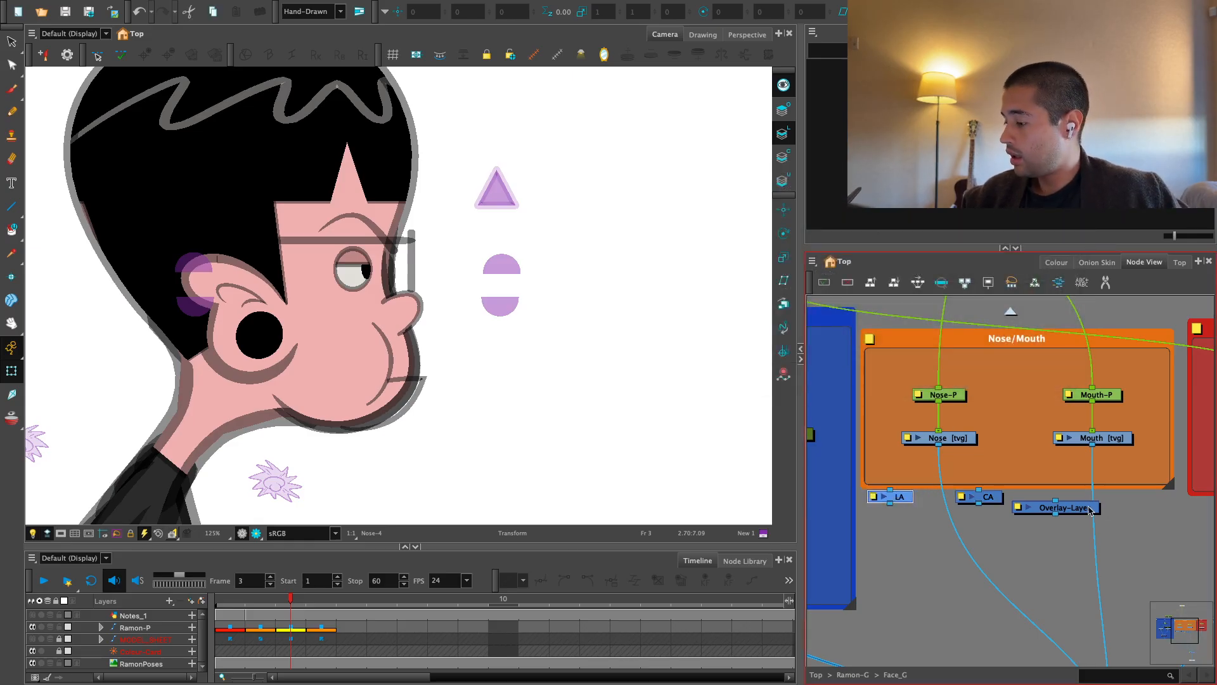
{"action": "double_click", "coordinate": [1091, 509]}
{"action": "left_click", "coordinate": [1048, 375]}
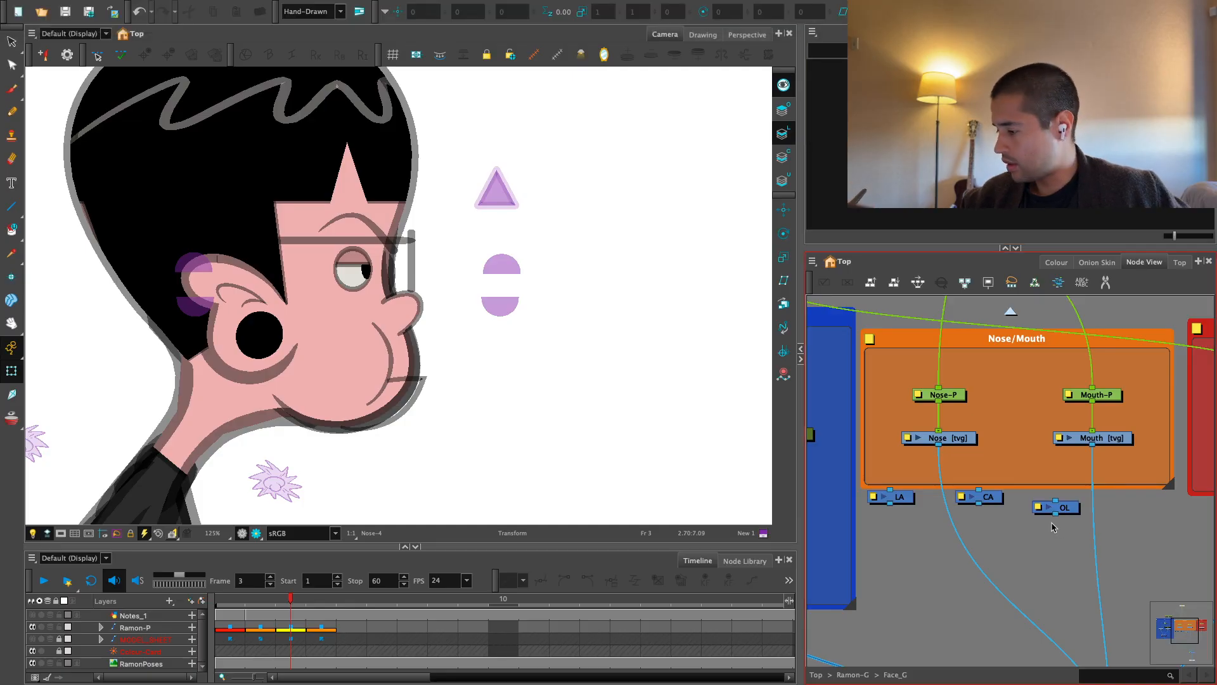
Arrange the LA, CA and OL nodes in a row and connect the Nose drawing to each of them
{"action": "scroll", "coordinate": [1054, 514], "scroll_direction": "up", "scroll_amount": 2}
{"action": "left_click_drag", "start_coordinate": [1050, 505], "coordinate": [952, 505]}
{"action": "left_click_drag", "start_coordinate": [928, 442], "coordinate": [860, 505]}
{"action": "scroll", "coordinate": [1000, 563], "scroll_direction": "down", "scroll_amount": 2}
{"action": "left_click_drag", "start_coordinate": [1034, 489], "coordinate": [873, 440]}
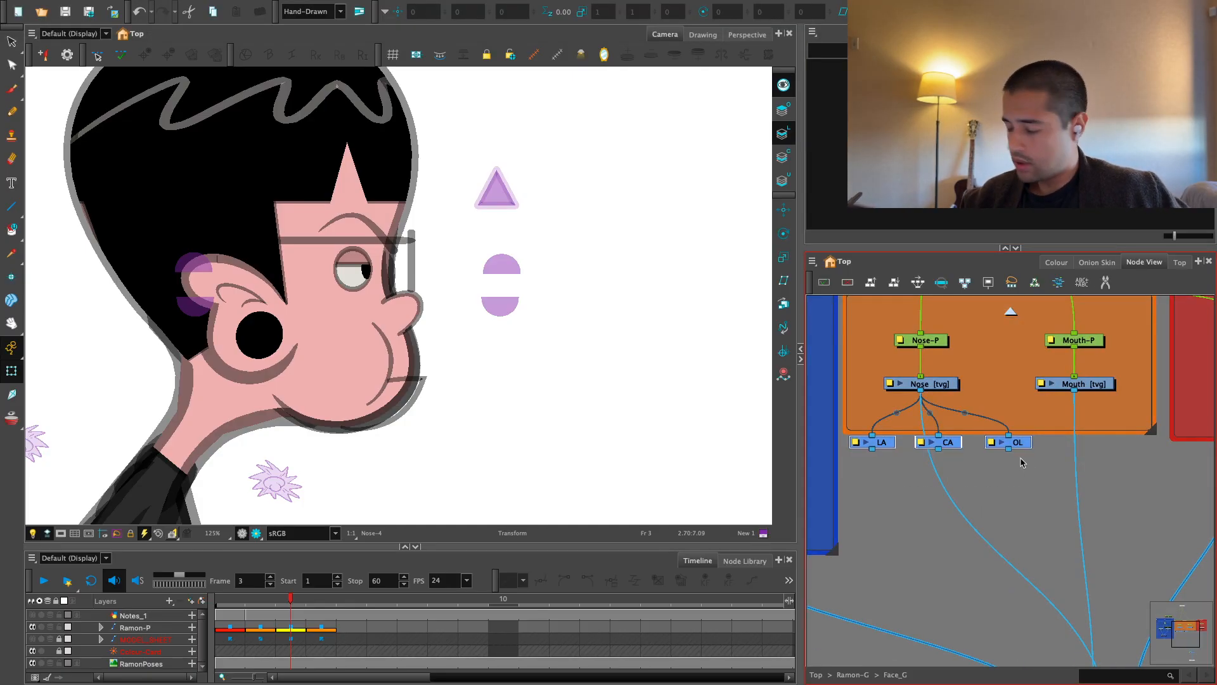
Combine LA, CA and OL in a new composite feeding the face composite, and detach the Nose drawing's direct cable
{"action": "key", "text": "c"}
{"action": "scroll", "coordinate": [964, 479], "scroll_direction": "down", "scroll_amount": 2}
{"action": "left_click_drag", "start_coordinate": [965, 471], "coordinate": [1047, 634]}
{"action": "scroll", "coordinate": [982, 523], "scroll_direction": "up", "scroll_amount": 2}
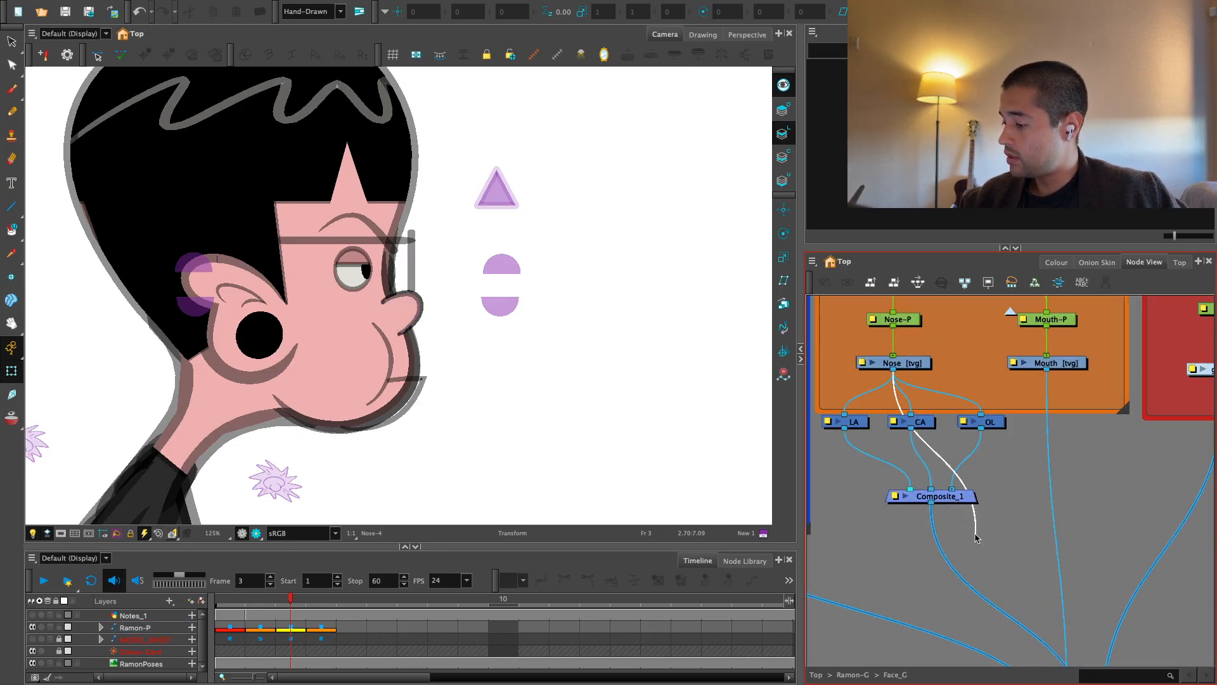
{"action": "left_click_drag", "start_coordinate": [945, 497], "coordinate": [926, 512]}
Add a Cutter node and insert it between LA and the nose composite
{"action": "scroll", "coordinate": [962, 546], "scroll_direction": "up", "scroll_amount": 1}
{"action": "key", "text": "Return"}
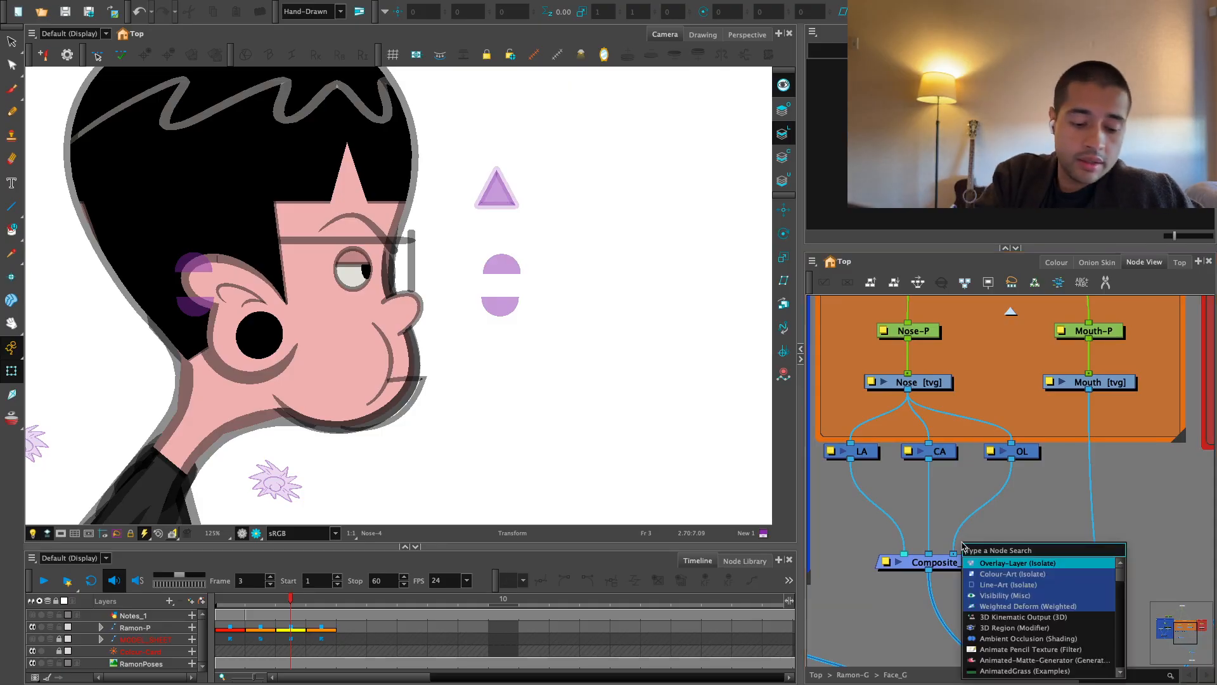
{"action": "type", "text": "cutt"}
{"action": "key", "text": "Return"}
{"action": "left_click_drag", "start_coordinate": [1020, 534], "coordinate": [908, 517]}
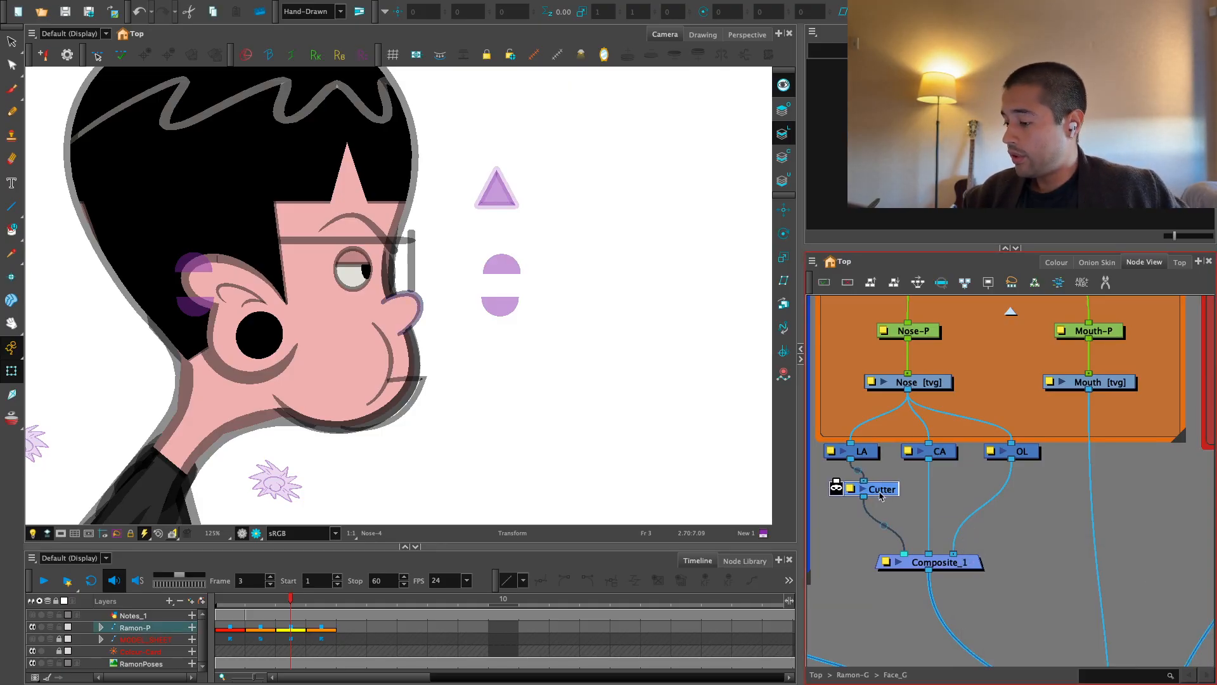
Select the side-pose jaw drawing and locate its nodes in the Head group
{"action": "scroll", "coordinate": [966, 511], "scroll_direction": "down", "scroll_amount": 3}
{"action": "scroll", "coordinate": [964, 533], "scroll_direction": "down", "scroll_amount": 1}
{"action": "left_click_drag", "start_coordinate": [1009, 505], "coordinate": [1083, 499]}
{"action": "scroll", "coordinate": [990, 529], "scroll_direction": "down", "scroll_amount": 1}
{"action": "scroll", "coordinate": [1021, 502], "scroll_direction": "down", "scroll_amount": 1}
{"action": "key", "text": "2"}
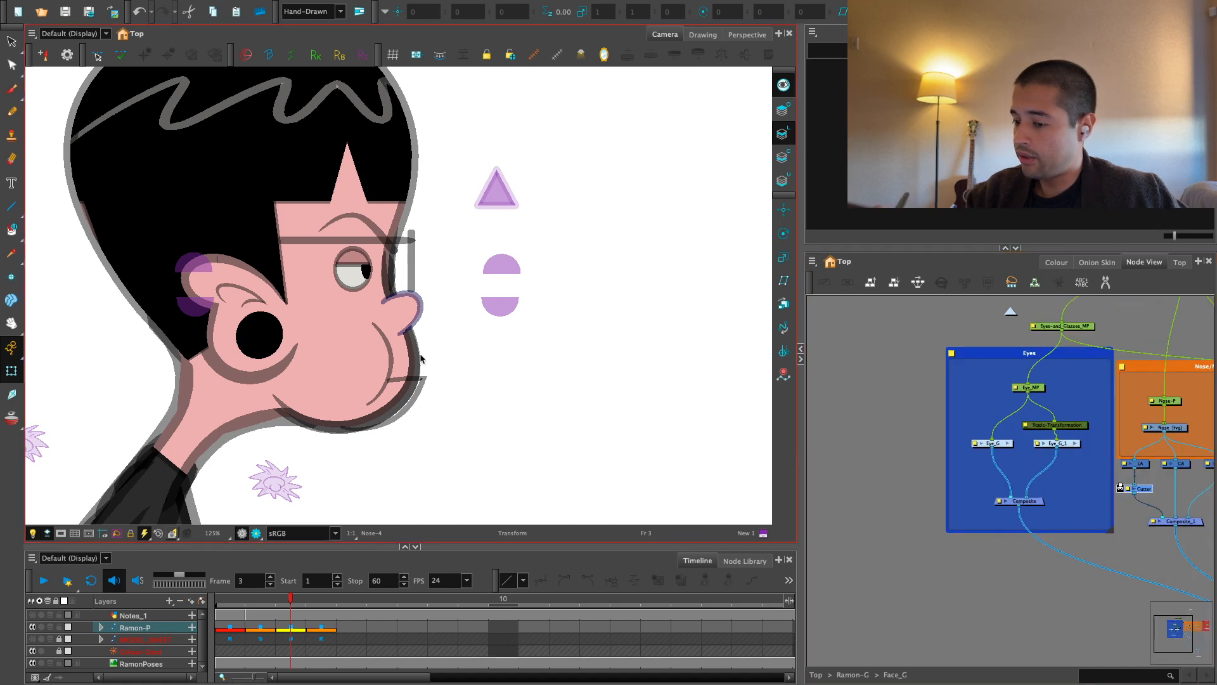
{"action": "left_click", "coordinate": [384, 397]}
{"action": "key", "text": "2"}
{"action": "left_click_drag", "start_coordinate": [384, 400], "coordinate": [408, 383]}
{"action": "key", "text": "ctrl+z"}
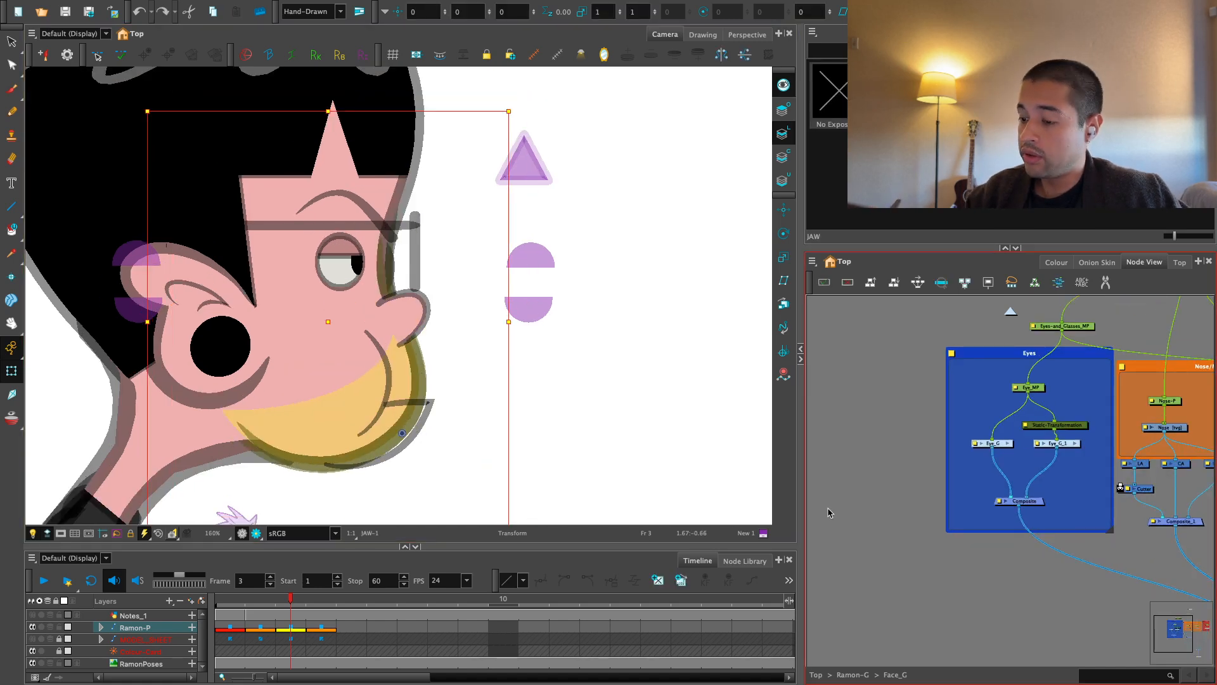
{"action": "key", "text": "1"}
{"action": "left_click_drag", "start_coordinate": [1043, 570], "coordinate": [970, 583]}
{"action": "key", "text": "1"}
{"action": "key", "text": "1"}
{"action": "left_click_drag", "start_coordinate": [1106, 549], "coordinate": [1043, 501]}
{"action": "key", "text": "2"}
{"action": "key", "text": "o"}
Try to route a matte cable from the Head group across to the Face_G node
{"action": "key", "text": "1"}
{"action": "key", "text": "1"}
{"action": "key", "text": "1"}
{"action": "key", "text": "1"}
{"action": "key", "text": "2"}
{"action": "key", "text": "2"}
{"action": "key", "text": "2"}
{"action": "key", "text": "2"}
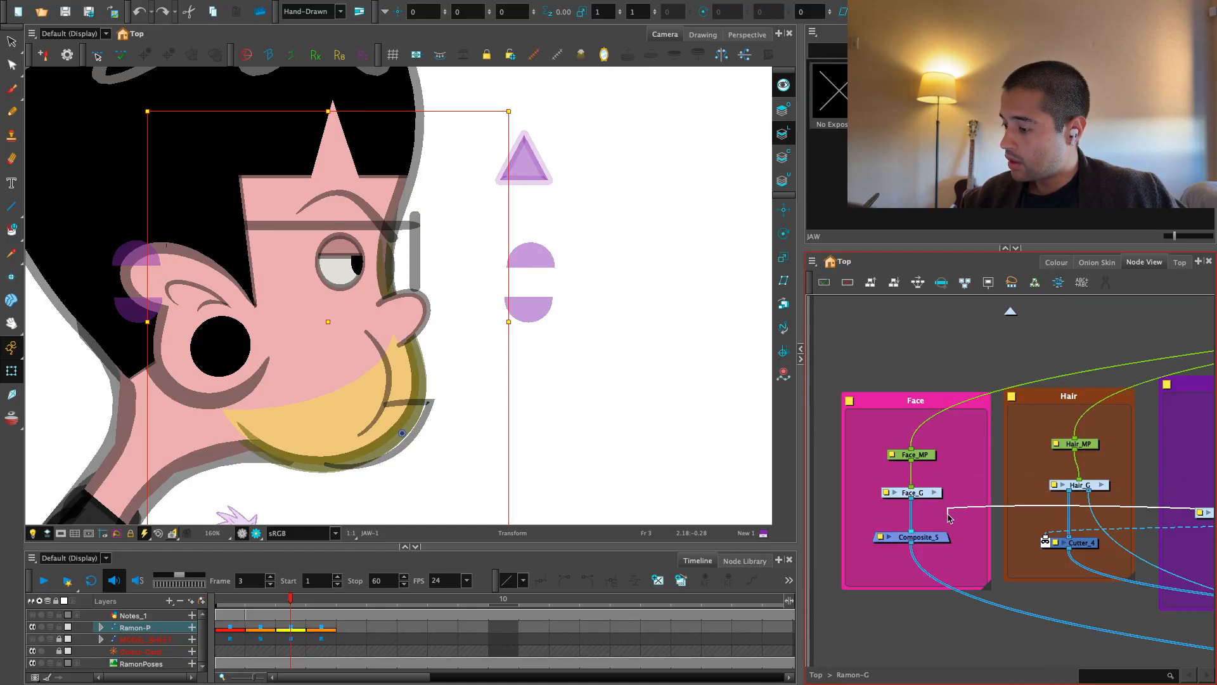
{"action": "left_click_drag", "start_coordinate": [948, 517], "coordinate": [943, 508]}
Inside Face_G, reconnect the nose composite's output to the main face composite
{"action": "left_click", "coordinate": [934, 492]}
{"action": "left_click_drag", "start_coordinate": [1079, 555], "coordinate": [1021, 532]}
{"action": "key", "text": "2"}
{"action": "key", "text": "2"}
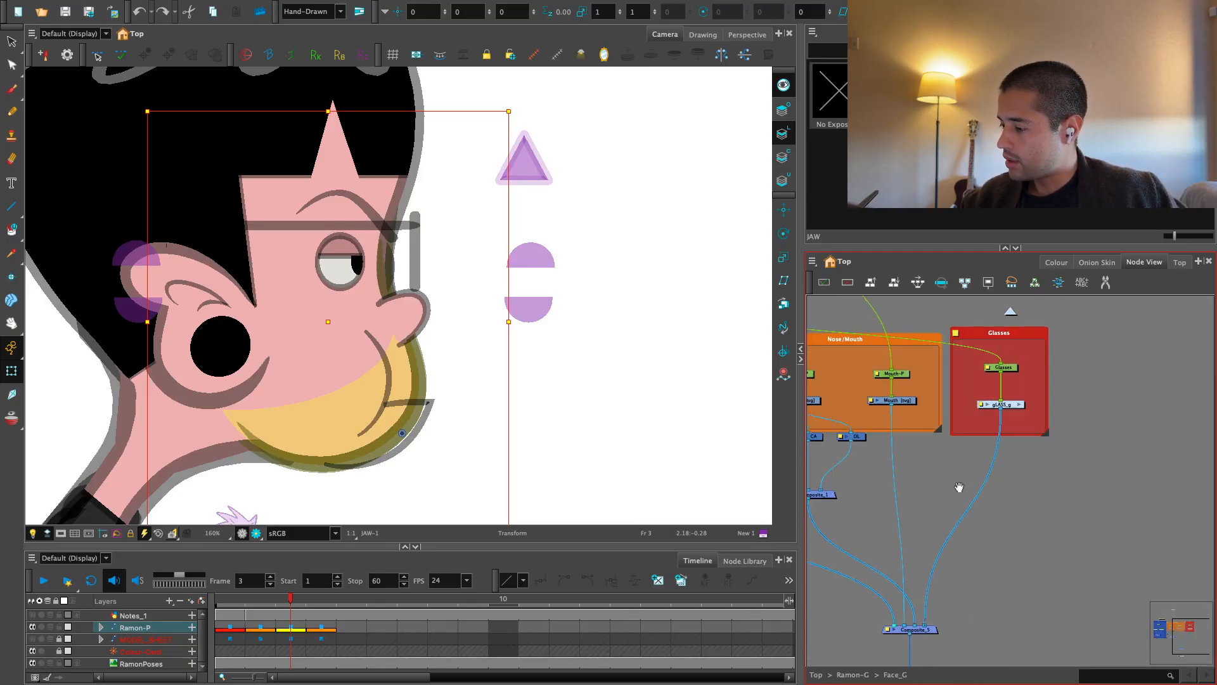
{"action": "left_click_drag", "start_coordinate": [914, 461], "coordinate": [1016, 459]}
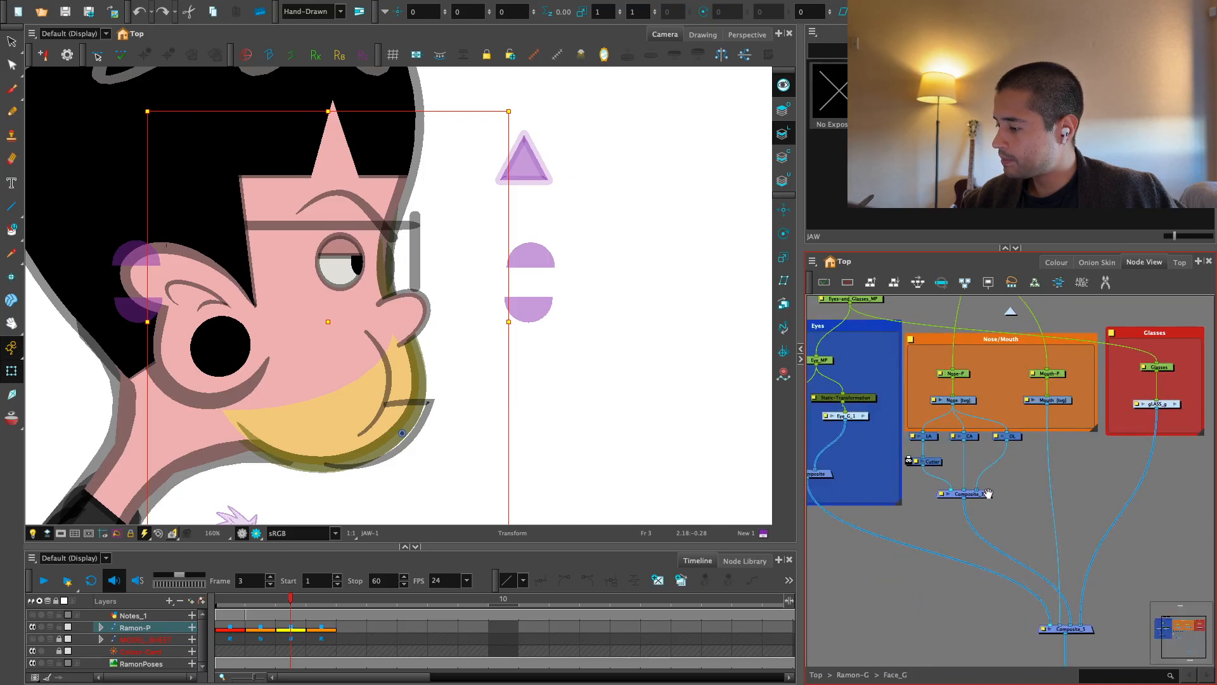
{"action": "key", "text": "1"}
{"action": "left_click_drag", "start_coordinate": [1029, 563], "coordinate": [989, 471]}
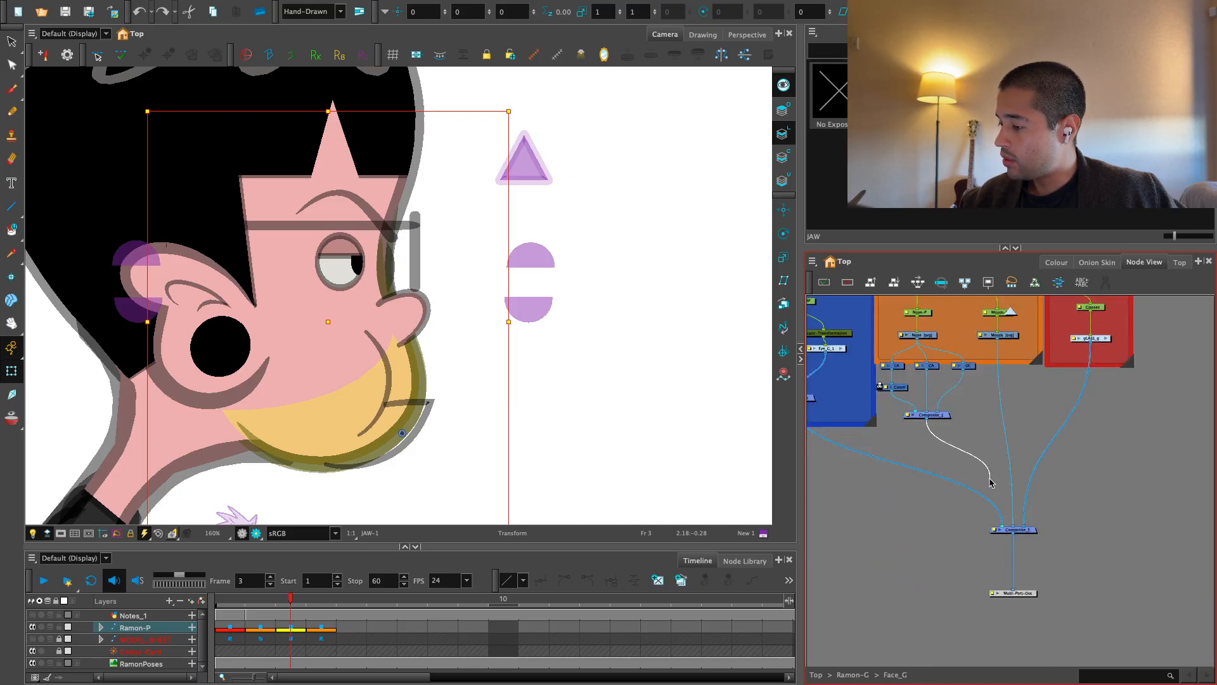
{"action": "left_click_drag", "start_coordinate": [1013, 510], "coordinate": [1011, 526]}
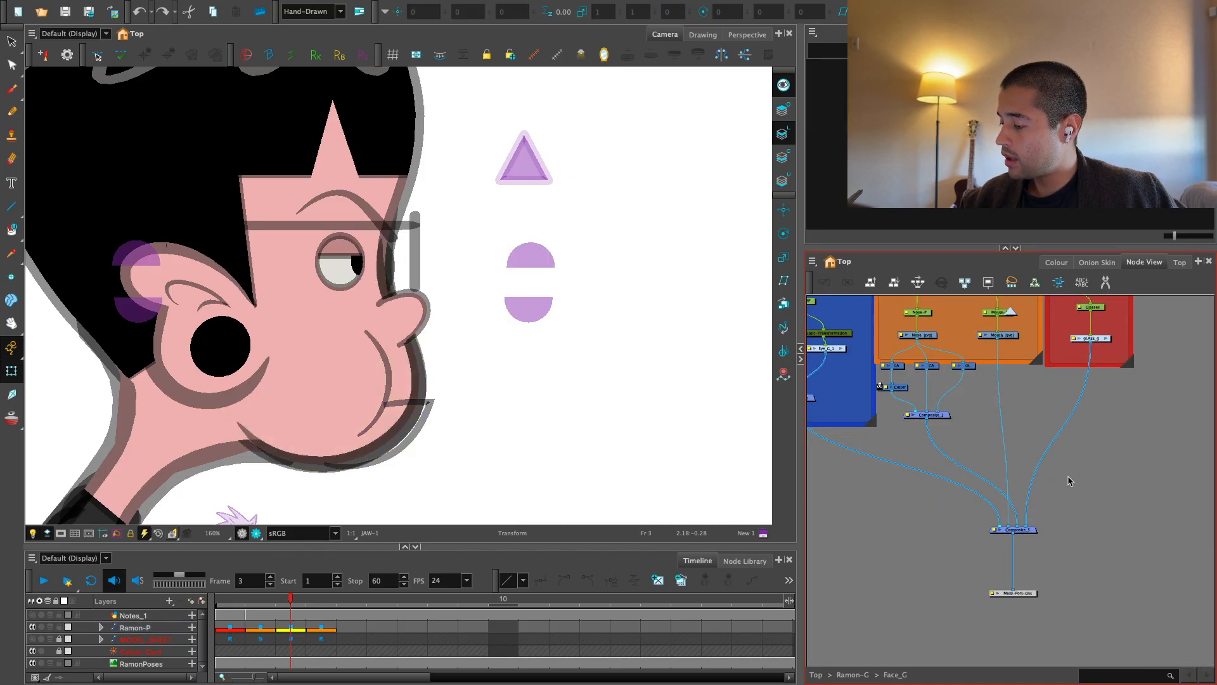
Reroute the nose cutter's output from the nose composite to a separate port on Multi-Port-Out
{"action": "scroll", "coordinate": [914, 412], "scroll_direction": "up", "scroll_amount": 1}
{"action": "scroll", "coordinate": [912, 382], "scroll_direction": "down", "scroll_amount": 1}
{"action": "left_click_drag", "start_coordinate": [906, 409], "coordinate": [974, 501]}
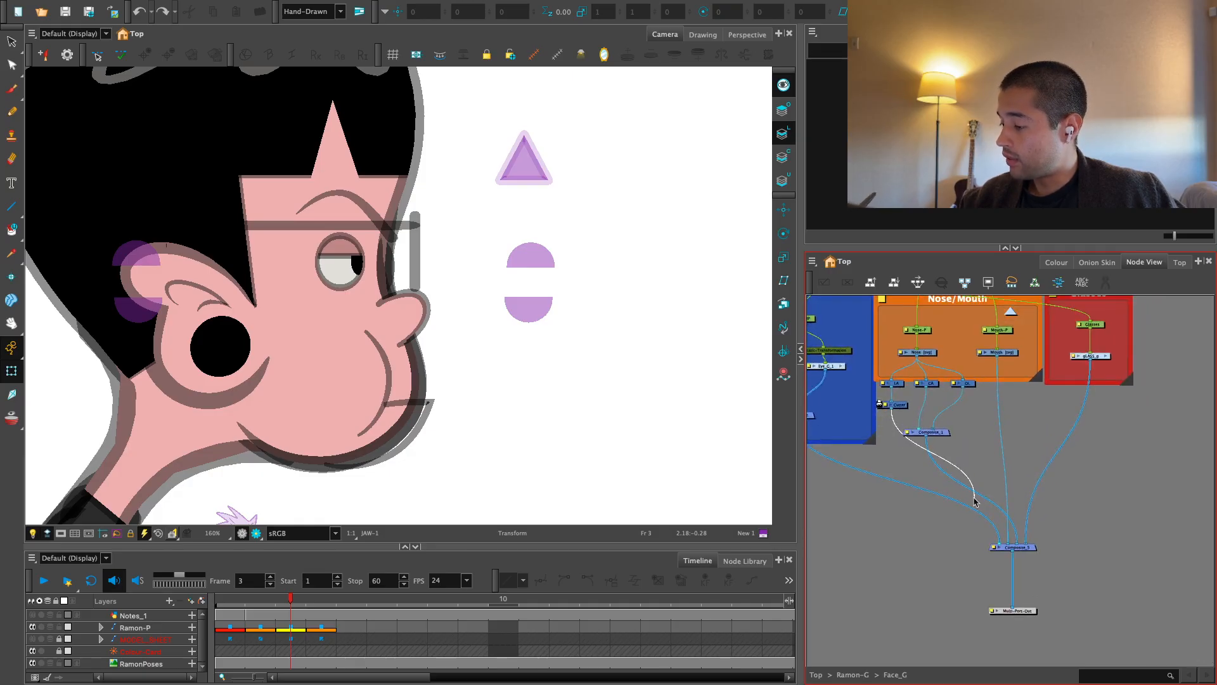
{"action": "left_click_drag", "start_coordinate": [1003, 599], "coordinate": [1003, 597]}
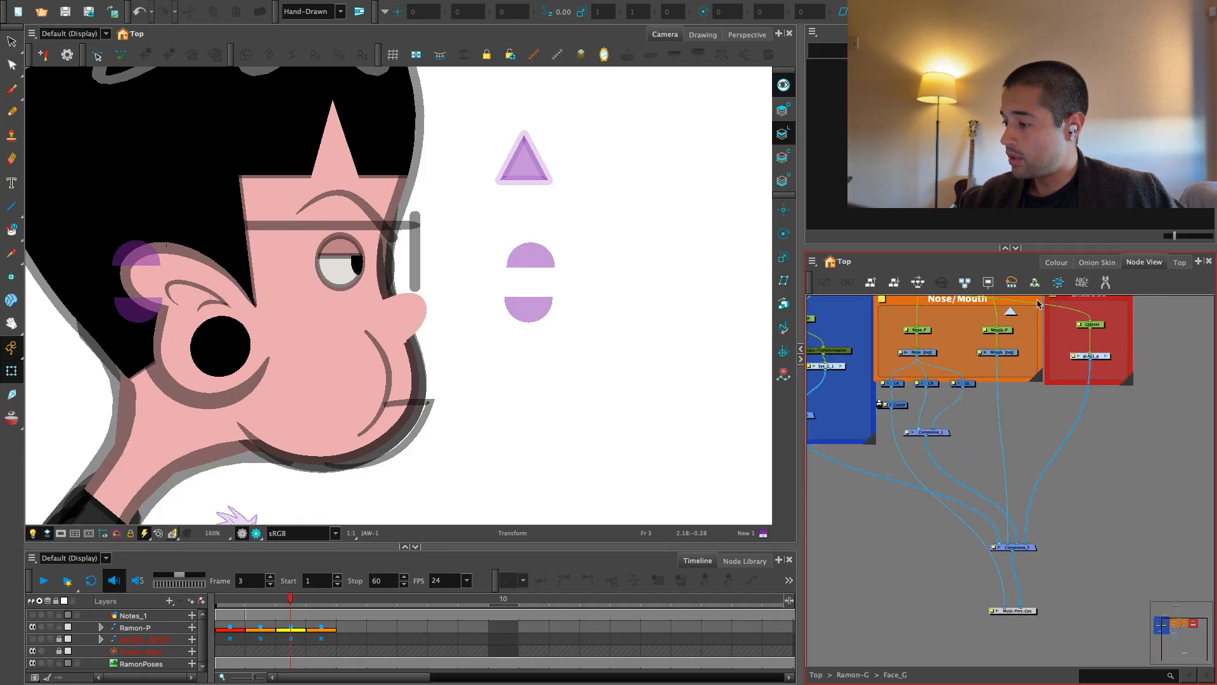
Connect Face_G's second output to Composite_5 and lengthen the Face backdrop to make room between them
{"action": "left_click", "coordinate": [1013, 312]}
{"action": "scroll", "coordinate": [1076, 508], "scroll_direction": "up", "scroll_amount": 1}
{"action": "left_click_drag", "start_coordinate": [989, 475], "coordinate": [1087, 601]}
{"action": "key", "text": "1"}
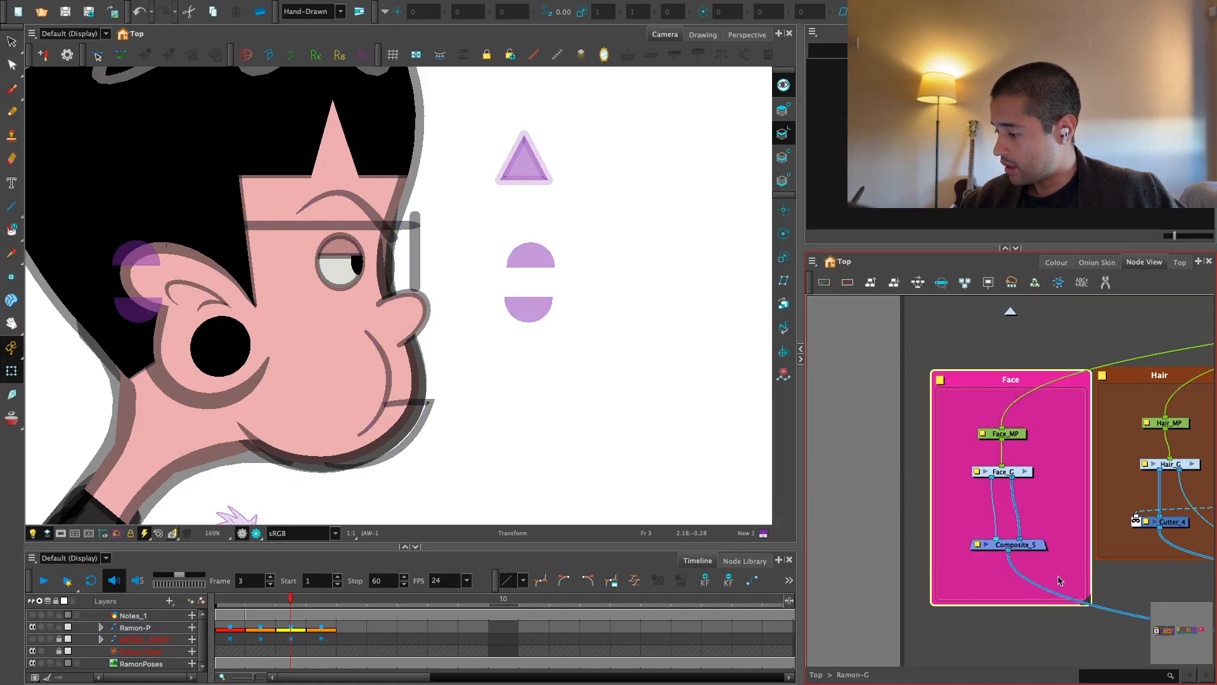
{"action": "left_click_drag", "start_coordinate": [1030, 545], "coordinate": [1024, 560]}
{"action": "left_click", "coordinate": [1057, 549]}
Cut the nose's Cutter node from inside Face_G and paste it into Ramon-G
{"action": "left_click", "coordinate": [1010, 312]}
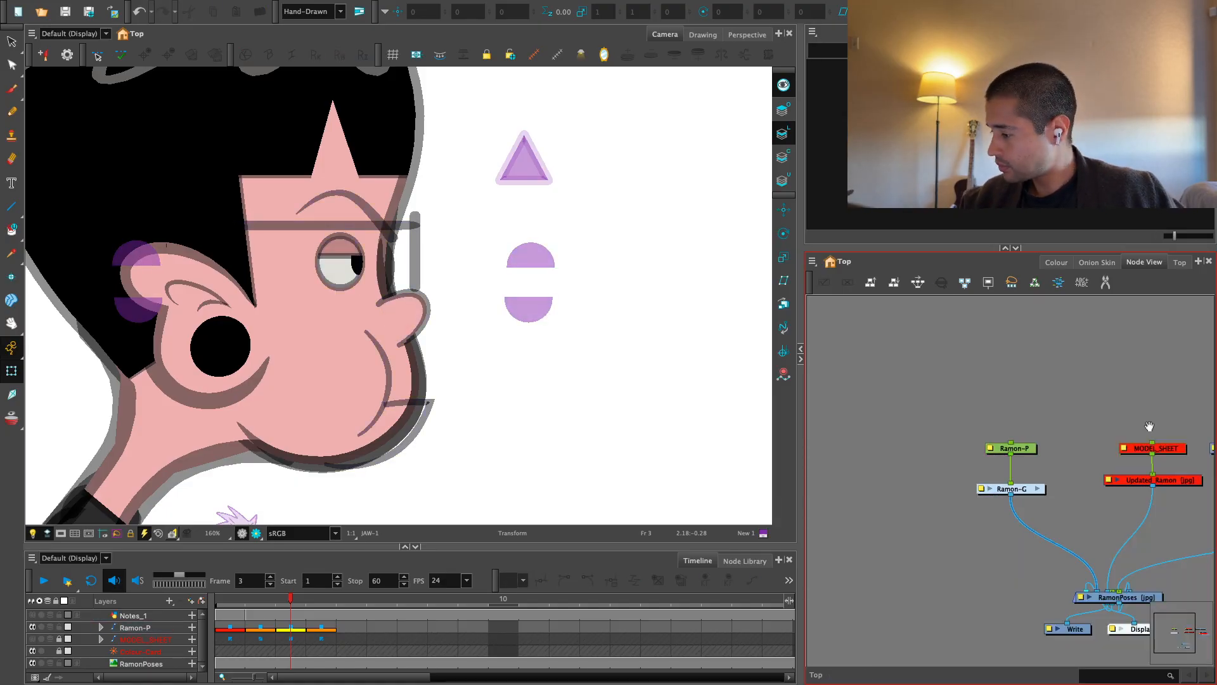
{"action": "key", "text": "2"}
{"action": "left_click_drag", "start_coordinate": [1149, 426], "coordinate": [1078, 376]}
{"action": "left_click", "coordinate": [406, 317]}
{"action": "key", "text": "o"}
{"action": "key", "text": "2"}
{"action": "key", "text": "2"}
{"action": "mouse_move", "coordinate": [1079, 530]}
{"action": "left_mouse_down"}
{"action": "mouse_move", "coordinate": [1105, 514]}
{"action": "mouse_move", "coordinate": [1033, 506]}
{"action": "mouse_move", "coordinate": [1037, 456]}
{"action": "left_mouse_up"}
{"action": "key", "text": "2"}
{"action": "left_click", "coordinate": [963, 527]}
{"action": "key", "text": "super+x"}
{"action": "left_click", "coordinate": [1014, 313]}
{"action": "key", "text": "2"}
{"action": "key", "text": "super+v"}
Place the cutter on Face_G's nose line output before Composite_5 and connect its matte input to the Head group's jaw nodes
{"action": "left_click_drag", "start_coordinate": [1115, 513], "coordinate": [971, 521]}
{"action": "key", "text": "1"}
{"action": "key", "text": "1"}
{"action": "left_click_drag", "start_coordinate": [1077, 525], "coordinate": [995, 501]}
{"action": "key", "text": "1"}
{"action": "key", "text": "1"}
{"action": "key", "text": "1"}
{"action": "left_click_drag", "start_coordinate": [1046, 519], "coordinate": [954, 538]}
{"action": "key", "text": "2"}
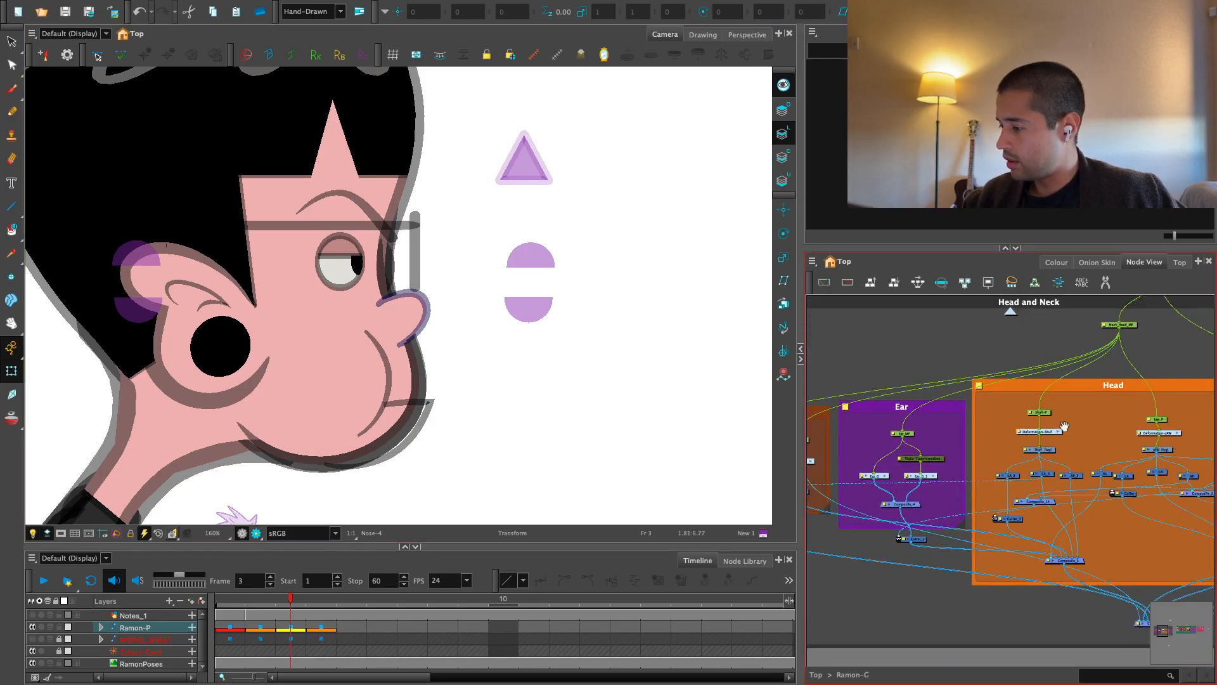
{"action": "left_click_drag", "start_coordinate": [1065, 426], "coordinate": [992, 452]}
{"action": "key", "text": "2"}
{"action": "key", "text": "2"}
{"action": "key", "text": "2"}
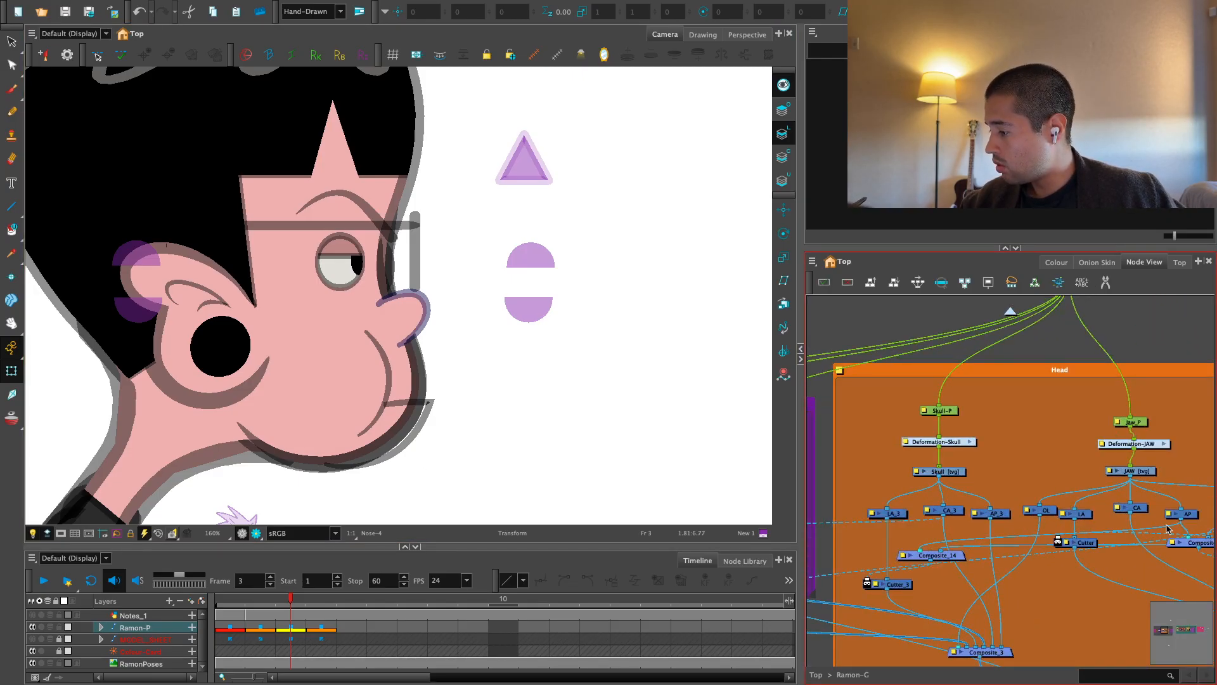
{"action": "left_click_drag", "start_coordinate": [1181, 520], "coordinate": [945, 487]}
{"action": "key", "text": "1"}
{"action": "key", "text": "1"}
{"action": "key", "text": "2"}
{"action": "key", "text": "2"}
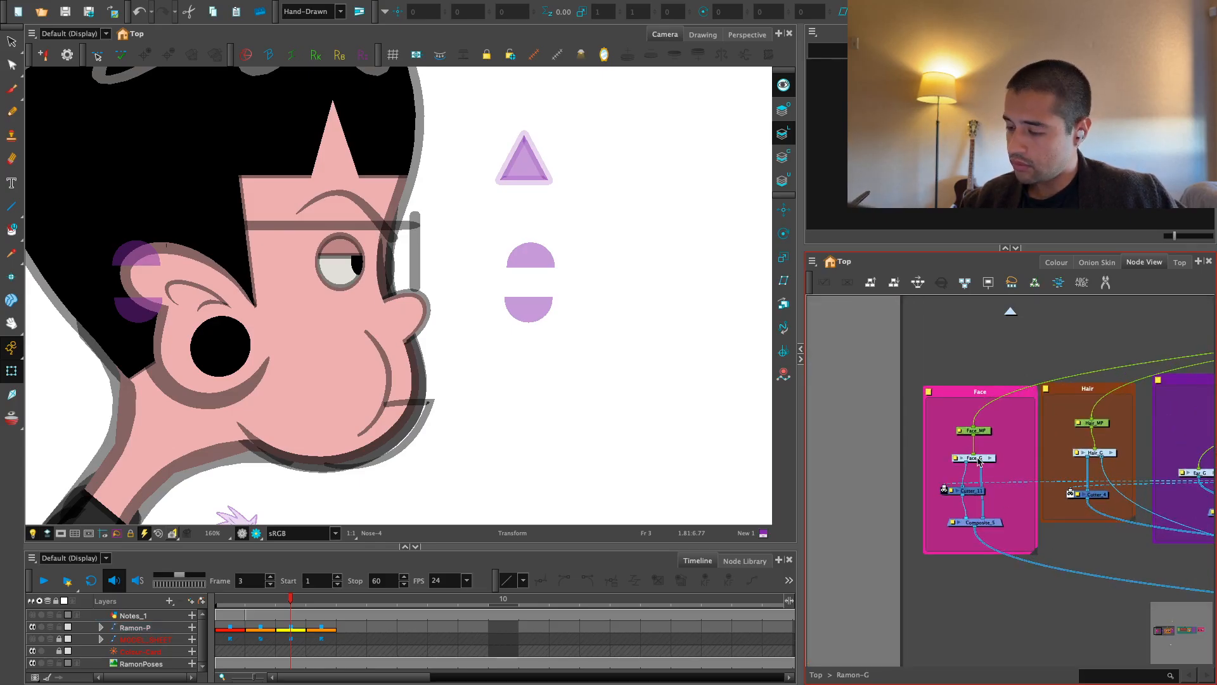
Step through the turnaround poses and examine the nose line against the face in the side pose
{"action": "key", "text": "1"}
{"action": "left_click_drag", "start_coordinate": [418, 463], "coordinate": [467, 457]}
{"action": "key", "text": "2"}
{"action": "left_click", "coordinate": [291, 627]}
{"action": "left_click", "coordinate": [260, 628]}
{"action": "left_click", "coordinate": [230, 627]}
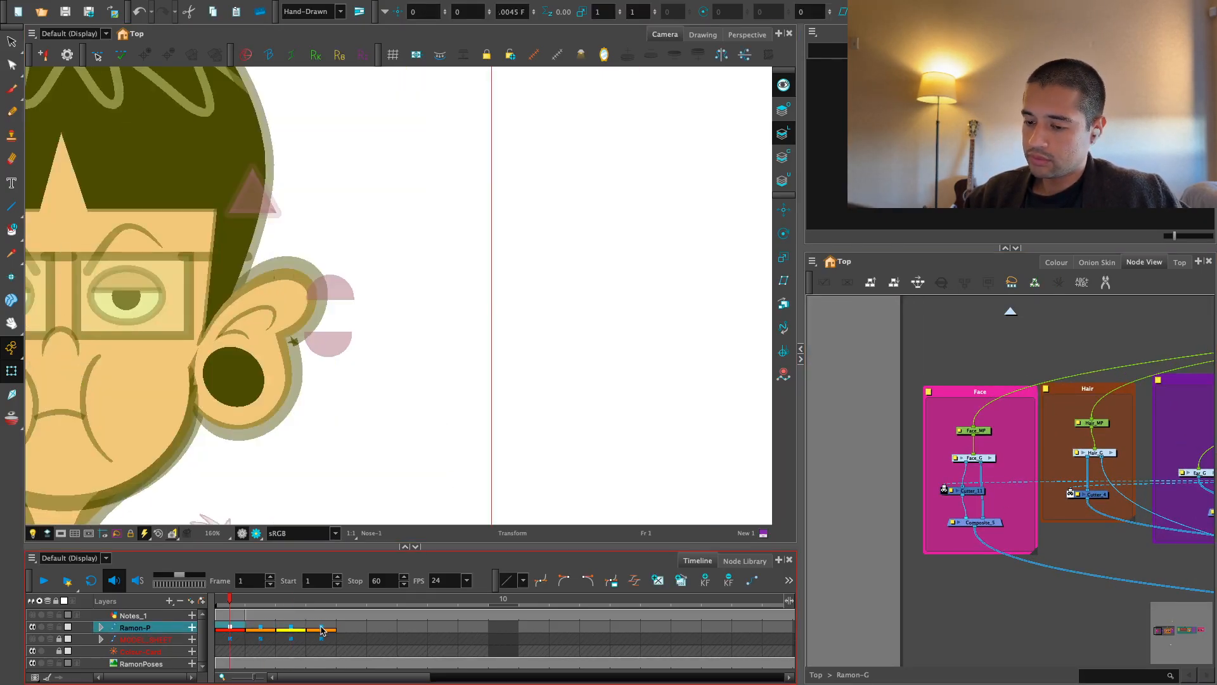
{"action": "key", "text": "1"}
{"action": "key", "text": "period"}
{"action": "key", "text": "period"}
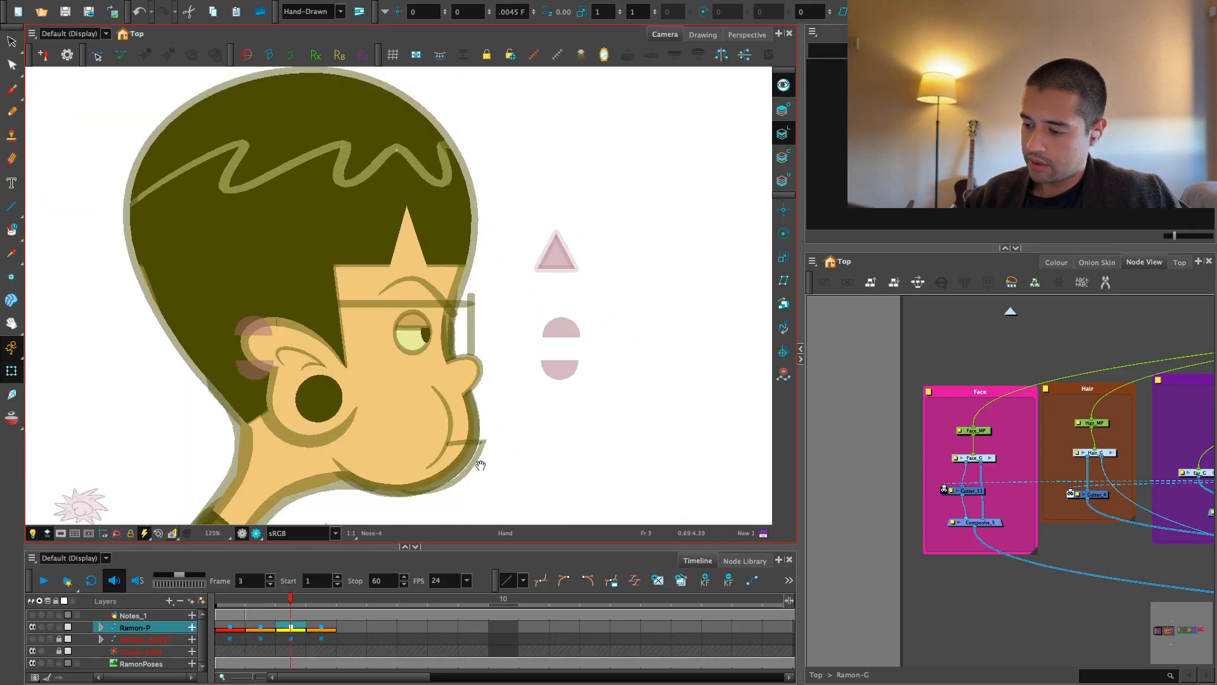
{"action": "key", "text": "2"}
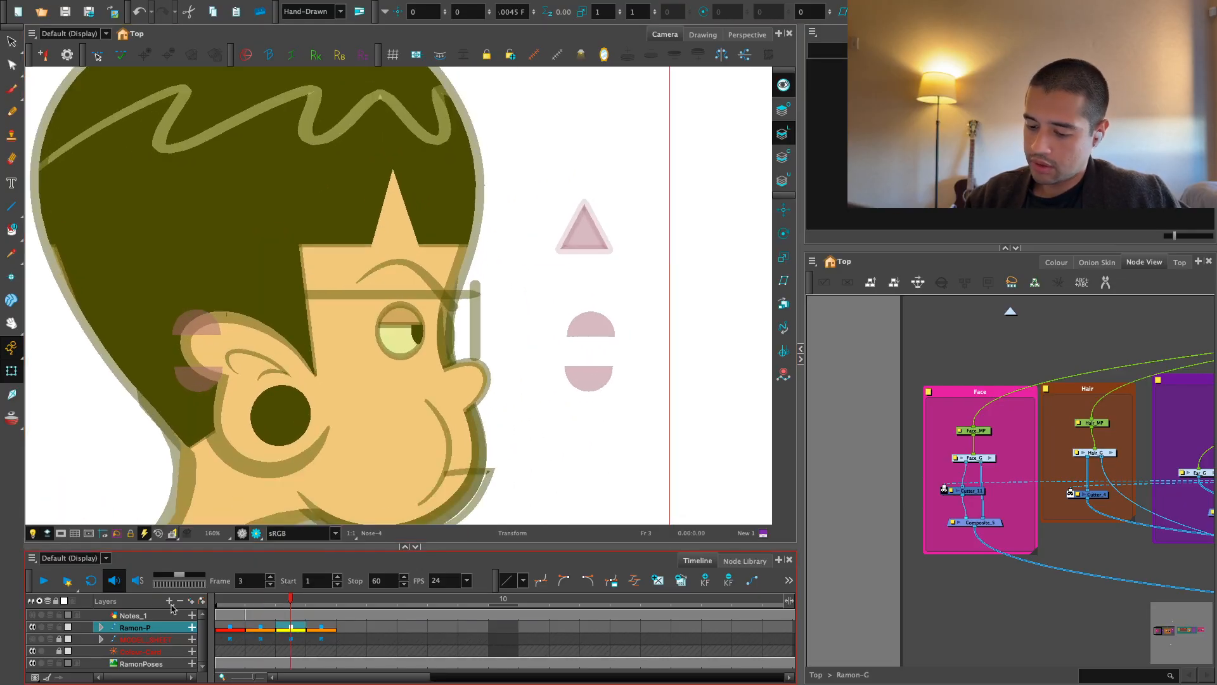
{"action": "key", "text": "2"}
{"action": "left_click_drag", "start_coordinate": [508, 403], "coordinate": [498, 379]}
{"action": "key", "text": "1"}
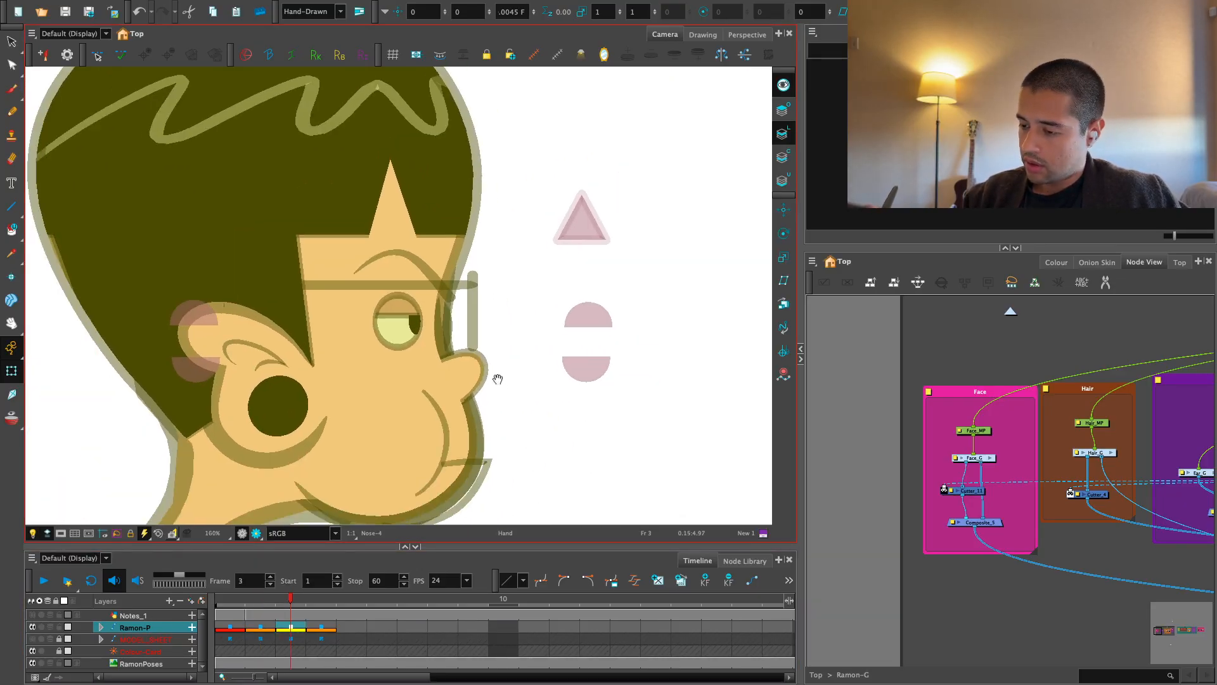
{"action": "key", "text": "2"}
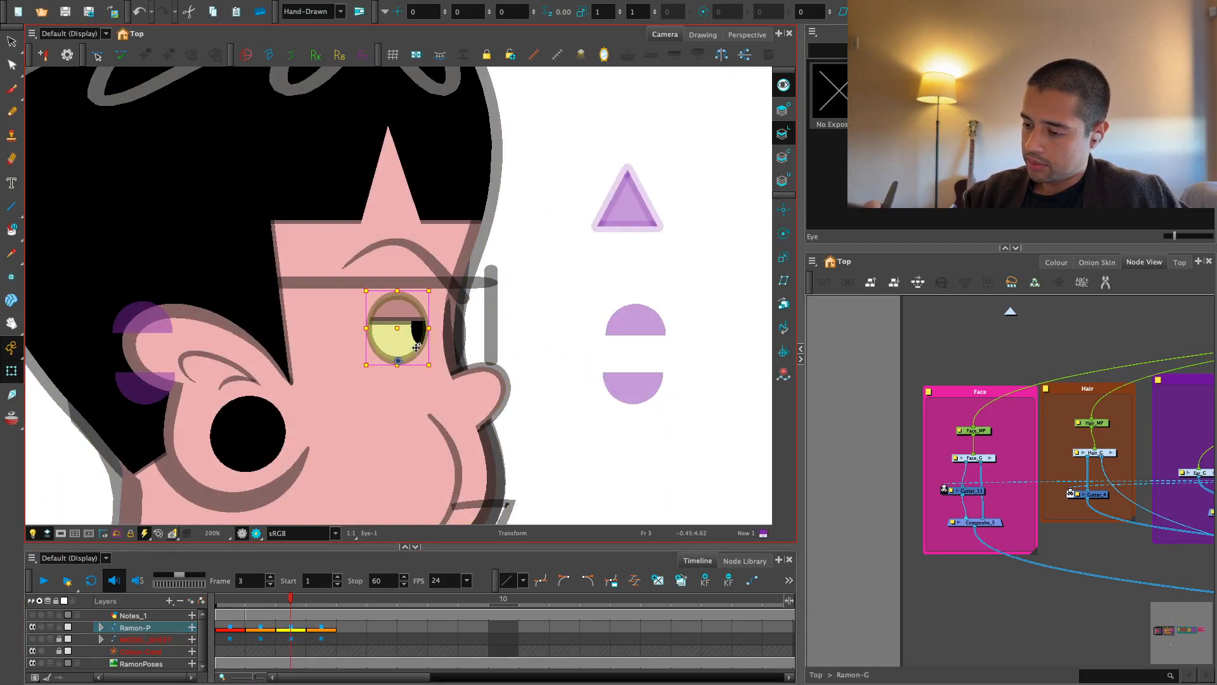
{"action": "left_click", "coordinate": [419, 346]}
{"action": "left_click", "coordinate": [547, 273]}
Preview the side-pose head in Render View, return to the OpenGL view and examine the nose closely
{"action": "key", "text": "1"}
{"action": "key", "text": "1"}
{"action": "key", "text": "1"}
{"action": "key", "text": "1"}
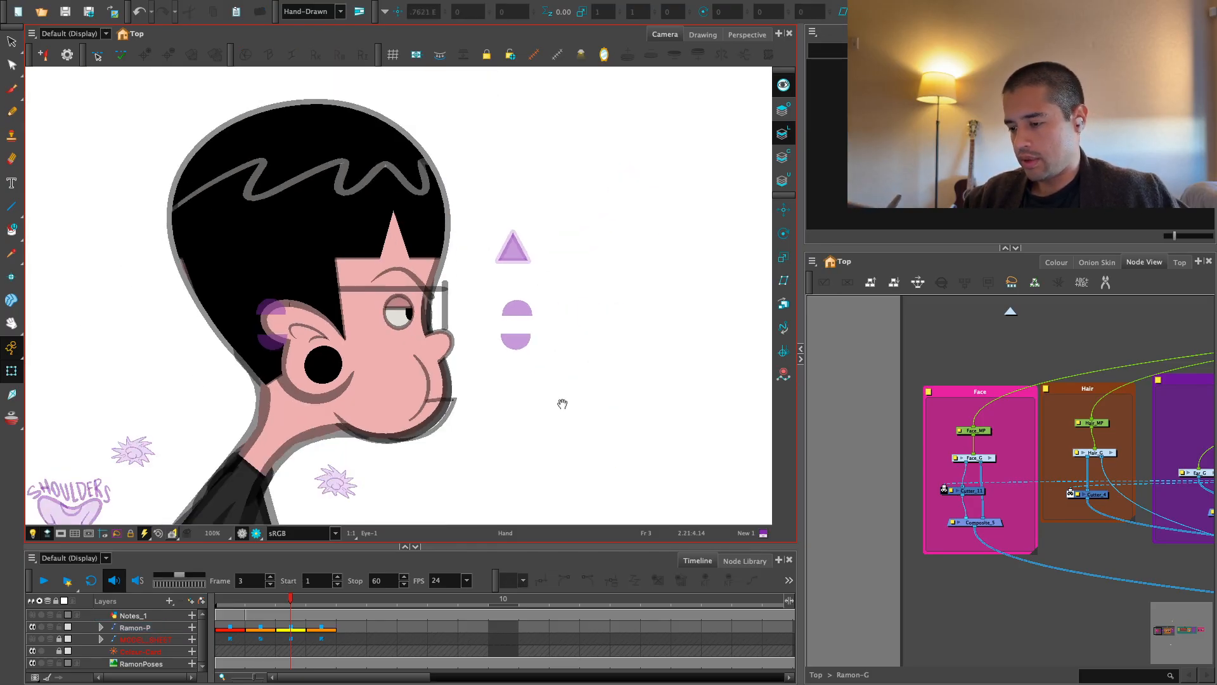
{"action": "left_click", "coordinate": [256, 533]}
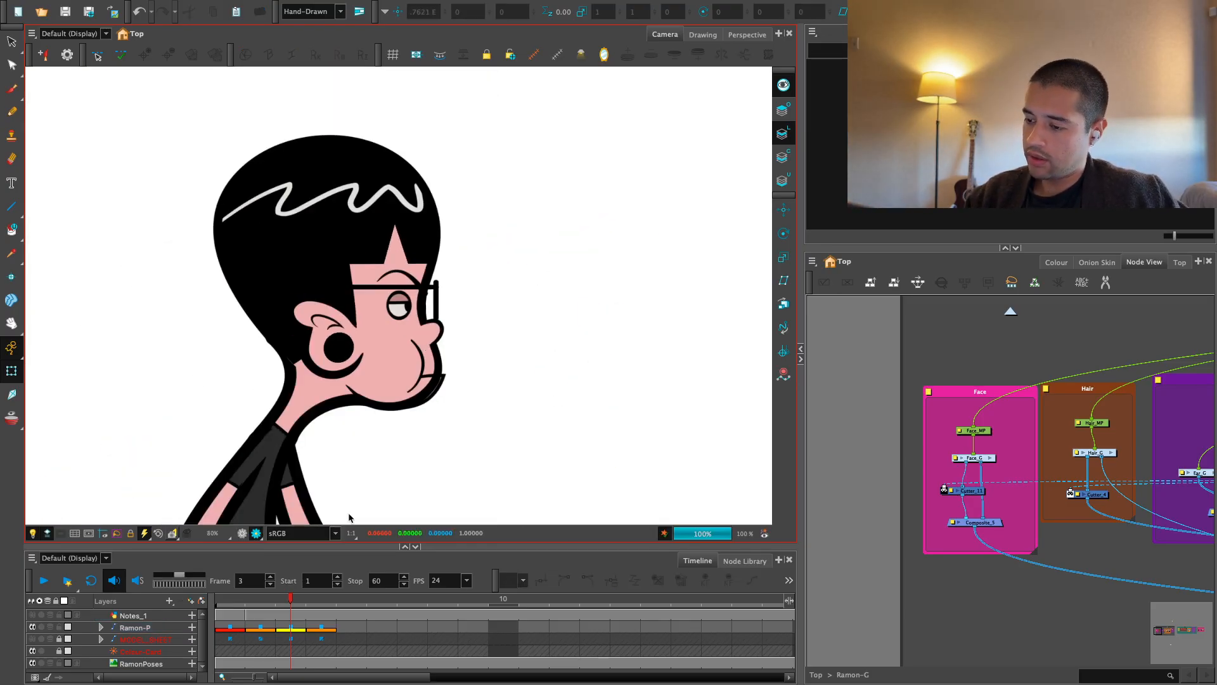
{"action": "left_click", "coordinate": [243, 533]}
{"action": "key", "text": "2"}
{"action": "key", "text": "2"}
{"action": "key", "text": "2"}
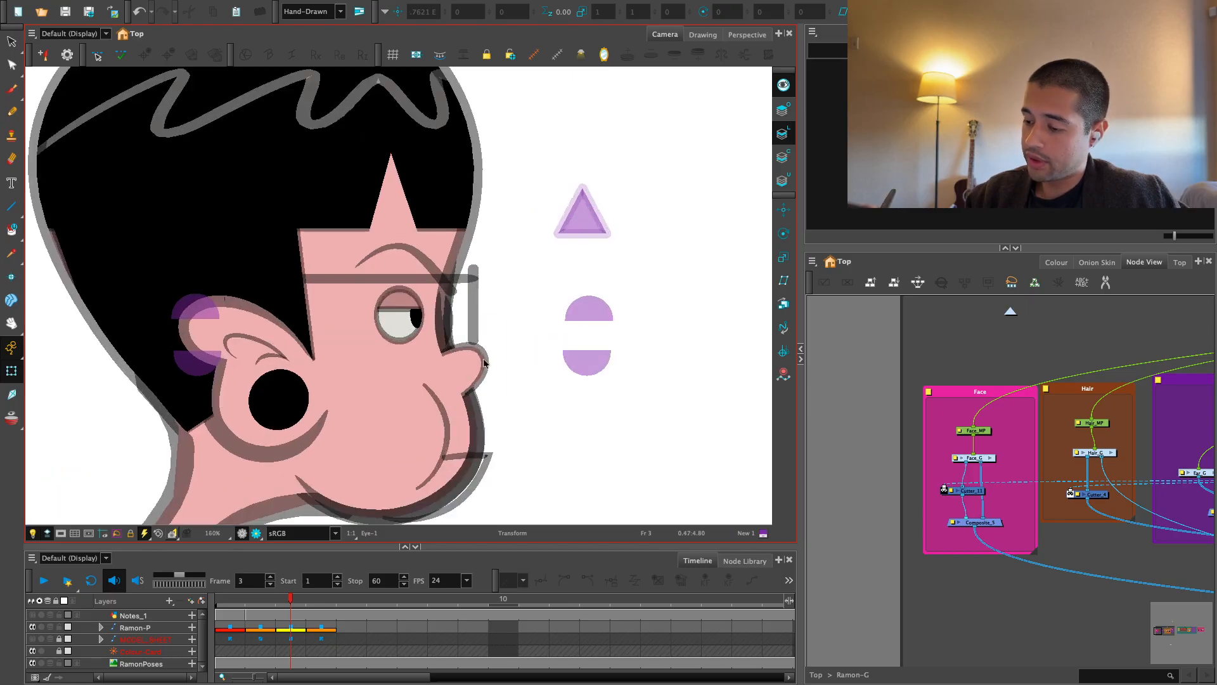
Try a much thicker pencil line on the side-pose nose outline, preview it in Render View and undo the thickness change
{"action": "left_click", "coordinate": [484, 360]}
{"action": "key", "text": "alt+s"}
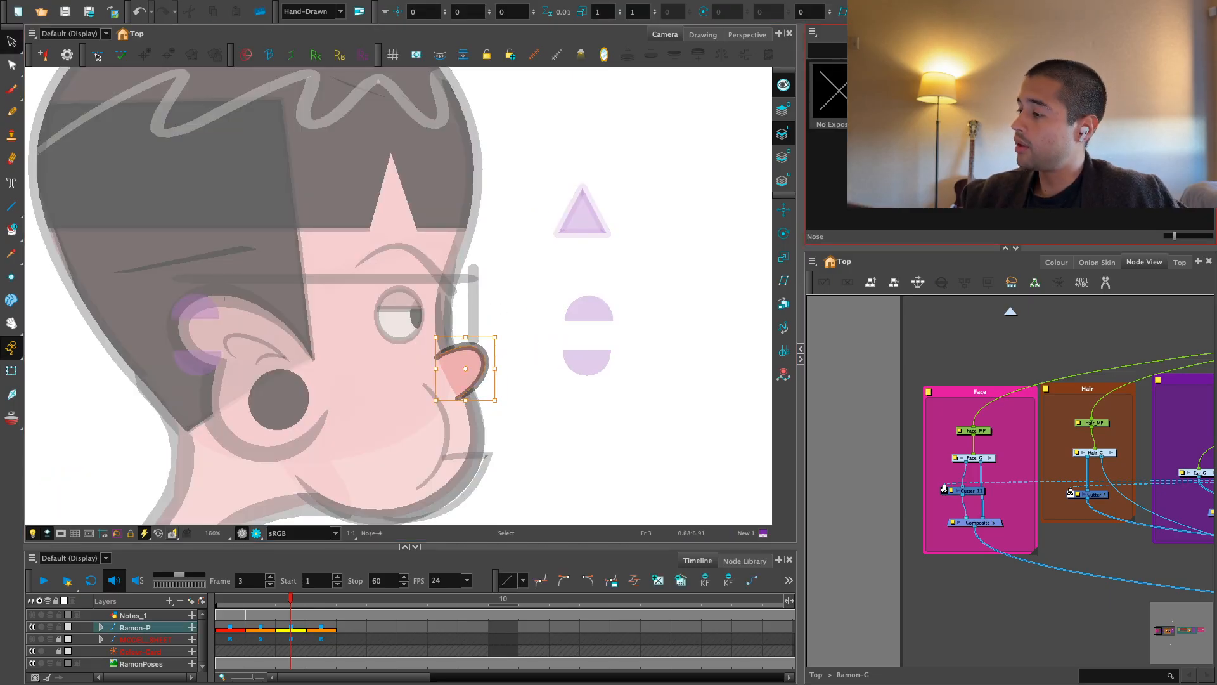
{"action": "left_click", "coordinate": [1103, 34]}
{"action": "scroll", "coordinate": [828, 159], "scroll_direction": "down", "scroll_amount": 5}
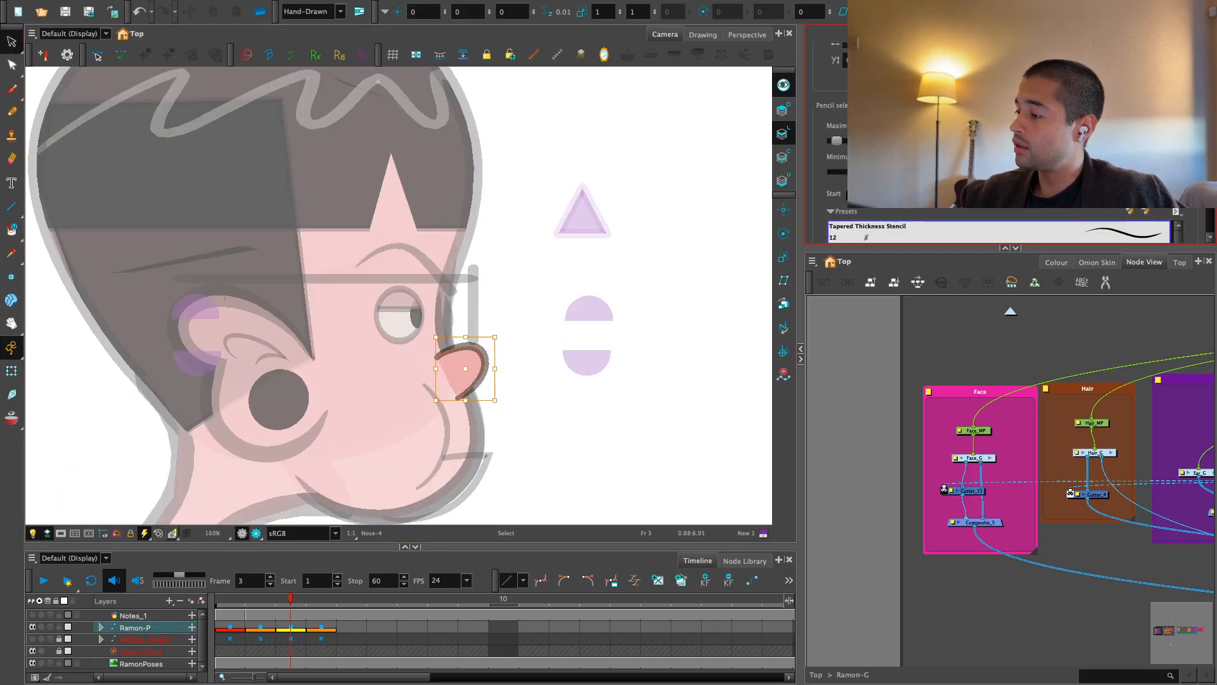
{"action": "key", "text": "shift+l"}
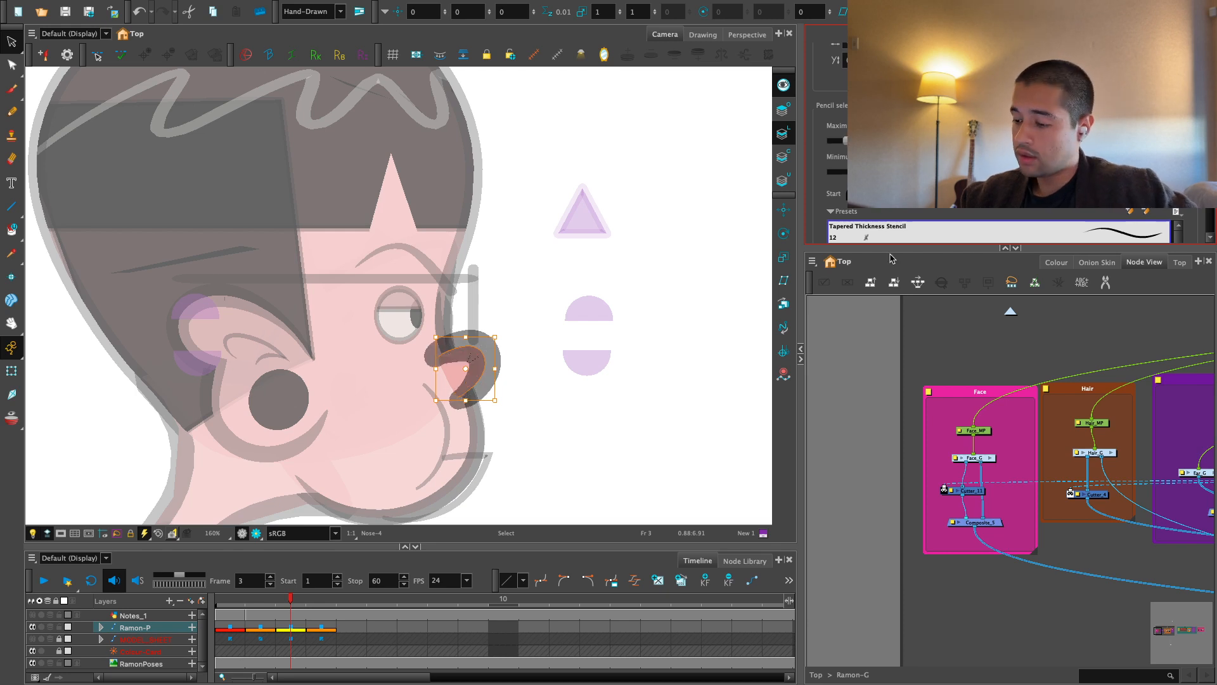
{"action": "key", "text": "Escape"}
{"action": "key", "text": "1"}
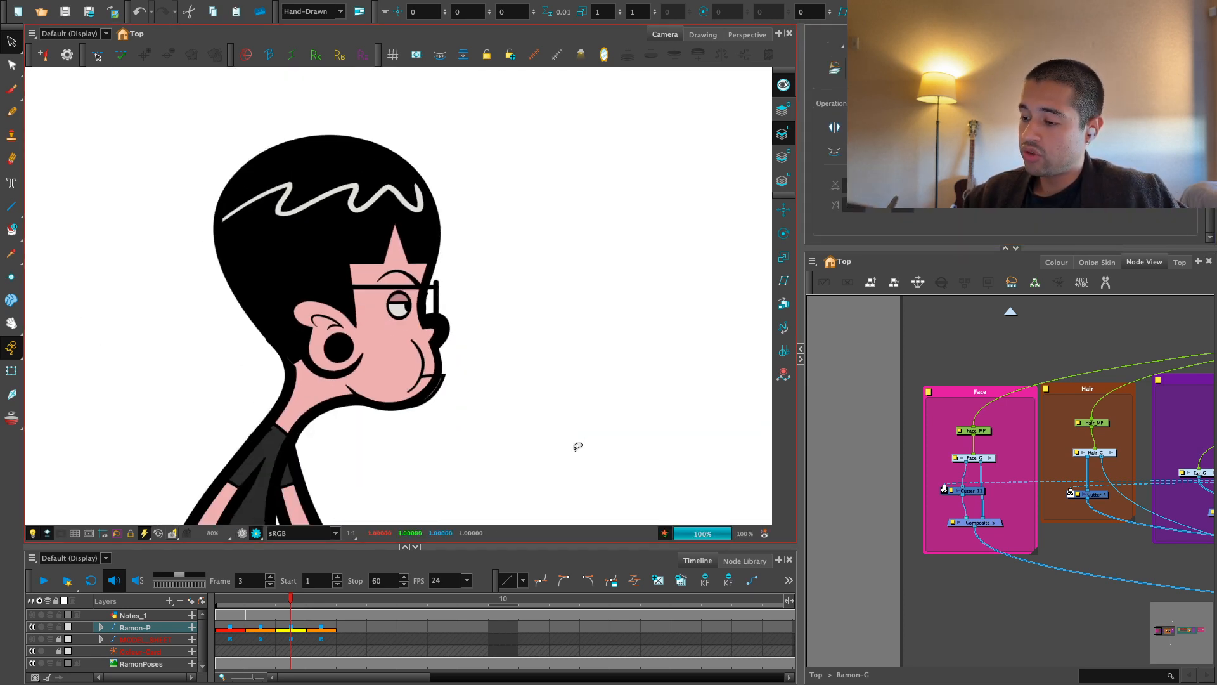
{"action": "key", "text": "ctrl+z"}
Thicken the side-pose nose's pencil outline moderately, to roughly the weight of the surrounding head outline
{"action": "key", "text": "2"}
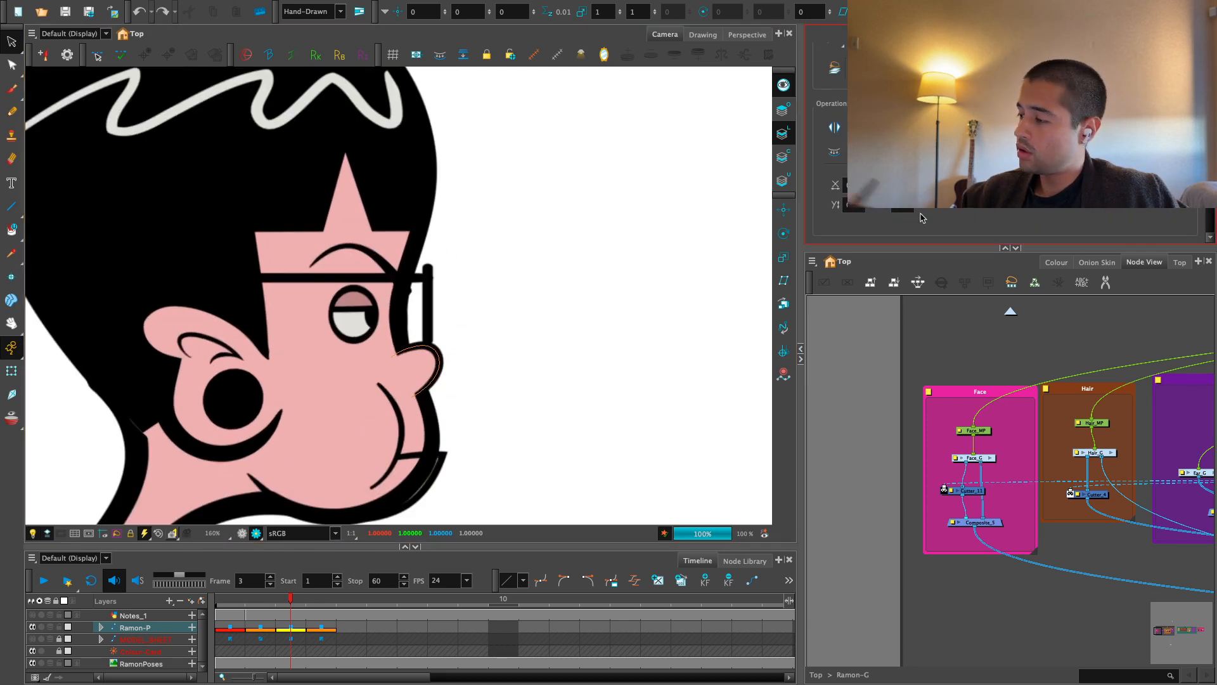
{"action": "left_click", "coordinate": [511, 337]}
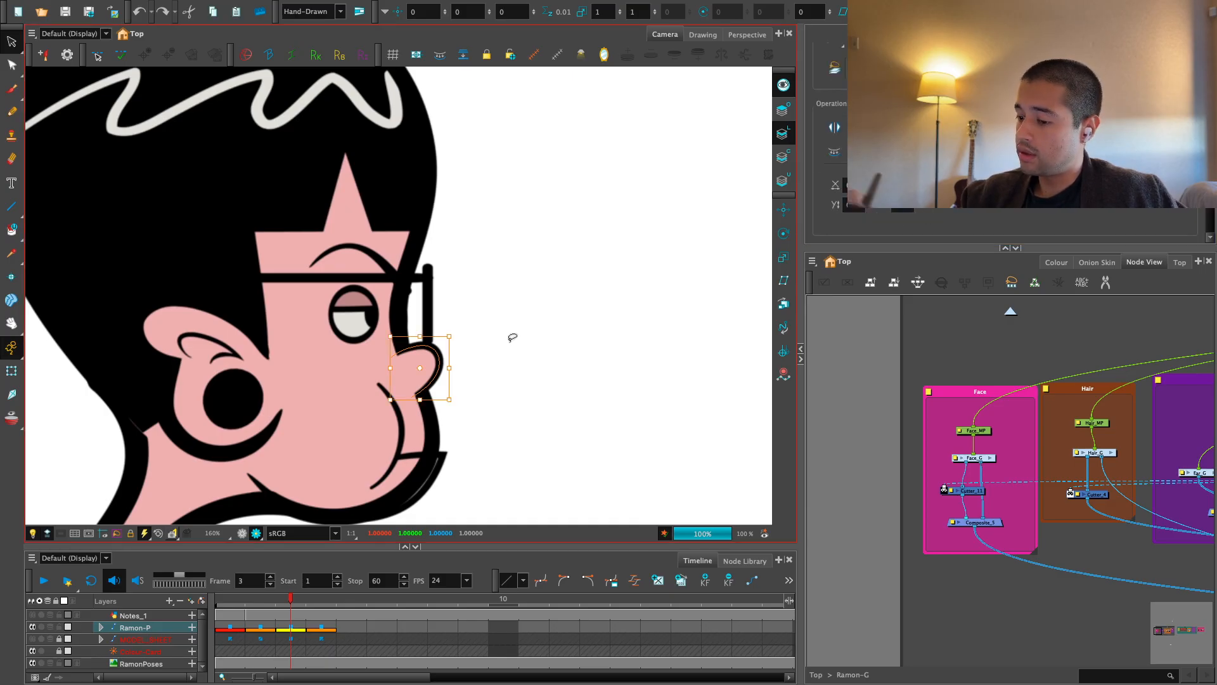
{"action": "scroll", "coordinate": [1008, 139], "scroll_direction": "down", "scroll_amount": 5}
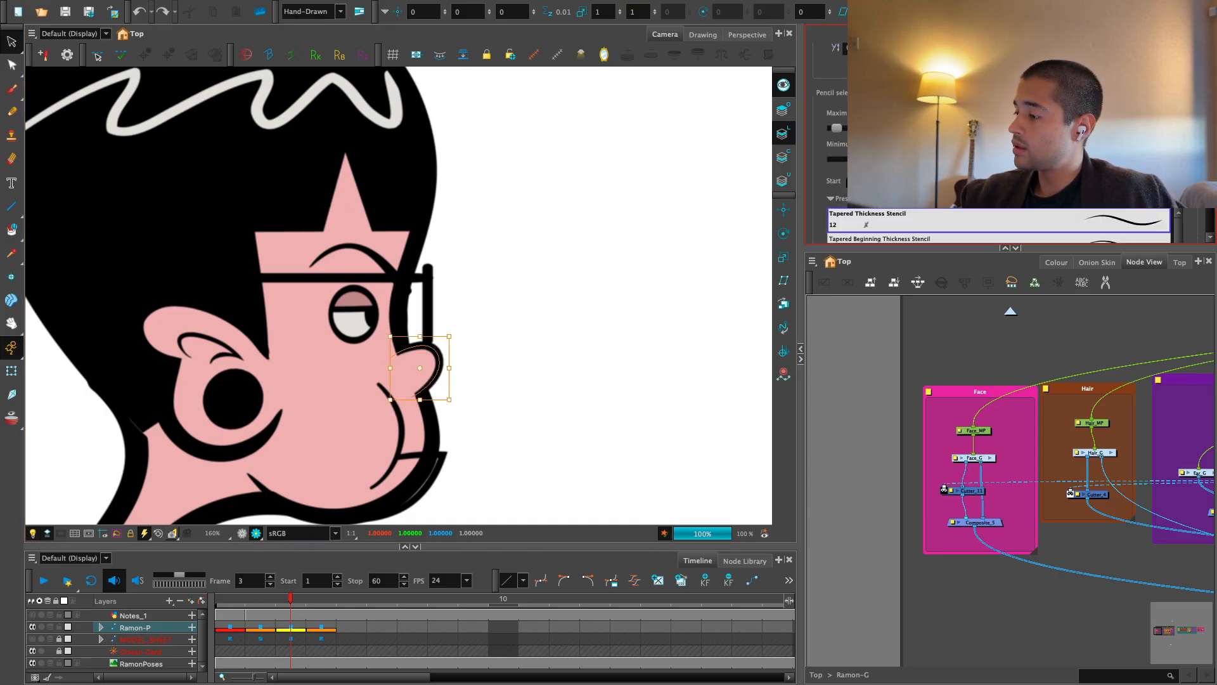
{"action": "left_click", "coordinate": [663, 351]}
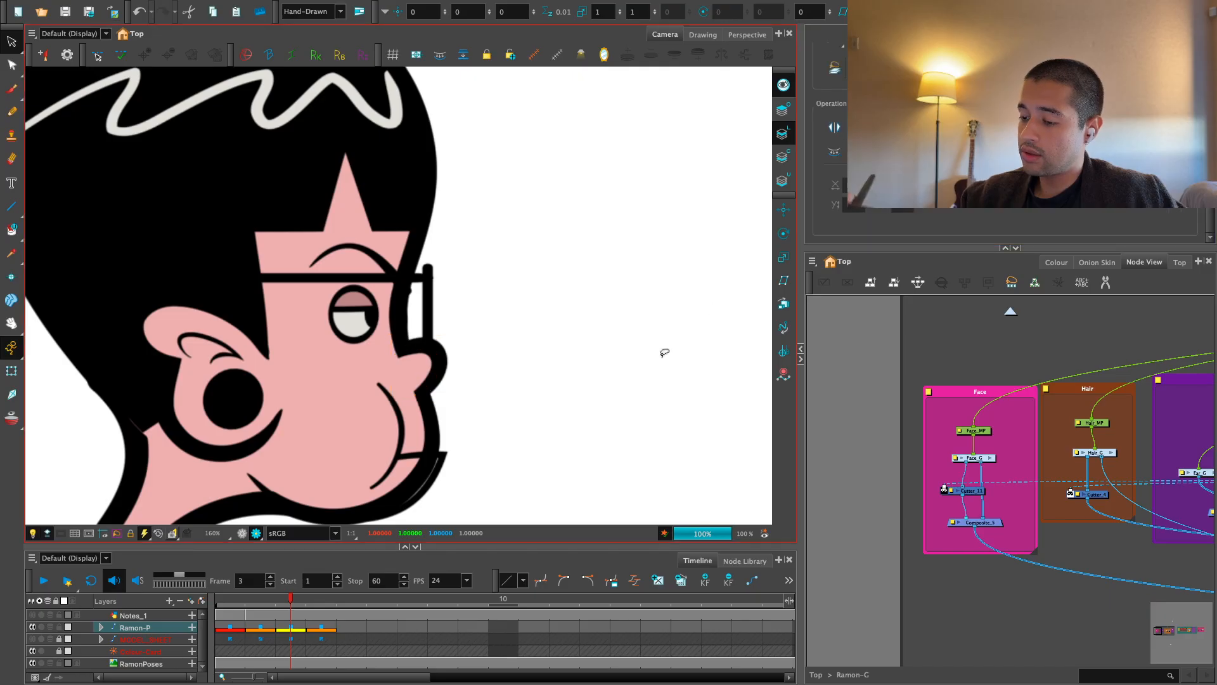
Compare the profile head pose on frame 3 with the pose on frame 2
{"action": "key", "text": "1"}
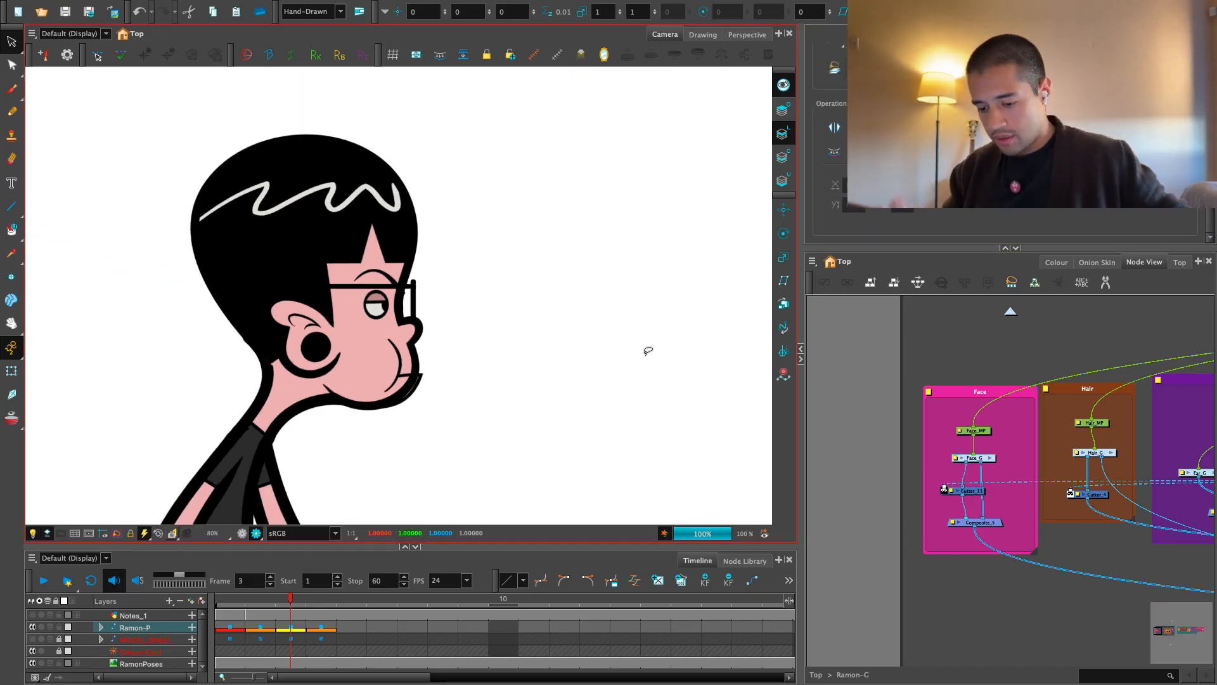
{"action": "key", "text": "shift+l"}
{"action": "key", "text": "2"}
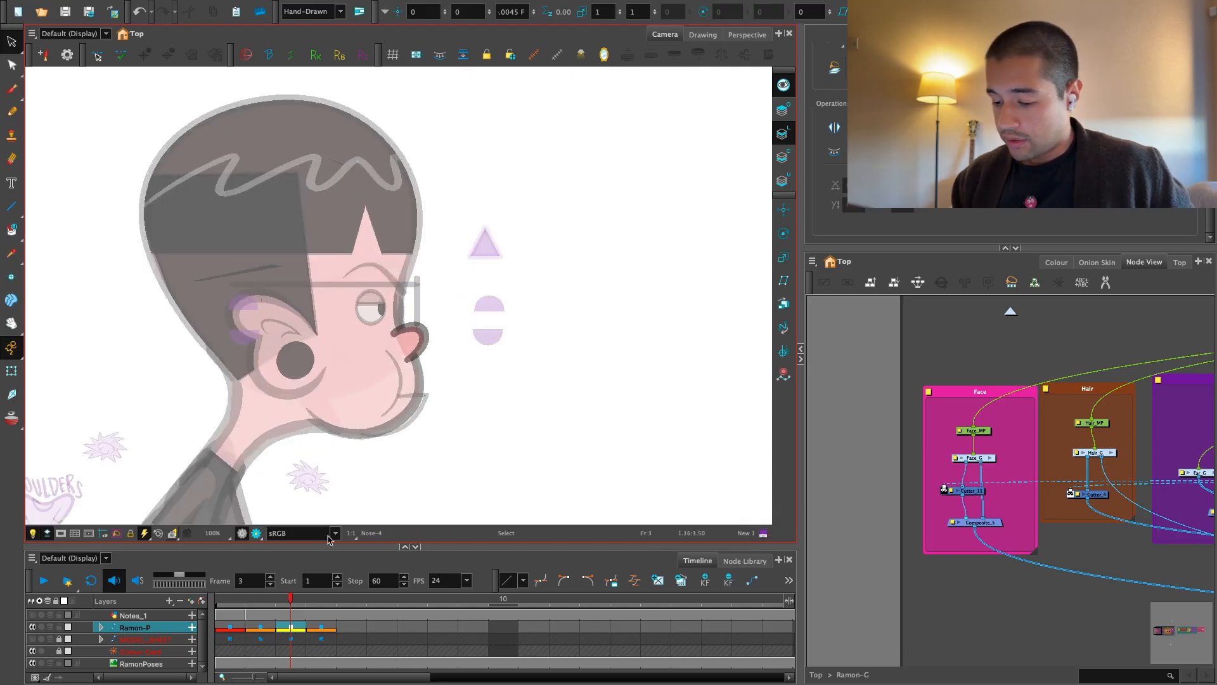
{"action": "key", "text": "shift+t"}
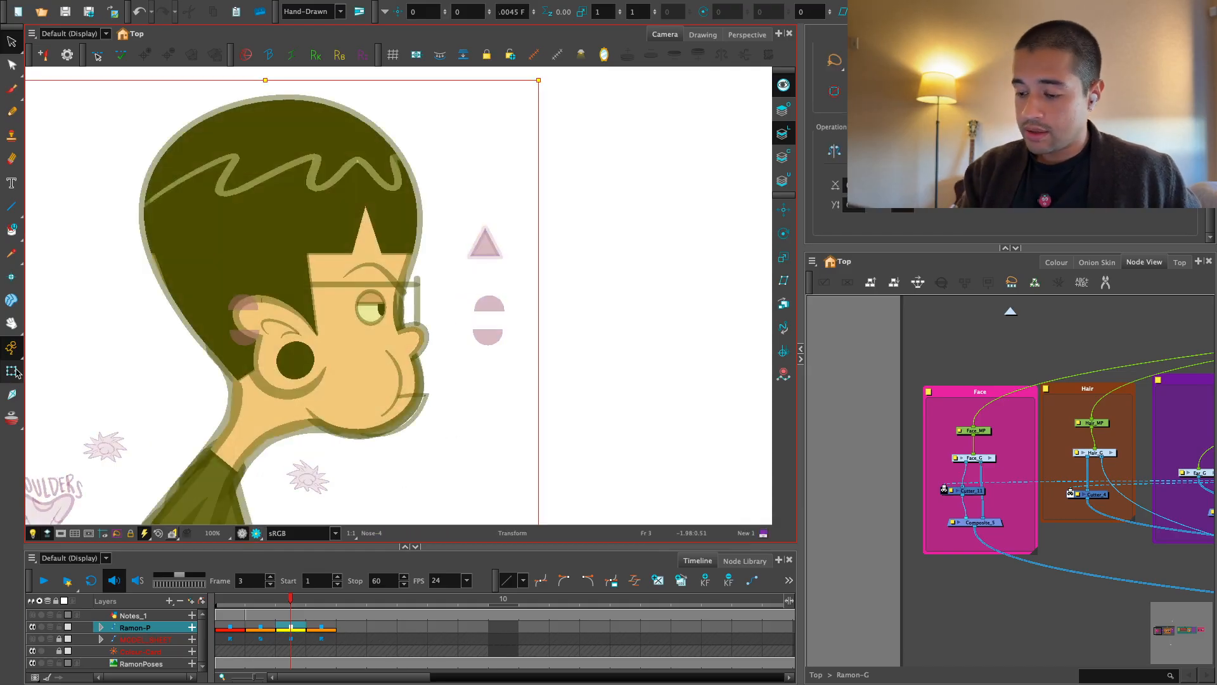
{"action": "key", "text": "comma"}
{"action": "key", "text": "period"}
{"action": "key", "text": "comma"}
{"action": "key", "text": "period"}
{"action": "key", "text": "comma"}
{"action": "key", "text": "period"}
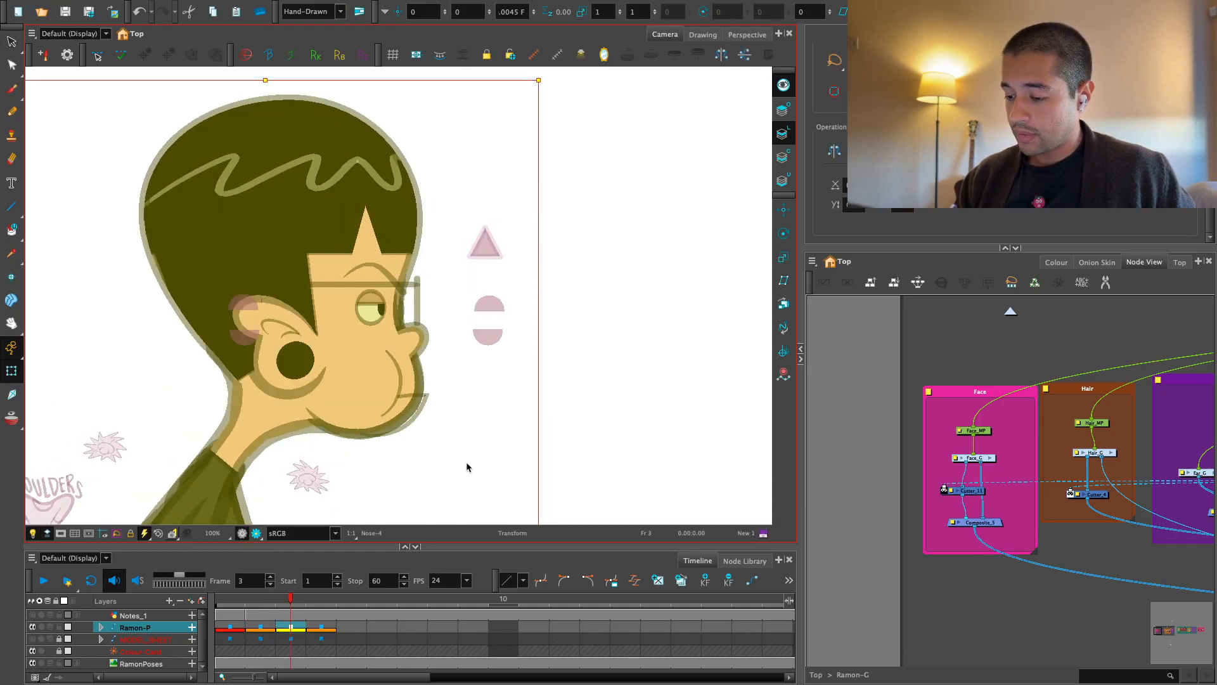
{"action": "key", "text": "comma"}
{"action": "key", "text": "period"}
Show the jaw's deformer on frame 3 and move its control point by the nose slightly forward, checking it against frame 2
{"action": "key", "text": "2"}
{"action": "key", "text": "2"}
{"action": "left_click", "coordinate": [445, 402]}
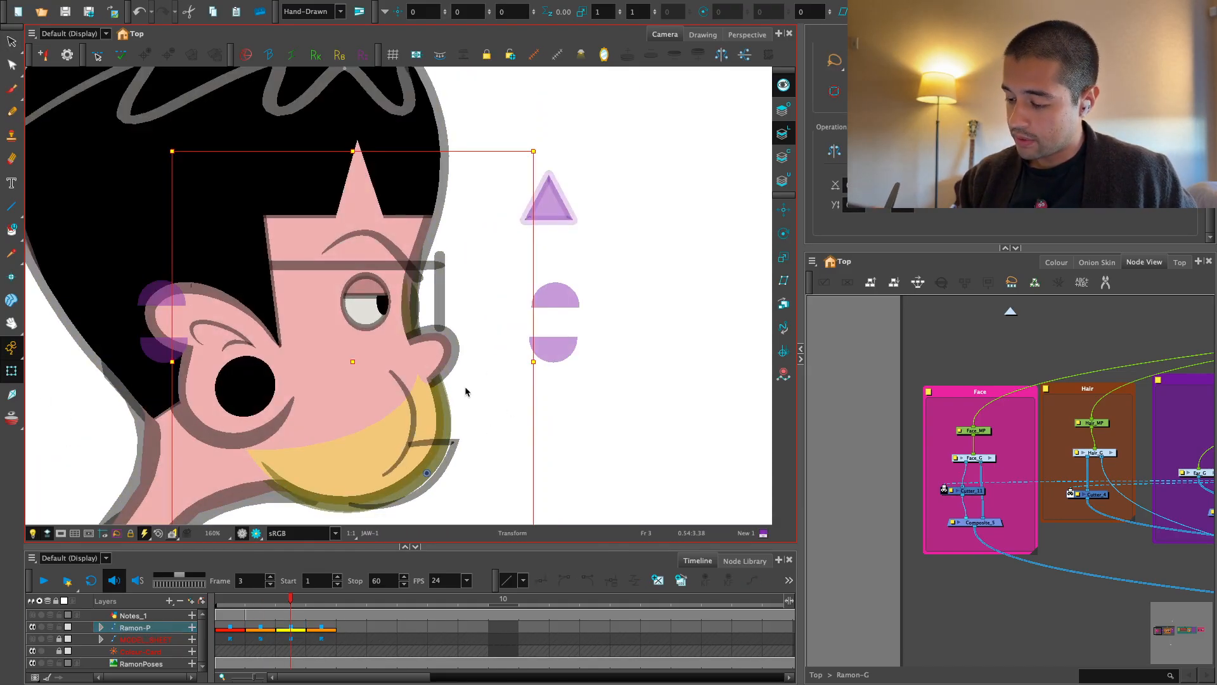
{"action": "key", "text": "shift+F11"}
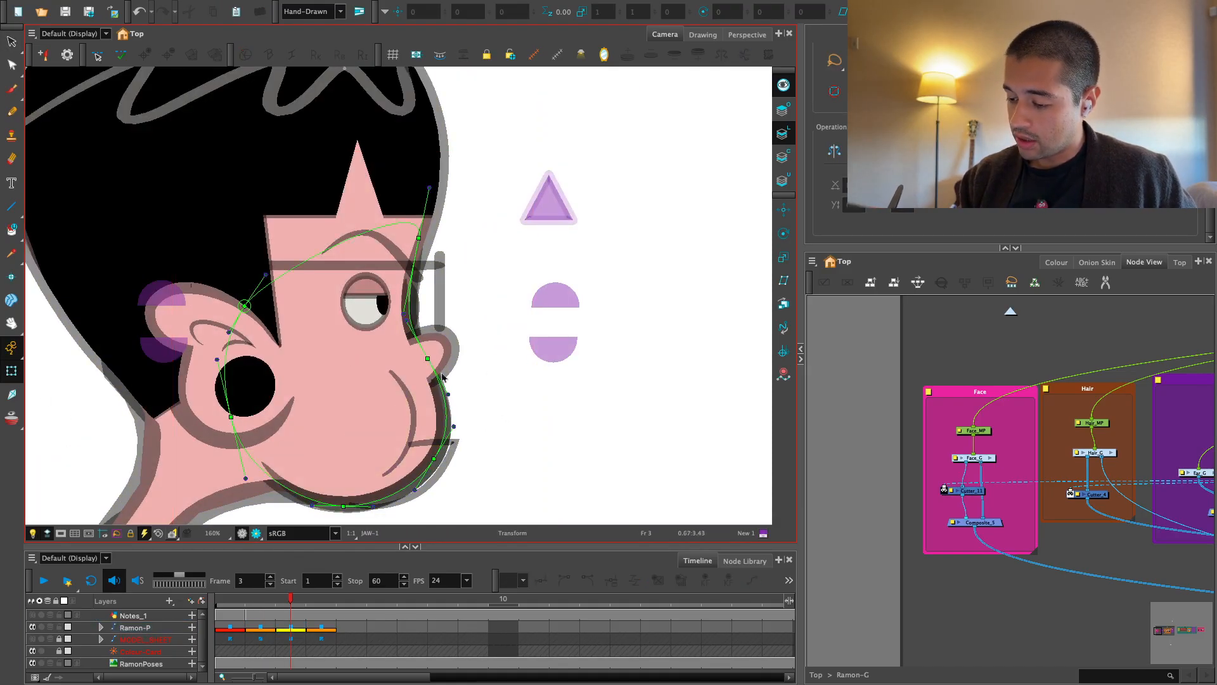
{"action": "left_click_drag", "start_coordinate": [428, 354], "coordinate": [438, 346]}
{"action": "key", "text": "comma"}
{"action": "key", "text": "period"}
{"action": "key", "text": "comma"}
{"action": "key", "text": "period"}
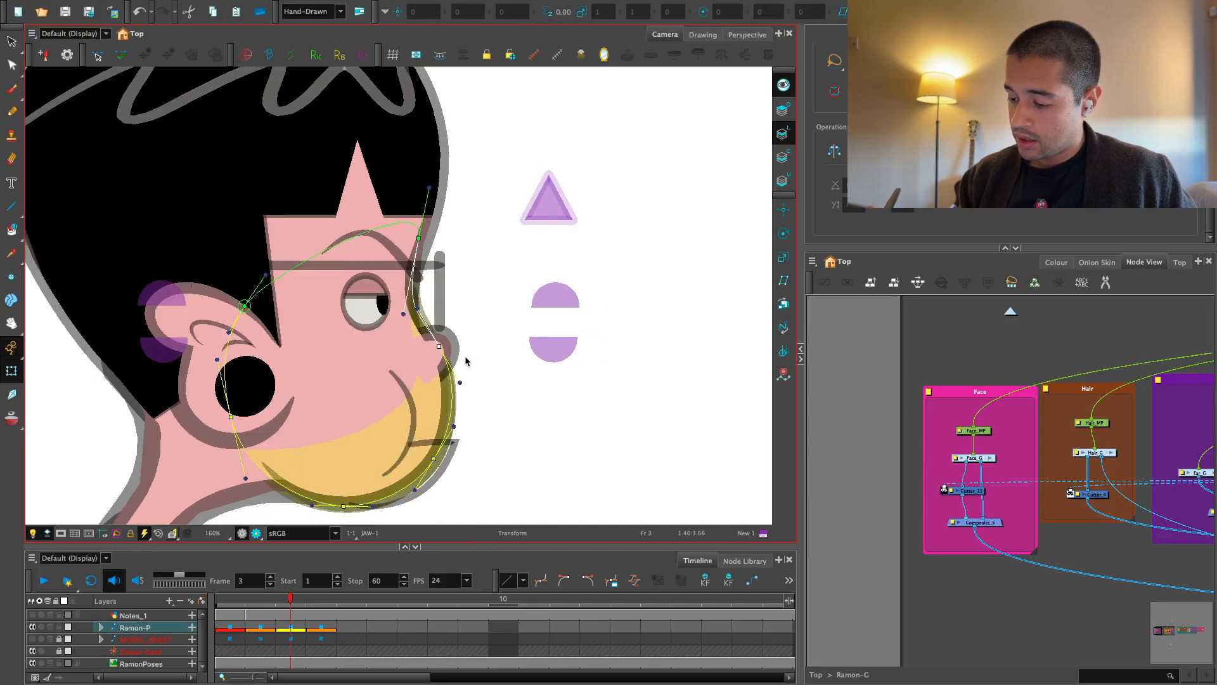
{"action": "key", "text": "comma"}
{"action": "key", "text": "period"}
Push the jaw's control point by the nose farther forward and shift the nose outward, checking both against frame 2
{"action": "left_click_drag", "start_coordinate": [439, 347], "coordinate": [473, 342]}
{"action": "key", "text": "comma"}
{"action": "key", "text": "period"}
{"action": "key", "text": "comma"}
{"action": "key", "text": "period"}
{"action": "left_click", "coordinate": [454, 344]}
{"action": "key", "text": "comma"}
{"action": "key", "text": "period"}
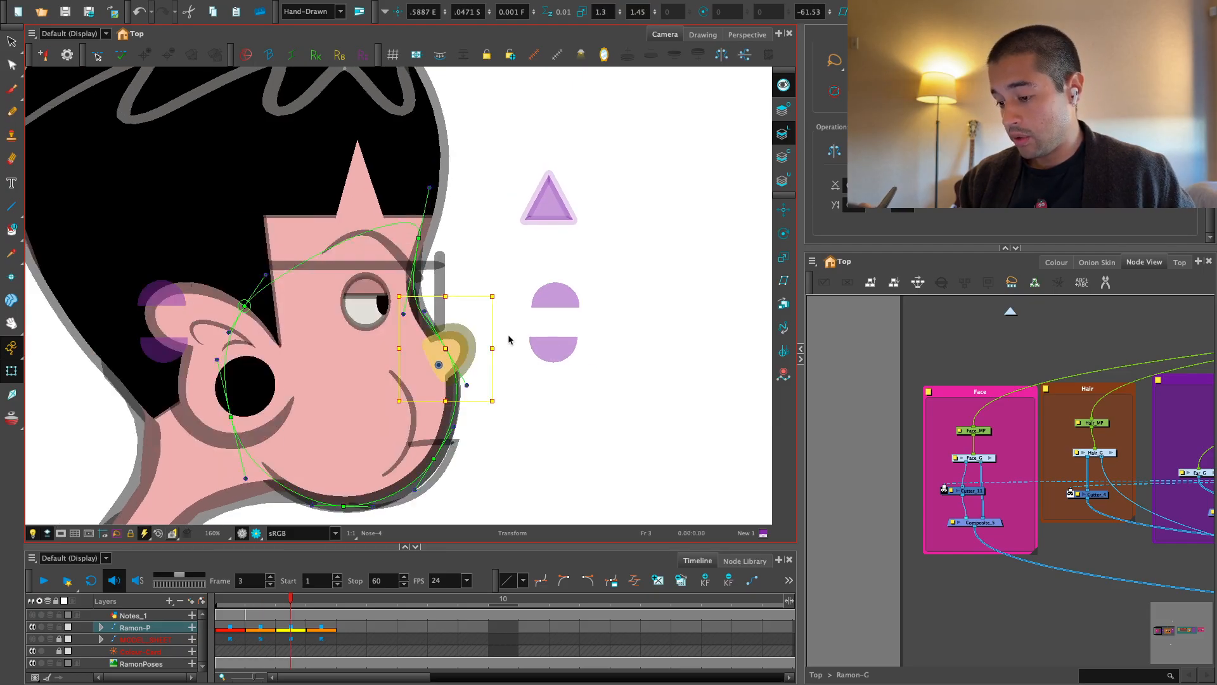
Hide the deformer controls and examine the rendered profile of the head on frame 3
{"action": "left_click", "coordinate": [520, 352]}
{"action": "key", "text": "shift+c"}
{"action": "key", "text": "1"}
{"action": "left_click", "coordinate": [257, 533]}
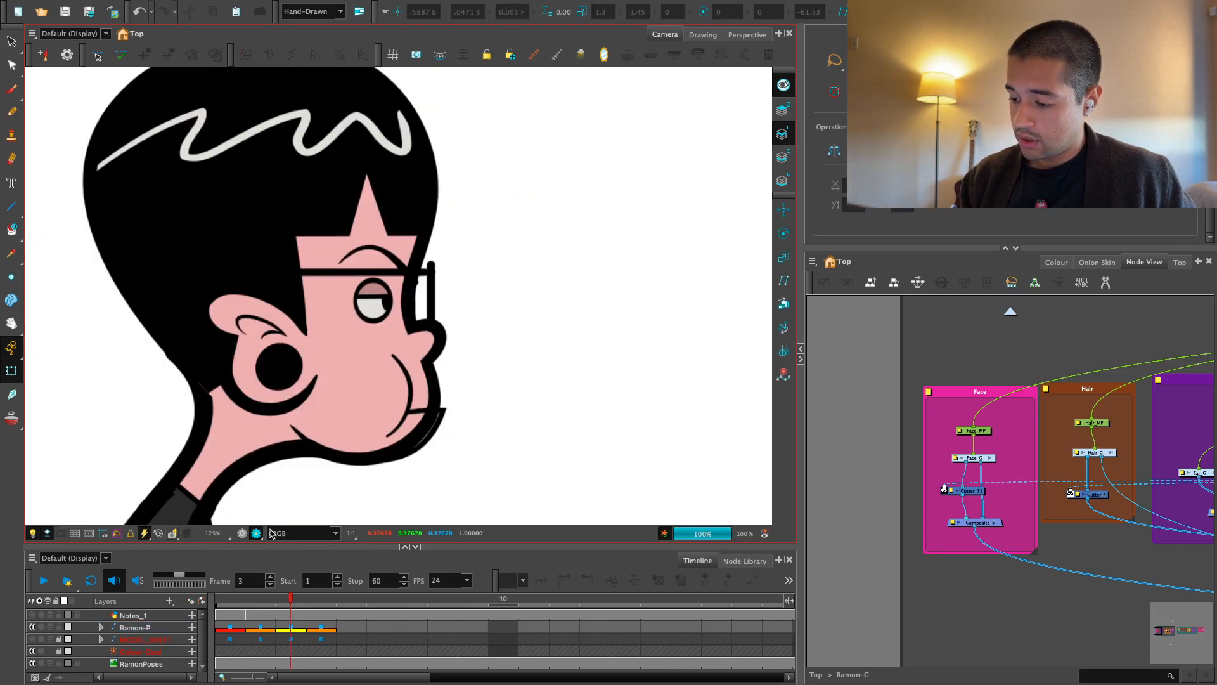
{"action": "left_click", "coordinate": [243, 534]}
{"action": "key", "text": "2"}
{"action": "key", "text": "2"}
{"action": "left_click_drag", "start_coordinate": [444, 384], "coordinate": [435, 470]}
{"action": "left_click", "coordinate": [291, 615]}
{"action": "key", "text": "1"}
{"action": "key", "text": "1"}
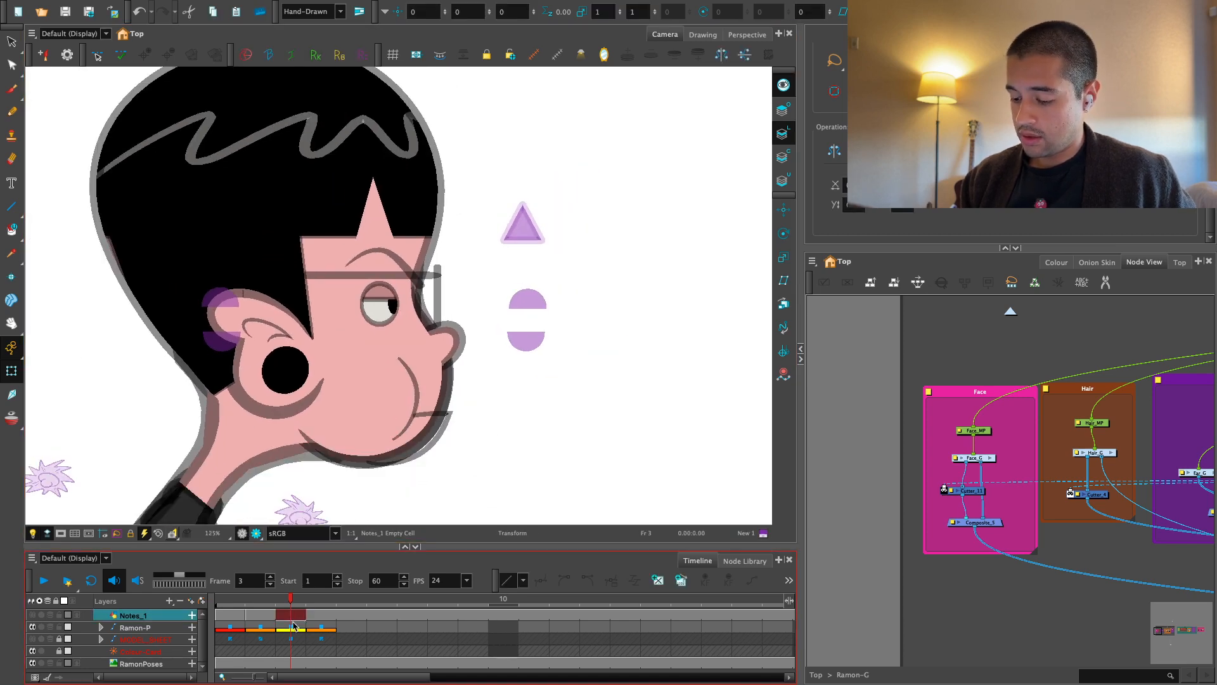
Fine-tune the jaw deformer's control point at the base of the nose on frame 3
{"action": "left_click", "coordinate": [292, 626]}
{"action": "key", "text": "1"}
{"action": "key", "text": "2"}
{"action": "key", "text": "2"}
{"action": "left_click_drag", "start_coordinate": [438, 315], "coordinate": [402, 294]}
{"action": "left_click", "coordinate": [412, 327]}
{"action": "left_click", "coordinate": [399, 368]}
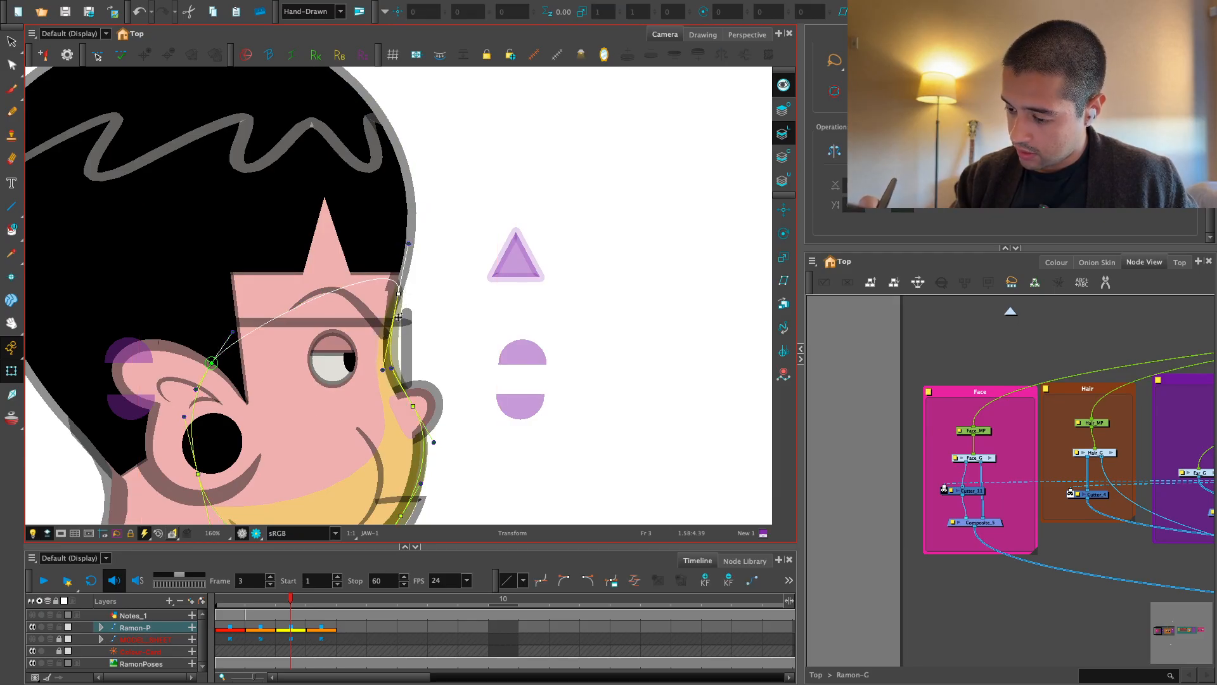
{"action": "left_click_drag", "start_coordinate": [416, 404], "coordinate": [413, 406]}
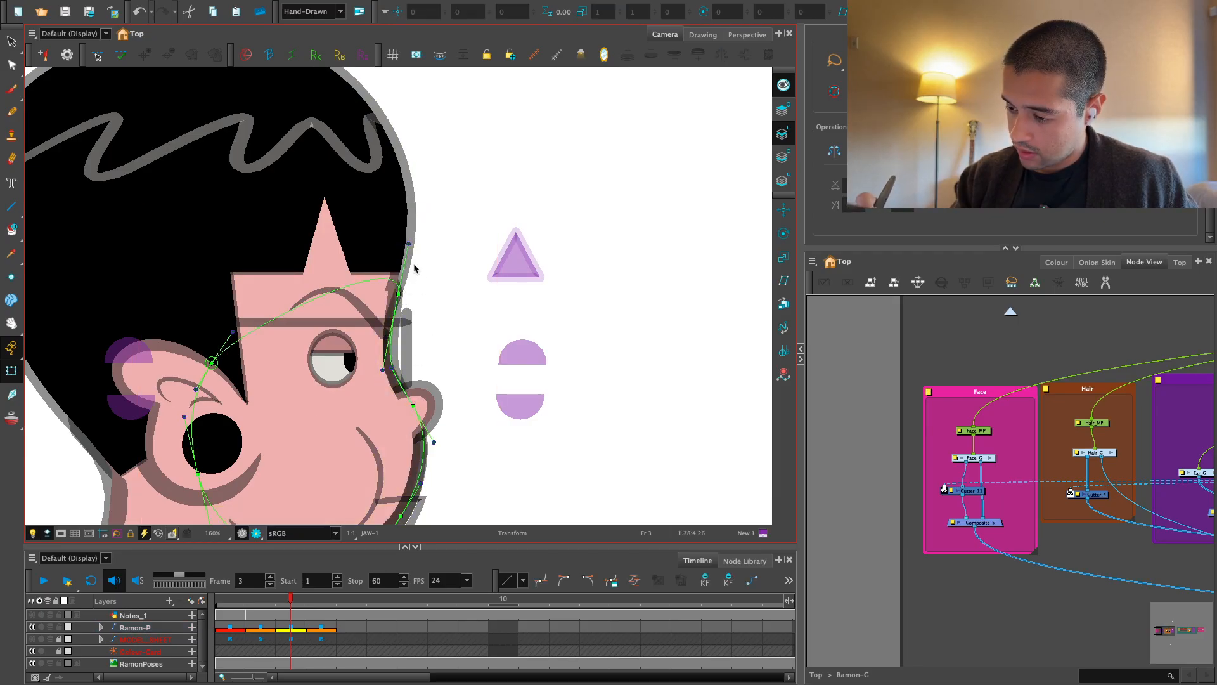
Move the skull deformer's lower front control point forward toward the nose bridge and check the rendered outline
{"action": "left_click", "coordinate": [411, 260]}
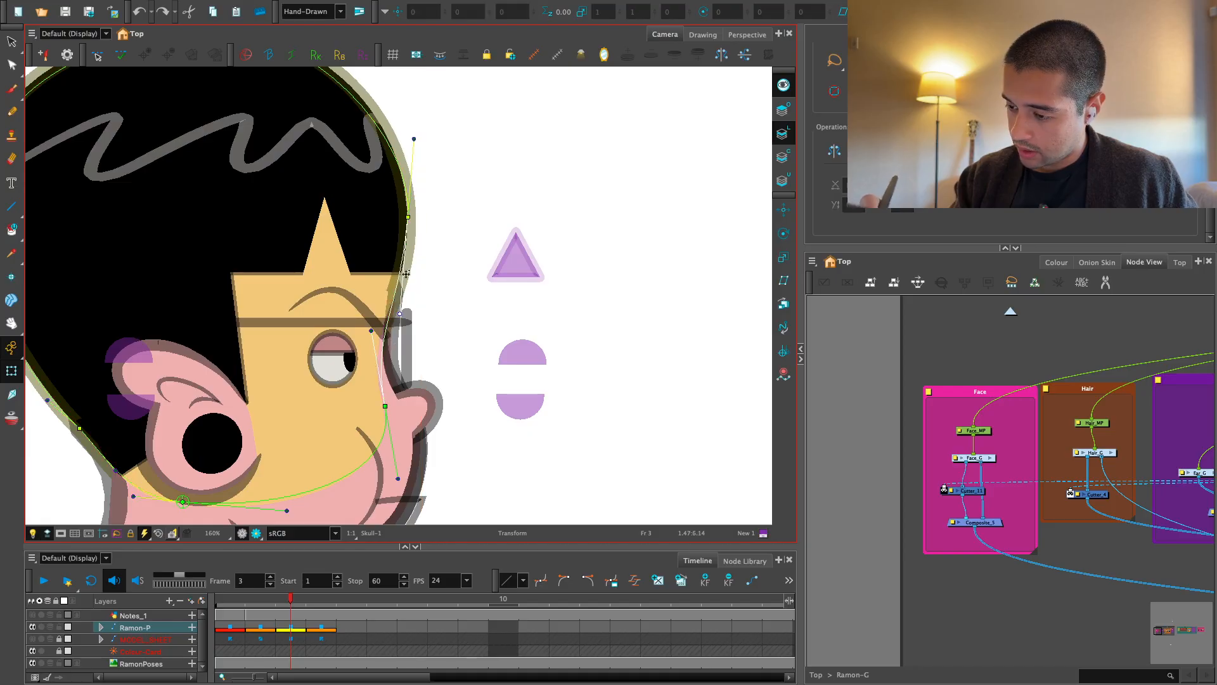
{"action": "left_click_drag", "start_coordinate": [388, 408], "coordinate": [398, 402]}
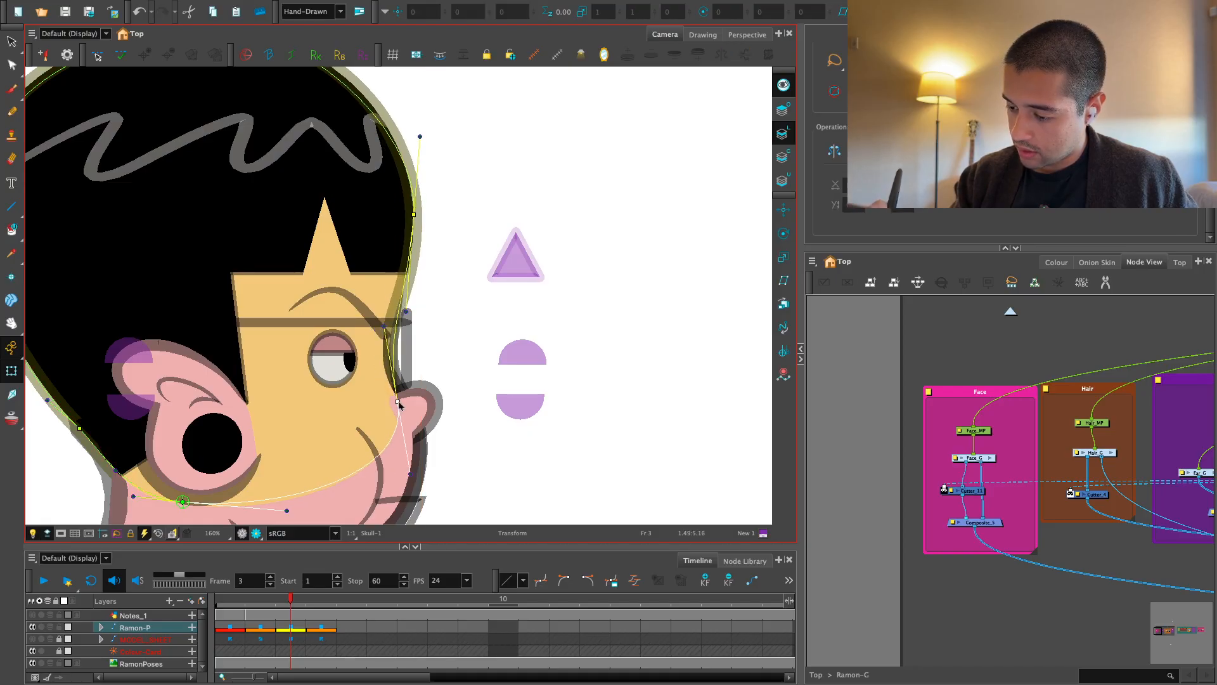
{"action": "left_click", "coordinate": [454, 312]}
{"action": "left_click", "coordinate": [256, 533]}
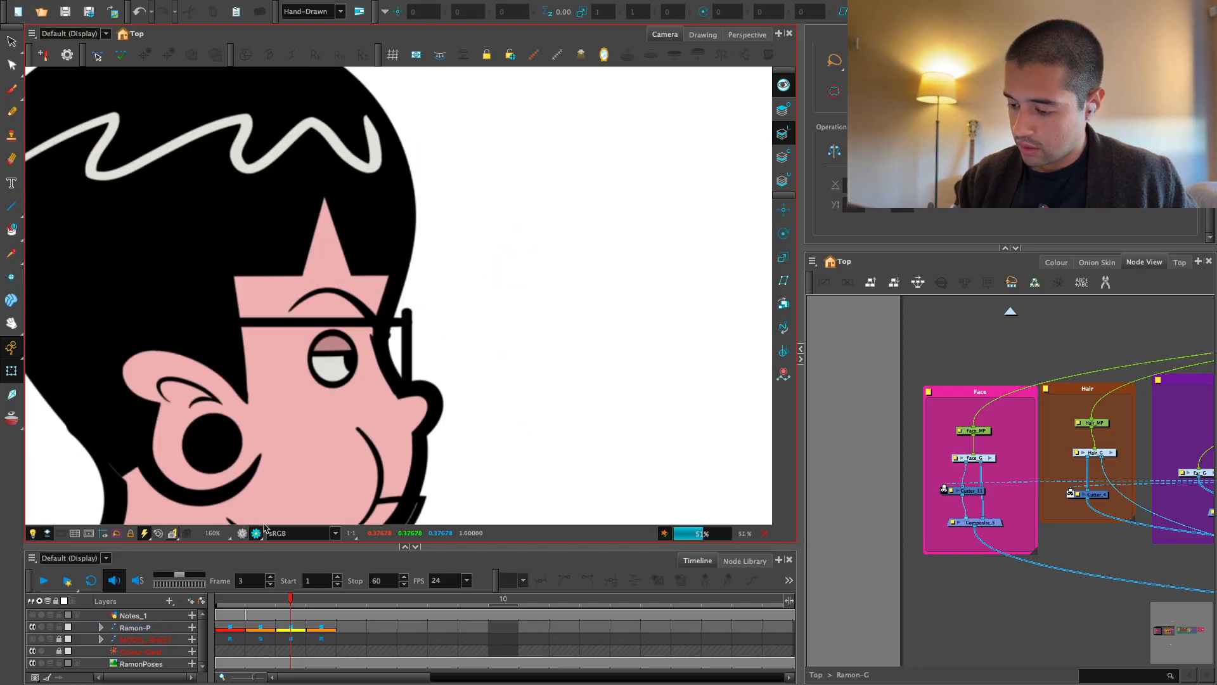
{"action": "key", "text": "1"}
{"action": "scroll", "coordinate": [403, 310], "scroll_direction": "up", "scroll_amount": 4}
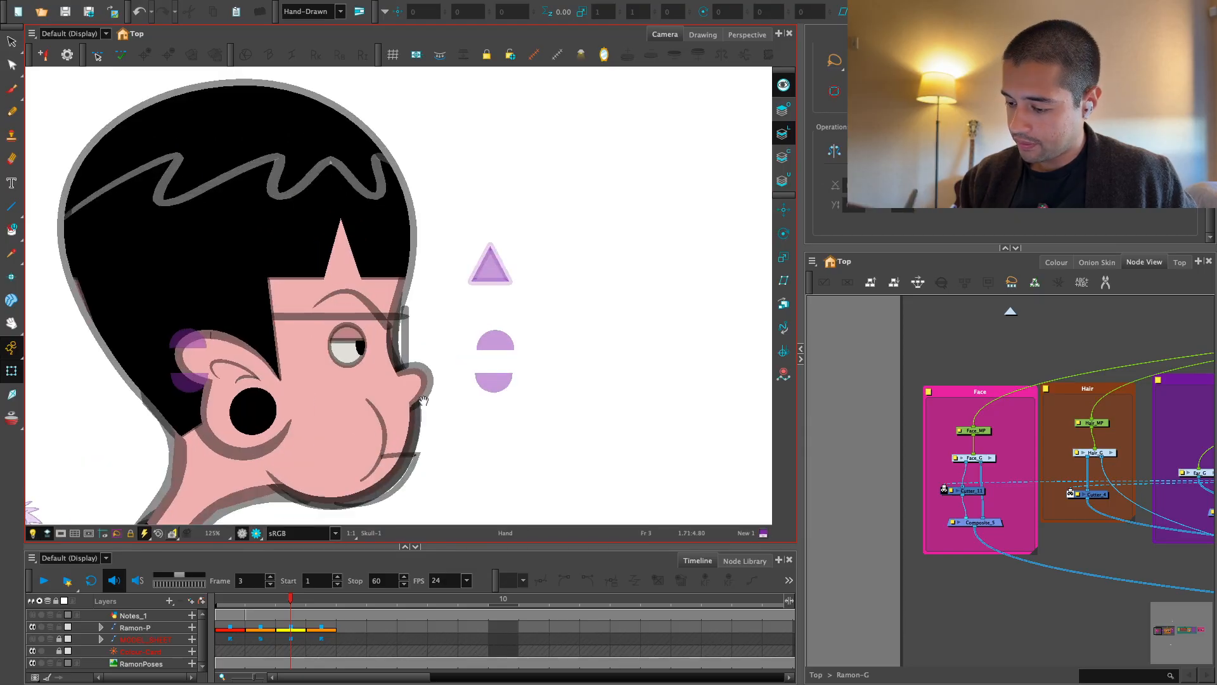
Try to slide the glasses forward on the face and check the rendered profile
{"action": "left_click", "coordinate": [405, 324]}
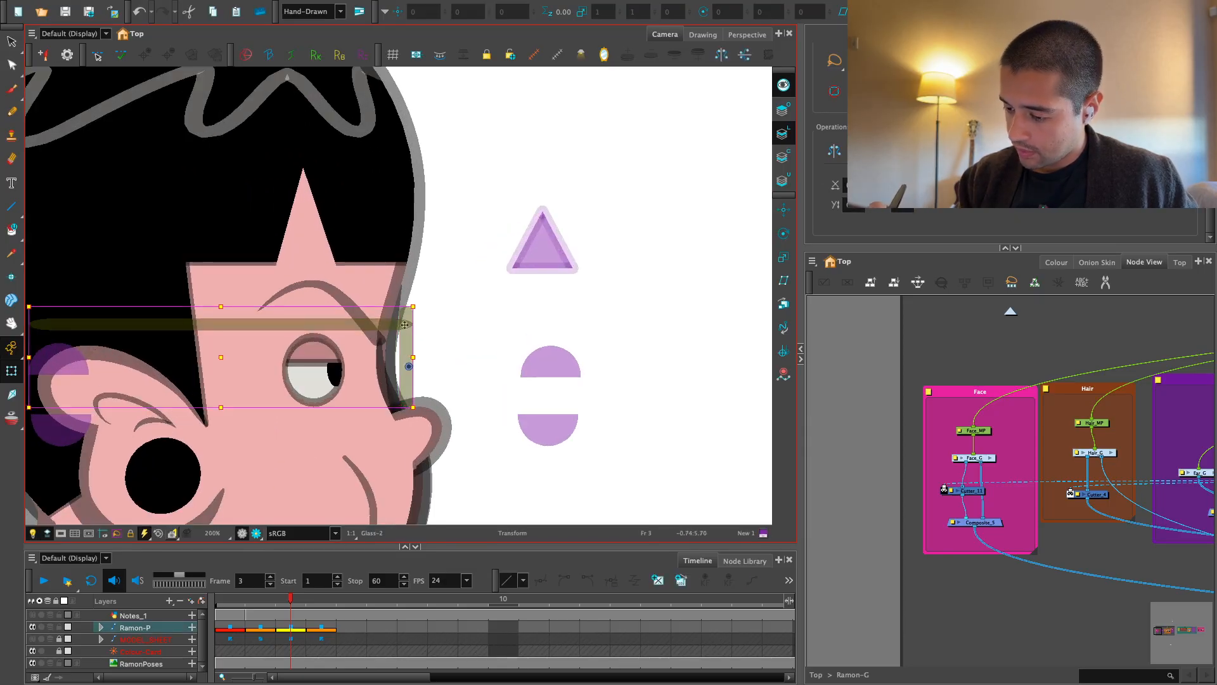
{"action": "left_click_drag", "start_coordinate": [404, 325], "coordinate": [466, 325]}
{"action": "left_click", "coordinate": [510, 316]}
{"action": "key", "text": "1"}
{"action": "key", "text": "space"}
{"action": "key", "text": "1"}
{"action": "left_click", "coordinate": [257, 534]}
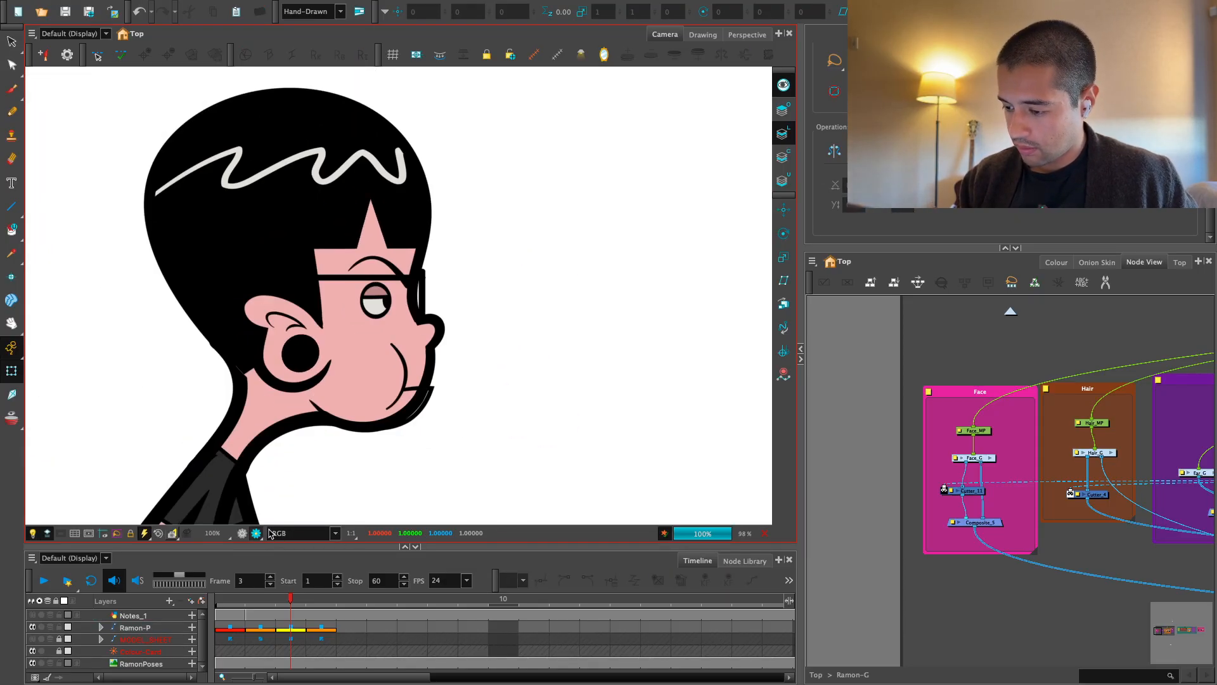
{"action": "left_click", "coordinate": [251, 534]}
Slide the glasses slightly forward on the face and shorten the vertical front rim above the nose
{"action": "scroll", "coordinate": [496, 310], "scroll_direction": "up", "scroll_amount": 5}
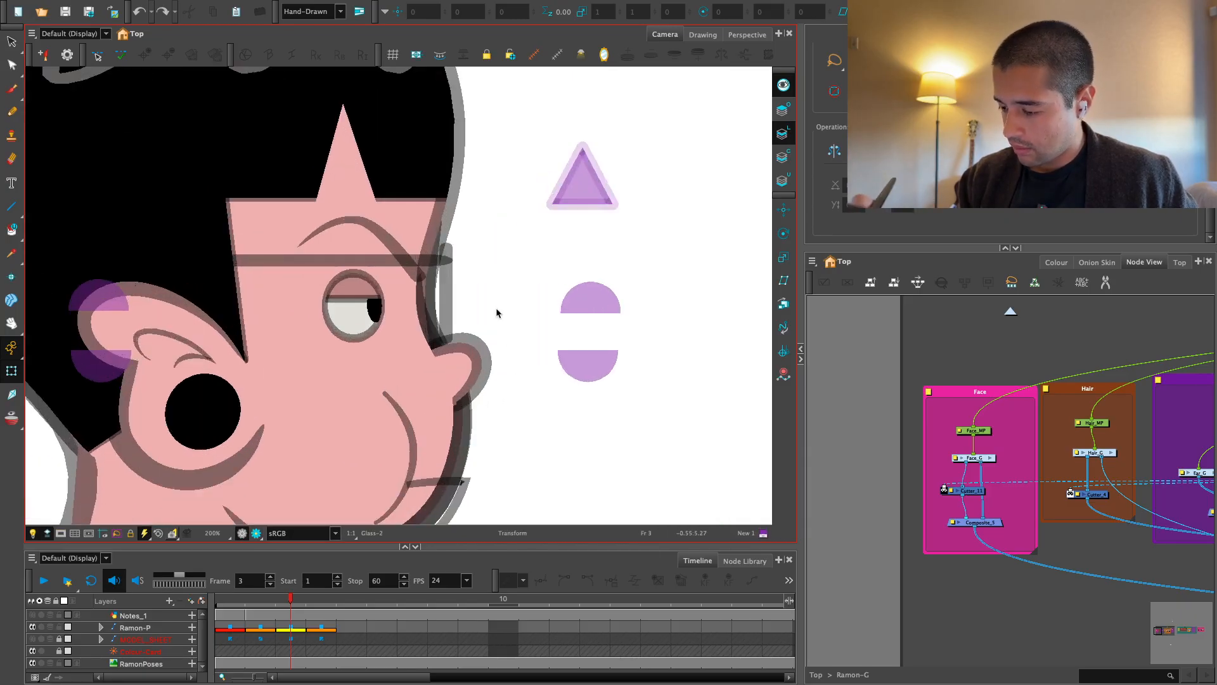
{"action": "left_click", "coordinate": [408, 288]}
{"action": "left_click", "coordinate": [408, 288], "text": "shift"}
{"action": "left_click_drag", "start_coordinate": [437, 282], "coordinate": [453, 282]}
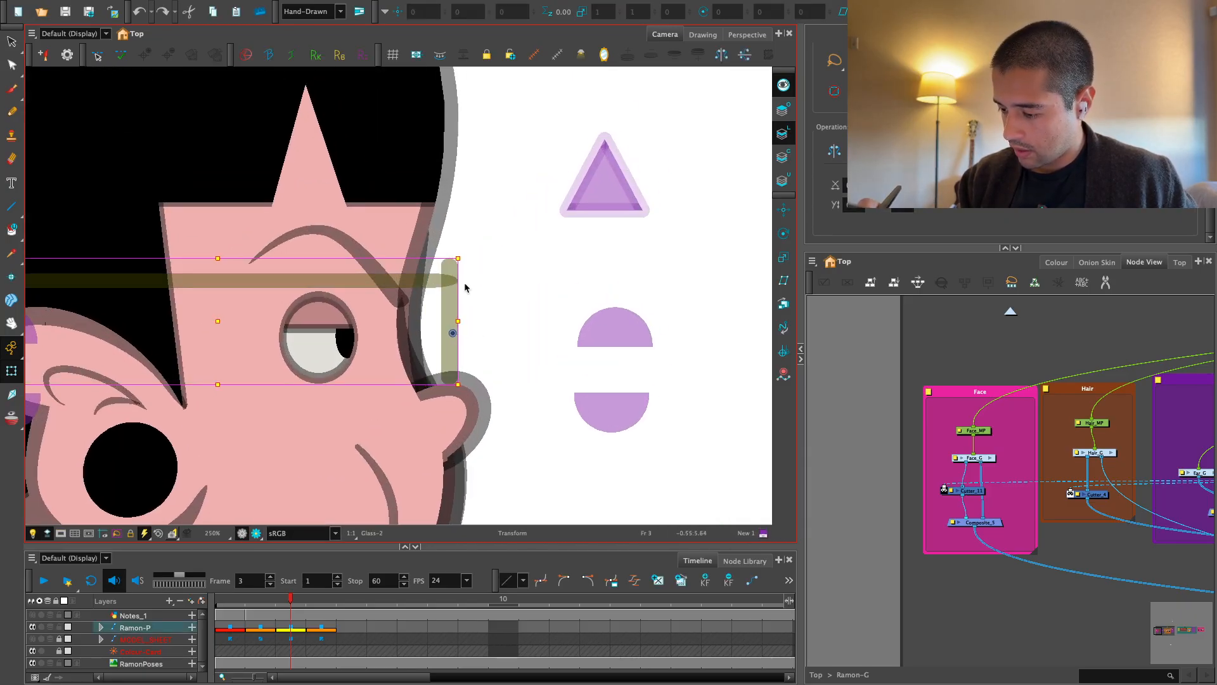
{"action": "left_click", "coordinate": [466, 286]}
{"action": "left_click", "coordinate": [451, 365]}
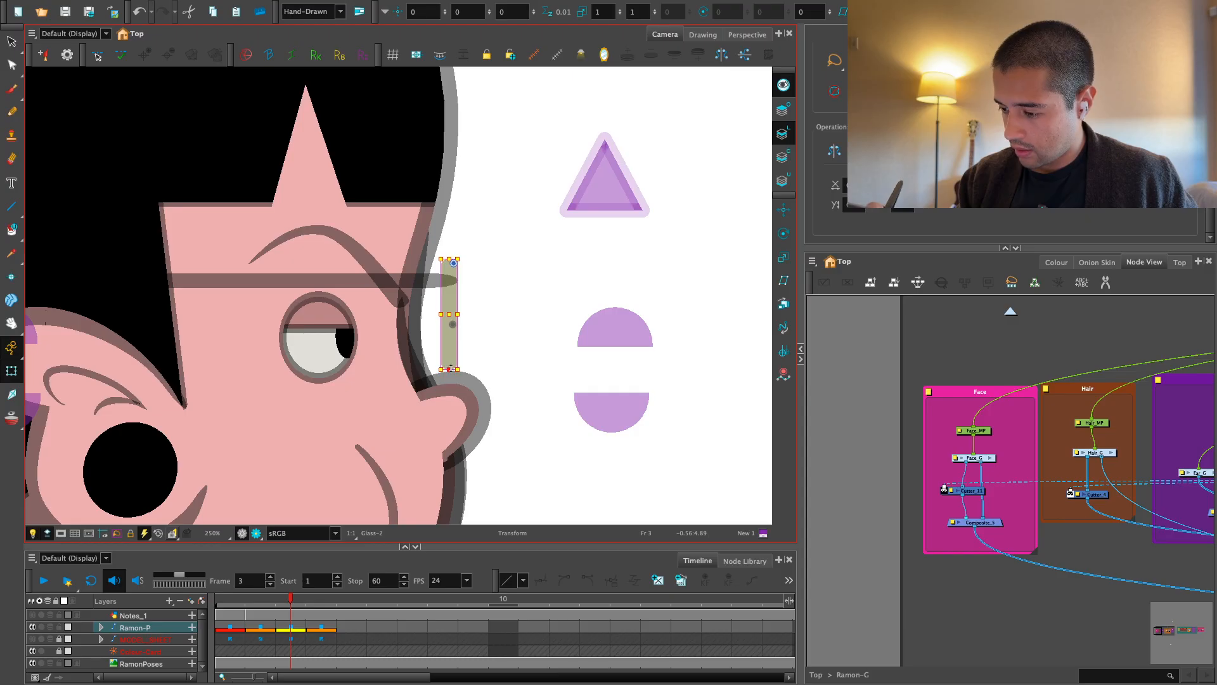
{"action": "left_click", "coordinate": [517, 354]}
Flip between frames 2 and 3 to compare the three-quarter and profile head poses
{"action": "key", "text": "1"}
{"action": "key", "text": "1"}
{"action": "key", "text": "1"}
{"action": "left_click", "coordinate": [261, 626]}
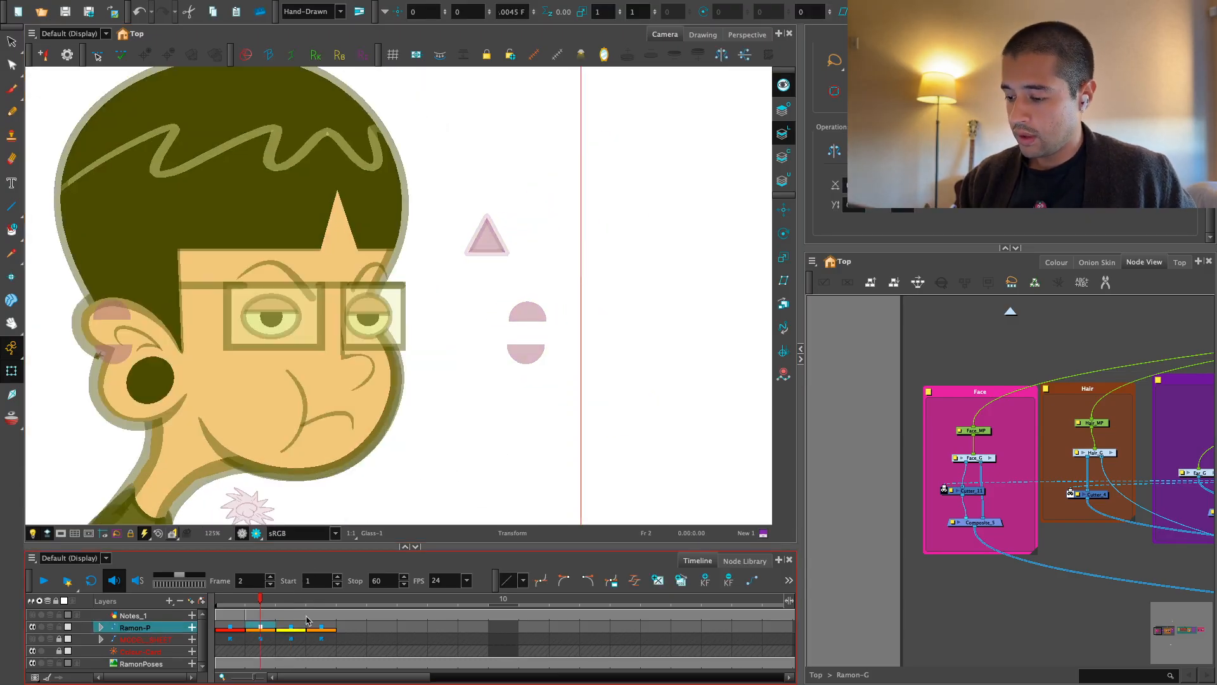
{"action": "key", "text": "comma"}
{"action": "key", "text": "period"}
{"action": "key", "text": "period"}
{"action": "key", "text": "comma"}
{"action": "key", "text": "comma"}
{"action": "key", "text": "period"}
{"action": "key", "text": "period"}
{"action": "left_click", "coordinate": [438, 491]}
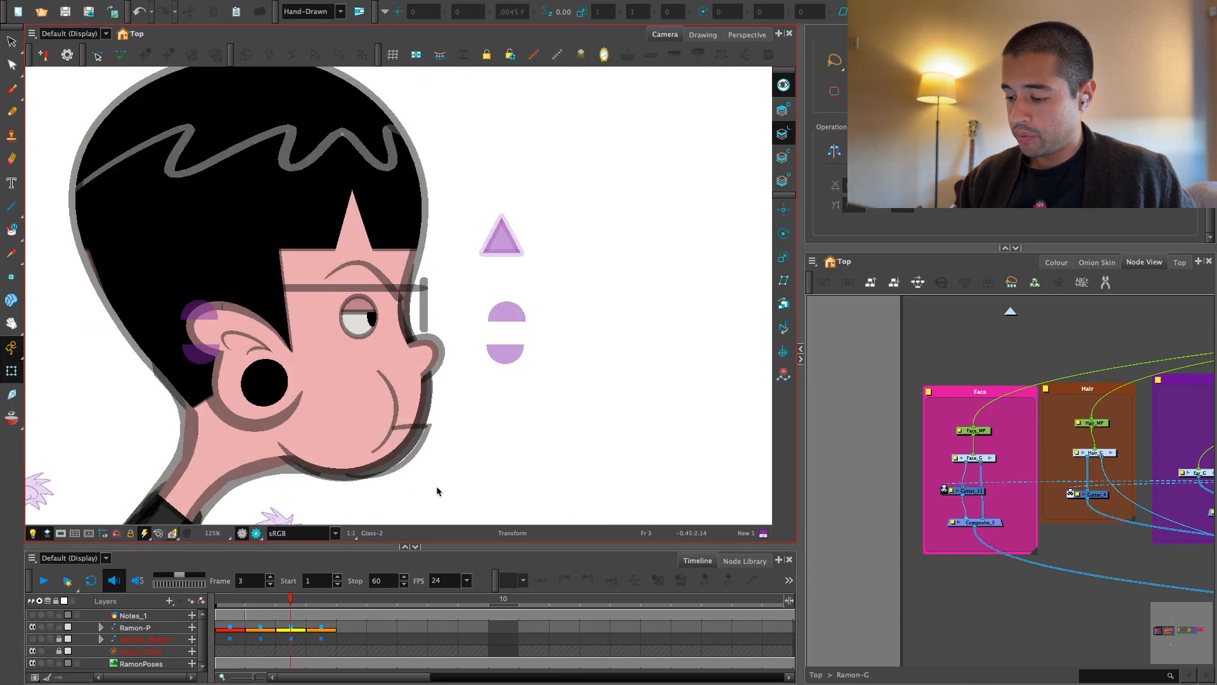
Try brushing a new chin line on the mouth drawing from under the jaw to the lip corner, and undo it
{"action": "key", "text": "1"}
{"action": "key", "text": "2"}
{"action": "key", "text": "2"}
{"action": "key", "text": "2"}
{"action": "left_click", "coordinate": [478, 401]}
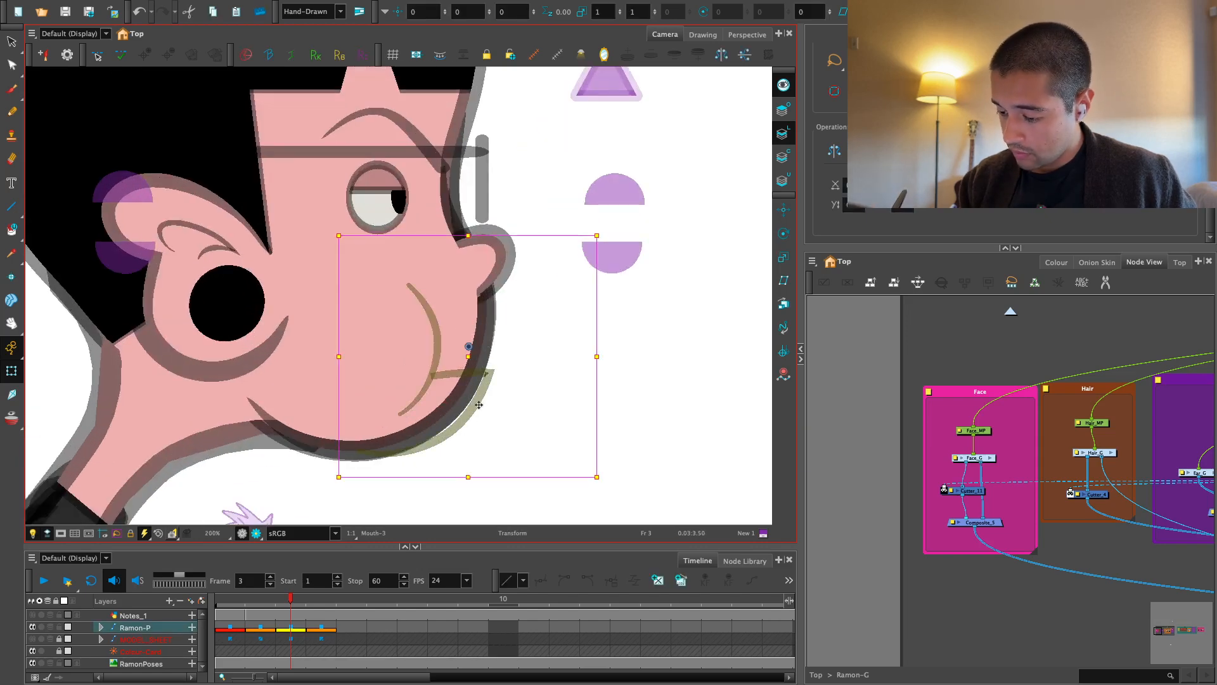
{"action": "left_click_drag", "start_coordinate": [467, 445], "coordinate": [465, 405]}
{"action": "key", "text": "2"}
{"action": "left_click", "coordinate": [502, 413]}
{"action": "key", "text": "alt+b"}
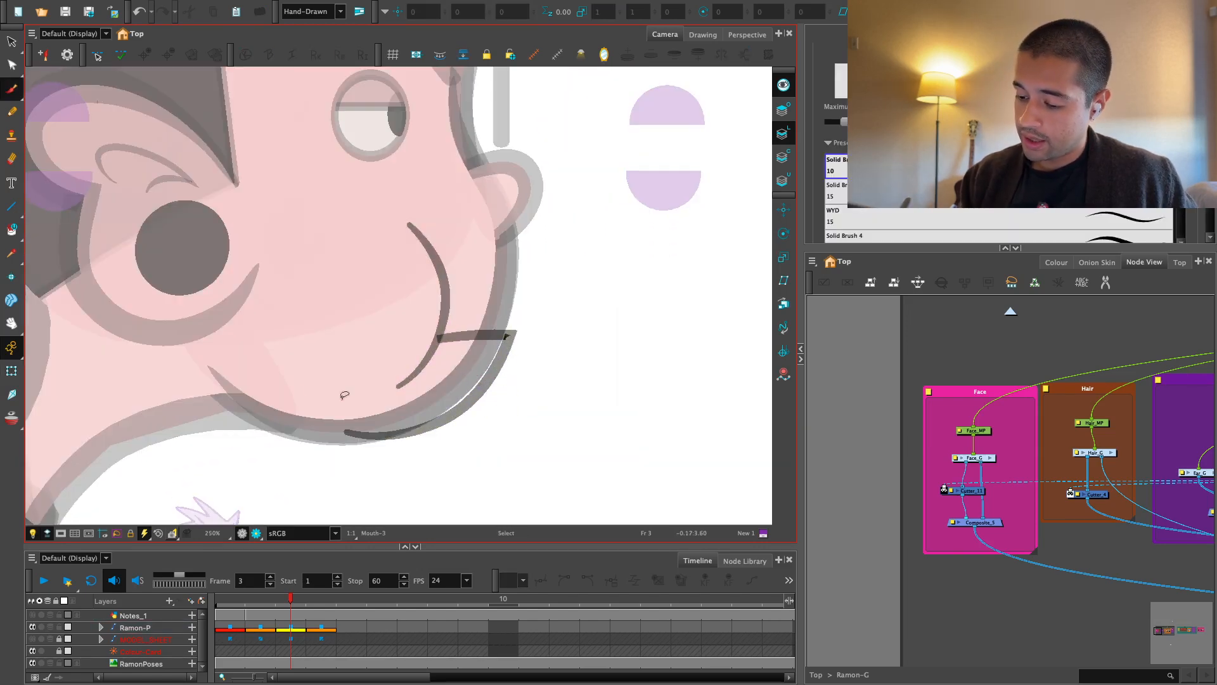
{"action": "mouse_move", "coordinate": [213, 374]}
{"action": "left_mouse_down"}
{"action": "mouse_move", "coordinate": [457, 409]}
{"action": "mouse_move", "coordinate": [511, 317]}
{"action": "left_mouse_up"}
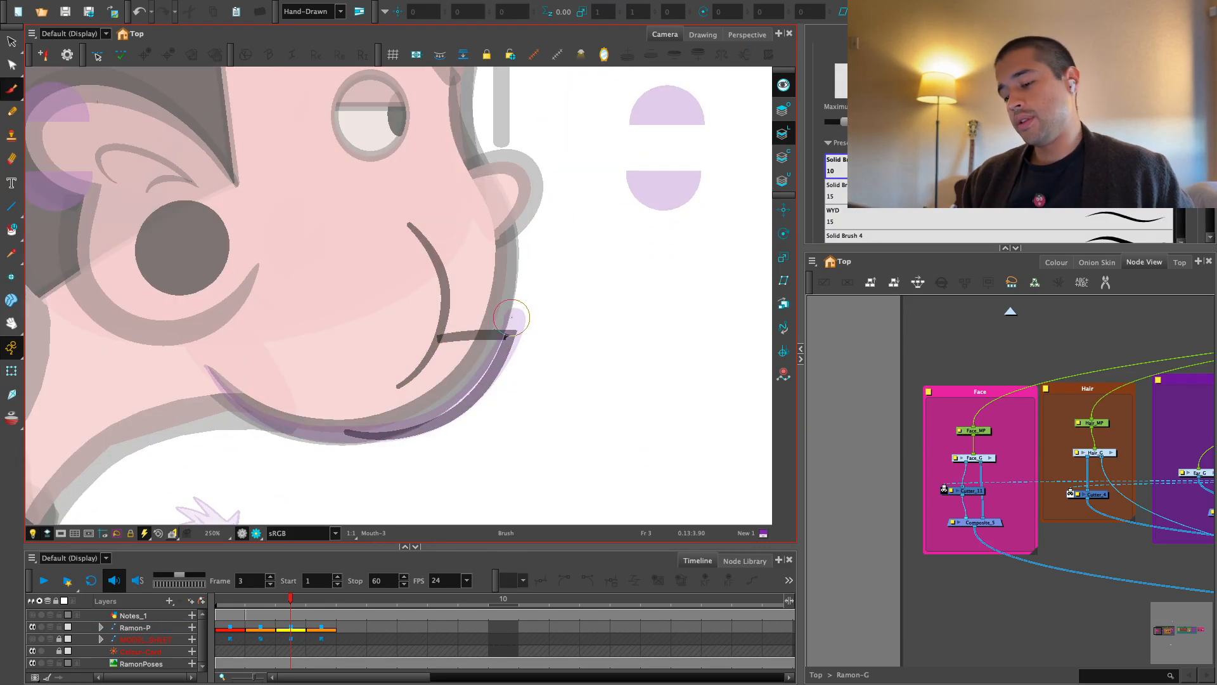
{"action": "key", "text": "ctrl+z"}
Delete the existing lip and chin line from the mouth drawing and undo the deletion
{"action": "key", "text": "alt+s"}
{"action": "left_click", "coordinate": [482, 399]}
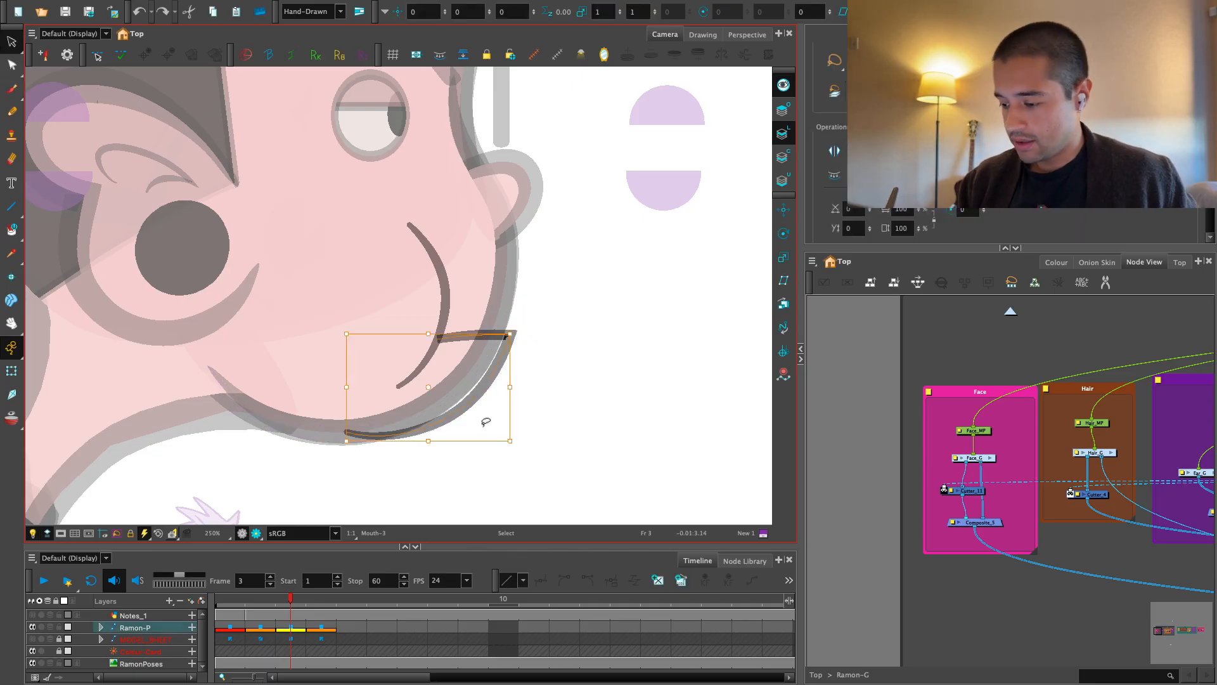
{"action": "key", "text": "Delete"}
{"action": "key", "text": "ctrl+z"}
{"action": "left_click", "coordinate": [597, 390]}
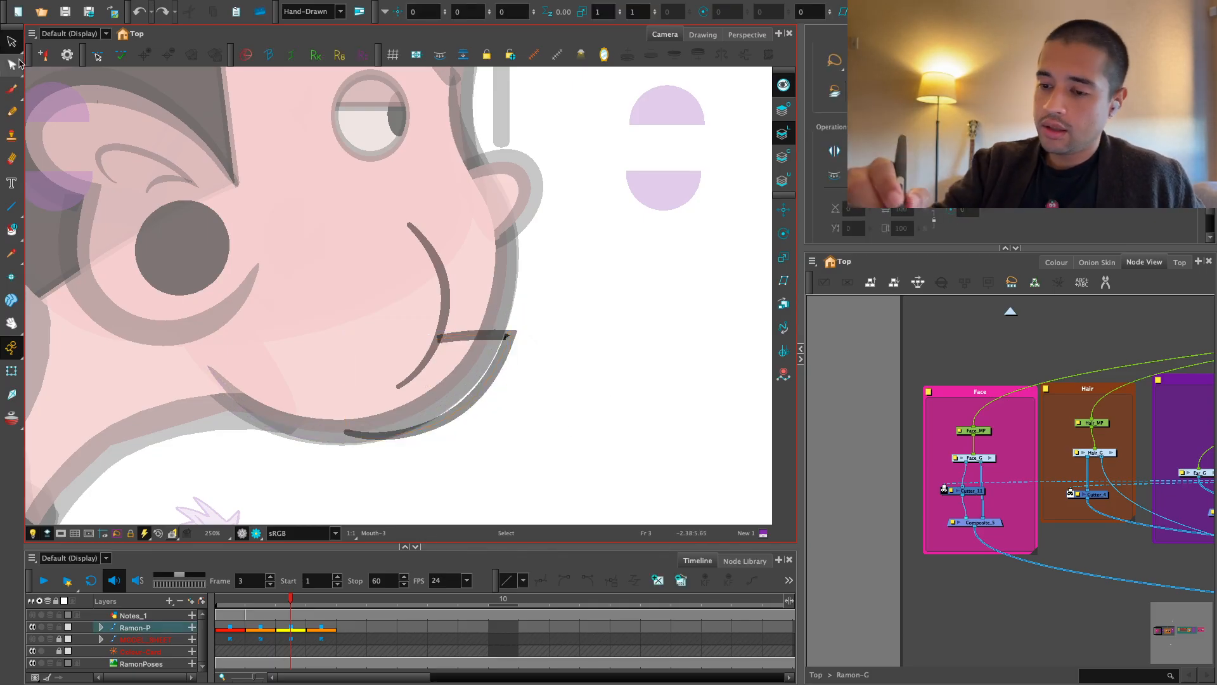
Extend the chin line's rear end back along the jaw with the Contour Editor and pull the lip corner outward
{"action": "left_click", "coordinate": [11, 65]}
{"action": "left_click", "coordinate": [353, 435]}
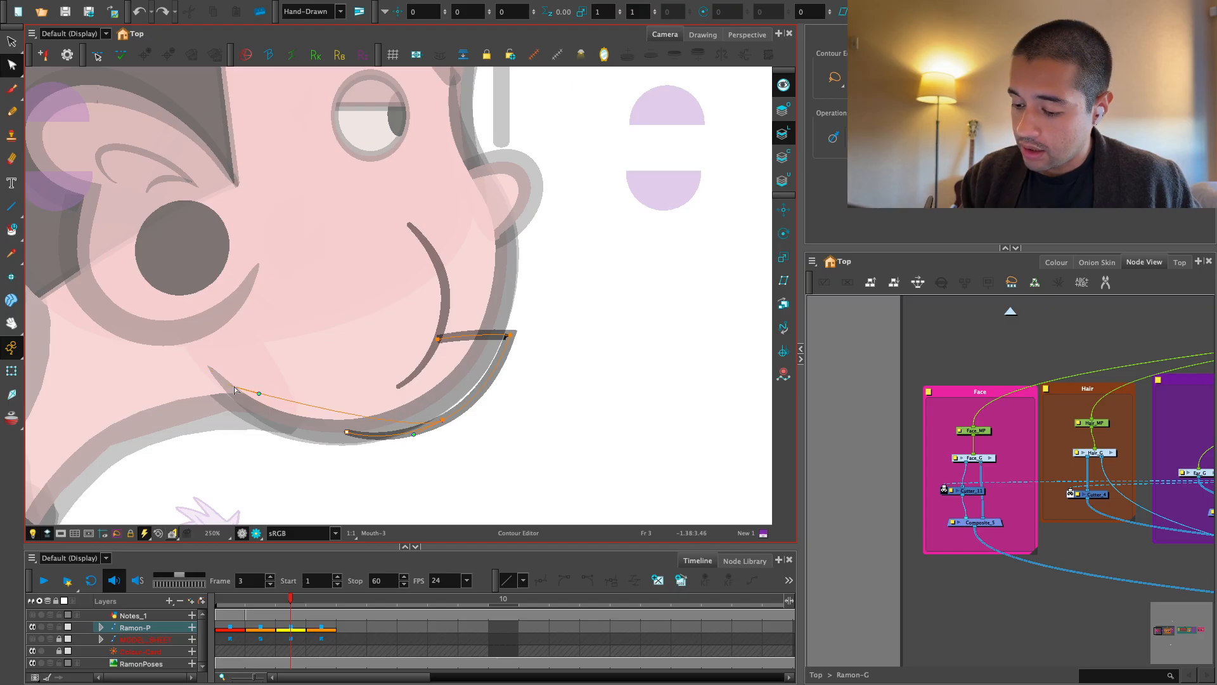
{"action": "left_click_drag", "start_coordinate": [235, 389], "coordinate": [230, 391]}
{"action": "left_click_drag", "start_coordinate": [322, 468], "coordinate": [324, 460]}
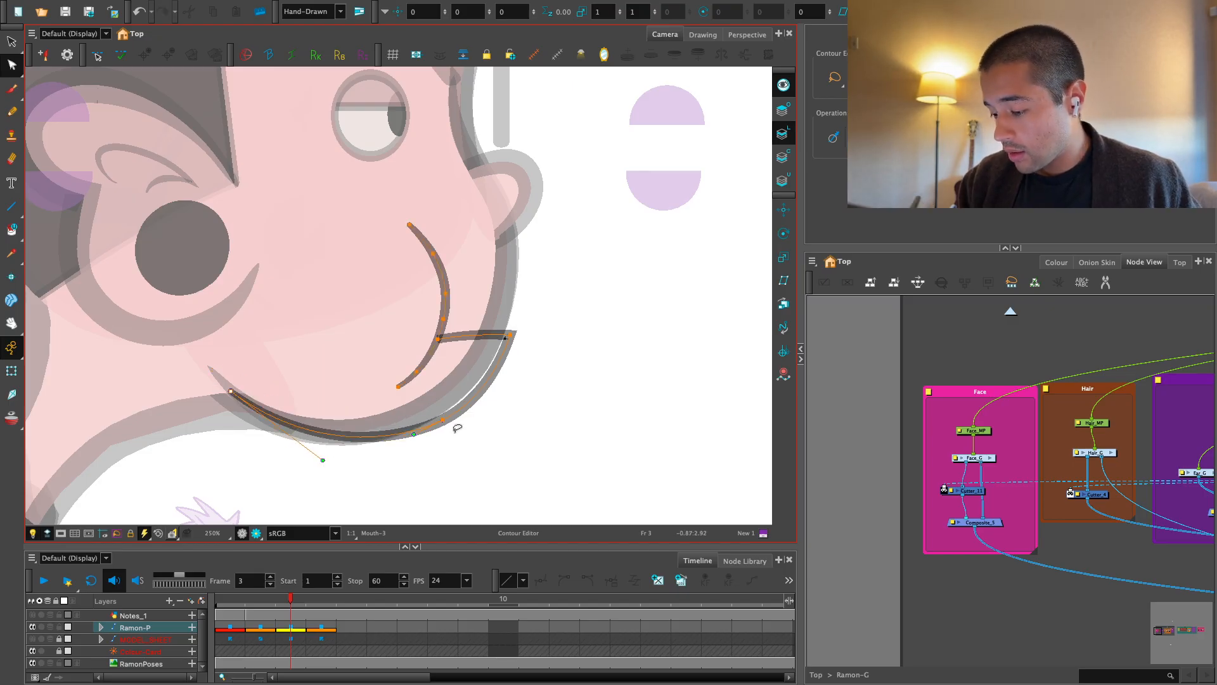
{"action": "left_click", "coordinate": [446, 422]}
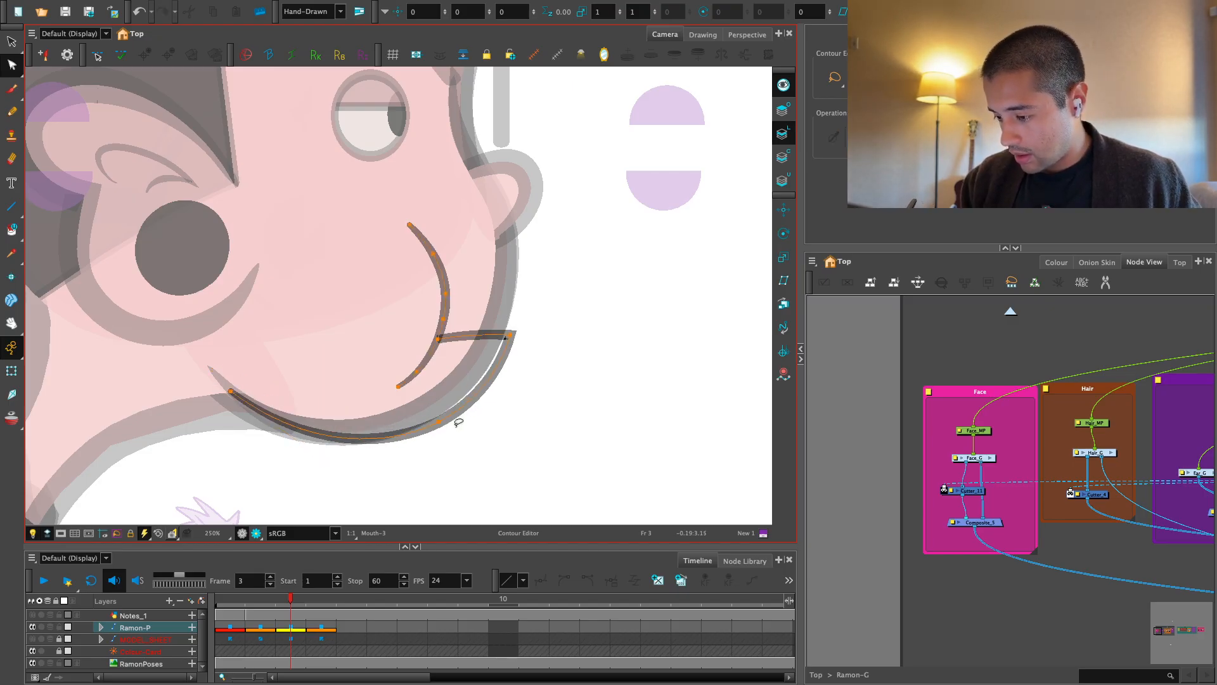
{"action": "left_click_drag", "start_coordinate": [495, 327], "coordinate": [540, 327]}
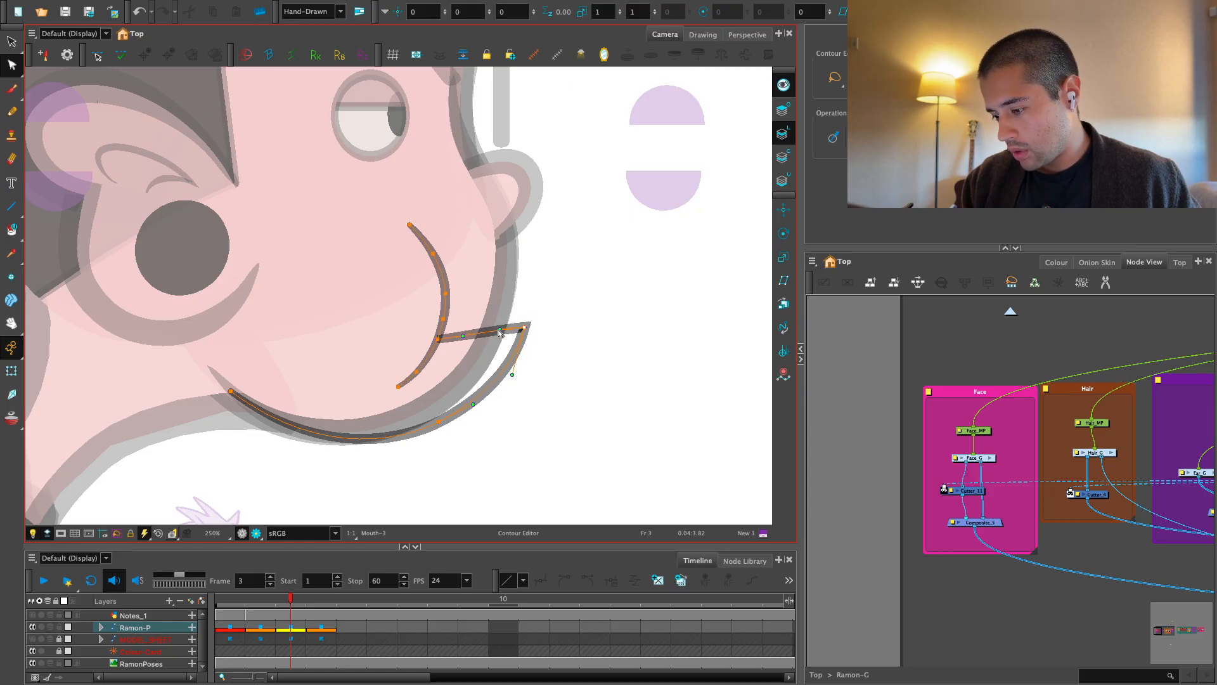
Thicken the middle of the mouth drawing's chin line with the Pencil Editor
{"action": "left_click", "coordinate": [12, 66]}
{"action": "left_click", "coordinate": [49, 90]}
{"action": "scroll", "coordinate": [416, 438], "scroll_direction": "up", "scroll_amount": 2}
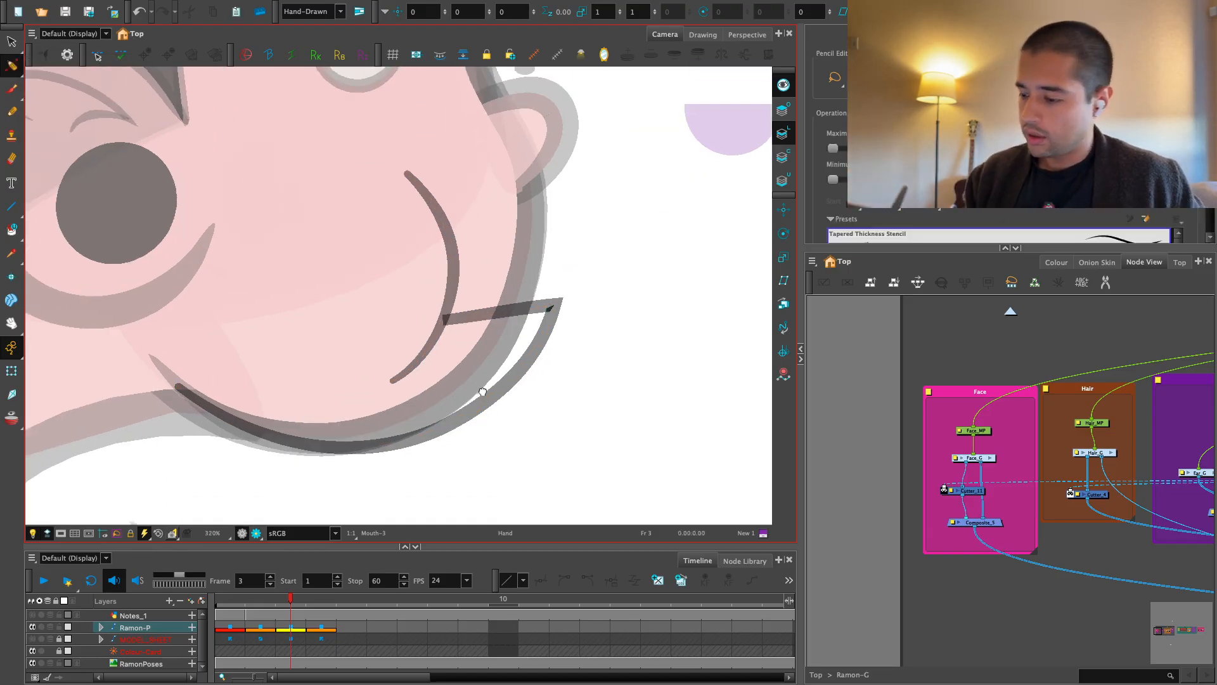
{"action": "left_click", "coordinate": [471, 414]}
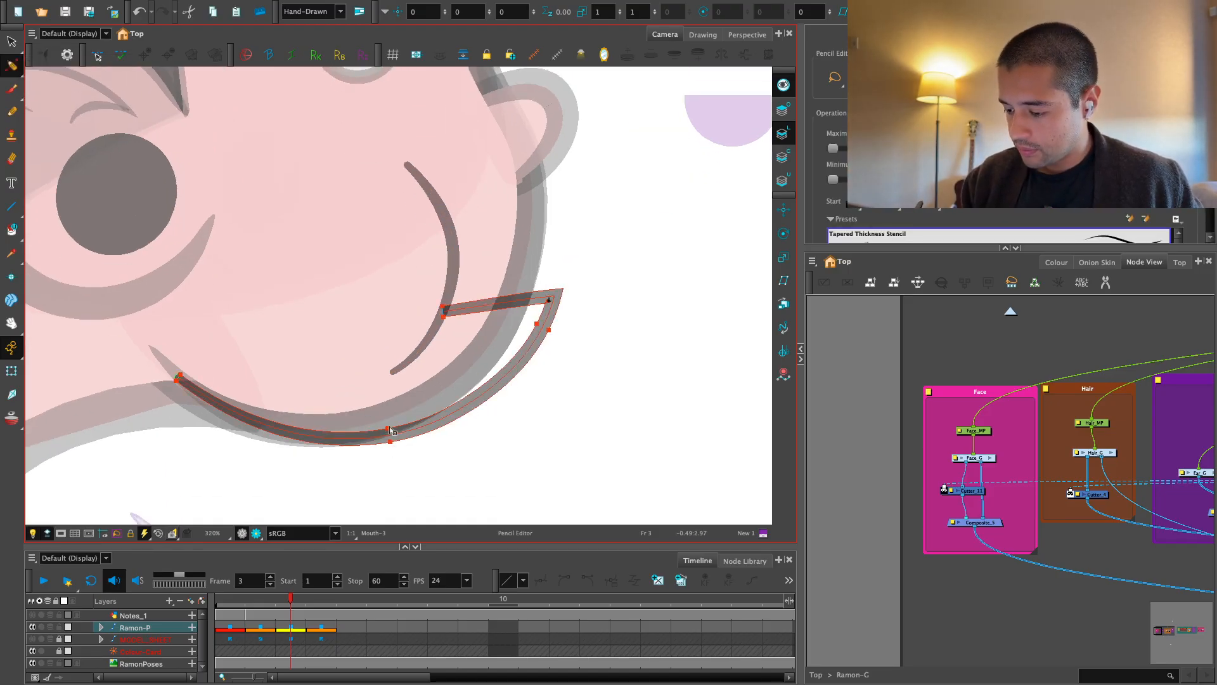
{"action": "left_click_drag", "start_coordinate": [391, 431], "coordinate": [406, 456]}
{"action": "scroll", "coordinate": [516, 372], "scroll_direction": "up", "scroll_amount": 1}
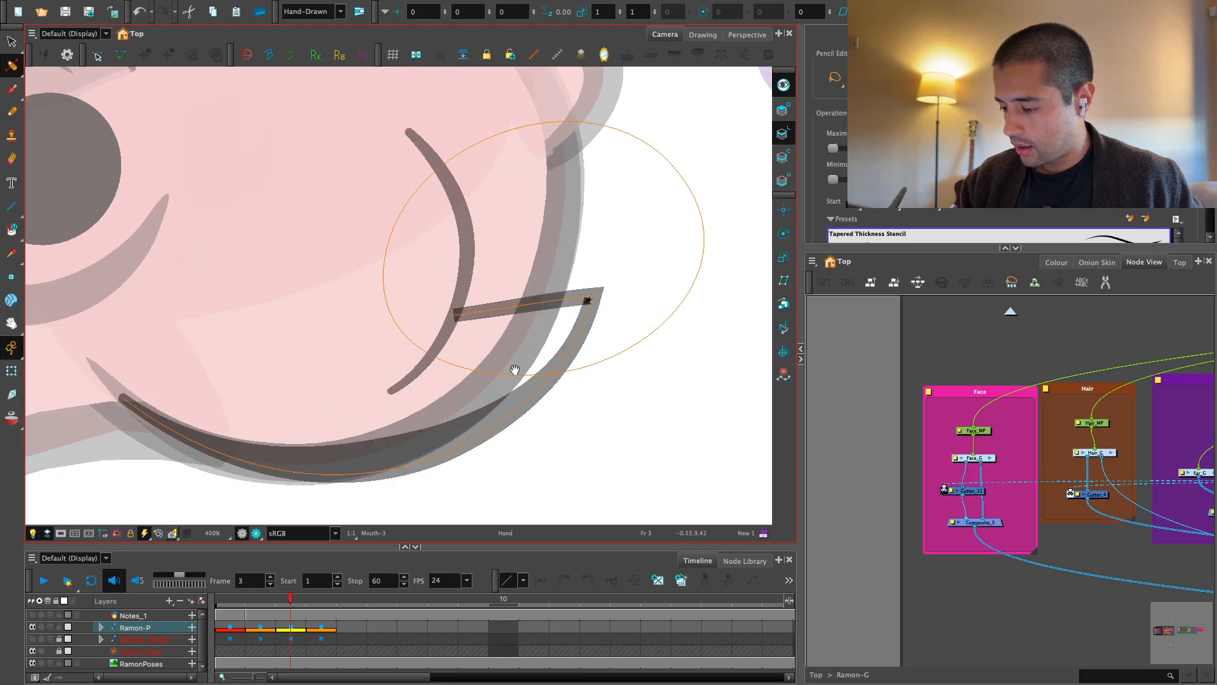
Thicken the outer end of the mouth drawing's lip line with the Pencil Editor and check it in the render preview
{"action": "scroll", "coordinate": [526, 342], "scroll_direction": "up", "scroll_amount": 1}
{"action": "left_click_drag", "start_coordinate": [521, 344], "coordinate": [505, 334]}
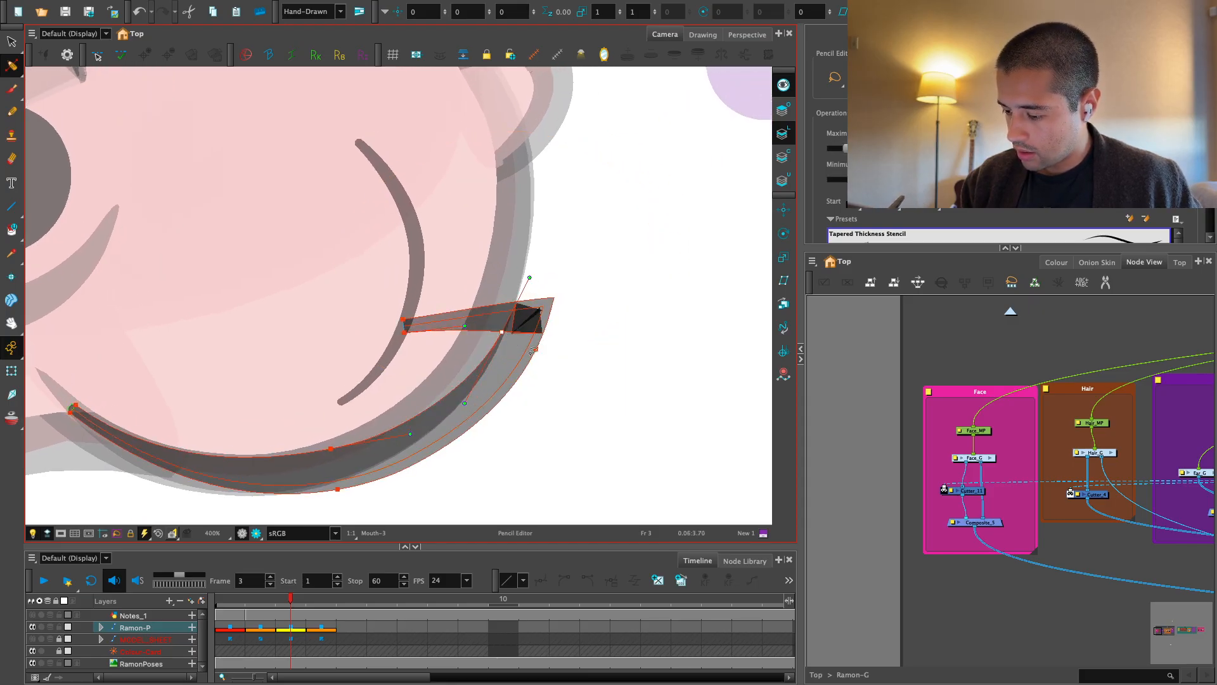
{"action": "left_click", "coordinate": [539, 387]}
{"action": "key", "text": "1"}
{"action": "key", "text": "1"}
{"action": "key", "text": "1"}
{"action": "left_click", "coordinate": [256, 534]}
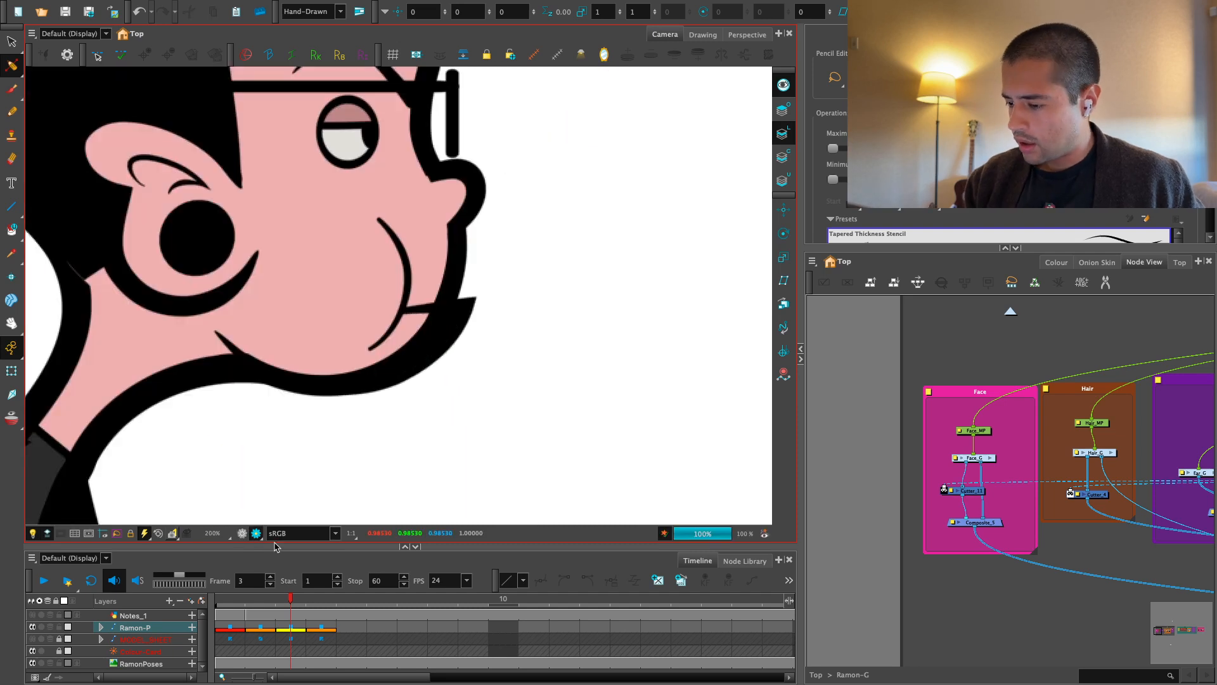
{"action": "left_click", "coordinate": [242, 533]}
{"action": "key", "text": "2"}
{"action": "key", "text": "2"}
{"action": "key", "text": "2"}
{"action": "left_click_drag", "start_coordinate": [514, 405], "coordinate": [493, 383]}
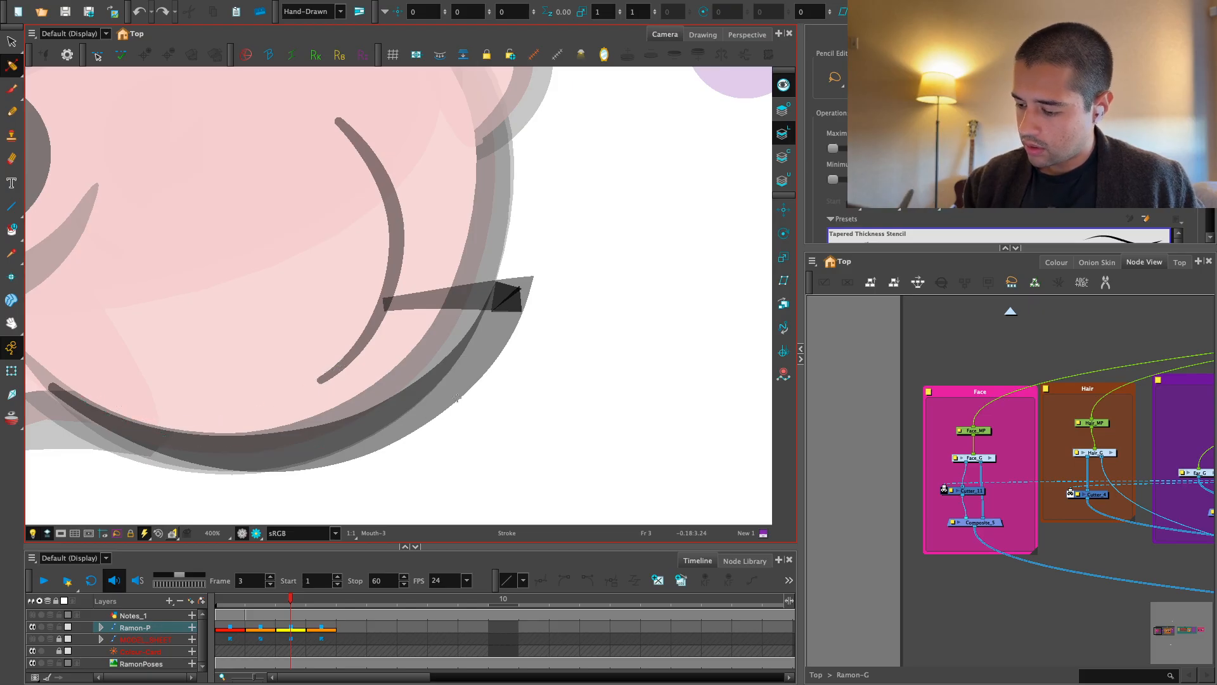
{"action": "key", "text": "1"}
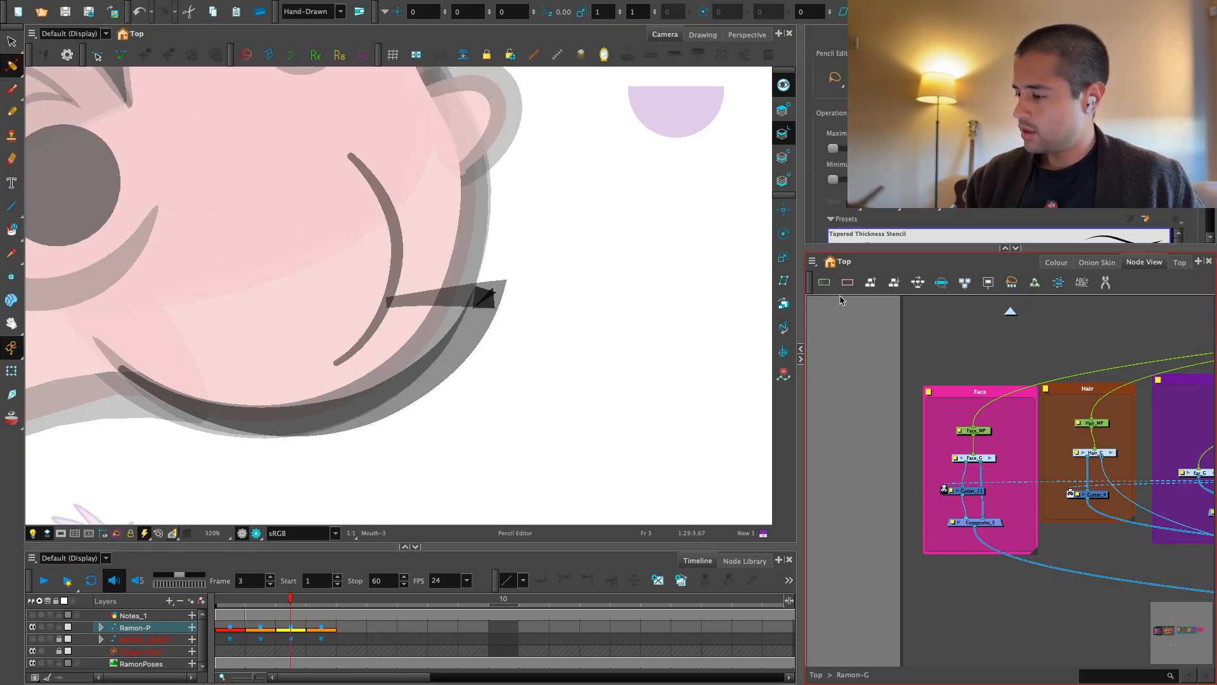
Fill the open chin area between the lip line and the chin line with the New 6 skin colour
{"action": "left_click", "coordinate": [1056, 262]}
{"action": "left_click", "coordinate": [866, 547]}
{"action": "key", "text": "alt+i"}
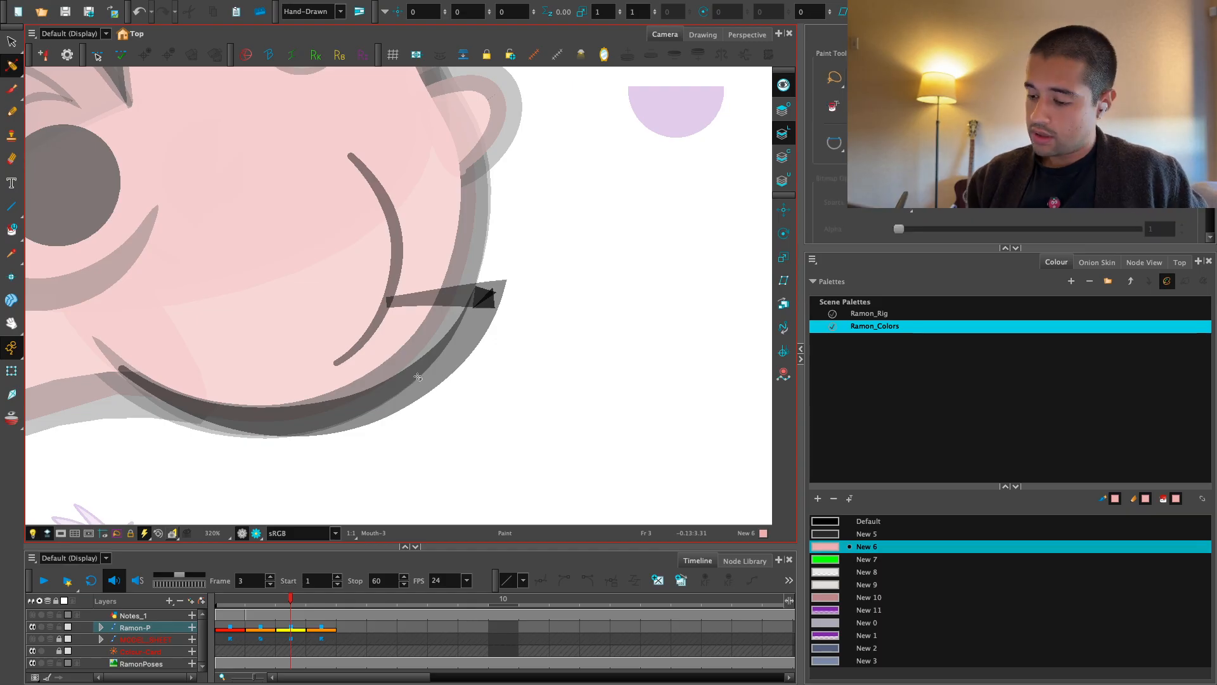
{"action": "left_click", "coordinate": [394, 360]}
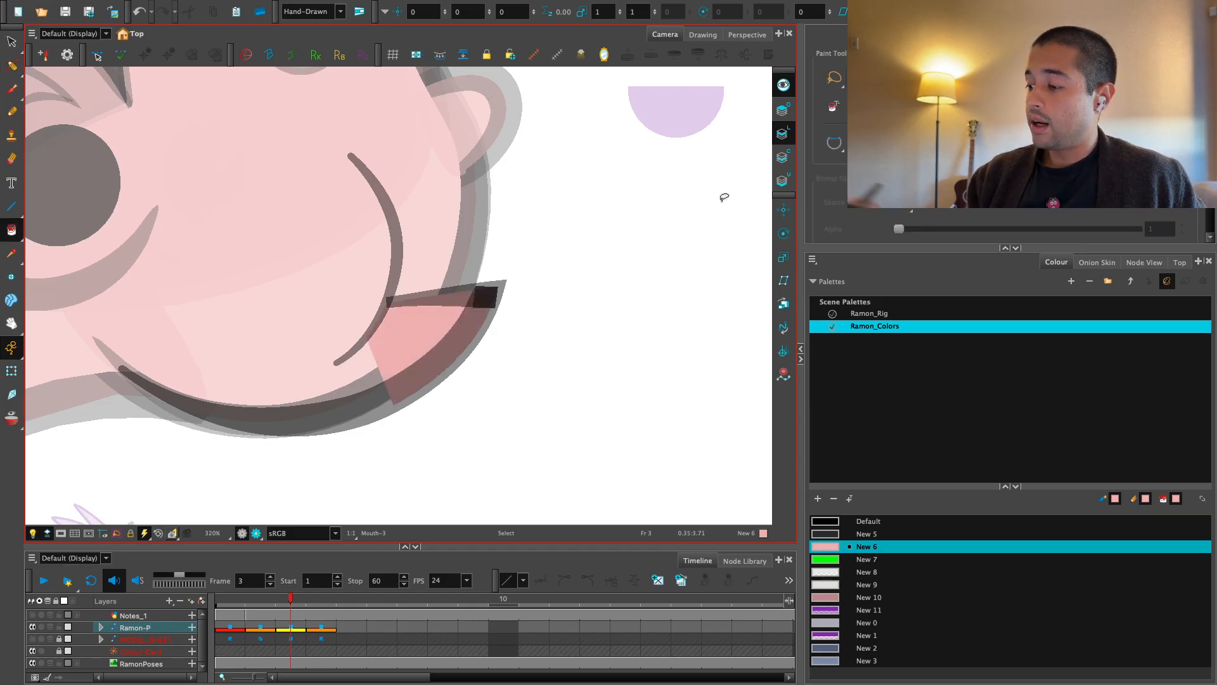
{"action": "key", "text": "ctrl+z"}
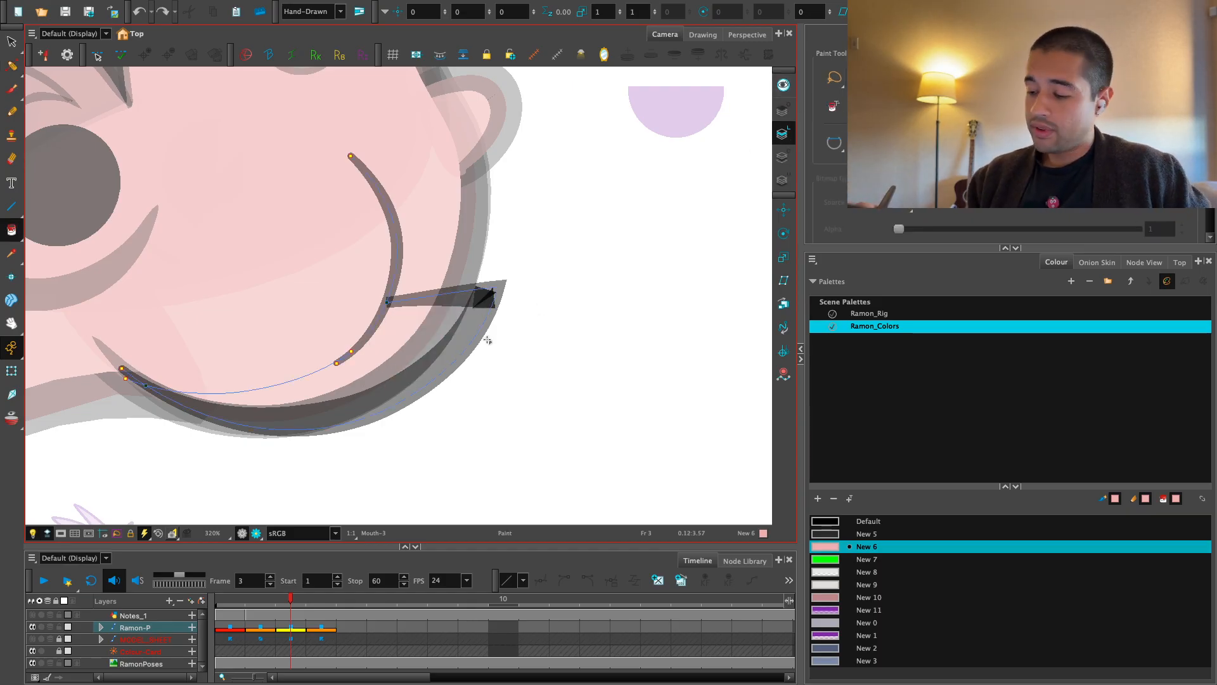
{"action": "left_click_drag", "start_coordinate": [424, 377], "coordinate": [441, 374]}
{"action": "key", "text": "2"}
{"action": "key", "text": "2"}
{"action": "left_click", "coordinate": [330, 422]}
{"action": "left_click", "coordinate": [394, 396]}
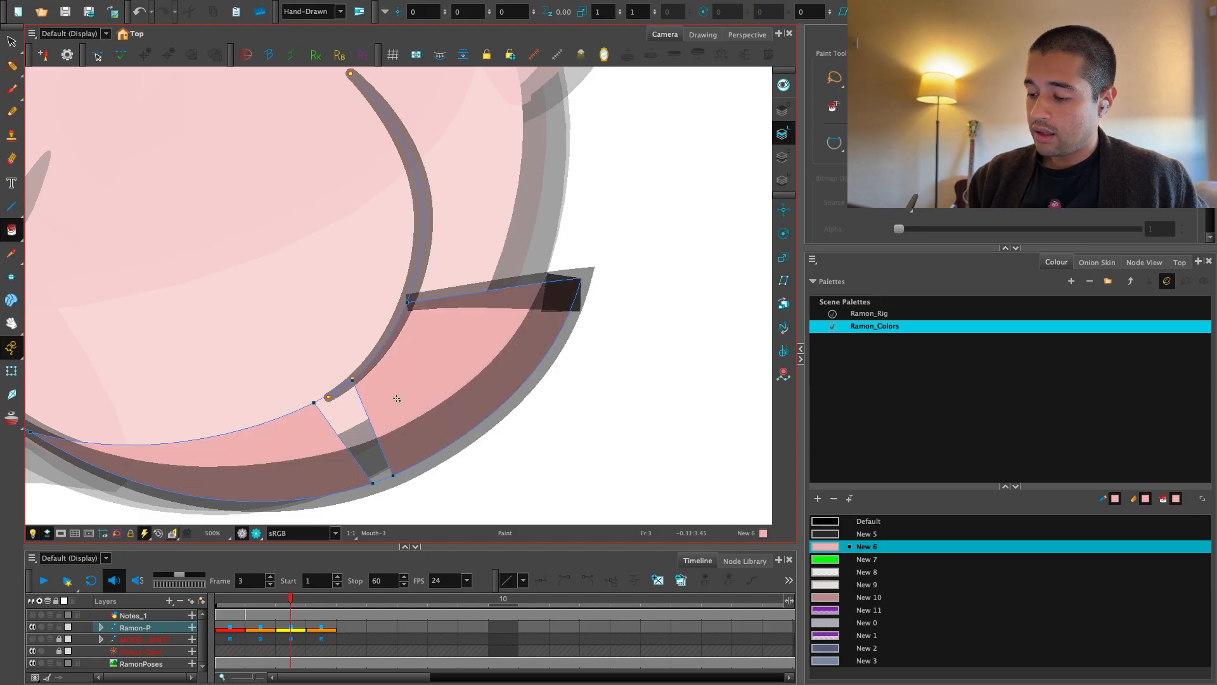
{"action": "left_click", "coordinate": [350, 416]}
Inspect the filled chin and mouth against the face in the render preview
{"action": "key", "text": "1"}
{"action": "key", "text": "1"}
{"action": "key", "text": "shift+t"}
{"action": "key", "text": "1"}
{"action": "key", "text": "1"}
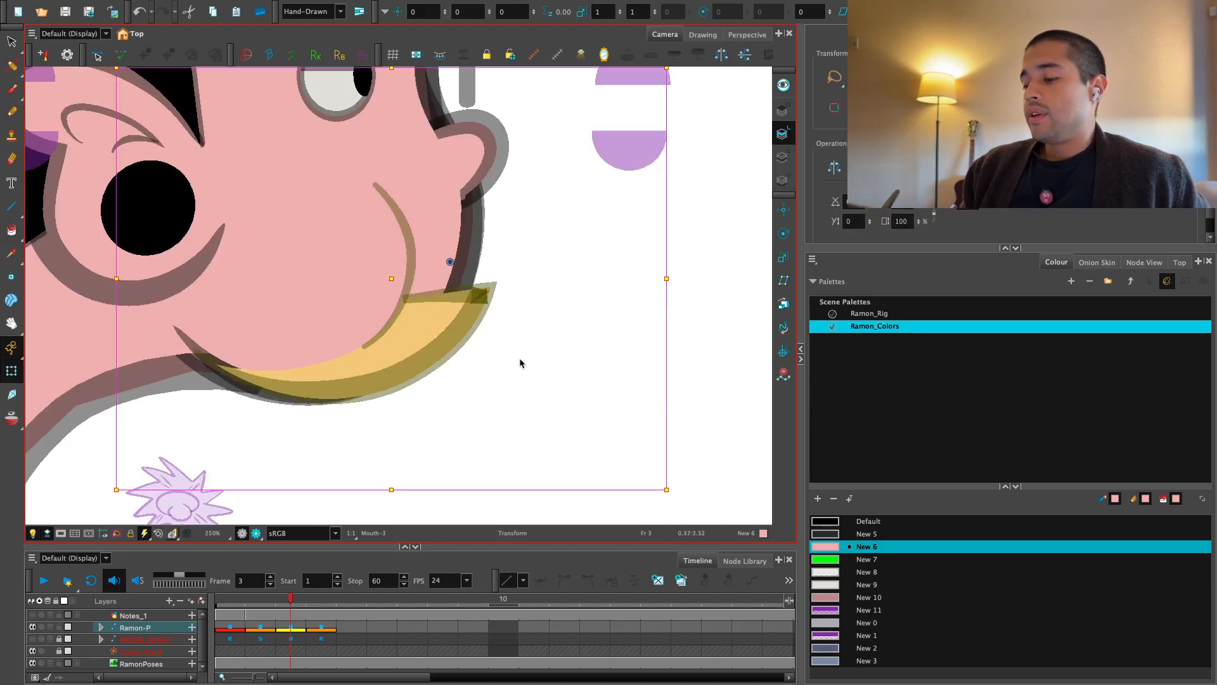
{"action": "left_click_drag", "start_coordinate": [520, 361], "coordinate": [521, 384]}
{"action": "key", "text": "Escape"}
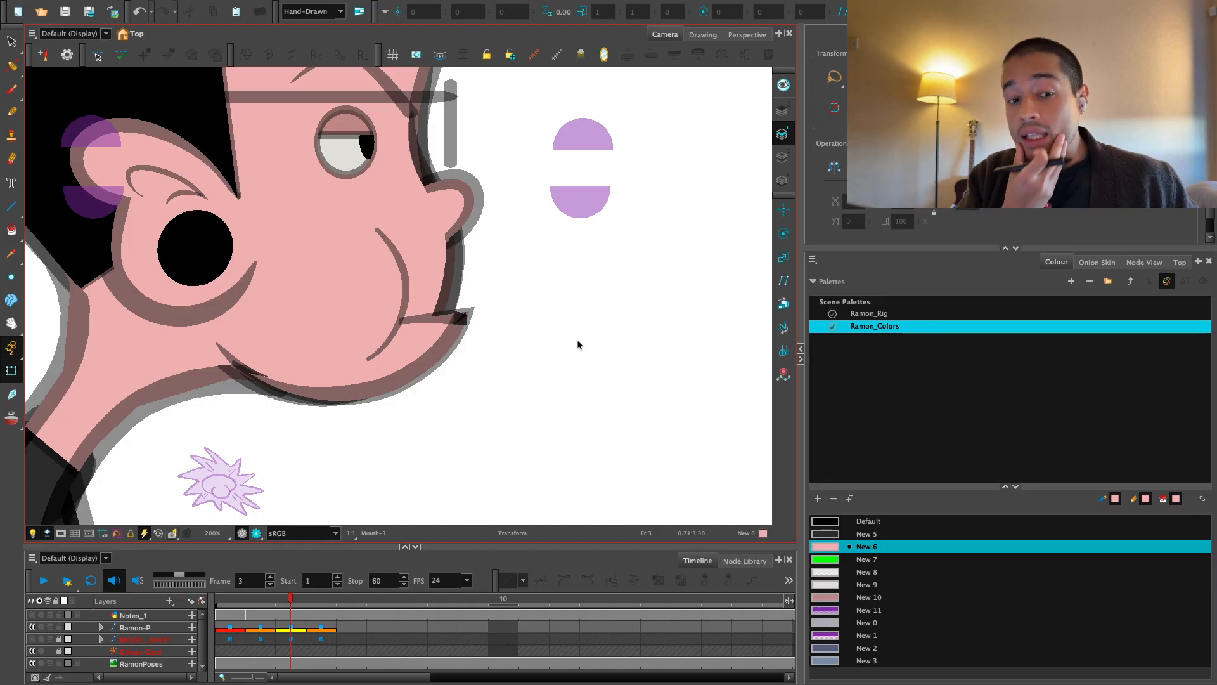
{"action": "left_click", "coordinate": [256, 533]}
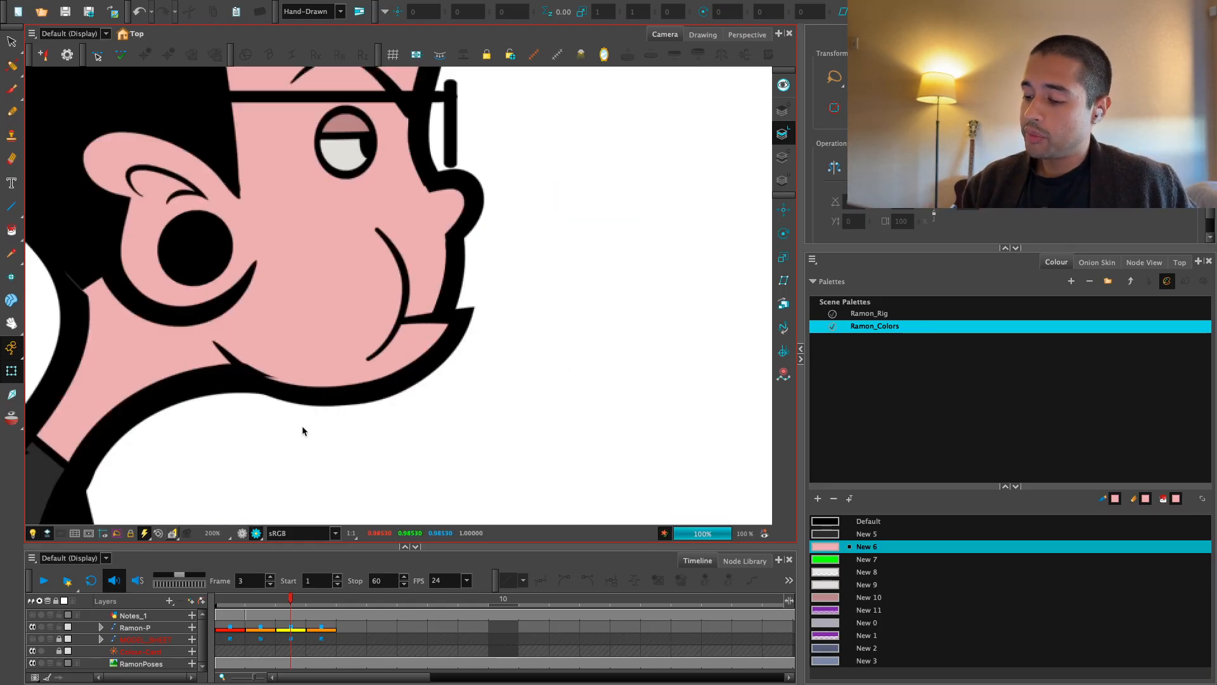
{"action": "key", "text": "2"}
{"action": "key", "text": "2"}
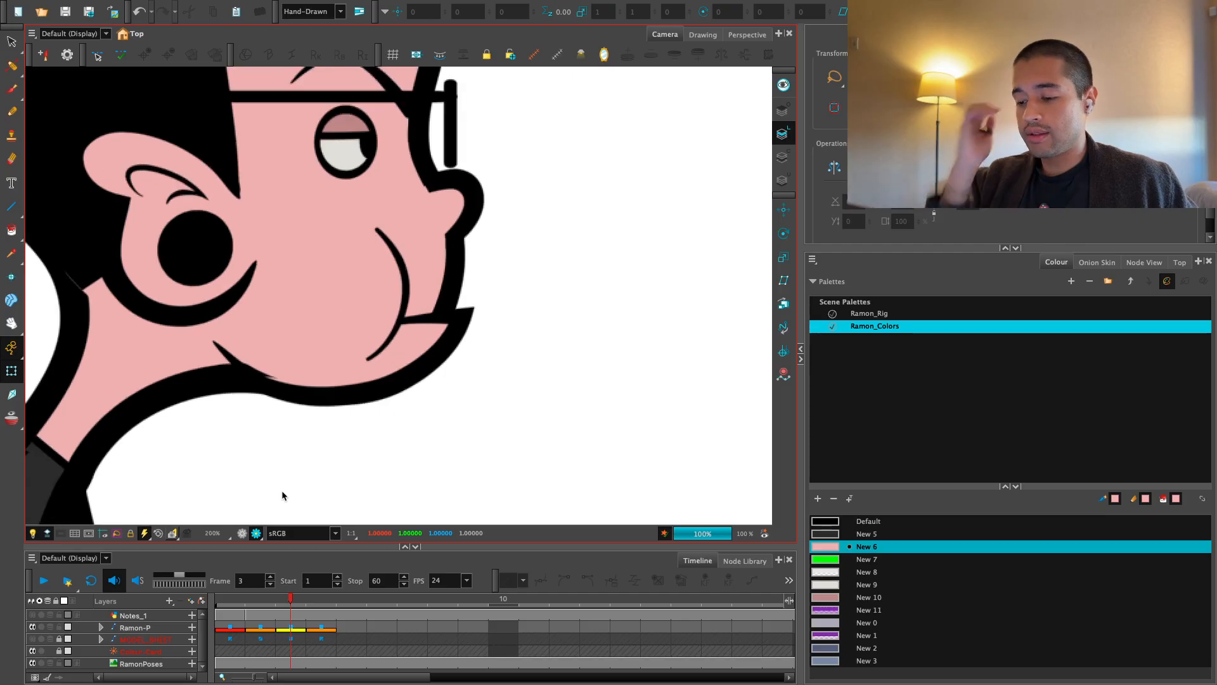
Examine how the mouth drawing meets the jaw up close, and review the whole profile head in the render preview
{"action": "left_click", "coordinate": [242, 533]}
{"action": "key", "text": "2"}
{"action": "mouse_move", "coordinate": [452, 375]}
{"action": "left_mouse_down"}
{"action": "mouse_move", "coordinate": [435, 402]}
{"action": "mouse_move", "coordinate": [448, 376]}
{"action": "left_mouse_up"}
{"action": "left_click", "coordinate": [436, 402]}
{"action": "left_click", "coordinate": [492, 353]}
{"action": "key", "text": "1"}
{"action": "key", "text": "1"}
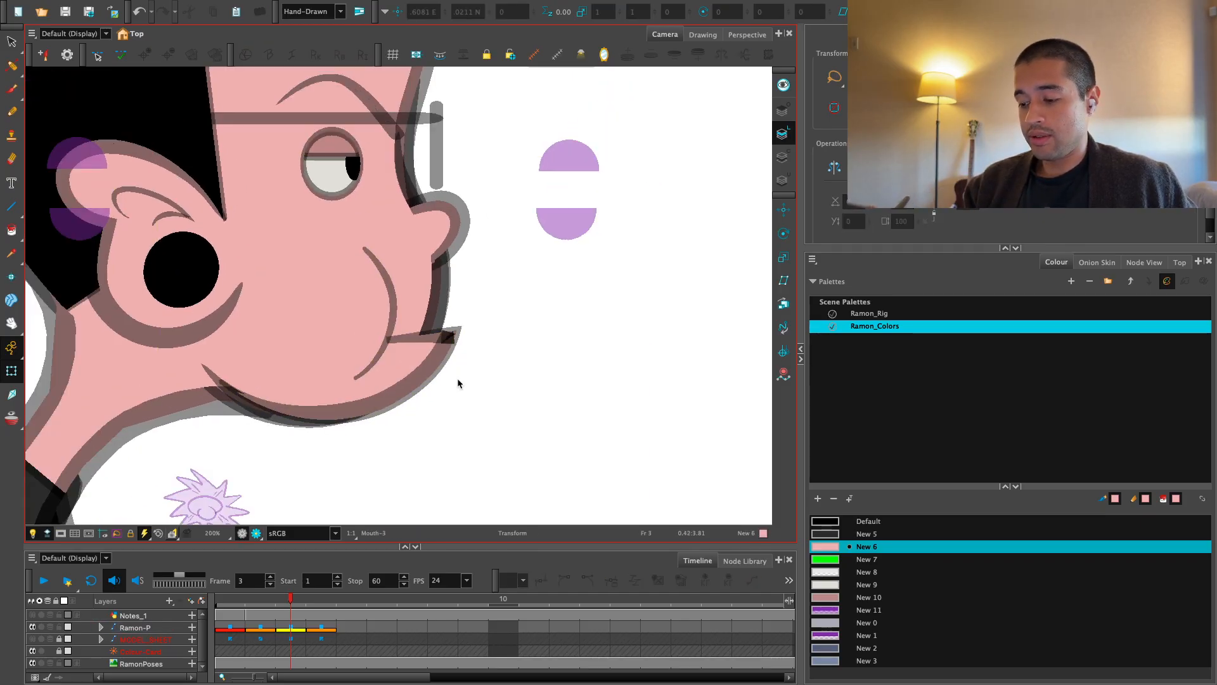
{"action": "left_click", "coordinate": [256, 534]}
{"action": "key", "text": "1"}
{"action": "key", "text": "1"}
{"action": "key", "text": "1"}
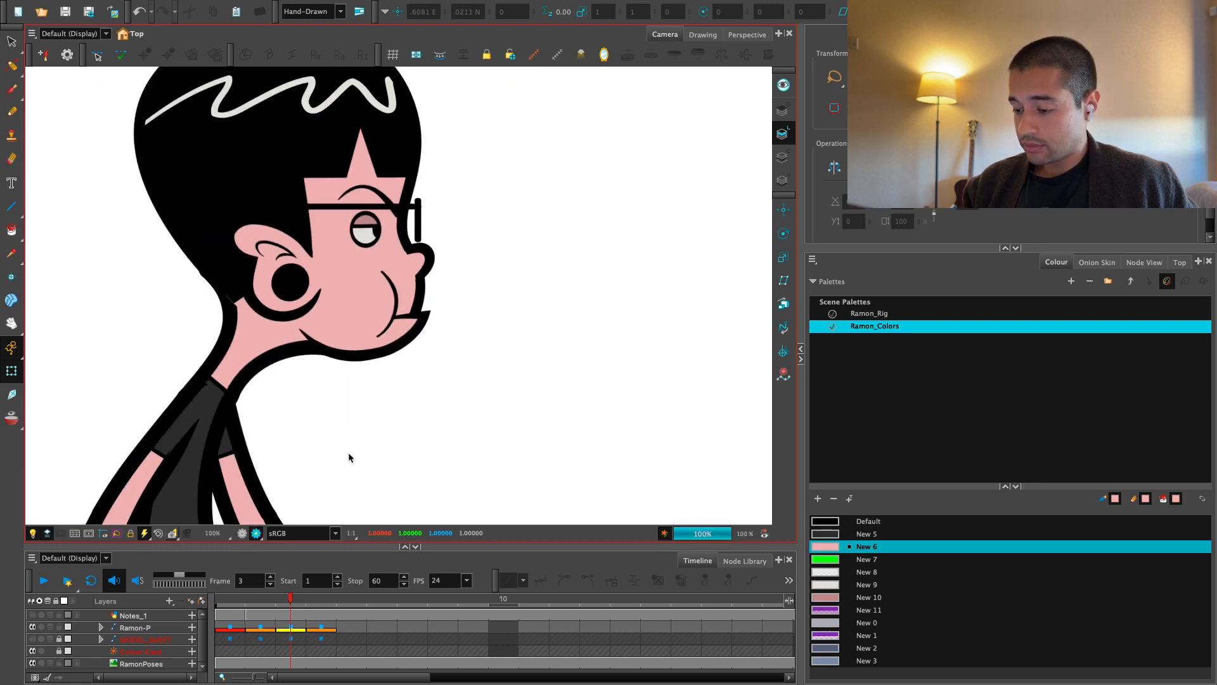
{"action": "key", "text": "1"}
{"action": "key", "text": "1"}
Skew the mouth drawing by 3.71 so the lip end tips upward, and check the figure in the render preview
{"action": "key", "text": "2"}
{"action": "key", "text": "2"}
{"action": "left_click_drag", "start_coordinate": [362, 448], "coordinate": [355, 457]}
{"action": "key", "text": "2"}
{"action": "key", "text": "2"}
{"action": "left_click", "coordinate": [243, 533]}
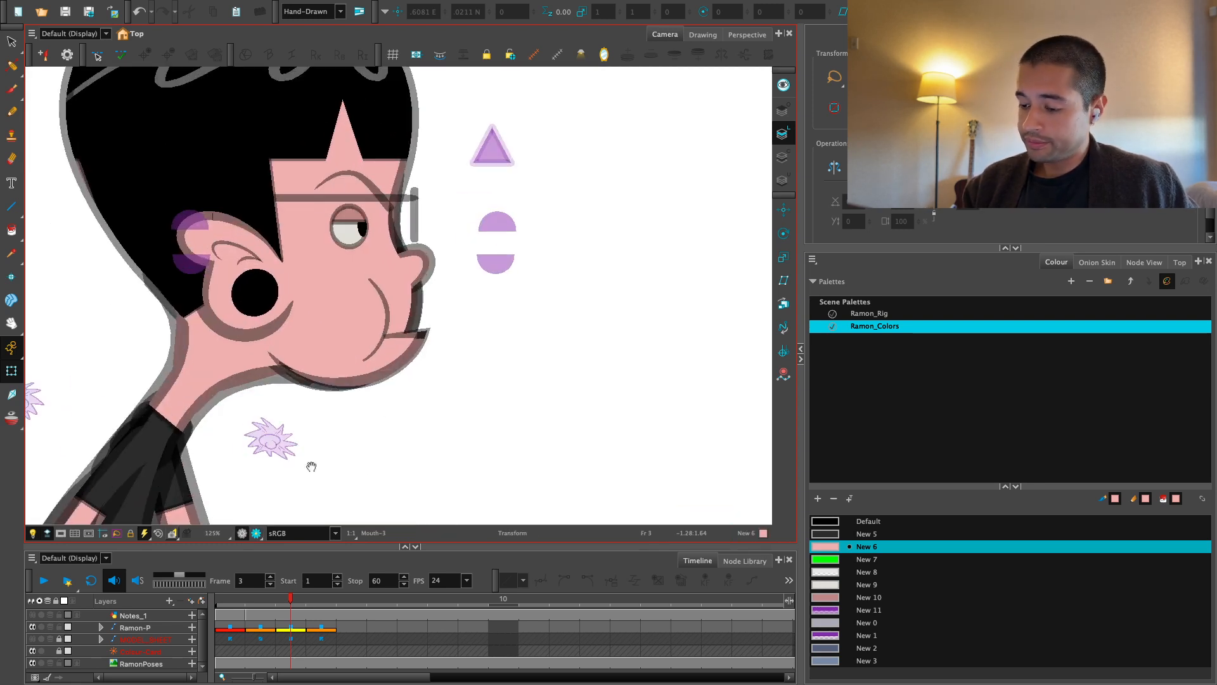
{"action": "key", "text": "2"}
{"action": "key", "text": "2"}
{"action": "left_click", "coordinate": [414, 367]}
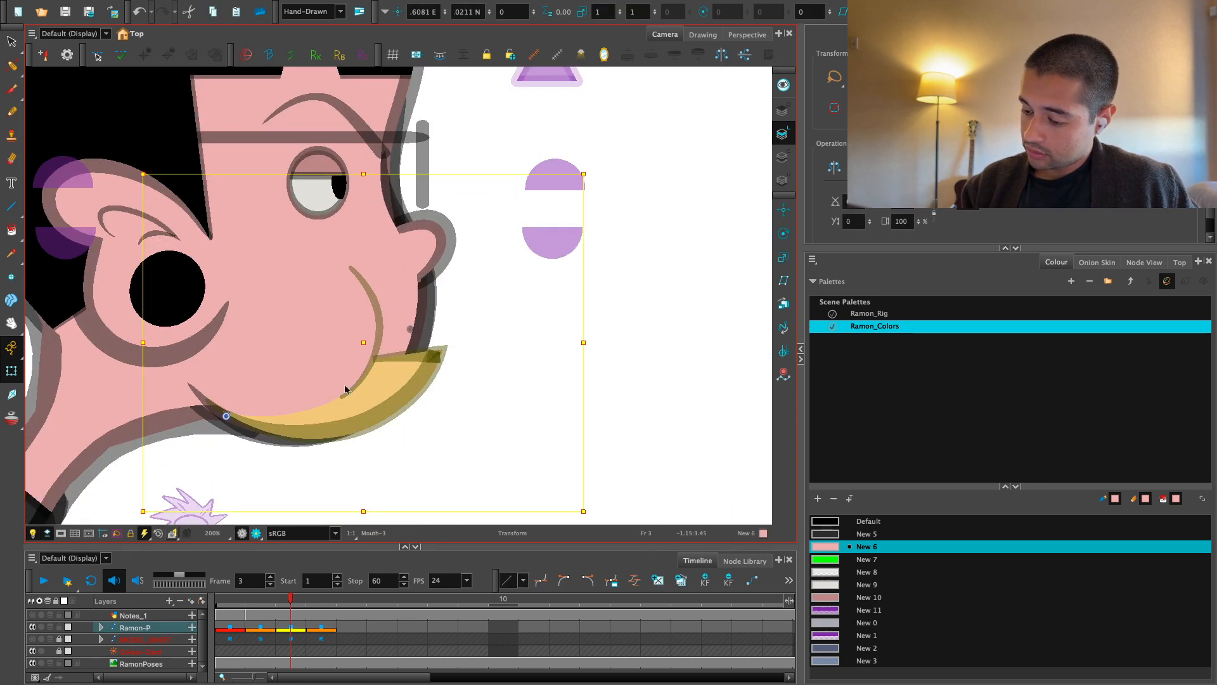
{"action": "left_click_drag", "start_coordinate": [589, 383], "coordinate": [581, 360]}
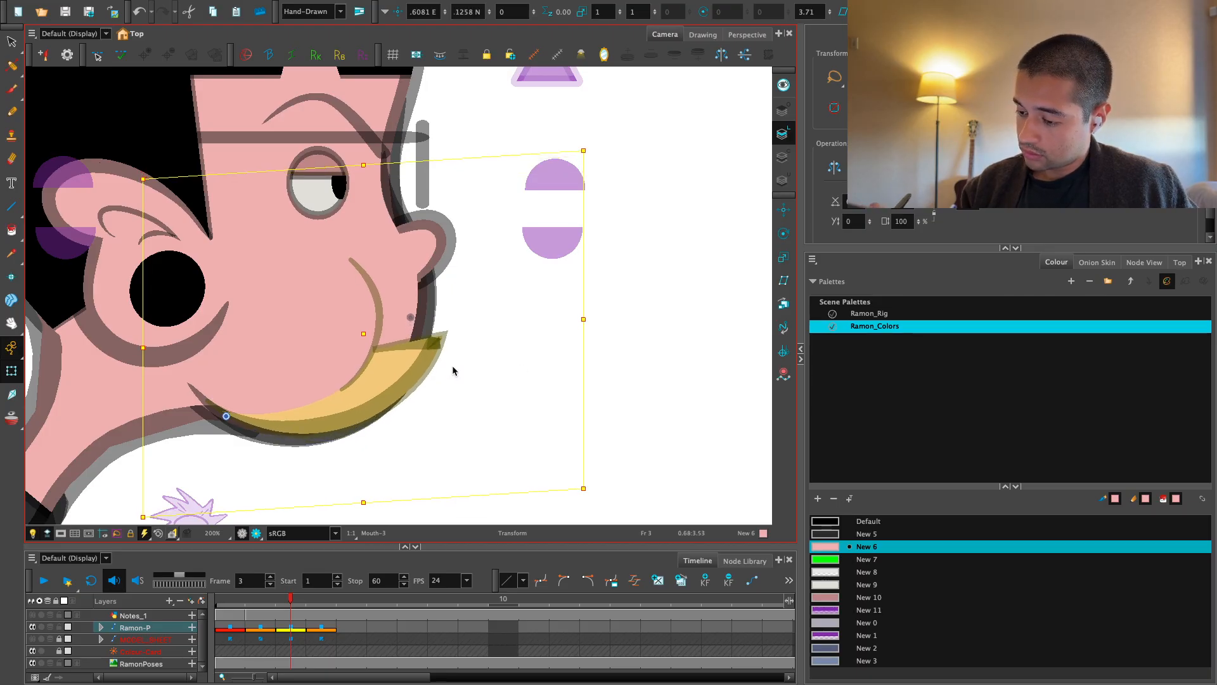
{"action": "key", "text": "Delete"}
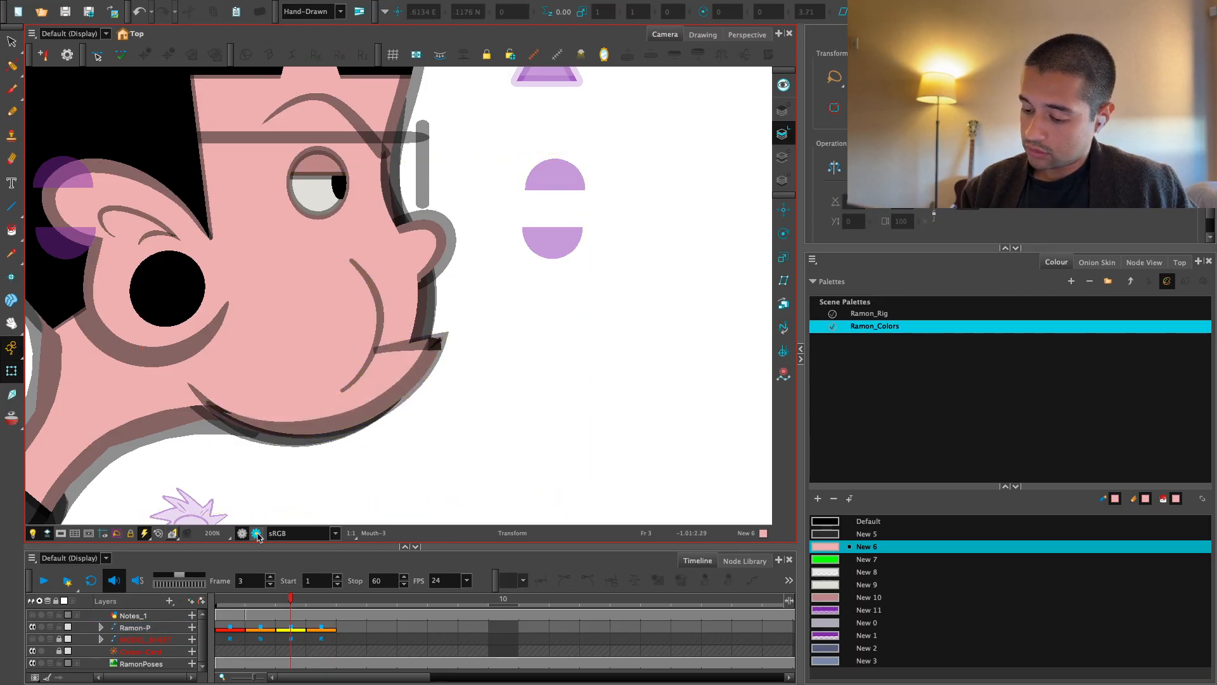
{"action": "left_click", "coordinate": [258, 535]}
{"action": "scroll", "coordinate": [424, 454], "scroll_direction": "down", "scroll_amount": 8}
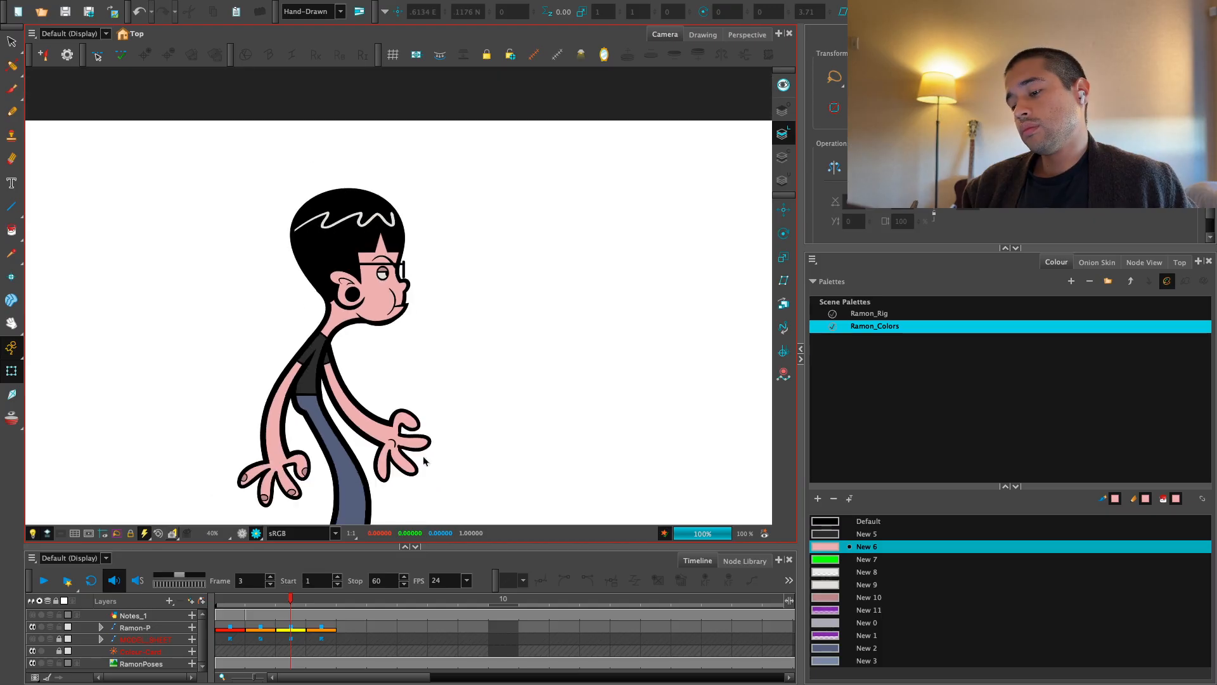
{"action": "scroll", "coordinate": [424, 459], "scroll_direction": "up", "scroll_amount": 5}
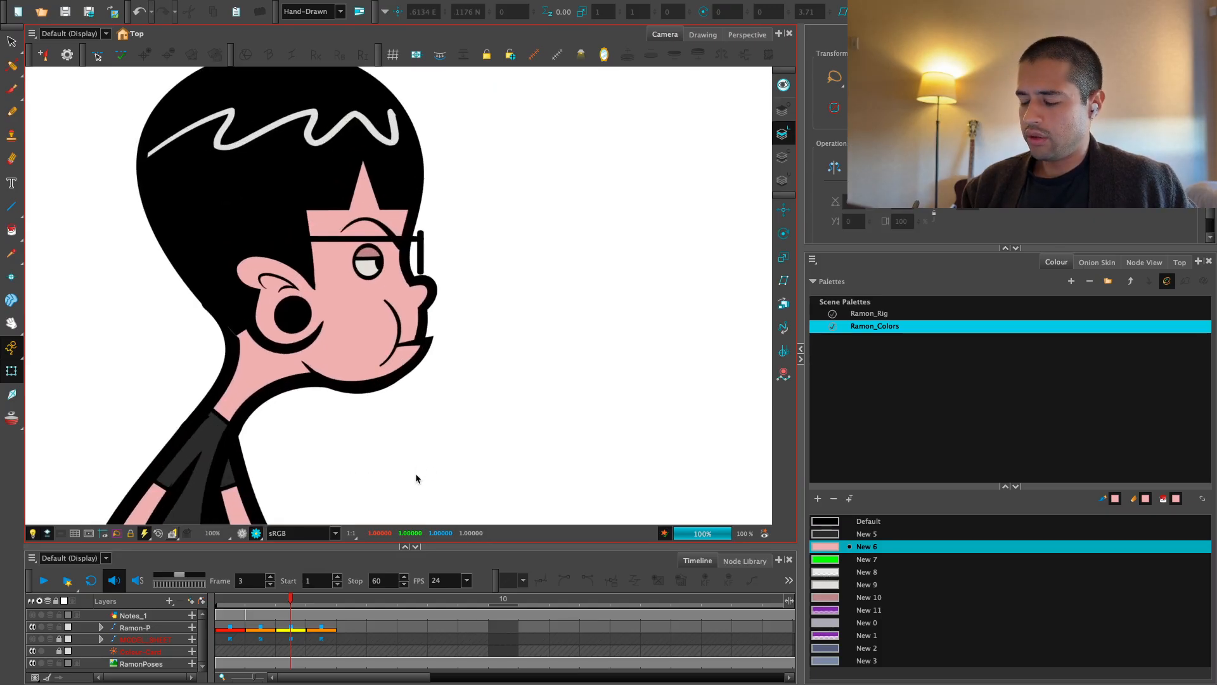
{"action": "scroll", "coordinate": [416, 477], "scroll_direction": "down", "scroll_amount": 4}
Show the model sheet layer and compare the rig's profile pose with the reference drawing
{"action": "left_click", "coordinate": [359, 466]}
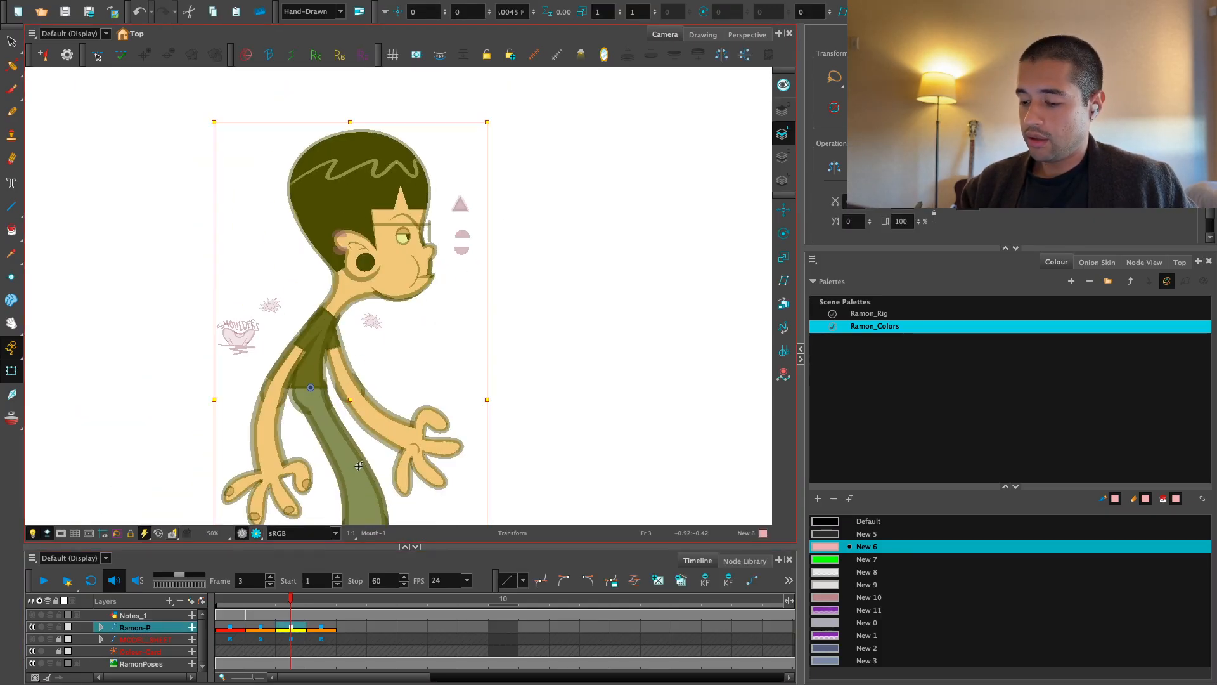
{"action": "key", "text": "."}
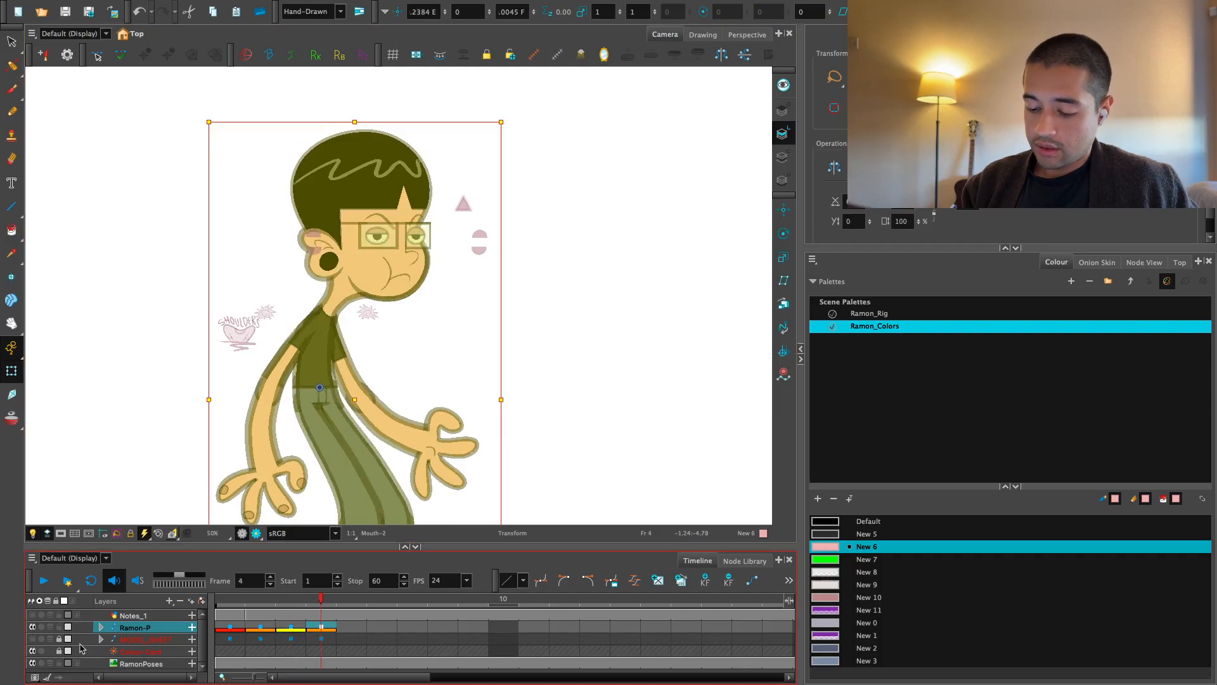
{"action": "left_click", "coordinate": [33, 640]}
{"action": "scroll", "coordinate": [505, 388], "scroll_direction": "up", "scroll_amount": 2}
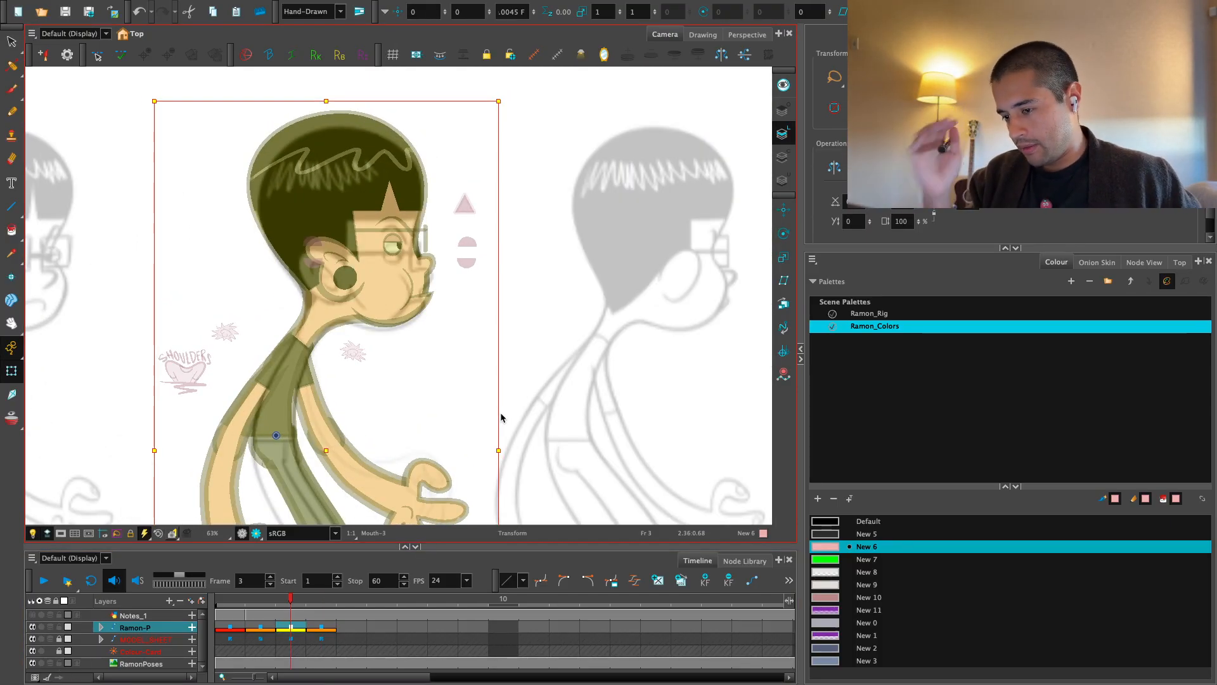
{"action": "key", "text": "."}
Move the triangular hair cutter forward, away from the fringe, on frame 3
{"action": "scroll", "coordinate": [494, 286], "scroll_direction": "up", "scroll_amount": 2}
{"action": "left_click_drag", "start_coordinate": [475, 246], "coordinate": [548, 246]}
{"action": "key", "text": "."}
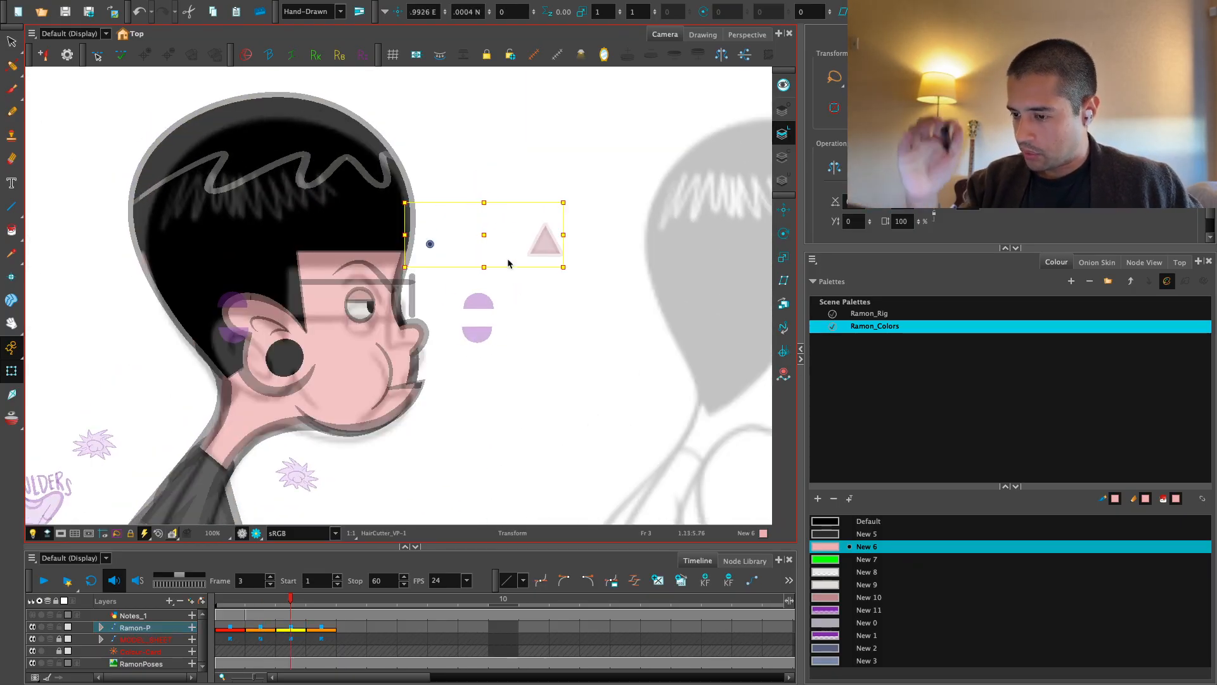
{"action": "key", "text": "."}
Shift the hair highlight forward, widen it to 1.29, and stretch its deformer's rear end toward the back of the hair
{"action": "left_click", "coordinate": [380, 187]}
{"action": "key", "text": "Escape"}
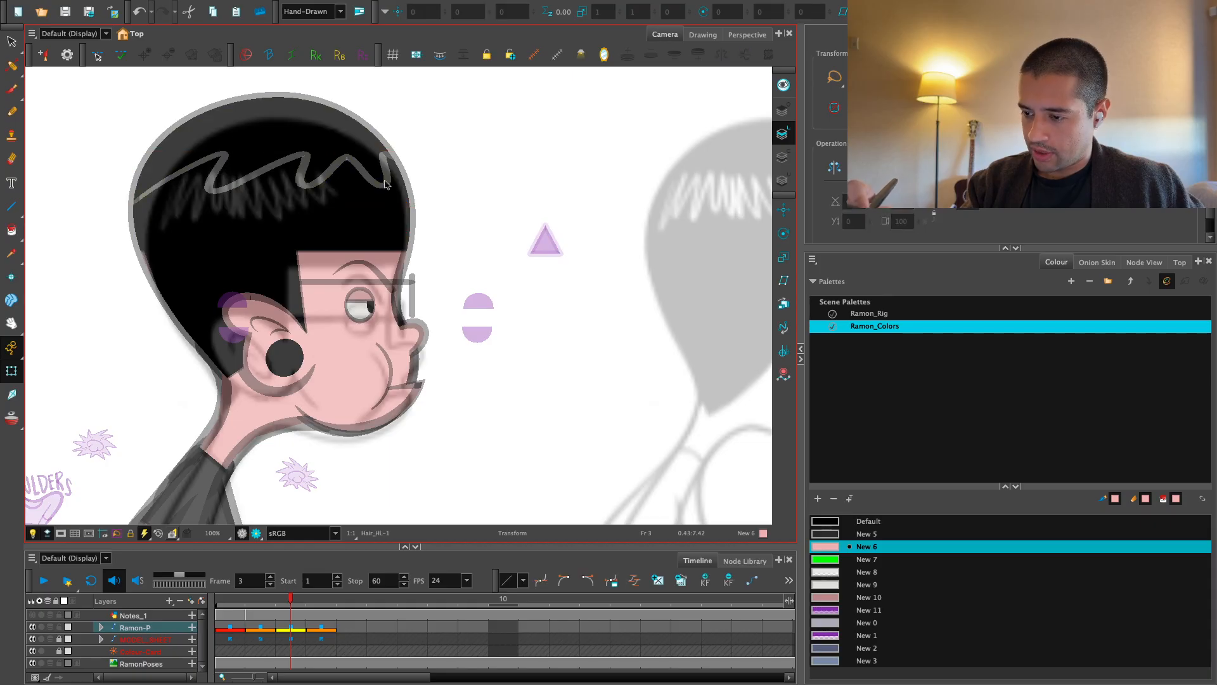
{"action": "left_click_drag", "start_coordinate": [329, 179], "coordinate": [395, 179]}
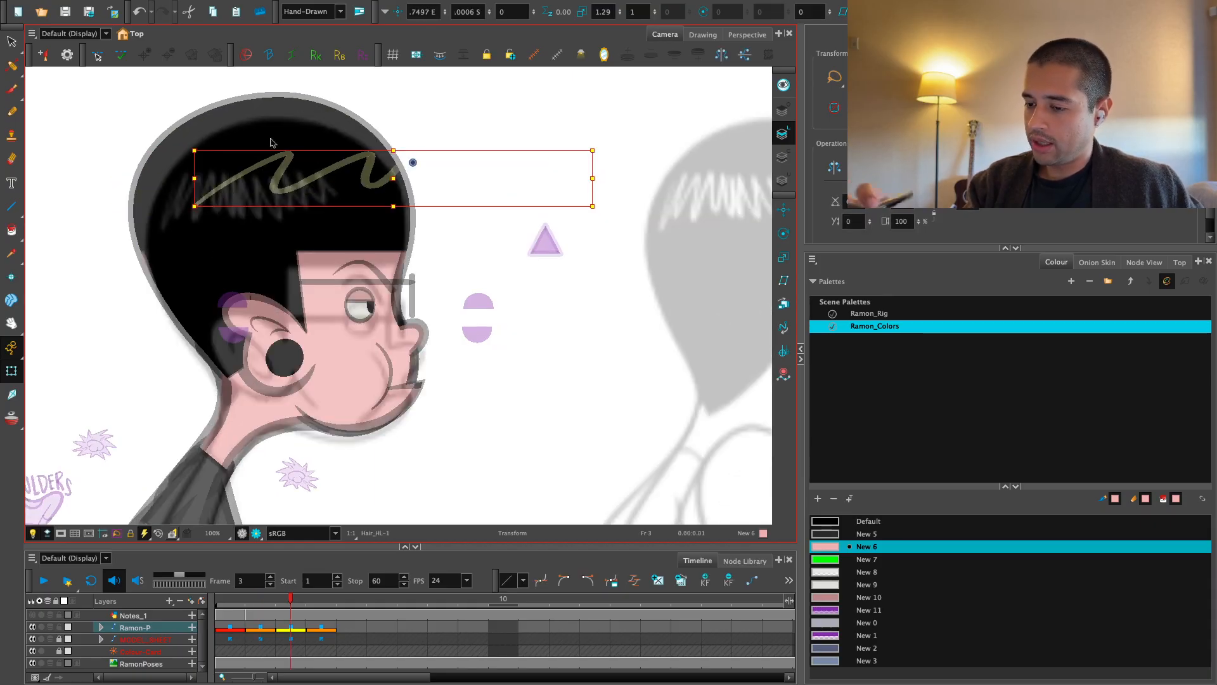
{"action": "left_click_drag", "start_coordinate": [184, 215], "coordinate": [101, 186]}
{"action": "key", "text": "comma"}
{"action": "key", "text": "period"}
{"action": "key", "text": "comma"}
{"action": "key", "text": "period"}
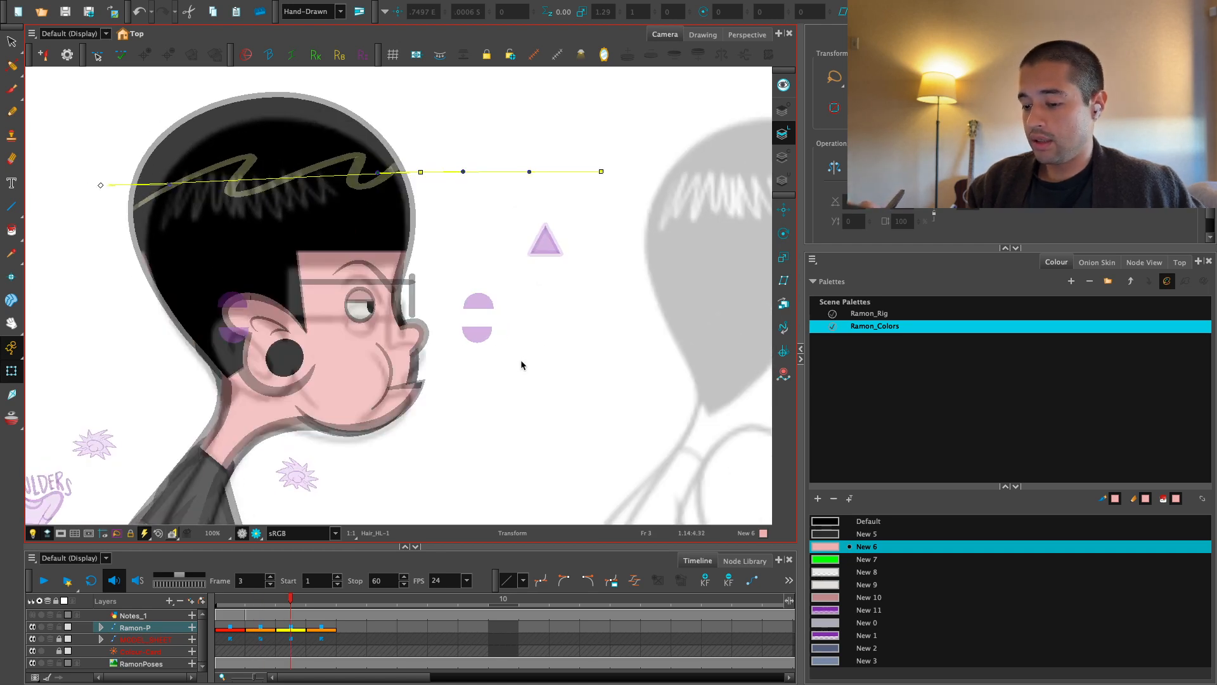
{"action": "left_click", "coordinate": [480, 417]}
Pull the skull deformer's rear point slightly back and up to reshape the back of the head on frame 3
{"action": "left_click", "coordinate": [293, 627]}
{"action": "key", "text": "comma"}
{"action": "key", "text": "period"}
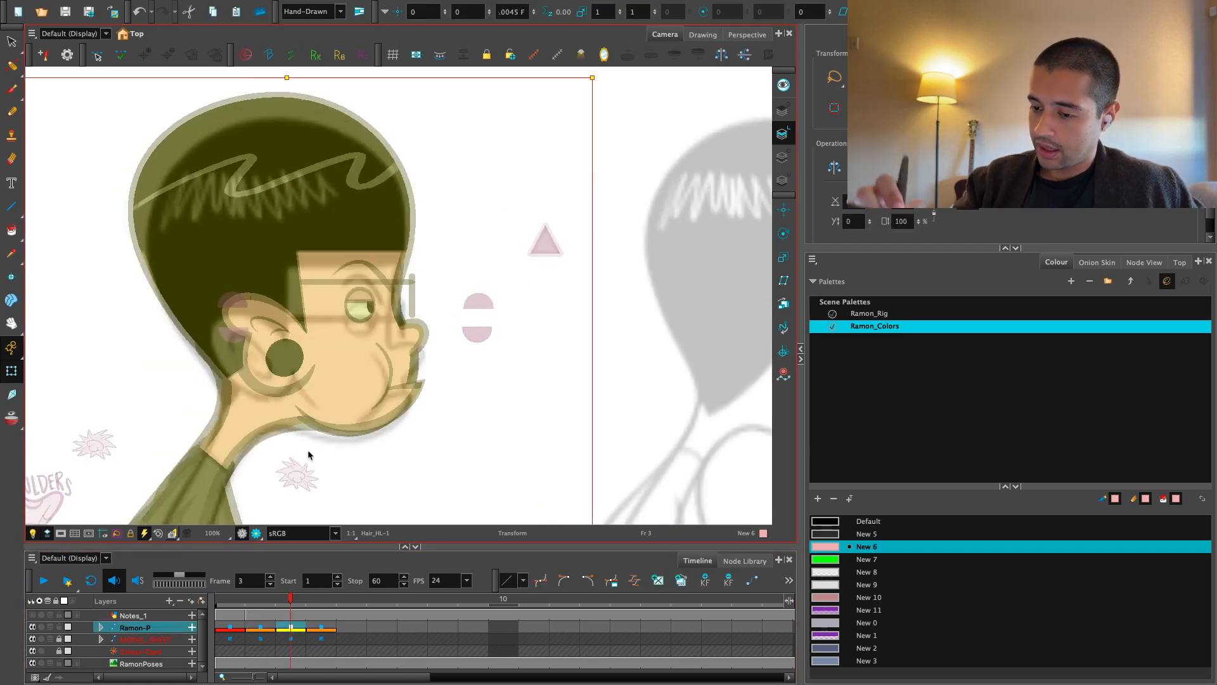
{"action": "left_click", "coordinate": [137, 232]}
{"action": "key", "text": "F11"}
{"action": "left_click_drag", "start_coordinate": [135, 232], "coordinate": [125, 222]}
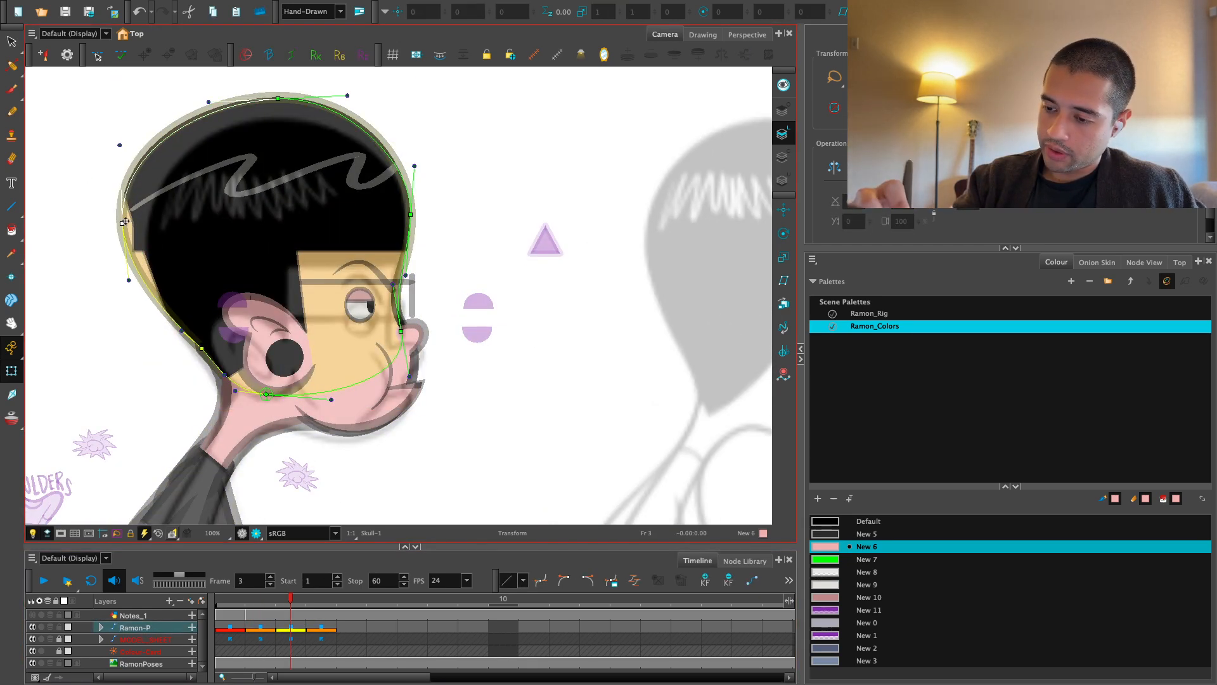
{"action": "left_click", "coordinate": [201, 348]}
Push the side hair deformer's upper rear corner and curve handle outward to cover the back of the skull
{"action": "left_click", "coordinate": [107, 174]}
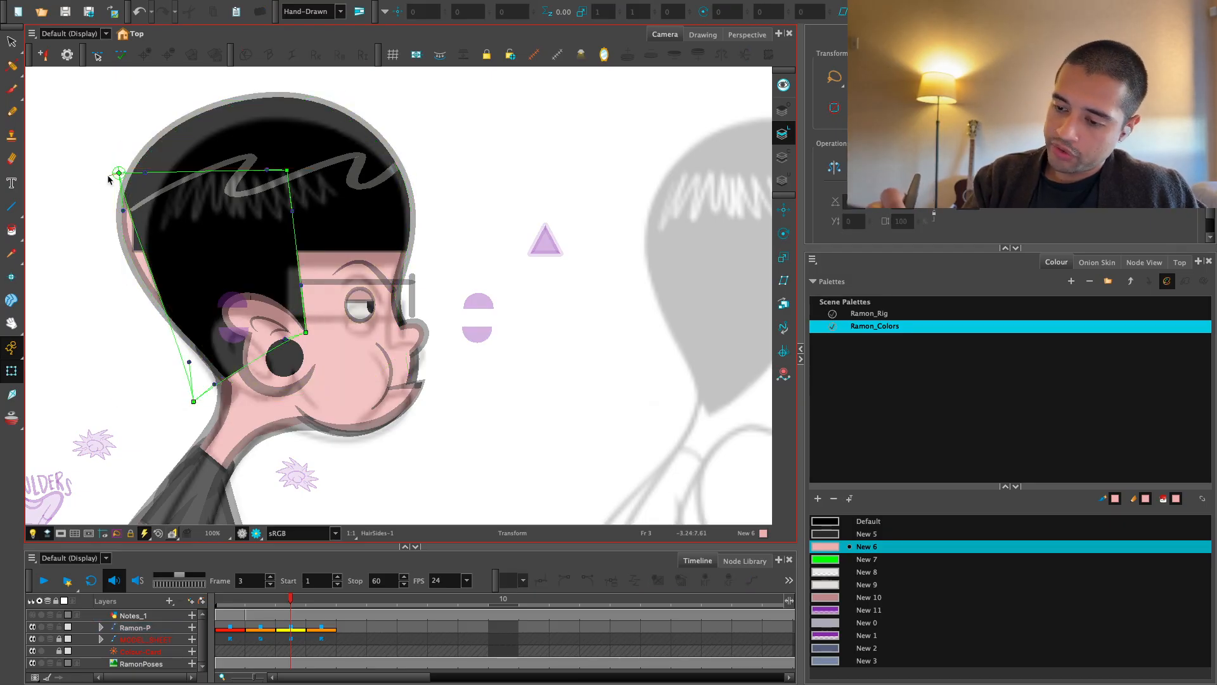
{"action": "left_click", "coordinate": [107, 223]}
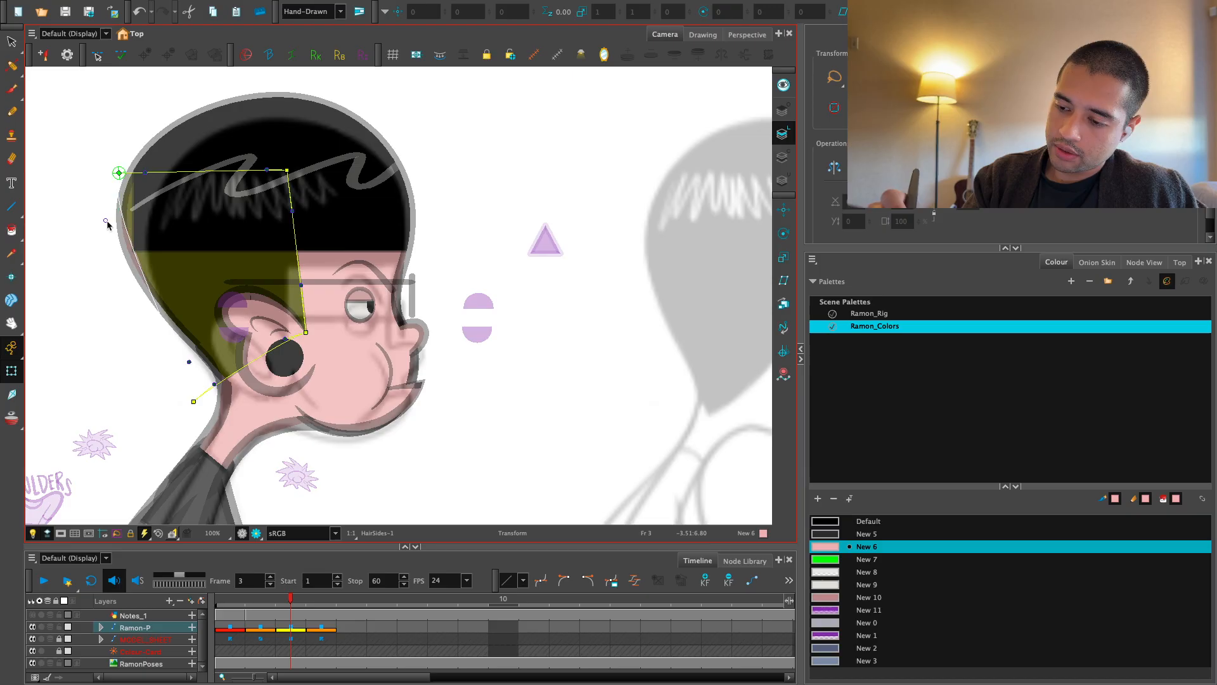
{"action": "left_click", "coordinate": [117, 307]}
Review the profile head over the model sheet in the render preview and flip through the neighbouring poses
{"action": "key", "text": "space"}
{"action": "left_click_drag", "start_coordinate": [390, 442], "coordinate": [415, 425]}
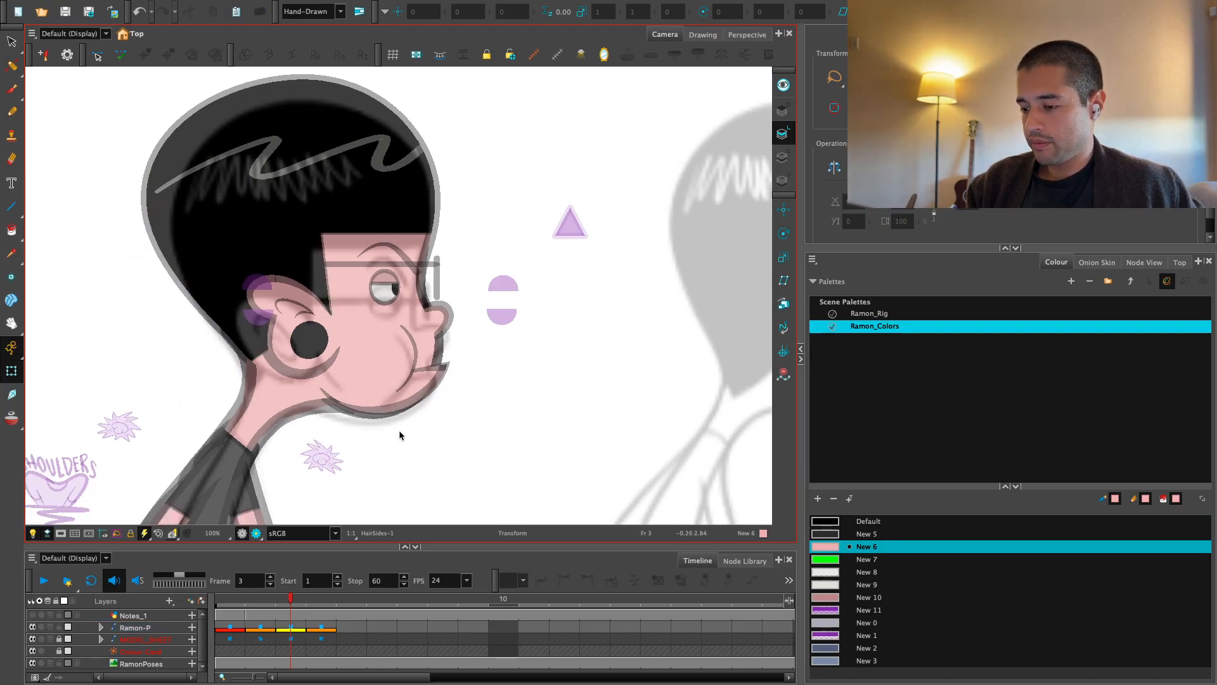
{"action": "left_click", "coordinate": [256, 534]}
{"action": "scroll", "coordinate": [304, 467], "scroll_direction": "down", "scroll_amount": 4}
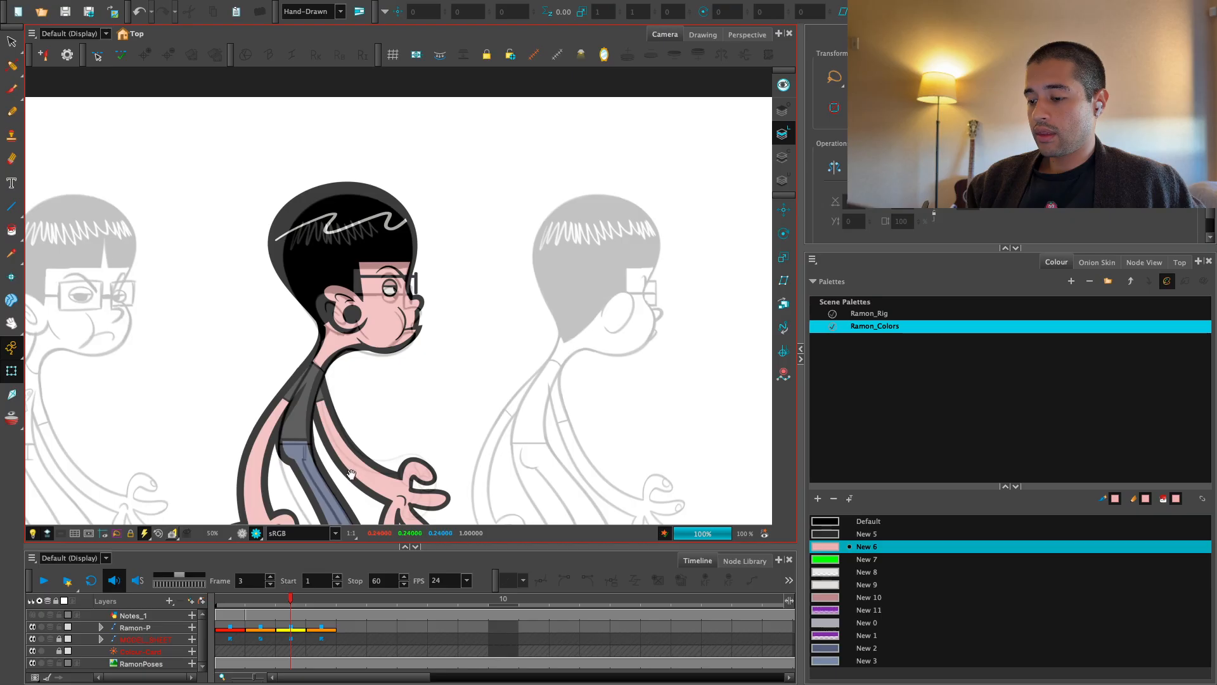
{"action": "key", "text": "2"}
{"action": "left_click_drag", "start_coordinate": [351, 474], "coordinate": [346, 489]}
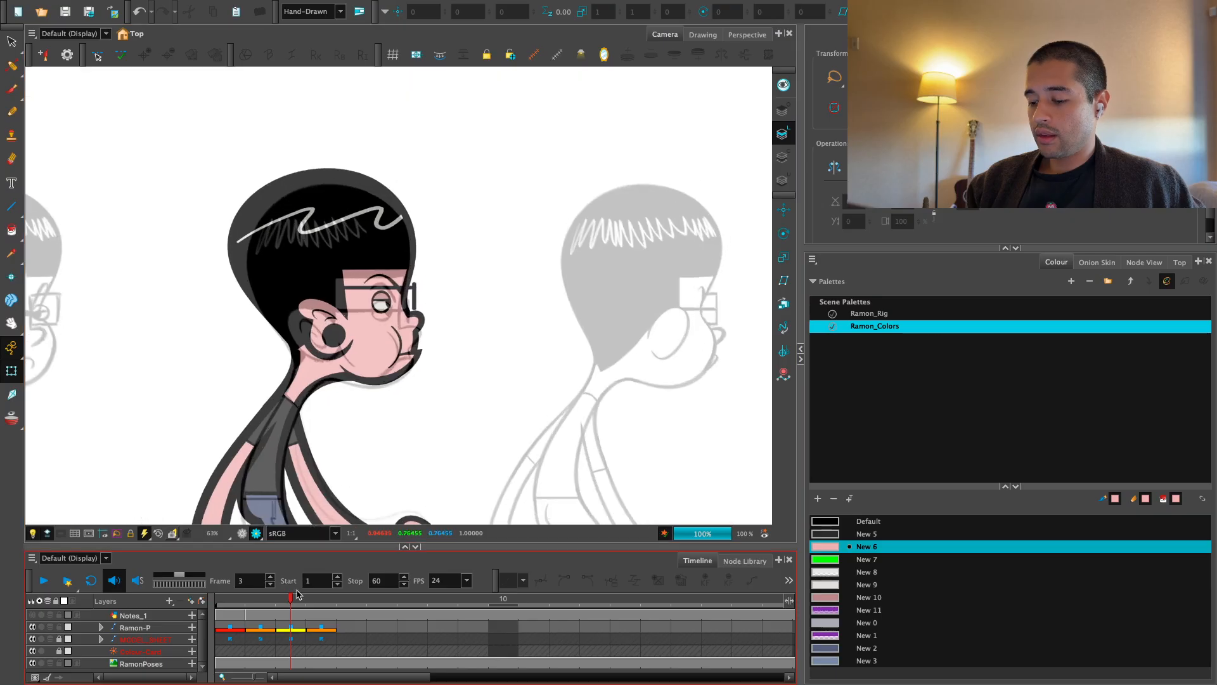
{"action": "left_click", "coordinate": [293, 626]}
{"action": "key", "text": "comma"}
{"action": "key", "text": "comma"}
{"action": "key", "text": "period"}
{"action": "key", "text": "period"}
{"action": "key", "text": "period"}
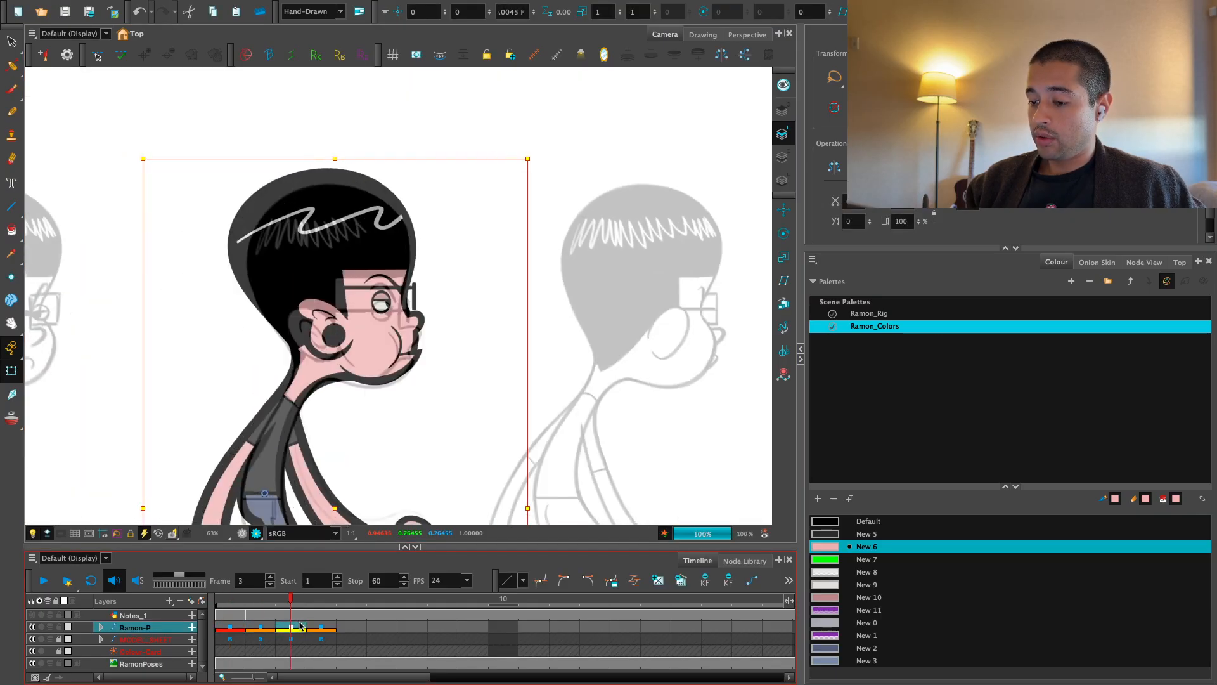
Compare the frame 4 pose with the earlier poses and the model sheet
{"action": "scroll", "coordinate": [399, 479], "scroll_direction": "up", "scroll_amount": 2}
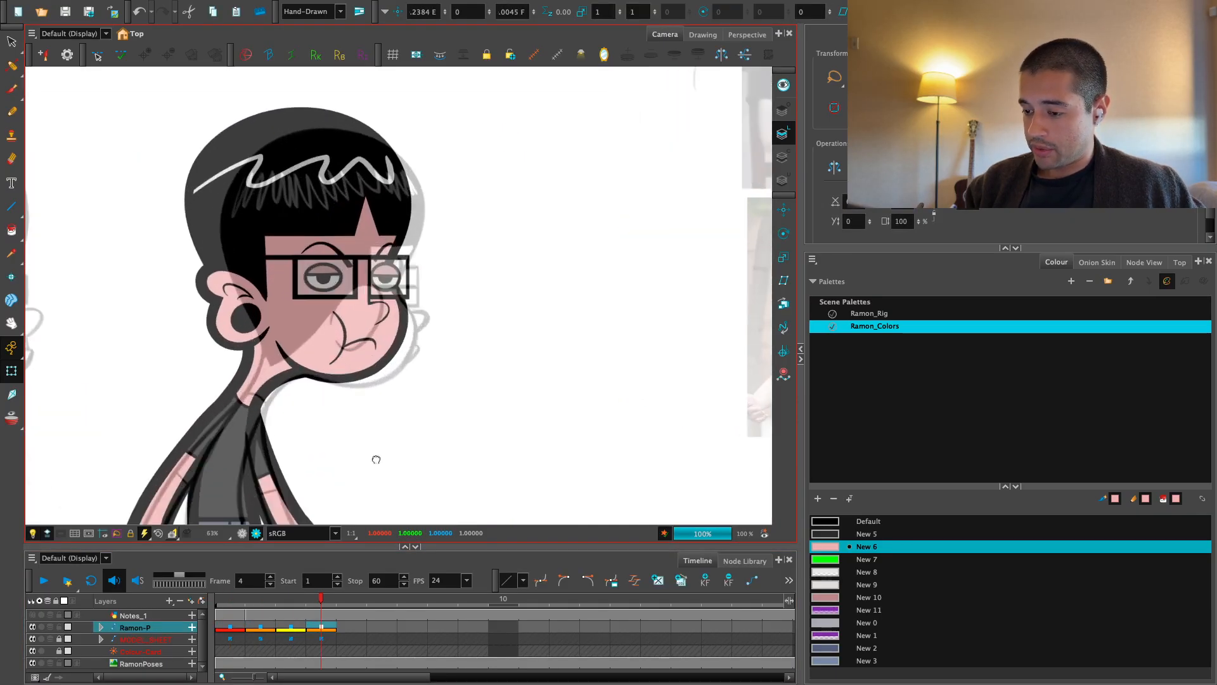
{"action": "scroll", "coordinate": [376, 458], "scroll_direction": "down", "scroll_amount": 5}
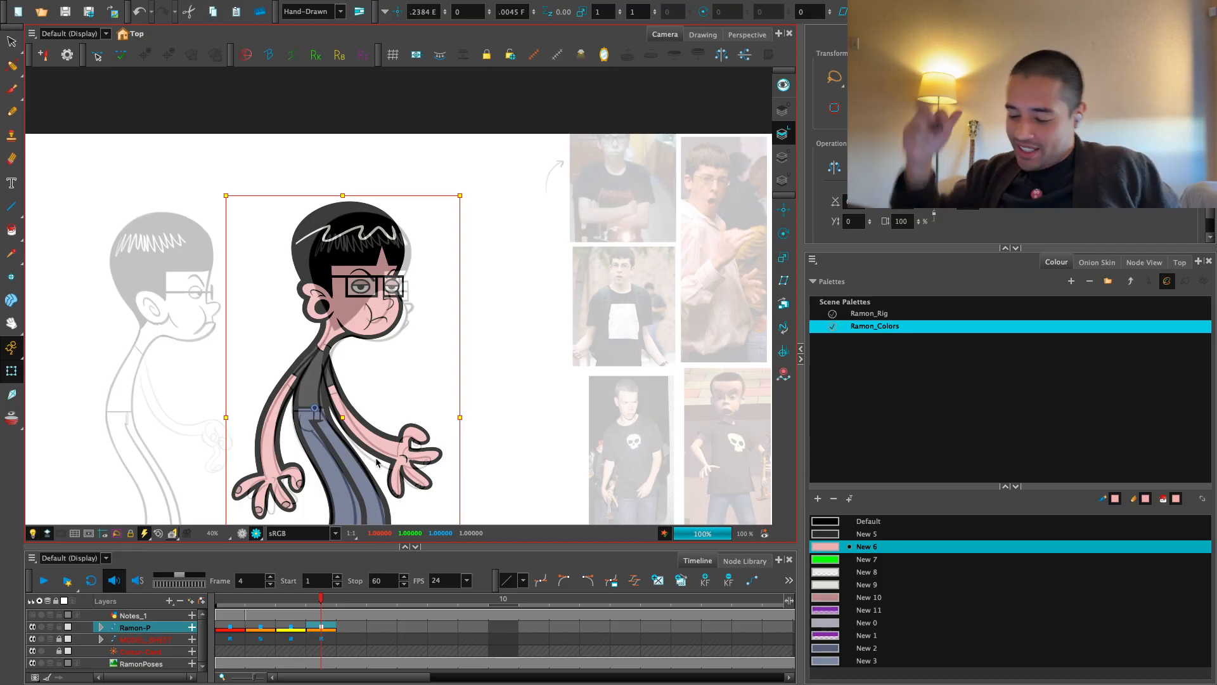
{"action": "left_click", "coordinate": [261, 599]}
{"action": "left_click_drag", "start_coordinate": [462, 361], "coordinate": [482, 314]}
{"action": "left_click", "coordinate": [328, 600]}
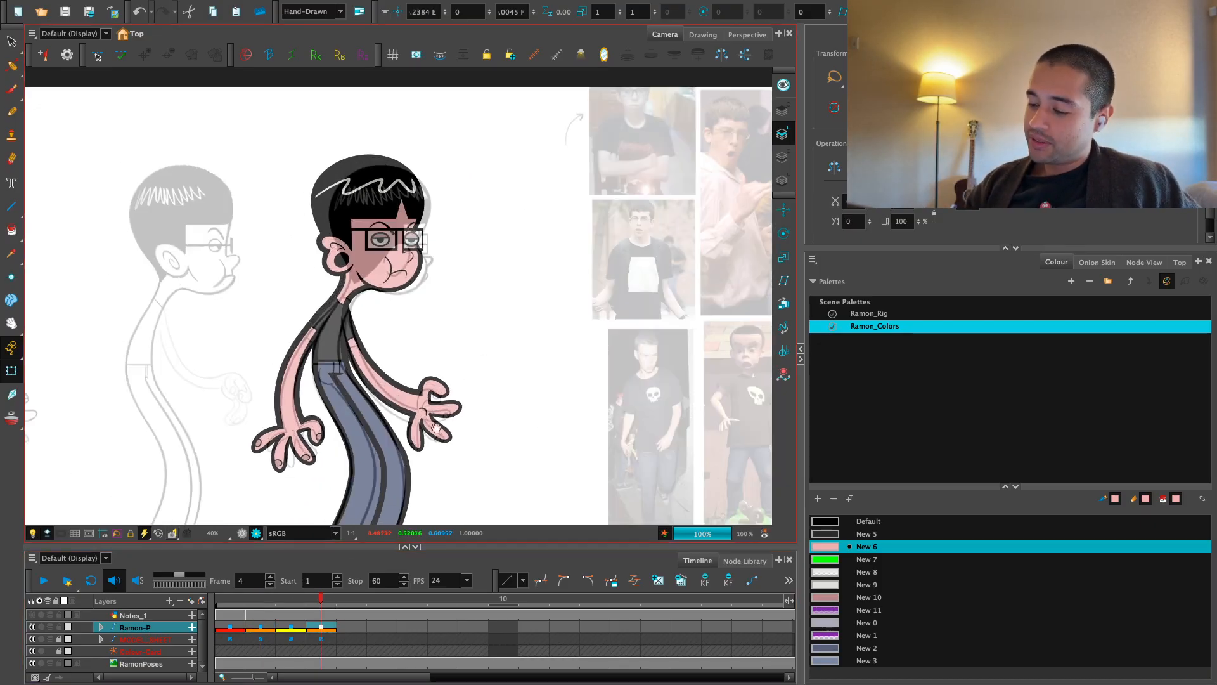
Select the whole head on frame 4 and switch the camera from render preview to the OpenGL view
{"action": "scroll", "coordinate": [478, 381], "scroll_direction": "up", "scroll_amount": 4}
{"action": "left_click", "coordinate": [440, 438]}
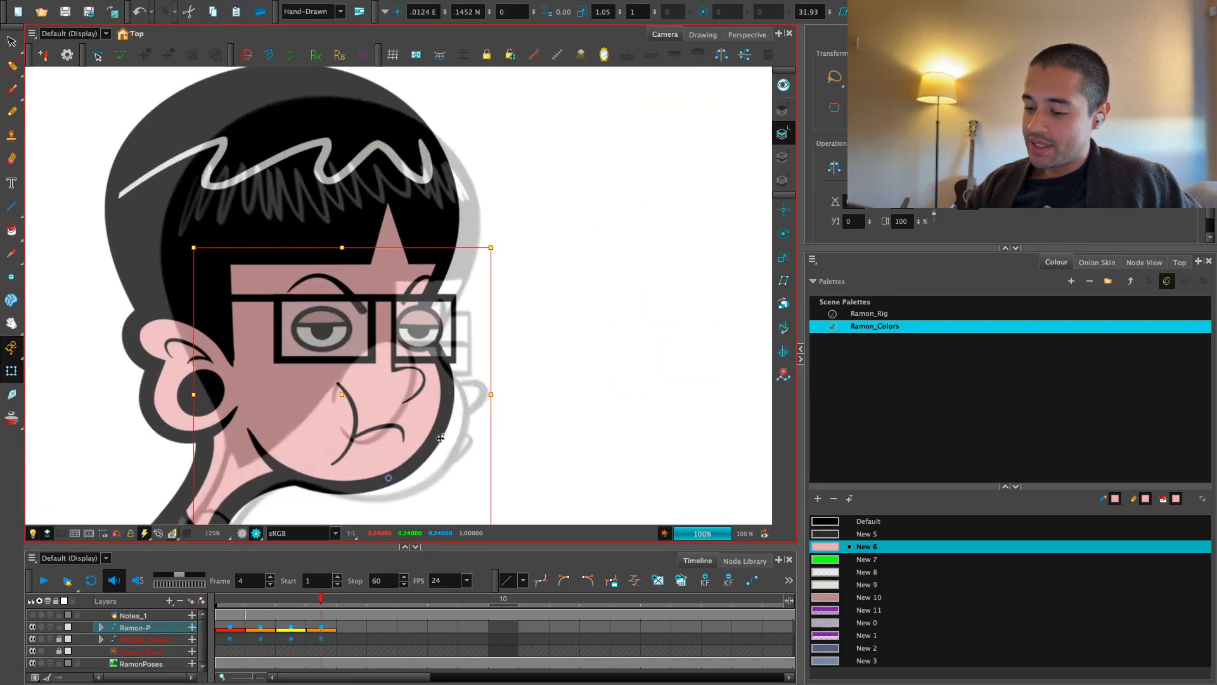
{"action": "key", "text": "2"}
{"action": "key", "text": "2"}
{"action": "key", "text": "2"}
{"action": "left_click_drag", "start_coordinate": [443, 456], "coordinate": [454, 435]}
{"action": "key", "text": "1"}
{"action": "key", "text": "b"}
{"action": "left_click", "coordinate": [243, 533]}
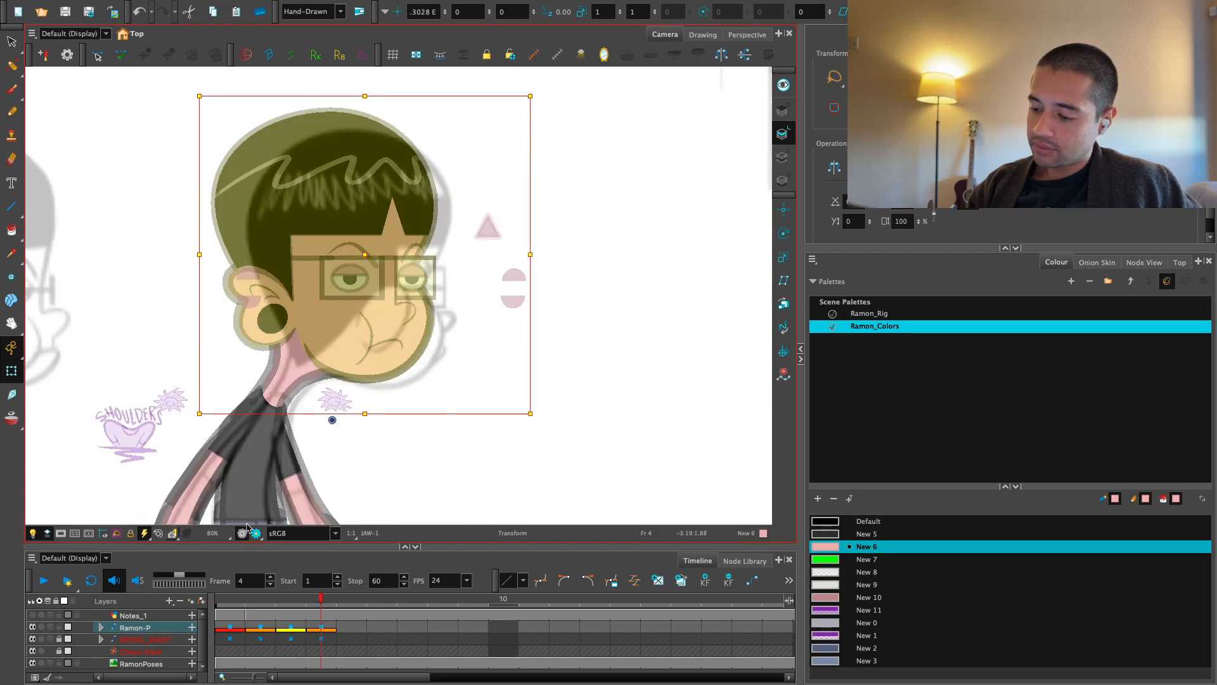
Flip between frames 2, 3 and 4 to compare the head's turn from pose to pose
{"action": "left_click_drag", "start_coordinate": [440, 388], "coordinate": [440, 399]}
{"action": "key", "text": "1"}
{"action": "key", "text": "1"}
{"action": "key", "text": "comma"}
{"action": "key", "text": "comma"}
{"action": "key", "text": "period"}
{"action": "key", "text": "comma"}
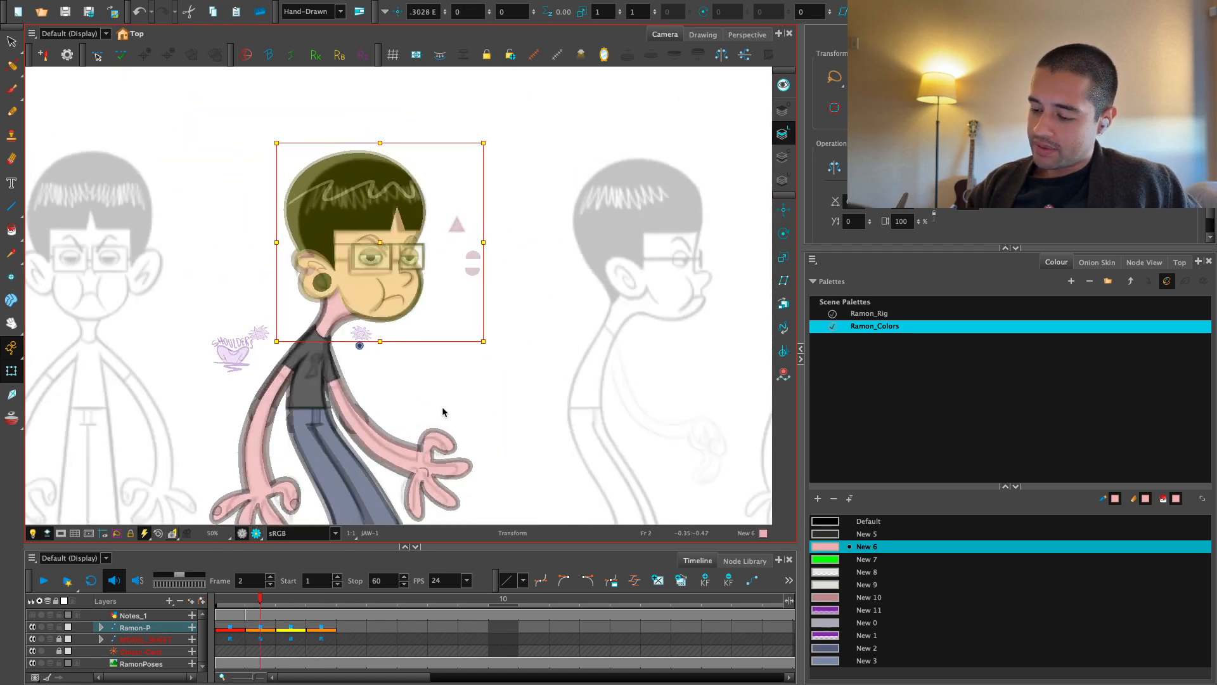
{"action": "key", "text": "period"}
{"action": "key", "text": "period"}
Move the nose to the front edge of the face on frame 4 and nudge it behind the face to a depth of 0.002 B
{"action": "key", "text": "2"}
{"action": "key", "text": "2"}
{"action": "mouse_move", "coordinate": [476, 336]}
{"action": "left_mouse_down"}
{"action": "mouse_move", "coordinate": [467, 386]}
{"action": "mouse_move", "coordinate": [438, 421]}
{"action": "mouse_move", "coordinate": [436, 400]}
{"action": "mouse_move", "coordinate": [436, 432]}
{"action": "mouse_move", "coordinate": [466, 395]}
{"action": "left_mouse_up"}
{"action": "key", "text": "2"}
{"action": "key", "text": "2"}
{"action": "key", "text": "1"}
{"action": "key", "text": "2"}
{"action": "key", "text": "2"}
{"action": "left_click", "coordinate": [414, 397]}
{"action": "key", "text": "2"}
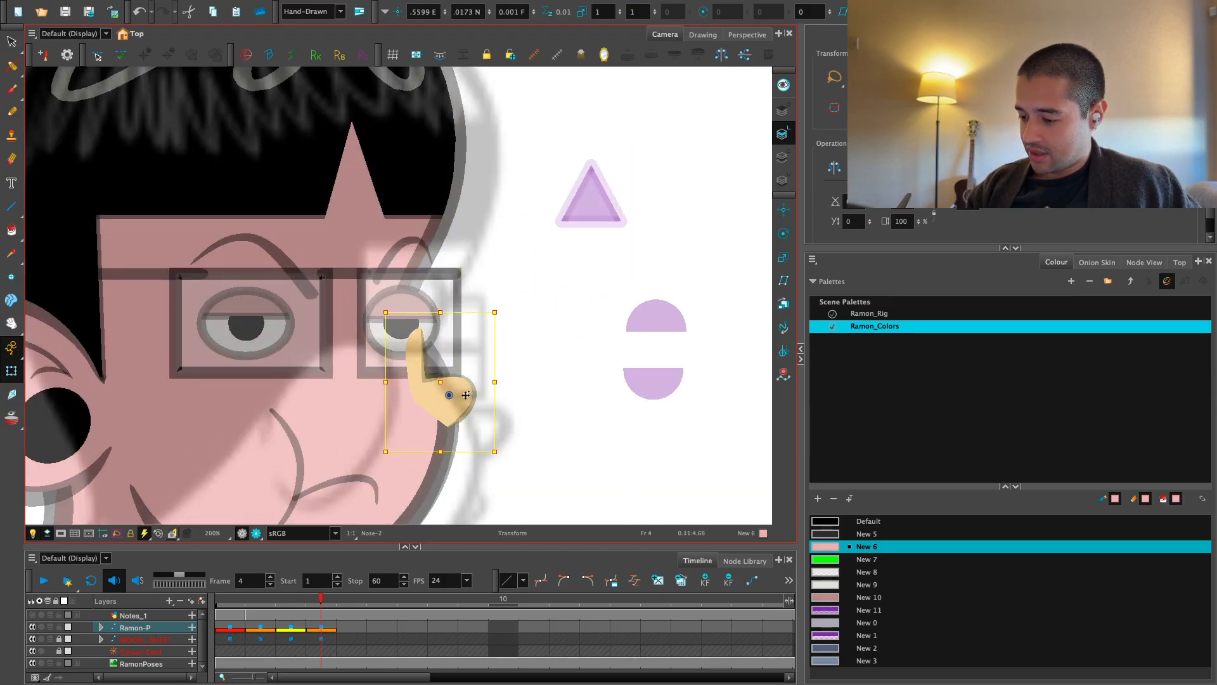
{"action": "key", "text": "alt+Down"}
{"action": "key", "text": "alt+Down"}
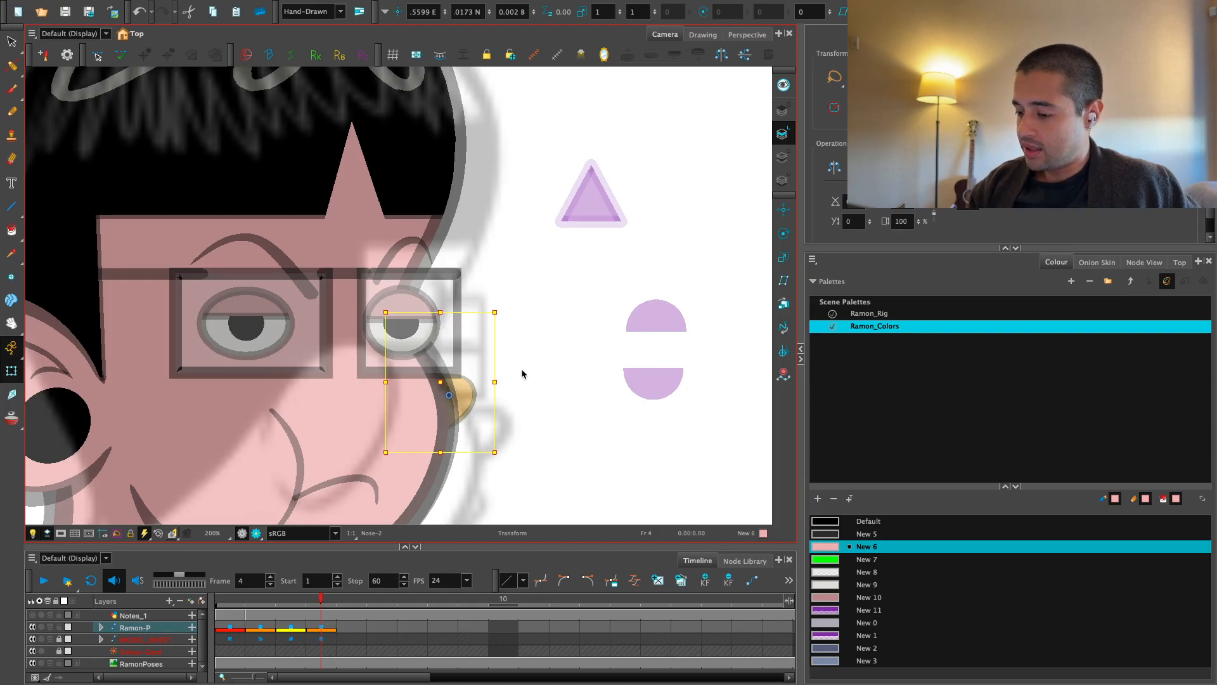
Move the mouth forward on frame 4 so its corner projects past the front edge of the face
{"action": "key", "text": "1"}
{"action": "mouse_move", "coordinate": [371, 428]}
{"action": "left_mouse_down"}
{"action": "mouse_move", "coordinate": [416, 424]}
{"action": "mouse_move", "coordinate": [449, 444]}
{"action": "left_mouse_up"}
{"action": "key", "text": "="}
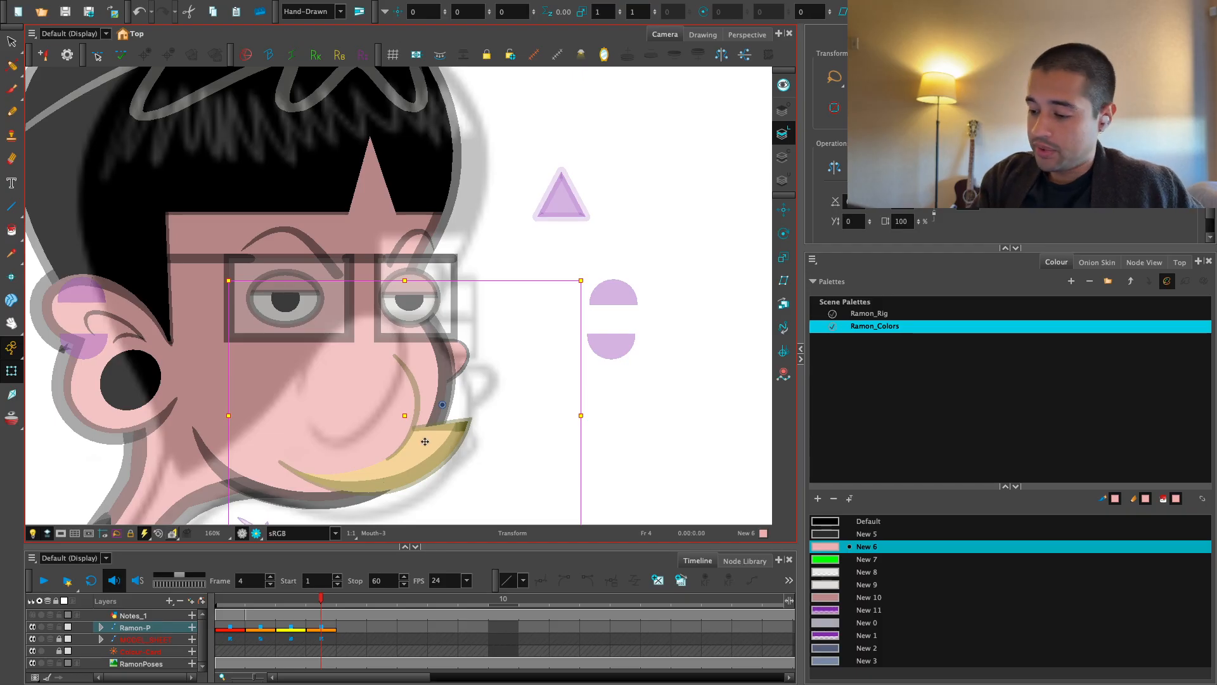
Narrow the mouth, shift it slightly back and up, and skew its front side upward
{"action": "left_click_drag", "start_coordinate": [581, 416], "coordinate": [563, 420]}
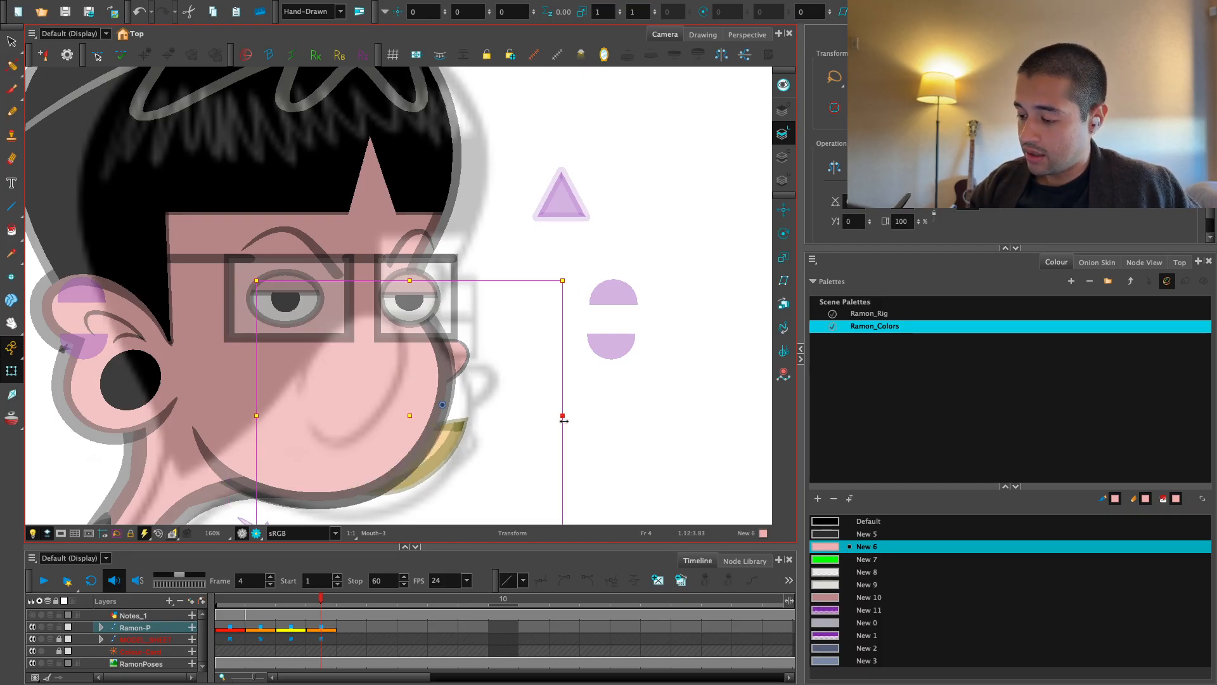
{"action": "left_click_drag", "start_coordinate": [455, 441], "coordinate": [445, 432]}
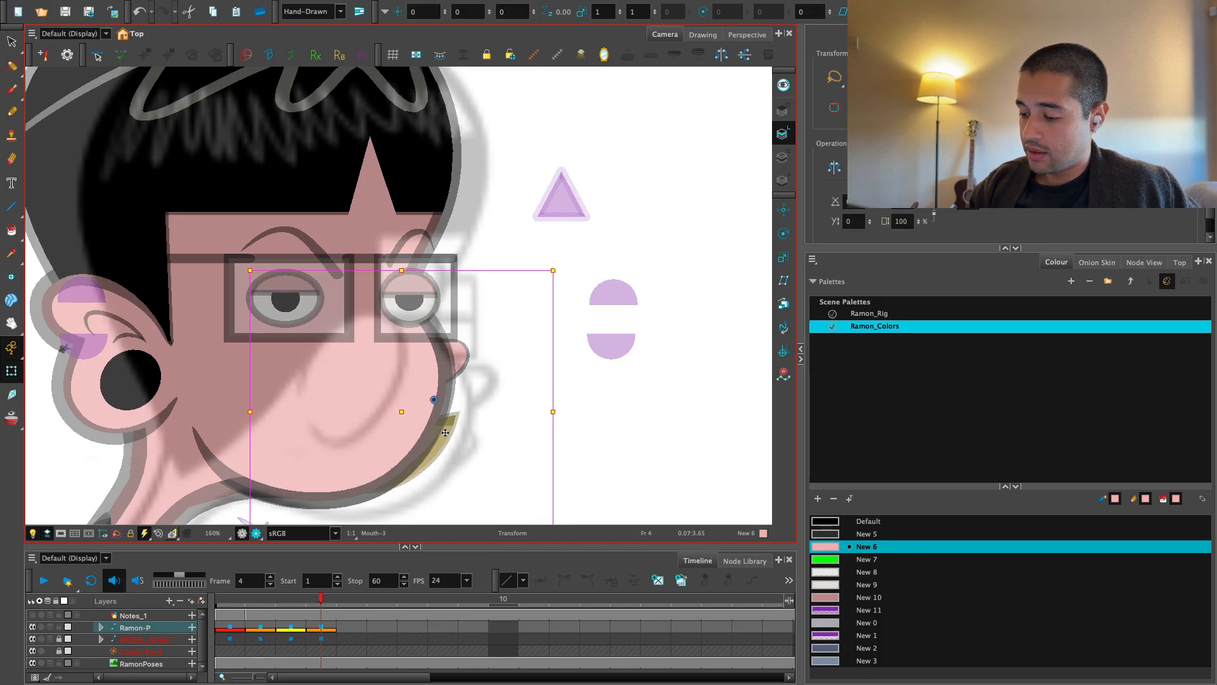
{"action": "left_click", "coordinate": [555, 345]}
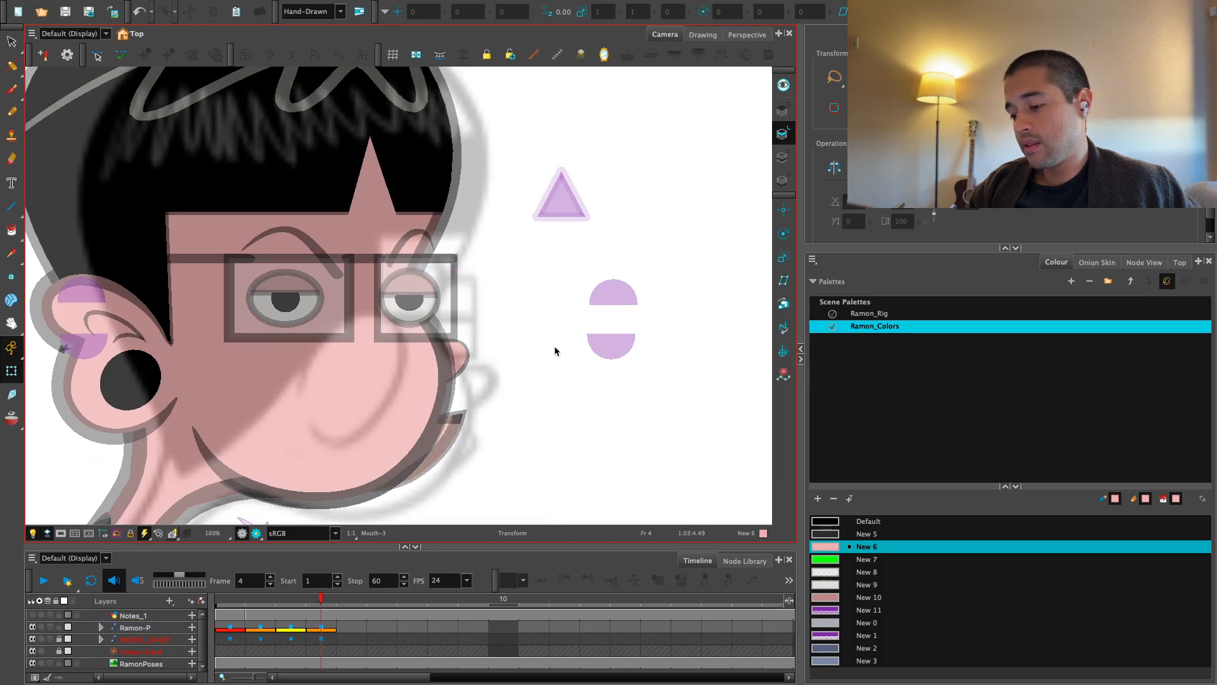
{"action": "left_click", "coordinate": [453, 423]}
{"action": "left_click_drag", "start_coordinate": [559, 418], "coordinate": [559, 405]}
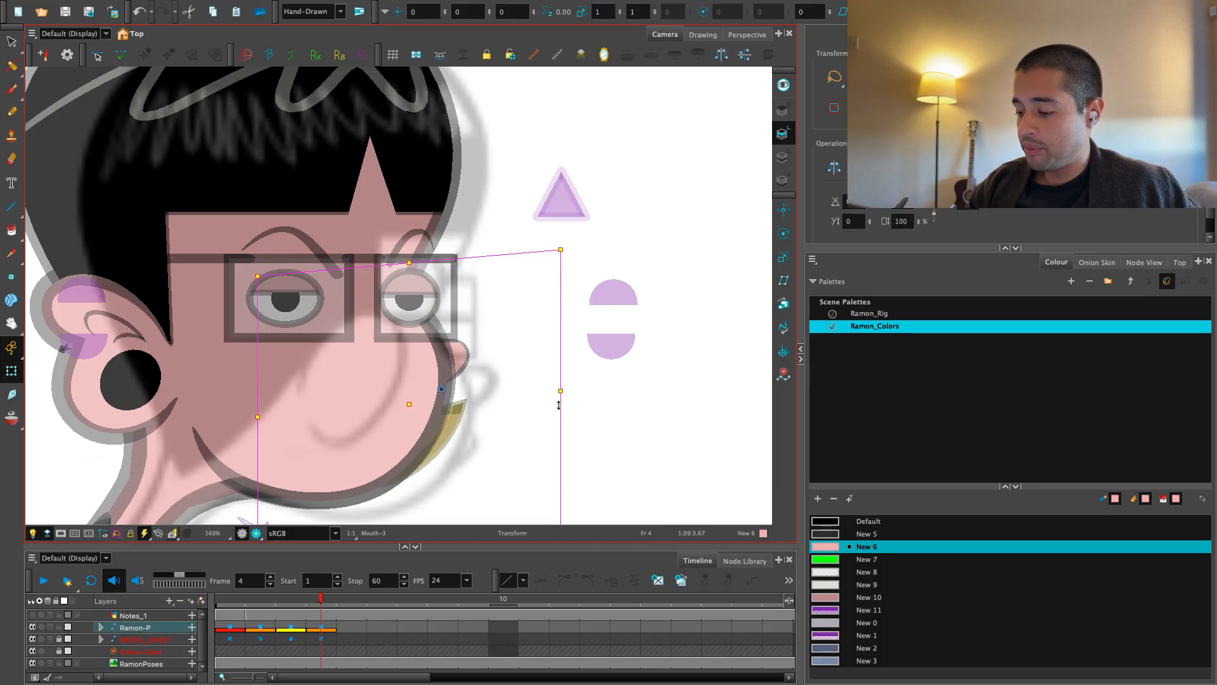
Review the repositioned nose and mouth on frame 4 against the neighbouring frames
{"action": "key", "text": "2"}
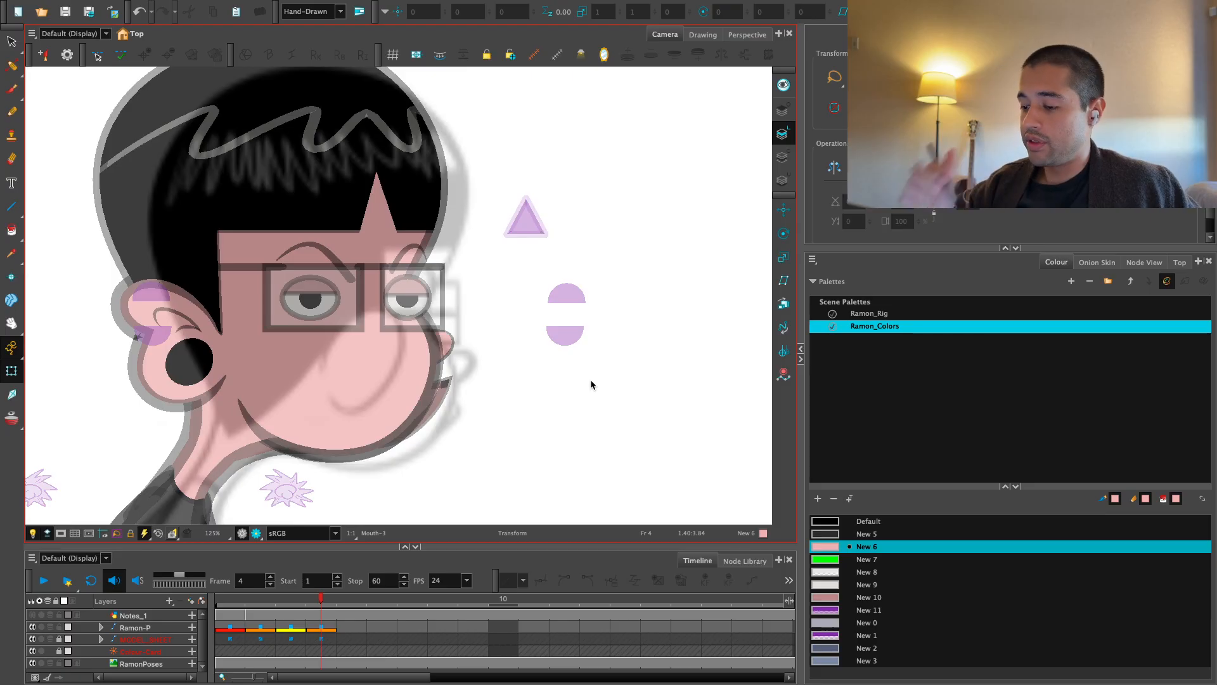
{"action": "key", "text": "1"}
{"action": "key", "text": "2"}
{"action": "left_click", "coordinate": [323, 624]}
{"action": "key", "text": "comma"}
{"action": "key", "text": "comma"}
{"action": "key", "text": "period"}
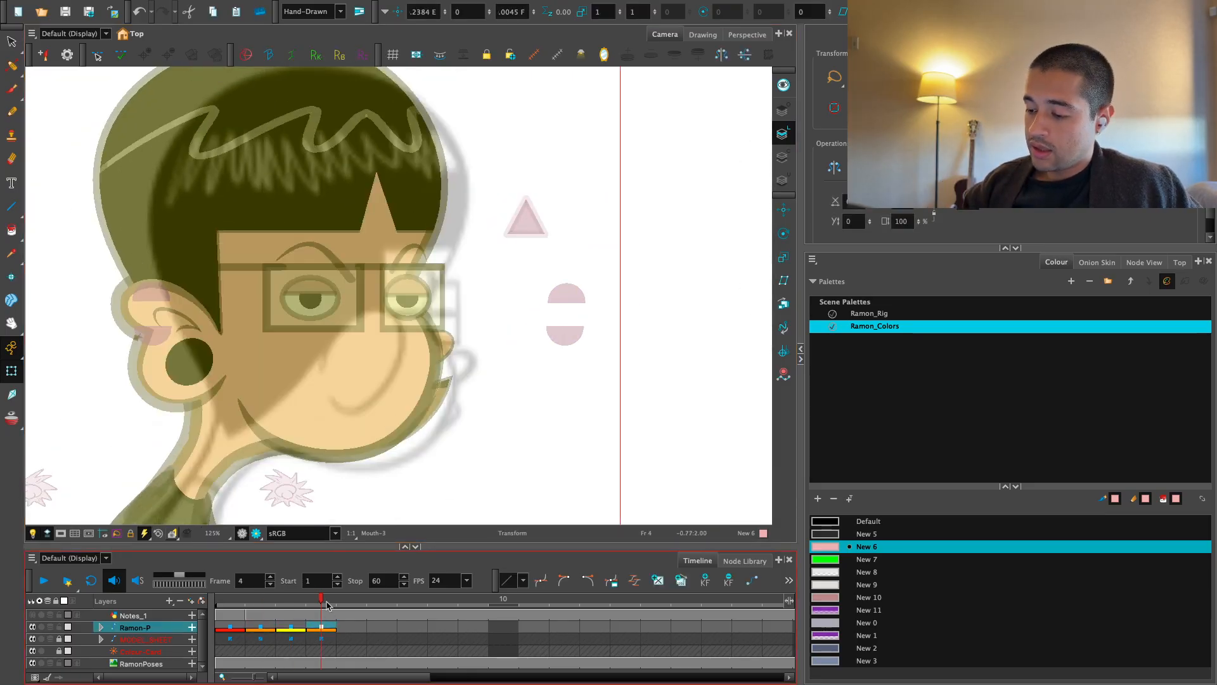
{"action": "key", "text": "period"}
{"action": "left_click", "coordinate": [189, 381]}
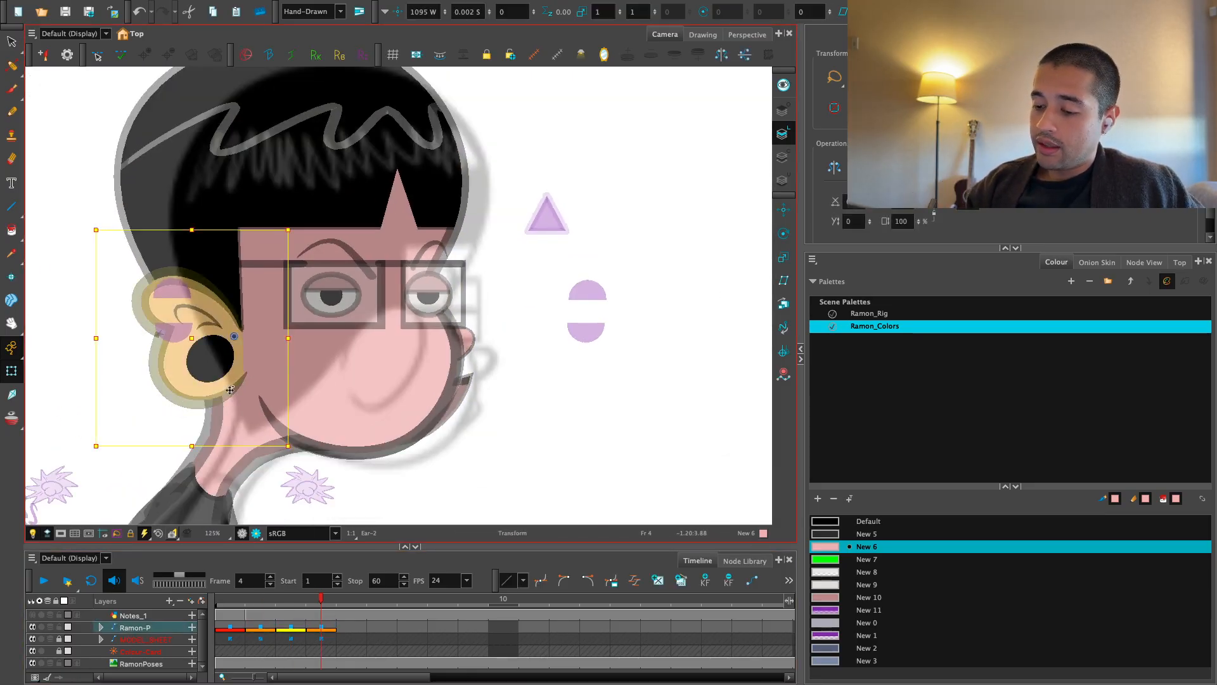
{"action": "left_click_drag", "start_coordinate": [224, 398], "coordinate": [390, 383]}
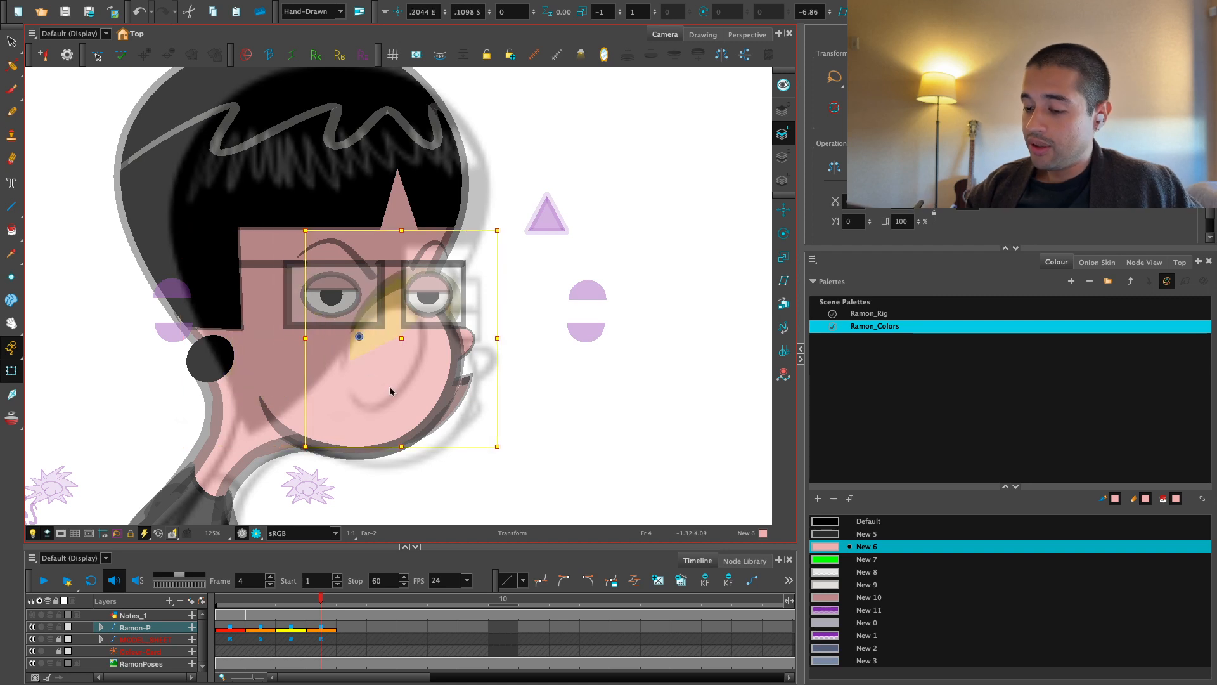
{"action": "key", "text": "ctrl+z"}
{"action": "key", "text": "ctrl+z"}
Place the whole ear, flipped horizontally, over the front of the face and nudge it forward to a depth of 0.006 F
{"action": "key", "text": "b"}
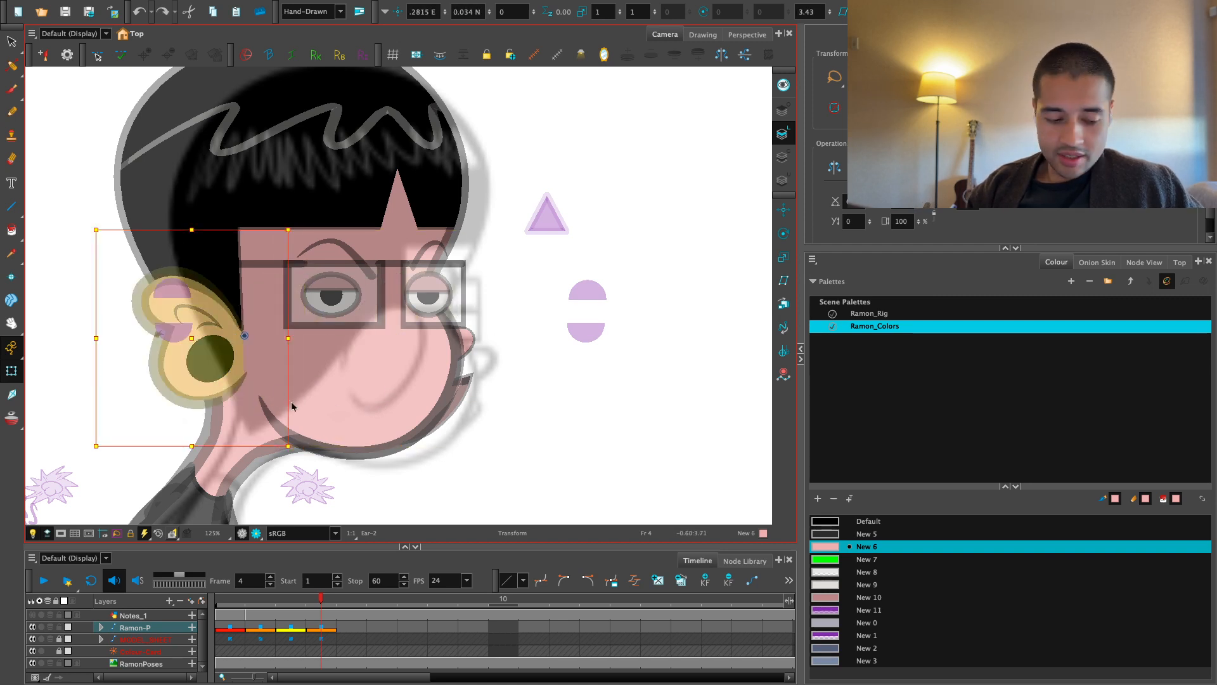
{"action": "key", "text": "ctrl+shift+z"}
{"action": "key", "text": "ctrl+shift+z"}
{"action": "key", "text": "alt+Down"}
{"action": "key", "text": "alt+Down"}
{"action": "key", "text": "alt+Down"}
{"action": "key", "text": "alt+Down"}
{"action": "key", "text": "alt+Down"}
{"action": "key", "text": "alt+Down"}
{"action": "key", "text": "alt+Down"}
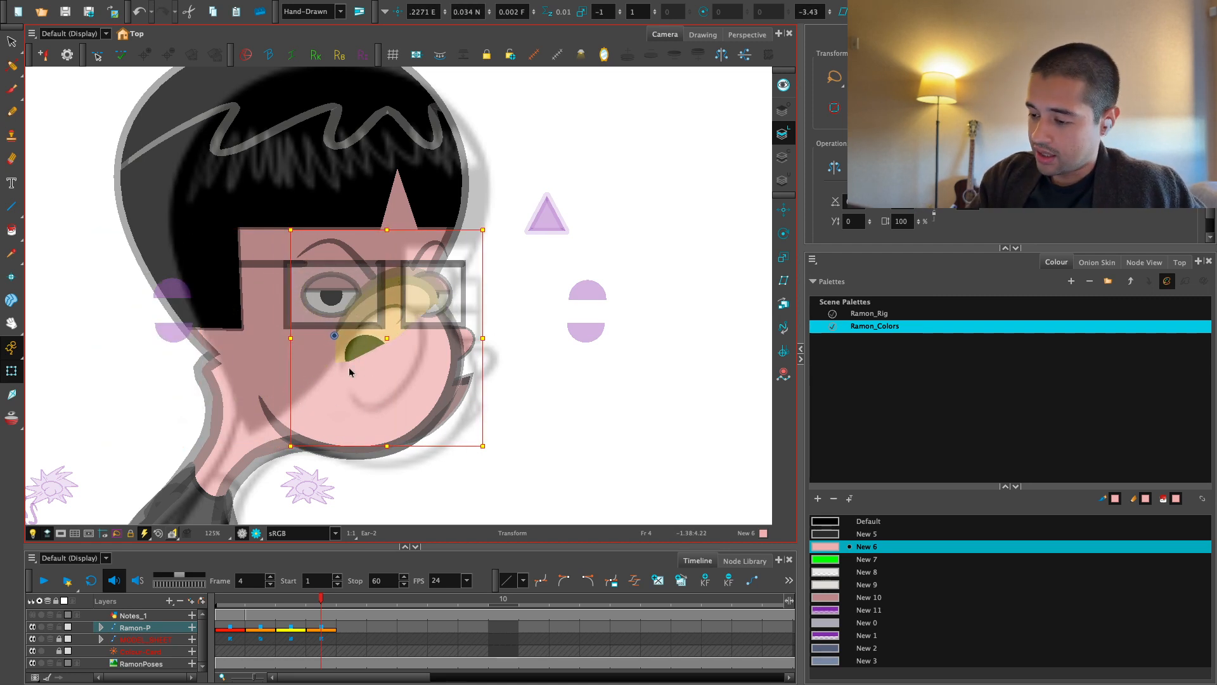
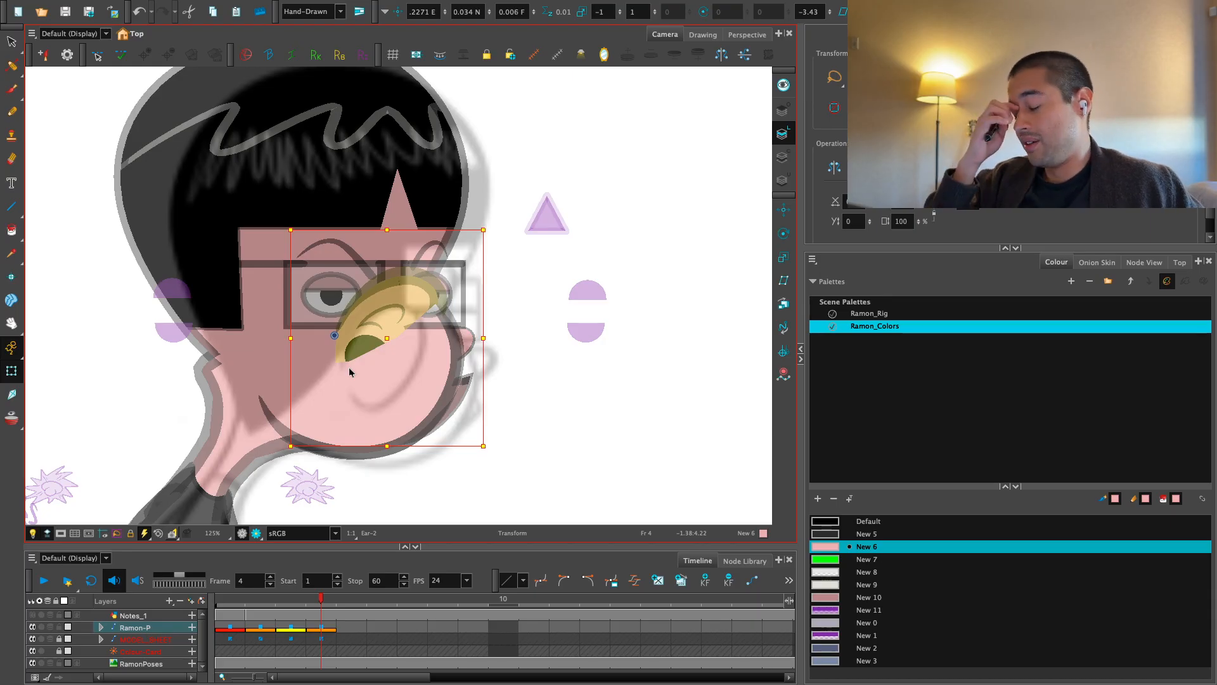
Remove the inner ear drawing from the flipped ear on frame 4
{"action": "key", "text": "2"}
{"action": "key", "text": "Escape"}
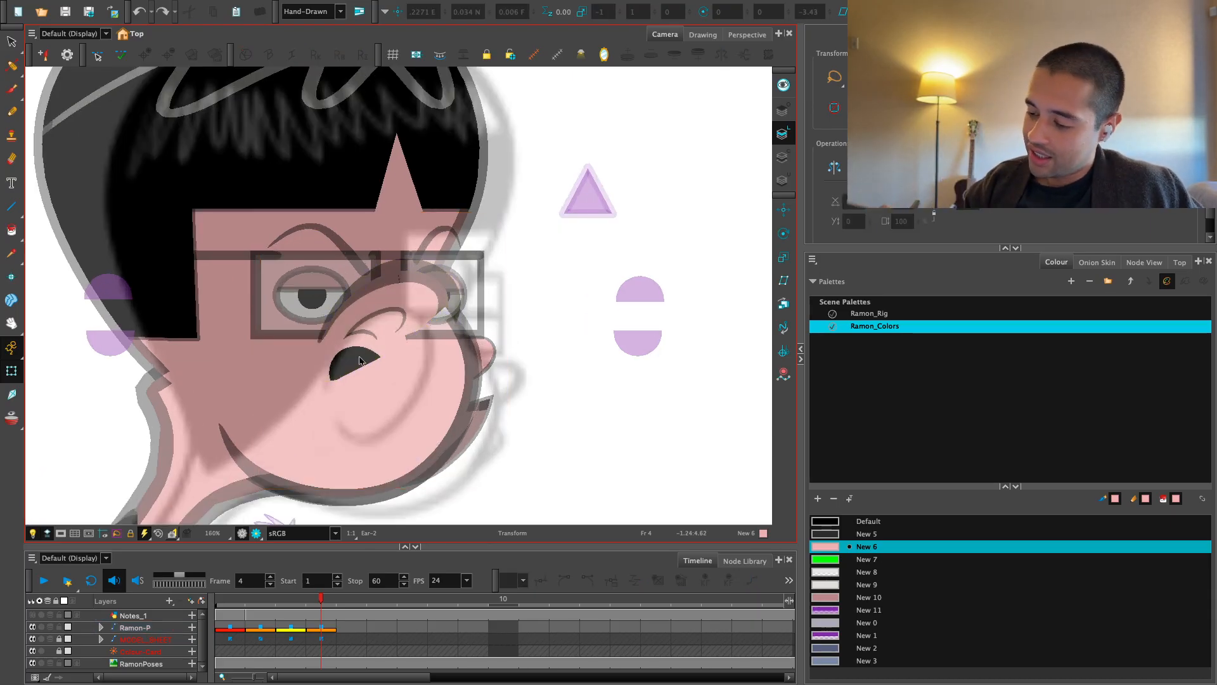
{"action": "left_click", "coordinate": [347, 363]}
{"action": "key", "text": "Delete"}
{"action": "key", "text": "1"}
{"action": "key", "text": "Escape"}
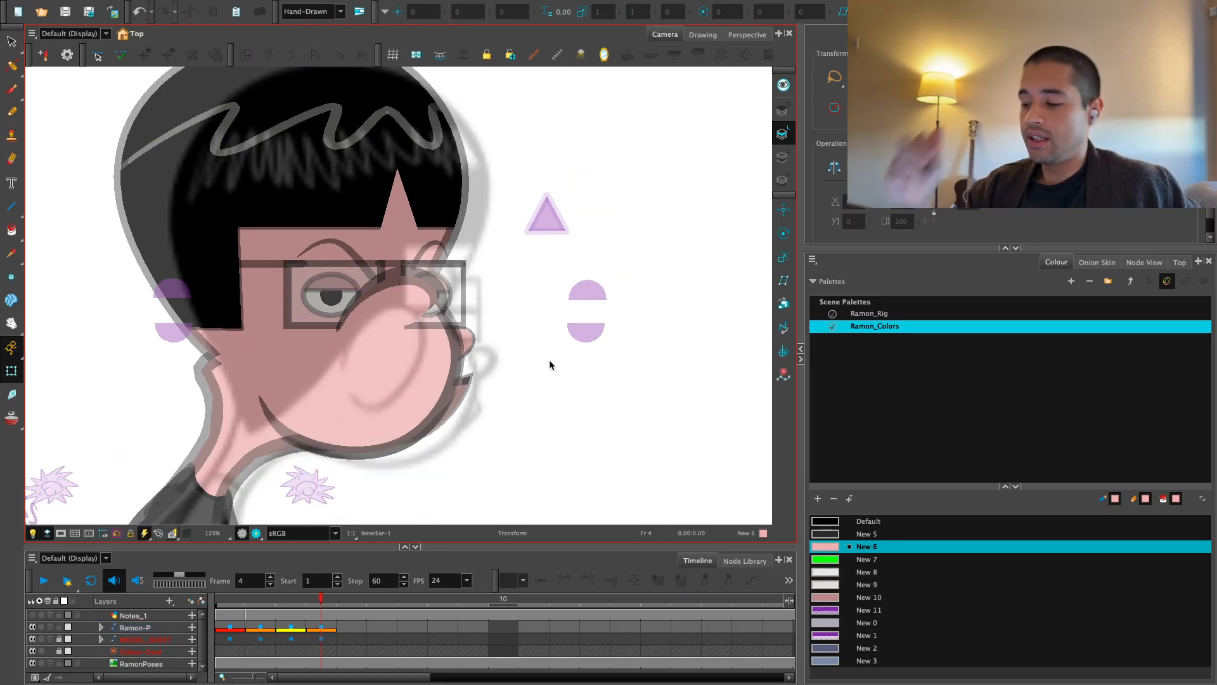
Inspect the flipped ear's outline strokes and make Overlay the active art layer
{"action": "left_click", "coordinate": [427, 309]}
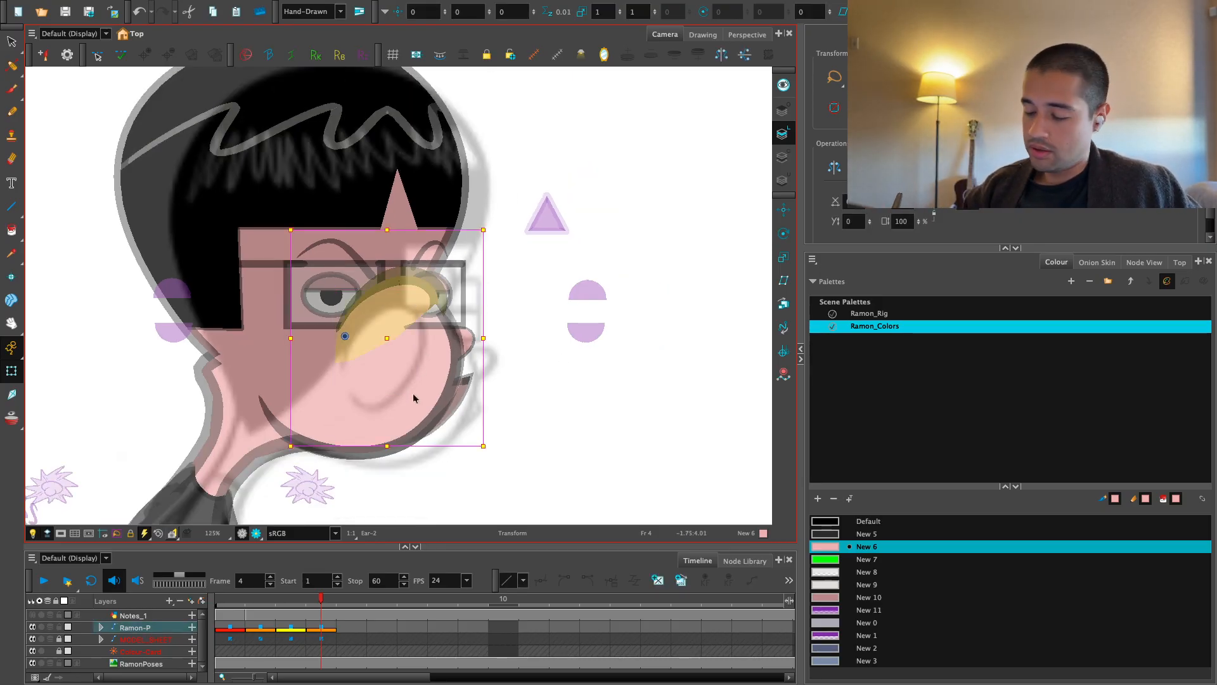
{"action": "key", "text": "alt+s"}
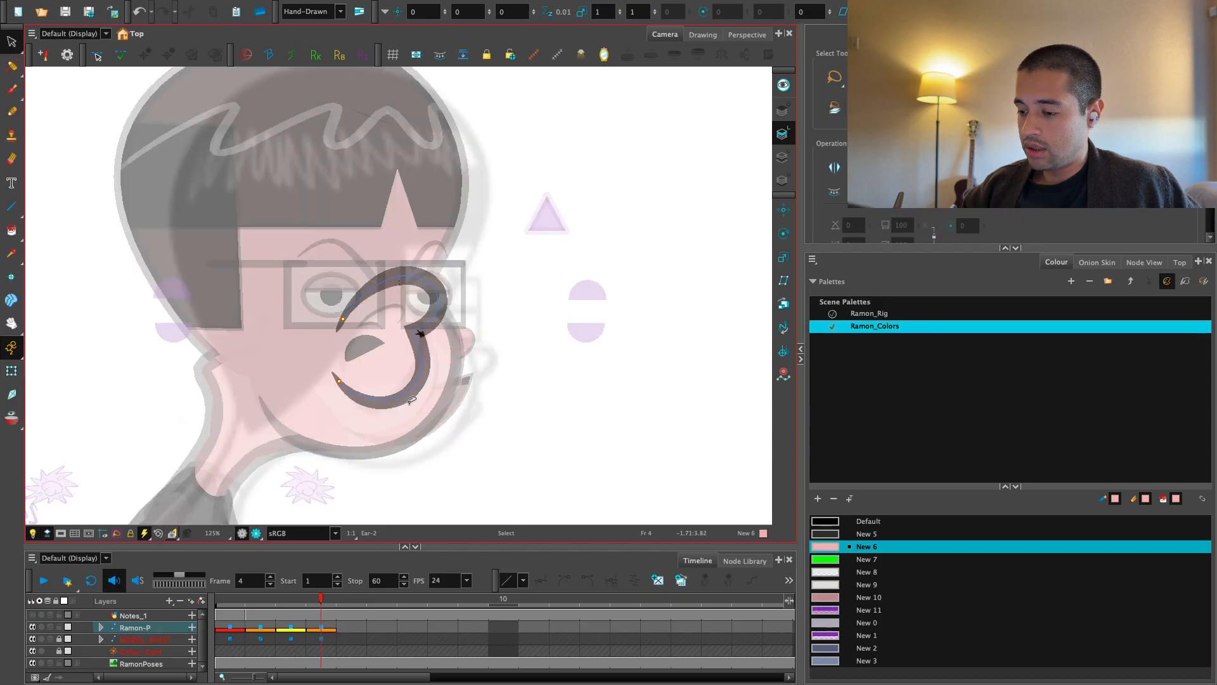
{"action": "left_click", "coordinate": [783, 109]}
{"action": "left_click", "coordinate": [782, 135]}
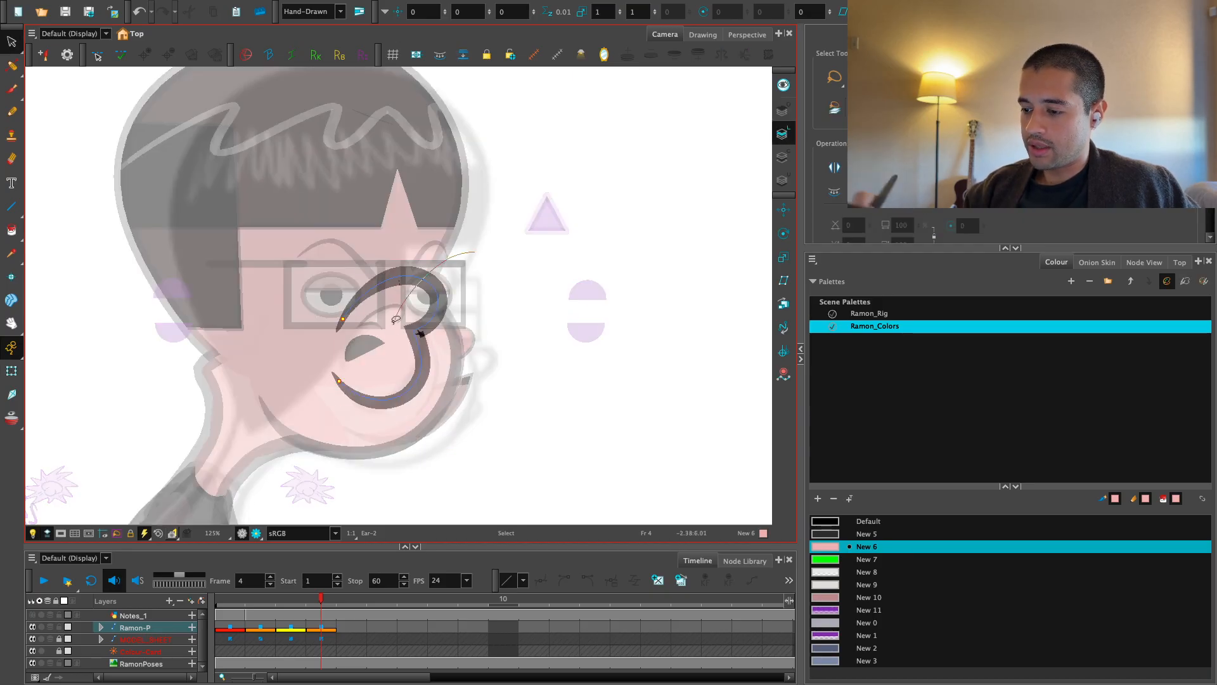
{"action": "left_click", "coordinate": [784, 109]}
{"action": "left_click", "coordinate": [12, 370]}
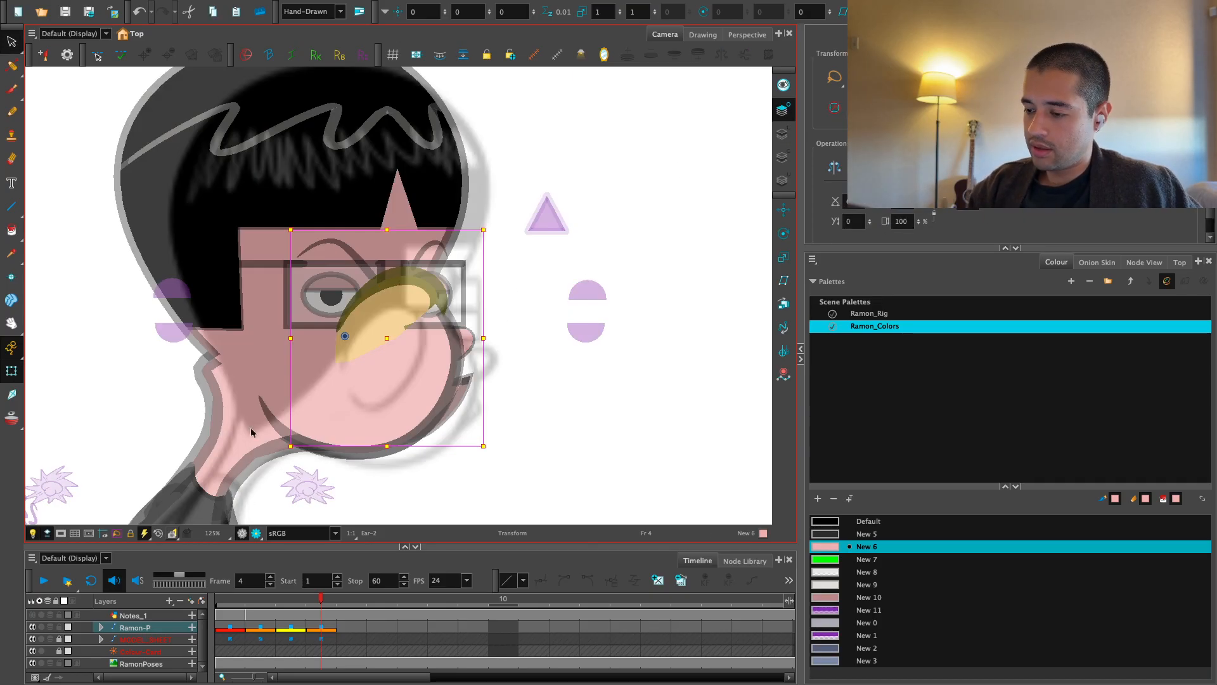
Go up from the ear's node group and add an Overlay-Layer node in the rig's Ear backdrop
{"action": "left_click", "coordinate": [1145, 262]}
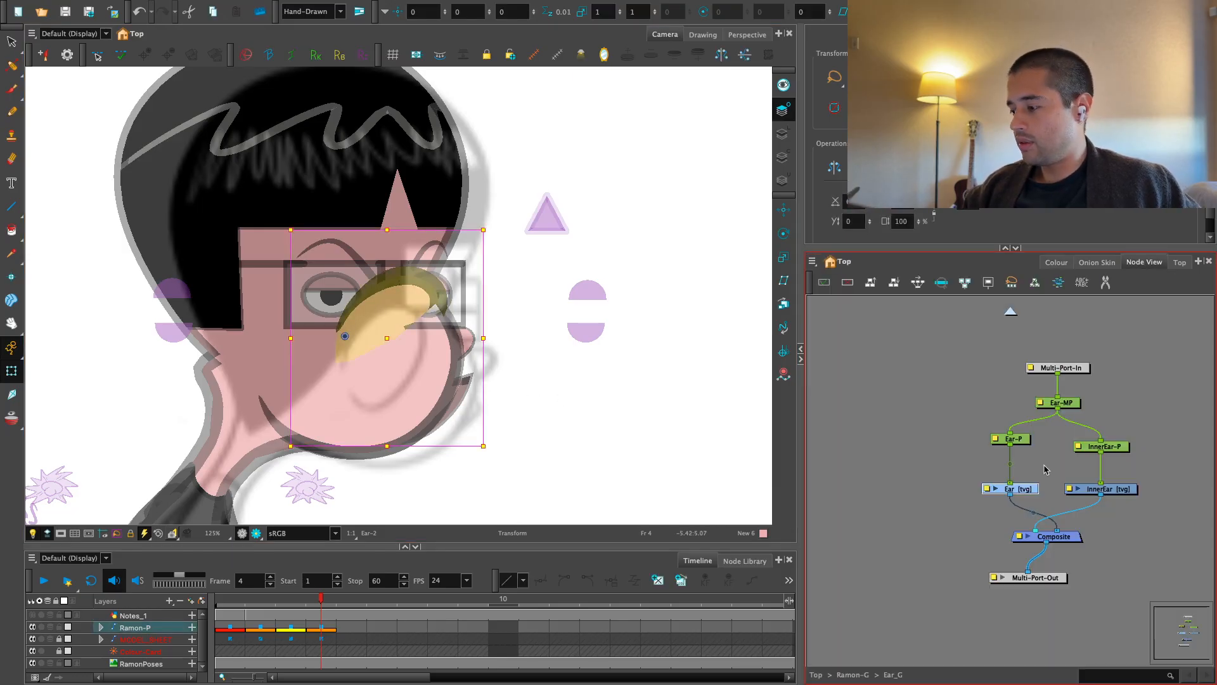
{"action": "scroll", "coordinate": [1089, 520], "scroll_direction": "up", "scroll_amount": 3}
{"action": "left_click_drag", "start_coordinate": [1088, 520], "coordinate": [982, 634]}
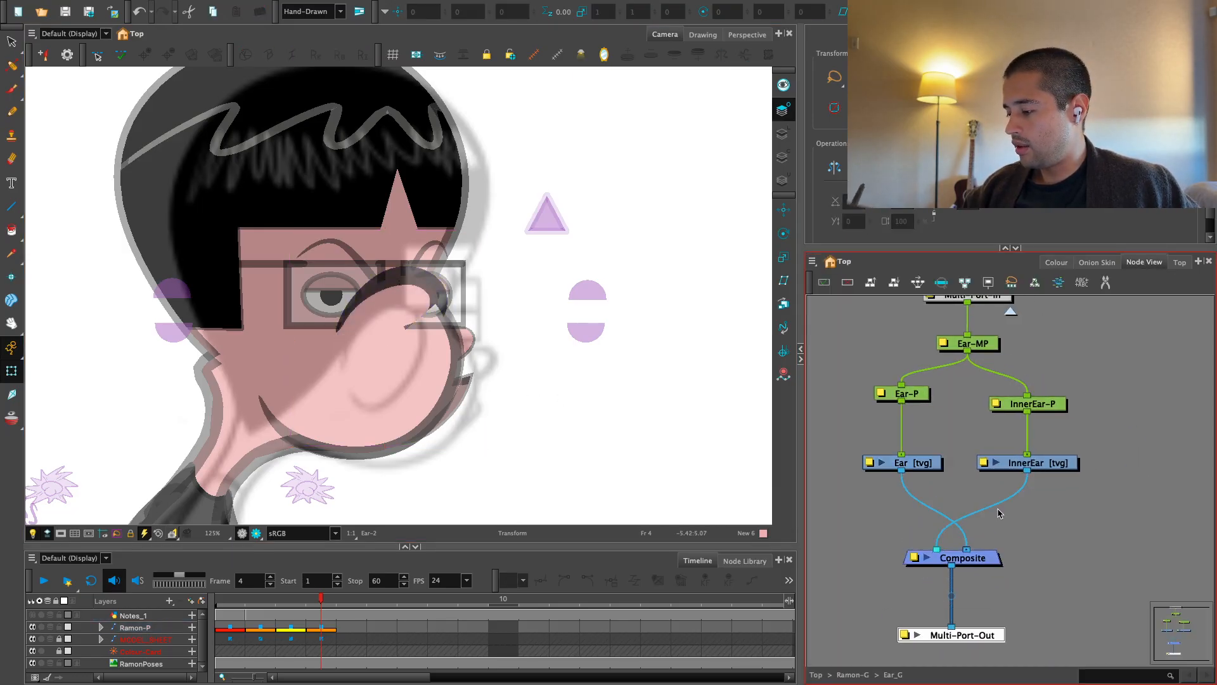
{"action": "left_click", "coordinate": [1011, 311]}
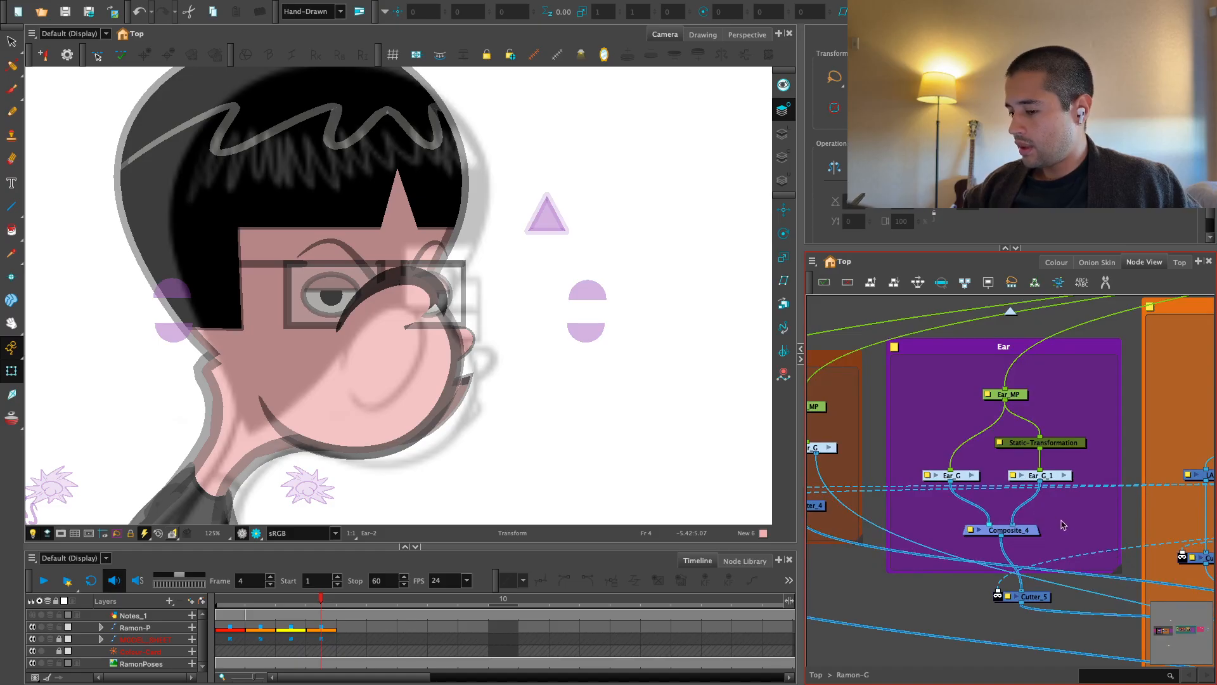
{"action": "key", "text": "Return"}
{"action": "type", "text": "overlay"}
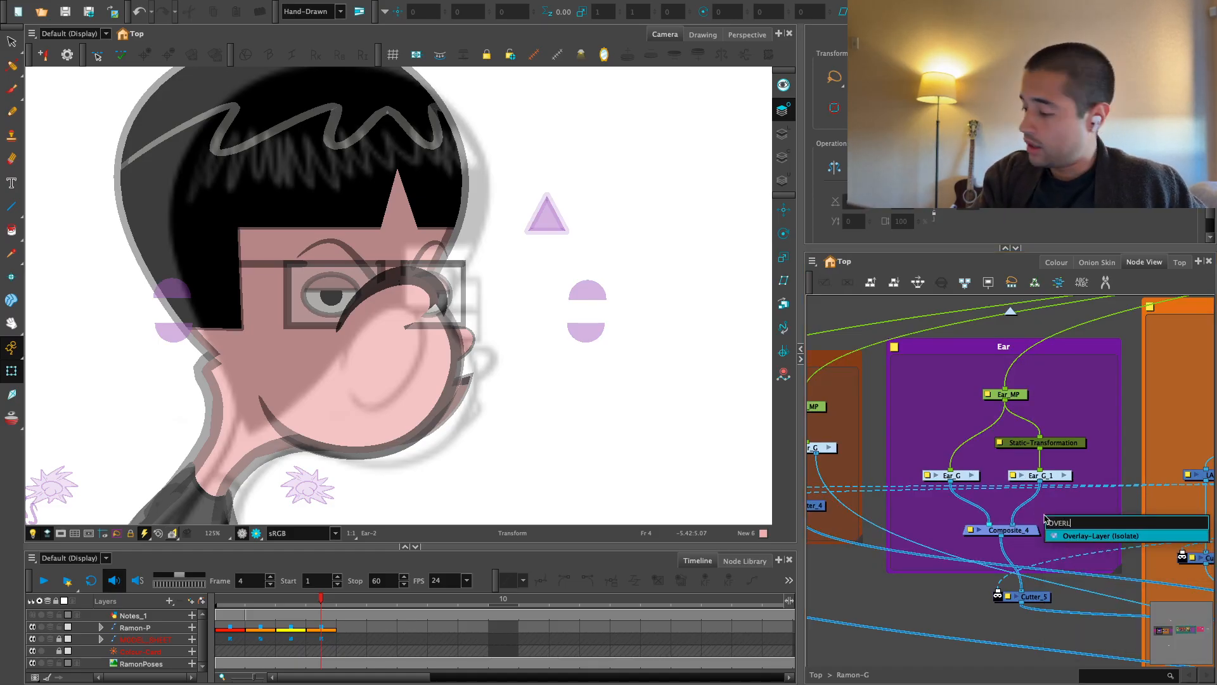
{"action": "key", "text": "Return"}
{"action": "mouse_move", "coordinate": [963, 477]}
{"action": "left_mouse_down"}
{"action": "mouse_move", "coordinate": [1014, 509]}
{"action": "mouse_move", "coordinate": [973, 458]}
{"action": "mouse_move", "coordinate": [1073, 512]}
{"action": "mouse_move", "coordinate": [961, 464]}
{"action": "left_mouse_up"}
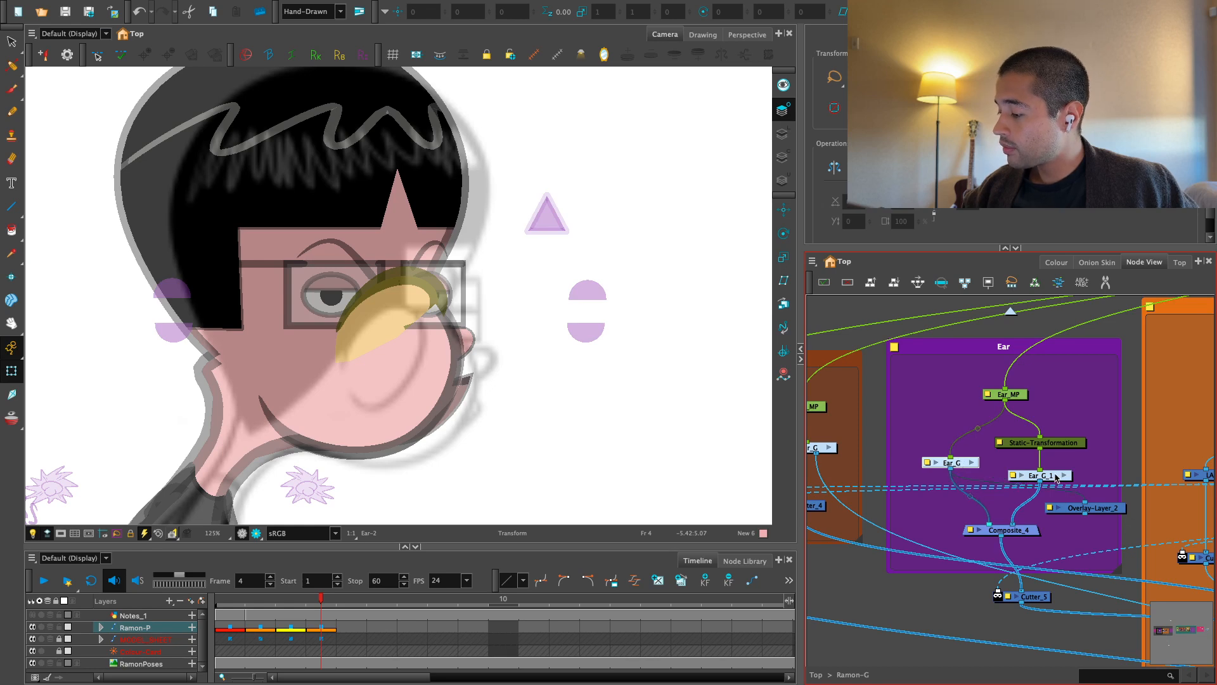
{"action": "left_click", "coordinate": [1056, 478]}
{"action": "key", "text": "ctrl+z"}
{"action": "key", "text": "ctrl+z"}
{"action": "key", "text": "ctrl+z"}
Wire the new Overlay-Layer node down to the rig's main Composite below the head groups
{"action": "left_click_drag", "start_coordinate": [1105, 508], "coordinate": [888, 462]}
{"action": "scroll", "coordinate": [1087, 535], "scroll_direction": "down", "scroll_amount": 1}
{"action": "scroll", "coordinate": [1021, 484], "scroll_direction": "down", "scroll_amount": 1}
{"action": "left_click_drag", "start_coordinate": [884, 452], "coordinate": [861, 522]}
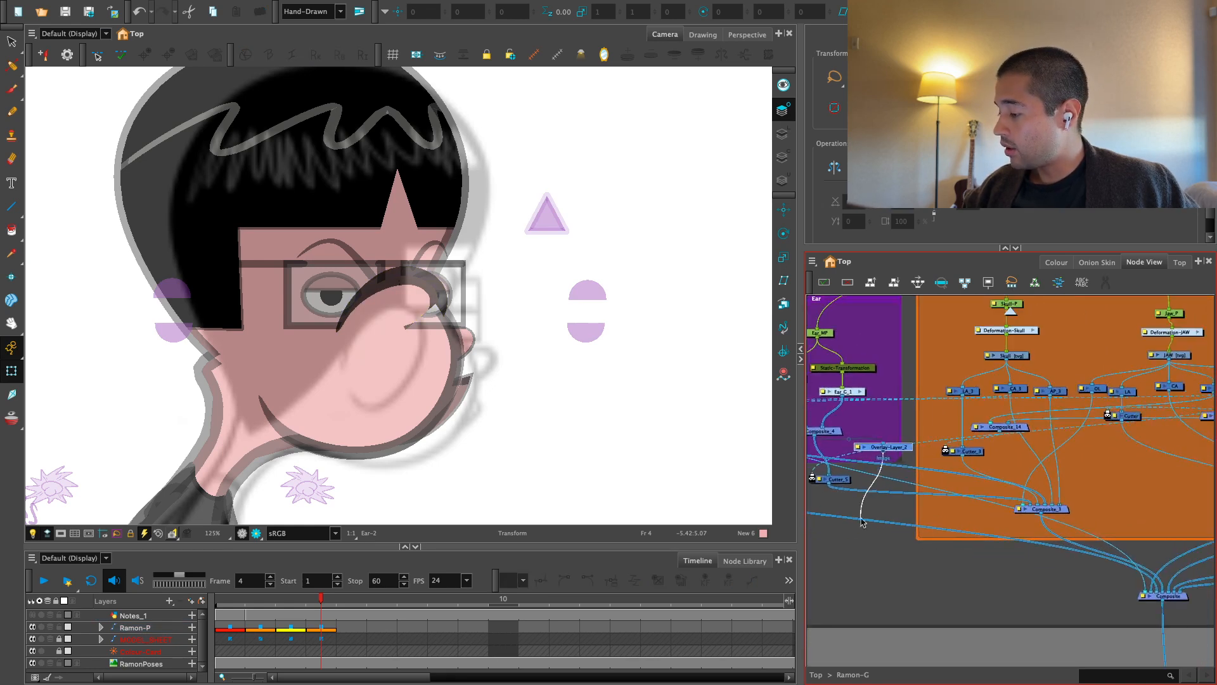
{"action": "left_click_drag", "start_coordinate": [1009, 506], "coordinate": [1026, 579]}
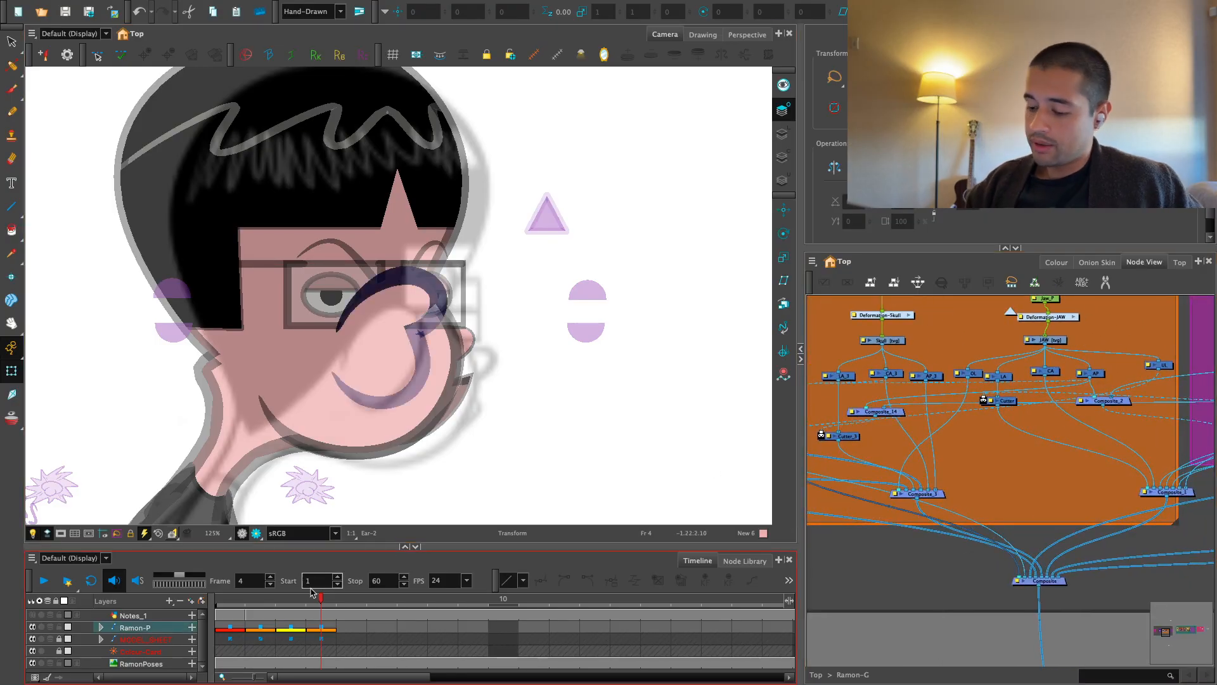
Scrub through frames 1 to 3 to check how the ear overlay outline sits on the other poses
{"action": "left_click", "coordinate": [257, 601]}
{"action": "left_click_drag", "start_coordinate": [255, 605], "coordinate": [235, 604]}
{"action": "left_click_drag", "start_coordinate": [266, 478], "coordinate": [416, 475]}
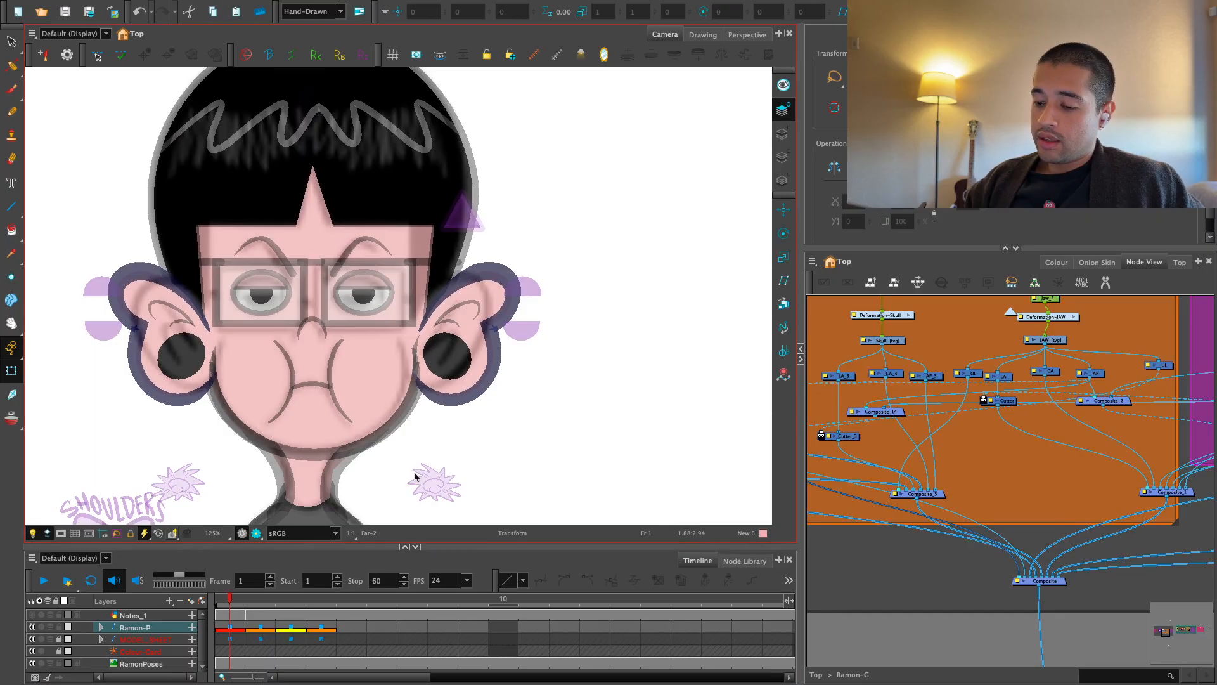
{"action": "left_click", "coordinate": [265, 601]}
{"action": "left_click", "coordinate": [283, 602]}
{"action": "left_click", "coordinate": [230, 606]}
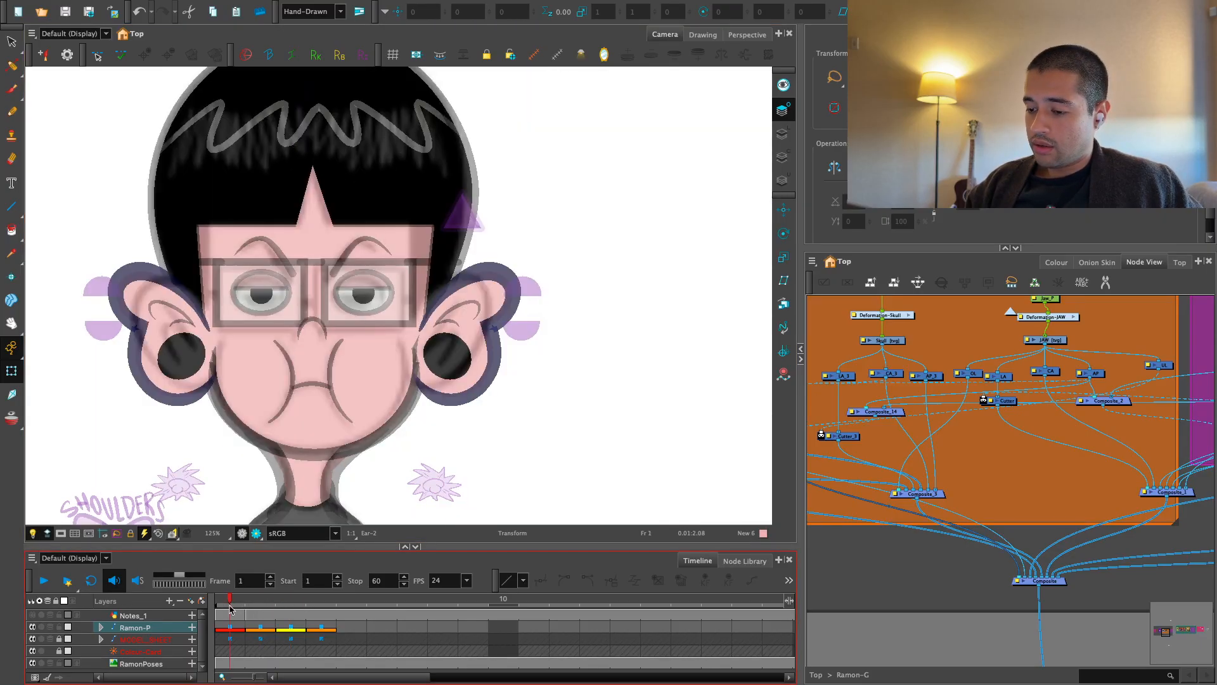
Go to frame 4, select the inner ear, and enter the Ear_G group to reach its InnerEar drawing node
{"action": "left_click_drag", "start_coordinate": [235, 607], "coordinate": [315, 643]}
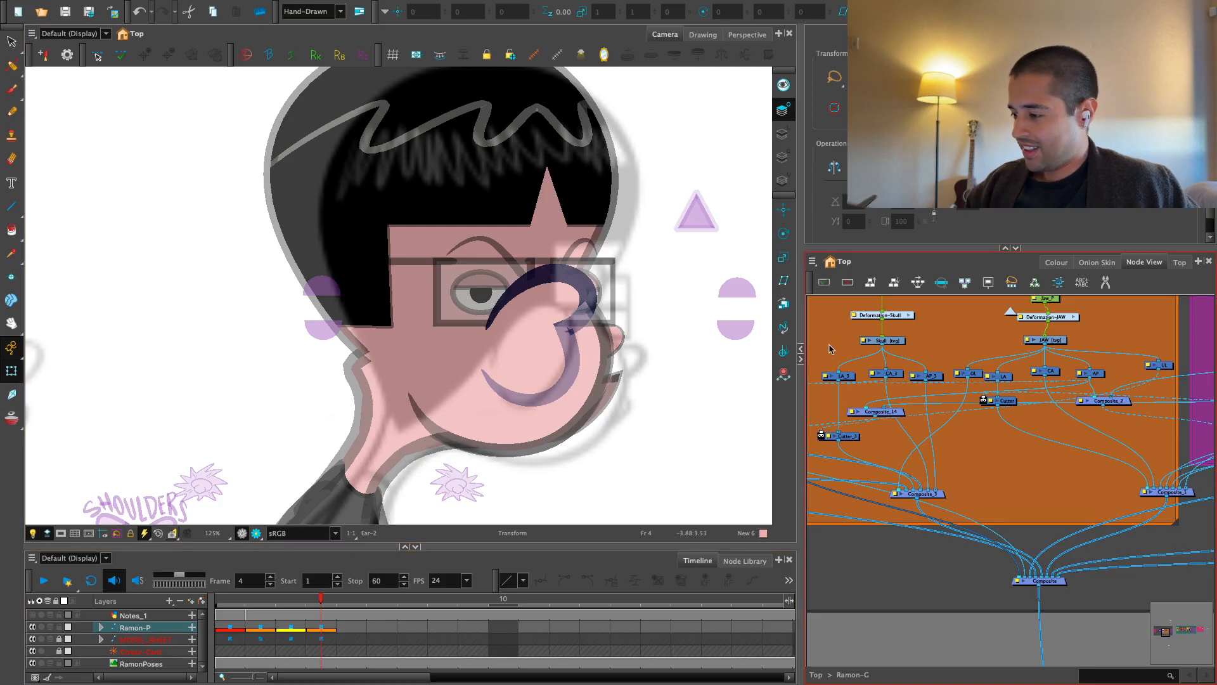
{"action": "scroll", "coordinate": [653, 317], "scroll_direction": "up", "scroll_amount": 1}
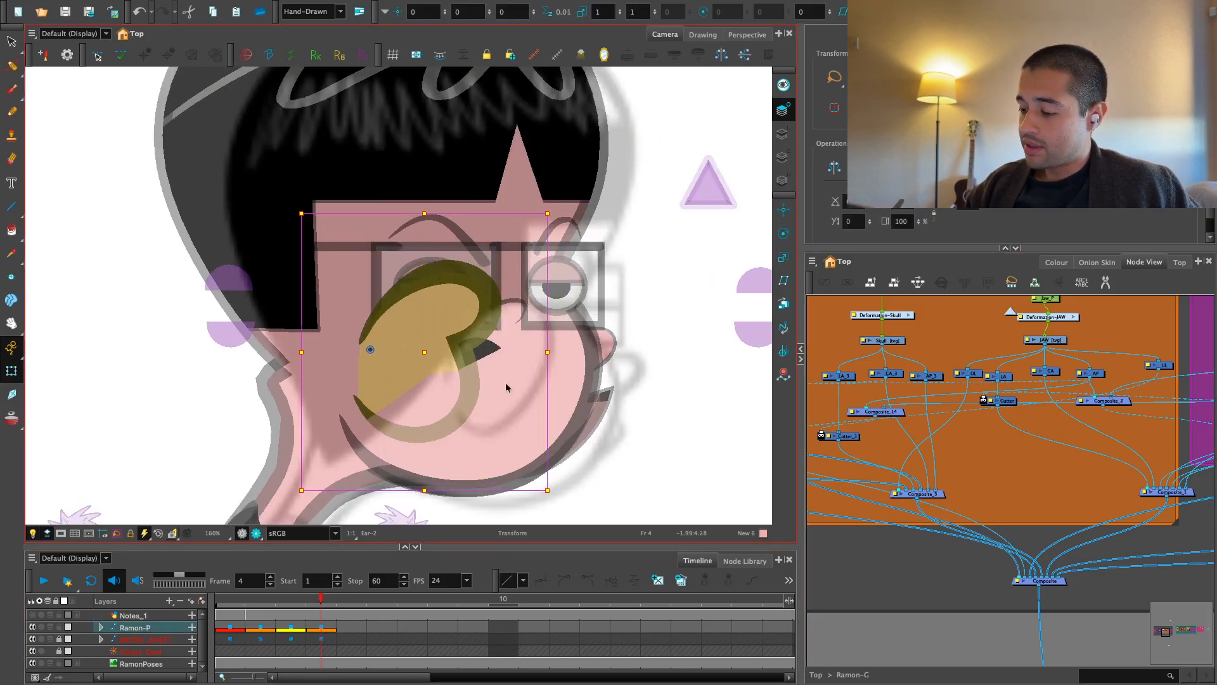
{"action": "left_click", "coordinate": [507, 358]}
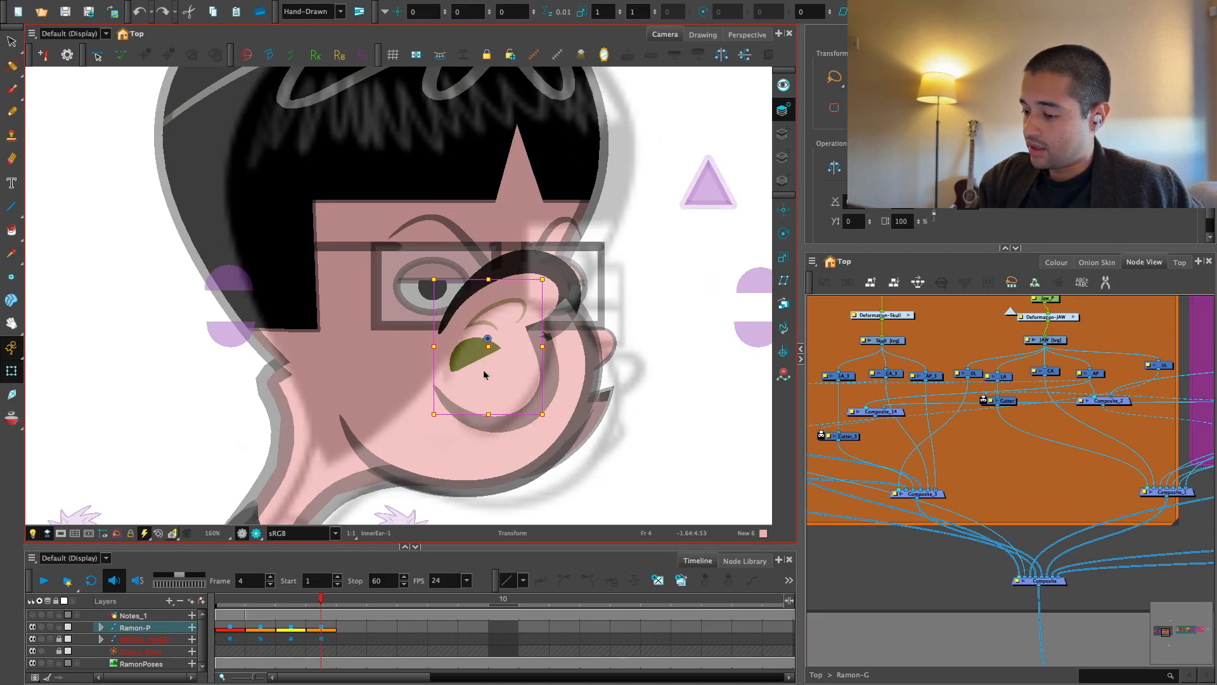
{"action": "left_click_drag", "start_coordinate": [906, 479], "coordinate": [1014, 466]}
{"action": "scroll", "coordinate": [1013, 466], "scroll_direction": "down", "scroll_amount": 1}
{"action": "left_click_drag", "start_coordinate": [936, 492], "coordinate": [1025, 506]}
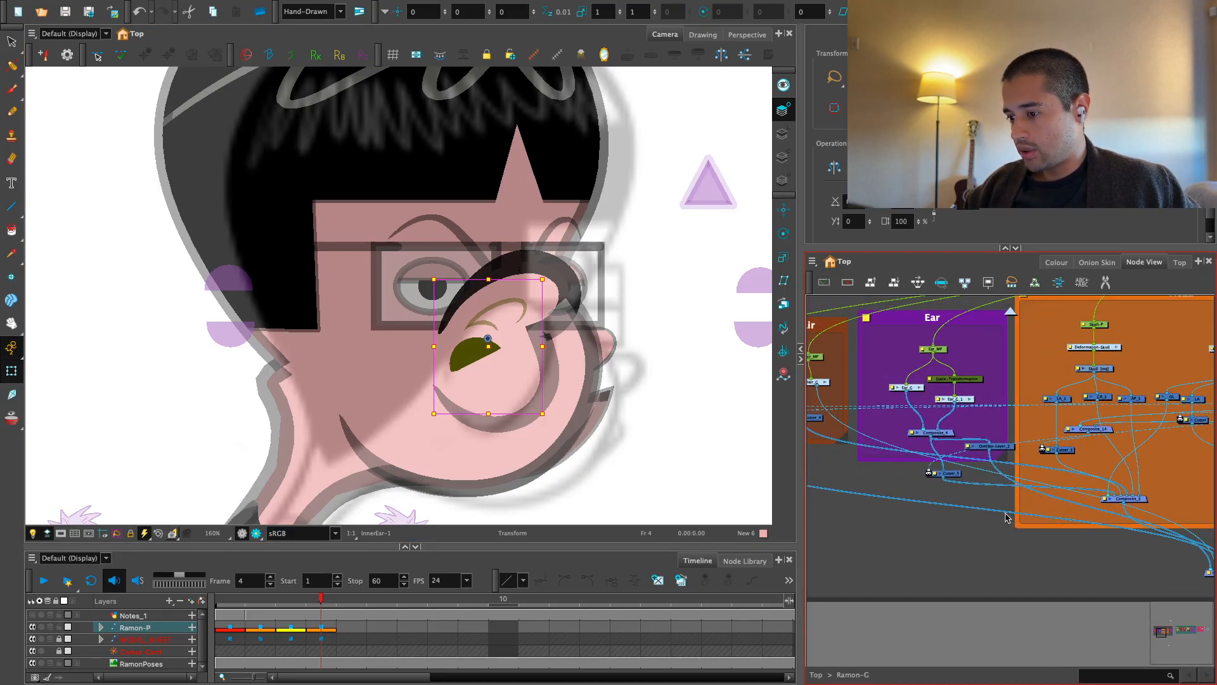
{"action": "left_click_drag", "start_coordinate": [1027, 546], "coordinate": [999, 491]}
{"action": "key", "text": "2"}
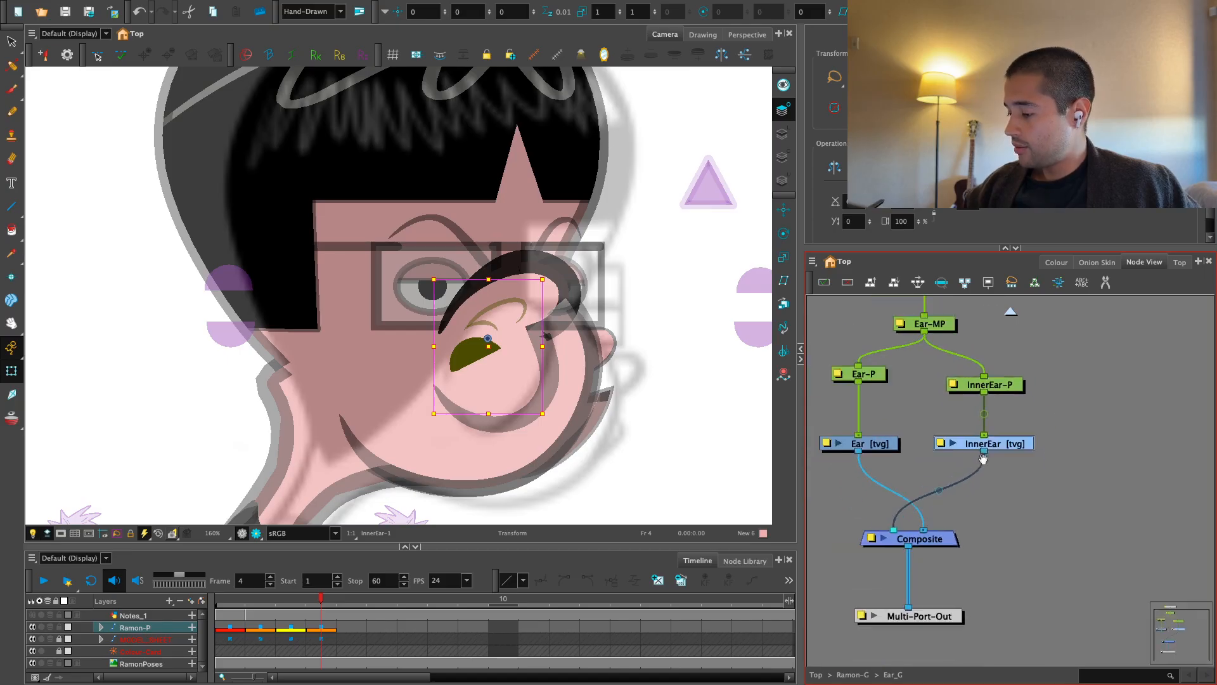
{"action": "key", "text": "2"}
{"action": "key", "text": "1"}
{"action": "key", "text": "alt+s"}
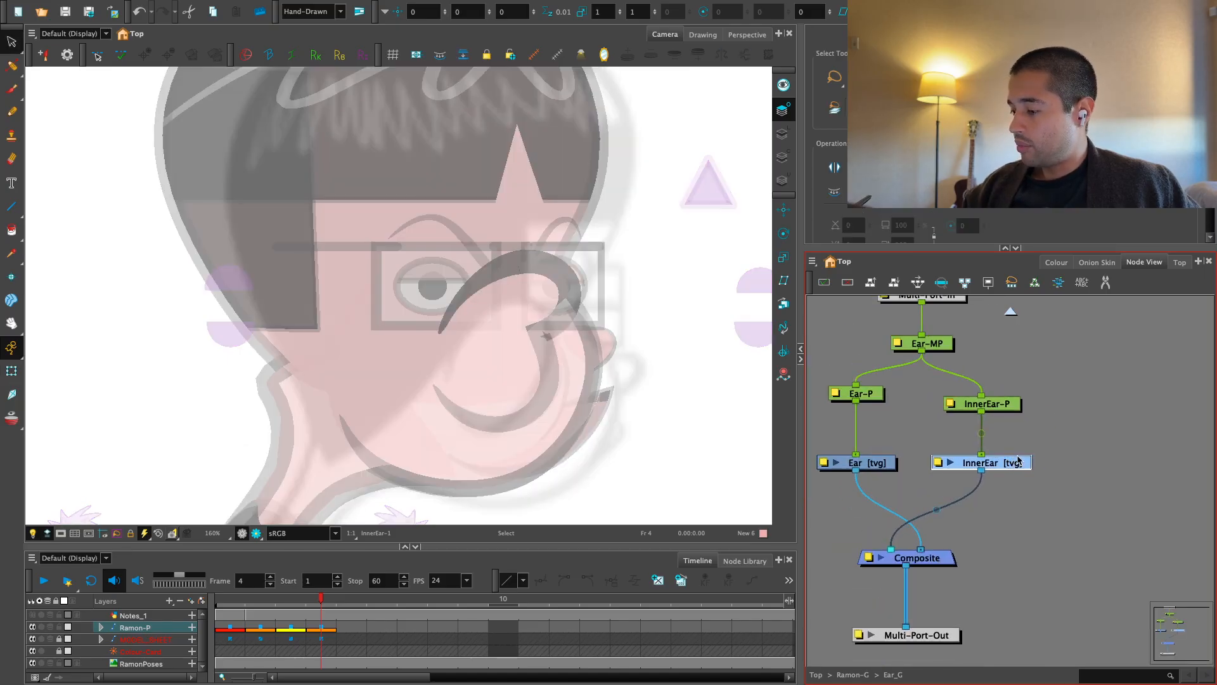
Move the inner ear drawing's black circle from the line art layer to the overlay layer
{"action": "left_click", "coordinate": [487, 380]}
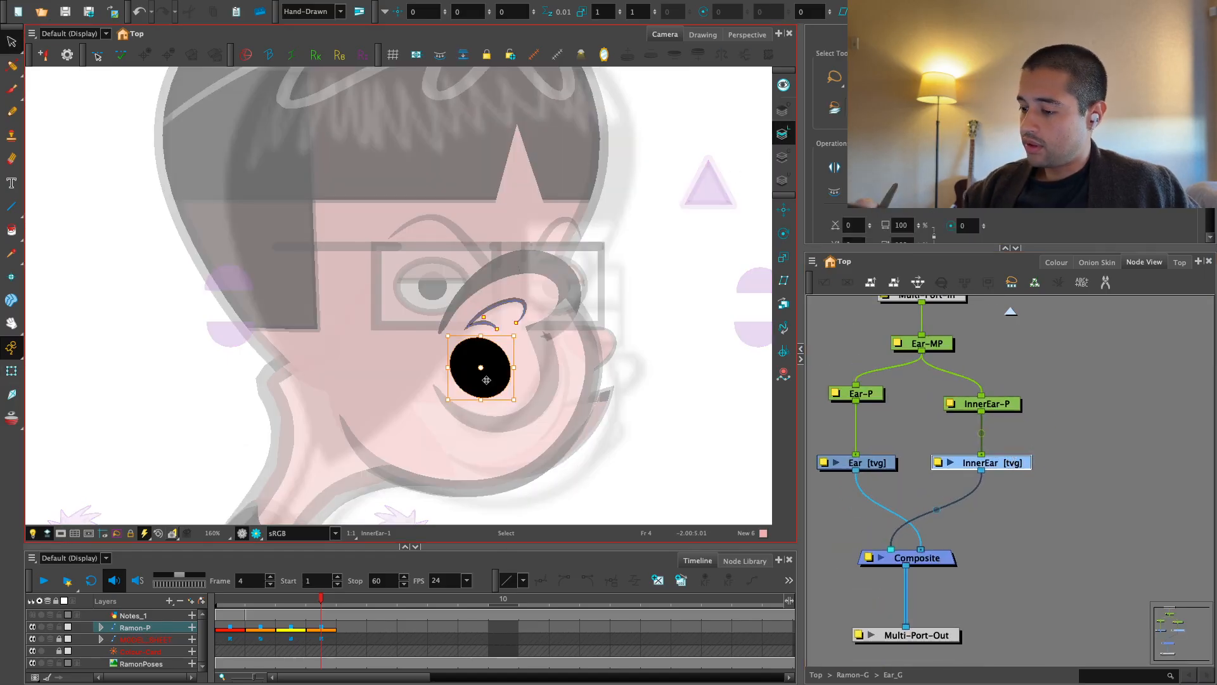
{"action": "key", "text": "super+x"}
{"action": "left_click", "coordinate": [784, 111]}
{"action": "key", "text": "super+v"}
{"action": "key", "text": "shift+t"}
{"action": "key", "text": "2"}
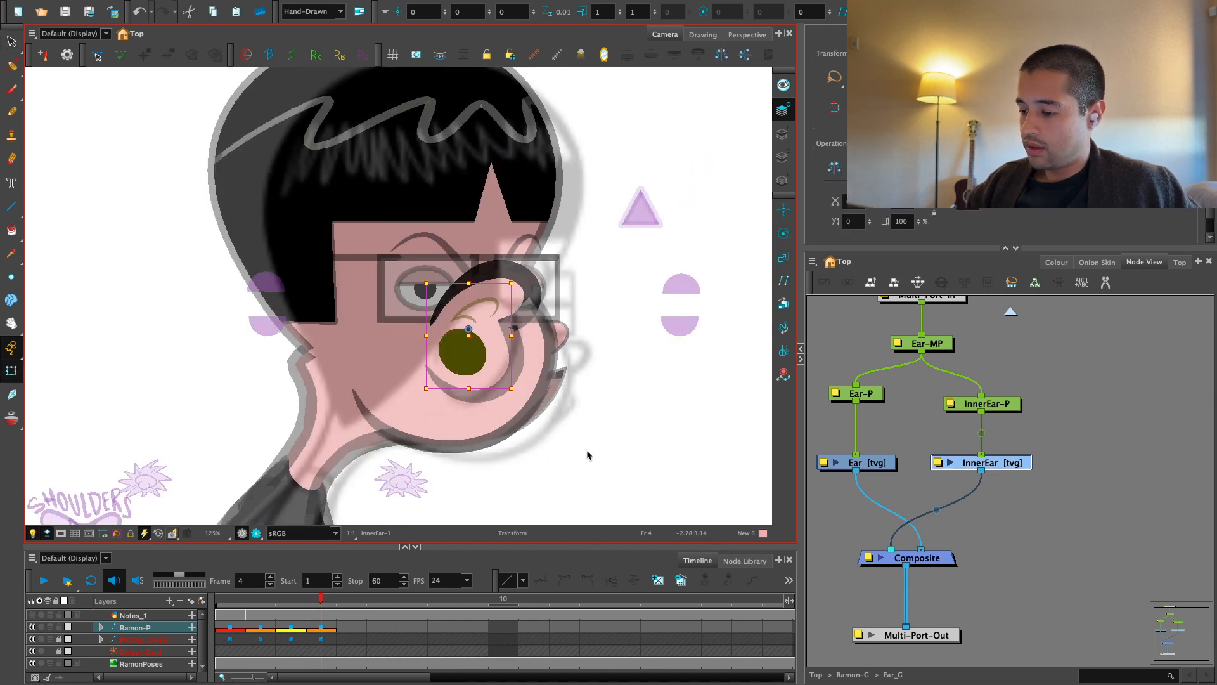
Inspect which strokes of the InnerEar drawing remain on the line art layer on frame 4
{"action": "left_click", "coordinate": [1015, 383]}
{"action": "mouse_move", "coordinate": [322, 600]}
{"action": "left_mouse_down"}
{"action": "mouse_move", "coordinate": [222, 615]}
{"action": "mouse_move", "coordinate": [315, 610]}
{"action": "left_mouse_up"}
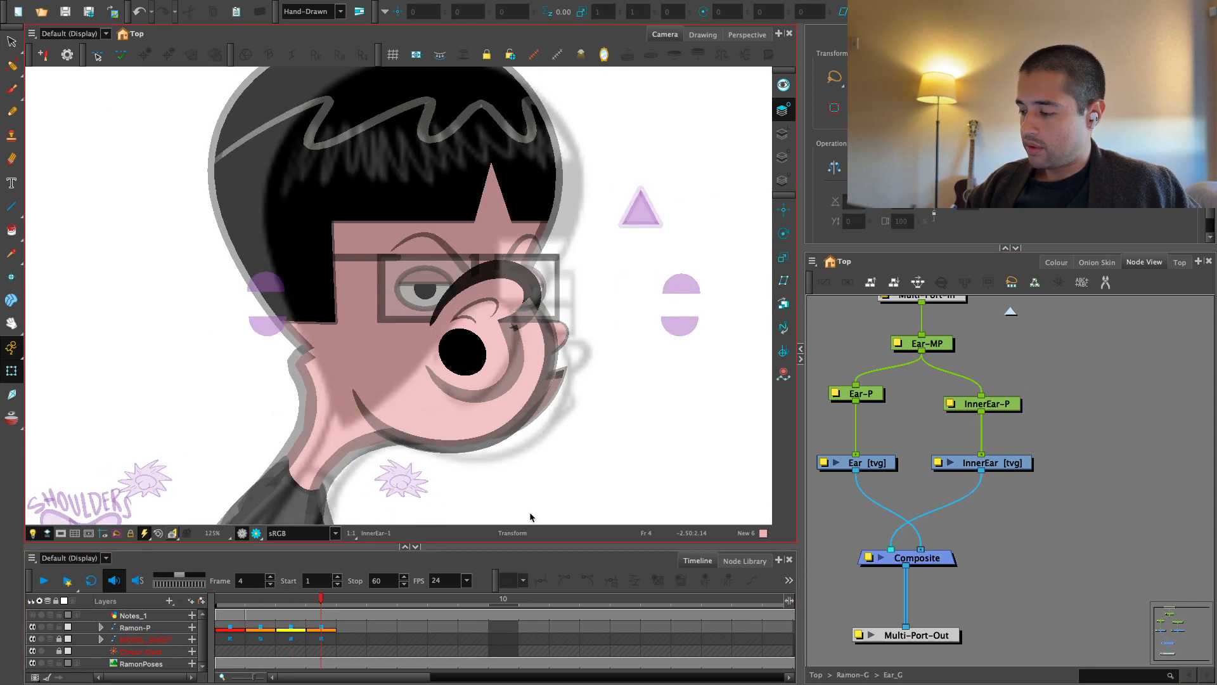
{"action": "left_click", "coordinate": [988, 463]}
{"action": "key", "text": "alt+s"}
{"action": "left_click", "coordinate": [785, 136]}
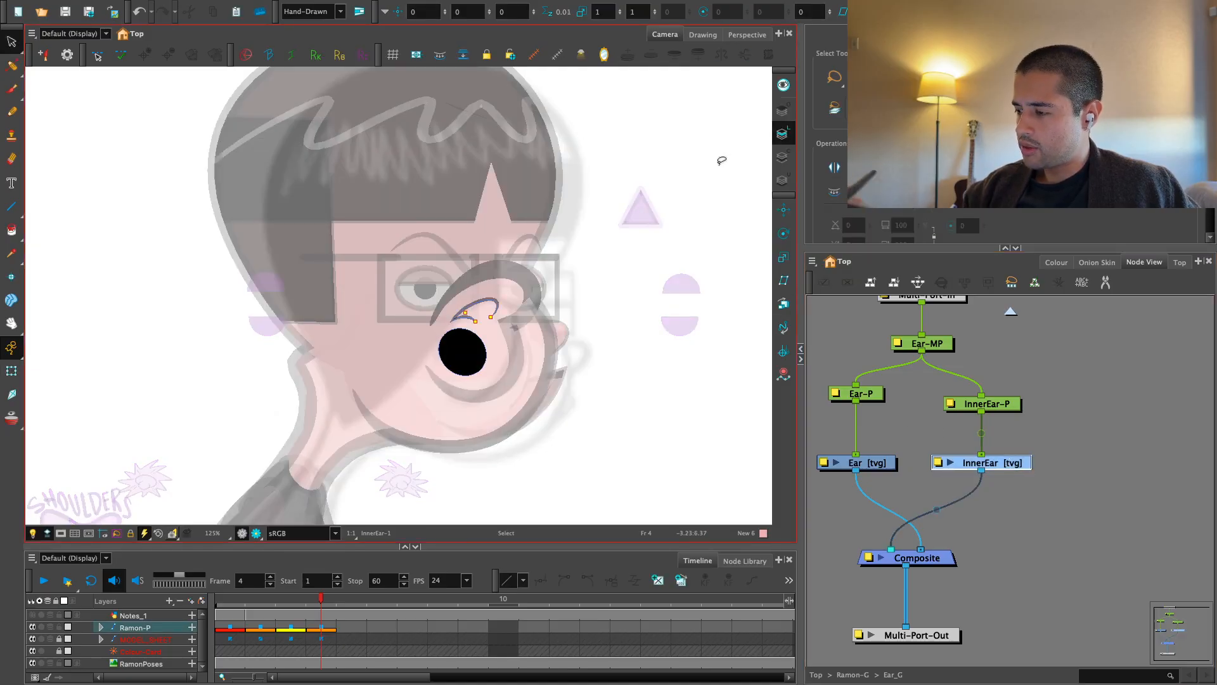
{"action": "left_click", "coordinate": [12, 371]}
{"action": "left_click", "coordinate": [1052, 375]}
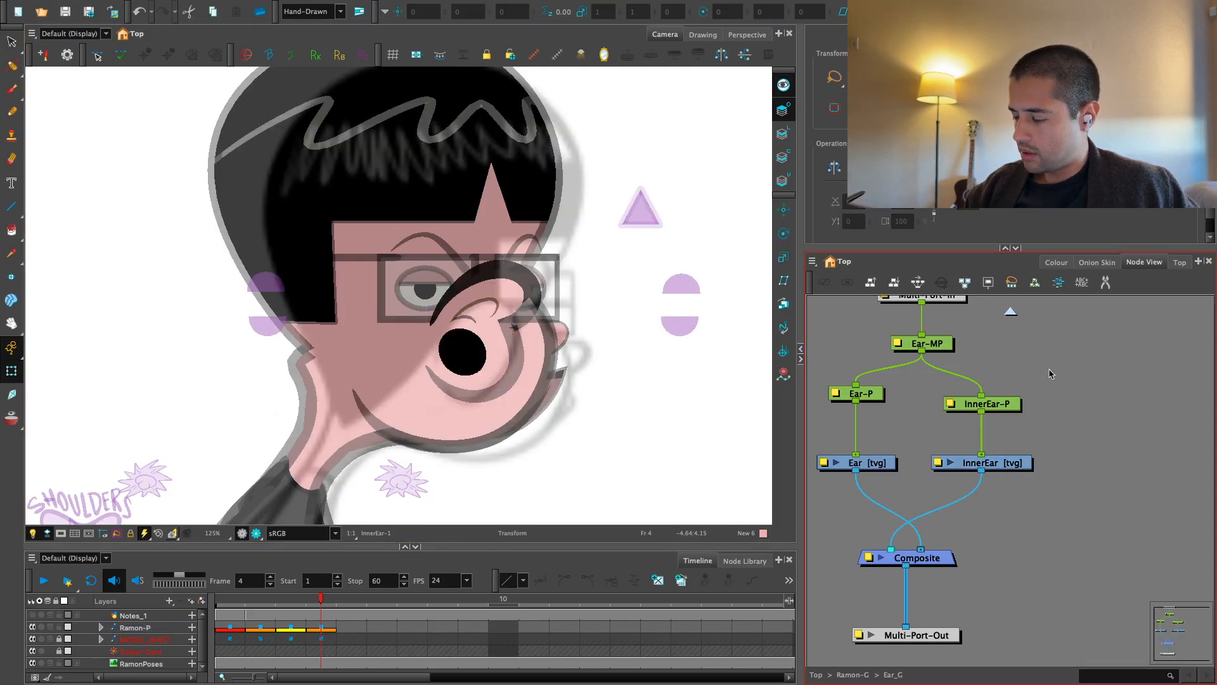
Try shifting the inner ear on frame 4 to test how it layers against the ear
{"action": "left_click", "coordinate": [473, 349]}
{"action": "key", "text": "]"}
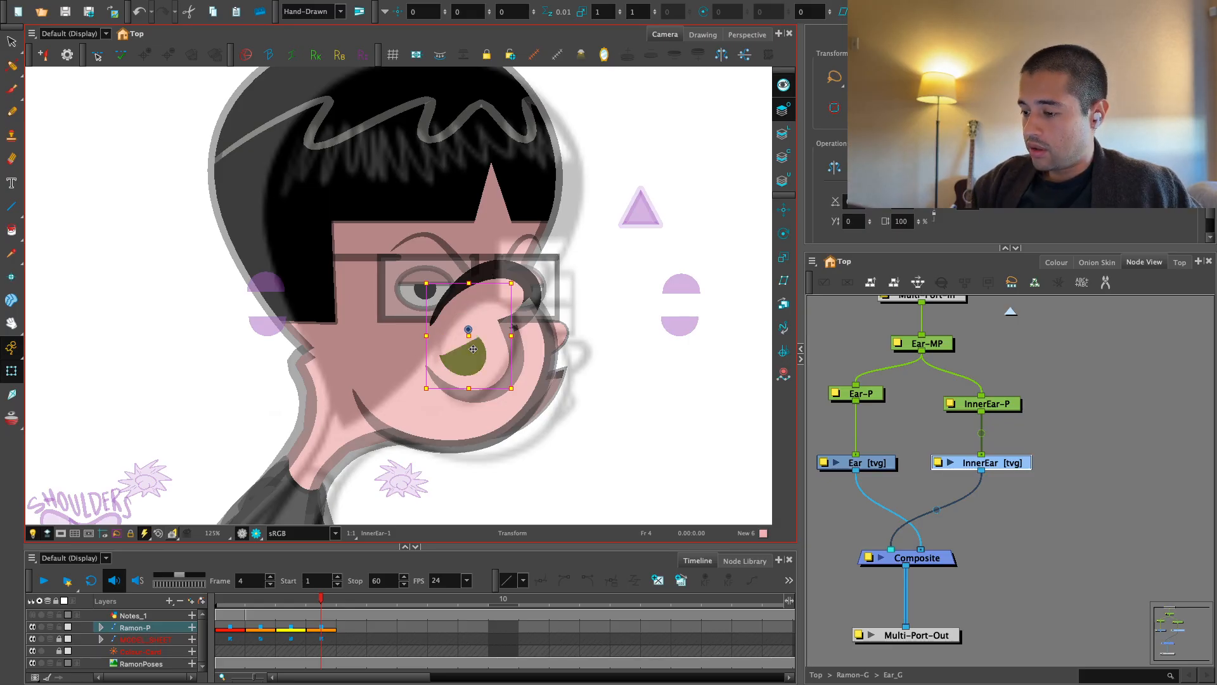
{"action": "left_click", "coordinate": [1022, 341]}
{"action": "key", "text": "2"}
{"action": "left_click", "coordinate": [473, 359]}
{"action": "key", "text": "2"}
{"action": "mouse_move", "coordinate": [493, 375]}
{"action": "left_mouse_down"}
{"action": "mouse_move", "coordinate": [450, 394]}
{"action": "mouse_move", "coordinate": [491, 383]}
{"action": "left_mouse_up"}
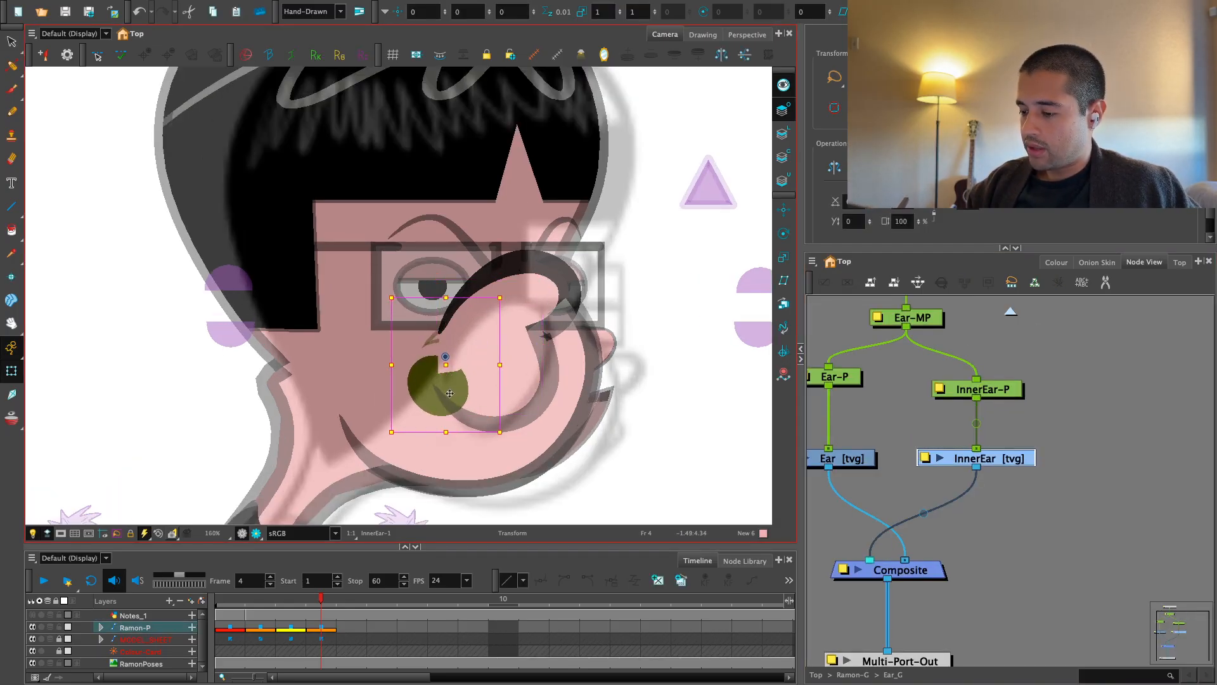
Select the parent Ear-MP peg and nudge the whole ear's depth to 0.007 F on frame 4
{"action": "key", "text": "b"}
{"action": "key", "text": "b"}
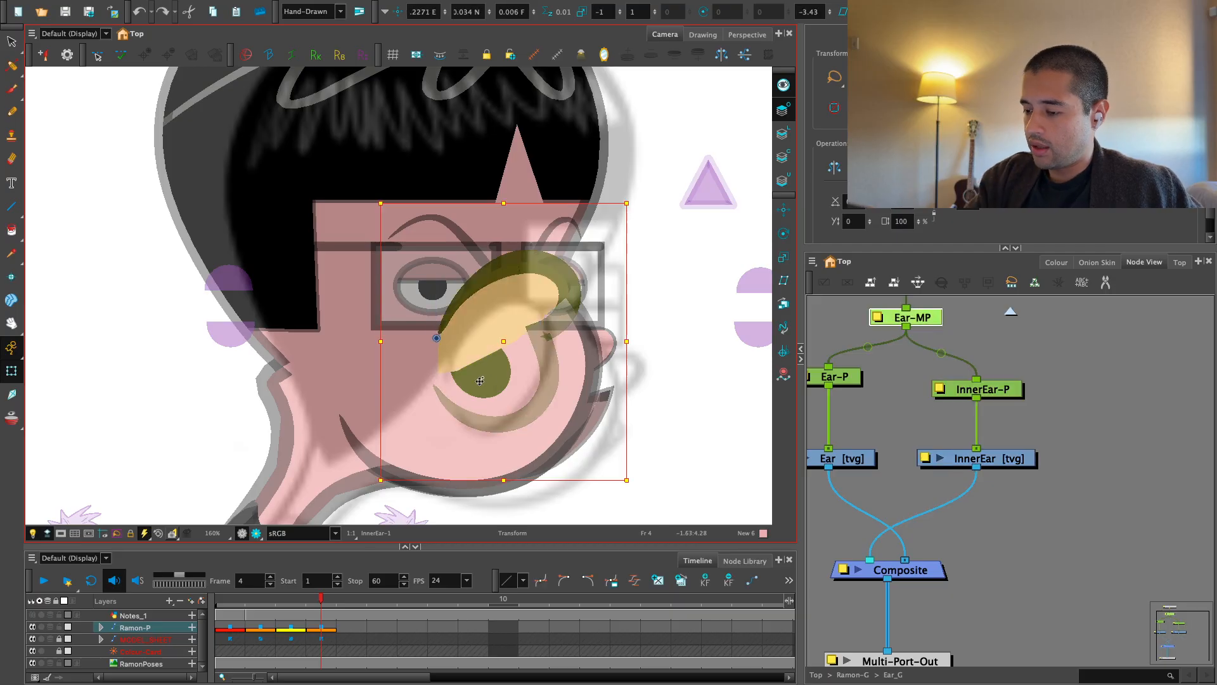
{"action": "key", "text": "alt+Down"}
{"action": "key", "text": "alt+Down"}
{"action": "key", "text": "alt+Up"}
{"action": "key", "text": "alt+Up"}
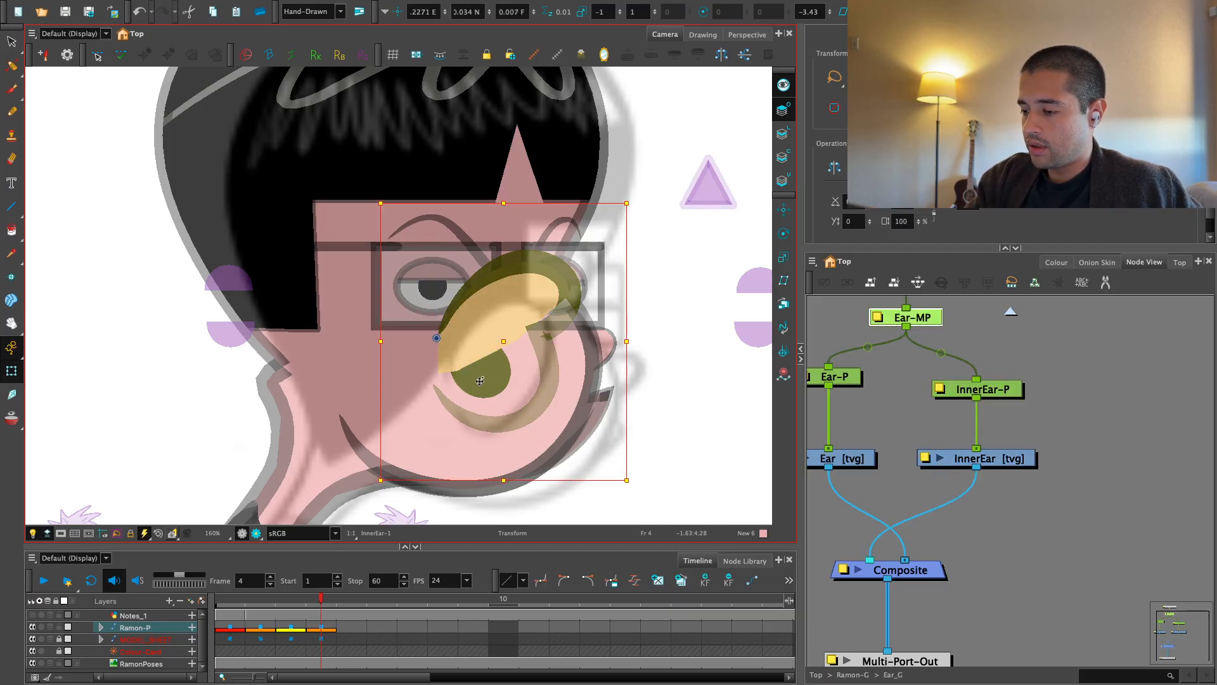
Duplicate the inner ear drawing on frame 4 and remove its curved strokes, keeping only the black circle
{"action": "left_click", "coordinate": [492, 382]}
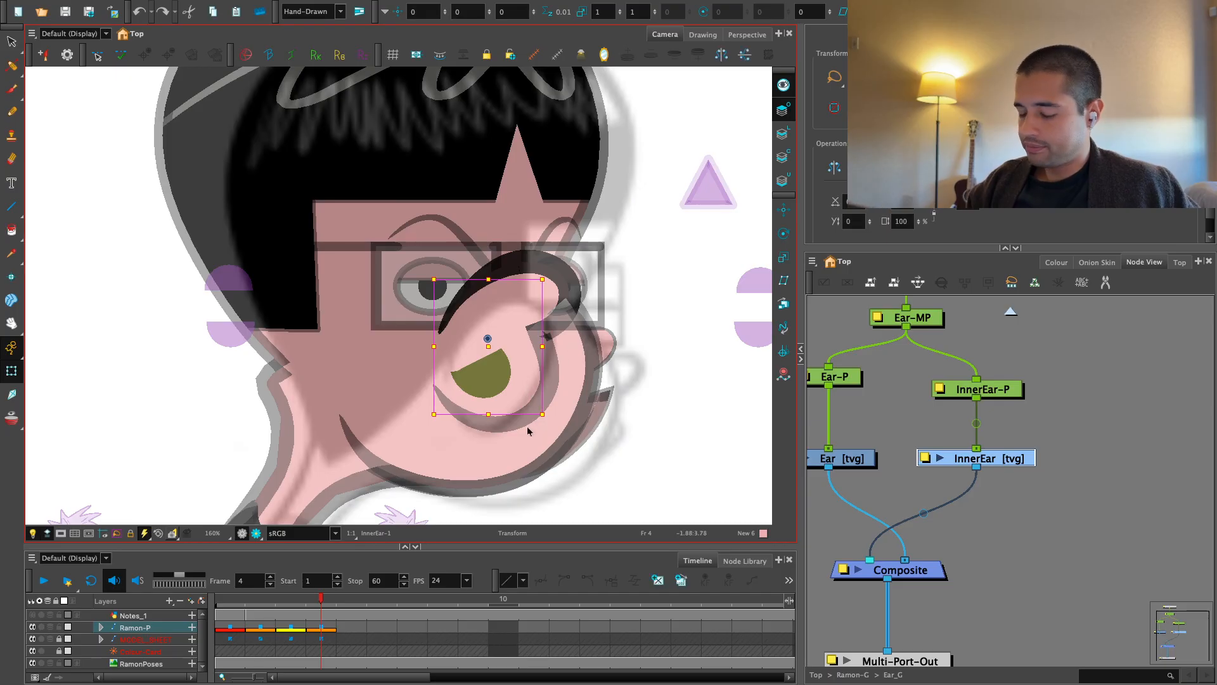
{"action": "key", "text": "alt+shift+d"}
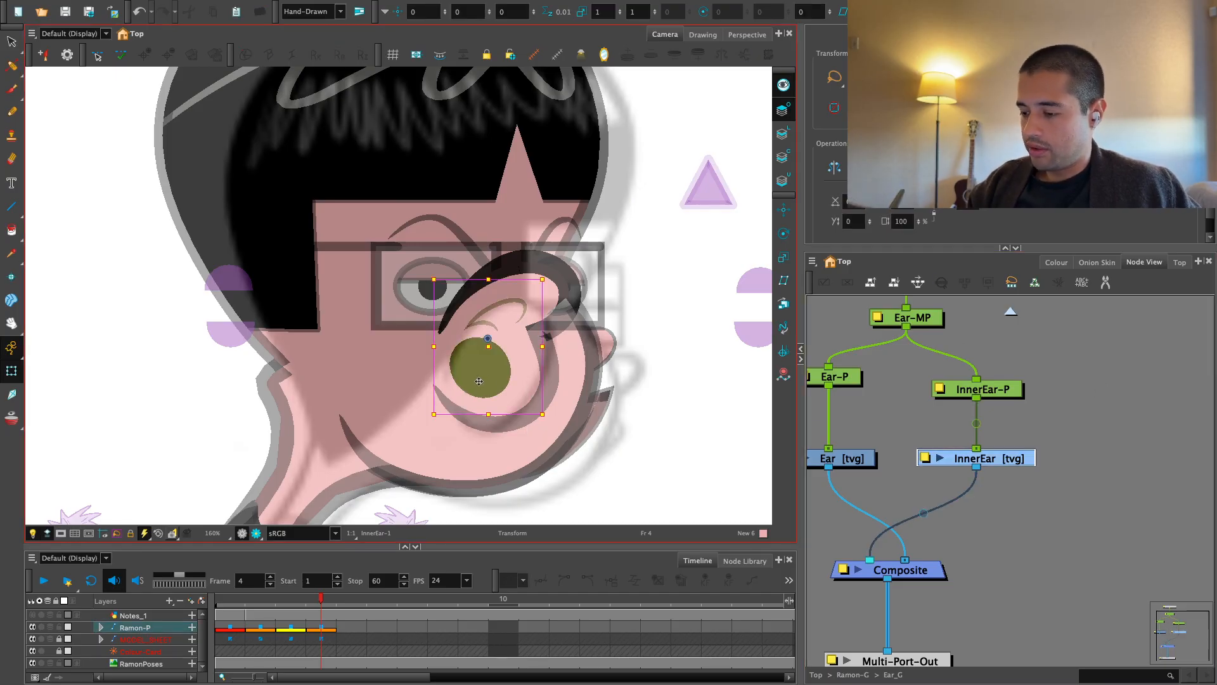
{"action": "left_click", "coordinate": [681, 579]}
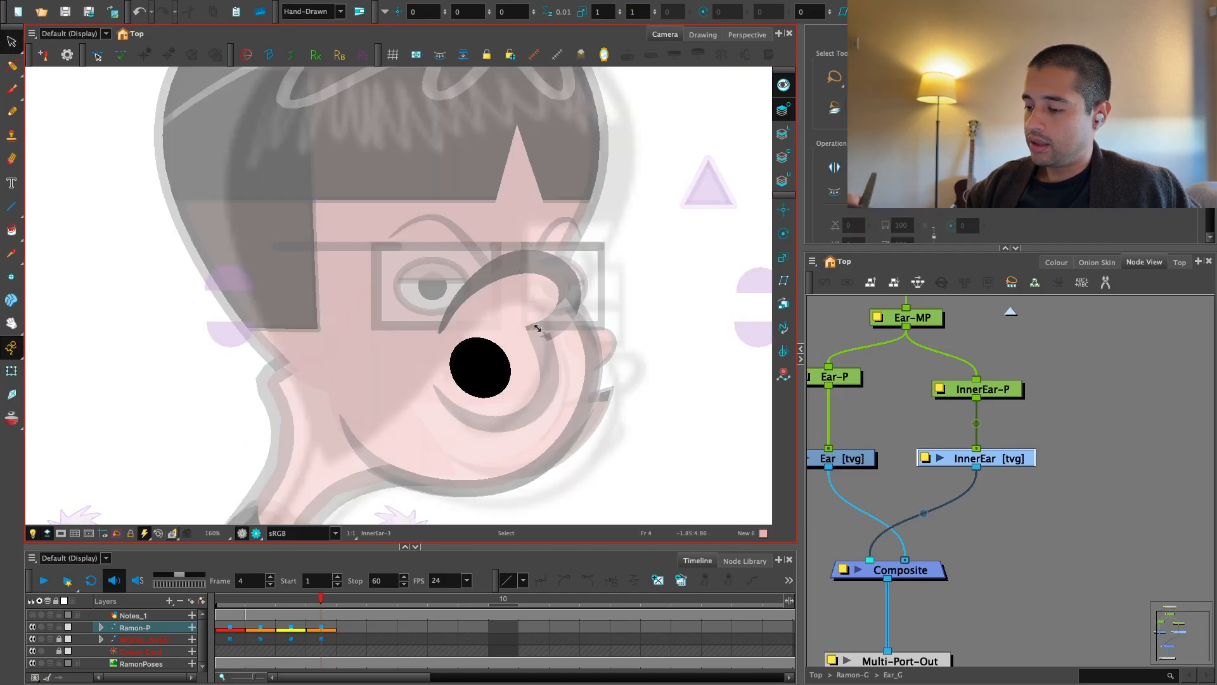
{"action": "key", "text": "2"}
{"action": "key", "text": "2"}
{"action": "key", "text": "2"}
{"action": "key", "text": "2"}
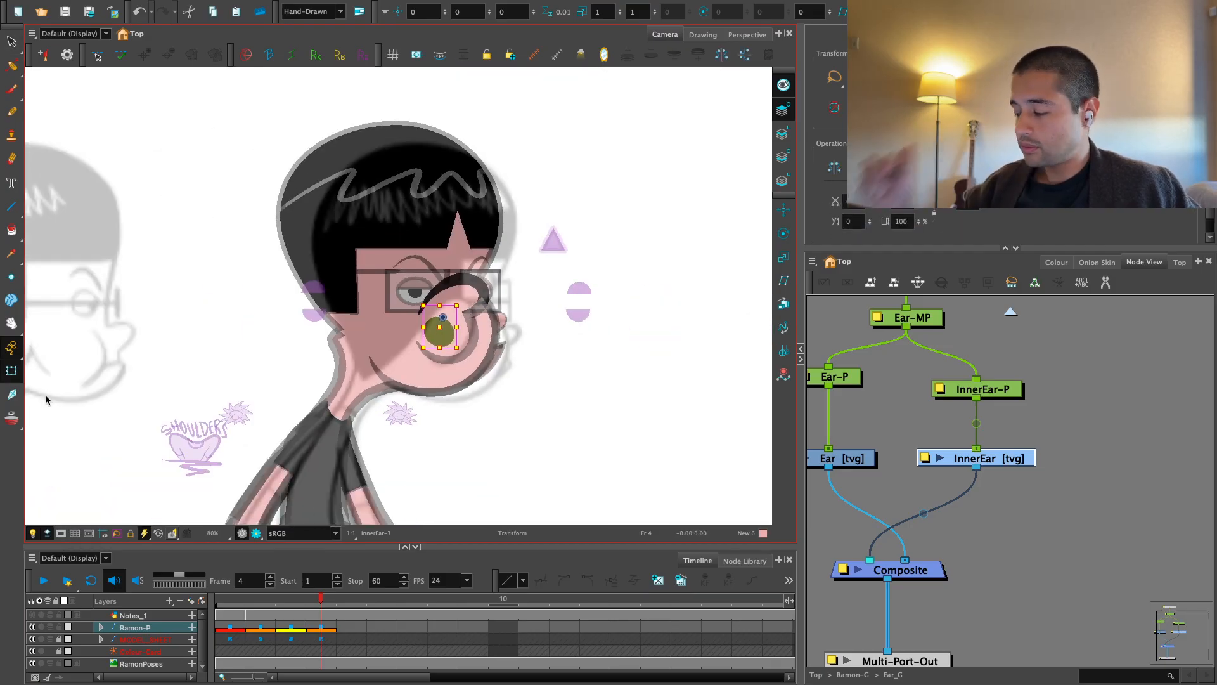
Compare the whole character's pose on frames 3 and 4 against the model sheet
{"action": "left_click", "coordinate": [324, 627]}
{"action": "left_click", "coordinate": [324, 626]}
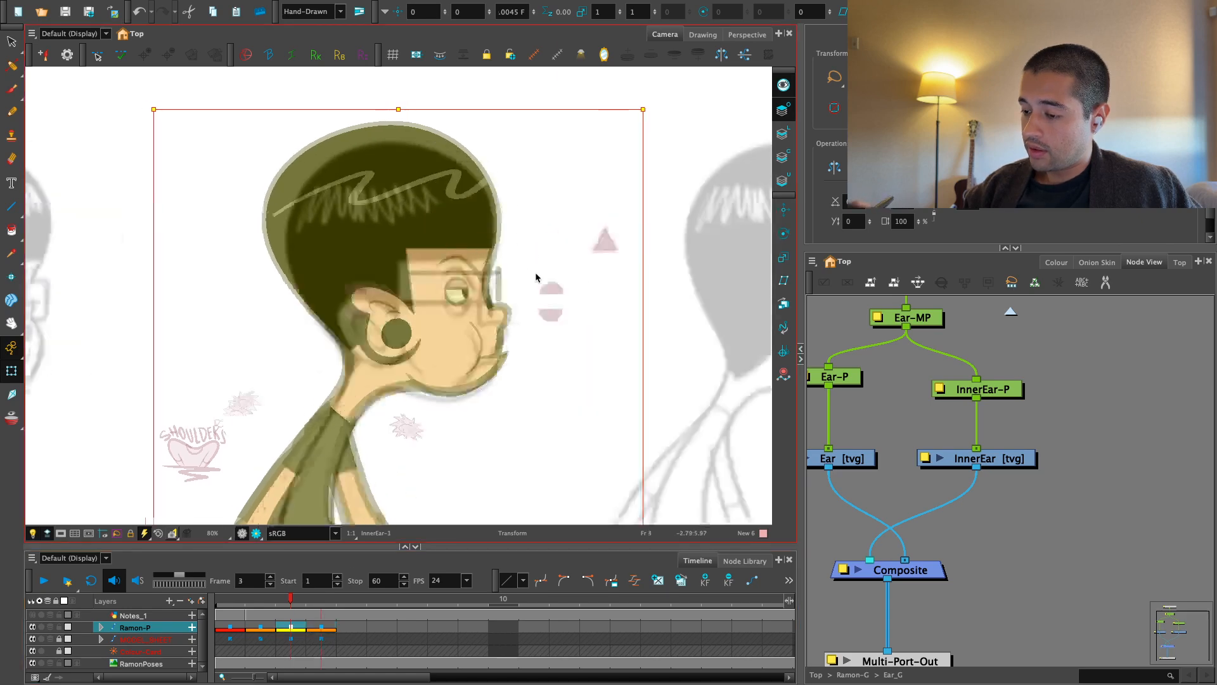
{"action": "key", "text": "1"}
{"action": "key", "text": "1"}
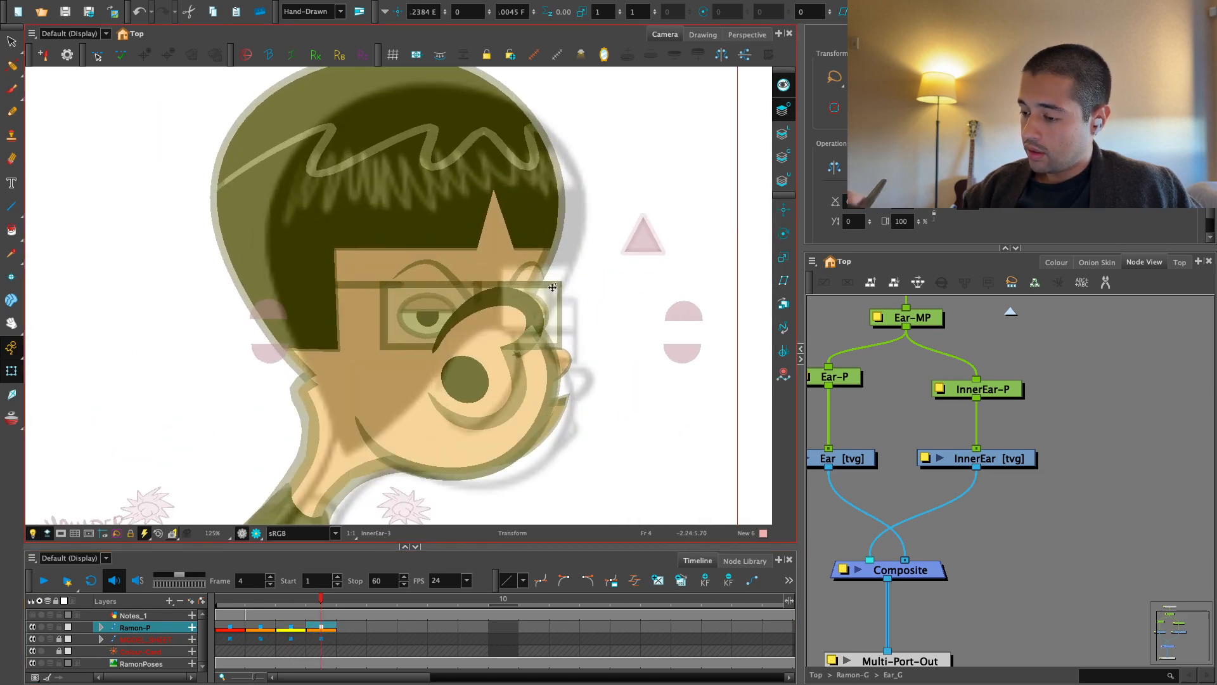
Select the glasses on frame 4, go up to the parent eyes-and-glasses peg, and reveal it in the timeline
{"action": "left_click", "coordinate": [552, 288]}
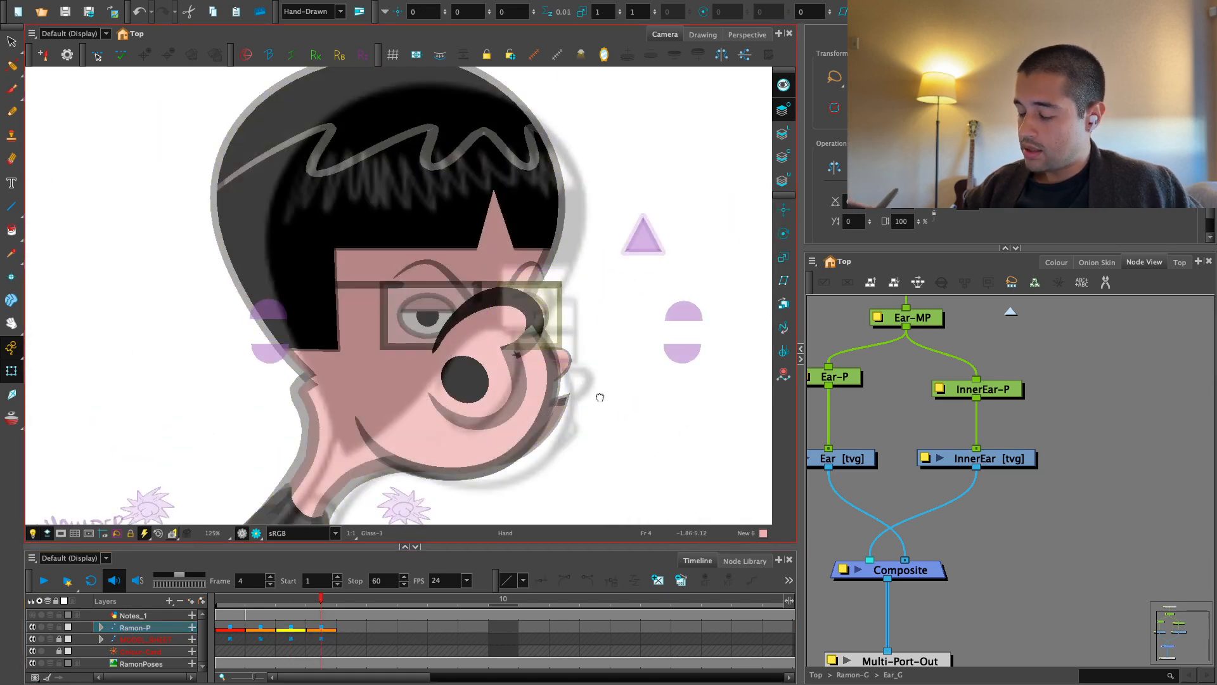
{"action": "left_click_drag", "start_coordinate": [600, 398], "coordinate": [531, 422]}
{"action": "key", "text": "2"}
{"action": "key", "text": "b"}
{"action": "key", "text": "b"}
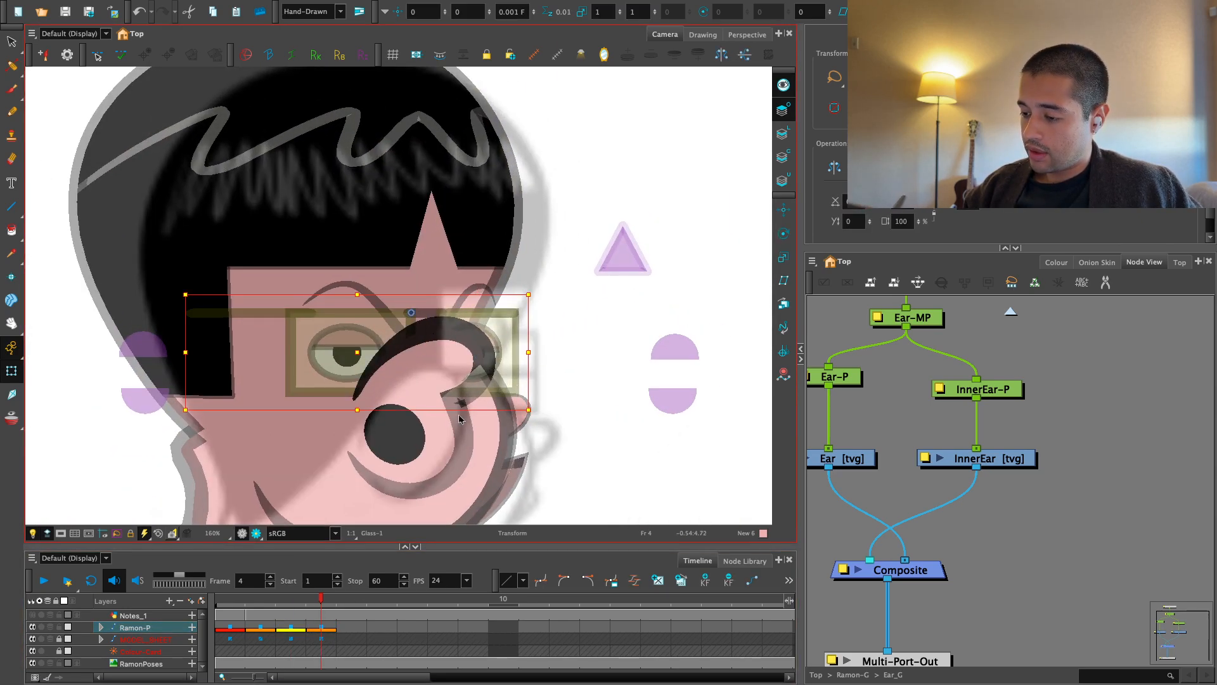
{"action": "key", "text": "shift+b"}
{"action": "key", "text": "Escape"}
{"action": "key", "text": "b"}
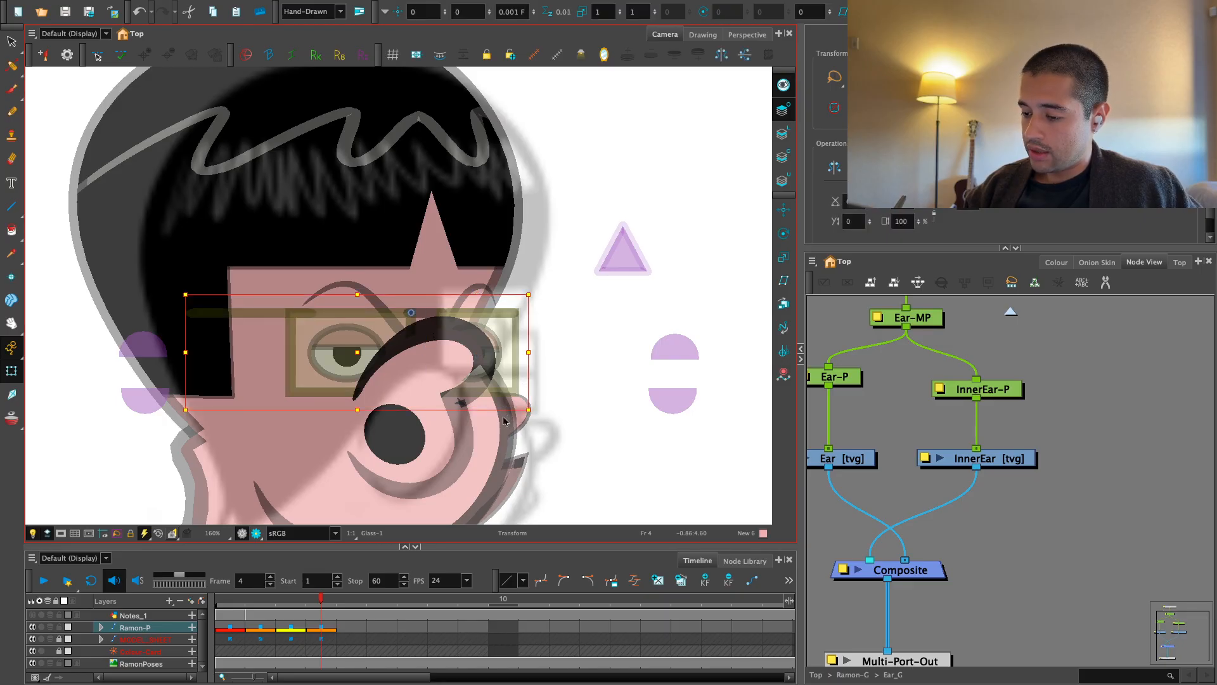
{"action": "key", "text": "Escape"}
{"action": "key", "text": "b"}
{"action": "key", "text": "b"}
{"action": "key", "text": "o"}
Copy the eyes-and-glasses pose from frame 3 onto frame 4
{"action": "left_click_drag", "start_coordinate": [322, 601], "coordinate": [333, 597]}
{"action": "key", "text": "period"}
{"action": "key", "text": "comma"}
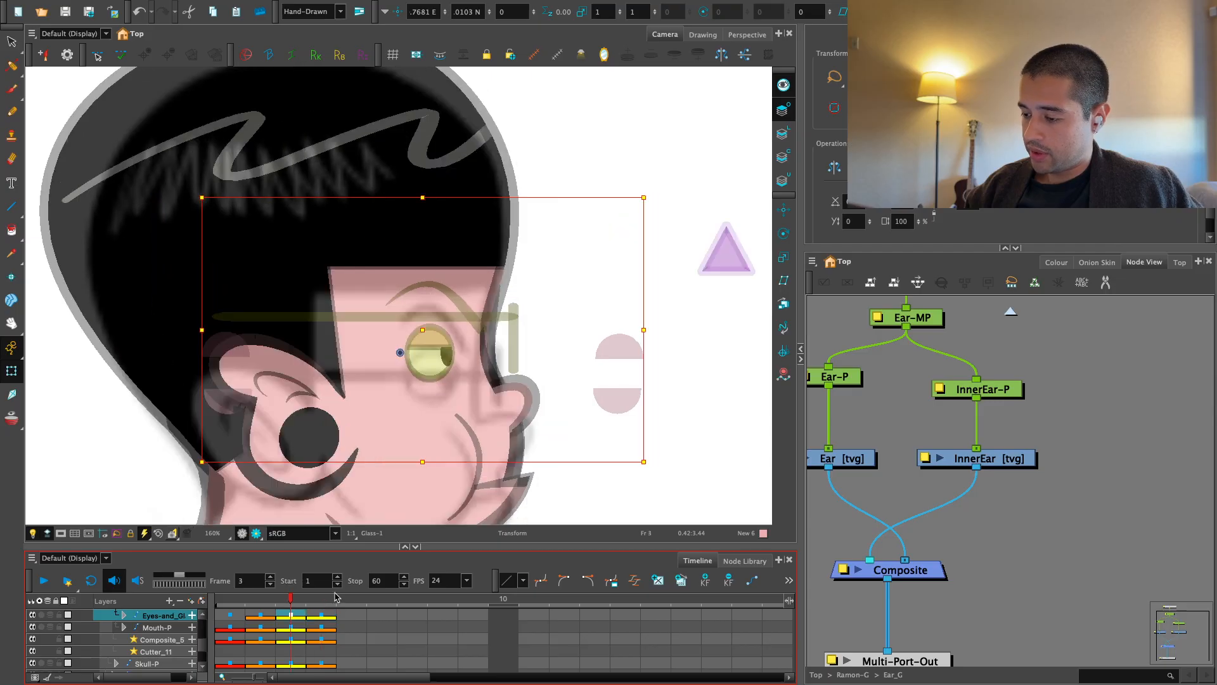
{"action": "key", "text": "period"}
{"action": "key", "text": "Escape"}
Copy the near lens's Glass-1 pose from frame 2 onto the lens on frame 4 and nudge its depth to 0.001 B
{"action": "key", "text": "comma"}
{"action": "key", "text": "comma"}
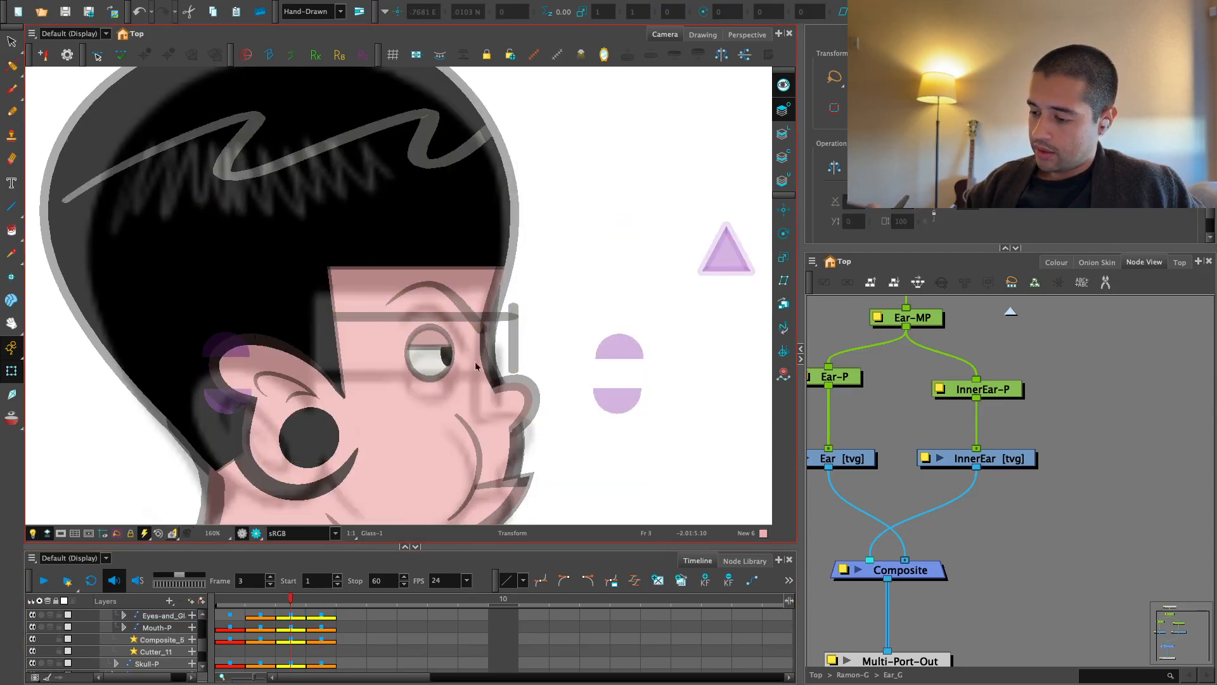
{"action": "left_click", "coordinate": [376, 392]}
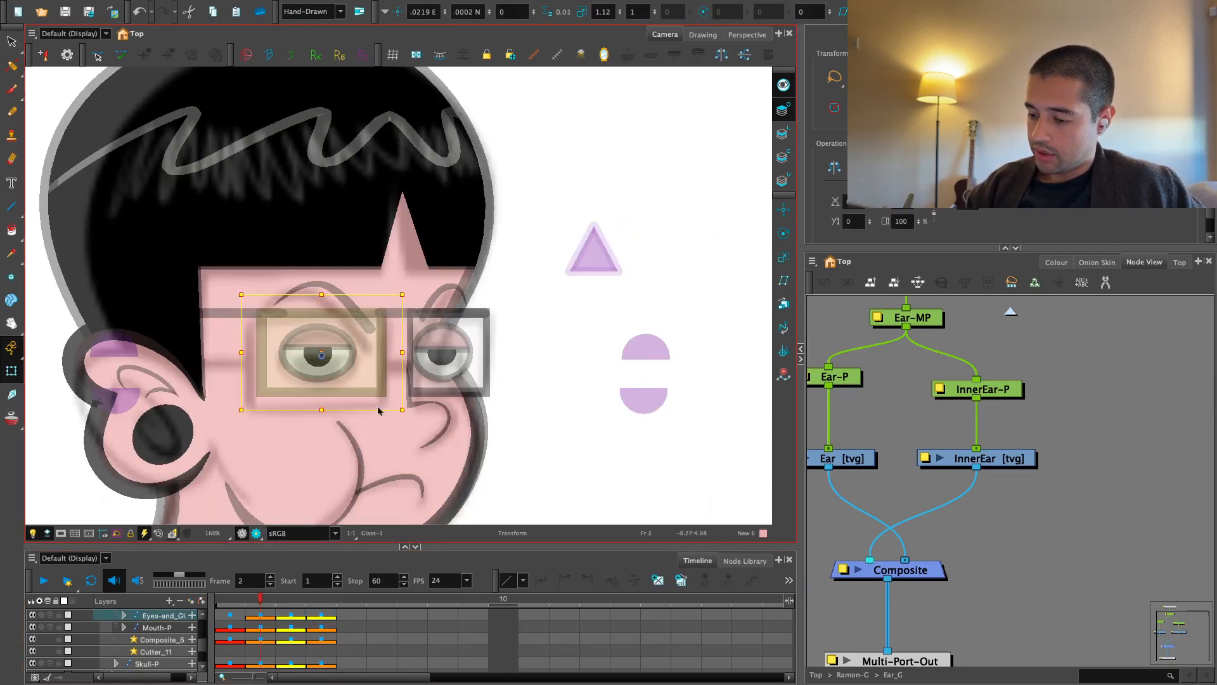
{"action": "key", "text": "period"}
{"action": "key", "text": "period"}
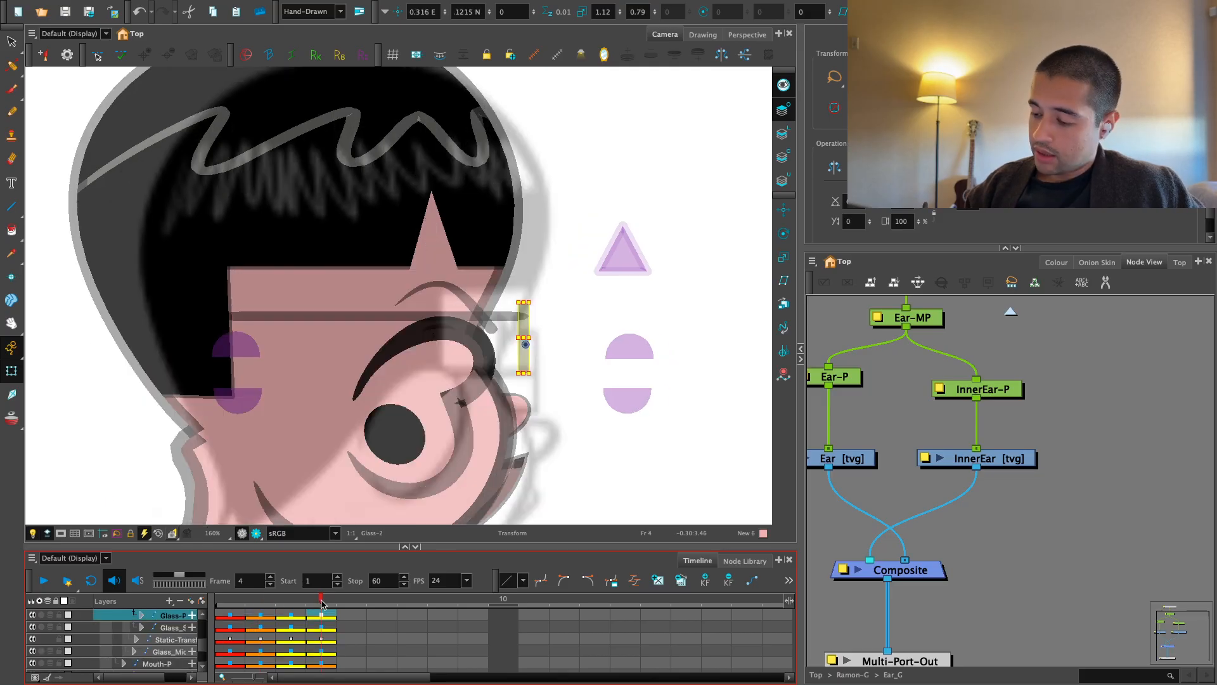
{"action": "left_click", "coordinate": [530, 361]}
{"action": "key", "text": "alt+Up"}
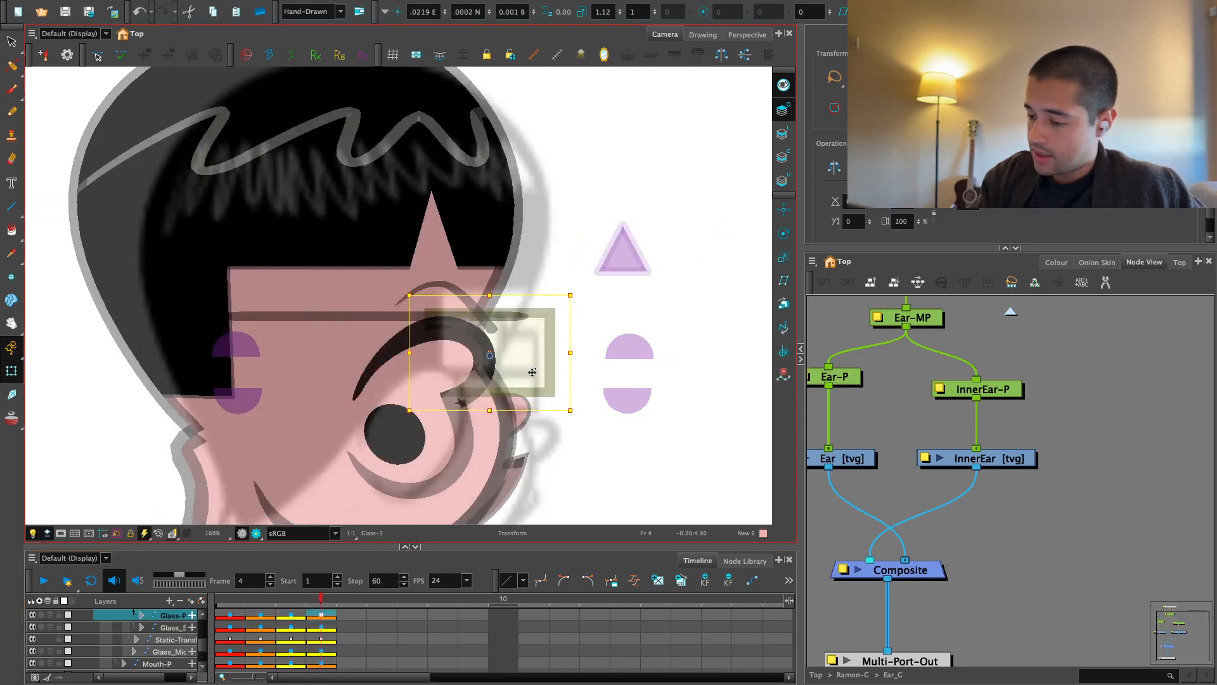
Fit the frame 4 lens beneath the glasses arm, scaling it to about 0.72 by 0.88 with depth 0.003 B
{"action": "left_click_drag", "start_coordinate": [585, 358], "coordinate": [532, 356]}
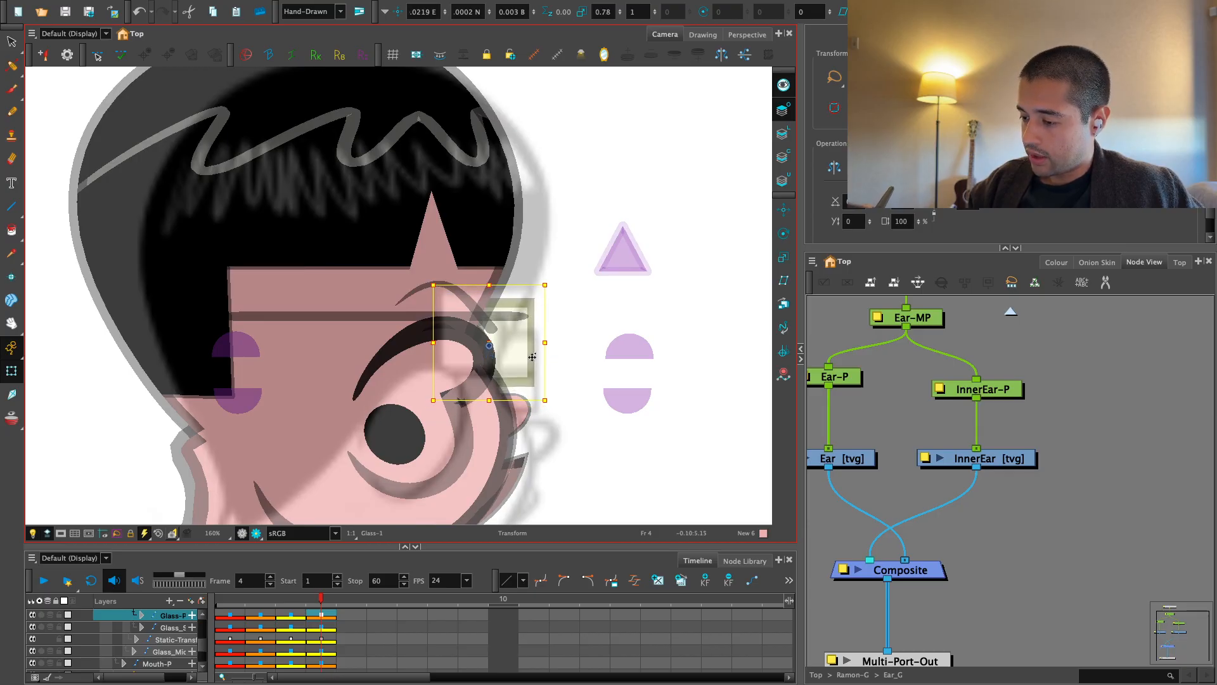
{"action": "scroll", "coordinate": [550, 340], "scroll_direction": "up", "scroll_amount": 1}
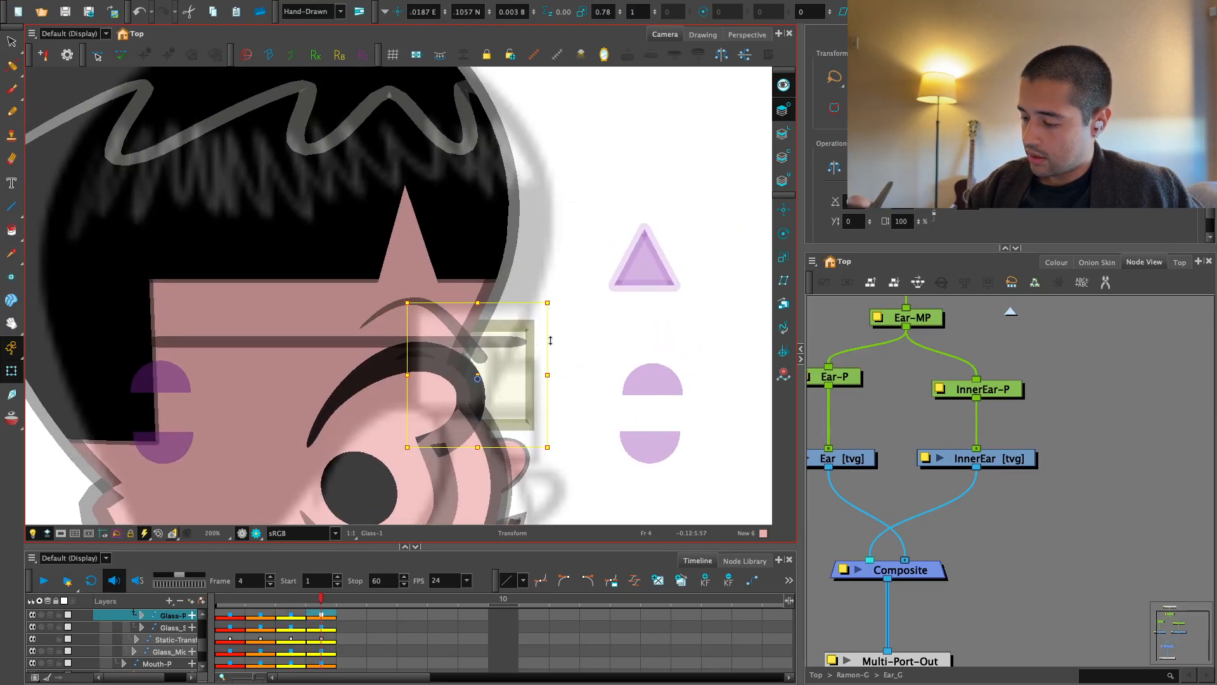
{"action": "left_click_drag", "start_coordinate": [527, 356], "coordinate": [527, 364]}
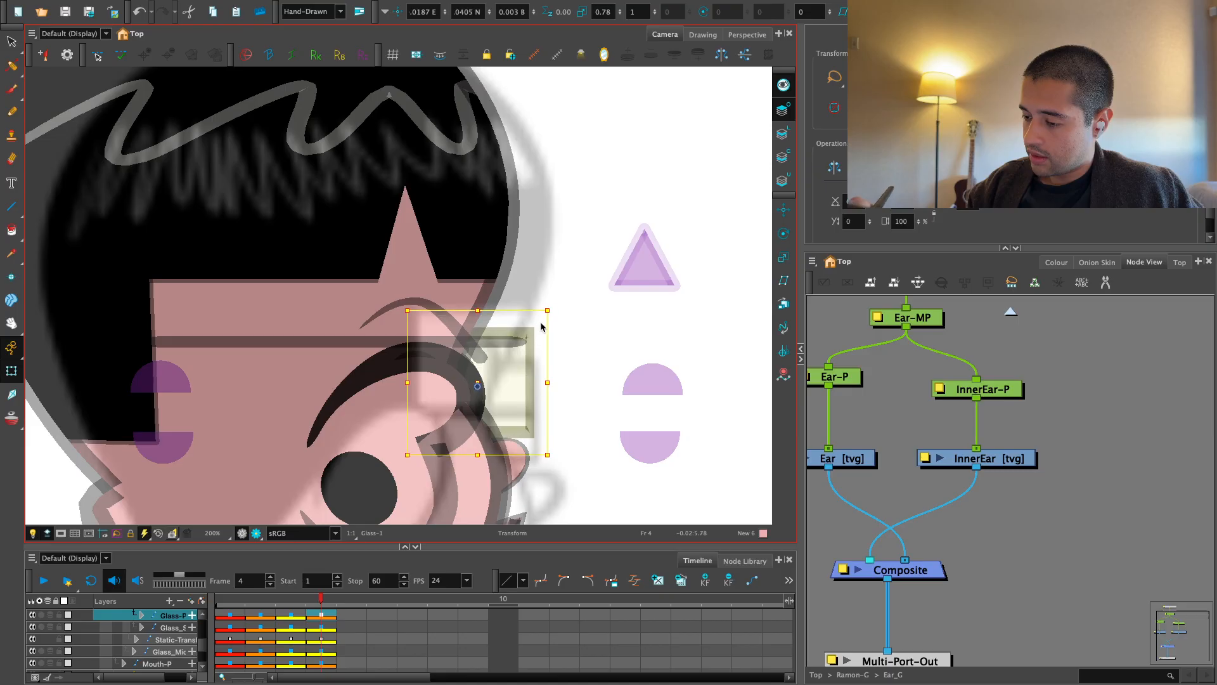
{"action": "left_click_drag", "start_coordinate": [547, 311], "coordinate": [544, 319]}
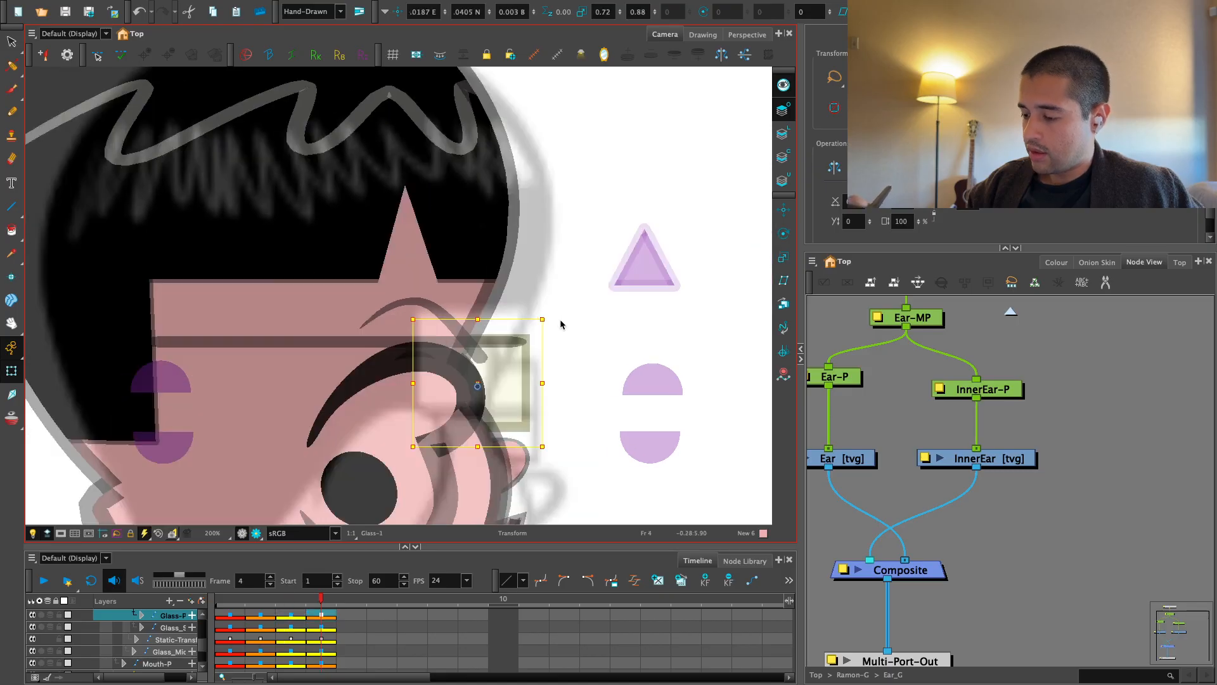
{"action": "left_click", "coordinate": [564, 331]}
Narrow the eyebrow on frame 4 and adjust the lower end point of its deformer
{"action": "scroll", "coordinate": [501, 330], "scroll_direction": "down", "scroll_amount": 2}
{"action": "scroll", "coordinate": [472, 322], "scroll_direction": "up", "scroll_amount": 2}
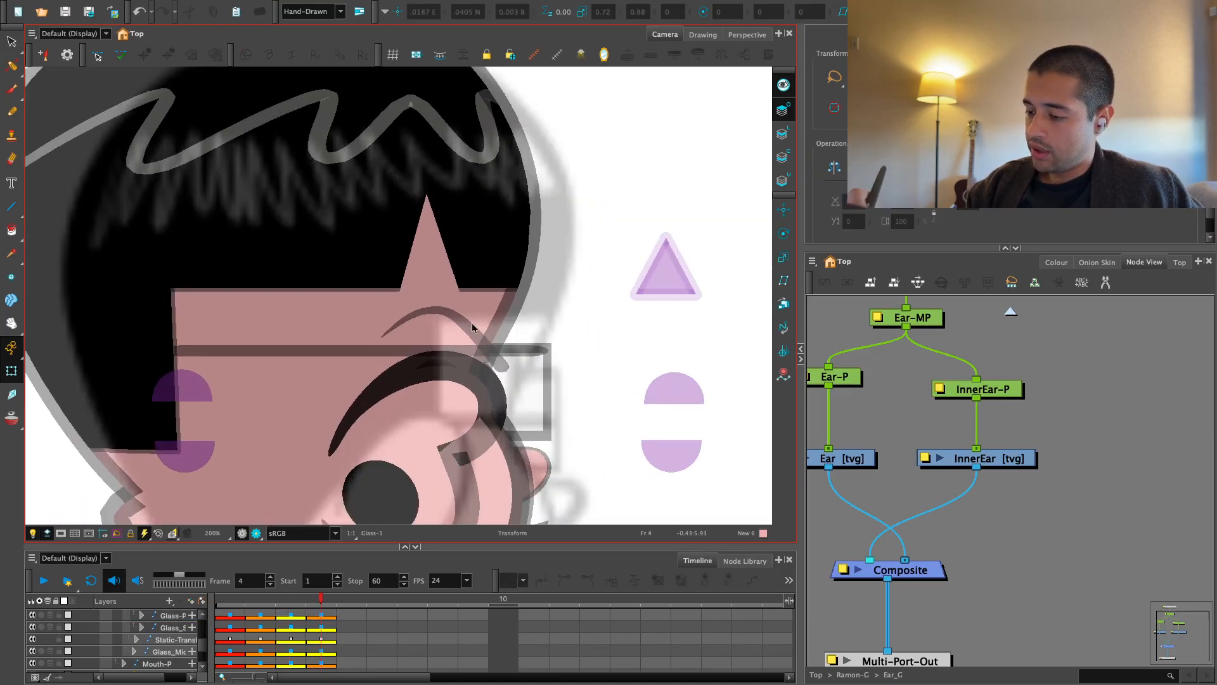
{"action": "left_click", "coordinate": [471, 323]}
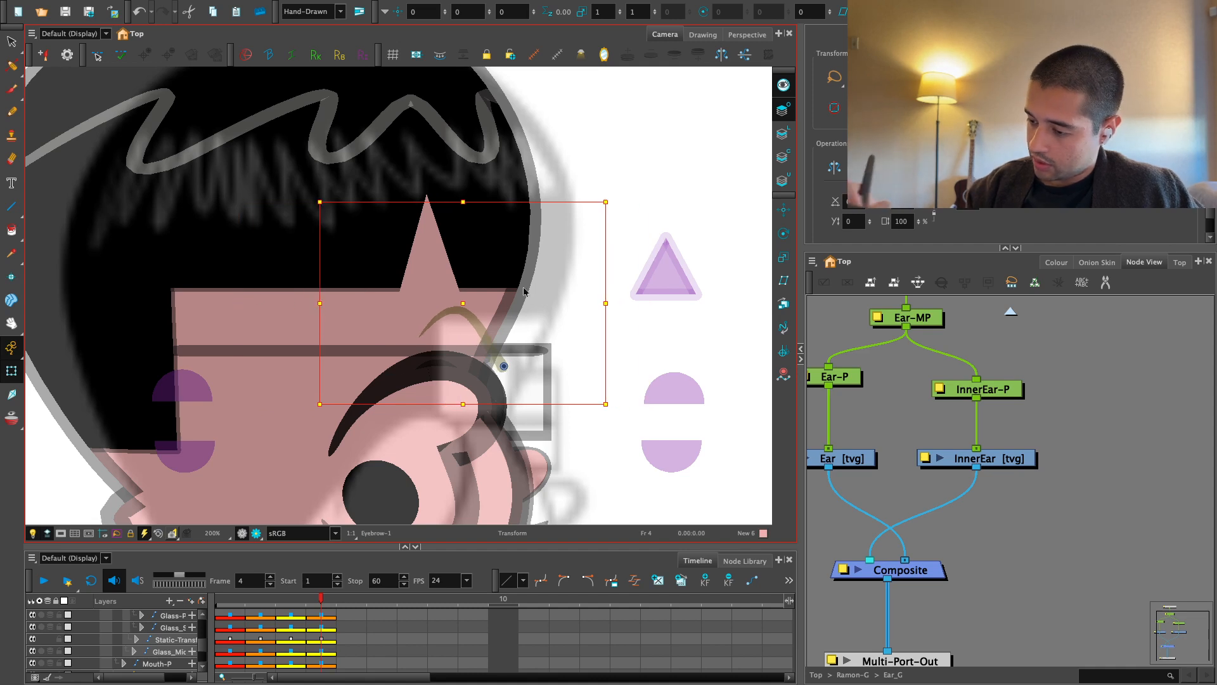
{"action": "left_click_drag", "start_coordinate": [603, 302], "coordinate": [591, 305]}
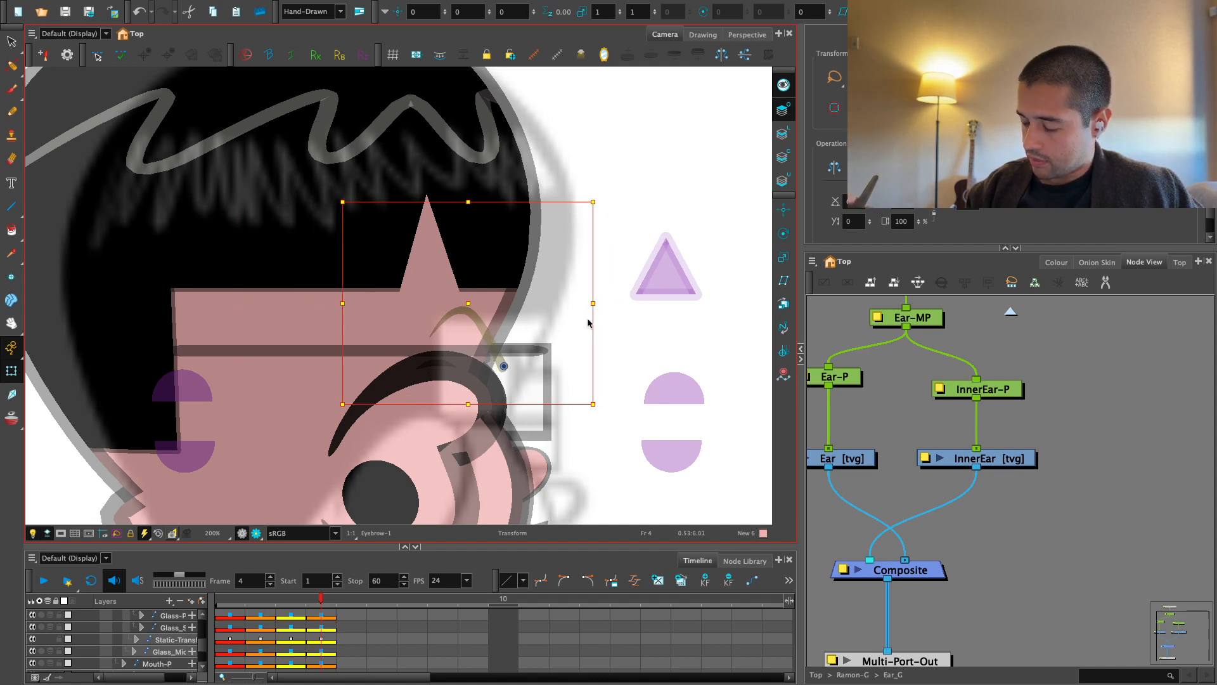
{"action": "key", "text": "2"}
{"action": "key", "text": "shift+F11"}
{"action": "left_click_drag", "start_coordinate": [519, 381], "coordinate": [506, 365]}
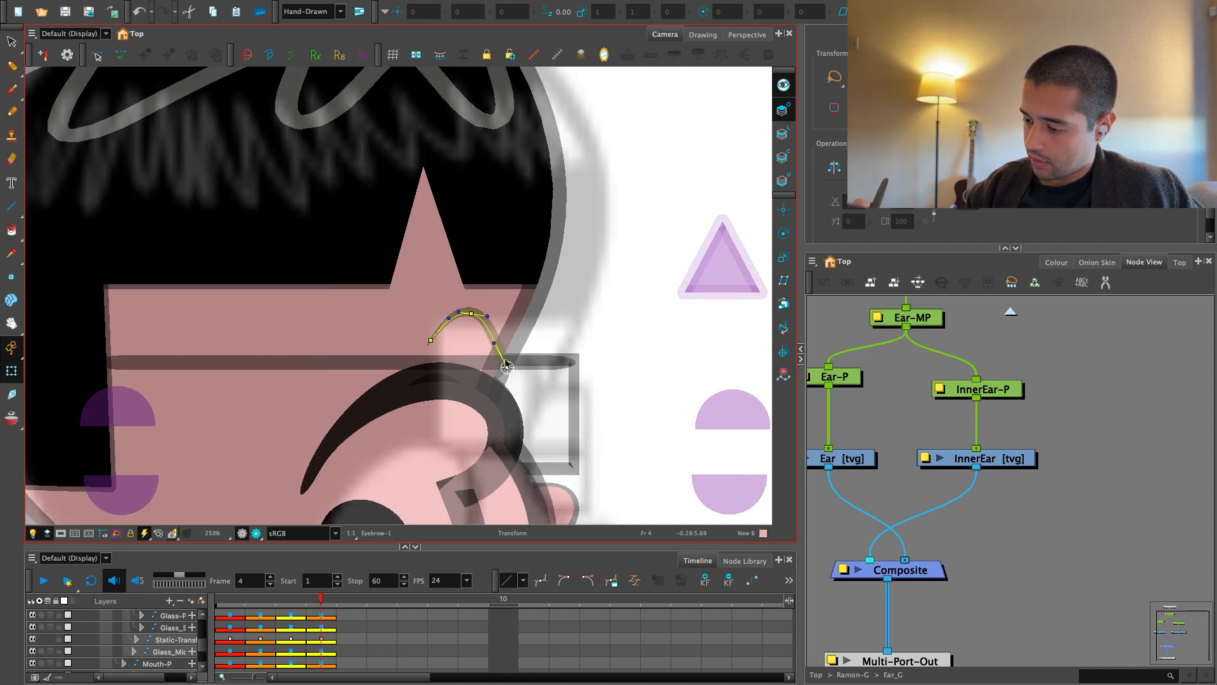
{"action": "left_click", "coordinate": [557, 312]}
Check the frame 4 head in render view against the model sheet, and return to the OpenGL view
{"action": "key", "text": "1"}
{"action": "left_click", "coordinate": [256, 534]}
{"action": "key", "text": "1"}
{"action": "key", "text": "1"}
{"action": "key", "text": "1"}
{"action": "key", "text": "1"}
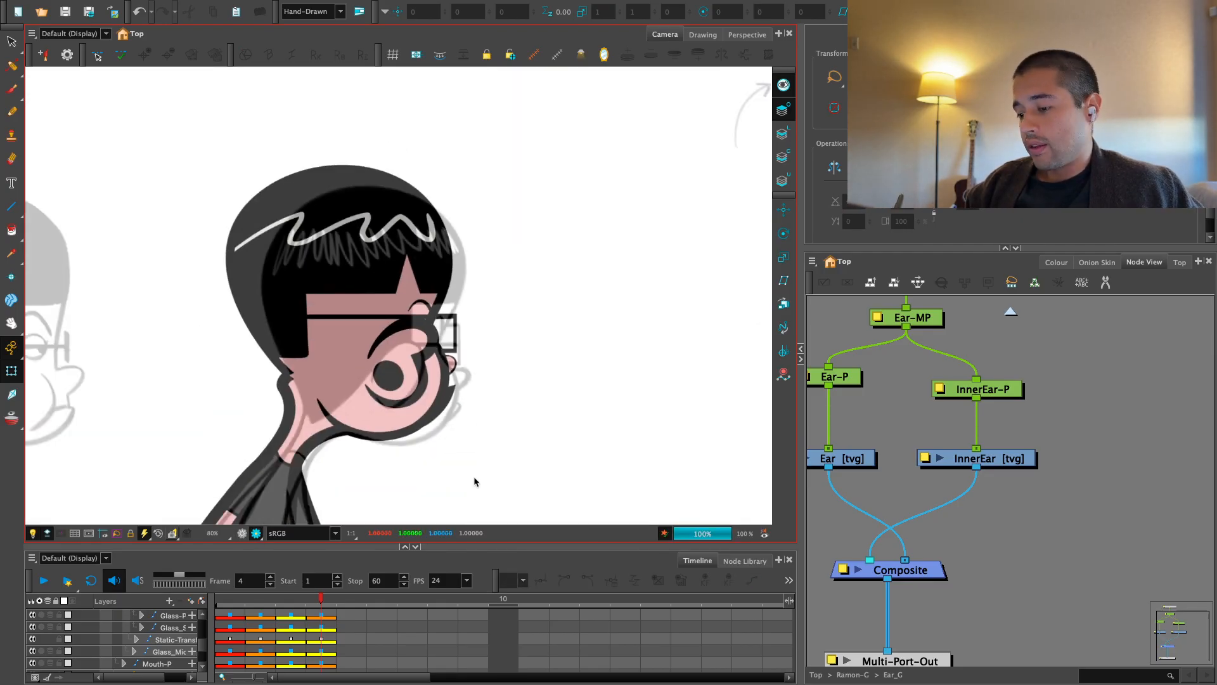
{"action": "key", "text": "2"}
{"action": "left_click", "coordinate": [242, 534]}
Shift the rear end and arch points of the eyebrow's deformer forward to shorten its curve on frame 4
{"action": "key", "text": "2"}
{"action": "key", "text": "2"}
{"action": "key", "text": "2"}
{"action": "left_click_drag", "start_coordinate": [489, 391], "coordinate": [428, 382]}
{"action": "key", "text": "2"}
{"action": "key", "text": "2"}
{"action": "left_click", "coordinate": [419, 322]}
{"action": "key", "text": "shift+F11"}
{"action": "left_click", "coordinate": [365, 335]}
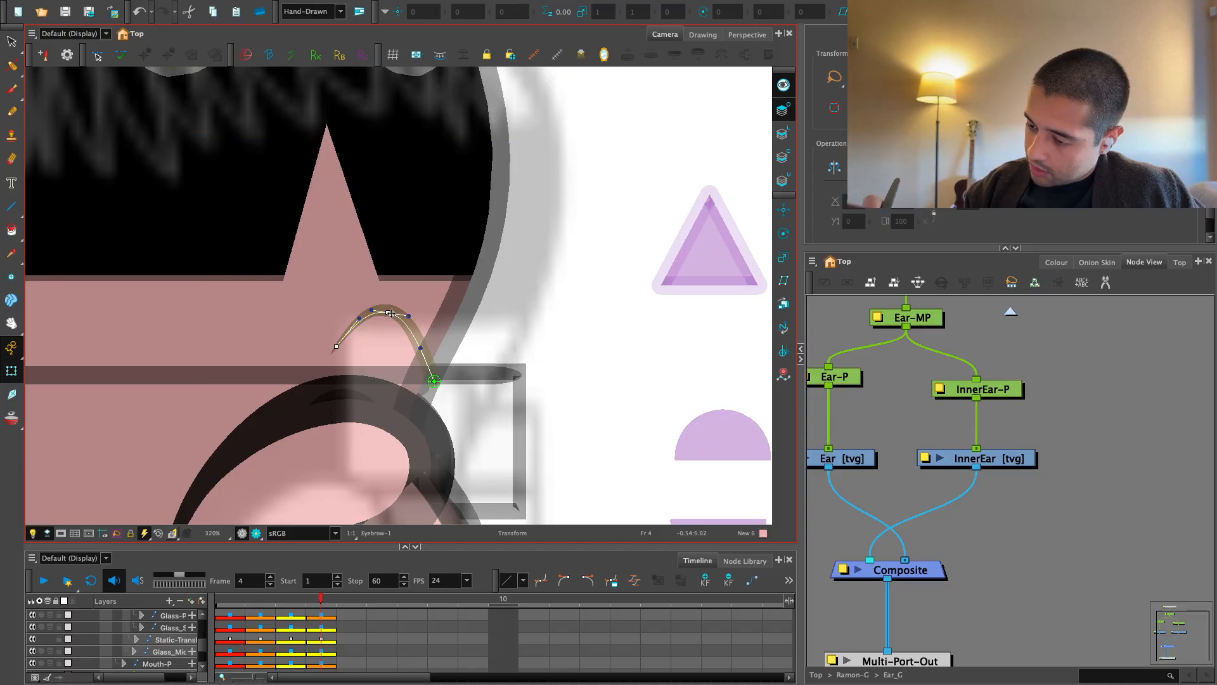
{"action": "left_click_drag", "start_coordinate": [391, 314], "coordinate": [413, 314]}
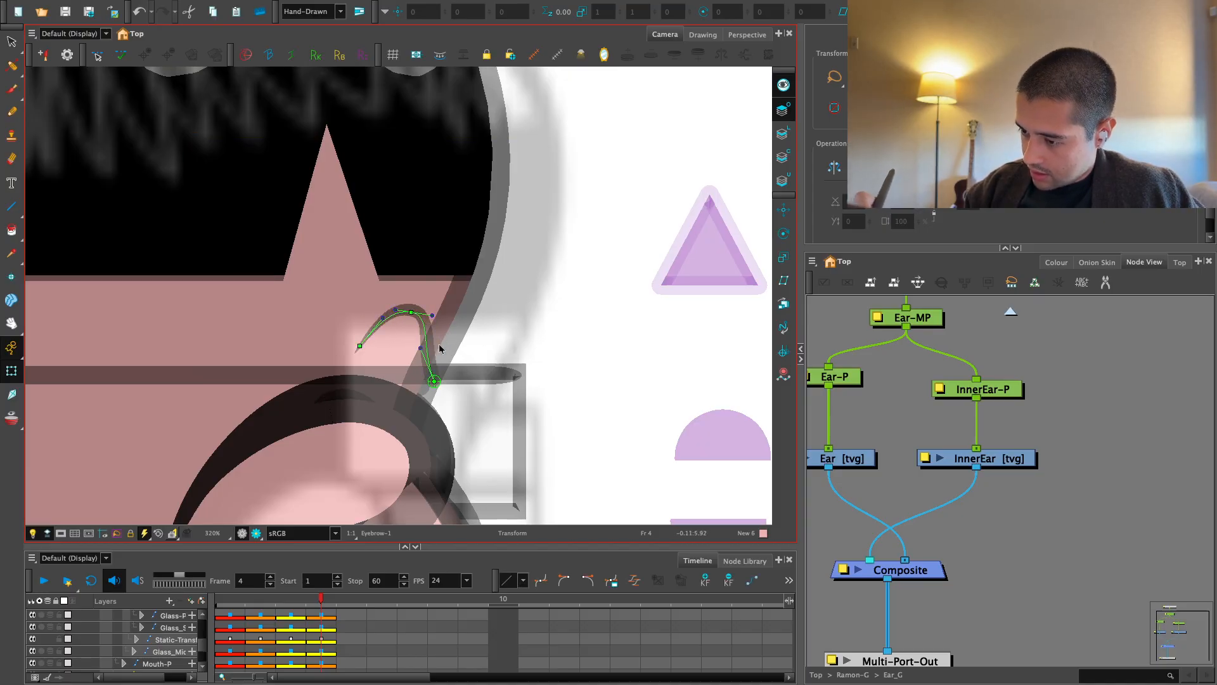
{"action": "key", "text": "1"}
Move the triangular hair cutter off the forehead on frame 4 and slide the top hair forward to about 0.93 E
{"action": "left_click", "coordinate": [663, 291]}
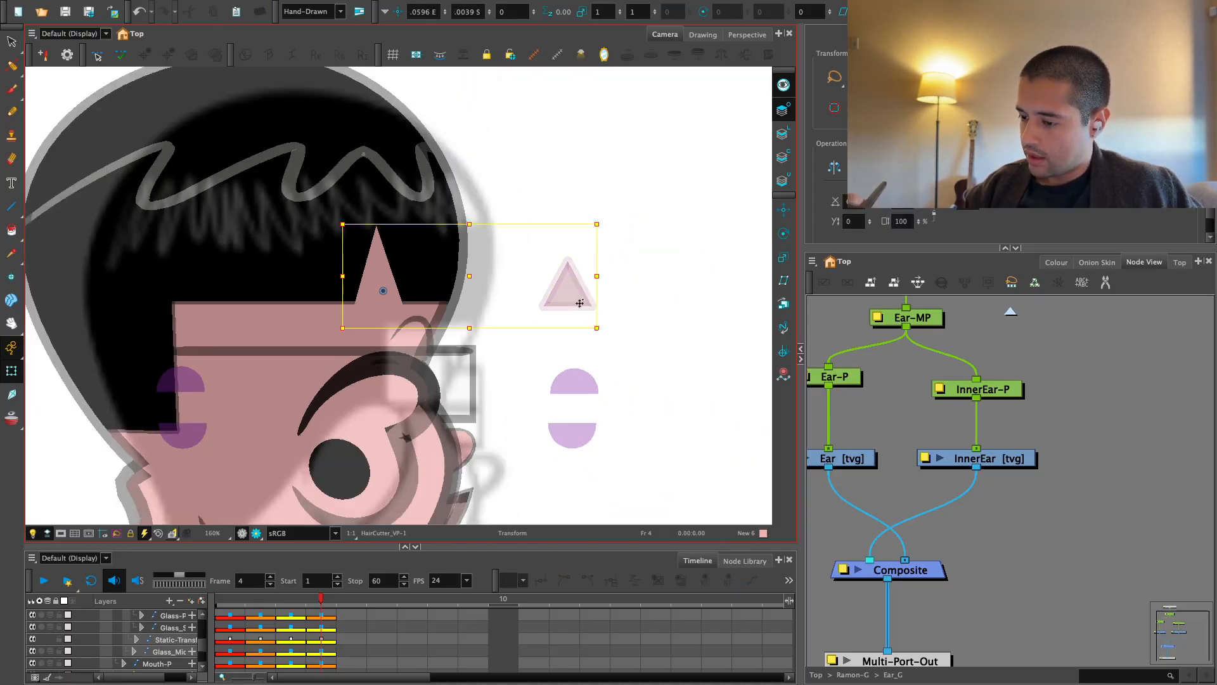
{"action": "left_click_drag", "start_coordinate": [668, 297], "coordinate": [694, 296]}
{"action": "key", "text": "1"}
{"action": "key", "text": "2"}
{"action": "left_click", "coordinate": [430, 275]}
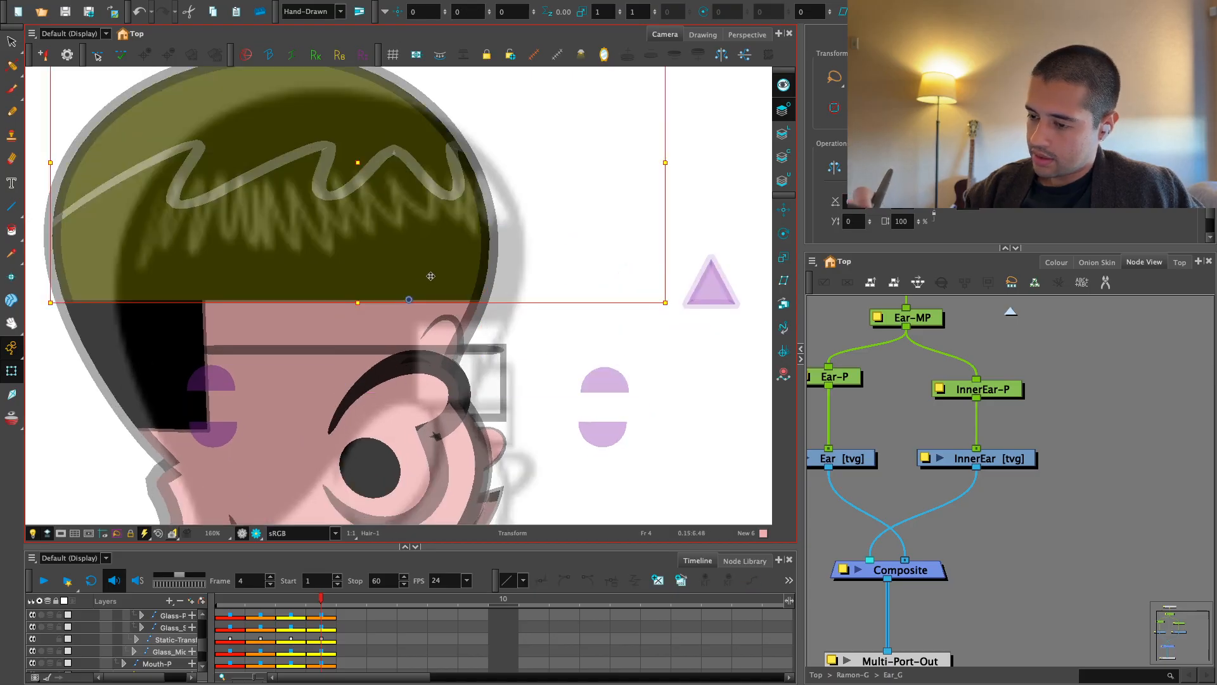
{"action": "left_click_drag", "start_coordinate": [453, 268], "coordinate": [586, 264]}
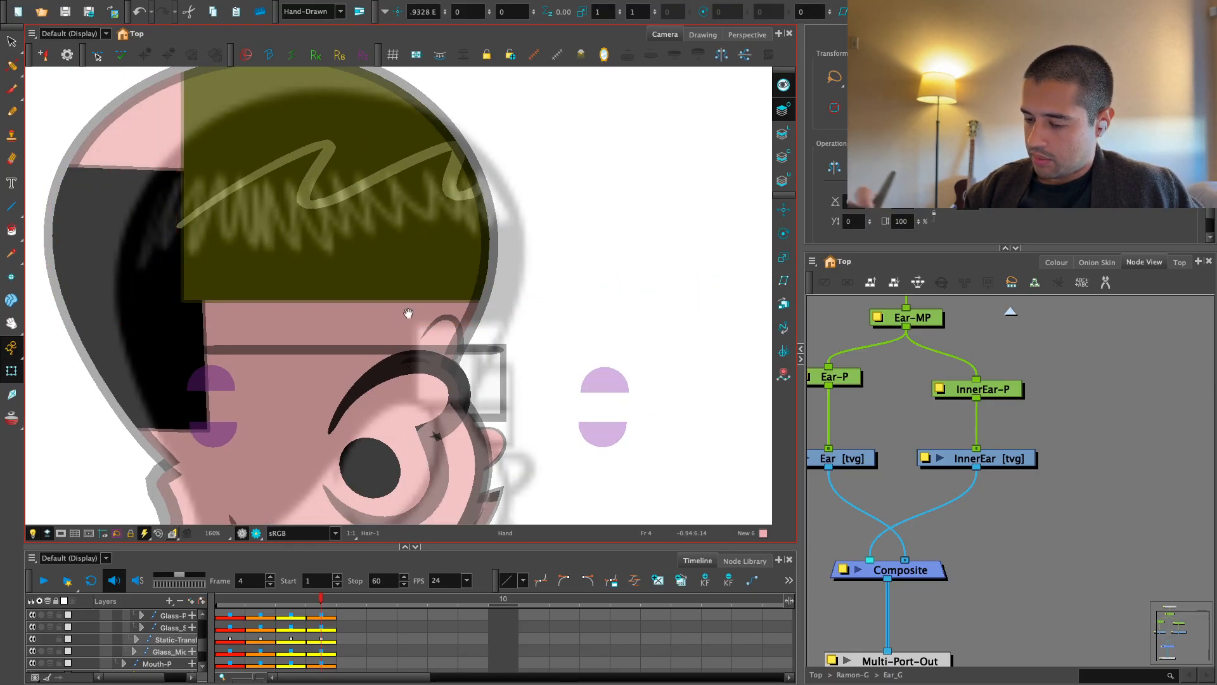
{"action": "left_click_drag", "start_coordinate": [407, 315], "coordinate": [450, 298]}
Move the side hair forward toward the ear and slant its top forward on frame 4, comparing with frame 3
{"action": "left_click", "coordinate": [239, 389]}
{"action": "key", "text": "1"}
{"action": "mouse_move", "coordinate": [286, 409]}
{"action": "left_mouse_down"}
{"action": "mouse_move", "coordinate": [394, 367]}
{"action": "mouse_move", "coordinate": [445, 368]}
{"action": "left_mouse_up"}
{"action": "left_click_drag", "start_coordinate": [450, 170], "coordinate": [511, 170]}
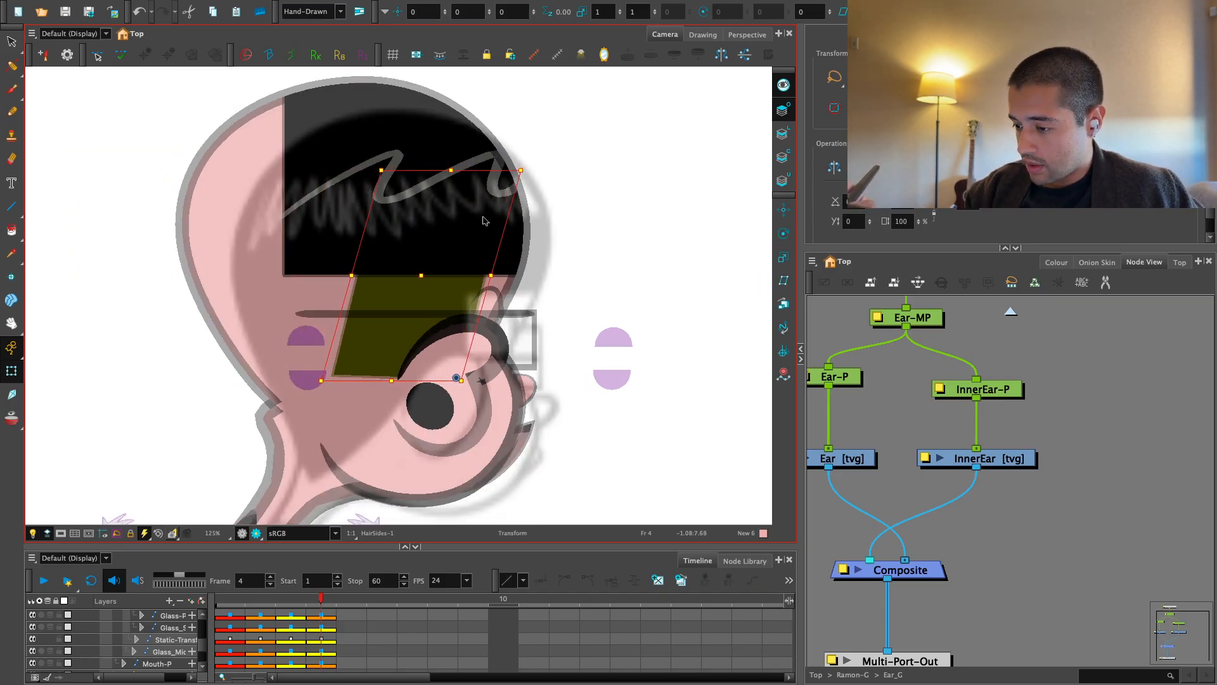
{"action": "left_click_drag", "start_coordinate": [437, 298], "coordinate": [417, 298]}
{"action": "key", "text": "comma"}
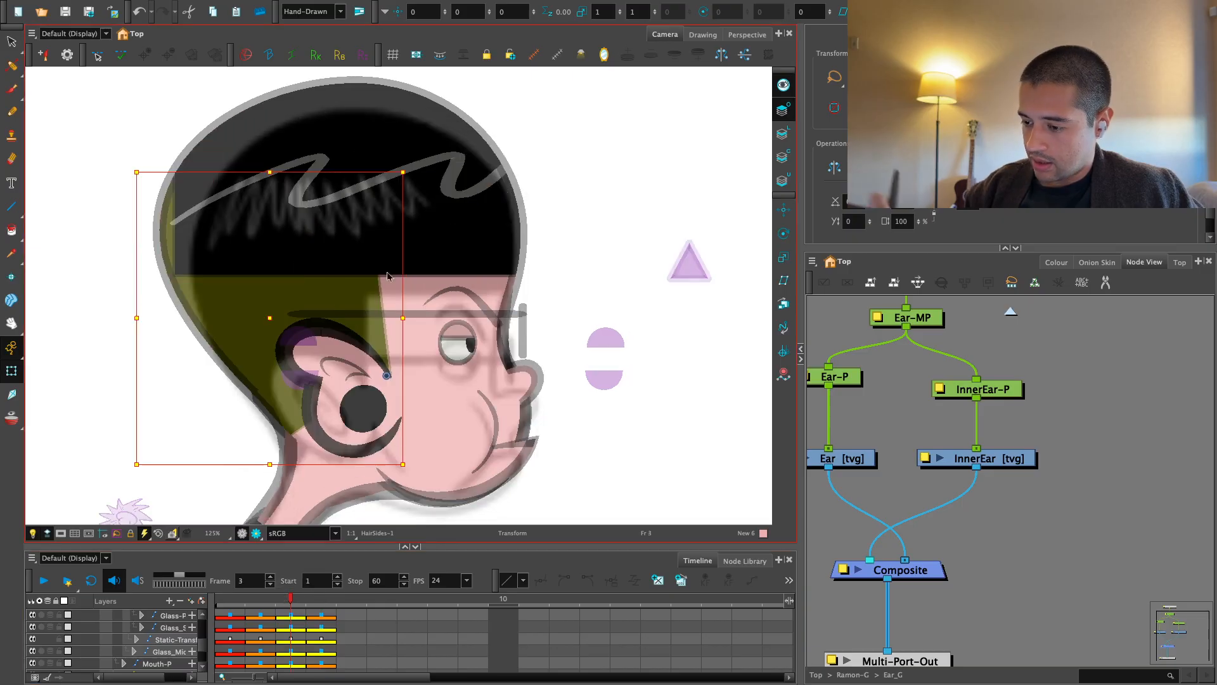
{"action": "key", "text": "period"}
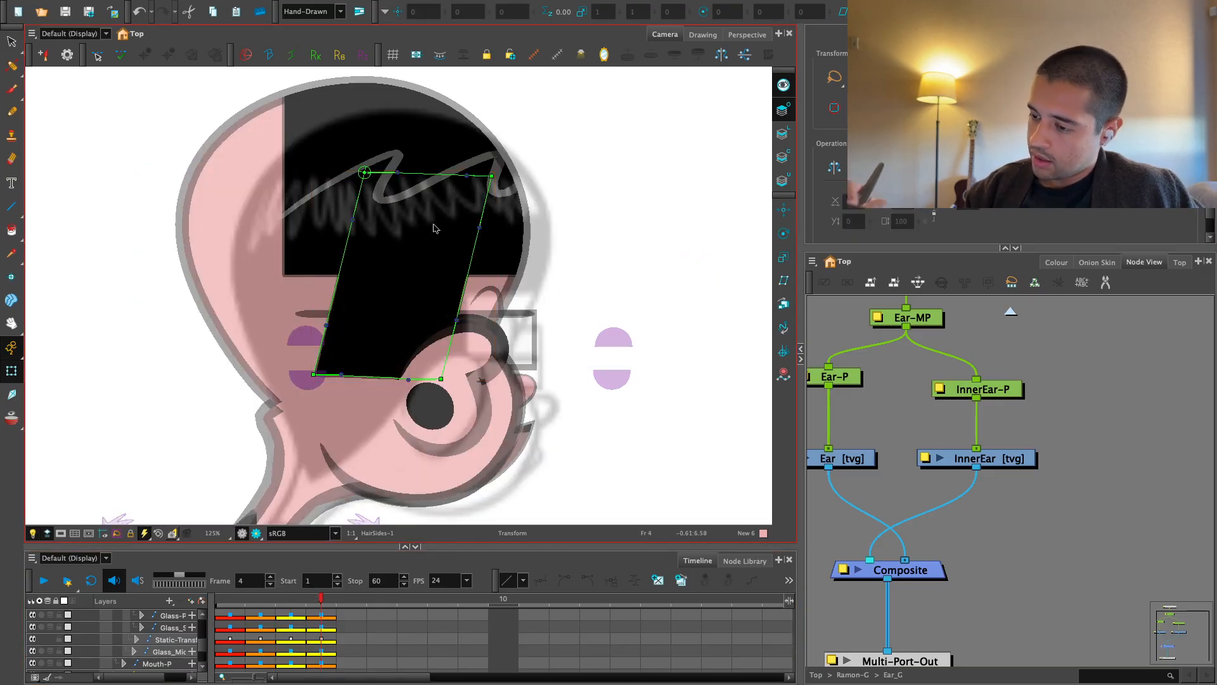
Stretch the side hair's rear deformer points backward past the back of the head
{"action": "left_click_drag", "start_coordinate": [314, 375], "coordinate": [104, 373]}
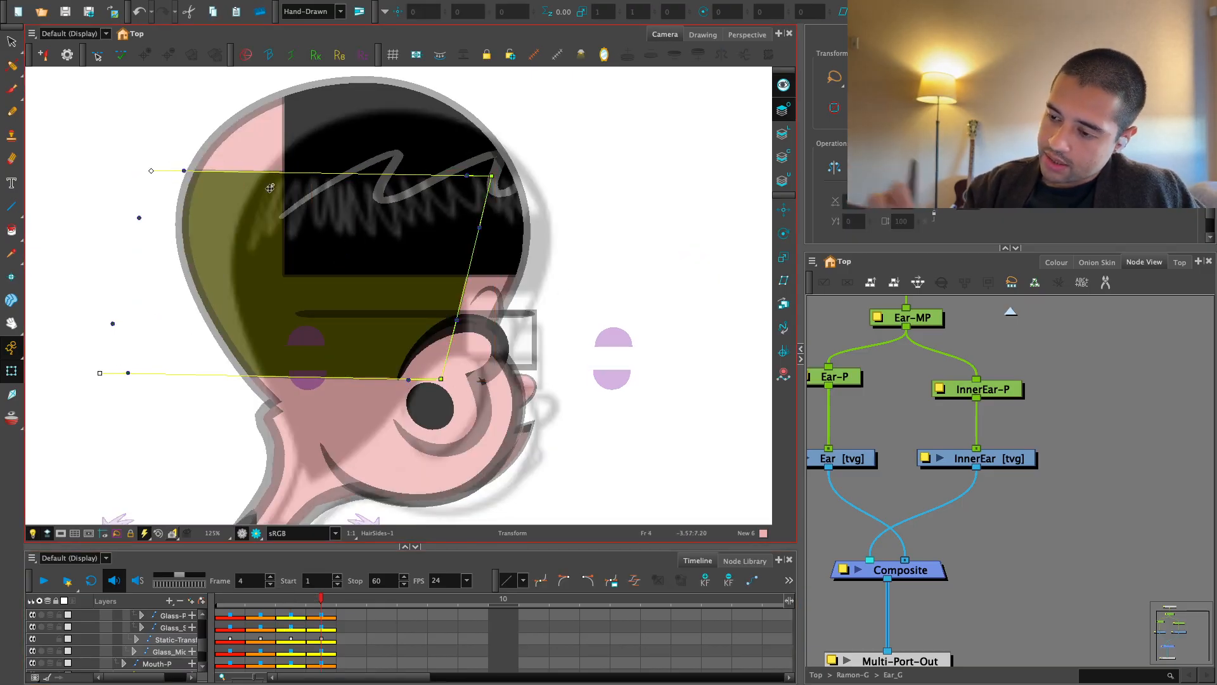
{"action": "left_click", "coordinate": [373, 170]}
{"action": "left_click_drag", "start_coordinate": [296, 268], "coordinate": [322, 390]}
{"action": "key", "text": "Escape"}
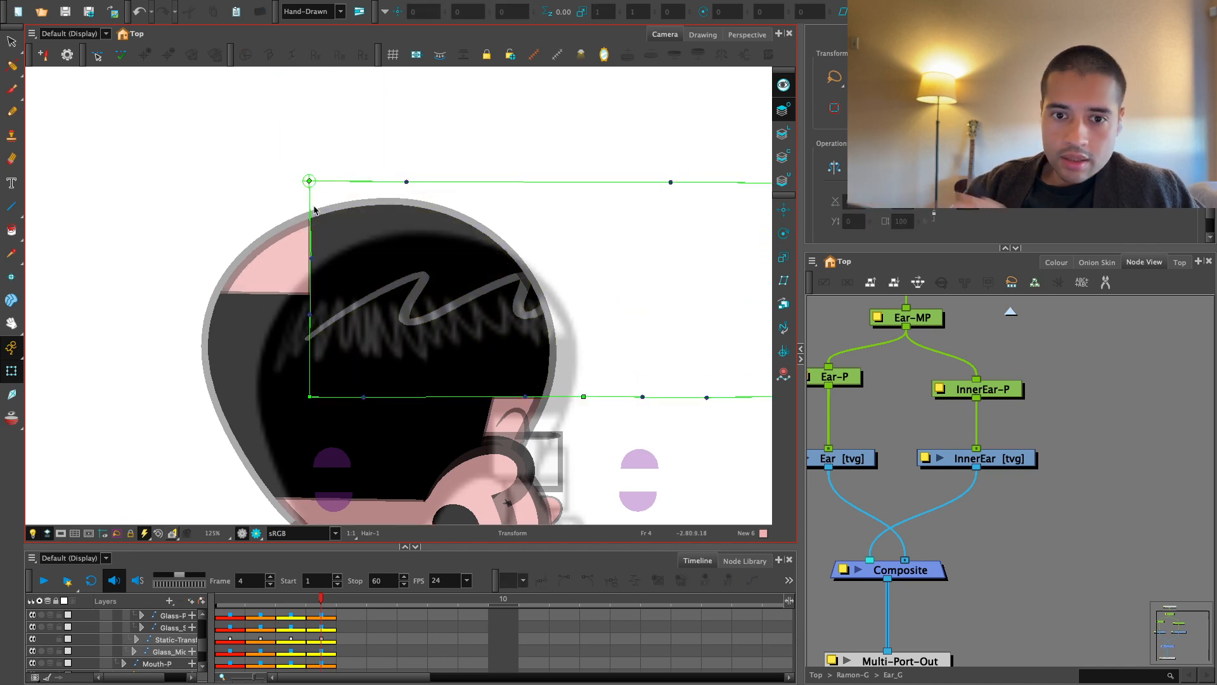
Extend the top hair's rear deformer points backward to cover the bare back of the skull
{"action": "left_click", "coordinate": [310, 182]}
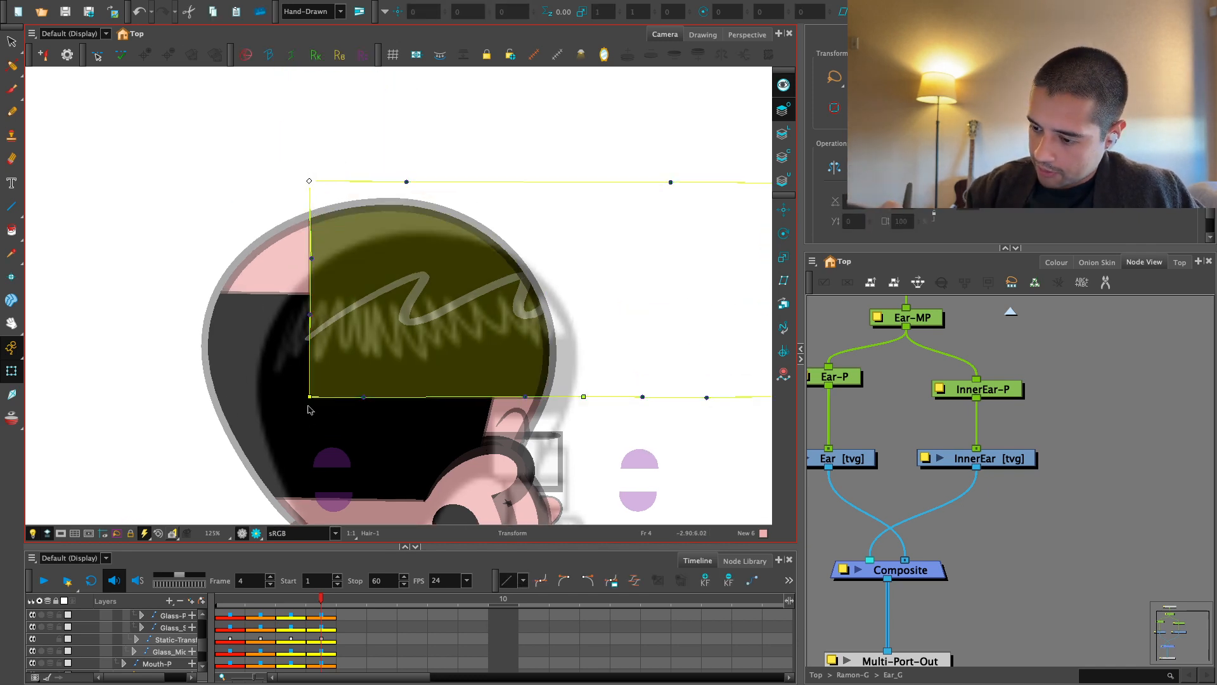
{"action": "left_click_drag", "start_coordinate": [309, 396], "coordinate": [151, 401]}
{"action": "key", "text": "Escape"}
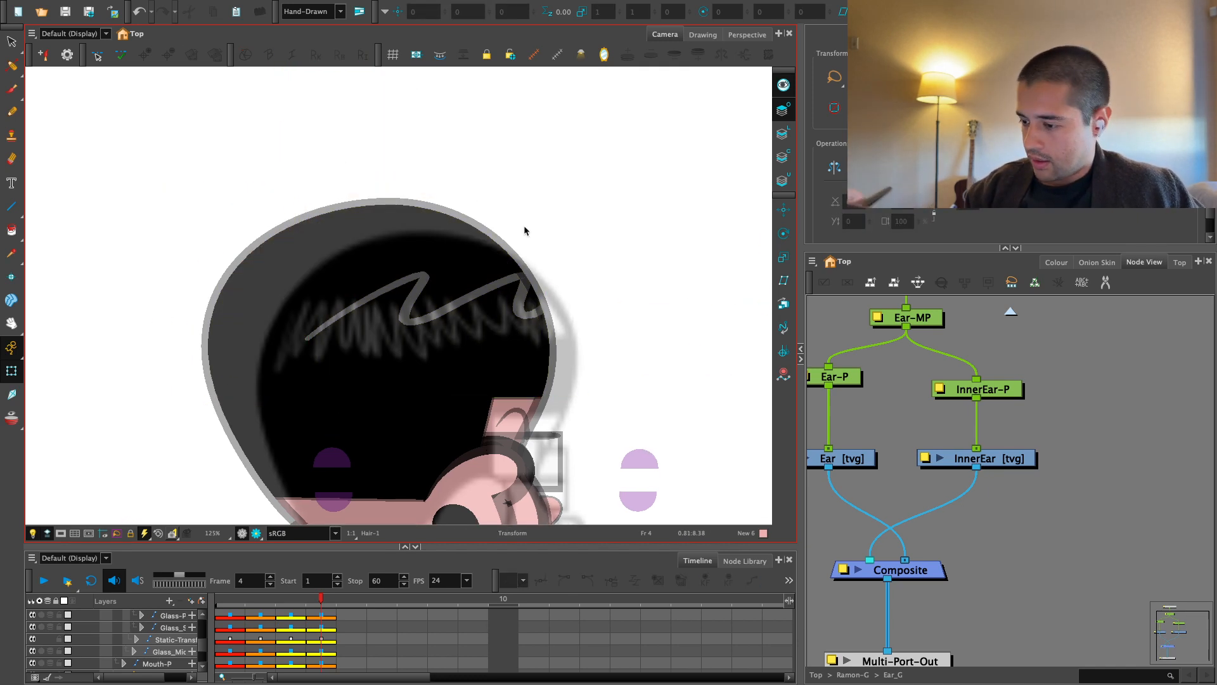
Move the wavy hair highlight forward off the head on frame 4
{"action": "left_click_drag", "start_coordinate": [493, 291], "coordinate": [660, 298]}
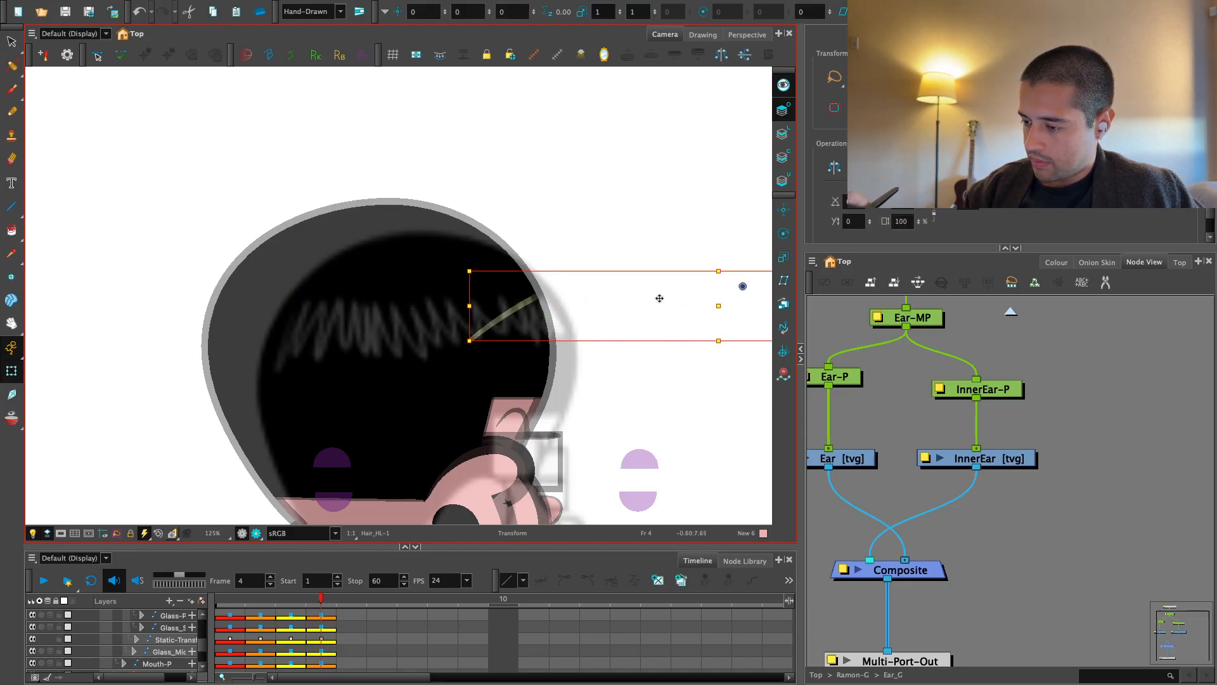
{"action": "left_click_drag", "start_coordinate": [739, 303], "coordinate": [748, 303]}
{"action": "left_click", "coordinate": [648, 239]}
{"action": "key", "text": "1"}
{"action": "key", "text": "1"}
Flip through frames 1 to 4 to compare the head poses
{"action": "left_click", "coordinate": [322, 610]}
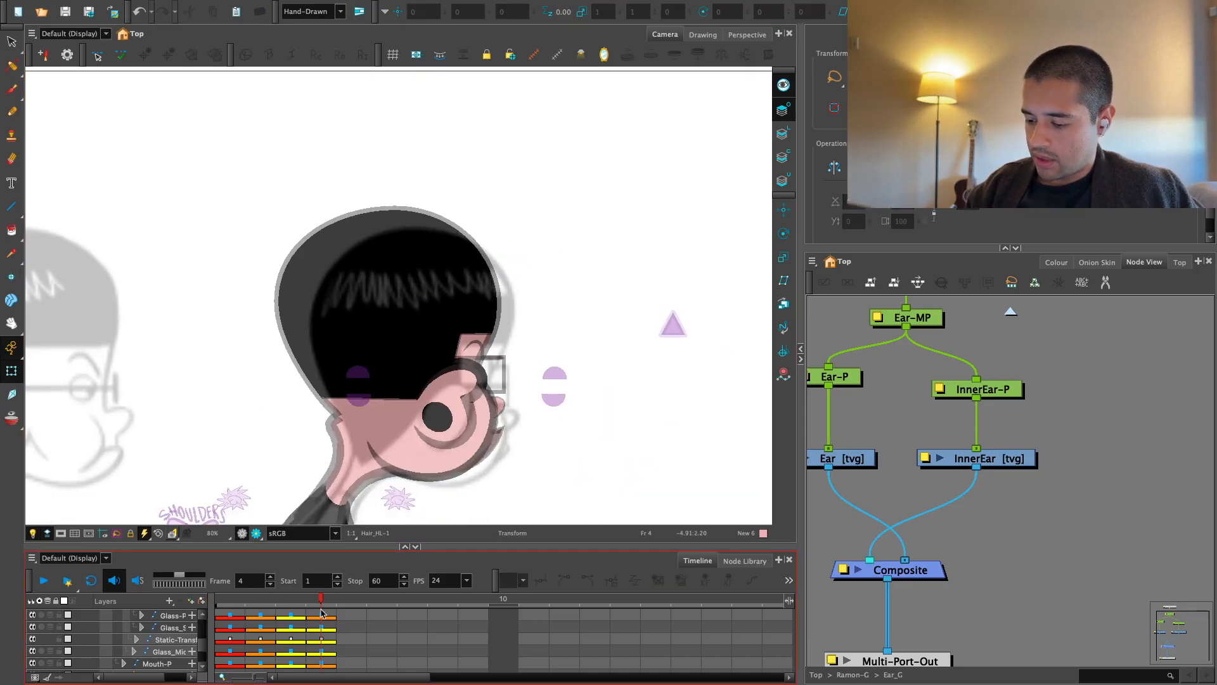
{"action": "left_click", "coordinate": [323, 614]}
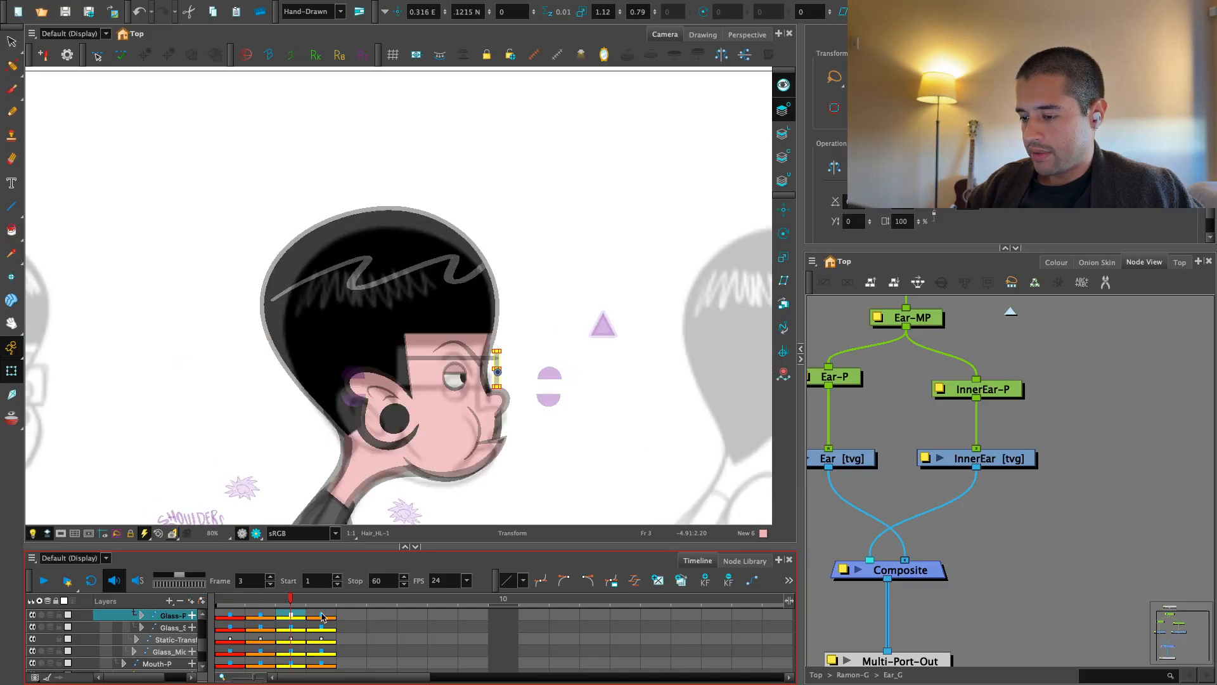
{"action": "key", "text": "comma"}
{"action": "key", "text": "comma"}
{"action": "key", "text": "comma"}
{"action": "key", "text": "period"}
{"action": "key", "text": "period"}
{"action": "key", "text": "period"}
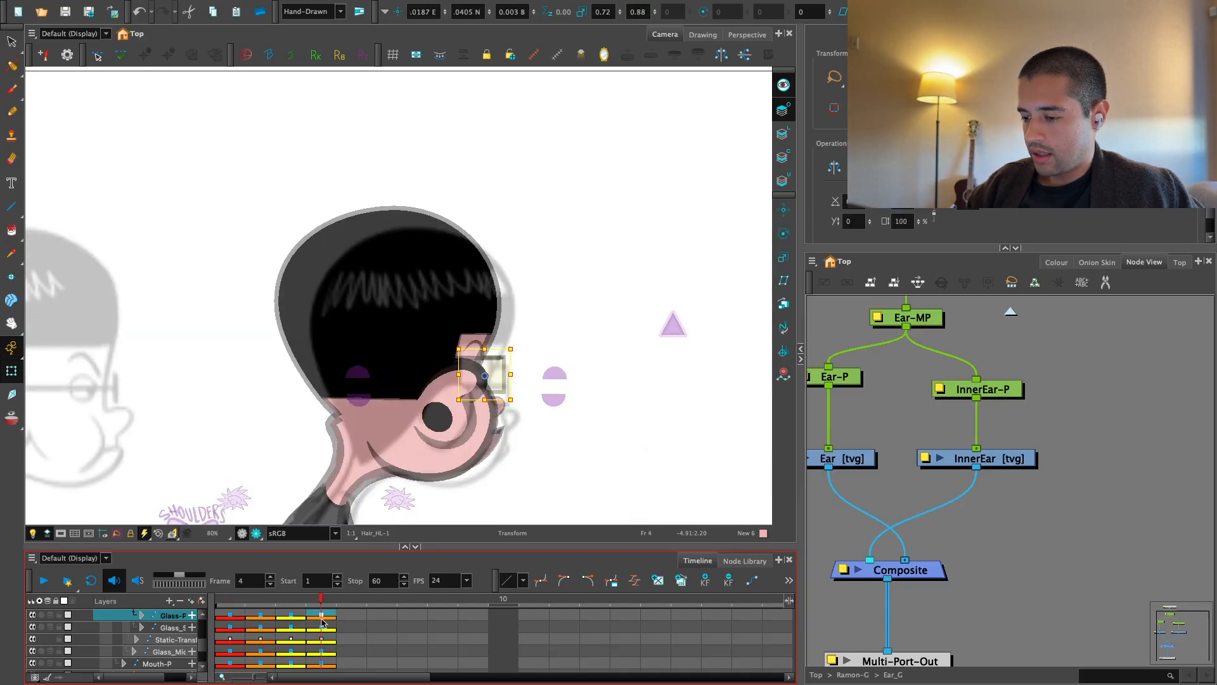
Try to reshape the join at the nape on frame 4 using the skull and neck deformers
{"action": "left_click", "coordinate": [563, 458]}
{"action": "left_click_drag", "start_coordinate": [562, 459], "coordinate": [575, 403]}
{"action": "key", "text": "2"}
{"action": "key", "text": "2"}
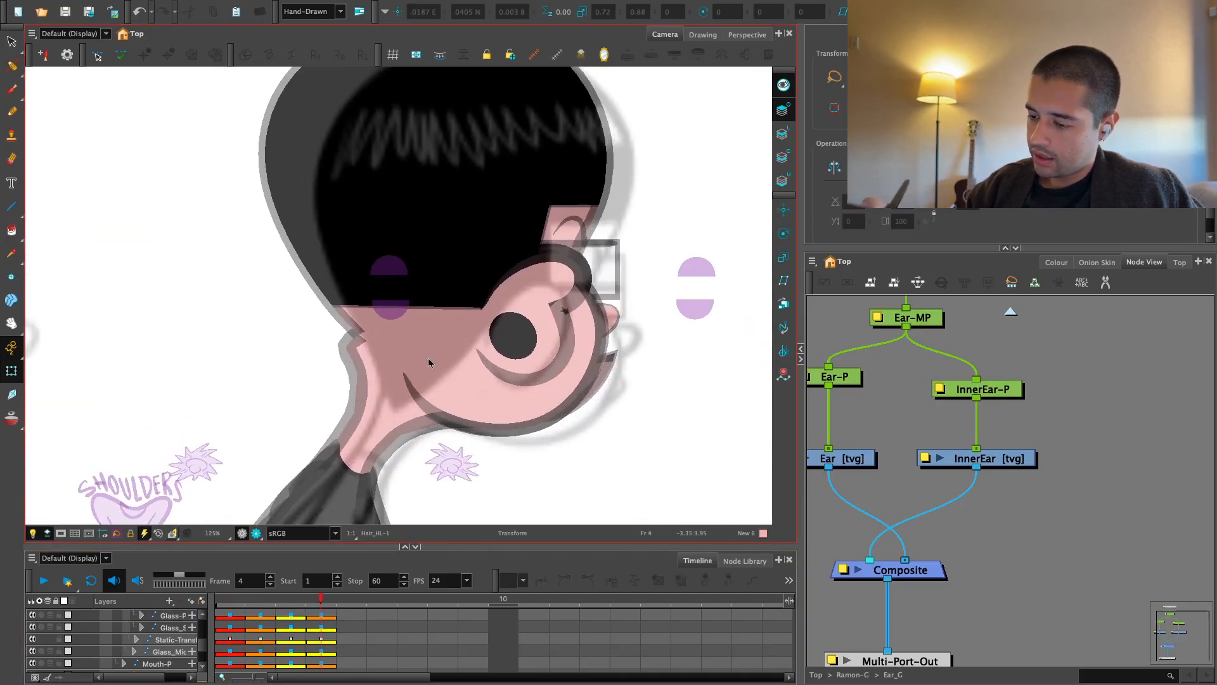
{"action": "left_click", "coordinate": [356, 328]}
{"action": "key", "text": "alt+q"}
{"action": "key", "text": "1"}
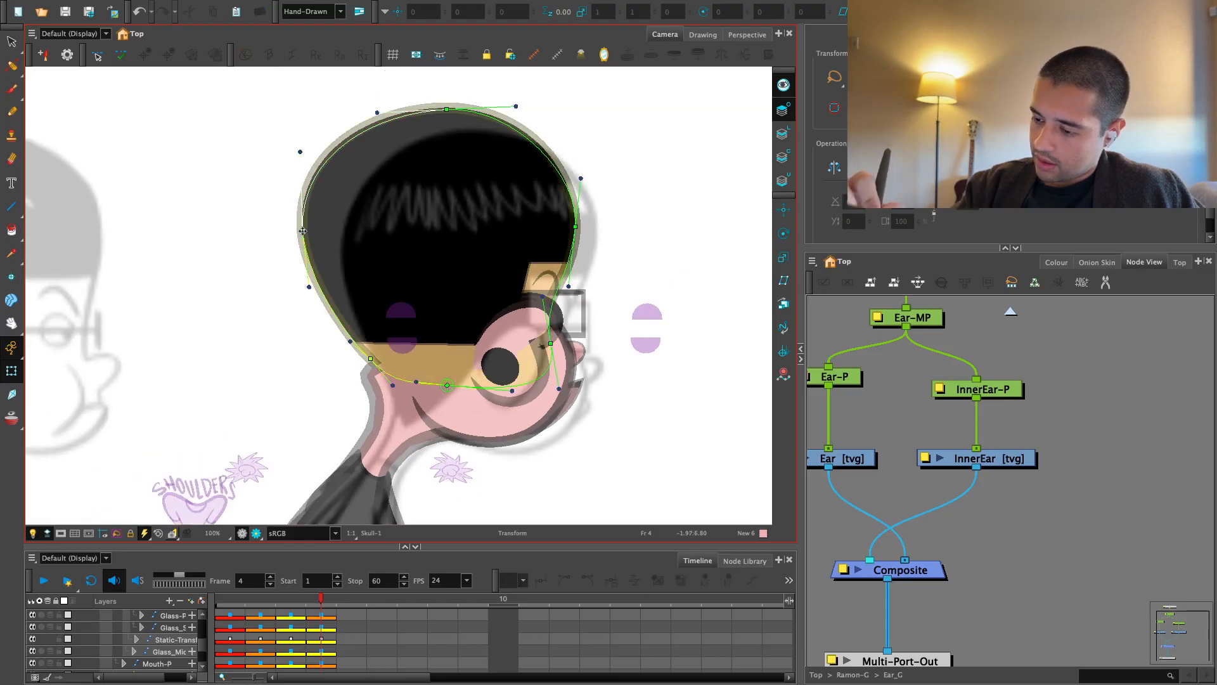
{"action": "left_click", "coordinate": [376, 396]}
{"action": "key", "text": "2"}
{"action": "key", "text": "2"}
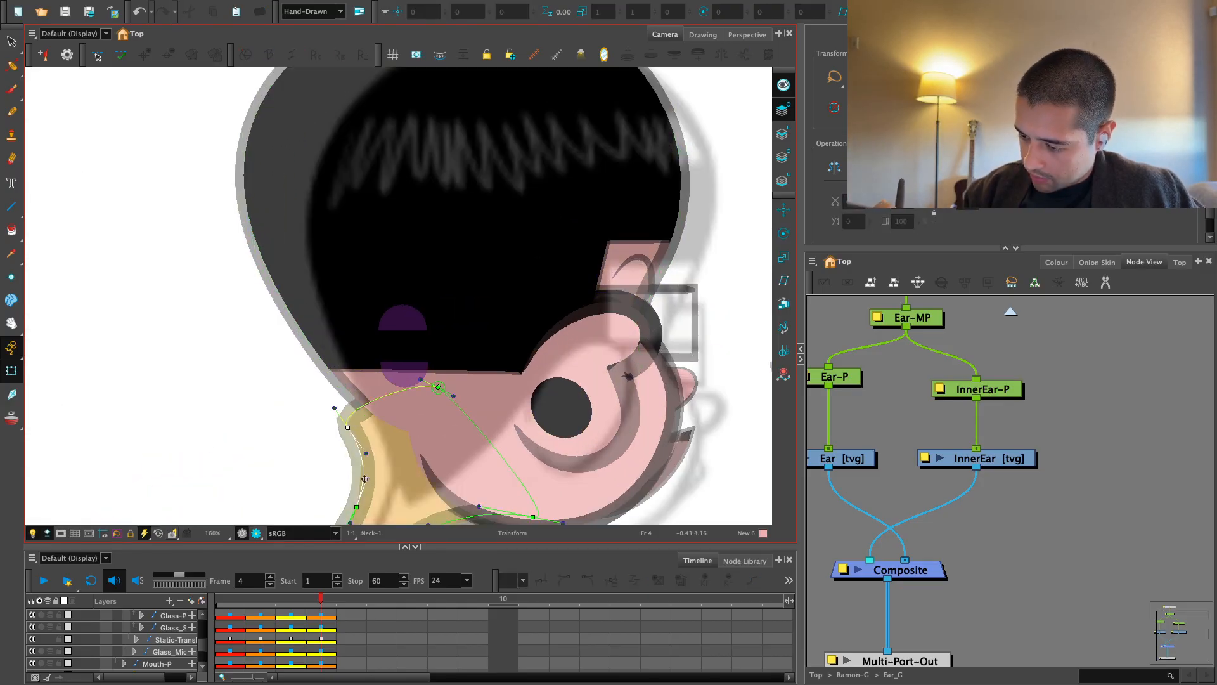
{"action": "key", "text": "1"}
{"action": "key", "text": "1"}
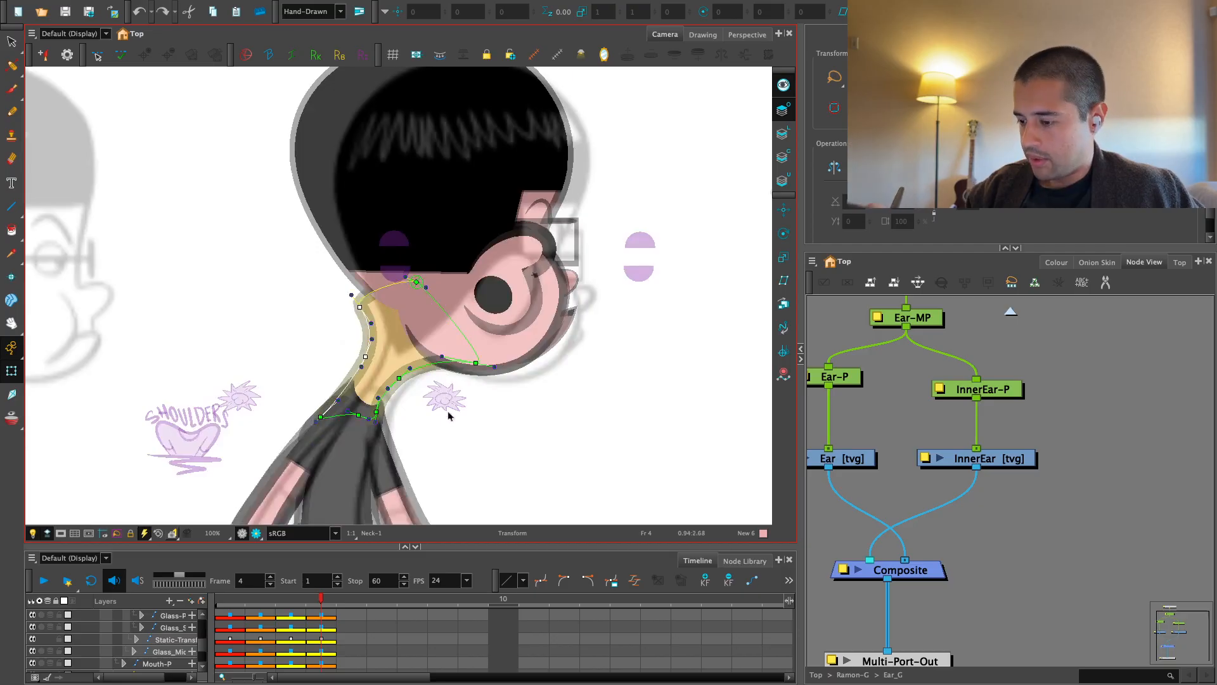
{"action": "left_click", "coordinate": [497, 360]}
{"action": "key", "text": "2"}
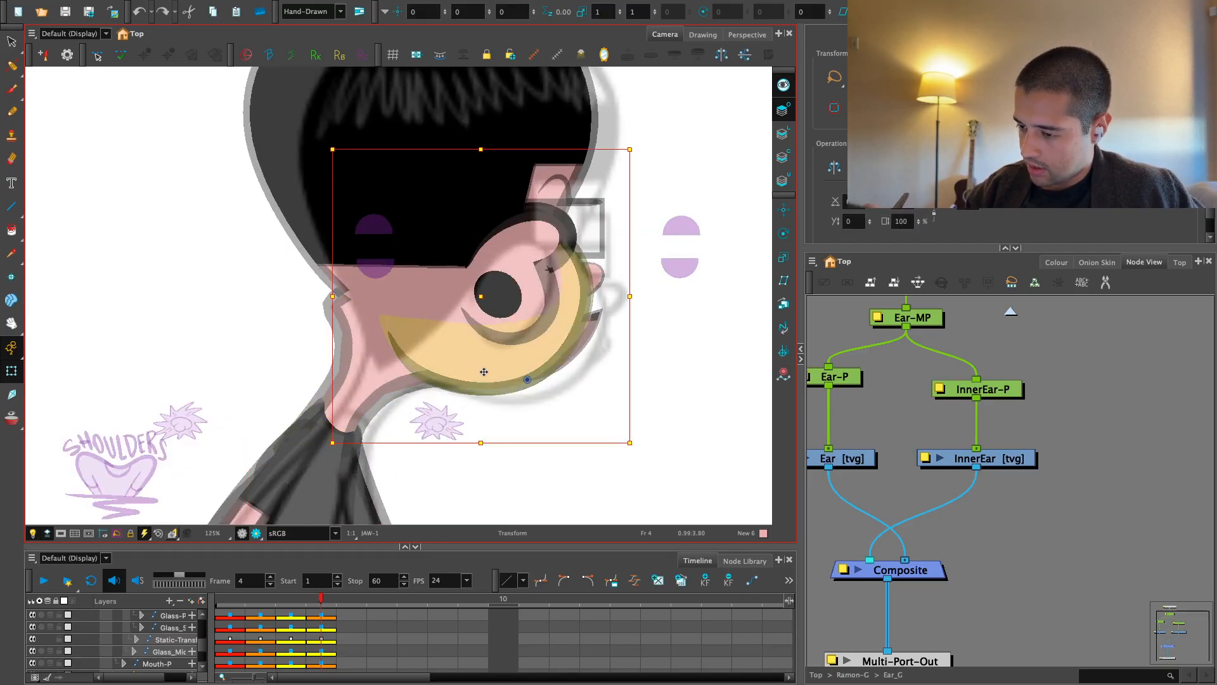
{"action": "key", "text": "1"}
{"action": "left_click", "coordinate": [290, 615]}
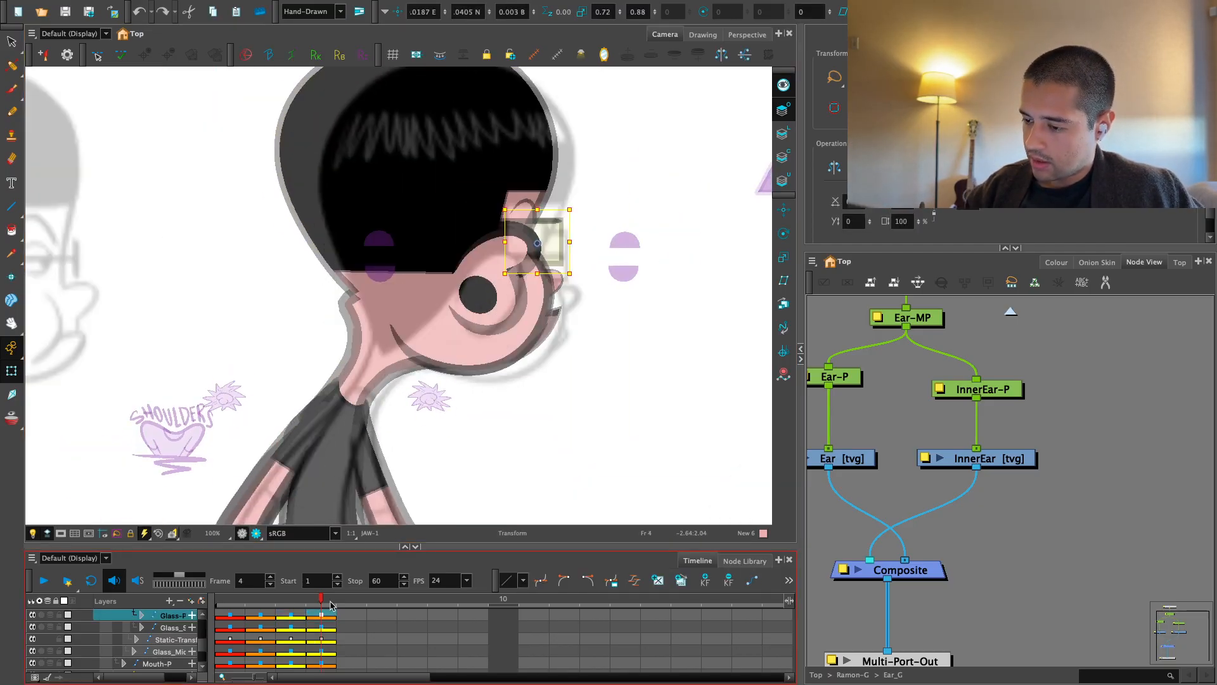
{"action": "left_click", "coordinate": [335, 604]}
Reposition the neck beneath the skull on frame 4 to about 0.64 E, 0.41 N and check it in render view
{"action": "left_click", "coordinate": [388, 458]}
{"action": "key", "text": "2"}
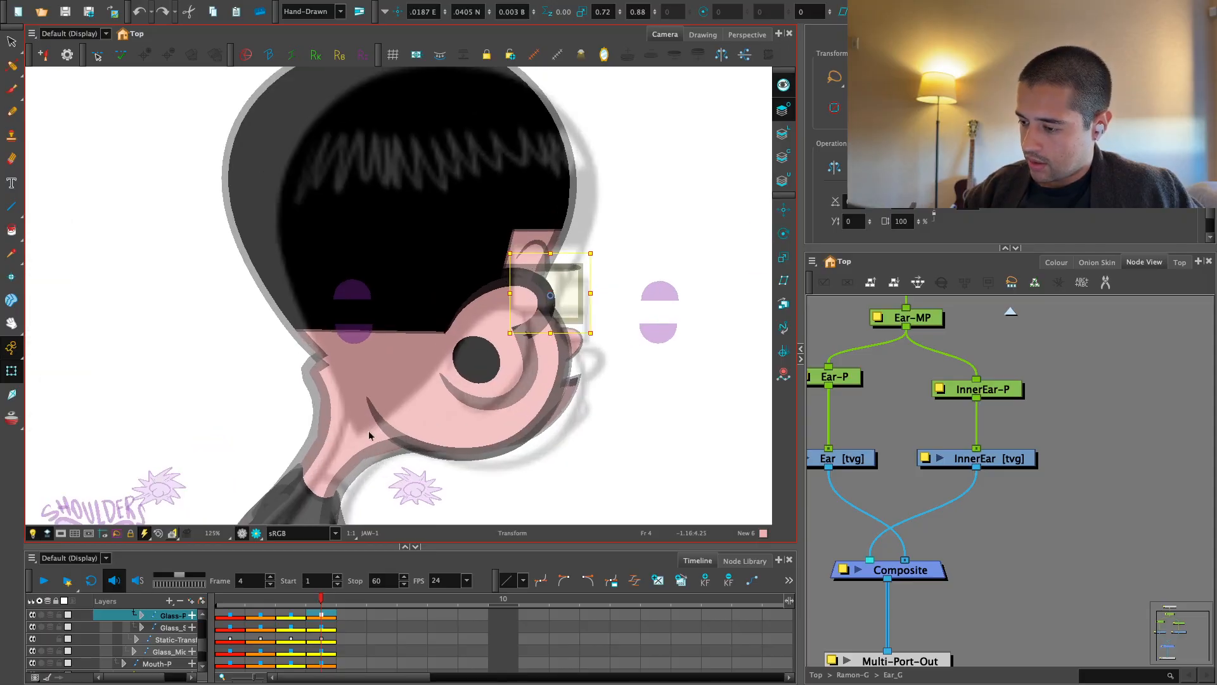
{"action": "left_click_drag", "start_coordinate": [388, 458], "coordinate": [400, 449]}
{"action": "key", "text": "1"}
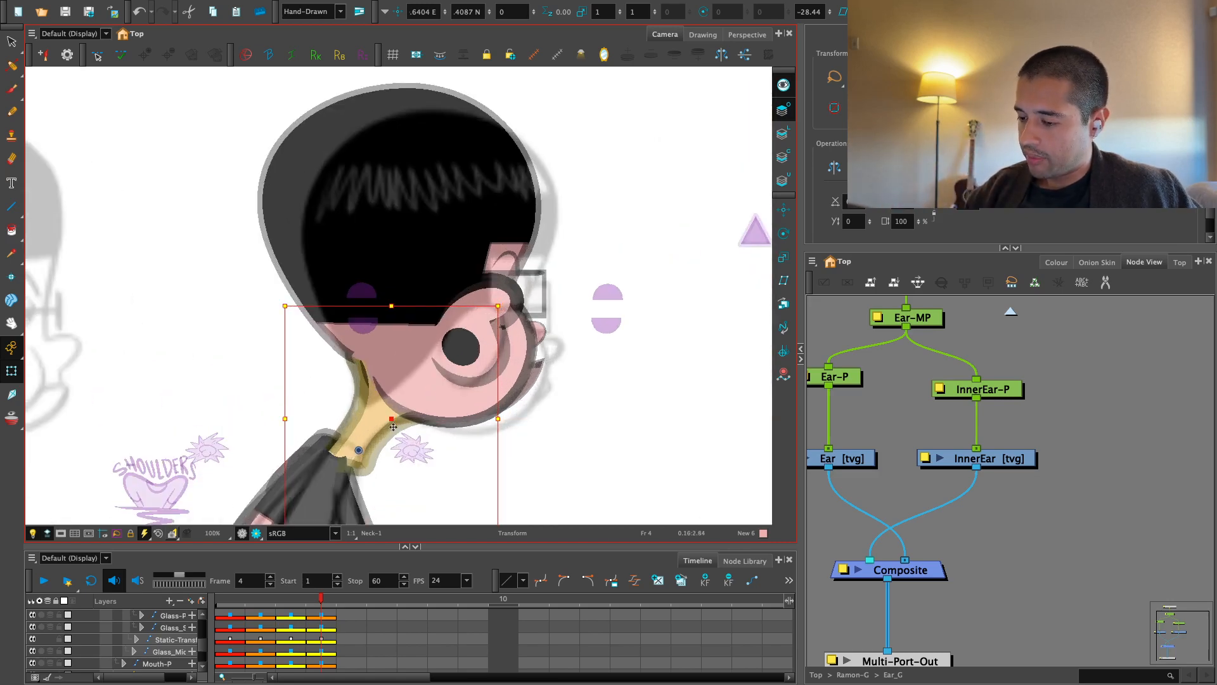
{"action": "left_click", "coordinate": [411, 454]}
{"action": "left_click", "coordinate": [404, 494]}
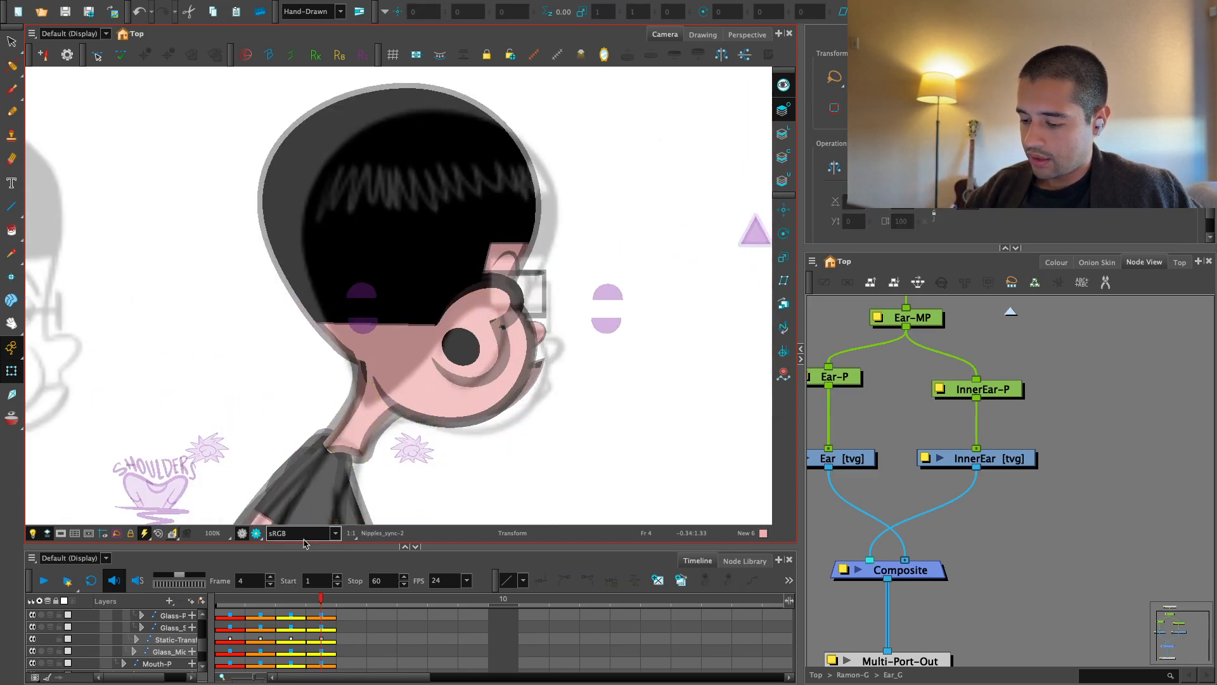
{"action": "left_click", "coordinate": [255, 533]}
{"action": "left_click_drag", "start_coordinate": [457, 458], "coordinate": [472, 437]}
{"action": "key", "text": "2"}
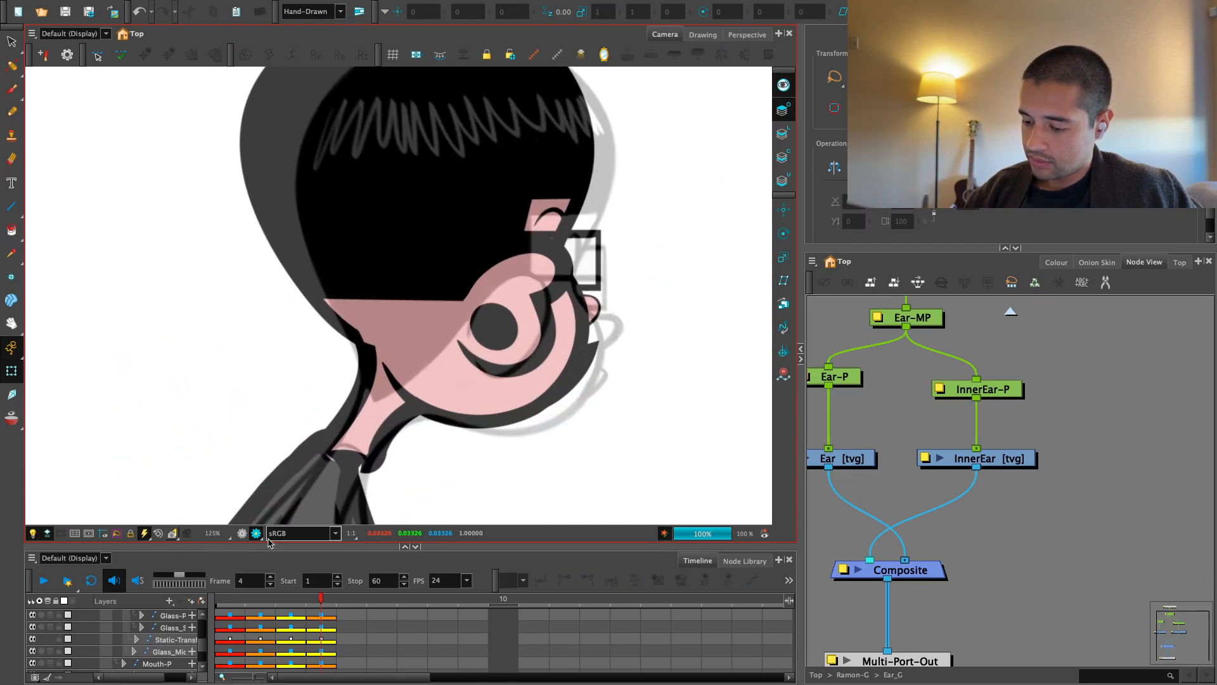
{"action": "left_click", "coordinate": [242, 534]}
Try to pull the jaw deformer's rear point toward the nape, and undo the change
{"action": "key", "text": "2"}
{"action": "left_click_drag", "start_coordinate": [369, 451], "coordinate": [378, 439]}
{"action": "key", "text": "2"}
{"action": "left_click", "coordinate": [432, 415]}
{"action": "key", "text": "F11"}
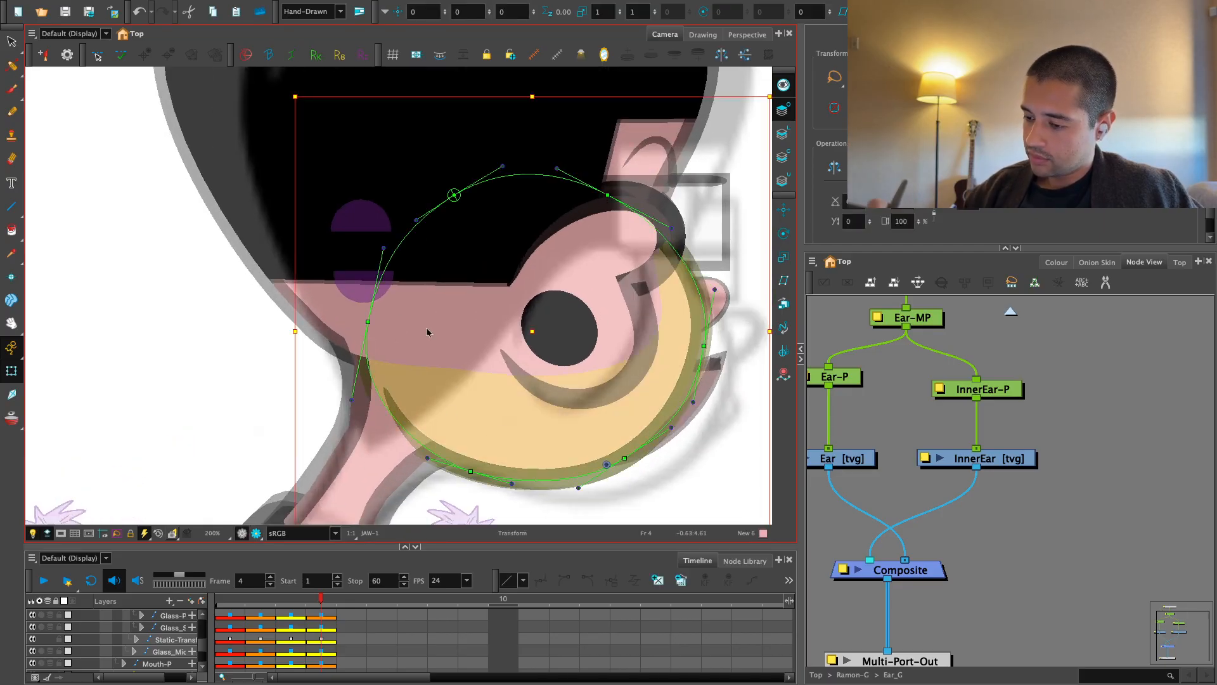
{"action": "left_click_drag", "start_coordinate": [371, 320], "coordinate": [325, 319]}
{"action": "key", "text": "ctrl+z"}
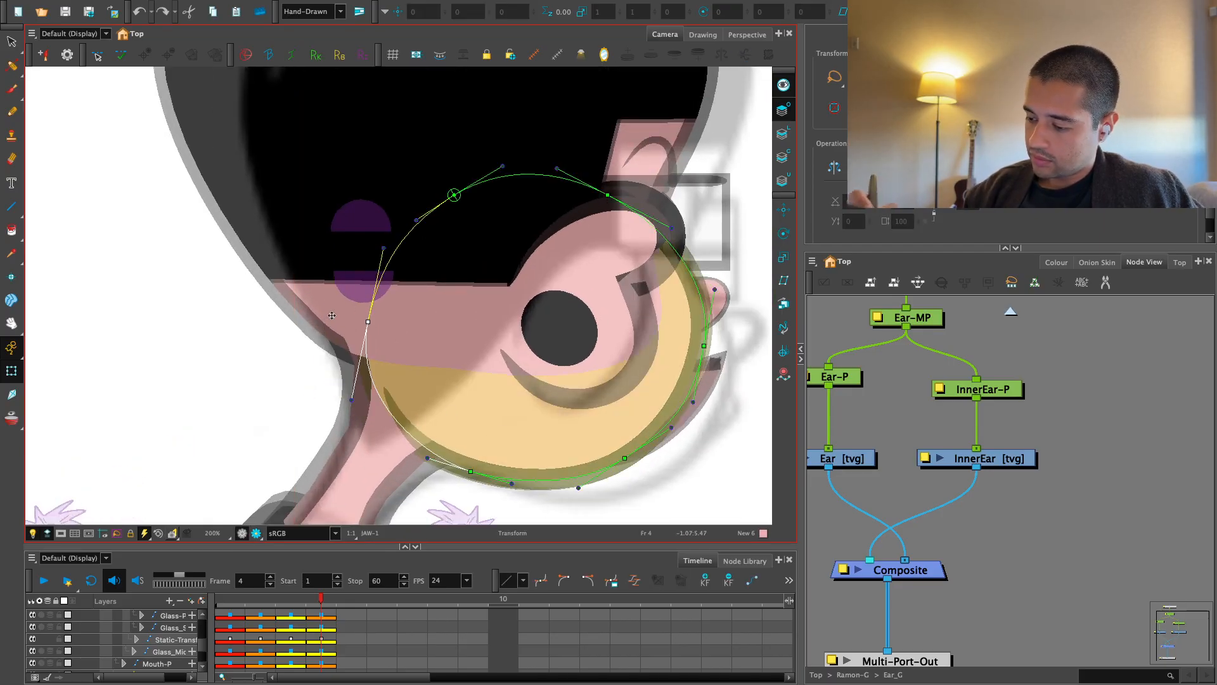
Select the jaw on frame 4 and nudge its depth to 0.001 B
{"action": "left_click", "coordinate": [622, 491]}
{"action": "key", "text": "1"}
{"action": "left_click", "coordinate": [507, 413]}
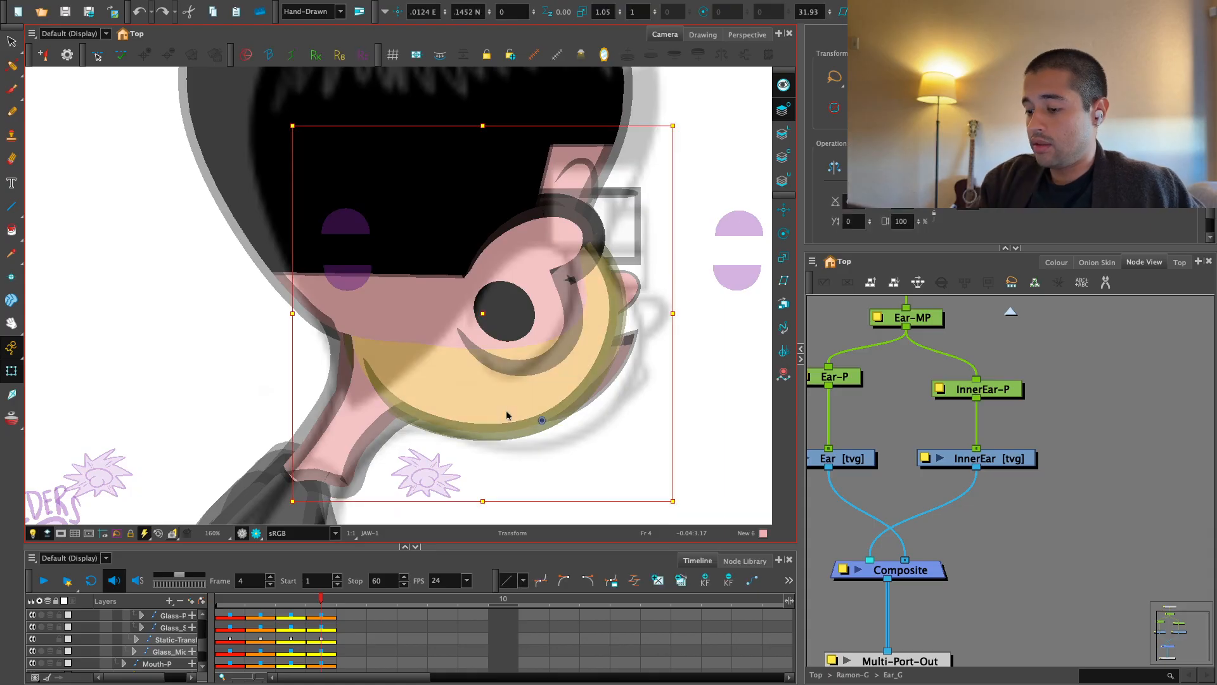
{"action": "key", "text": "alt+Up"}
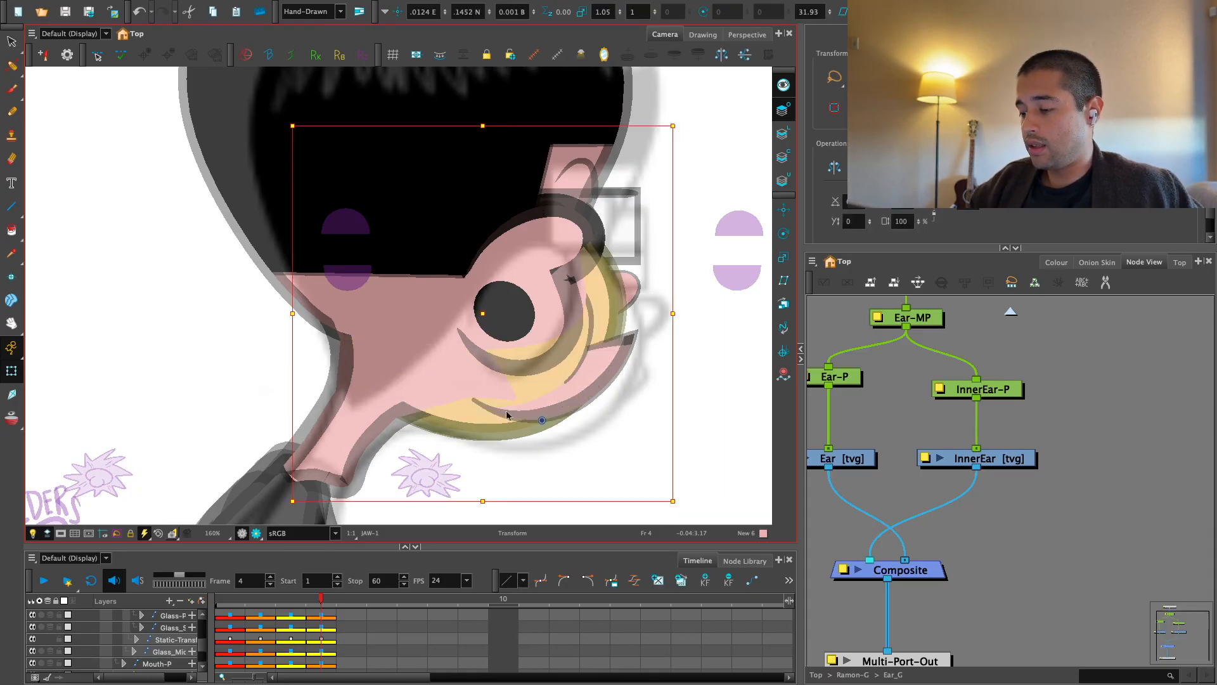
Select the mouth on frame 4 and nudge its depth to 0.002 B behind the jaw
{"action": "left_click", "coordinate": [590, 368]}
{"action": "key", "text": "b"}
{"action": "key", "text": "alt+Up"}
{"action": "key", "text": "alt+Up"}
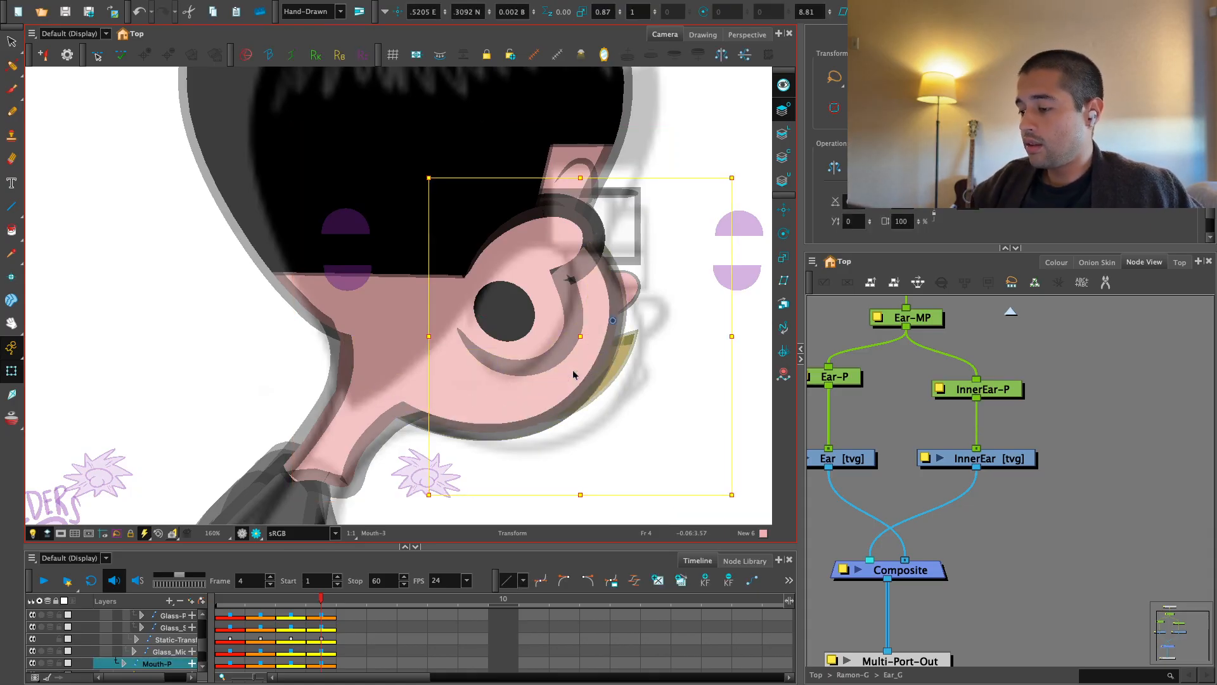
{"action": "key", "text": "Escape"}
{"action": "key", "text": "1"}
{"action": "left_click_drag", "start_coordinate": [554, 402], "coordinate": [574, 404]}
{"action": "key", "text": "2"}
Show the neck deformer on frame 4 and move its upper nape point outward toward the back of the skull
{"action": "left_click", "coordinate": [373, 456]}
{"action": "key", "text": "shift+F11"}
{"action": "key", "text": "Escape"}
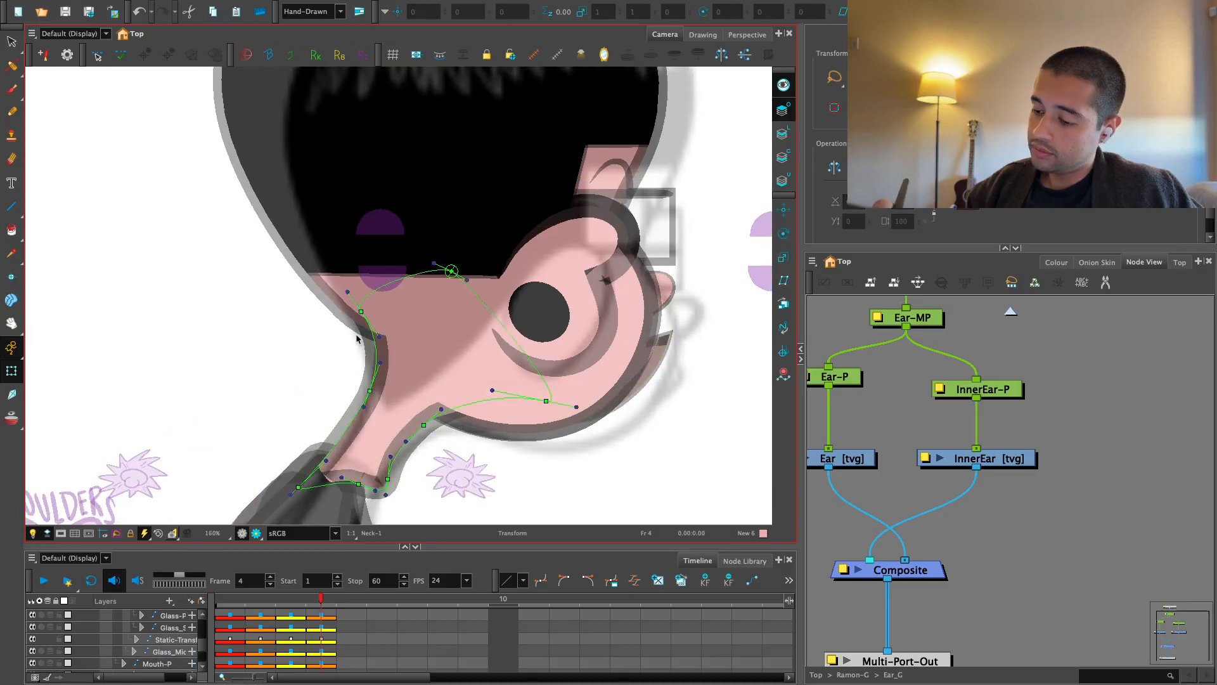
{"action": "left_click_drag", "start_coordinate": [361, 311], "coordinate": [339, 306]}
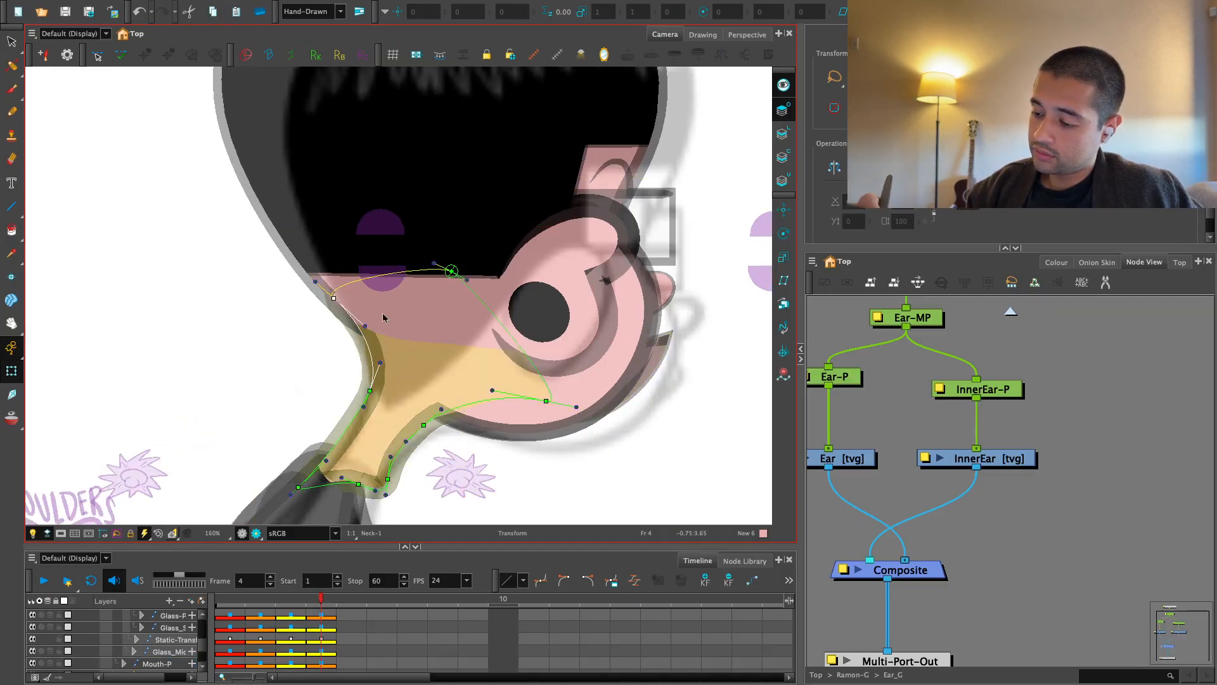
Move the jaw deformer's rear point to the back of the skull on frame 4 and realign its curve handles
{"action": "left_click", "coordinate": [448, 353]}
{"action": "left_click_drag", "start_coordinate": [387, 306], "coordinate": [316, 276]}
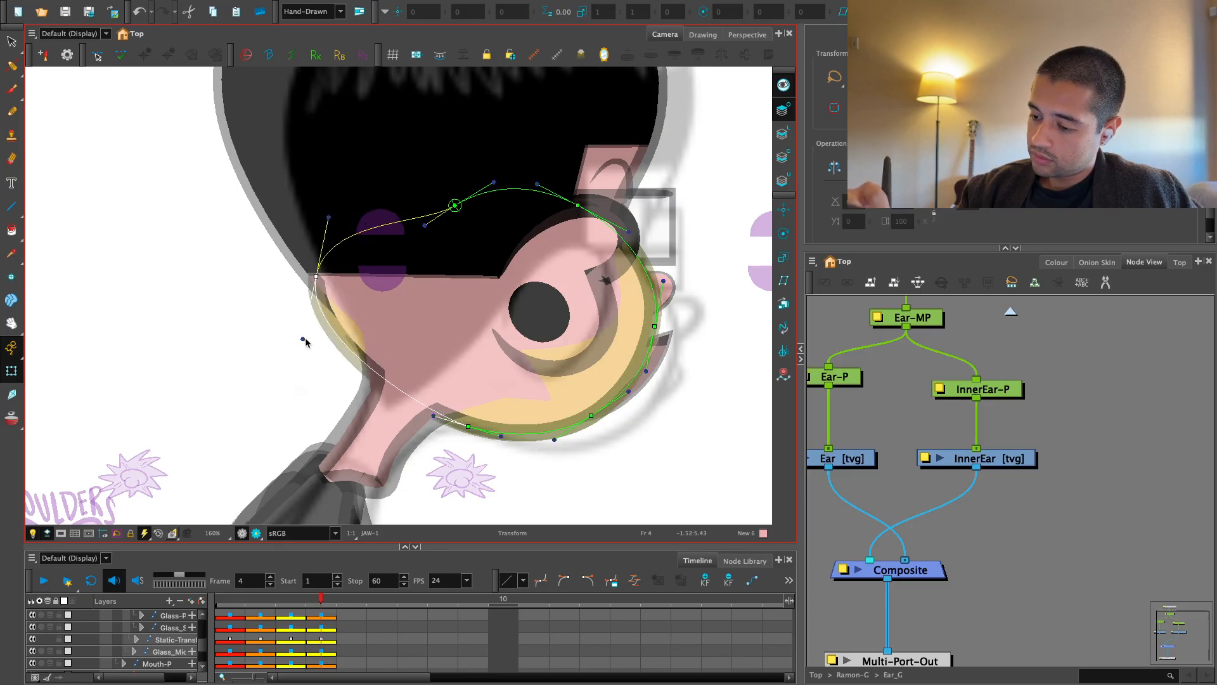
{"action": "left_click_drag", "start_coordinate": [304, 340], "coordinate": [353, 325]}
{"action": "left_click_drag", "start_coordinate": [317, 276], "coordinate": [320, 290]}
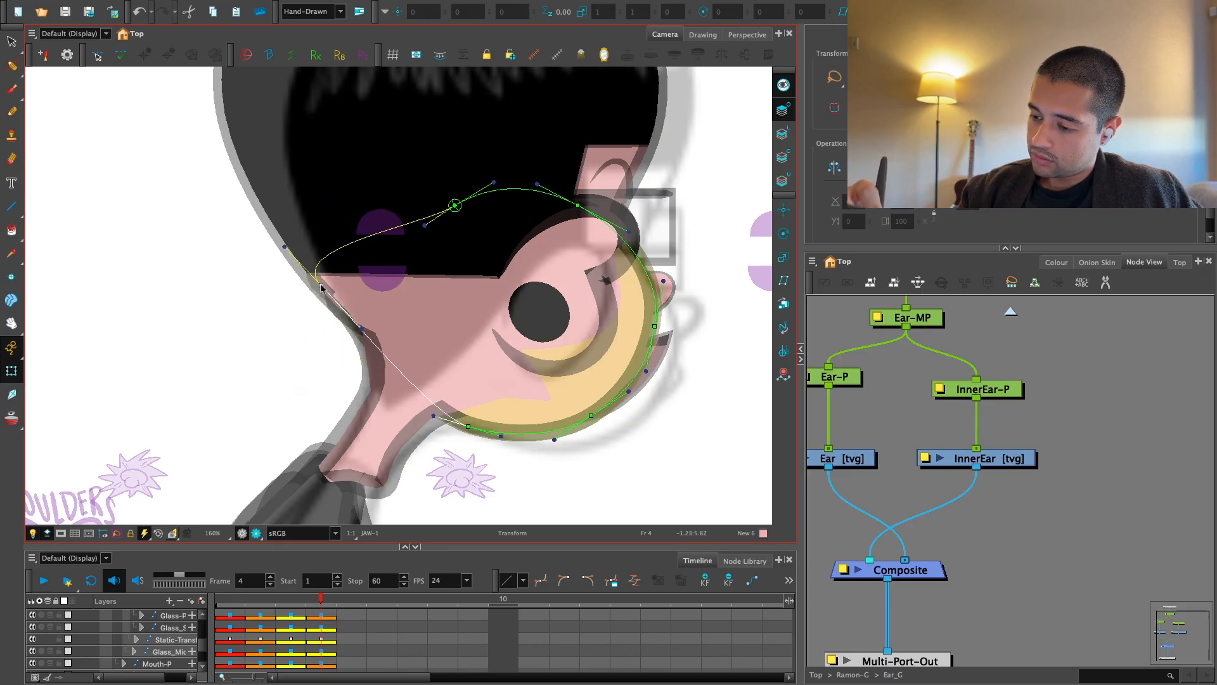
Reposition the skull and neck deformer points where the two shapes meet at the nape on frame 4
{"action": "left_click", "coordinate": [369, 339]}
{"action": "left_click", "coordinate": [356, 297]}
{"action": "key", "text": "F11"}
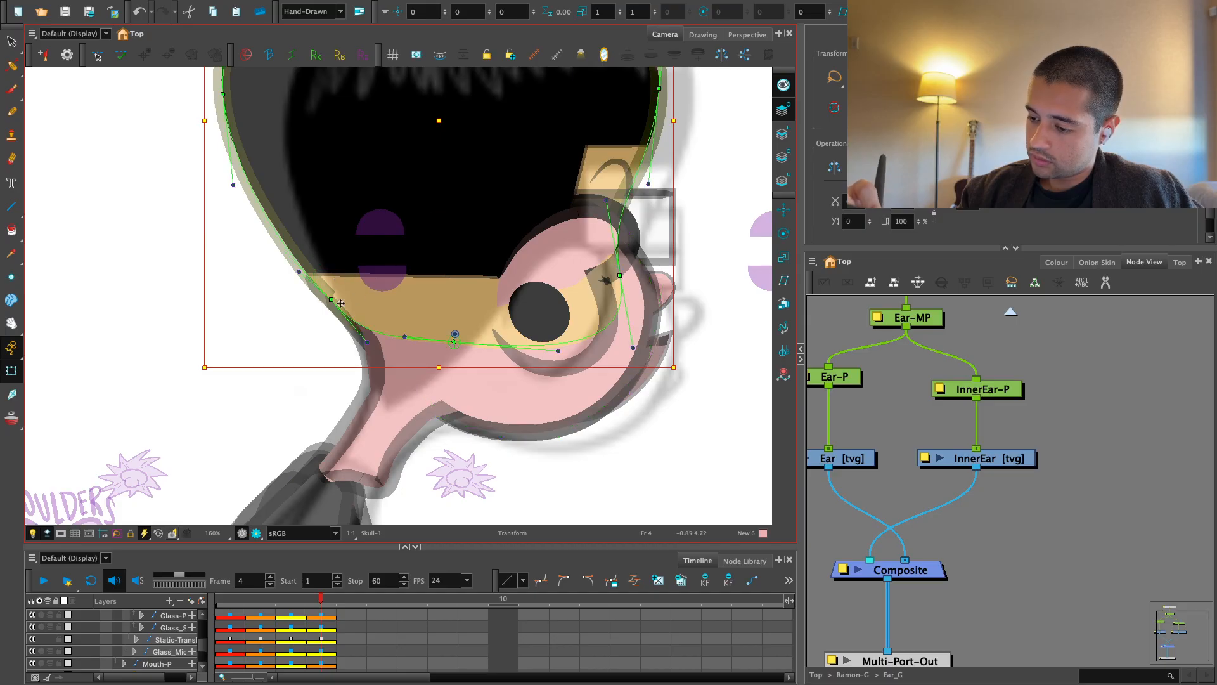
{"action": "mouse_move", "coordinate": [331, 295]}
{"action": "left_mouse_down"}
{"action": "mouse_move", "coordinate": [321, 286]}
{"action": "mouse_move", "coordinate": [363, 324]}
{"action": "left_mouse_up"}
{"action": "left_click", "coordinate": [335, 298]}
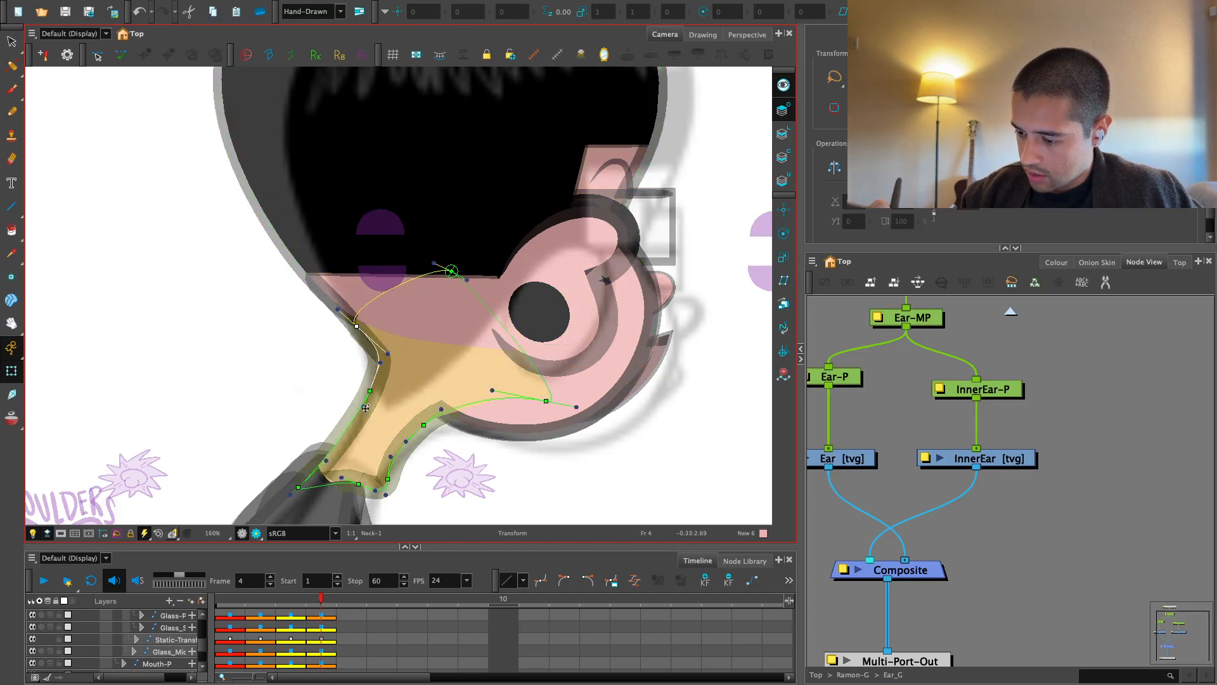
Smooth the neck's back edge on frame 4 by adjusting its nape, middle and lower rear deformer points and handles
{"action": "mouse_move", "coordinate": [369, 391]}
{"action": "left_mouse_down"}
{"action": "mouse_move", "coordinate": [355, 406]}
{"action": "mouse_move", "coordinate": [381, 387]}
{"action": "left_mouse_up"}
{"action": "scroll", "coordinate": [329, 424], "scroll_direction": "up", "scroll_amount": 2}
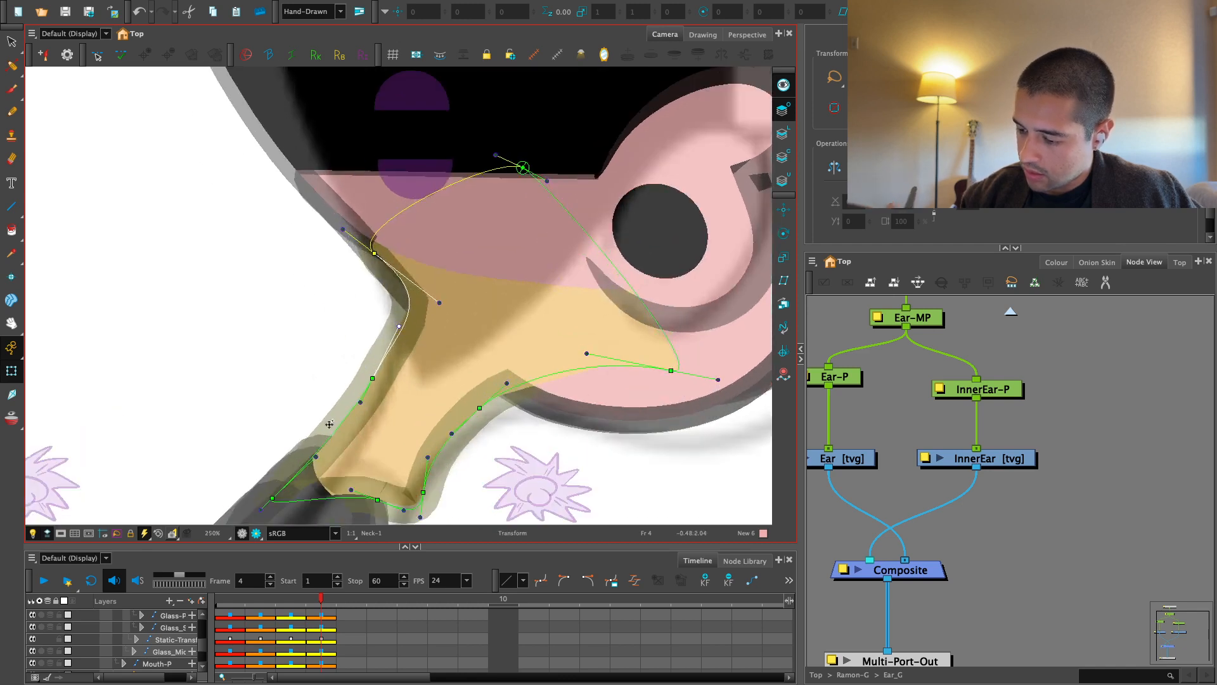
{"action": "left_click_drag", "start_coordinate": [276, 499], "coordinate": [273, 488]}
{"action": "left_click_drag", "start_coordinate": [407, 334], "coordinate": [403, 346]}
{"action": "left_click_drag", "start_coordinate": [440, 303], "coordinate": [442, 307]}
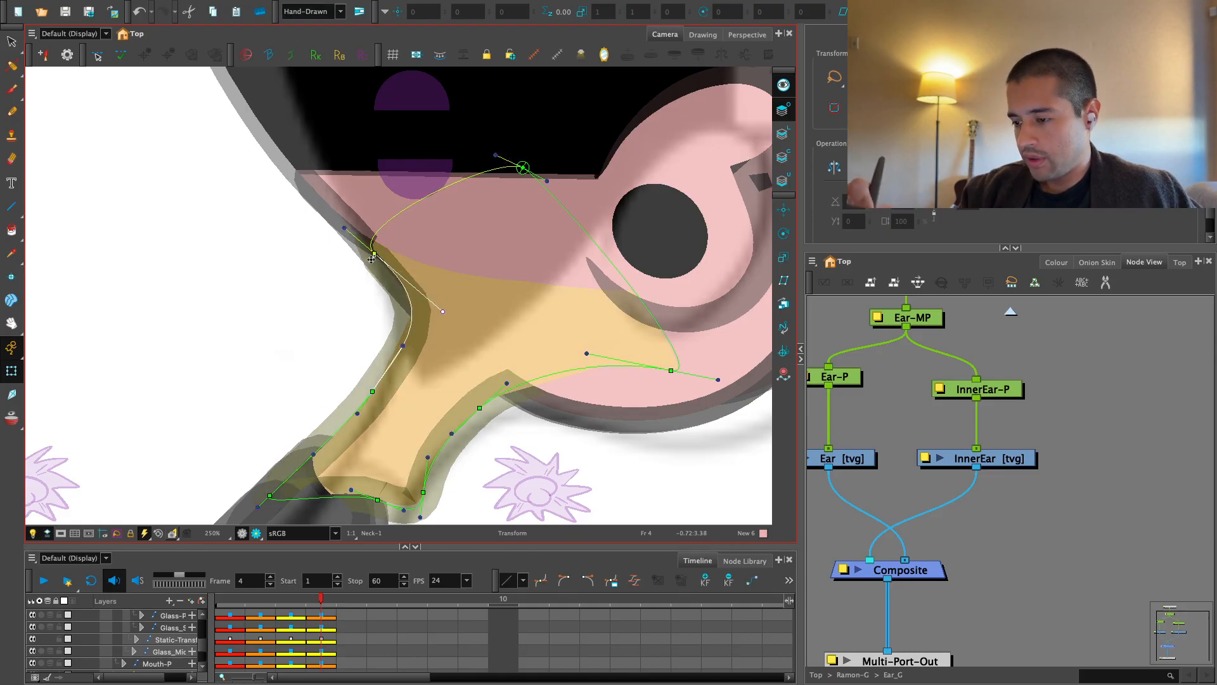
{"action": "left_click_drag", "start_coordinate": [371, 258], "coordinate": [374, 244]}
Raise the skull deformer's bottom centre and rear points on frame 4 toward the hairline
{"action": "left_click", "coordinate": [526, 264]}
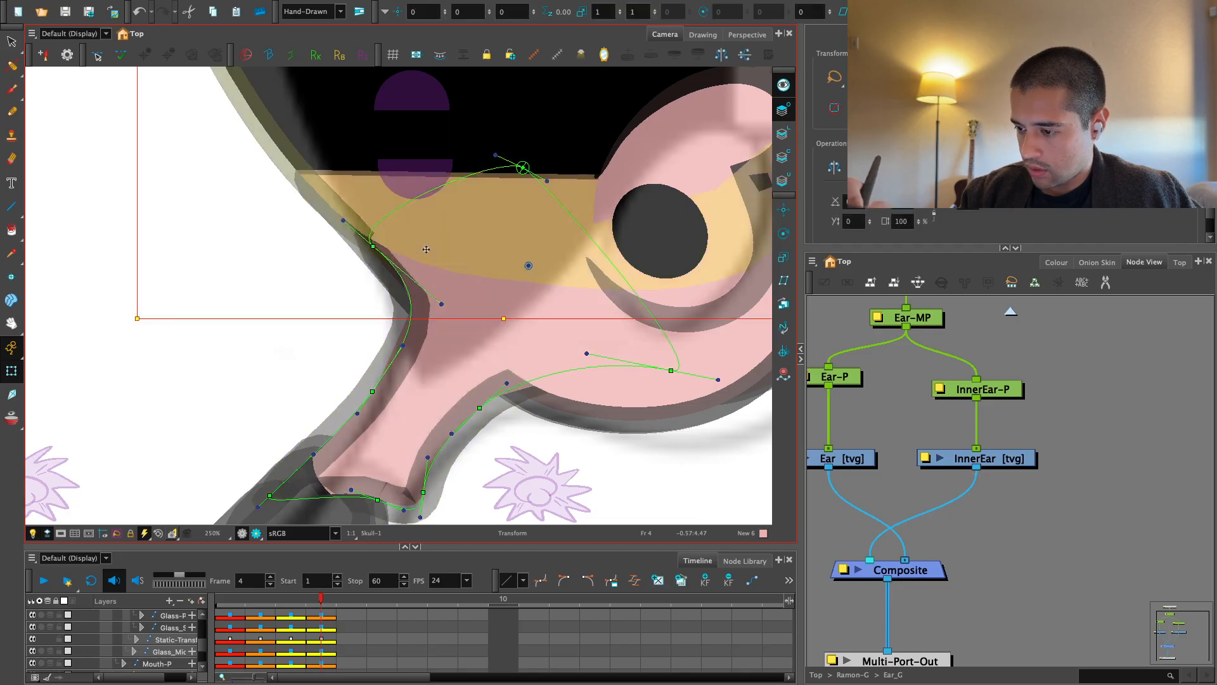
{"action": "left_click_drag", "start_coordinate": [526, 275], "coordinate": [500, 214]}
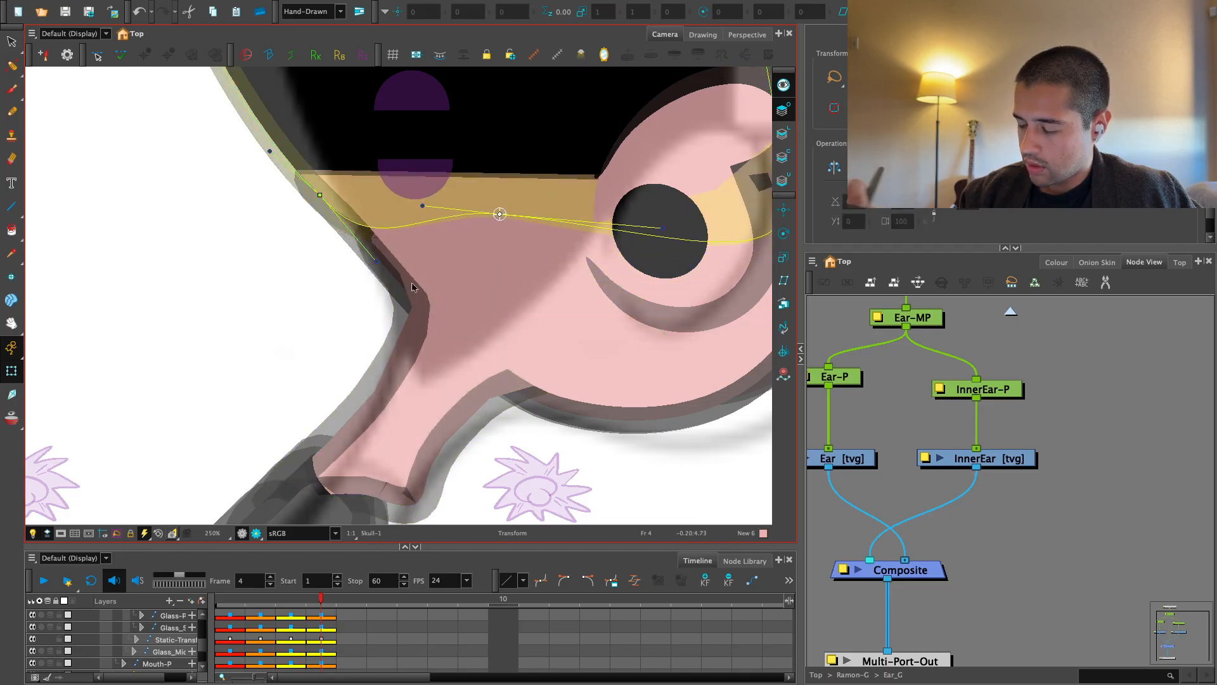
{"action": "left_click_drag", "start_coordinate": [320, 195], "coordinate": [307, 179]}
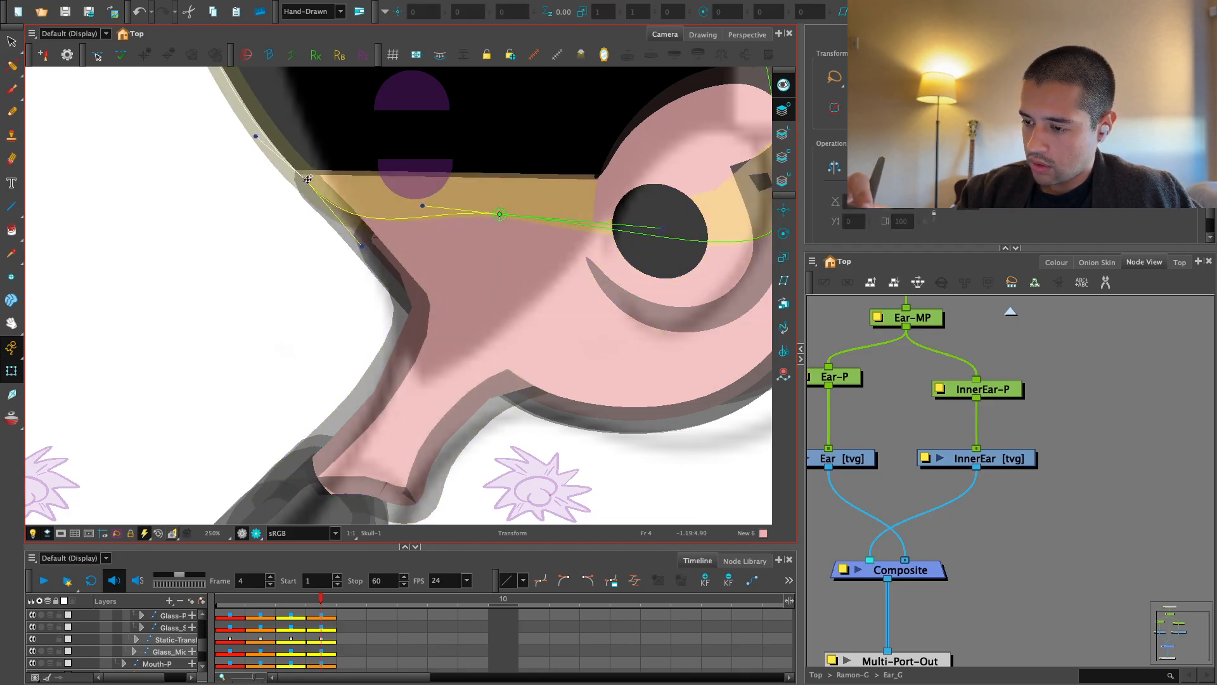
{"action": "left_click", "coordinate": [328, 200]}
{"action": "key", "text": "Escape"}
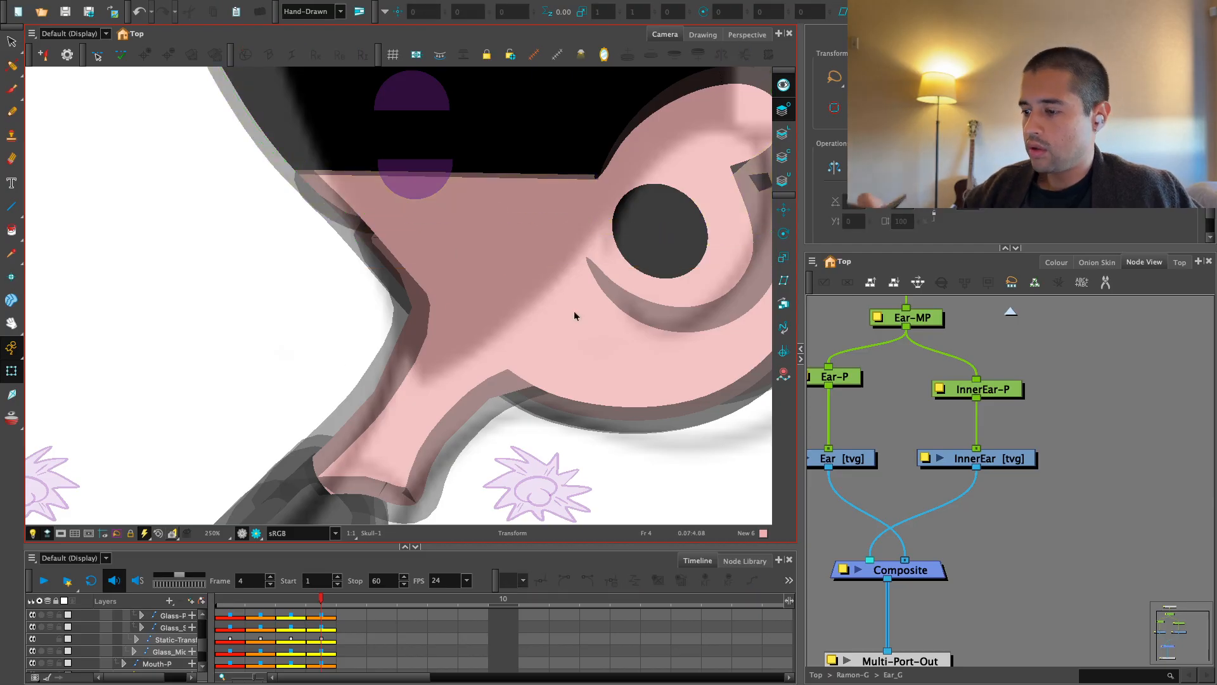
Round the neck's base over the shirt on frame 4 and lower its front deformer point under the jaw
{"action": "key", "text": "1"}
{"action": "key", "text": "1"}
{"action": "key", "text": "1"}
{"action": "key", "text": "1"}
{"action": "mouse_move", "coordinate": [530, 410]}
{"action": "left_mouse_down"}
{"action": "mouse_move", "coordinate": [492, 425]}
{"action": "mouse_move", "coordinate": [500, 393]}
{"action": "left_mouse_up"}
{"action": "key", "text": "1"}
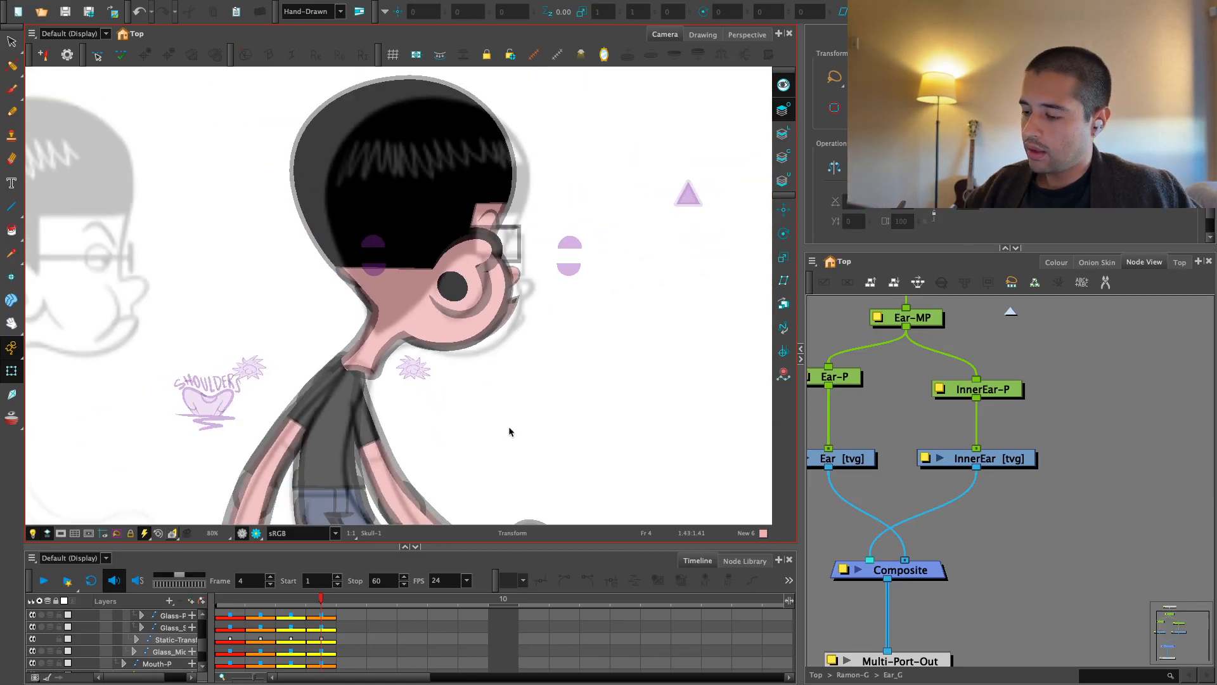
{"action": "key", "text": "2"}
{"action": "key", "text": "2"}
{"action": "key", "text": "2"}
{"action": "left_click", "coordinate": [382, 385]}
{"action": "key", "text": "shift+F11"}
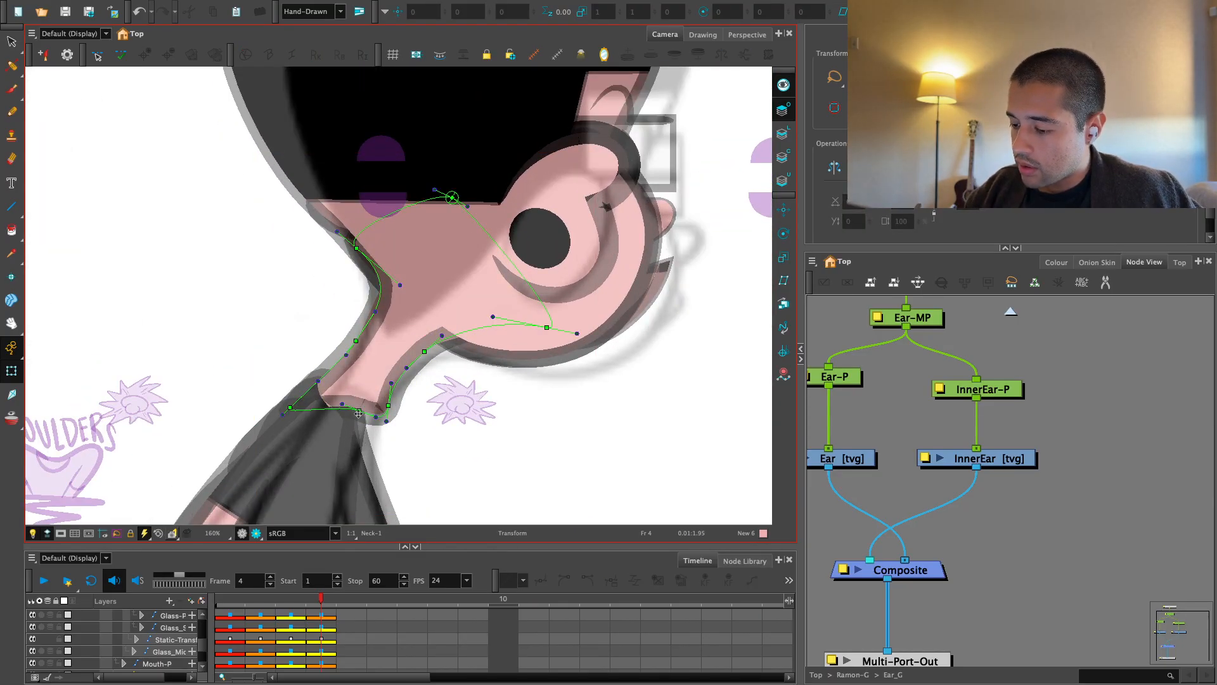
{"action": "left_click", "coordinate": [358, 413]}
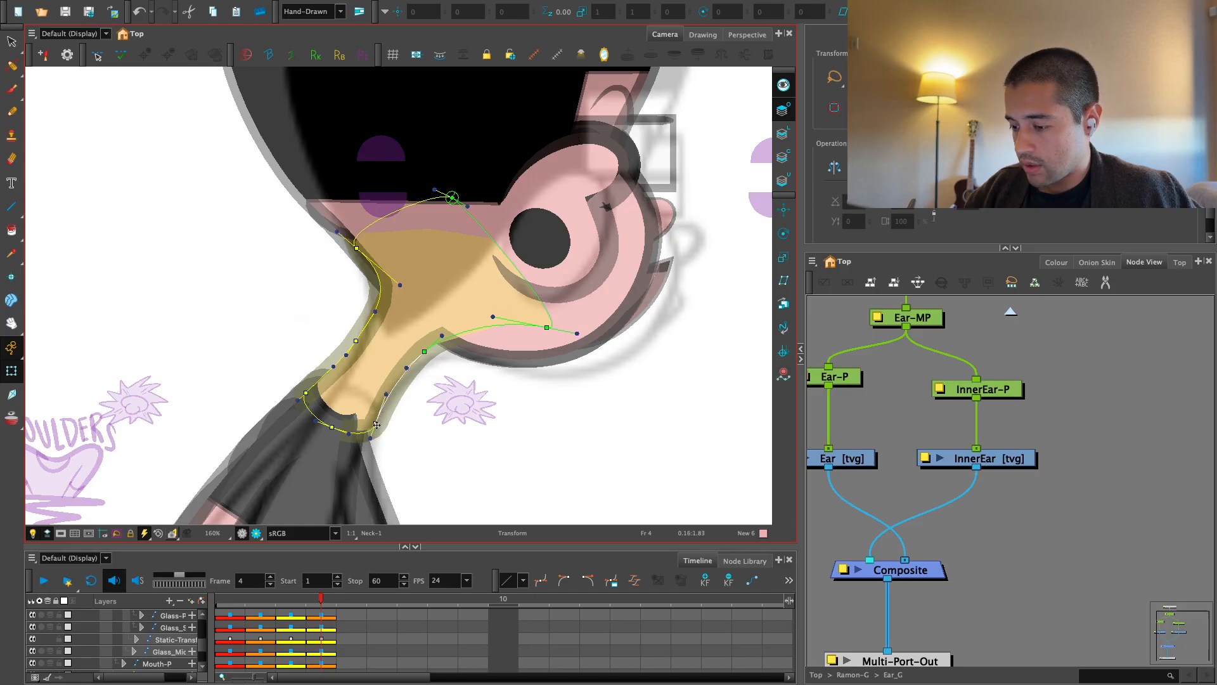
{"action": "left_click_drag", "start_coordinate": [546, 329], "coordinate": [550, 348]}
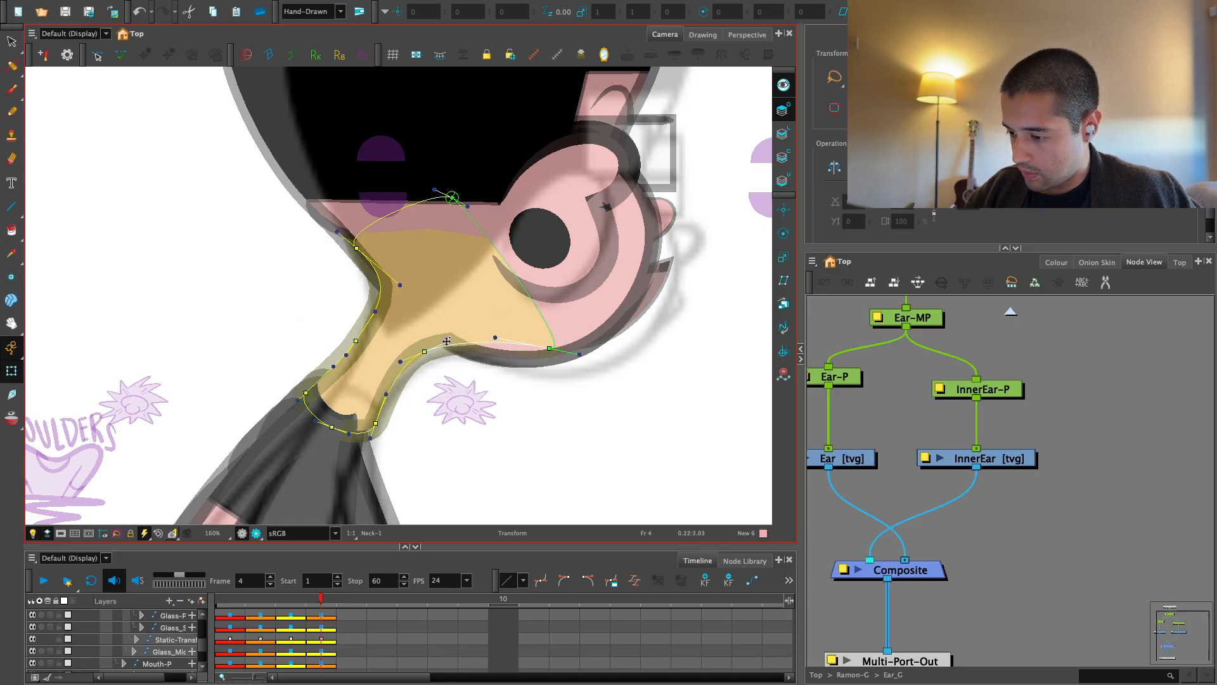
{"action": "left_click", "coordinate": [420, 400]}
Select the collar on frame 4 and compare its shape and placement with the preceding frames
{"action": "scroll", "coordinate": [447, 406], "scroll_direction": "down", "scroll_amount": 5}
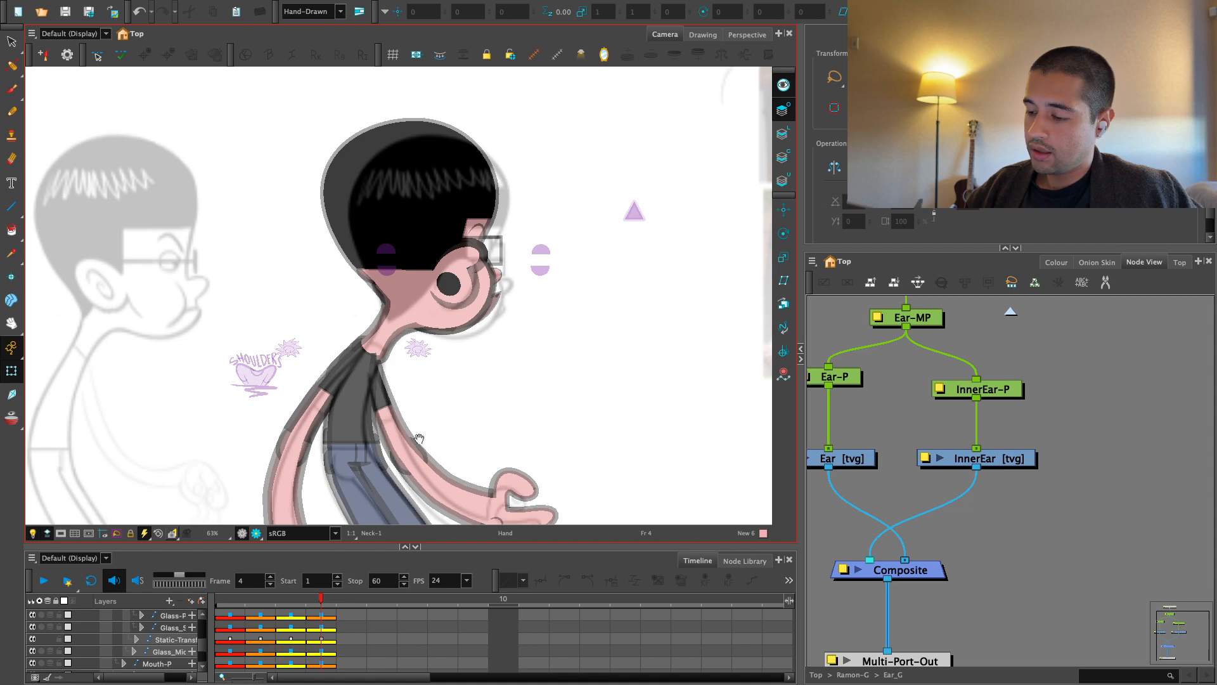
{"action": "scroll", "coordinate": [384, 382], "scroll_direction": "up", "scroll_amount": 5}
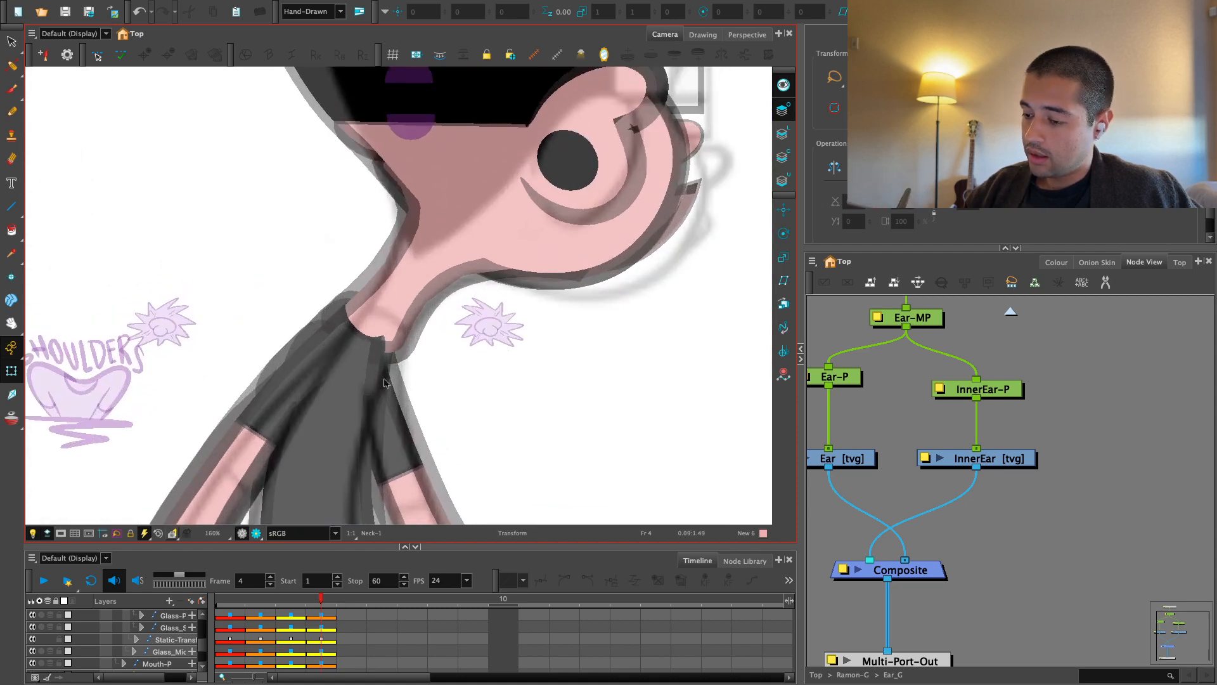
{"action": "left_click", "coordinate": [360, 331]}
{"action": "scroll", "coordinate": [378, 322], "scroll_direction": "up", "scroll_amount": 1}
{"action": "left_click", "coordinate": [394, 352]}
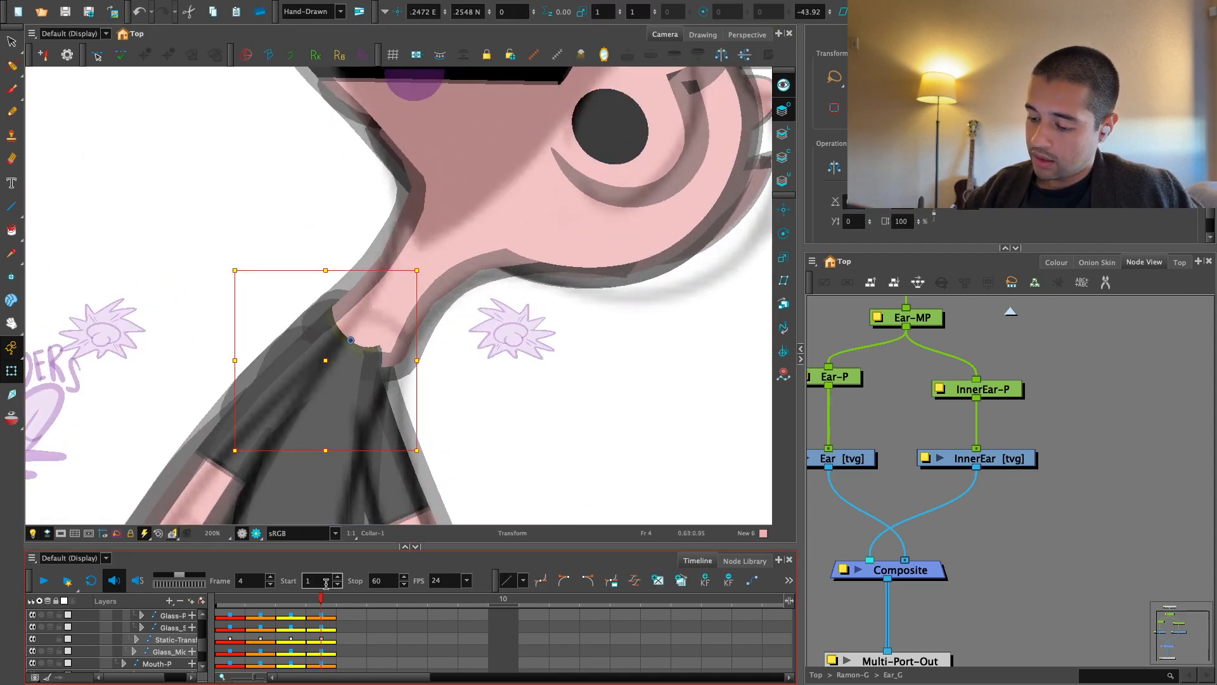
{"action": "left_click", "coordinate": [298, 604]}
{"action": "left_click", "coordinate": [321, 600]}
{"action": "key", "text": "comma"}
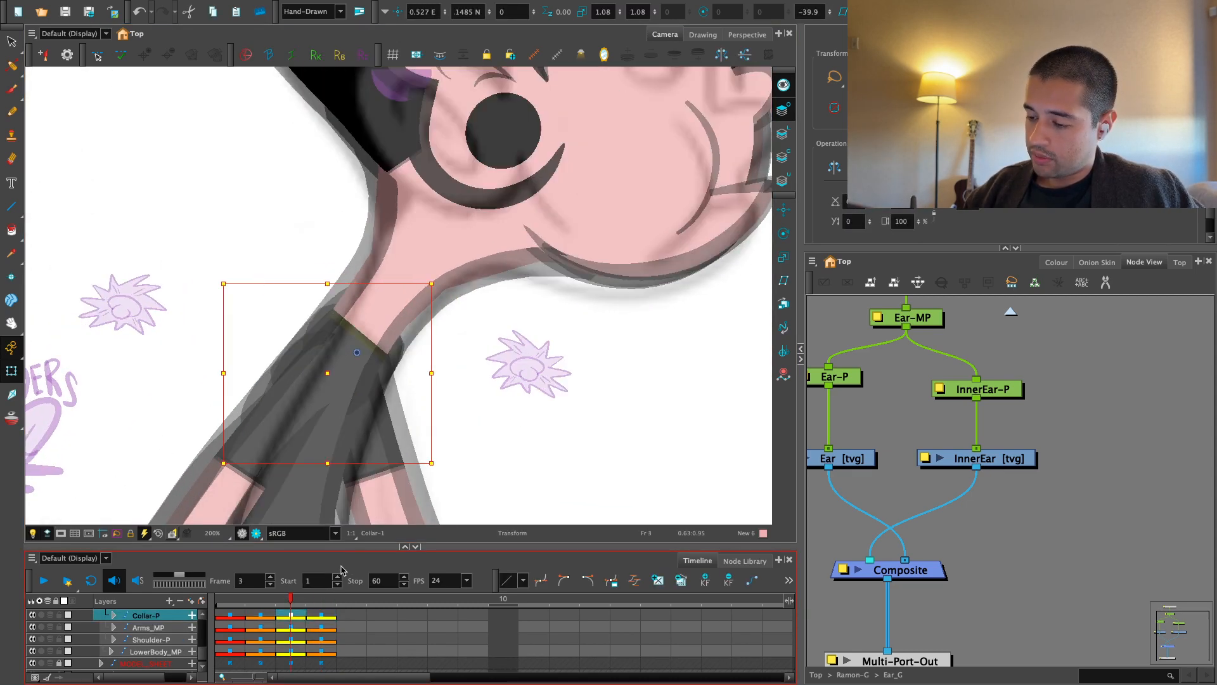
{"action": "key", "text": "comma"}
{"action": "key", "text": "period"}
{"action": "key", "text": "period"}
Curve the collar's upper edge around the neck on frame 4 and pull its front deformer points inward
{"action": "key", "text": "alt+e"}
{"action": "key", "text": "2"}
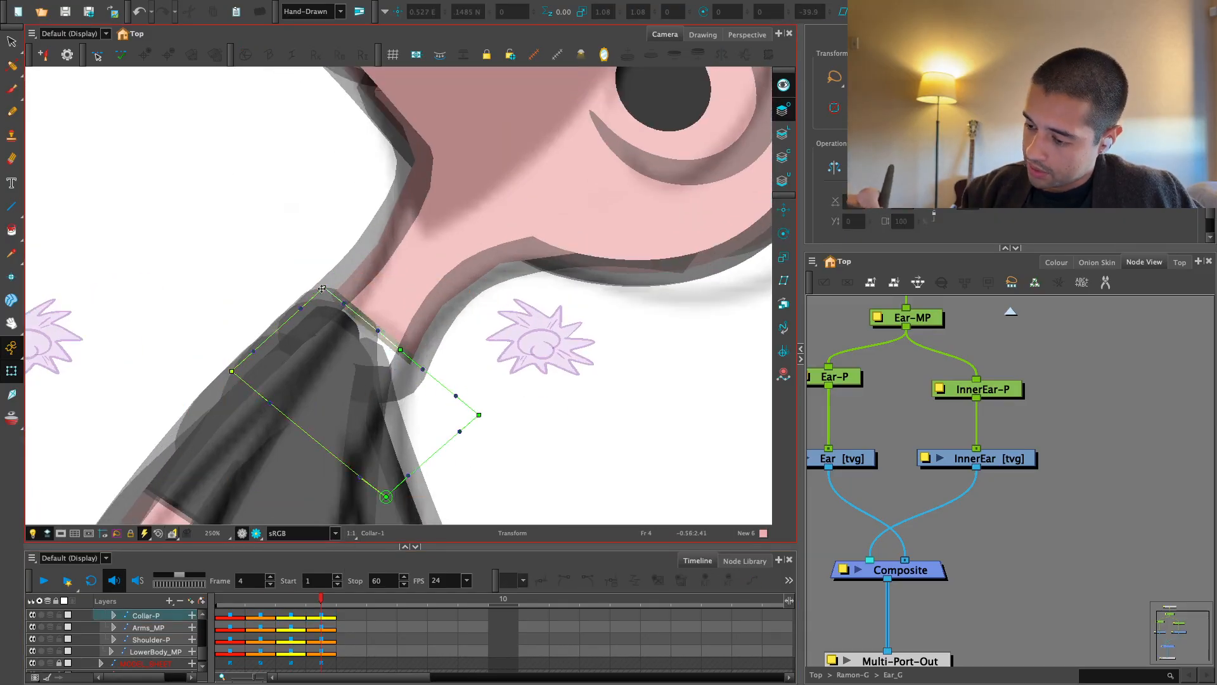
{"action": "left_click_drag", "start_coordinate": [324, 287], "coordinate": [387, 324]}
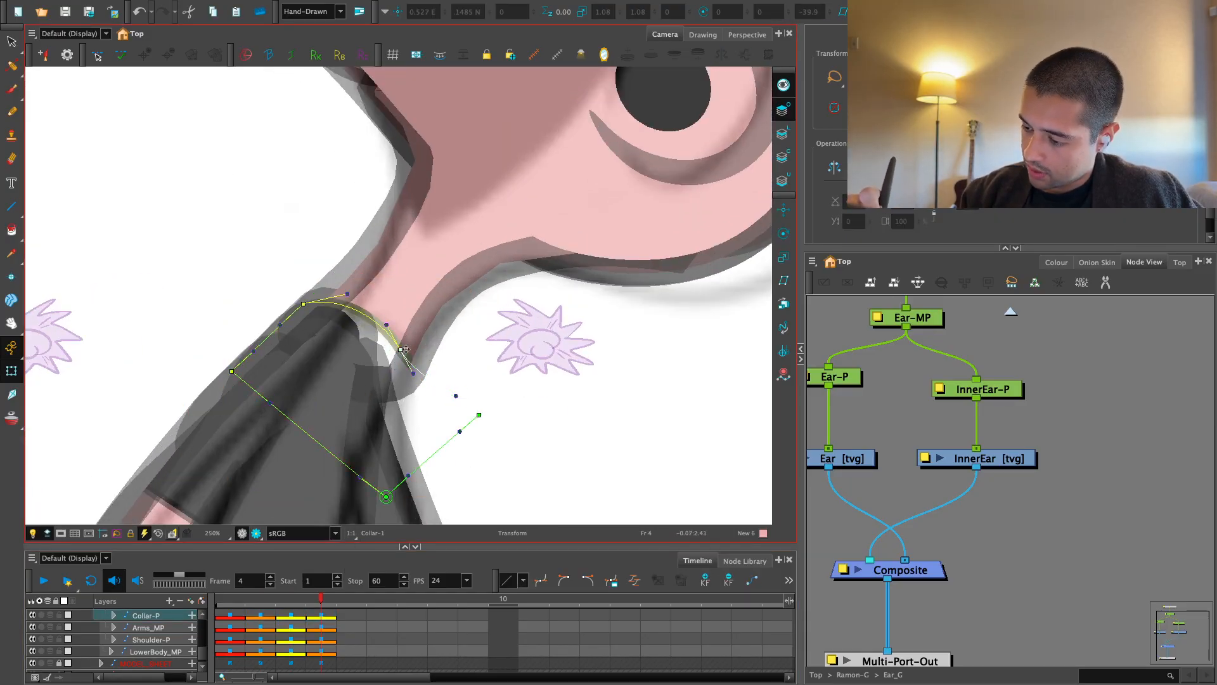
{"action": "left_click_drag", "start_coordinate": [478, 415], "coordinate": [425, 395]}
{"action": "left_click_drag", "start_coordinate": [401, 349], "coordinate": [413, 380]}
{"action": "left_click", "coordinate": [446, 406]}
Select the whole forward-reaching arm on frame 4, including its sleeve and hand
{"action": "key", "text": "1"}
{"action": "key", "text": "1"}
{"action": "key", "text": "1"}
{"action": "key", "text": "1"}
{"action": "key", "text": "1"}
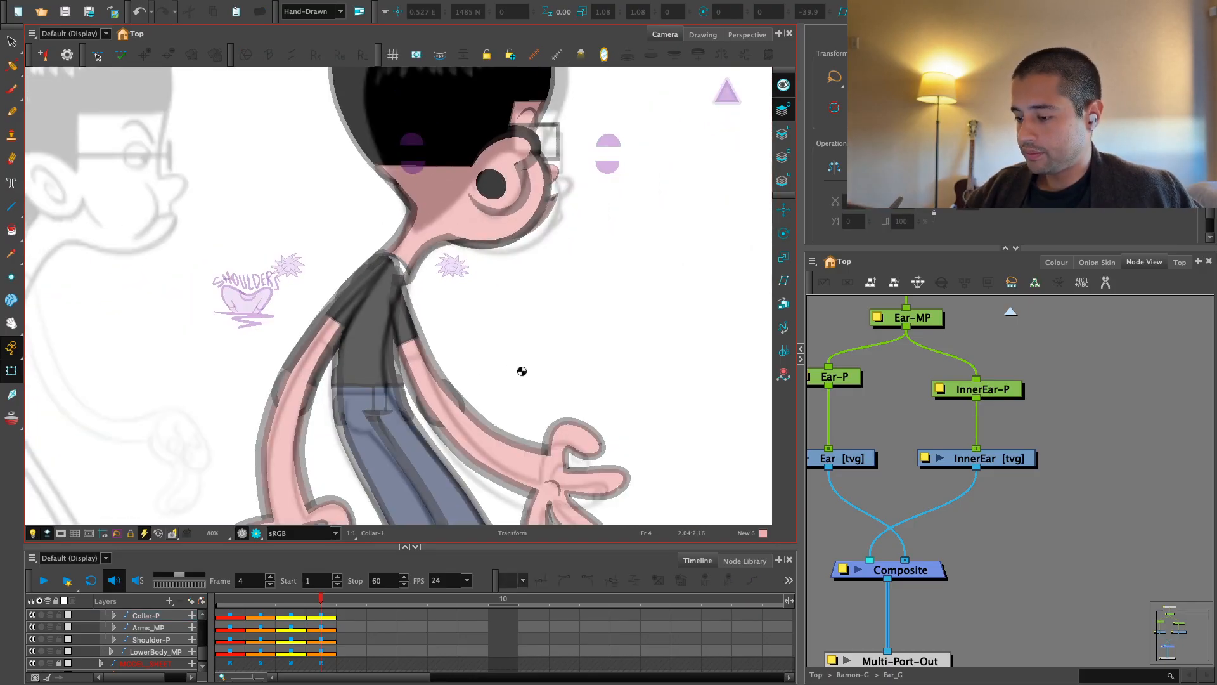
{"action": "key", "text": "1"}
{"action": "left_click", "coordinate": [539, 414]}
{"action": "key", "text": "b"}
{"action": "key", "text": "b"}
{"action": "key", "text": "b"}
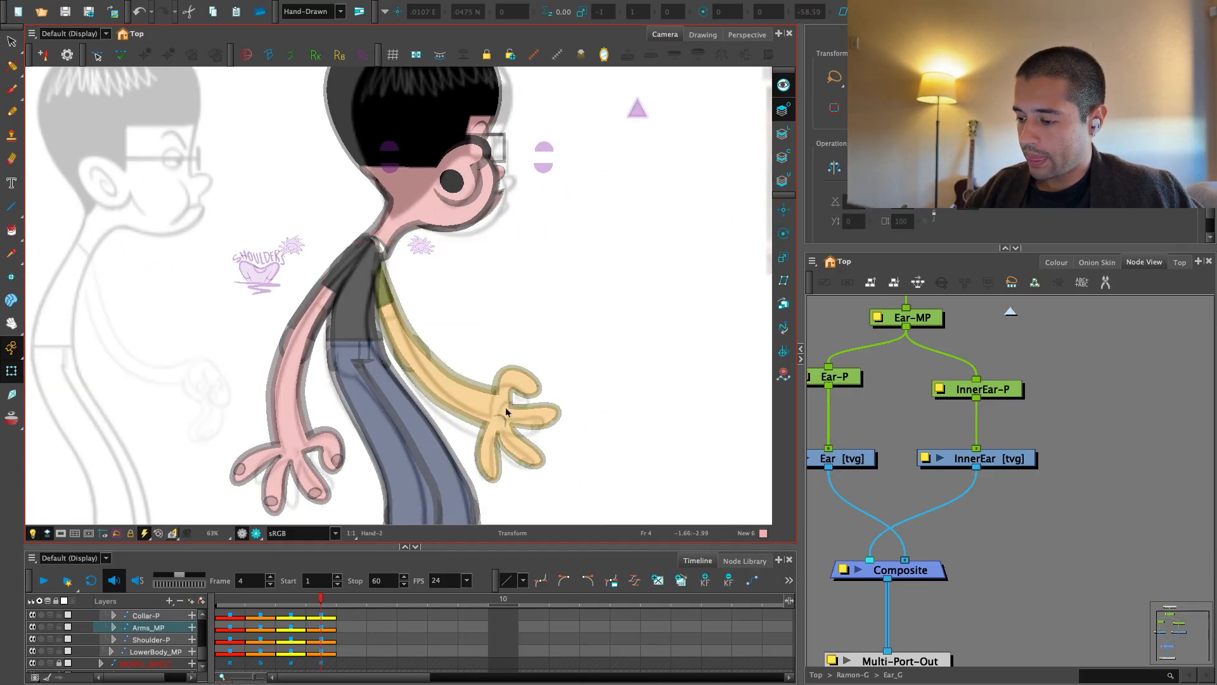
Try to move the forward-reaching arm behind the body and rotate it, and undo both changes
{"action": "left_click", "coordinate": [506, 412]}
{"action": "left_click_drag", "start_coordinate": [526, 416], "coordinate": [401, 416]}
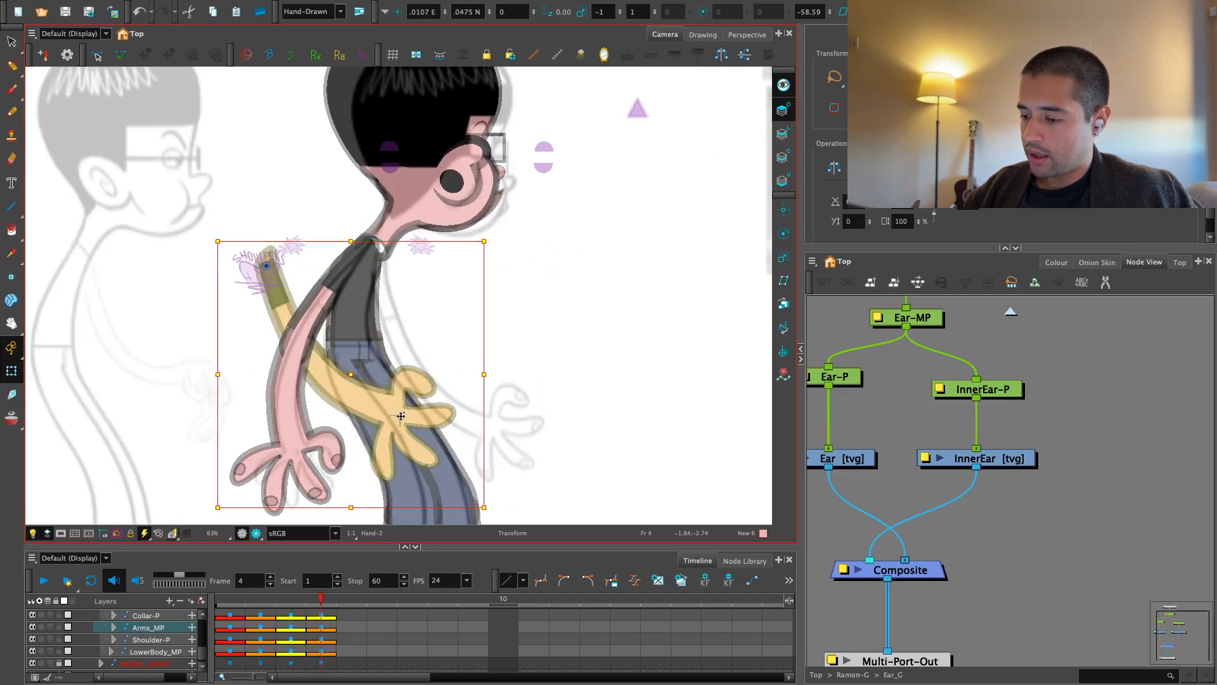
{"action": "left_click_drag", "start_coordinate": [484, 241], "coordinate": [547, 317]}
{"action": "key", "text": "ctrl+z"}
{"action": "key", "text": "ctrl+z"}
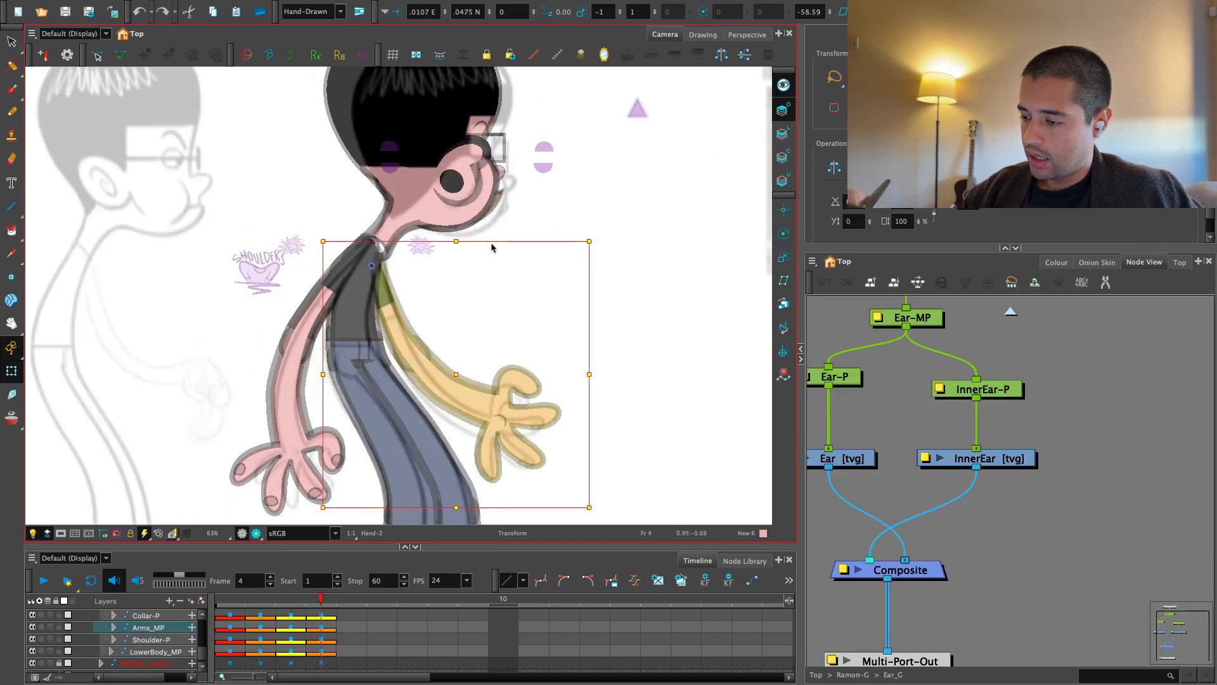
Place the forward-reaching arm over the rear arm at about 0.33 E, 0.05 N, rotated to about -1.18 degrees
{"action": "left_click_drag", "start_coordinate": [584, 281], "coordinate": [471, 281]}
{"action": "left_click_drag", "start_coordinate": [484, 239], "coordinate": [380, 431]}
{"action": "left_click_drag", "start_coordinate": [200, 382], "coordinate": [293, 381]}
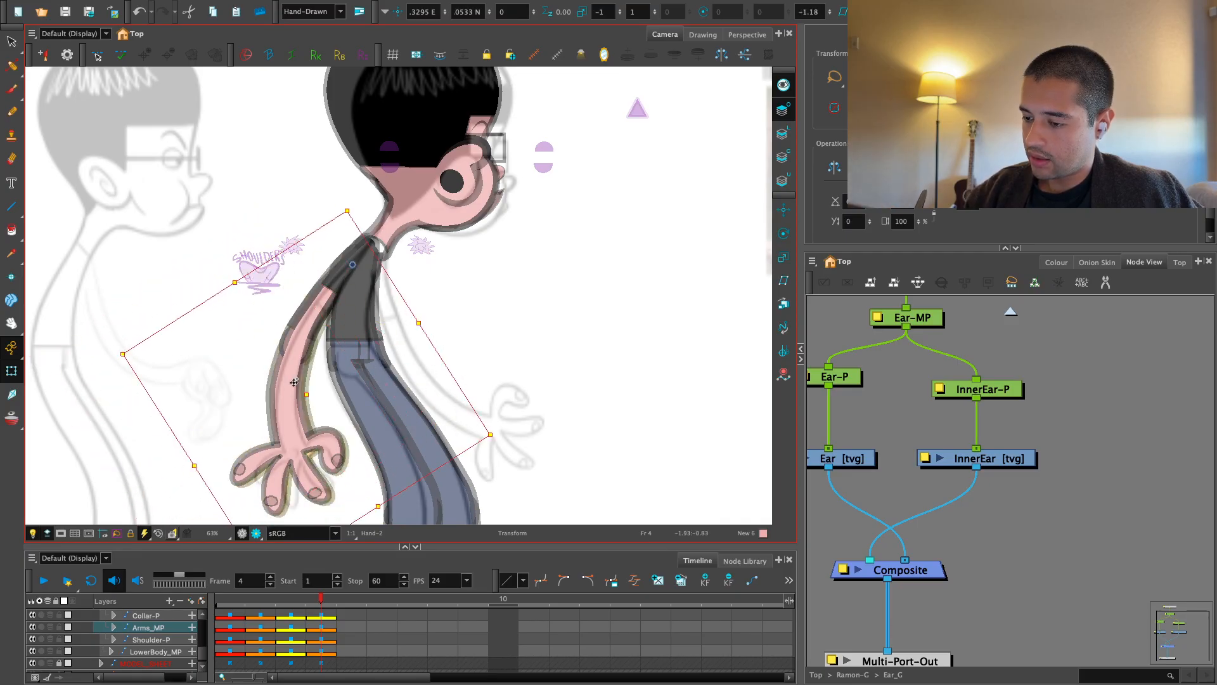
Move the arm with fingernails to the front shoulder at about 0.94 E, 0.07 N, rotated to about 55.6 degrees
{"action": "left_click", "coordinate": [312, 472]}
{"action": "key", "text": "b"}
{"action": "key", "text": "2"}
{"action": "left_click_drag", "start_coordinate": [392, 475], "coordinate": [528, 389]}
{"action": "left_click_drag", "start_coordinate": [440, 410], "coordinate": [468, 411]}
{"action": "key", "text": "2"}
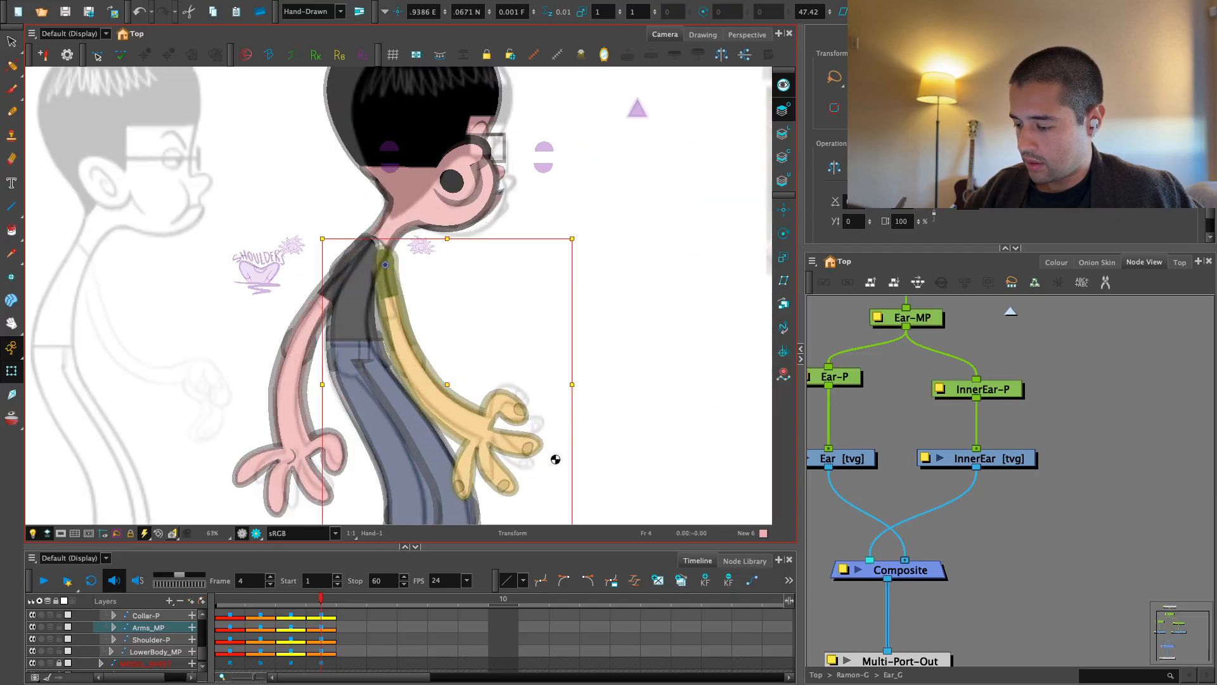
{"action": "key", "text": "1"}
{"action": "left_click_drag", "start_coordinate": [547, 486], "coordinate": [577, 468]}
Compare the arm placement on frame 4 with frame 3
{"action": "key", "text": "2"}
{"action": "key", "text": "2"}
{"action": "key", "text": "comma"}
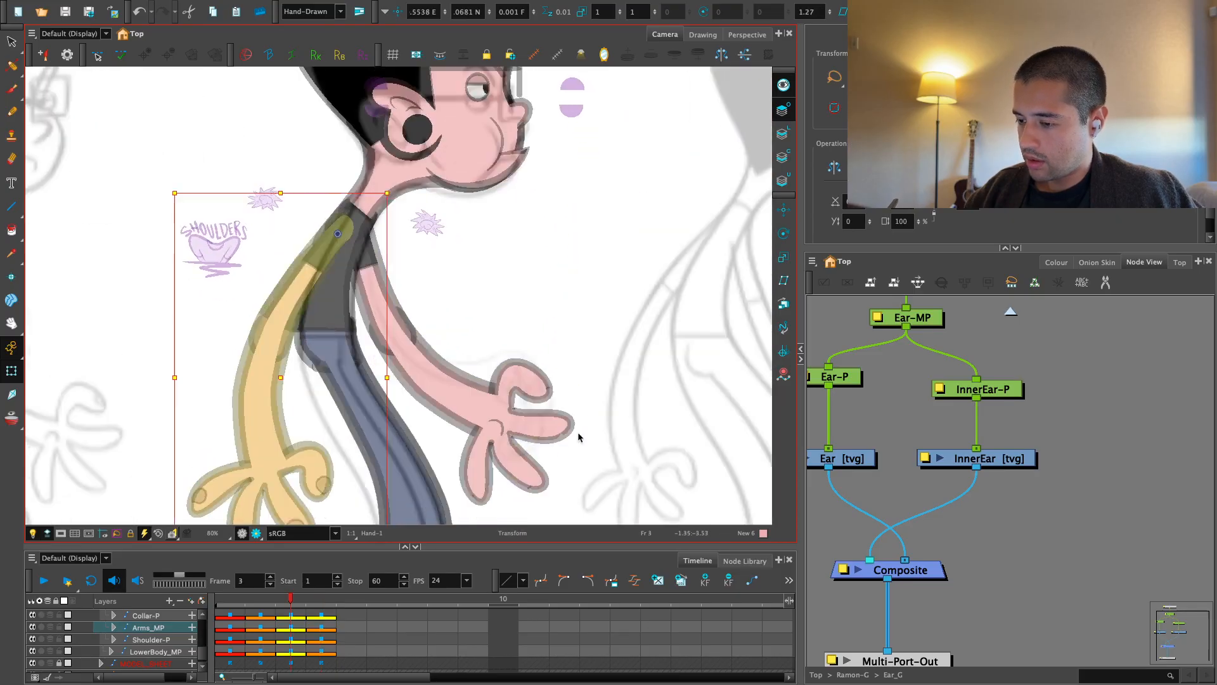
{"action": "key", "text": "period"}
{"action": "key", "text": "comma"}
{"action": "key", "text": "period"}
{"action": "key", "text": "comma"}
{"action": "key", "text": "period"}
Refine the front corner of the neck's base on frame 4 by adjusting its deformer point and upper handle
{"action": "key", "text": "2"}
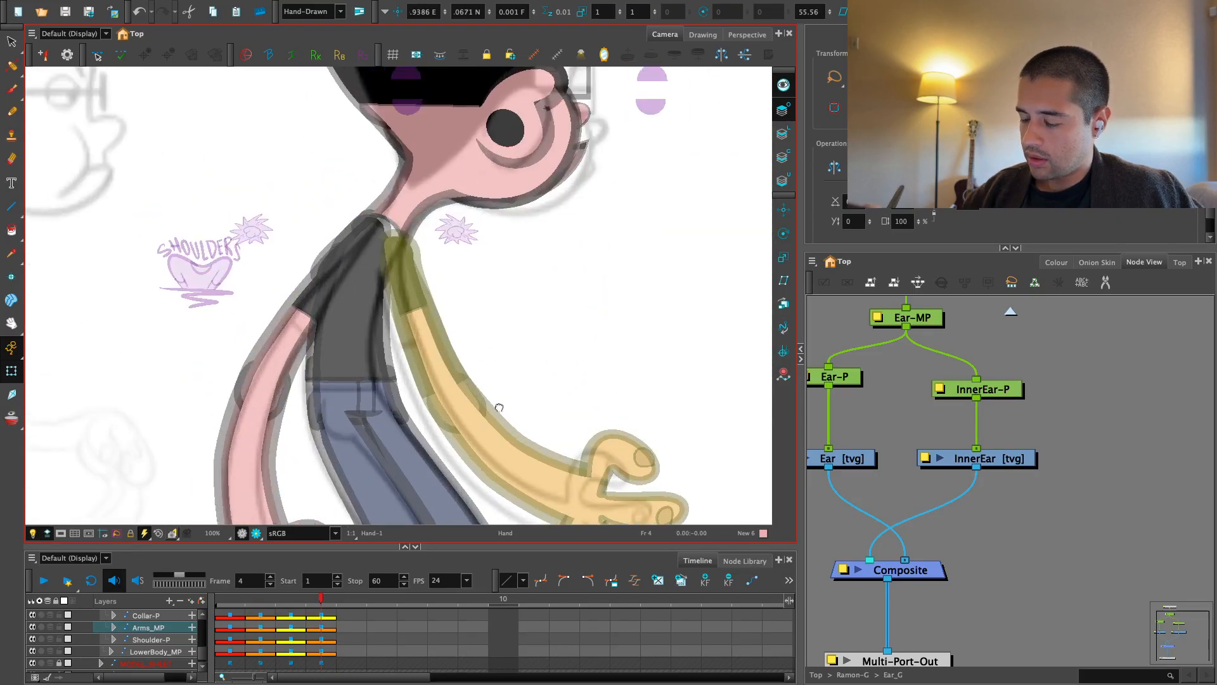
{"action": "key", "text": "2"}
{"action": "key", "text": "2"}
{"action": "left_click_drag", "start_coordinate": [425, 360], "coordinate": [410, 357]}
{"action": "key", "text": "space"}
{"action": "mouse_move", "coordinate": [447, 317]}
{"action": "left_mouse_down"}
{"action": "mouse_move", "coordinate": [463, 310]}
{"action": "mouse_move", "coordinate": [455, 366]}
{"action": "left_mouse_up"}
{"action": "key", "text": "2"}
{"action": "key", "text": "2"}
{"action": "left_click", "coordinate": [415, 274]}
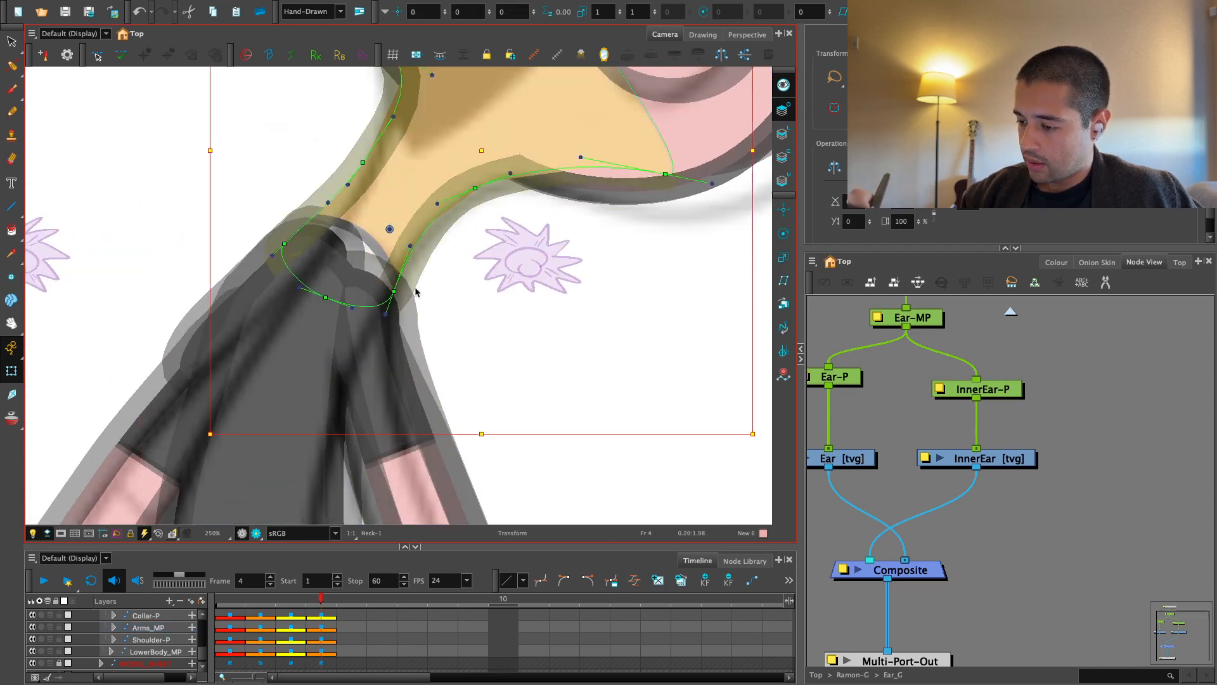
{"action": "left_click", "coordinate": [400, 322]}
{"action": "left_click_drag", "start_coordinate": [394, 292], "coordinate": [399, 298]}
{"action": "left_click_drag", "start_coordinate": [415, 252], "coordinate": [399, 240]}
Select the shoulders shape on frame 4 and shift it forward under the neck
{"action": "key", "text": "1"}
{"action": "key", "text": "space"}
{"action": "left_click_drag", "start_coordinate": [284, 296], "coordinate": [298, 306]}
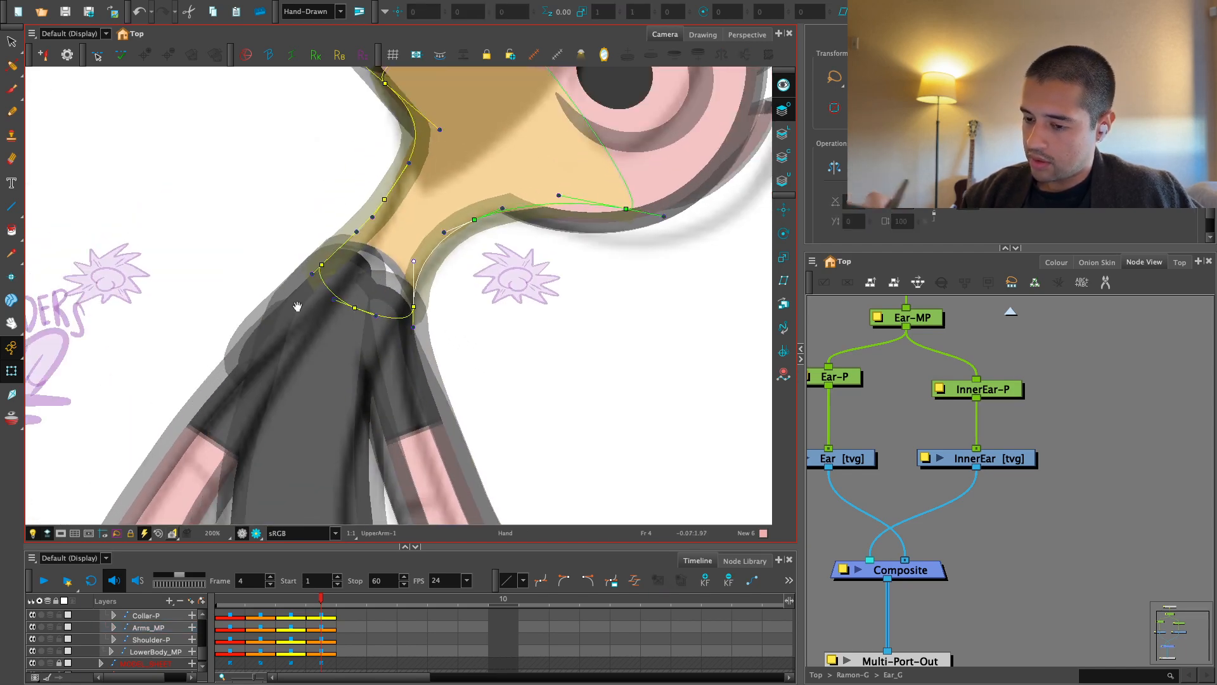
{"action": "left_click", "coordinate": [260, 338]}
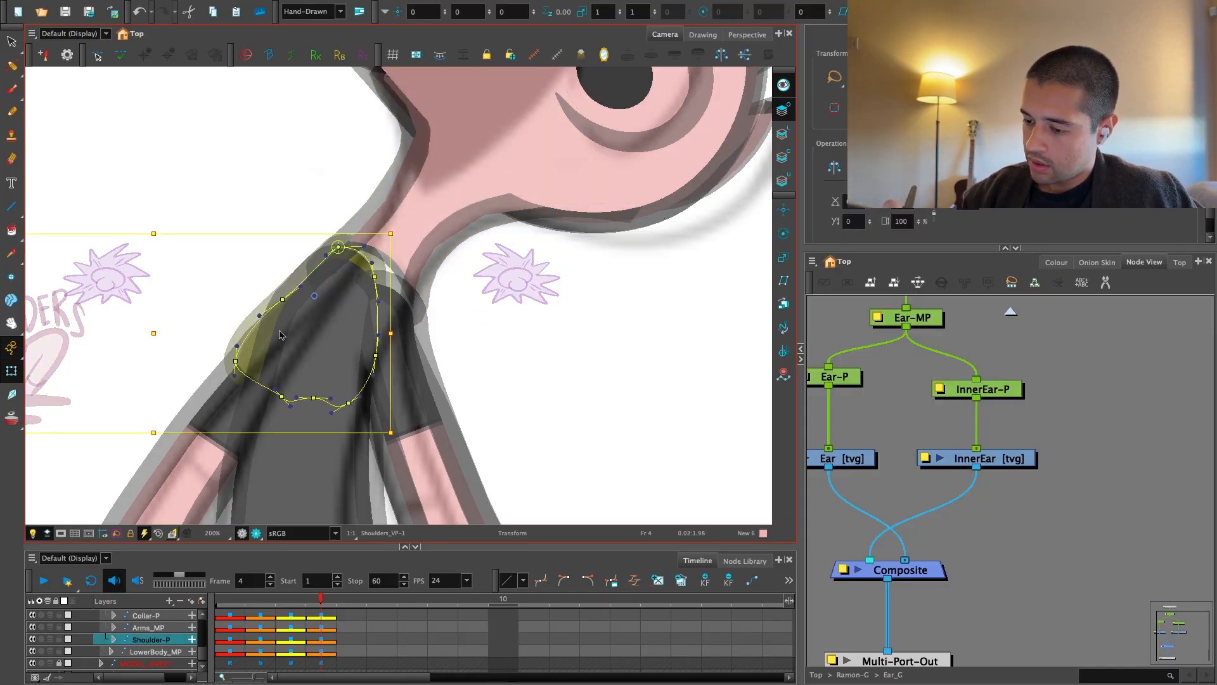
{"action": "left_click_drag", "start_coordinate": [164, 335], "coordinate": [204, 335]}
{"action": "left_click", "coordinate": [454, 355]}
{"action": "key", "text": "2"}
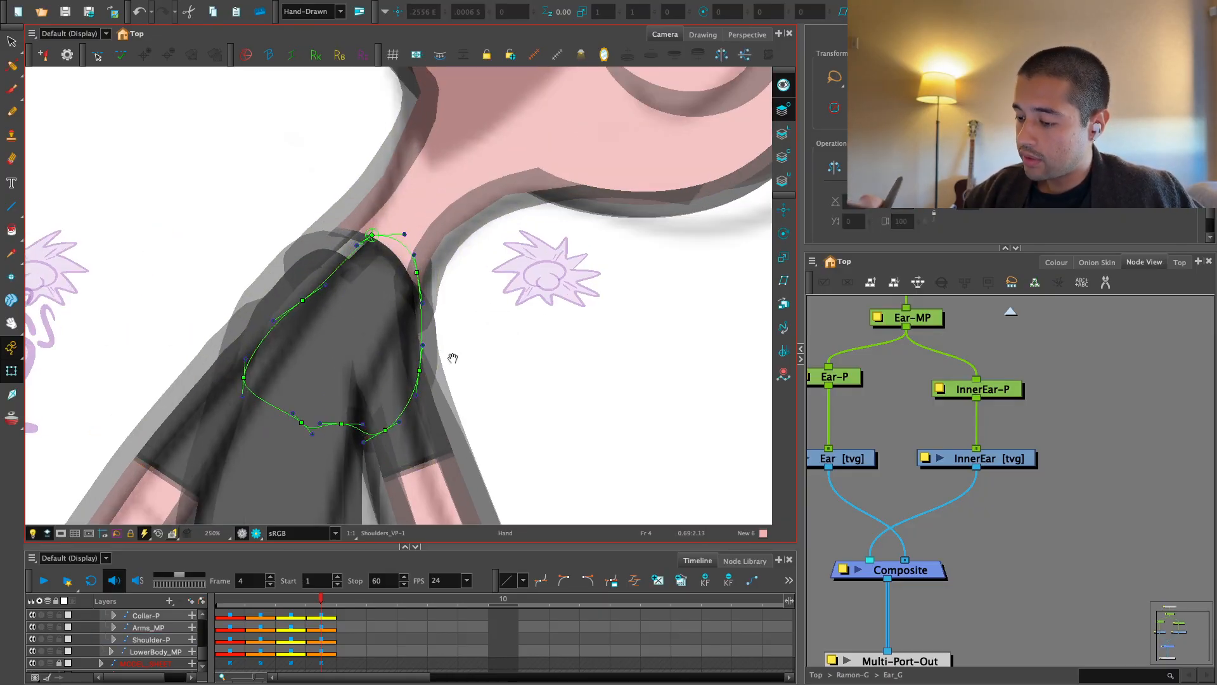
Reshape the front edge of the shoulders on frame 4 by moving its lower and upper front deformer points
{"action": "left_click_drag", "start_coordinate": [418, 370], "coordinate": [430, 385]}
{"action": "key", "text": "2"}
{"action": "left_click_drag", "start_coordinate": [422, 265], "coordinate": [441, 420]}
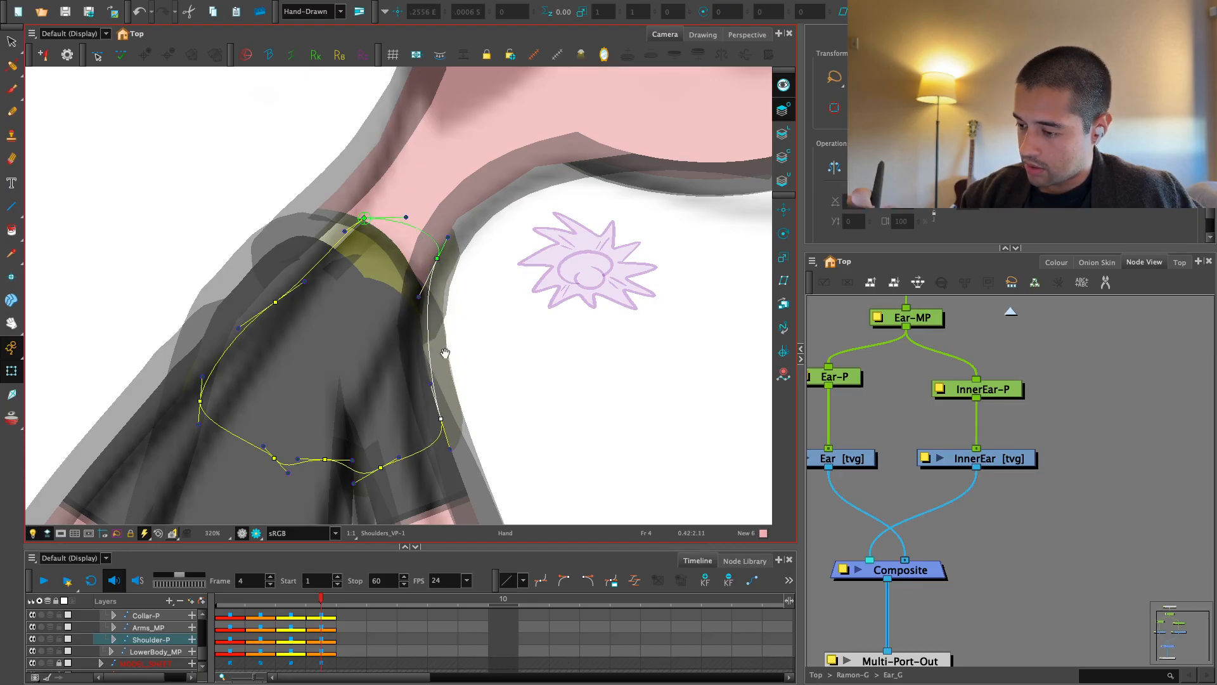
{"action": "left_click_drag", "start_coordinate": [446, 351], "coordinate": [447, 371]}
{"action": "left_click_drag", "start_coordinate": [438, 280], "coordinate": [475, 309]}
{"action": "key", "text": "1"}
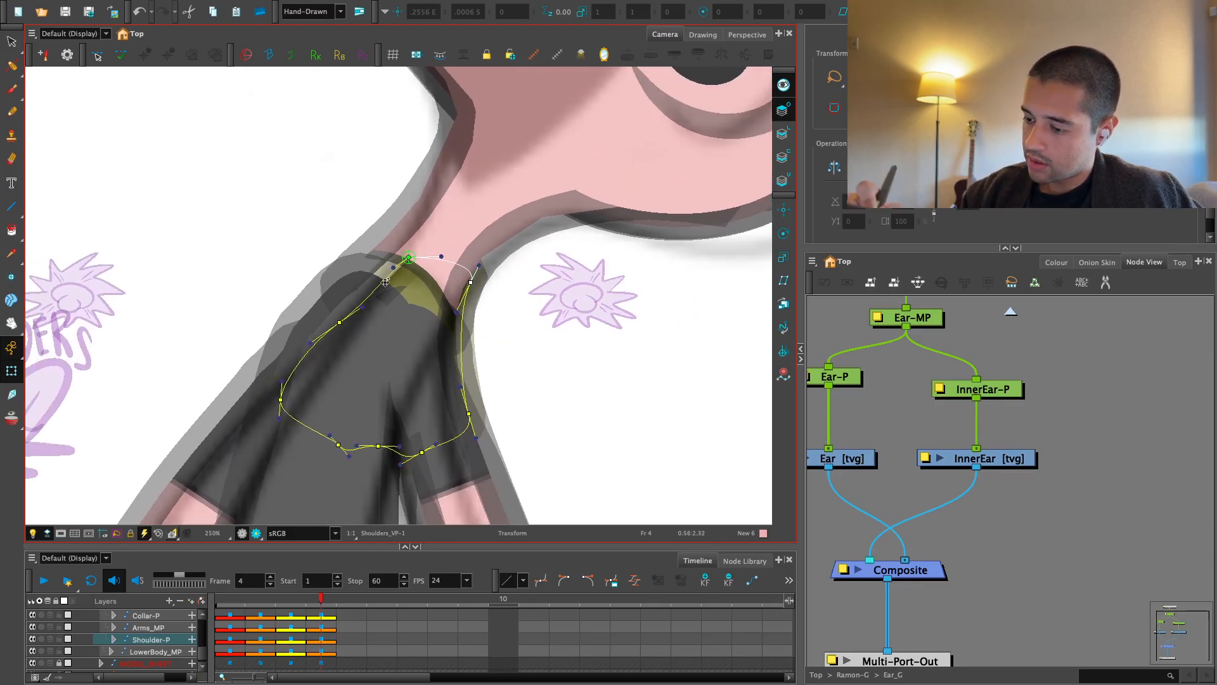
Reshape the back edge of the shoulders on frame 4, moving the neck-base point up and the back points outward
{"action": "left_click_drag", "start_coordinate": [340, 322], "coordinate": [332, 311]}
{"action": "left_click_drag", "start_coordinate": [406, 257], "coordinate": [386, 234]}
{"action": "key", "text": "2"}
{"action": "key", "text": "2"}
{"action": "left_click_drag", "start_coordinate": [352, 286], "coordinate": [416, 327]}
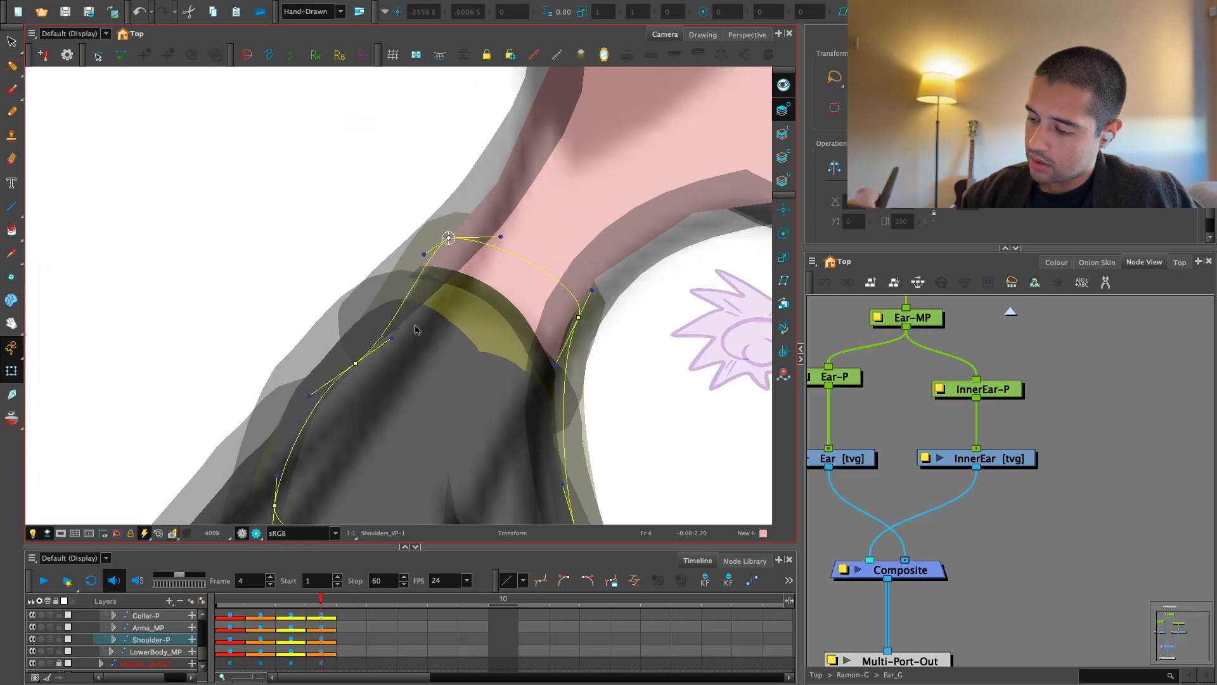
{"action": "left_click_drag", "start_coordinate": [356, 363], "coordinate": [327, 354]}
{"action": "key", "text": "1"}
{"action": "left_click_drag", "start_coordinate": [358, 349], "coordinate": [431, 300]}
{"action": "left_click_drag", "start_coordinate": [372, 415], "coordinate": [359, 369]}
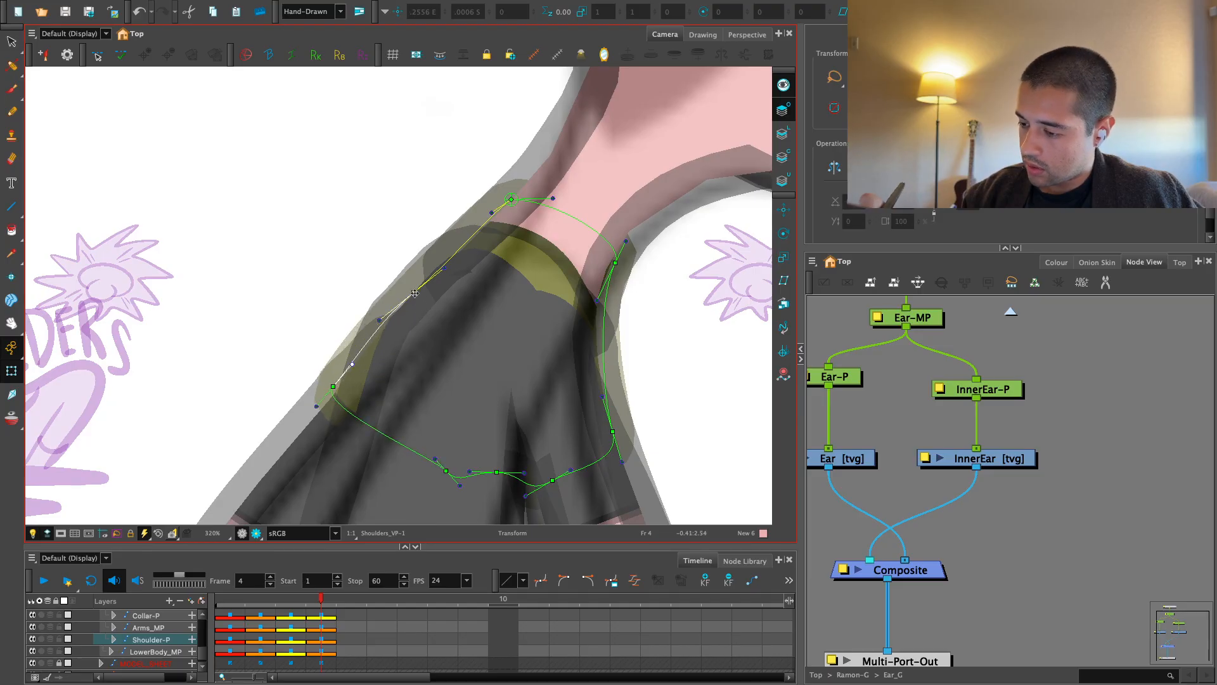
{"action": "left_click_drag", "start_coordinate": [415, 294], "coordinate": [419, 295]}
Select the torso on frame 4 and adjust its upper back and top deformer points under the collar
{"action": "left_click", "coordinate": [382, 334]}
{"action": "left_click", "coordinate": [403, 311]}
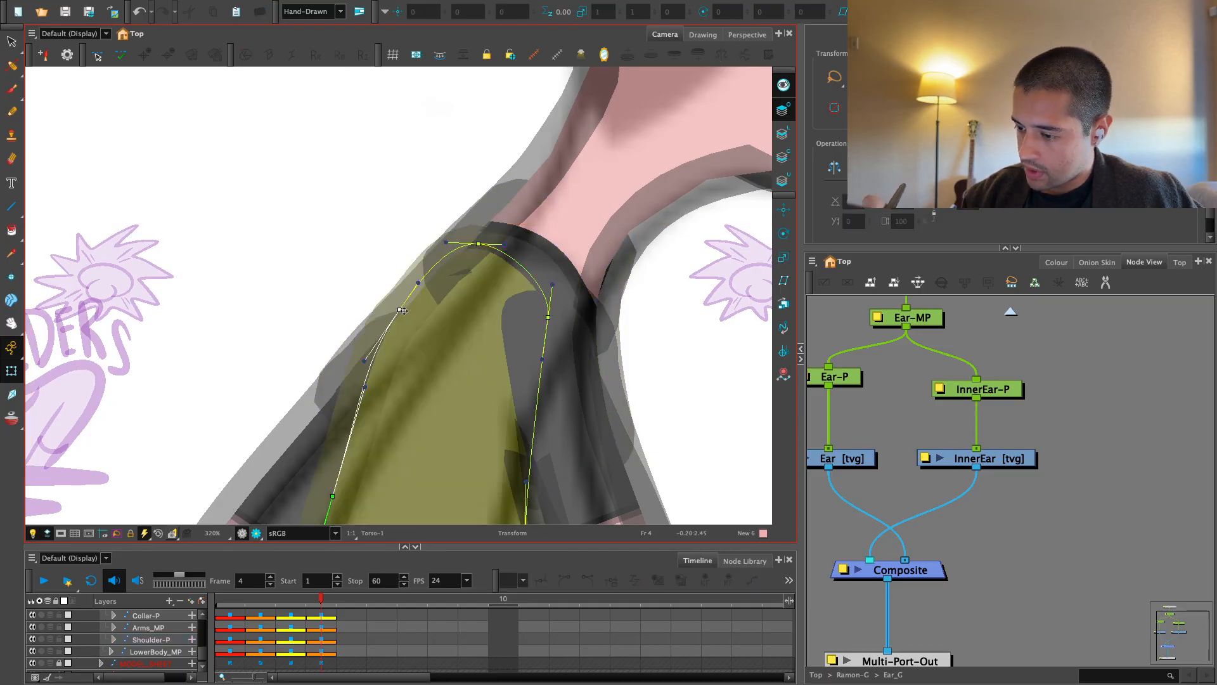
{"action": "left_click_drag", "start_coordinate": [480, 247], "coordinate": [485, 249]}
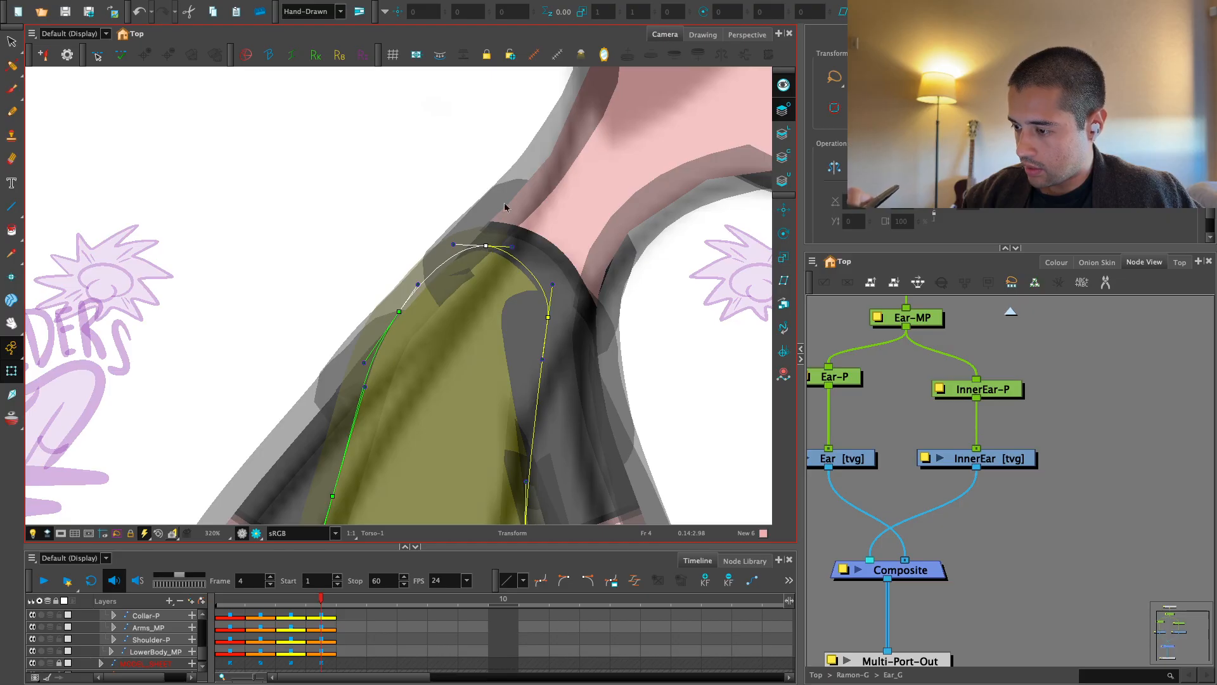
{"action": "left_click", "coordinate": [550, 214]}
{"action": "left_click", "coordinate": [533, 243]}
{"action": "left_click", "coordinate": [423, 242]}
Check the reshaped shoulders and torso against the model sheet on frame 4, from the neck down to the hips
{"action": "key", "text": "1"}
{"action": "left_click_drag", "start_coordinate": [626, 386], "coordinate": [590, 343]}
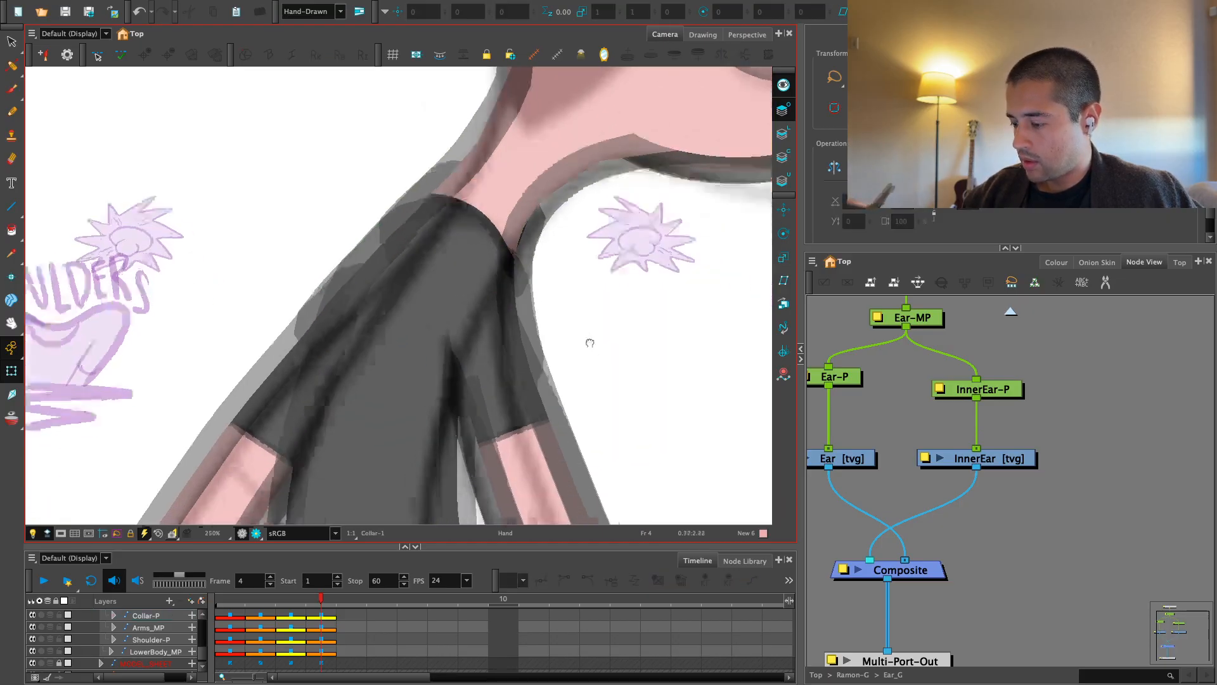
{"action": "key", "text": "2"}
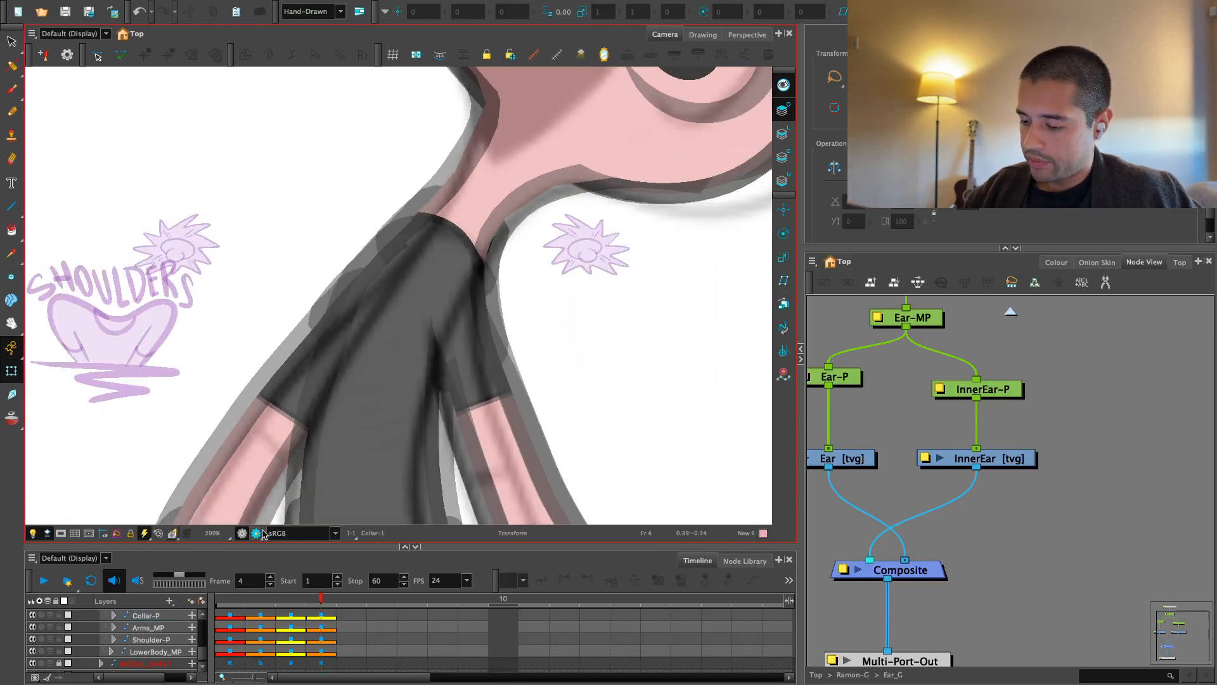
{"action": "key", "text": "1"}
{"action": "key", "text": "1"}
{"action": "key", "text": "1"}
{"action": "left_click_drag", "start_coordinate": [439, 441], "coordinate": [425, 344]}
{"action": "key", "text": "2"}
{"action": "key", "text": "1"}
{"action": "key", "text": "1"}
{"action": "key", "text": "1"}
{"action": "key", "text": "1"}
Remove the hips' centre line from frame 4
{"action": "left_click", "coordinate": [410, 357]}
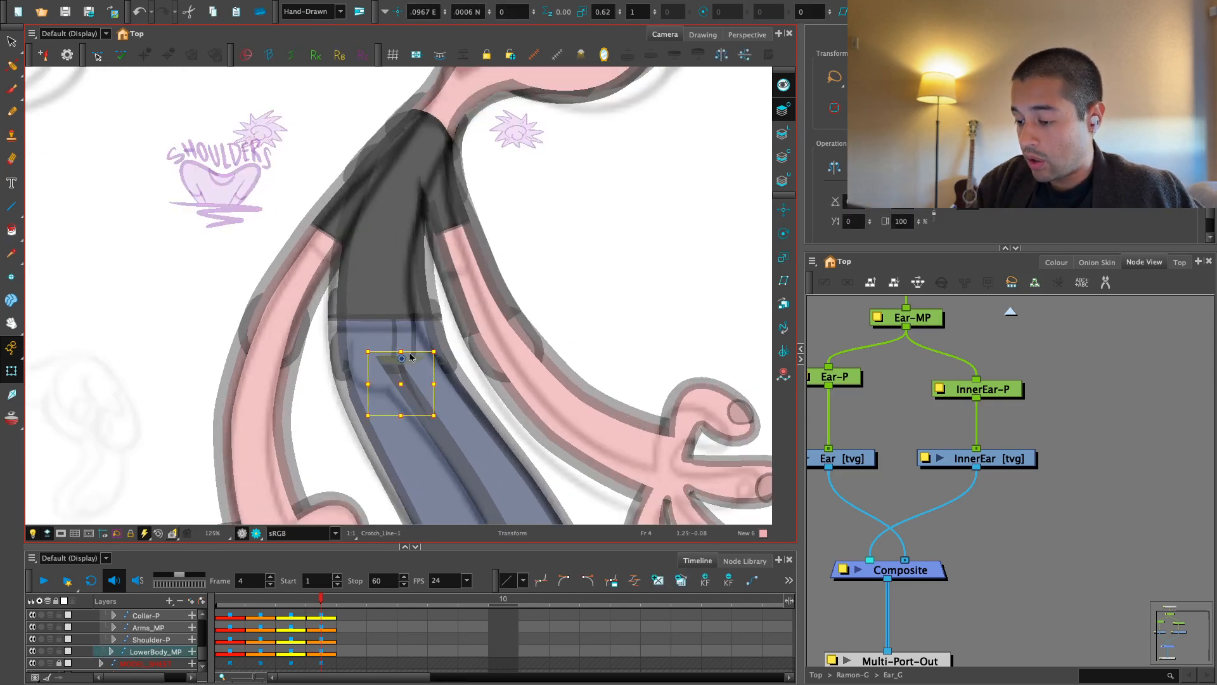
{"action": "key", "text": "2"}
{"action": "key", "text": "2"}
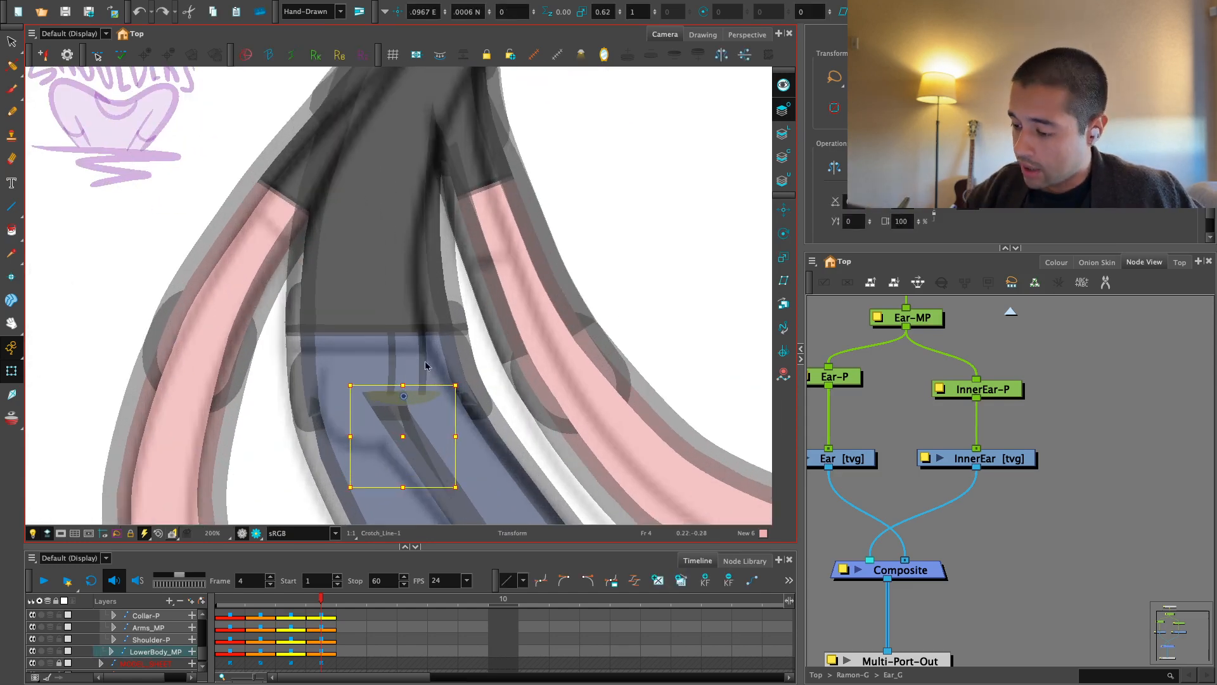
{"action": "left_click", "coordinate": [416, 364]}
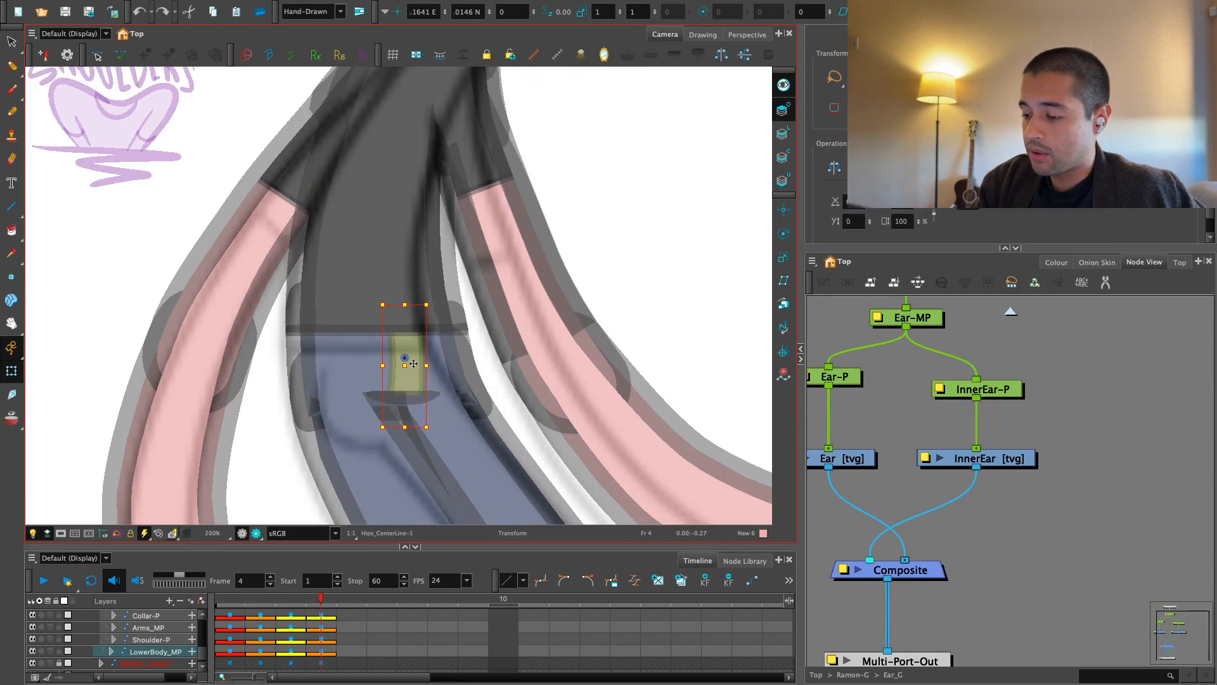
{"action": "key", "text": "Delete"}
{"action": "left_click", "coordinate": [649, 290]}
Duplicate the crotch line drawing on frame 4 so it can be edited separately
{"action": "left_click", "coordinate": [407, 394]}
{"action": "key", "text": "1"}
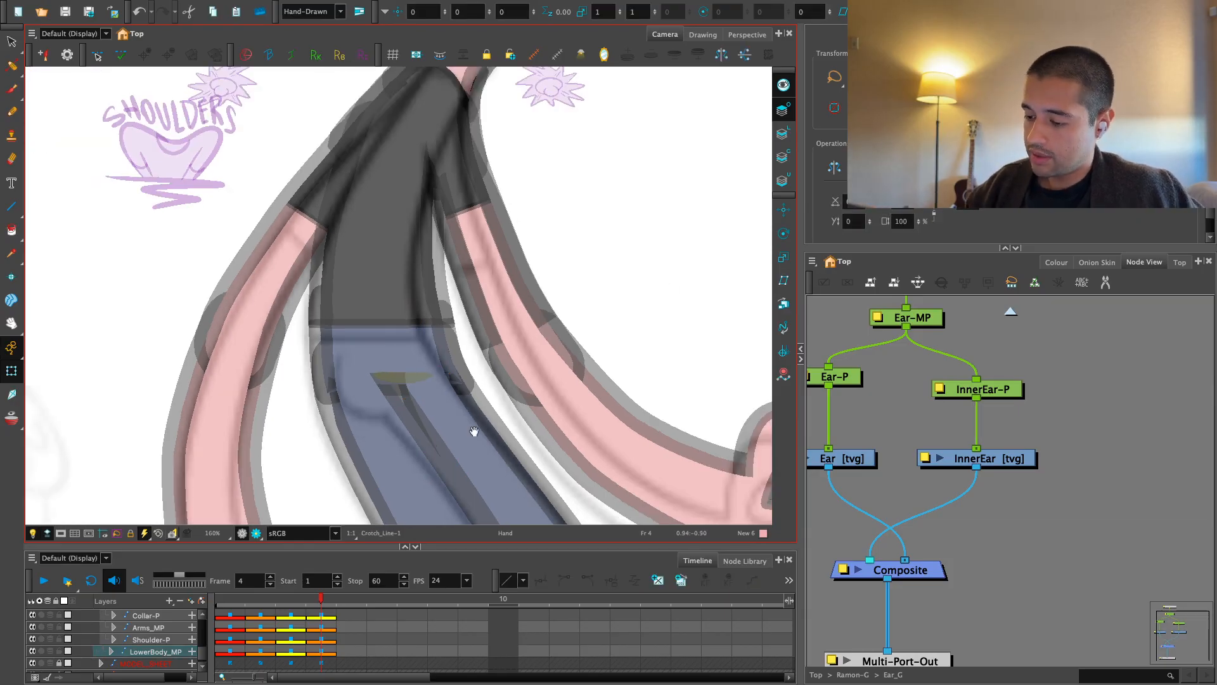
{"action": "left_click_drag", "start_coordinate": [471, 425], "coordinate": [473, 397]}
{"action": "left_click", "coordinate": [681, 580]}
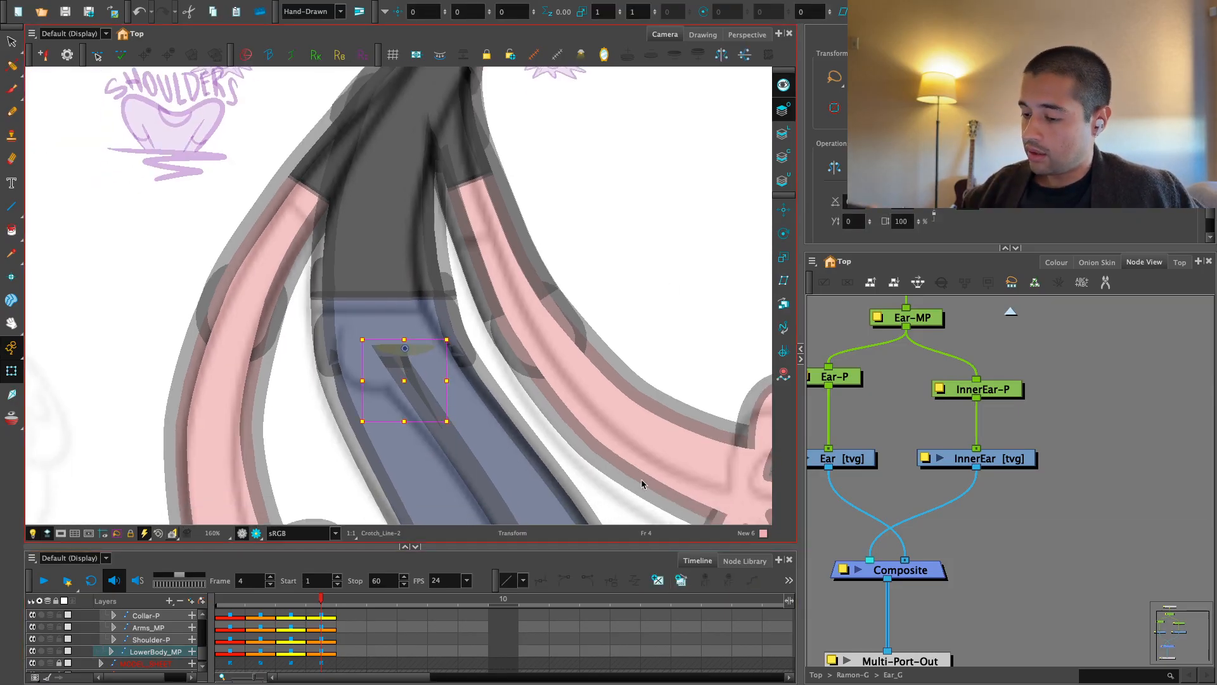
Delete the green square from the duplicated crotch line drawing
{"action": "key", "text": "2"}
{"action": "key", "text": "alt+s"}
{"action": "key", "text": "2"}
{"action": "key", "text": "1"}
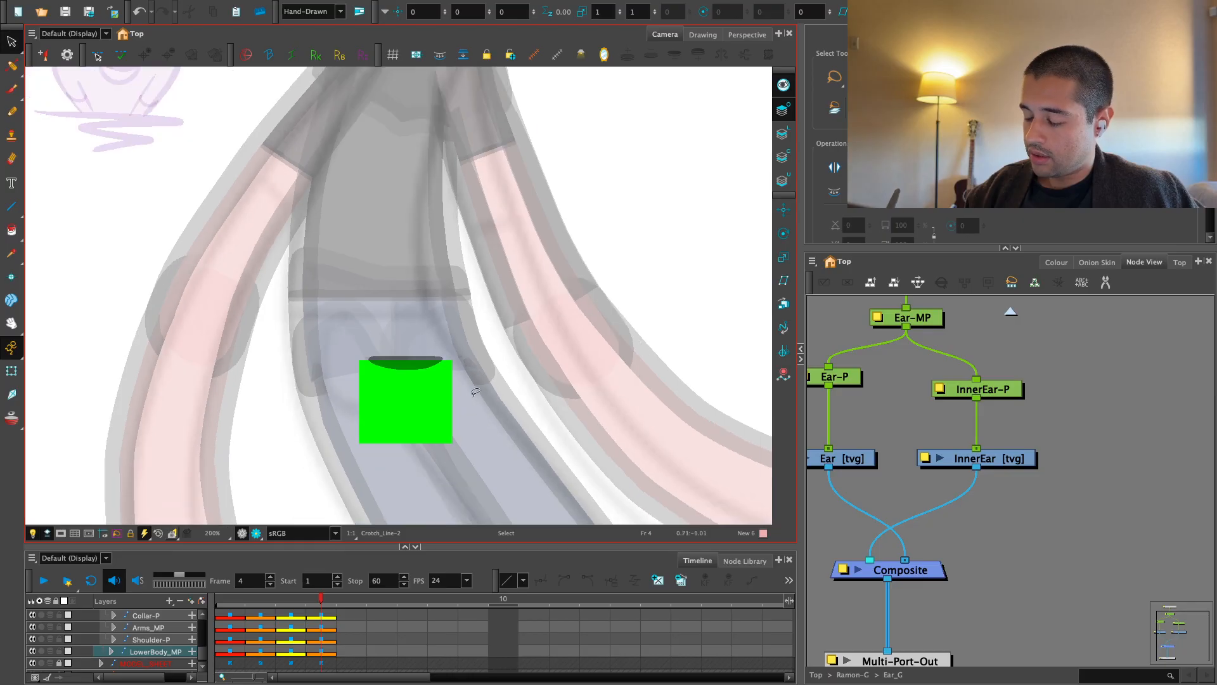
{"action": "left_click", "coordinate": [445, 415]}
{"action": "key", "text": "Delete"}
Rotate the crotch stroke to nearly vertical and bend its middle toward the back with the Contour Editor
{"action": "key", "text": "2"}
{"action": "left_click", "coordinate": [413, 383]}
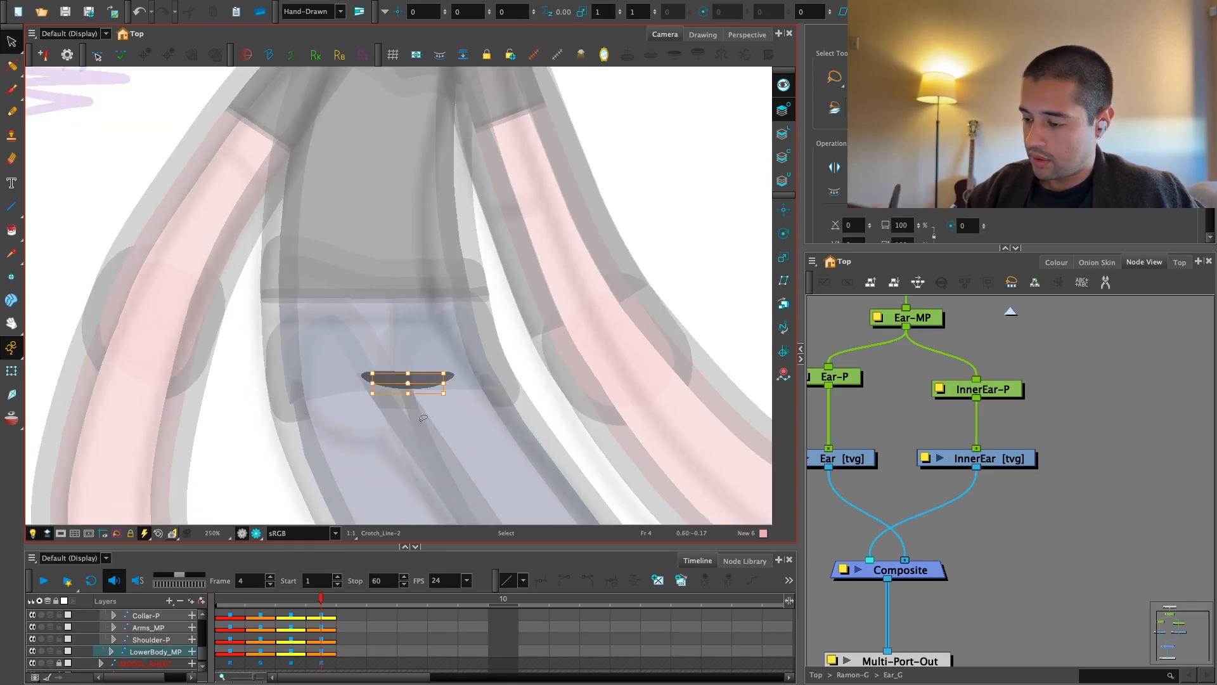
{"action": "left_click_drag", "start_coordinate": [451, 399], "coordinate": [436, 341]}
{"action": "left_click", "coordinate": [11, 65]}
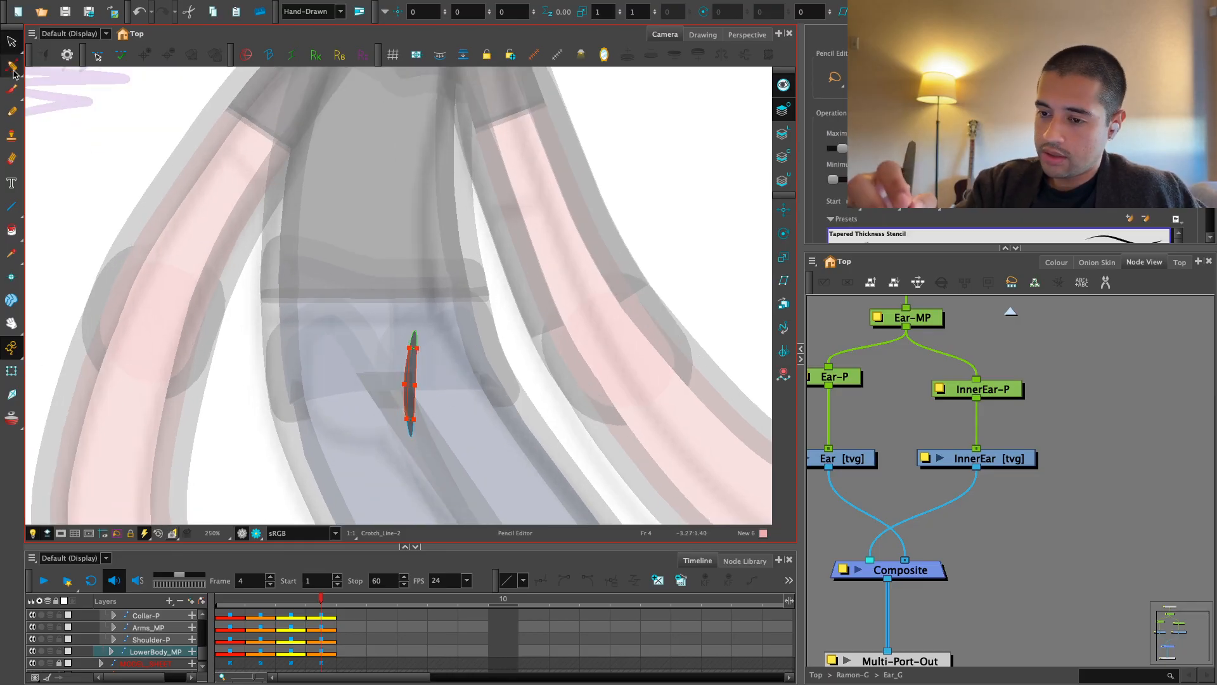
{"action": "left_click", "coordinate": [54, 61]}
{"action": "key", "text": "2"}
{"action": "key", "text": "2"}
{"action": "left_click_drag", "start_coordinate": [423, 391], "coordinate": [392, 385]}
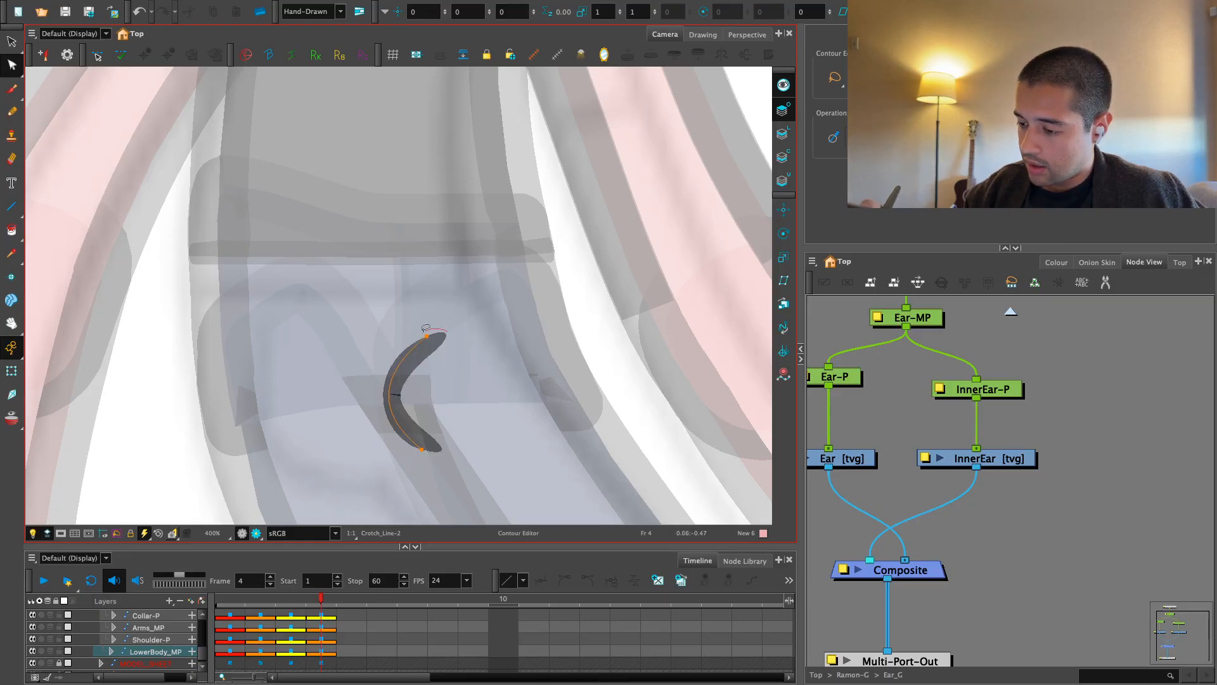
{"action": "key", "text": "Delete"}
{"action": "key", "text": "alt+slash"}
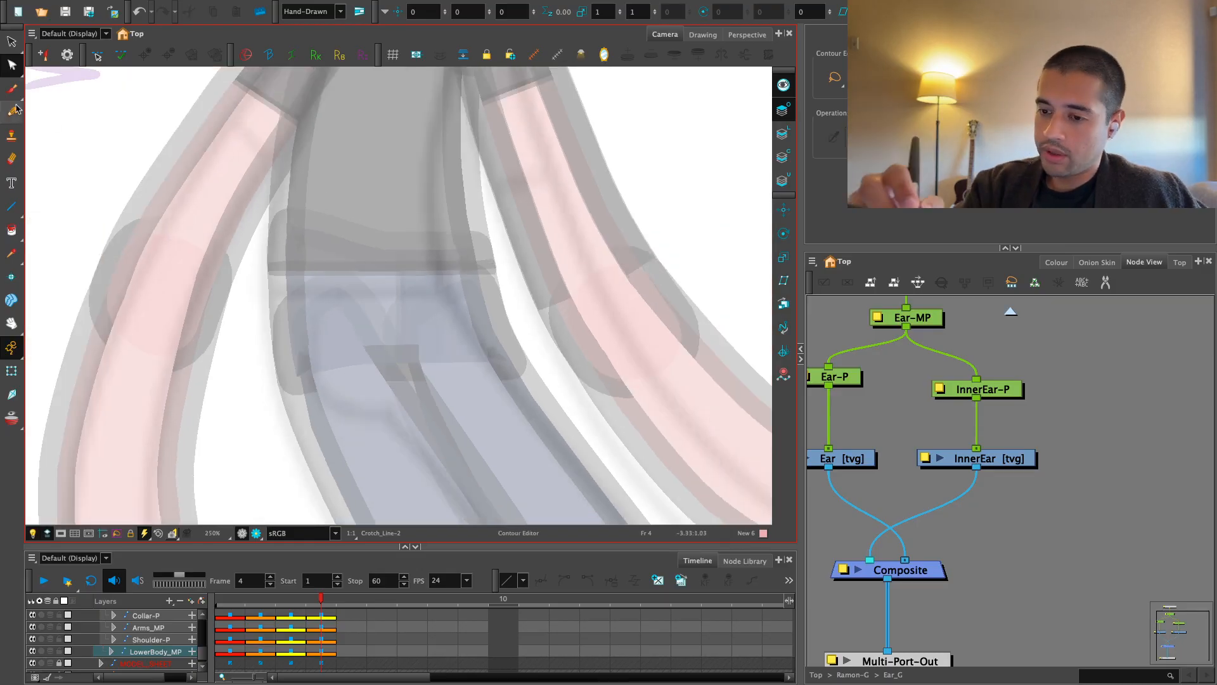
{"action": "left_click_drag", "start_coordinate": [367, 286], "coordinate": [306, 364]}
{"action": "key", "text": "ctrl+z"}
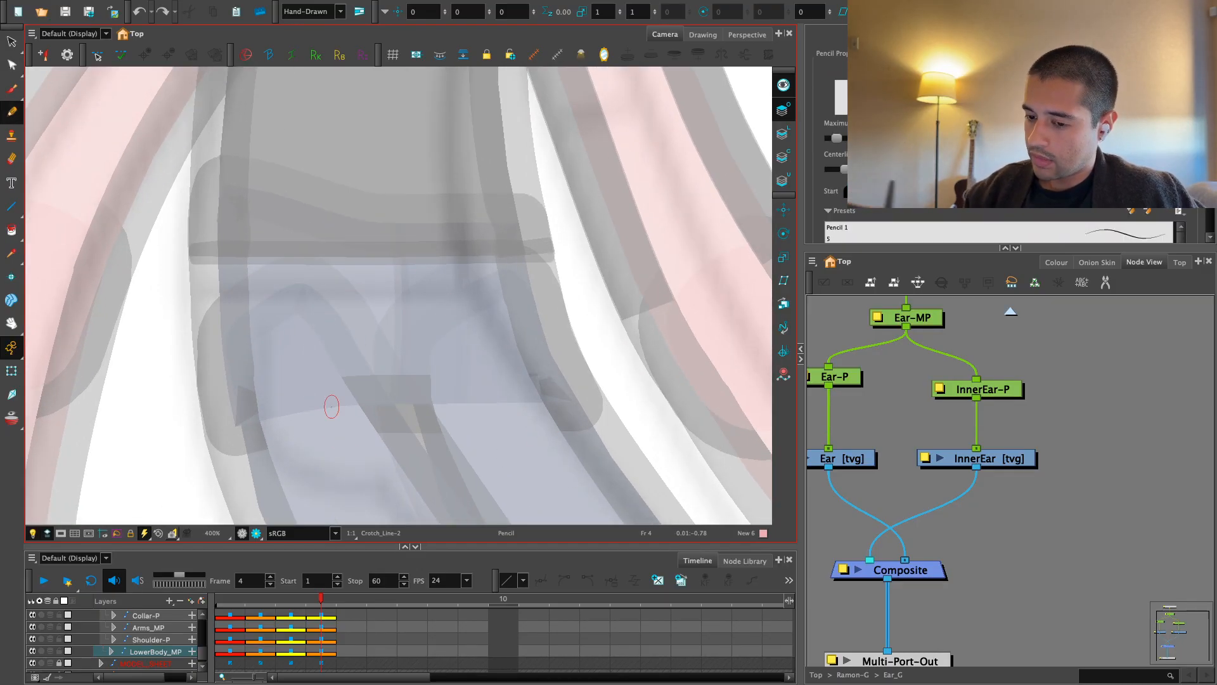
Reset the crotch line's transformation on frame 4
{"action": "key", "text": "shift+t"}
{"action": "left_click", "coordinate": [468, 406]}
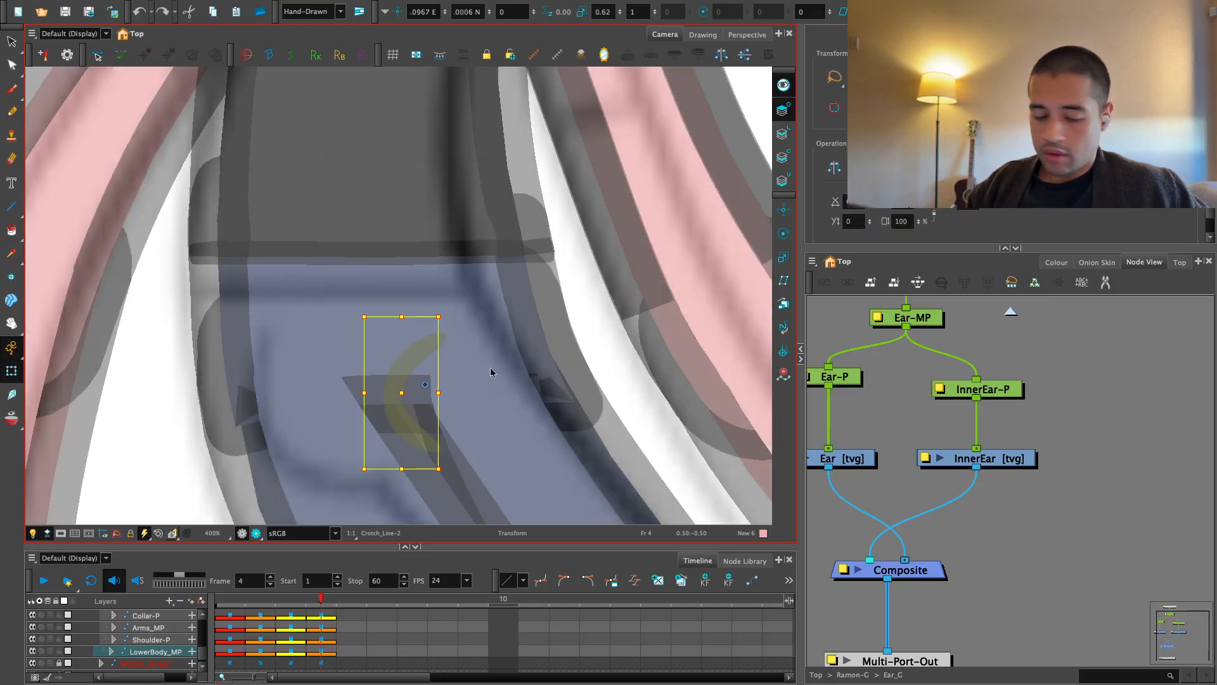
{"action": "key", "text": "shift+r"}
{"action": "key", "text": "1"}
Extend the crotch curve's upper end toward the waistband with the Contour Editor and widen its bend using both handles
{"action": "key", "text": "alt+s"}
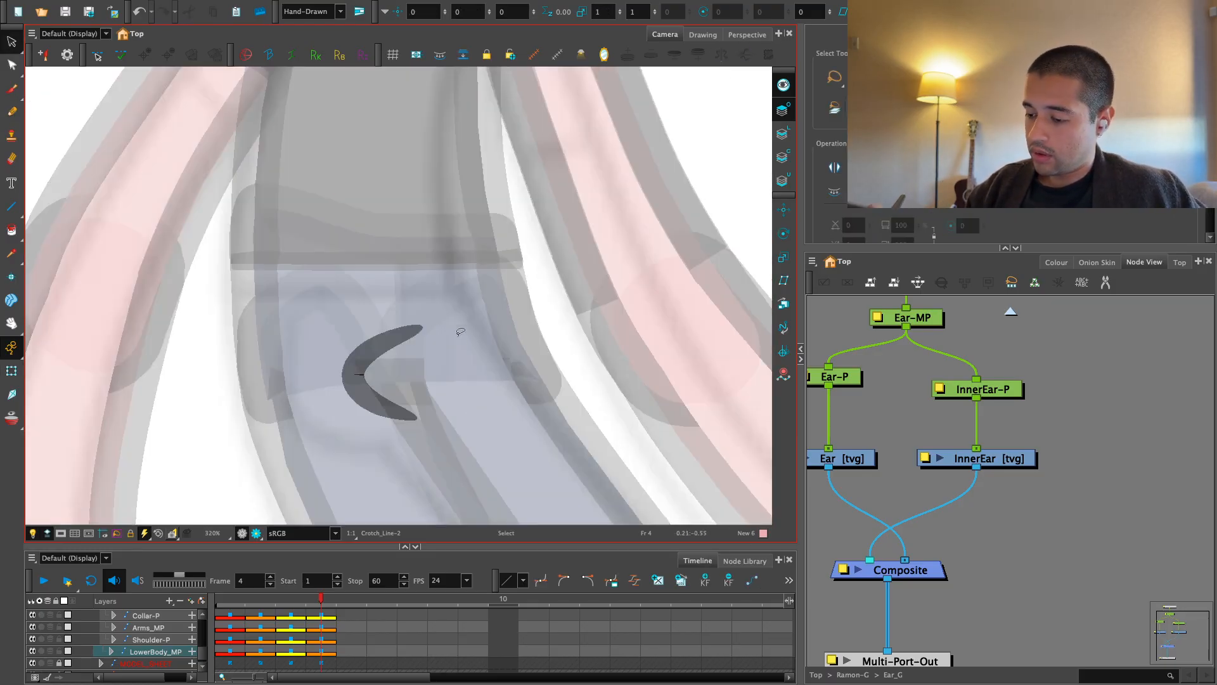
{"action": "left_click", "coordinate": [400, 410]}
{"action": "key", "text": "alt+q"}
{"action": "key", "text": "2"}
{"action": "left_click", "coordinate": [411, 337]}
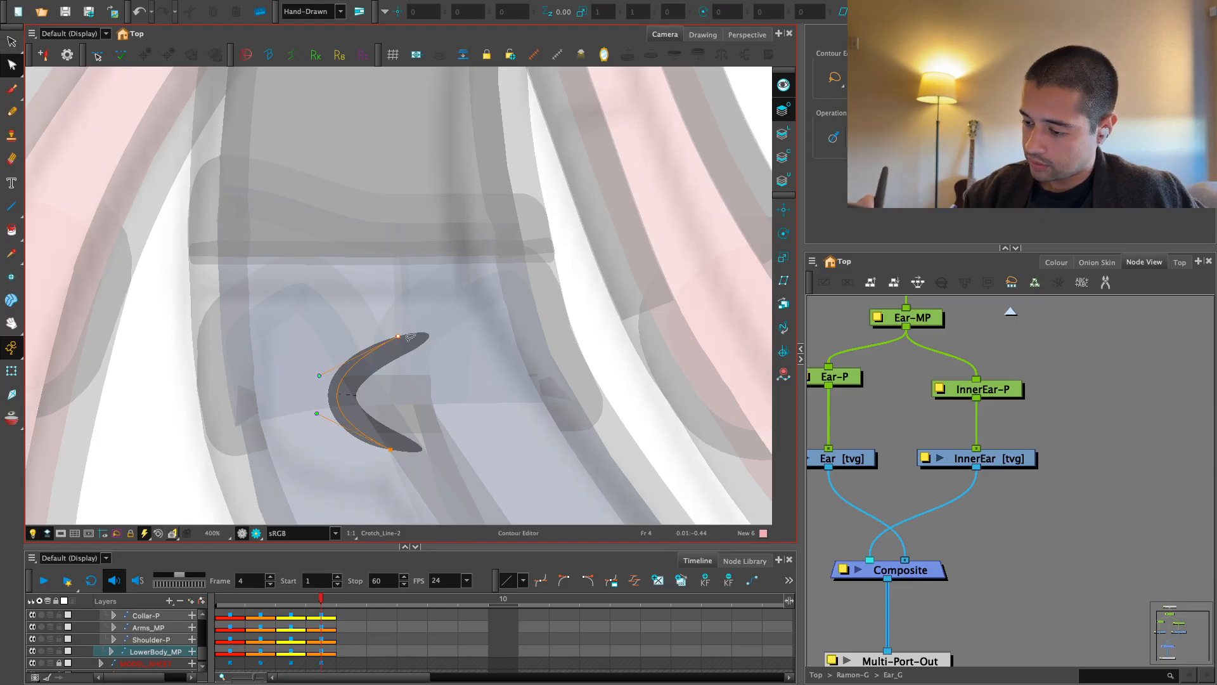
{"action": "left_click_drag", "start_coordinate": [398, 336], "coordinate": [372, 279]}
{"action": "left_click_drag", "start_coordinate": [391, 450], "coordinate": [388, 451]}
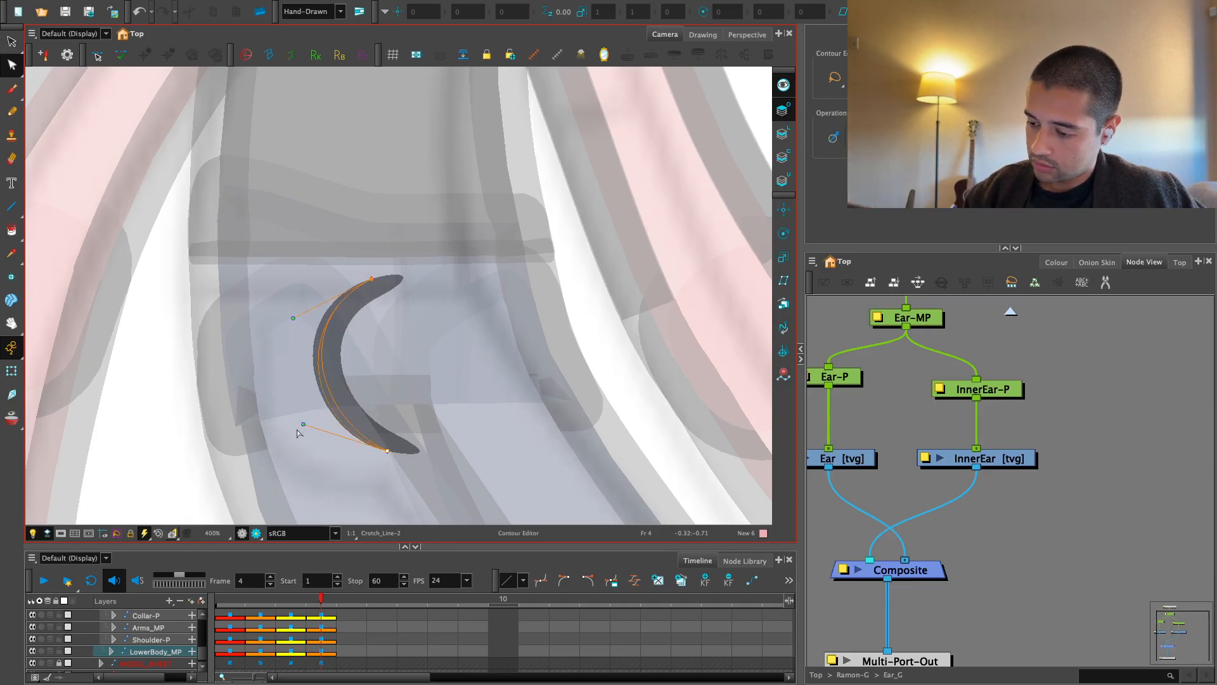
{"action": "left_click_drag", "start_coordinate": [302, 426], "coordinate": [296, 430]}
{"action": "left_click_drag", "start_coordinate": [293, 318], "coordinate": [285, 317]}
Thin the middle of the crotch curve and taper its two ends with the Pencil Editor
{"action": "left_click", "coordinate": [17, 69]}
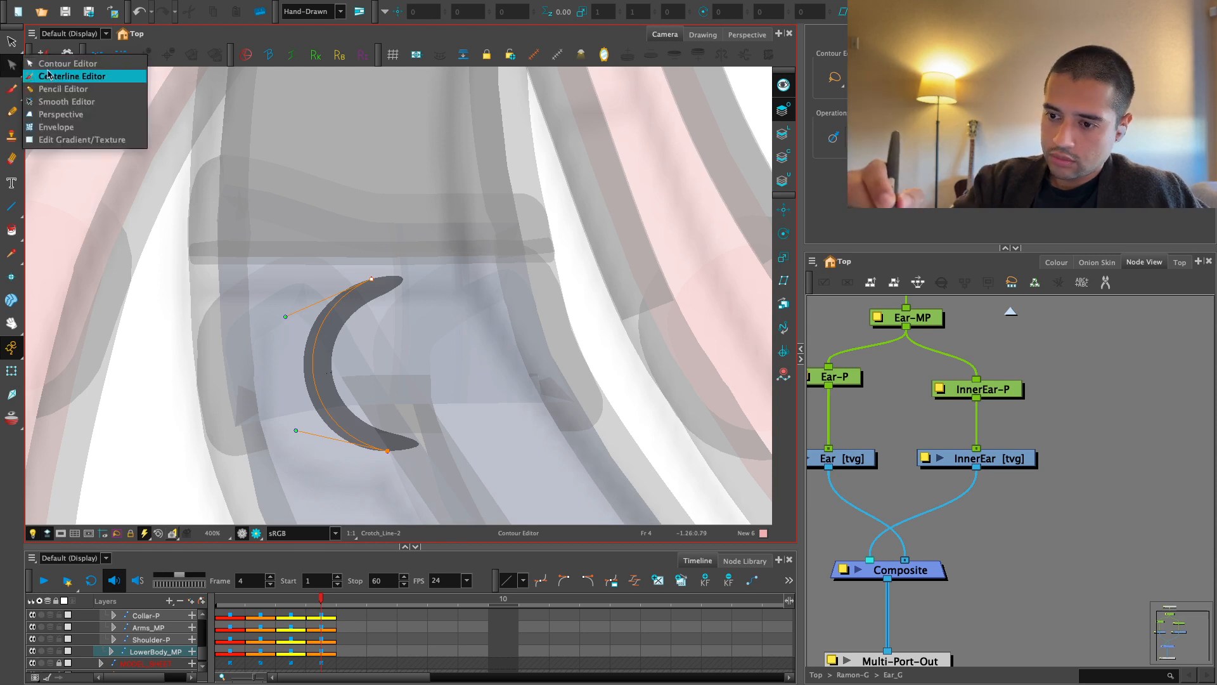
{"action": "left_click", "coordinate": [61, 89]}
{"action": "key", "text": "2"}
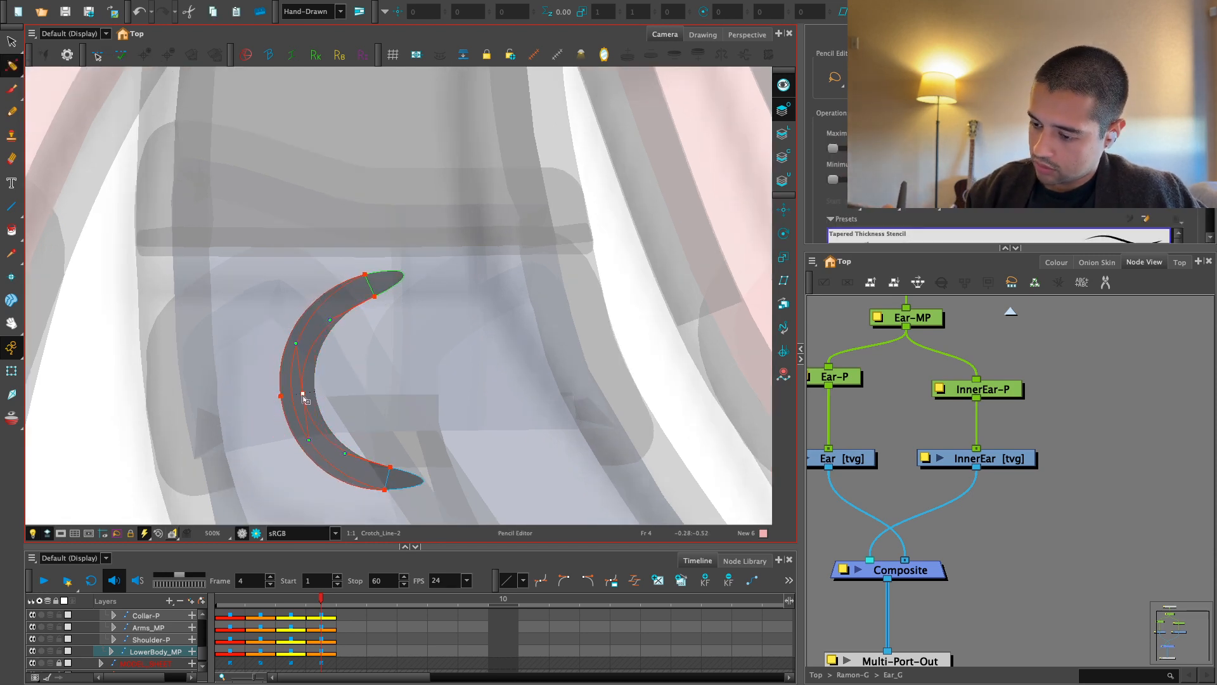
{"action": "left_click_drag", "start_coordinate": [306, 400], "coordinate": [363, 393]}
{"action": "left_click_drag", "start_coordinate": [391, 472], "coordinate": [392, 473]}
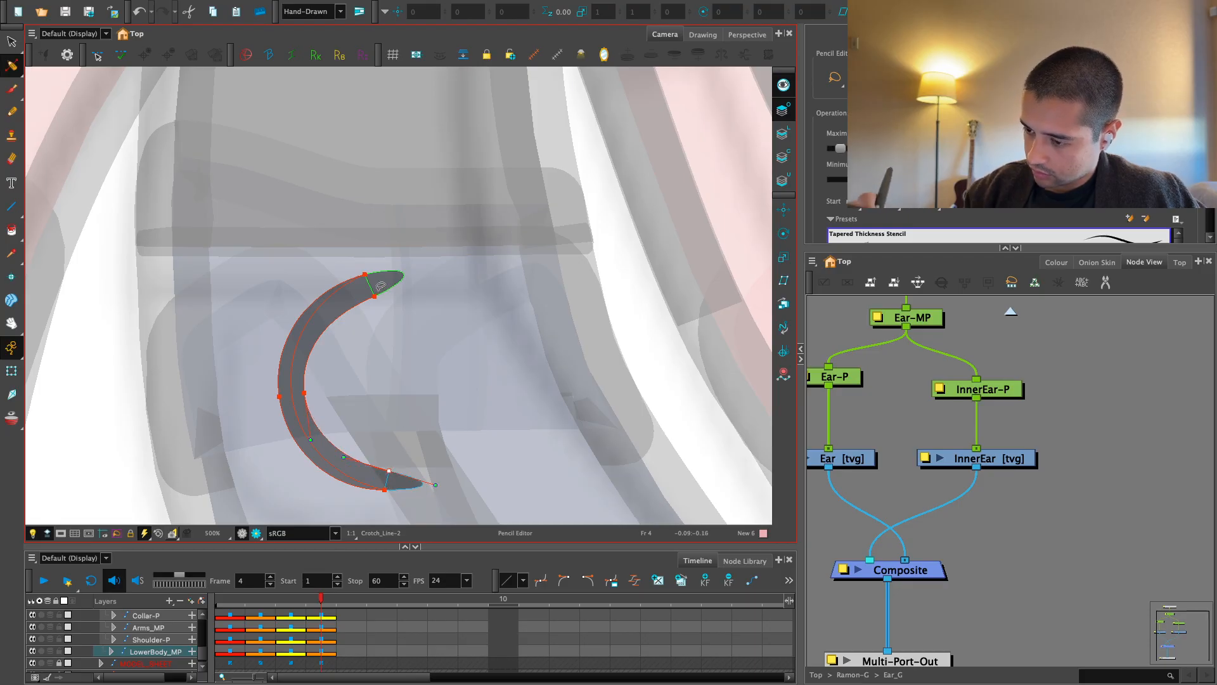
{"action": "left_click_drag", "start_coordinate": [366, 283], "coordinate": [366, 282]}
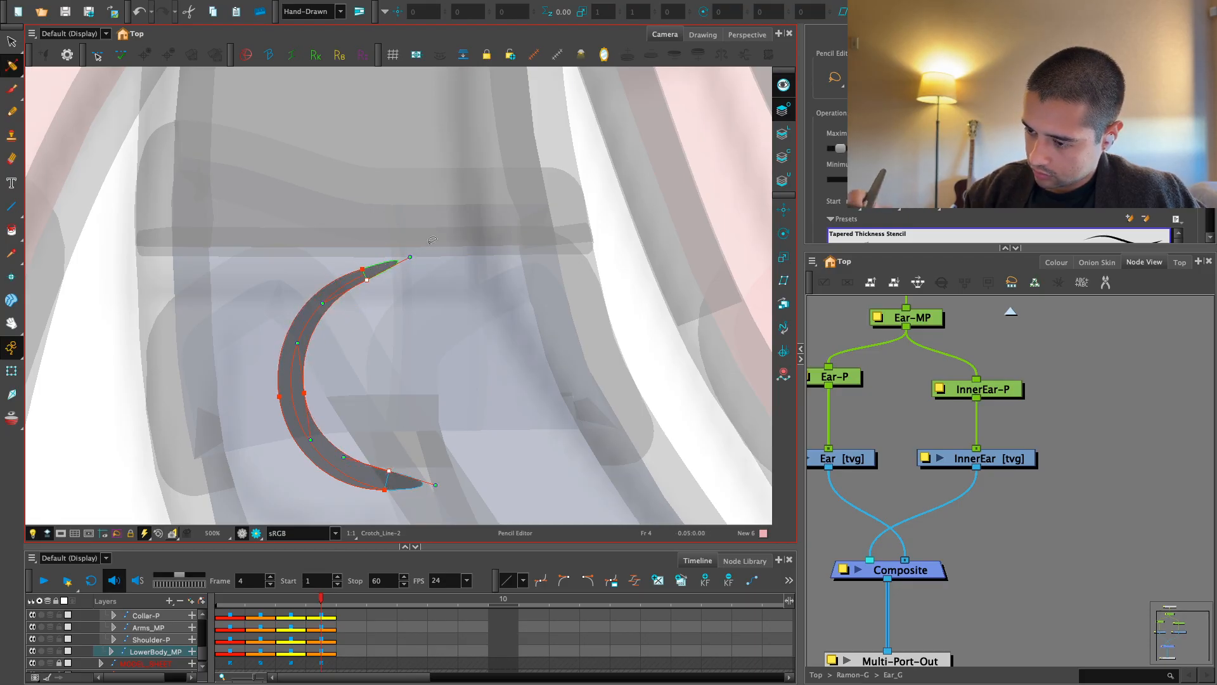
Inspect the crotch curve's upper tip up close and its overall fit on the hips
{"action": "key", "text": "2"}
{"action": "key", "text": "2"}
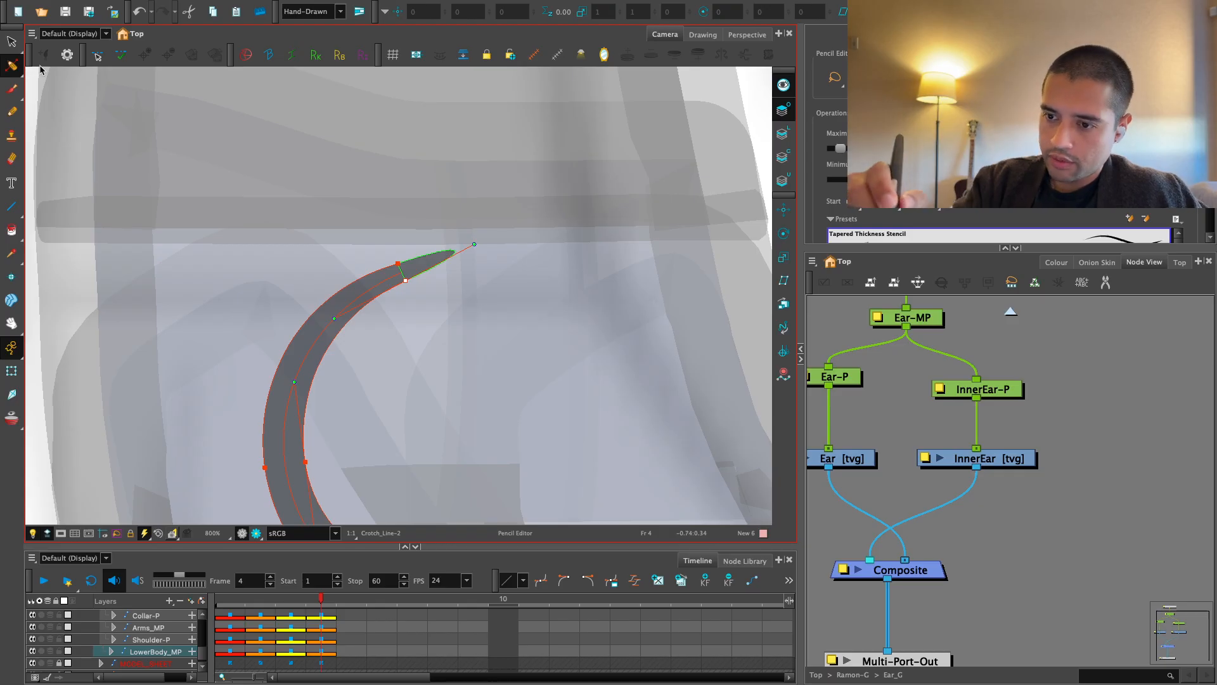
{"action": "left_click_drag", "start_coordinate": [12, 65], "coordinate": [47, 63]}
{"action": "key", "text": "2"}
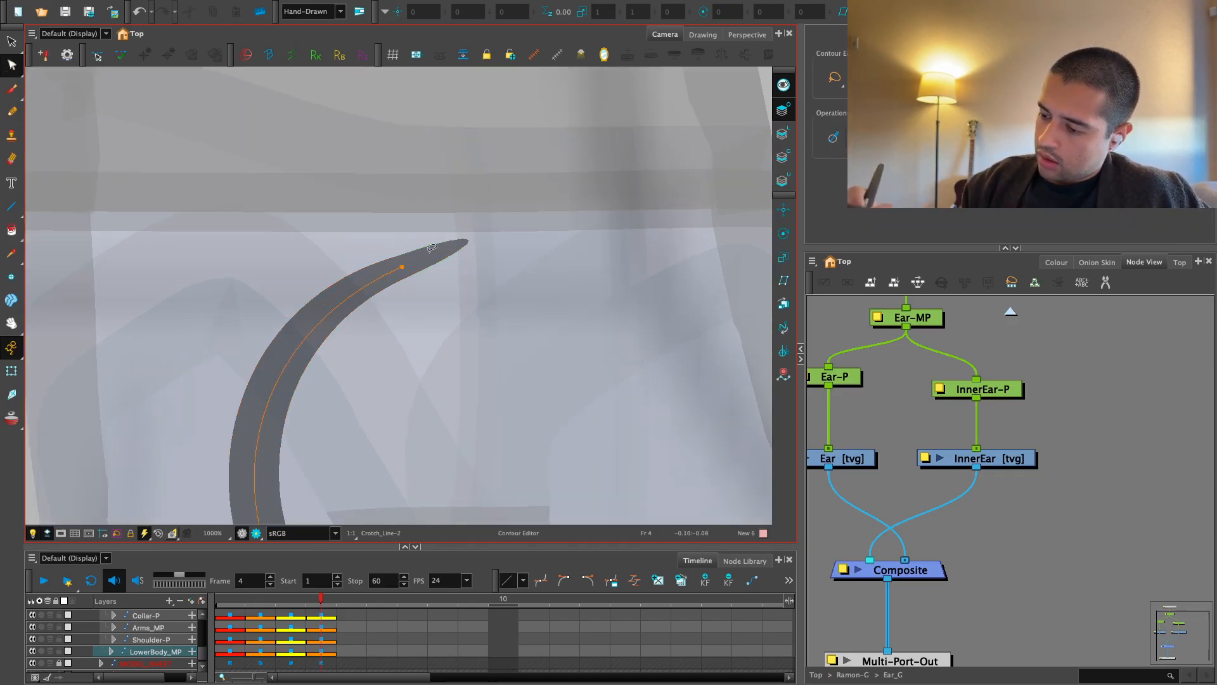
{"action": "key", "text": "1"}
{"action": "key", "text": "1"}
{"action": "key", "text": "1"}
{"action": "key", "text": "1"}
{"action": "key", "text": "1"}
{"action": "key", "text": "1"}
{"action": "key", "text": "shift+t"}
{"action": "key", "text": "space"}
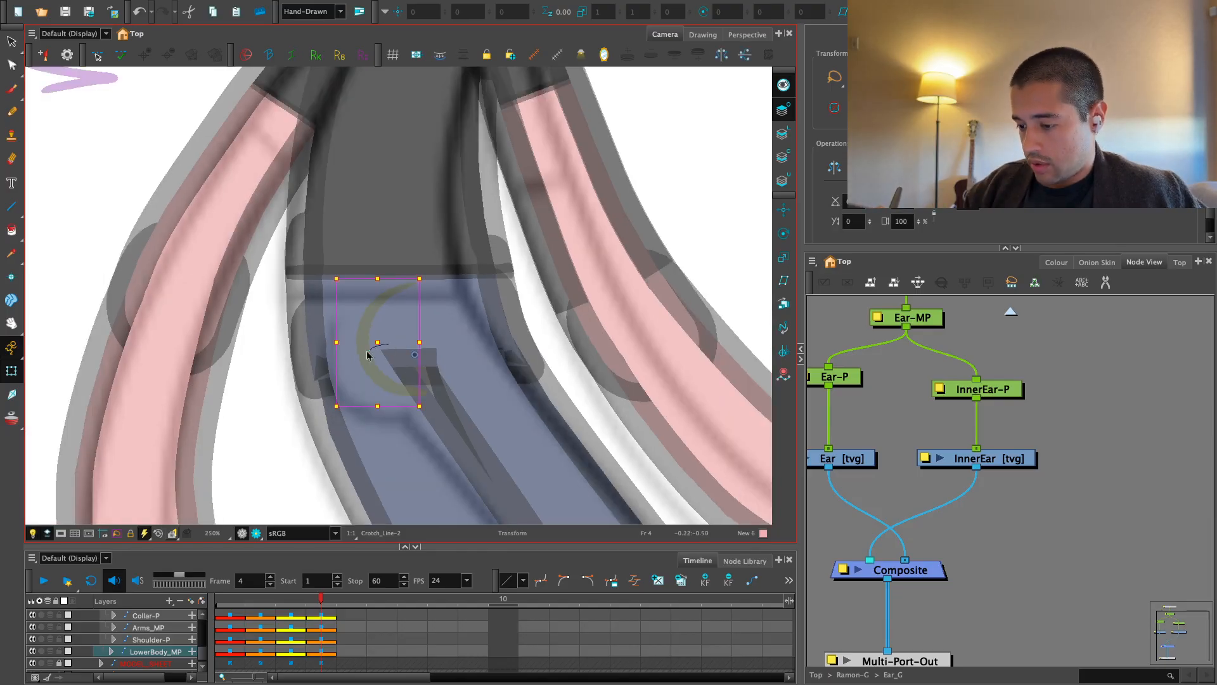
{"action": "key", "text": "2"}
{"action": "key", "text": "2"}
{"action": "left_click", "coordinate": [12, 64]}
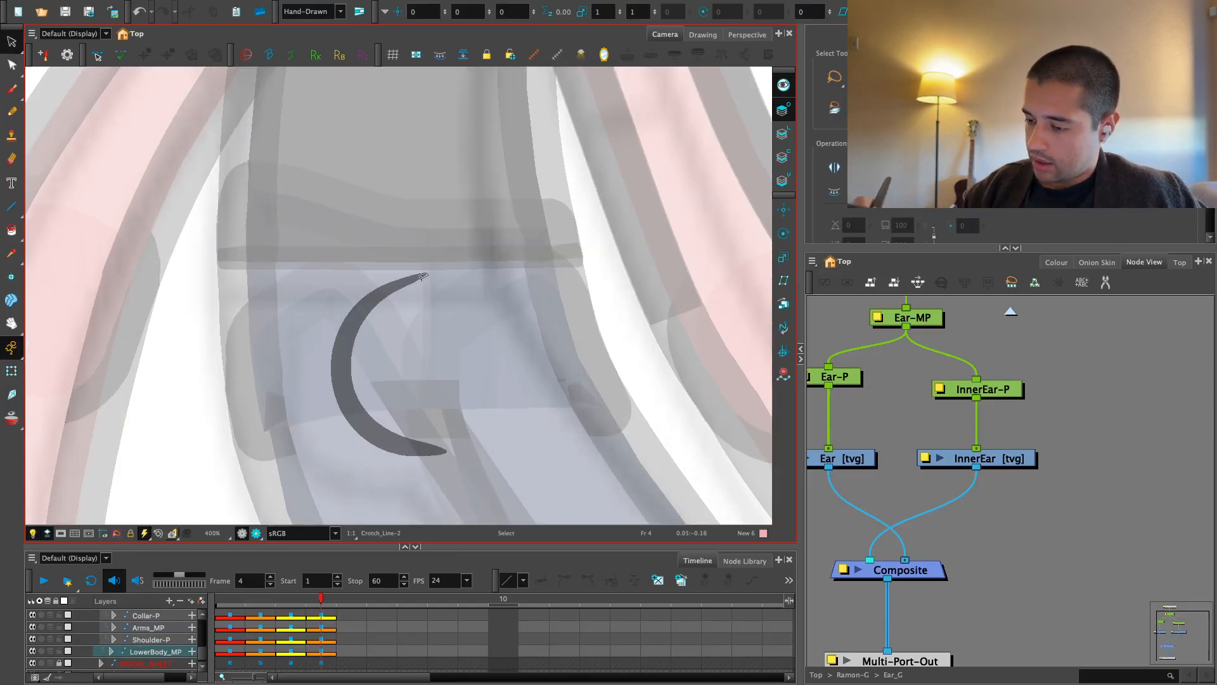
{"action": "key", "text": "2"}
{"action": "left_click", "coordinate": [374, 313]}
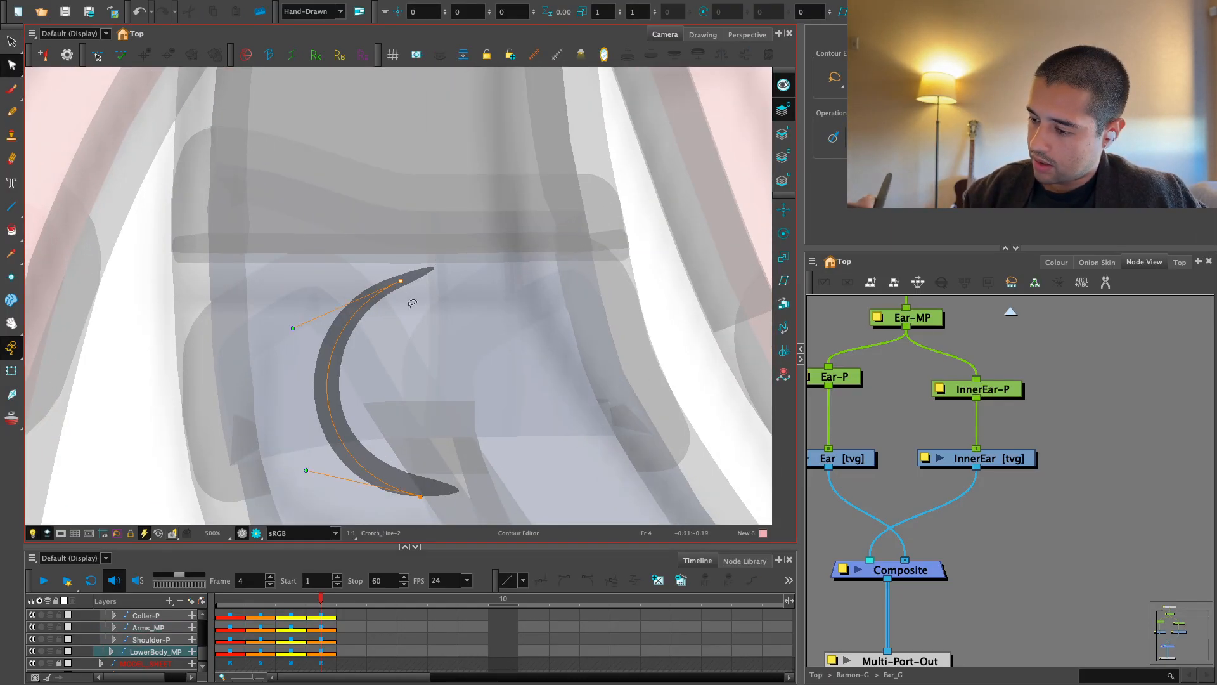
{"action": "key", "text": "Delete"}
{"action": "key", "text": "ctrl+z"}
{"action": "key", "text": "alt+s"}
{"action": "key", "text": "1"}
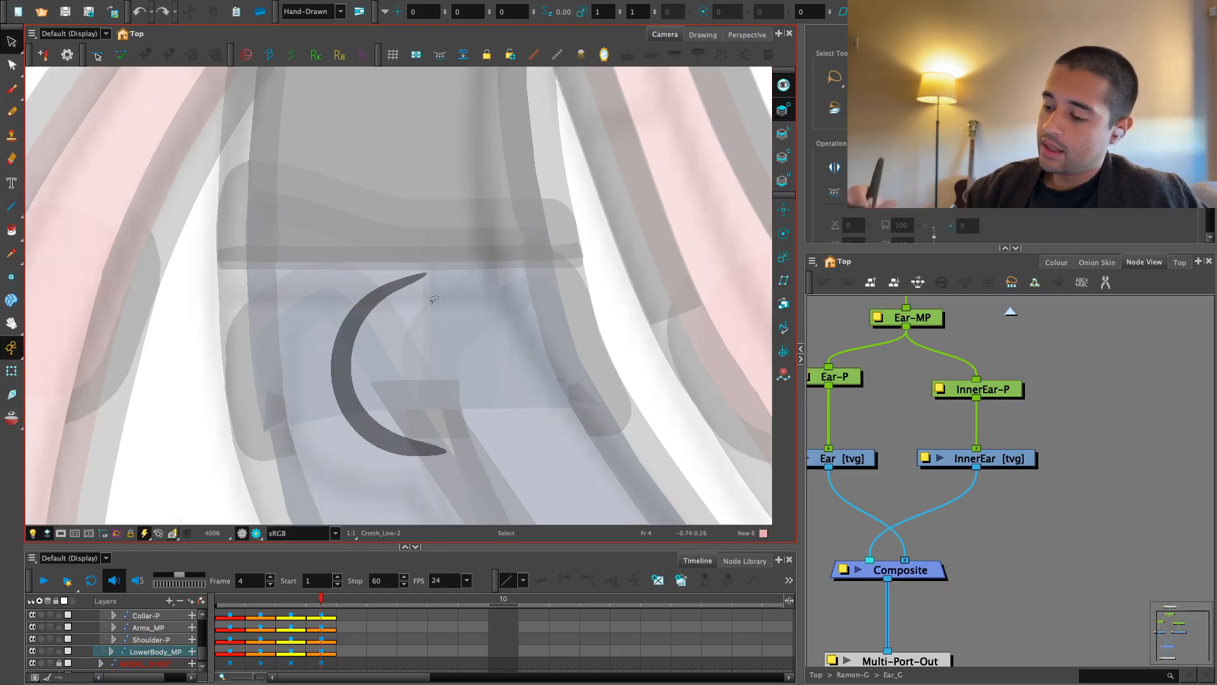
Delete the curved stroke from the crotch line drawing and switch to the Pencil tool
{"action": "key", "text": "Delete"}
{"action": "key", "text": "alt+b"}
{"action": "key", "text": "alt+/"}
Choose the Default swatch of the Ramon_Colors palette and try out a curved pencil line across the crotch
{"action": "left_click", "coordinate": [1055, 261]}
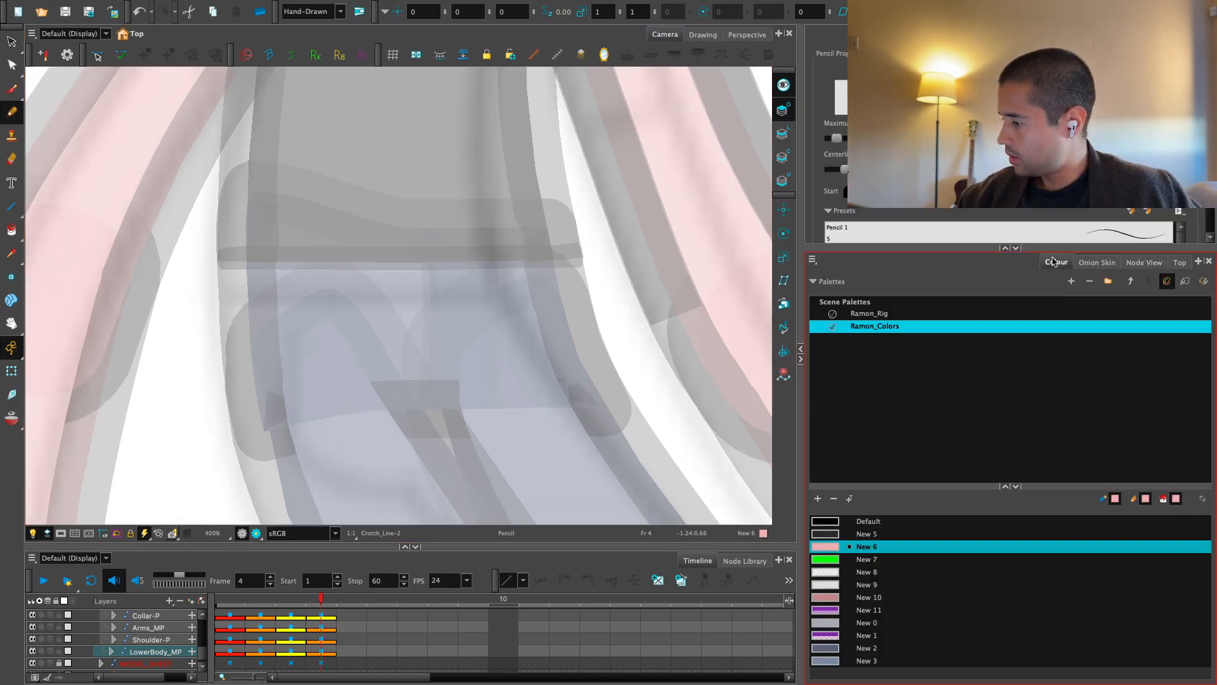
{"action": "left_click", "coordinate": [859, 522]}
{"action": "key", "text": "2"}
{"action": "mouse_move", "coordinate": [337, 266]}
{"action": "left_mouse_down"}
{"action": "mouse_move", "coordinate": [329, 443]}
{"action": "mouse_move", "coordinate": [520, 472]}
{"action": "mouse_move", "coordinate": [294, 321]}
{"action": "mouse_move", "coordinate": [379, 261]}
{"action": "mouse_move", "coordinate": [345, 271]}
{"action": "mouse_move", "coordinate": [474, 488]}
{"action": "left_mouse_up"}
{"action": "key", "text": "ctrl+z"}
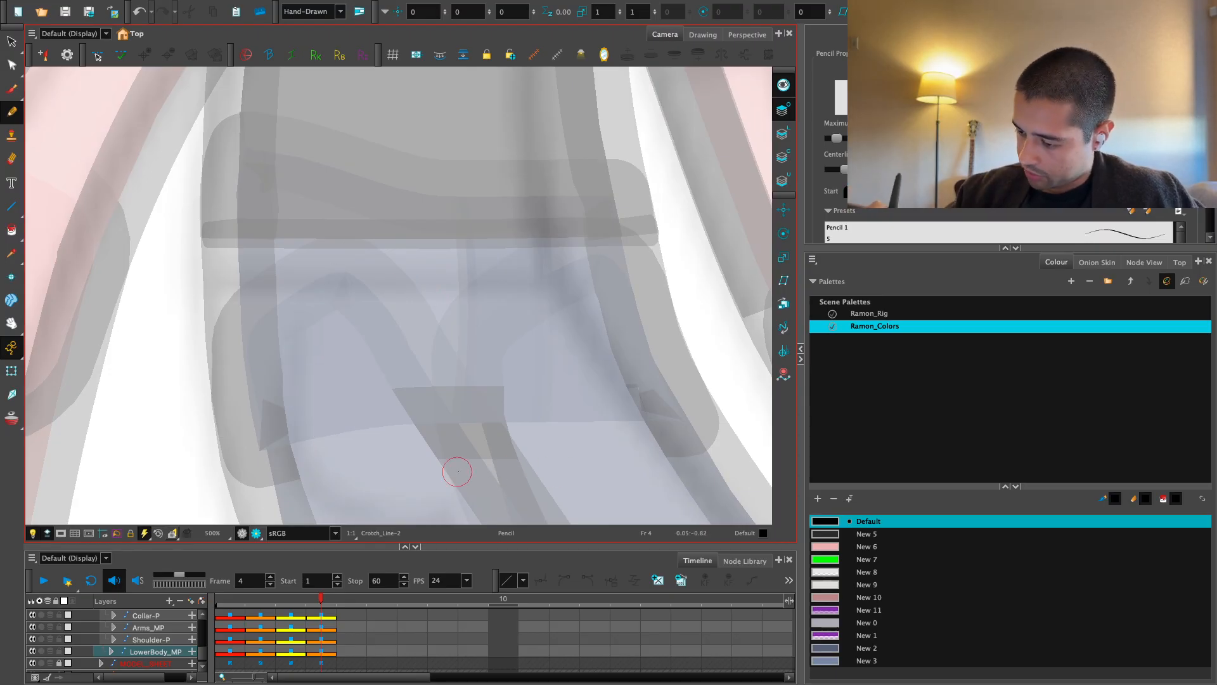
{"action": "key", "text": "ctrl+z"}
{"action": "key", "text": "ctrl+z"}
{"action": "mouse_move", "coordinate": [379, 261]}
{"action": "left_mouse_down"}
{"action": "mouse_move", "coordinate": [302, 404]}
{"action": "mouse_move", "coordinate": [475, 488]}
{"action": "left_mouse_up"}
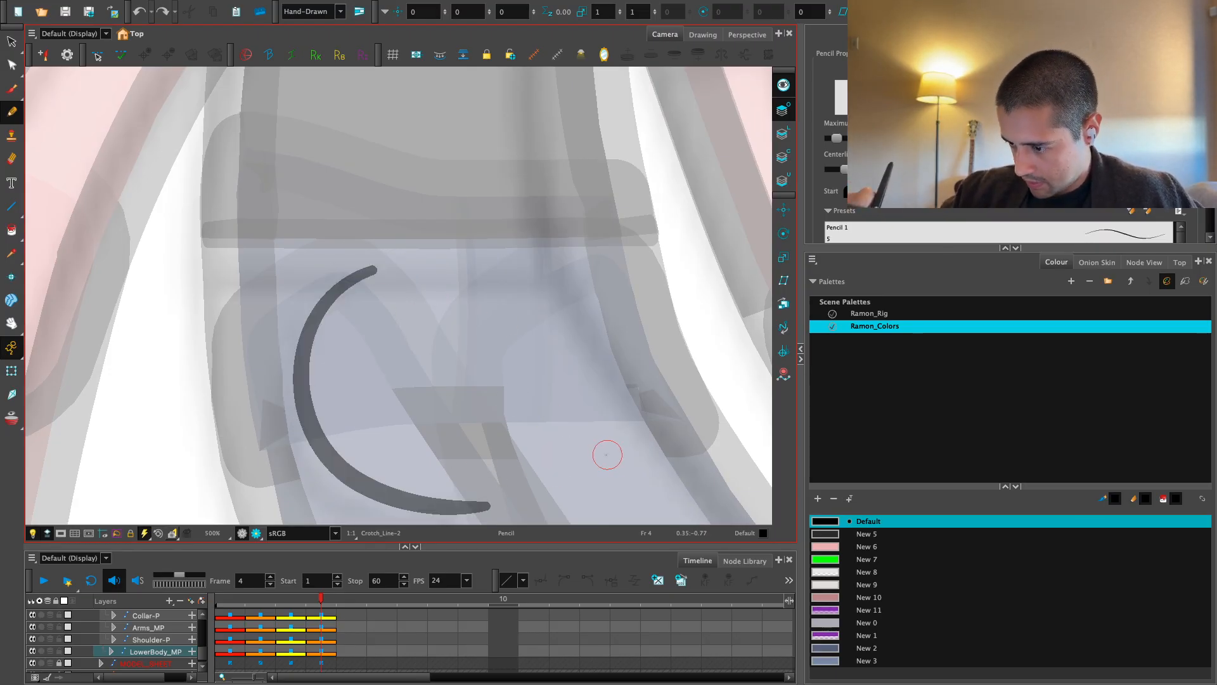
{"action": "key", "text": "ctrl+z"}
Redraw the crotch line as an open pencil curve running from below the waistband around to the inner-leg gap
{"action": "key", "text": "alt+s"}
{"action": "key", "text": "alt+slash"}
{"action": "mouse_move", "coordinate": [381, 269]}
{"action": "left_mouse_down"}
{"action": "mouse_move", "coordinate": [325, 435]}
{"action": "mouse_move", "coordinate": [487, 485]}
{"action": "mouse_move", "coordinate": [395, 461]}
{"action": "mouse_move", "coordinate": [378, 247]}
{"action": "left_mouse_up"}
{"action": "scroll", "coordinate": [575, 432], "scroll_direction": "down", "scroll_amount": 1}
{"action": "key", "text": "ctrl+z"}
{"action": "key", "text": "ctrl+z"}
{"action": "mouse_move", "coordinate": [473, 487]}
{"action": "left_mouse_down"}
{"action": "mouse_move", "coordinate": [406, 487]}
{"action": "mouse_move", "coordinate": [394, 251]}
{"action": "mouse_move", "coordinate": [408, 467]}
{"action": "mouse_move", "coordinate": [499, 461]}
{"action": "left_mouse_up"}
{"action": "key", "text": "ctrl+z"}
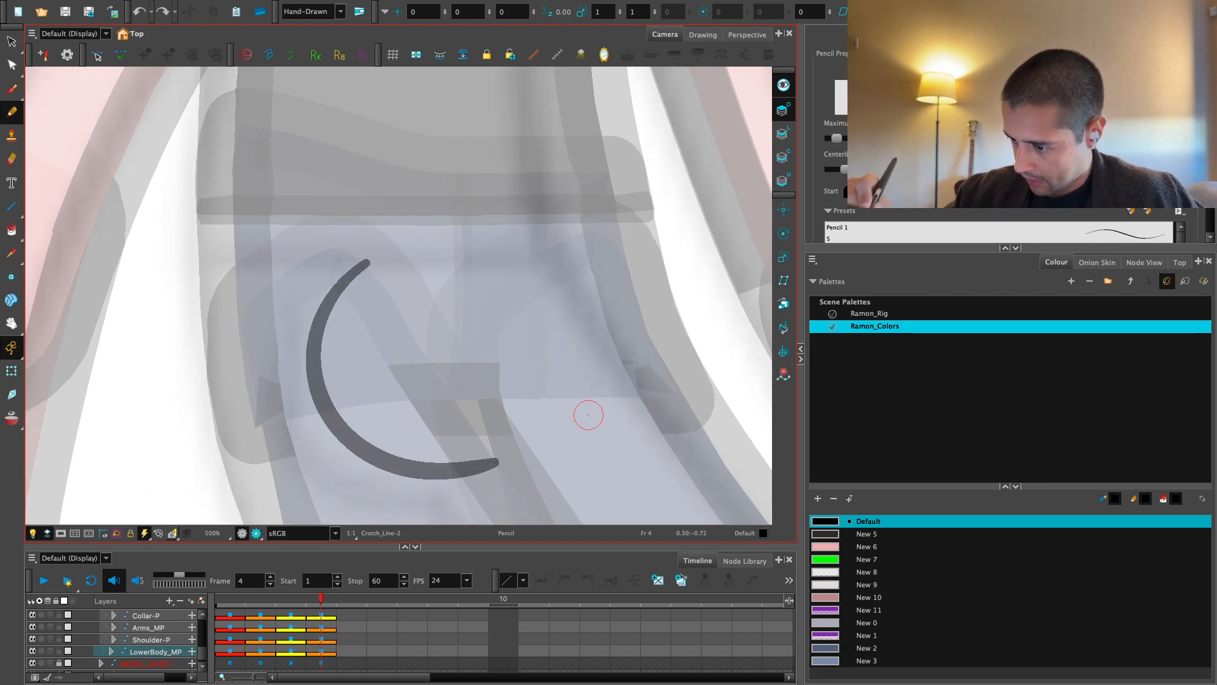
Adjust the bend near the crotch curve's lower end by its handle with the Contour Editor
{"action": "scroll", "coordinate": [588, 415], "scroll_direction": "down", "scroll_amount": 1}
{"action": "scroll", "coordinate": [471, 317], "scroll_direction": "up", "scroll_amount": 3}
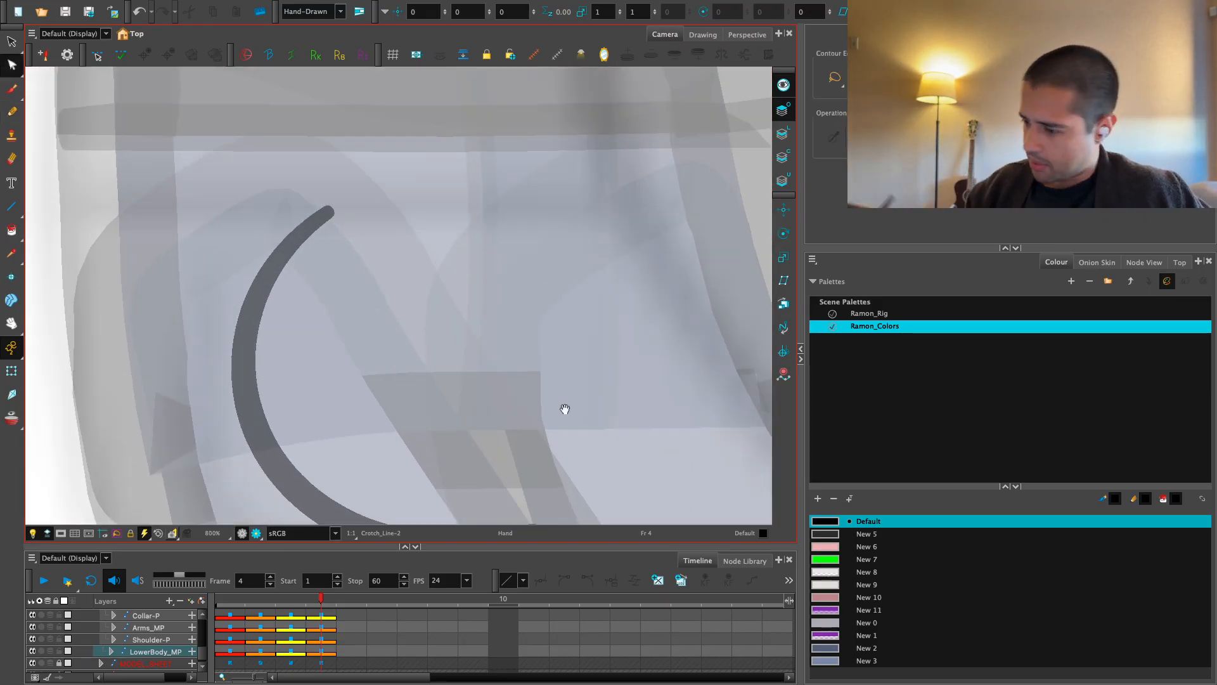
{"action": "scroll", "coordinate": [565, 409], "scroll_direction": "down", "scroll_amount": 1}
{"action": "left_click_drag", "start_coordinate": [497, 380], "coordinate": [449, 406]}
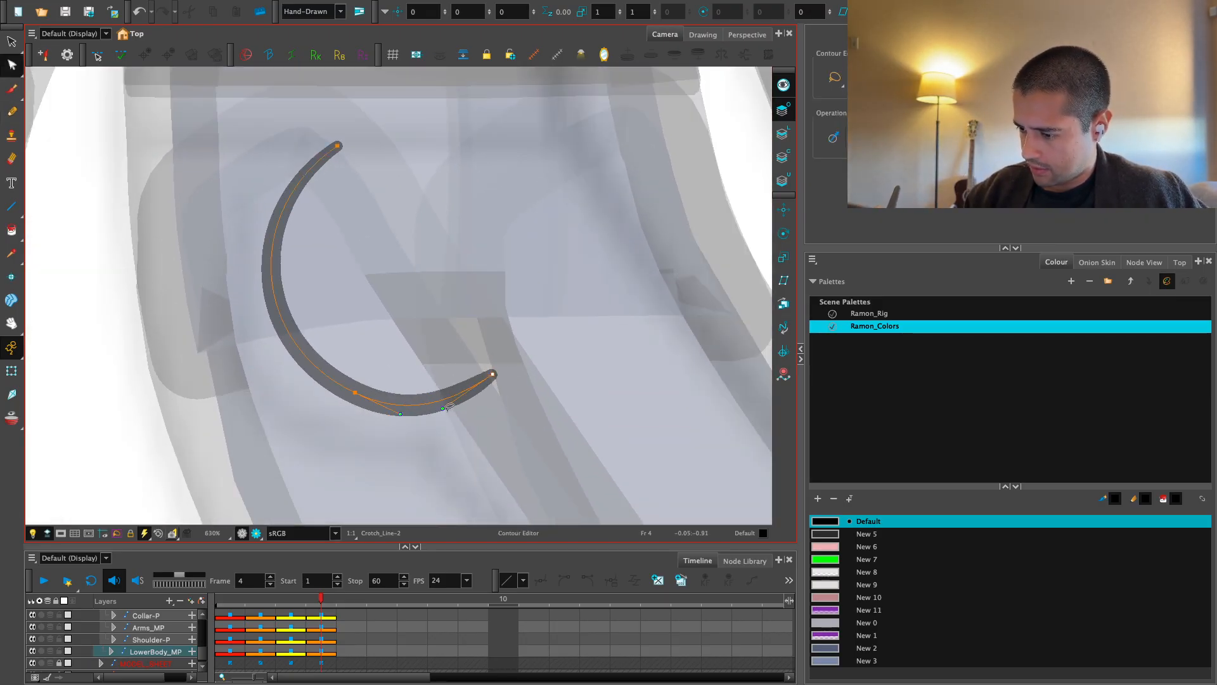
{"action": "key", "text": "super+z"}
{"action": "key", "text": "super+shift+z"}
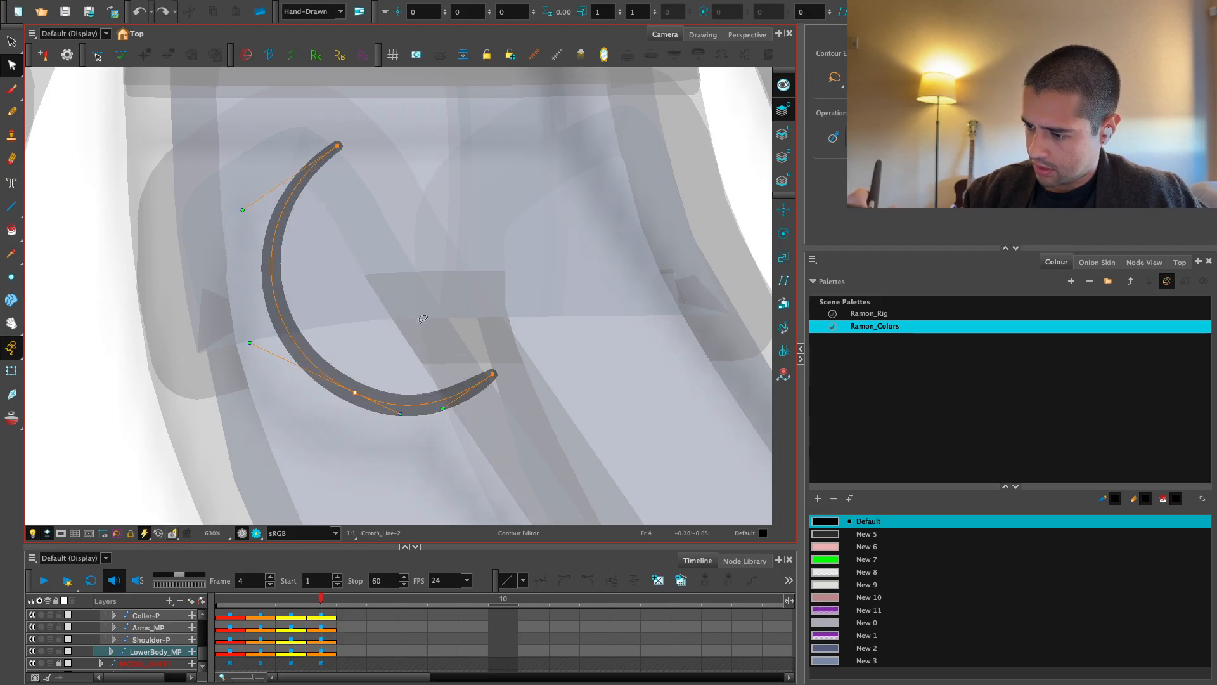
{"action": "left_click_drag", "start_coordinate": [250, 343], "coordinate": [272, 354]}
{"action": "left_click", "coordinate": [362, 279]}
{"action": "key", "text": "super+z"}
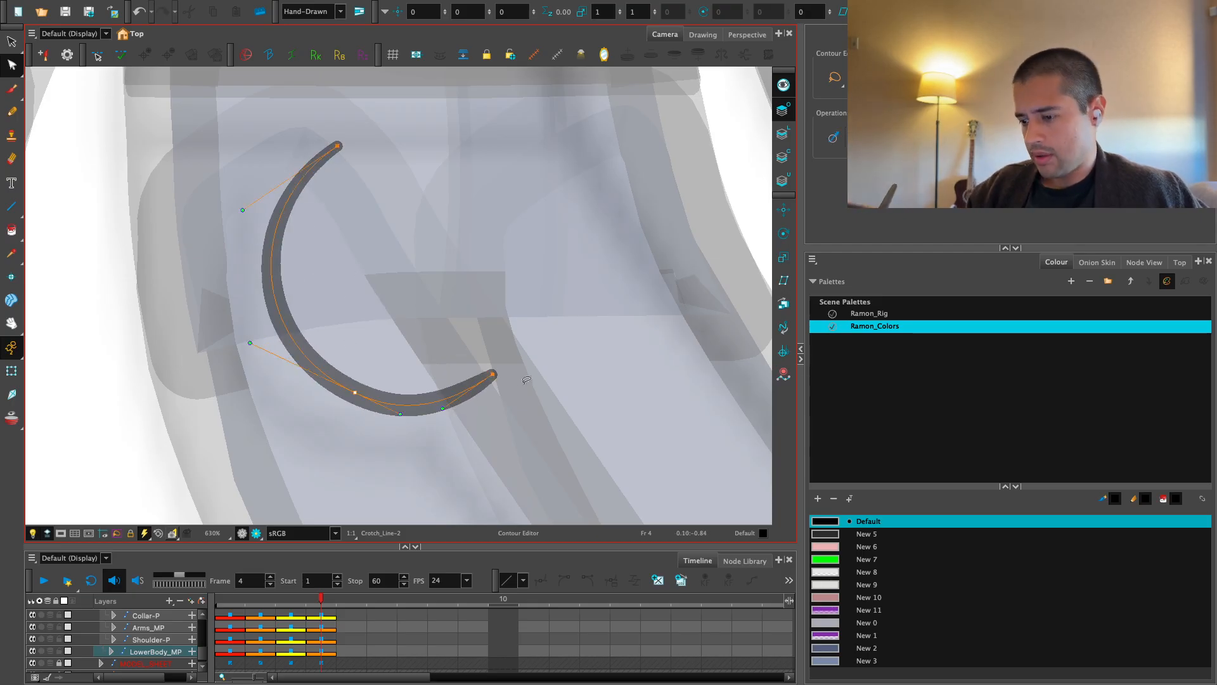
Raise the crotch curve's lower end point toward the leg gap and round its bend with the end handle
{"action": "mouse_move", "coordinate": [513, 362]}
{"action": "left_mouse_down"}
{"action": "mouse_move", "coordinate": [489, 362]}
{"action": "mouse_move", "coordinate": [500, 385]}
{"action": "left_mouse_up"}
{"action": "left_click_drag", "start_coordinate": [492, 374], "coordinate": [494, 367]}
{"action": "left_click_drag", "start_coordinate": [452, 404], "coordinate": [457, 415]}
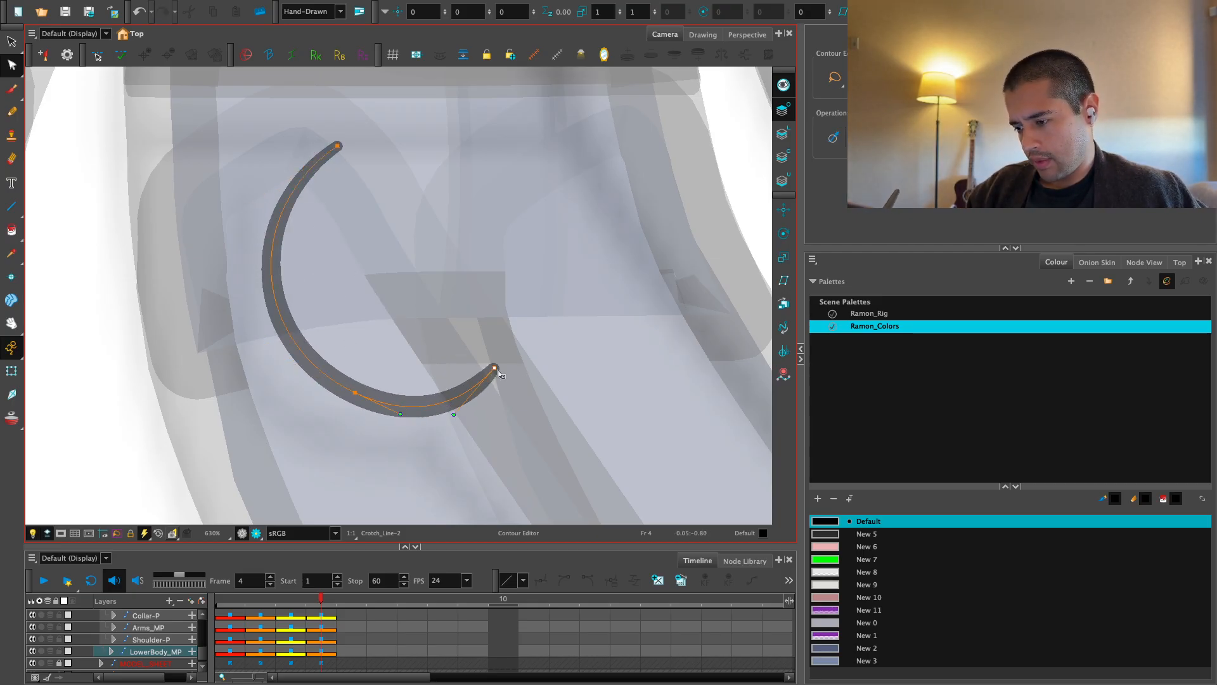
{"action": "left_click_drag", "start_coordinate": [500, 374], "coordinate": [498, 371]}
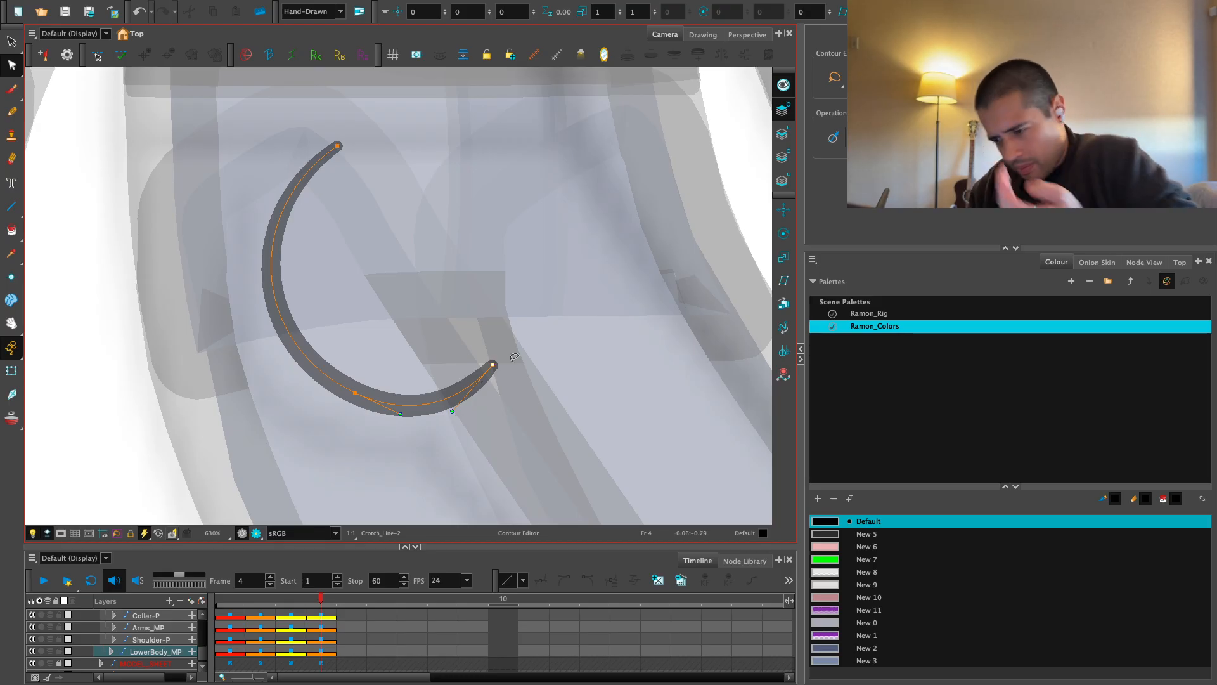
{"action": "key", "text": "2"}
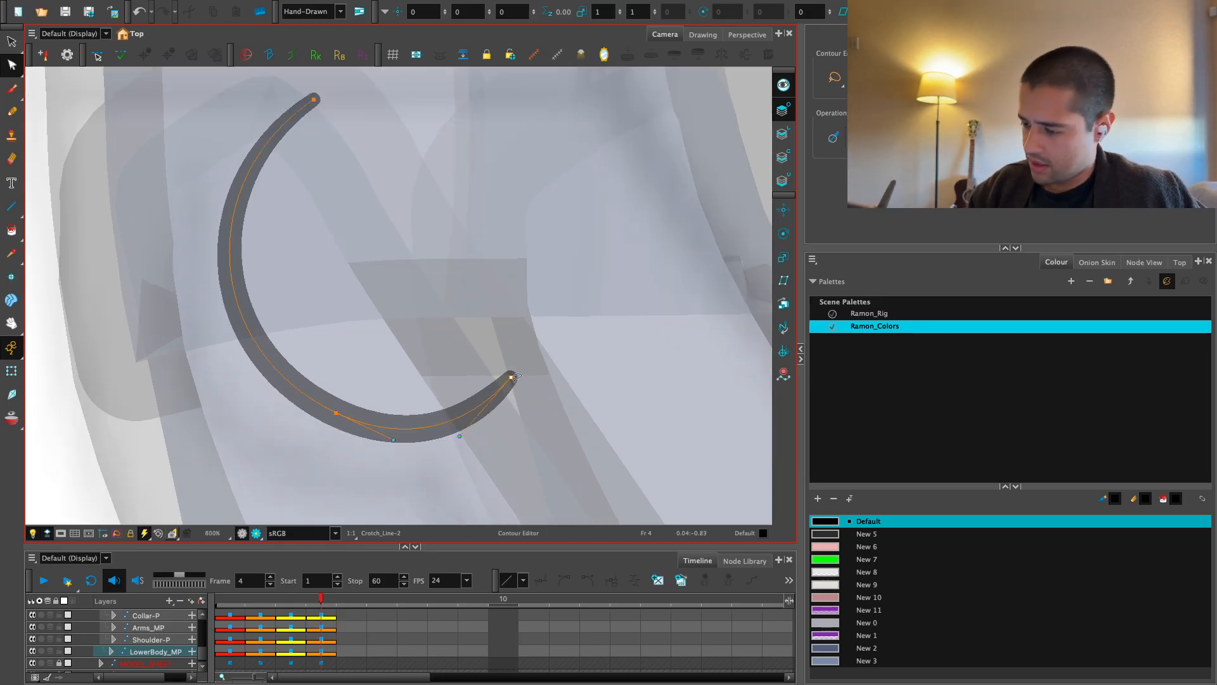
{"action": "left_click_drag", "start_coordinate": [512, 378], "coordinate": [518, 367]}
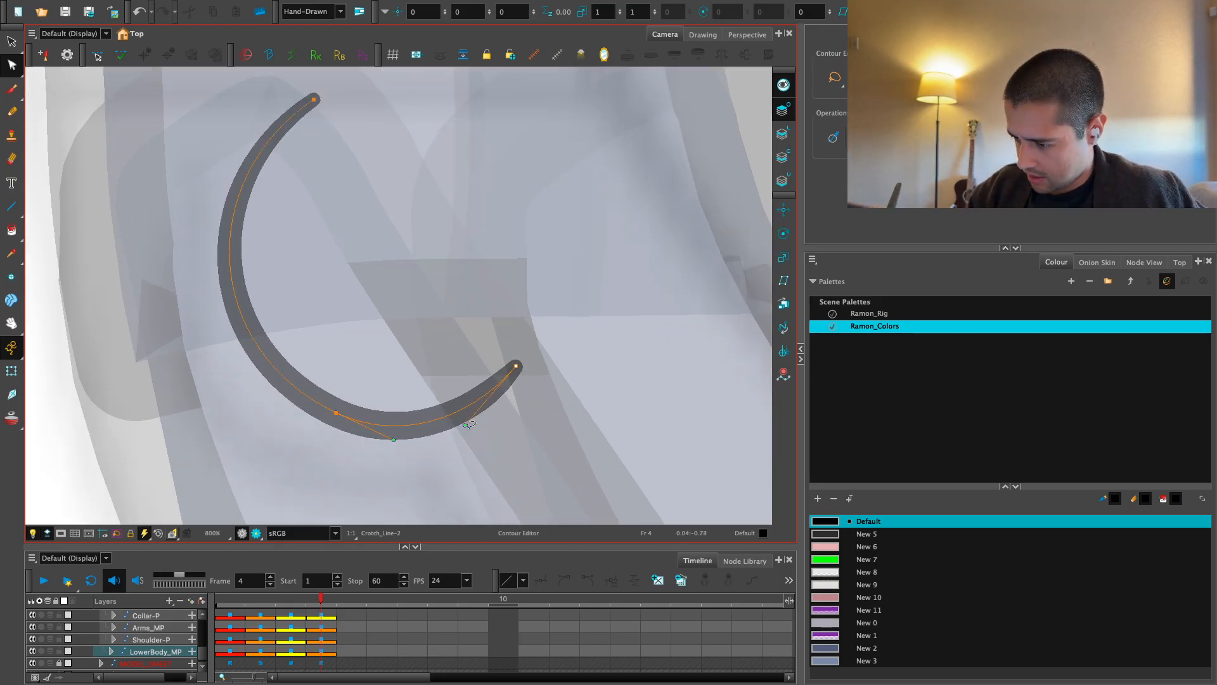
{"action": "left_click_drag", "start_coordinate": [466, 425], "coordinate": [467, 422]}
{"action": "left_click", "coordinate": [462, 358]}
{"action": "key", "text": "1"}
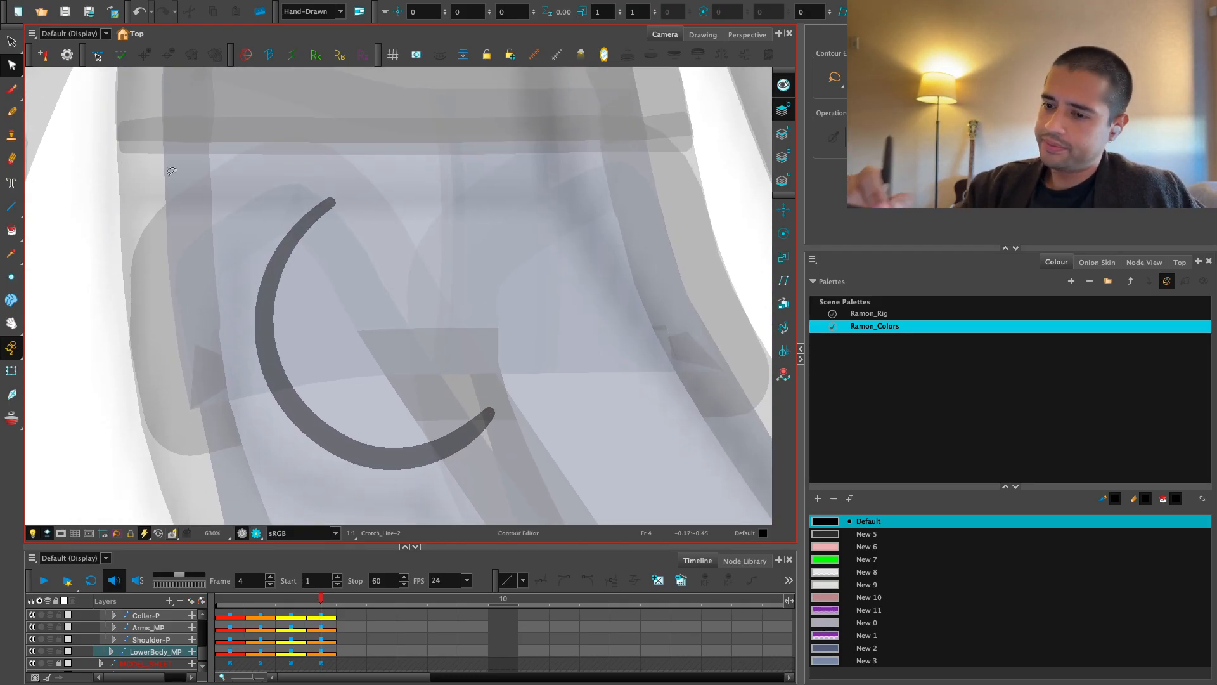
Taper the crotch curve's upper end to a fine point with the Pencil Editor
{"action": "left_click", "coordinate": [11, 64]}
{"action": "left_click", "coordinate": [67, 101]}
{"action": "left_click", "coordinate": [11, 64]}
{"action": "left_click", "coordinate": [45, 89]}
{"action": "key", "text": "2"}
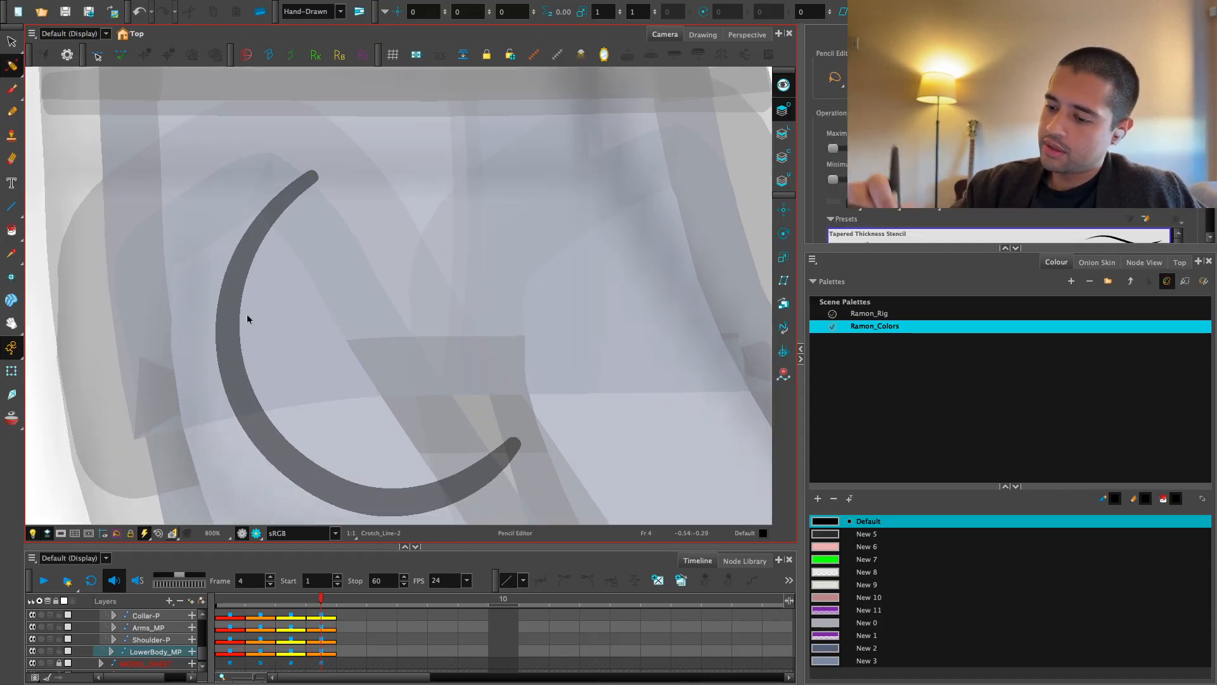
{"action": "key", "text": "2"}
{"action": "key", "text": "2"}
{"action": "mouse_move", "coordinate": [342, 97]}
{"action": "left_mouse_down"}
{"action": "mouse_move", "coordinate": [342, 273]}
{"action": "mouse_move", "coordinate": [315, 285]}
{"action": "left_mouse_up"}
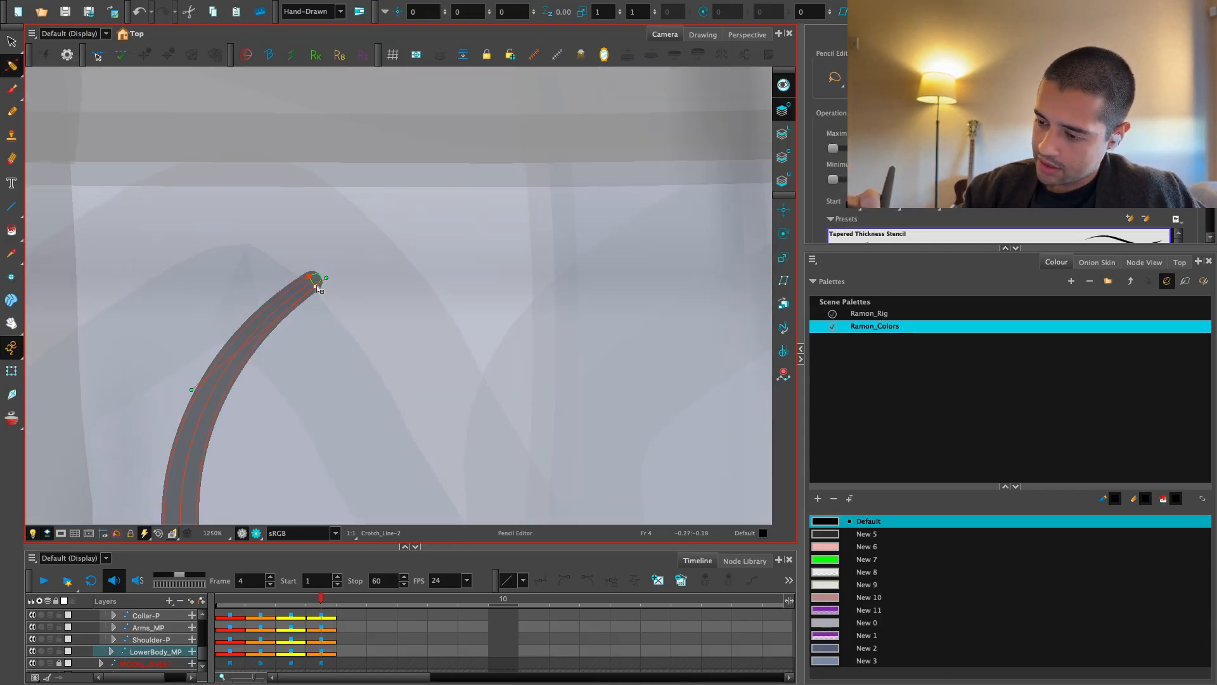
{"action": "left_click_drag", "start_coordinate": [193, 395], "coordinate": [205, 389]}
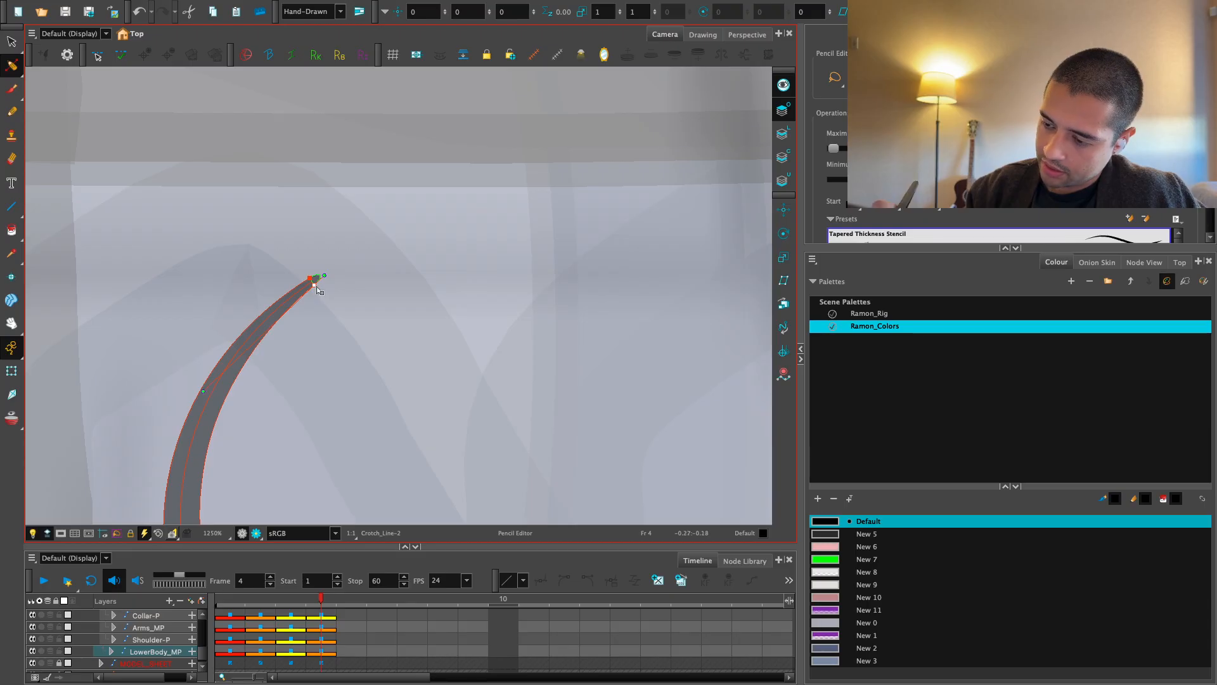
{"action": "left_click_drag", "start_coordinate": [314, 285], "coordinate": [311, 281]}
{"action": "left_click", "coordinate": [383, 277]}
Examine the tapered crotch line's shape and its fit on the hips with the whole drawing shown normally
{"action": "key", "text": "1"}
{"action": "key", "text": "1"}
{"action": "key", "text": "1"}
{"action": "key", "text": "1"}
{"action": "left_click_drag", "start_coordinate": [581, 410], "coordinate": [557, 330]}
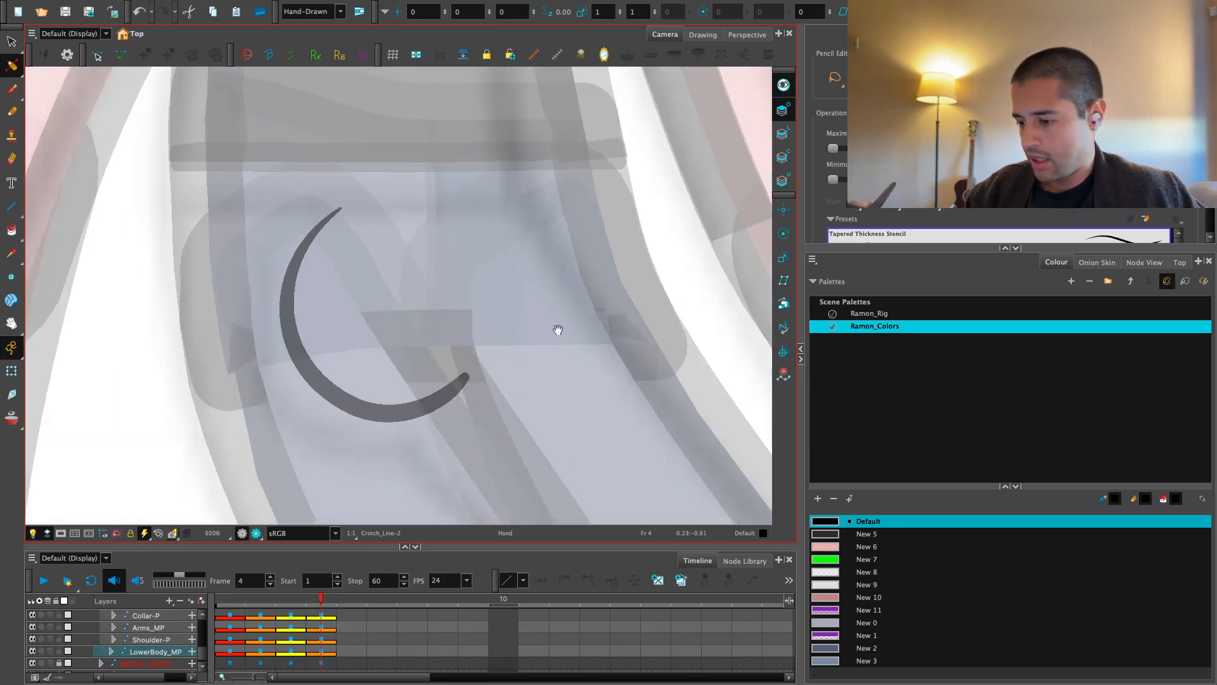
{"action": "key", "text": "2"}
{"action": "key", "text": "1"}
{"action": "key", "text": "1"}
{"action": "left_click", "coordinate": [12, 372]}
{"action": "key", "text": "1"}
{"action": "key", "text": "1"}
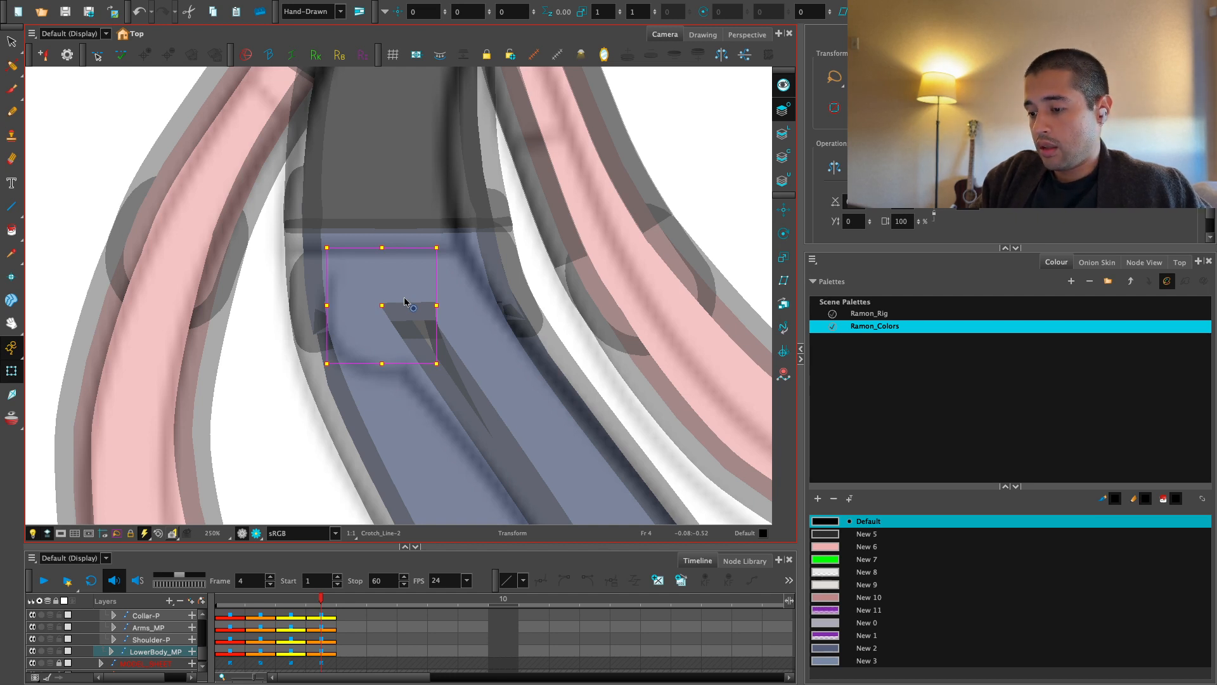
Refine the bottom bend of the crotch curve with the Contour Editor
{"action": "key", "text": "alt+s"}
{"action": "key", "text": "2"}
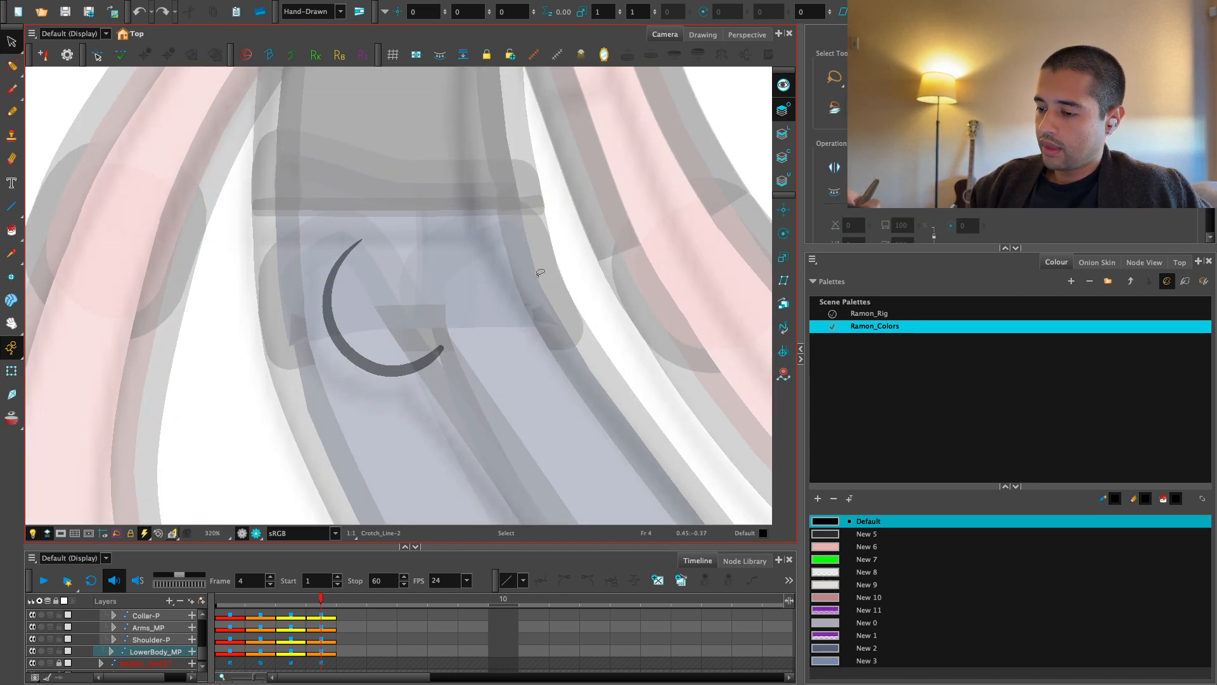
{"action": "key", "text": "ctrl+a"}
{"action": "key", "text": "2"}
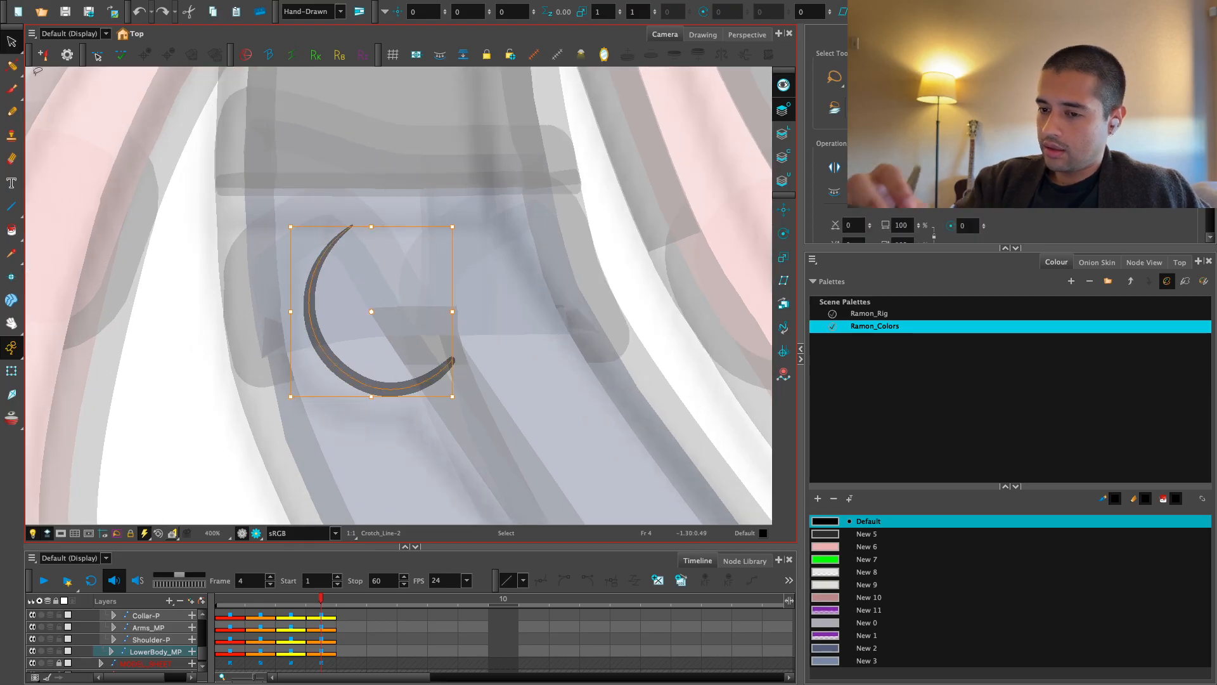
{"action": "left_click", "coordinate": [12, 66]}
{"action": "left_click", "coordinate": [12, 66]}
{"action": "left_click", "coordinate": [36, 68]}
{"action": "key", "text": "2"}
{"action": "key", "text": "2"}
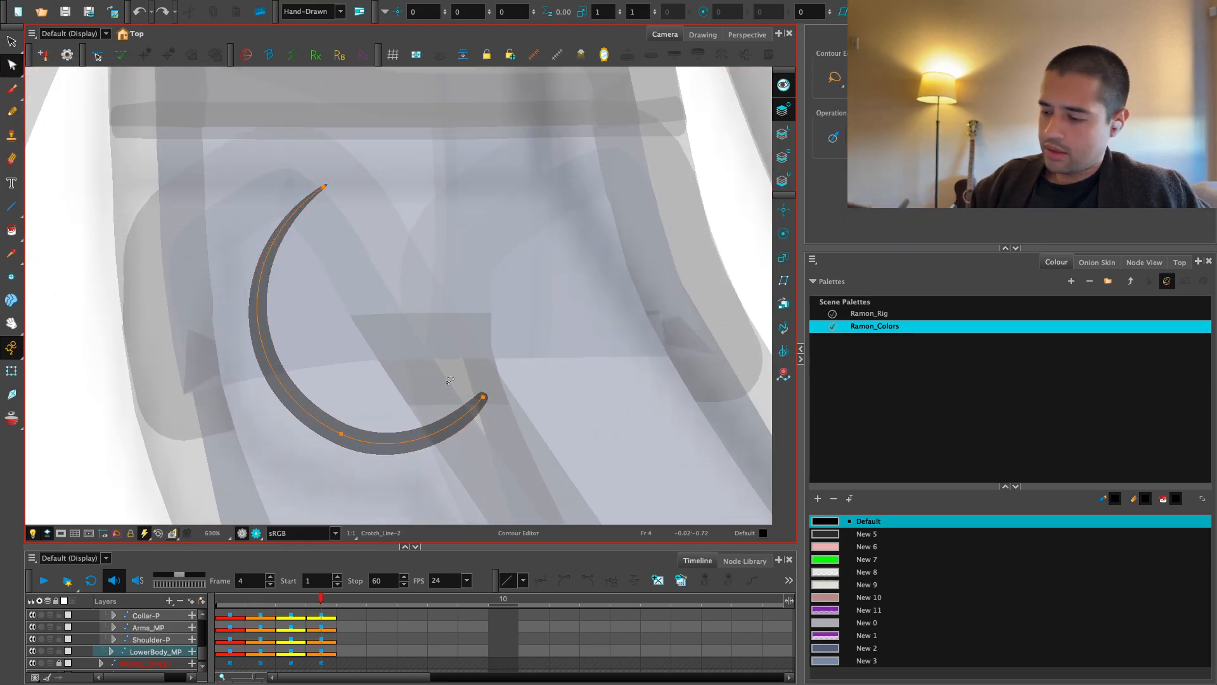
{"action": "left_click", "coordinate": [402, 448]}
{"action": "key", "text": "alt+s"}
{"action": "key", "text": "1"}
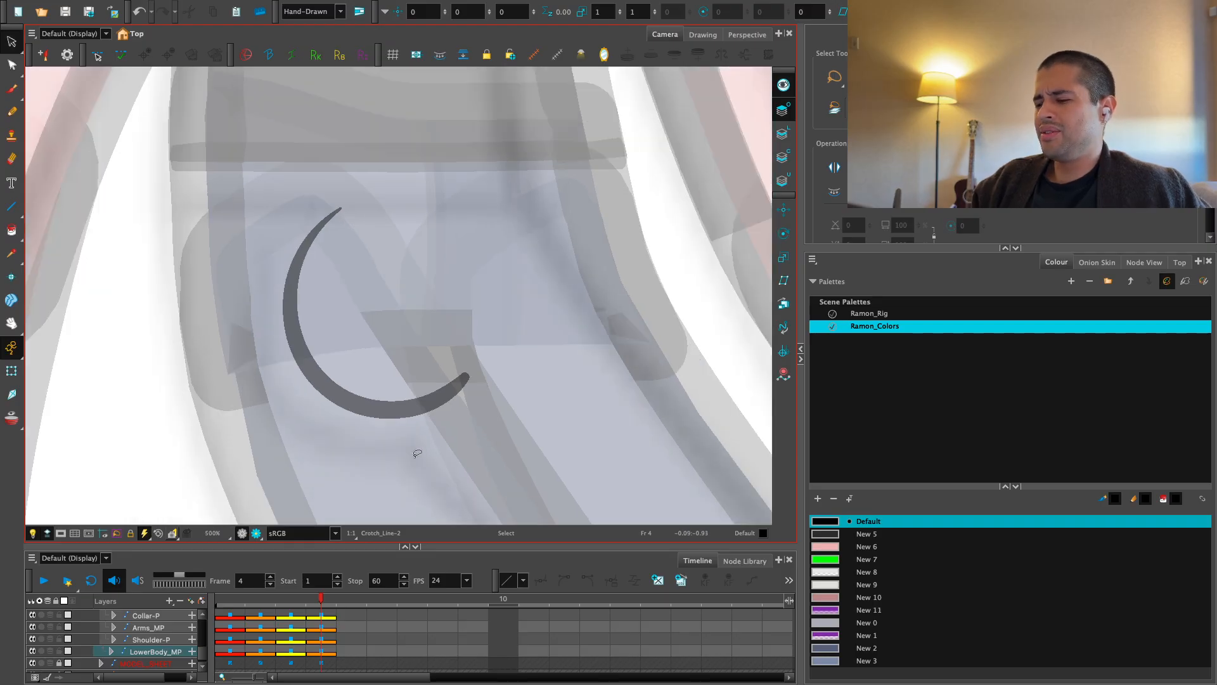
Move the crotch curve to the next art layer down by cutting and pasting it, and check it on the hips
{"action": "key", "text": "ctrl+a"}
{"action": "key", "text": "ctrl+x"}
{"action": "left_click", "coordinate": [783, 134]}
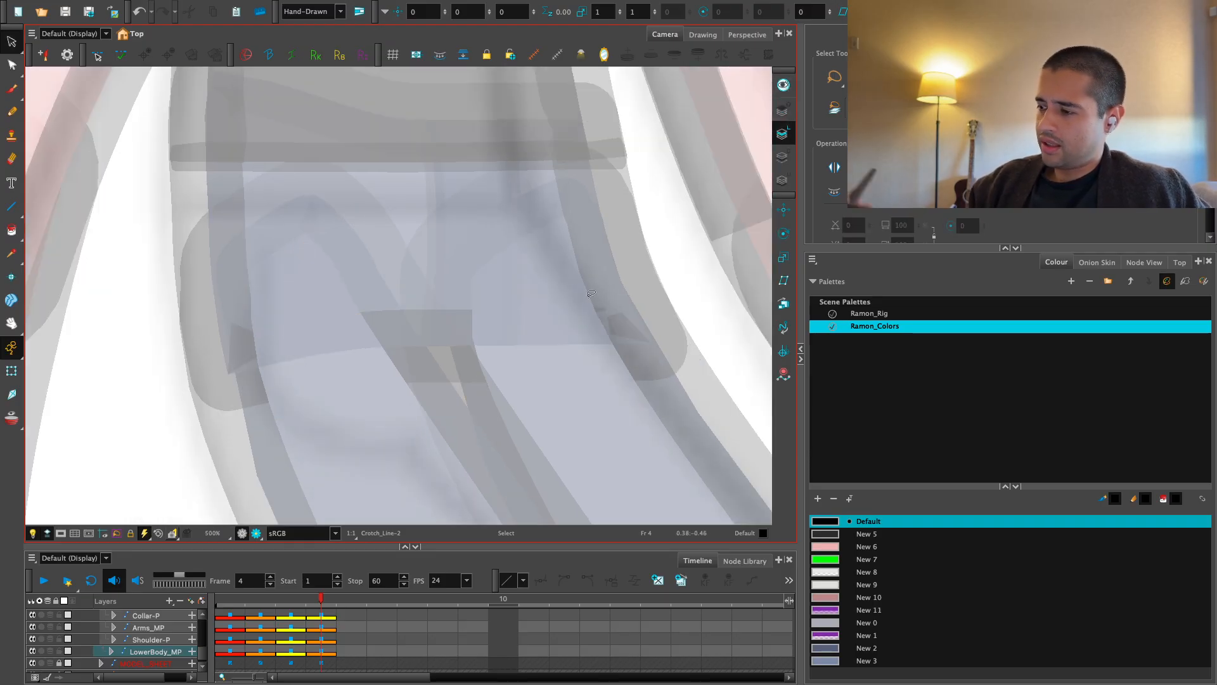
{"action": "key", "text": "ctrl+v"}
{"action": "left_click", "coordinate": [515, 290]}
{"action": "key", "text": "1"}
{"action": "left_click", "coordinate": [12, 371]}
{"action": "key", "text": "1"}
{"action": "key", "text": "1"}
{"action": "key", "text": "1"}
{"action": "key", "text": "2"}
{"action": "key", "text": "2"}
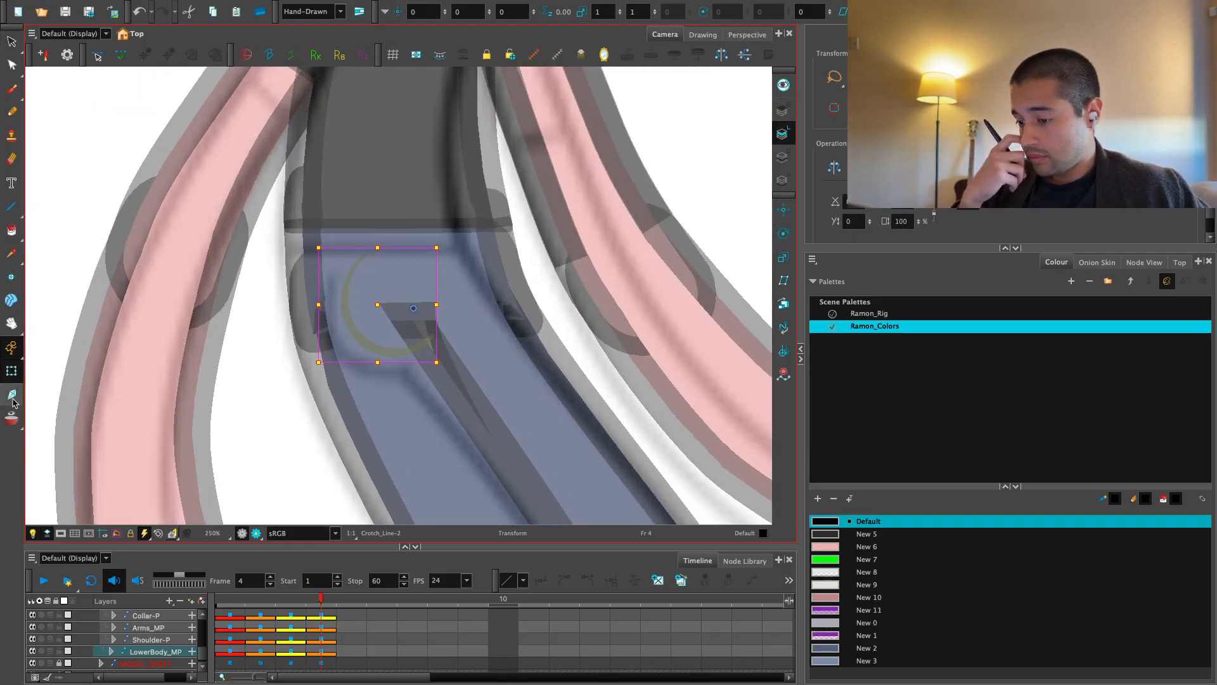
Rotate the whole crotch curve slightly clockwise and shift it up a little on the hips
{"action": "key", "text": "alt+s"}
{"action": "key", "text": "ctrl+a"}
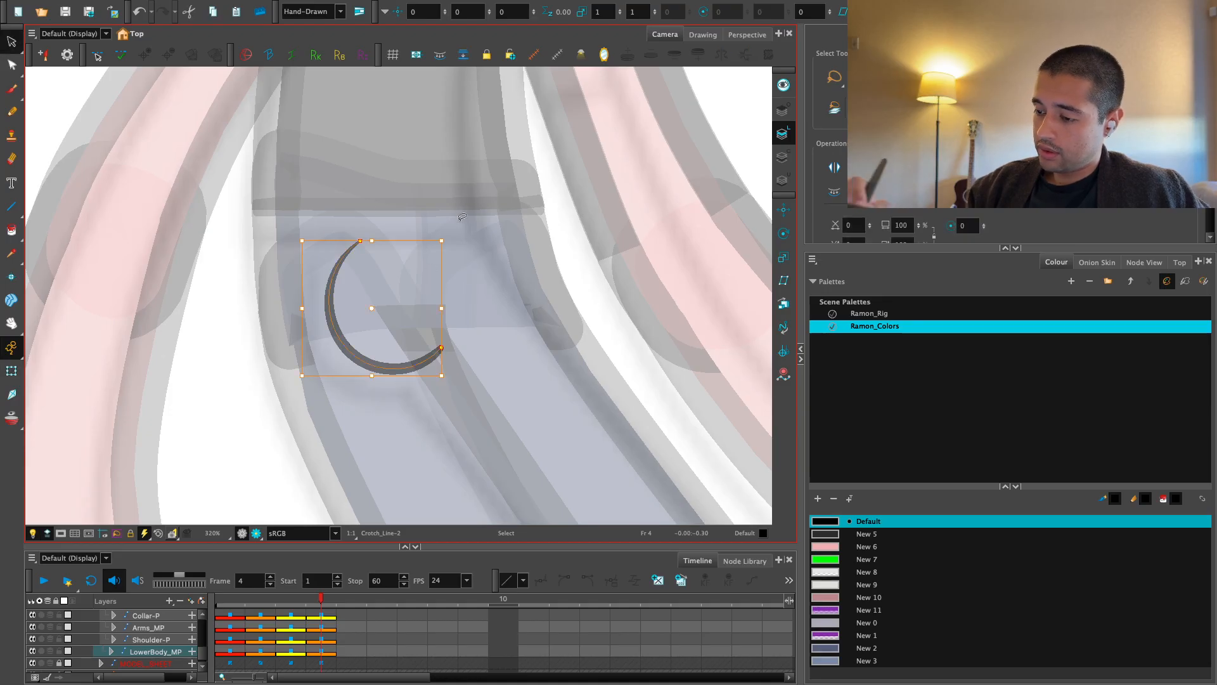
{"action": "left_click_drag", "start_coordinate": [452, 231], "coordinate": [470, 257]}
{"action": "left_click_drag", "start_coordinate": [384, 307], "coordinate": [385, 296]}
{"action": "left_click", "coordinate": [474, 276]}
Join the crotch curve's two ends with an invisible Stroke line and fill the enclosed shape with New 2
{"action": "key", "text": "2"}
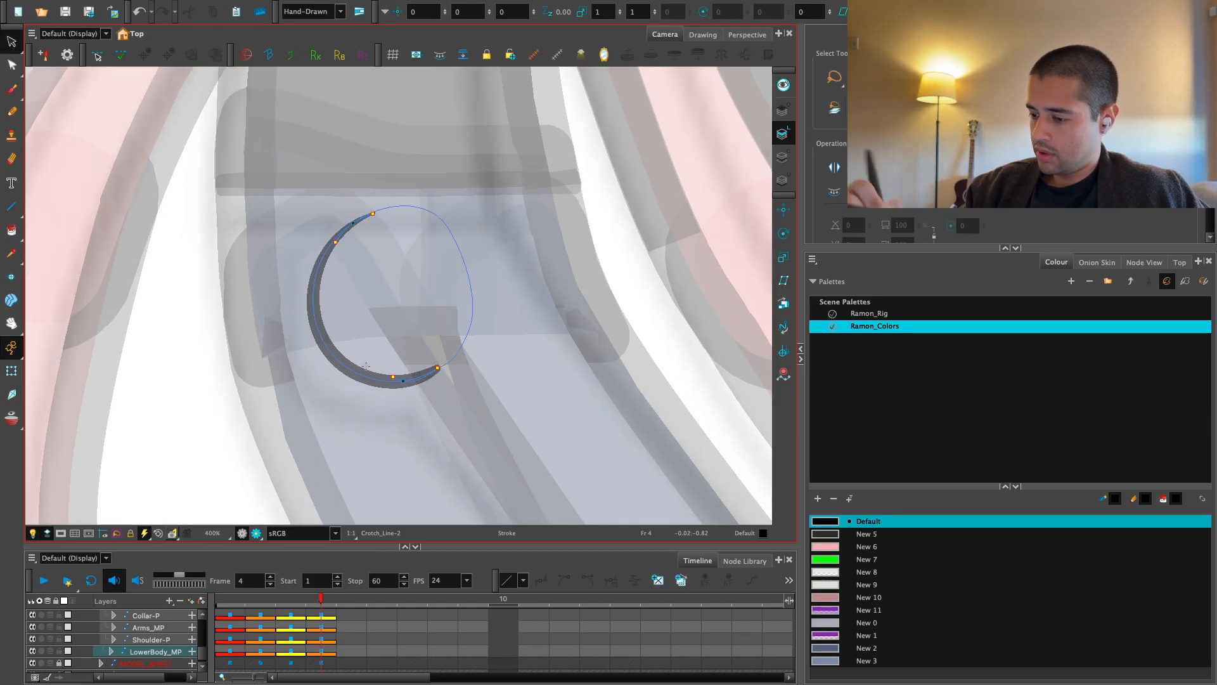
{"action": "left_click", "coordinate": [836, 661]}
{"action": "left_click", "coordinate": [837, 648]}
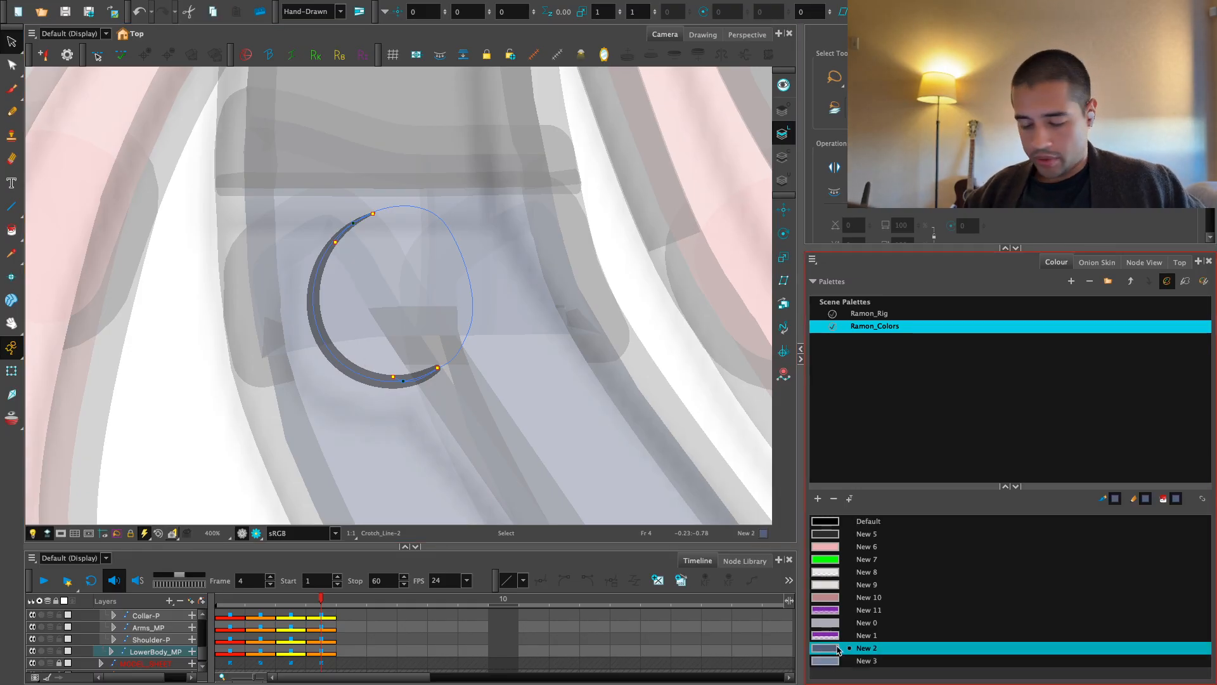
{"action": "key", "text": "alt+i"}
{"action": "left_click", "coordinate": [377, 318]}
Examine how the filled crotch patch blends with the hips and legs, up close and in the full figure
{"action": "key", "text": "shift+t"}
{"action": "key", "text": "1"}
{"action": "key", "text": "1"}
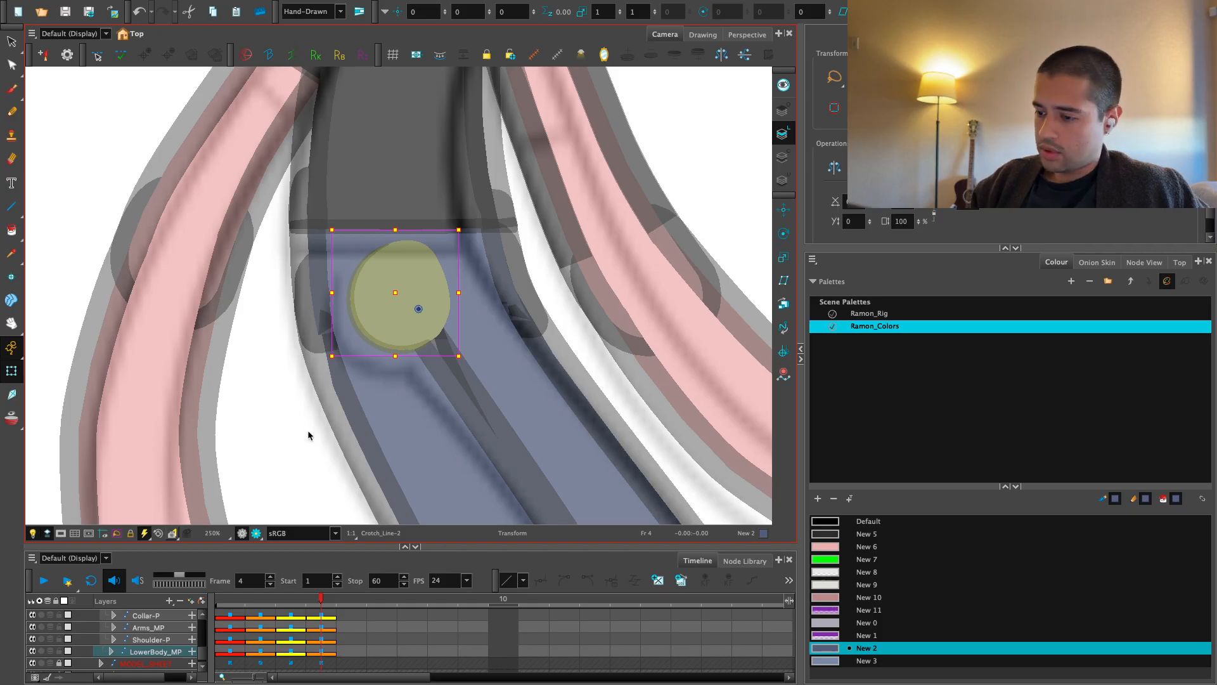
{"action": "left_click", "coordinate": [308, 436]}
{"action": "key", "text": "2"}
{"action": "key", "text": "2"}
{"action": "left_click", "coordinate": [434, 310]}
{"action": "key", "text": "1"}
{"action": "key", "text": "1"}
{"action": "key", "text": "1"}
{"action": "key", "text": "1"}
{"action": "key", "text": "1"}
{"action": "key", "text": "1"}
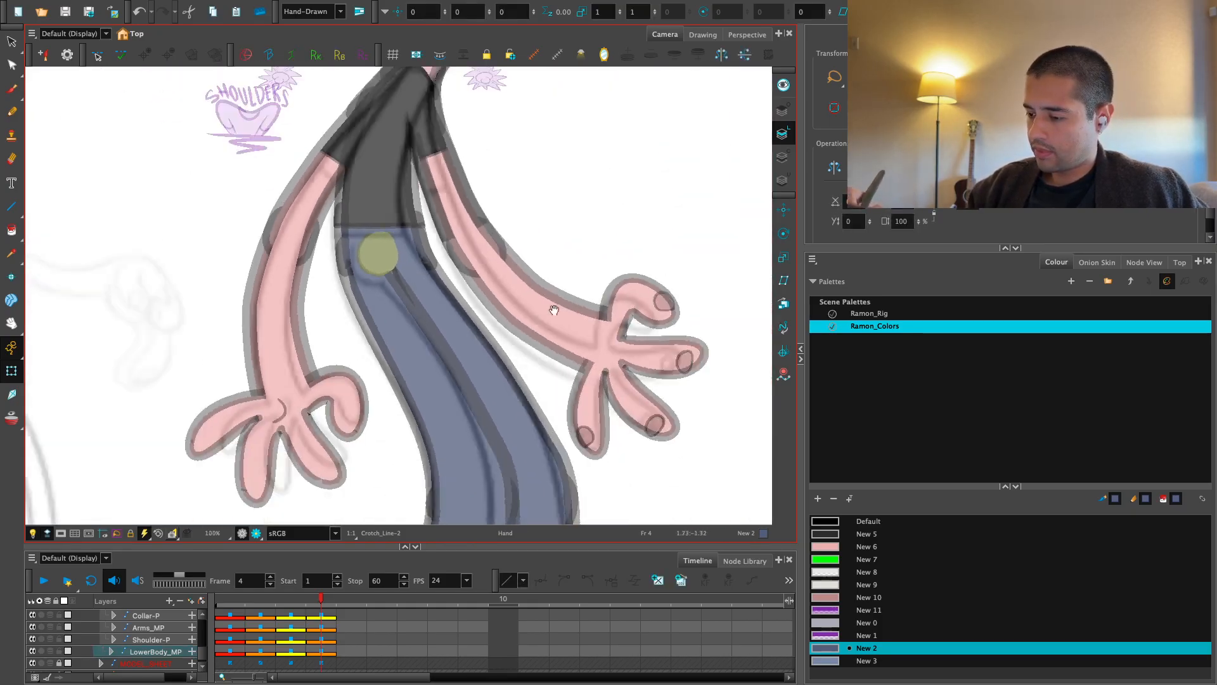
{"action": "key", "text": "1"}
{"action": "key", "text": "1"}
Select the whole front leg on frame 4, including its shoe, and move it right onto the back leg's position
{"action": "left_click_drag", "start_coordinate": [530, 430], "coordinate": [510, 305]}
{"action": "left_click", "coordinate": [428, 474]}
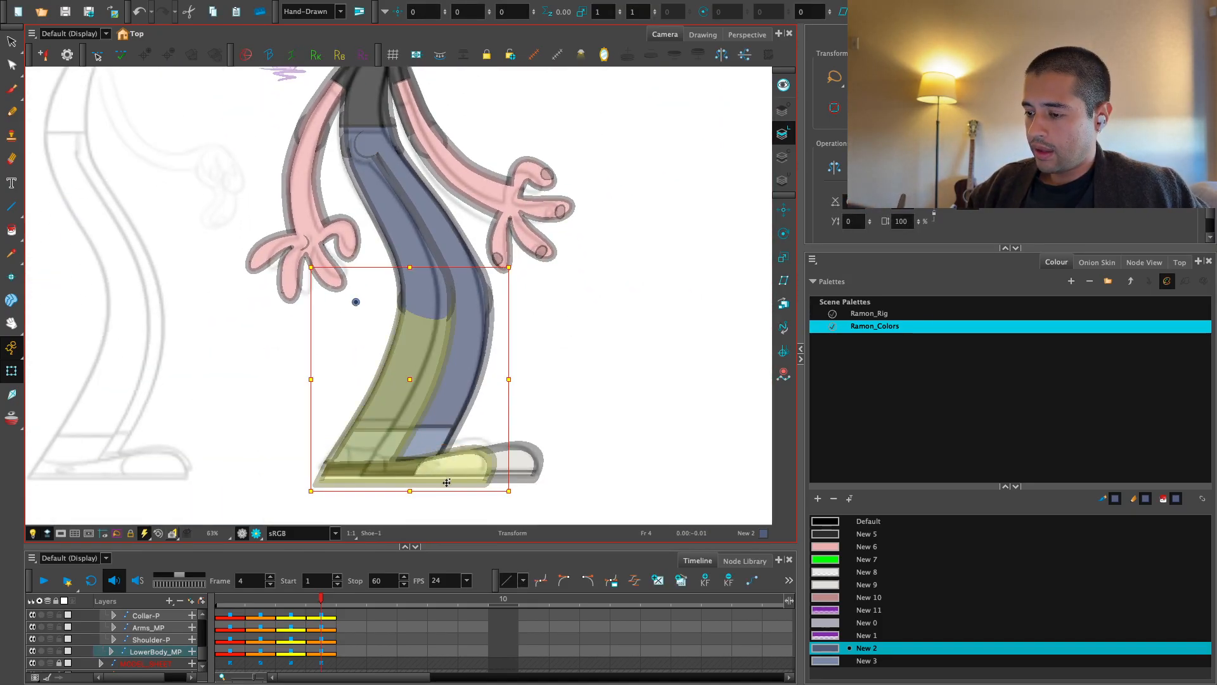
{"action": "key", "text": "comma"}
{"action": "key", "text": "comma"}
{"action": "key", "text": "period"}
{"action": "key", "text": "period"}
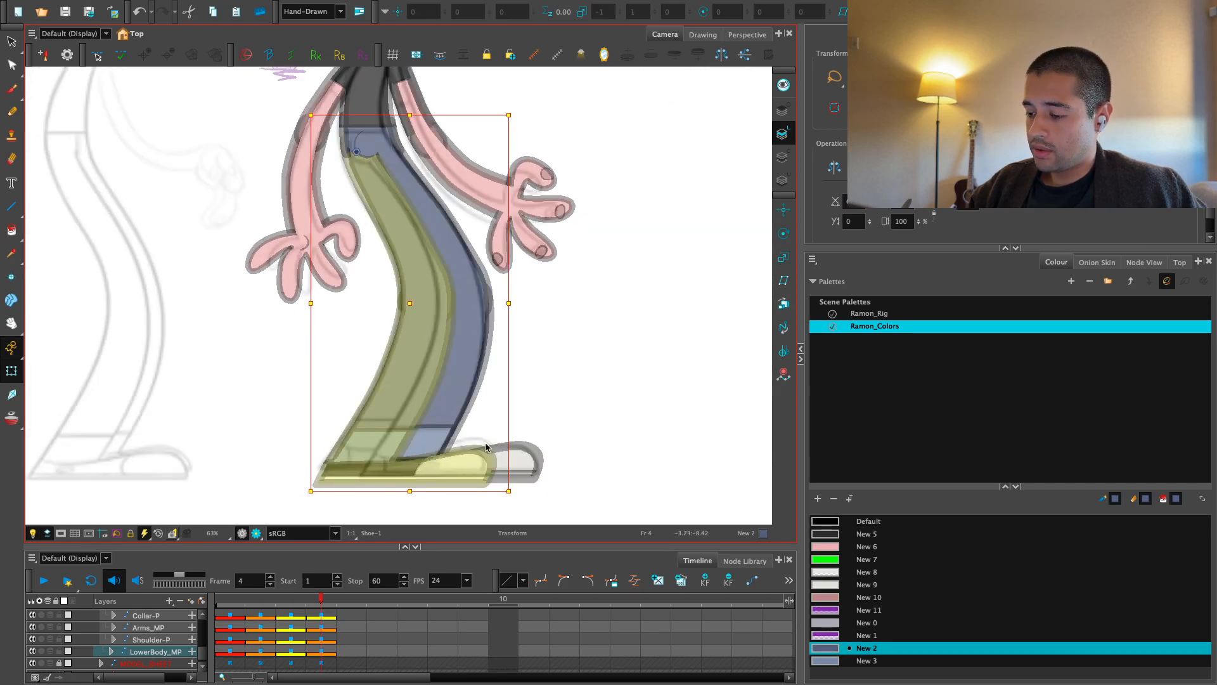
{"action": "left_click_drag", "start_coordinate": [471, 462], "coordinate": [508, 461]}
{"action": "left_click", "coordinate": [534, 449]}
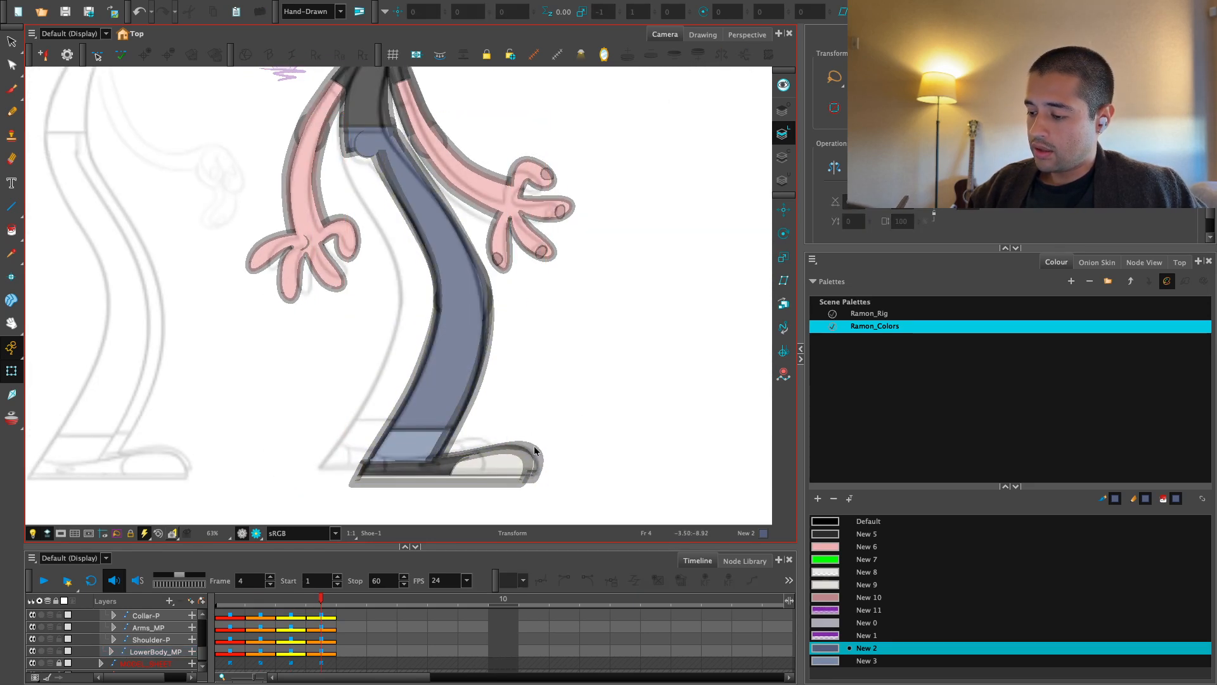
Move the back leg left to where the front leg stood on frame 4, compare it with frame 3, and nudge it slightly right
{"action": "left_click", "coordinate": [535, 450]}
{"action": "left_click_drag", "start_coordinate": [447, 320], "coordinate": [414, 299]}
{"action": "key", "text": "comma"}
{"action": "key", "text": "period"}
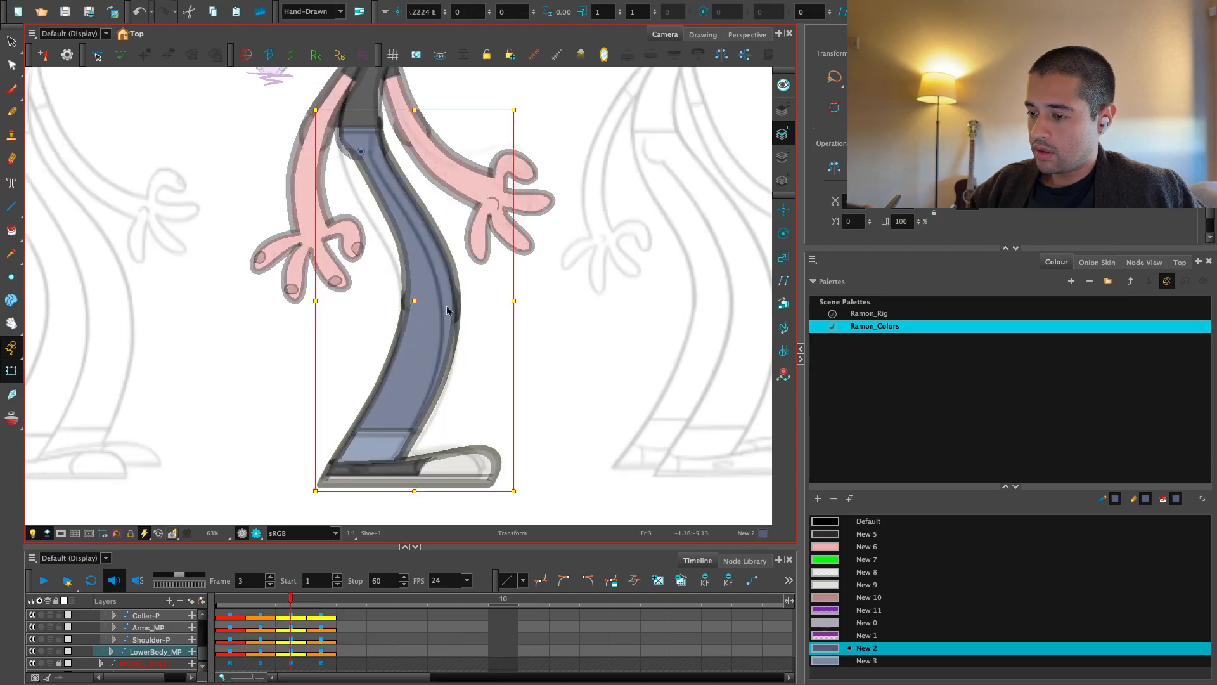
{"action": "key", "text": "period"}
{"action": "left_click_drag", "start_coordinate": [433, 284], "coordinate": [438, 284]}
Compare the leg pose on frame 4 with the preceding frames and examine how the legs meet the hips
{"action": "key", "text": "1"}
{"action": "key", "text": "1"}
{"action": "key", "text": "comma"}
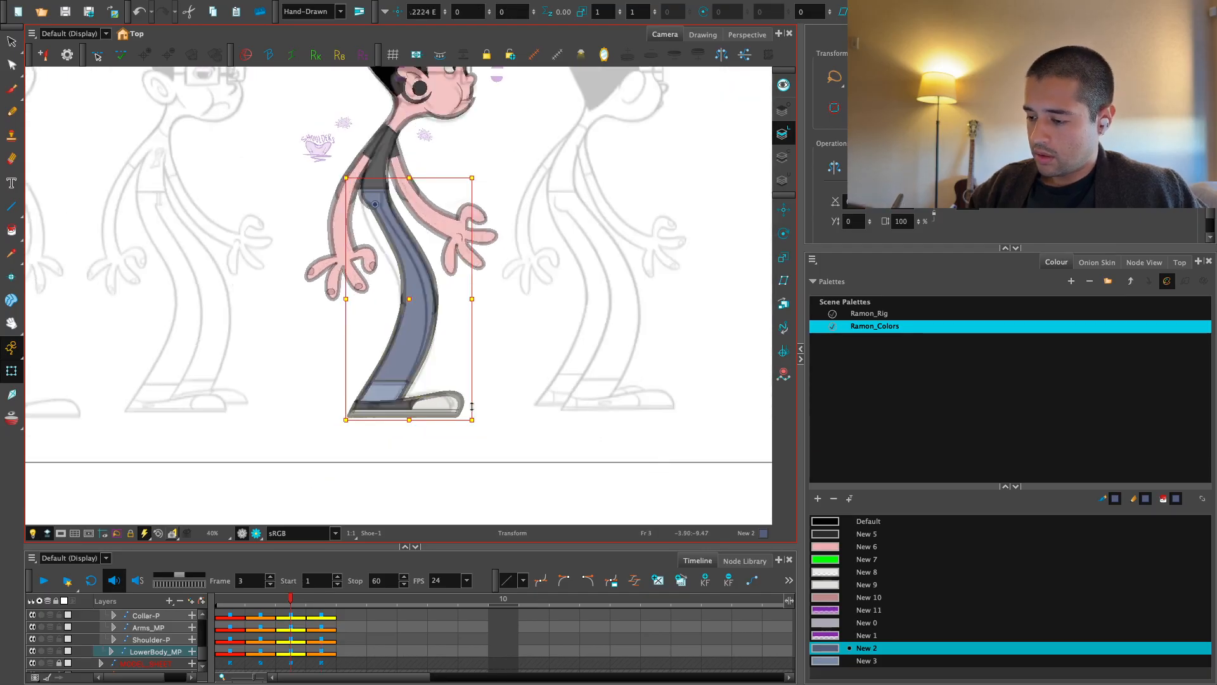
{"action": "key", "text": "comma"}
{"action": "key", "text": "period"}
{"action": "key", "text": "period"}
{"action": "key", "text": "2"}
{"action": "left_click_drag", "start_coordinate": [393, 229], "coordinate": [408, 354]}
{"action": "key", "text": "2"}
{"action": "key", "text": "2"}
{"action": "key", "text": "2"}
{"action": "key", "text": "1"}
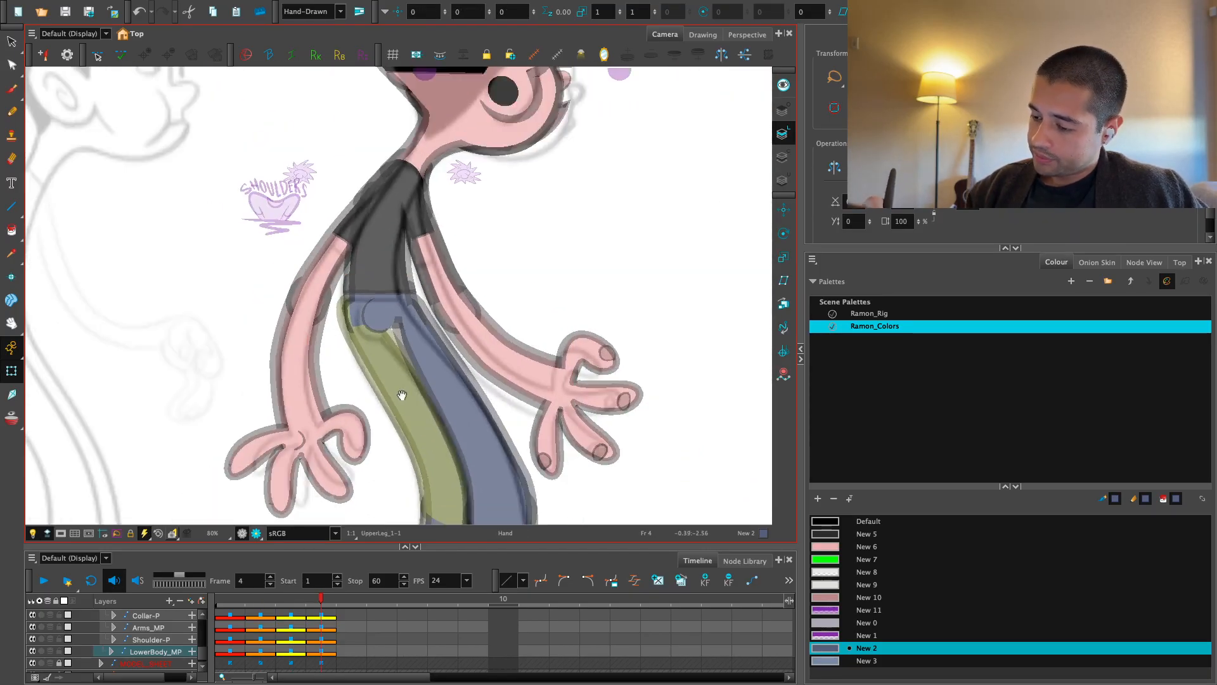
{"action": "key", "text": "1"}
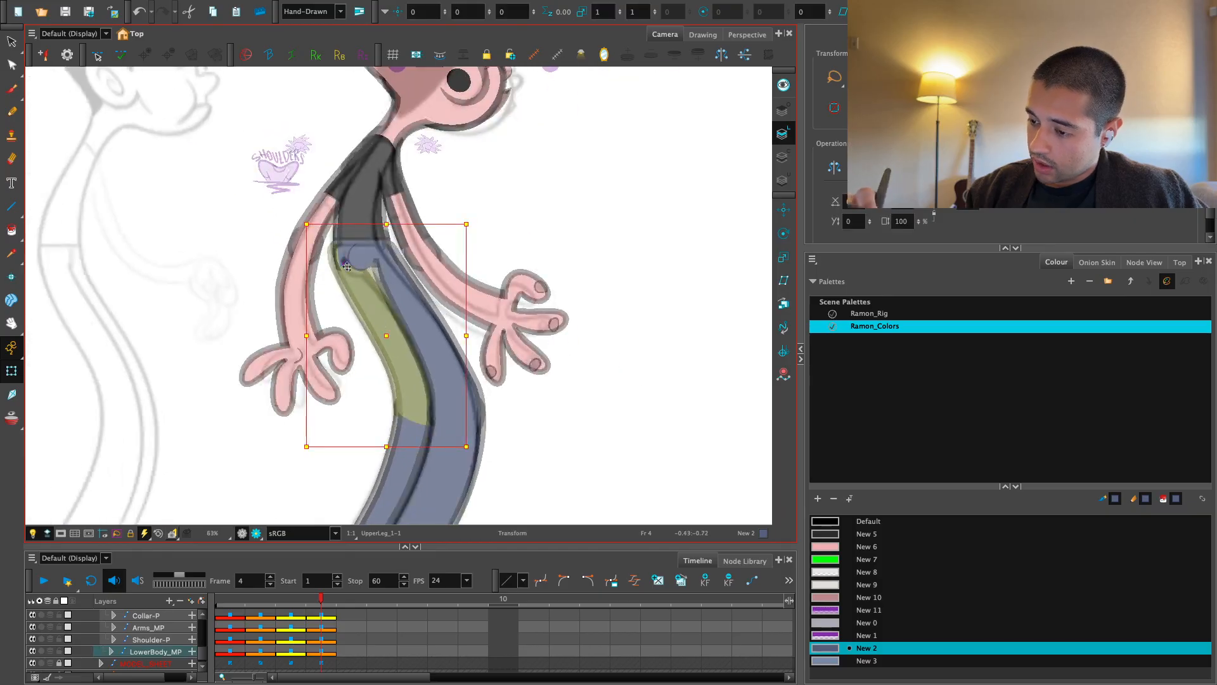
{"action": "key", "text": "2"}
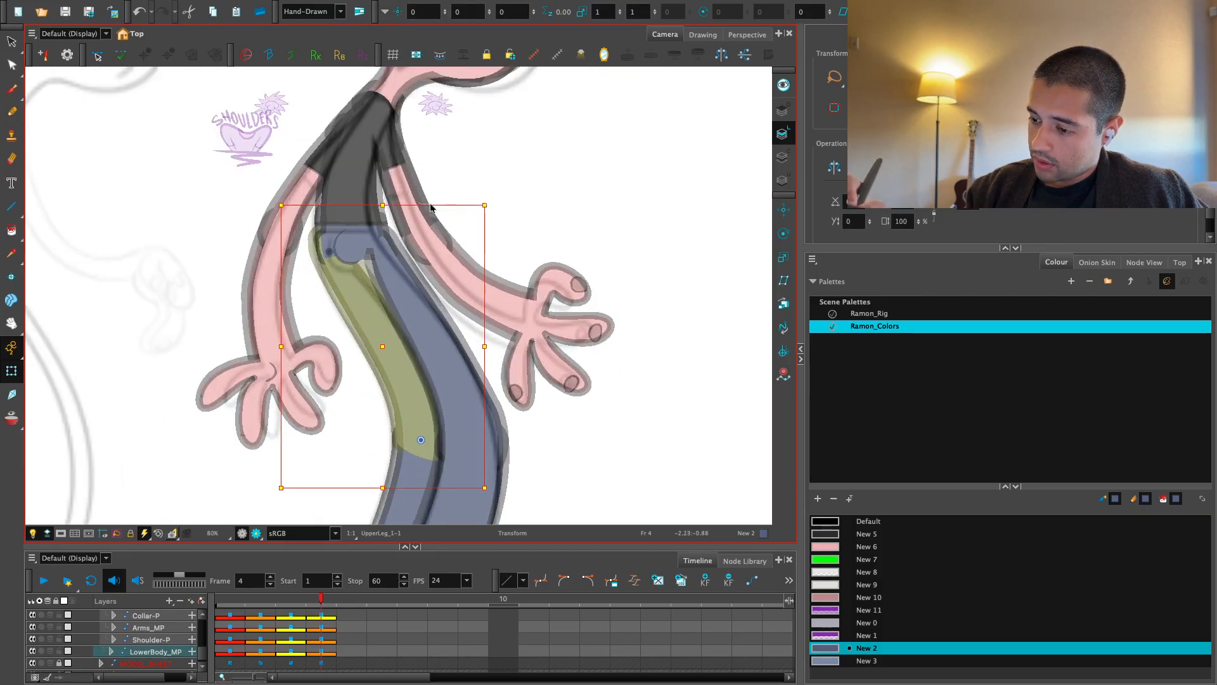
{"action": "left_click", "coordinate": [430, 208], "text": "shift"}
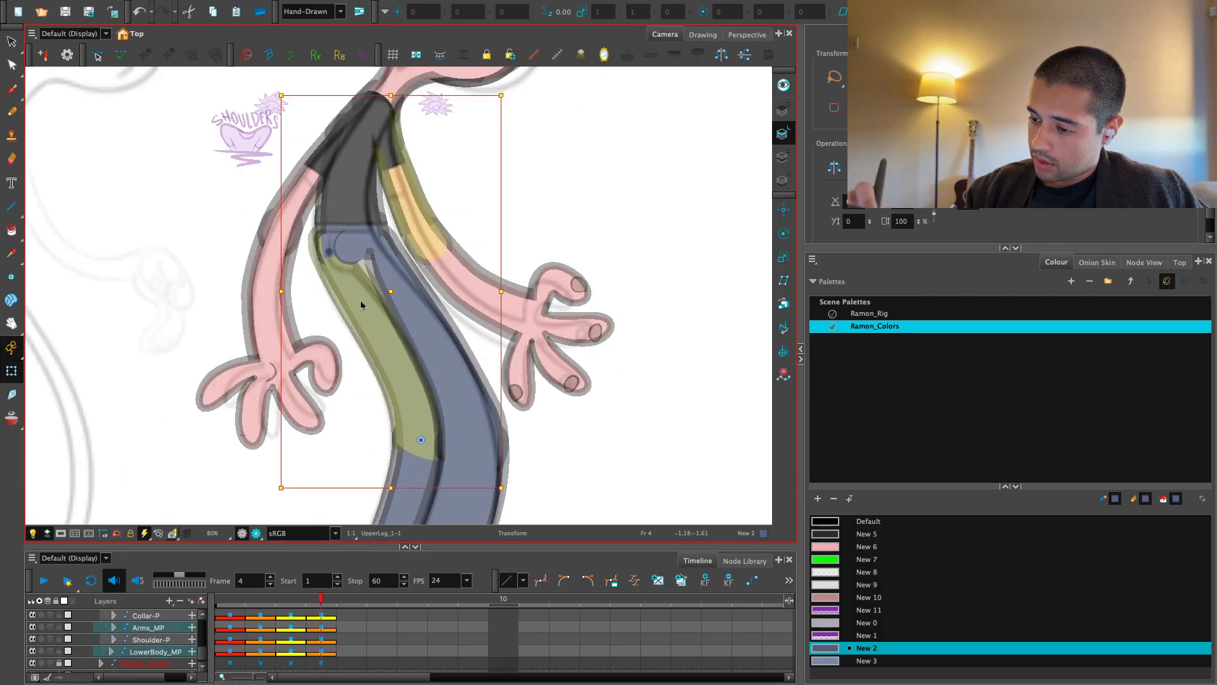
{"action": "key", "text": "Escape"}
{"action": "left_click", "coordinate": [373, 286]}
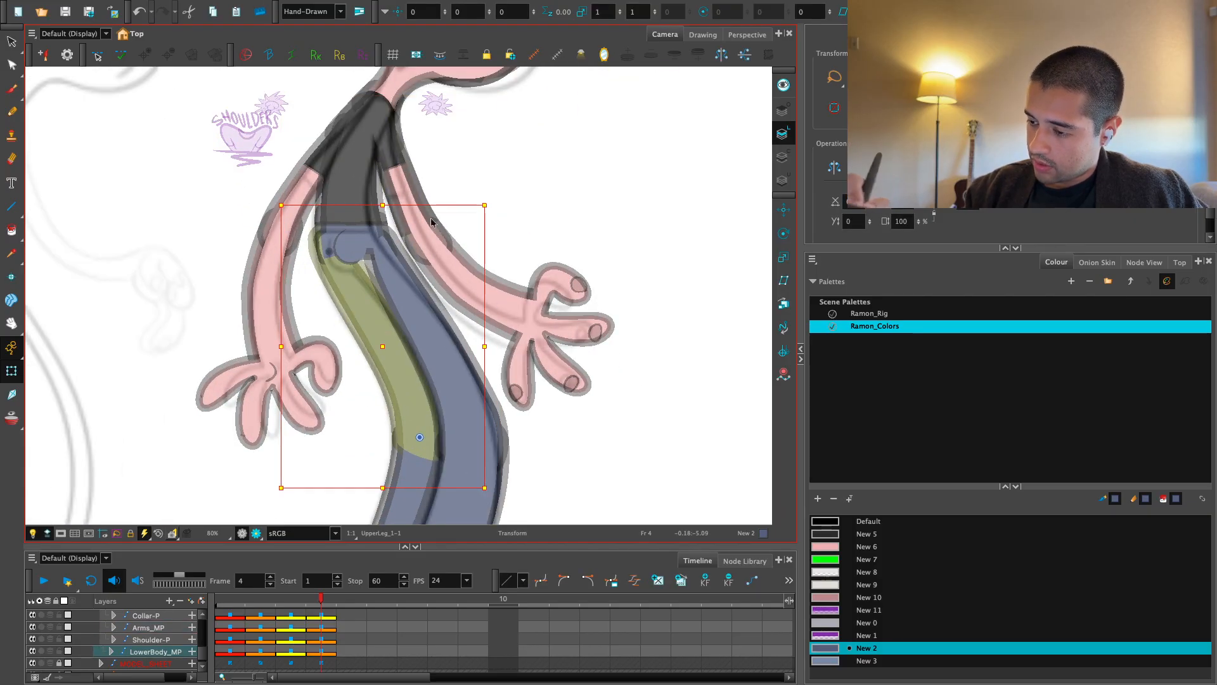
{"action": "left_click_drag", "start_coordinate": [433, 204], "coordinate": [443, 208]}
{"action": "key", "text": "ctrl+z"}
{"action": "key", "text": "2"}
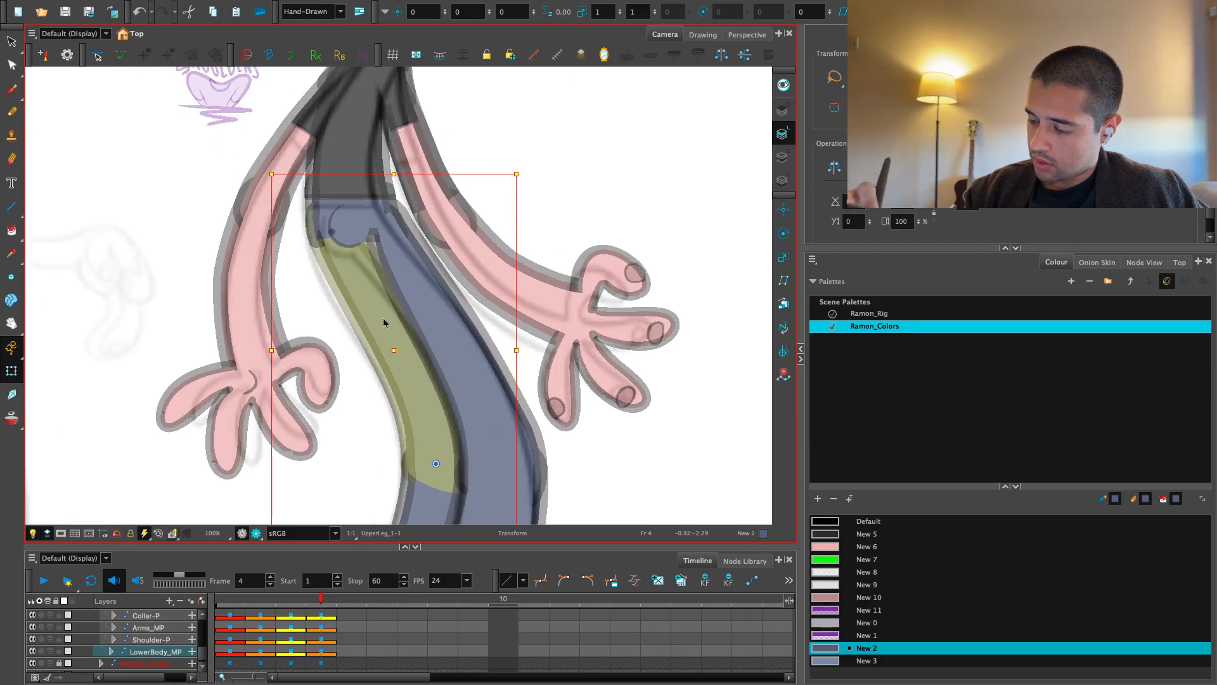
{"action": "key", "text": "Escape"}
Reshape the outer hip edge of the left upper leg on frame 4 by adjusting its deformation points
{"action": "left_click", "coordinate": [366, 308]}
{"action": "key", "text": "2"}
{"action": "key", "text": "2"}
{"action": "key", "text": "Escape"}
{"action": "left_click", "coordinate": [393, 294]}
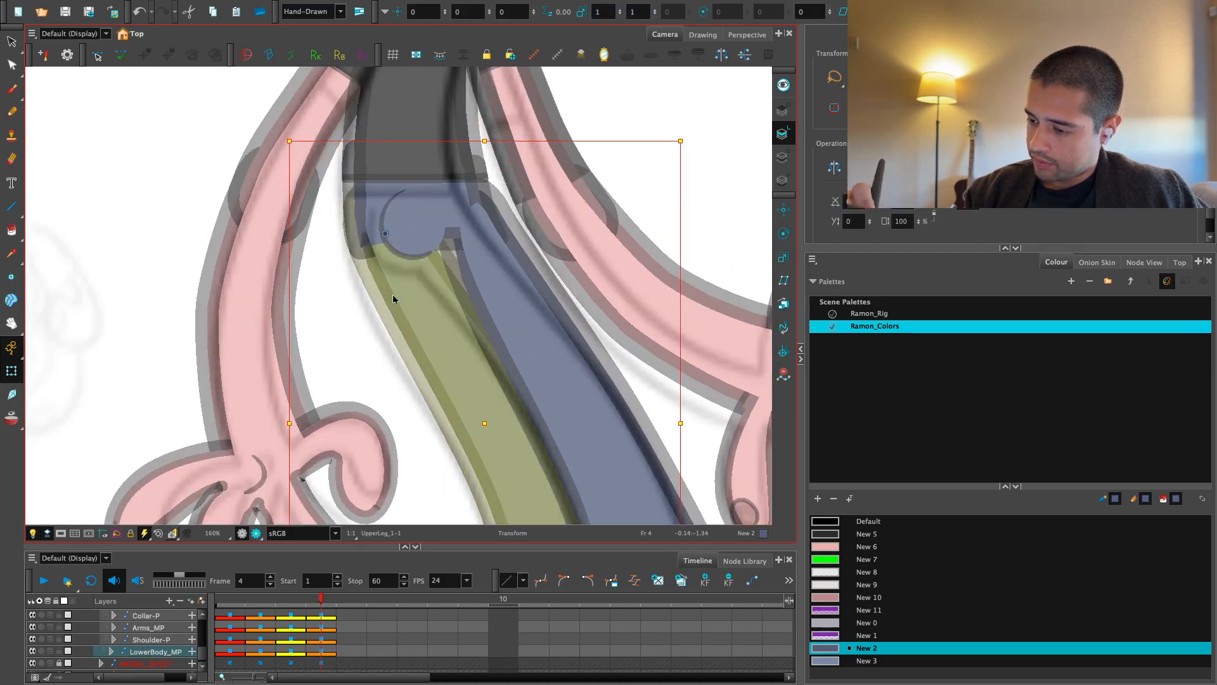
{"action": "key", "text": "F11"}
{"action": "key", "text": "2"}
{"action": "key", "text": "2"}
{"action": "key", "text": "2"}
{"action": "mouse_move", "coordinate": [351, 275]}
{"action": "left_mouse_down"}
{"action": "mouse_move", "coordinate": [357, 336]}
{"action": "mouse_move", "coordinate": [321, 353]}
{"action": "mouse_move", "coordinate": [351, 264]}
{"action": "left_mouse_up"}
{"action": "left_click", "coordinate": [324, 342]}
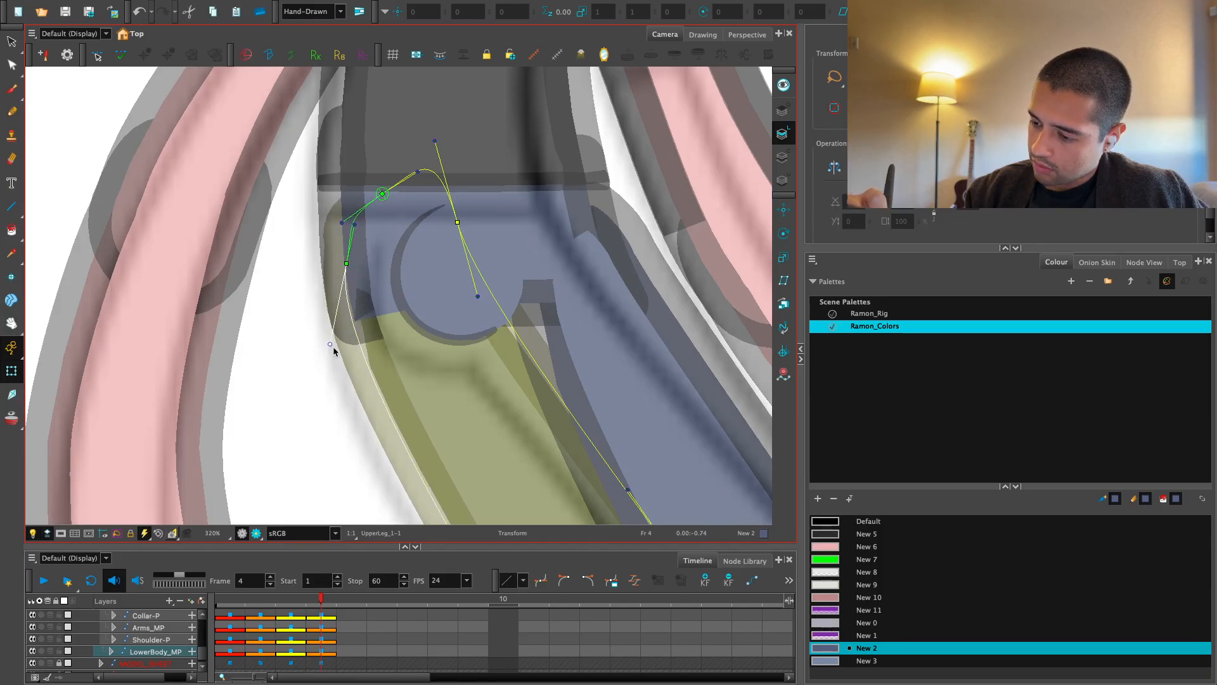
{"action": "left_click_drag", "start_coordinate": [333, 347], "coordinate": [336, 353]}
{"action": "key", "text": "Escape"}
Pull the inner top edge of the right upper leg's deformer further under the crotch patch on frame 4
{"action": "key", "text": "1"}
{"action": "key", "text": "1"}
{"action": "key", "text": "1"}
{"action": "left_click_drag", "start_coordinate": [488, 309], "coordinate": [469, 277]}
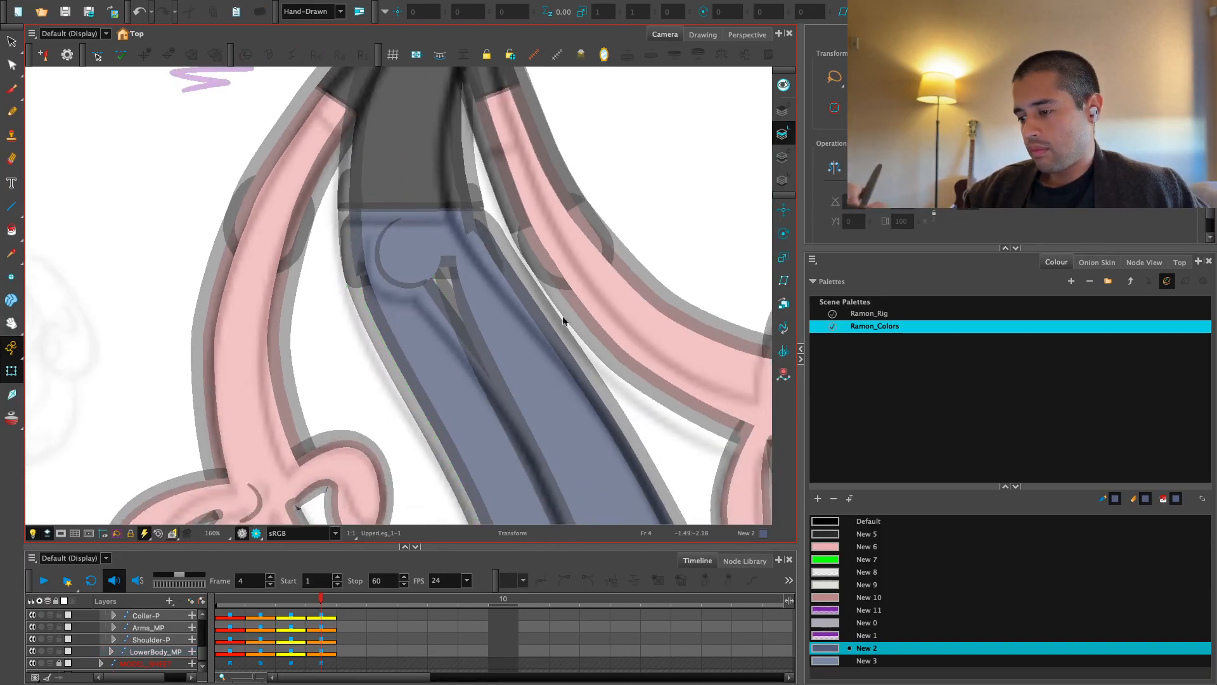
{"action": "key", "text": "1"}
{"action": "left_click", "coordinate": [407, 271]}
{"action": "key", "text": "2"}
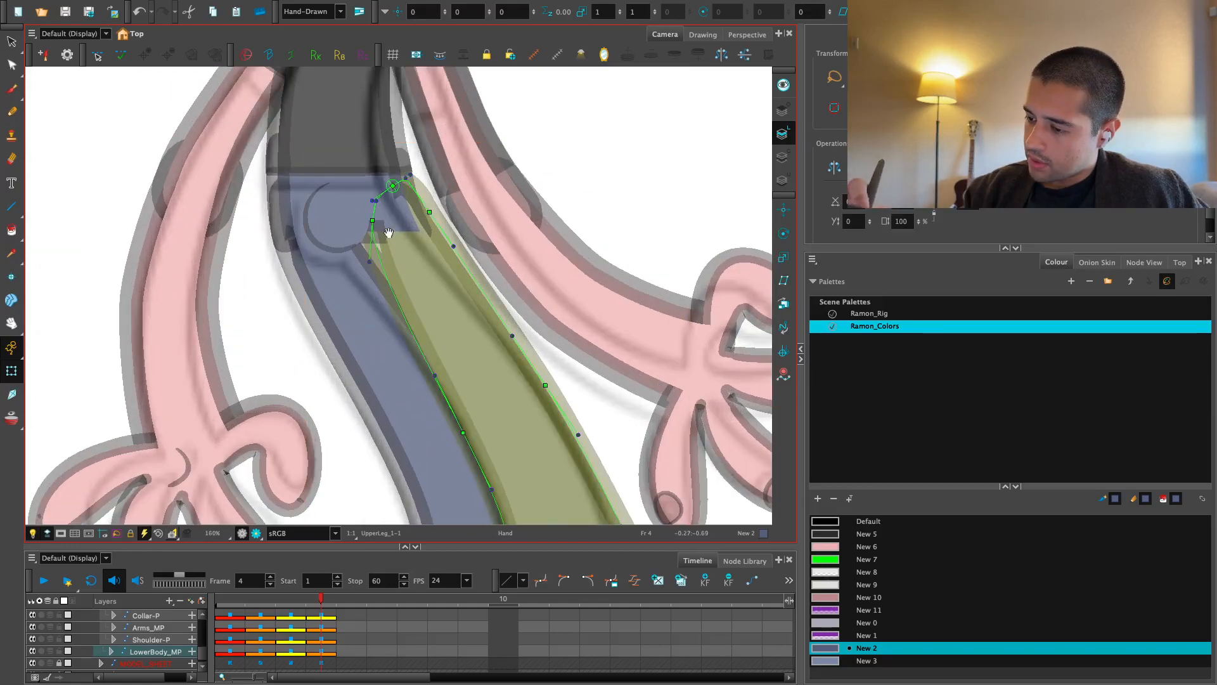
{"action": "key", "text": "2"}
{"action": "left_click_drag", "start_coordinate": [447, 292], "coordinate": [434, 297]}
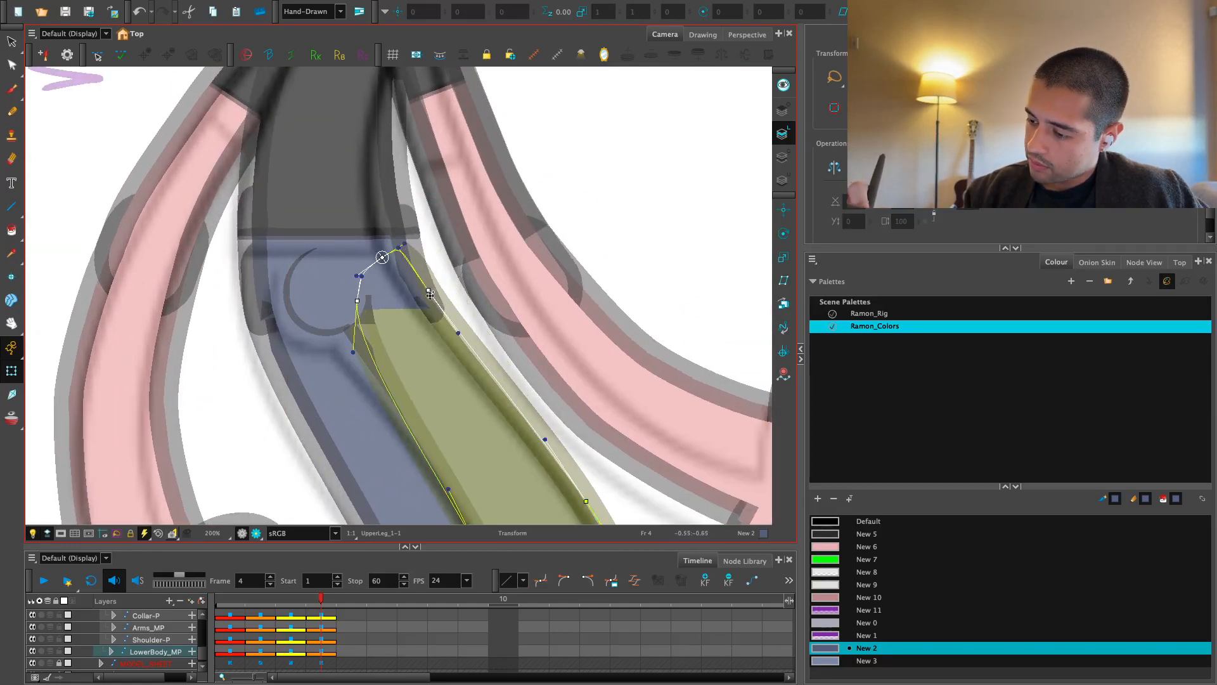
{"action": "left_click", "coordinate": [441, 276]}
{"action": "left_click_drag", "start_coordinate": [358, 301], "coordinate": [326, 305]}
{"action": "left_click_drag", "start_coordinate": [353, 352], "coordinate": [355, 351]}
{"action": "left_click_drag", "start_coordinate": [376, 326], "coordinate": [371, 312]}
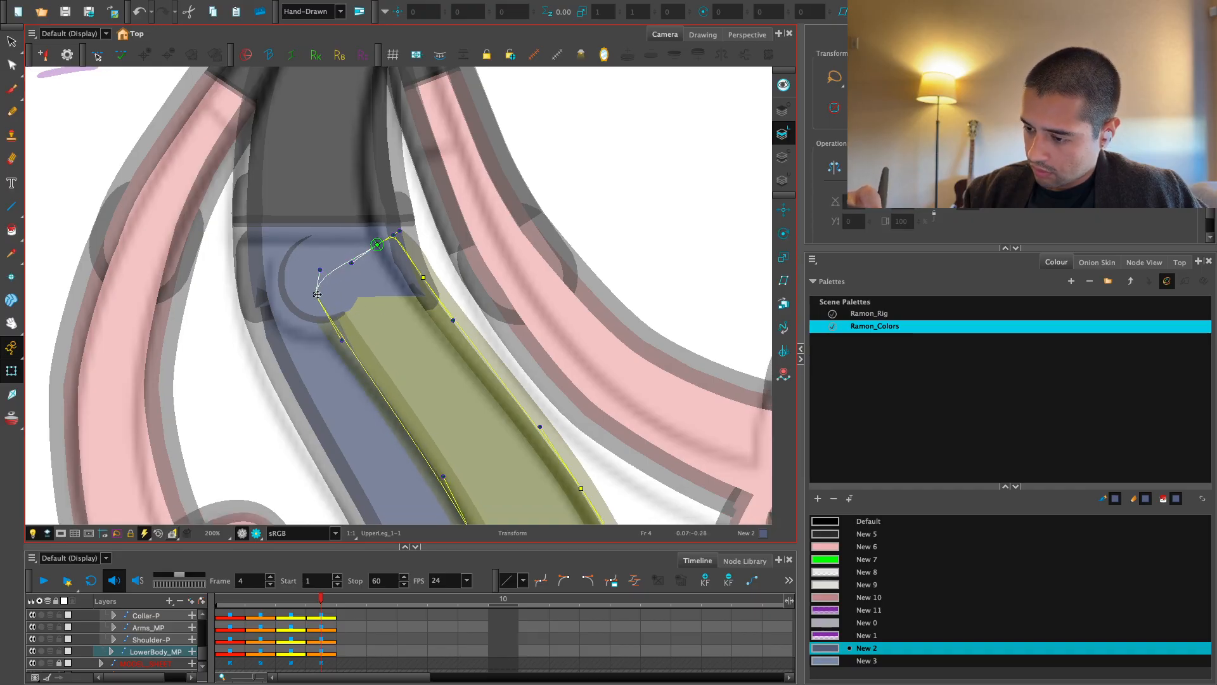
Round the outer hip edge of the right upper leg with its deformation points so it follows the waist
{"action": "left_click_drag", "start_coordinate": [416, 263], "coordinate": [411, 270]}
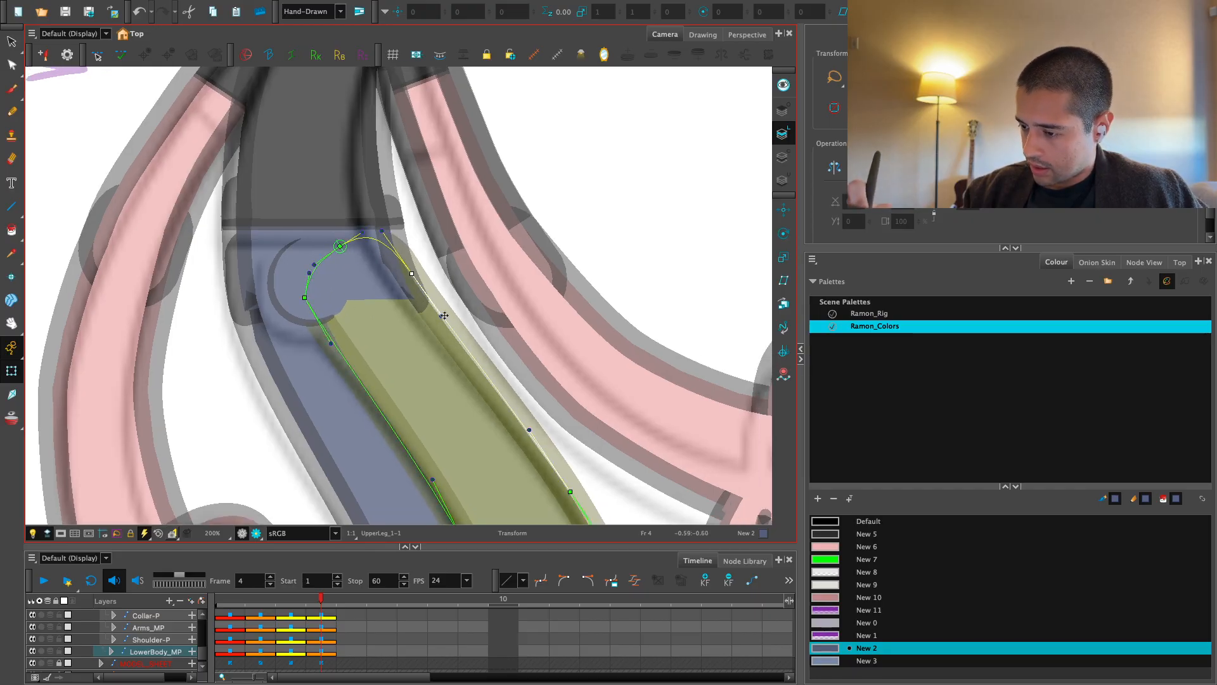
{"action": "left_click_drag", "start_coordinate": [442, 313], "coordinate": [421, 326]}
{"action": "left_click_drag", "start_coordinate": [411, 270], "coordinate": [401, 260]}
{"action": "left_click_drag", "start_coordinate": [410, 316], "coordinate": [424, 311]}
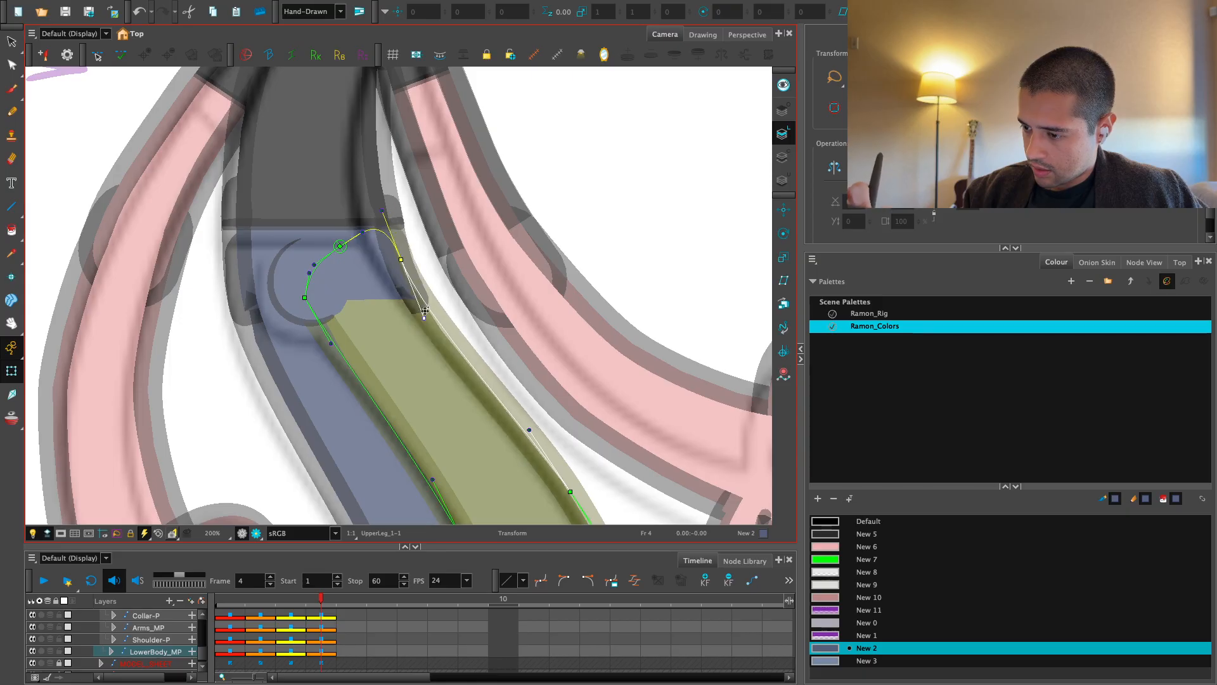
{"action": "left_click_drag", "start_coordinate": [401, 260], "coordinate": [445, 218]}
{"action": "key", "text": "1"}
{"action": "key", "text": "1"}
{"action": "key", "text": "Escape"}
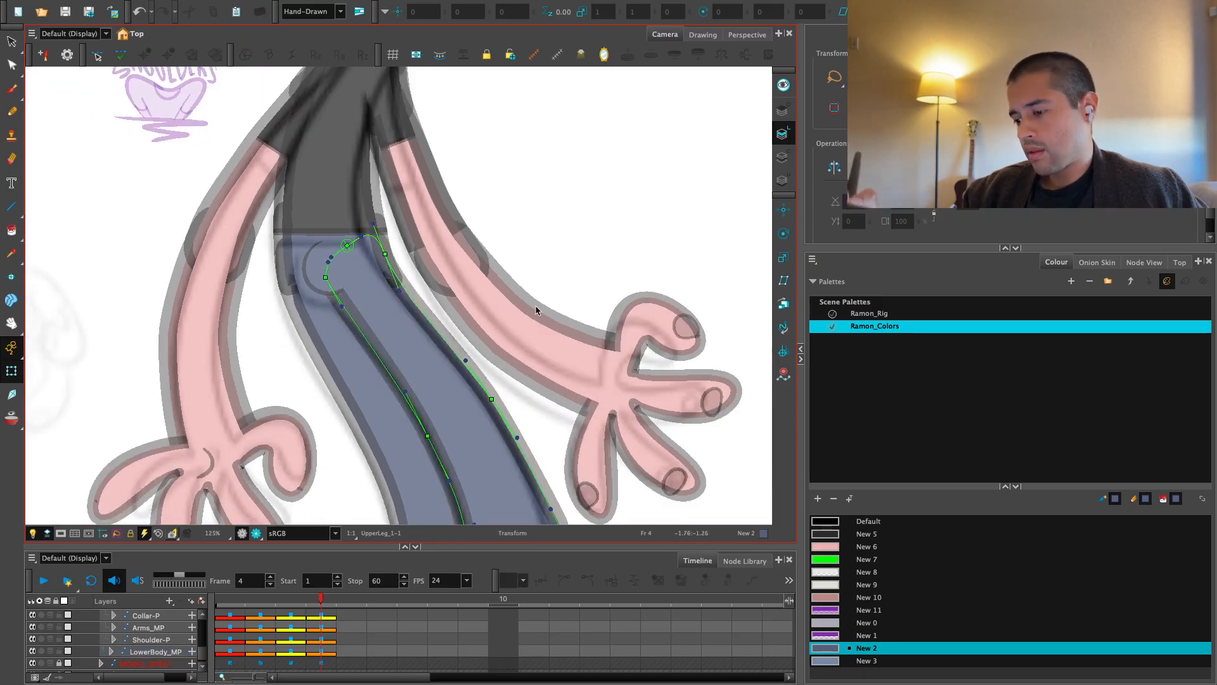
Adjust the deformation handles on the outer side of the right upper leg just above the knee to smooth its curve
{"action": "key", "text": "1"}
{"action": "left_click_drag", "start_coordinate": [501, 409], "coordinate": [448, 279]}
{"action": "key", "text": "2"}
{"action": "left_click", "coordinate": [448, 280]}
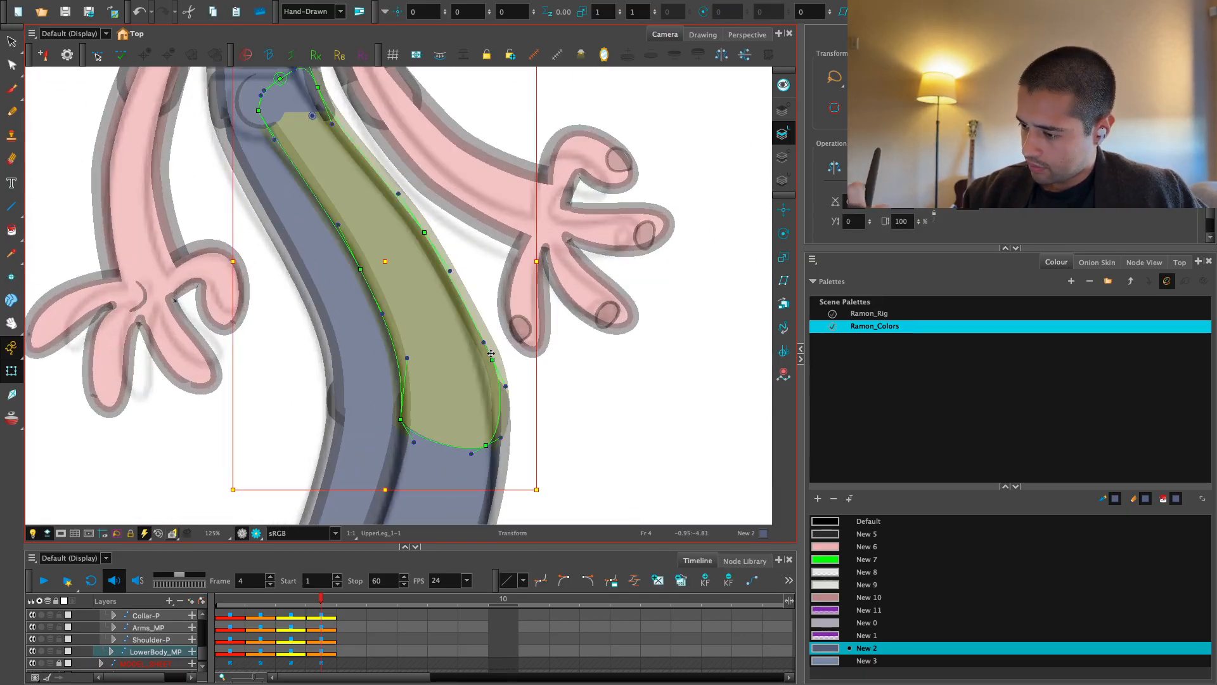
{"action": "left_click_drag", "start_coordinate": [485, 343], "coordinate": [487, 329]}
{"action": "key", "text": "2"}
{"action": "key", "text": "2"}
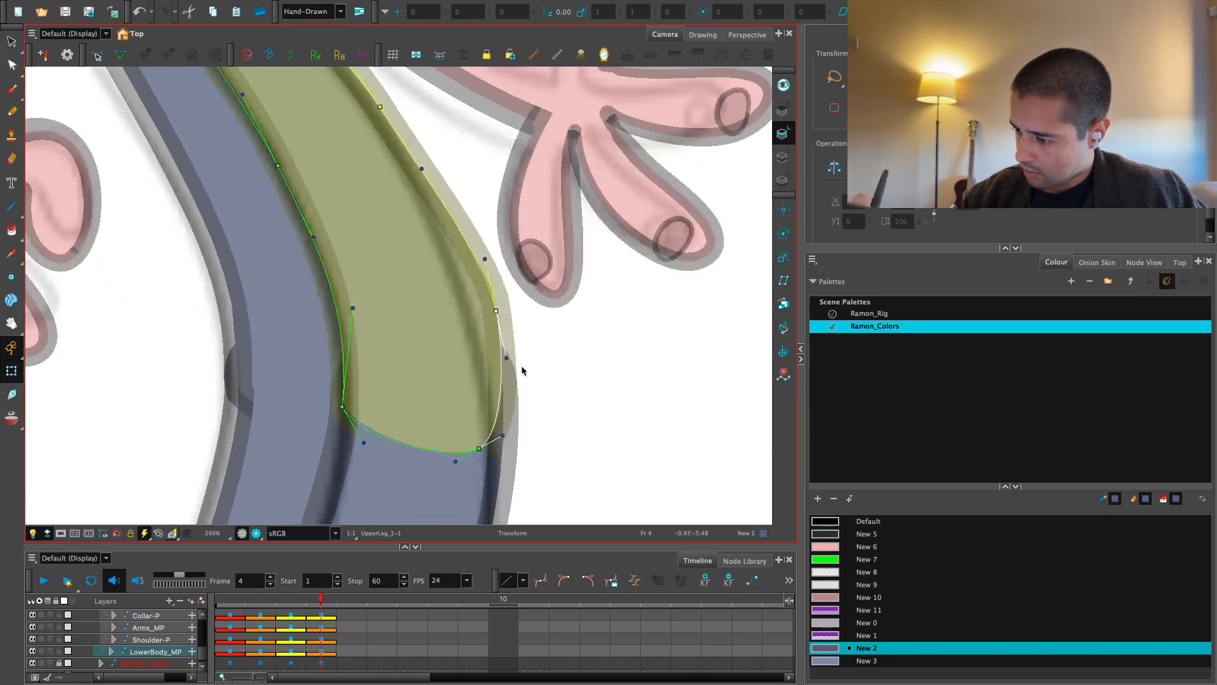
{"action": "key", "text": "ctrl+z"}
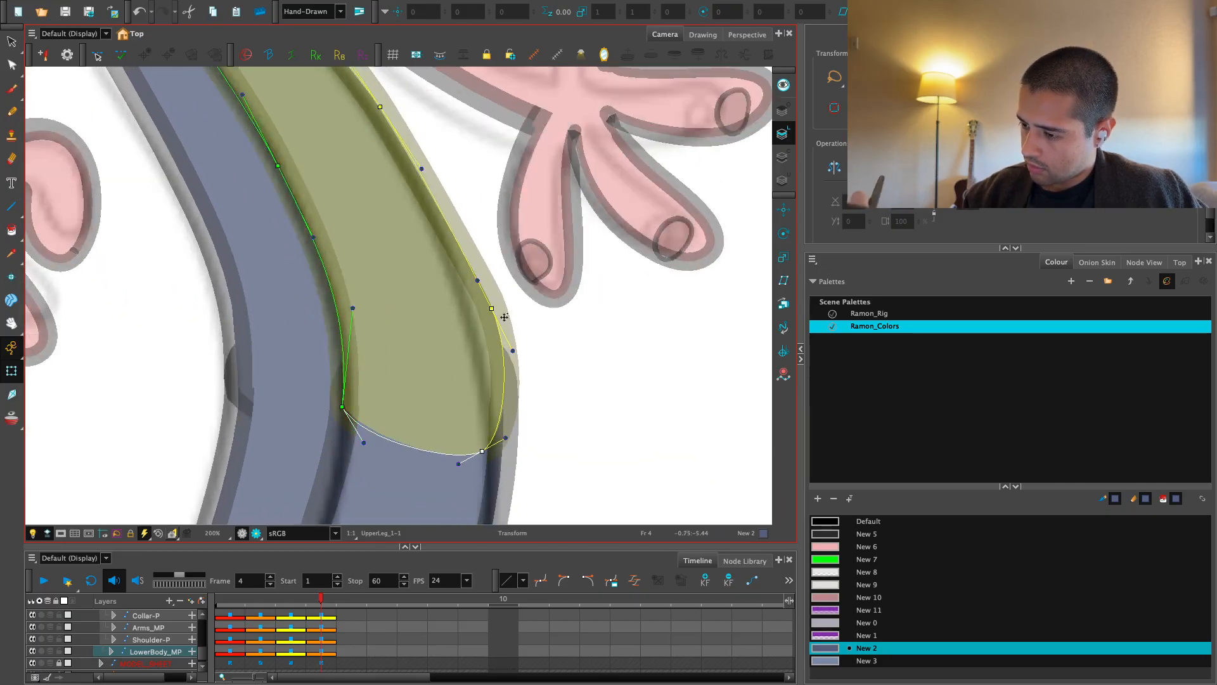
{"action": "scroll", "coordinate": [444, 298], "scroll_direction": "up", "scroll_amount": 3}
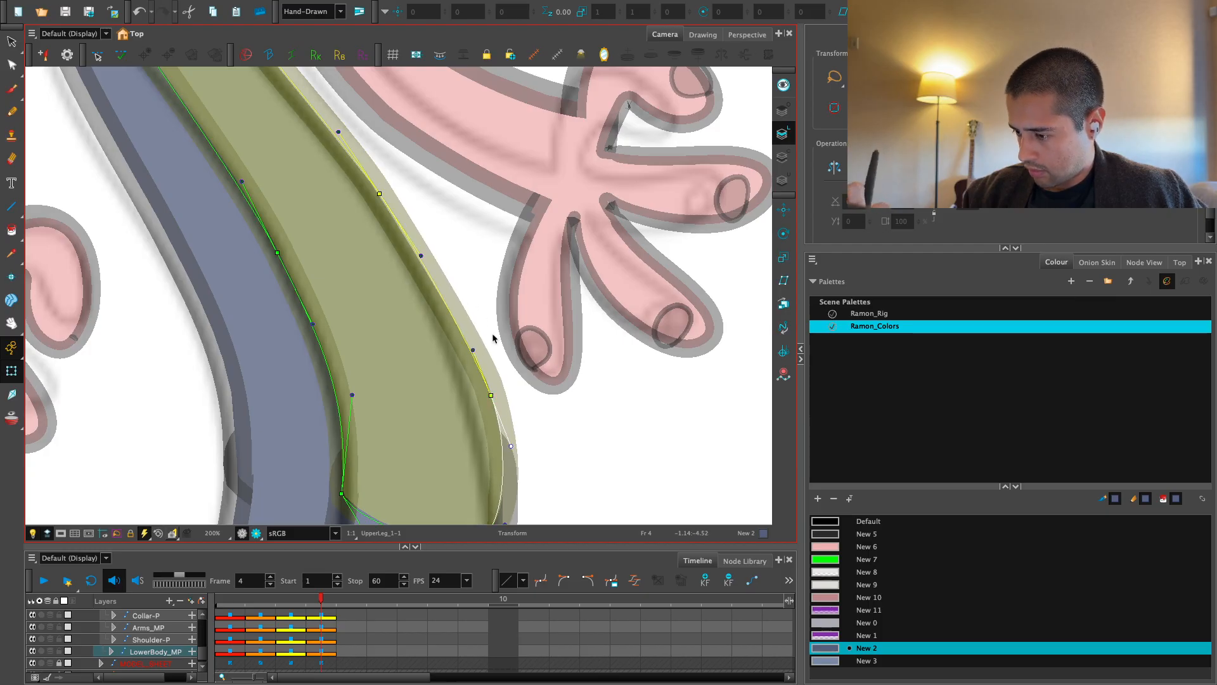
{"action": "scroll", "coordinate": [444, 257], "scroll_direction": "down", "scroll_amount": 5}
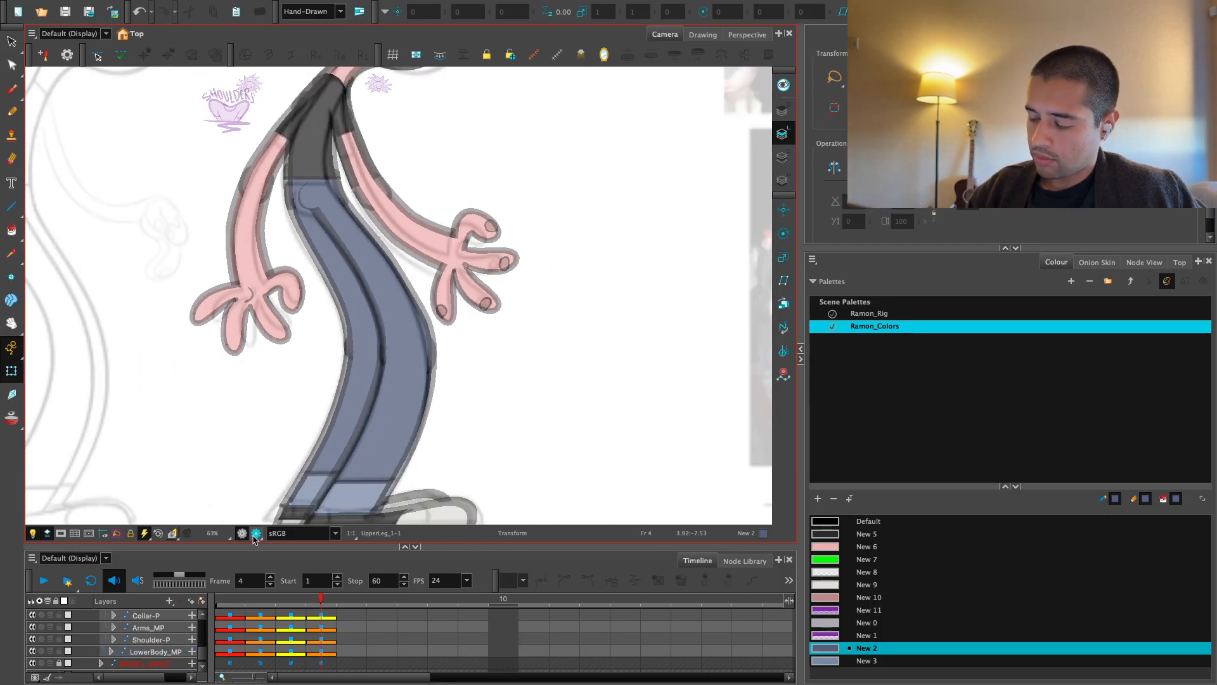
Check the legs in the rendered view and refine the deformation point on the right upper leg's outer thigh
{"action": "left_click", "coordinate": [257, 533]}
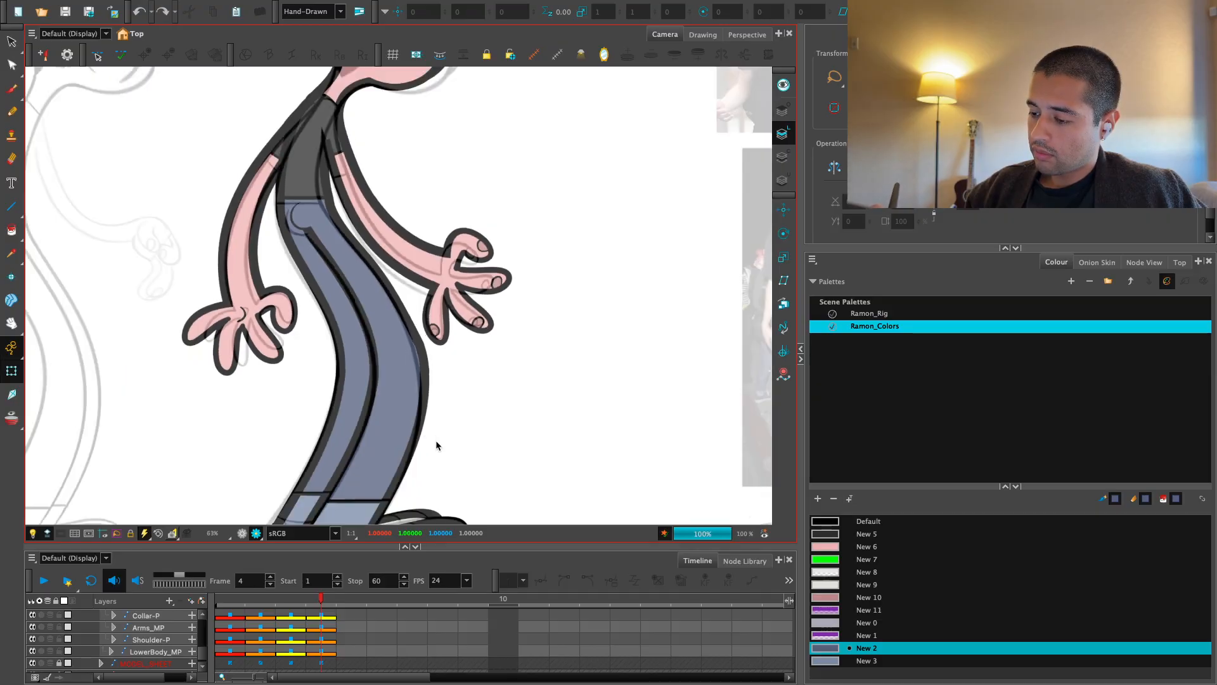
{"action": "key", "text": "super+shift+z"}
{"action": "key", "text": "super+z"}
{"action": "left_click_drag", "start_coordinate": [426, 385], "coordinate": [439, 446]}
{"action": "key", "text": "2"}
{"action": "key", "text": "2"}
{"action": "left_click", "coordinate": [330, 374]}
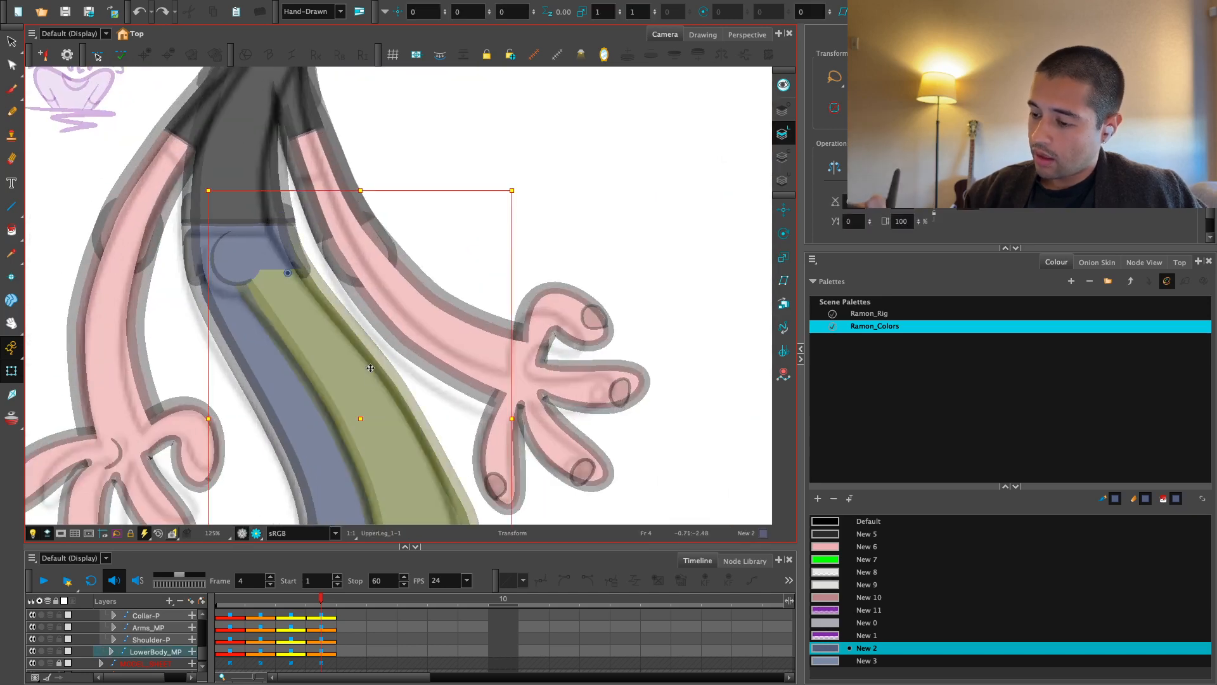
{"action": "key", "text": "F11"}
{"action": "left_click", "coordinate": [416, 382]}
{"action": "left_click_drag", "start_coordinate": [399, 388], "coordinate": [404, 393]}
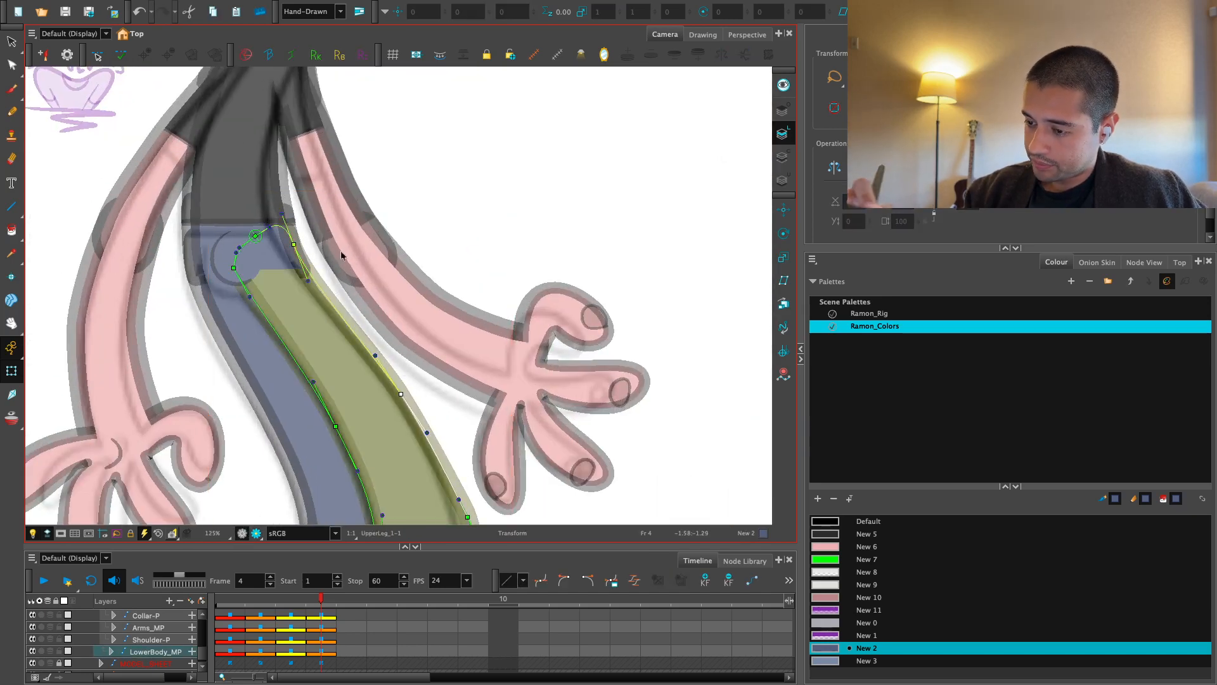
{"action": "left_click", "coordinate": [411, 168]}
Examine the reshaped hips and legs in the rendered view, in the full figure and up close
{"action": "key", "text": "1"}
{"action": "key", "text": "1"}
{"action": "left_click", "coordinate": [256, 533]}
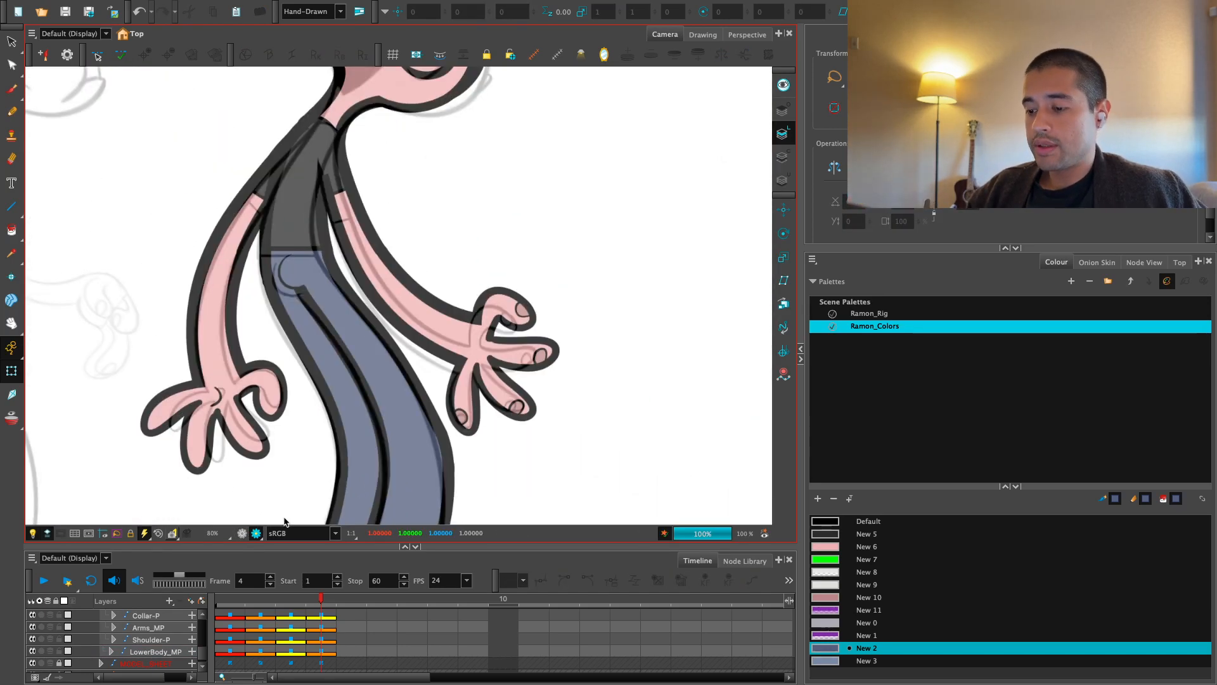
{"action": "key", "text": "1"}
{"action": "key", "text": "1"}
{"action": "key", "text": "1"}
{"action": "key", "text": "2"}
{"action": "key", "text": "2"}
{"action": "key", "text": "2"}
{"action": "left_click_drag", "start_coordinate": [354, 364], "coordinate": [429, 373]}
{"action": "key", "text": "2"}
{"action": "key", "text": "2"}
{"action": "key", "text": "2"}
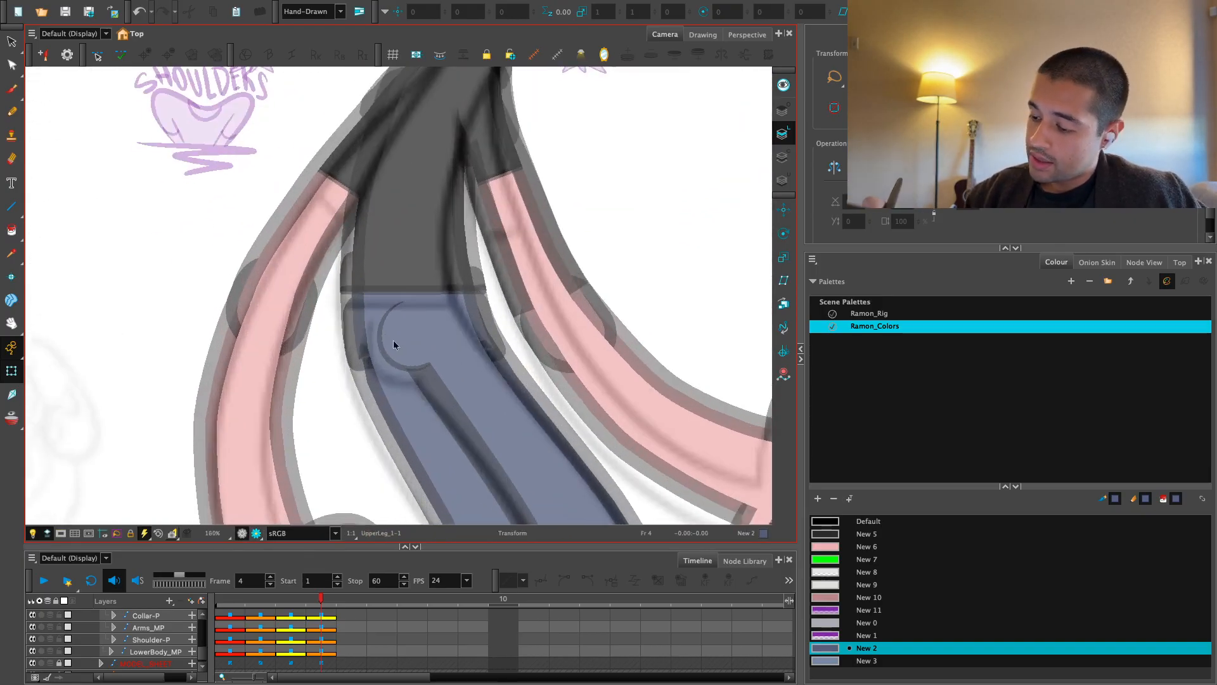
Remove the blue fill and the closing stroke from frame 4's crotch line drawing
{"action": "left_click", "coordinate": [405, 345]}
{"action": "key", "text": "alt+q"}
{"action": "key", "text": "2"}
{"action": "key", "text": "2"}
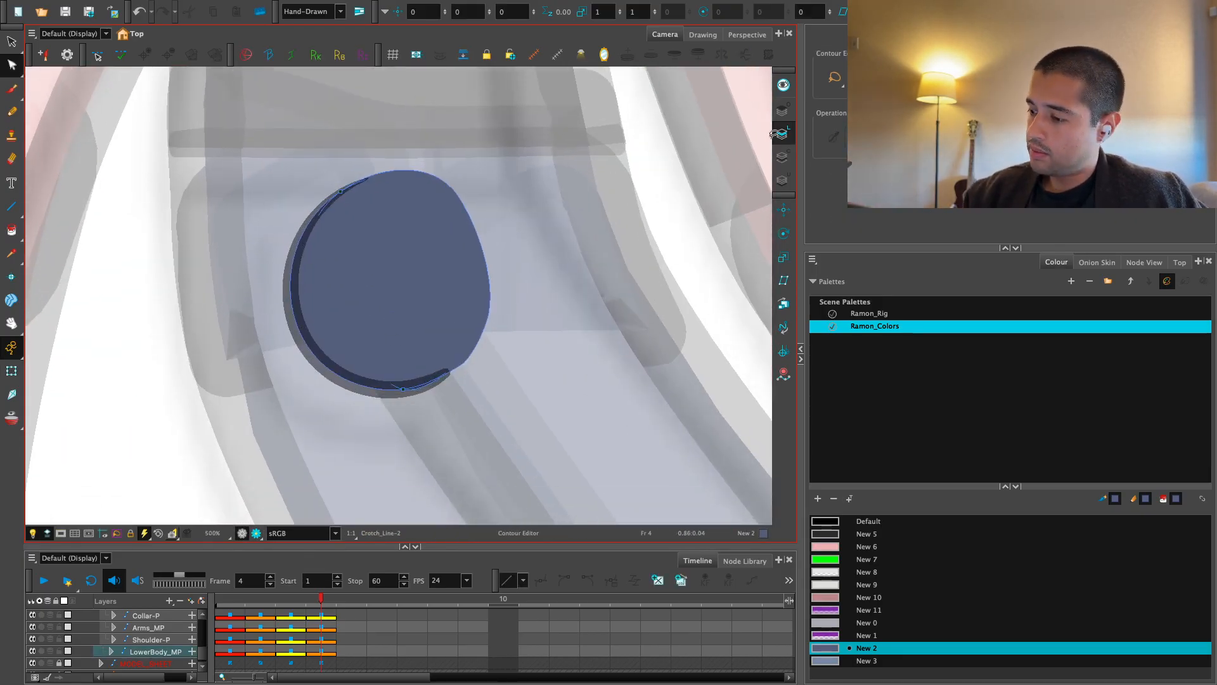
{"action": "left_click", "coordinate": [778, 133]}
{"action": "key", "text": "alt+s"}
{"action": "left_click", "coordinate": [785, 159]}
{"action": "left_click", "coordinate": [783, 135]}
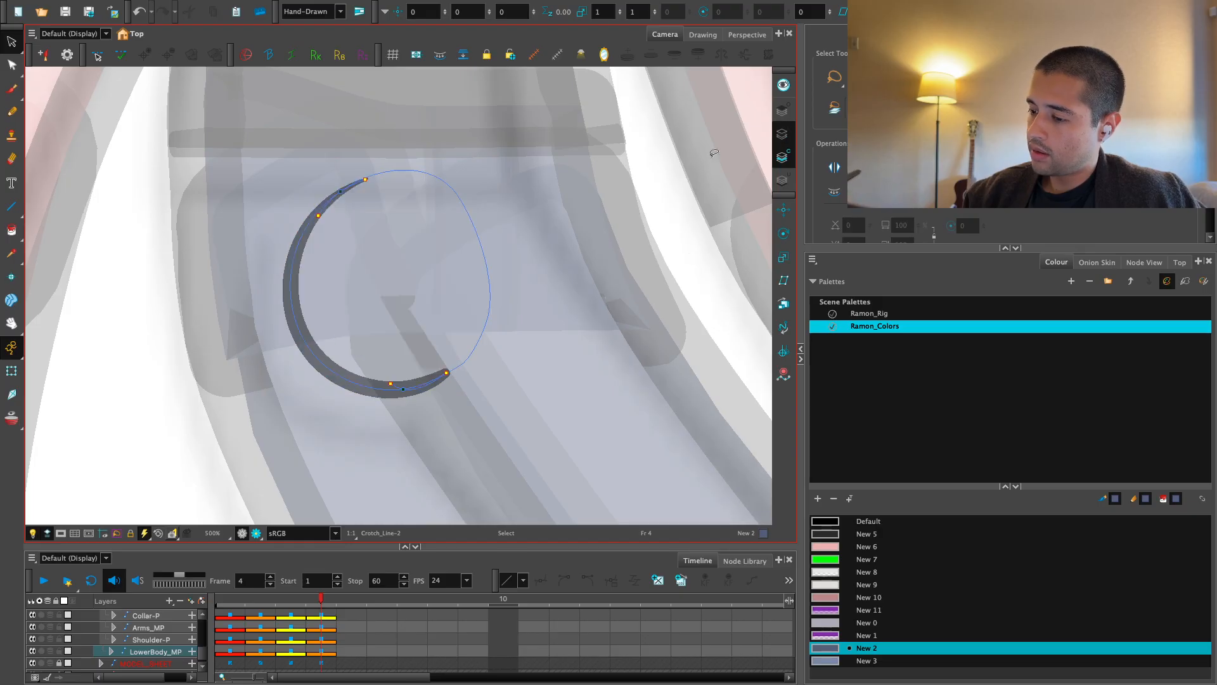
{"action": "left_click", "coordinate": [474, 219]}
{"action": "key", "text": "Delete"}
Thicken the lower end of the curved crotch line with the Pencil Editor and widen its outer left side slightly
{"action": "key", "text": "2"}
{"action": "left_click_drag", "start_coordinate": [446, 222], "coordinate": [399, 164]}
{"action": "left_click", "coordinate": [11, 71]}
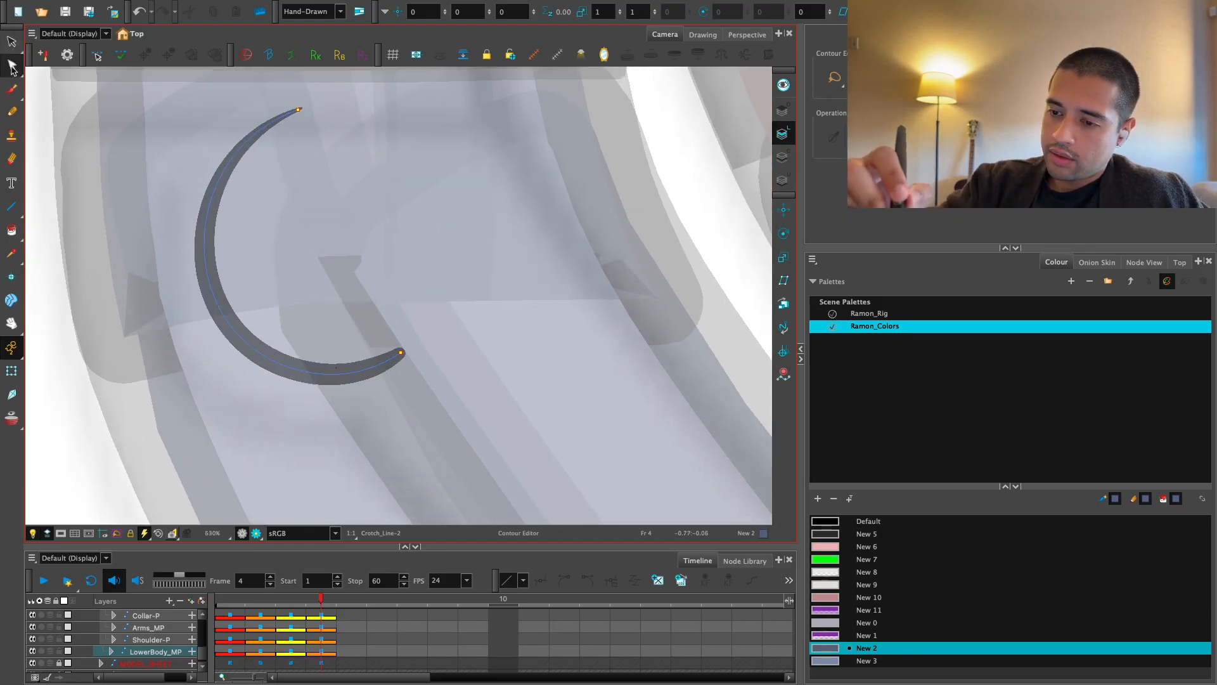
{"action": "left_click", "coordinate": [14, 116]}
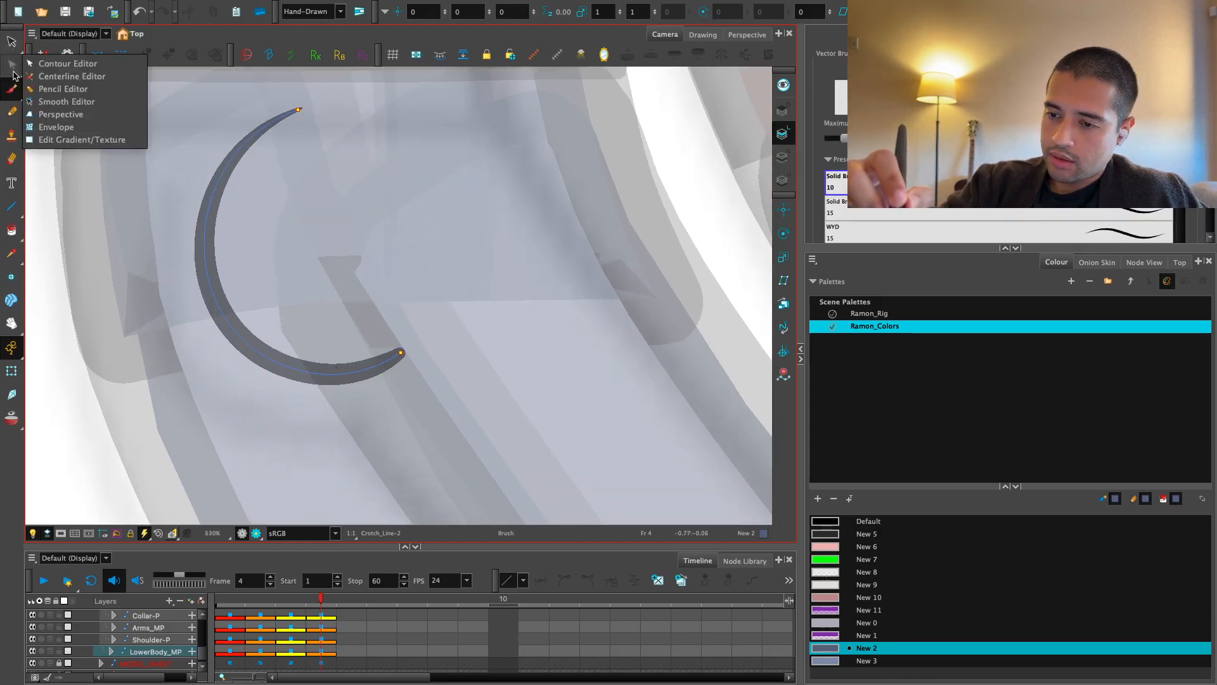
{"action": "left_click", "coordinate": [37, 85]}
{"action": "left_click", "coordinate": [374, 365]}
{"action": "key", "text": "2"}
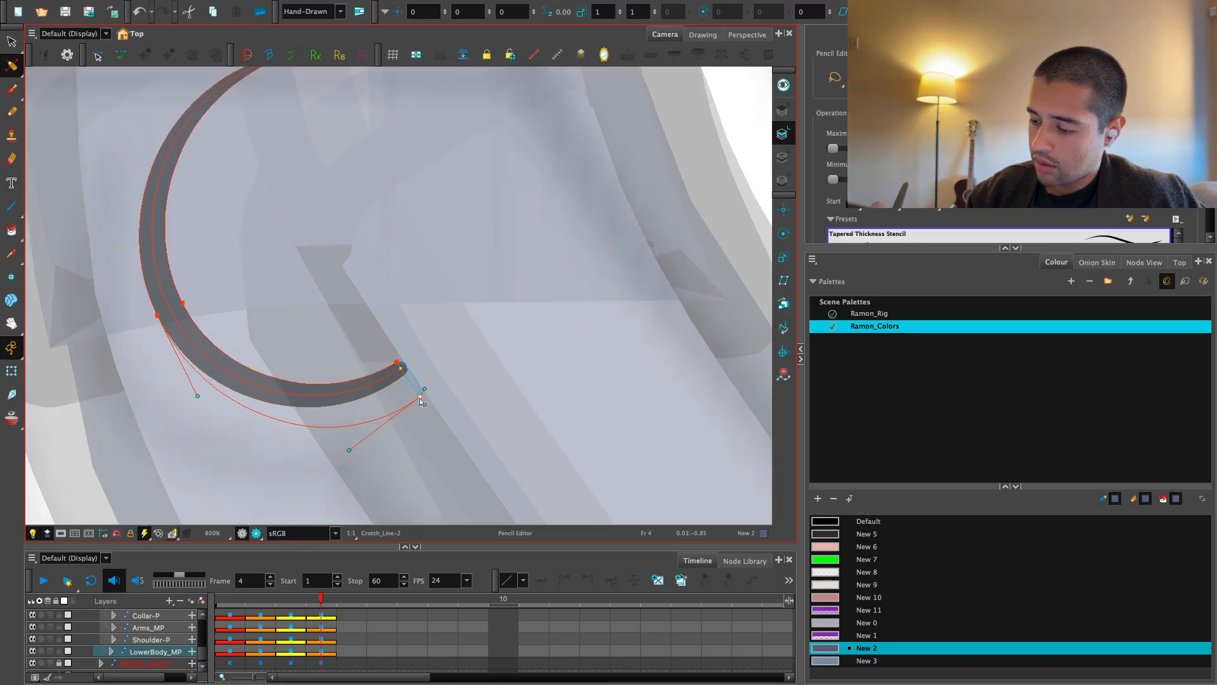
{"action": "left_click_drag", "start_coordinate": [420, 399], "coordinate": [426, 407]}
{"action": "key", "text": "1"}
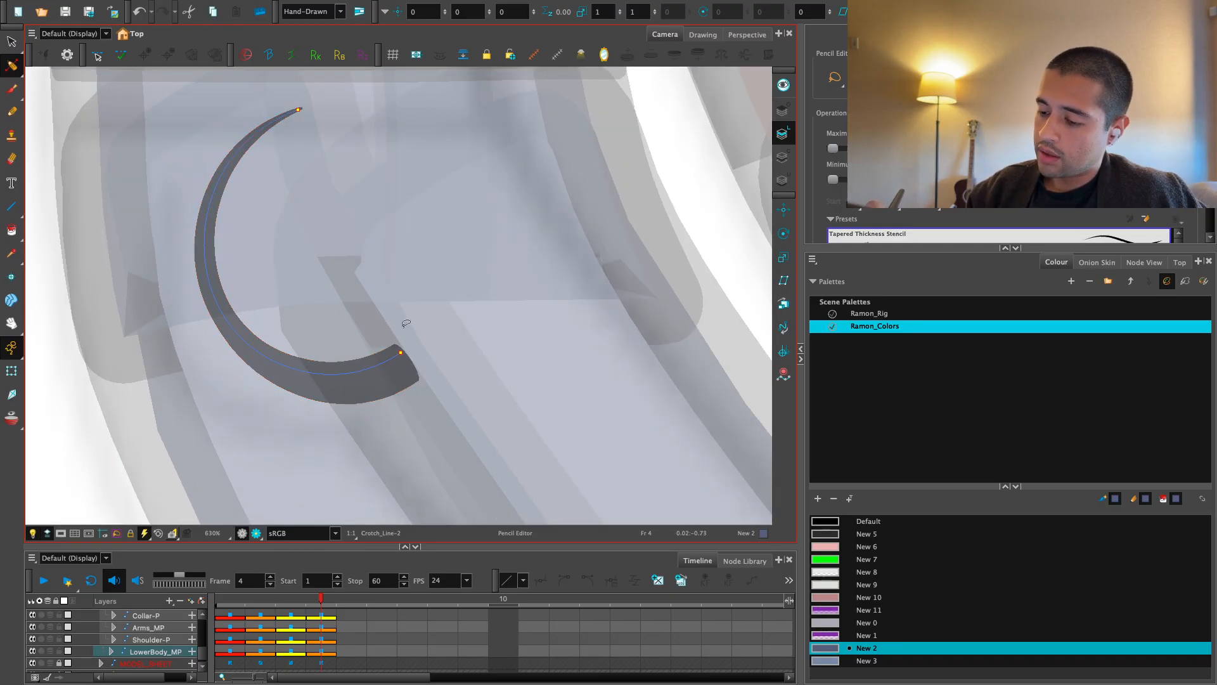
{"action": "left_click_drag", "start_coordinate": [209, 312], "coordinate": [204, 314]}
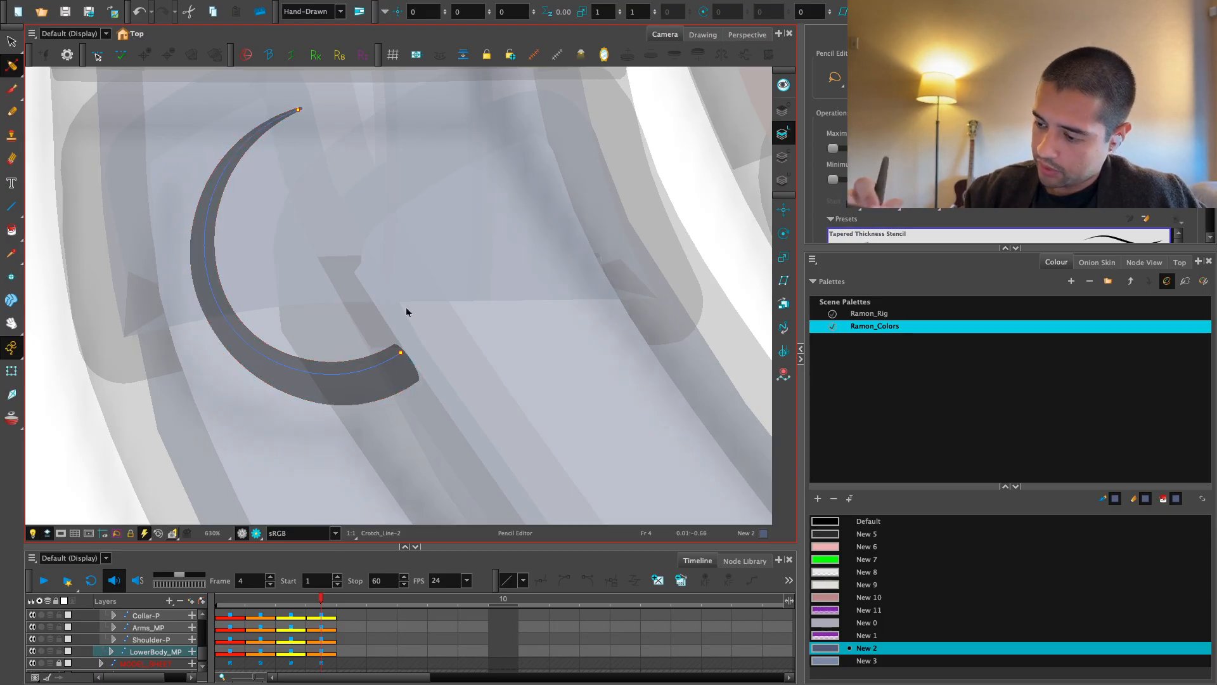
Examine how the thickened crotch line meets the leg outline, in the wider view and up close
{"action": "key", "text": "1"}
{"action": "key", "text": "1"}
{"action": "left_click", "coordinate": [12, 371]}
{"action": "key", "text": "1"}
{"action": "key", "text": "1"}
{"action": "left_click", "coordinate": [141, 476]}
{"action": "key", "text": "1"}
{"action": "left_click", "coordinate": [310, 416]}
{"action": "key", "text": "2"}
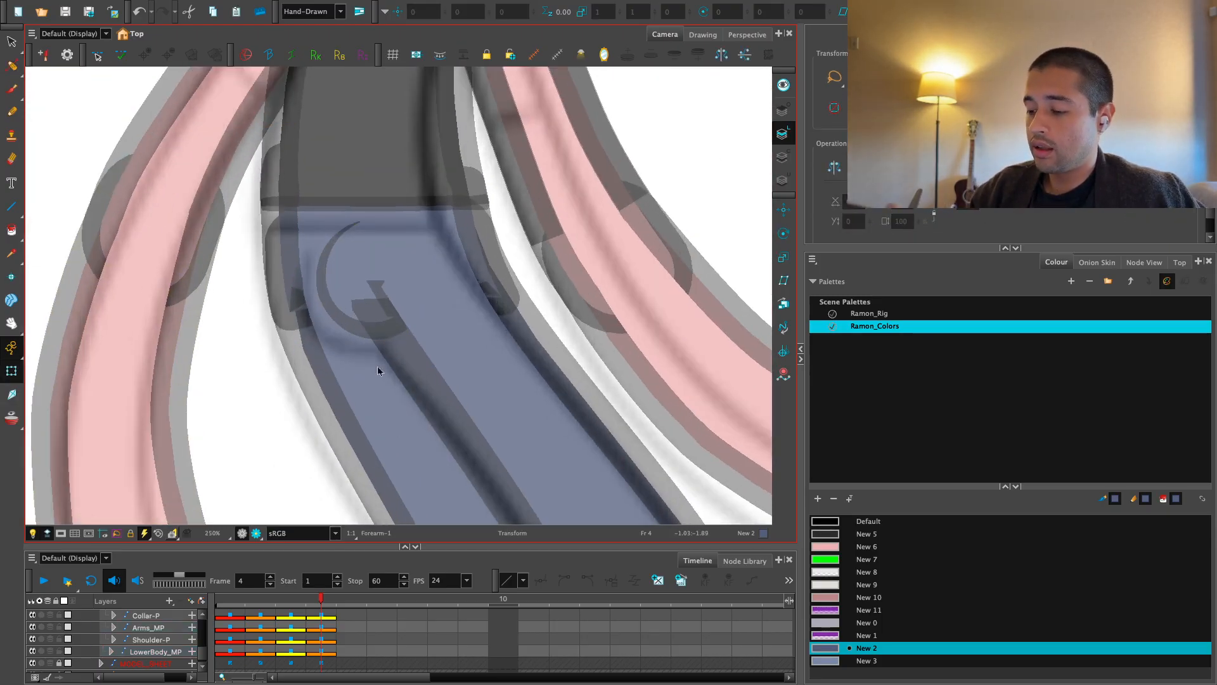
Cut the blue fill from frame 4's crotch line drawing and paste it back into the drawing's line art
{"action": "key", "text": "2"}
{"action": "left_click", "coordinate": [384, 336]}
{"action": "key", "text": "alt+s"}
{"action": "key", "text": "2"}
{"action": "left_click_drag", "start_coordinate": [427, 326], "coordinate": [425, 344]}
{"action": "left_click", "coordinate": [783, 89]}
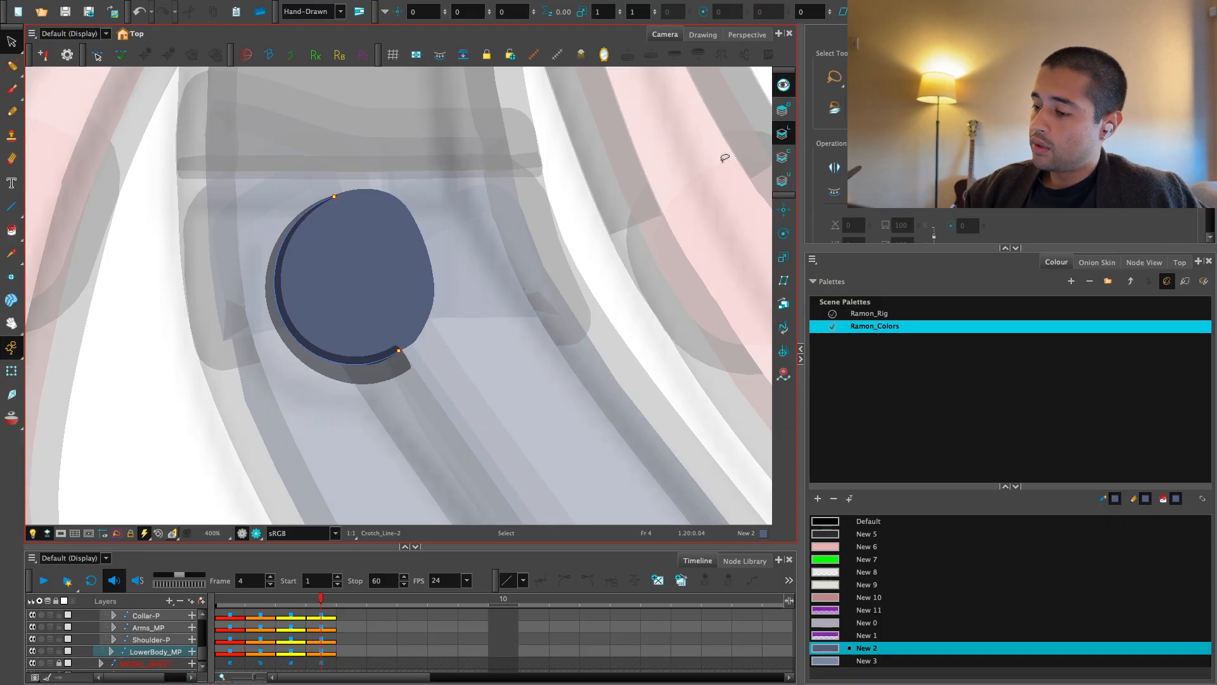
{"action": "key", "text": "Delete"}
{"action": "left_click", "coordinate": [784, 85]}
{"action": "left_click", "coordinate": [783, 135]}
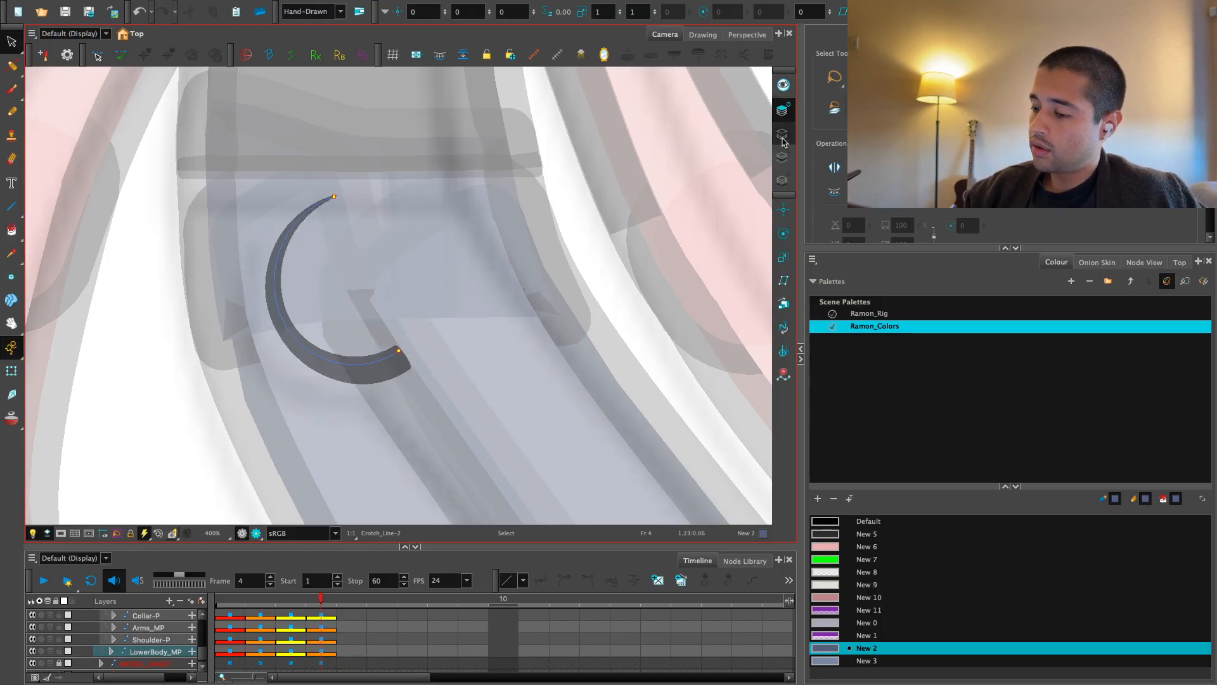
{"action": "key", "text": "super+v"}
Send the pasted blue fill to the back, behind the curved crotch line
{"action": "right_click", "coordinate": [391, 299]}
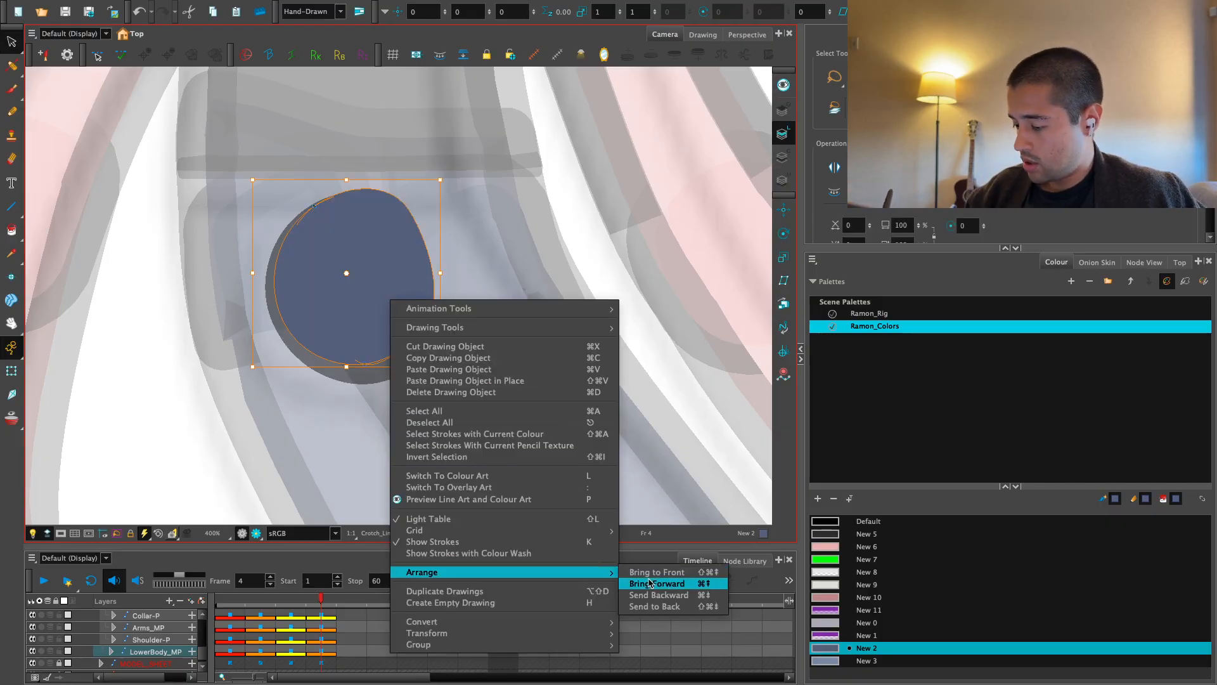
{"action": "left_click", "coordinate": [653, 607]}
{"action": "key", "text": "1"}
{"action": "key", "text": "1"}
{"action": "key", "text": "1"}
{"action": "left_click", "coordinate": [296, 441]}
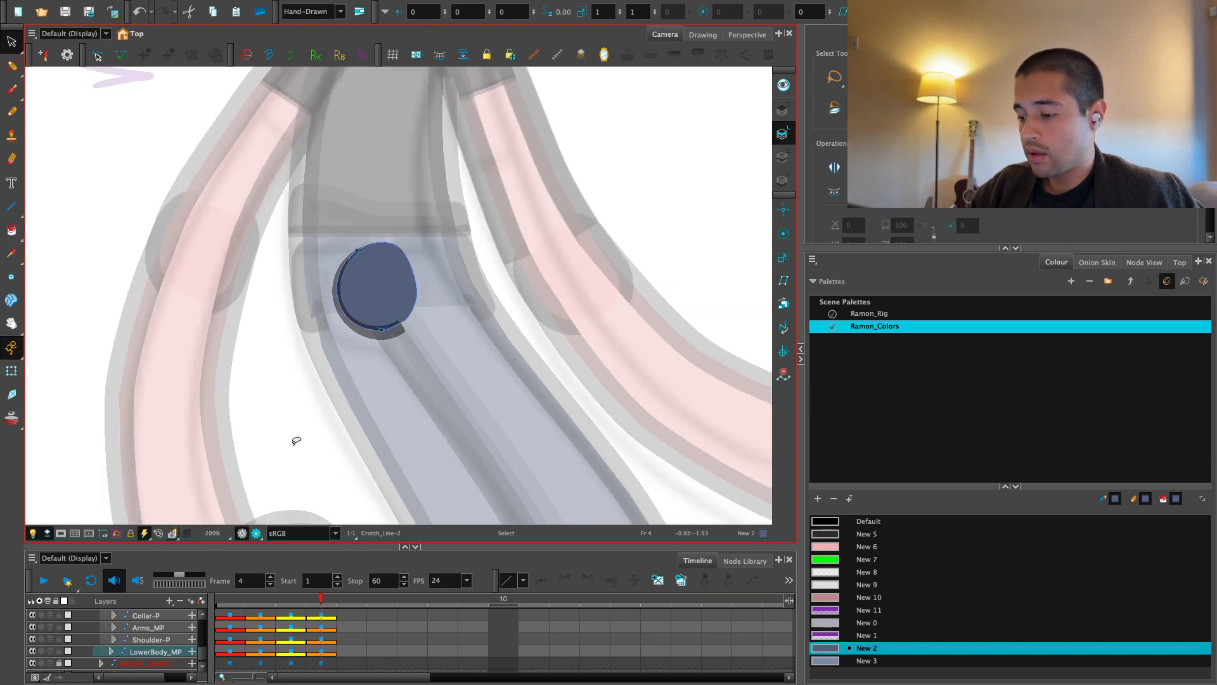
Hide the model sheet reference layer behind the character rig
{"action": "left_click", "coordinate": [13, 372]}
{"action": "scroll", "coordinate": [373, 420], "scroll_direction": "down", "scroll_amount": 5}
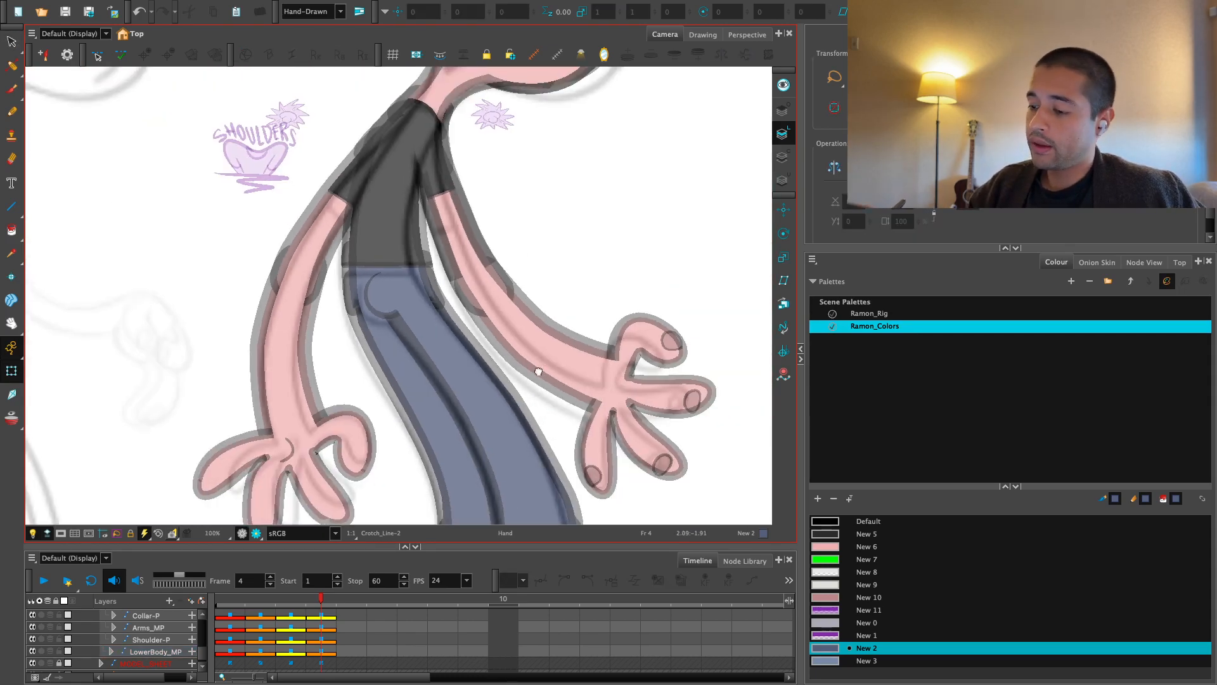
{"action": "scroll", "coordinate": [511, 383], "scroll_direction": "up", "scroll_amount": 4}
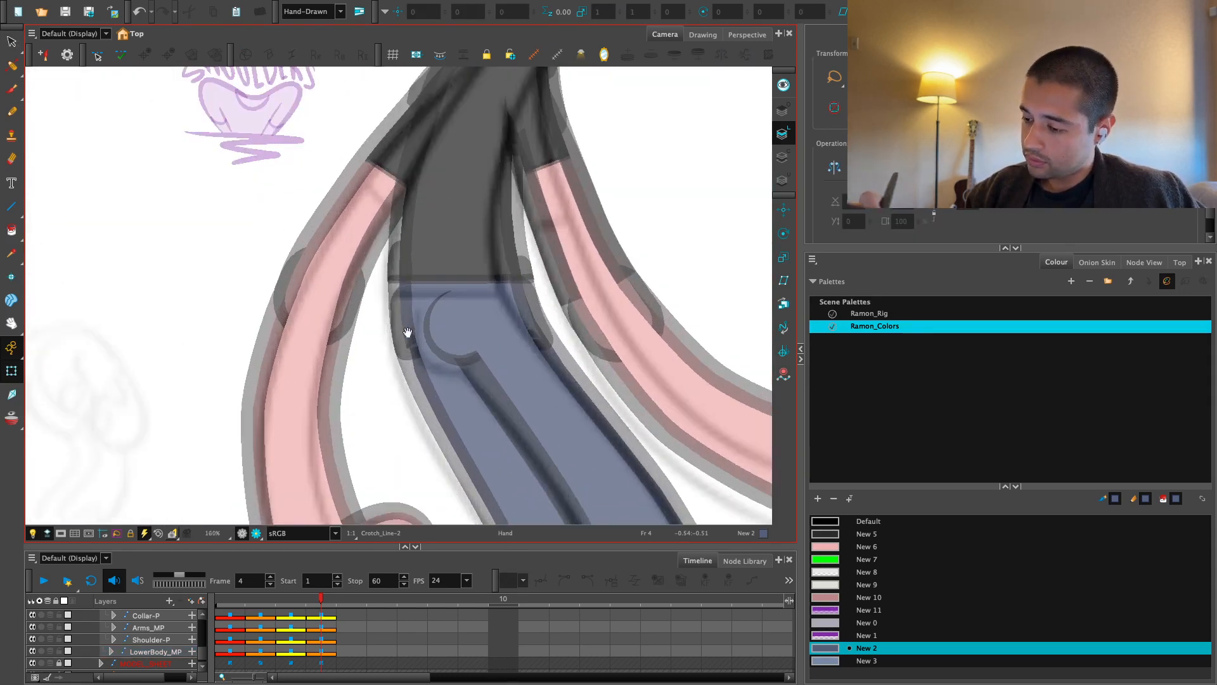
{"action": "left_click", "coordinate": [416, 336]}
{"action": "left_click", "coordinate": [408, 387]}
{"action": "scroll", "coordinate": [604, 374], "scroll_direction": "down", "scroll_amount": 6}
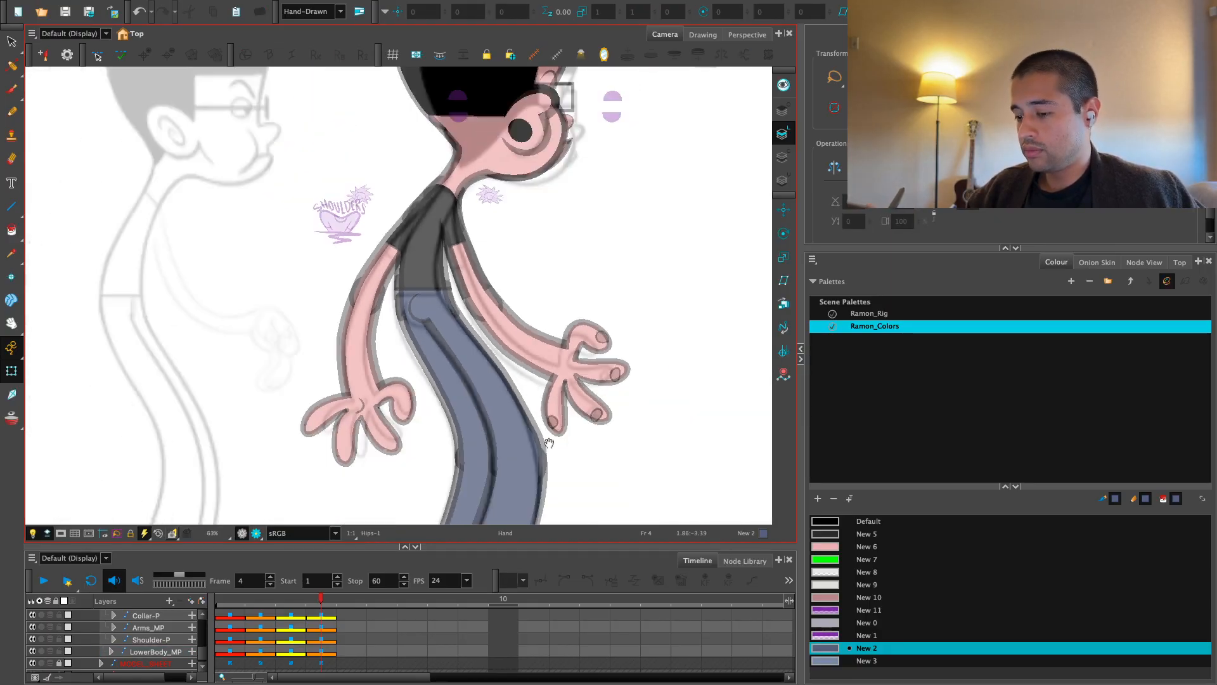
{"action": "scroll", "coordinate": [243, 642], "scroll_direction": "up", "scroll_amount": 3}
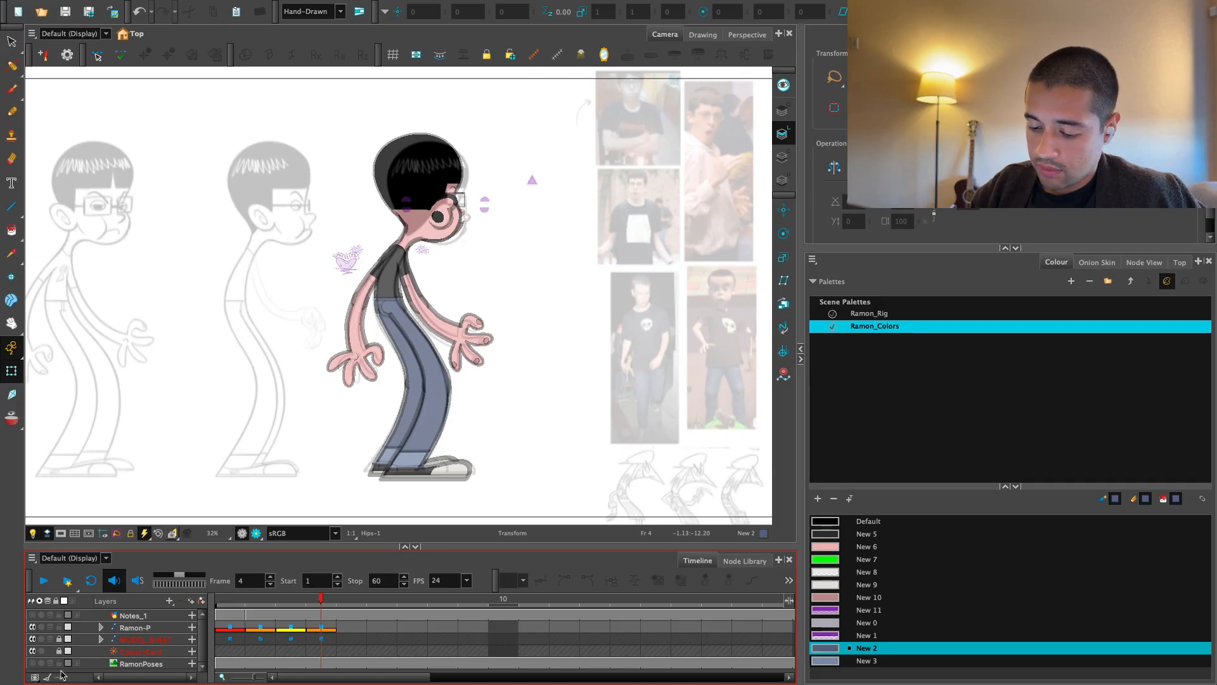
{"action": "left_click", "coordinate": [32, 664]}
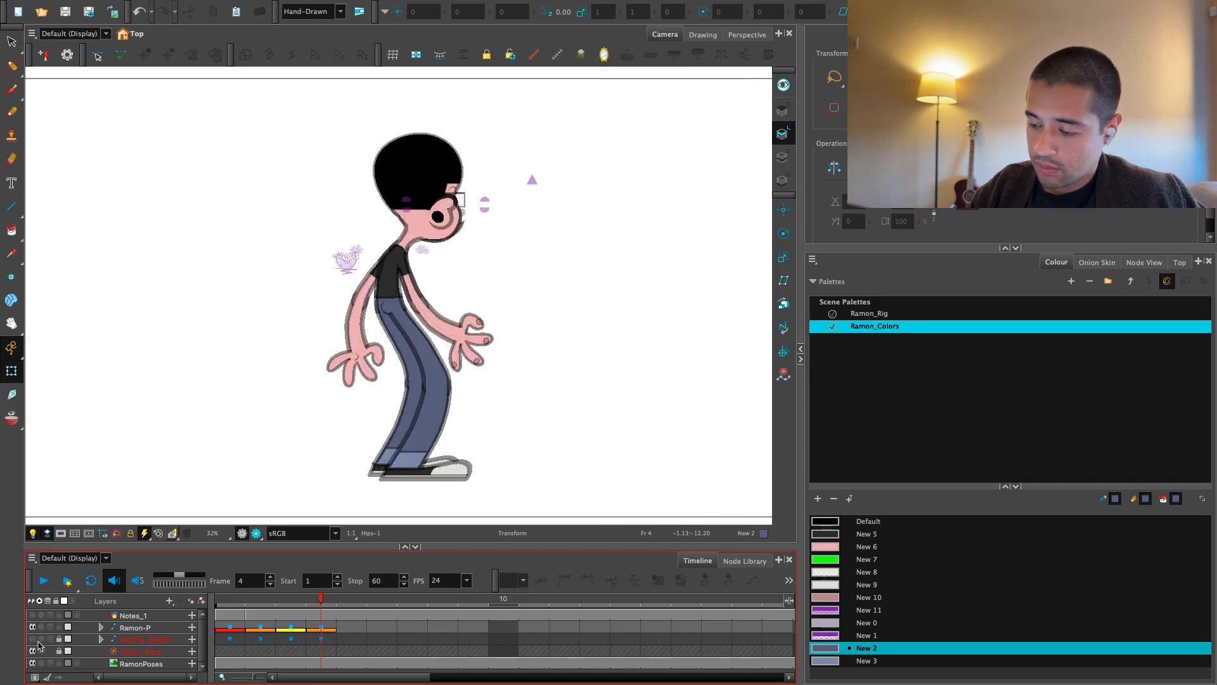
Deform frame 4's side hair so its lower back corner reaches the nape and its lower edge slopes up behind the ear
{"action": "scroll", "coordinate": [530, 416], "scroll_direction": "up", "scroll_amount": 5}
{"action": "left_click", "coordinate": [387, 372]}
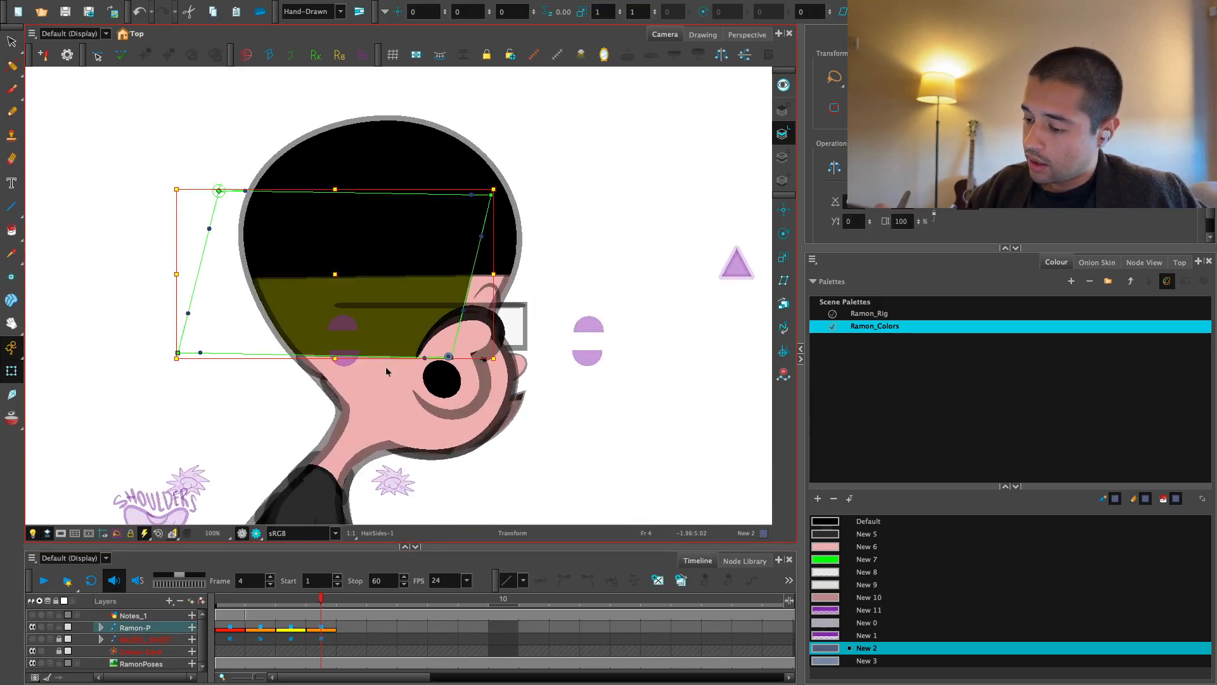
{"action": "left_click", "coordinate": [424, 360]}
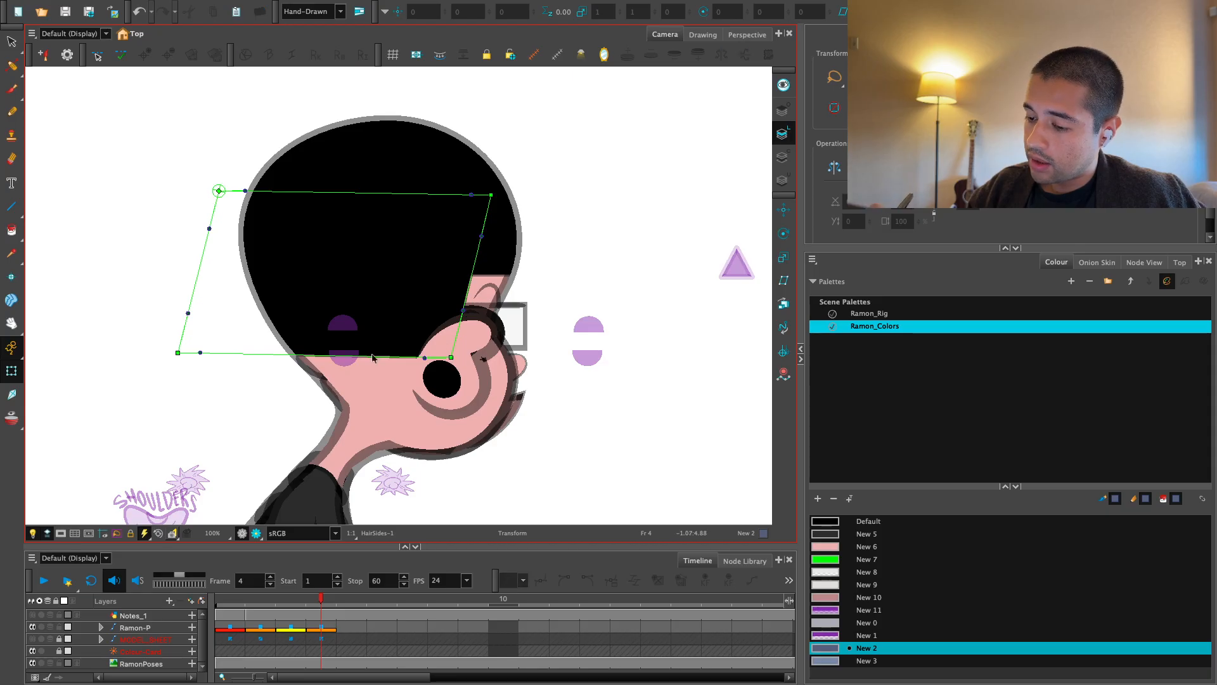
{"action": "left_click_drag", "start_coordinate": [178, 353], "coordinate": [283, 356]}
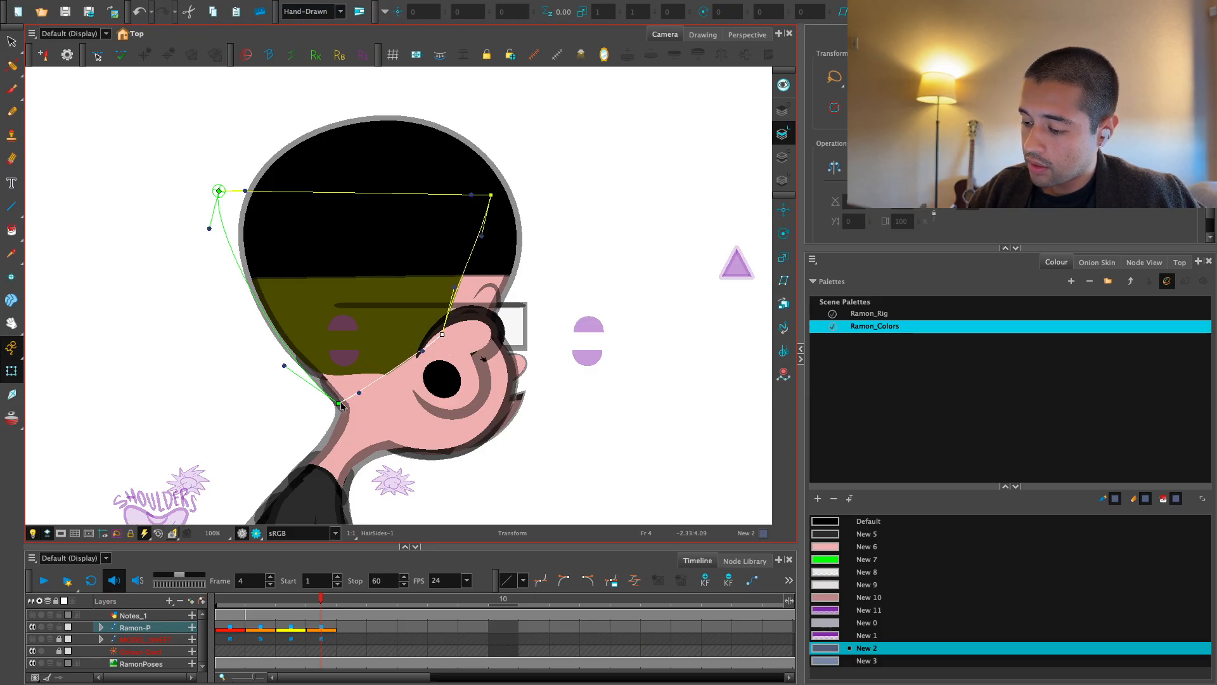
{"action": "left_click", "coordinate": [477, 303]}
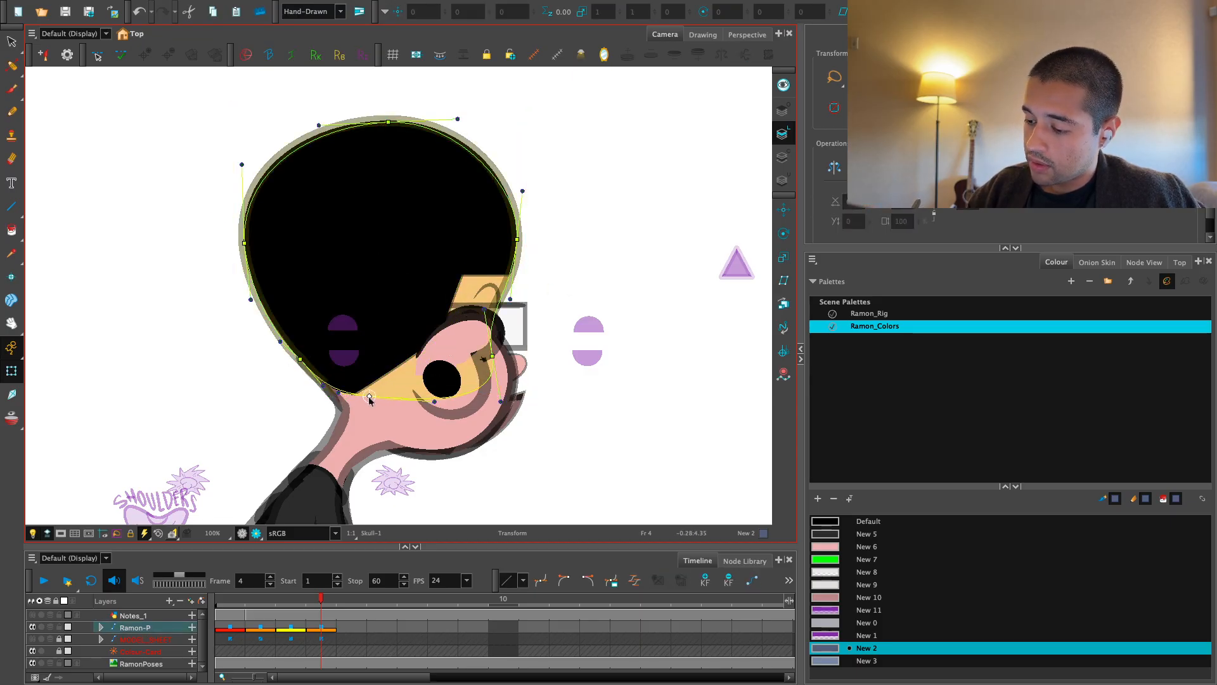
{"action": "left_click", "coordinate": [554, 306]}
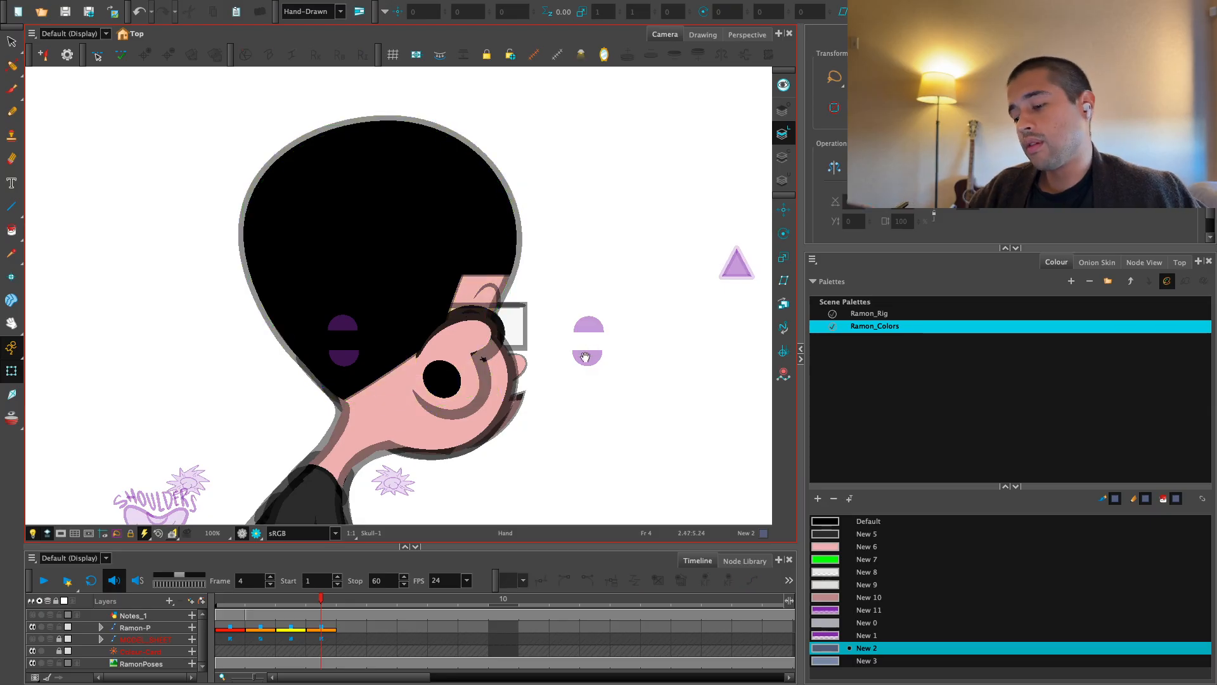
Flip through frames 1 to 4 to compare the head and upper body across the turn
{"action": "key", "text": "1"}
{"action": "key", "text": "1"}
{"action": "key", "text": "1"}
{"action": "key", "text": "1"}
{"action": "left_click_drag", "start_coordinate": [530, 399], "coordinate": [514, 401]}
{"action": "left_click", "coordinate": [325, 628]}
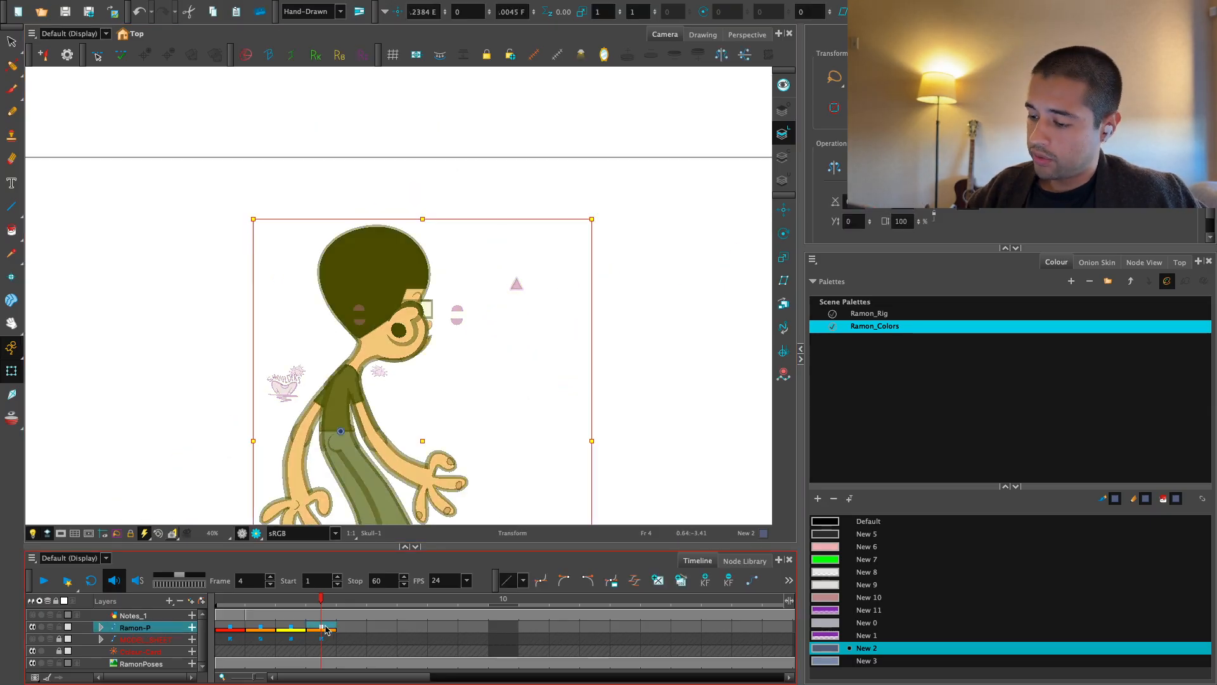
{"action": "key", "text": "comma"}
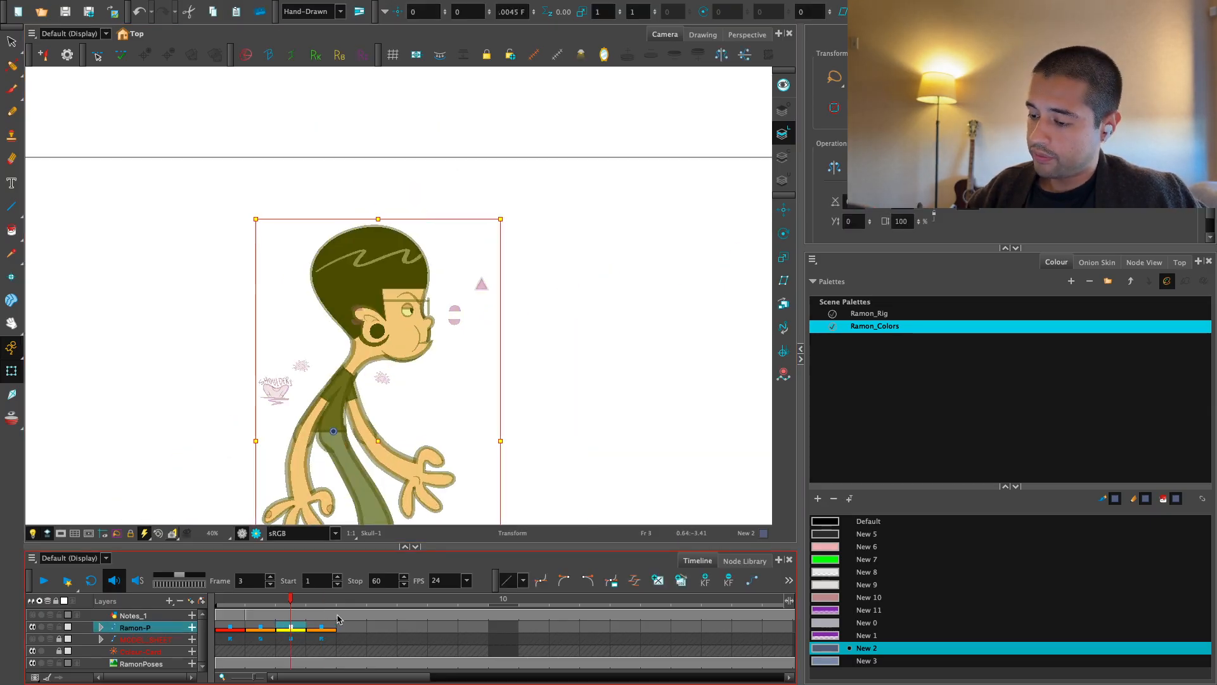
{"action": "key", "text": "period"}
{"action": "key", "text": "period"}
{"action": "key", "text": "comma"}
{"action": "key", "text": "comma"}
{"action": "key", "text": "comma"}
{"action": "key", "text": "comma"}
{"action": "key", "text": "period"}
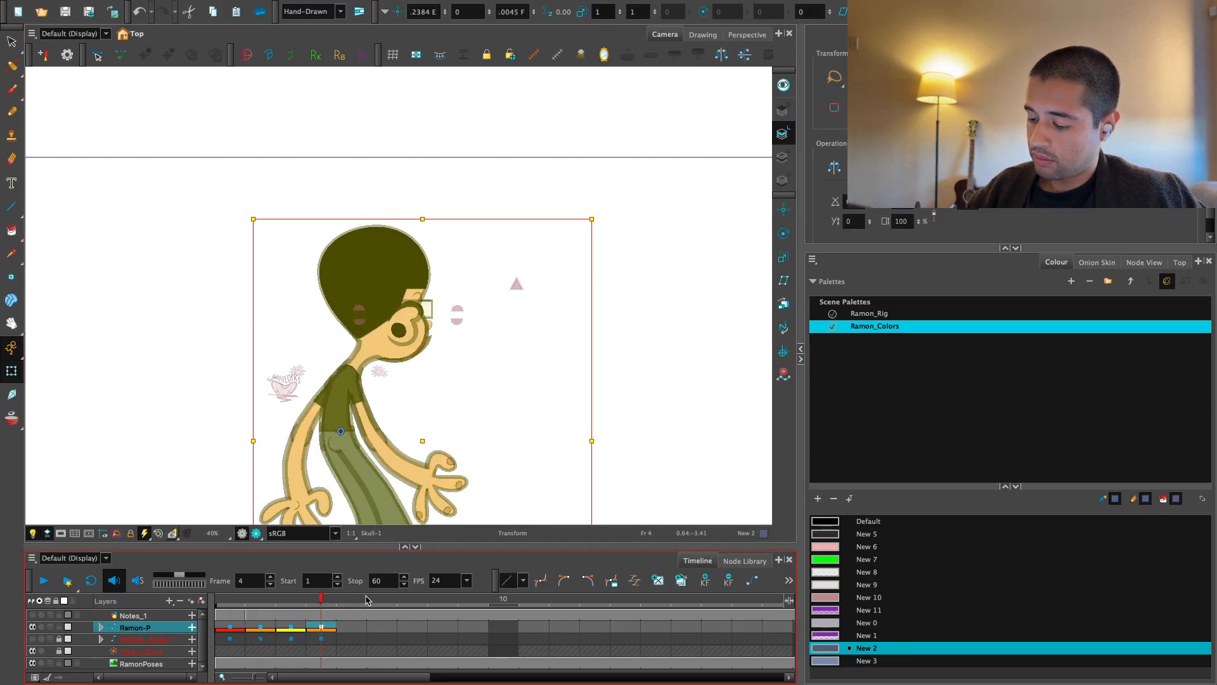
{"action": "key", "text": "period"}
{"action": "key", "text": "comma"}
{"action": "key", "text": "comma"}
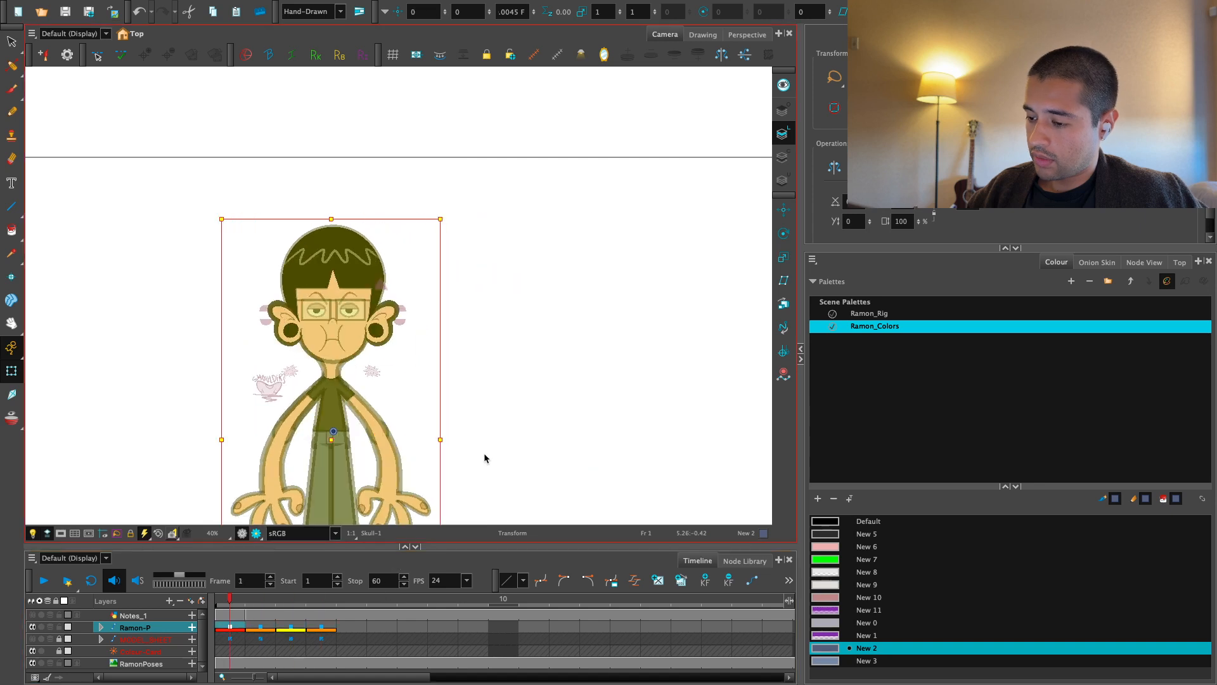
Compare the full-figure poses, flipping repeatedly between frames 3 and 4
{"action": "key", "text": "1"}
{"action": "left_click_drag", "start_coordinate": [490, 459], "coordinate": [500, 402]}
{"action": "key", "text": "period"}
{"action": "key", "text": "period"}
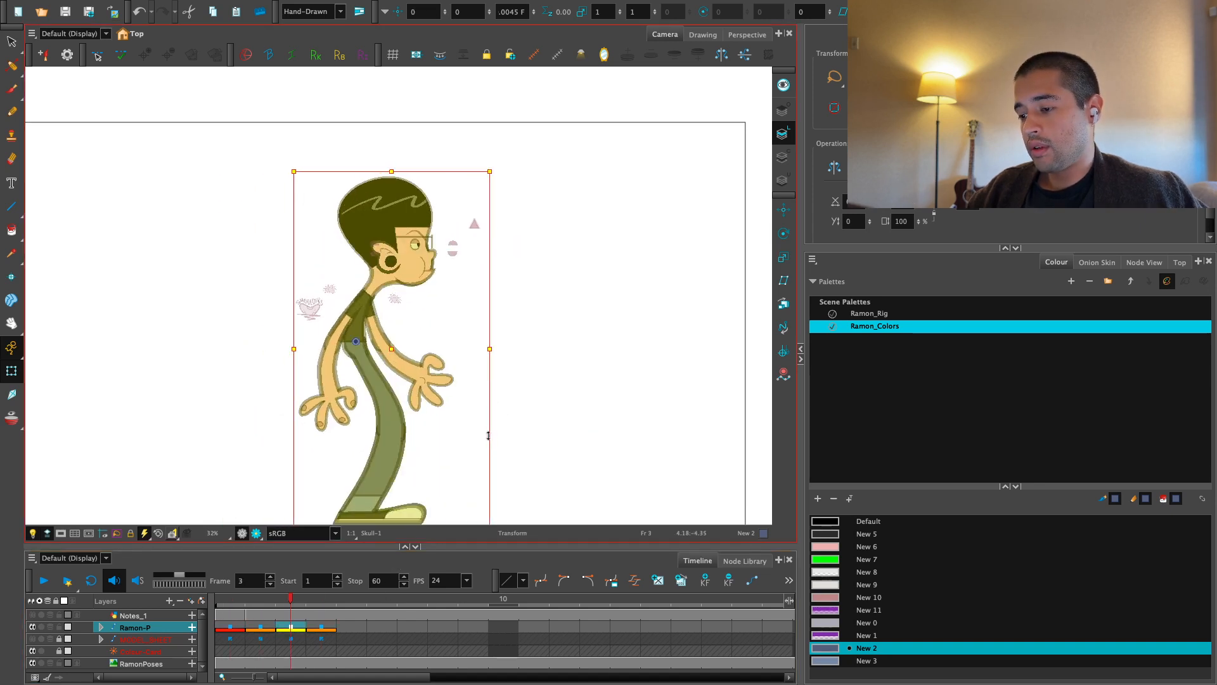
{"action": "key", "text": "period"}
{"action": "key", "text": "comma"}
{"action": "key", "text": "2"}
{"action": "left_click_drag", "start_coordinate": [556, 289], "coordinate": [517, 378]}
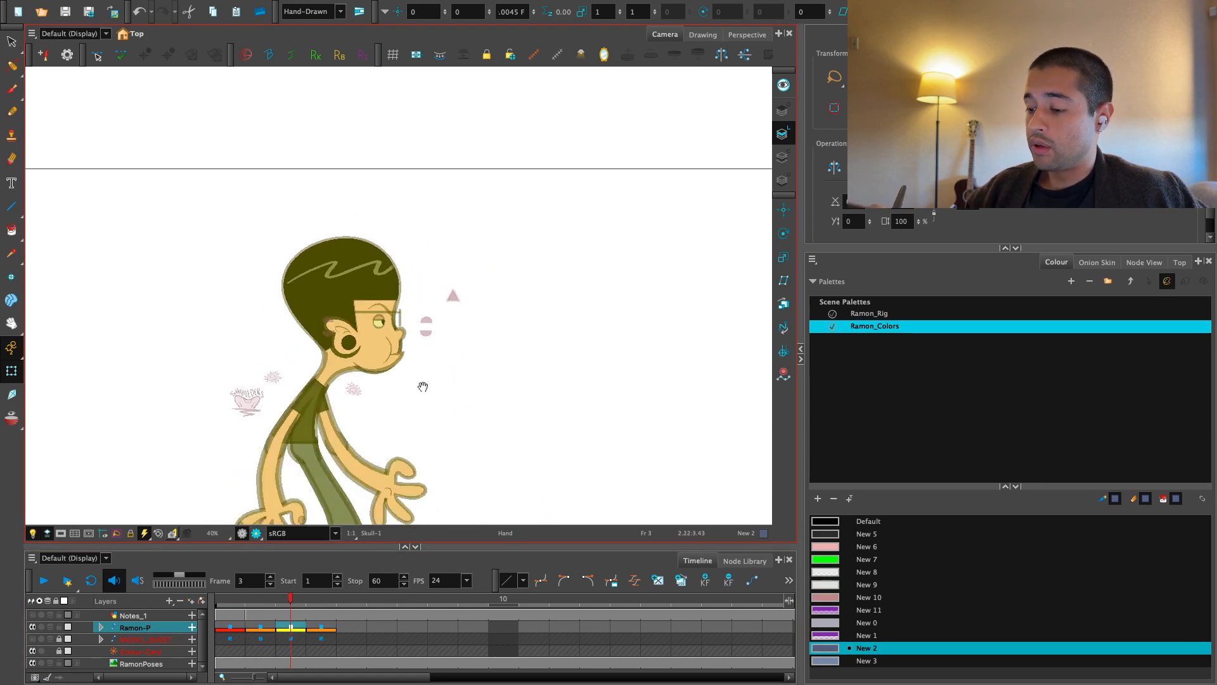
{"action": "key", "text": "1"}
{"action": "key", "text": "1"}
{"action": "left_click_drag", "start_coordinate": [423, 387], "coordinate": [454, 340]}
{"action": "key", "text": "period"}
{"action": "key", "text": "comma"}
{"action": "key", "text": "period"}
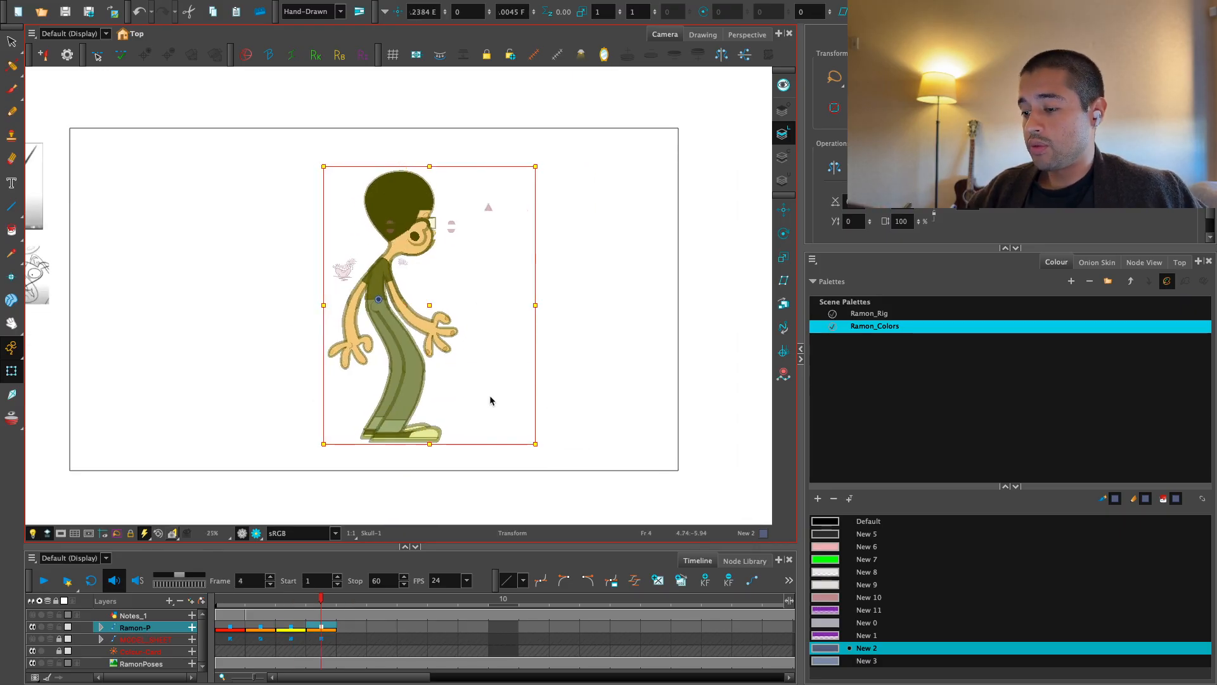
{"action": "key", "text": "comma"}
{"action": "key", "text": "period"}
{"action": "key", "text": "comma"}
{"action": "key", "text": "period"}
{"action": "key", "text": "comma"}
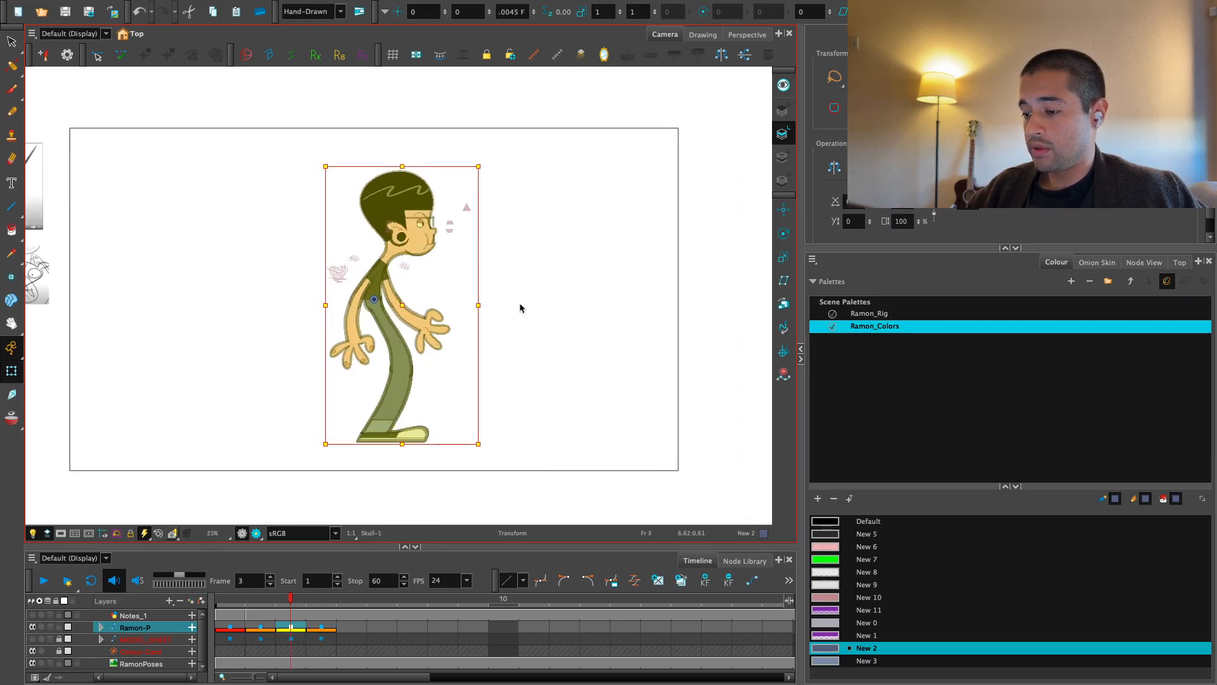
{"action": "key", "text": "period"}
Adjust the front edge of frame 4's side hair deformation, moving its lower corner forward above the ear
{"action": "key", "text": "2"}
{"action": "left_click_drag", "start_coordinate": [496, 291], "coordinate": [499, 400]}
{"action": "key", "text": "2"}
{"action": "key", "text": "2"}
{"action": "key", "text": "2"}
{"action": "key", "text": "2"}
{"action": "key", "text": "2"}
{"action": "left_click", "coordinate": [472, 315]}
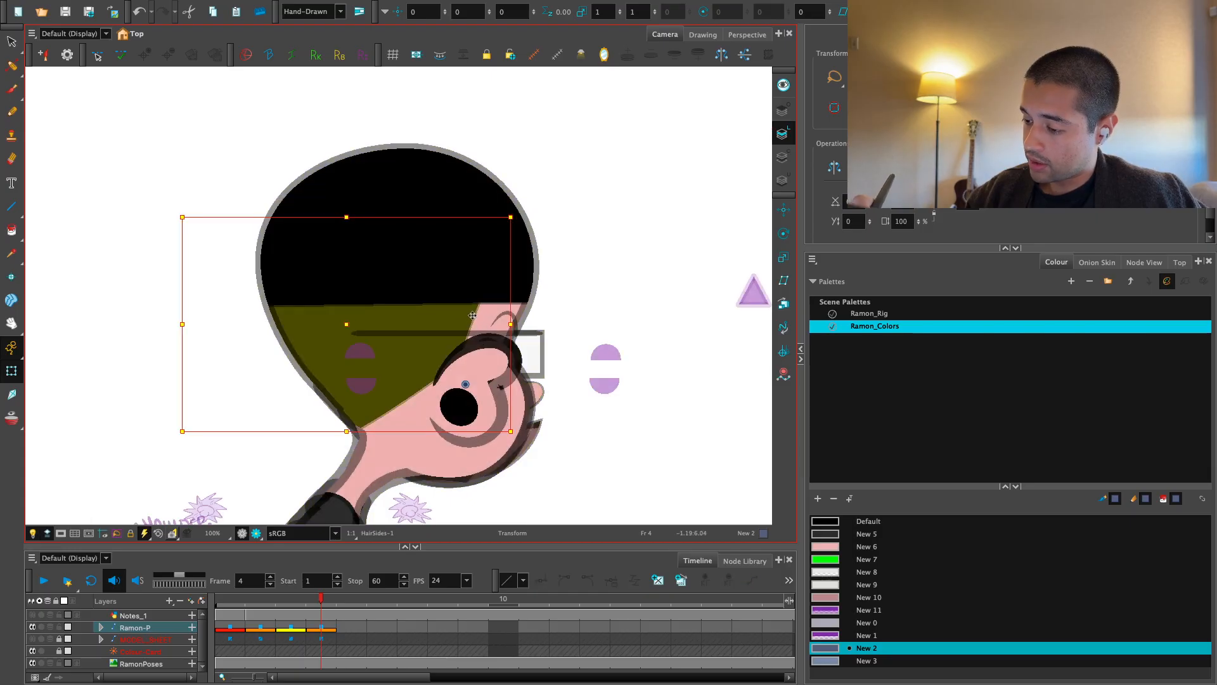
{"action": "left_click_drag", "start_coordinate": [467, 361], "coordinate": [469, 361]}
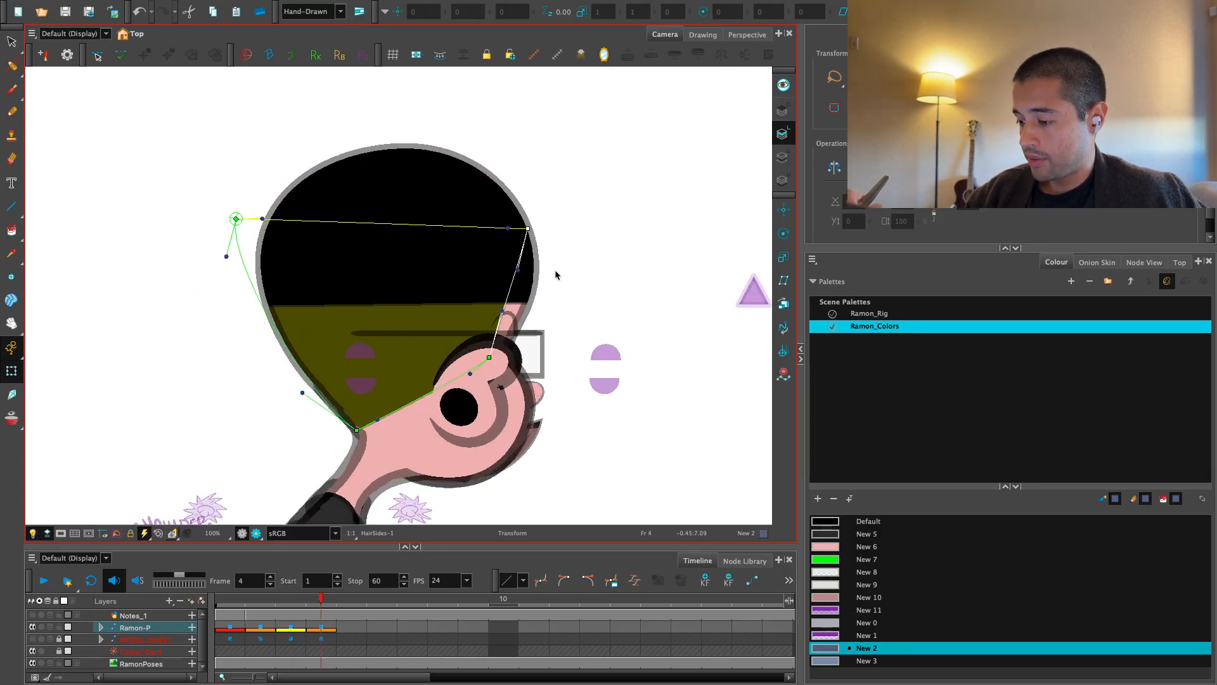
{"action": "scroll", "coordinate": [524, 311], "scroll_direction": "up", "scroll_amount": 3}
{"action": "left_click", "coordinate": [506, 318]}
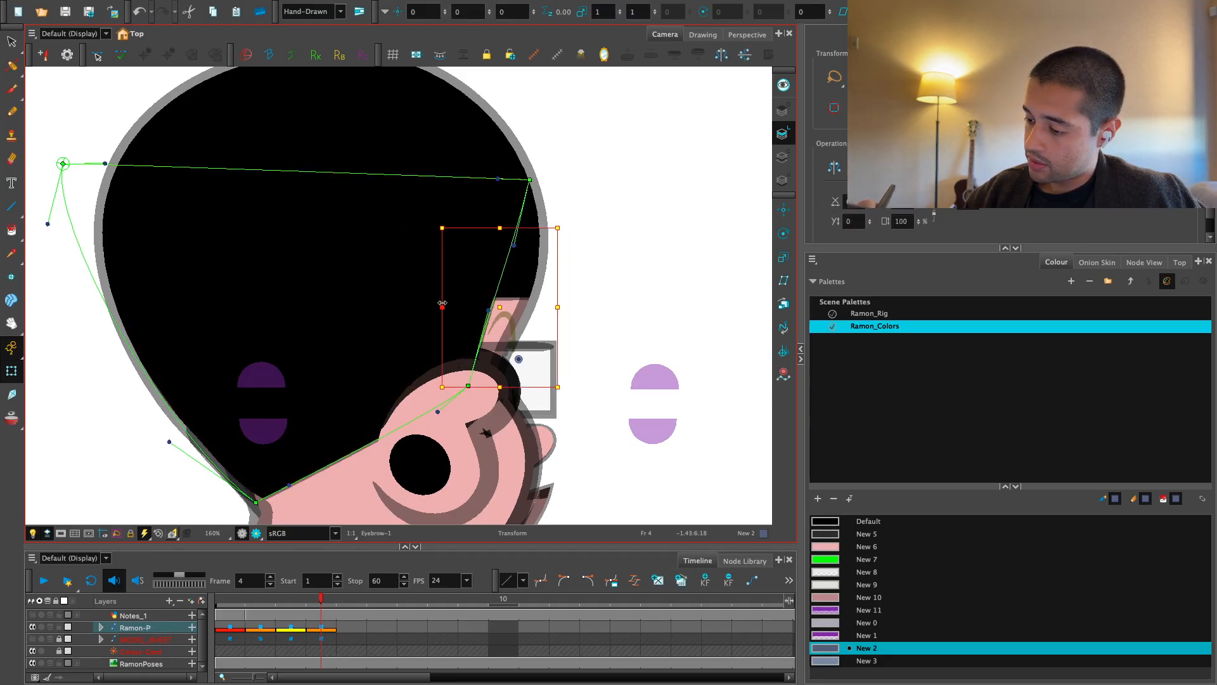
{"action": "scroll", "coordinate": [511, 318], "scroll_direction": "down", "scroll_amount": 6}
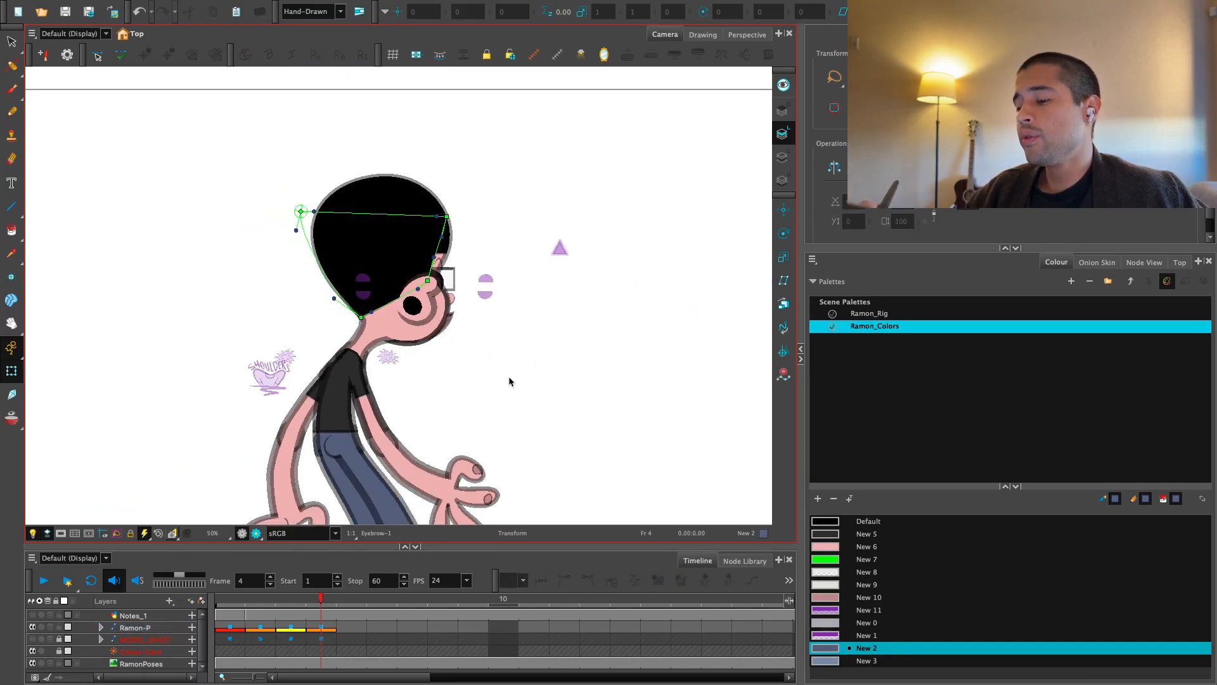
Flip between frames 2, 3 and 4 to check the adjusted side hair
{"action": "left_click_drag", "start_coordinate": [469, 448], "coordinate": [485, 426]}
{"action": "left_click", "coordinate": [324, 628]}
{"action": "key", "text": "comma"}
{"action": "key", "text": "comma"}
{"action": "key", "text": "period"}
{"action": "key", "text": "period"}
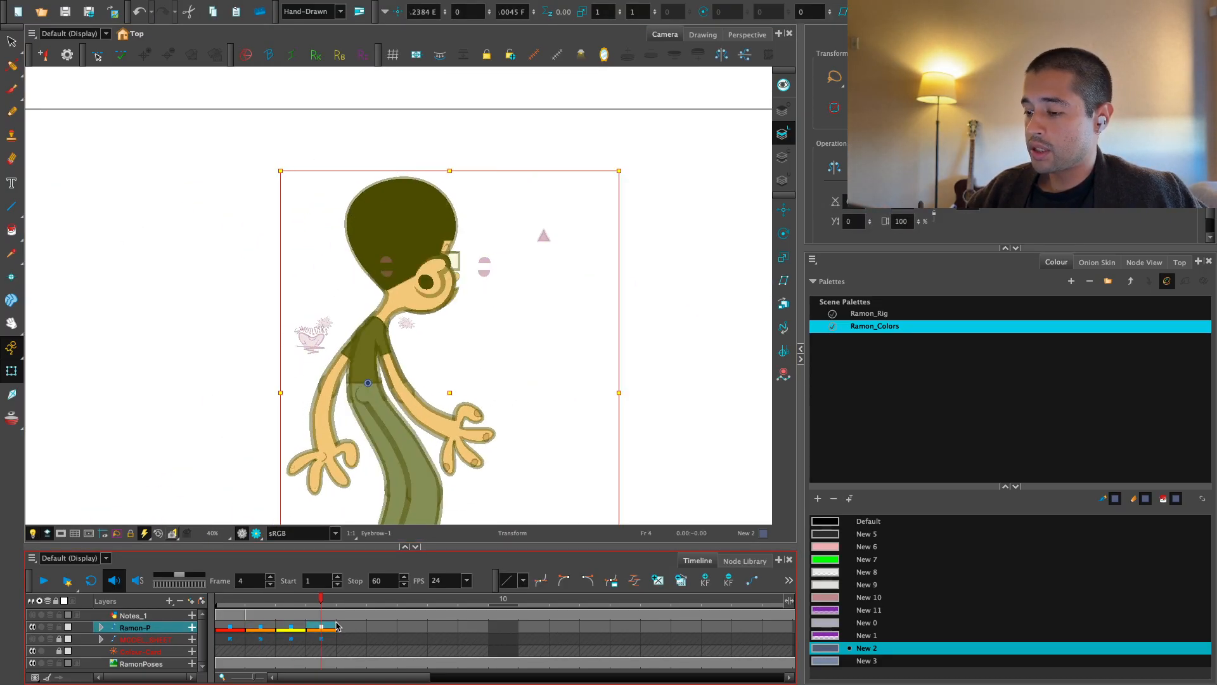
{"action": "key", "text": "comma"}
{"action": "key", "text": "comma"}
{"action": "key", "text": "period"}
Review the whole body turn by flipping back and forth through all four poses
{"action": "key", "text": "1"}
{"action": "key", "text": "1"}
{"action": "left_click_drag", "start_coordinate": [452, 471], "coordinate": [461, 451]}
{"action": "key", "text": "comma"}
{"action": "key", "text": "comma"}
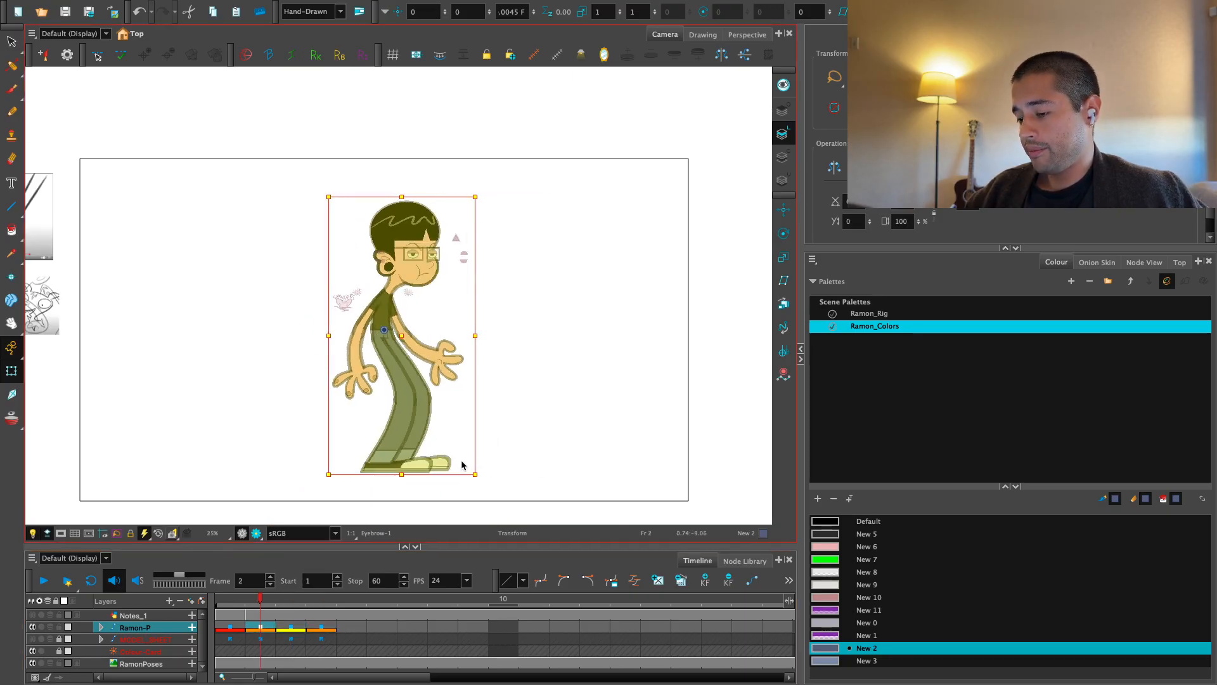
{"action": "key", "text": "period"}
{"action": "key", "text": "period"}
{"action": "key", "text": "comma"}
{"action": "key", "text": "comma"}
{"action": "key", "text": "comma"}
{"action": "key", "text": "period"}
{"action": "key", "text": "period"}
{"action": "key", "text": "period"}
{"action": "key", "text": "comma"}
{"action": "key", "text": "comma"}
{"action": "key", "text": "comma"}
{"action": "key", "text": "period"}
{"action": "key", "text": "period"}
{"action": "key", "text": "period"}
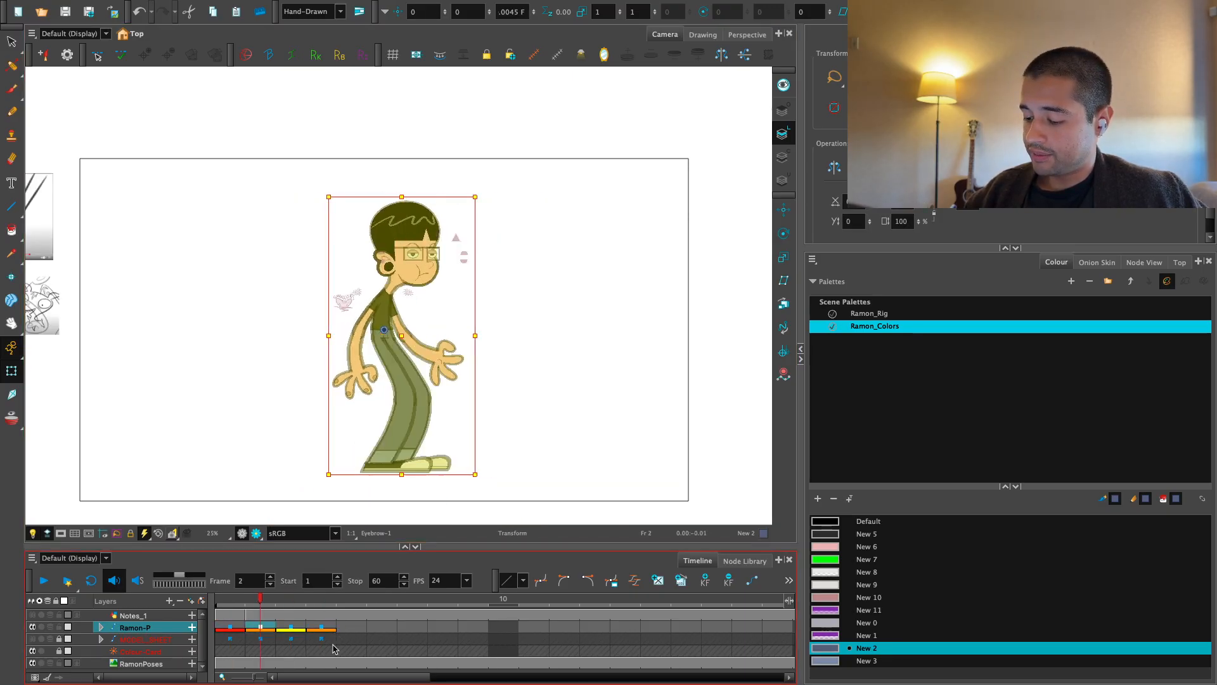
Mark frame 4 of the Ramon-P layer green
{"action": "right_click", "coordinate": [329, 629]}
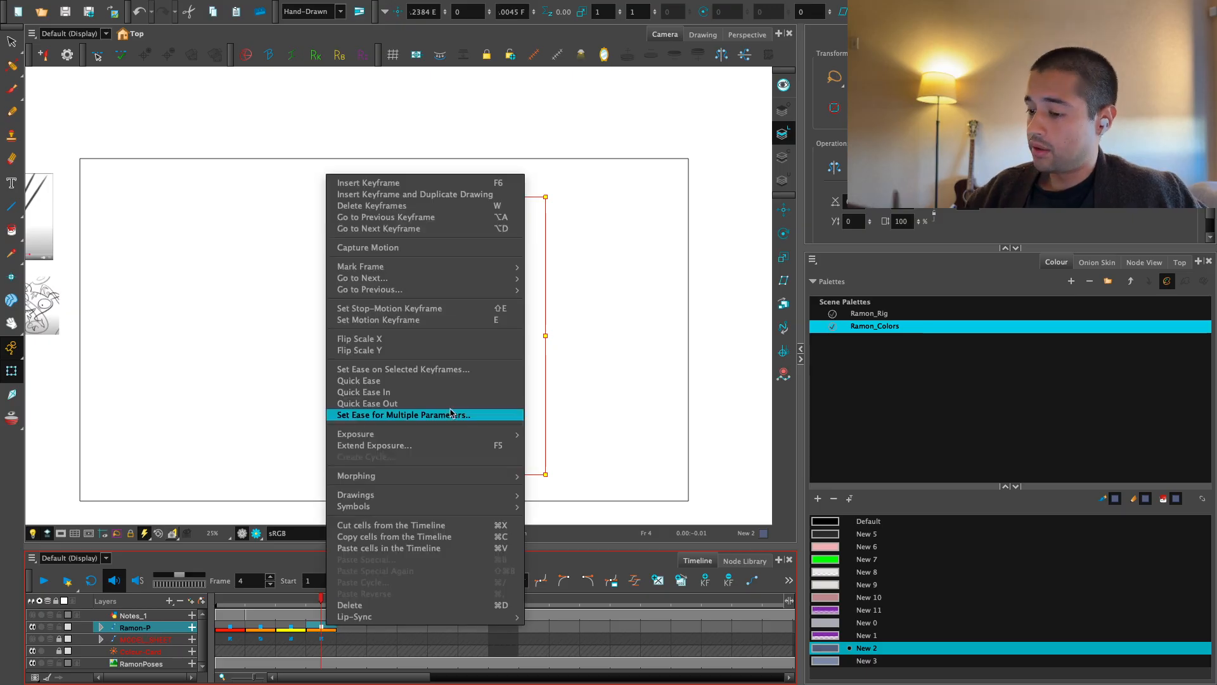
{"action": "mouse_move", "coordinate": [517, 269]}
{"action": "left_click", "coordinate": [548, 300]}
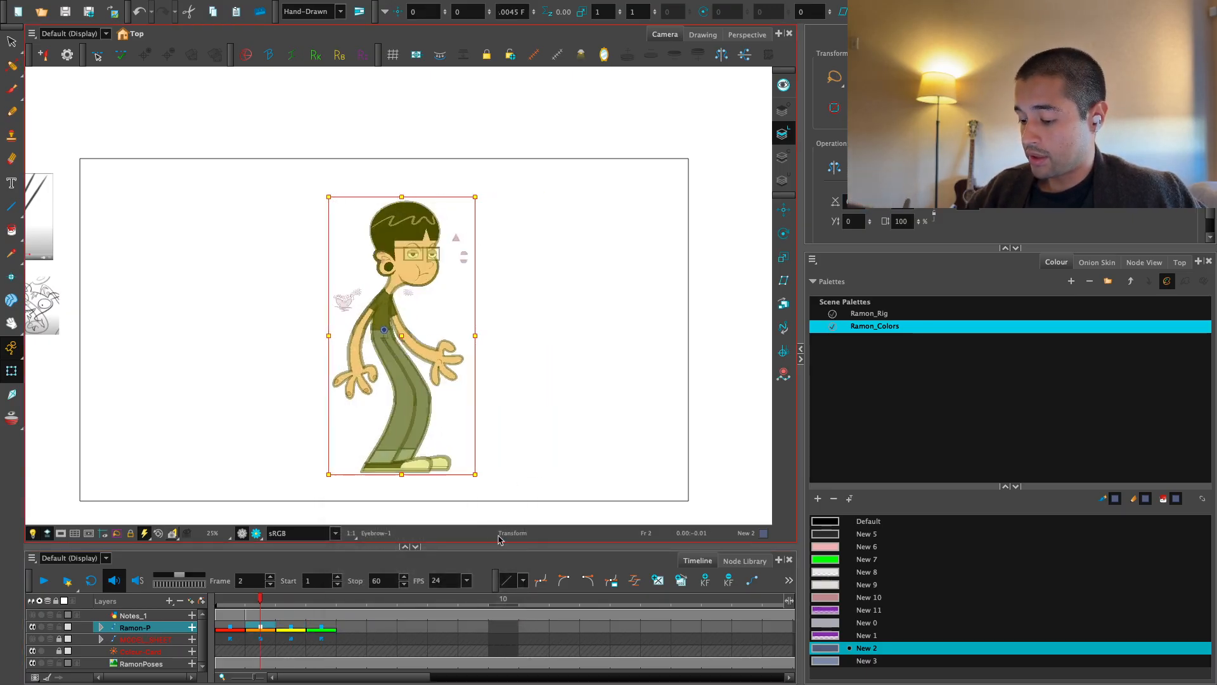
Mask the area outside the camera frame and frame the full figure
{"action": "key", "text": "2"}
{"action": "left_click_drag", "start_coordinate": [628, 475], "coordinate": [635, 465]}
{"action": "key", "text": "1"}
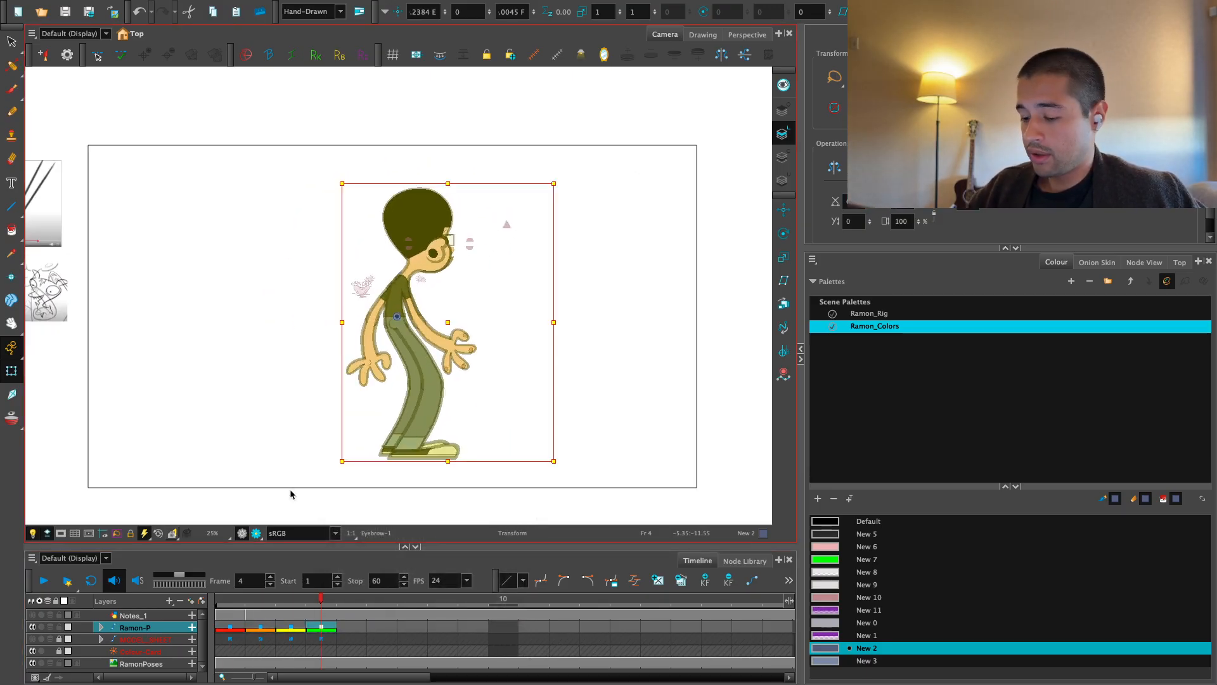
{"action": "left_click", "coordinate": [64, 533]}
{"action": "left_click_drag", "start_coordinate": [523, 403], "coordinate": [538, 395]}
{"action": "key", "text": "2"}
{"action": "key", "text": "2"}
Step through the four poses with the rig's deformation controls displayed, finishing on frame 4 with the rig deselected
{"action": "key", "text": "comma"}
{"action": "key", "text": "comma"}
{"action": "key", "text": "comma"}
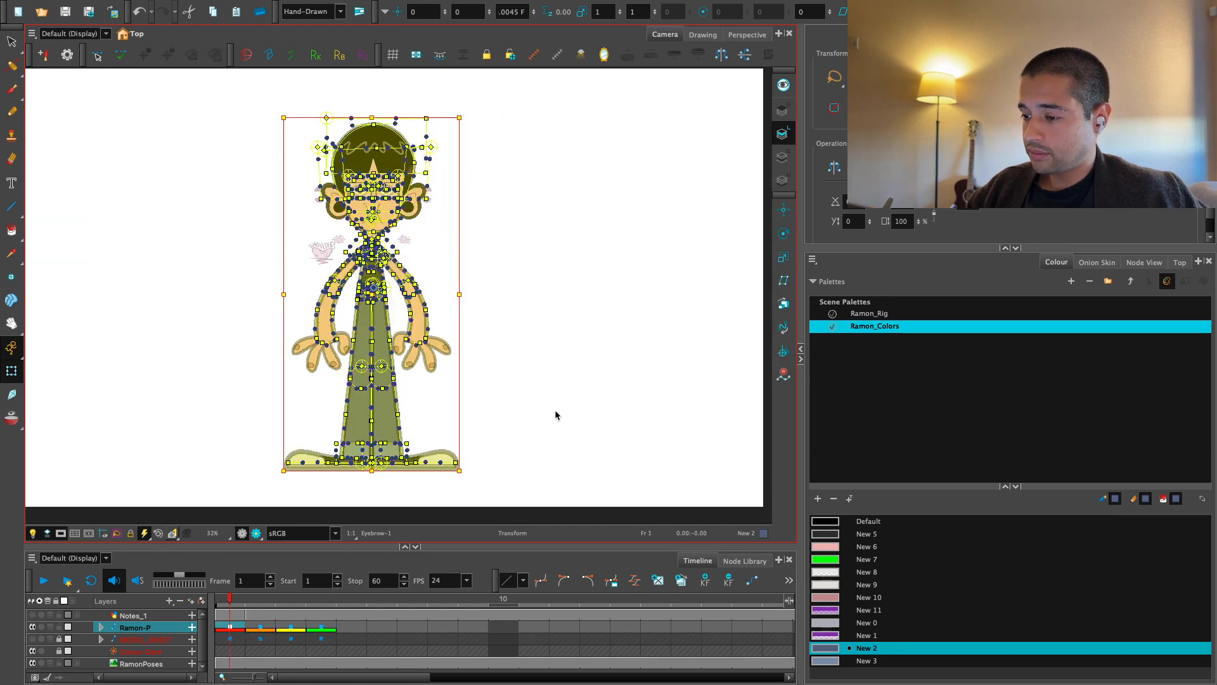
{"action": "key", "text": "period"}
{"action": "key", "text": "period"}
{"action": "key", "text": "period"}
{"action": "key", "text": "comma"}
{"action": "key", "text": "comma"}
{"action": "key", "text": "comma"}
{"action": "key", "text": "period"}
{"action": "key", "text": "period"}
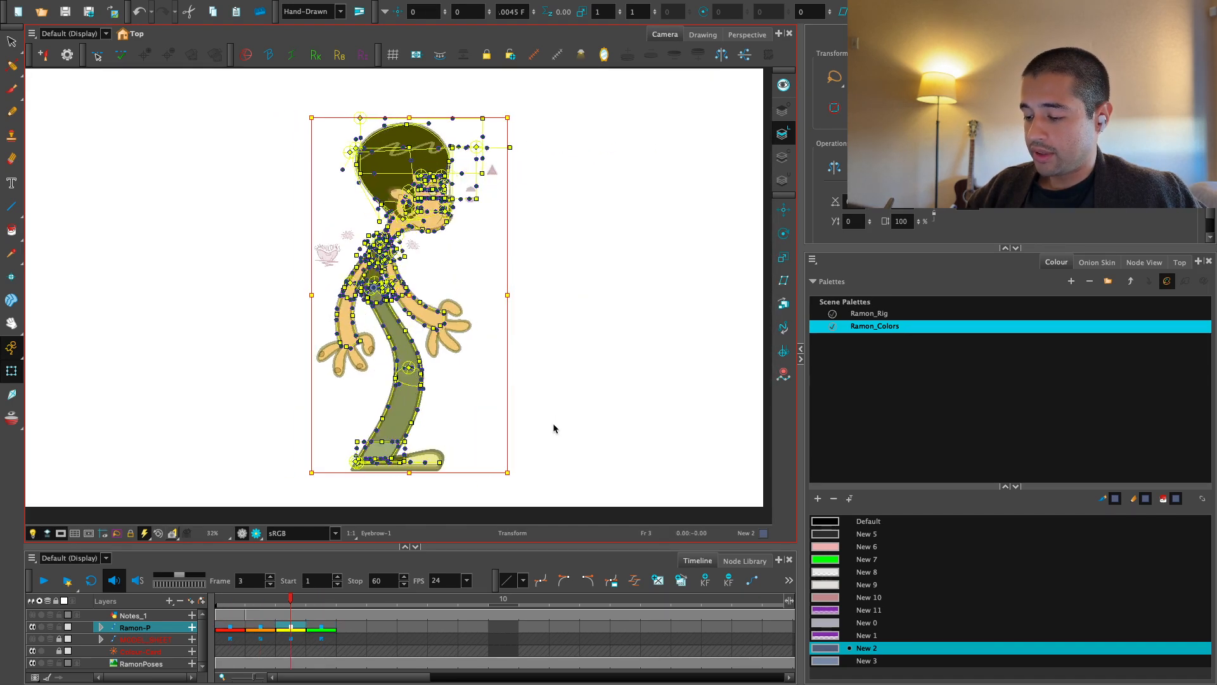
{"action": "key", "text": "period"}
{"action": "left_click", "coordinate": [556, 428]}
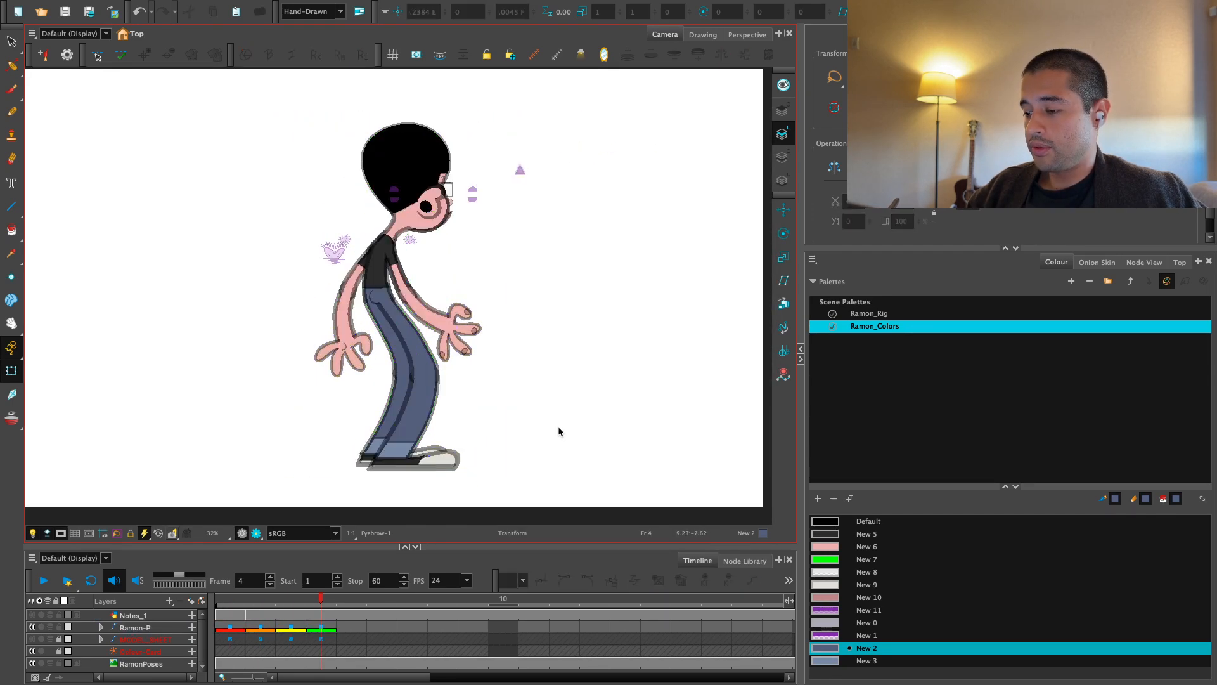
Select the Ramon-P layer and review the four poses within the masked camera frame
{"action": "key", "text": "1"}
{"action": "left_click_drag", "start_coordinate": [579, 421], "coordinate": [583, 430]}
{"action": "left_click", "coordinate": [135, 628]}
{"action": "key", "text": "comma"}
{"action": "key", "text": "comma"}
{"action": "key", "text": "comma"}
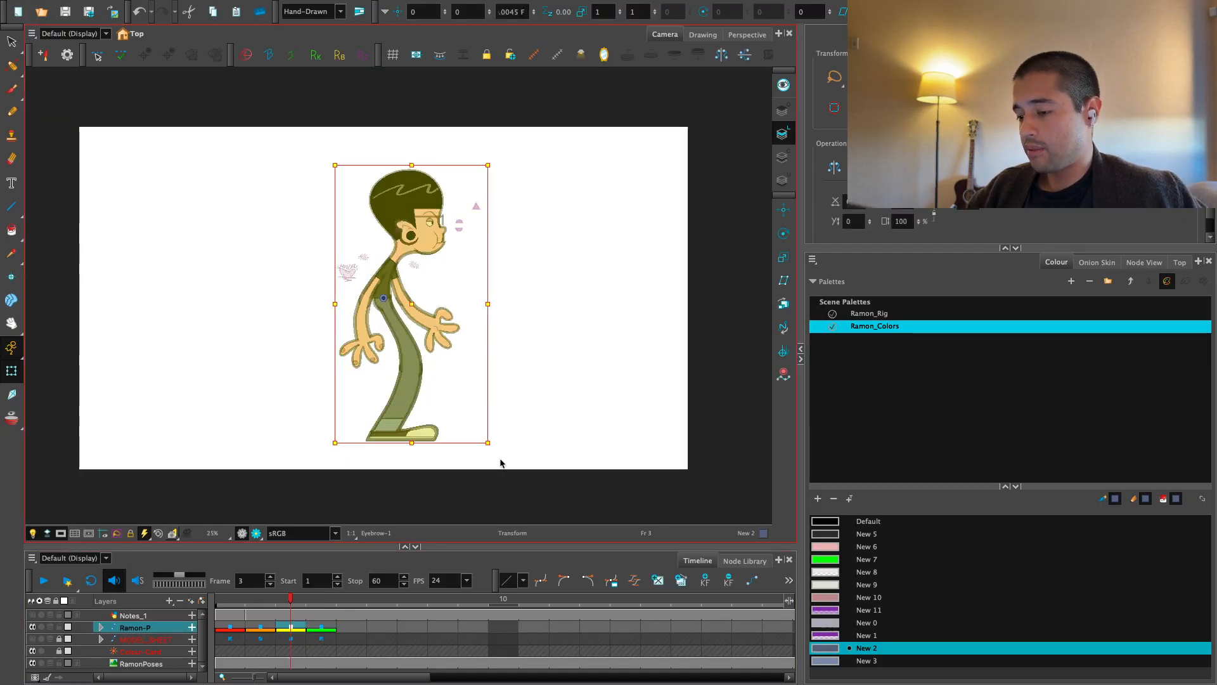
{"action": "key", "text": "period"}
{"action": "key", "text": "period"}
{"action": "key", "text": "period"}
{"action": "key", "text": "comma"}
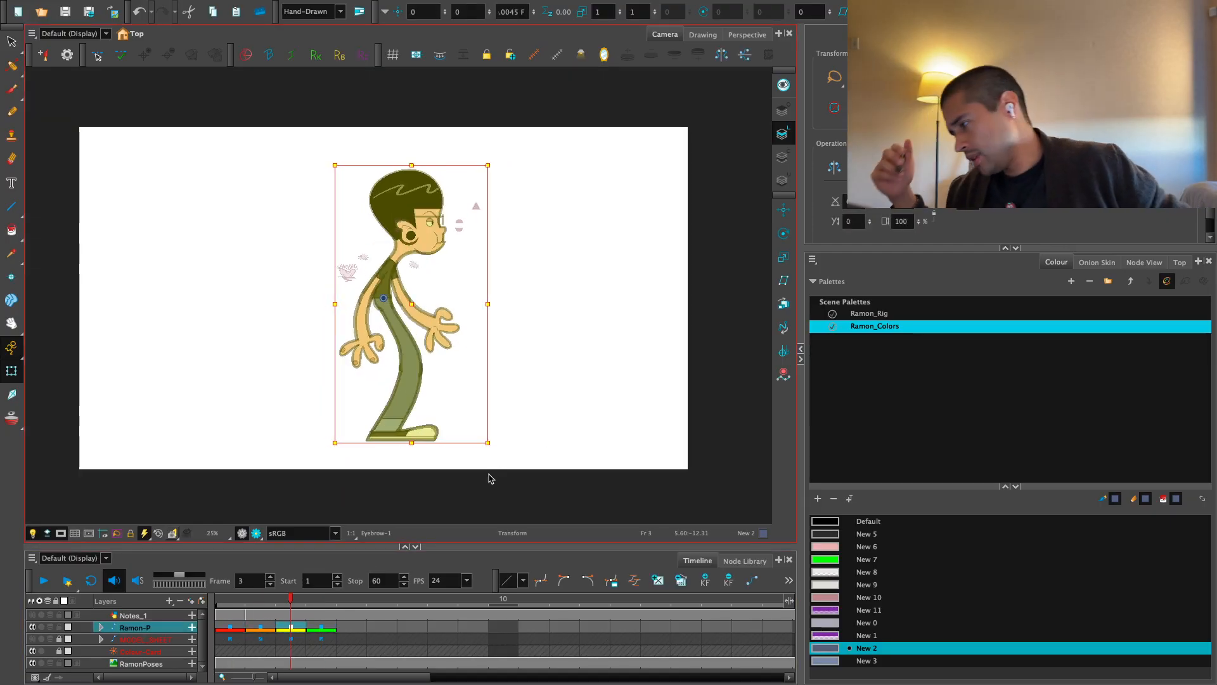